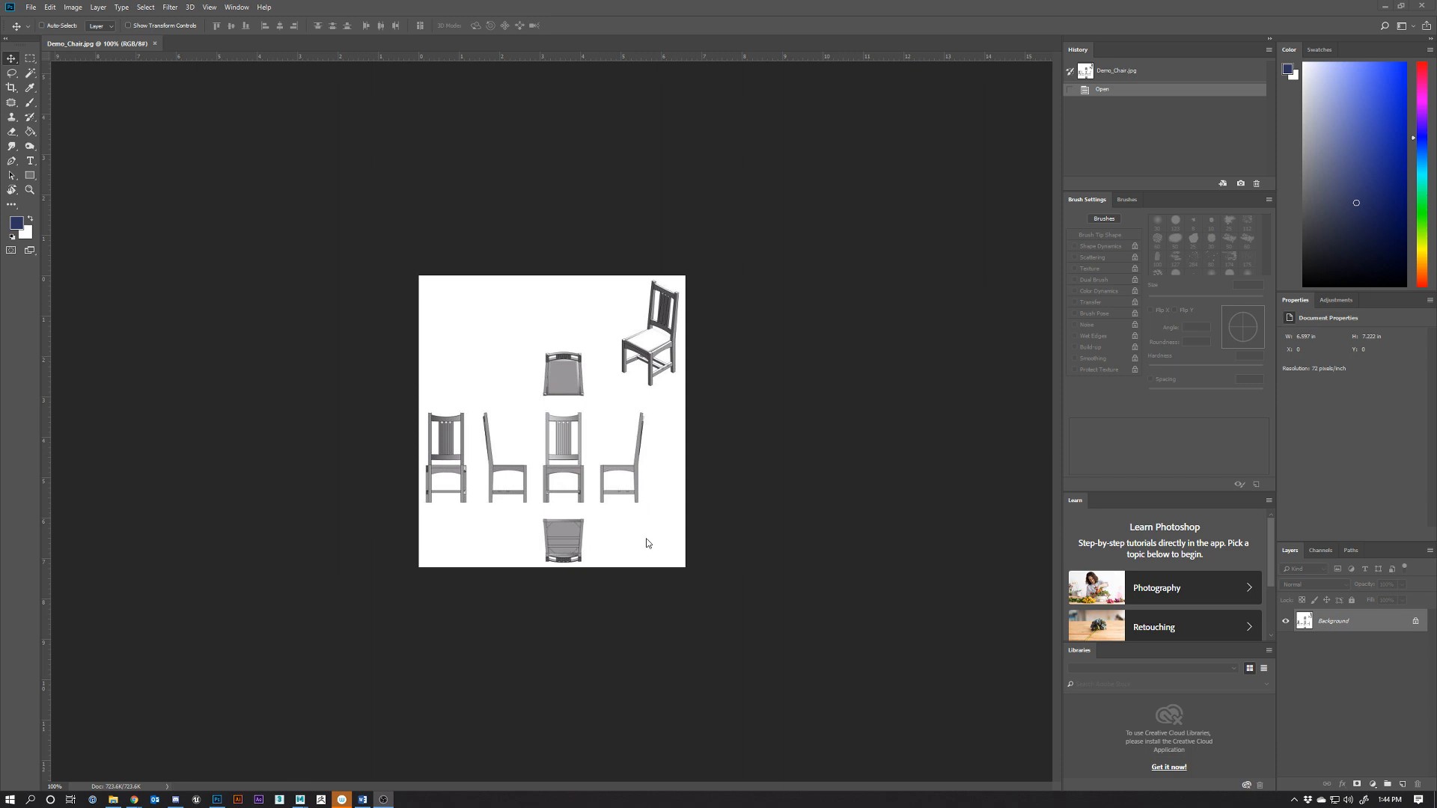
Crop the chair sheet to the middle front view, leaving a narrow white margin around the chair
{"action": "key", "text": "ctrl+plus"}
{"action": "key", "text": "ctrl+plus"}
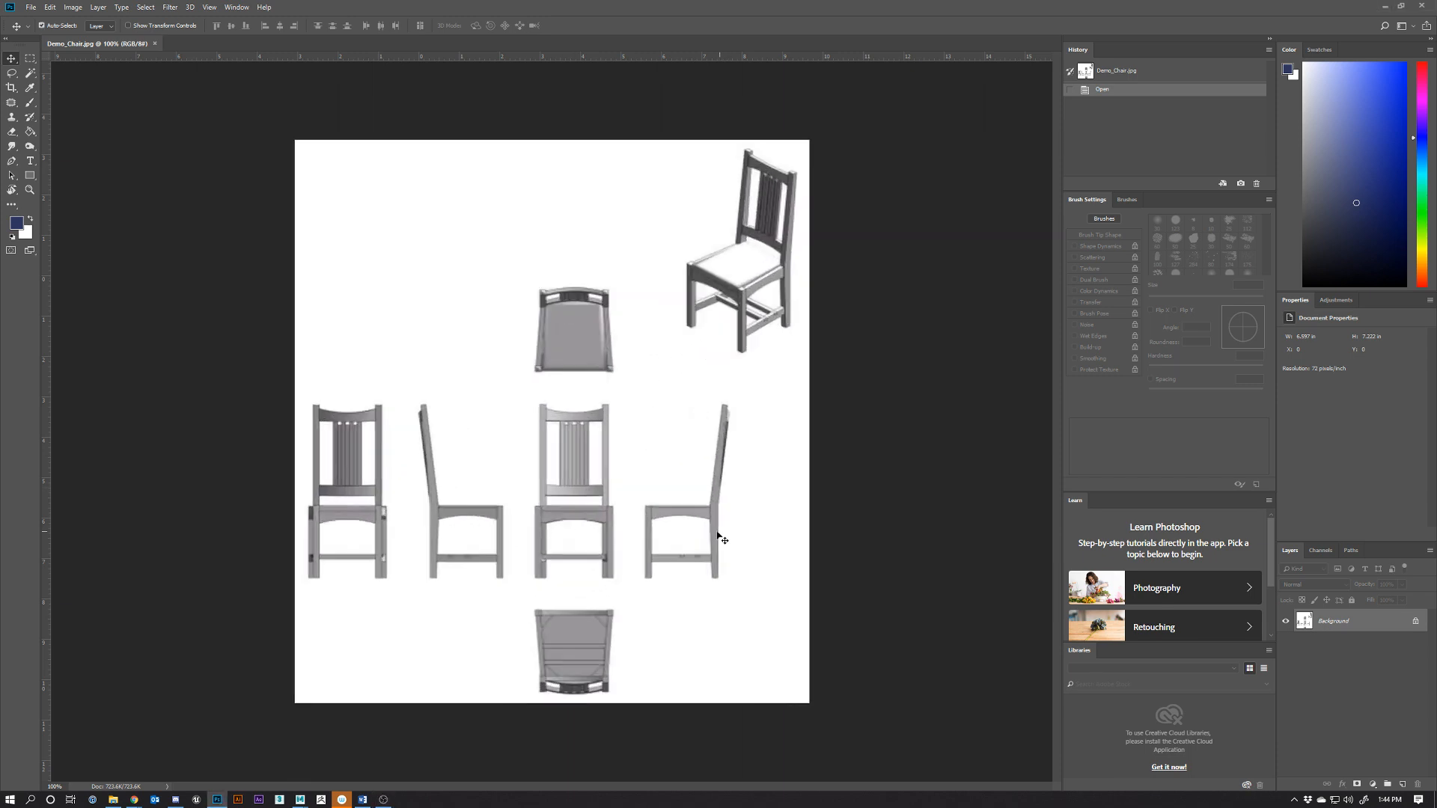
{"action": "key", "text": "ctrl+minus"}
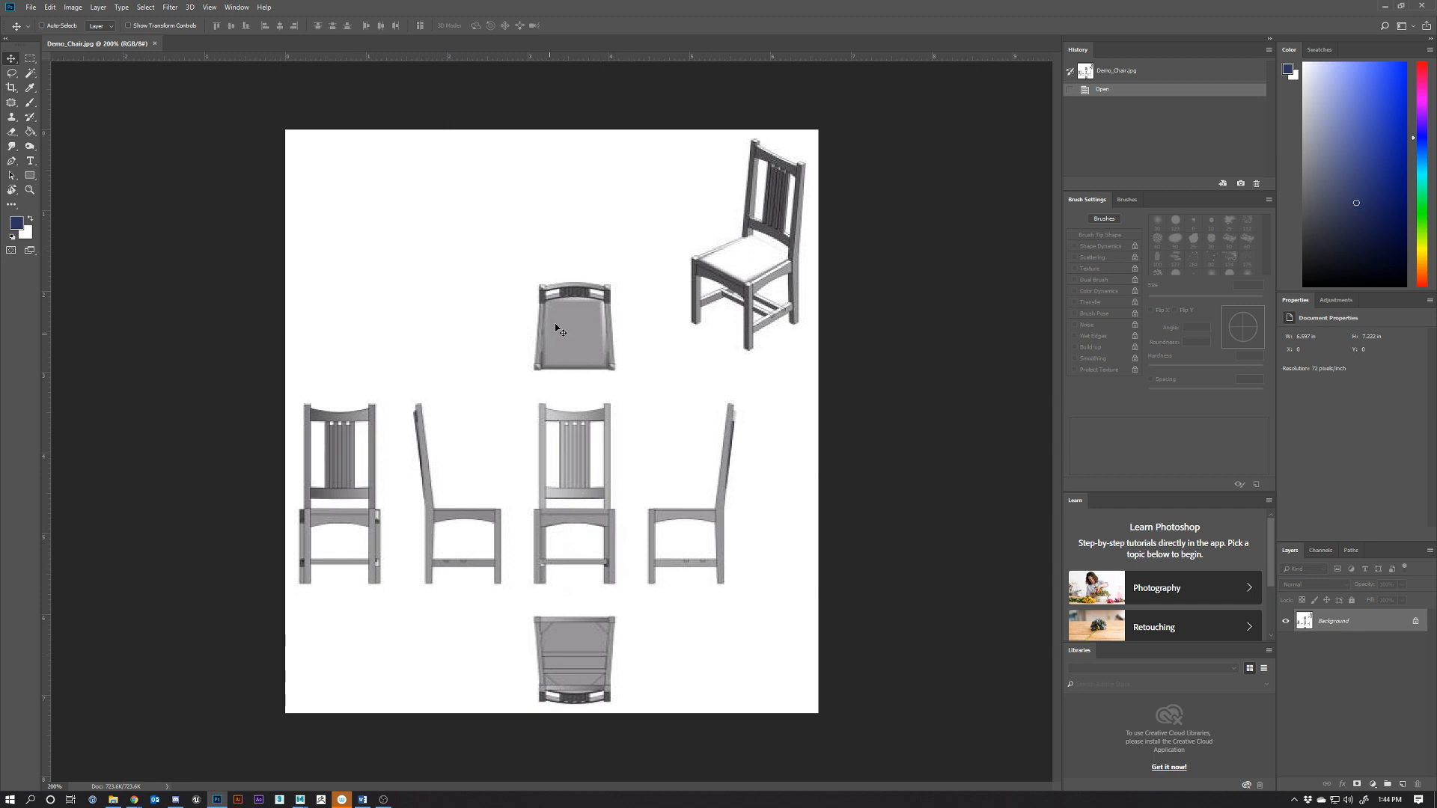
{"action": "left_click", "coordinate": [11, 88]}
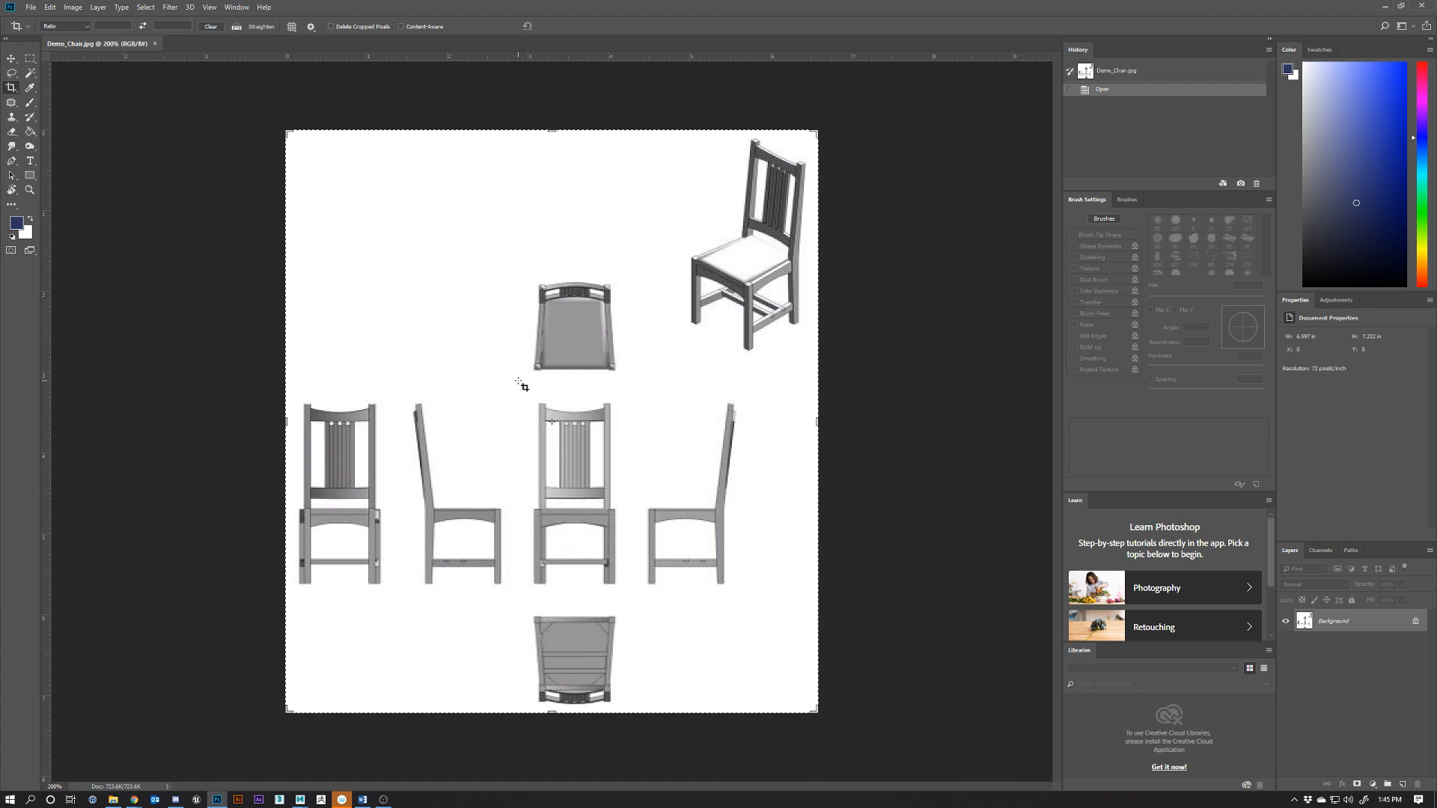
{"action": "left_click_drag", "start_coordinate": [523, 385], "coordinate": [638, 602]}
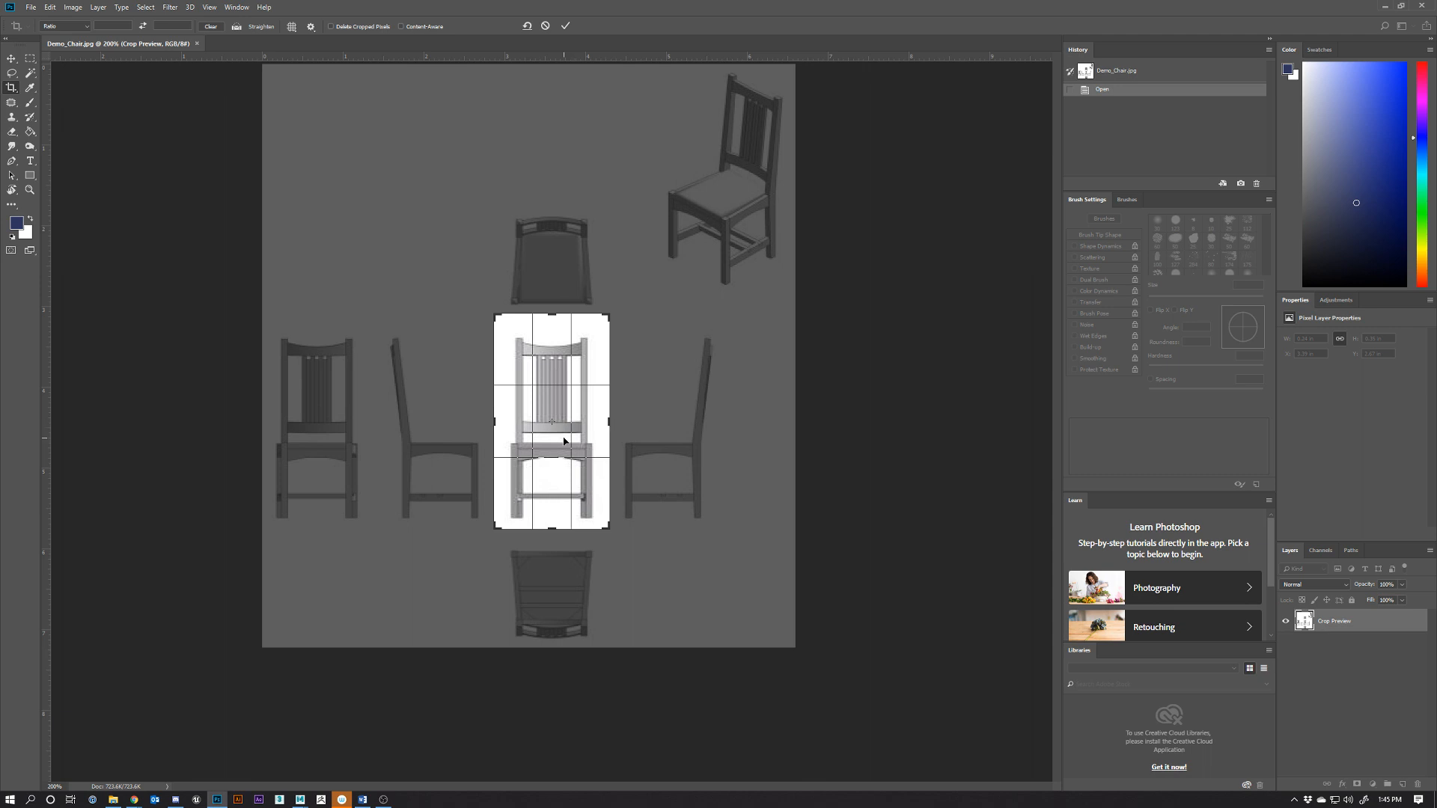
{"action": "key", "text": "ctrl+plus"}
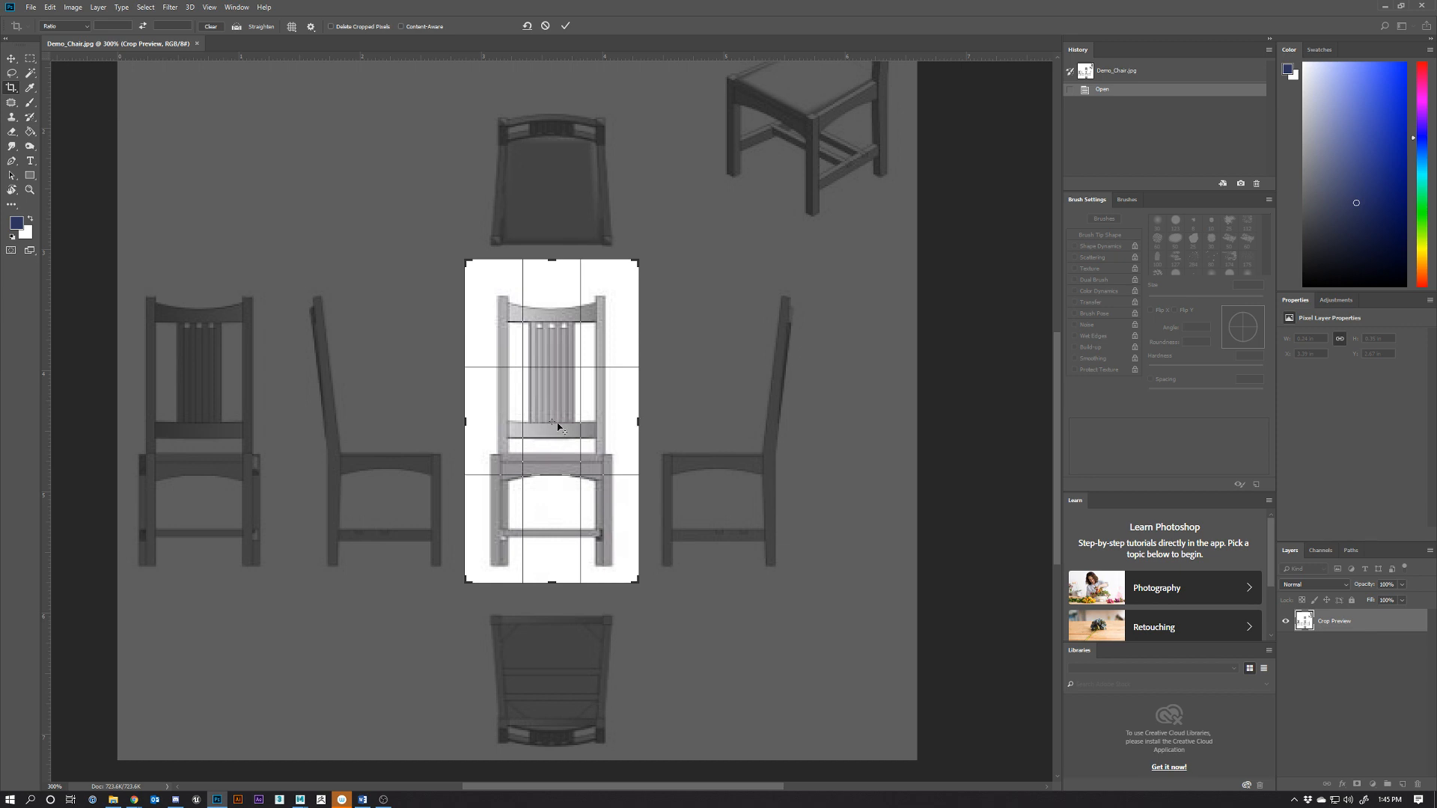
{"action": "key", "text": "ctrl+plus"}
{"action": "key", "text": "ctrl+plus"}
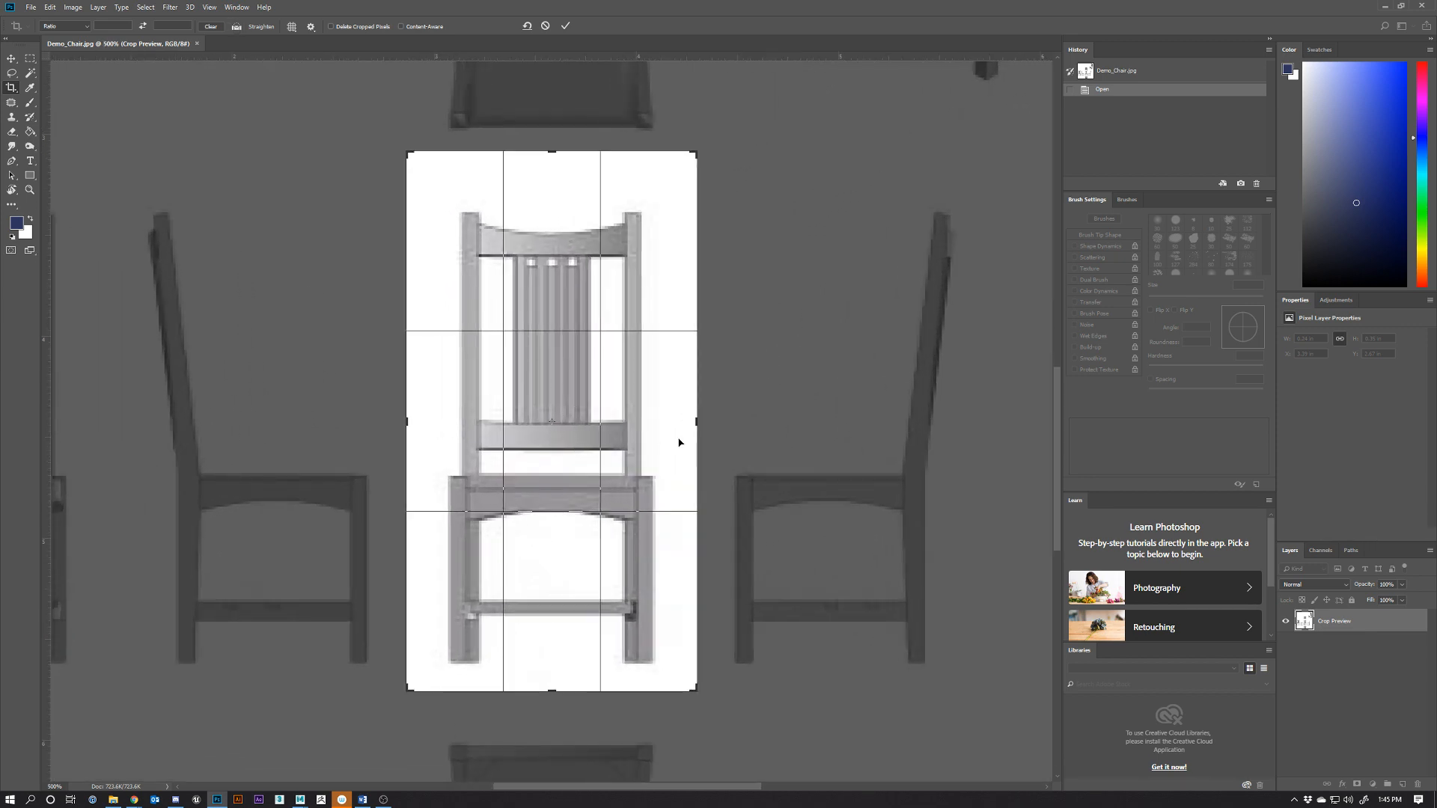
{"action": "left_click_drag", "start_coordinate": [697, 425], "coordinate": [696, 422]}
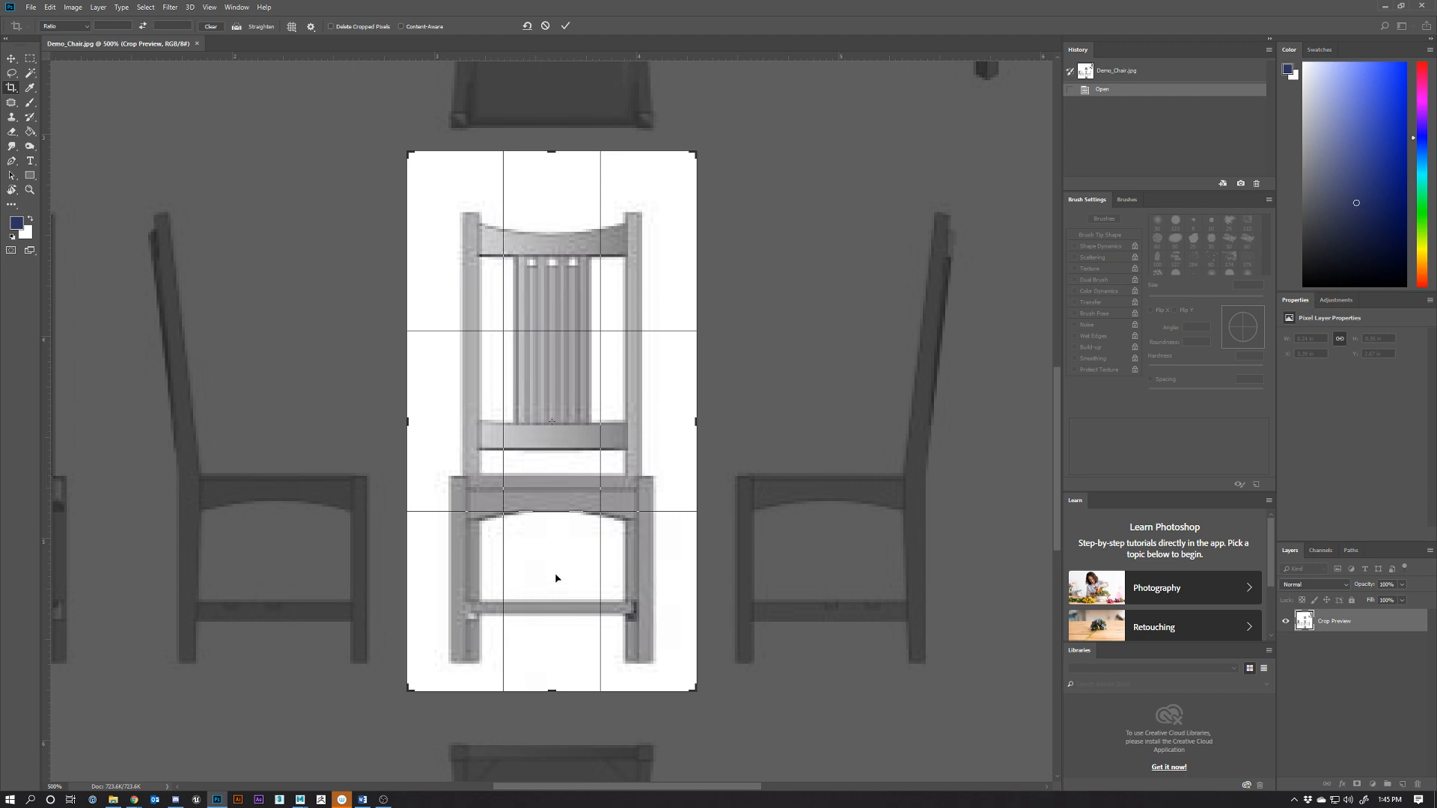
{"action": "left_click", "coordinate": [566, 26]}
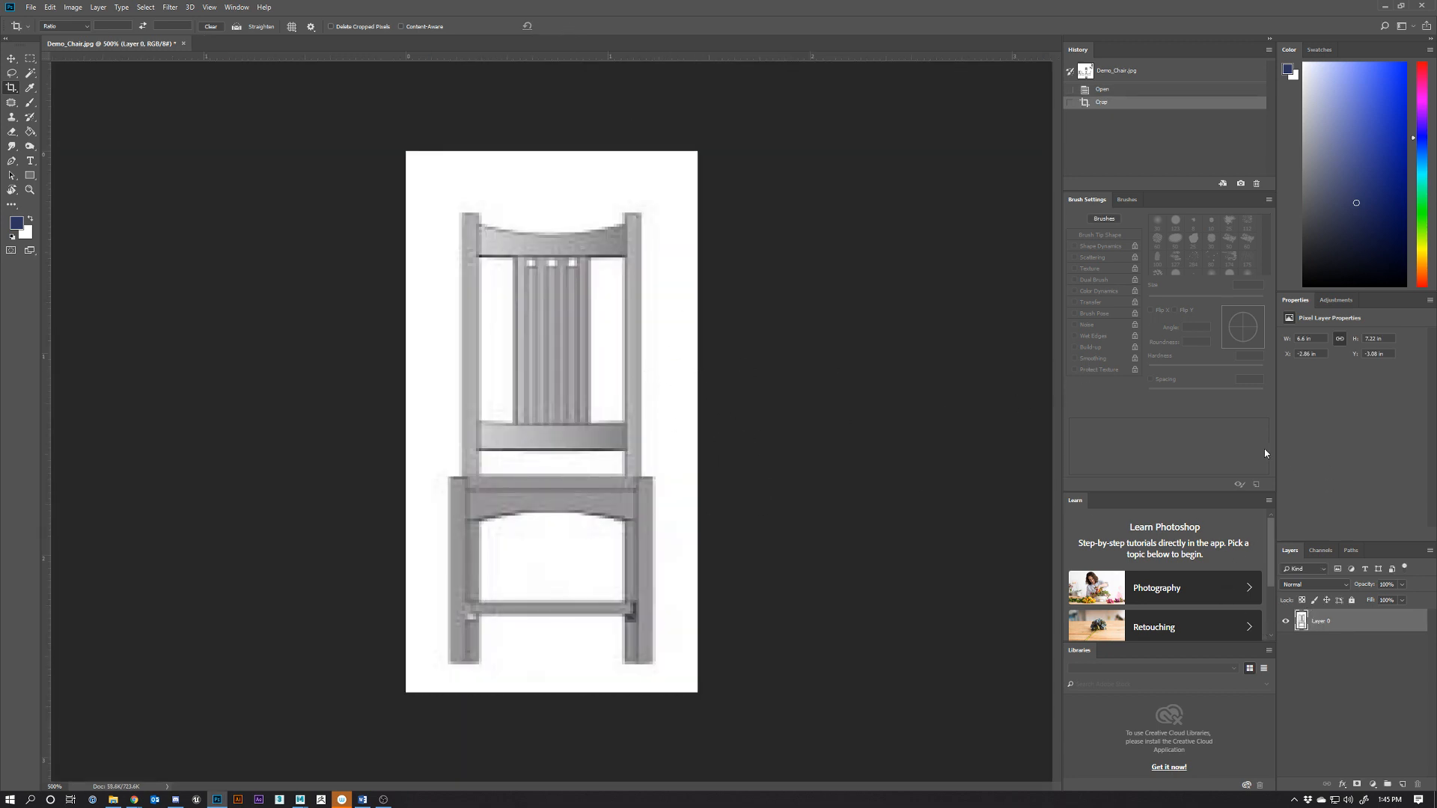
Duplicate the cropped layer, naming the original Front and the copy Side
{"action": "left_click", "coordinate": [1270, 39]}
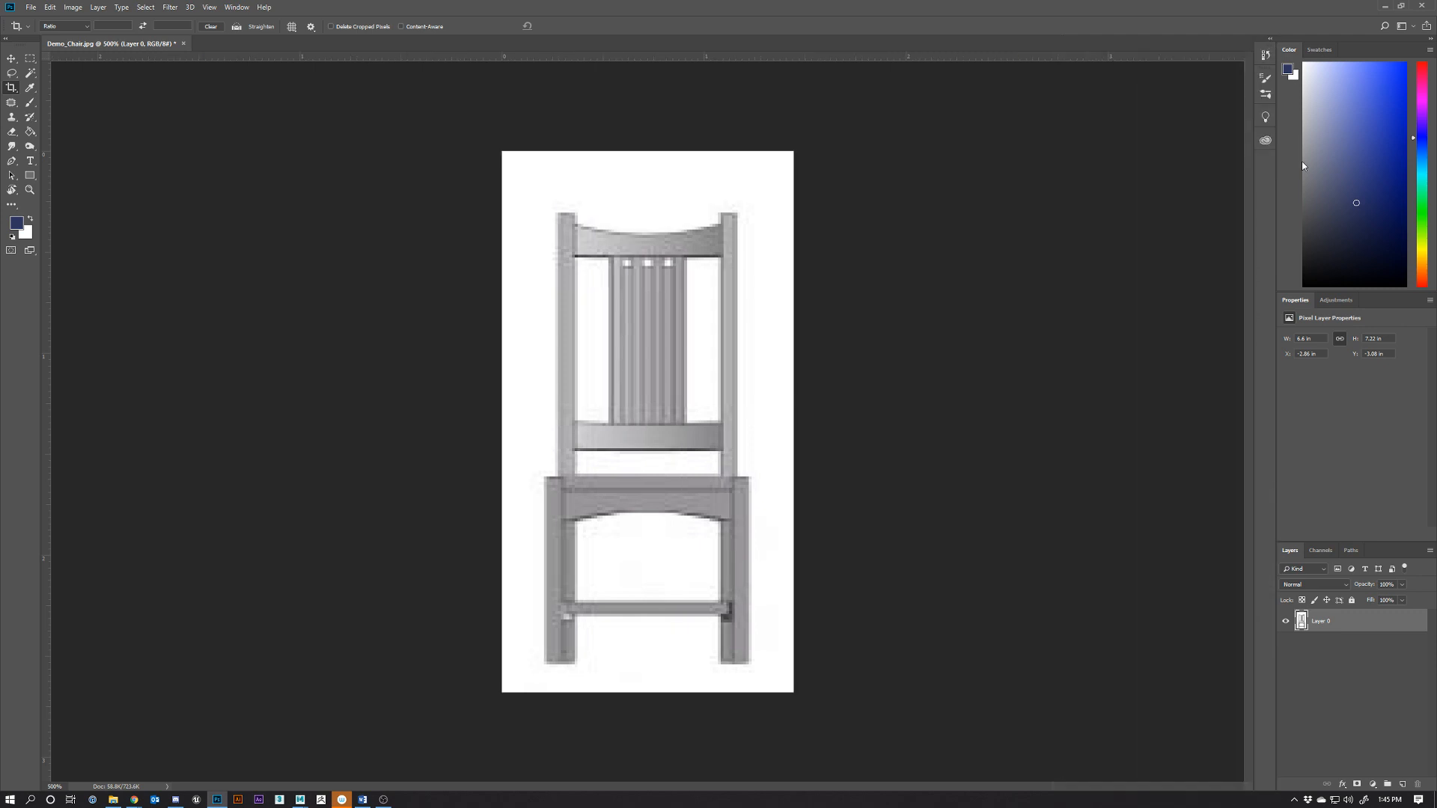
{"action": "left_click_drag", "start_coordinate": [1341, 624], "coordinate": [1403, 783]}
{"action": "double_click", "coordinate": [1341, 621]}
{"action": "double_click", "coordinate": [1323, 645]}
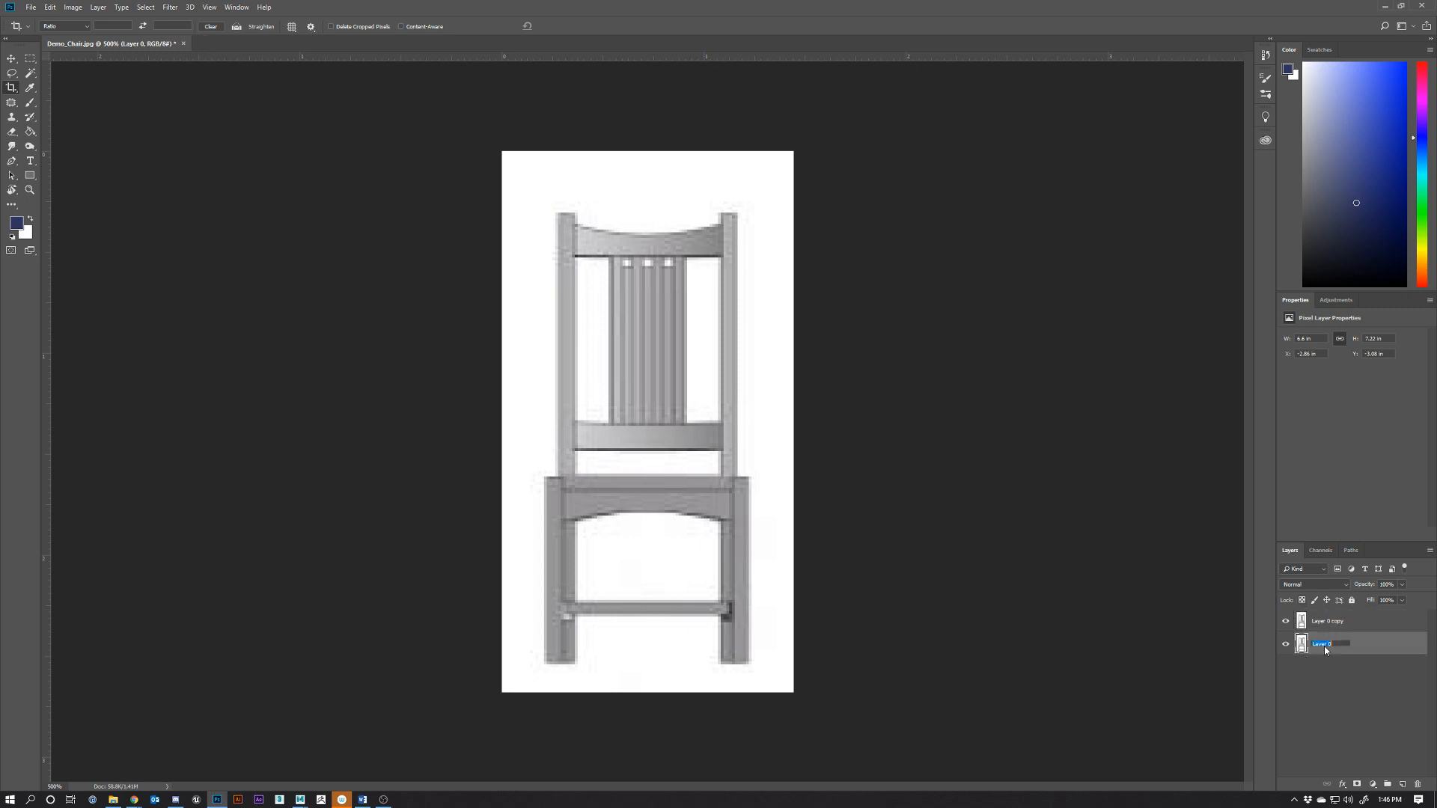
{"action": "type", "text": "Front"}
{"action": "double_click", "coordinate": [1345, 622]}
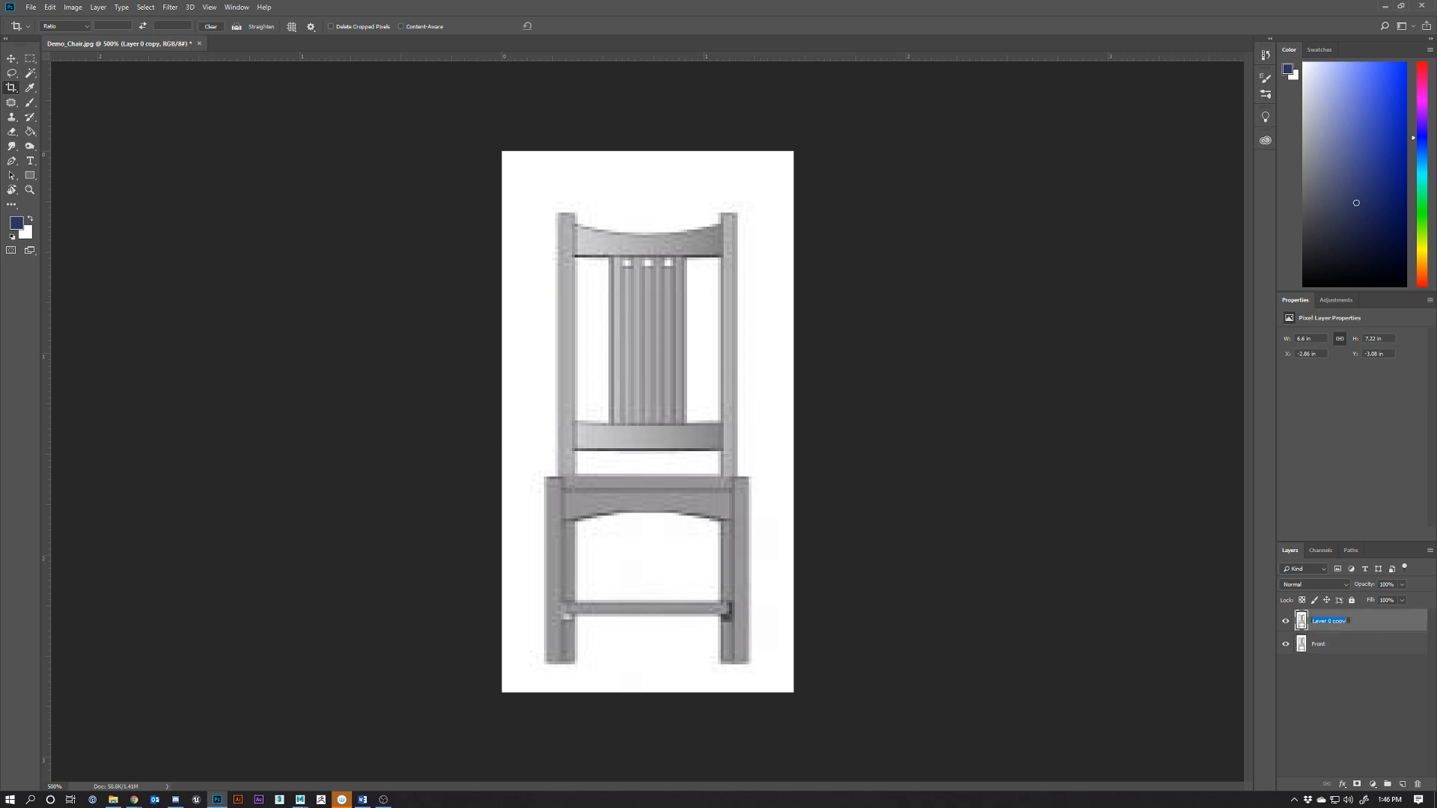
{"action": "type", "text": "Side"}
{"action": "key", "text": "Return"}
Lower the Side layer's opacity to about 59% and move its side-view chair into alignment over the front view
{"action": "left_click", "coordinate": [11, 58]}
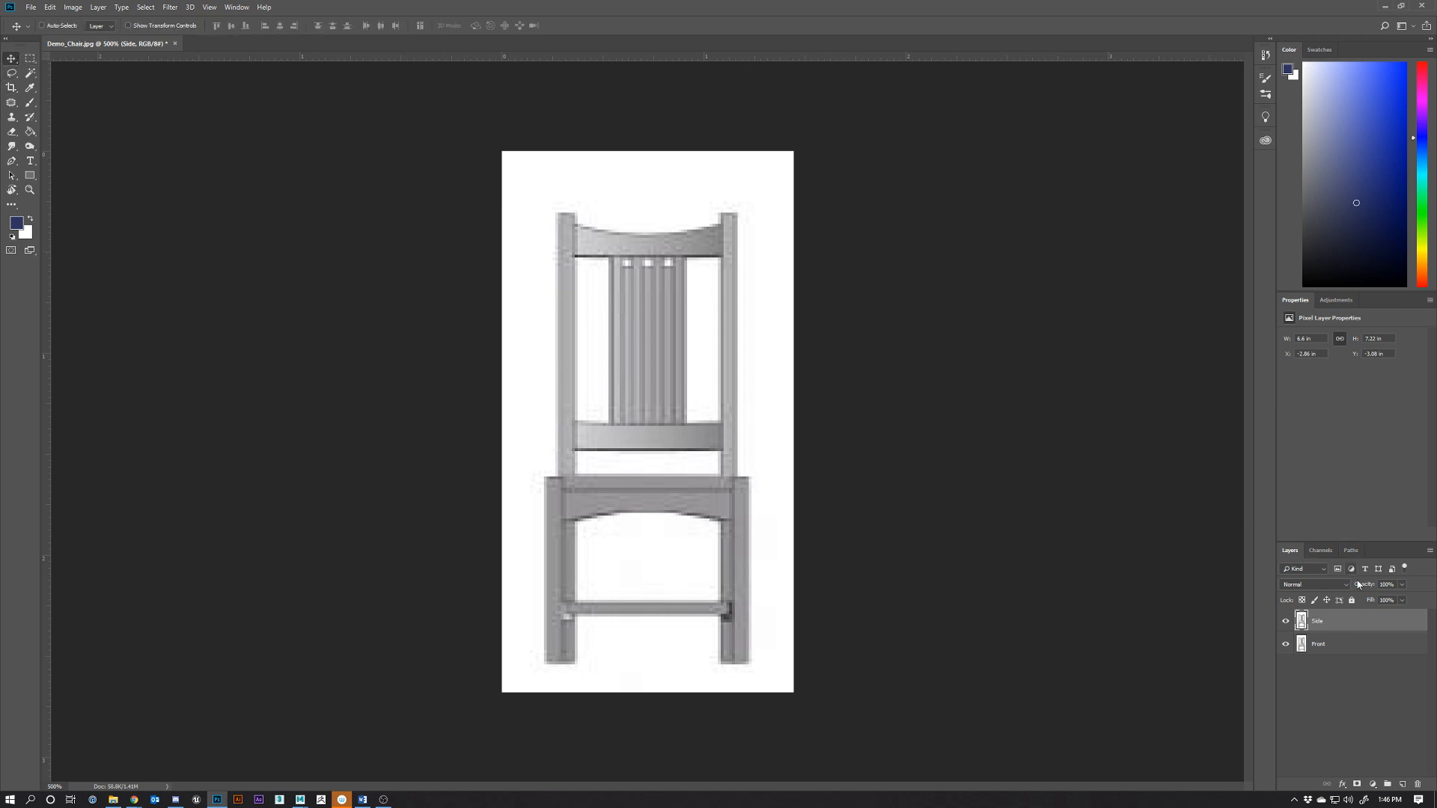
{"action": "left_click", "coordinate": [1401, 585]}
{"action": "left_click_drag", "start_coordinate": [715, 454], "coordinate": [442, 492]}
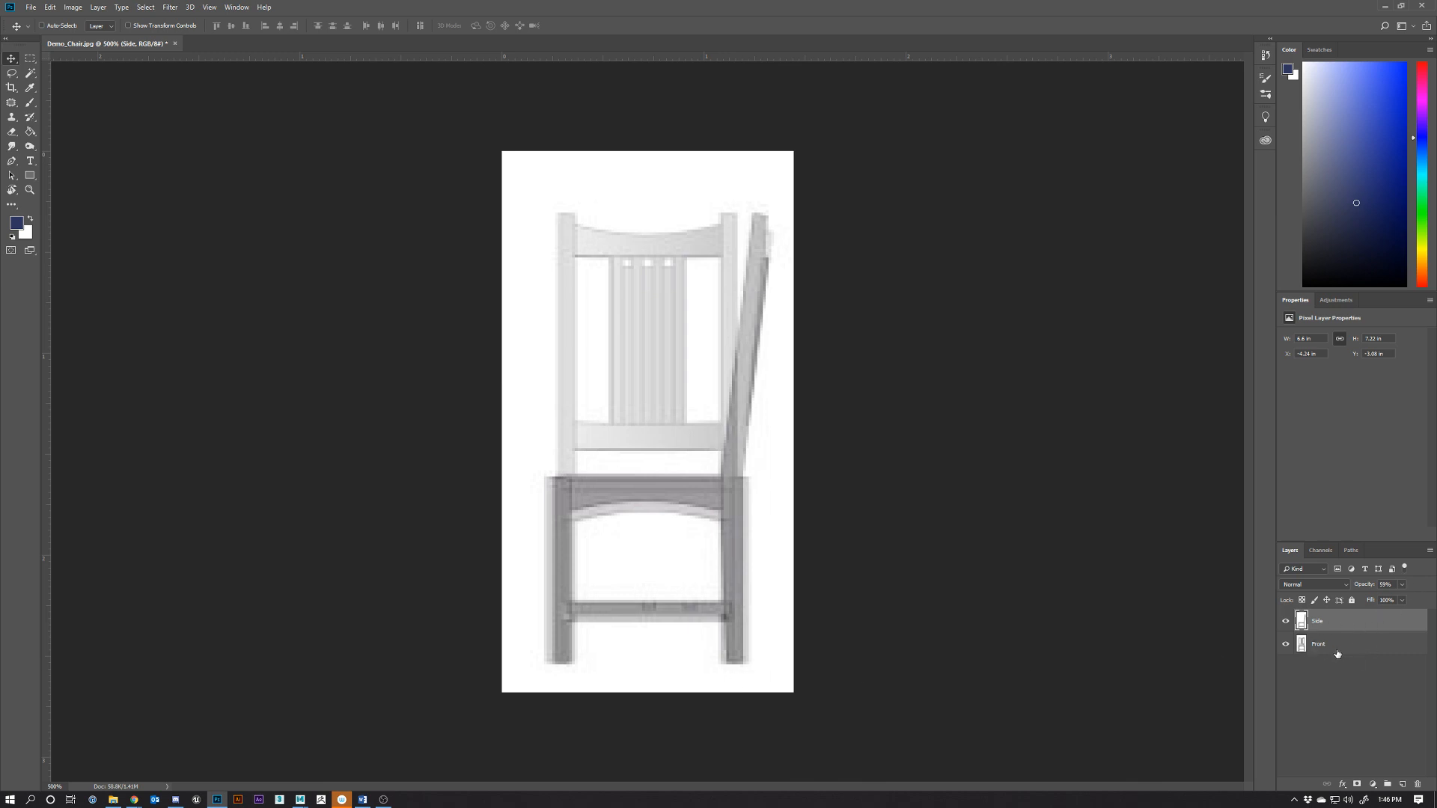
Duplicate the Front layer, align its top-view chair over the other views at 50% opacity, and restore it to 100% opacity
{"action": "left_click_drag", "start_coordinate": [1338, 654], "coordinate": [1336, 621]}
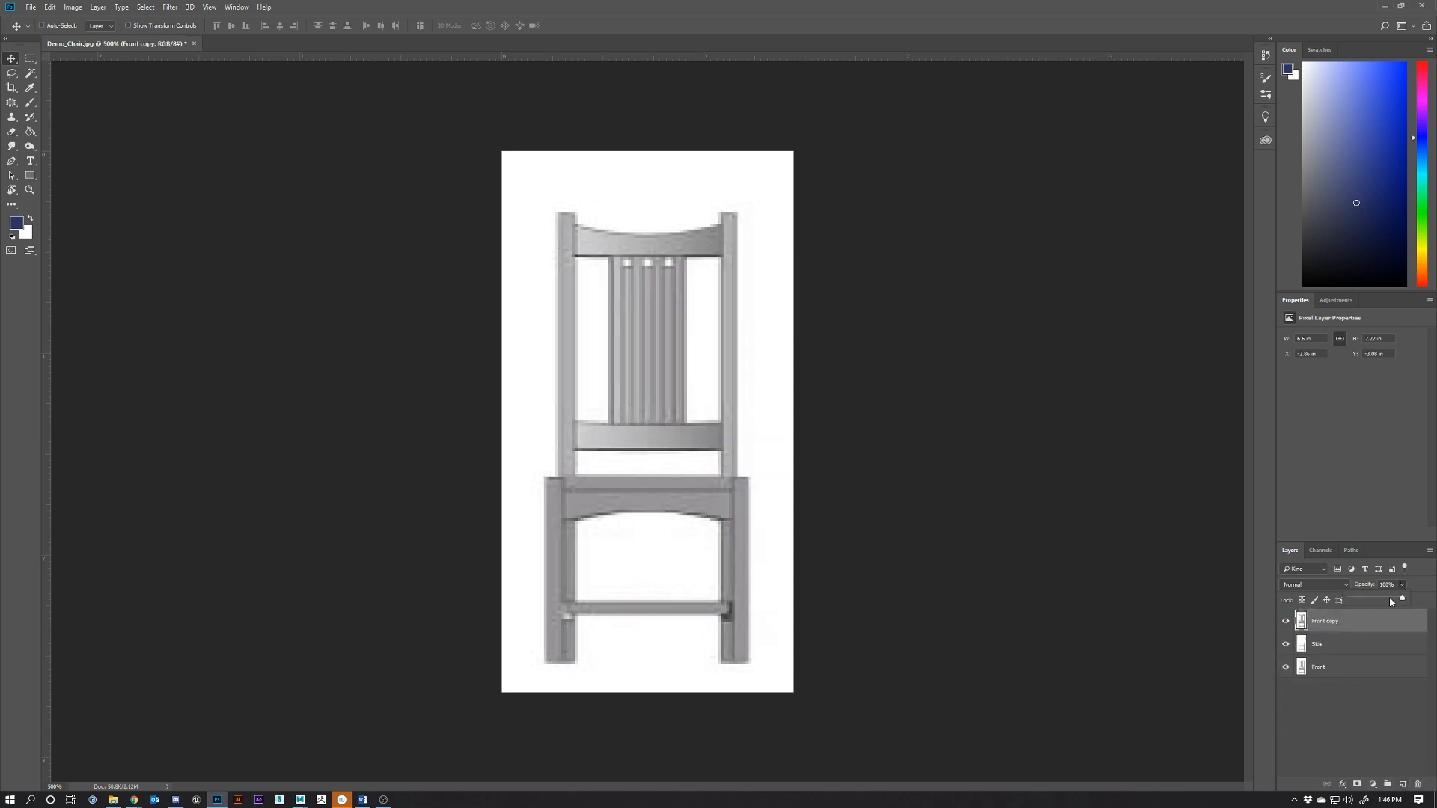
{"action": "left_click", "coordinate": [1375, 598]}
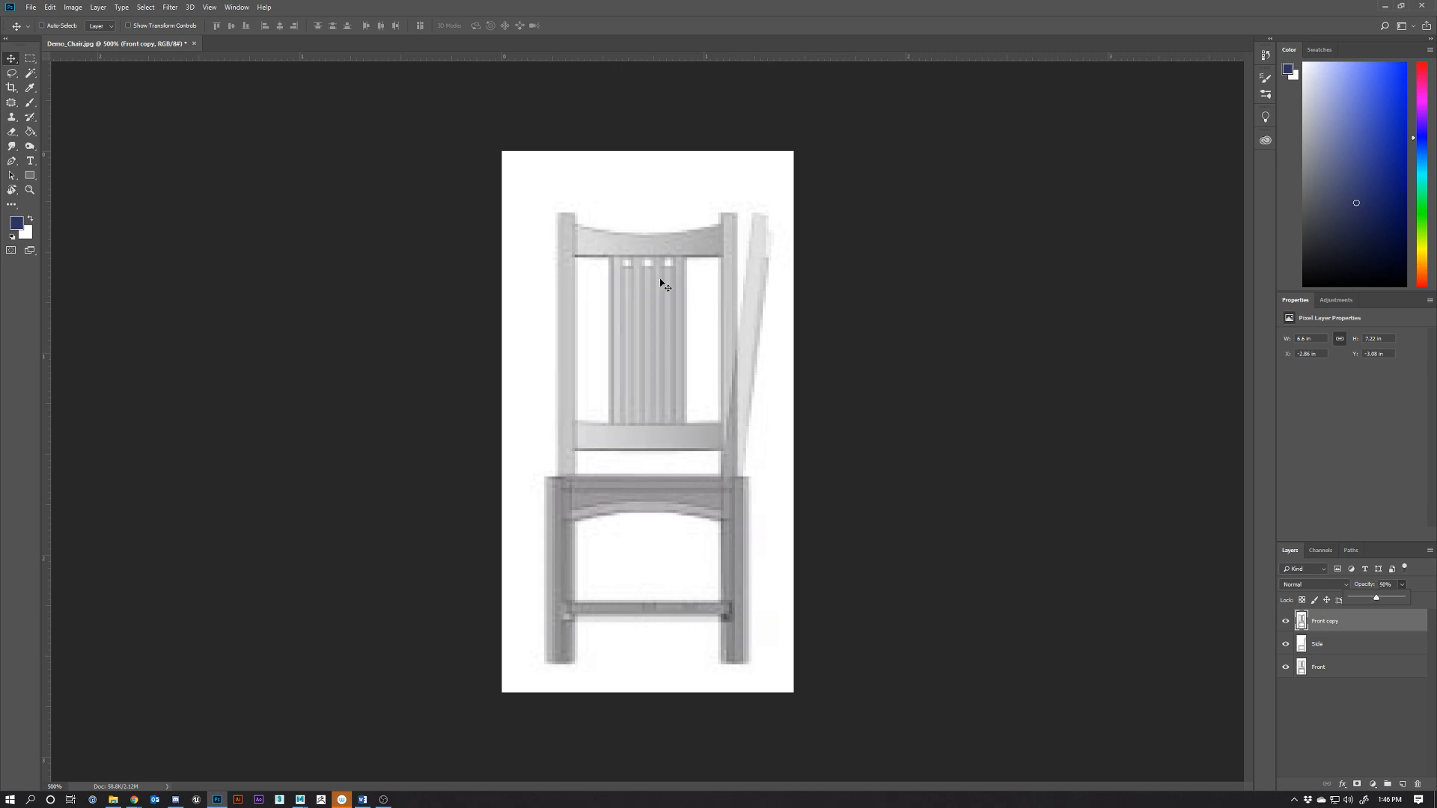
{"action": "left_click_drag", "start_coordinate": [659, 283], "coordinate": [666, 701]}
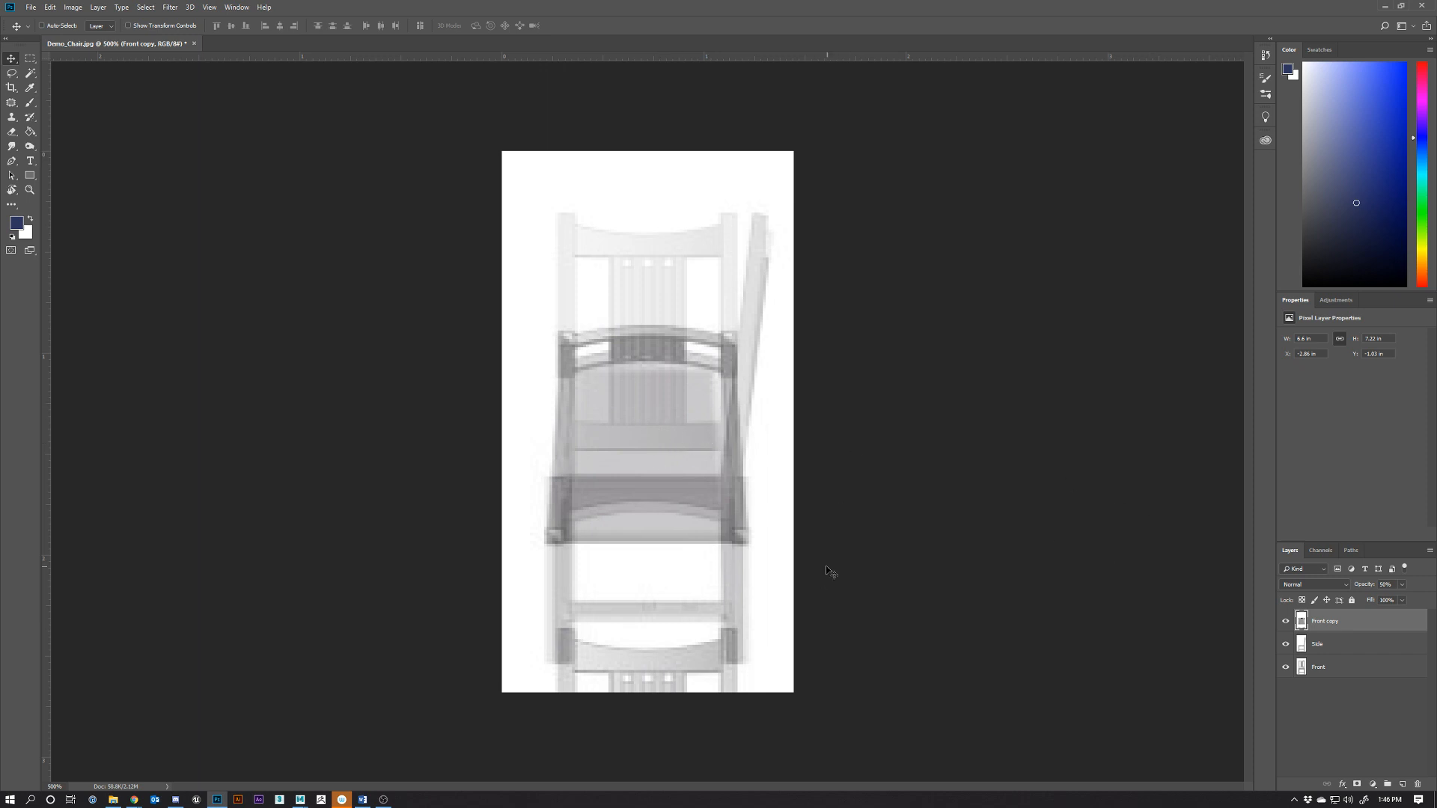
{"action": "left_click", "coordinate": [1402, 584]}
{"action": "left_click_drag", "start_coordinate": [1405, 597], "coordinate": [1430, 598]}
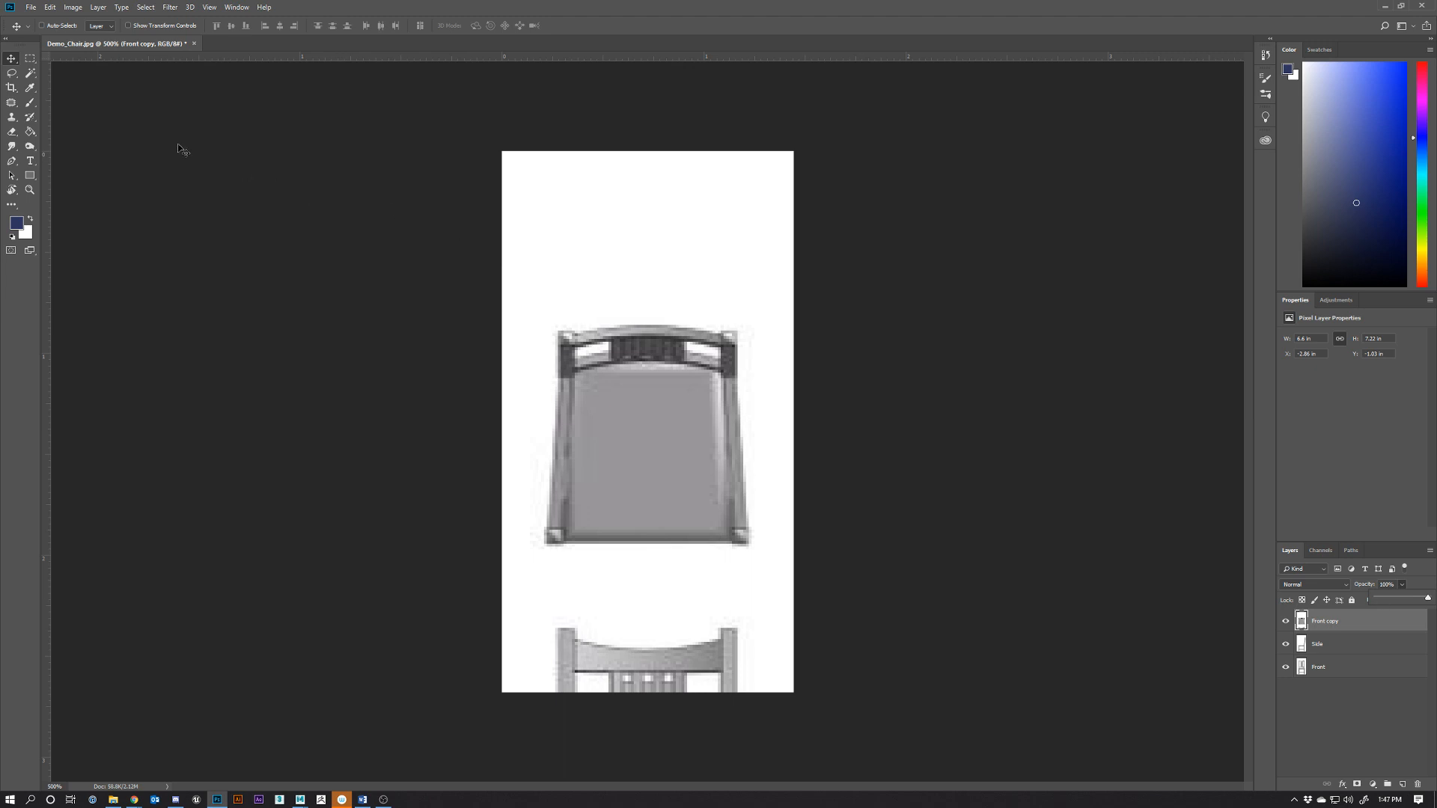
Paint the leftover chair back below the top view white, using the sampled background color and a smaller brush
{"action": "left_click", "coordinate": [30, 88]}
{"action": "left_click", "coordinate": [552, 215]}
{"action": "left_click", "coordinate": [30, 103]}
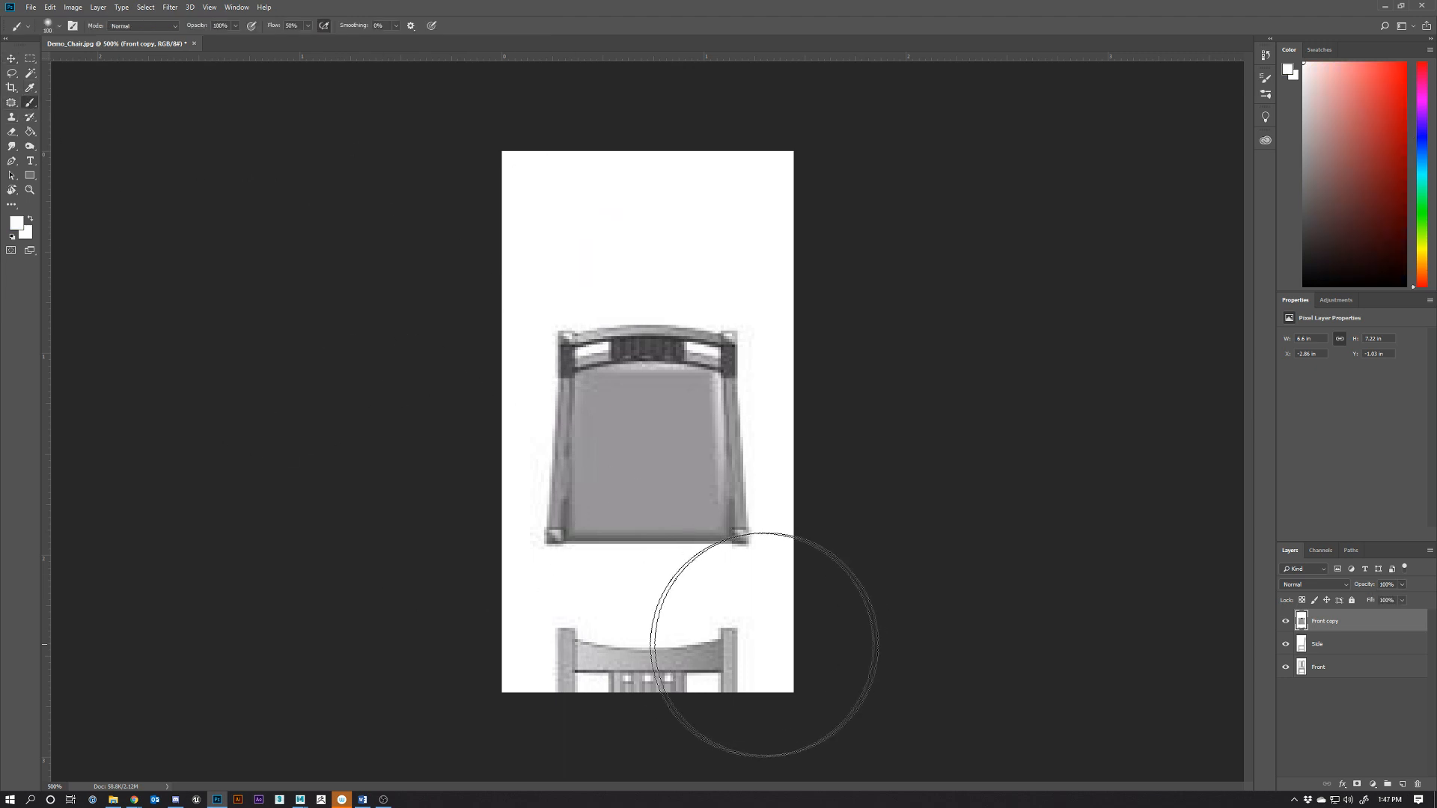
{"action": "key", "text": "bracketleft"}
{"action": "key", "text": "bracketleft"}
{"action": "key", "text": "bracketleft"}
{"action": "key", "text": "bracketleft"}
{"action": "key", "text": "bracketleft"}
{"action": "key", "text": "bracketleft"}
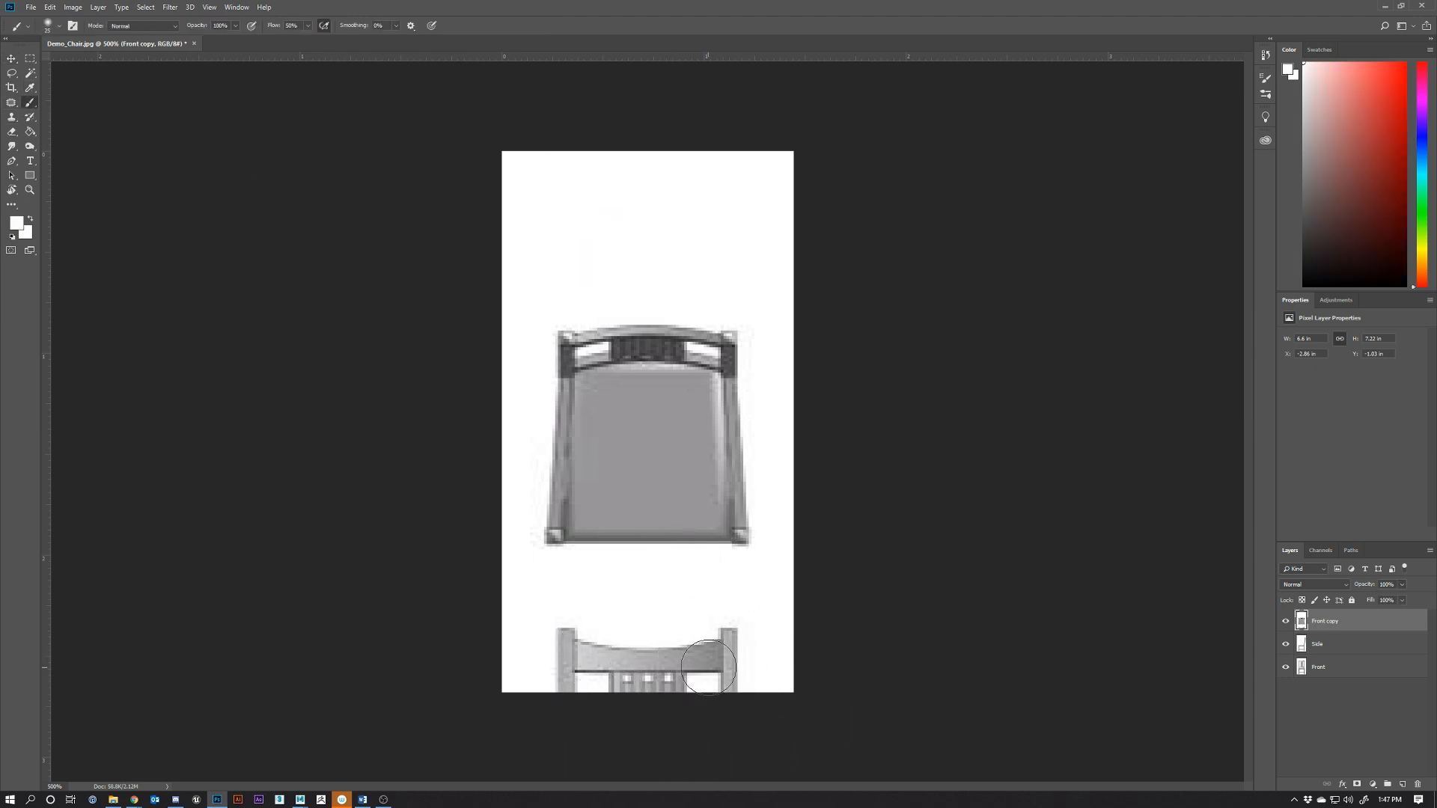
{"action": "mouse_move", "coordinate": [738, 648]}
{"action": "left_mouse_down"}
{"action": "mouse_move", "coordinate": [824, 651]}
{"action": "mouse_move", "coordinate": [669, 704]}
{"action": "mouse_move", "coordinate": [545, 673]}
{"action": "left_mouse_up"}
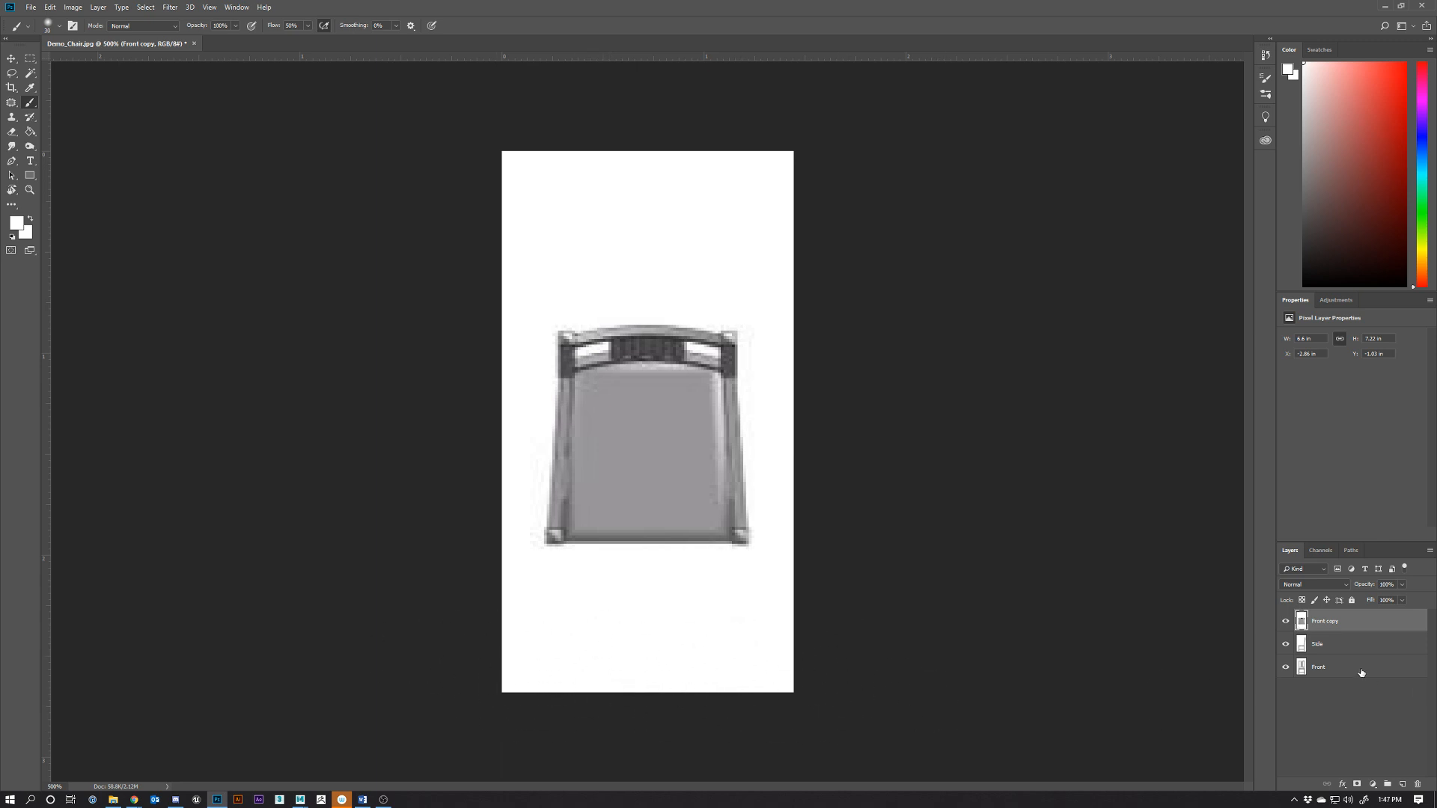
Compare the layers by toggling the Front copy layer's visibility, and rename that layer as top
{"action": "left_click", "coordinate": [1286, 622]}
{"action": "left_click", "coordinate": [1287, 622]}
{"action": "left_click", "coordinate": [1338, 647]}
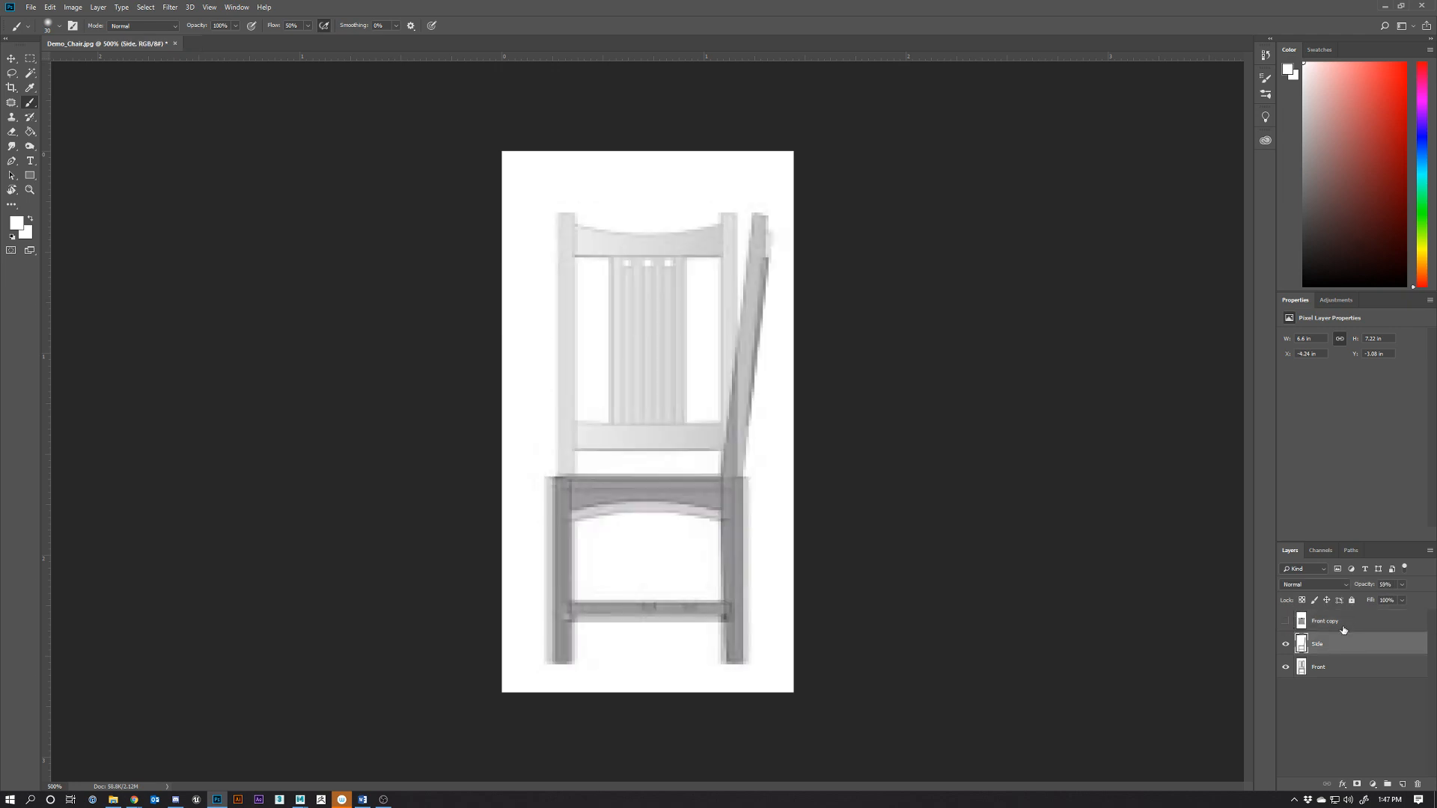
{"action": "left_click", "coordinate": [1286, 622]}
{"action": "double_click", "coordinate": [1335, 621]}
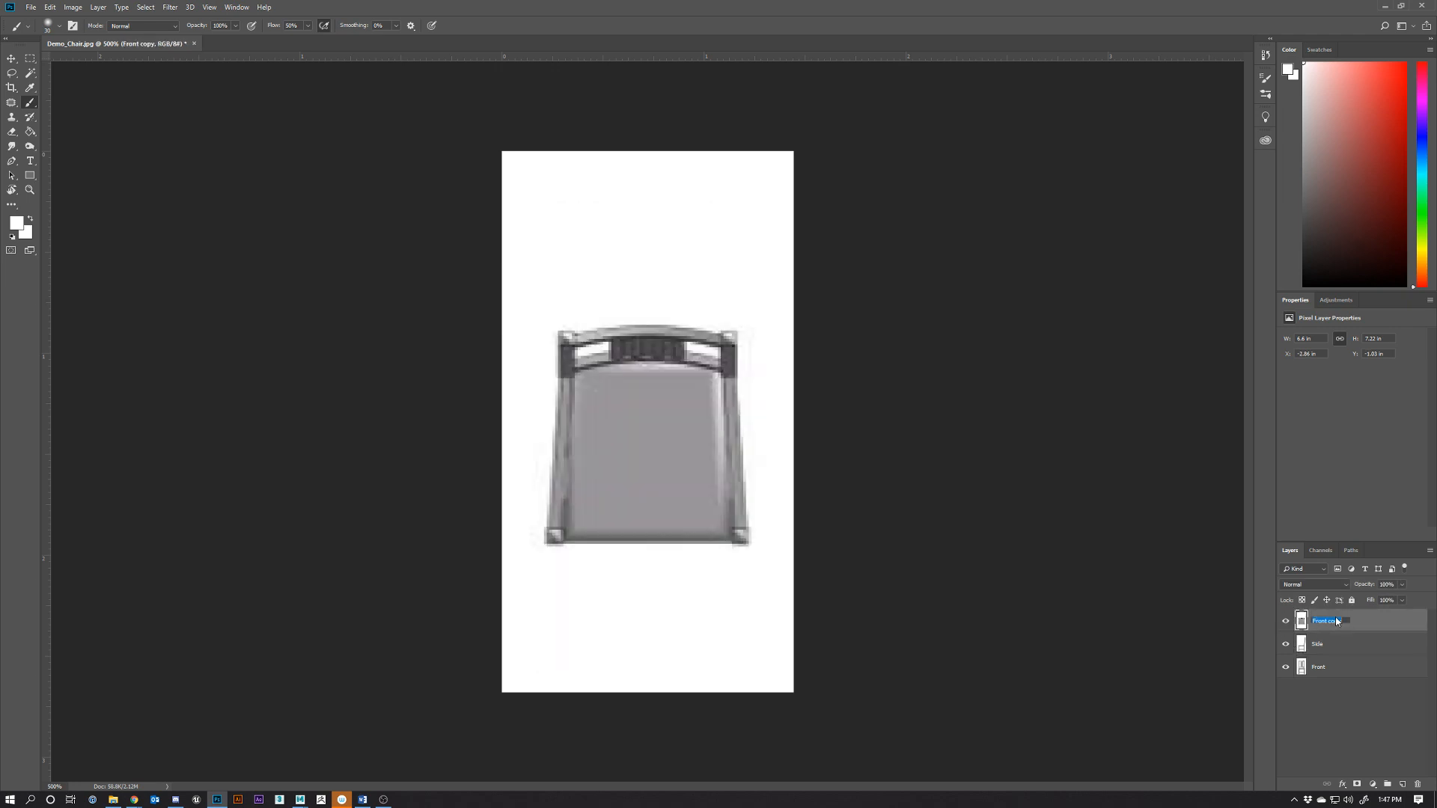
{"action": "type", "text": "top"}
{"action": "key", "text": "Return"}
Hide the top layer and set the Side layer's opacity back to 100%
{"action": "left_click", "coordinate": [1286, 621]}
{"action": "left_click", "coordinate": [1325, 642]}
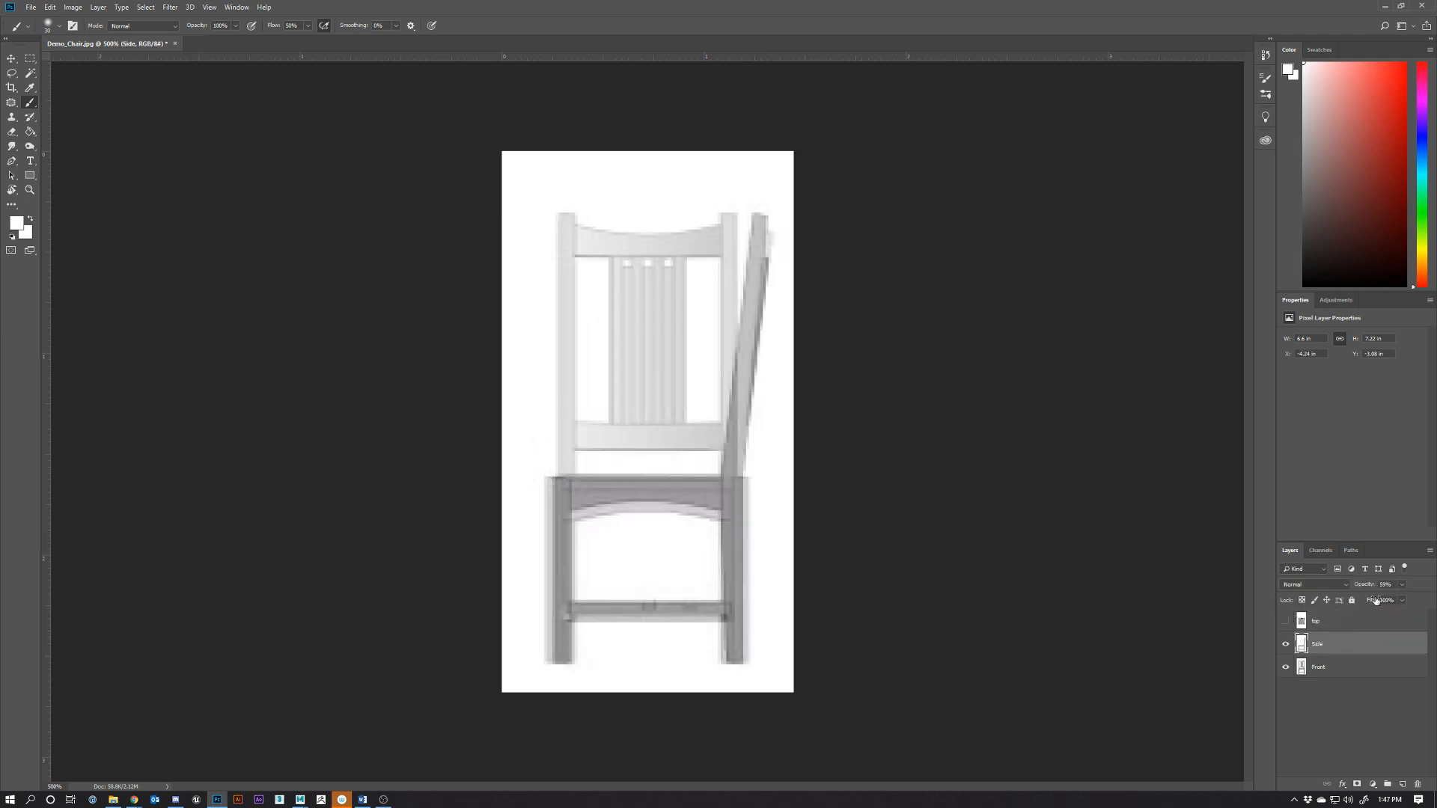
{"action": "left_click_drag", "start_coordinate": [1400, 598], "coordinate": [1426, 599]}
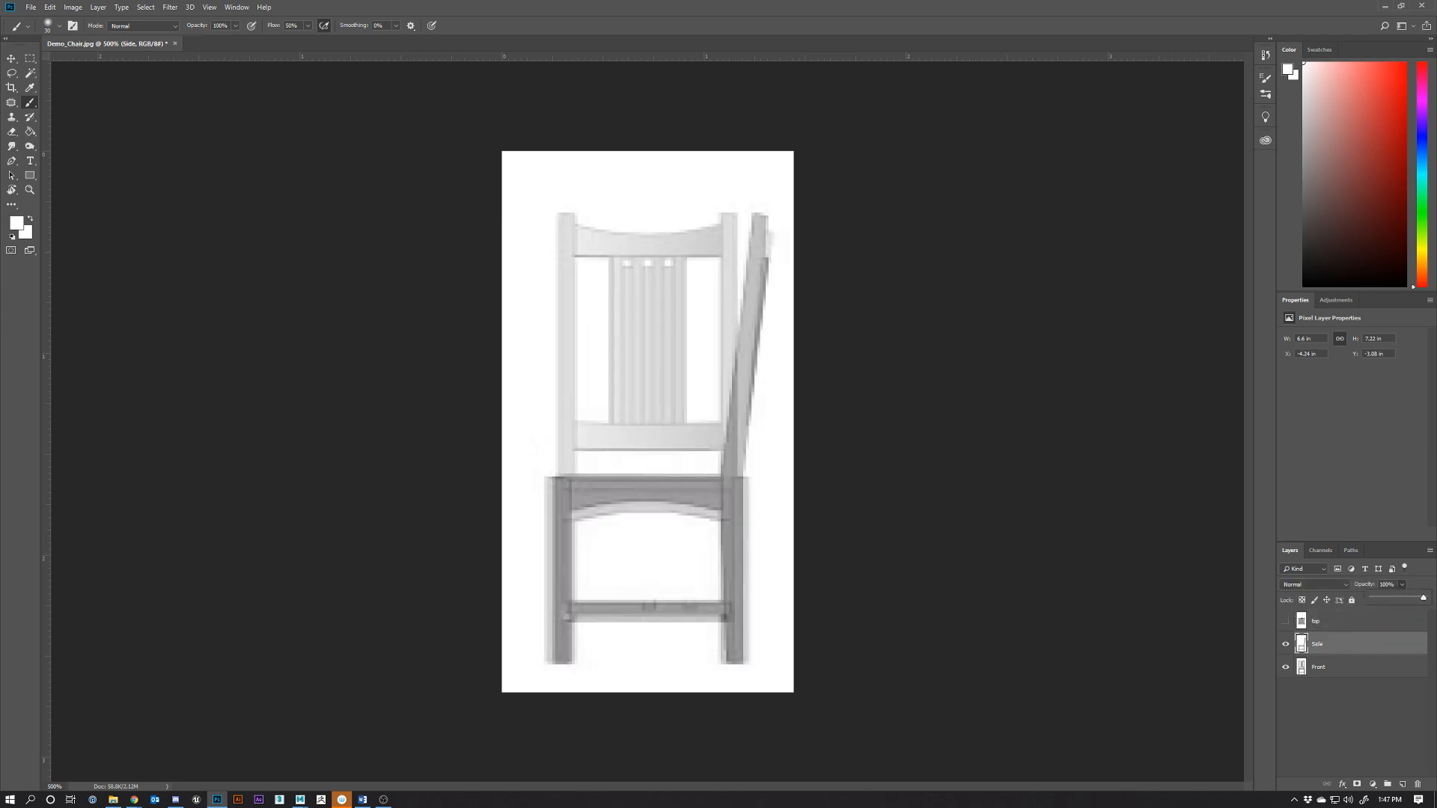
Check the Side, Front and top layers one at a time, leaving only the top layer visible
{"action": "left_click", "coordinate": [1285, 644]}
{"action": "left_click", "coordinate": [1333, 669]}
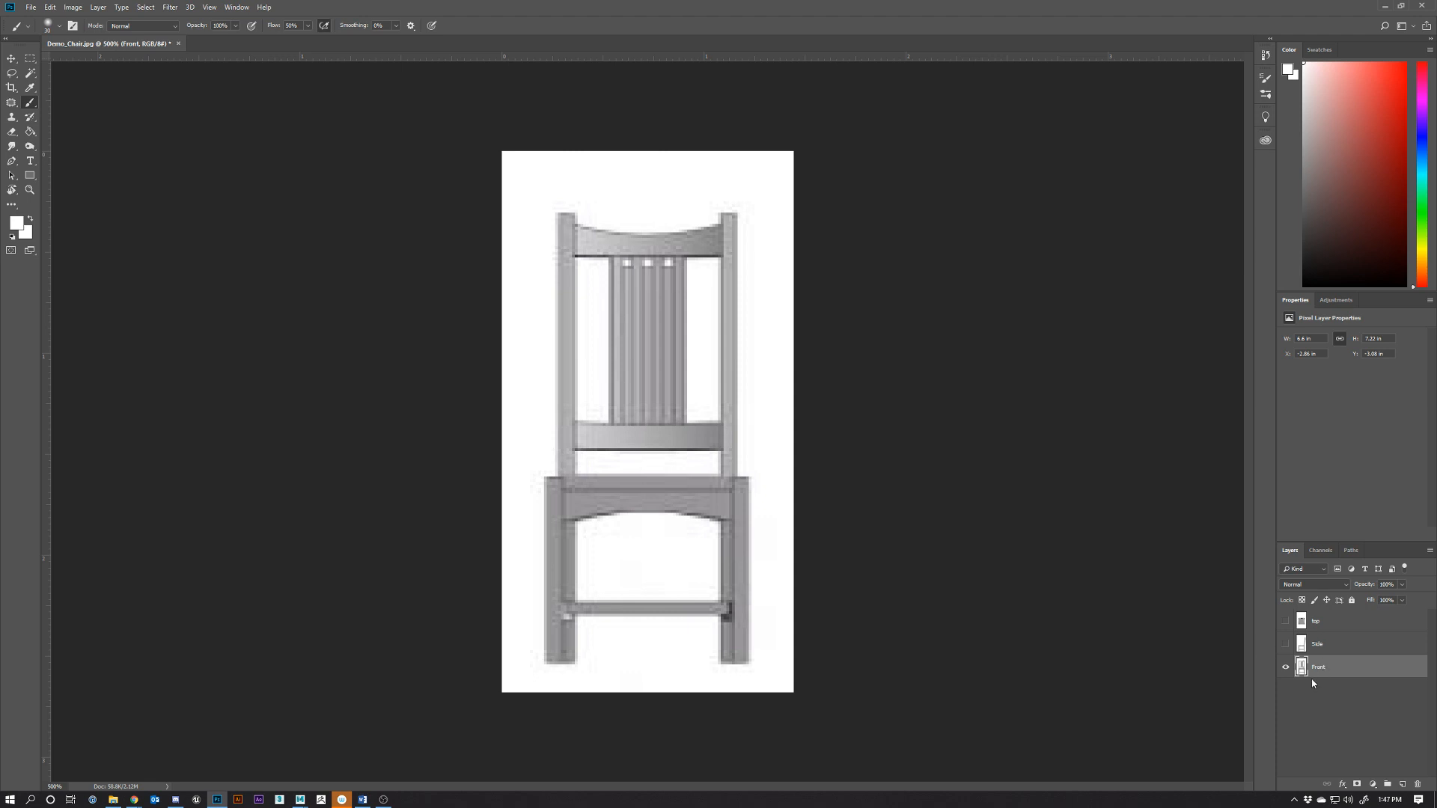
{"action": "left_click", "coordinate": [1288, 668]}
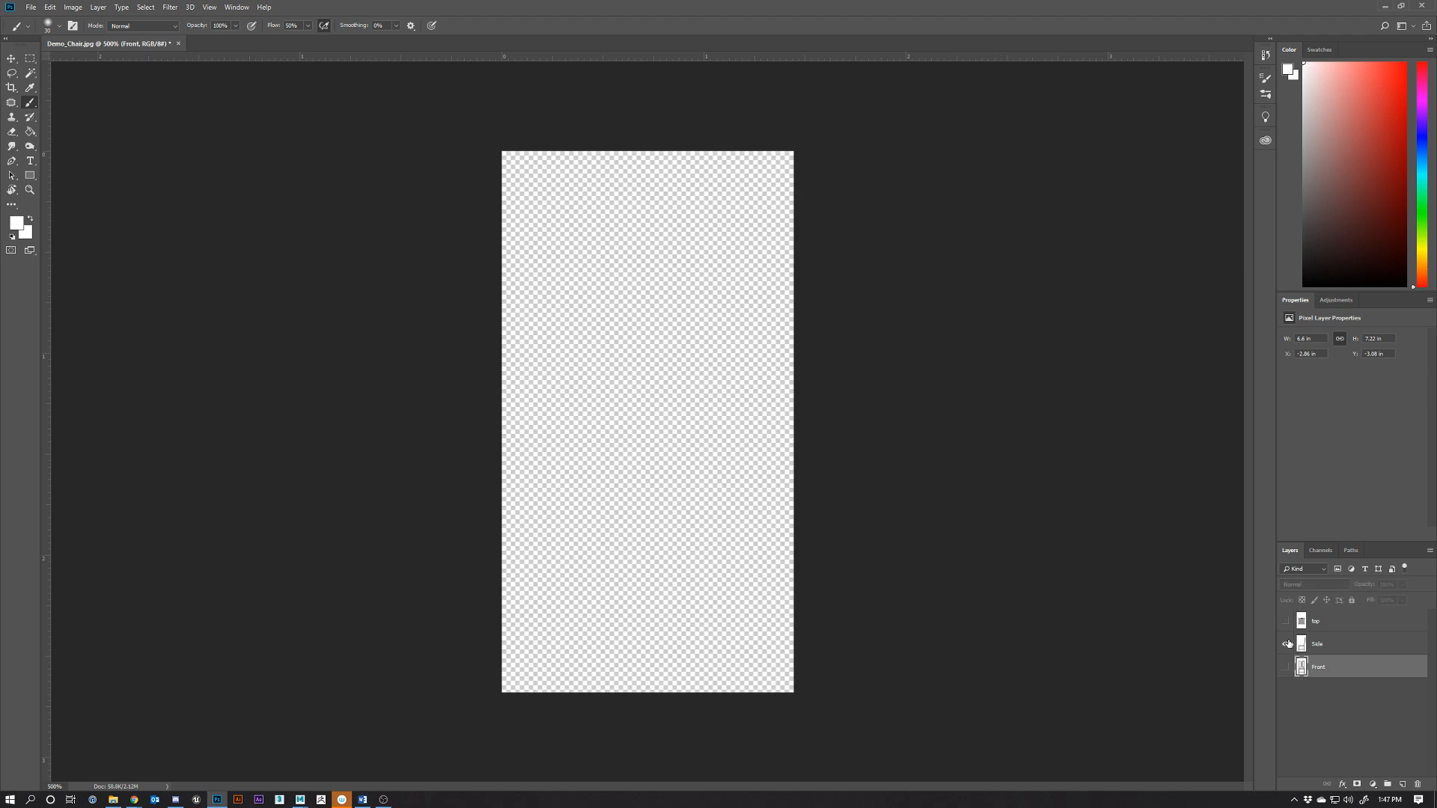
{"action": "left_click", "coordinate": [1287, 643]}
{"action": "left_click", "coordinate": [1287, 644]}
{"action": "left_click", "coordinate": [1285, 621]}
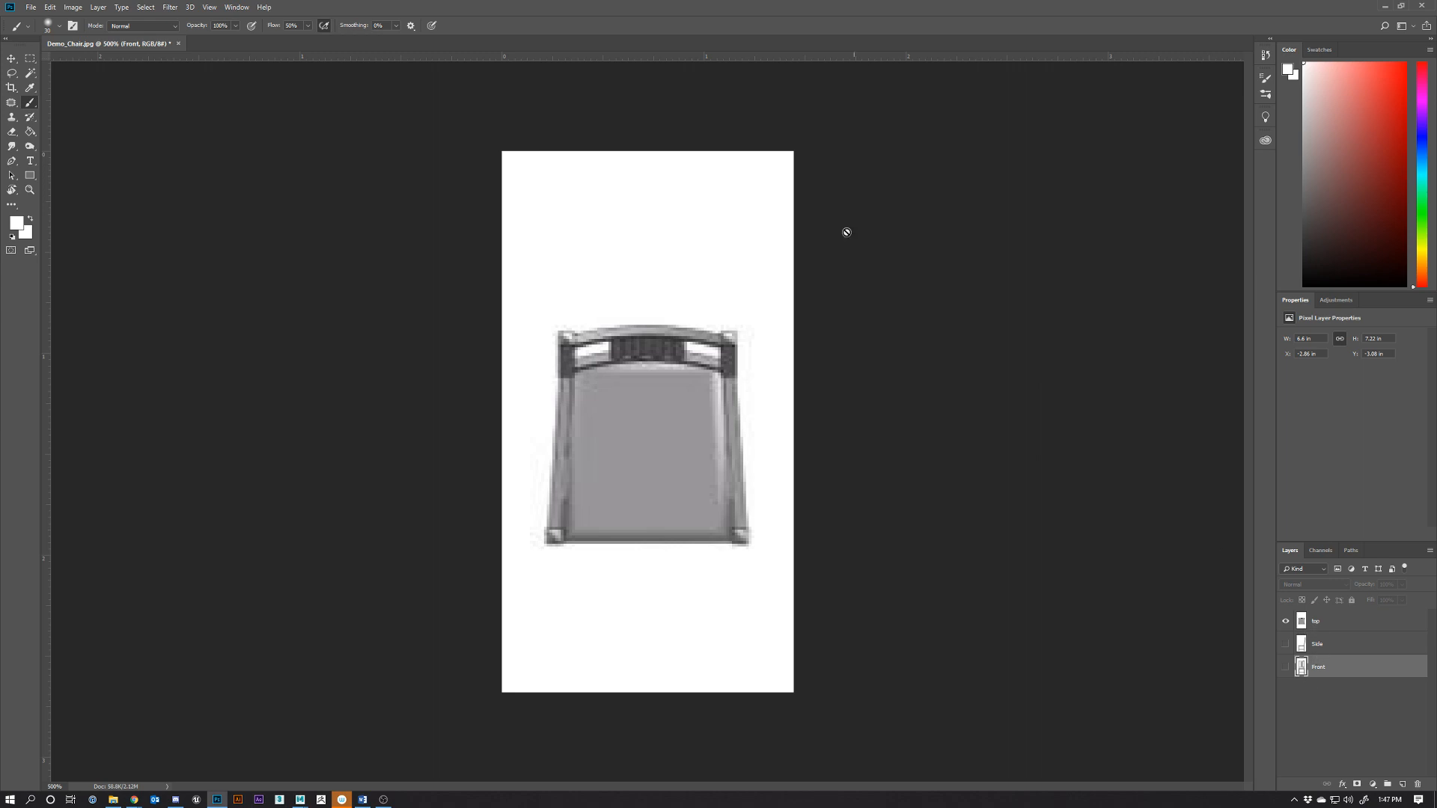
Switch to Maya and maximize the front orthographic view
{"action": "left_click", "coordinate": [1386, 9]}
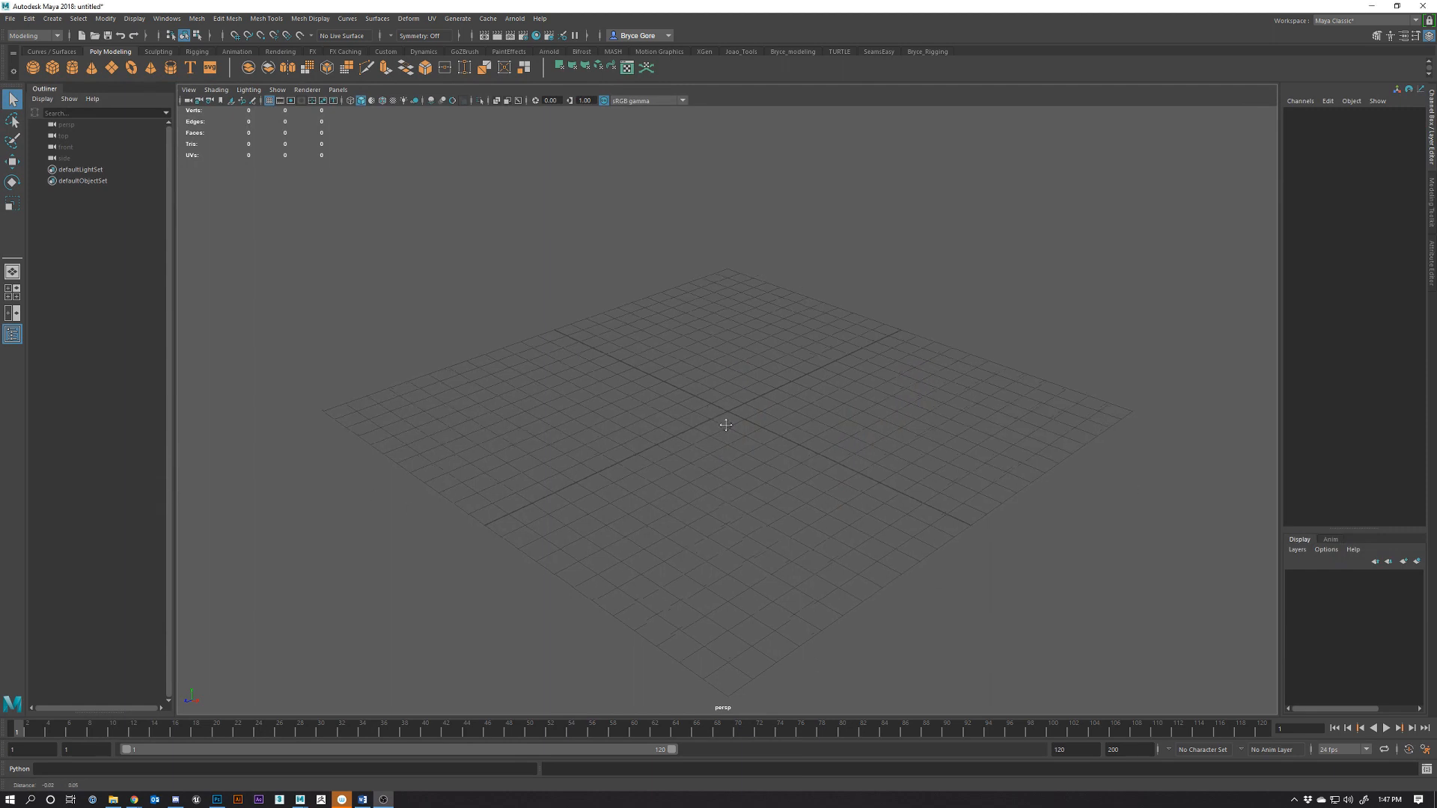
{"action": "left_click_drag", "start_coordinate": [721, 420], "coordinate": [823, 531], "text": "alt"}
{"action": "left_click_drag", "start_coordinate": [681, 464], "coordinate": [738, 494], "text": "alt"}
{"action": "key", "text": "space"}
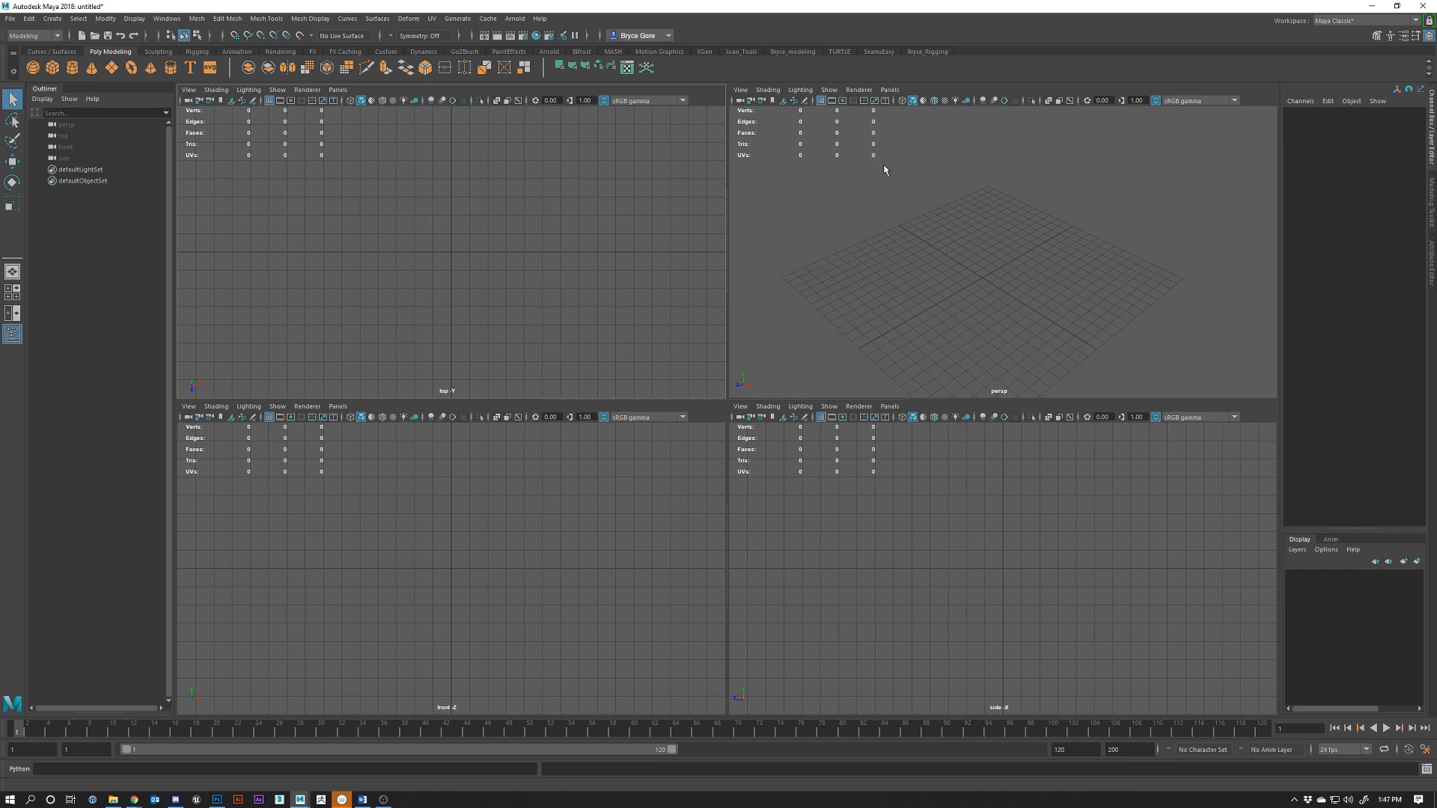
{"action": "left_click_drag", "start_coordinate": [884, 170], "coordinate": [890, 286], "text": "alt"}
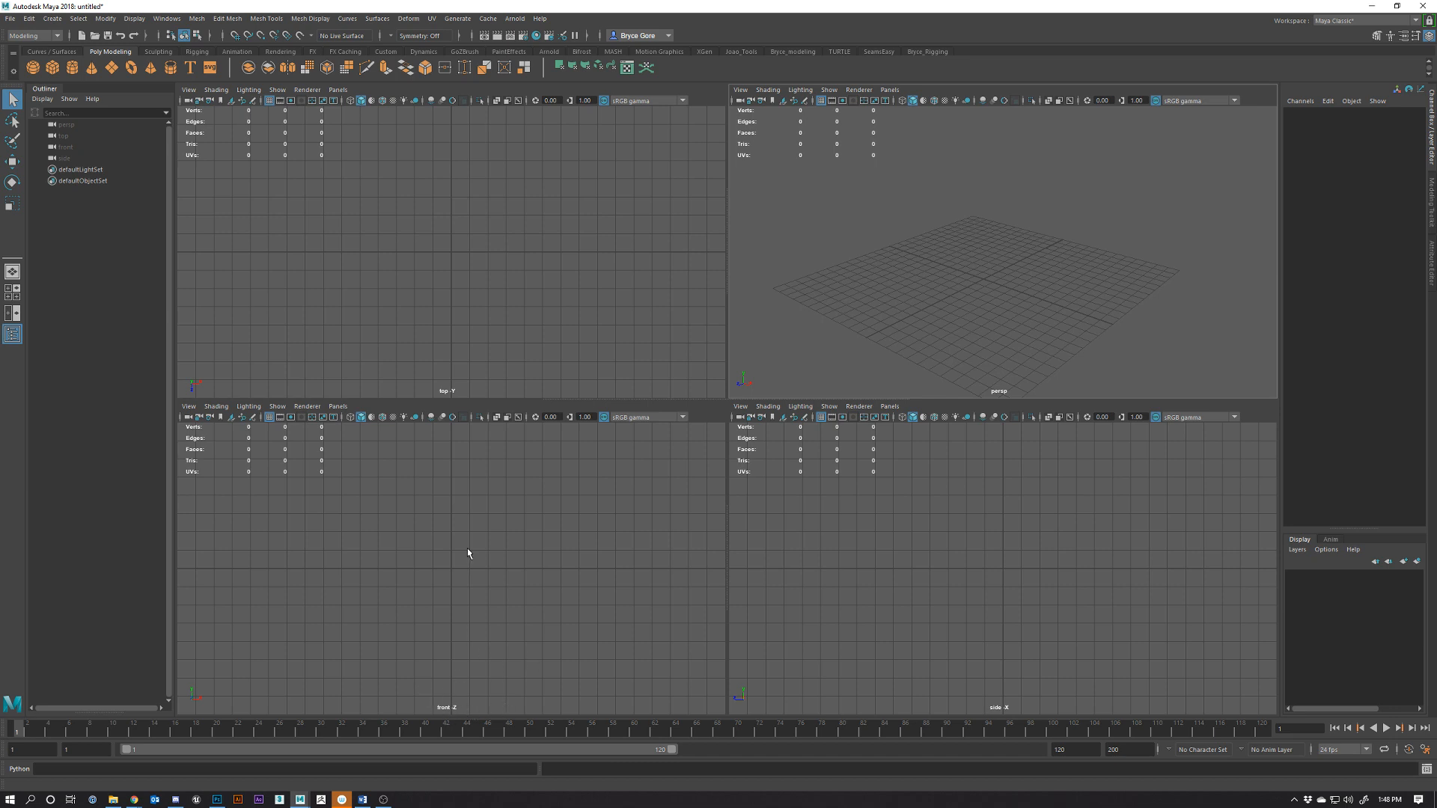
{"action": "key", "text": "space"}
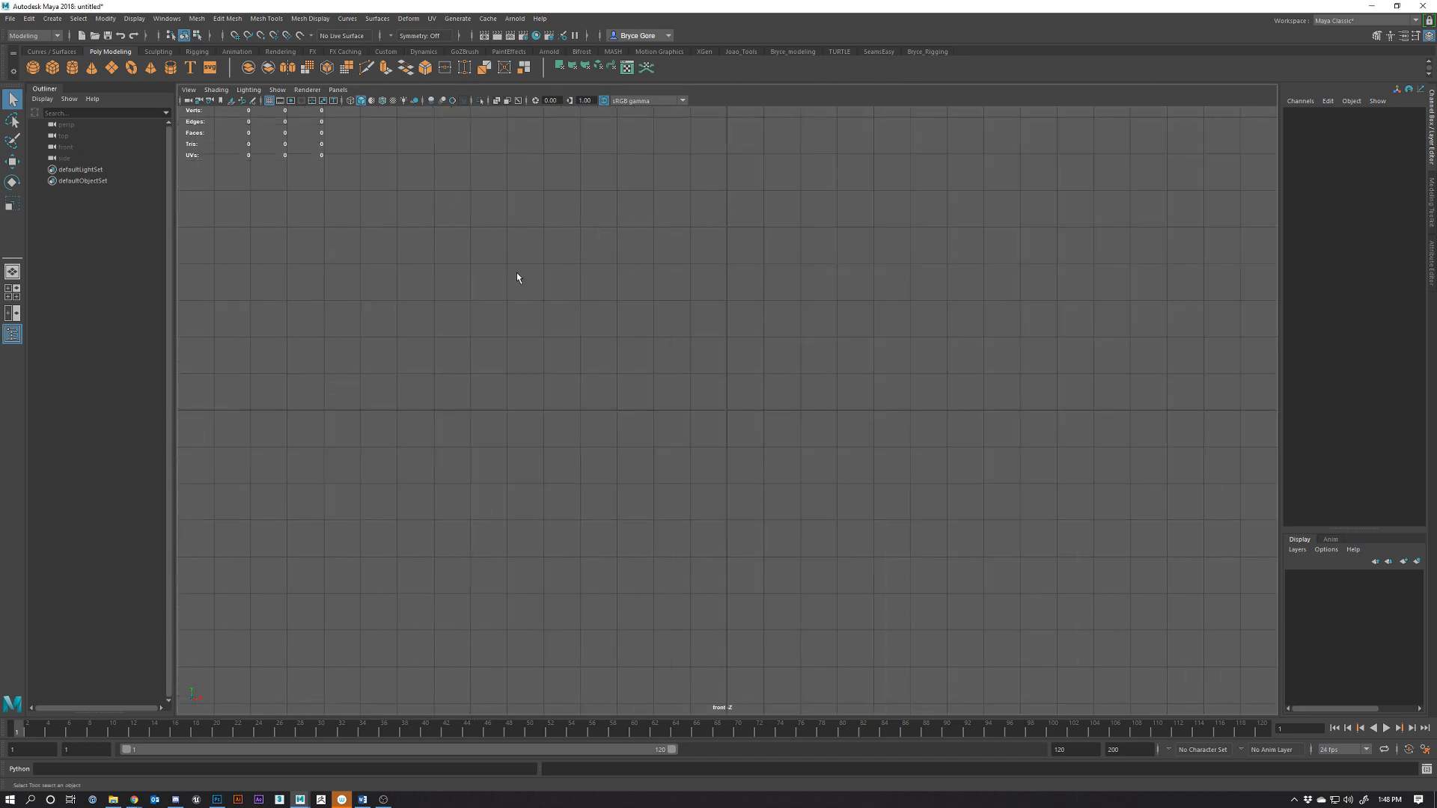
{"action": "left_click", "coordinate": [189, 90]}
{"action": "mouse_move", "coordinate": [288, 342]}
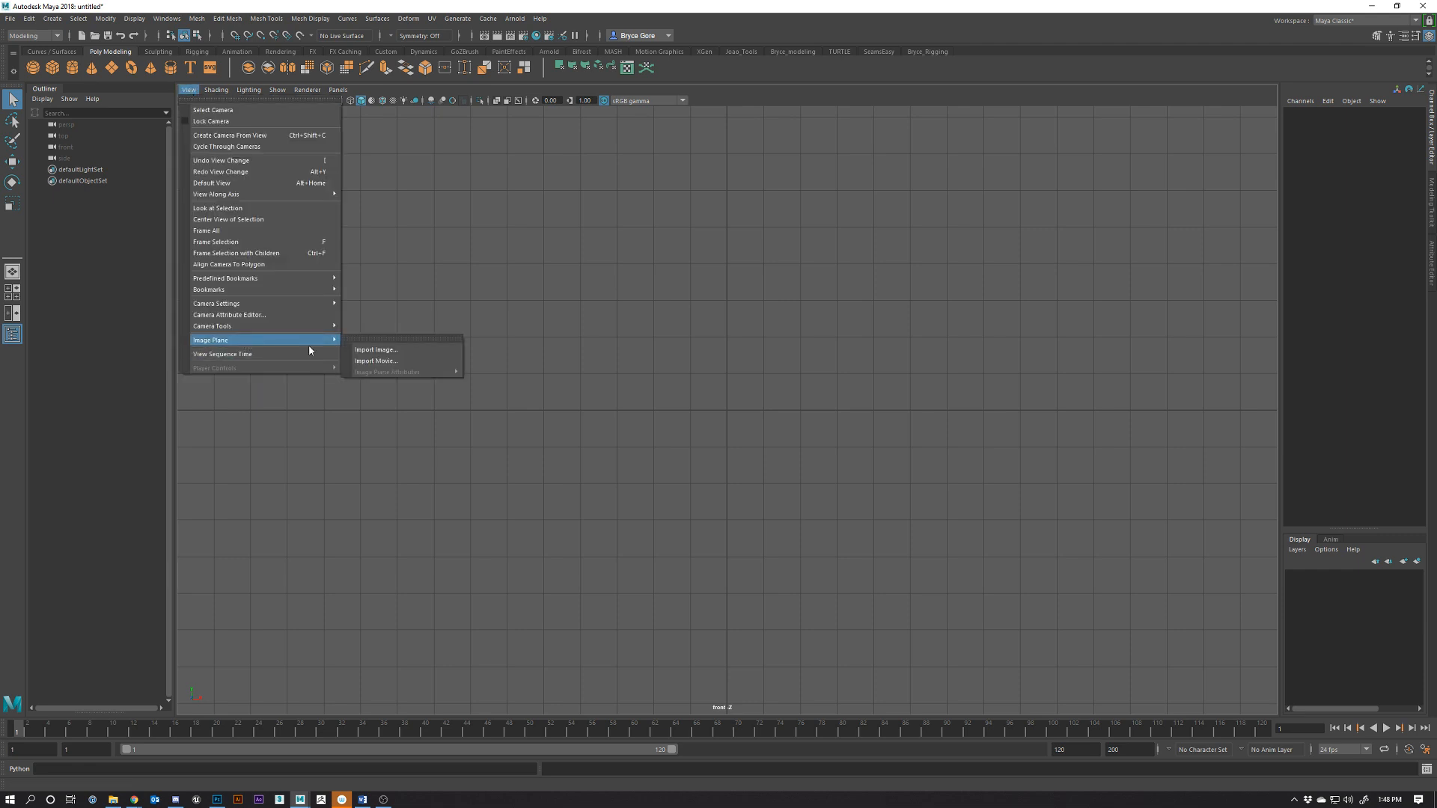
{"action": "left_click", "coordinate": [597, 262]}
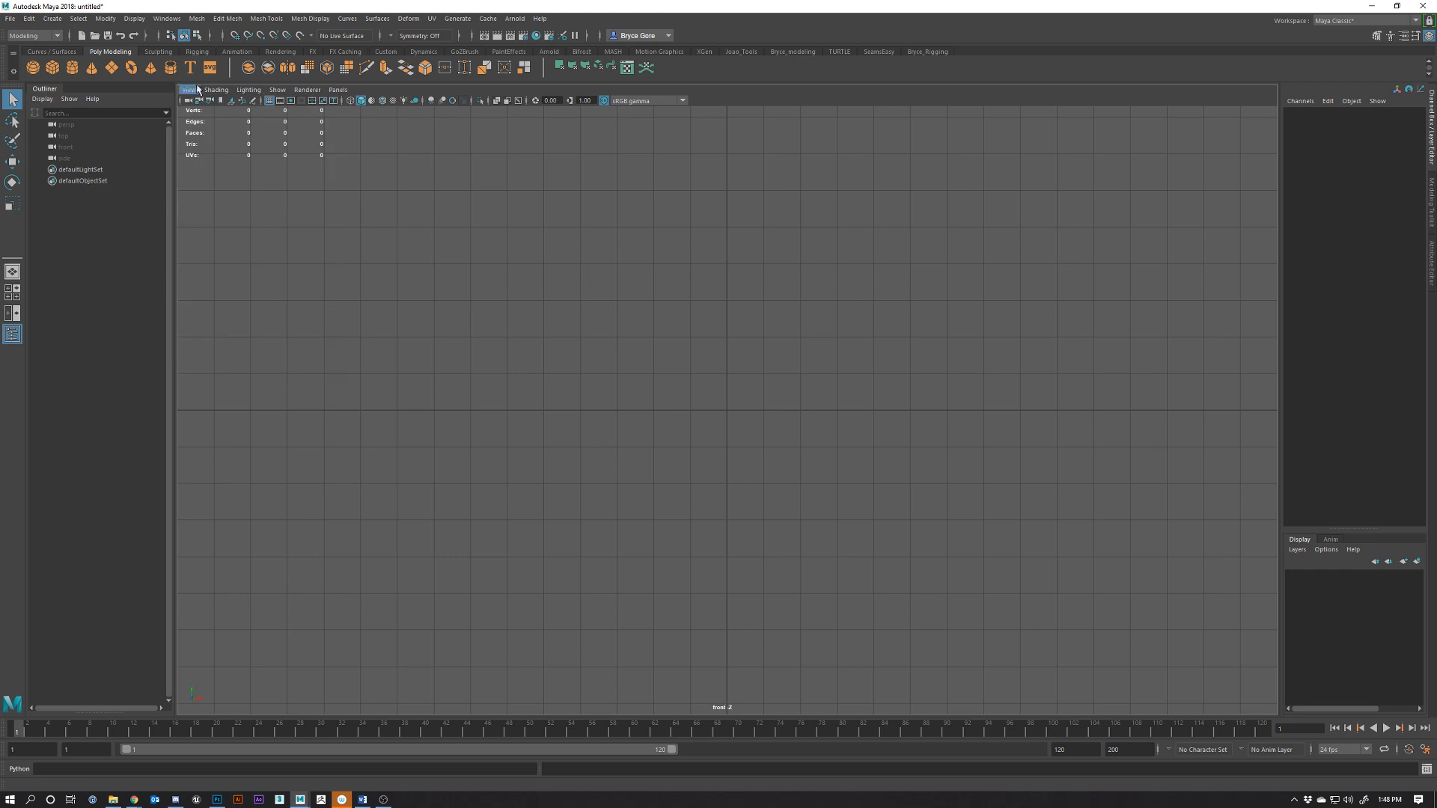
{"action": "left_click", "coordinate": [232, 101]}
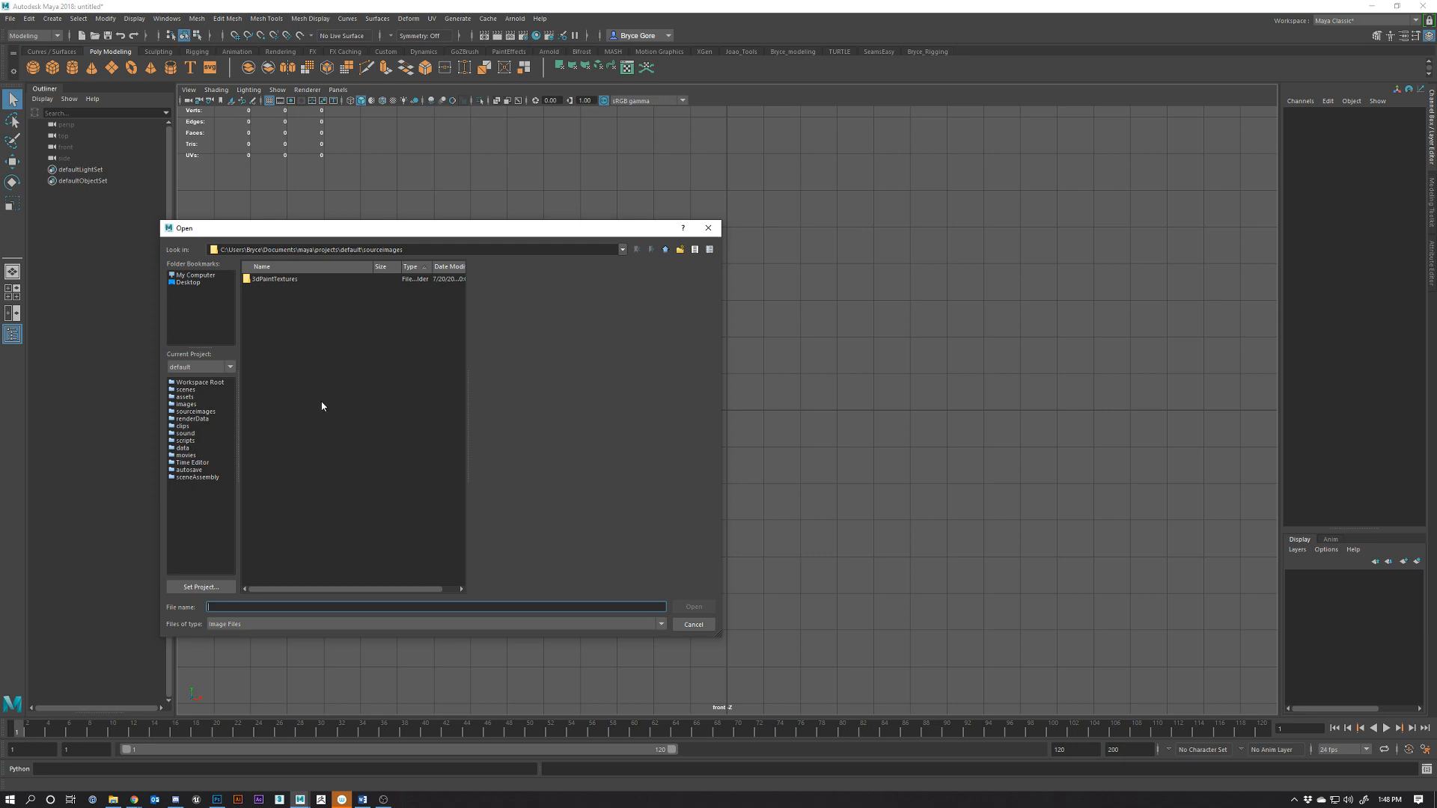
{"action": "left_click", "coordinate": [707, 227]}
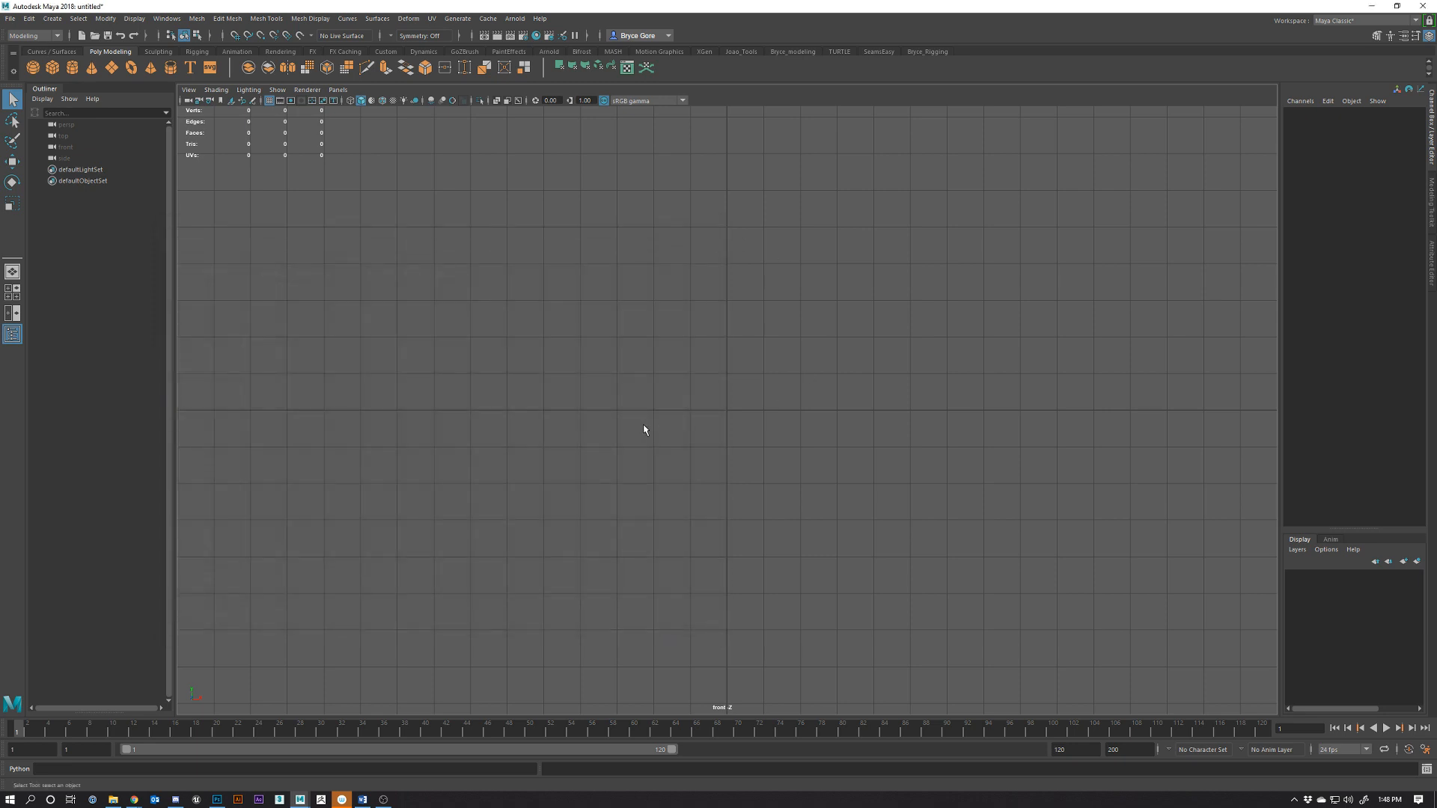
Load chair_Front.jpg from the Desktop as an image plane in the maximized front view
{"action": "key", "text": "space"}
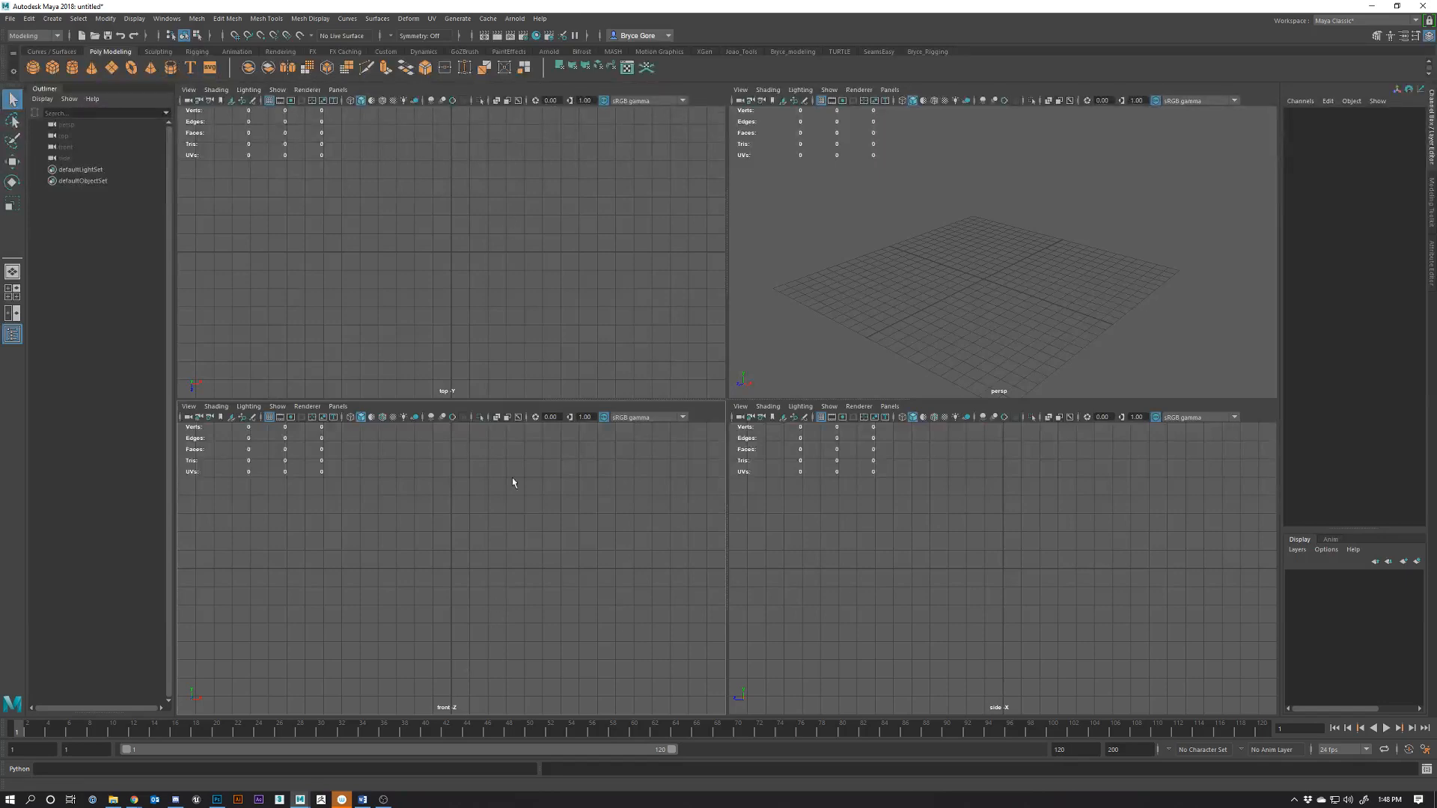
{"action": "key", "text": "space"}
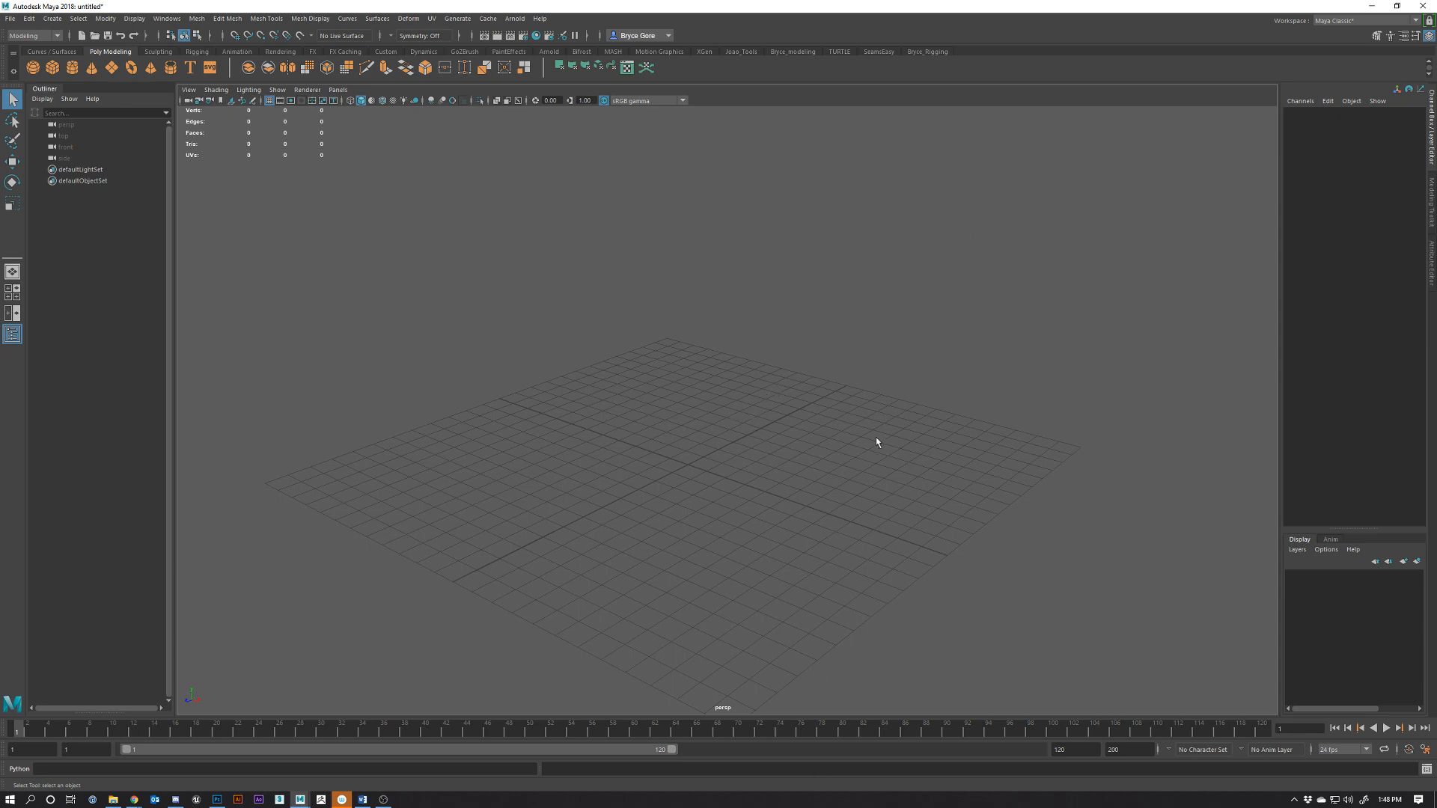
{"action": "key", "text": "space"}
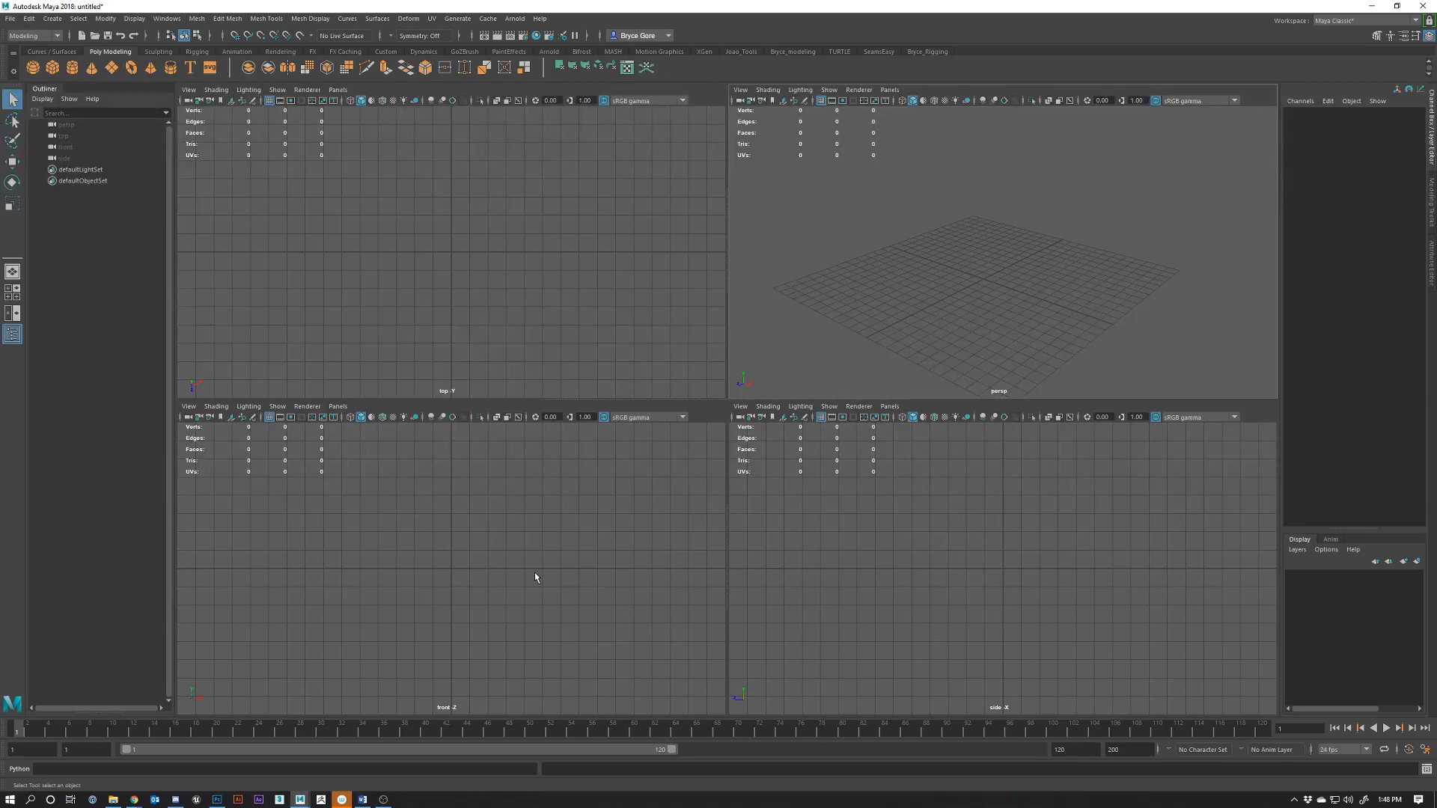
{"action": "key", "text": "space"}
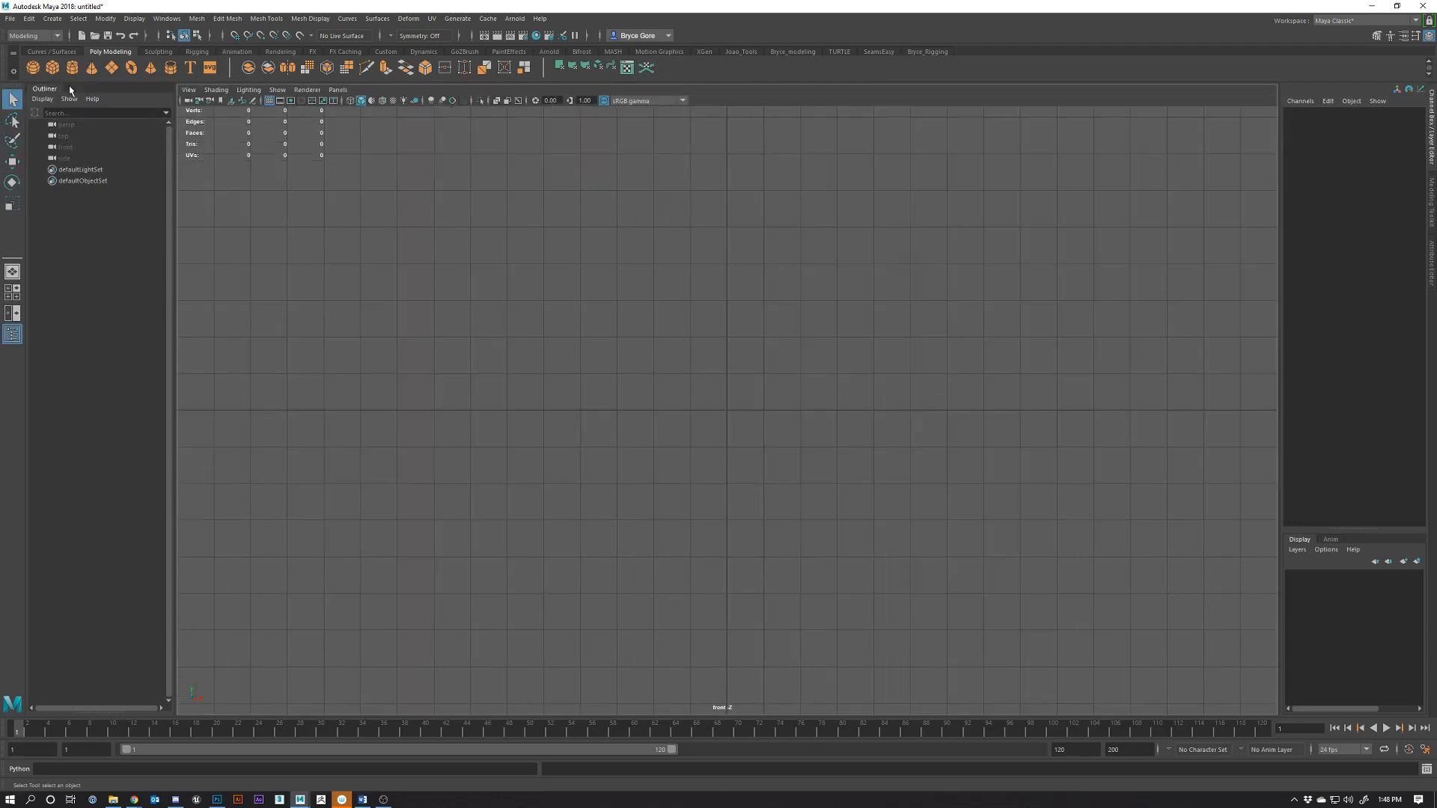
{"action": "left_click", "coordinate": [232, 102]}
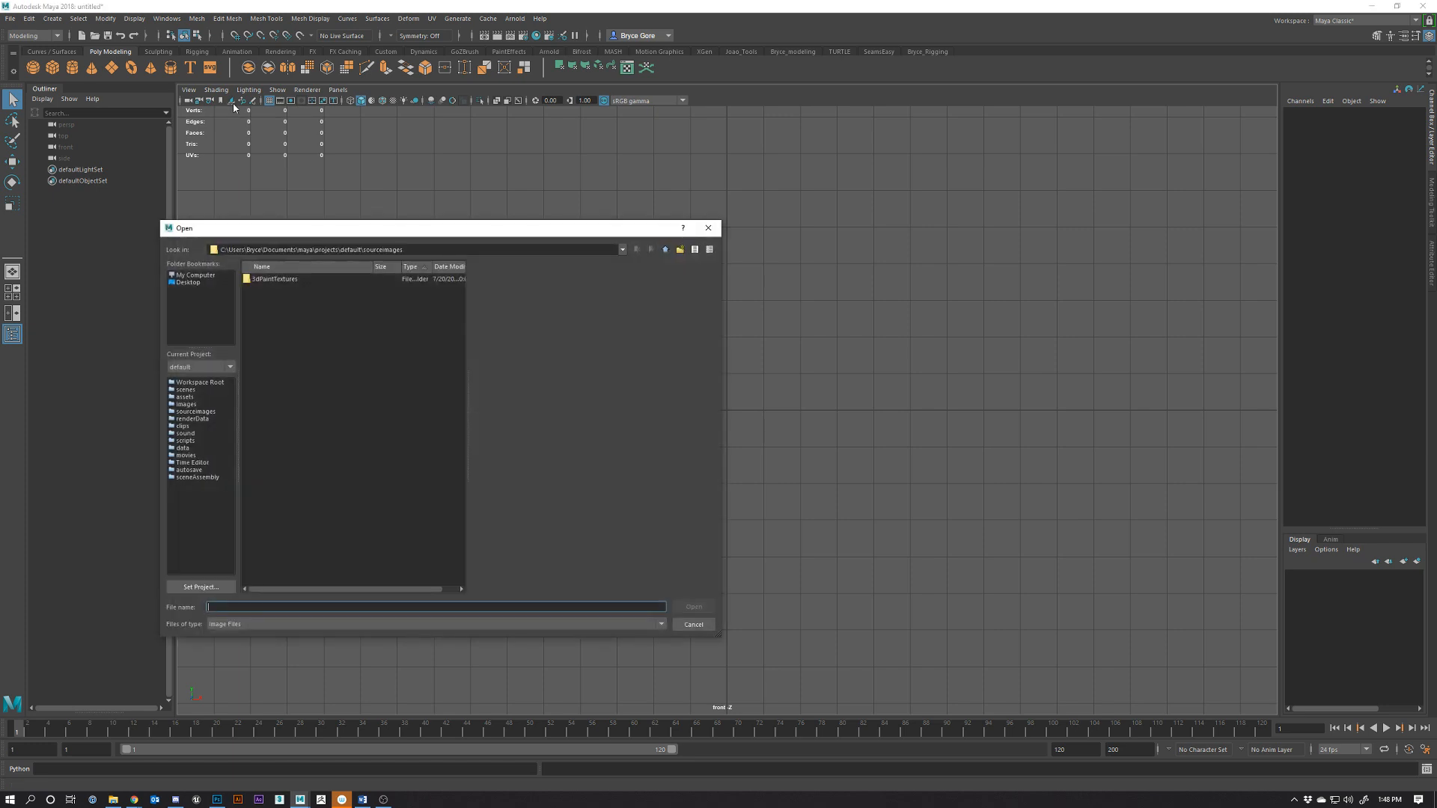
{"action": "left_click", "coordinate": [187, 283]}
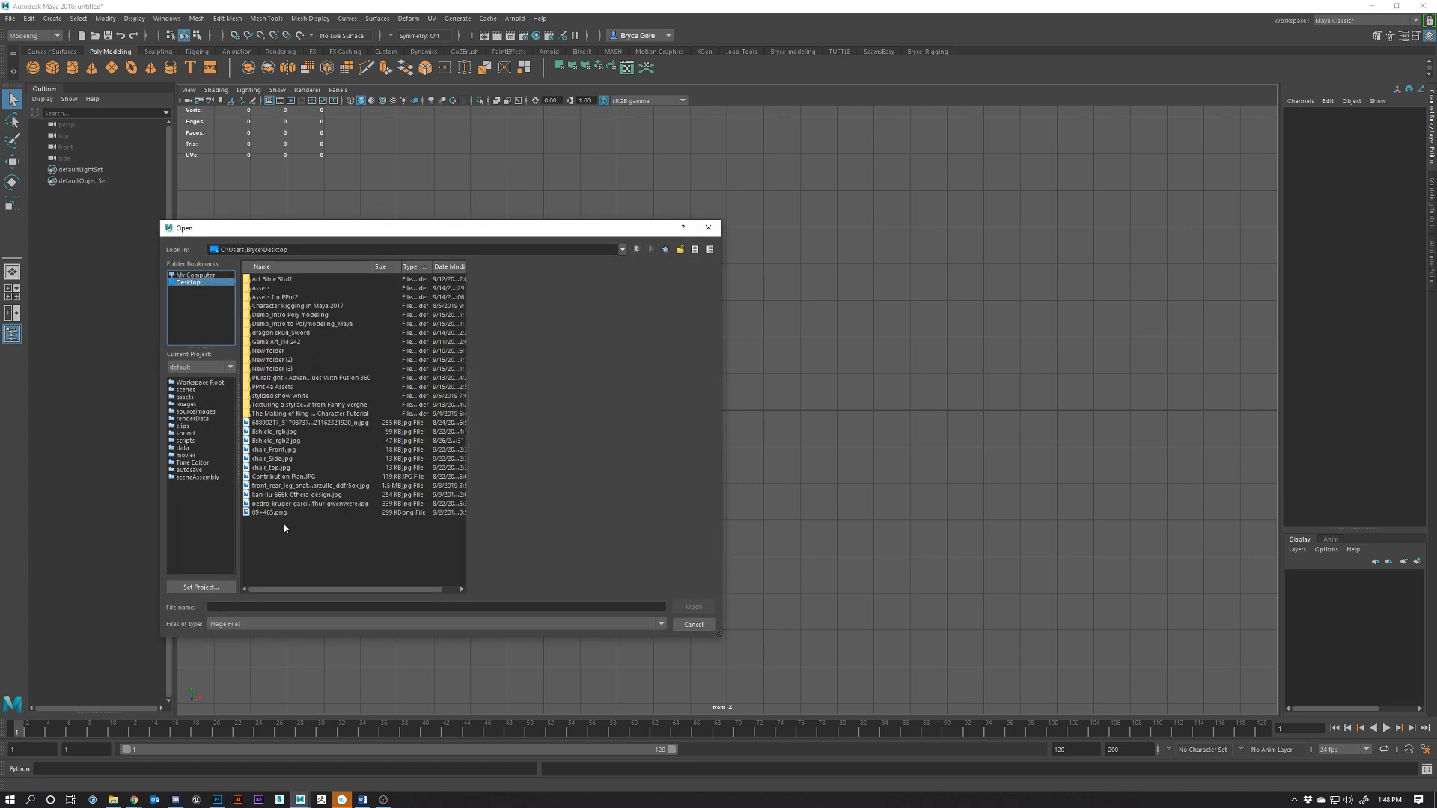
{"action": "double_click", "coordinate": [277, 449]}
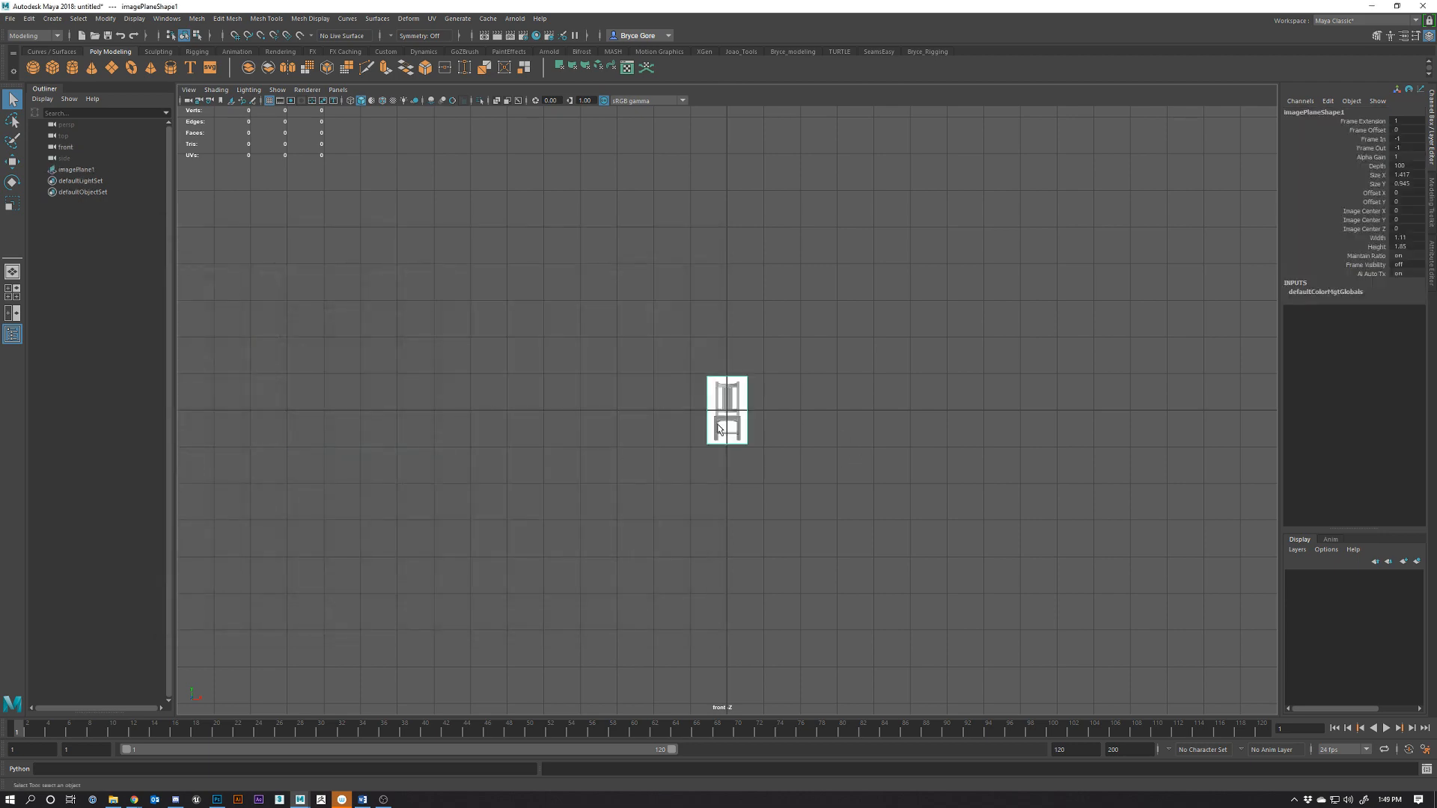
{"action": "scroll", "coordinate": [720, 428], "scroll_direction": "up", "scroll_amount": 10}
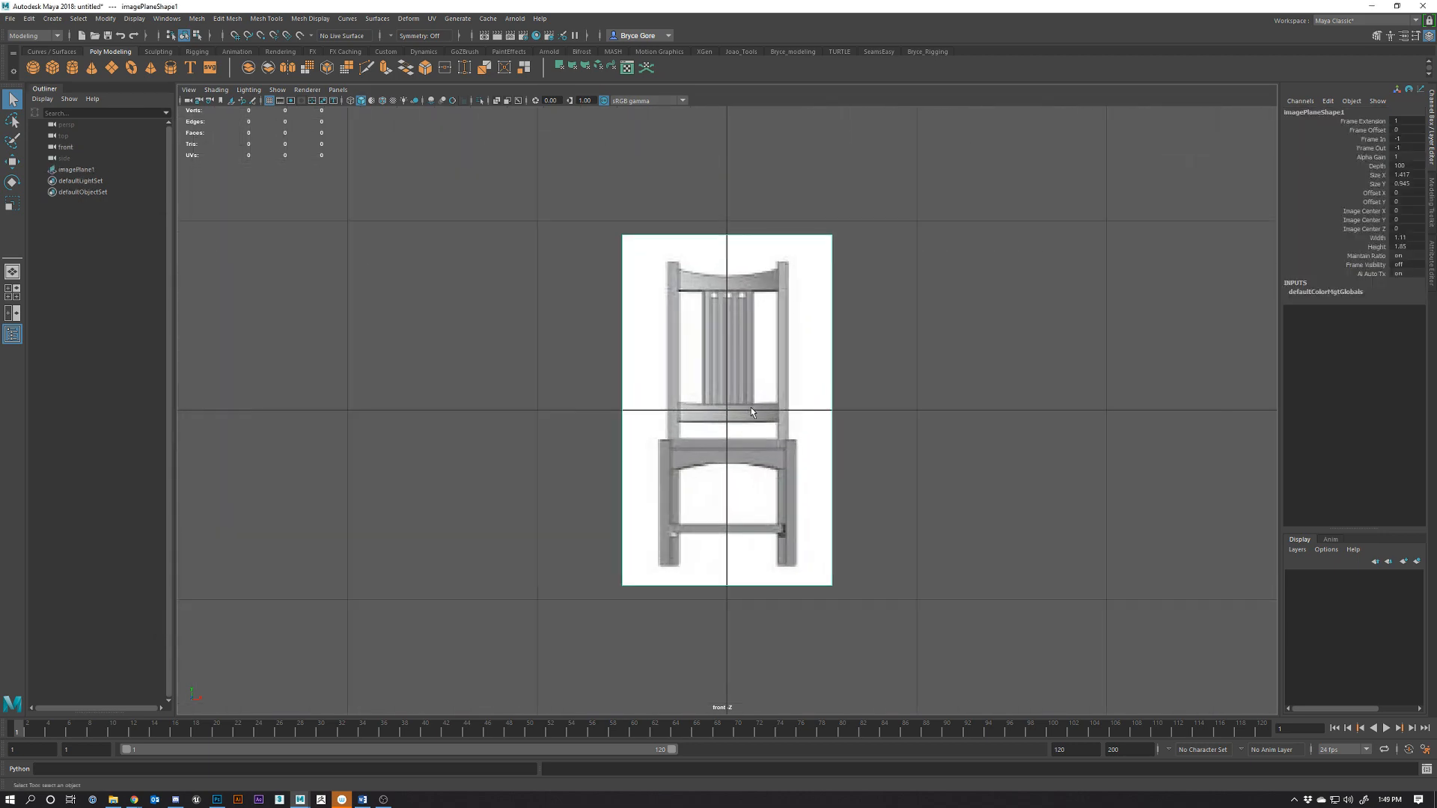
Load chair_Side.jpg from the Desktop as an image plane in the maximized side view
{"action": "key", "text": "space"}
{"action": "key", "text": "space"}
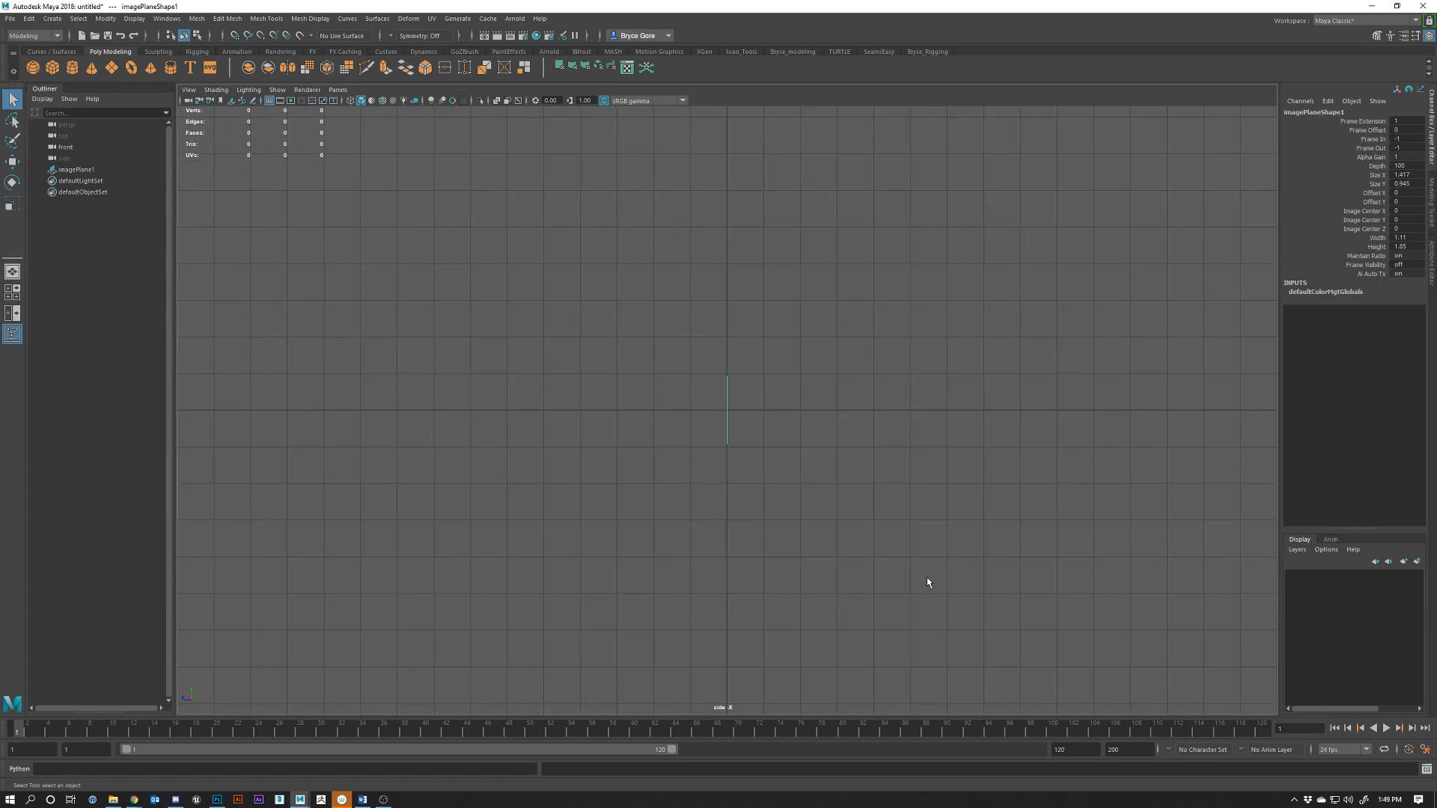
{"action": "left_click", "coordinate": [232, 102]}
{"action": "left_click", "coordinate": [188, 283]}
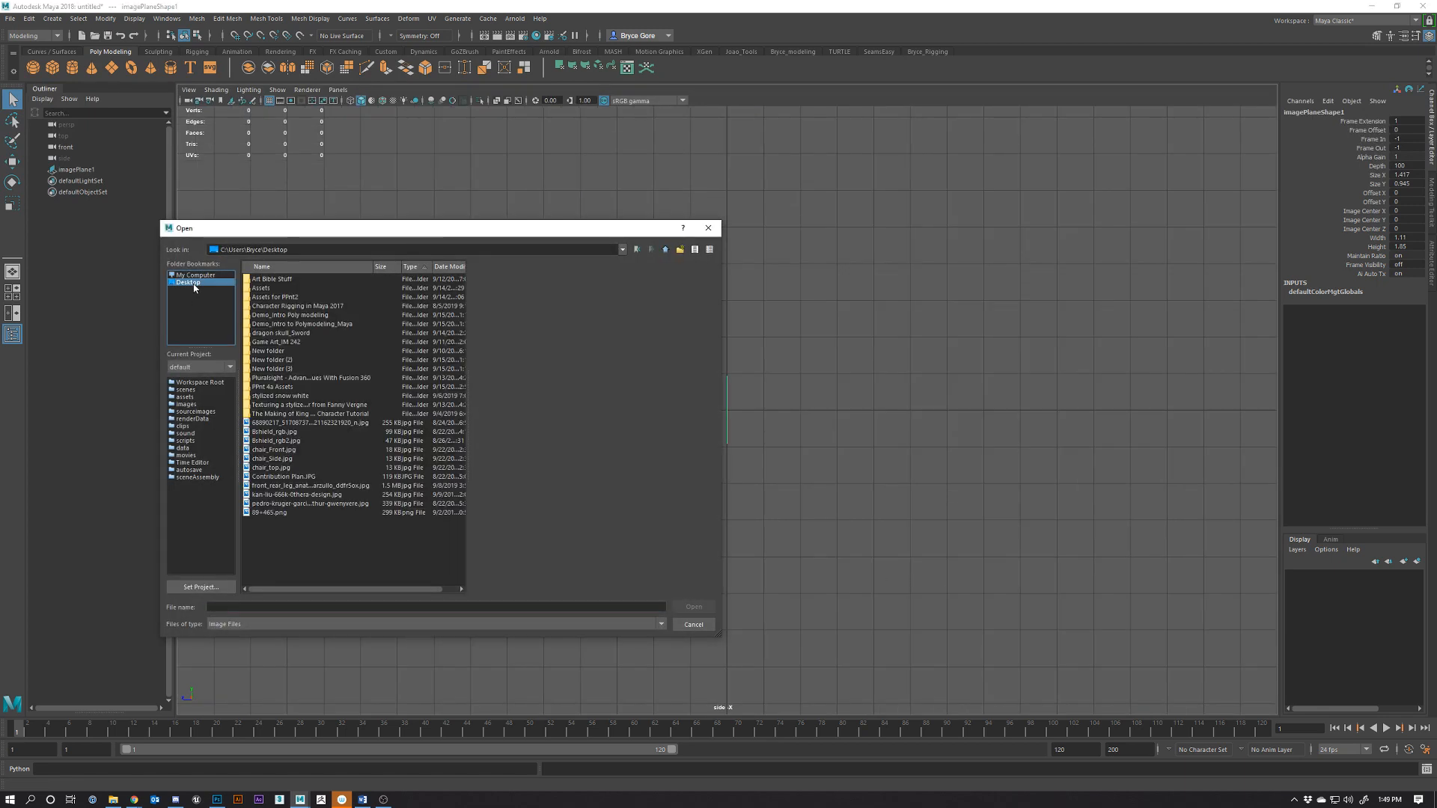
{"action": "double_click", "coordinate": [280, 459]}
Load chair_top.jpg from the Desktop as an image plane in the top view, and maximize the perspective view on the planes
{"action": "key", "text": "space"}
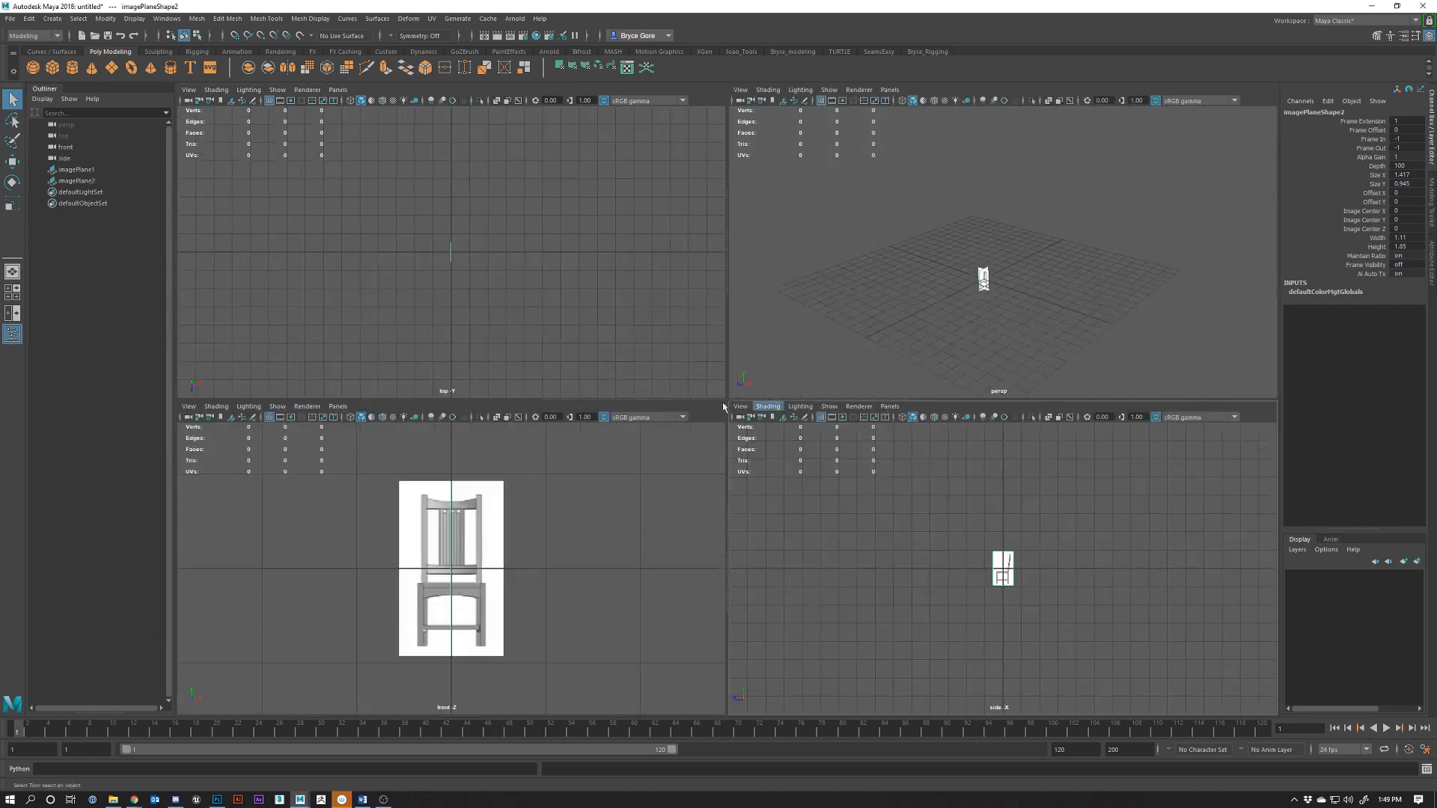
{"action": "key", "text": "space"}
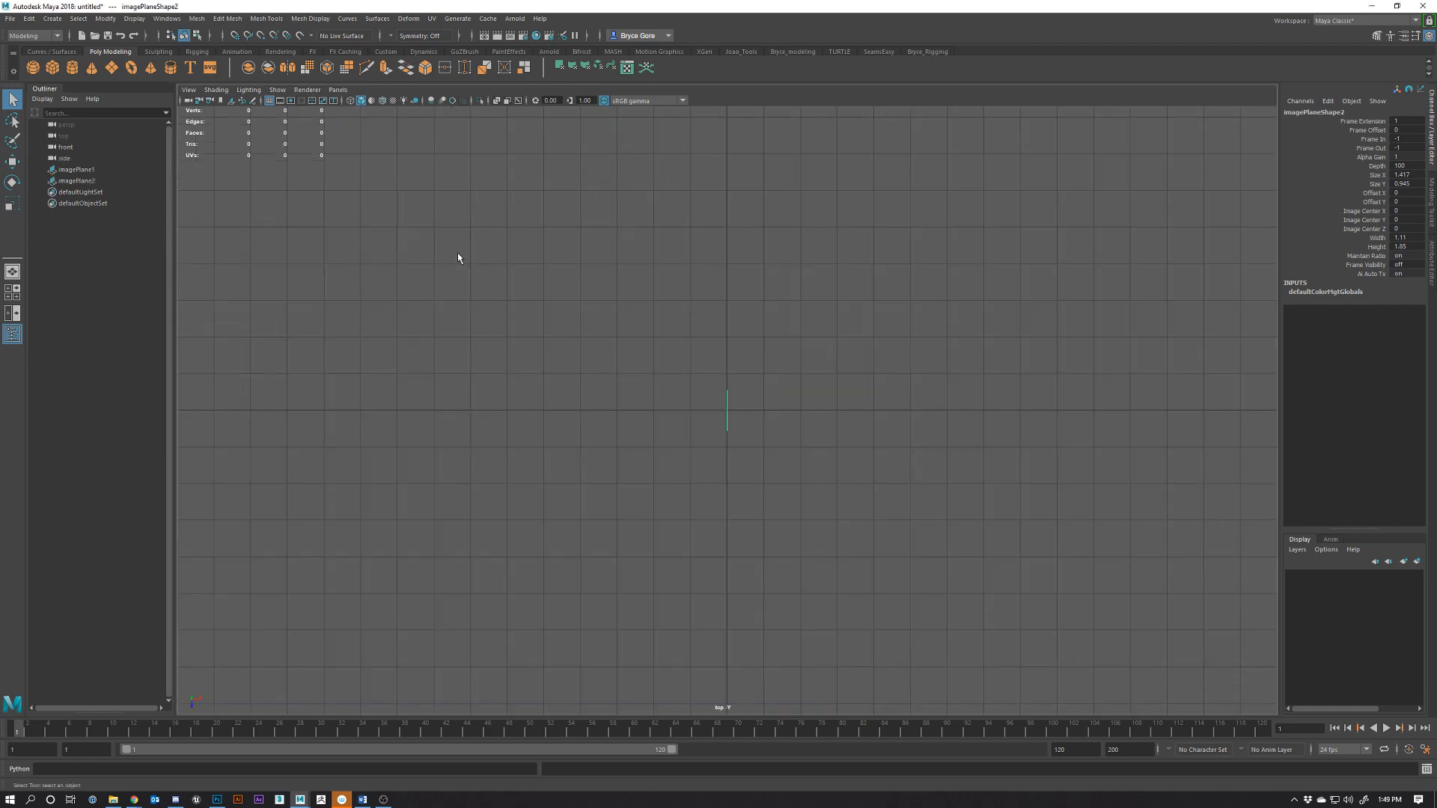
{"action": "left_click", "coordinate": [223, 101]}
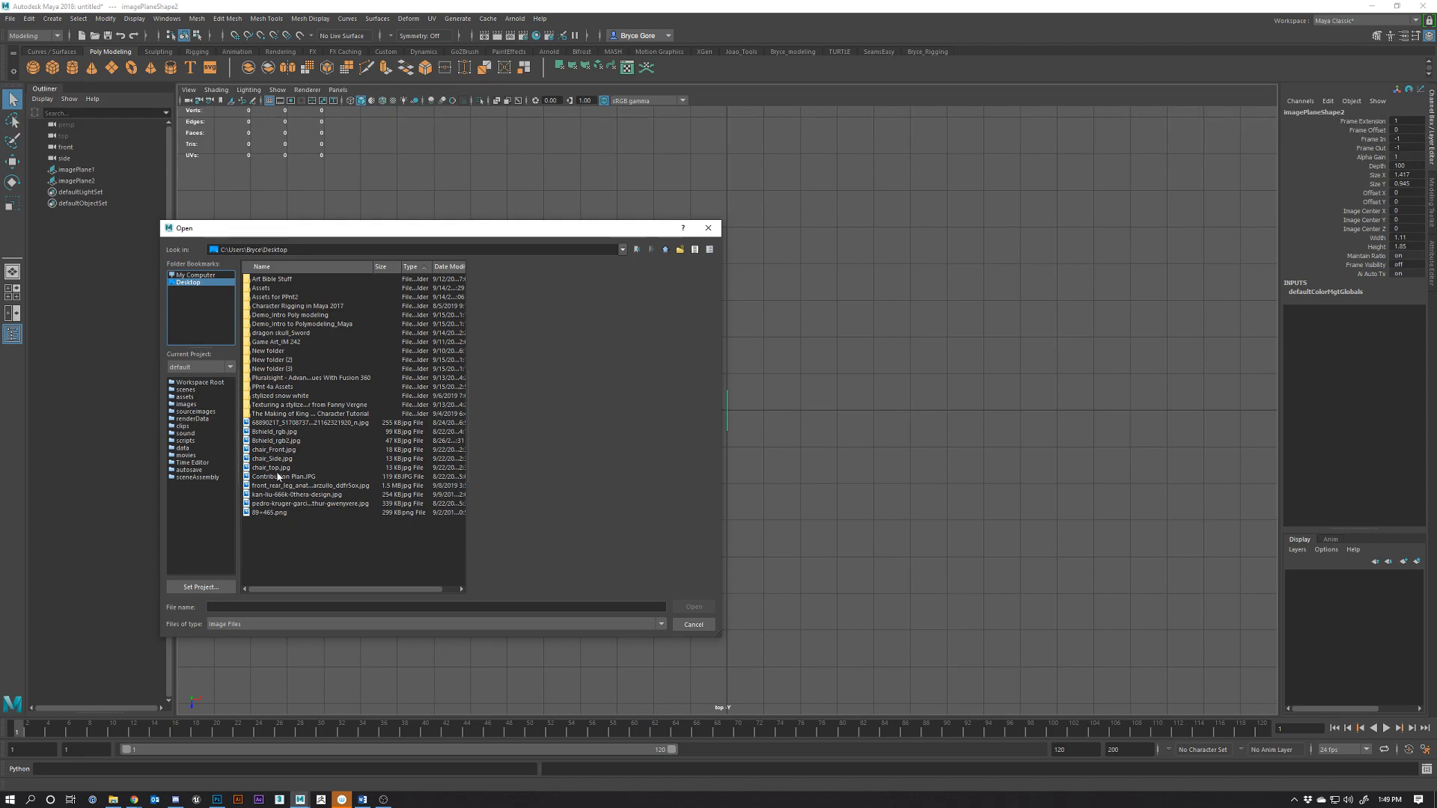
{"action": "double_click", "coordinate": [281, 468]}
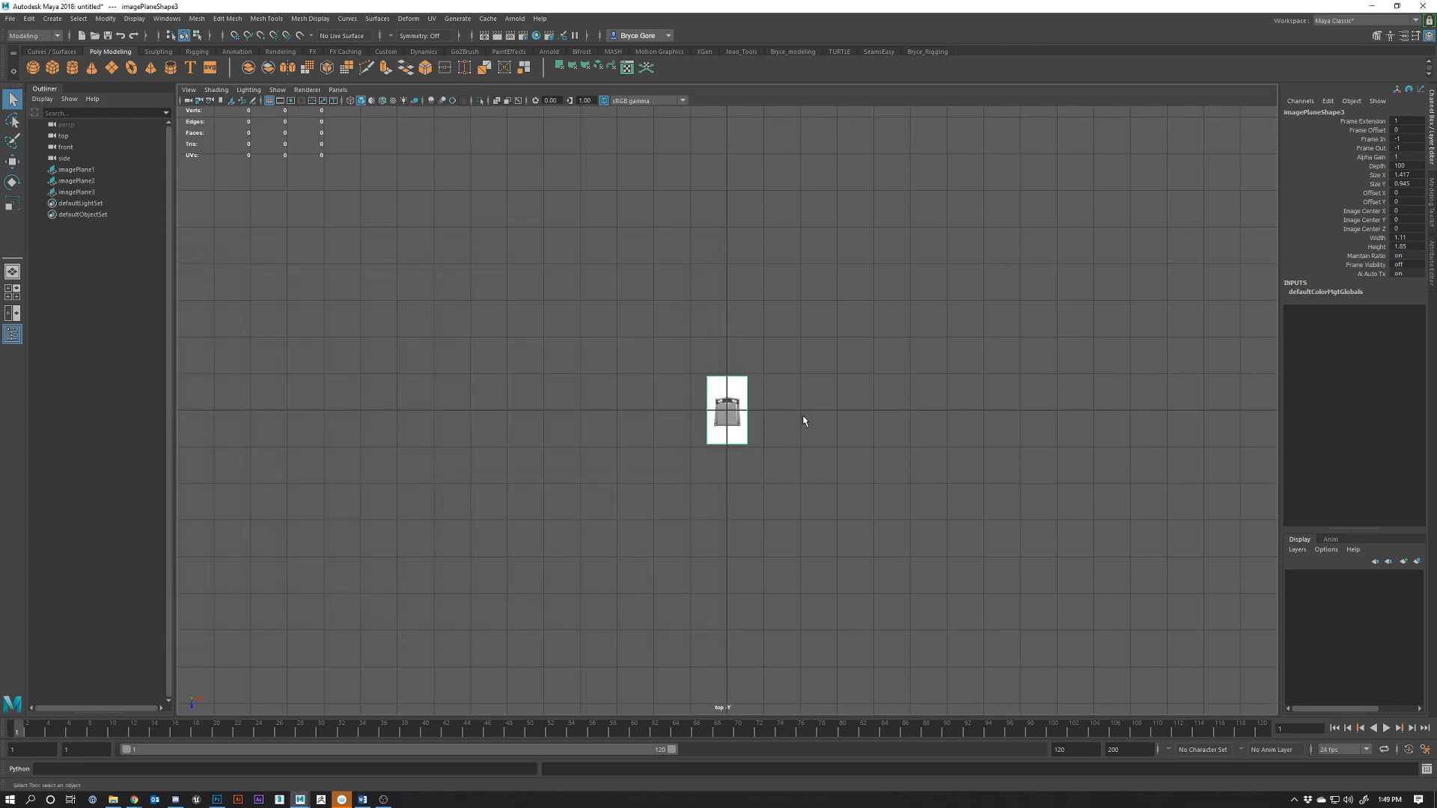
{"action": "key", "text": "space"}
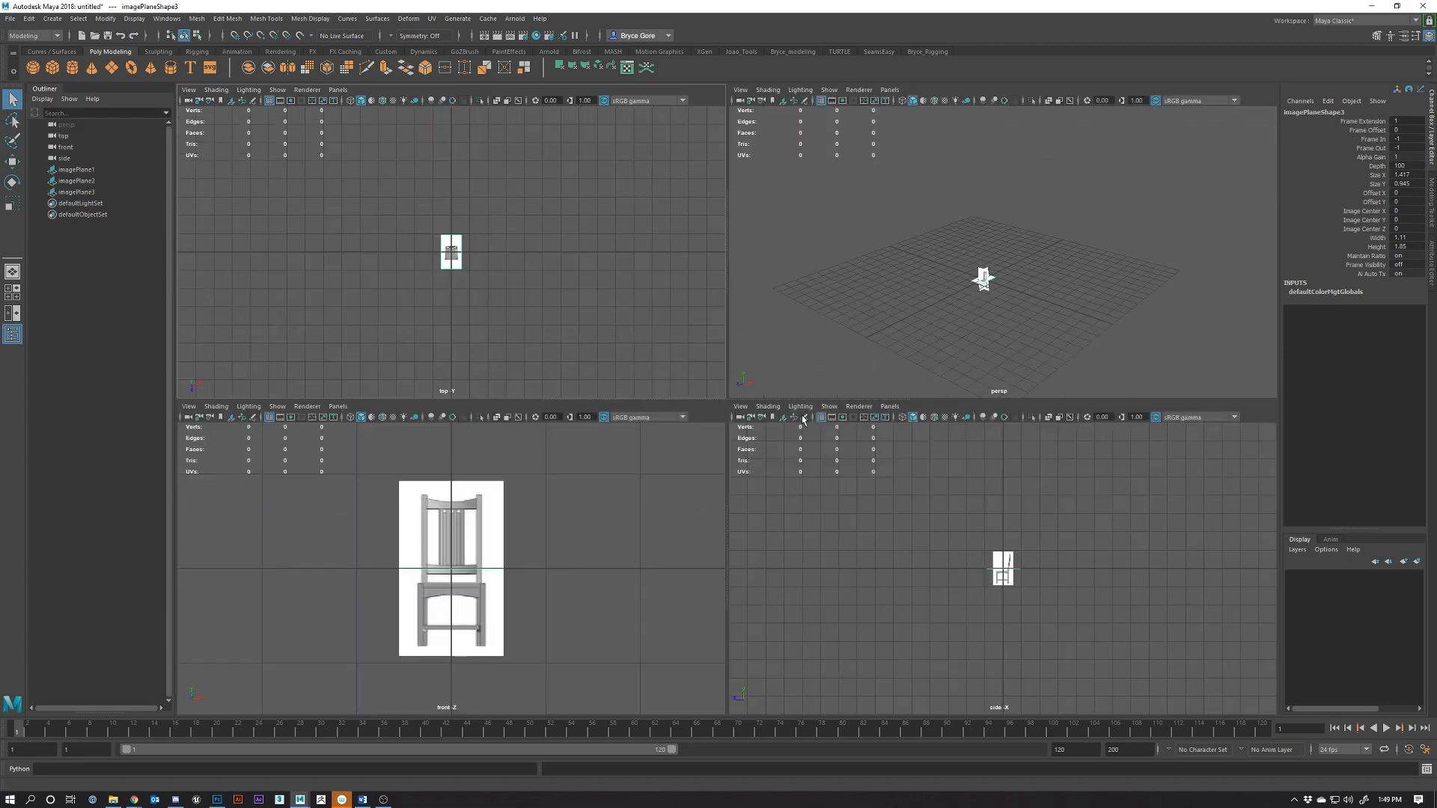
{"action": "key", "text": "space"}
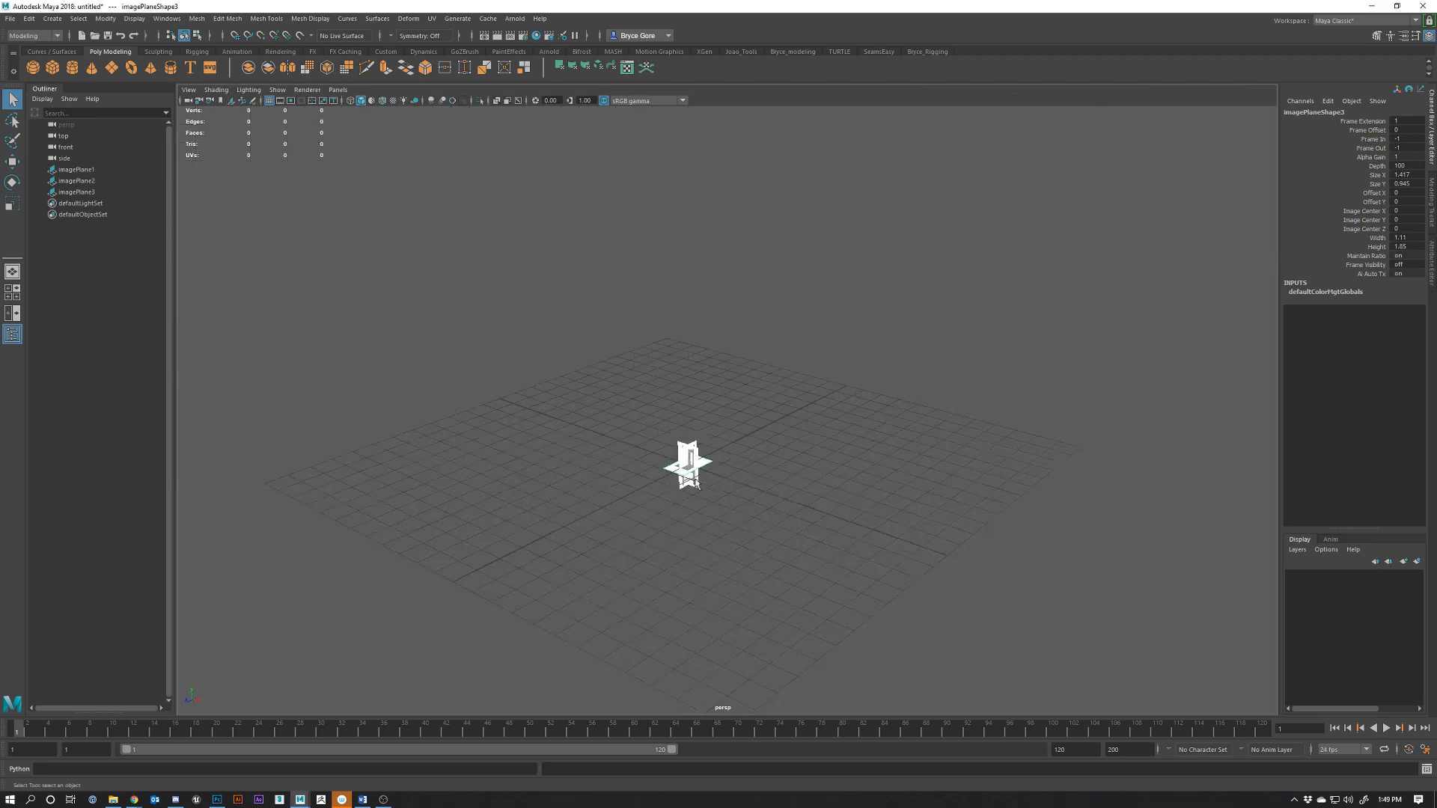
{"action": "scroll", "coordinate": [698, 483], "scroll_direction": "up", "scroll_amount": 5}
{"action": "left_click_drag", "start_coordinate": [824, 410], "coordinate": [774, 527], "text": "alt"}
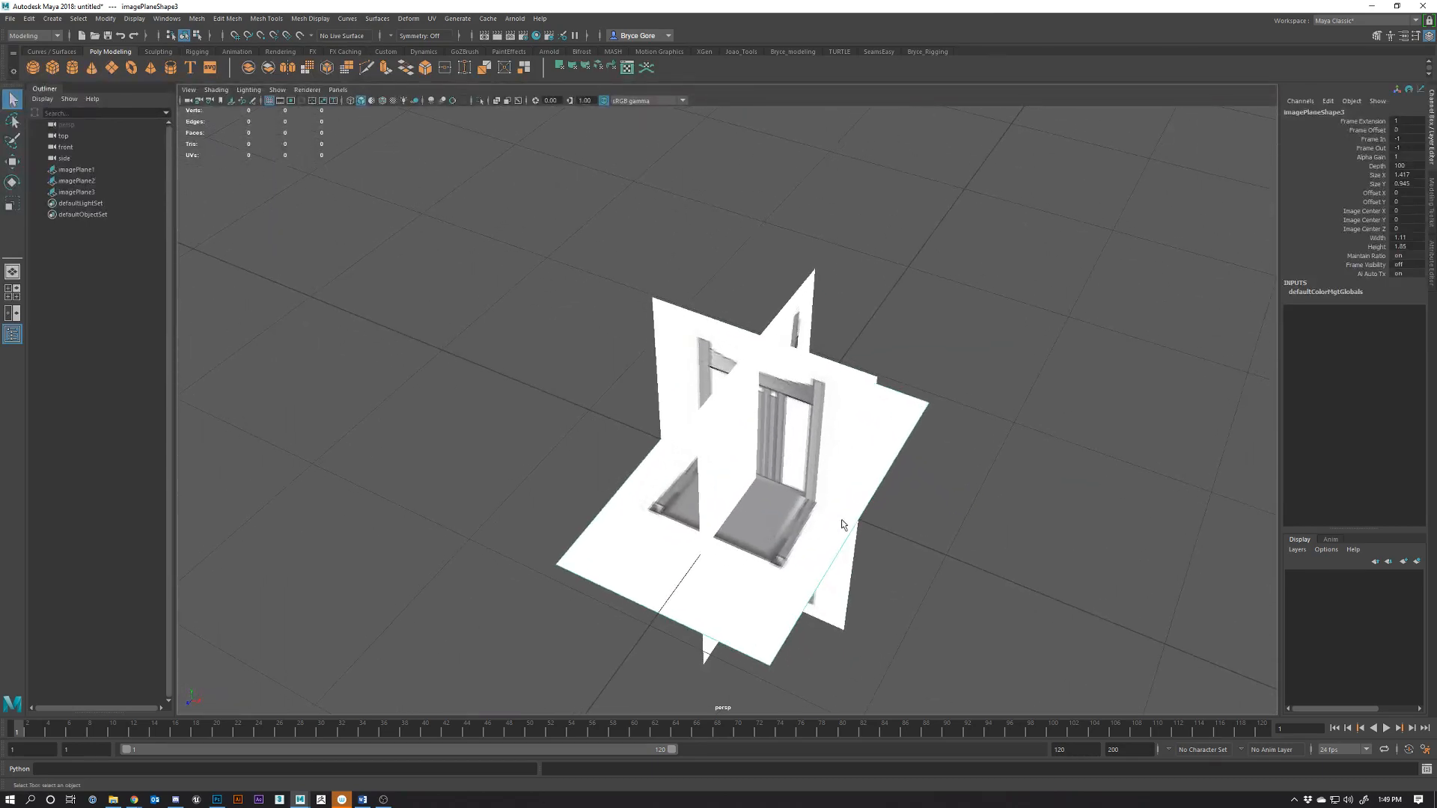
Try raising the front image plane about 0.26 units in Y with the Move tool
{"action": "left_click", "coordinate": [748, 449]}
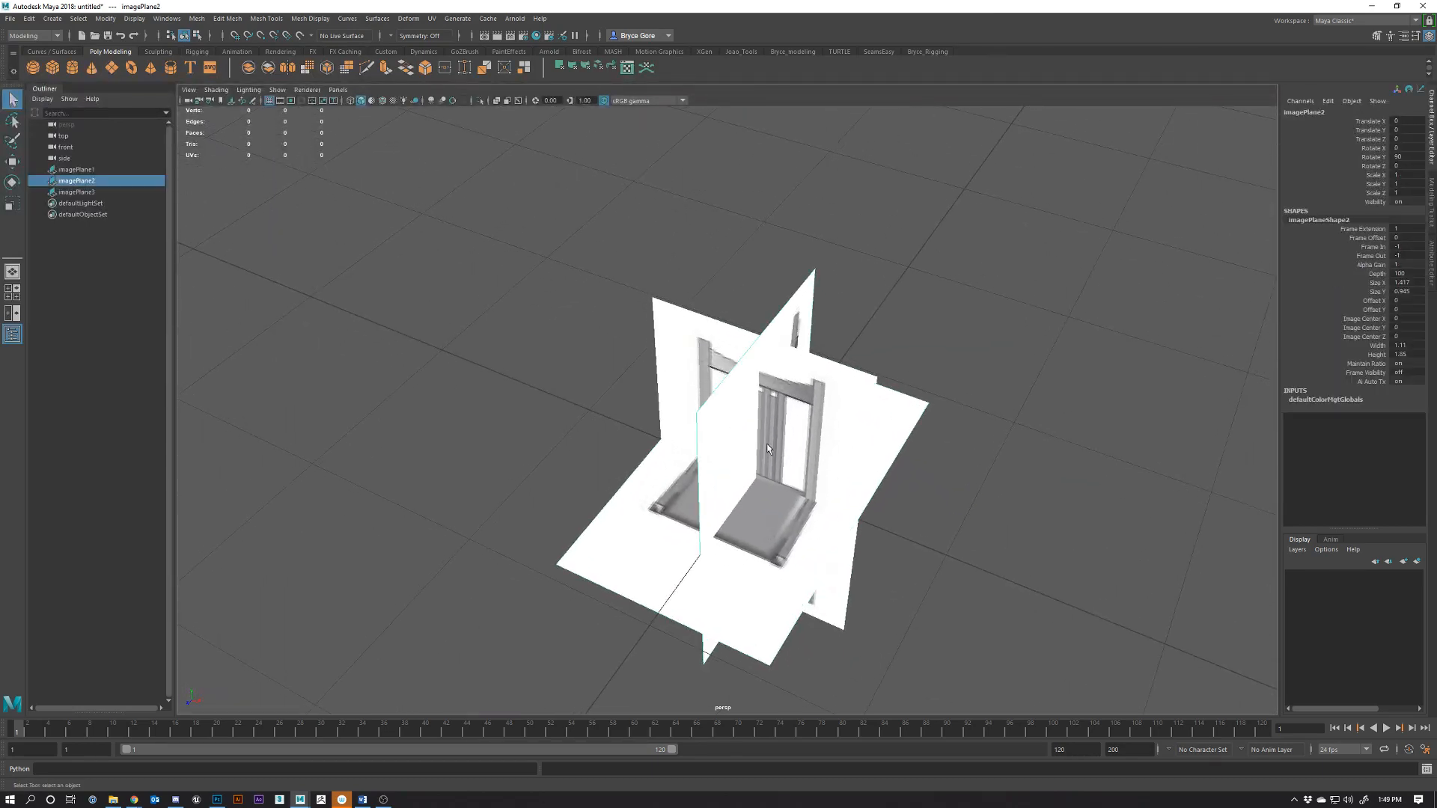
{"action": "key", "text": "w"}
{"action": "mouse_move", "coordinate": [771, 494]}
{"action": "left_mouse_down", "text": "alt"}
{"action": "mouse_move", "coordinate": [782, 509]}
{"action": "mouse_move", "coordinate": [770, 505]}
{"action": "left_mouse_up", "text": "alt"}
{"action": "left_click", "coordinate": [776, 402]}
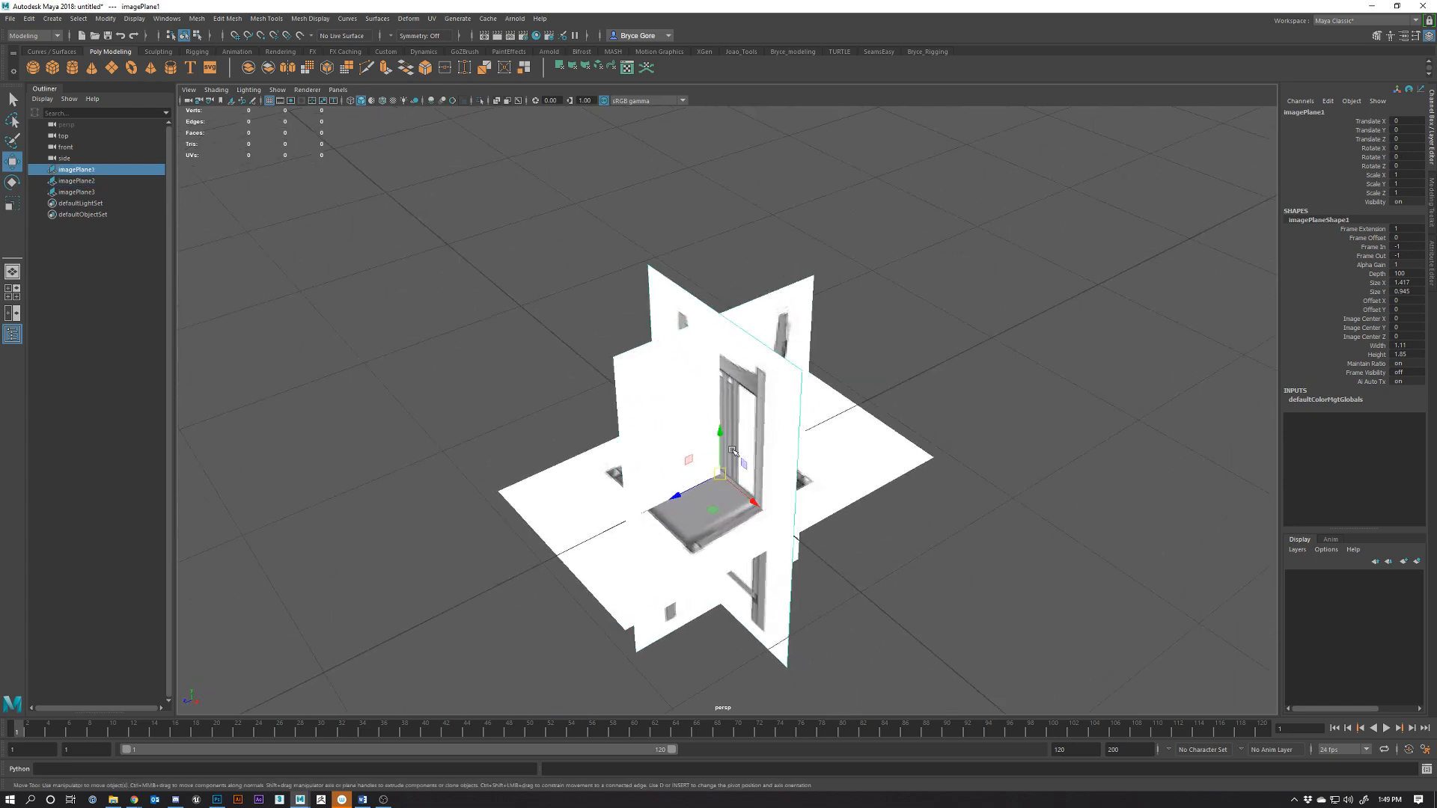
{"action": "left_click_drag", "start_coordinate": [724, 446], "coordinate": [728, 404]}
{"action": "left_click_drag", "start_coordinate": [833, 461], "coordinate": [802, 435], "text": "alt"}
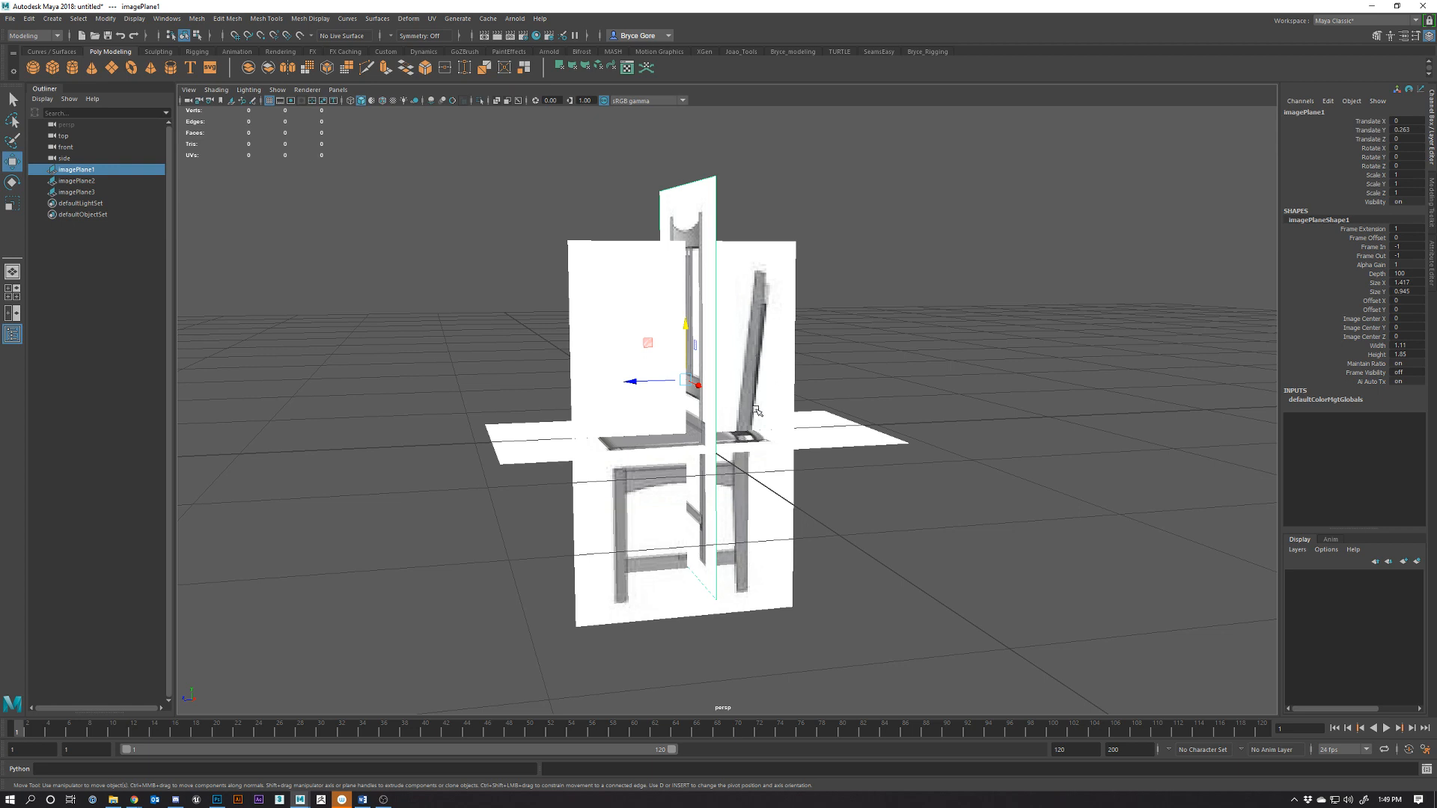
{"action": "key", "text": "ctrl+z"}
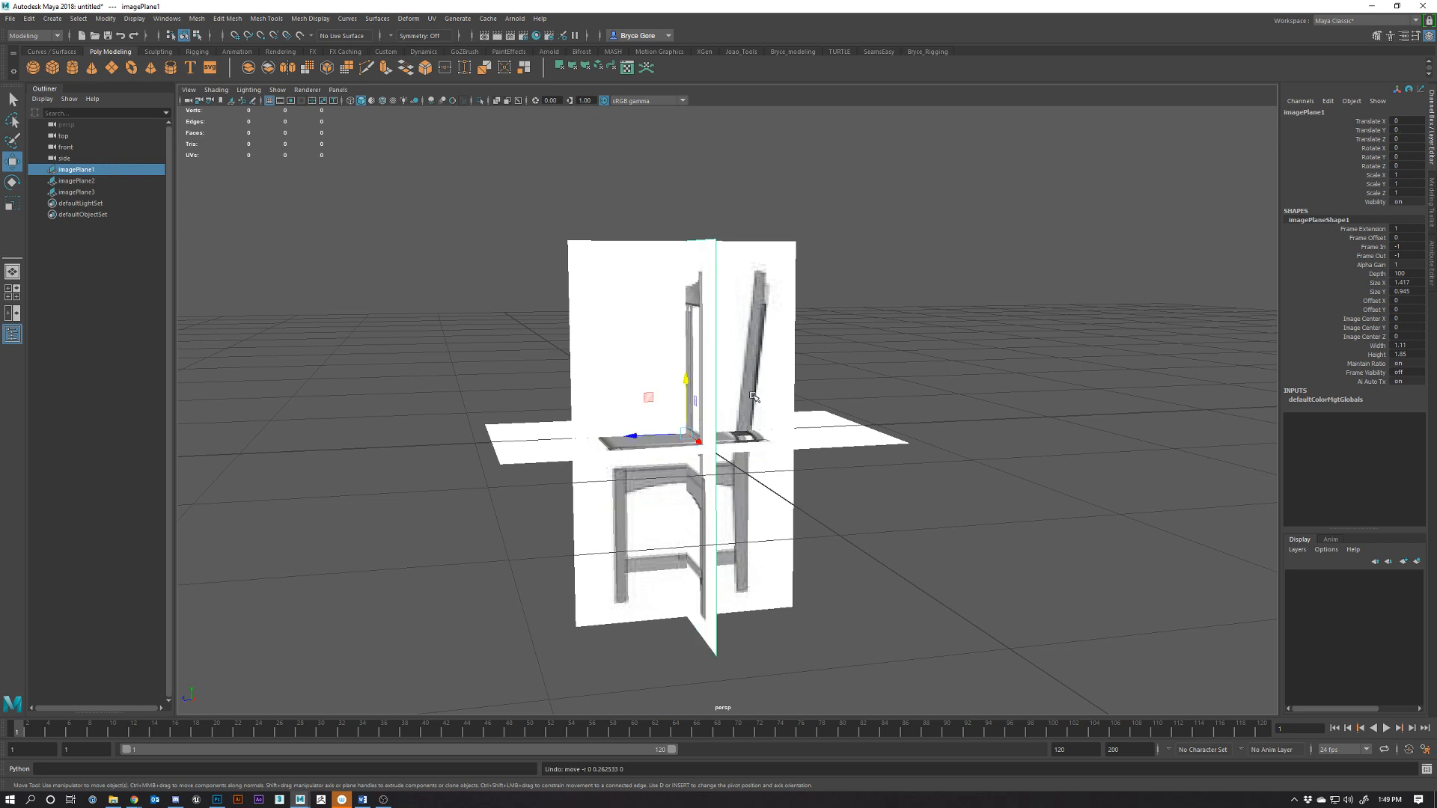
Move the front image plane back to about -1.25 in Z and the side image plane to about -0.98 in X
{"action": "left_click_drag", "start_coordinate": [815, 411], "coordinate": [785, 575], "text": "alt"}
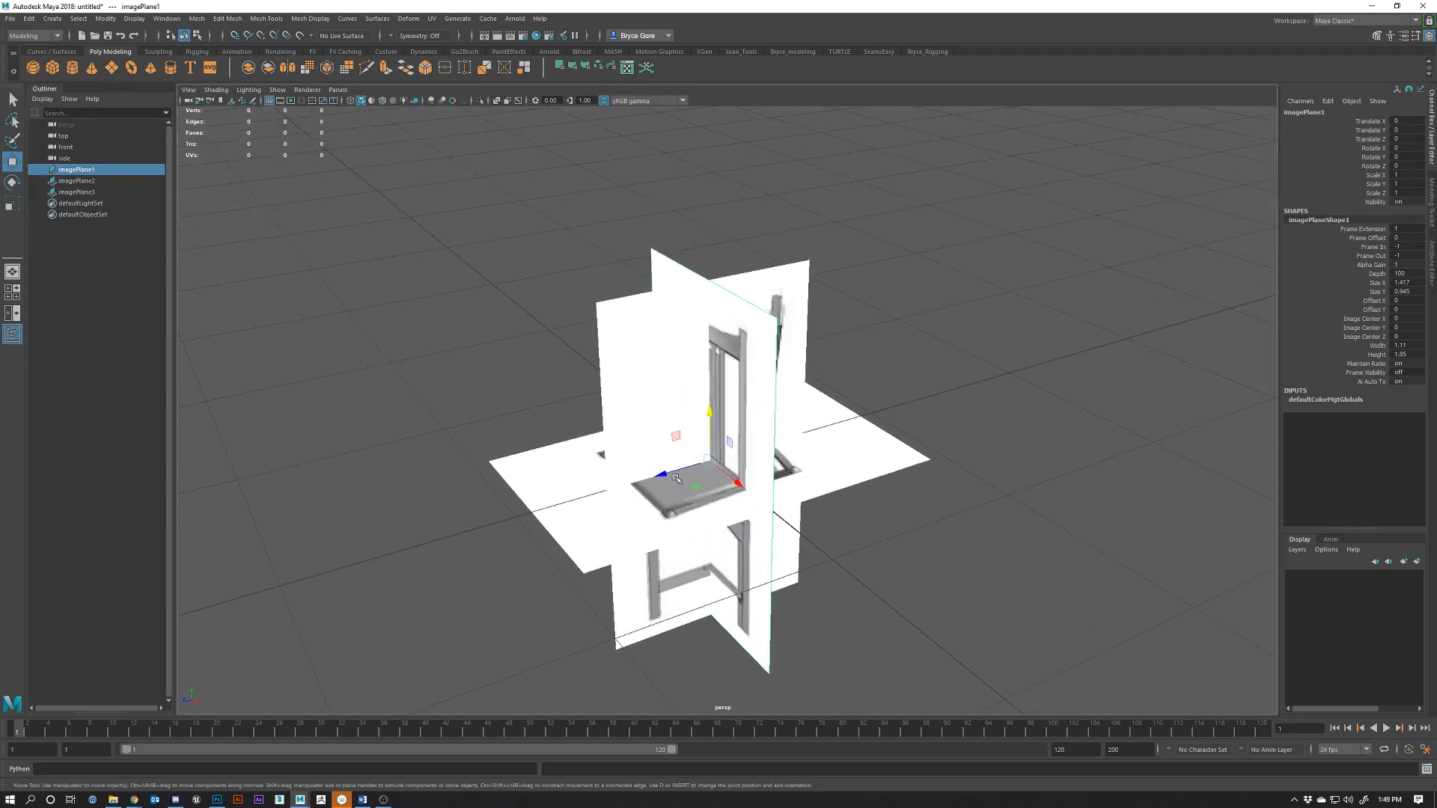
{"action": "left_click_drag", "start_coordinate": [667, 471], "coordinate": [779, 352]}
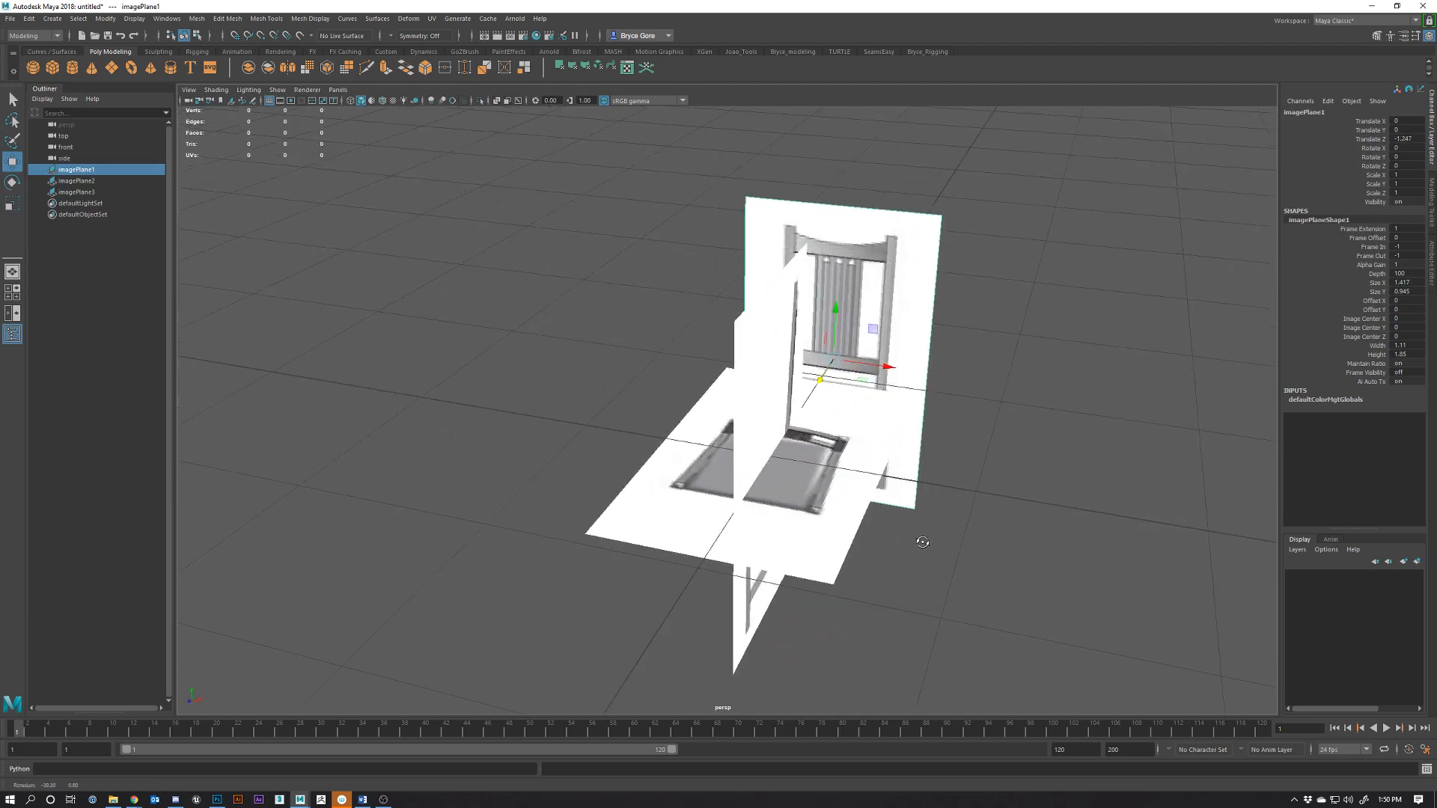
{"action": "left_click", "coordinate": [804, 409]}
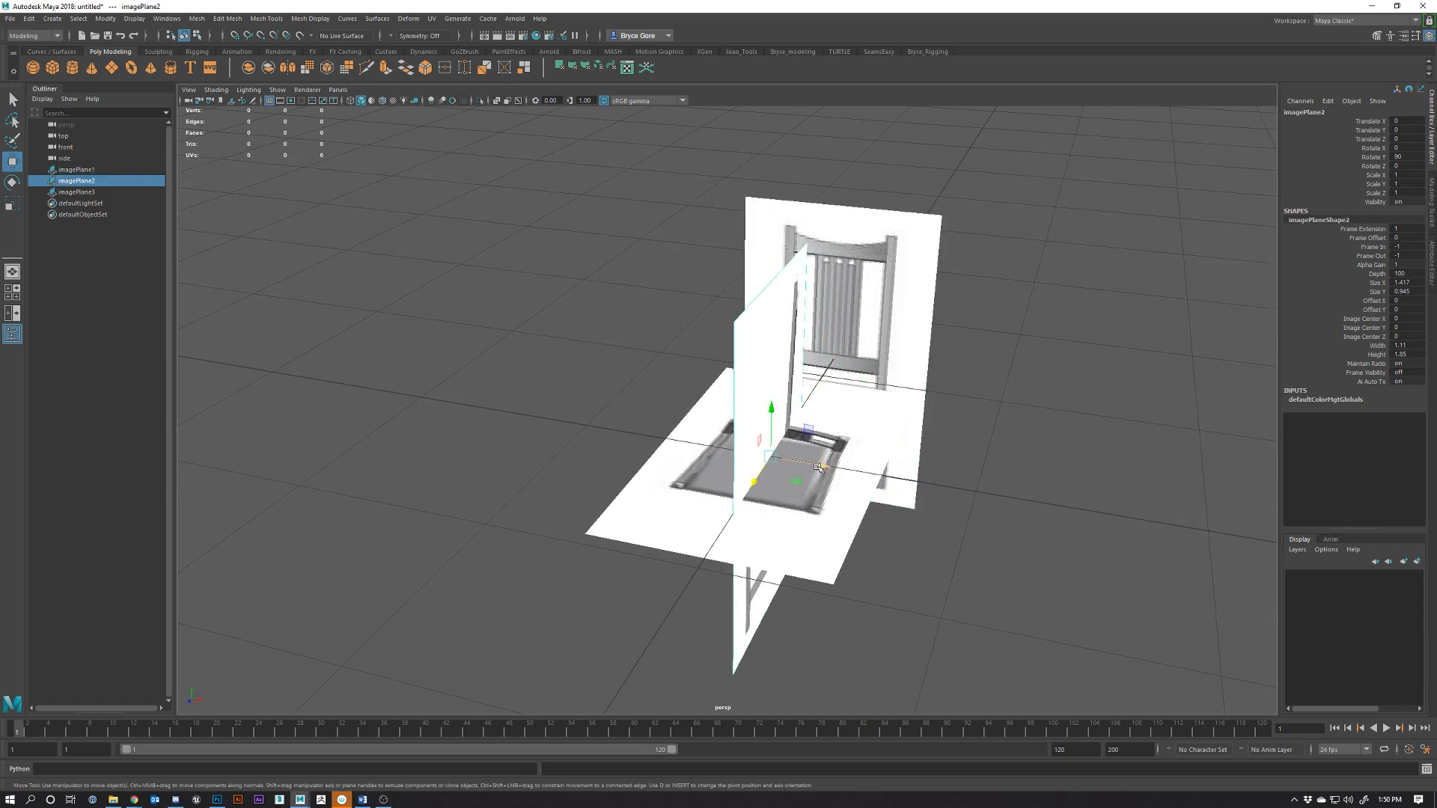
{"action": "left_click_drag", "start_coordinate": [820, 467], "coordinate": [630, 441]}
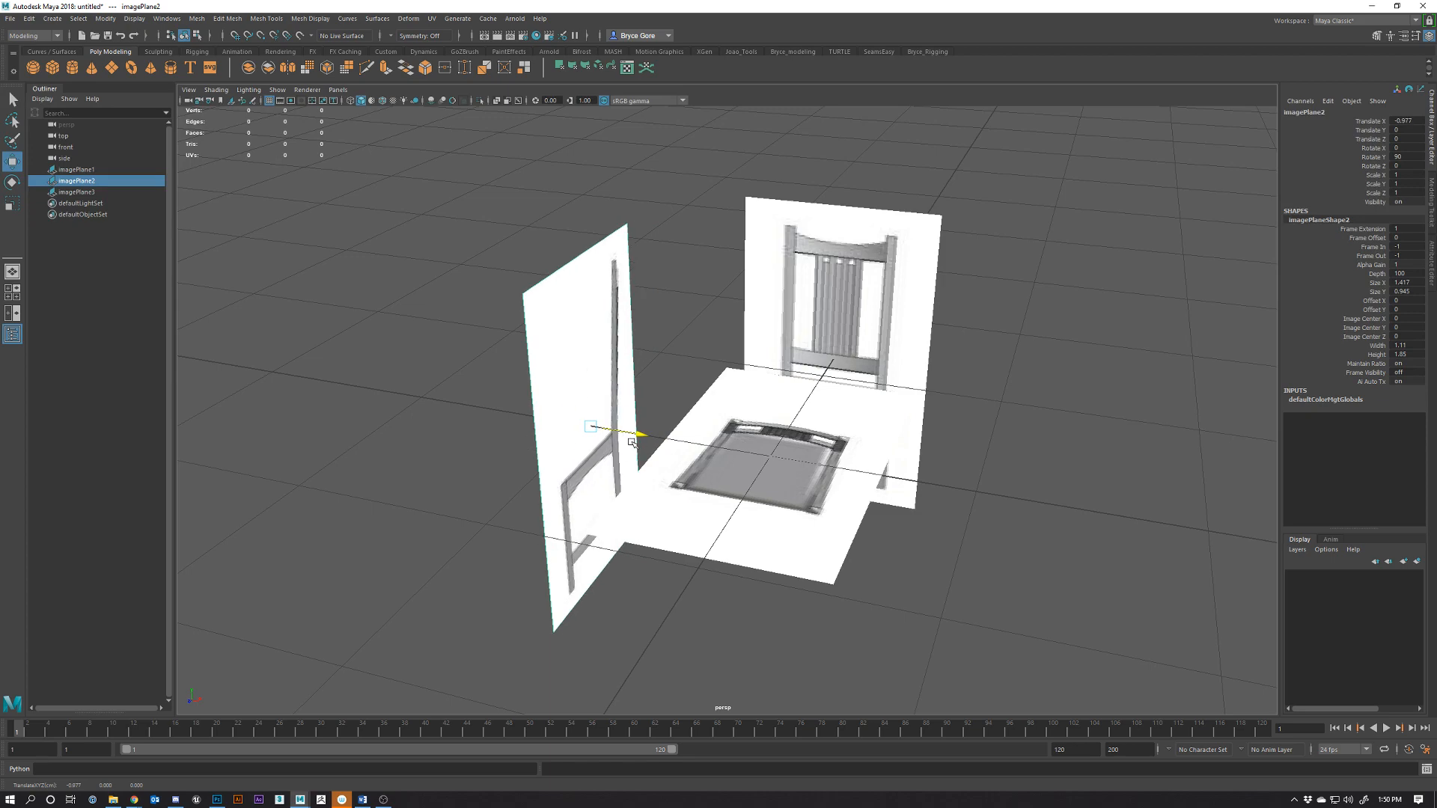
Select the side and front image planes together and raise them to about 0.82 in Y, above the top image plane
{"action": "left_click", "coordinate": [797, 473]}
{"action": "left_click_drag", "start_coordinate": [907, 534], "coordinate": [796, 521], "text": "alt"}
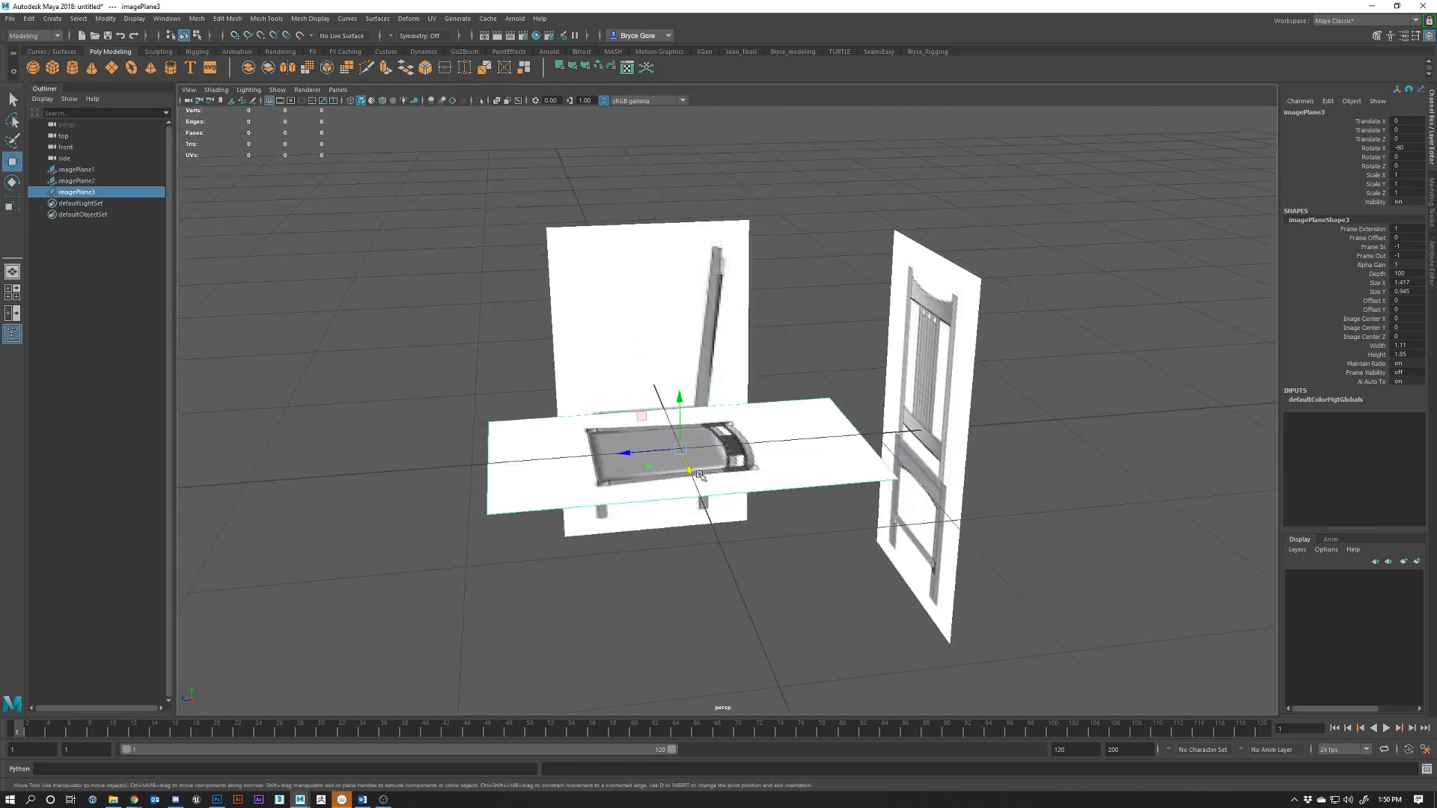
{"action": "middle_click_drag", "start_coordinate": [714, 498], "coordinate": [722, 543], "text": "alt"}
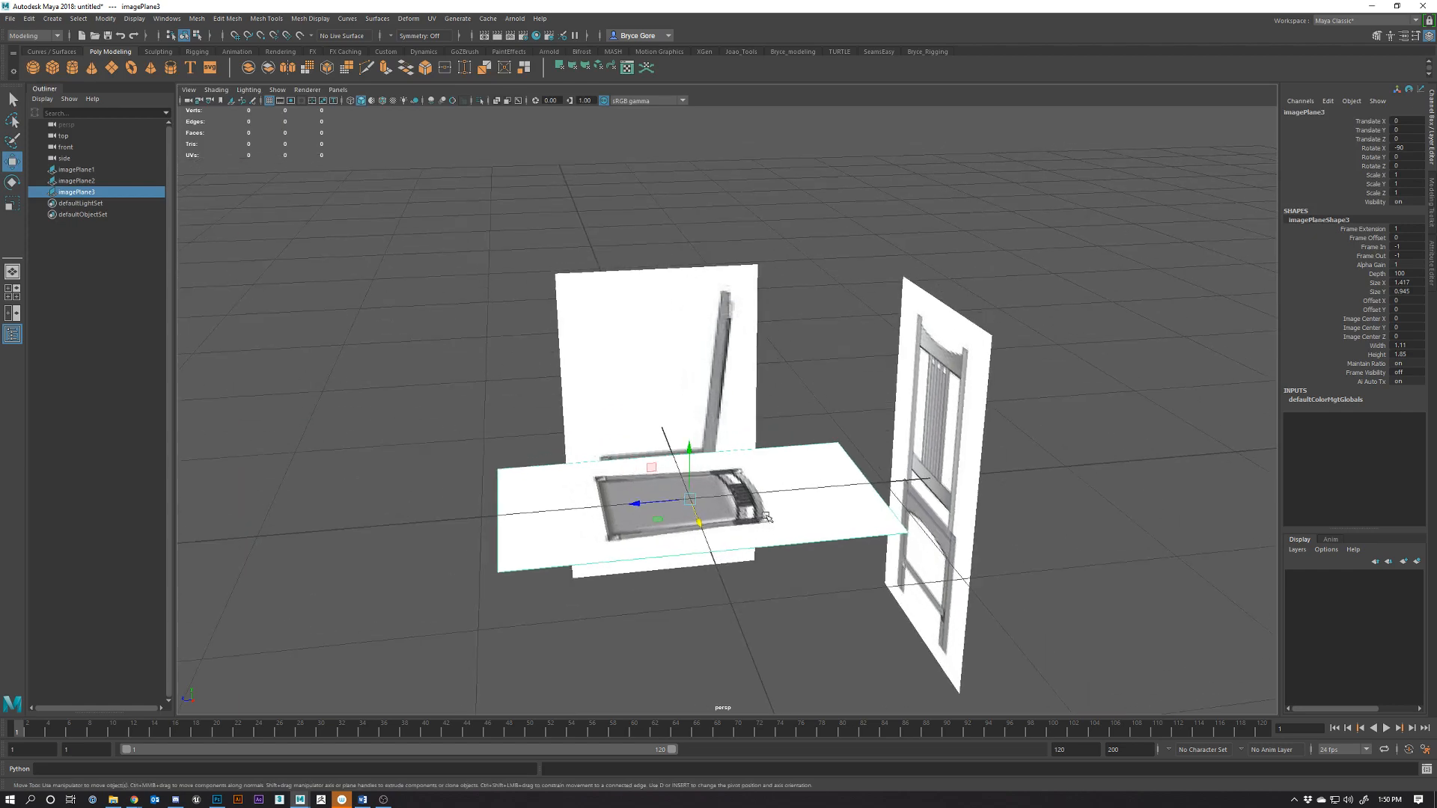
{"action": "left_click_drag", "start_coordinate": [765, 516], "coordinate": [748, 515], "text": "alt"}
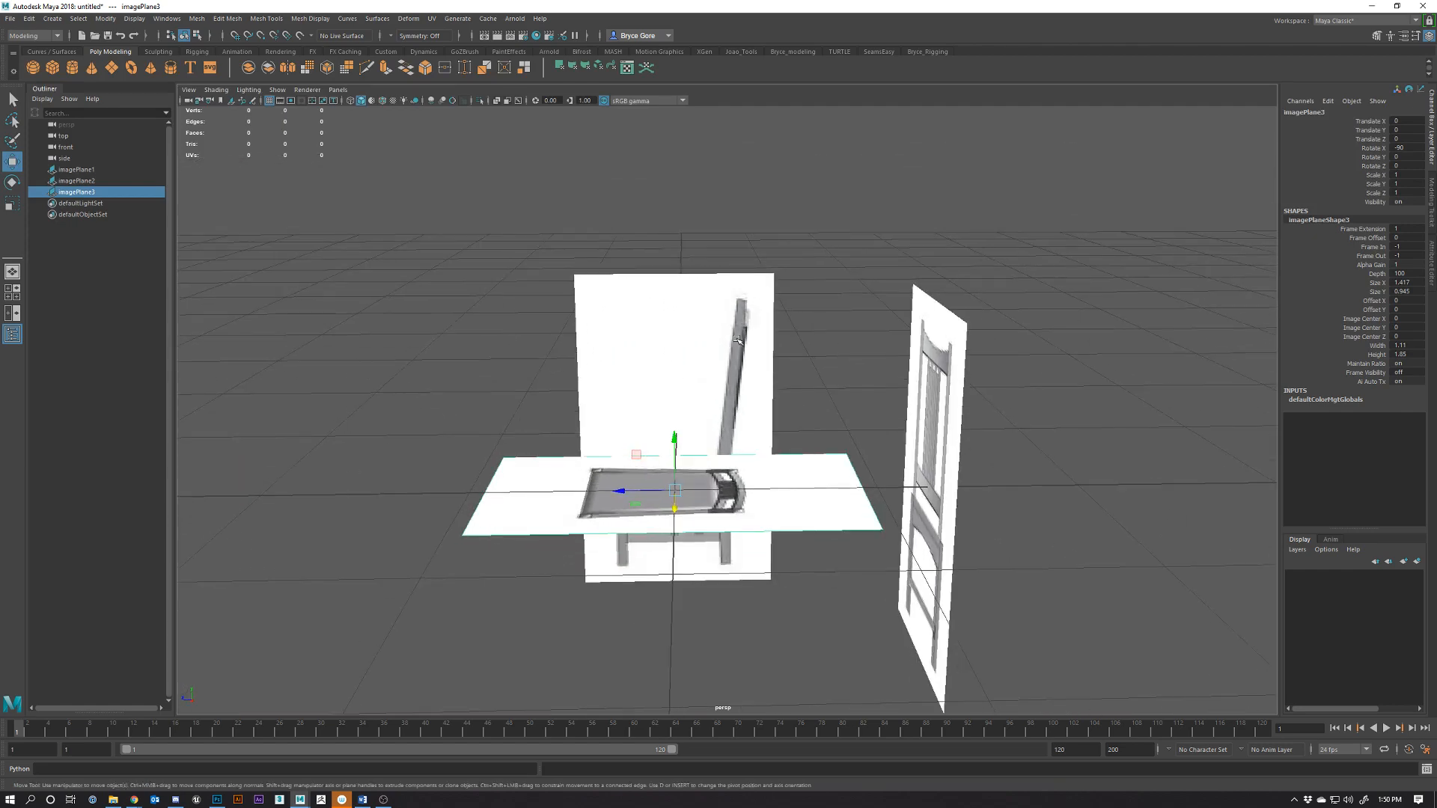
{"action": "left_click", "coordinate": [737, 339]}
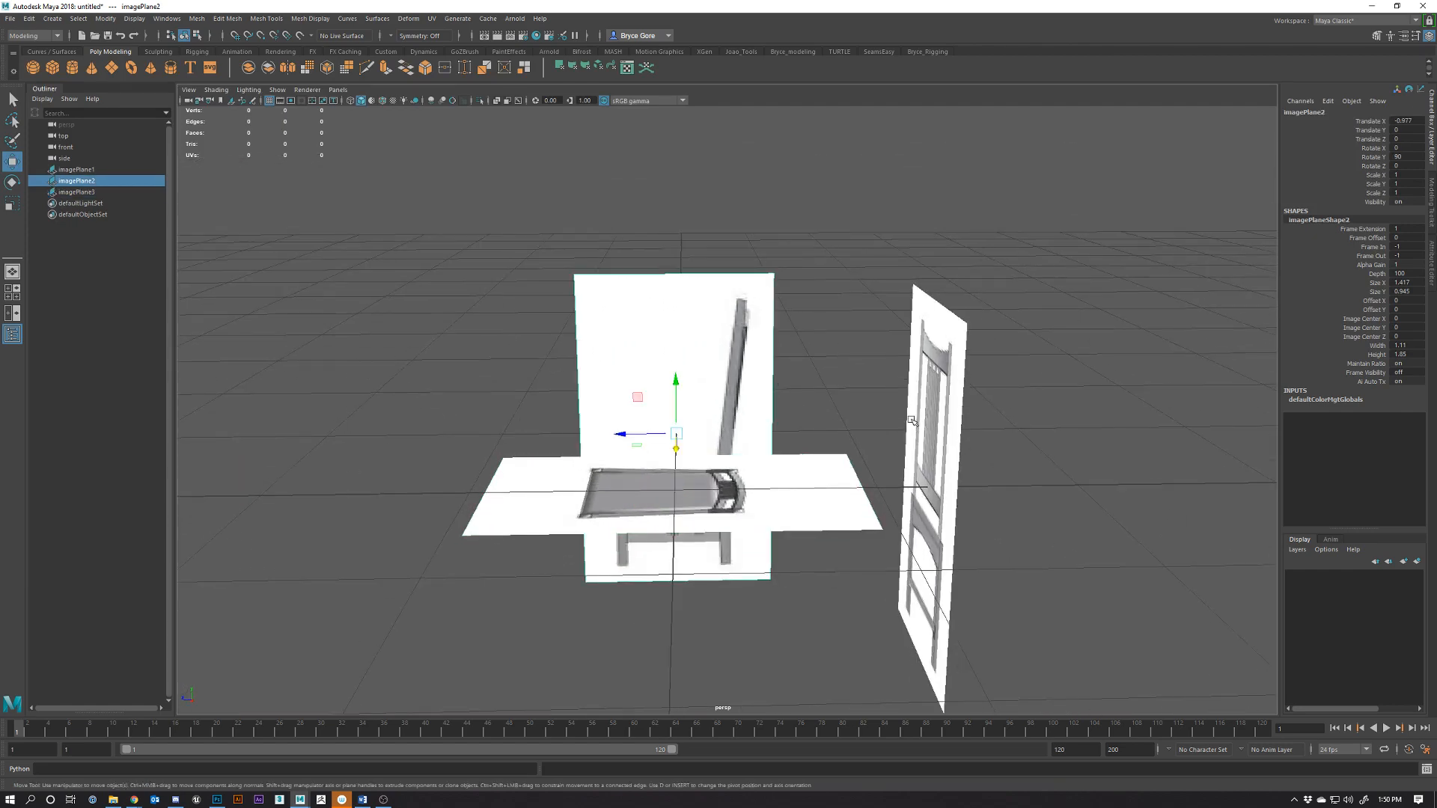
{"action": "left_click", "coordinate": [932, 369], "text": "shift"}
{"action": "left_click_drag", "start_coordinate": [932, 369], "coordinate": [959, 303], "text": "alt"}
In the maximized front view, nudge both selected image planes to 0.824 in Y, aligning the chair's feet with the grid's horizontal axis
{"action": "key", "text": "space"}
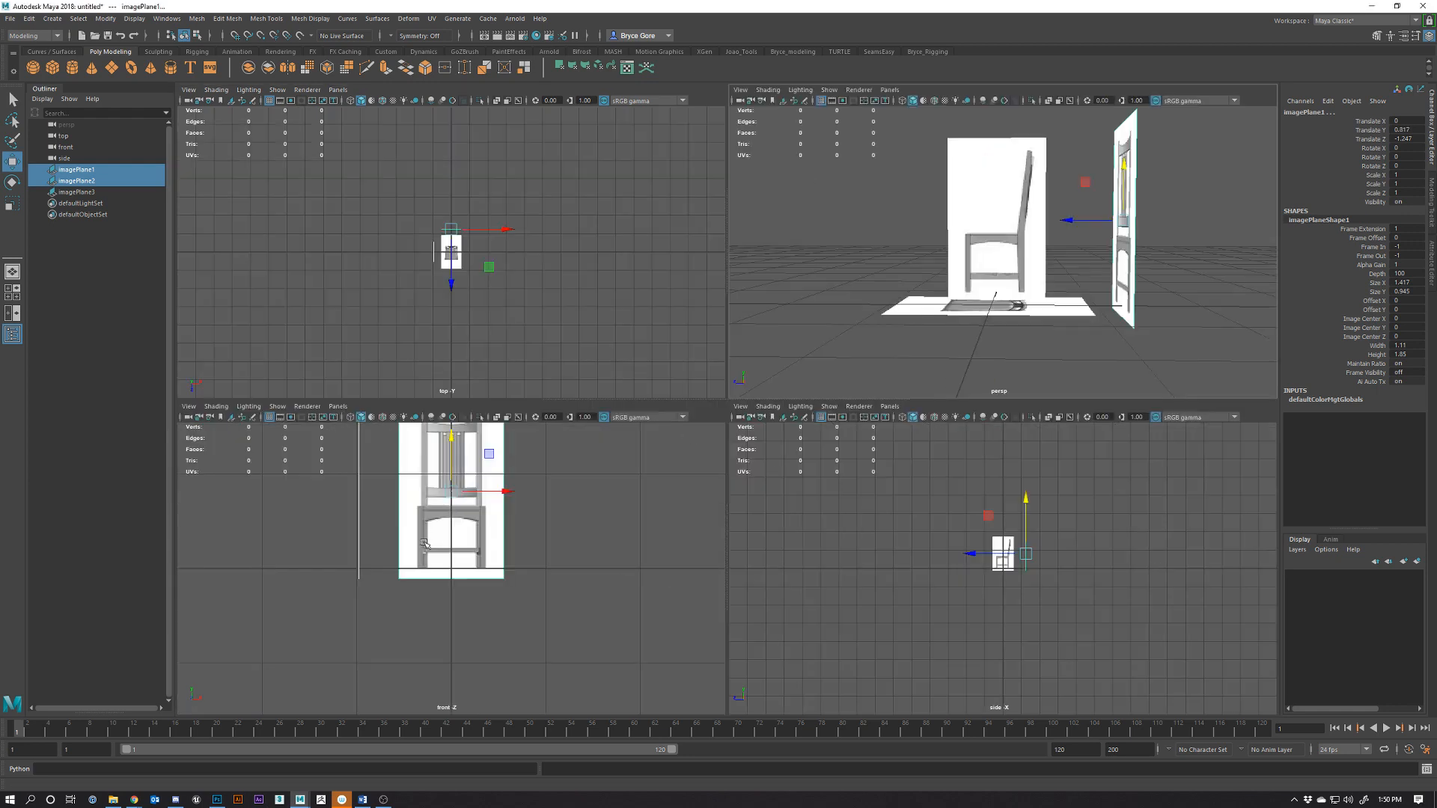
{"action": "key", "text": "space"}
{"action": "key", "text": "f"}
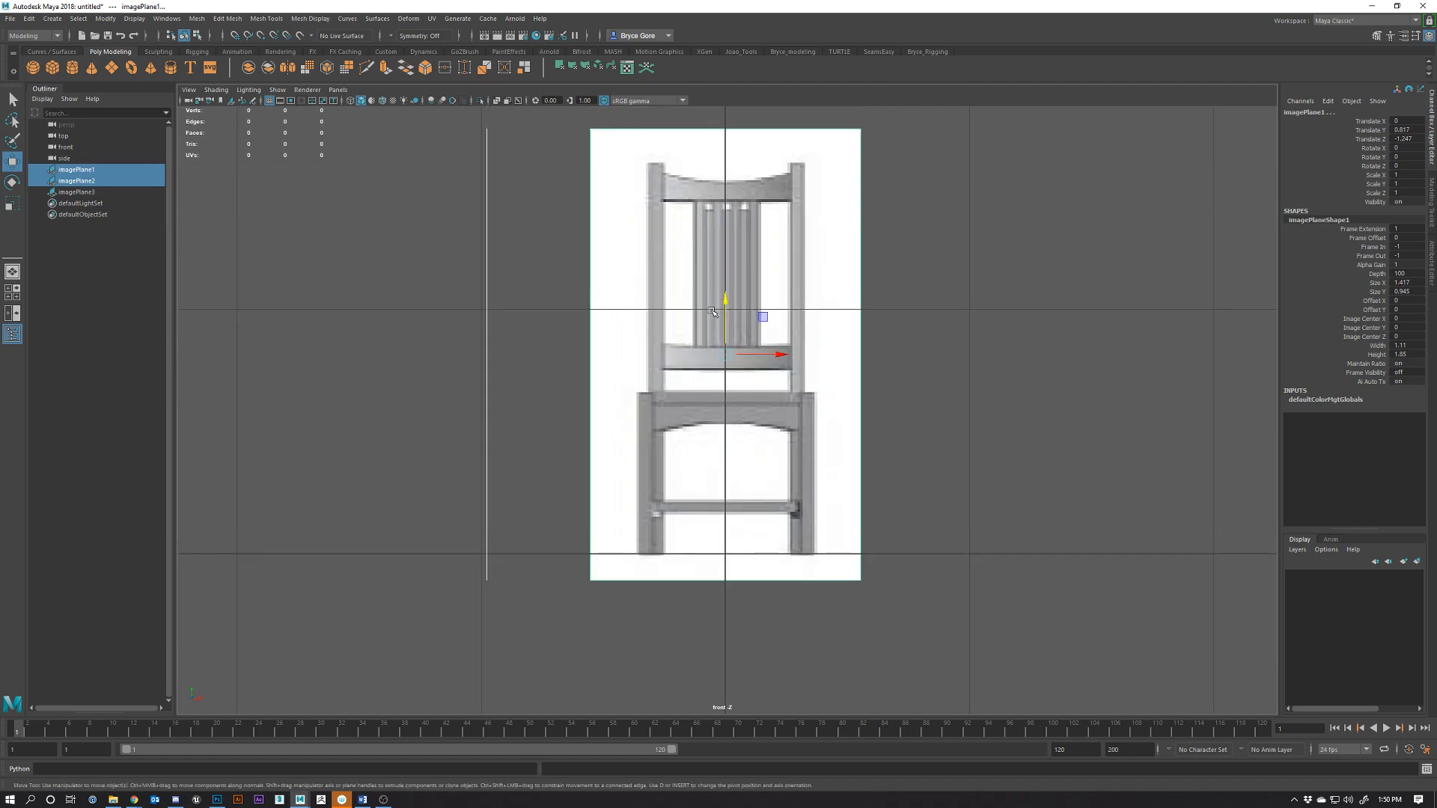
{"action": "left_click_drag", "start_coordinate": [725, 316], "coordinate": [728, 312]}
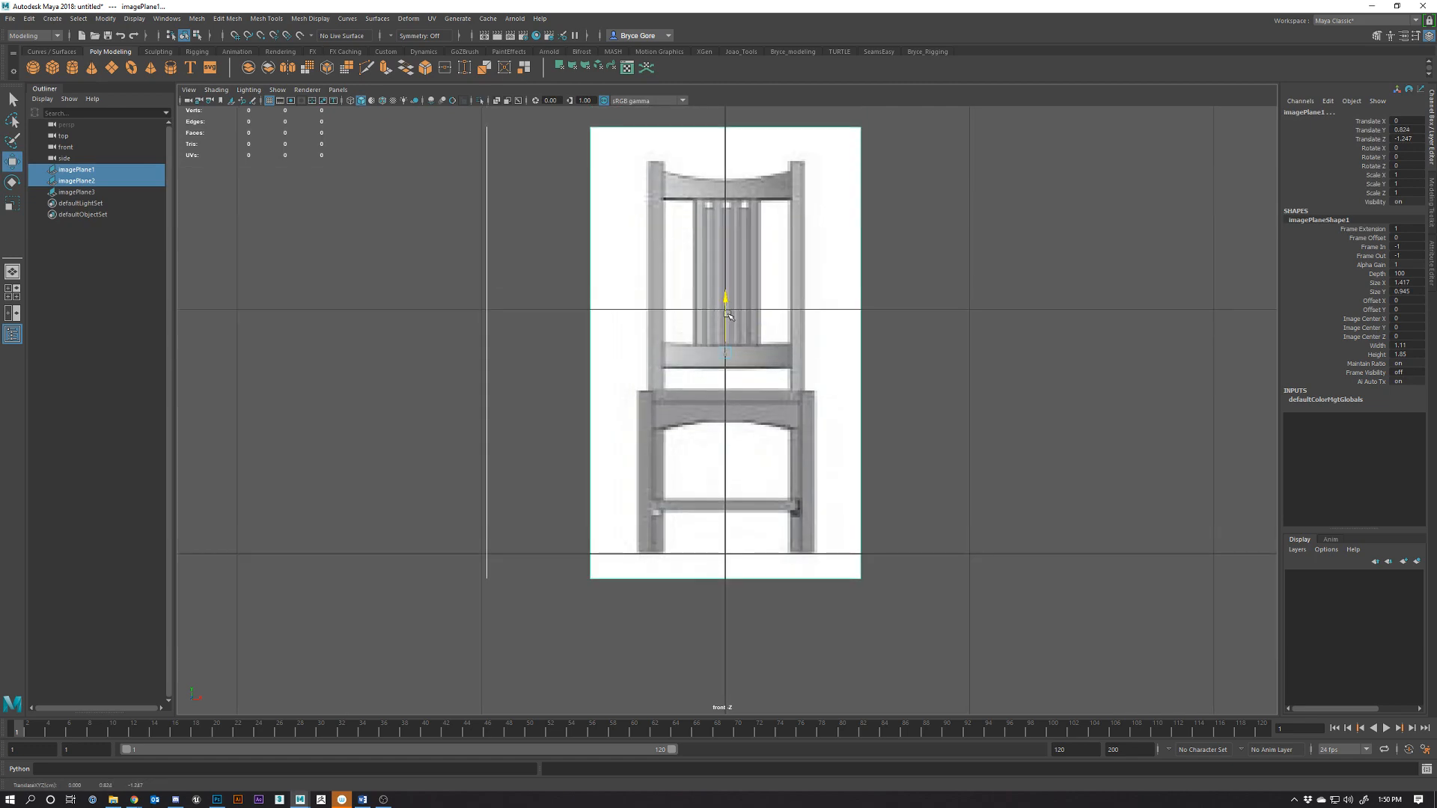
Maximize the perspective view, check the placement of the three image planes and clear the selection
{"action": "key", "text": "space"}
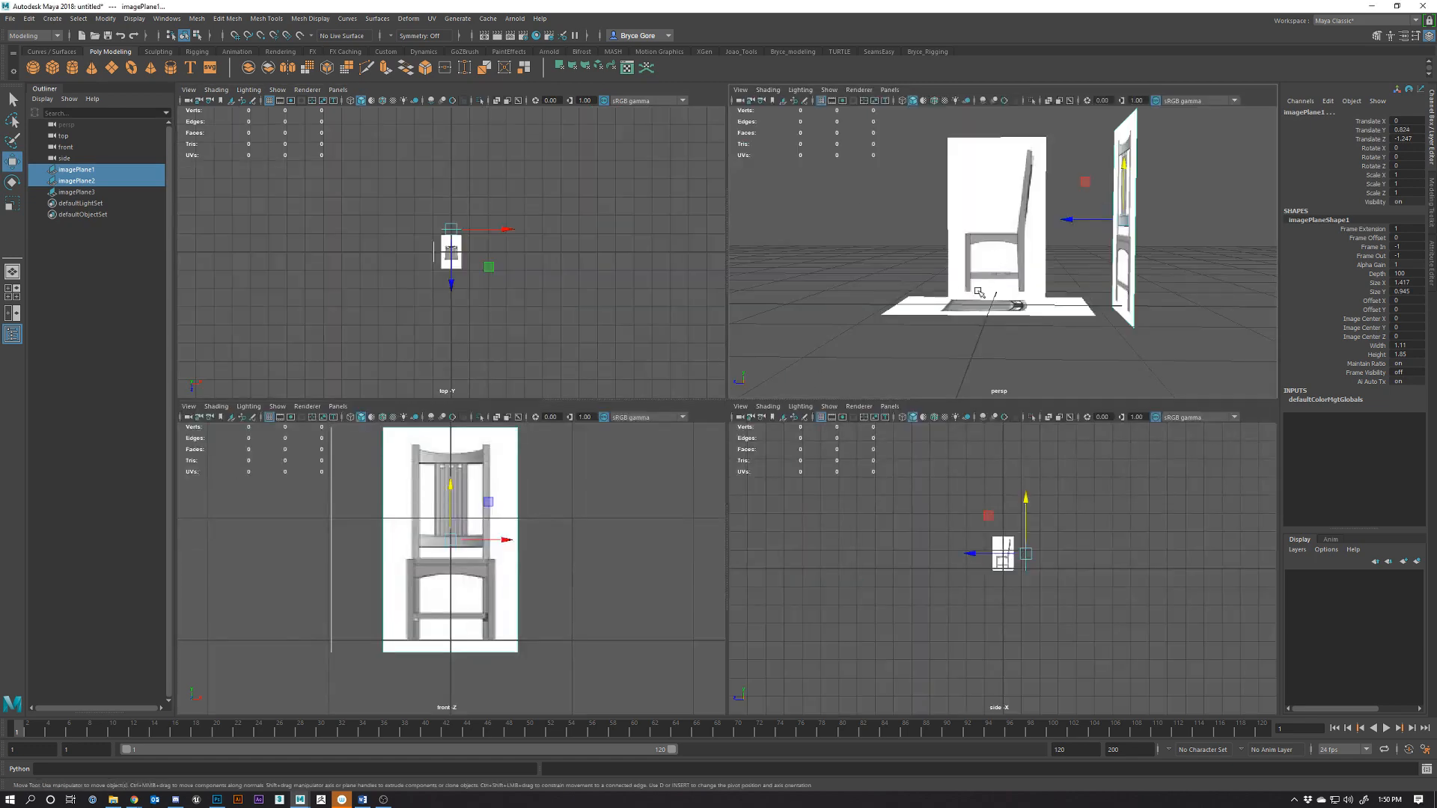
{"action": "key", "text": "space"}
{"action": "left_click_drag", "start_coordinate": [788, 384], "coordinate": [787, 478], "text": "alt"}
{"action": "right_click_drag", "start_coordinate": [788, 479], "coordinate": [793, 503], "text": "alt"}
{"action": "left_click_drag", "start_coordinate": [794, 503], "coordinate": [754, 517], "text": "alt"}
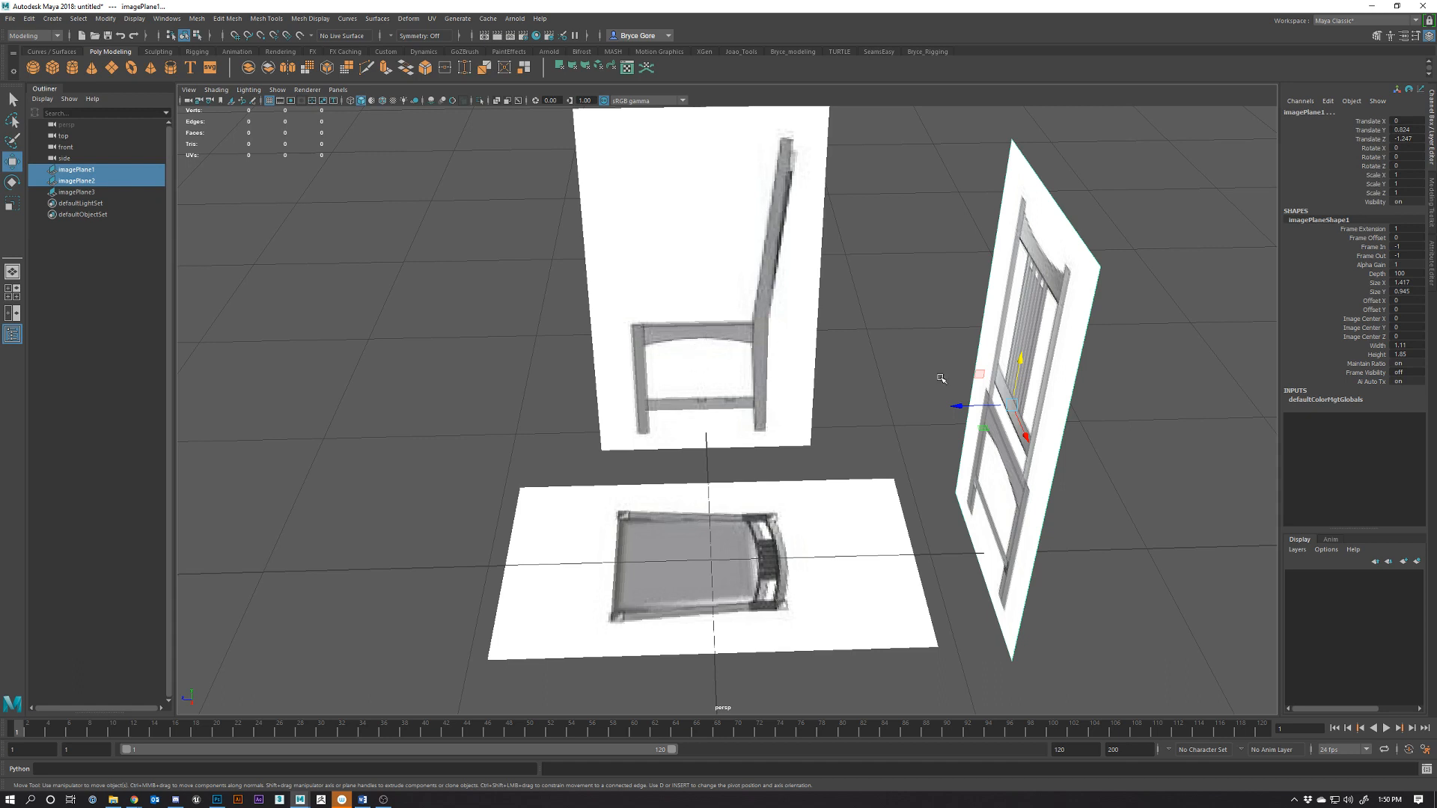
{"action": "key", "text": "ctrl+z"}
{"action": "key", "text": "ctrl+z"}
{"action": "key", "text": "ctrl+z"}
{"action": "key", "text": "ctrl+z"}
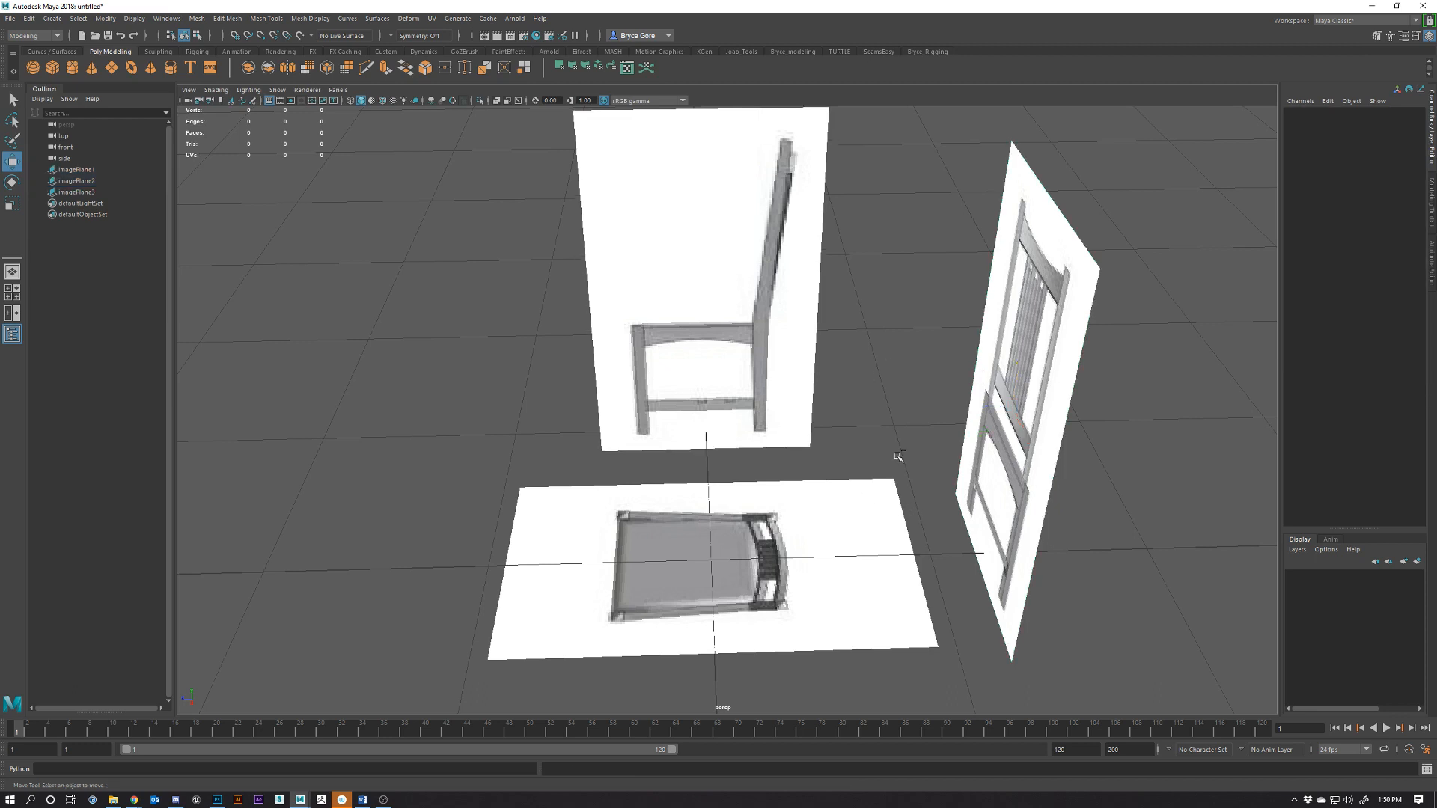
Undo the spacing and raising of the front and side image planes and select the top image plane
{"action": "key", "text": "ctrl+z"}
{"action": "key", "text": "ctrl+z"}
{"action": "key", "text": "ctrl+z"}
{"action": "key", "text": "ctrl+z"}
{"action": "key", "text": "ctrl+z"}
{"action": "key", "text": "ctrl+z"}
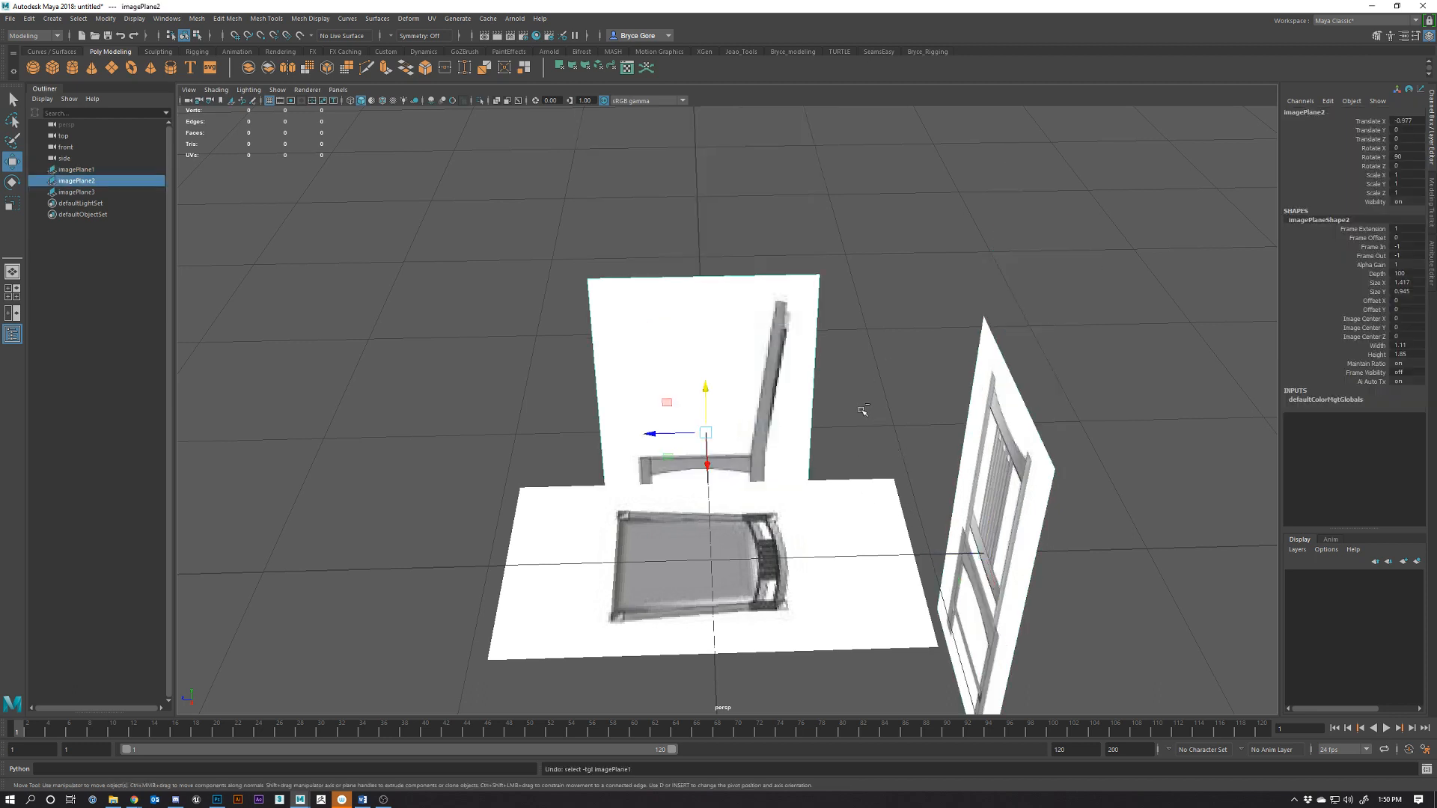
{"action": "left_click_drag", "start_coordinate": [862, 411], "coordinate": [868, 440], "text": "alt"}
{"action": "left_click", "coordinate": [868, 440]}
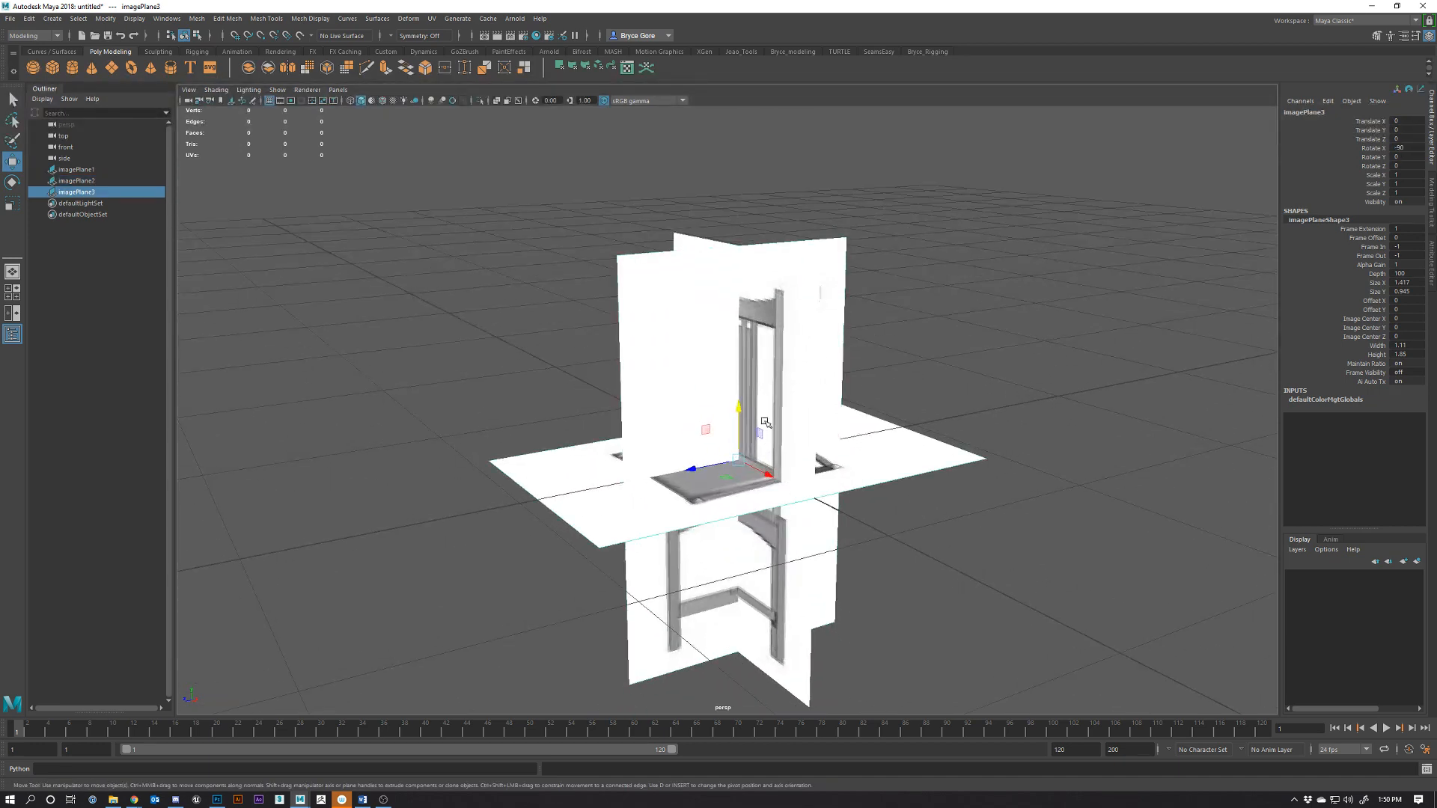
{"action": "left_click_drag", "start_coordinate": [739, 434], "coordinate": [731, 432]}
{"action": "key", "text": "ctrl+z"}
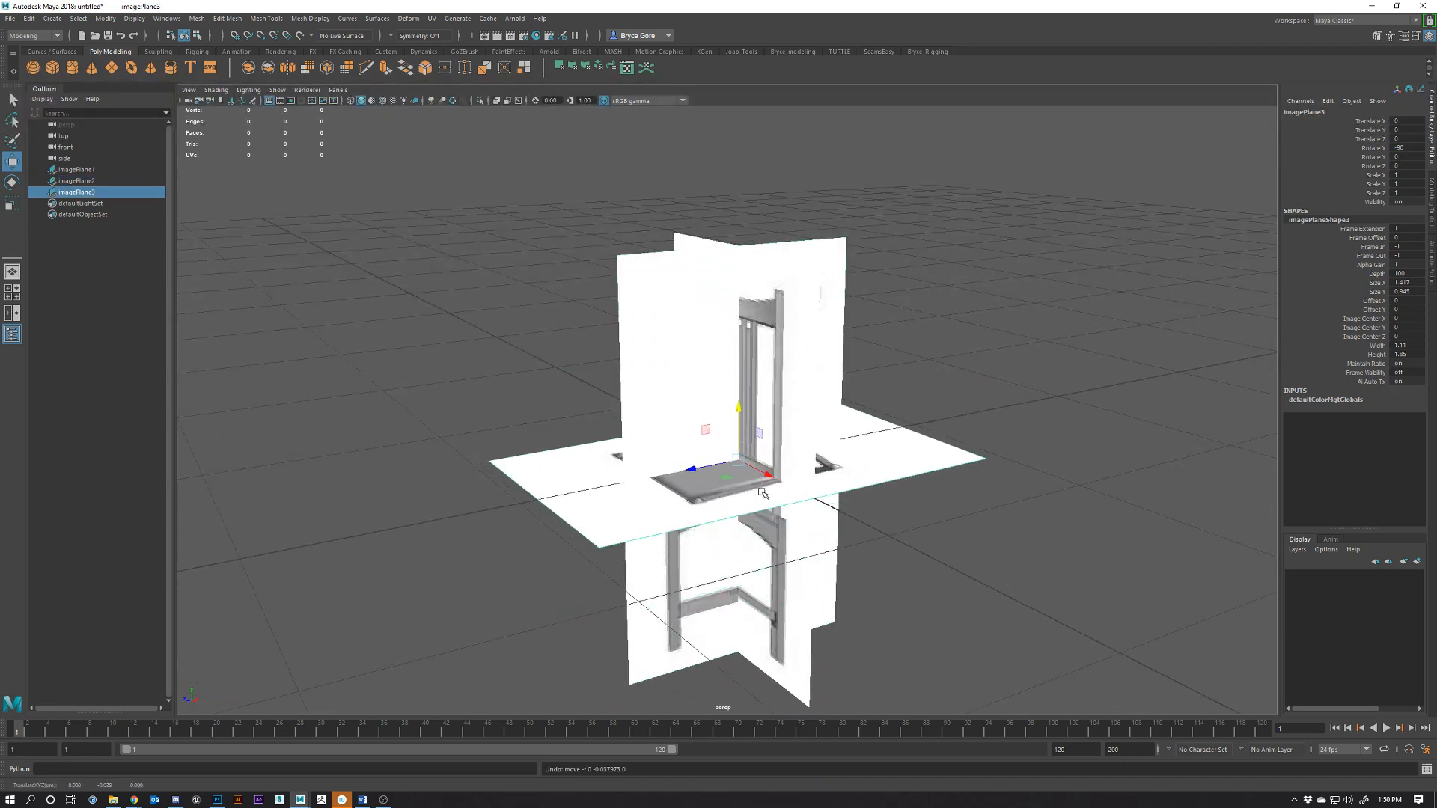
{"action": "left_click_drag", "start_coordinate": [769, 477], "coordinate": [807, 518]}
{"action": "left_click_drag", "start_coordinate": [748, 488], "coordinate": [779, 516]}
{"action": "key", "text": "ctrl+z"}
{"action": "key", "text": "ctrl+z"}
Move the top image plane to about -0.195 in Y and -0.07 in Z
{"action": "left_click_drag", "start_coordinate": [715, 421], "coordinate": [788, 507]}
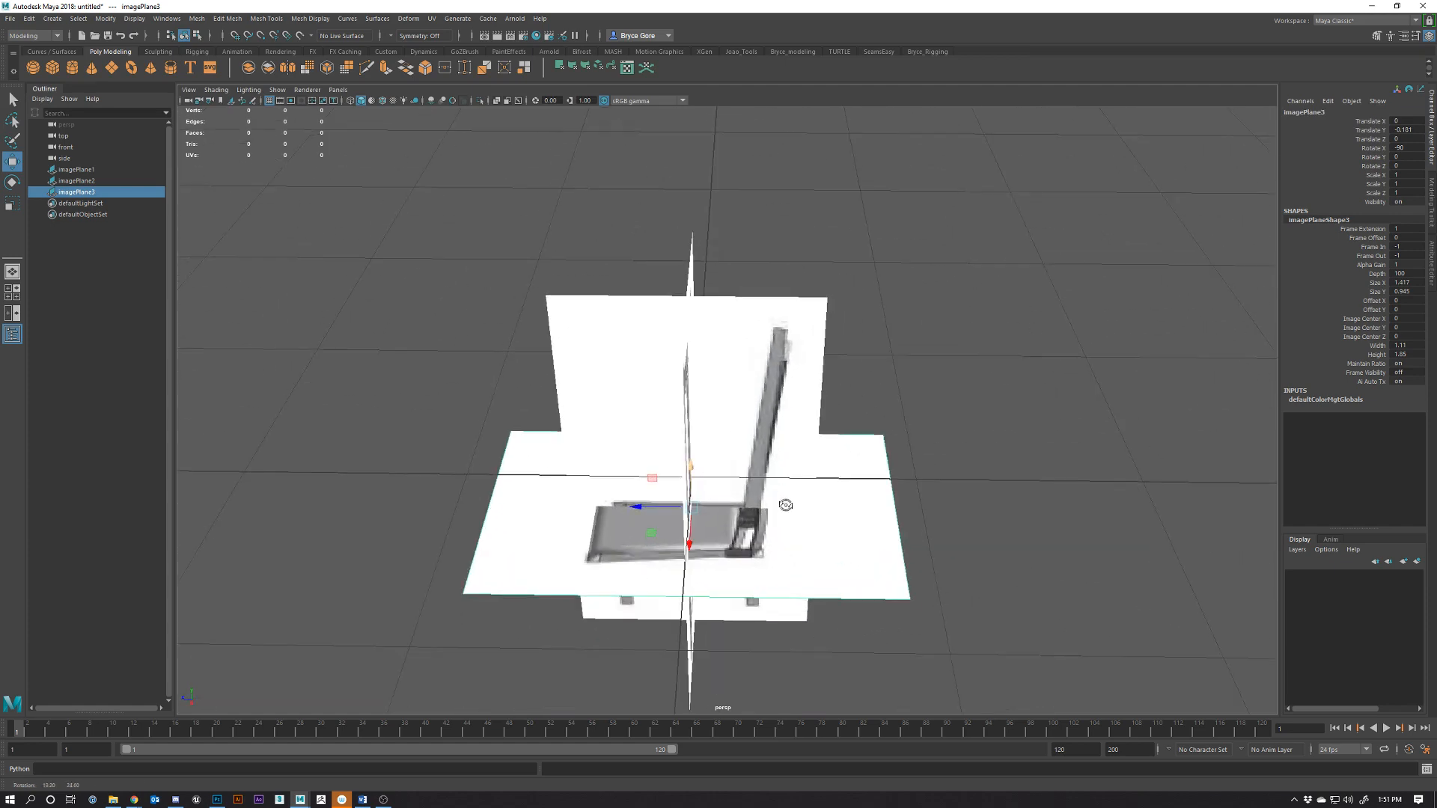
{"action": "left_click_drag", "start_coordinate": [629, 539], "coordinate": [711, 469], "text": "alt"}
{"action": "scroll", "coordinate": [639, 512], "scroll_direction": "up", "scroll_amount": 3}
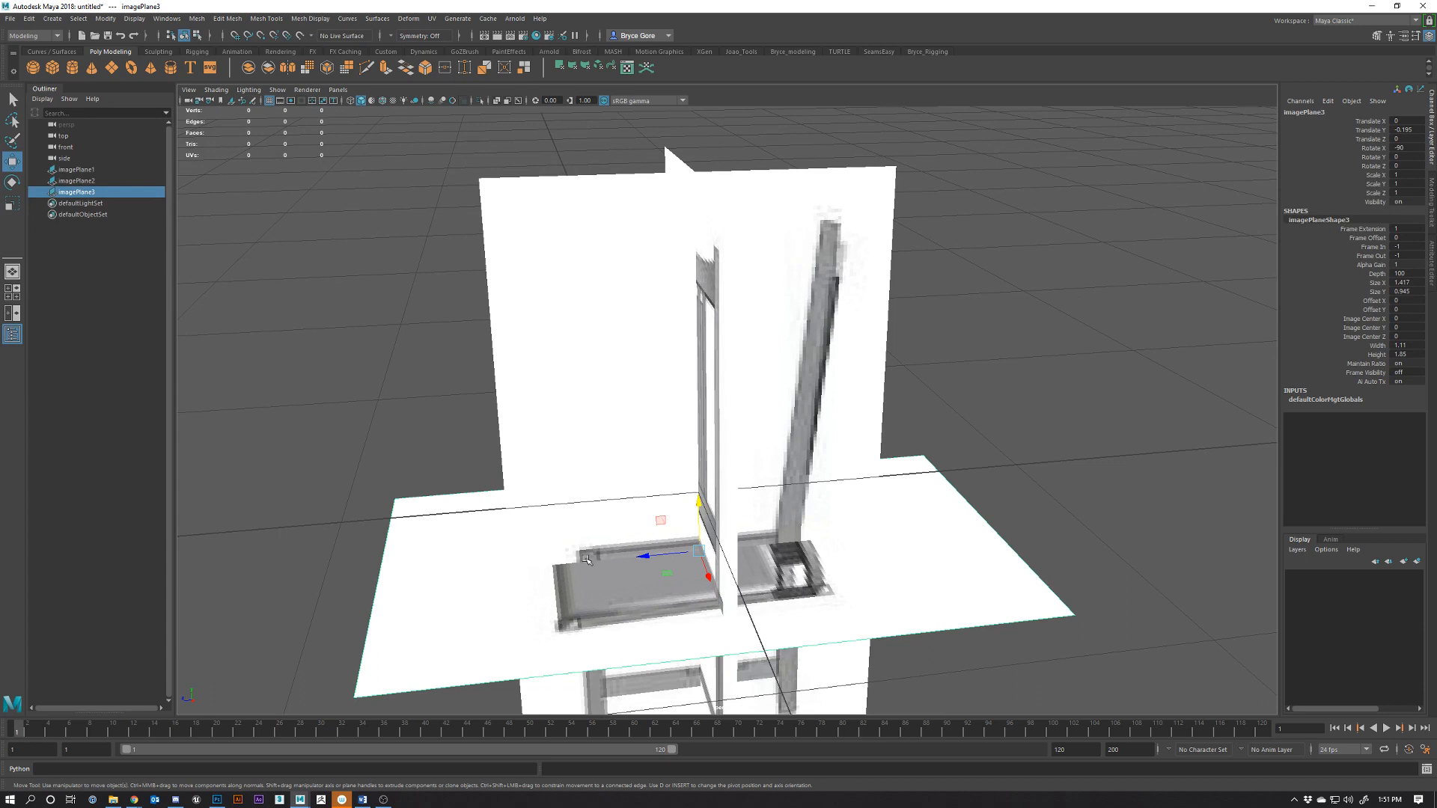
{"action": "left_click_drag", "start_coordinate": [645, 557], "coordinate": [847, 514]}
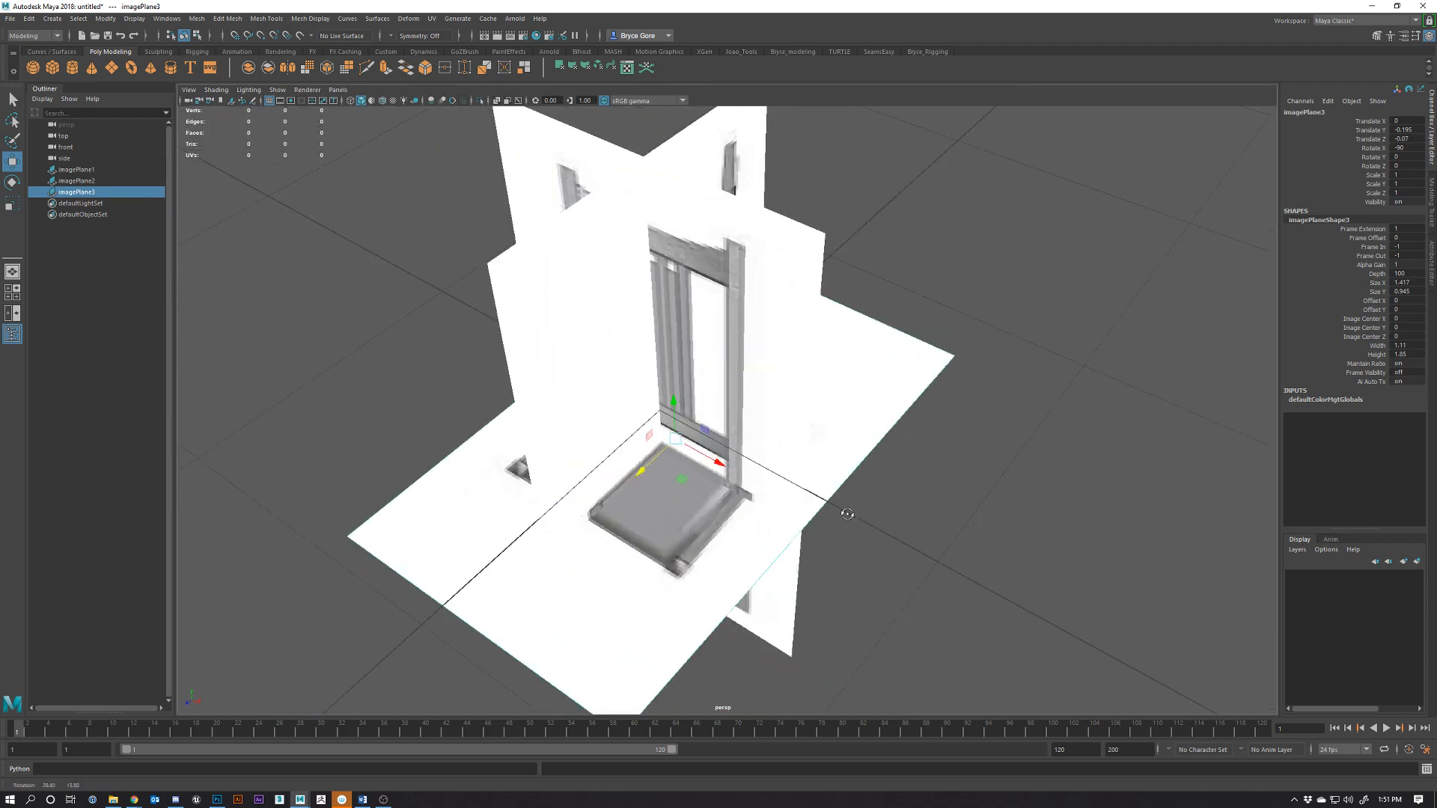
{"action": "left_click", "coordinate": [785, 448]}
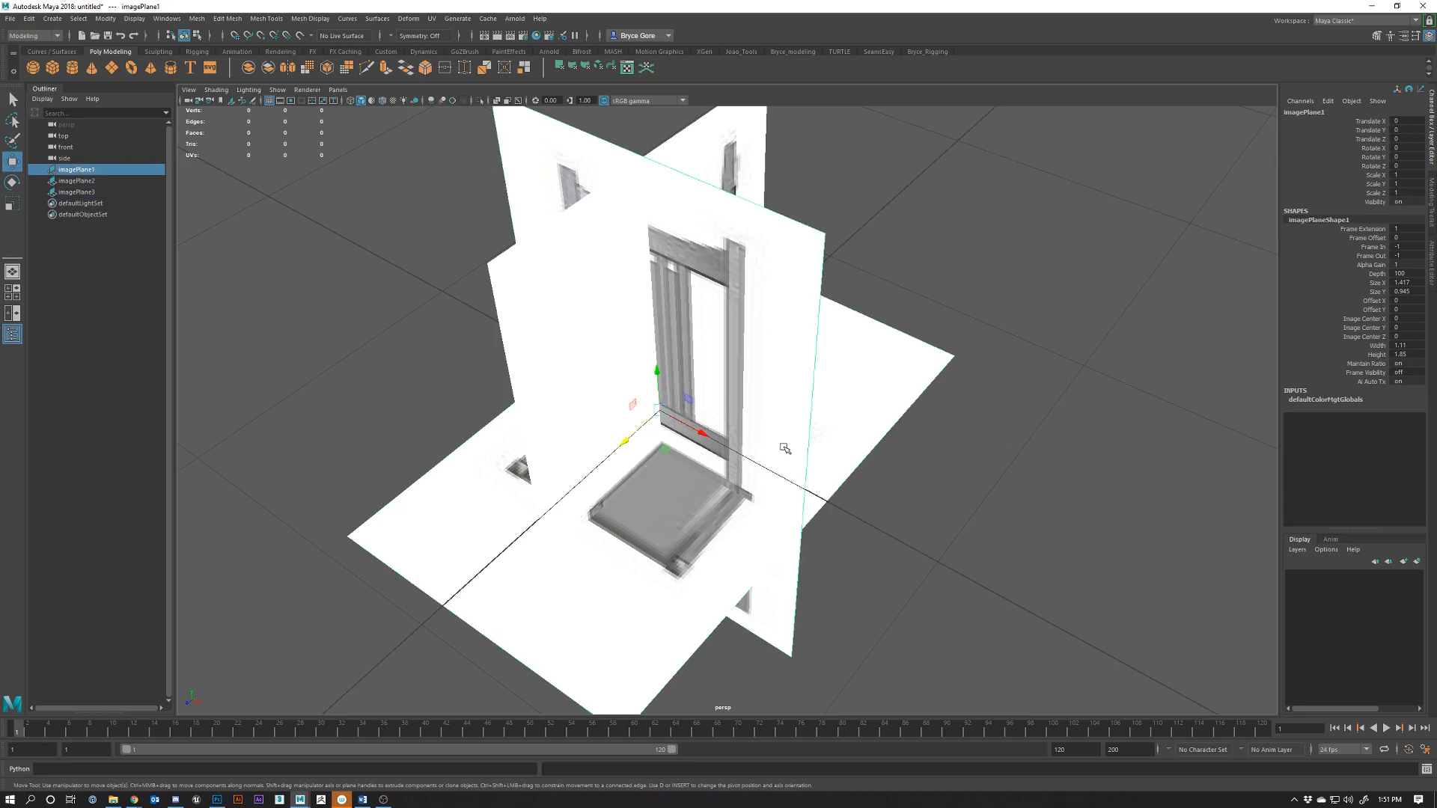
{"action": "key", "text": "f"}
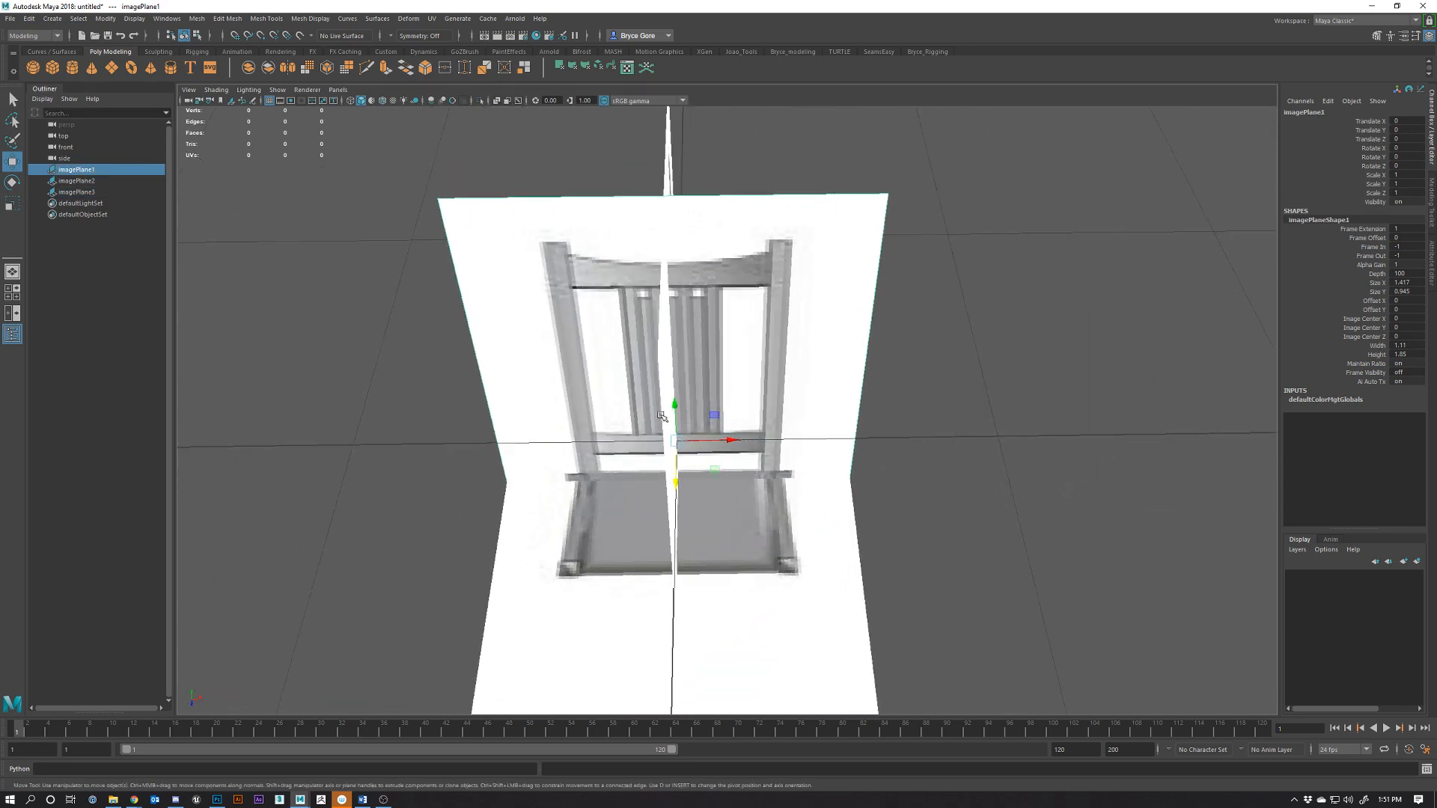
{"action": "left_click_drag", "start_coordinate": [674, 422], "coordinate": [674, 400]}
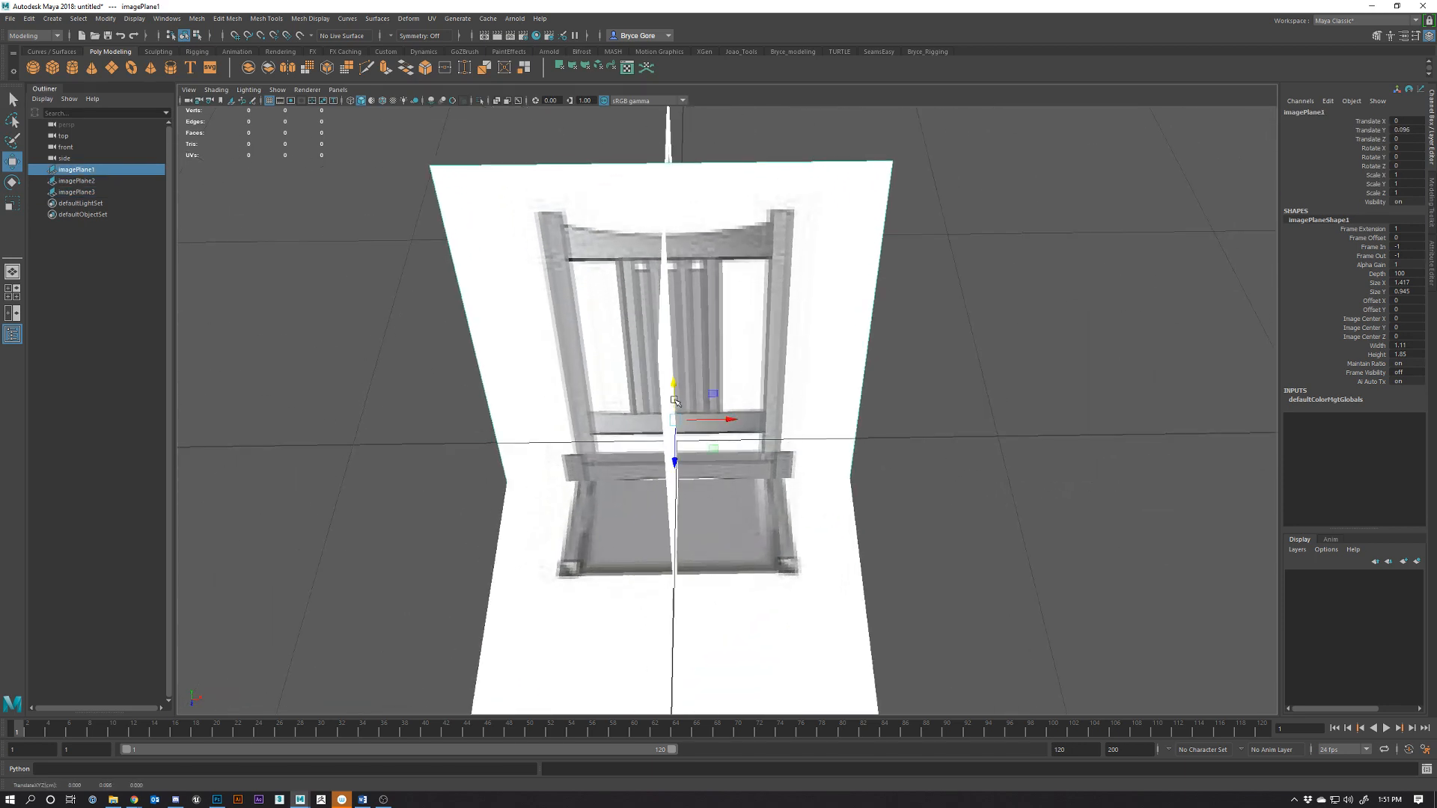
{"action": "key", "text": "ctrl+z"}
{"action": "left_click_drag", "start_coordinate": [913, 503], "coordinate": [807, 498], "text": "alt"}
{"action": "left_click", "coordinate": [650, 498], "text": "shift"}
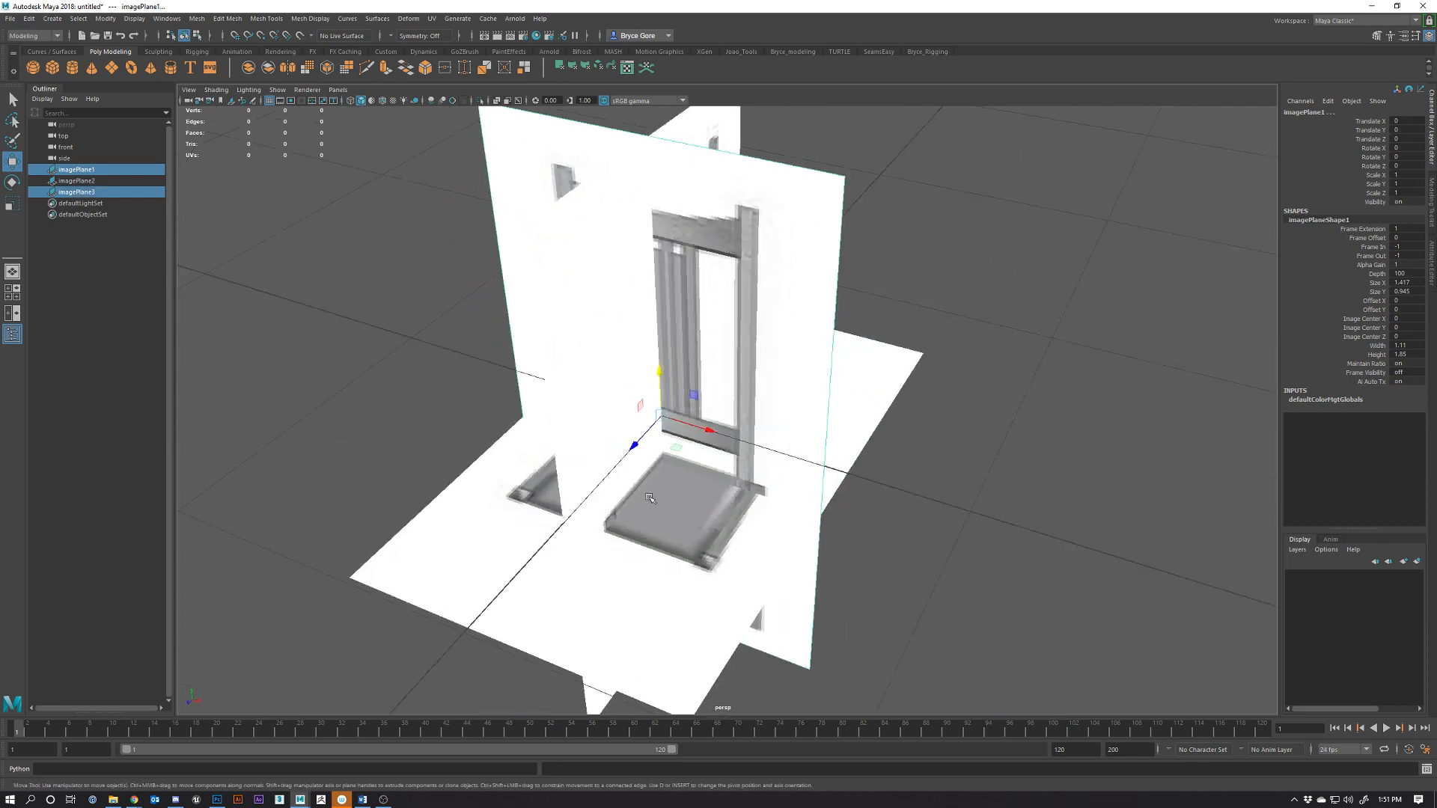
{"action": "left_click", "coordinate": [930, 457]}
{"action": "left_click", "coordinate": [695, 554]}
Try to freeze the transformations of the top image plane
{"action": "left_click_drag", "start_coordinate": [964, 515], "coordinate": [545, 493], "text": "alt"}
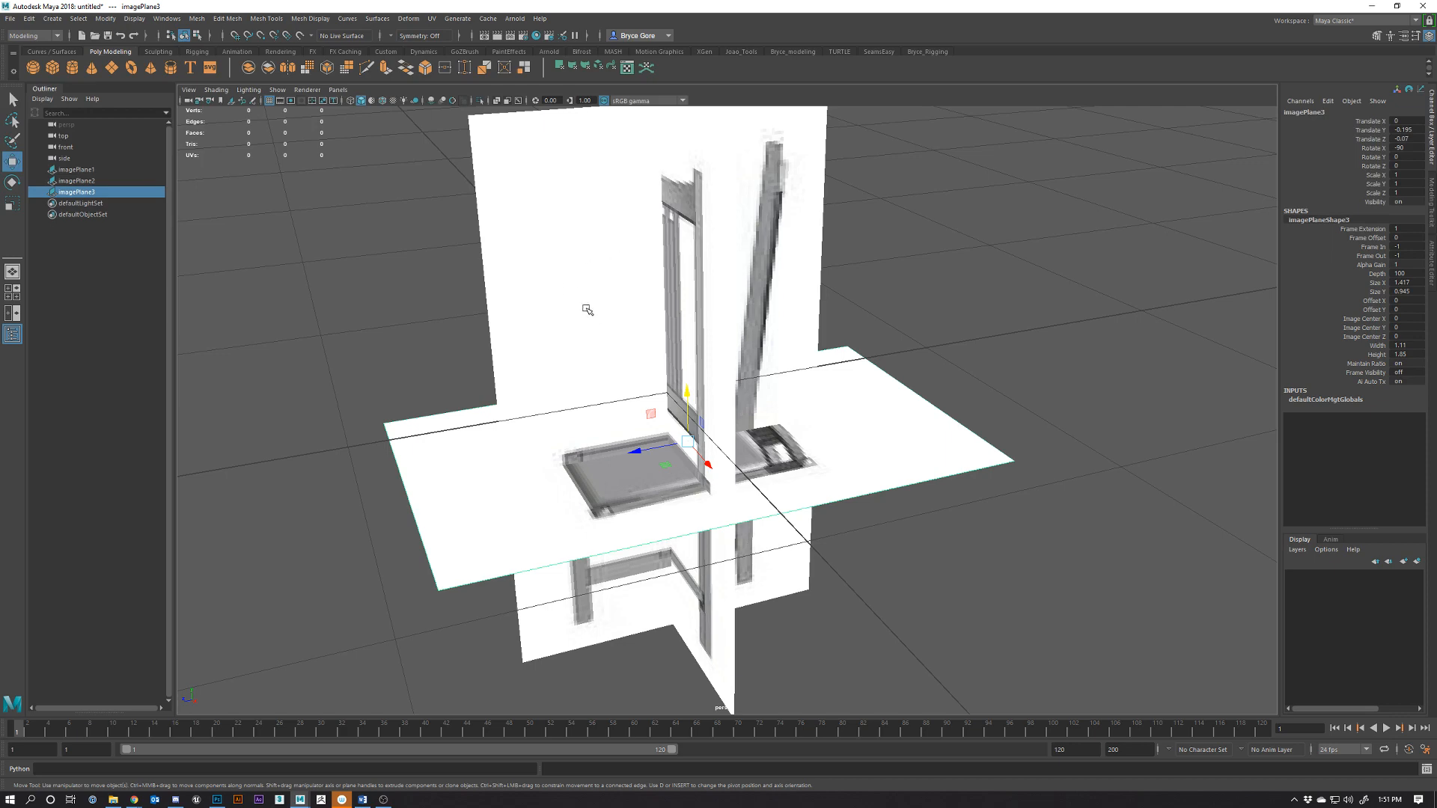
{"action": "left_click_drag", "start_coordinate": [660, 231], "coordinate": [775, 314], "text": "alt"}
{"action": "left_click_drag", "start_coordinate": [714, 441], "coordinate": [419, 337], "text": "alt"}
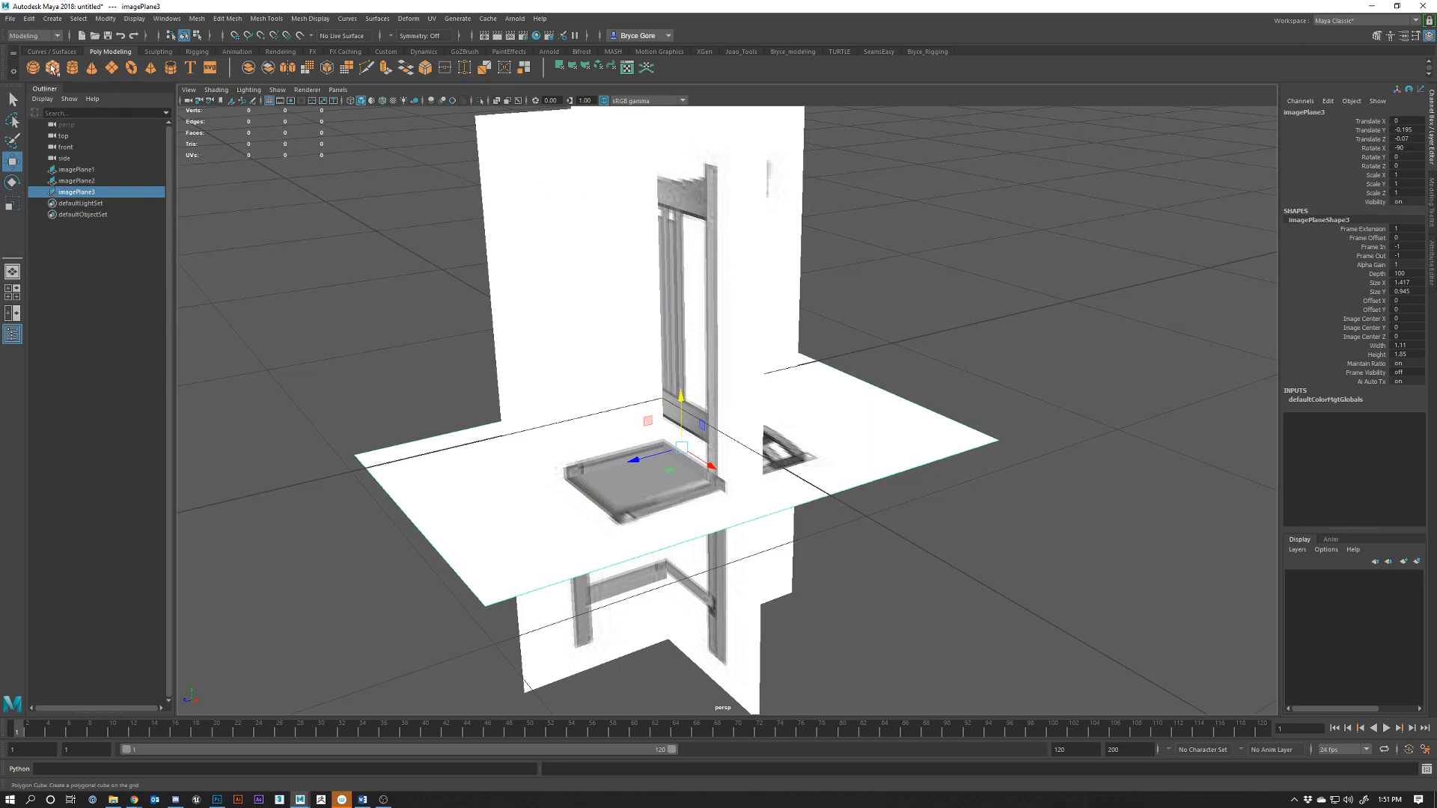
{"action": "left_click_drag", "start_coordinate": [523, 489], "coordinate": [571, 516], "text": "alt"}
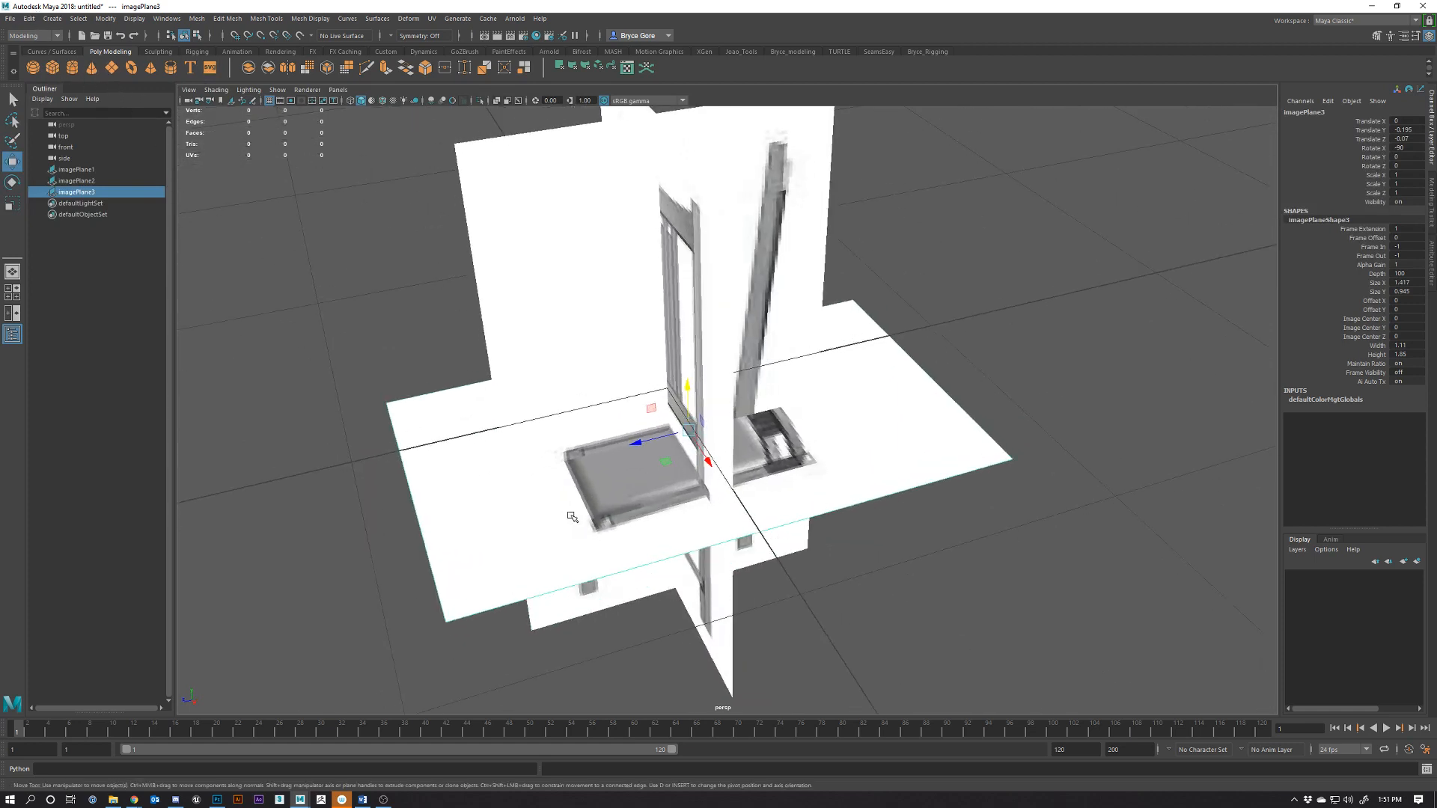
{"action": "left_click", "coordinate": [30, 19]}
{"action": "mouse_move", "coordinate": [117, 22]}
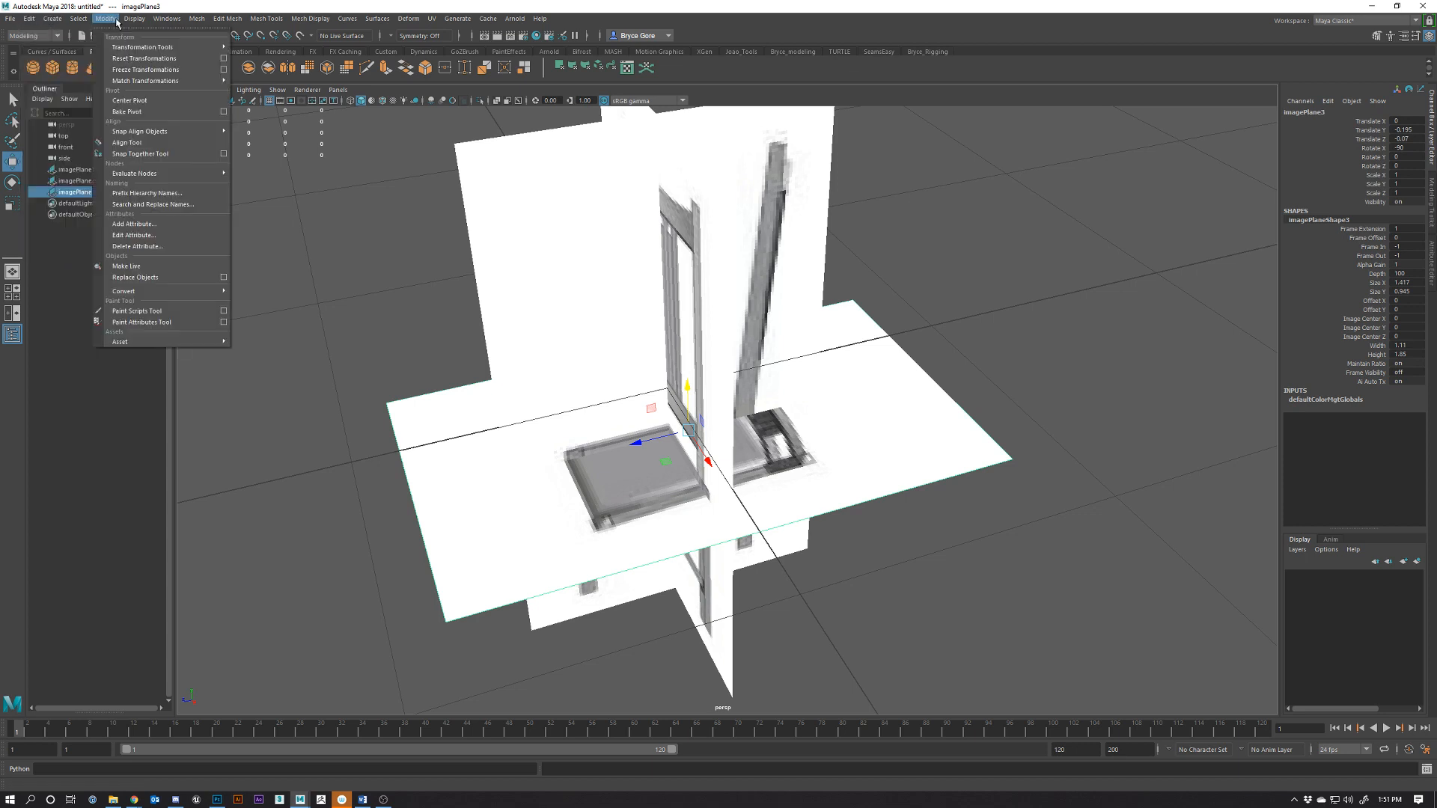
{"action": "left_click", "coordinate": [143, 69]}
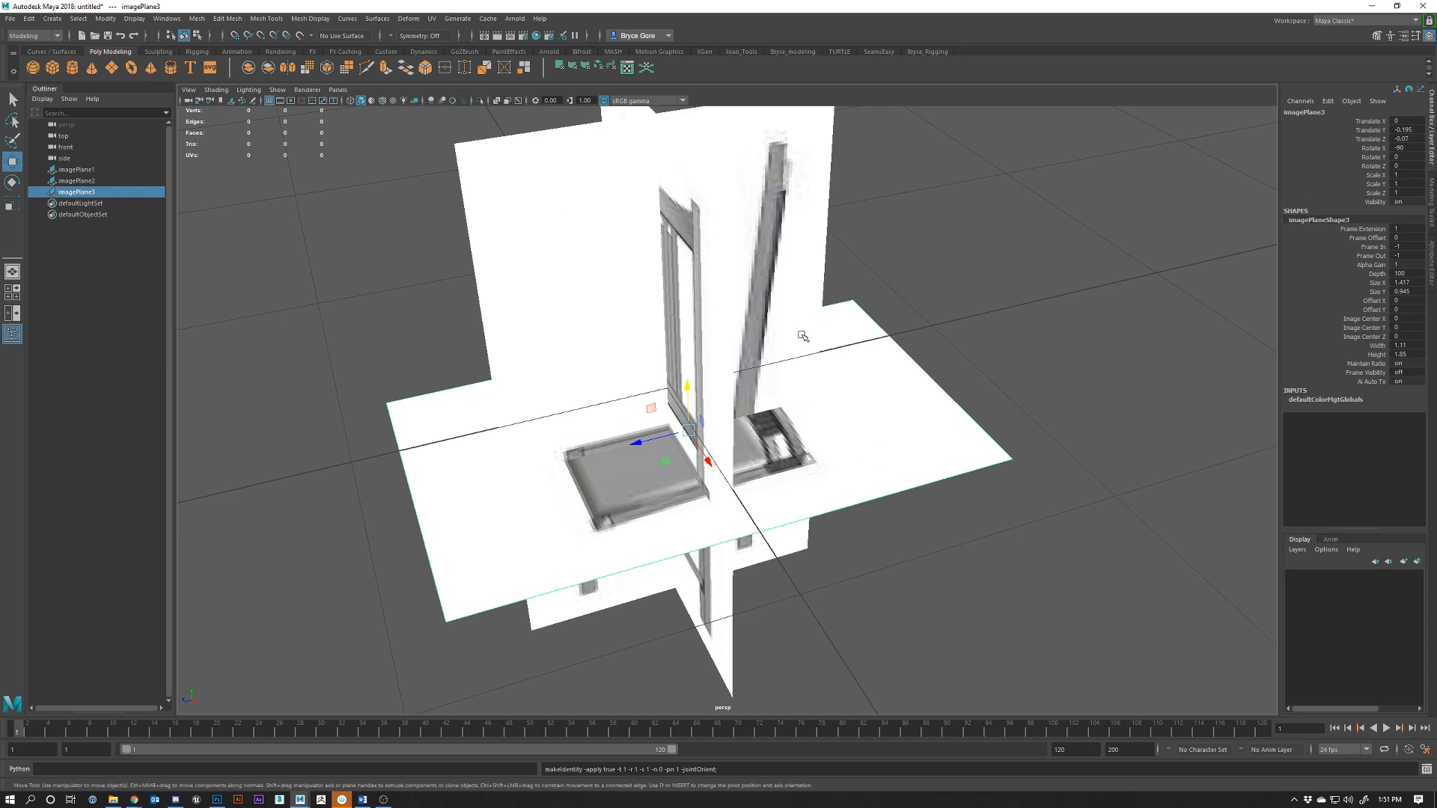
{"action": "left_click", "coordinate": [966, 539]}
{"action": "left_click", "coordinate": [849, 419]}
{"action": "right_click_drag", "start_coordinate": [82, 195], "coordinate": [71, 195]}
{"action": "left_click_drag", "start_coordinate": [758, 598], "coordinate": [726, 405], "text": "alt"}
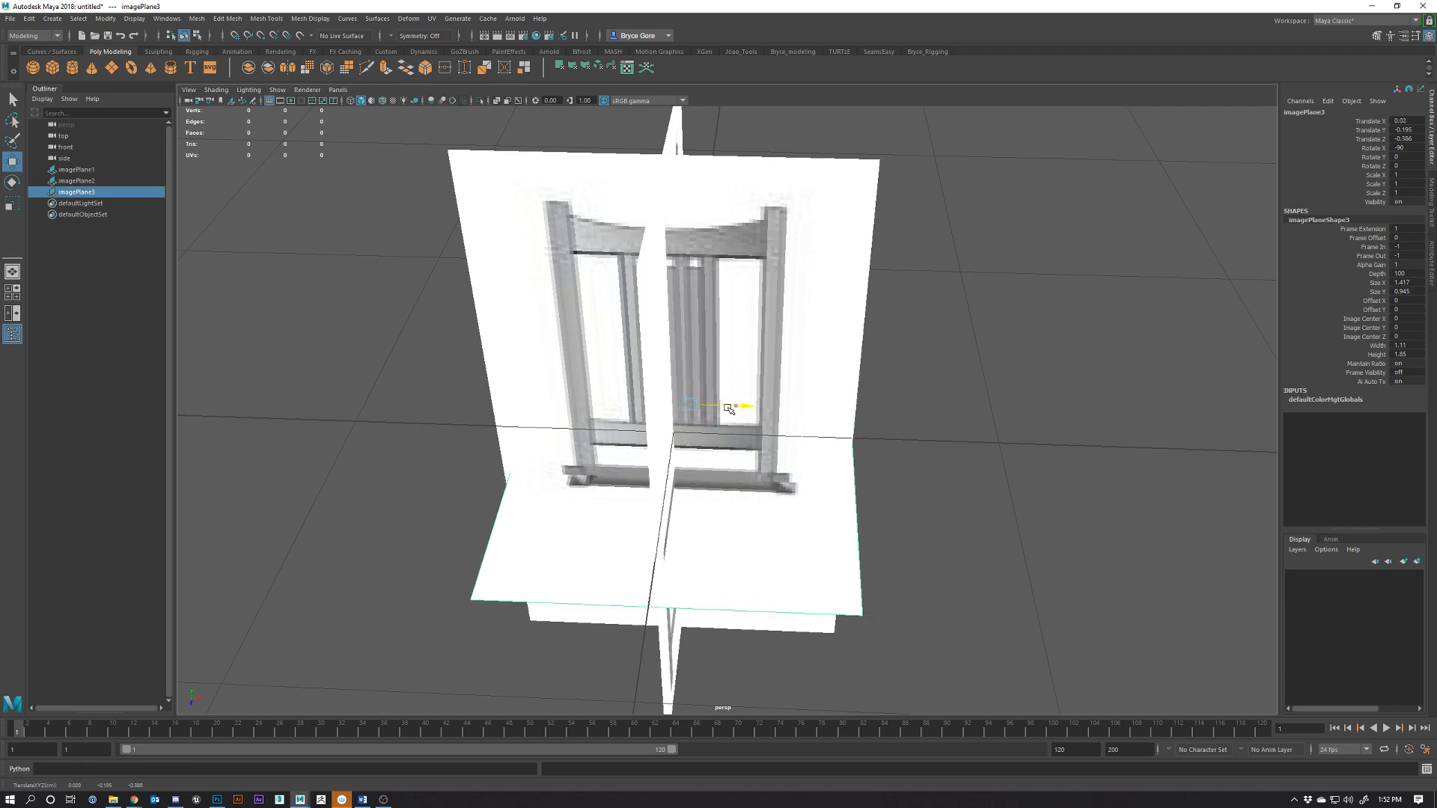
{"action": "key", "text": "ctrl+z"}
{"action": "key", "text": "ctrl+z"}
Move the side image plane back to about -0.86 in X and the front image plane to about -1.1 in Z
{"action": "left_click_drag", "start_coordinate": [798, 545], "coordinate": [850, 574], "text": "alt"}
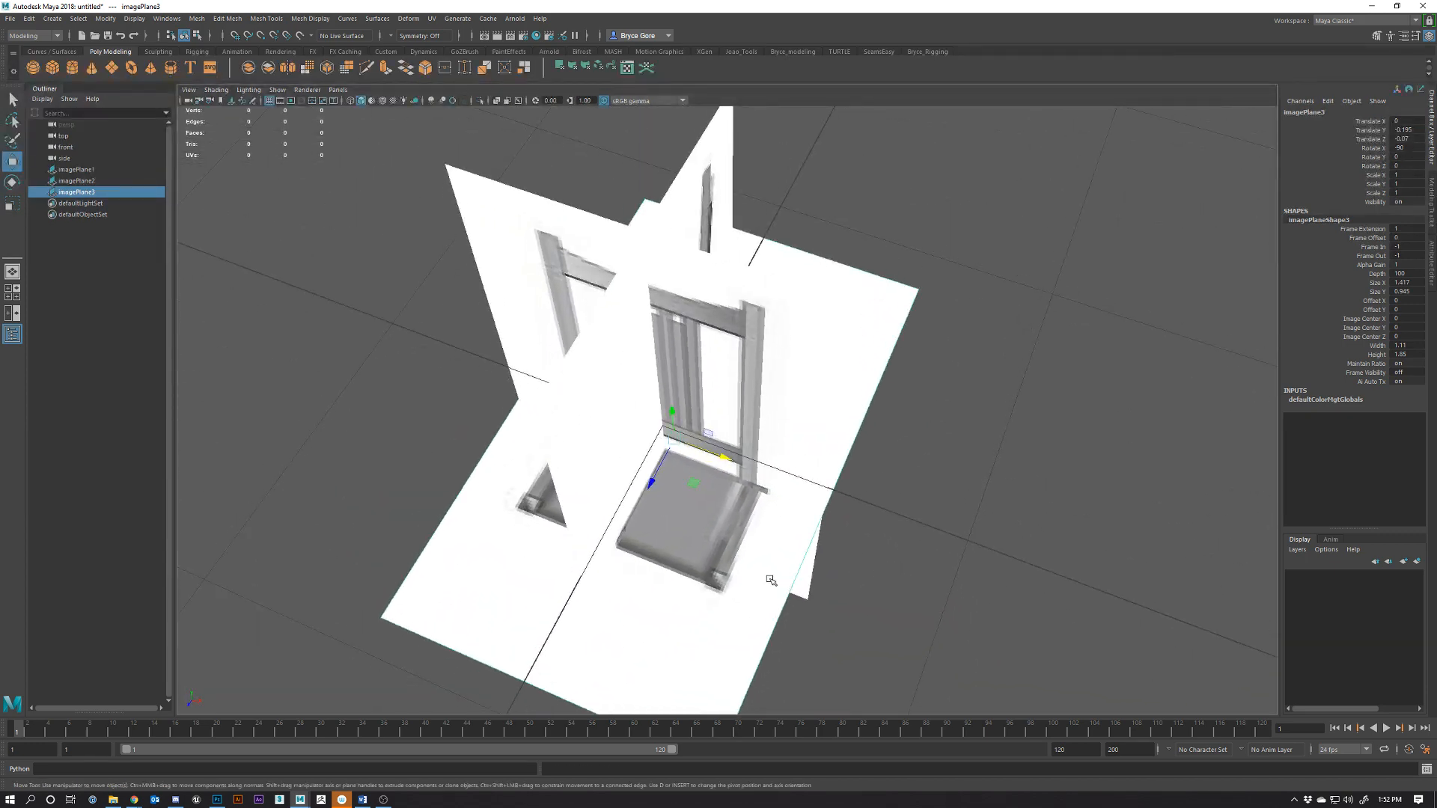
{"action": "left_click_drag", "start_coordinate": [718, 575], "coordinate": [917, 512], "text": "alt"}
{"action": "left_click_drag", "start_coordinate": [914, 571], "coordinate": [783, 566], "text": "alt"}
{"action": "right_click_drag", "start_coordinate": [784, 565], "coordinate": [778, 563], "text": "alt"}
{"action": "left_click", "coordinate": [633, 312]}
{"action": "left_click_drag", "start_coordinate": [699, 416], "coordinate": [596, 363]}
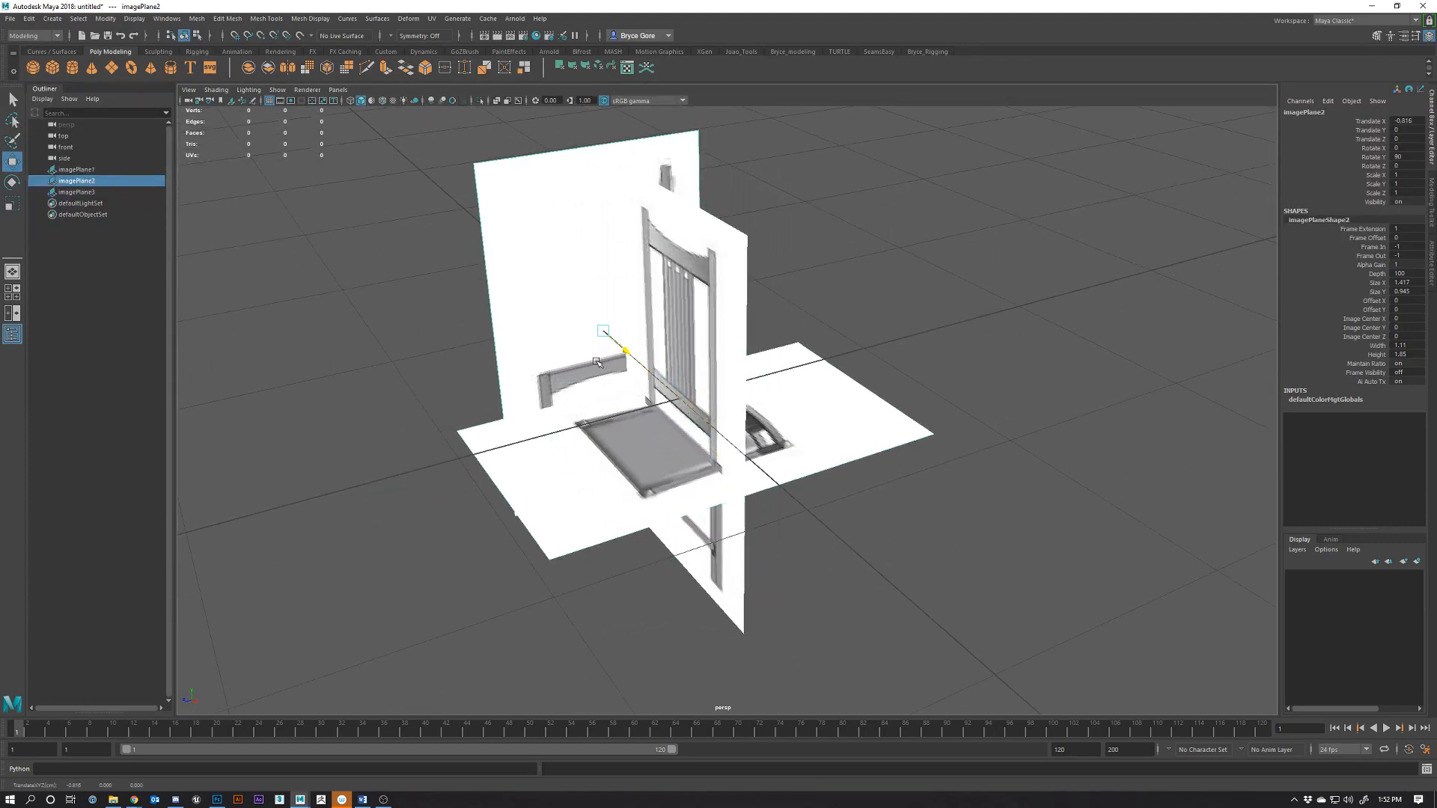
{"action": "left_click", "coordinate": [658, 397]}
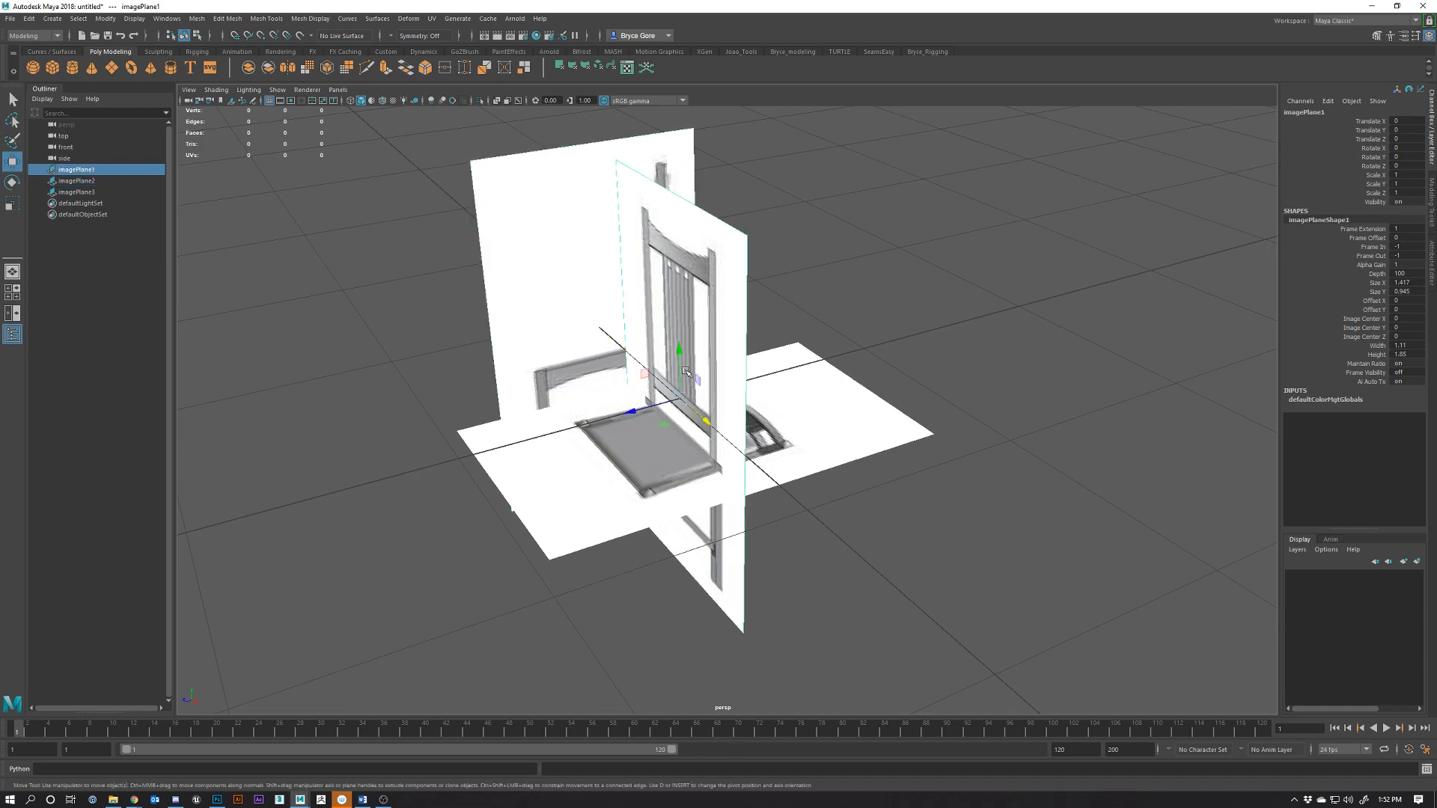
{"action": "left_click_drag", "start_coordinate": [650, 410], "coordinate": [868, 372]}
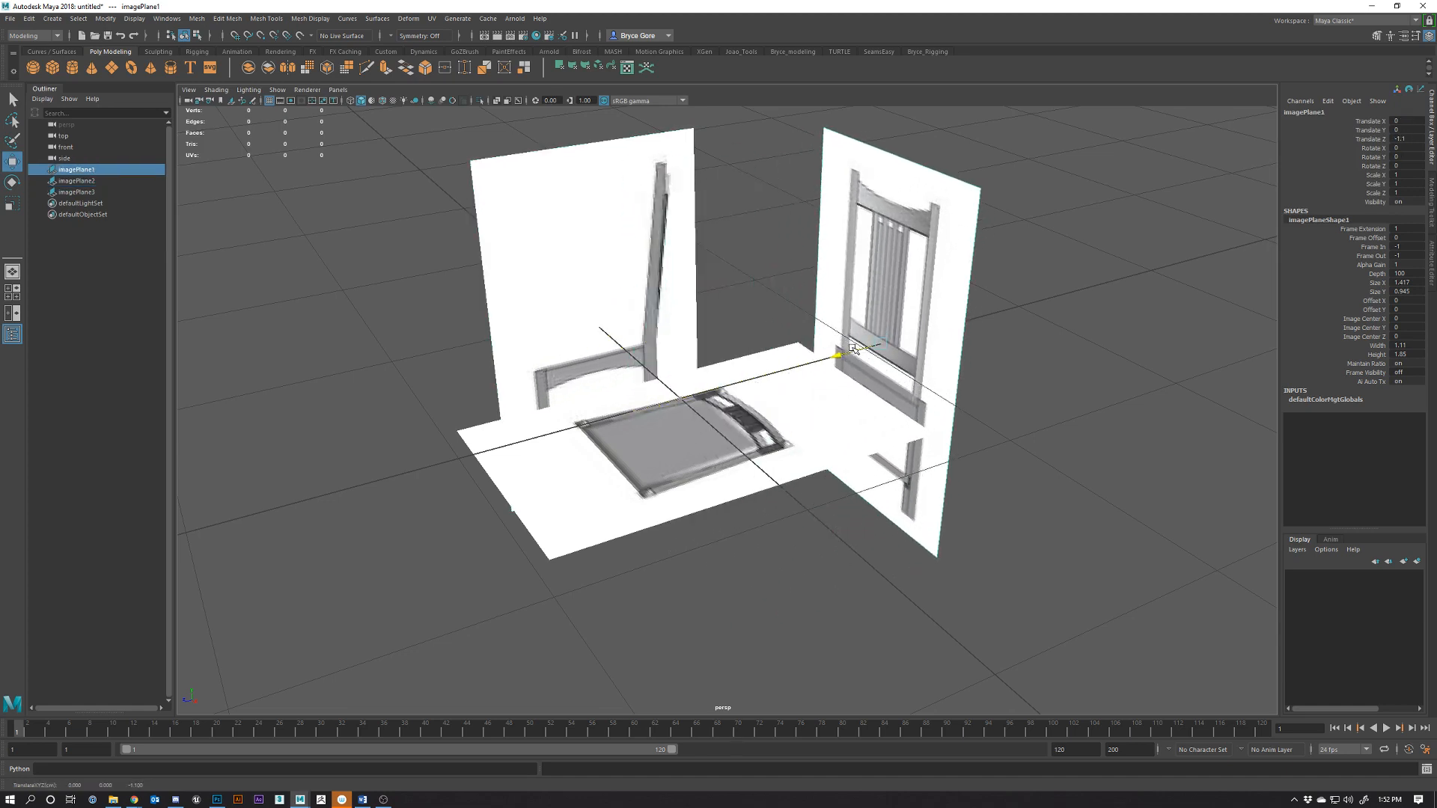
{"action": "left_click", "coordinate": [656, 420]}
{"action": "left_click_drag", "start_coordinate": [694, 383], "coordinate": [690, 484]}
{"action": "key", "text": "ctrl+z"}
Raise the side and front image planes together to about 0.825 in Y, aligning the chair's feet with the grid axis in the front view
{"action": "left_click", "coordinate": [600, 229]}
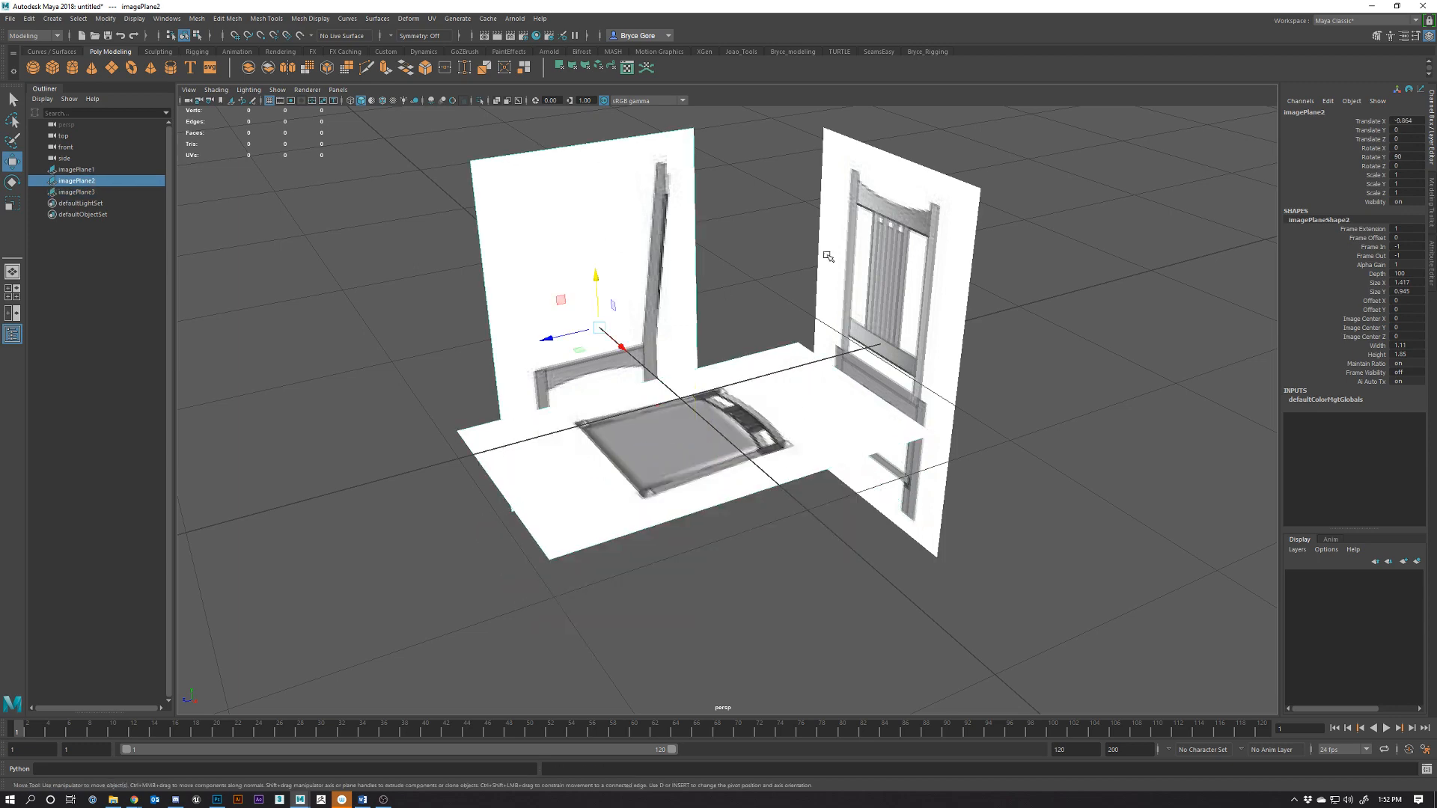
{"action": "left_click", "coordinate": [877, 254], "text": "shift"}
{"action": "left_click_drag", "start_coordinate": [763, 409], "coordinate": [722, 401], "text": "alt"}
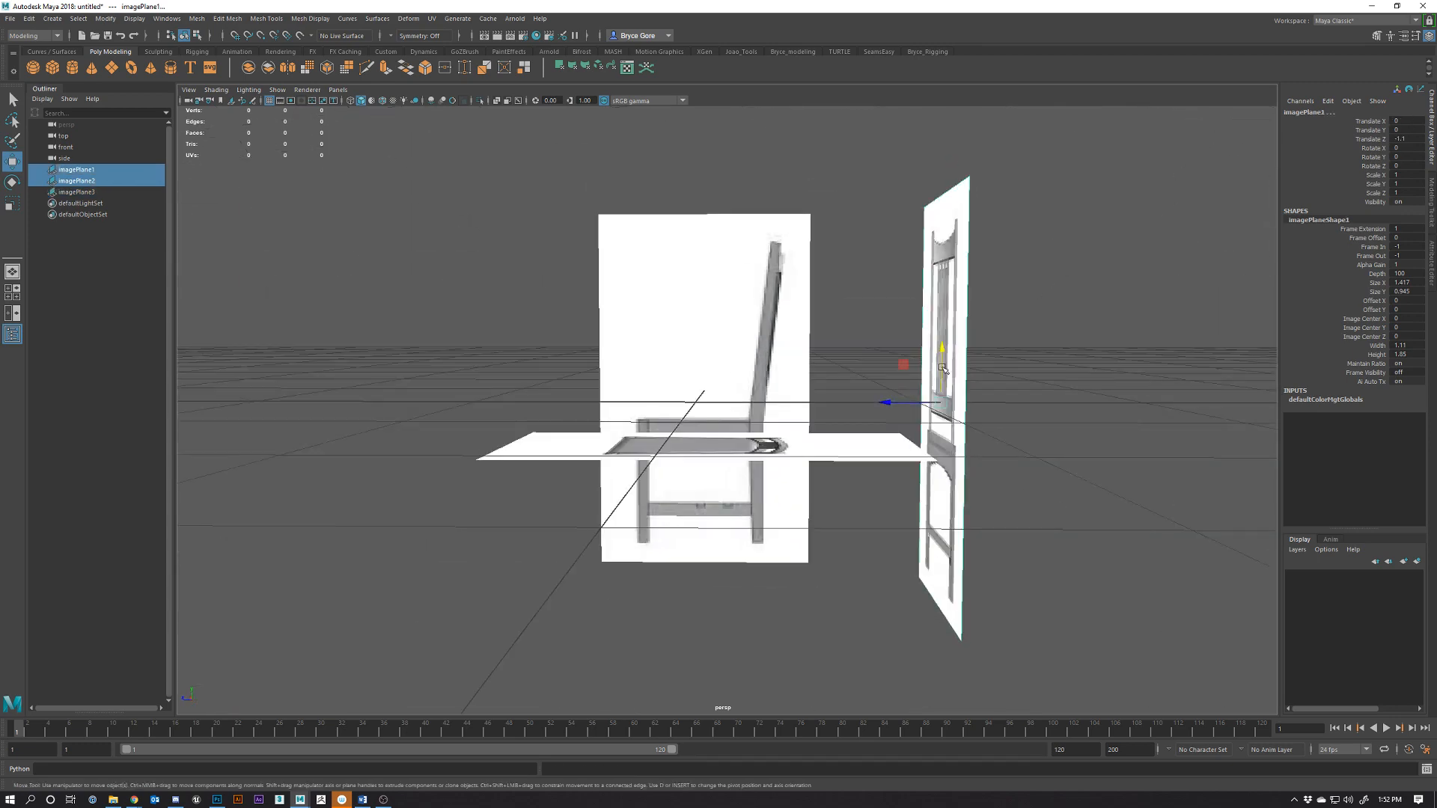
{"action": "left_click_drag", "start_coordinate": [941, 362], "coordinate": [940, 253]}
{"action": "key", "text": "space"}
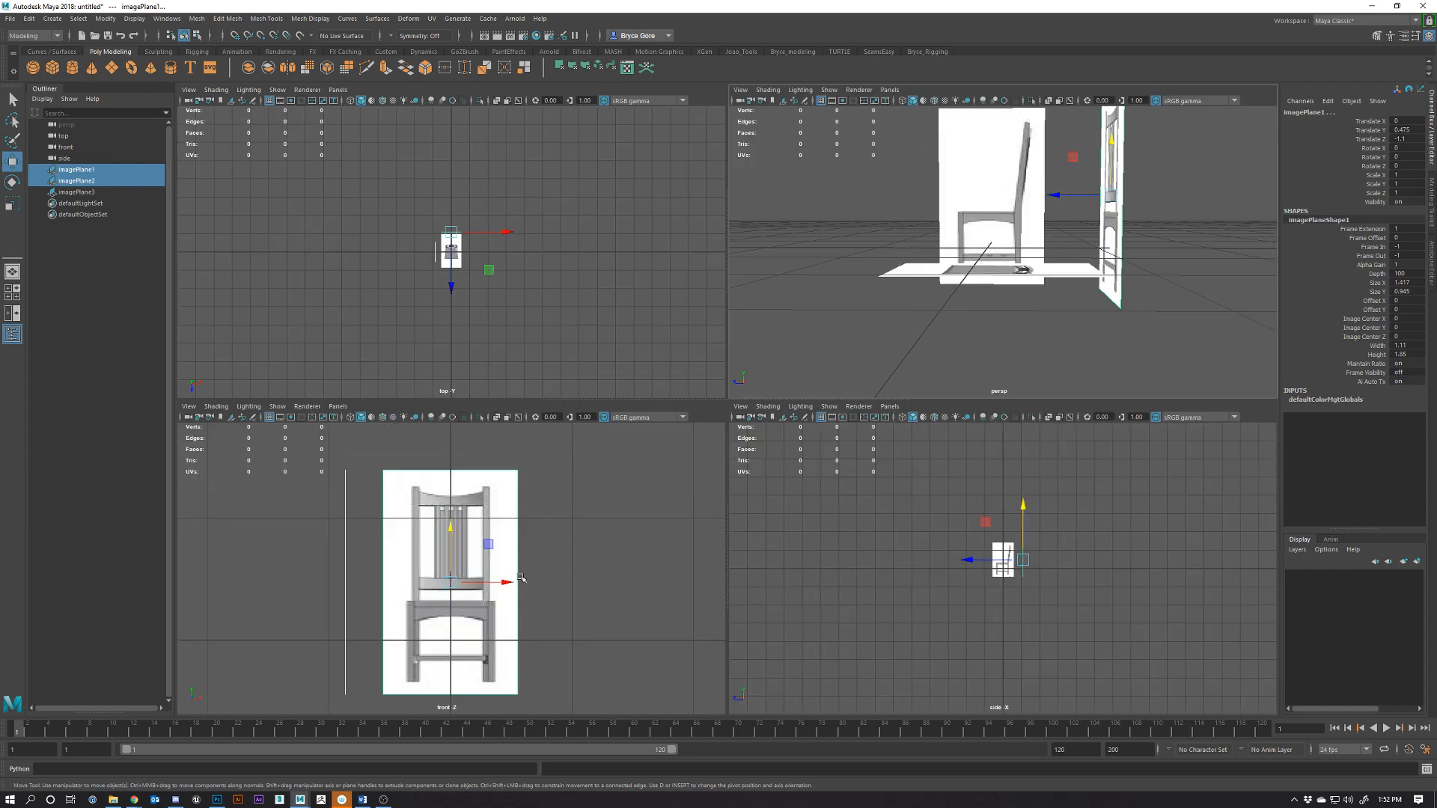
{"action": "key", "text": "space"}
{"action": "left_click_drag", "start_coordinate": [718, 413], "coordinate": [734, 327]}
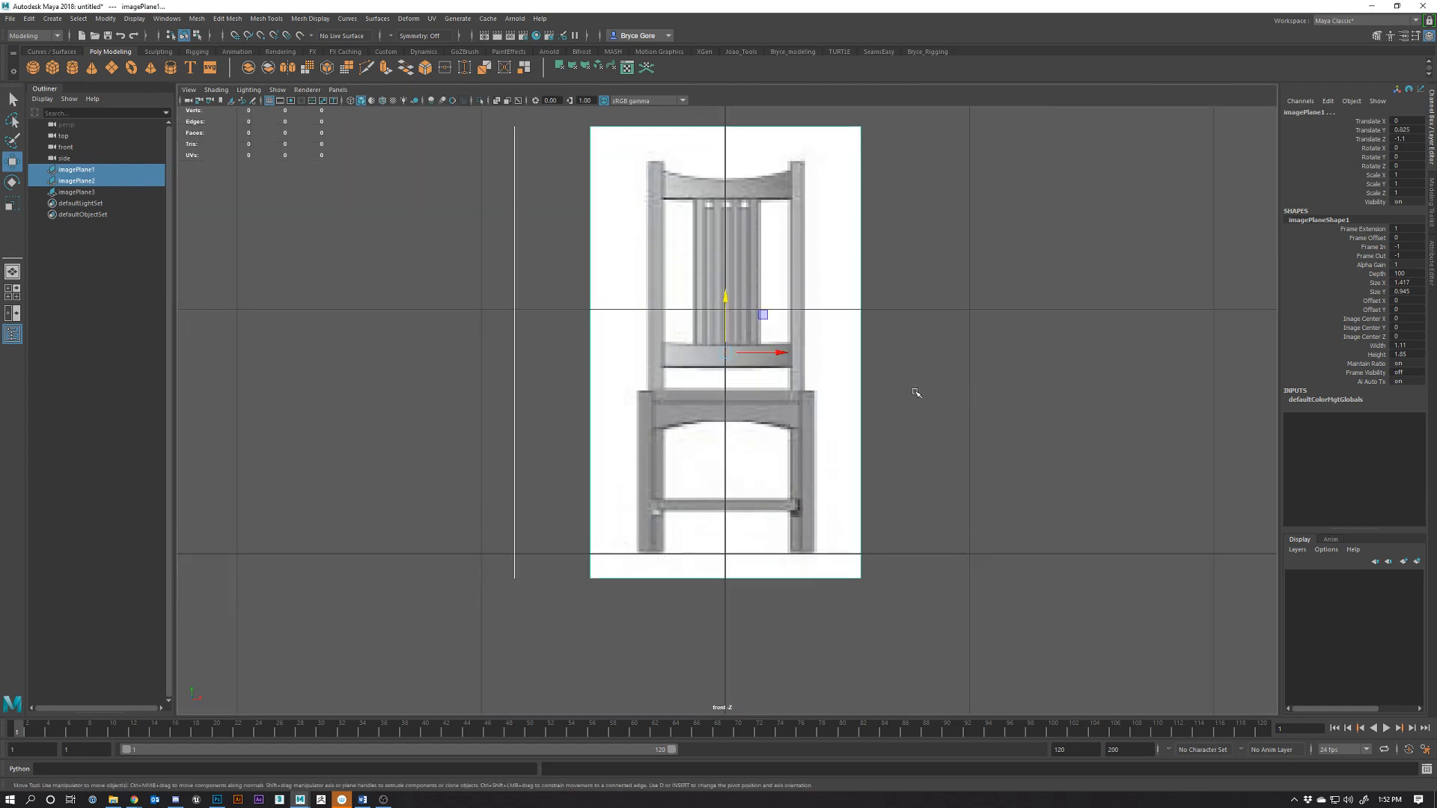
Clear the selection and inspect the arrangement of the three reference planes from several angles in the maximized perspective view
{"action": "key", "text": "space"}
{"action": "key", "text": "space"}
{"action": "left_click_drag", "start_coordinate": [881, 375], "coordinate": [921, 500], "text": "alt"}
{"action": "left_click", "coordinate": [926, 499]}
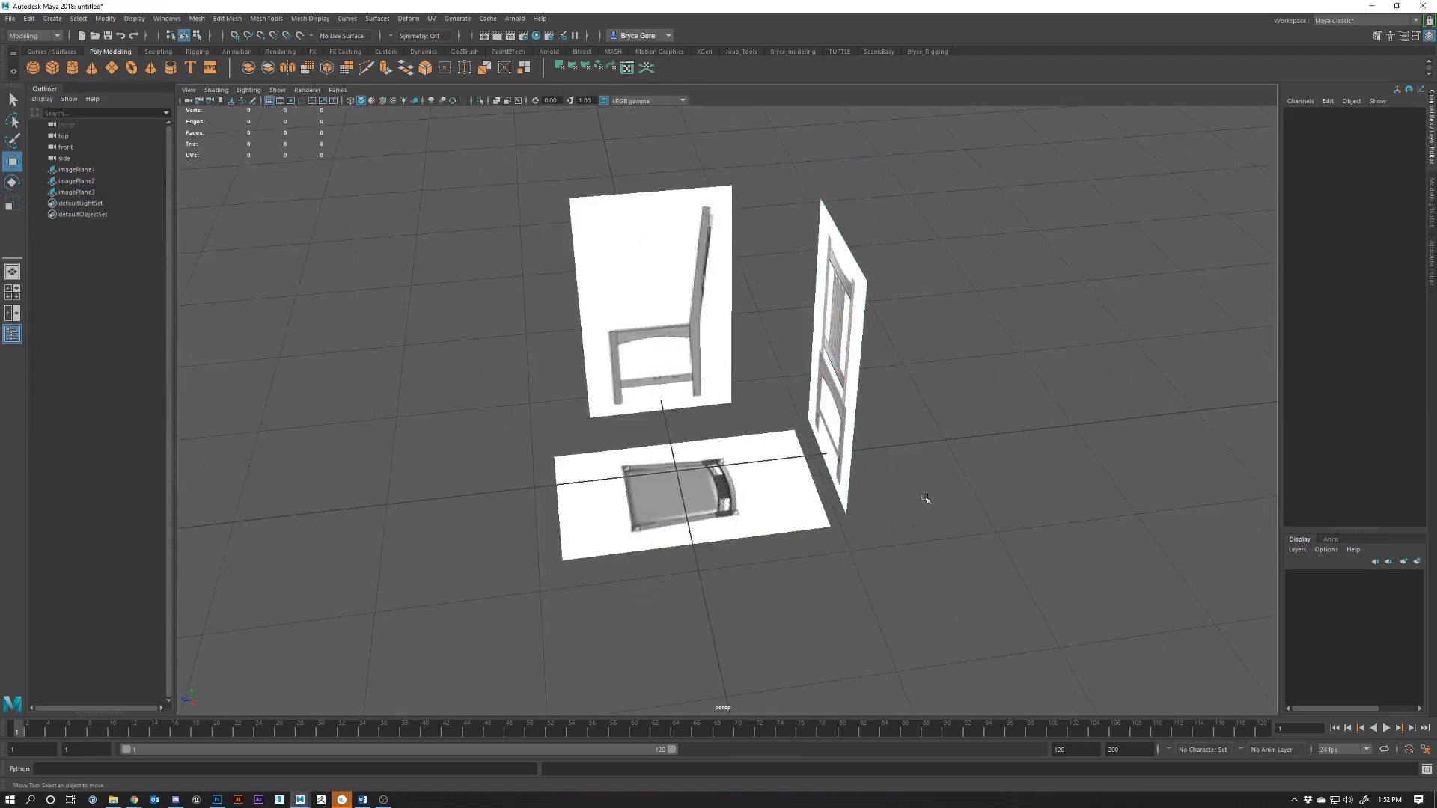
{"action": "left_click_drag", "start_coordinate": [780, 510], "coordinate": [799, 513], "text": "alt"}
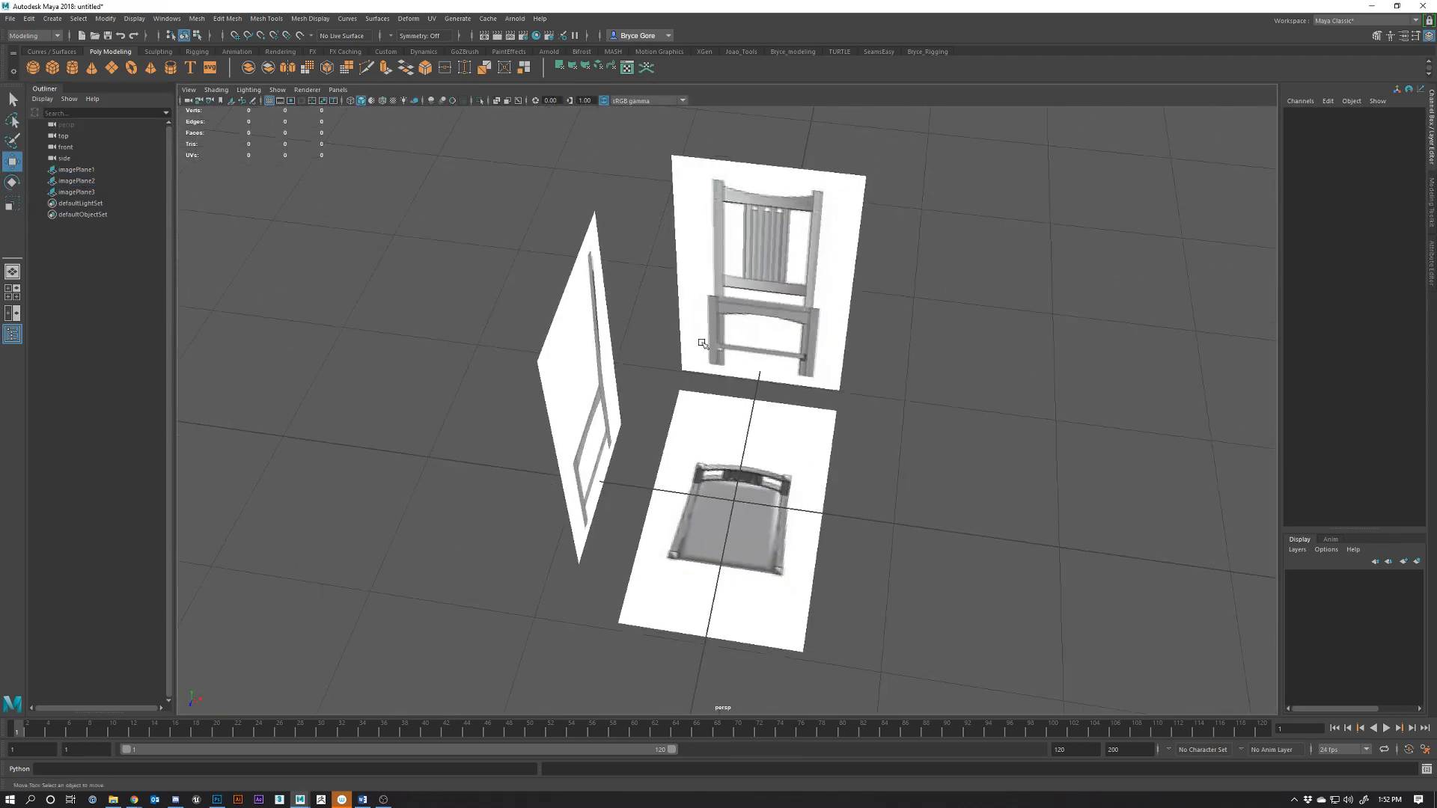
{"action": "left_click_drag", "start_coordinate": [702, 513], "coordinate": [763, 546], "text": "alt"}
{"action": "left_click_drag", "start_coordinate": [612, 445], "coordinate": [718, 452], "text": "alt"}
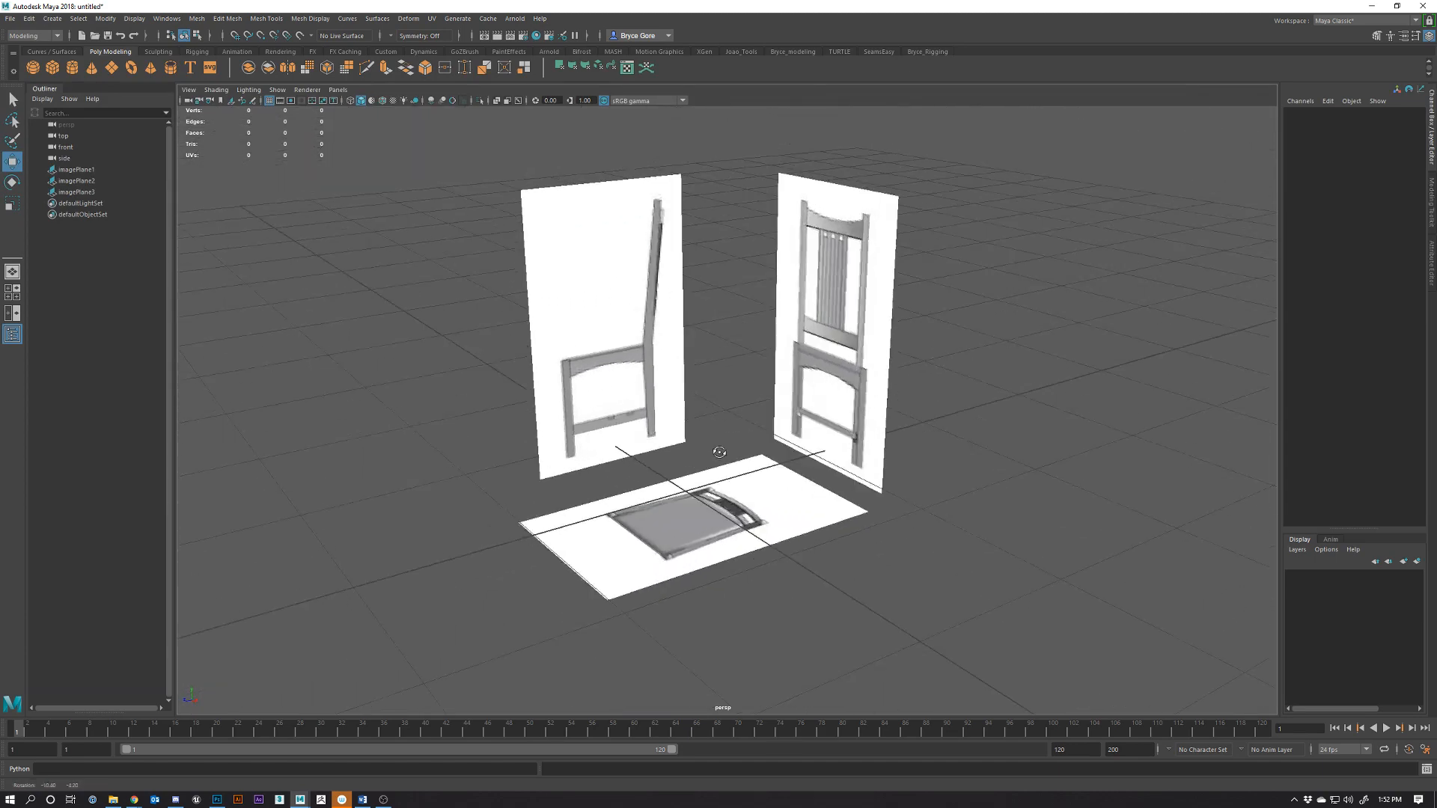
Create a polygon cube and scale it into a flat slab, about 0.545 in X and Z and 0.083 in Y
{"action": "left_click", "coordinate": [53, 68]}
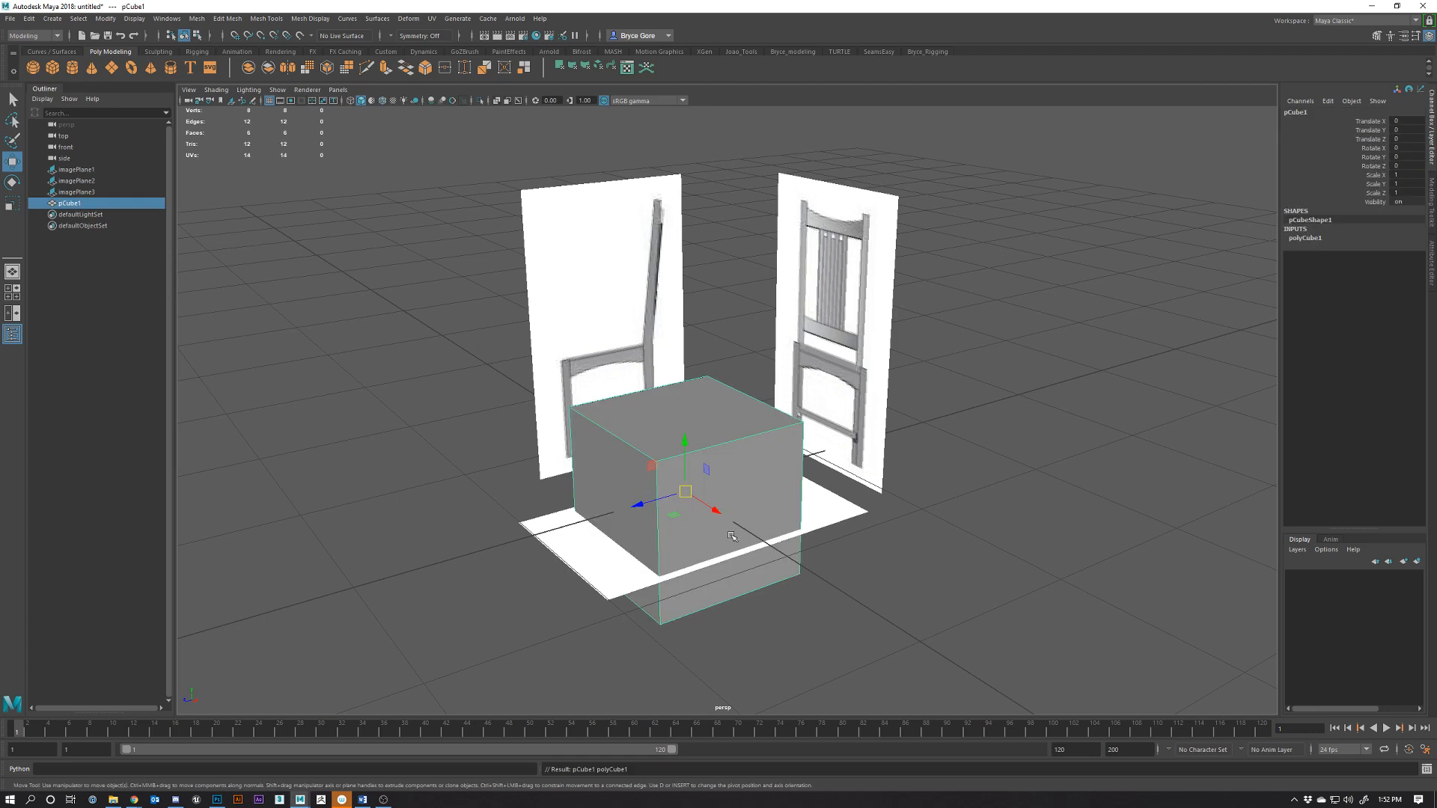
{"action": "key", "text": "r"}
{"action": "left_click_drag", "start_coordinate": [684, 441], "coordinate": [636, 471]}
{"action": "scroll", "coordinate": [641, 596], "scroll_direction": "up", "scroll_amount": 3}
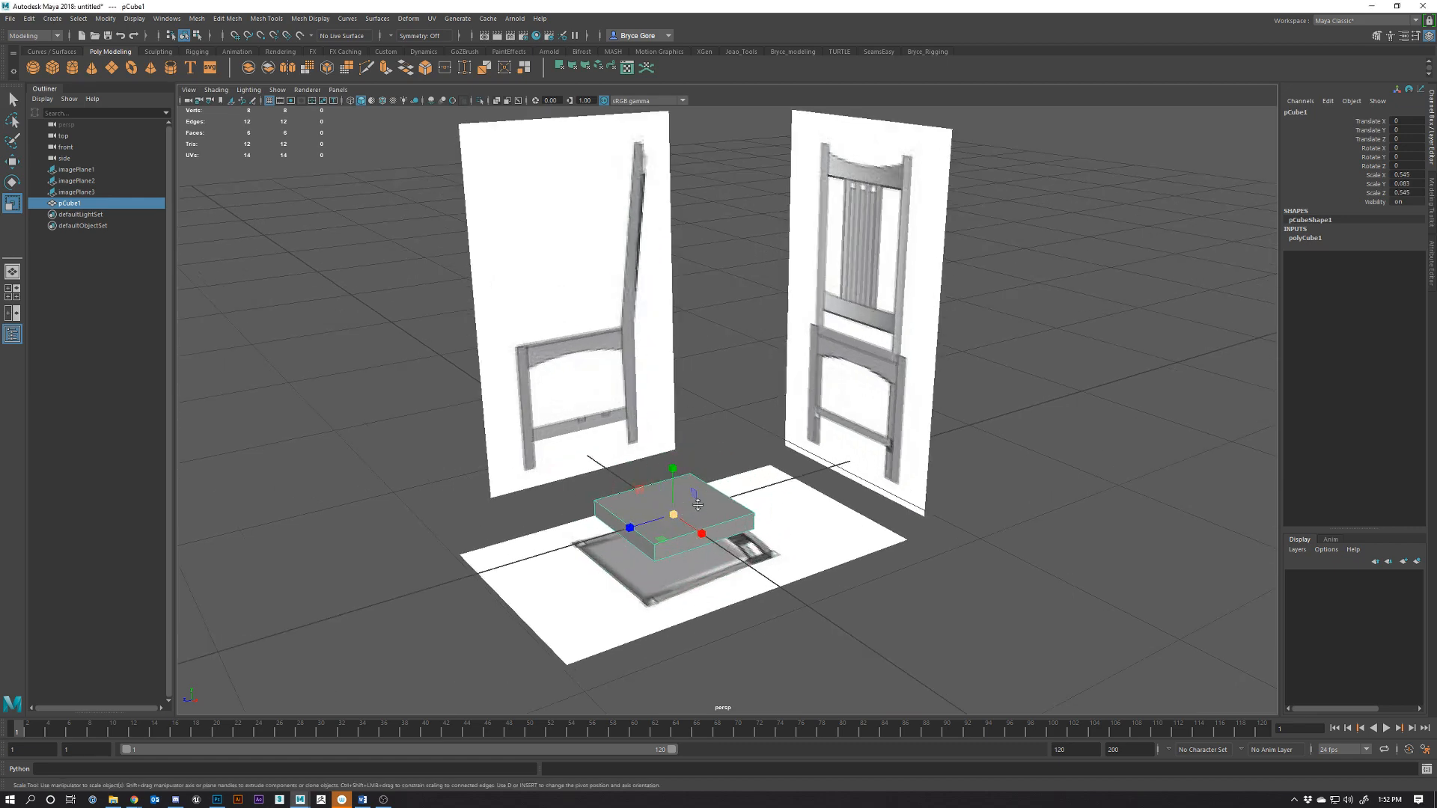
Using the four-view layout, move the slab to the seat's front corner, about 0.09 in X, 0.63 in Y and 0.08 in Z
{"action": "key", "text": "space"}
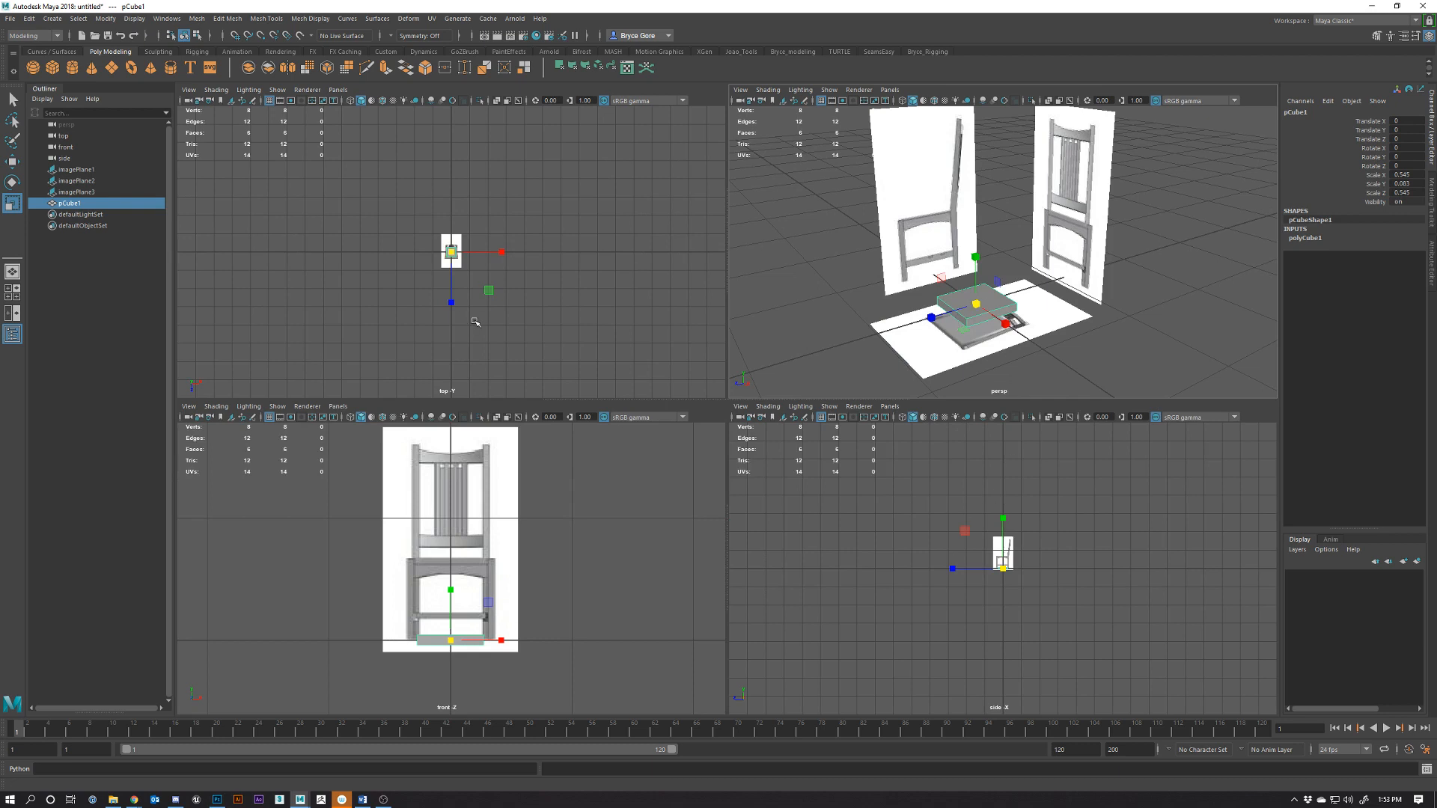
{"action": "scroll", "coordinate": [550, 272], "scroll_direction": "up", "scroll_amount": 6}
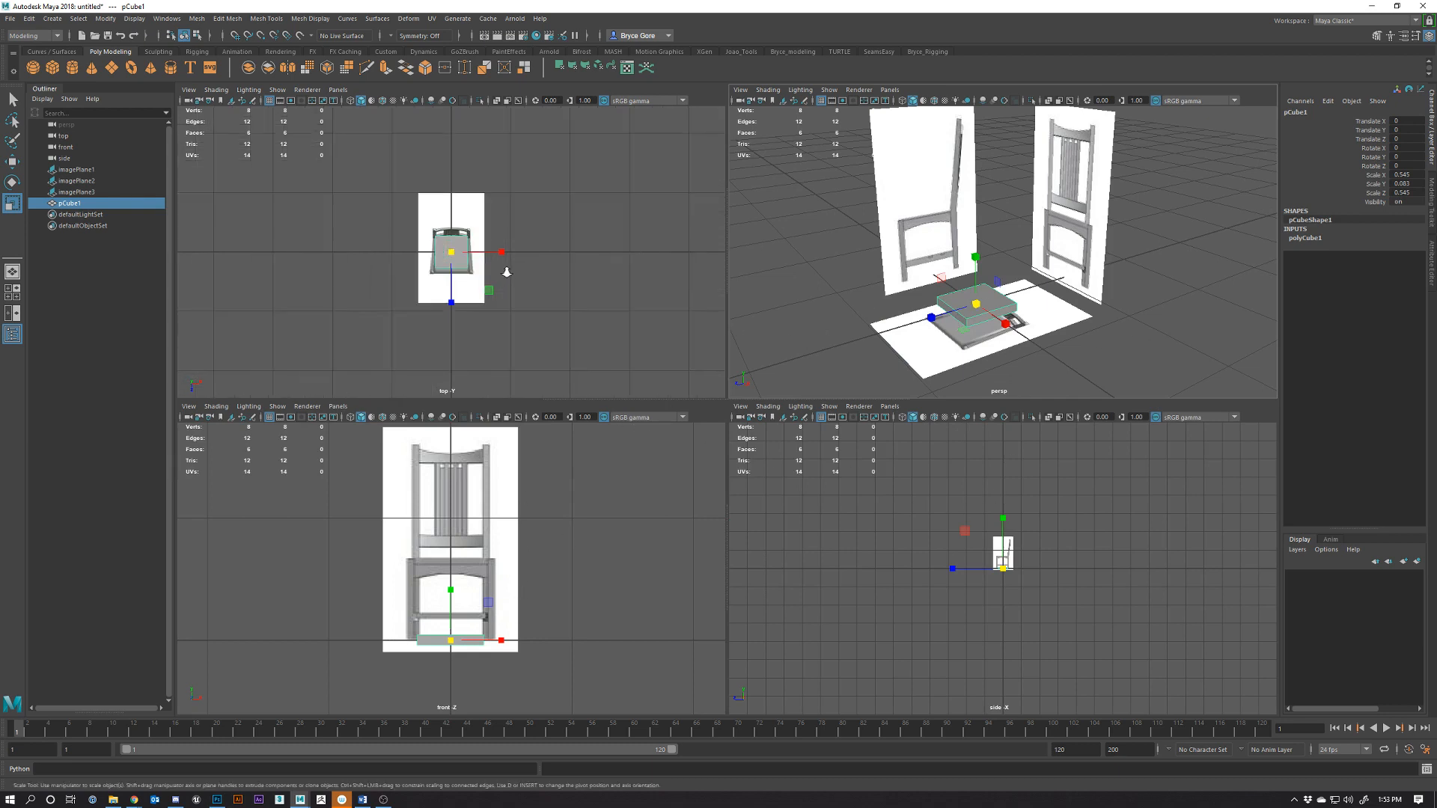
{"action": "scroll", "coordinate": [1061, 542], "scroll_direction": "up", "scroll_amount": 5}
{"action": "scroll", "coordinate": [1061, 541], "scroll_direction": "up", "scroll_amount": 4}
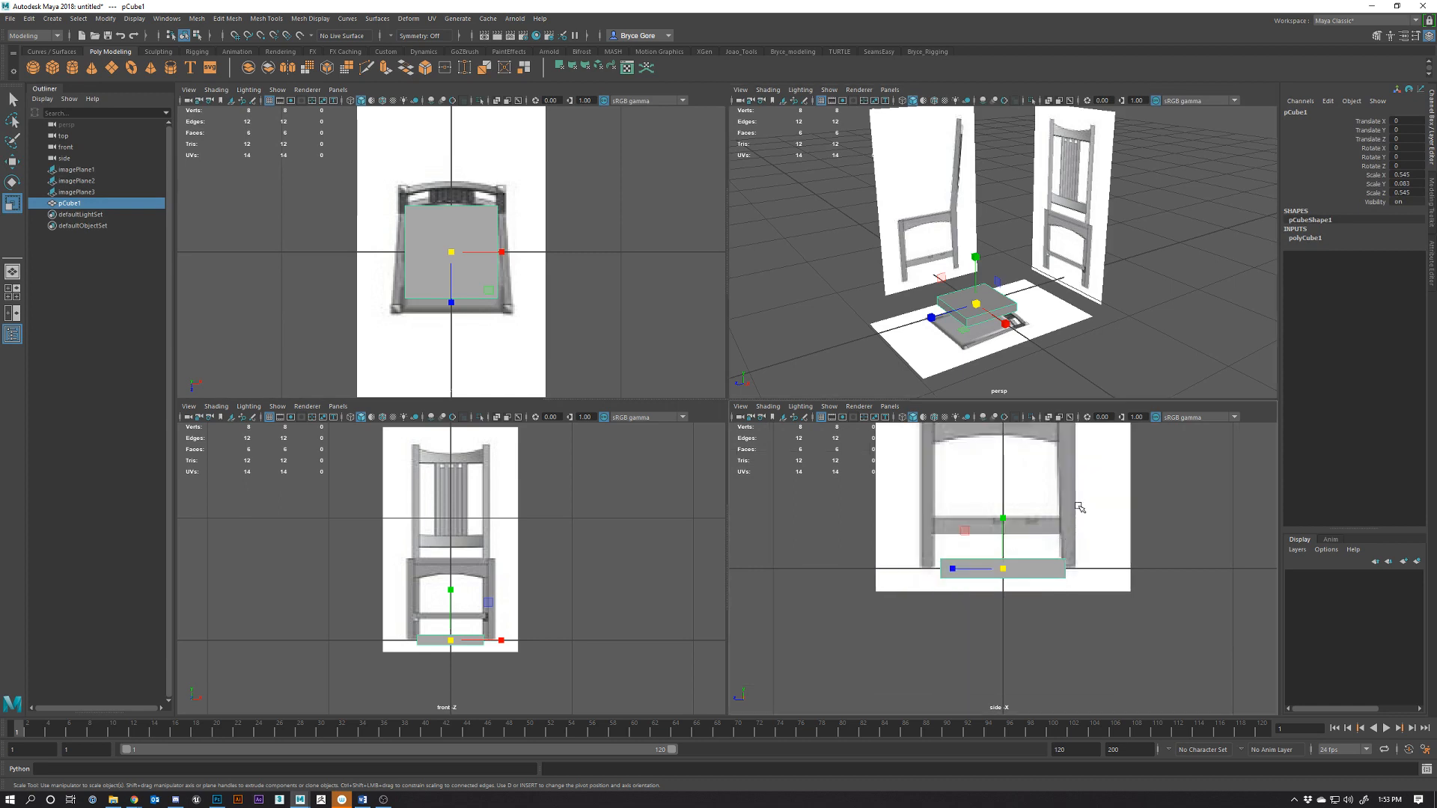
{"action": "scroll", "coordinate": [522, 604], "scroll_direction": "up", "scroll_amount": 4}
{"action": "scroll", "coordinate": [509, 614], "scroll_direction": "down", "scroll_amount": 6}
{"action": "key", "text": "w"}
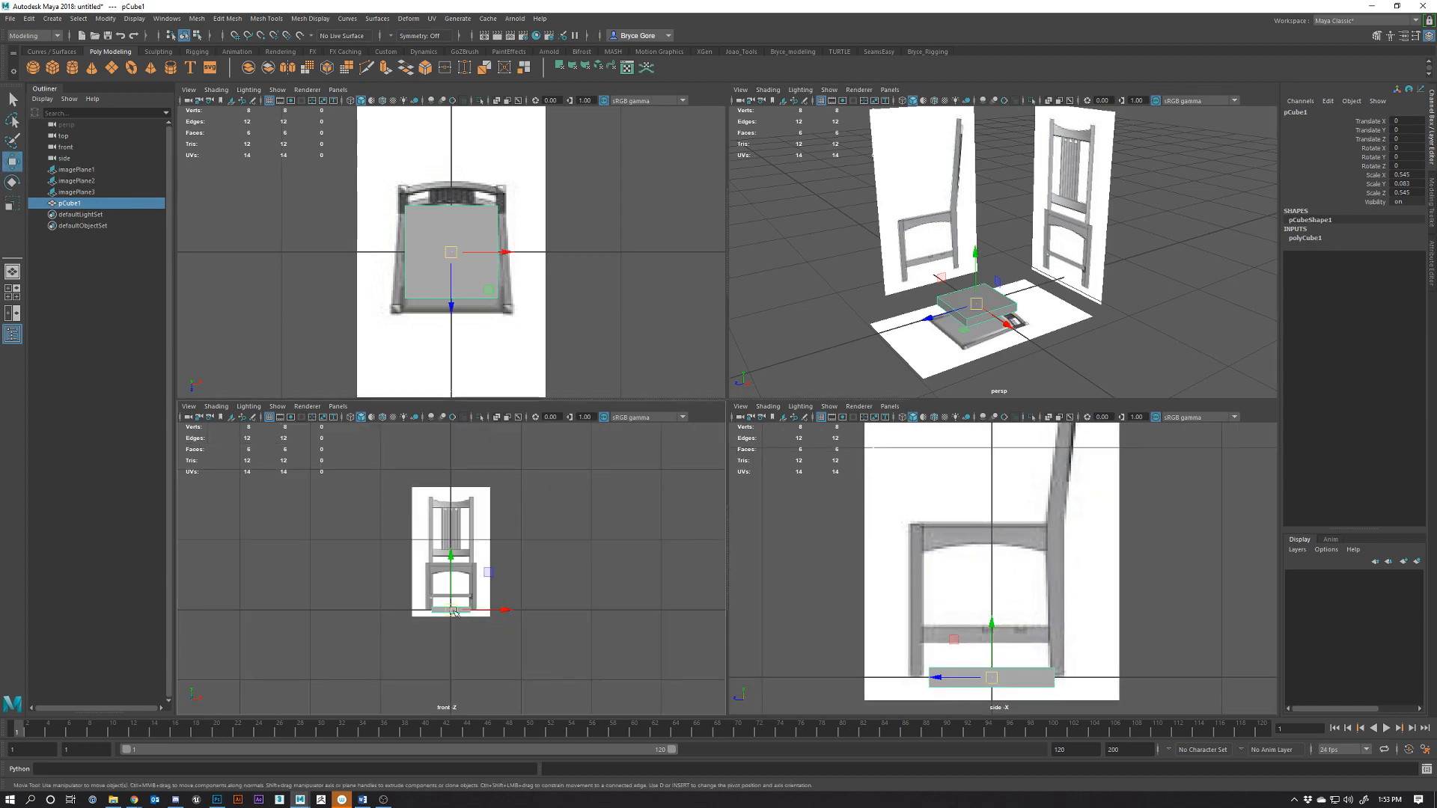
{"action": "left_click_drag", "start_coordinate": [450, 605], "coordinate": [479, 535]}
{"action": "scroll", "coordinate": [452, 554], "scroll_direction": "up", "scroll_amount": 5}
{"action": "left_click_drag", "start_coordinate": [953, 534], "coordinate": [936, 534]}
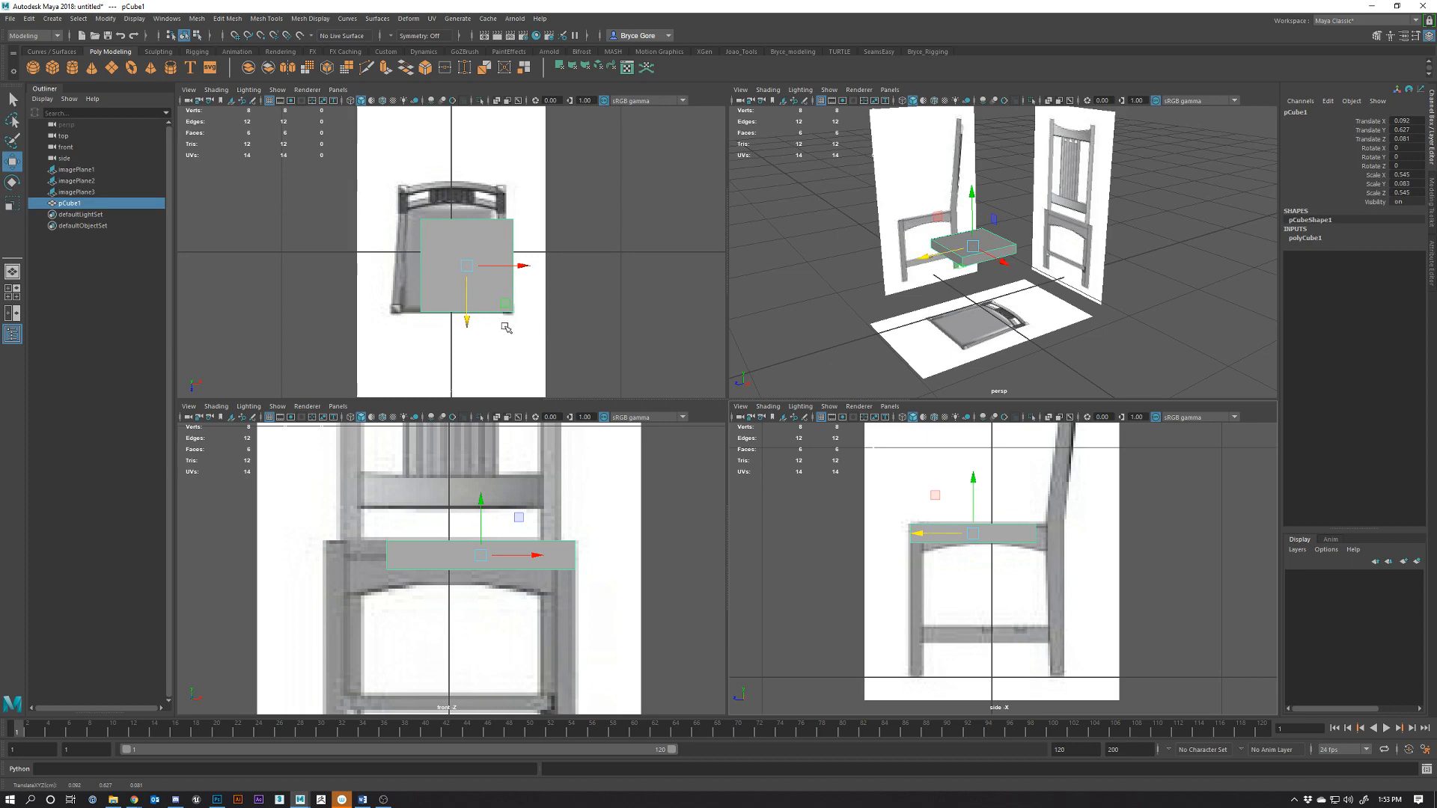
{"action": "scroll", "coordinate": [472, 293], "scroll_direction": "up", "scroll_amount": 3}
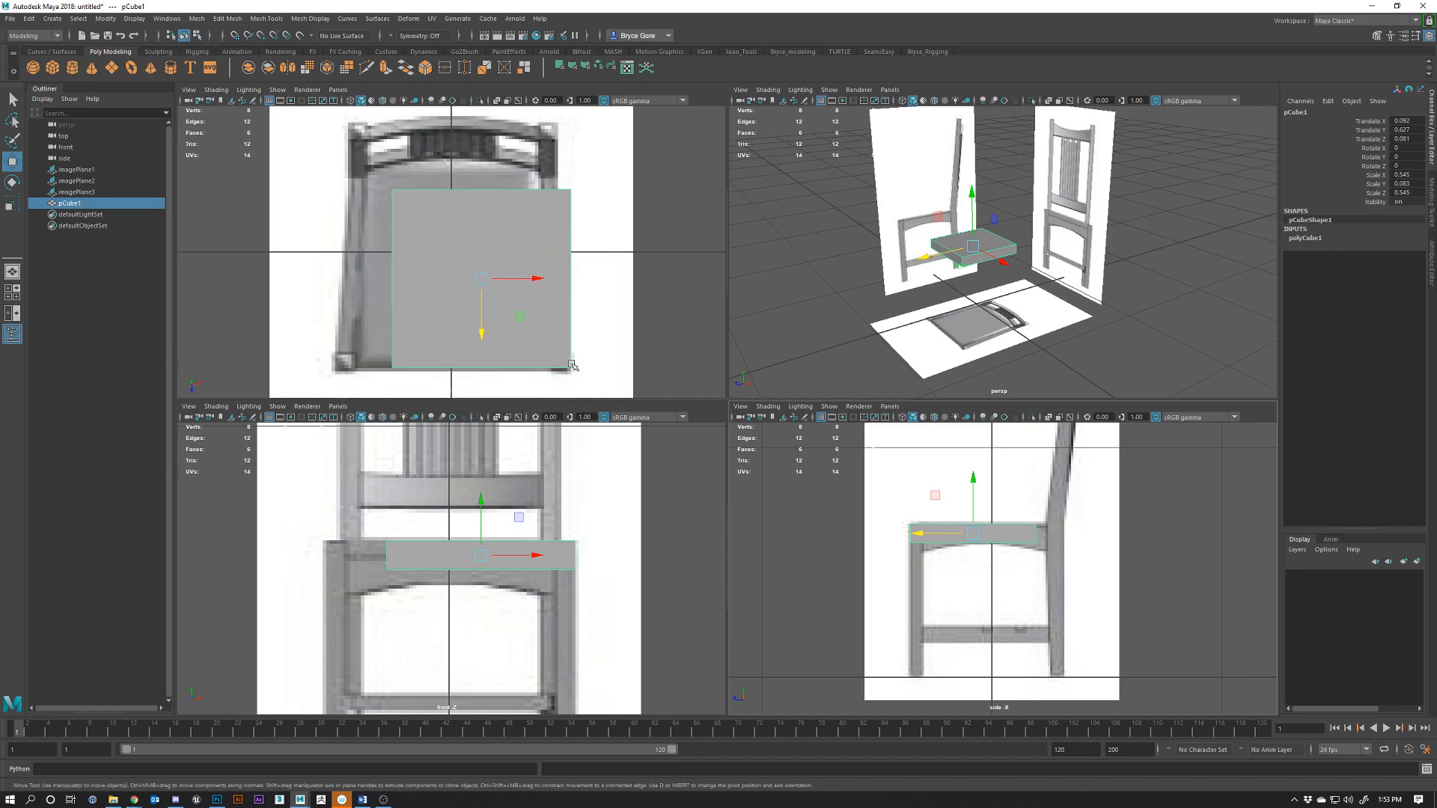
Select the front, side and top chair image planes together
{"action": "middle_click_drag", "start_coordinate": [571, 365], "coordinate": [592, 312], "text": "alt"}
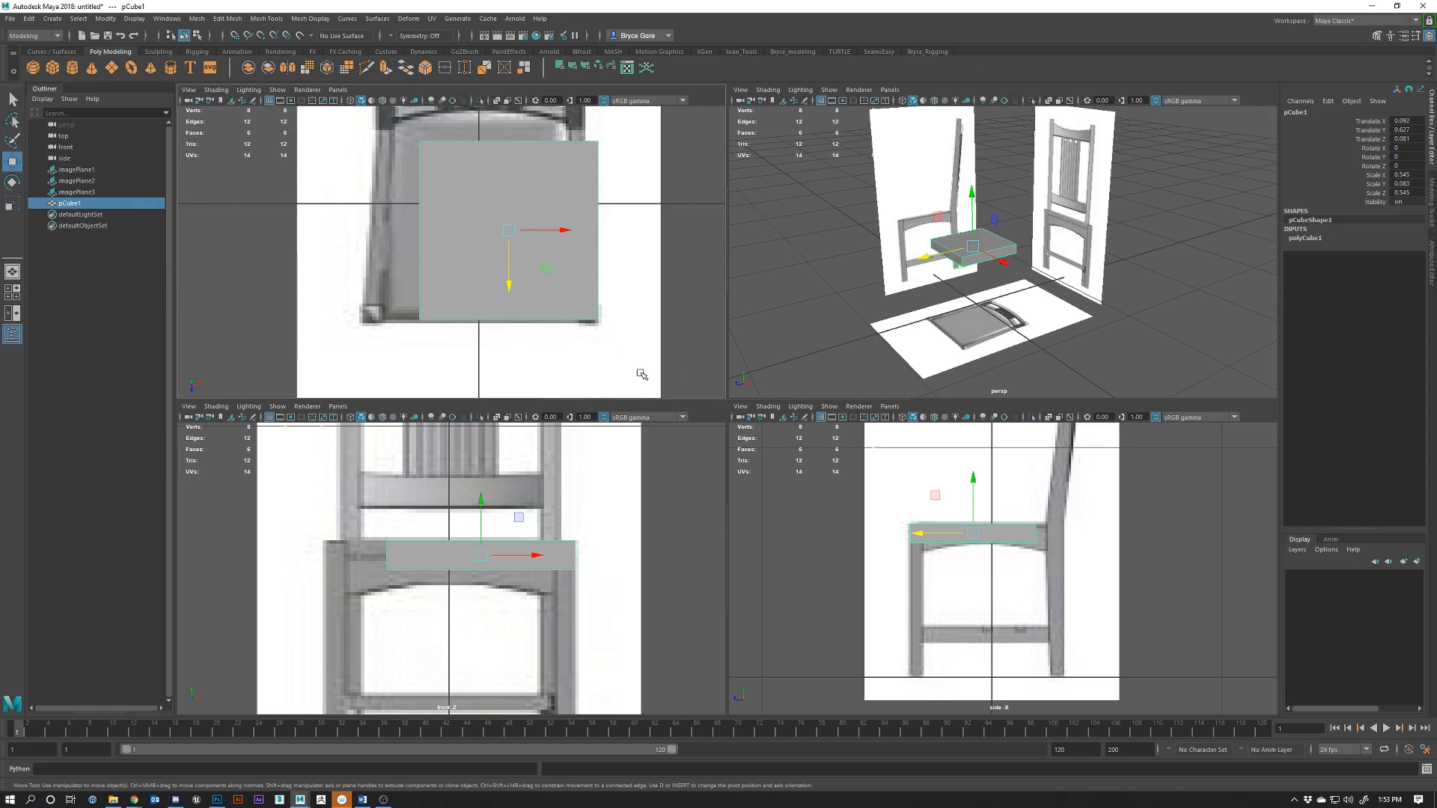
{"action": "left_click", "coordinate": [1054, 174]}
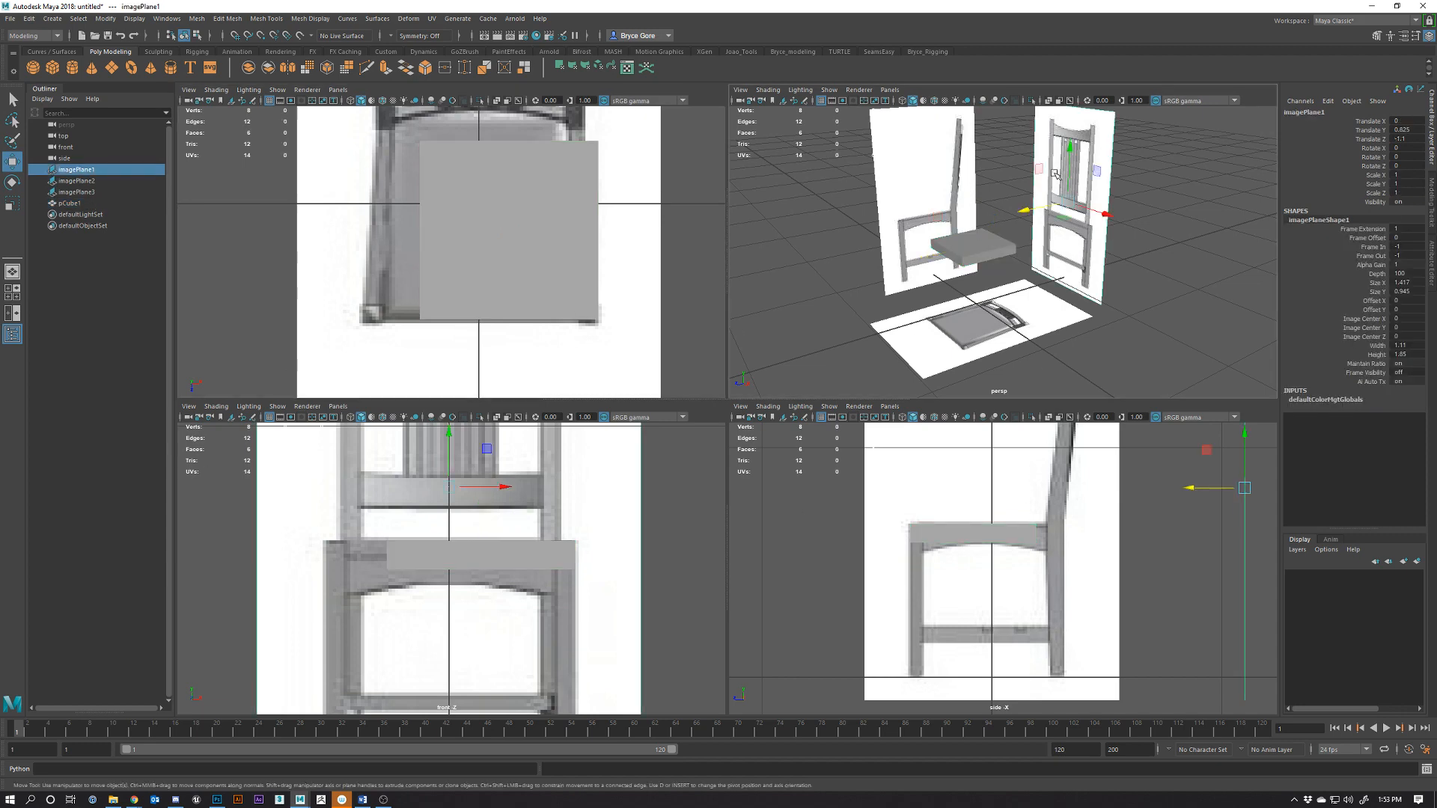
{"action": "left_click", "coordinate": [893, 177], "text": "shift"}
{"action": "left_click", "coordinate": [949, 327], "text": "shift"}
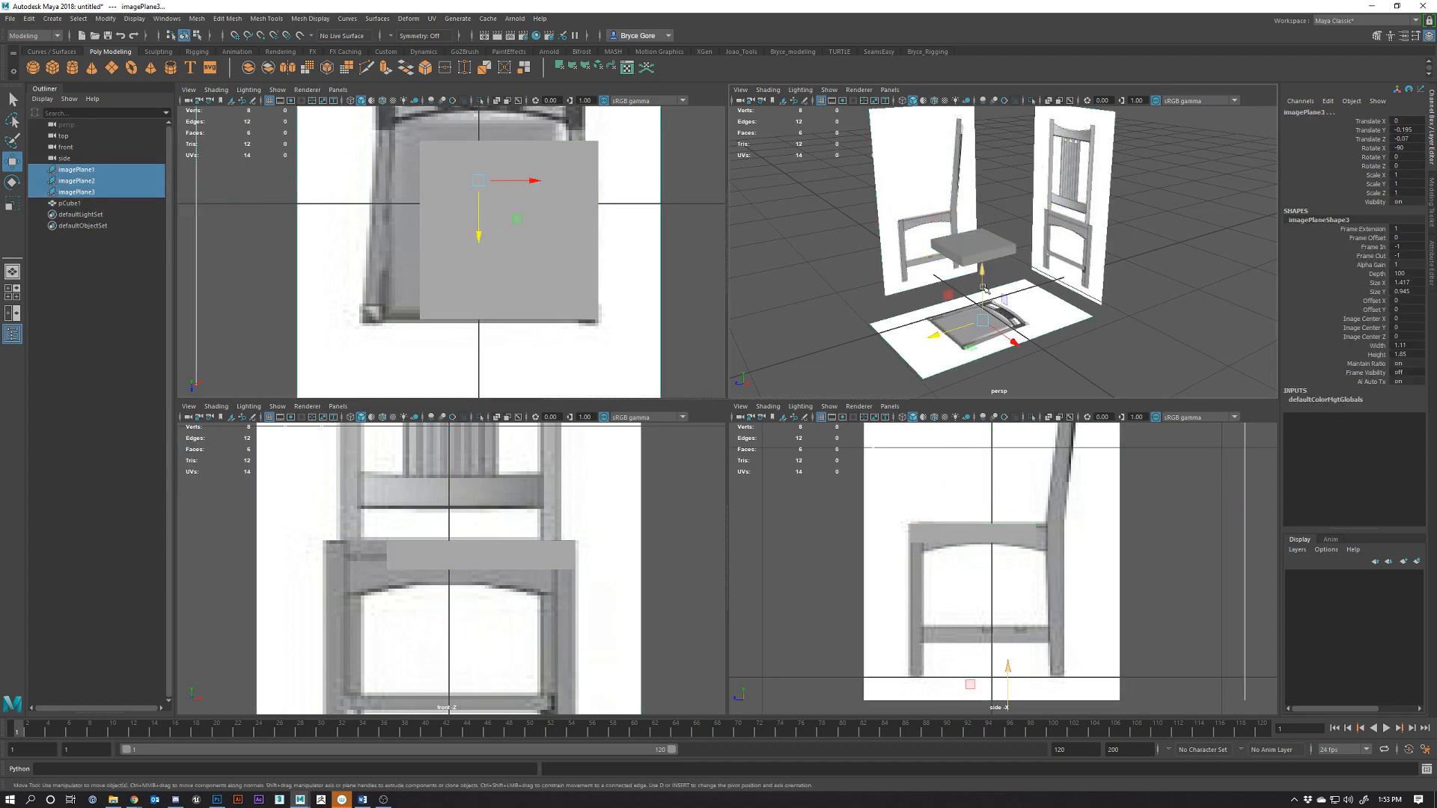
{"action": "left_click", "coordinate": [1130, 207]}
{"action": "left_click", "coordinate": [1085, 188]}
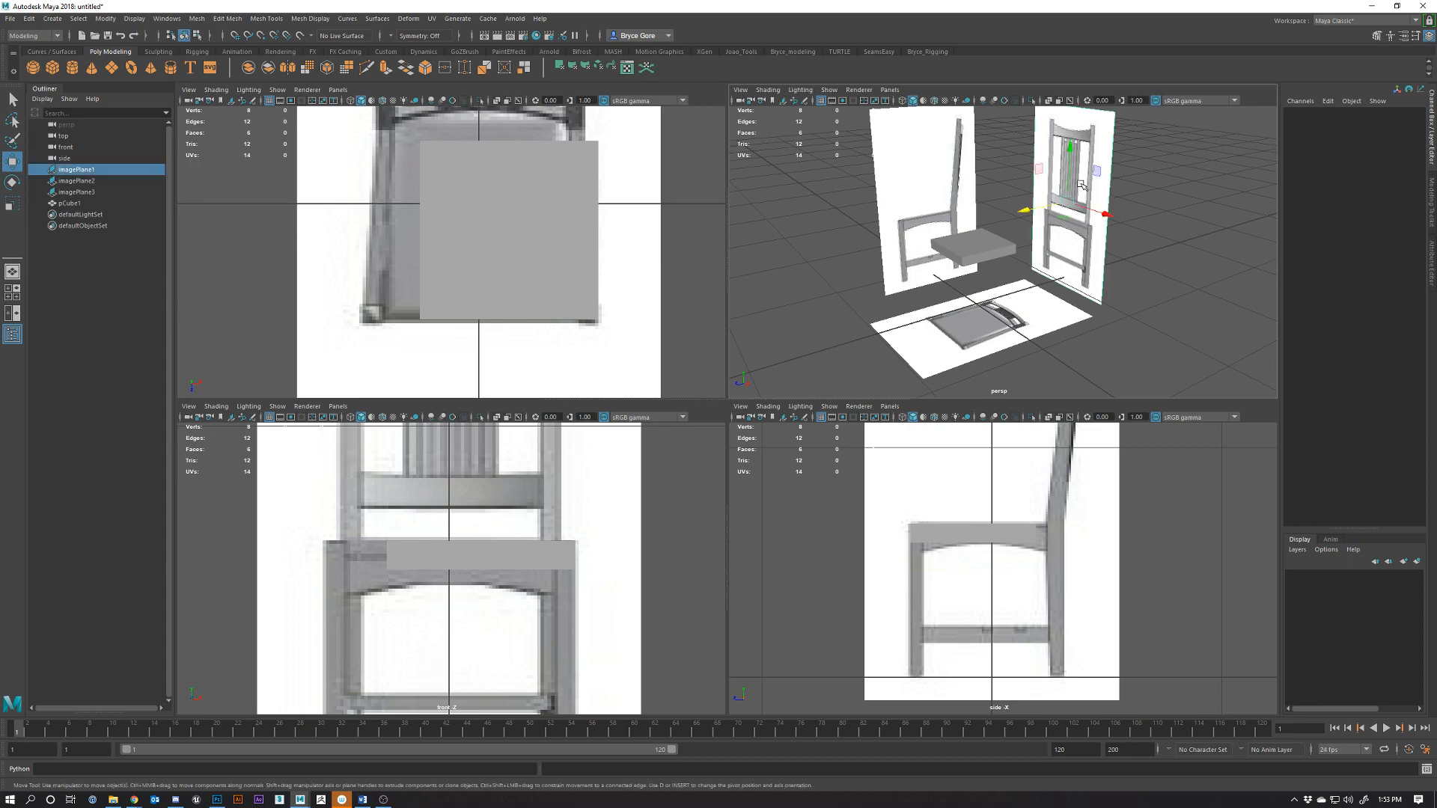
{"action": "left_click", "coordinate": [937, 161], "text": "shift"}
{"action": "left_click", "coordinate": [951, 329], "text": "shift"}
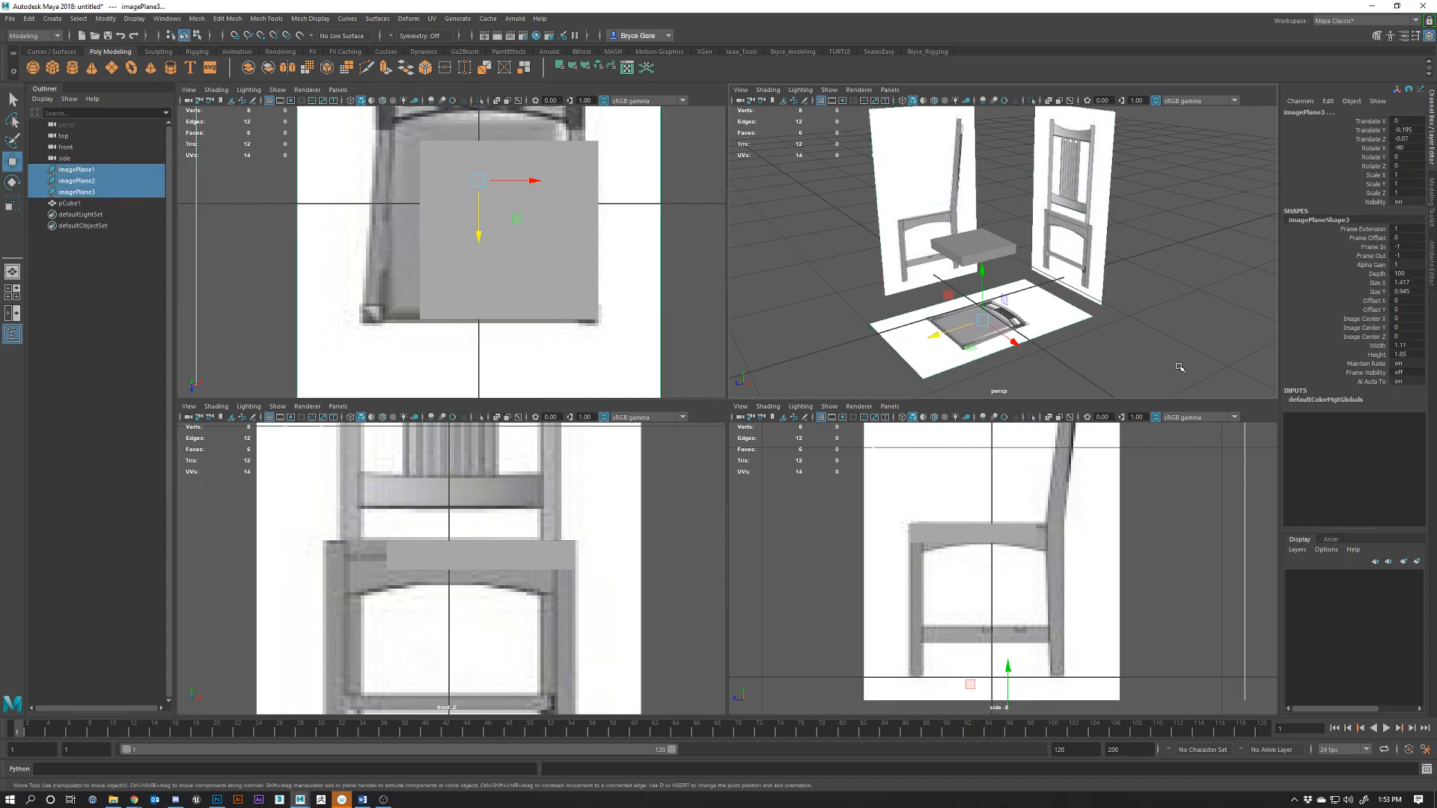
Try moving the three selected image planes together in the perspective view, and undo the move
{"action": "left_click_drag", "start_coordinate": [972, 323], "coordinate": [1098, 332]}
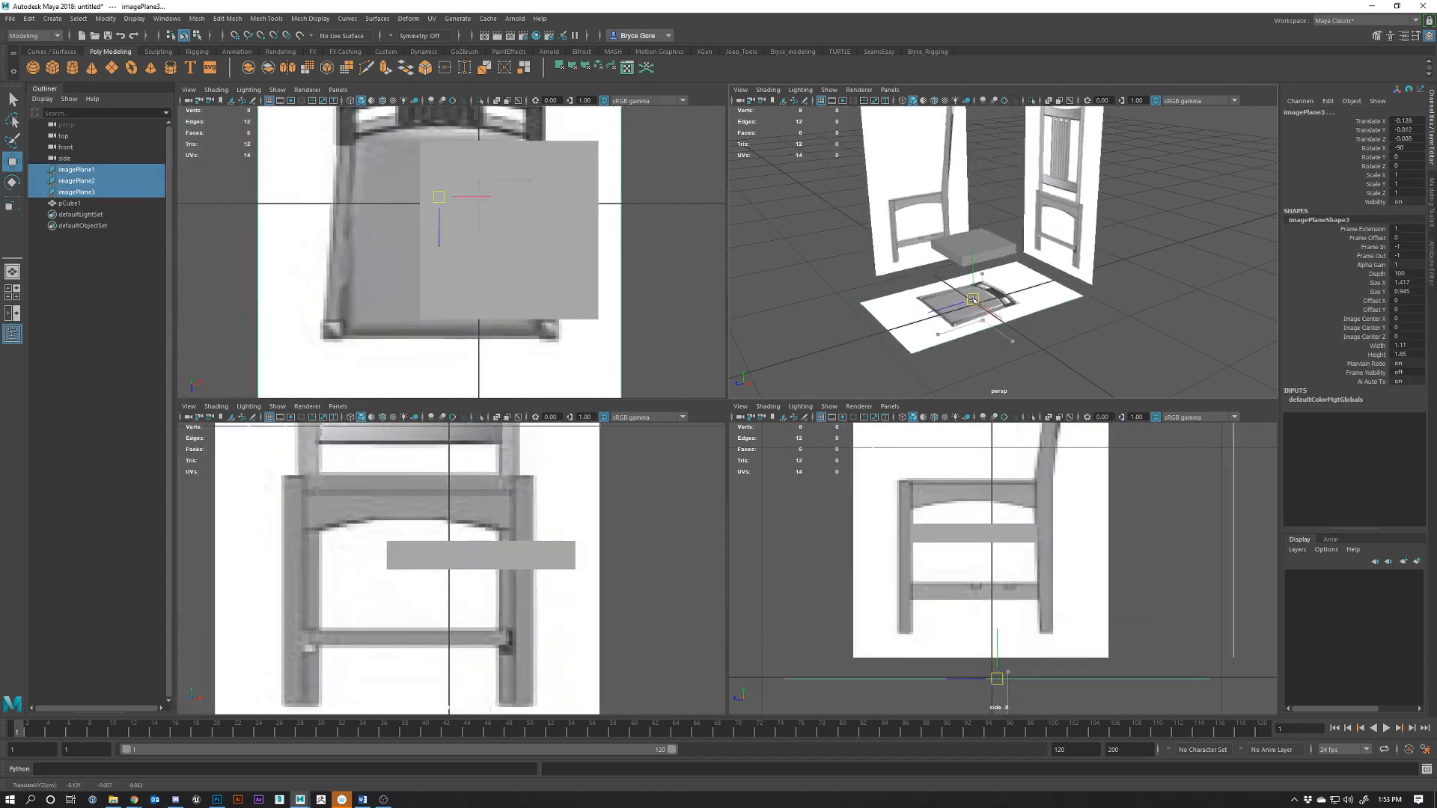
{"action": "key", "text": "ctrl+z"}
{"action": "middle_click_drag", "start_coordinate": [1071, 314], "coordinate": [1068, 330], "text": "alt"}
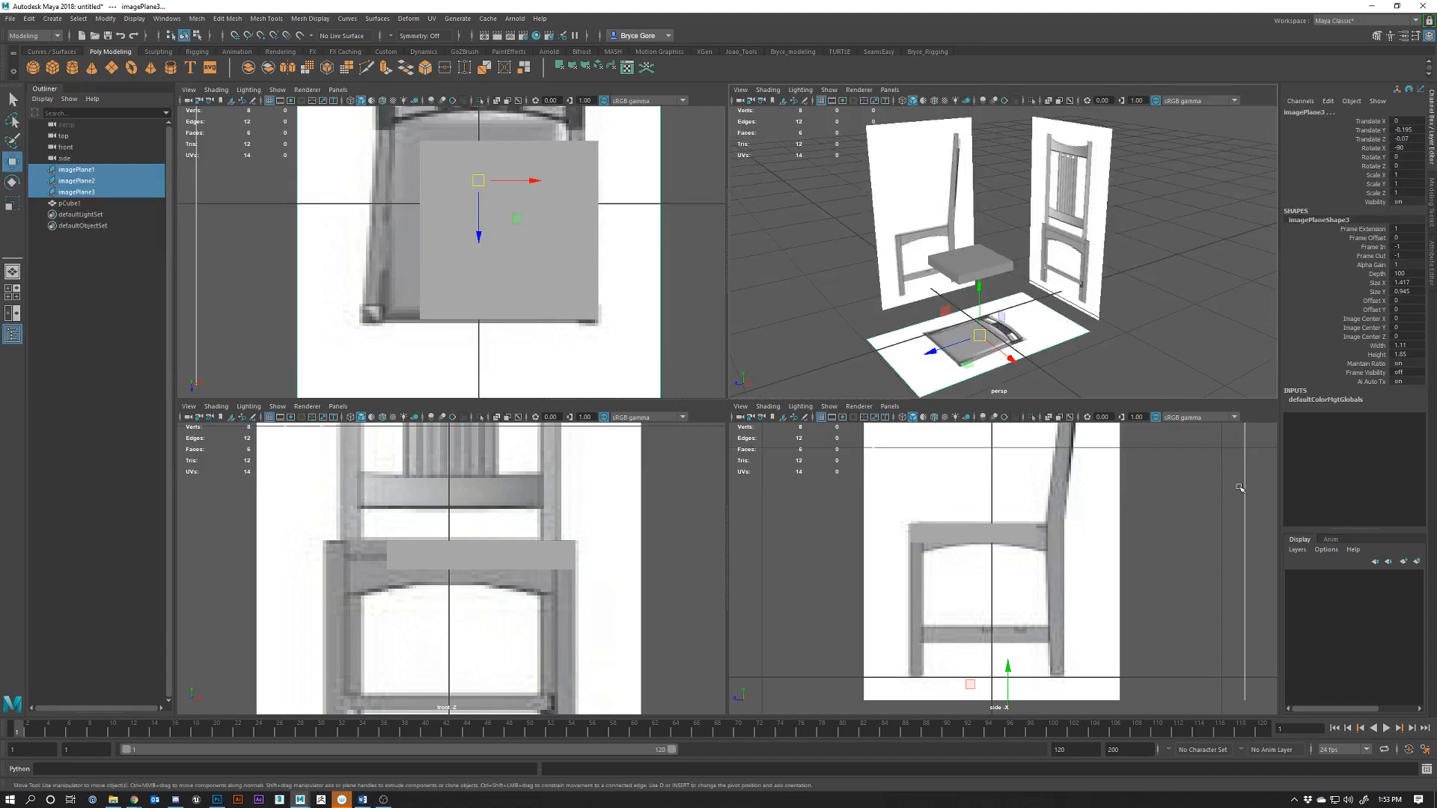
Create a display layer containing the three selected image planes and set it to Reference, making the planes unselectable
{"action": "left_click", "coordinate": [1432, 120]}
{"action": "left_click", "coordinate": [1432, 119]}
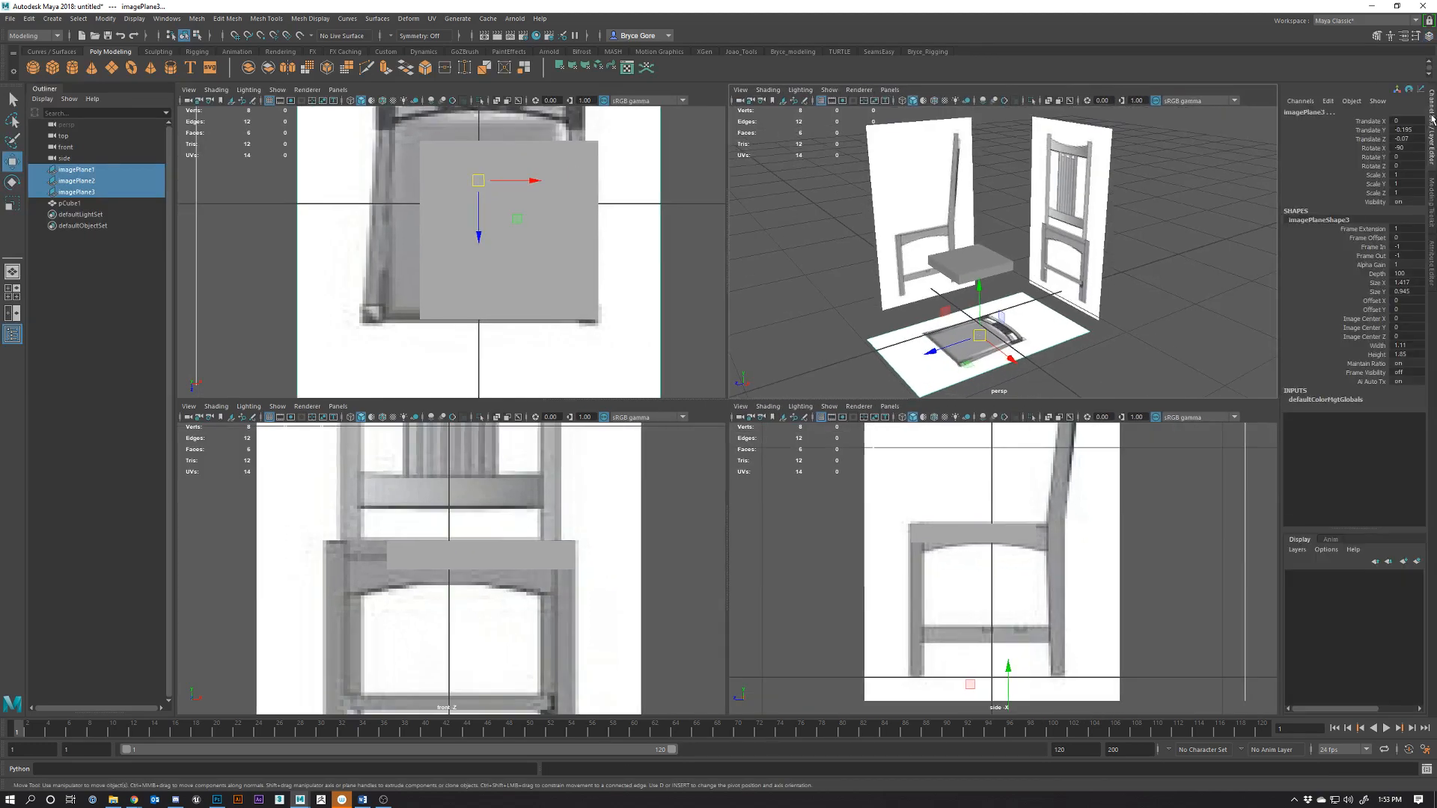
{"action": "left_click", "coordinate": [1416, 562]}
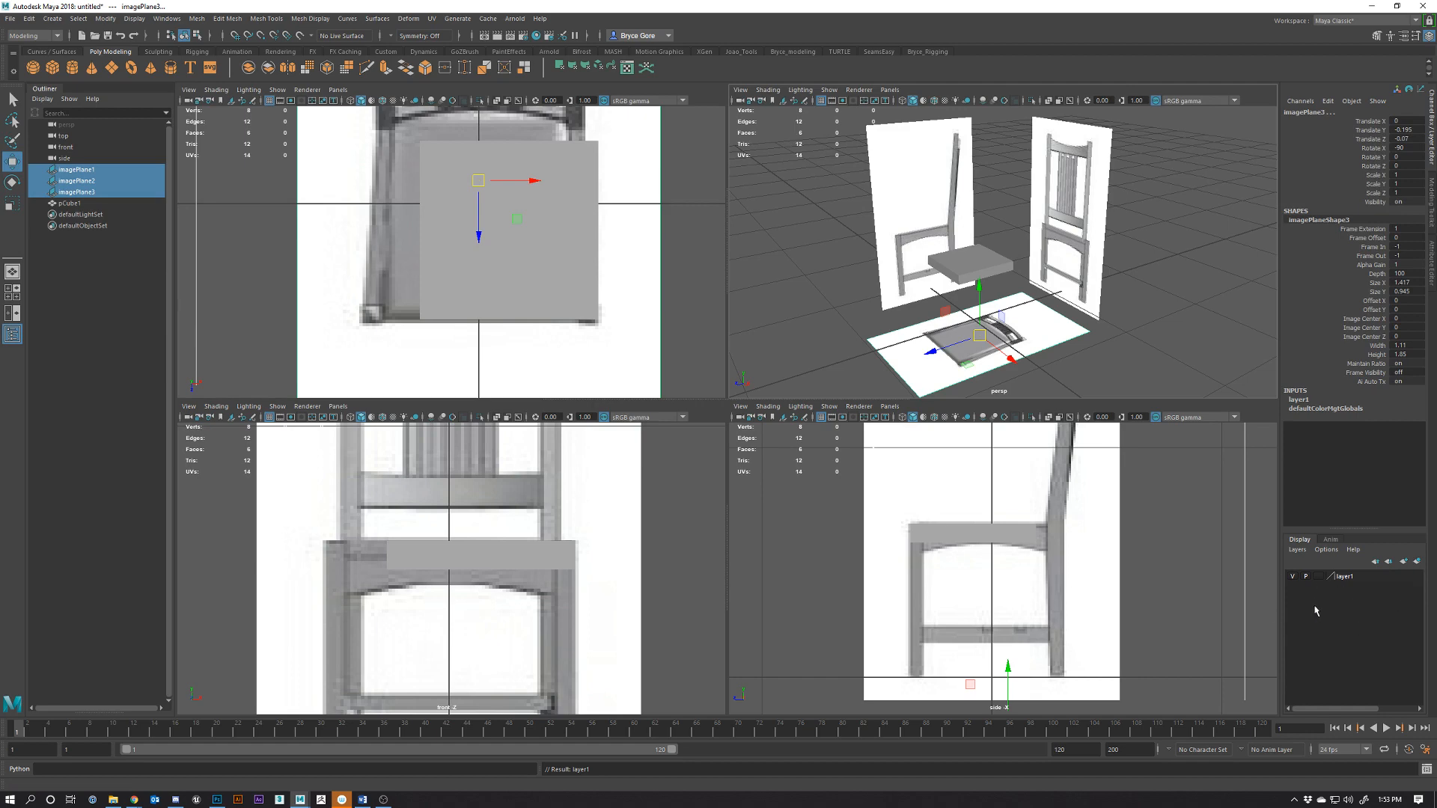
{"action": "left_click", "coordinate": [1294, 576]}
{"action": "left_click", "coordinate": [1294, 576]}
{"action": "left_click", "coordinate": [1320, 579]}
{"action": "left_click", "coordinate": [1320, 578]}
{"action": "left_click", "coordinate": [1080, 255]}
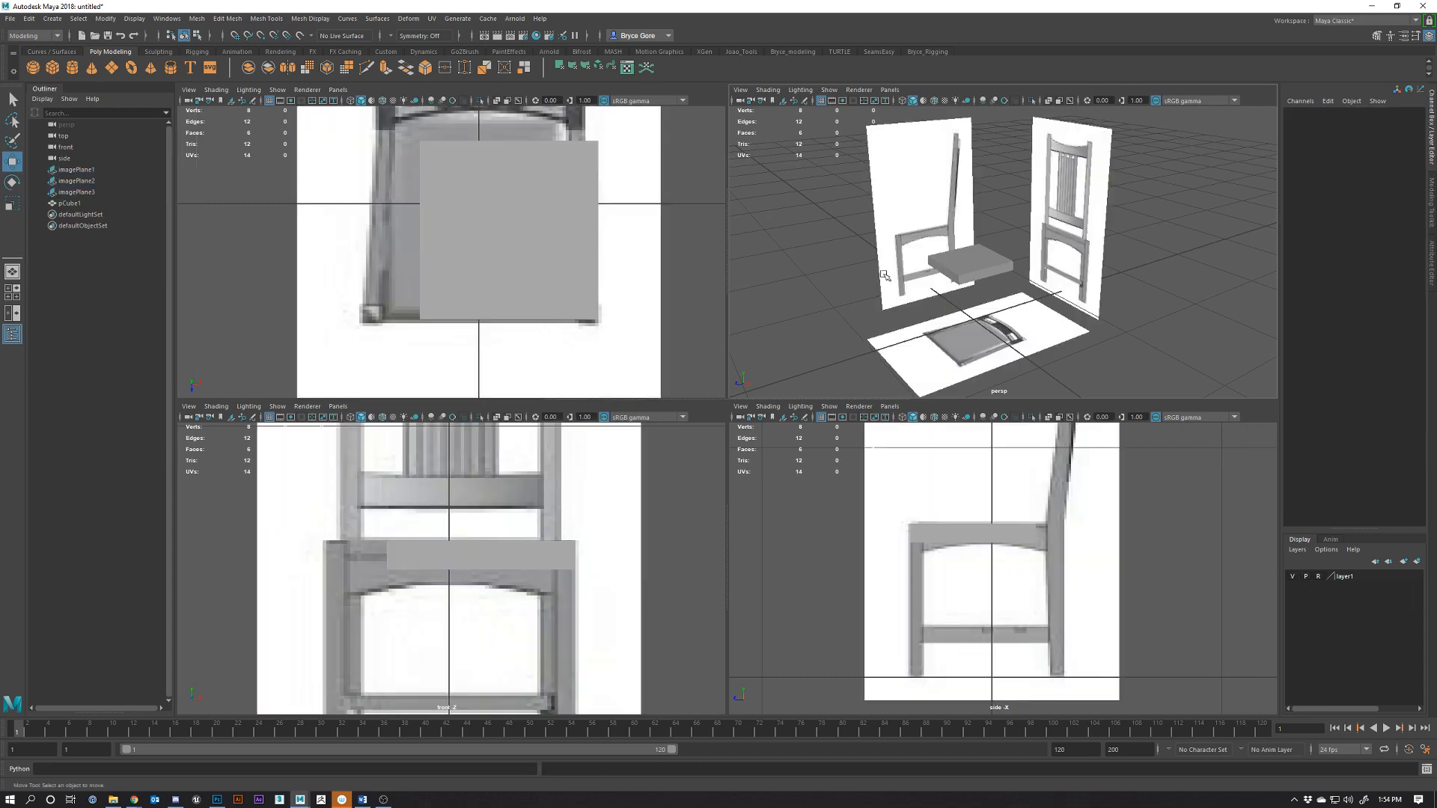
Select the seat slab and assign it to a new display layer named Geo
{"action": "left_click", "coordinate": [993, 262]}
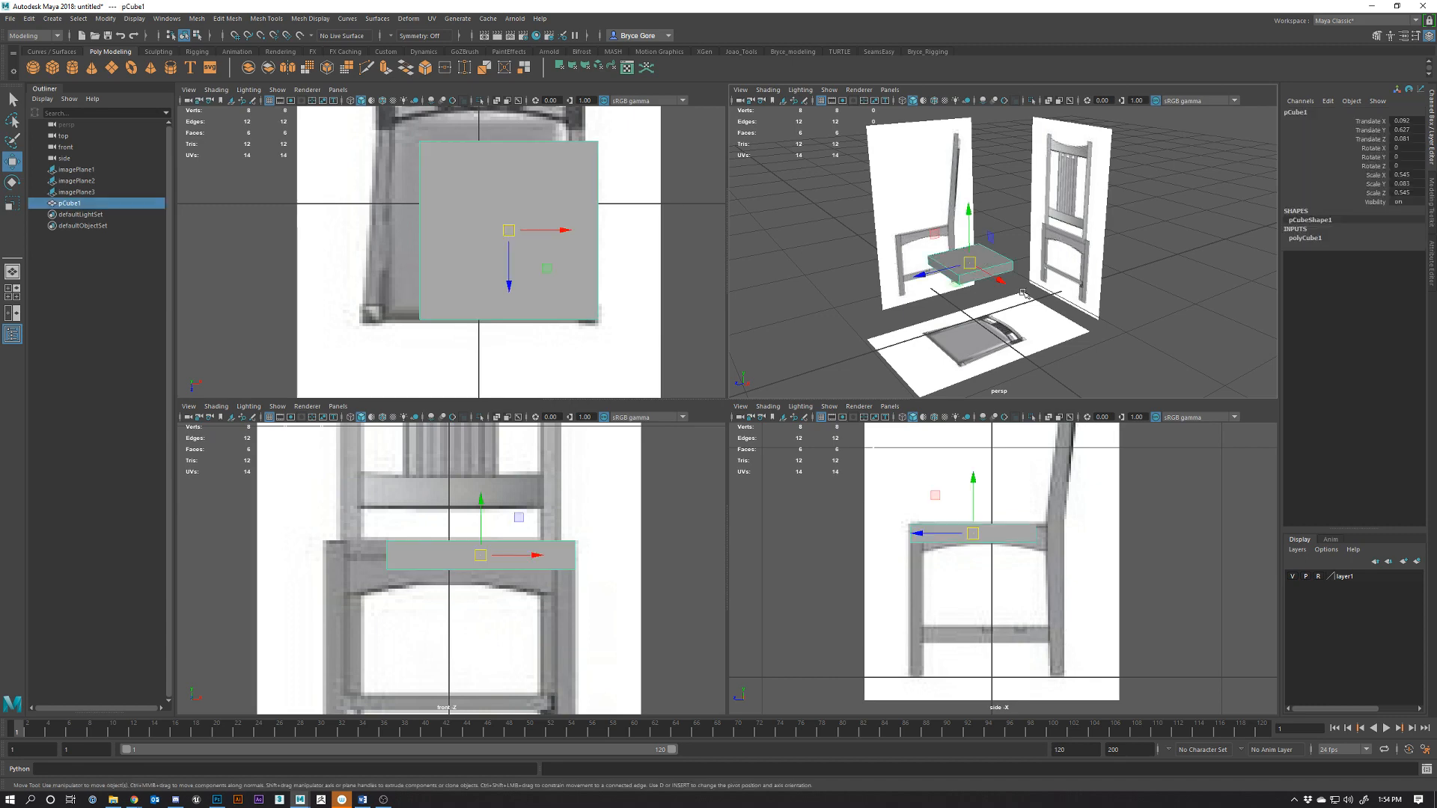
{"action": "left_click", "coordinate": [1416, 561]}
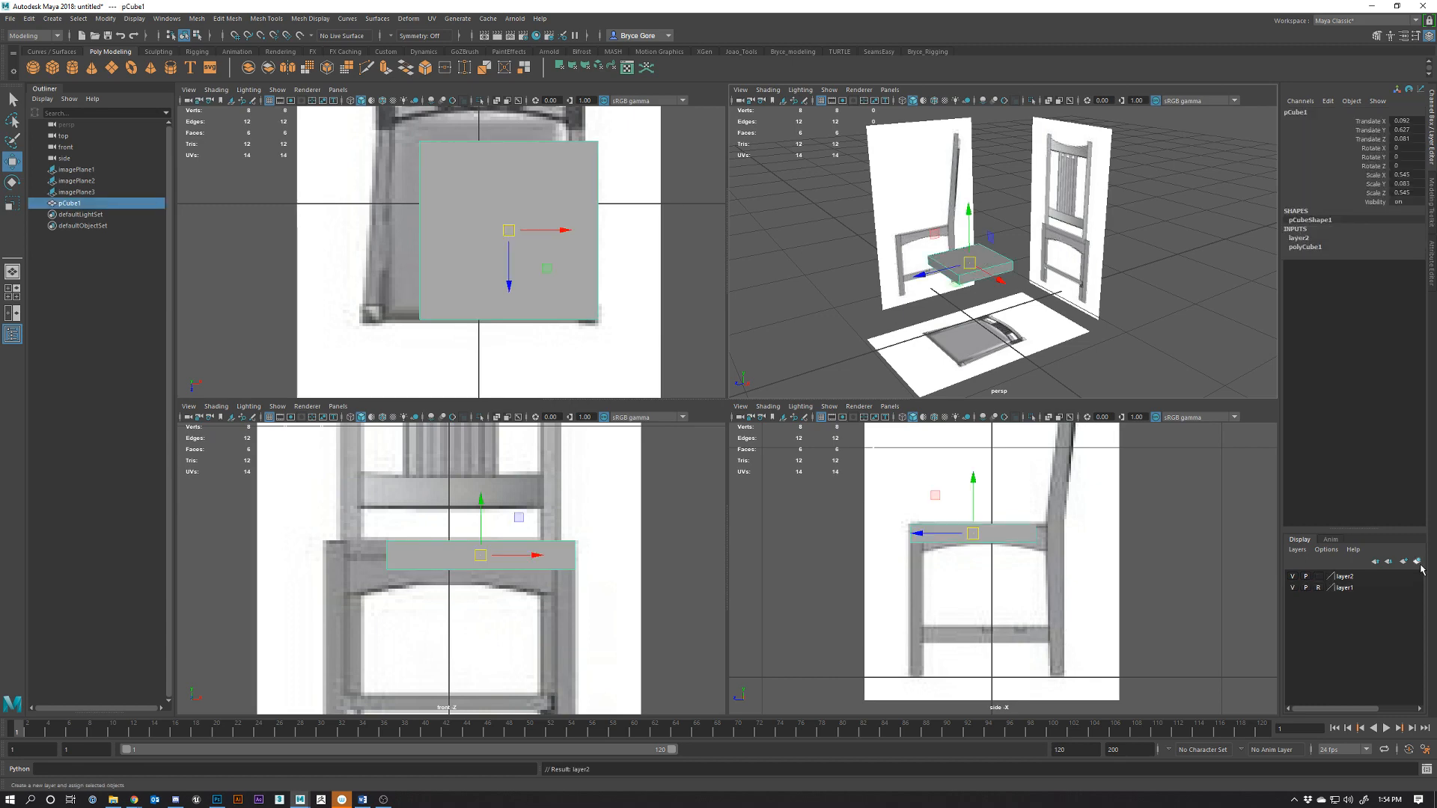
{"action": "double_click", "coordinate": [1362, 578]}
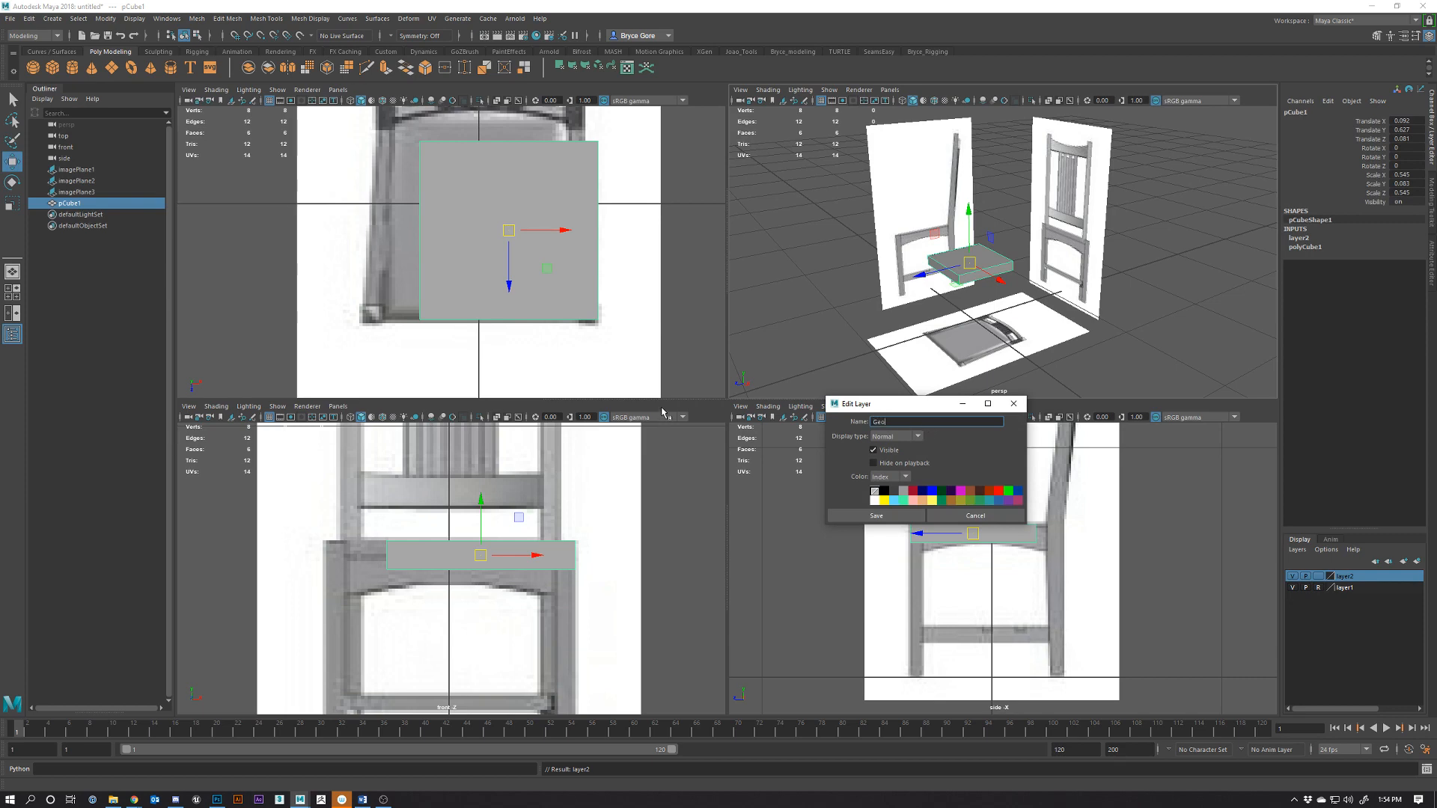
{"action": "left_click", "coordinate": [872, 516]}
Rename the image planes' display layer as Ref
{"action": "double_click", "coordinate": [1345, 588]}
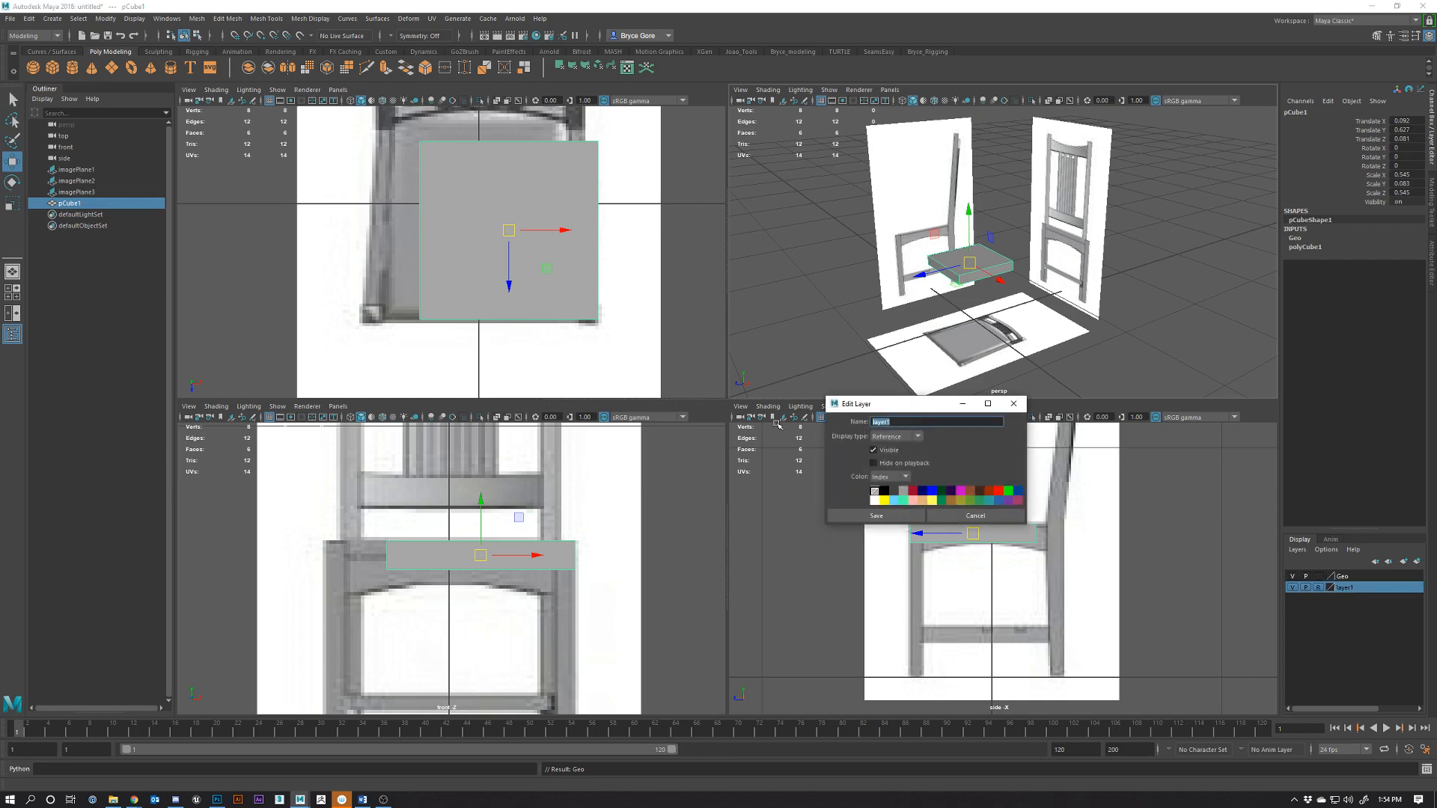
{"action": "type", "text": "Ref"}
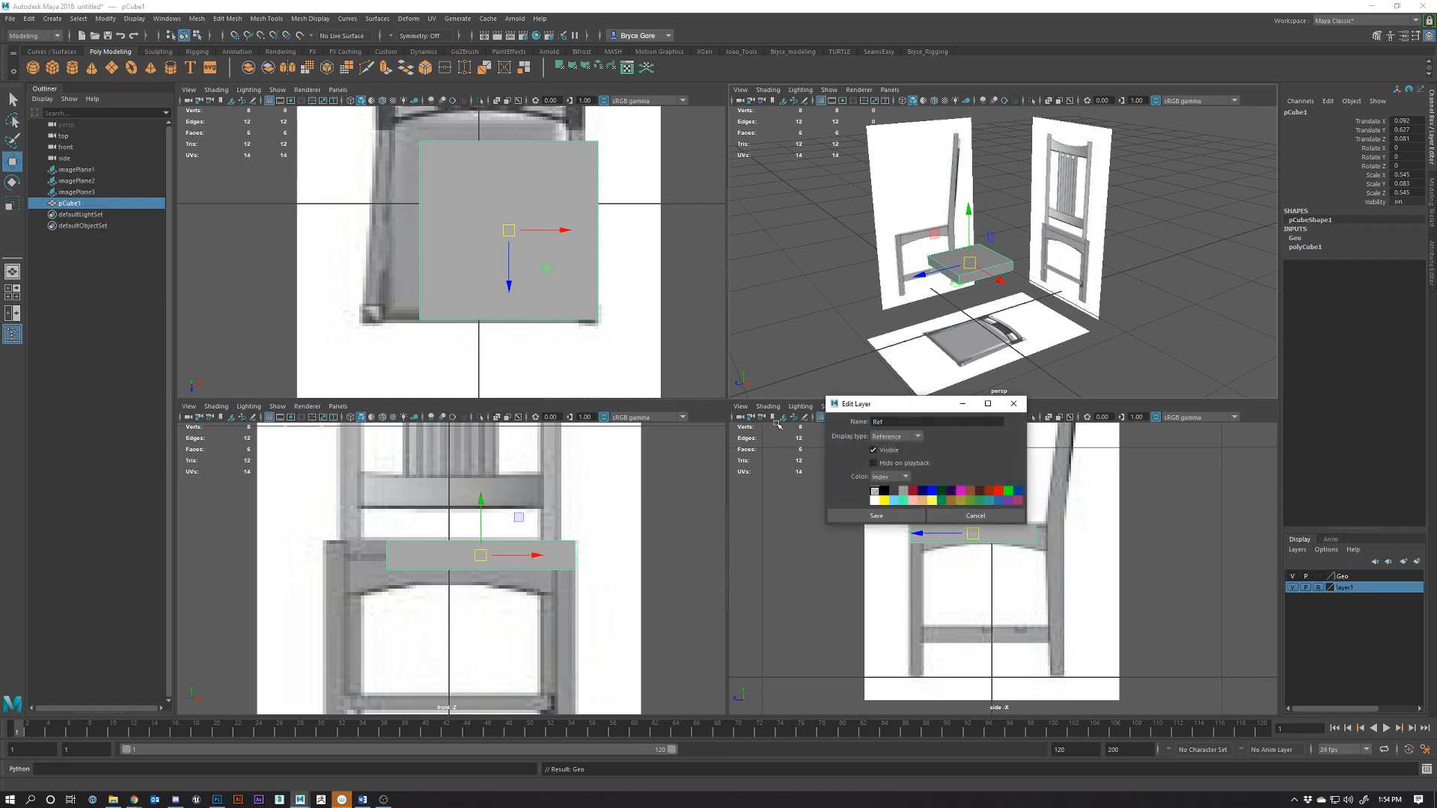
{"action": "left_click", "coordinate": [839, 514]}
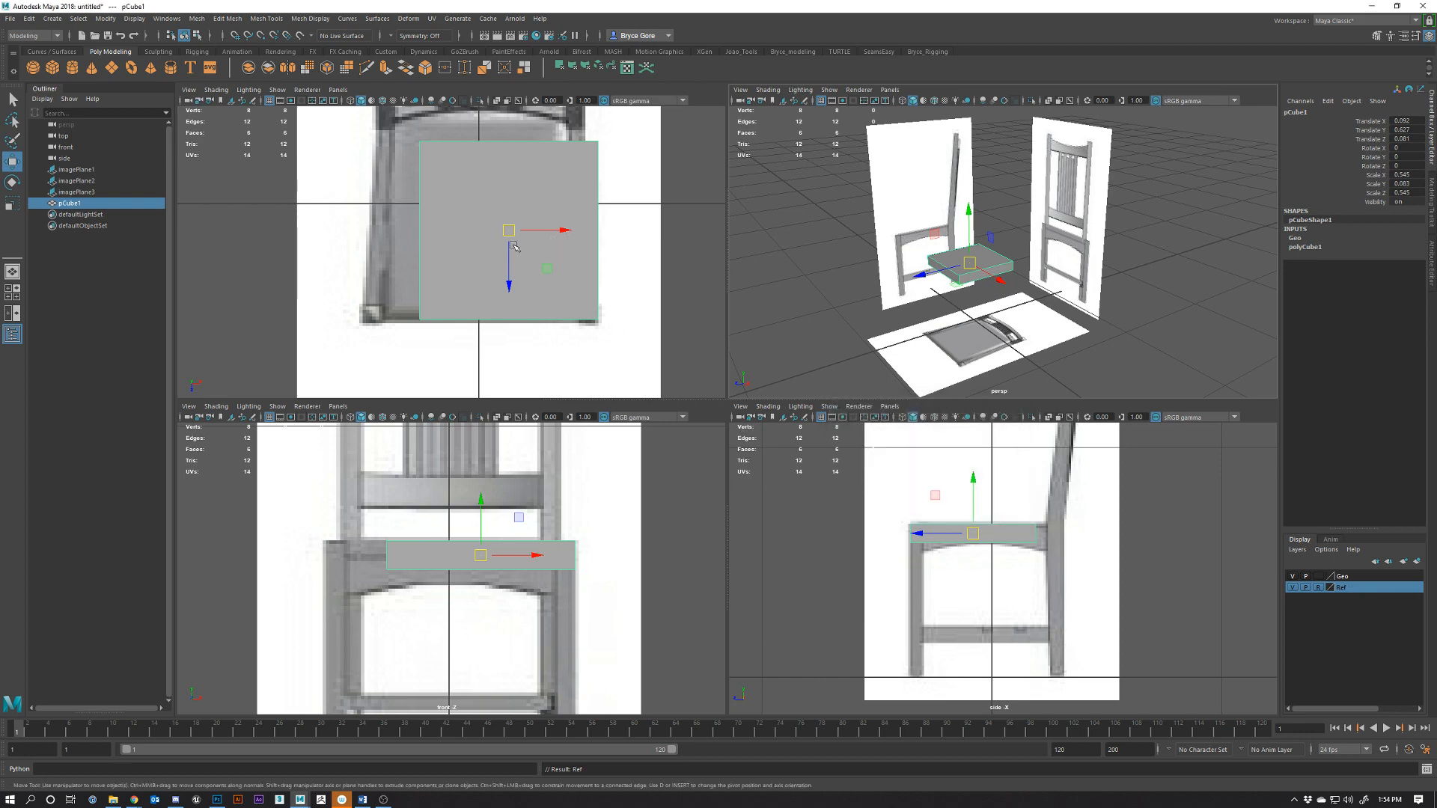
Try moving the whole slab freely in the top view, and undo the move
{"action": "scroll", "coordinate": [514, 247], "scroll_direction": "down", "scroll_amount": 6}
{"action": "scroll", "coordinate": [472, 225], "scroll_direction": "up", "scroll_amount": 4}
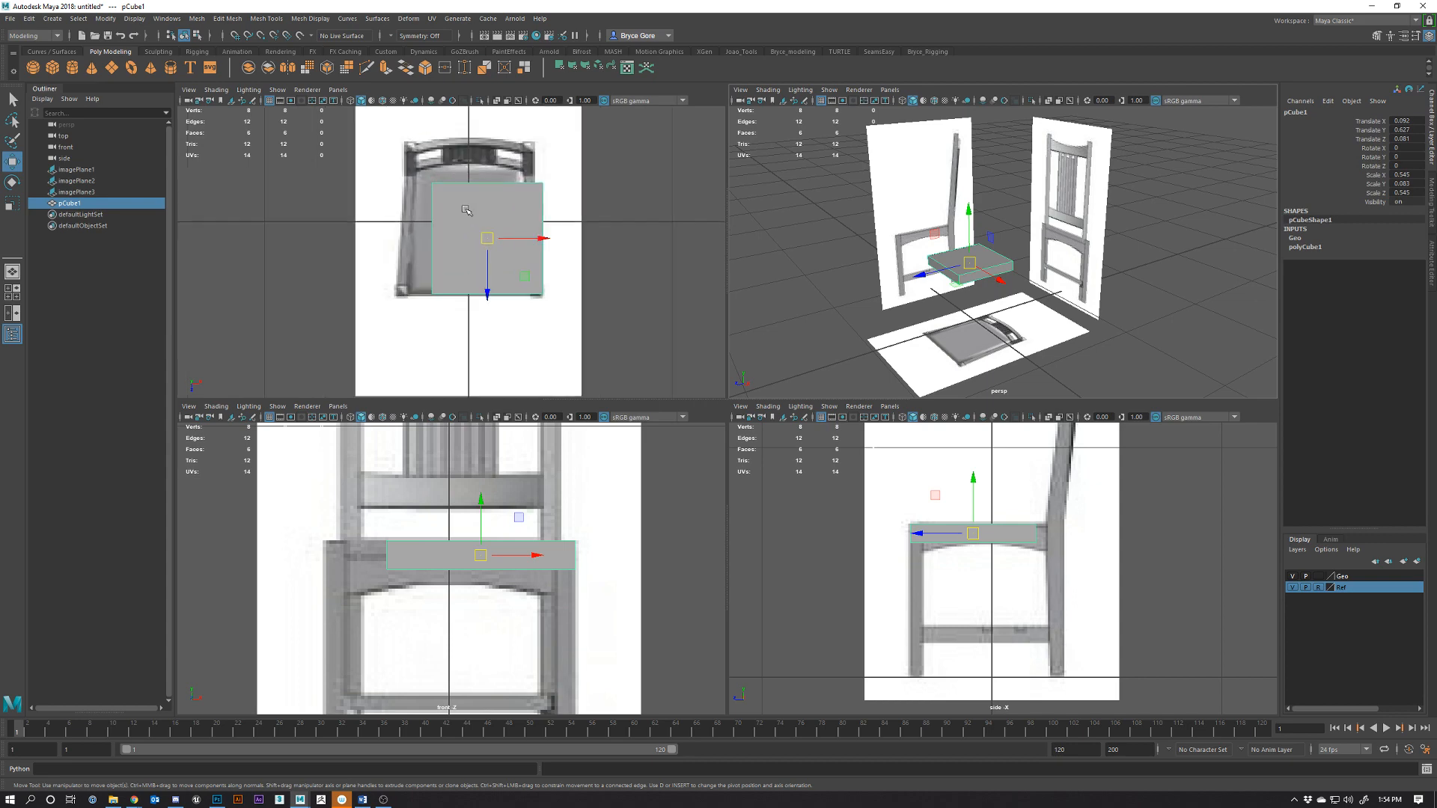
{"action": "left_click_drag", "start_coordinate": [518, 212], "coordinate": [497, 235]}
{"action": "key", "text": "ctrl+z"}
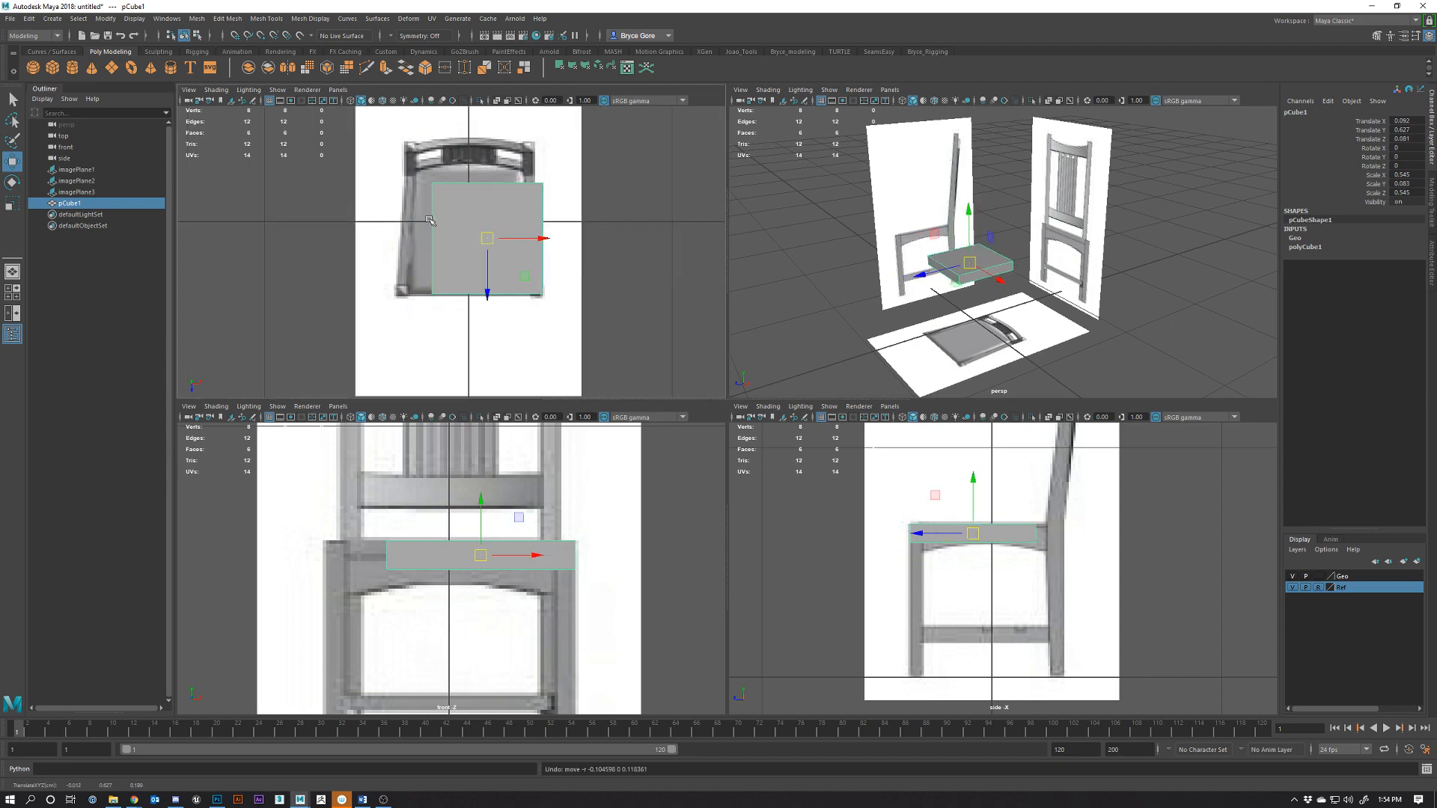
Try moving the slab's inner-side vertices in the top view, undo it and return to object mode
{"action": "right_click_drag", "start_coordinate": [476, 208], "coordinate": [427, 216]}
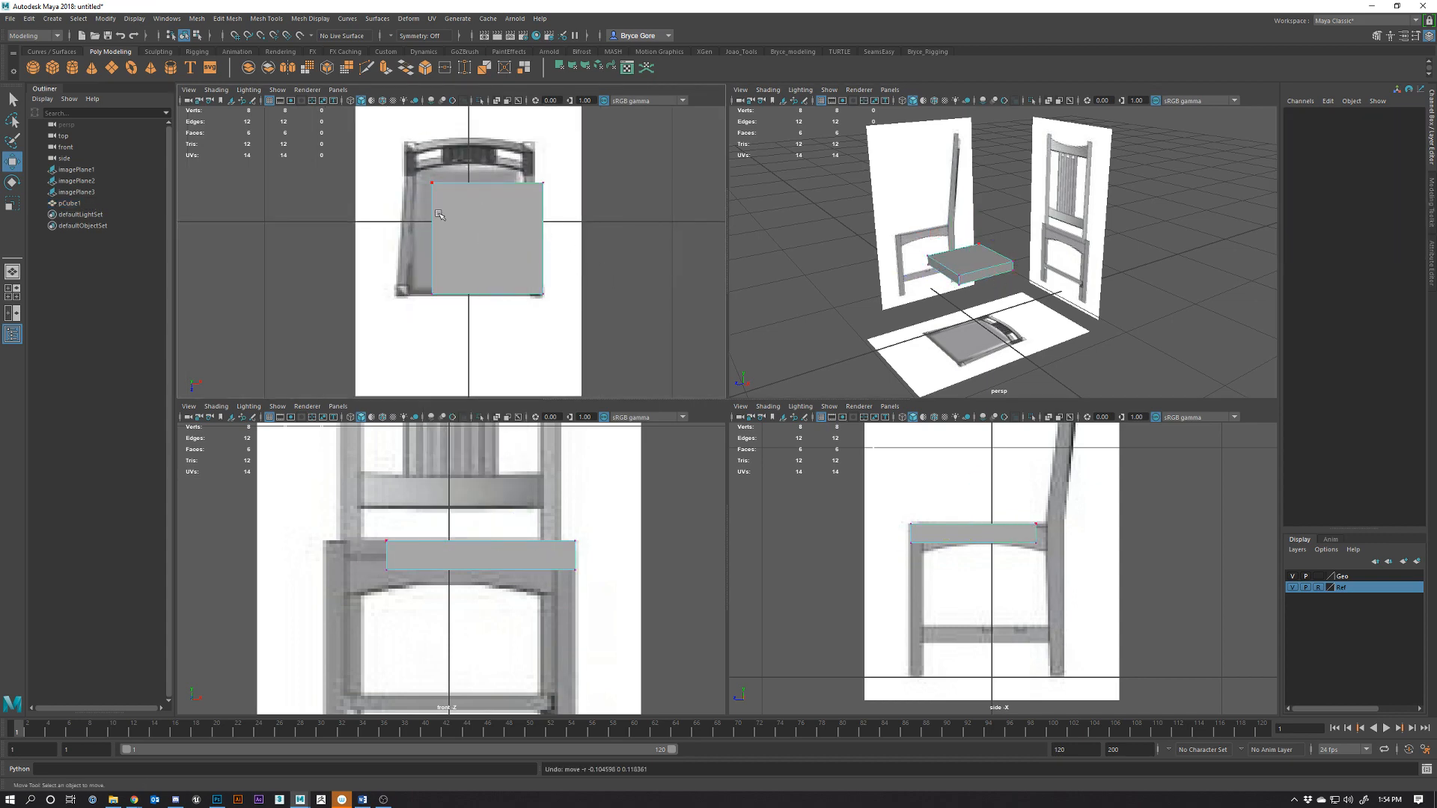
{"action": "left_click_drag", "start_coordinate": [396, 168], "coordinate": [453, 318]}
{"action": "left_click_drag", "start_coordinate": [471, 236], "coordinate": [519, 224]}
{"action": "scroll", "coordinate": [495, 250], "scroll_direction": "up", "scroll_amount": 3}
{"action": "scroll", "coordinate": [495, 250], "scroll_direction": "up", "scroll_amount": 2}
{"action": "key", "text": "ctrl+z"}
{"action": "key", "text": "ctrl+z"}
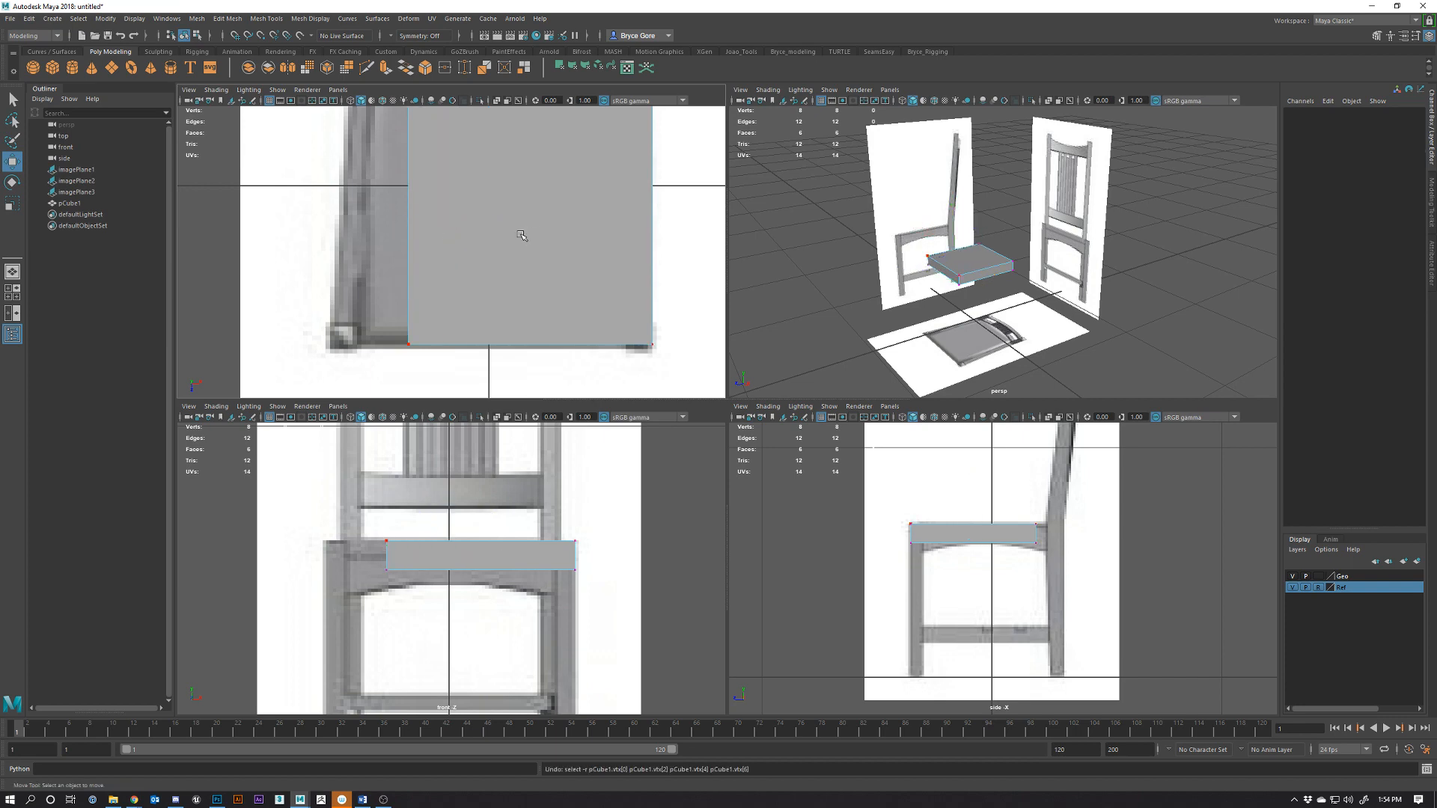
{"action": "scroll", "coordinate": [453, 243], "scroll_direction": "down", "scroll_amount": 6}
{"action": "scroll", "coordinate": [450, 248], "scroll_direction": "up", "scroll_amount": 2}
{"action": "right_click_drag", "start_coordinate": [449, 247], "coordinate": [483, 238]}
{"action": "scroll", "coordinate": [502, 224], "scroll_direction": "up", "scroll_amount": 4}
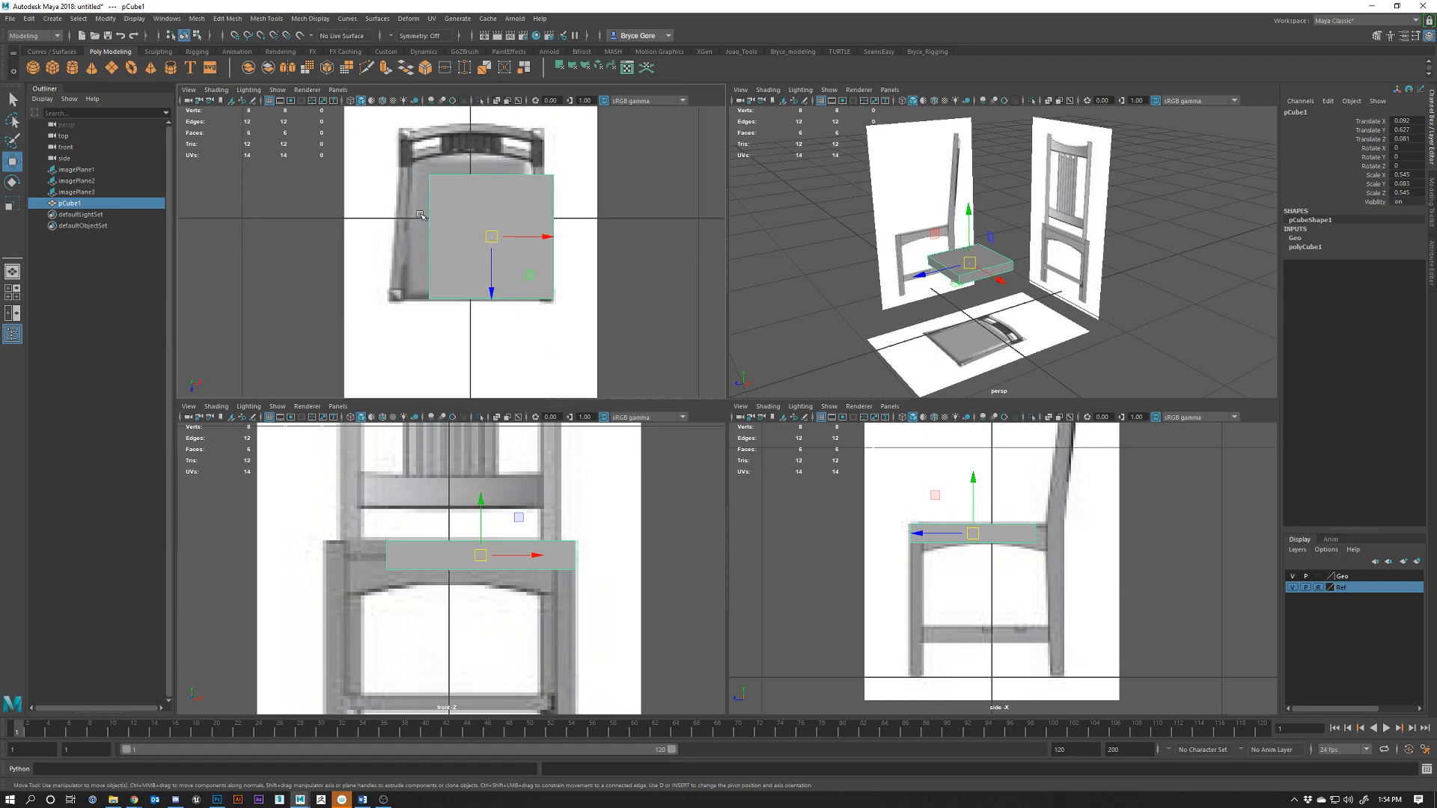
Move the slab's inner-side vertices along X onto the chair's centre line, so the slab covers one half of the seat
{"action": "right_click", "coordinate": [462, 211]}
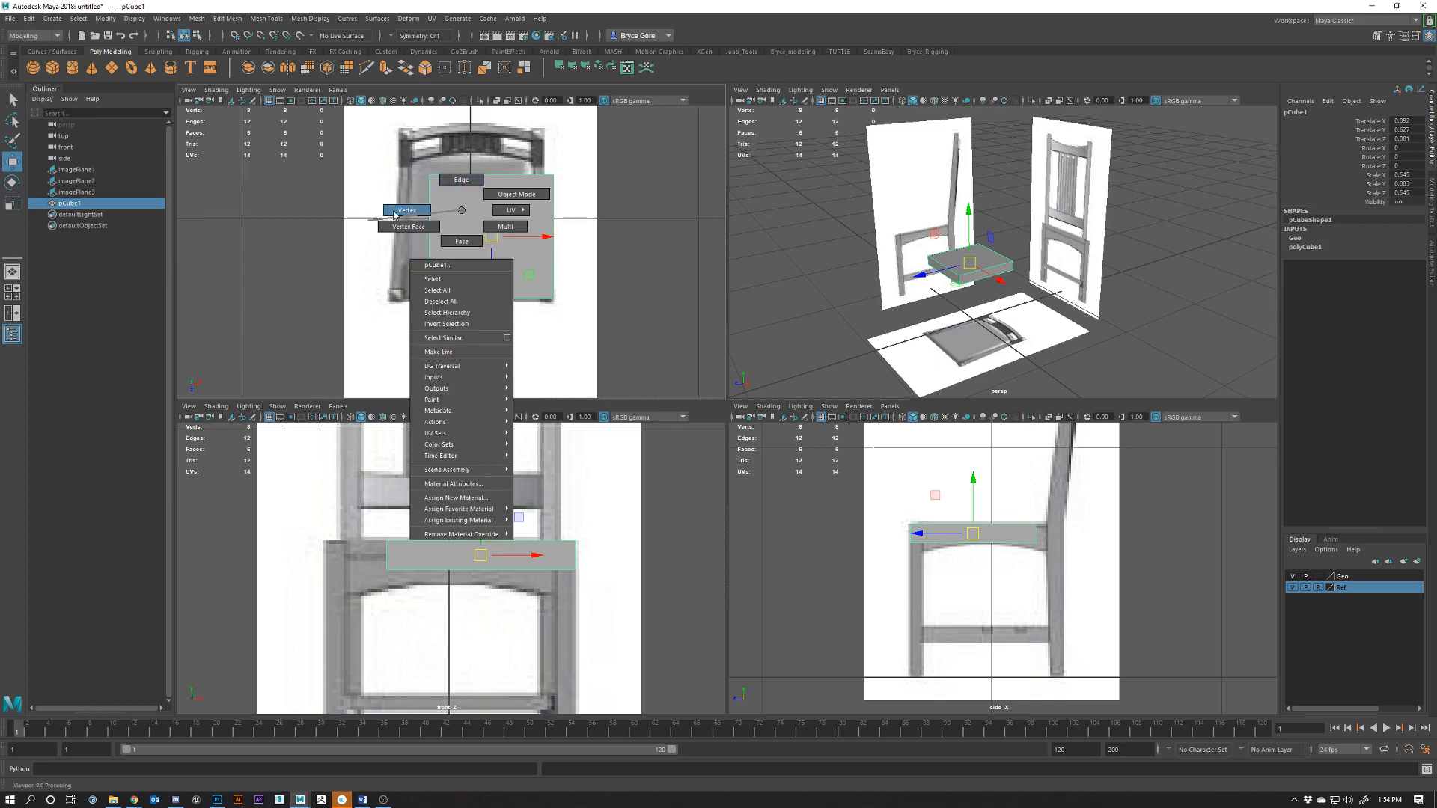
{"action": "left_click", "coordinate": [463, 180]}
{"action": "left_click_drag", "start_coordinate": [381, 154], "coordinate": [451, 337]}
{"action": "left_click", "coordinate": [377, 148]}
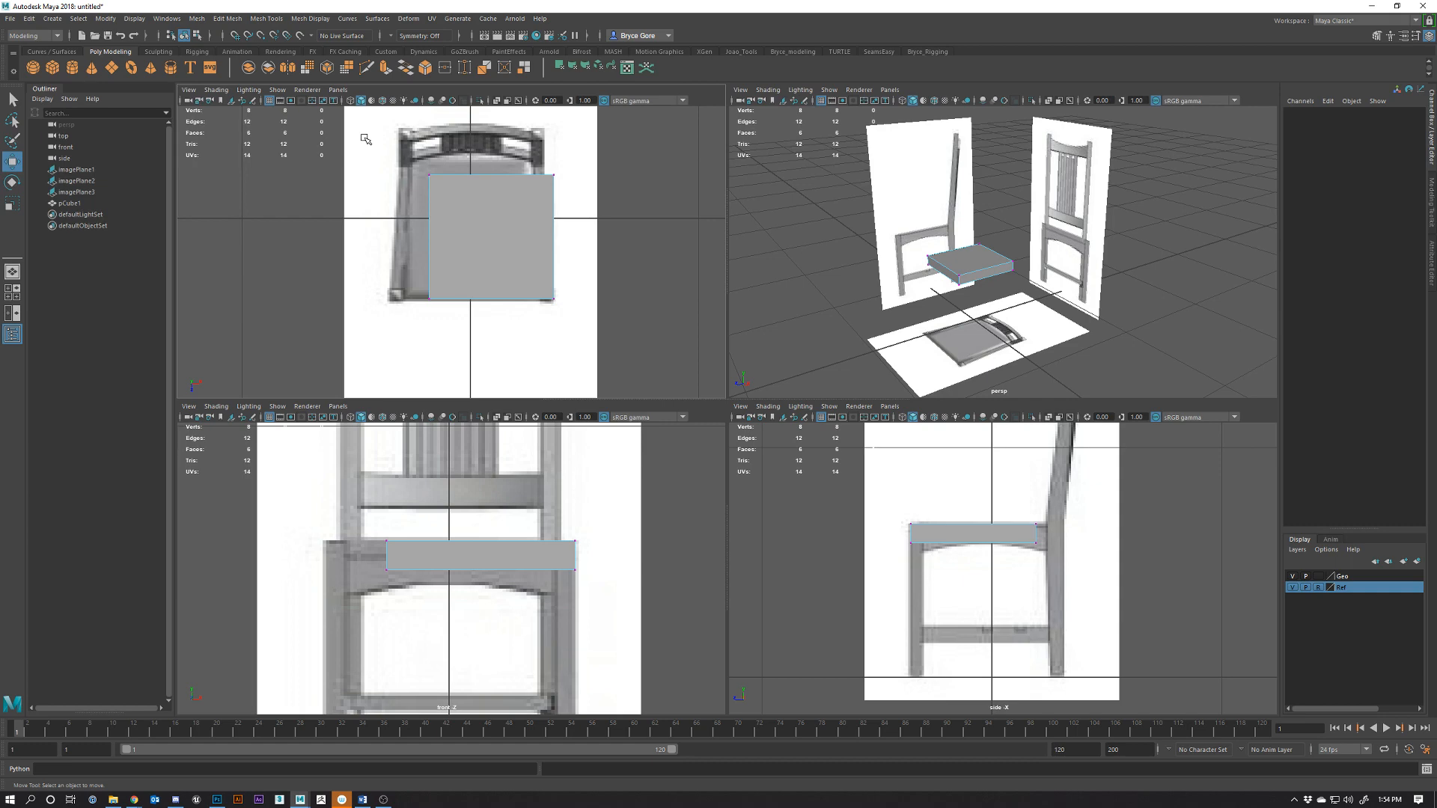
{"action": "left_click_drag", "start_coordinate": [371, 141], "coordinate": [443, 337]}
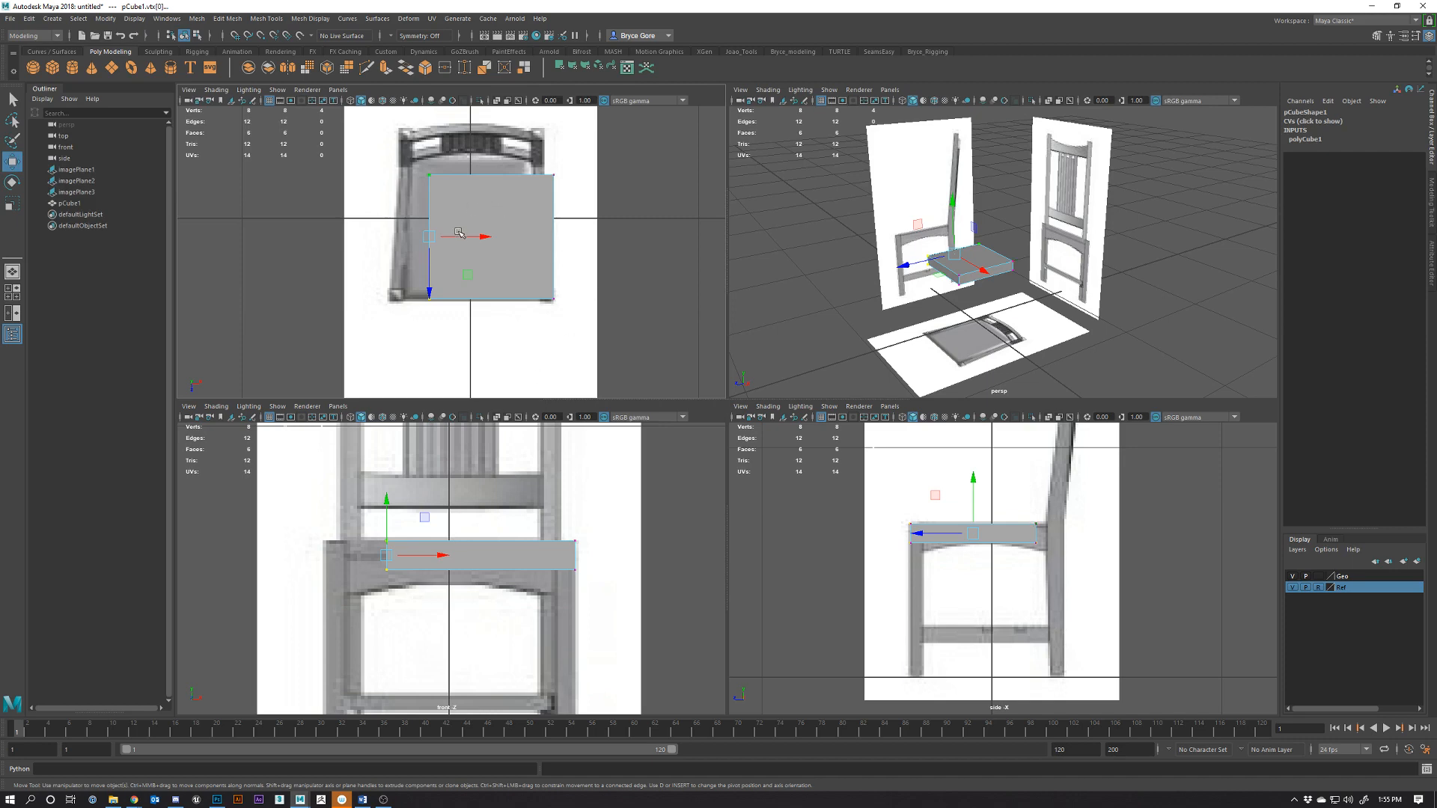
{"action": "left_click_drag", "start_coordinate": [460, 234], "coordinate": [500, 238]}
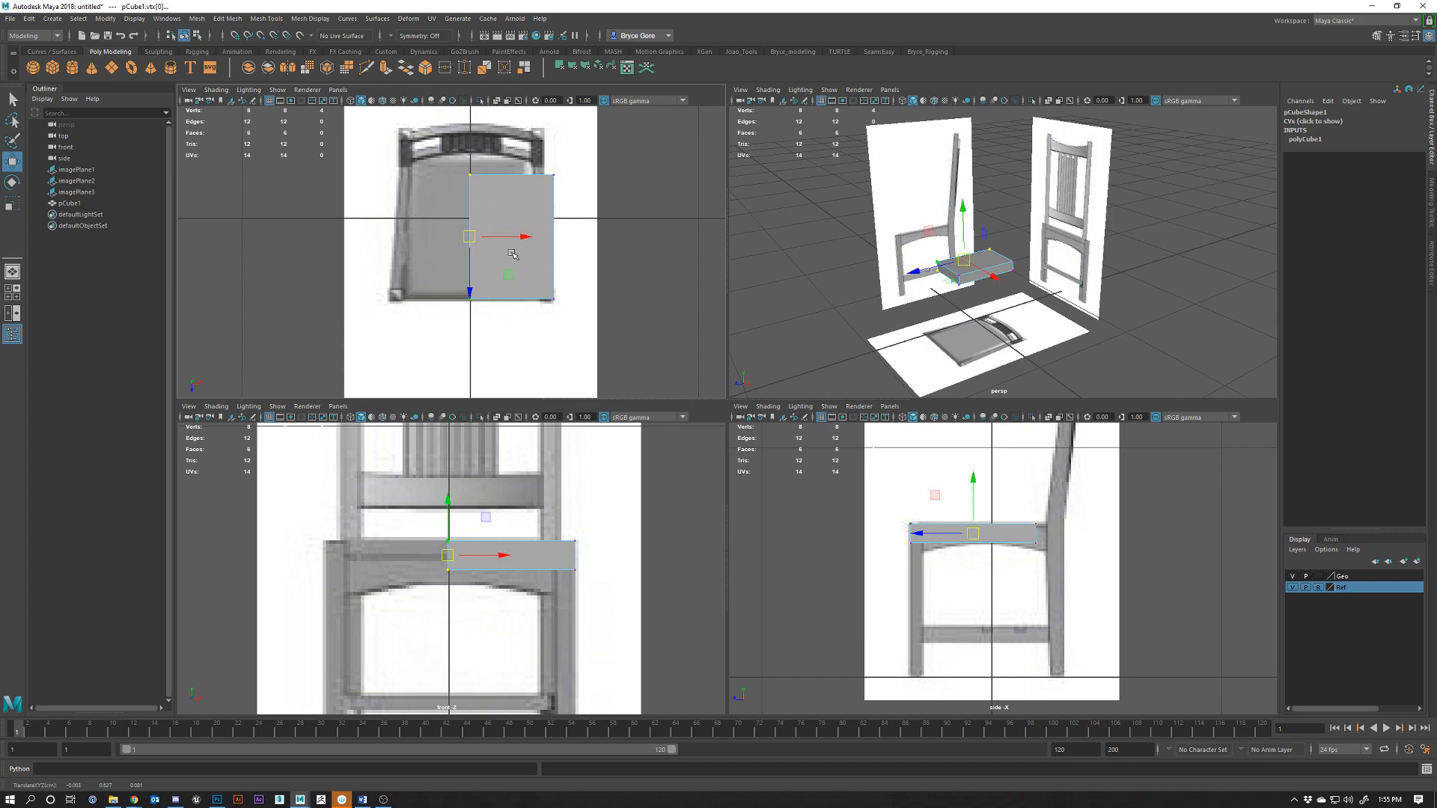
Try out the transform tools on the centre-line vertices, scaling them in X and undoing the scale
{"action": "key", "text": "q"}
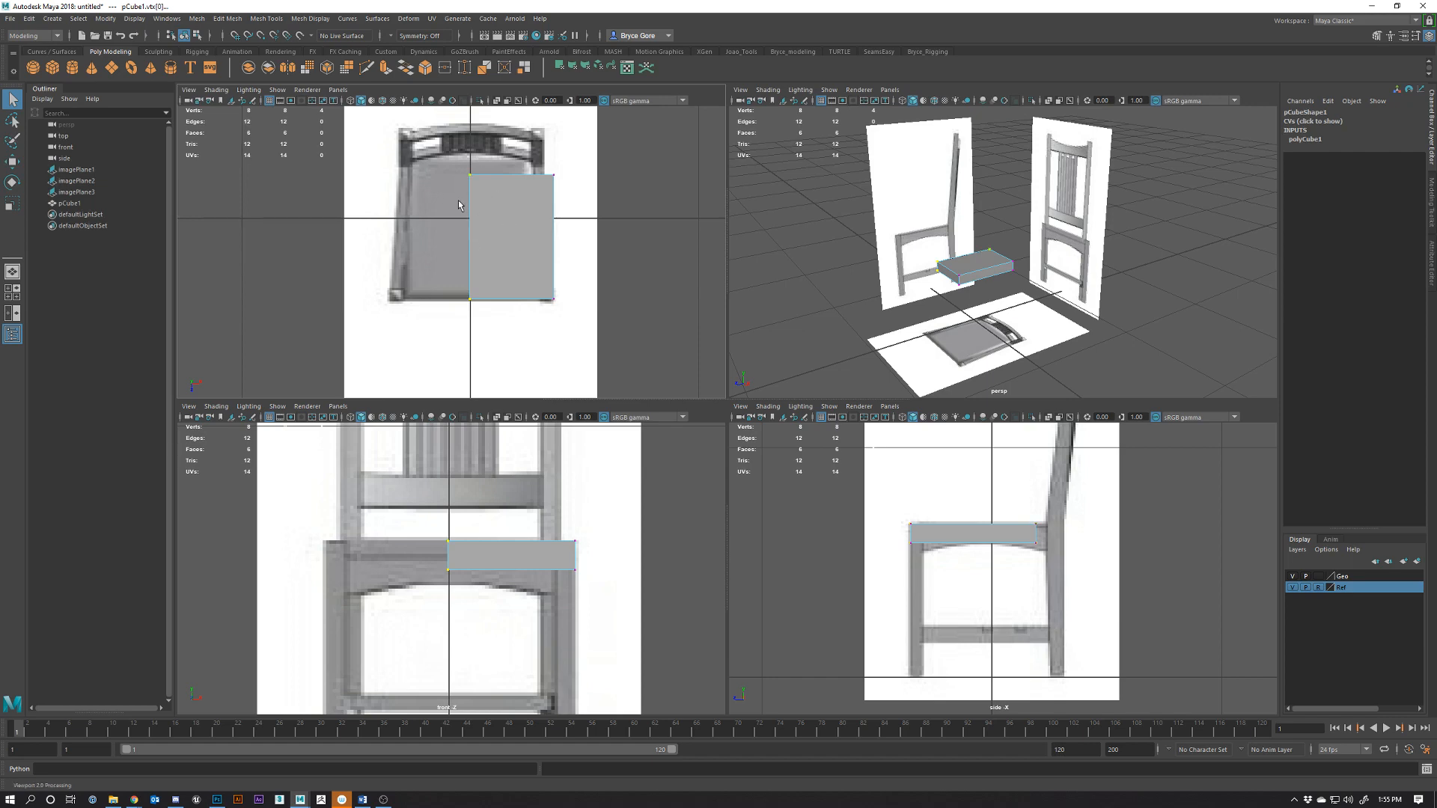
{"action": "key", "text": "w"}
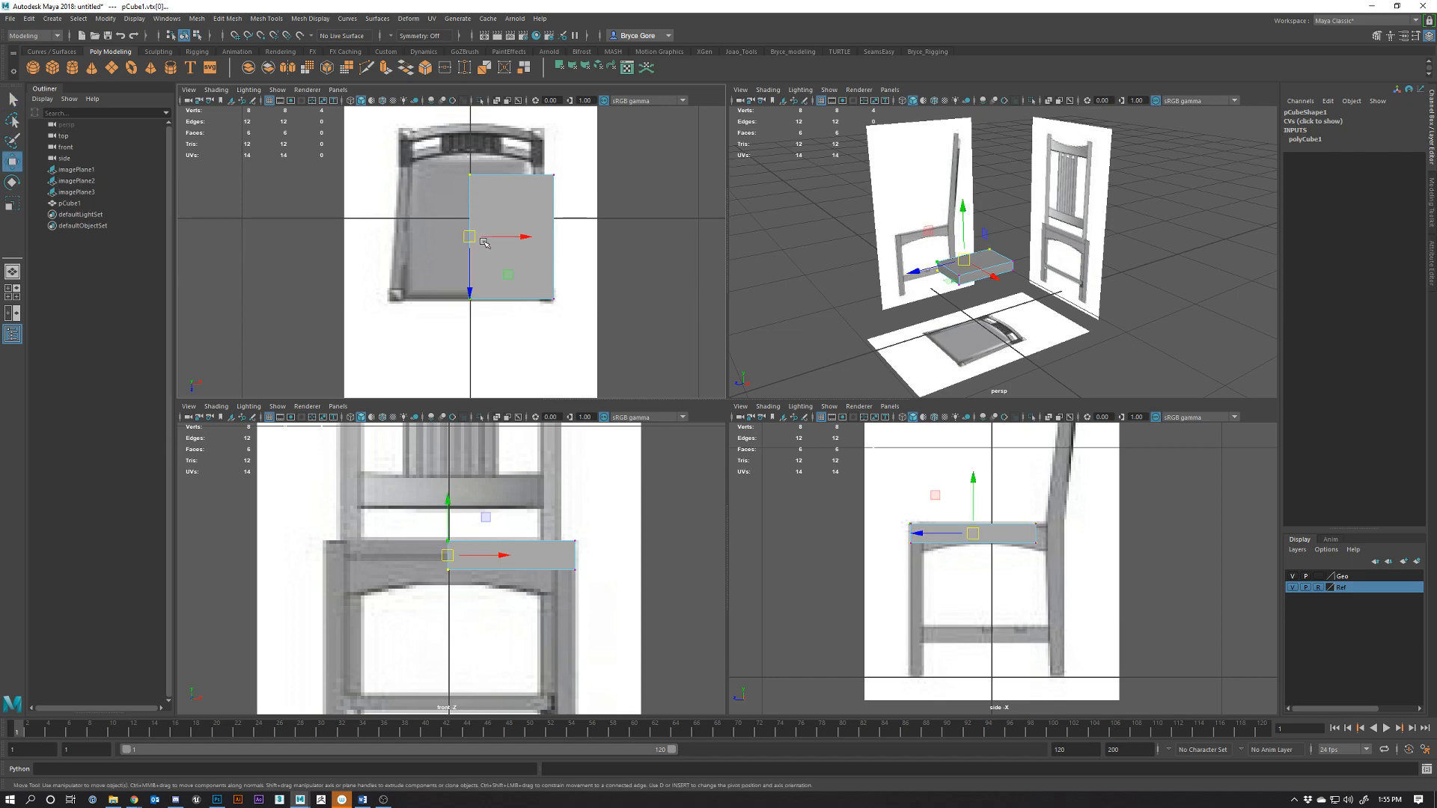
{"action": "key", "text": "e"}
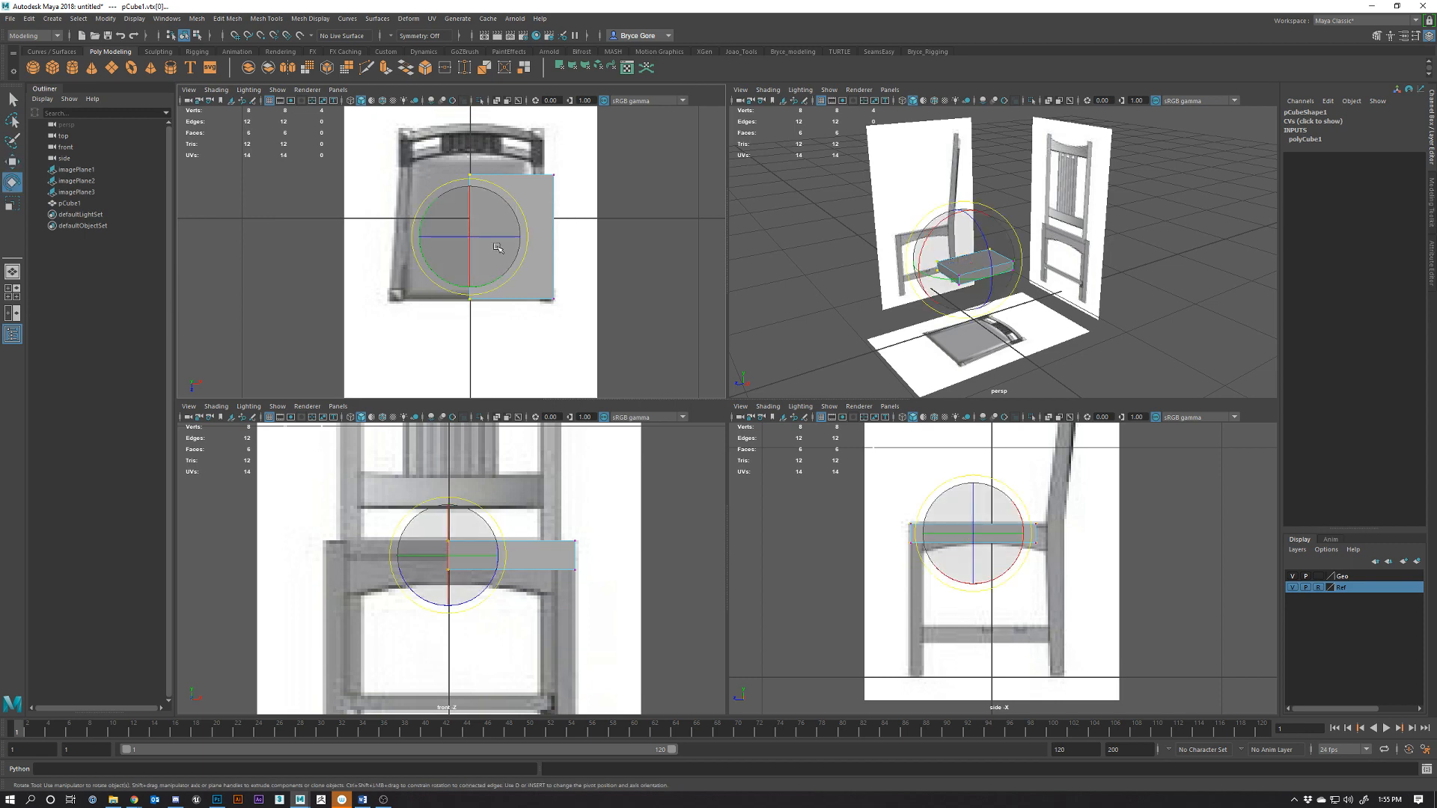
{"action": "key", "text": "r"}
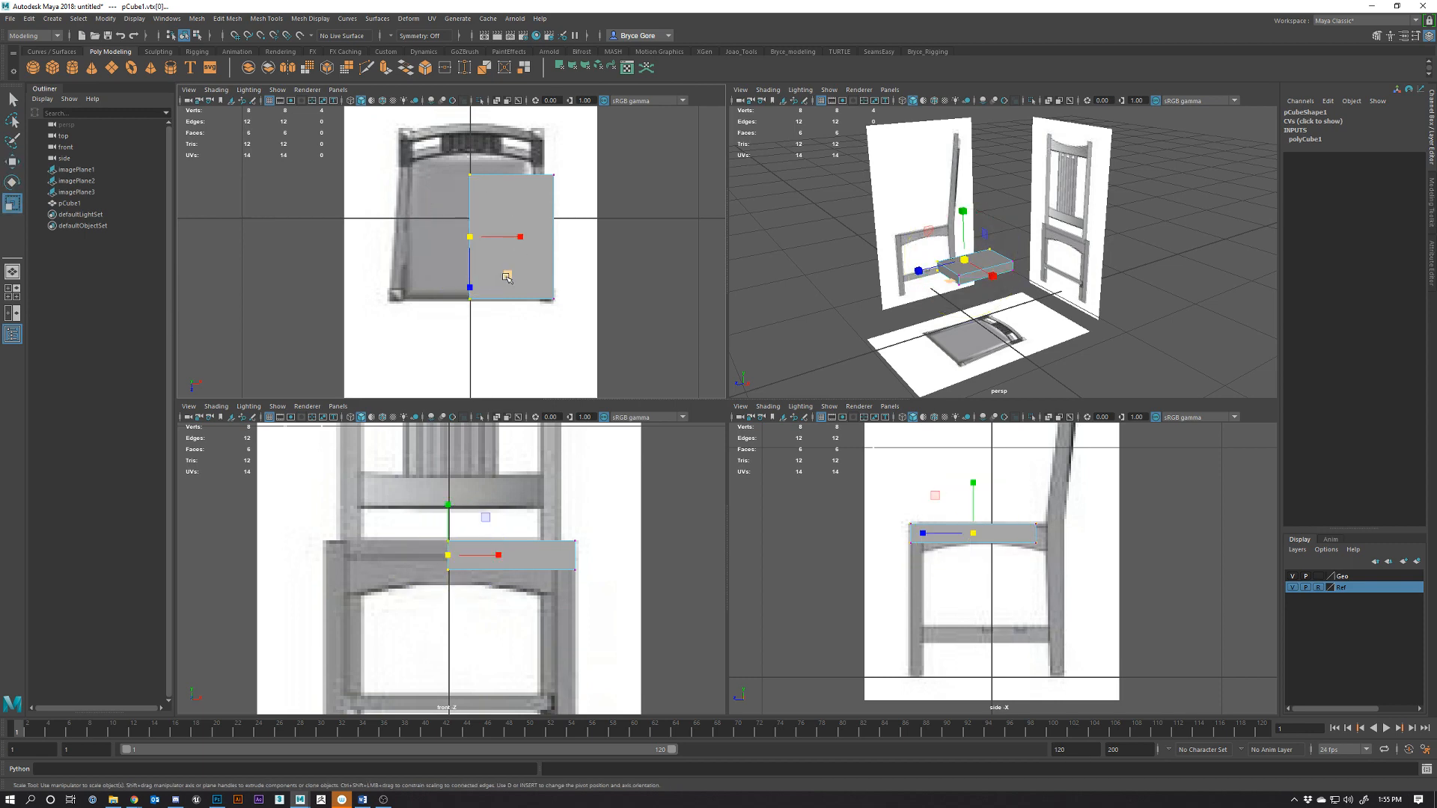
{"action": "mouse_move", "coordinate": [521, 237]}
{"action": "left_mouse_down"}
{"action": "mouse_move", "coordinate": [475, 235]}
{"action": "mouse_move", "coordinate": [497, 235]}
{"action": "left_mouse_up"}
{"action": "key", "text": "ctrl+z"}
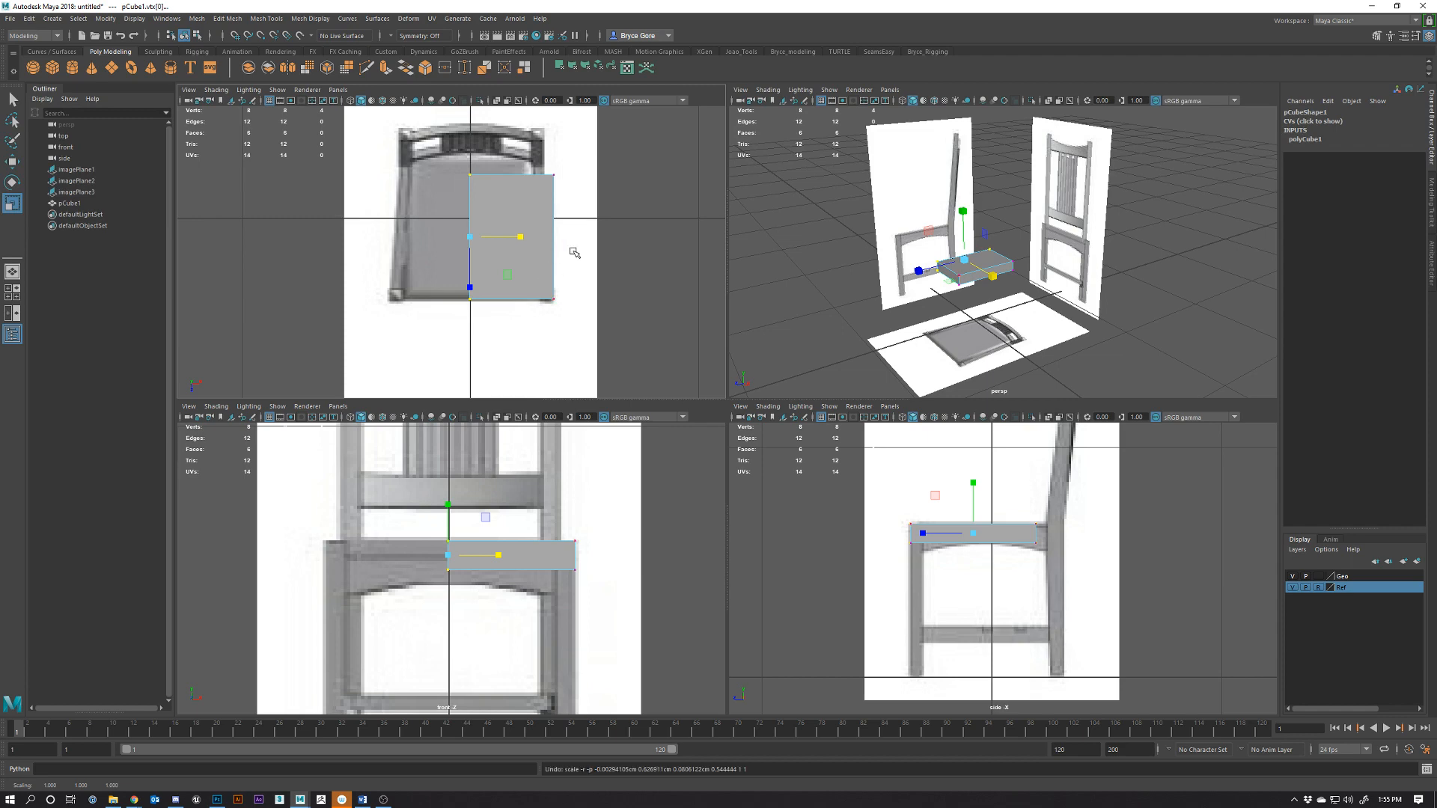
Reselect the slab's centre-line vertices in the top view, try moving them along X and undo the move
{"action": "key", "text": "w"}
{"action": "left_click", "coordinate": [599, 235]}
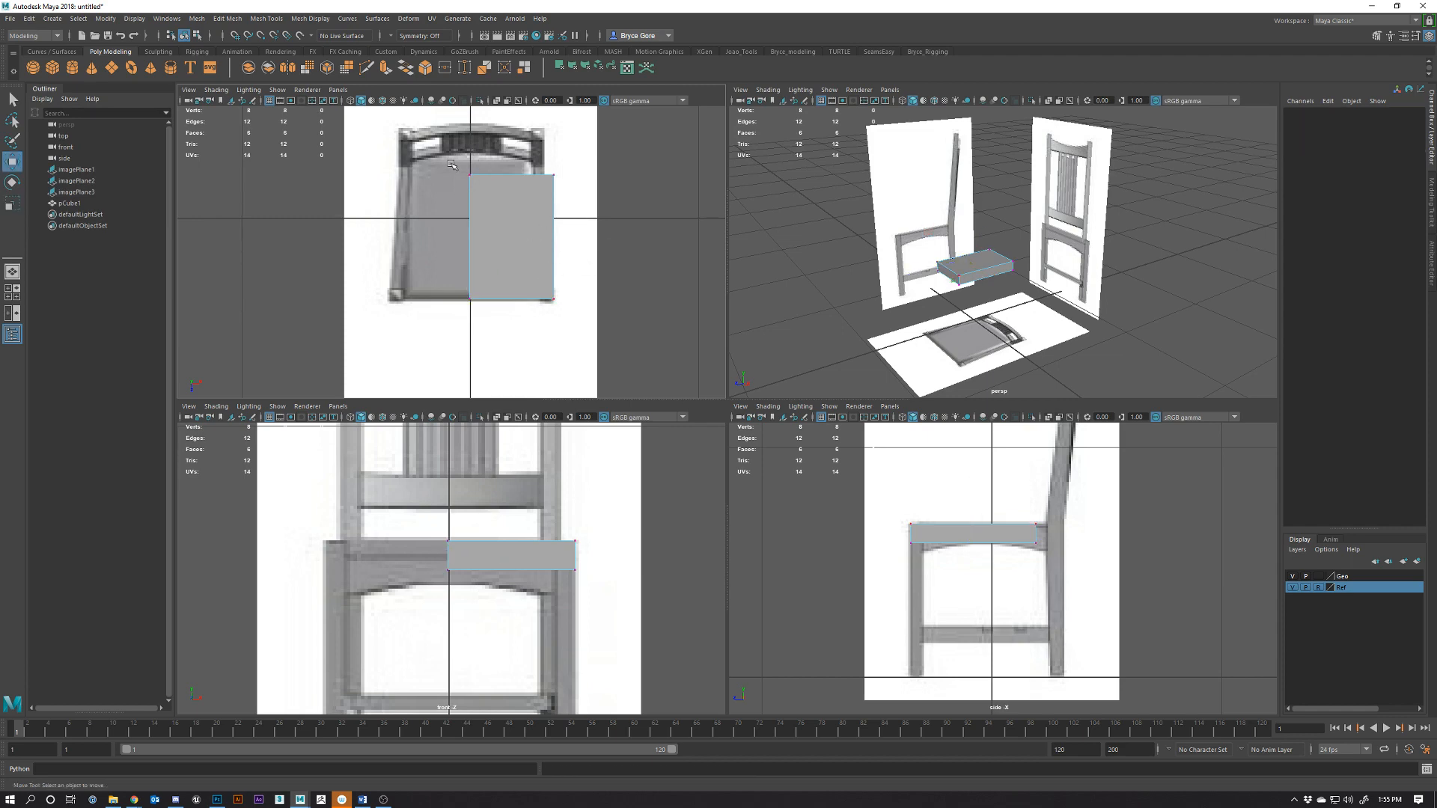
{"action": "left_click_drag", "start_coordinate": [452, 164], "coordinate": [481, 323]}
{"action": "scroll", "coordinate": [481, 323], "scroll_direction": "up", "scroll_amount": 2}
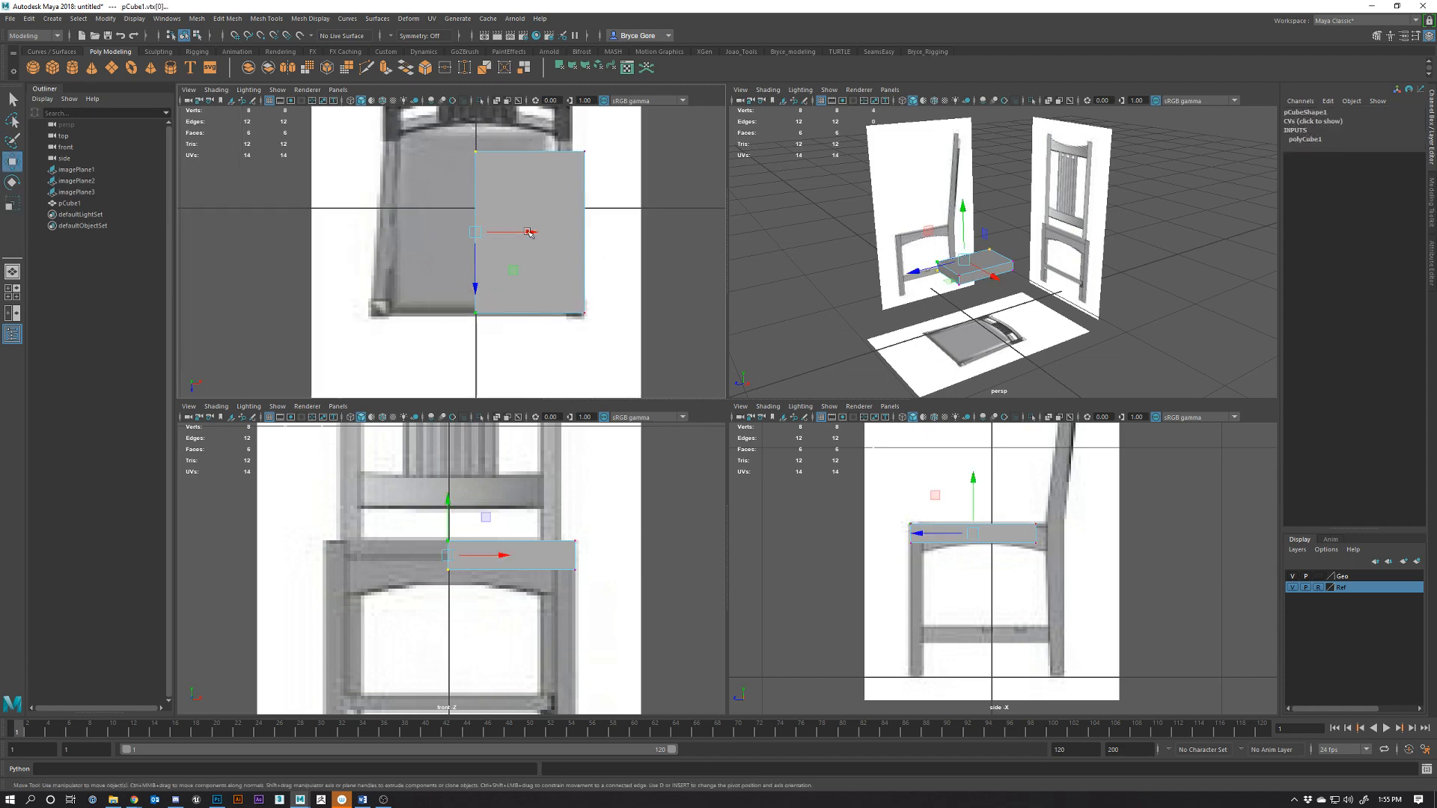
{"action": "middle_click_drag", "start_coordinate": [529, 233], "coordinate": [506, 276], "text": "alt"}
{"action": "right_click_drag", "start_coordinate": [507, 277], "coordinate": [517, 295], "text": "alt"}
{"action": "middle_click_drag", "start_coordinate": [522, 310], "coordinate": [517, 327], "text": "alt"}
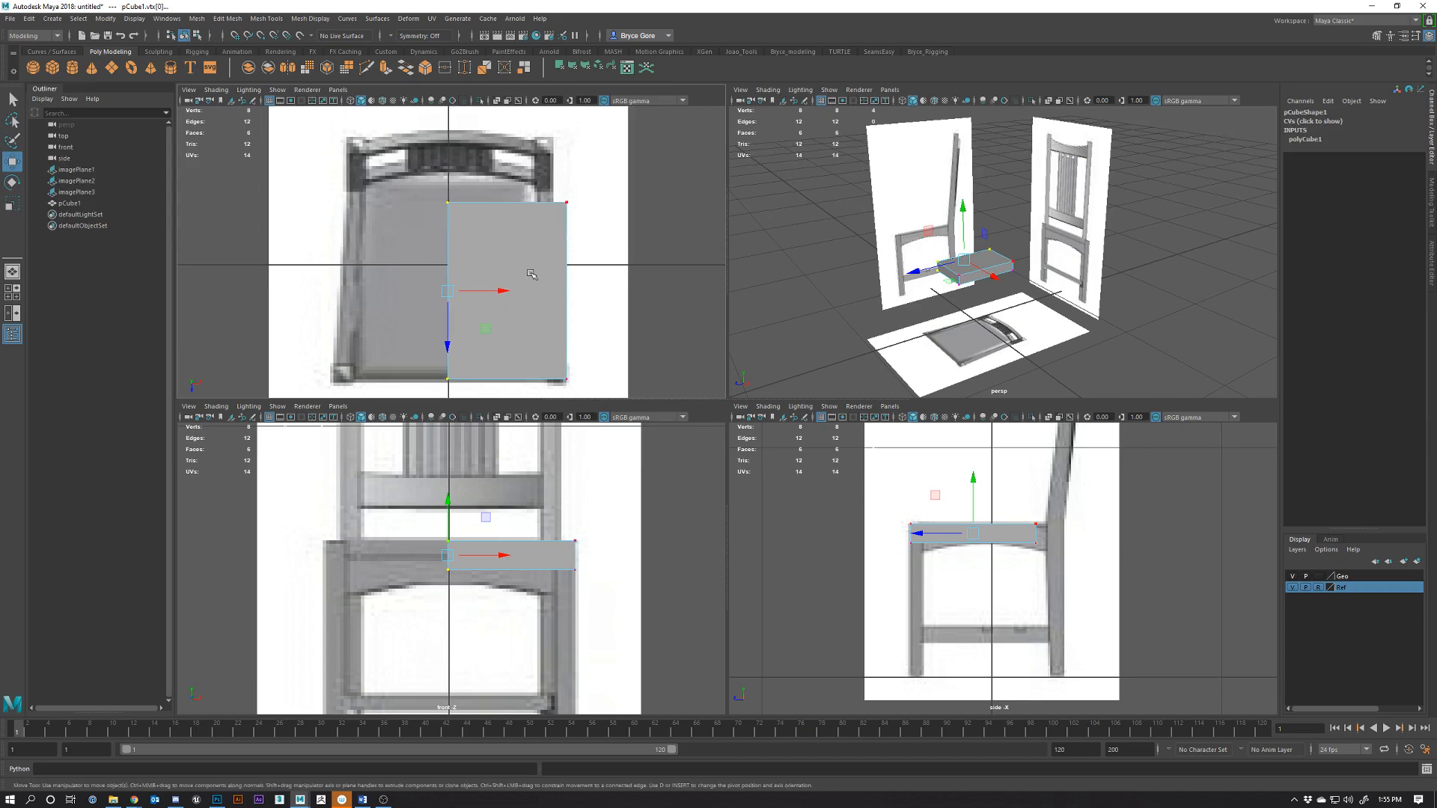
{"action": "left_click_drag", "start_coordinate": [500, 291], "coordinate": [524, 290]}
{"action": "key", "text": "ctrl+z"}
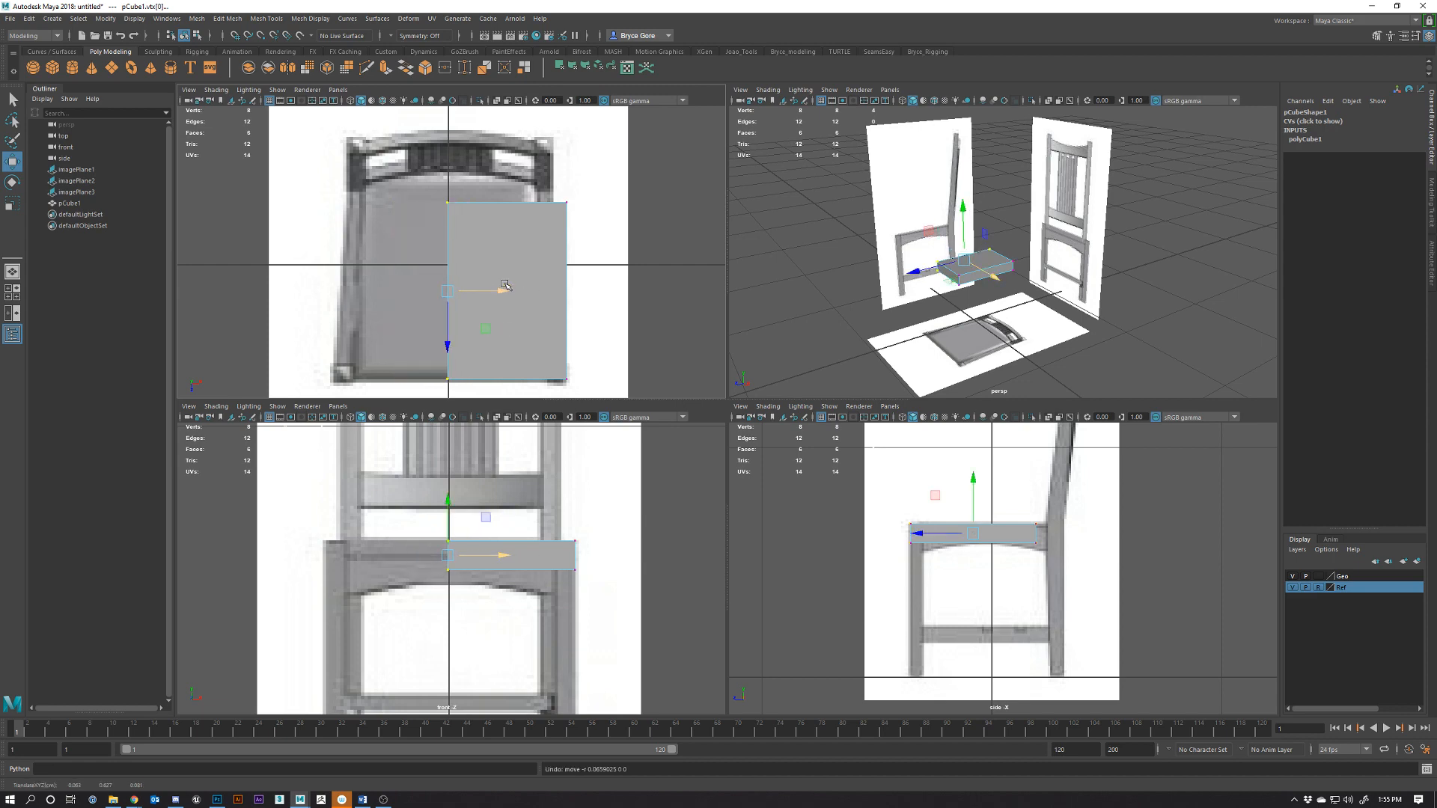
Try rotating the slab's centre-line vertices and scaling them in X, undoing both transforms and returning to the Move tool
{"action": "key", "text": "e"}
{"action": "left_click_drag", "start_coordinate": [494, 262], "coordinate": [524, 280]}
{"action": "key", "text": "ctrl+z"}
{"action": "key", "text": "r"}
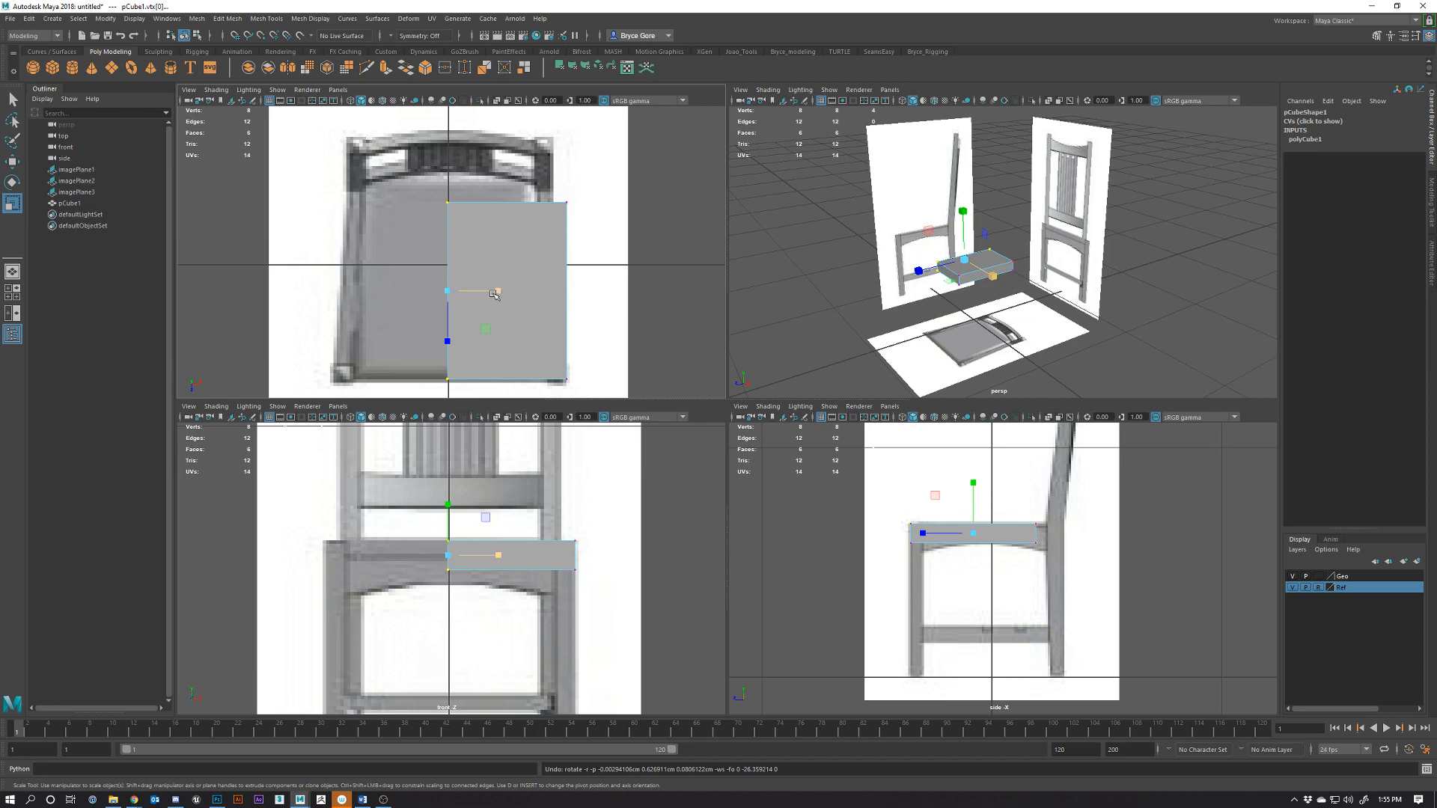
{"action": "left_click_drag", "start_coordinate": [498, 291], "coordinate": [444, 292]}
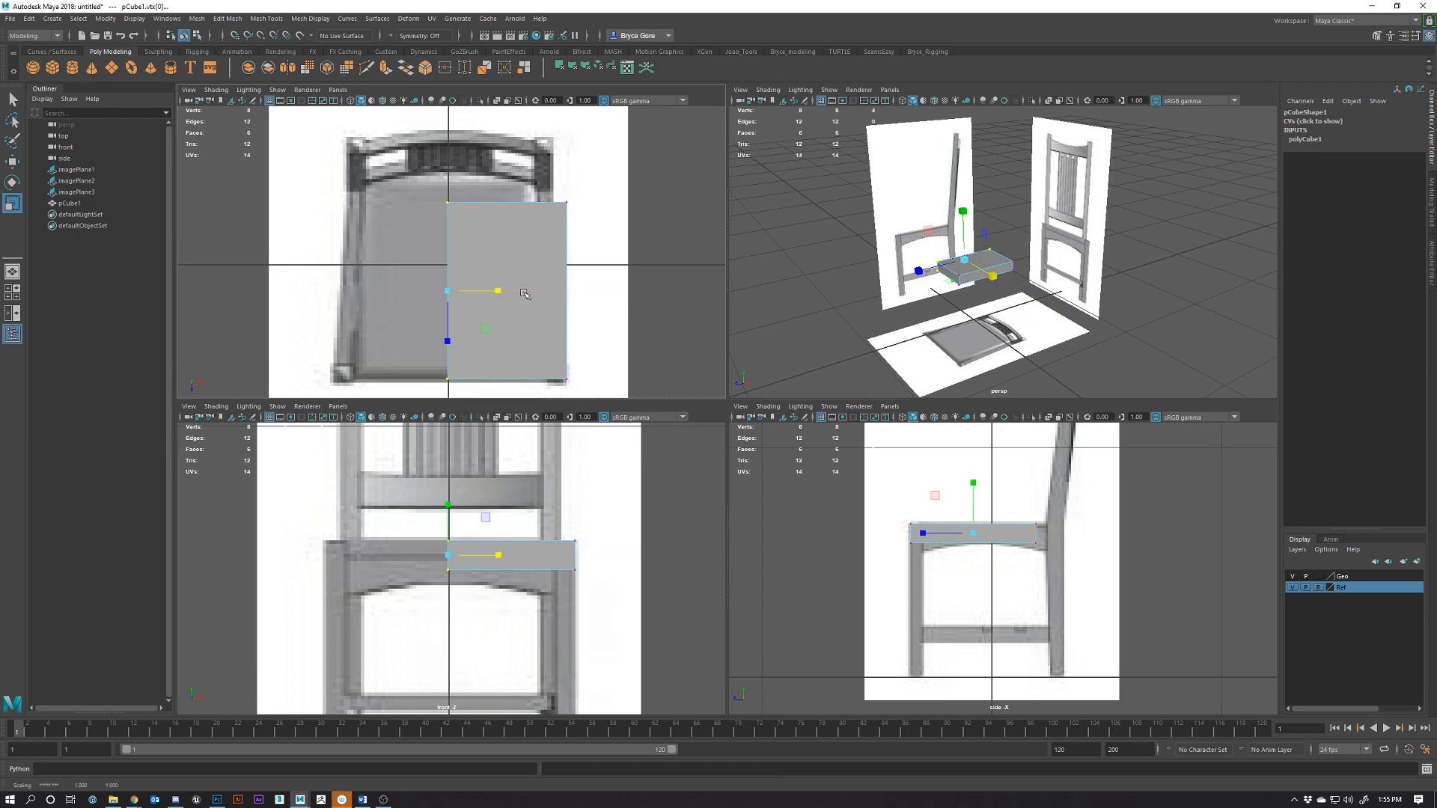
{"action": "key", "text": "ctrl+z"}
{"action": "key", "text": "w"}
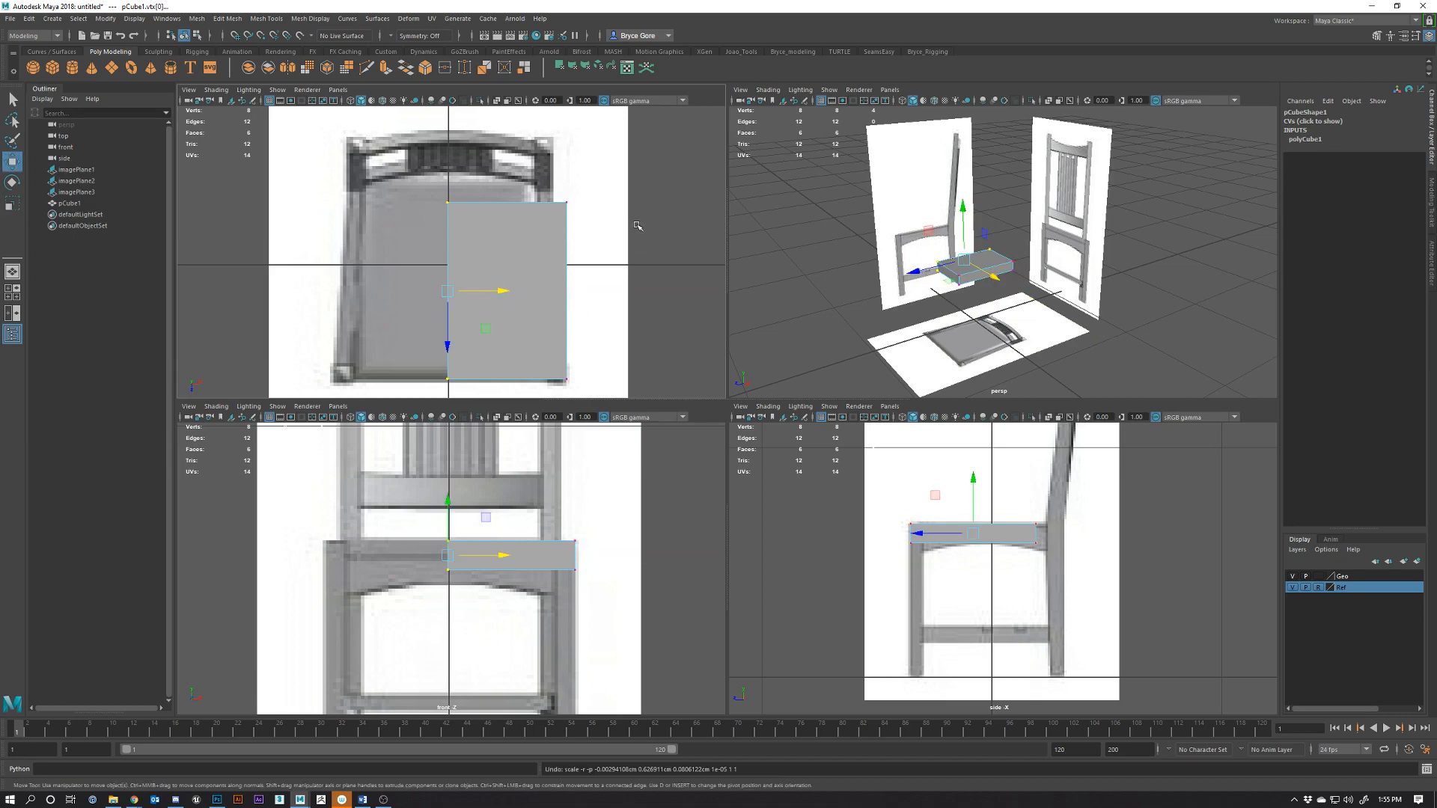
Leave vertex editing on the slab and select it as a whole object
{"action": "left_click", "coordinate": [681, 252]}
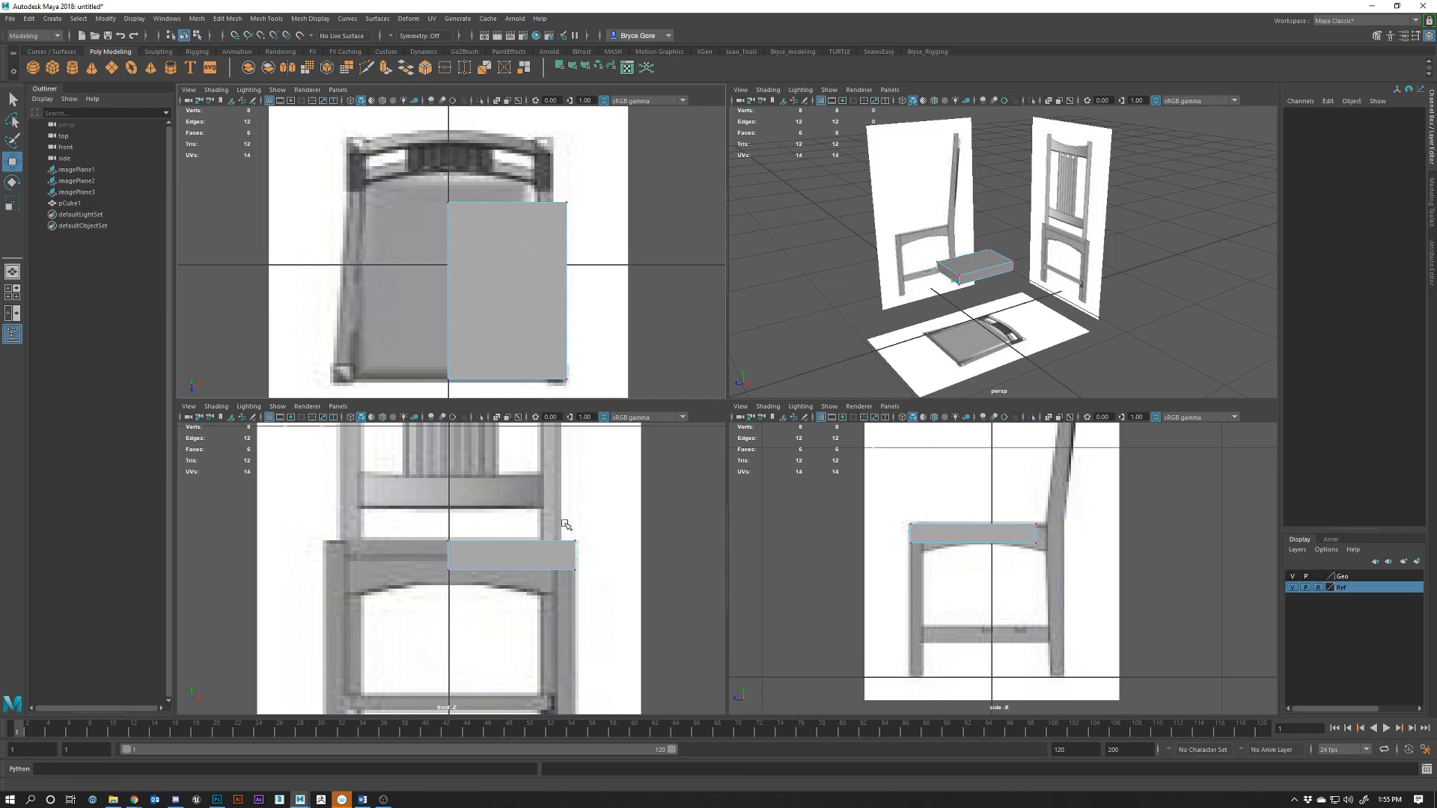
{"action": "left_click_drag", "start_coordinate": [445, 193], "coordinate": [591, 233]}
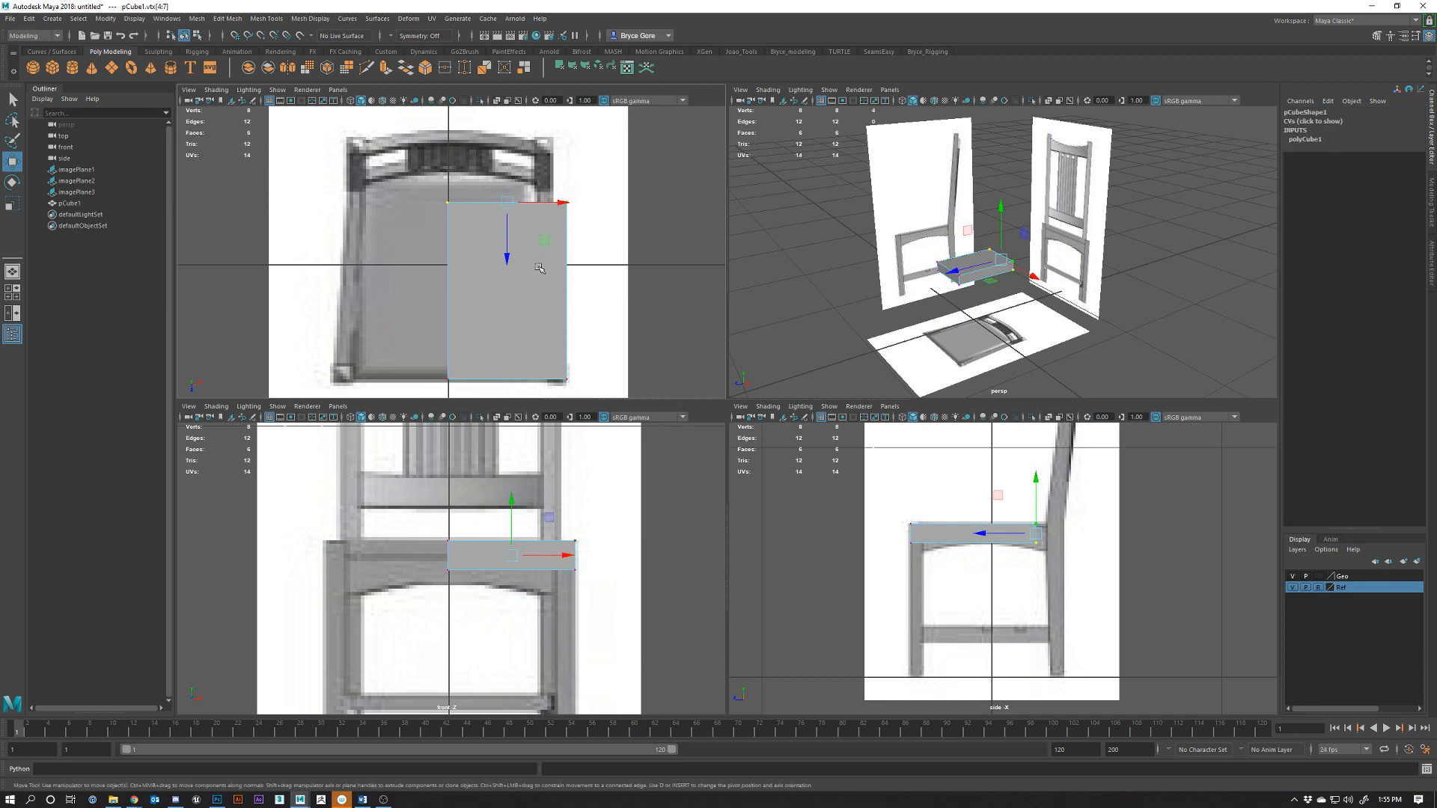
{"action": "right_click_drag", "start_coordinate": [539, 264], "coordinate": [599, 250]}
{"action": "left_click", "coordinate": [660, 286]}
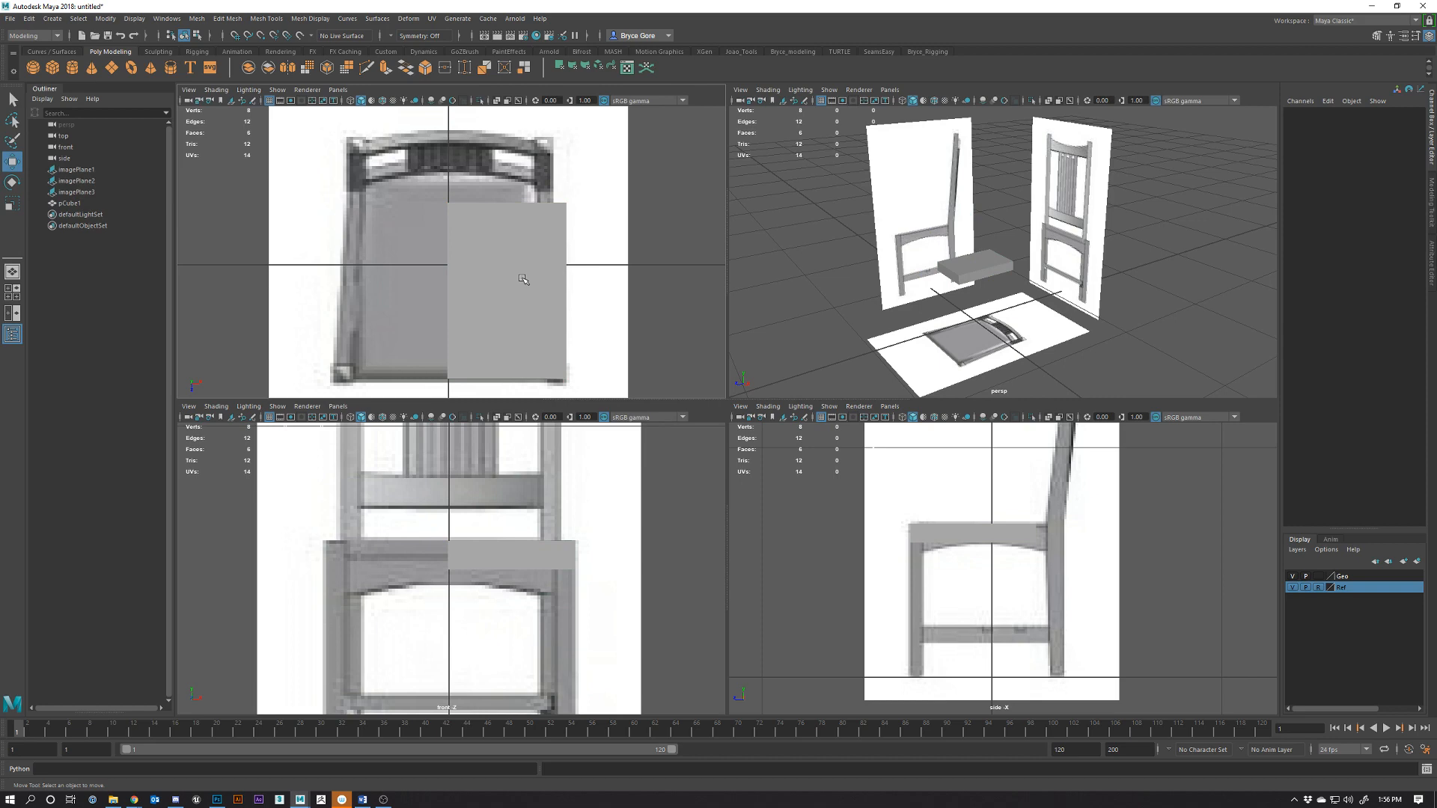
{"action": "left_click", "coordinate": [524, 283]}
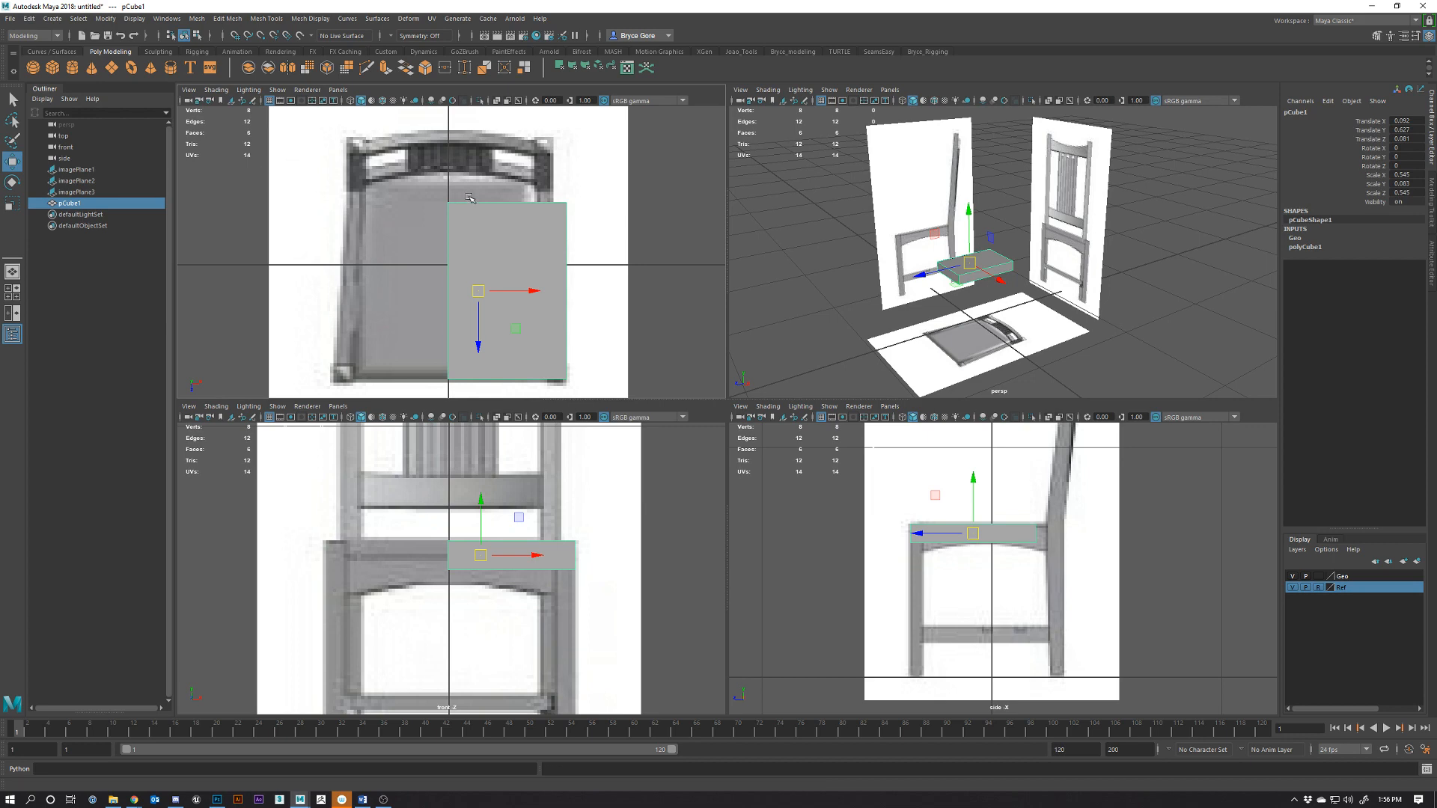
Try X-ray shading on and off, leaving the top view solid and the front, side and perspective views in X-ray
{"action": "key", "text": "alt+x"}
{"action": "key", "text": "alt+x"}
{"action": "key", "text": "alt+x"}
{"action": "key", "text": "alt+x"}
{"action": "left_click", "coordinate": [498, 101]}
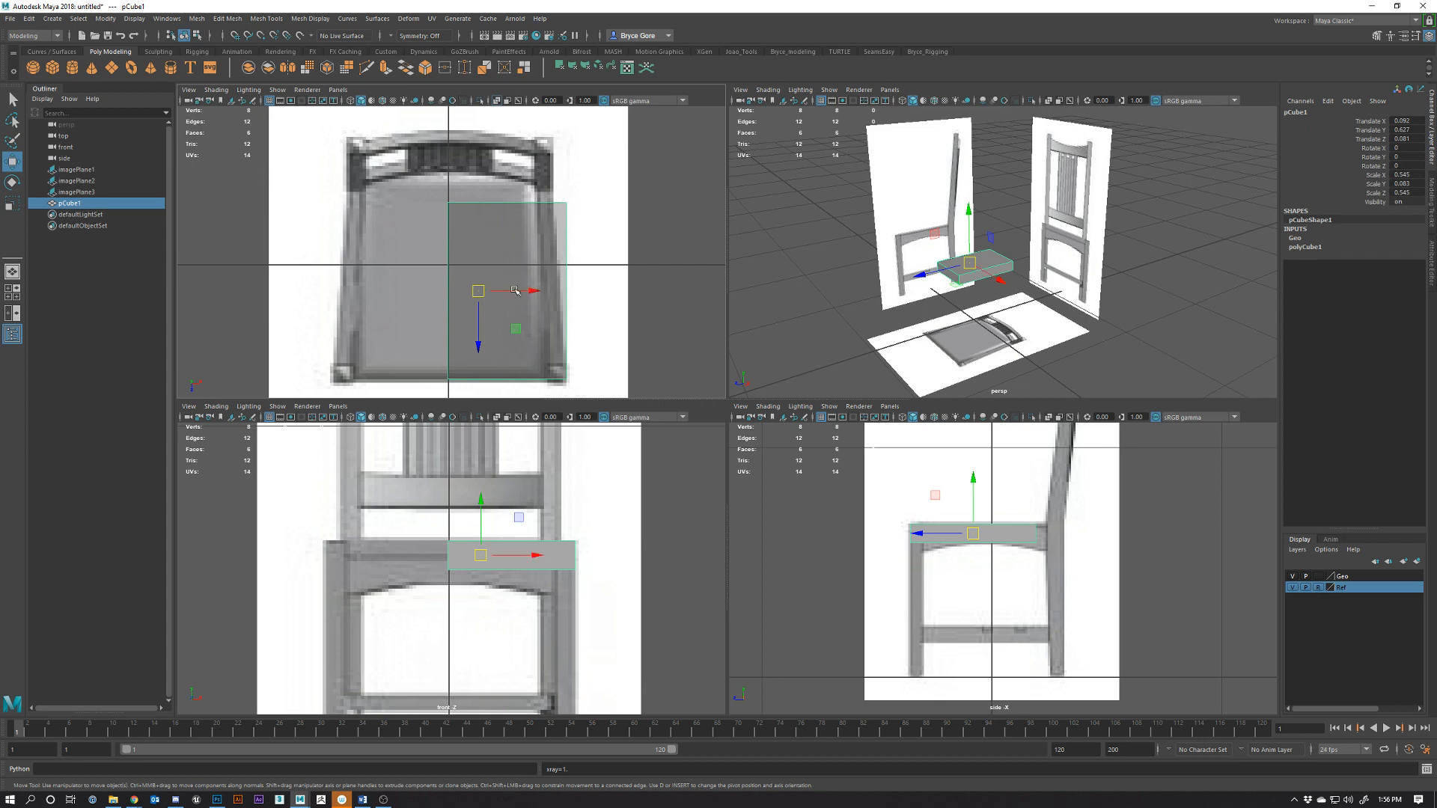
{"action": "key", "text": "alt+x"}
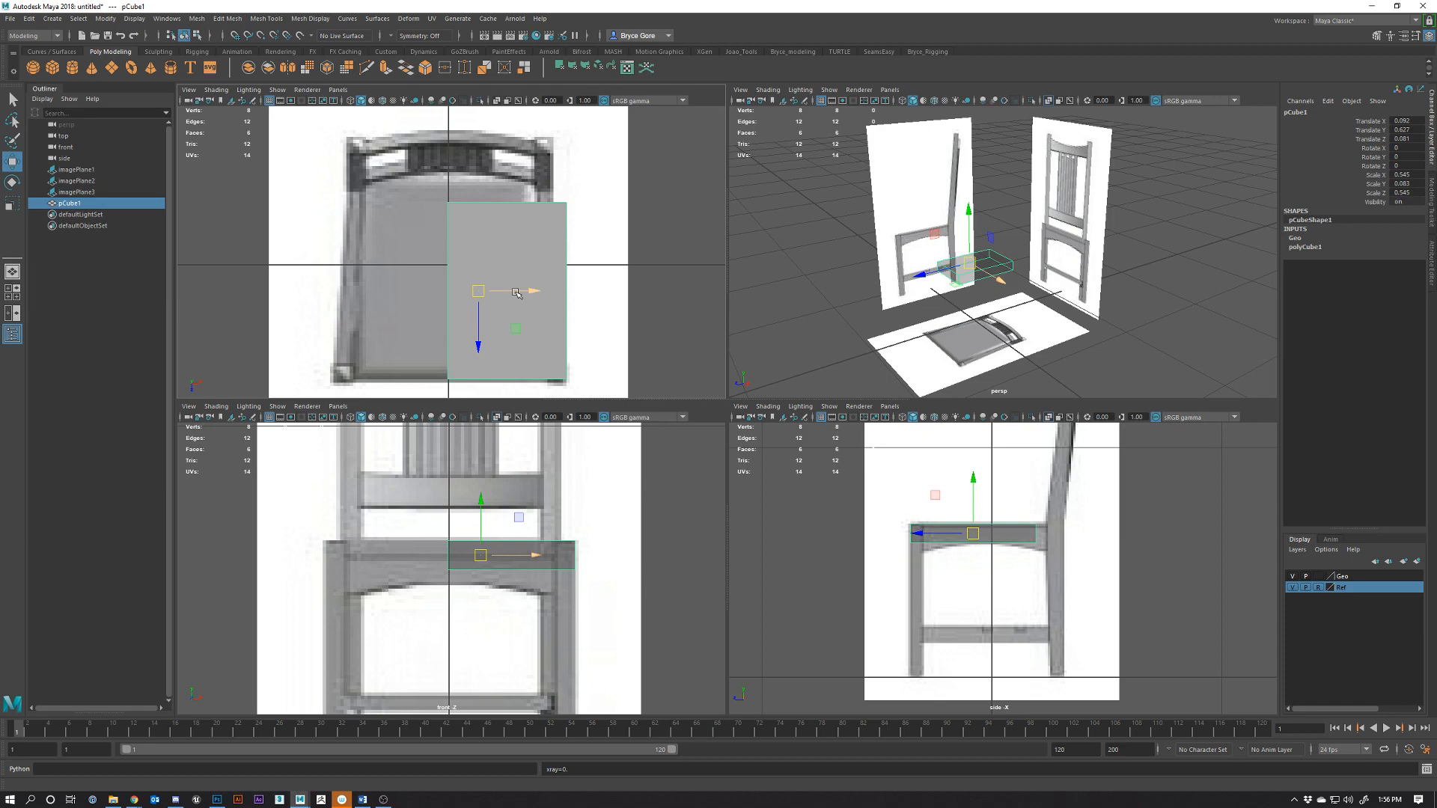
{"action": "key", "text": "alt+x"}
{"action": "key", "text": "alt+x"}
{"action": "key", "text": "alt+x"}
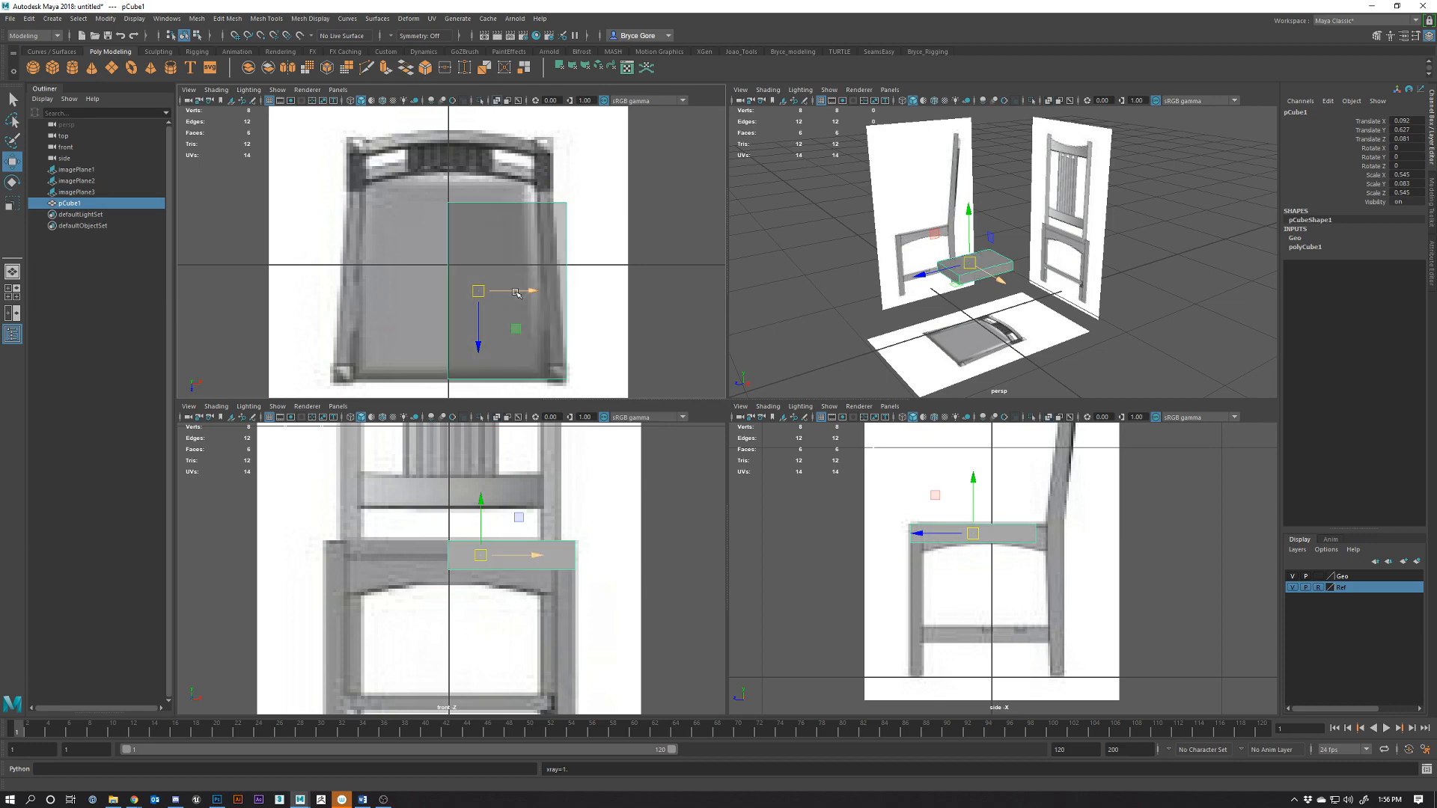
{"action": "key", "text": "alt+x"}
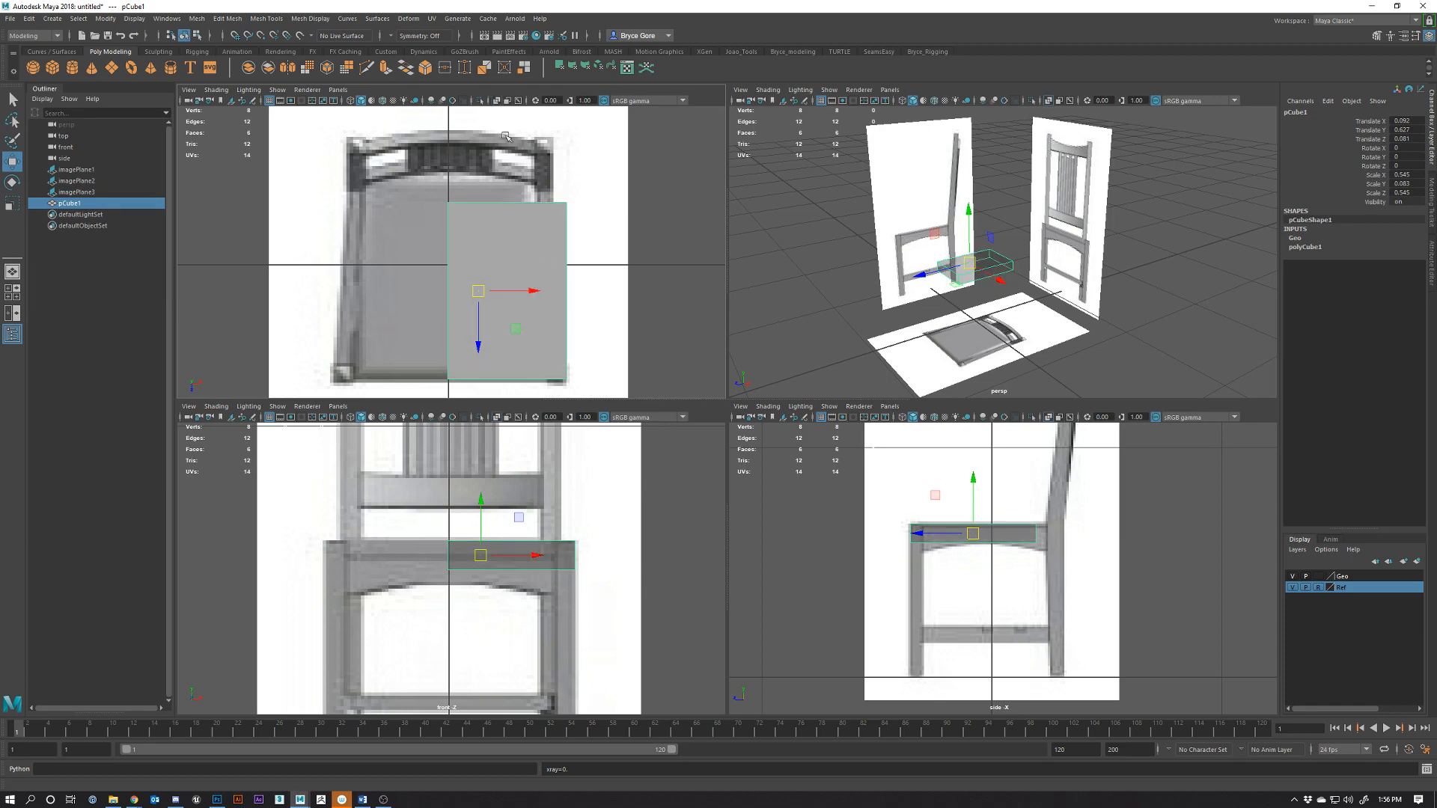
Move the slab's back vertices along Z in the top view to the lower edge of the chair's back rail
{"action": "right_click", "coordinate": [526, 236]}
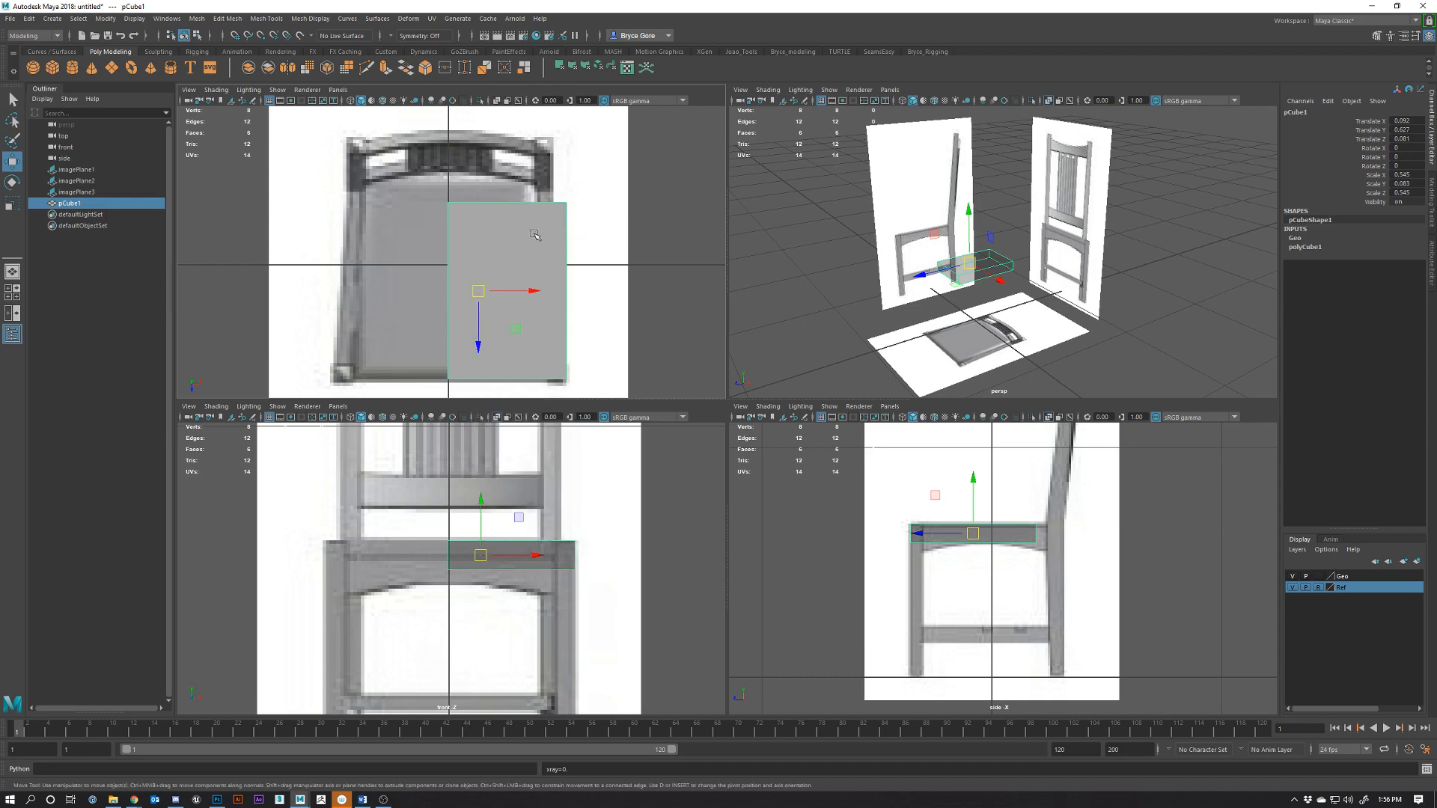
{"action": "right_click_drag", "start_coordinate": [530, 230], "coordinate": [467, 238]}
{"action": "left_click_drag", "start_coordinate": [425, 160], "coordinate": [624, 232]}
{"action": "scroll", "coordinate": [502, 225], "scroll_direction": "up", "scroll_amount": 1}
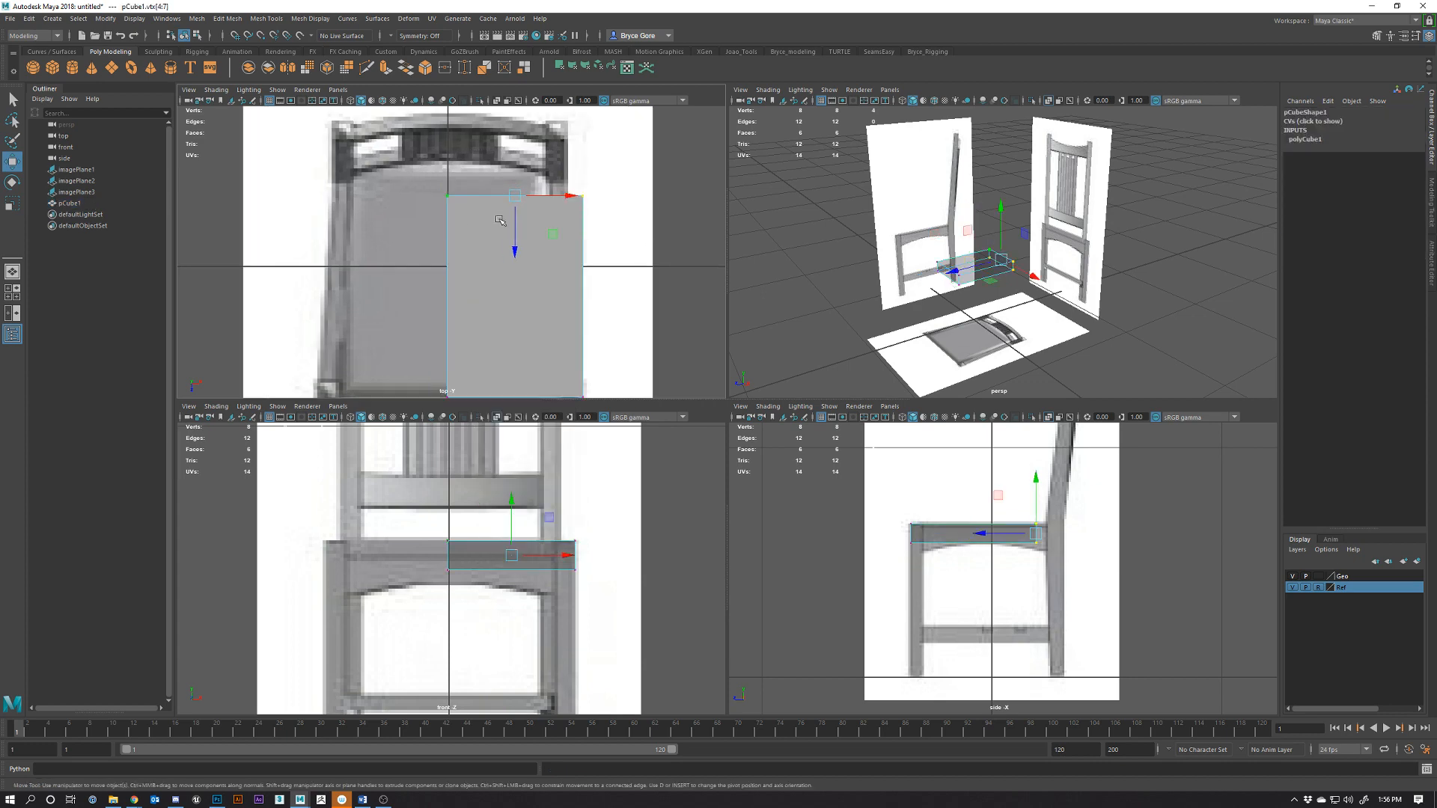
{"action": "left_click_drag", "start_coordinate": [514, 245], "coordinate": [514, 212]}
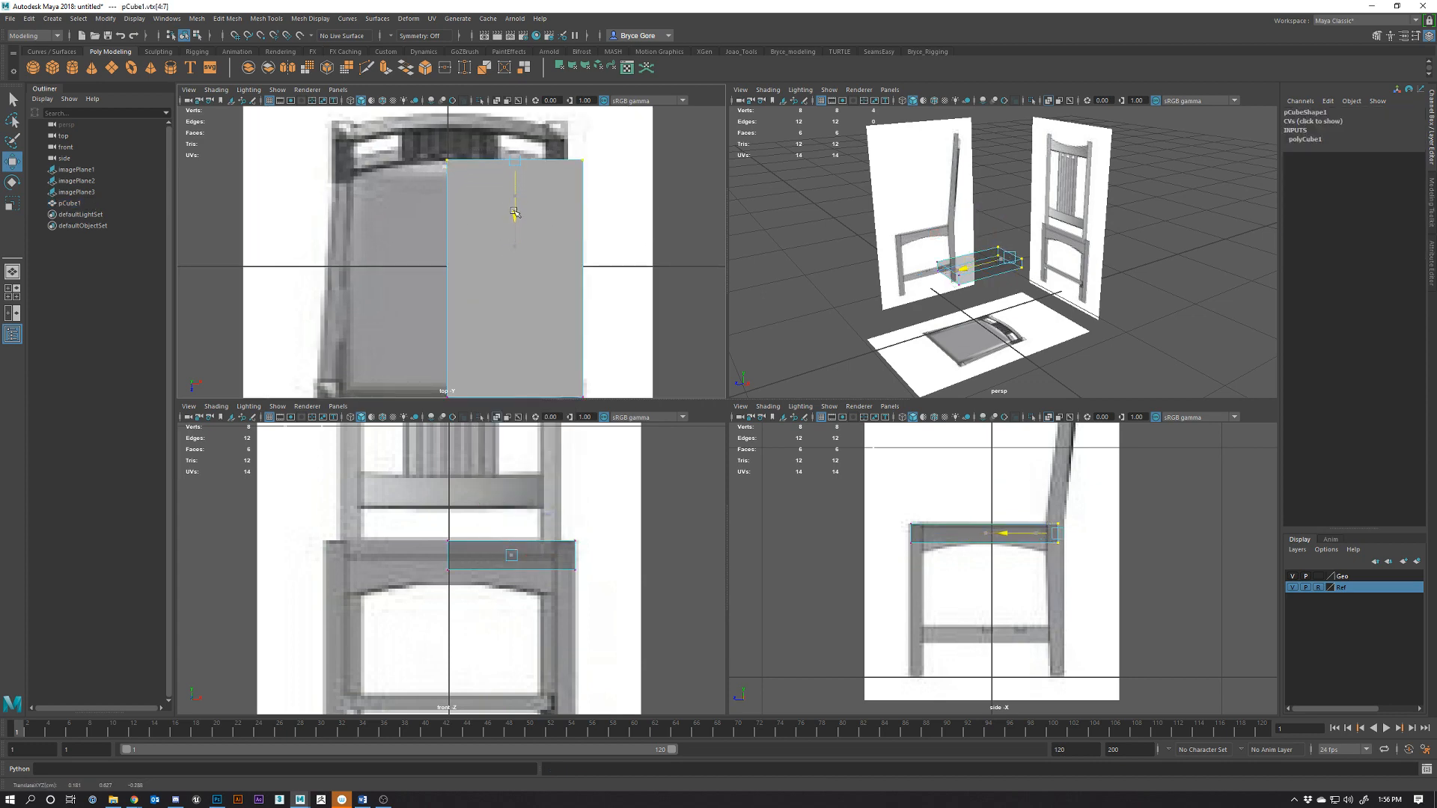
With X-ray on in the top view, move the slab's outer back corner vertices inward along X to match the seat's taper
{"action": "left_click", "coordinate": [591, 226]}
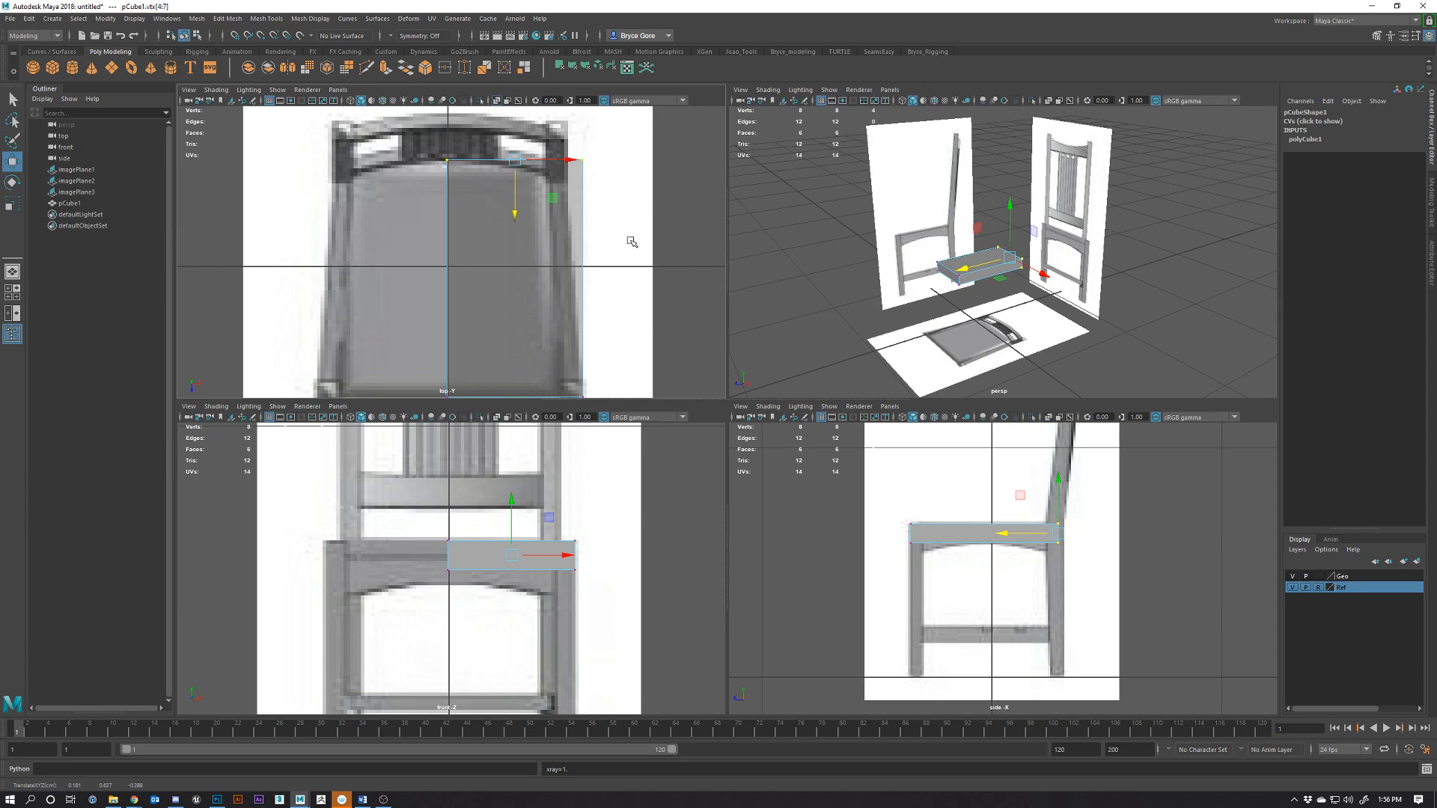
{"action": "left_click", "coordinate": [581, 160]}
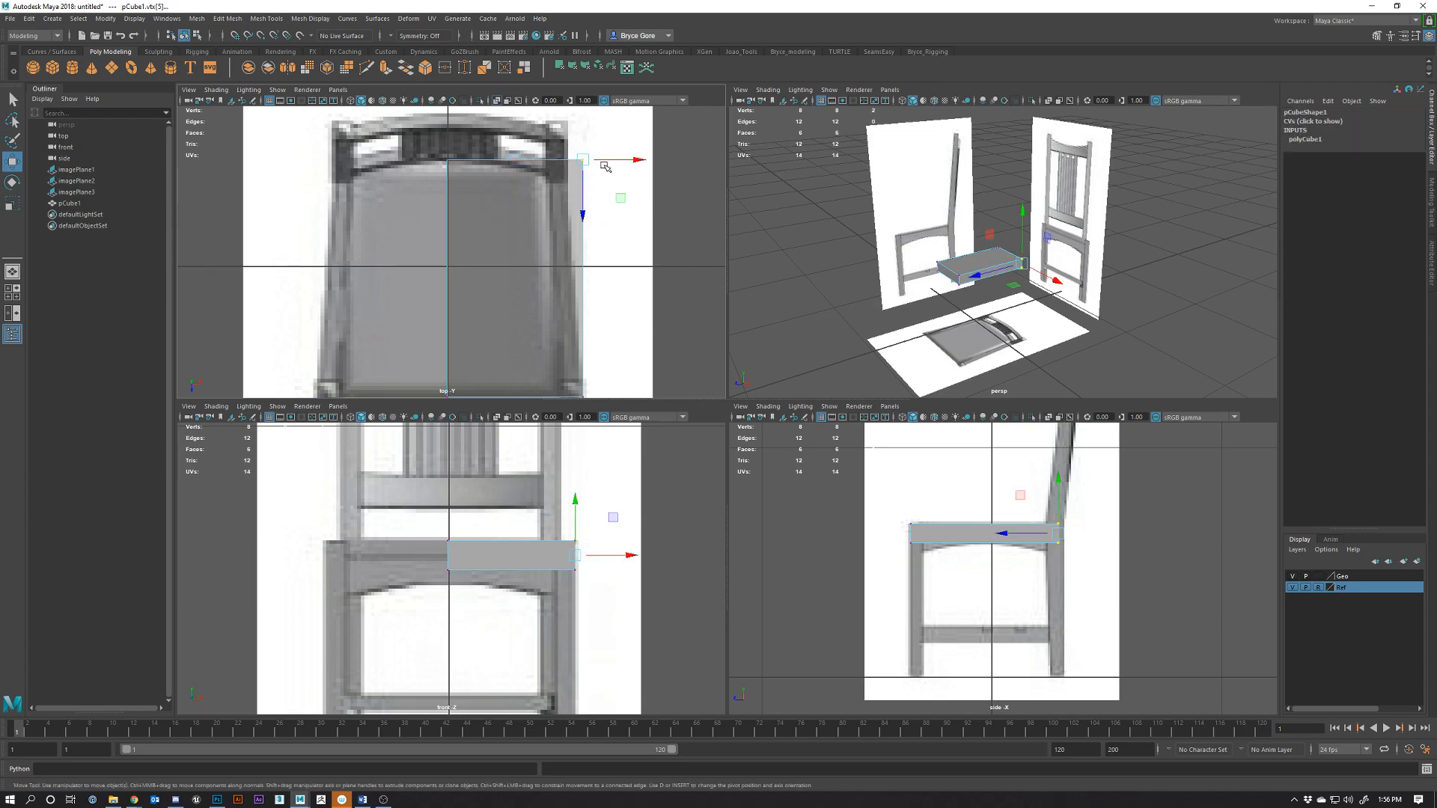
{"action": "left_click_drag", "start_coordinate": [618, 163], "coordinate": [610, 164]}
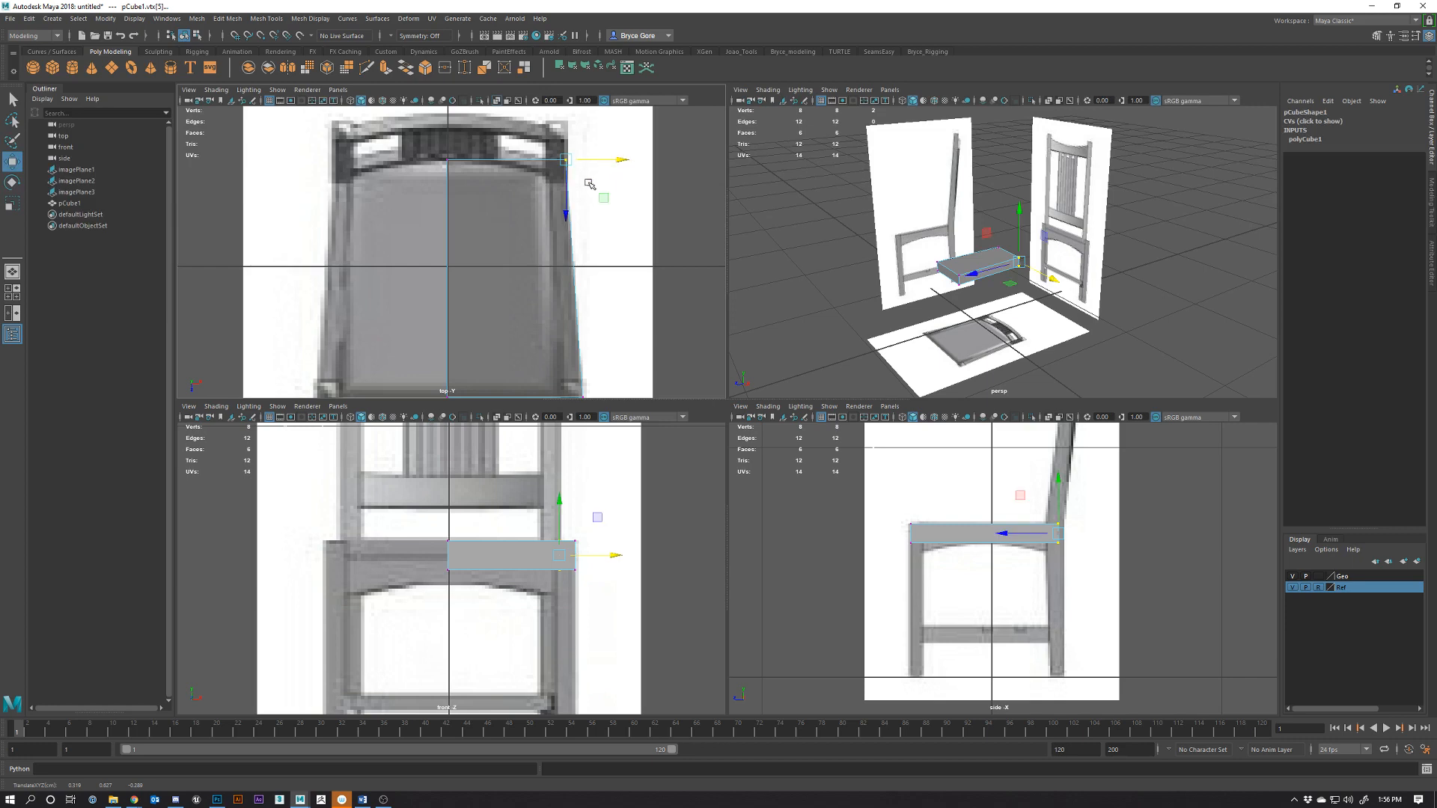
In the enlarged side view, move all the slab's back vertices along Z to the rear edge of the back leg
{"action": "key", "text": "space"}
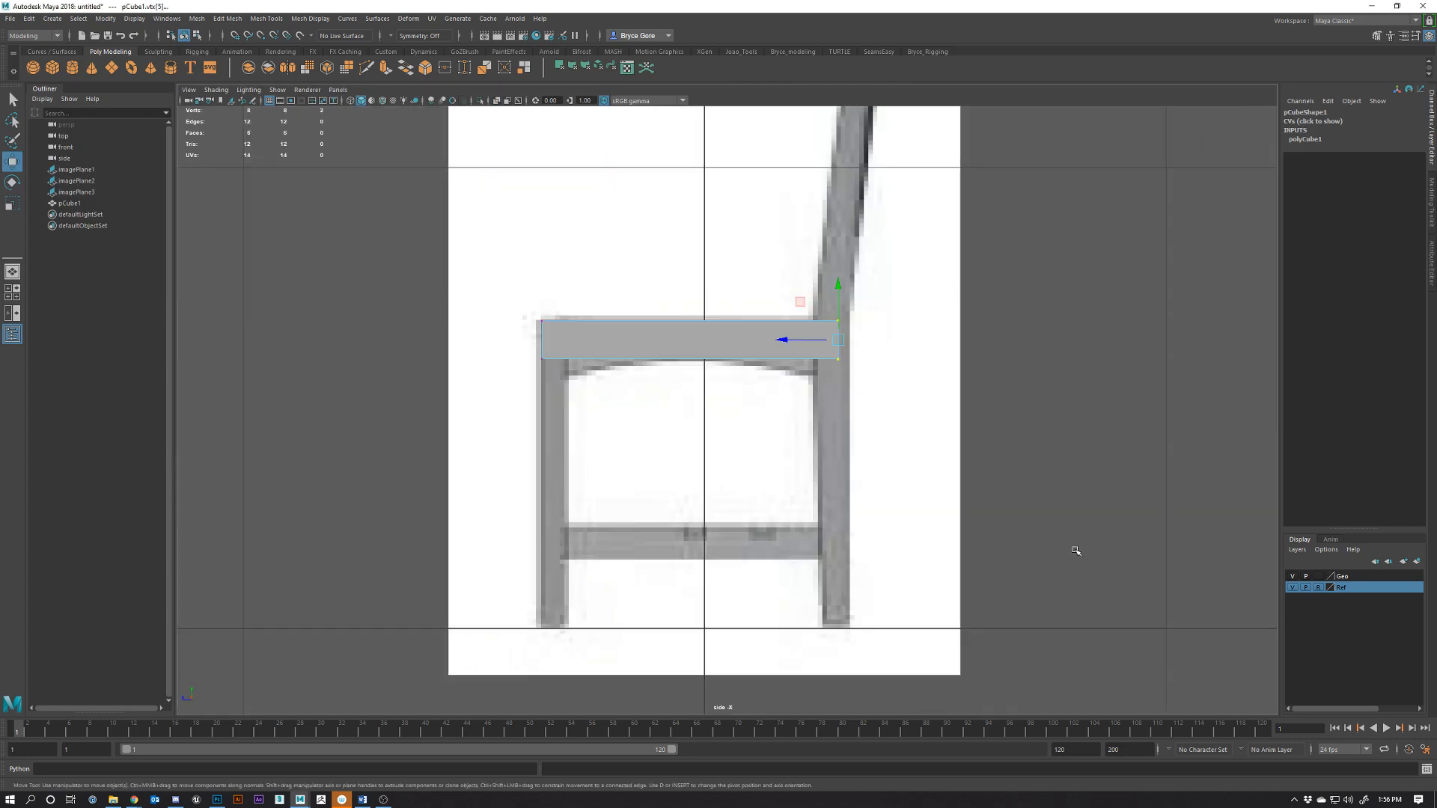
{"action": "scroll", "coordinate": [1071, 550], "scroll_direction": "up", "scroll_amount": 1}
{"action": "left_click_drag", "start_coordinate": [851, 403], "coordinate": [834, 338]}
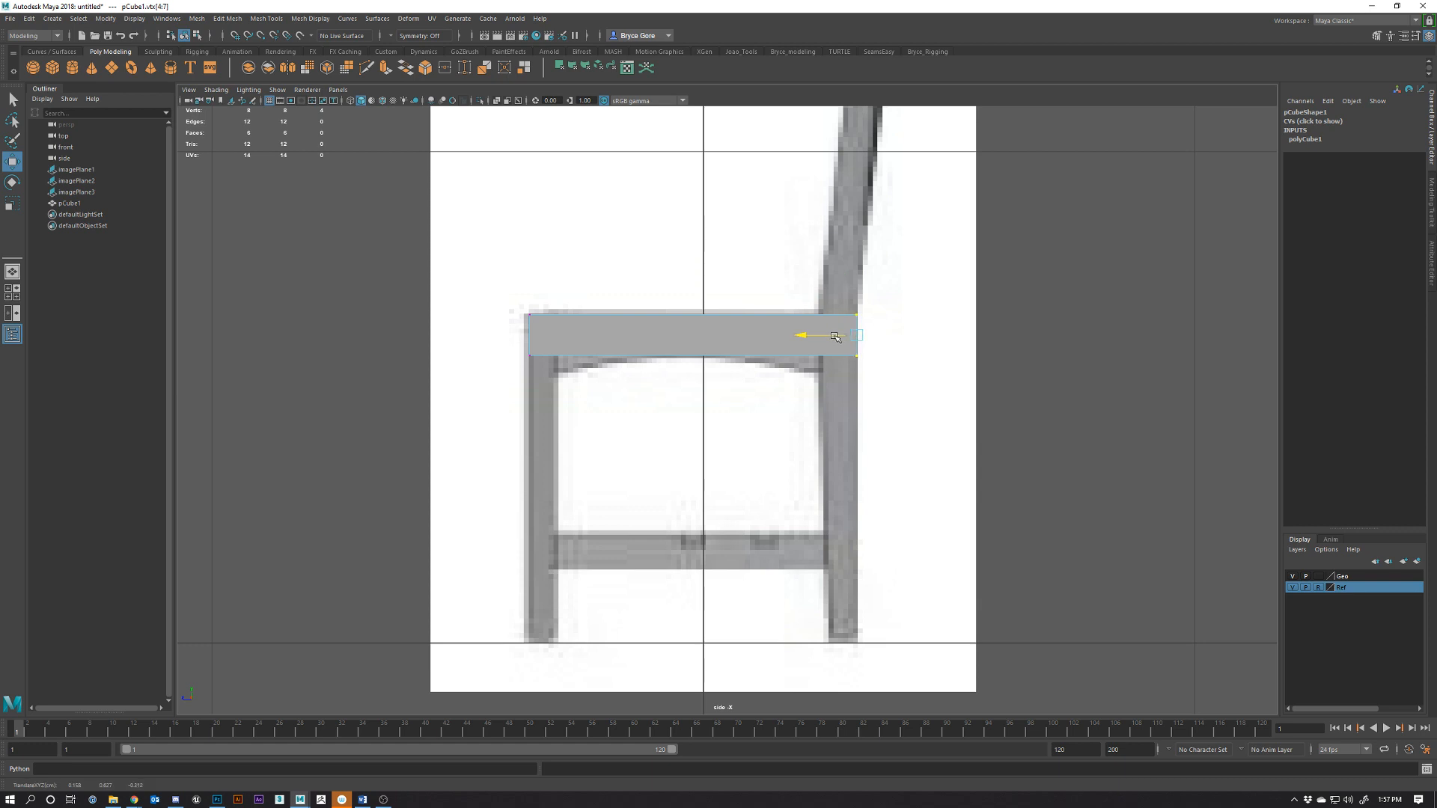
{"action": "key", "text": "space"}
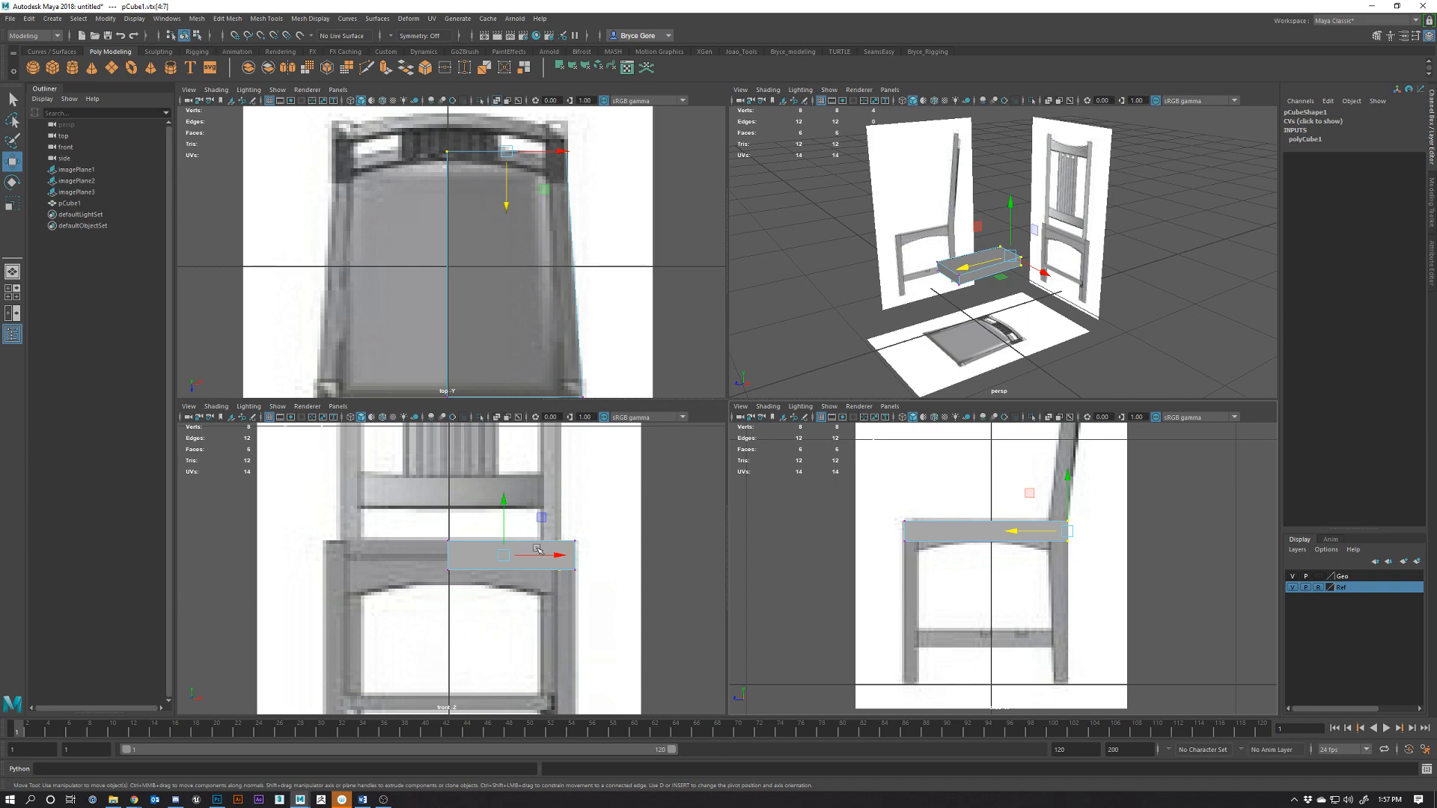
Raise the slab's bottom vertices along Y in the front view to thin it to the seat board's thickness
{"action": "key", "text": "alt+x"}
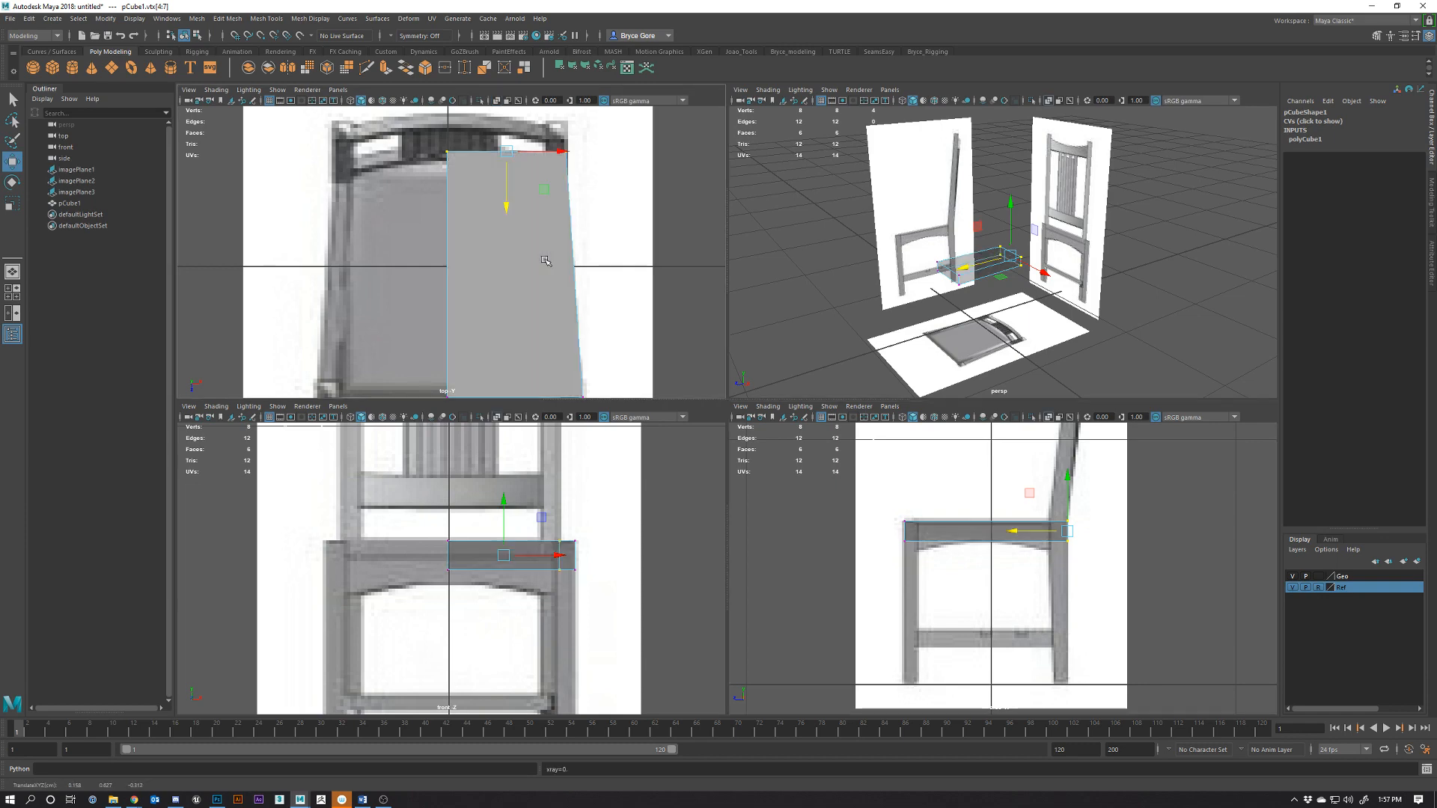
{"action": "scroll", "coordinate": [552, 549], "scroll_direction": "up", "scroll_amount": 4}
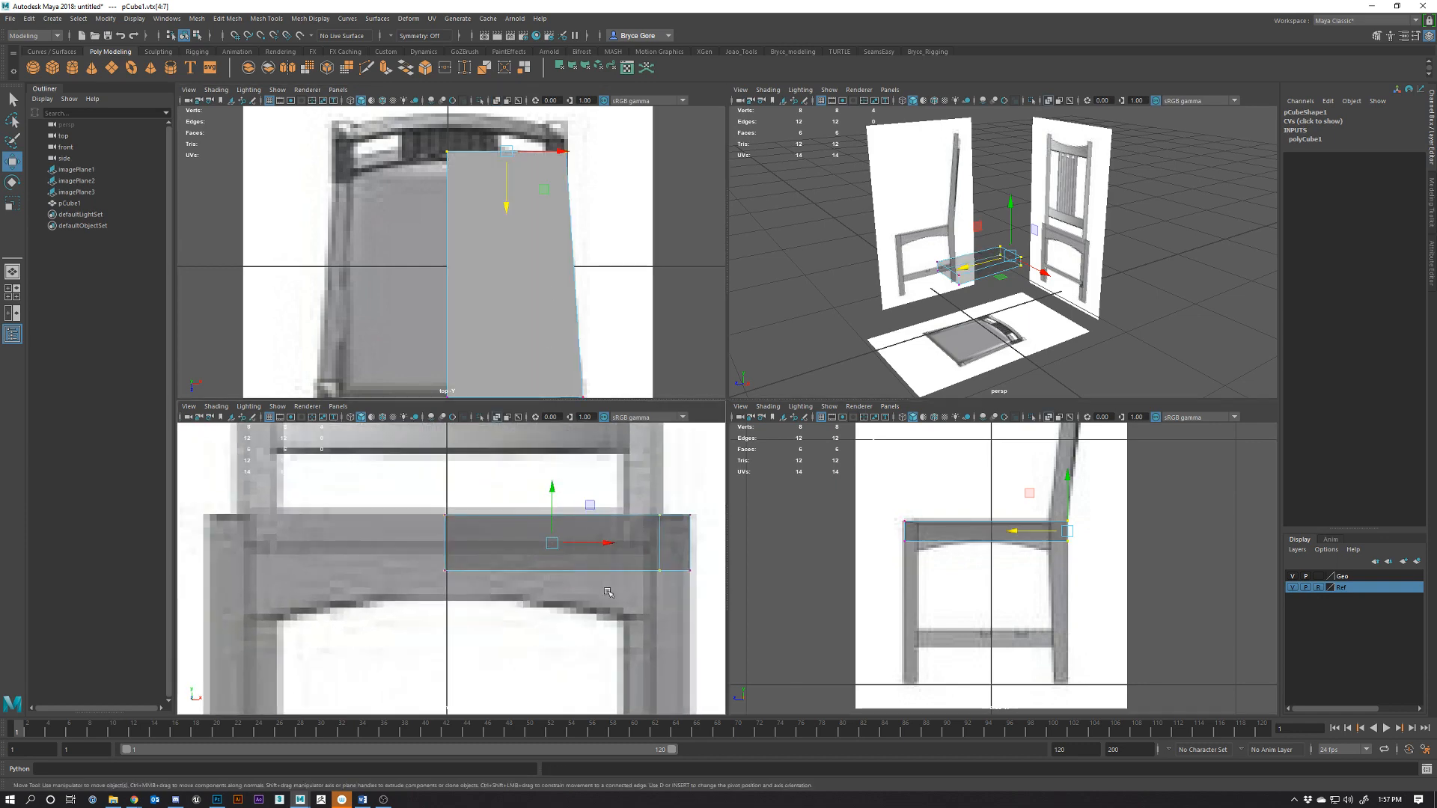
{"action": "left_click_drag", "start_coordinate": [715, 620], "coordinate": [372, 552]}
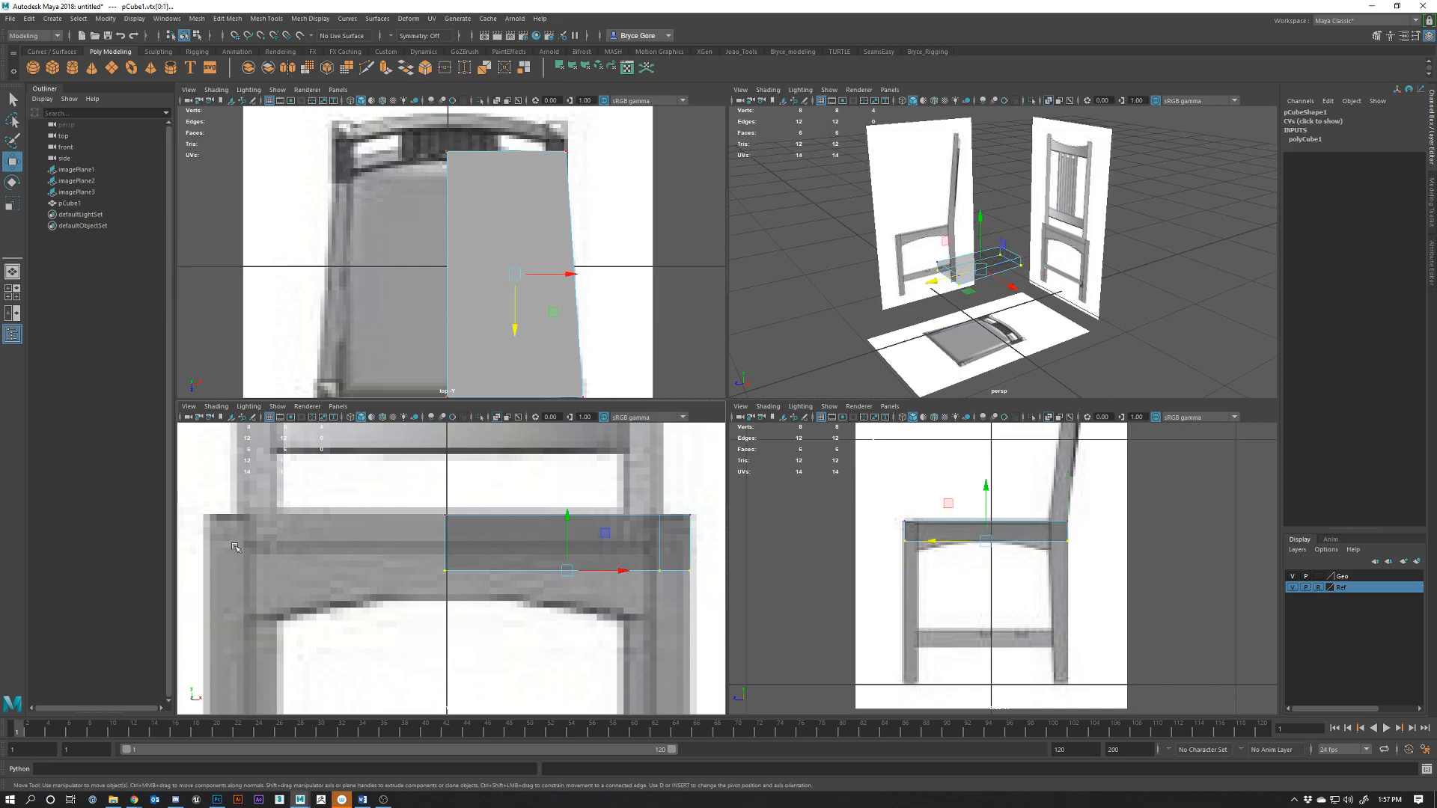
{"action": "scroll", "coordinate": [427, 539], "scroll_direction": "down", "scroll_amount": 8}
{"action": "scroll", "coordinate": [486, 592], "scroll_direction": "up", "scroll_amount": 5}
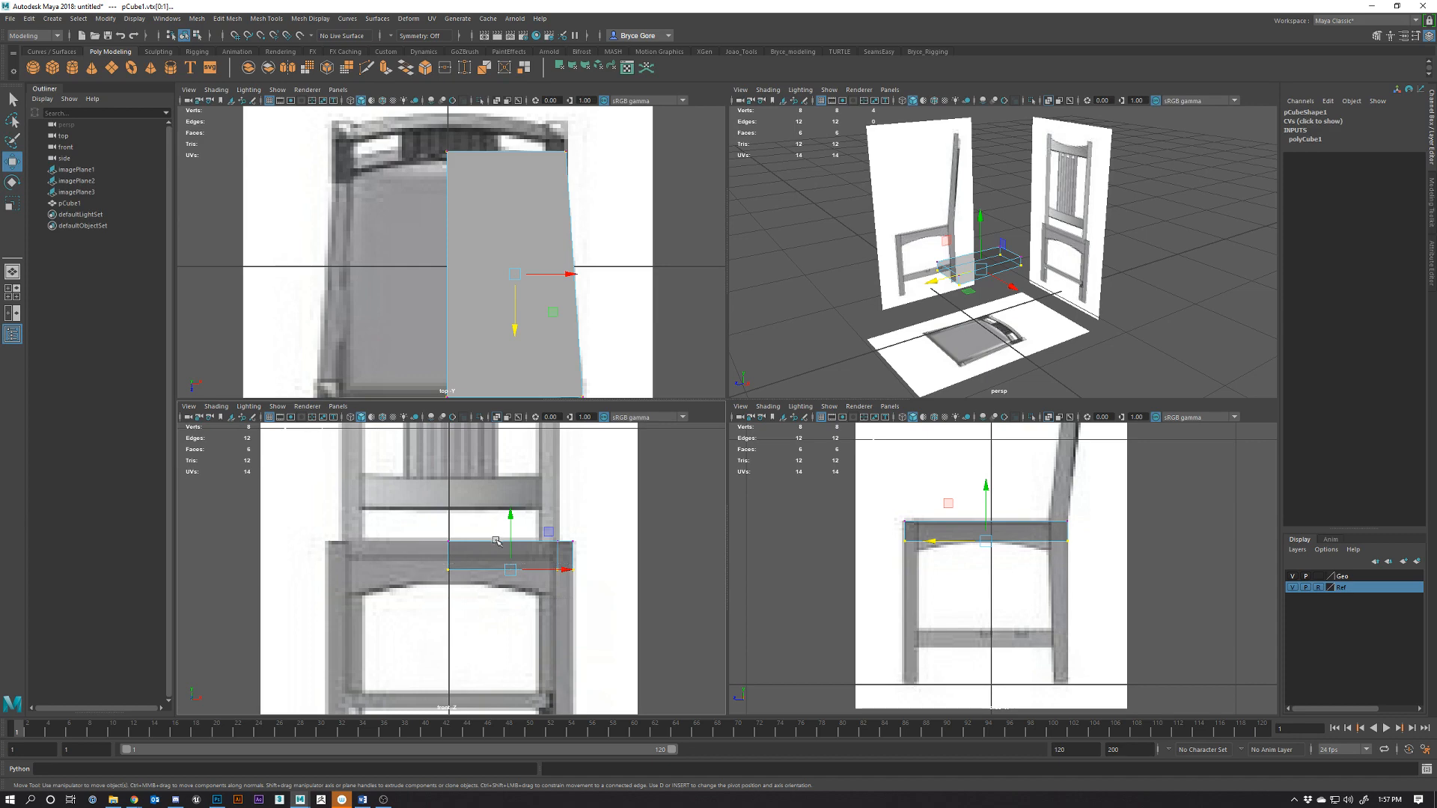
{"action": "mouse_move", "coordinate": [514, 550]}
{"action": "left_mouse_down"}
{"action": "mouse_move", "coordinate": [515, 516]}
{"action": "mouse_move", "coordinate": [514, 535]}
{"action": "left_mouse_up"}
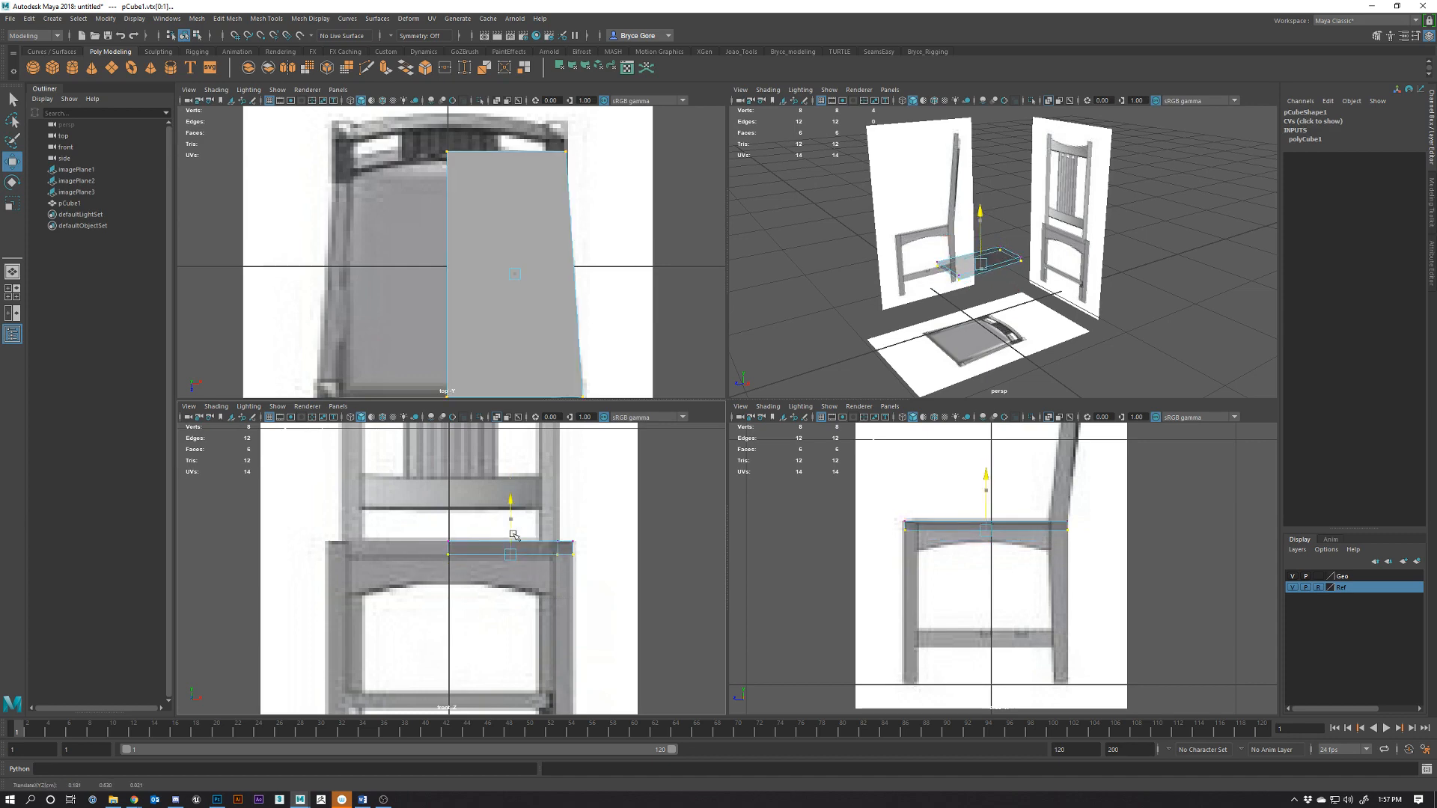
{"action": "left_click", "coordinate": [600, 573]}
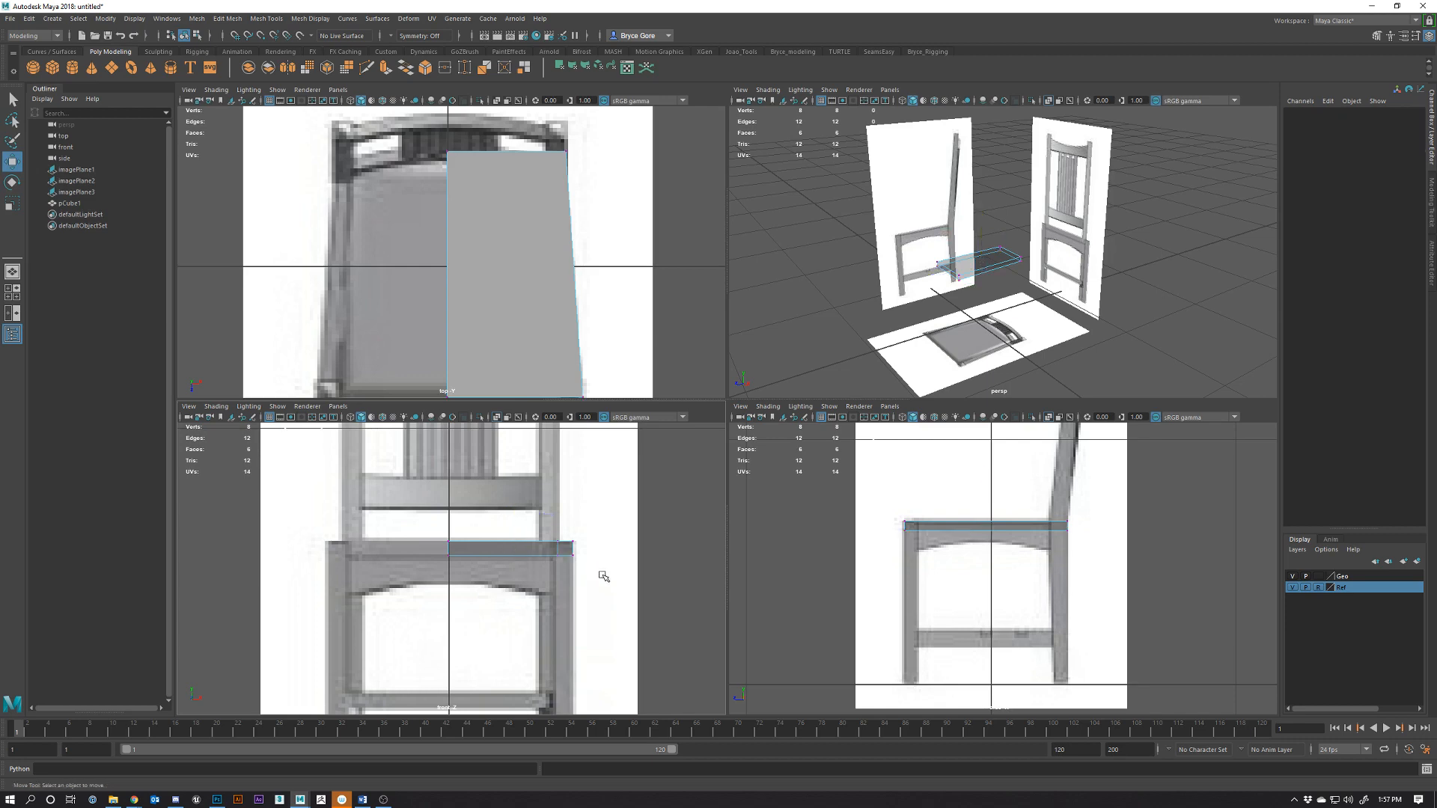
Return the slab to object mode and select it in the top view
{"action": "scroll", "coordinate": [545, 282], "scroll_direction": "down", "scroll_amount": 5}
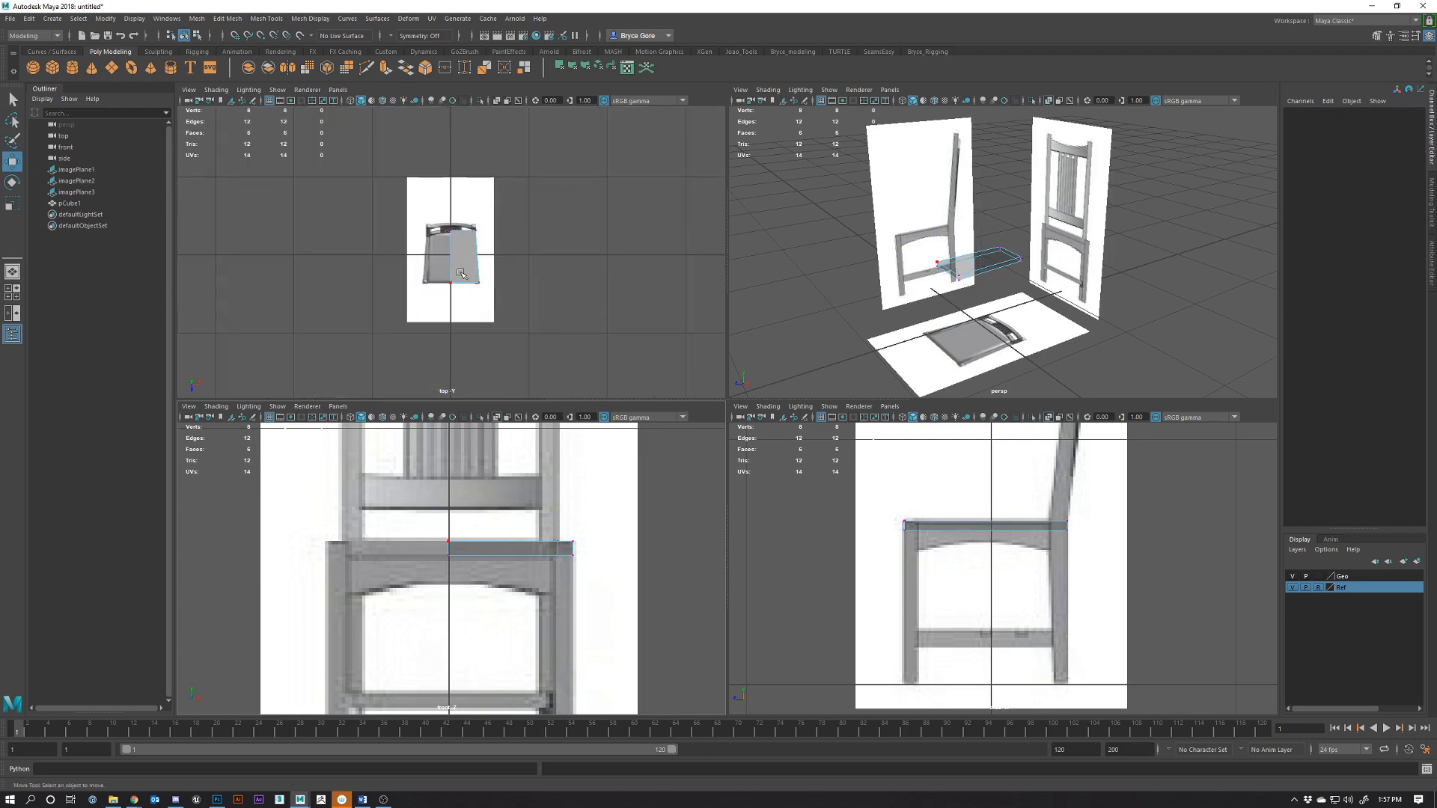
{"action": "scroll", "coordinate": [470, 258], "scroll_direction": "up", "scroll_amount": 1}
{"action": "right_click_drag", "start_coordinate": [470, 257], "coordinate": [529, 231]}
{"action": "left_click", "coordinate": [577, 311]}
{"action": "scroll", "coordinate": [497, 300], "scroll_direction": "up", "scroll_amount": 2}
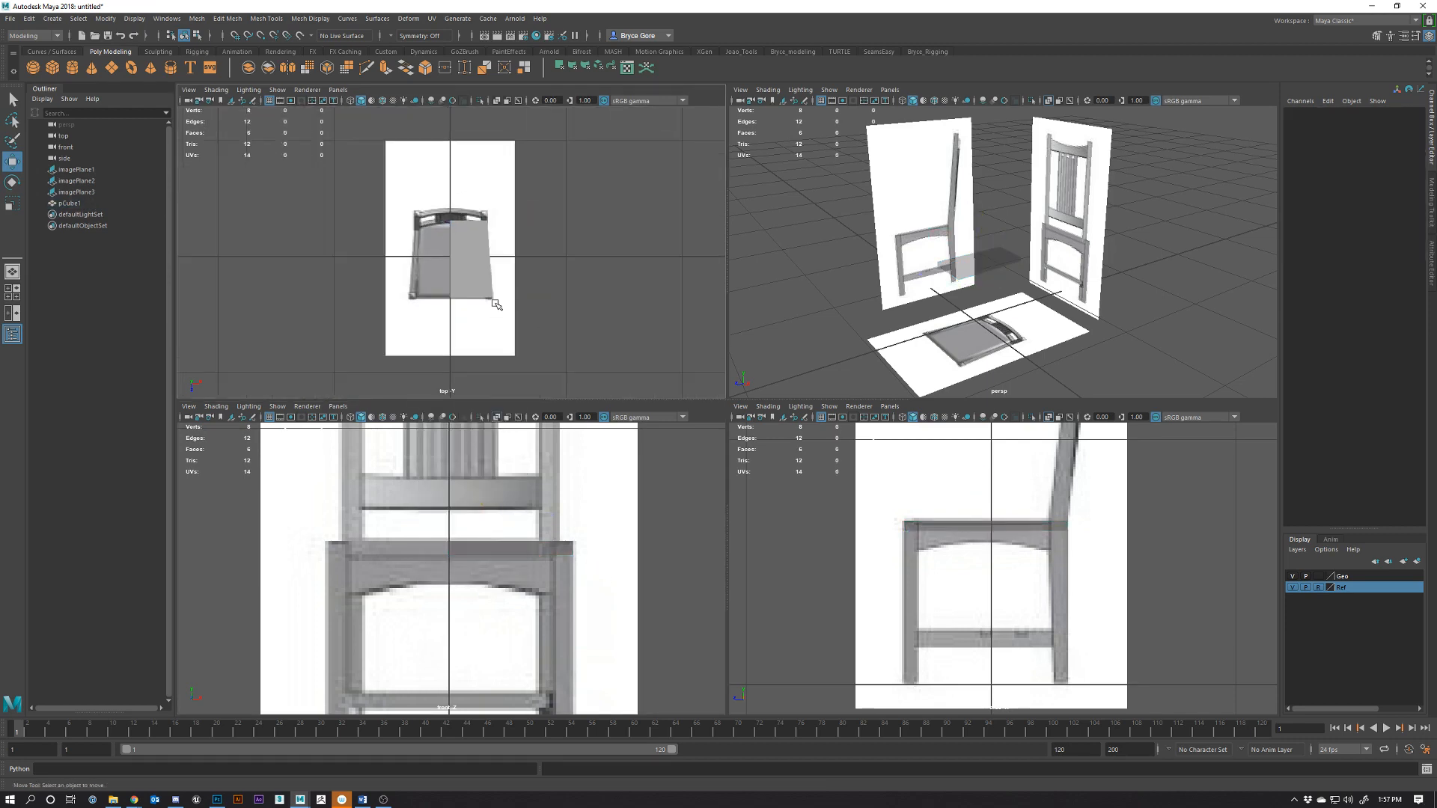
{"action": "left_click", "coordinate": [491, 297]}
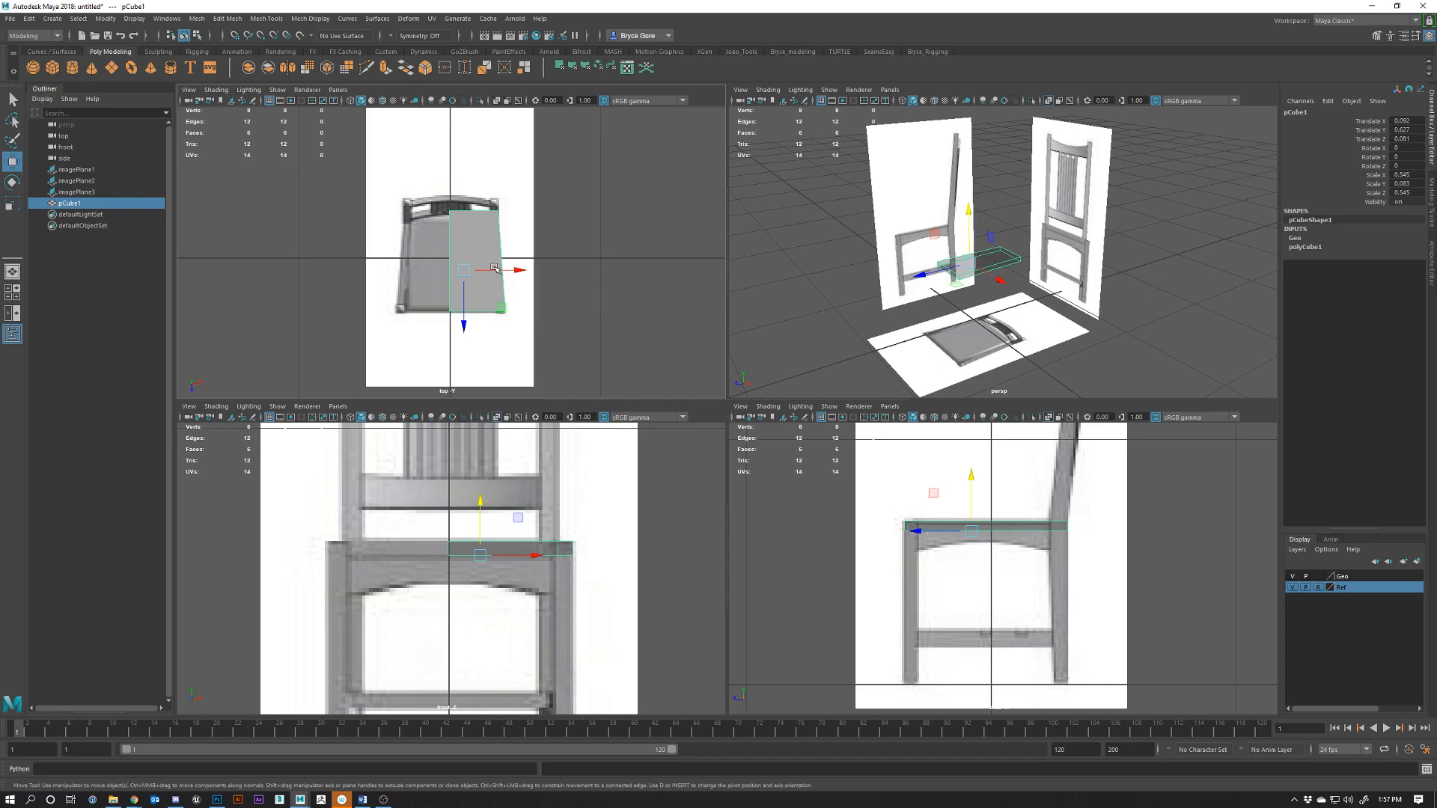
{"action": "scroll", "coordinate": [483, 297], "scroll_direction": "up", "scroll_amount": 2}
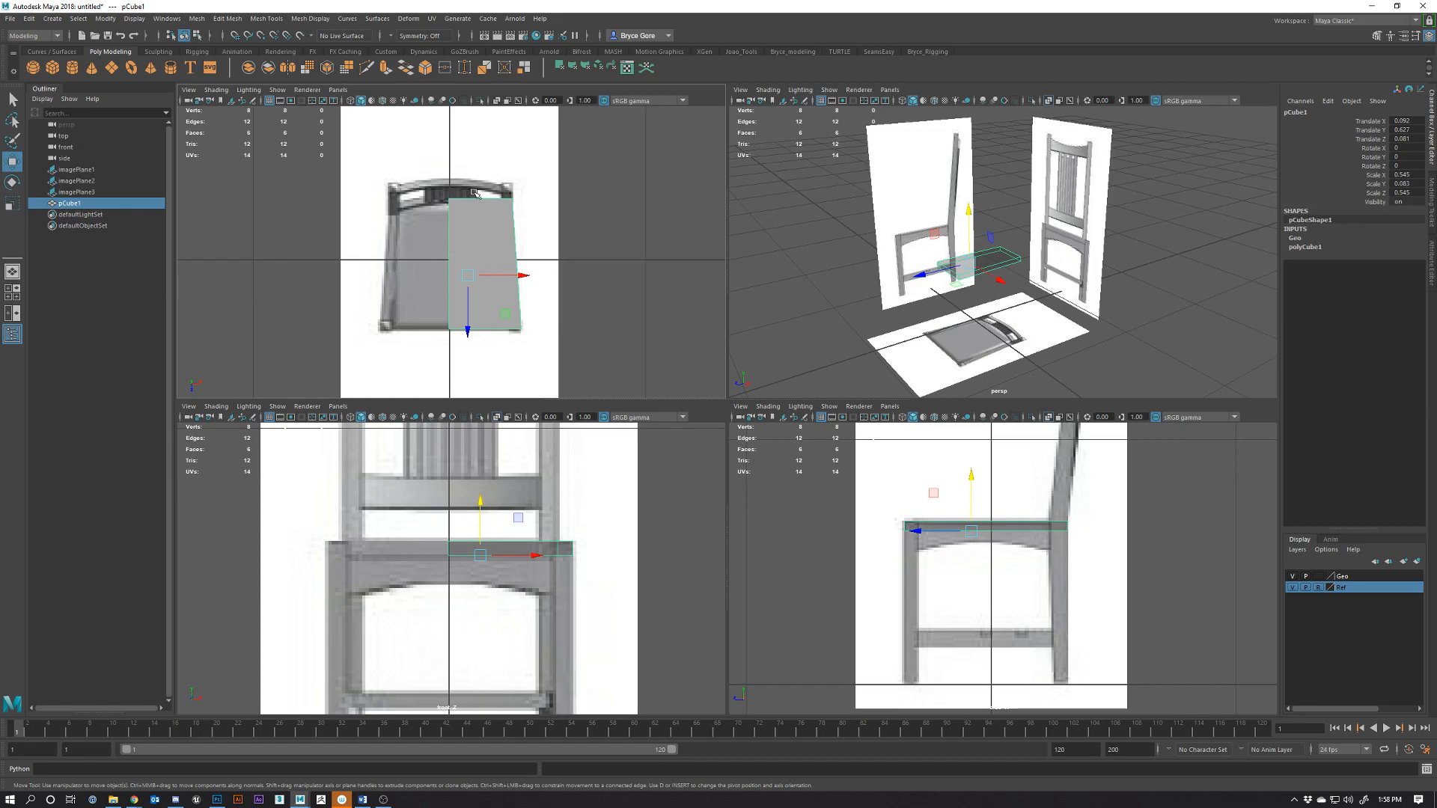
{"action": "scroll", "coordinate": [536, 327], "scroll_direction": "up", "scroll_amount": 2}
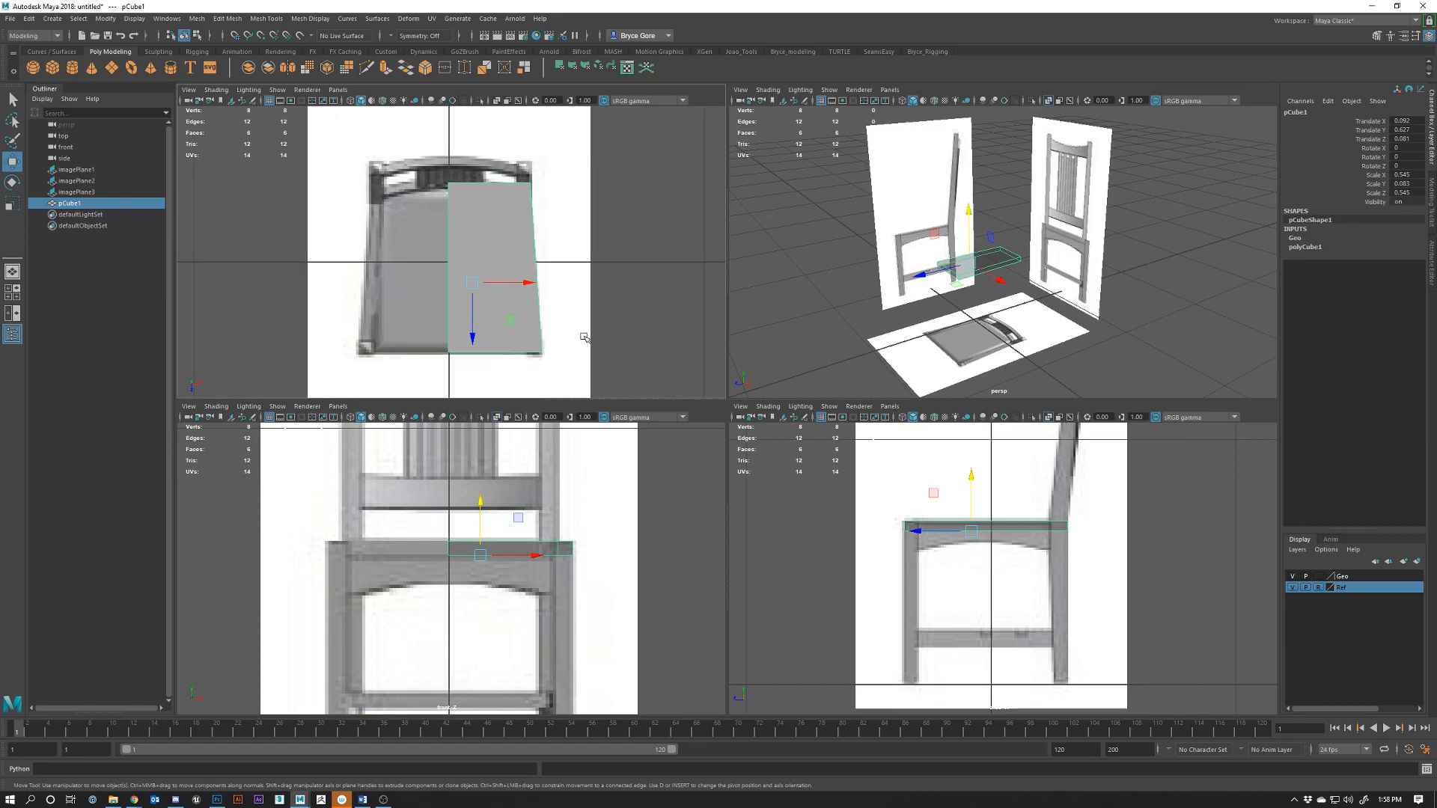
Add the Insert Edge Loop tool to the Poly Modeling shelf
{"action": "left_click", "coordinate": [229, 20]}
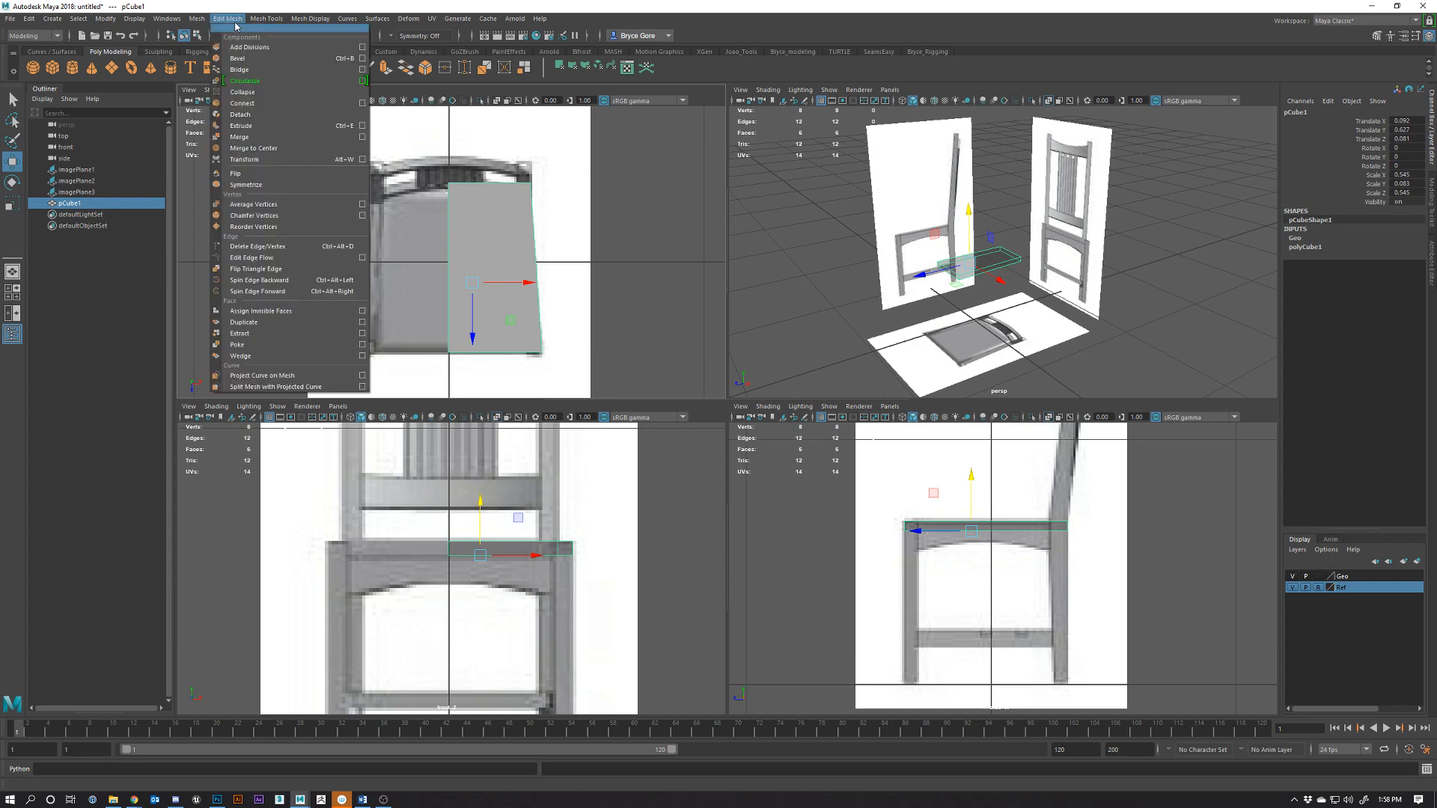
{"action": "mouse_move", "coordinate": [276, 21]}
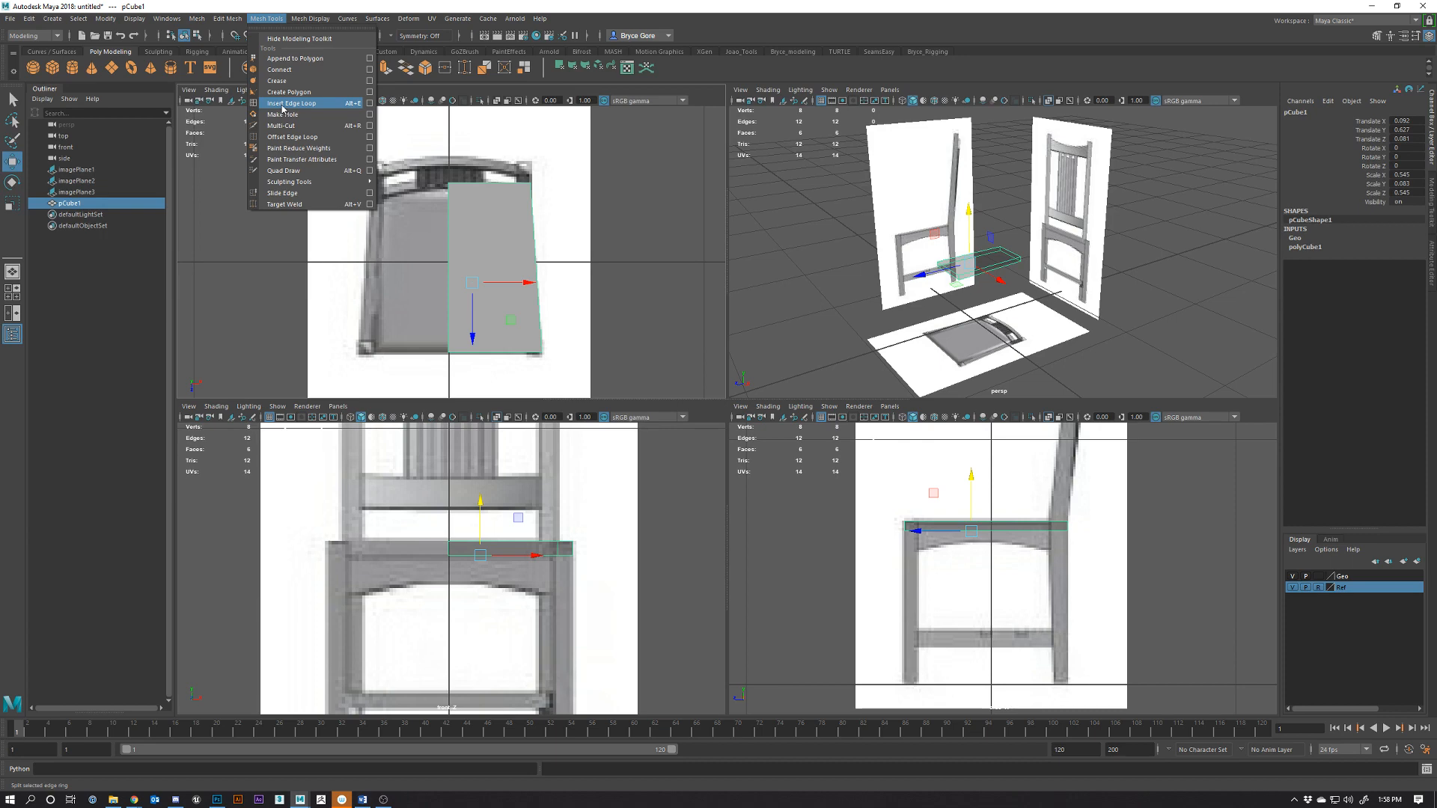
{"action": "left_click", "coordinate": [680, 71]}
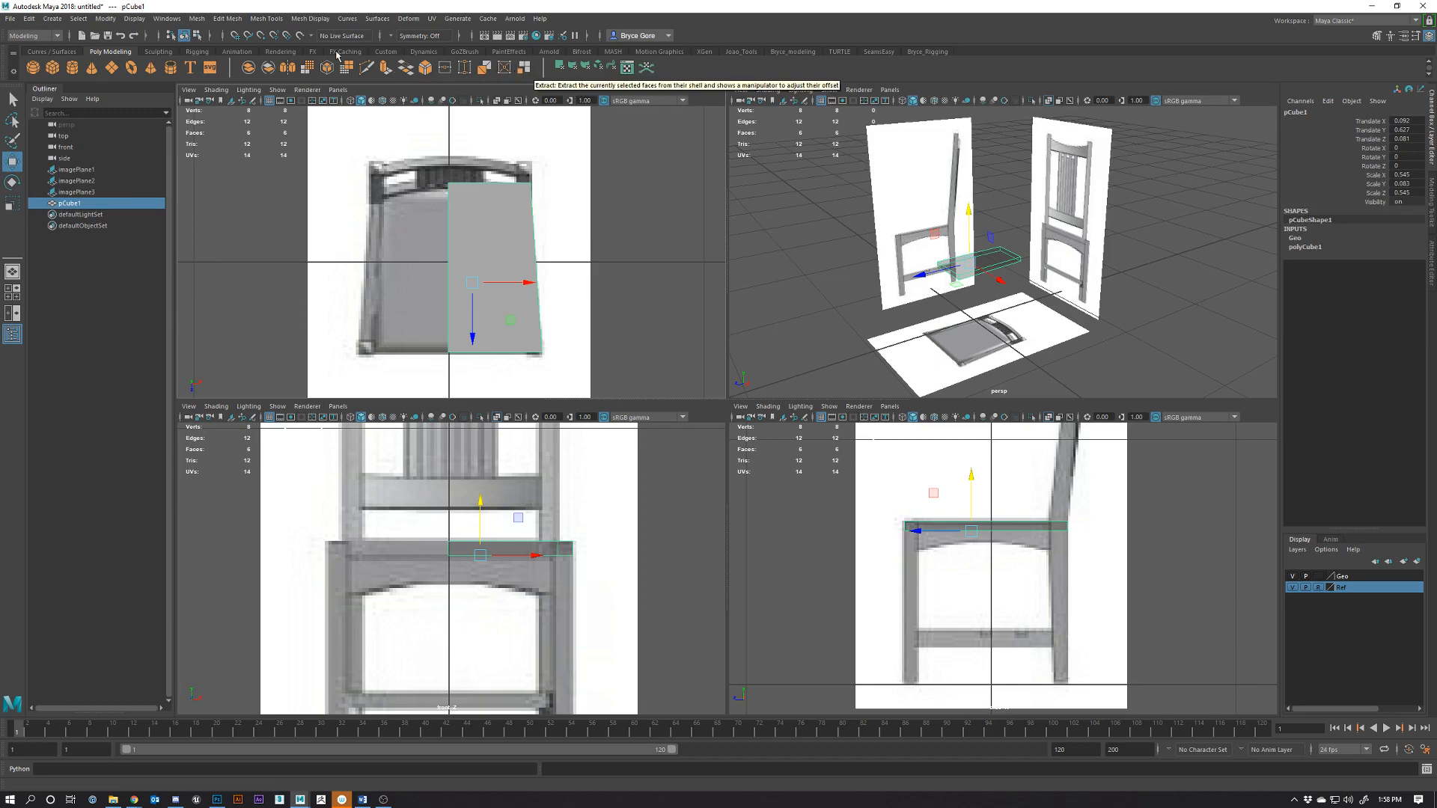
{"action": "left_click", "coordinate": [267, 19]}
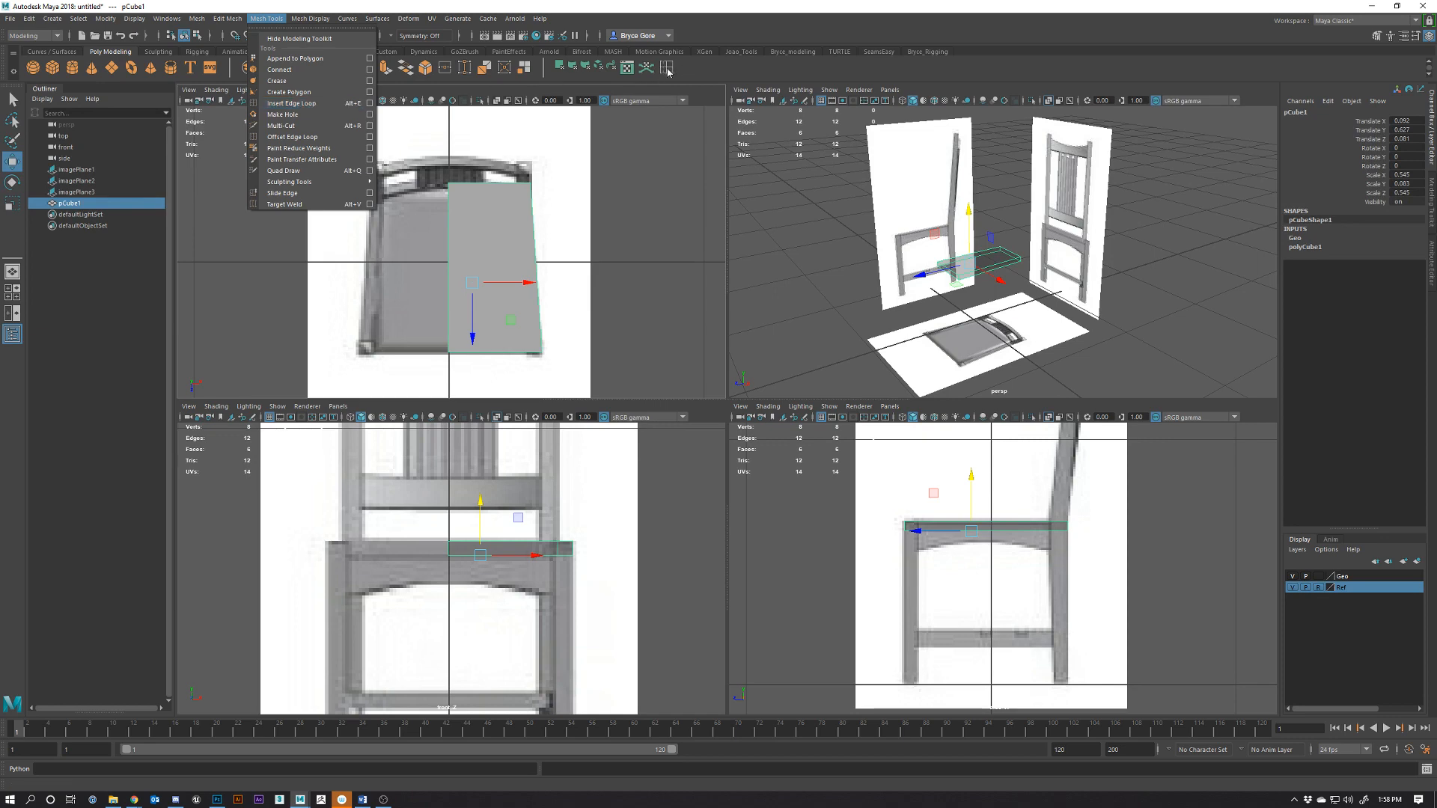
{"action": "left_click", "coordinate": [669, 72]}
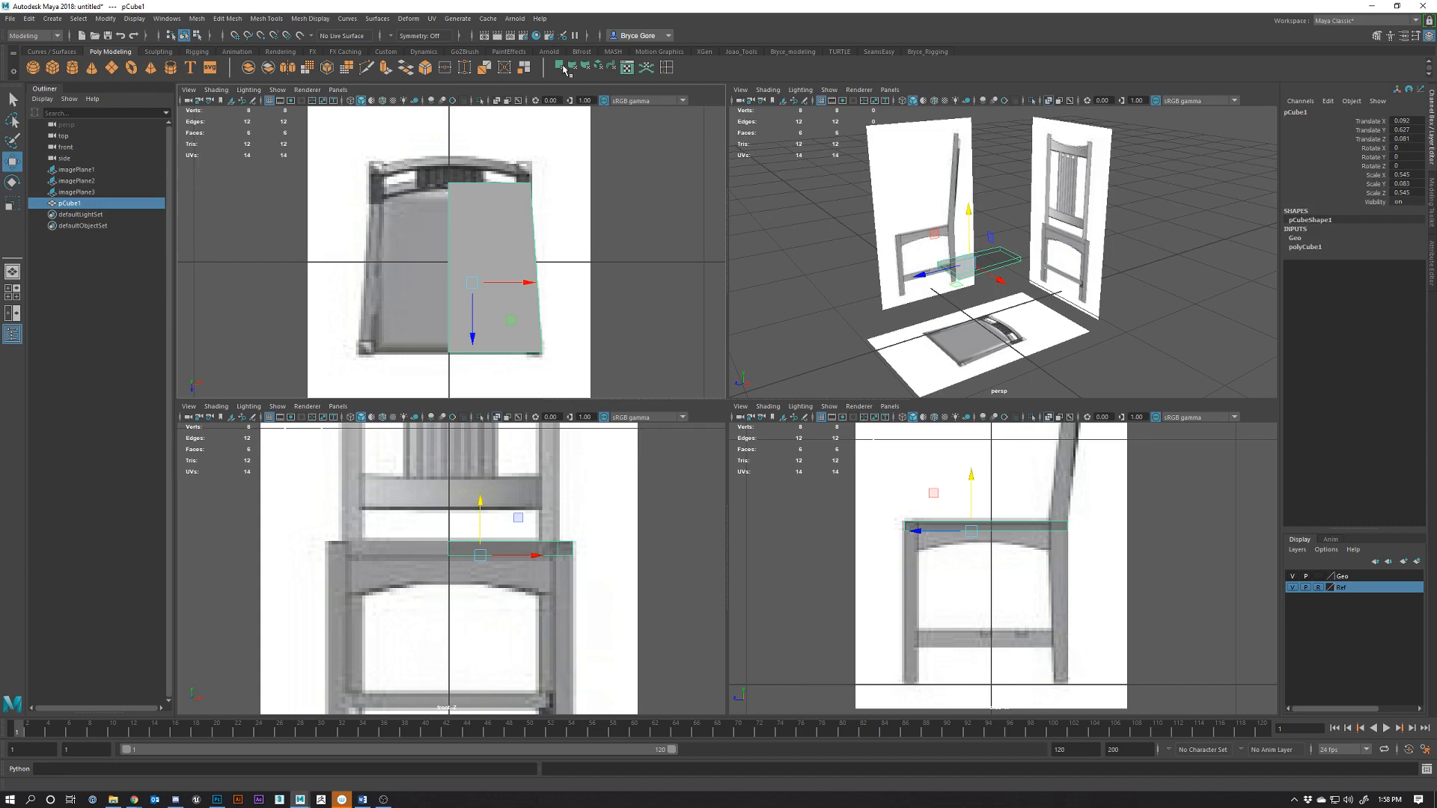
{"action": "left_click", "coordinate": [790, 51]}
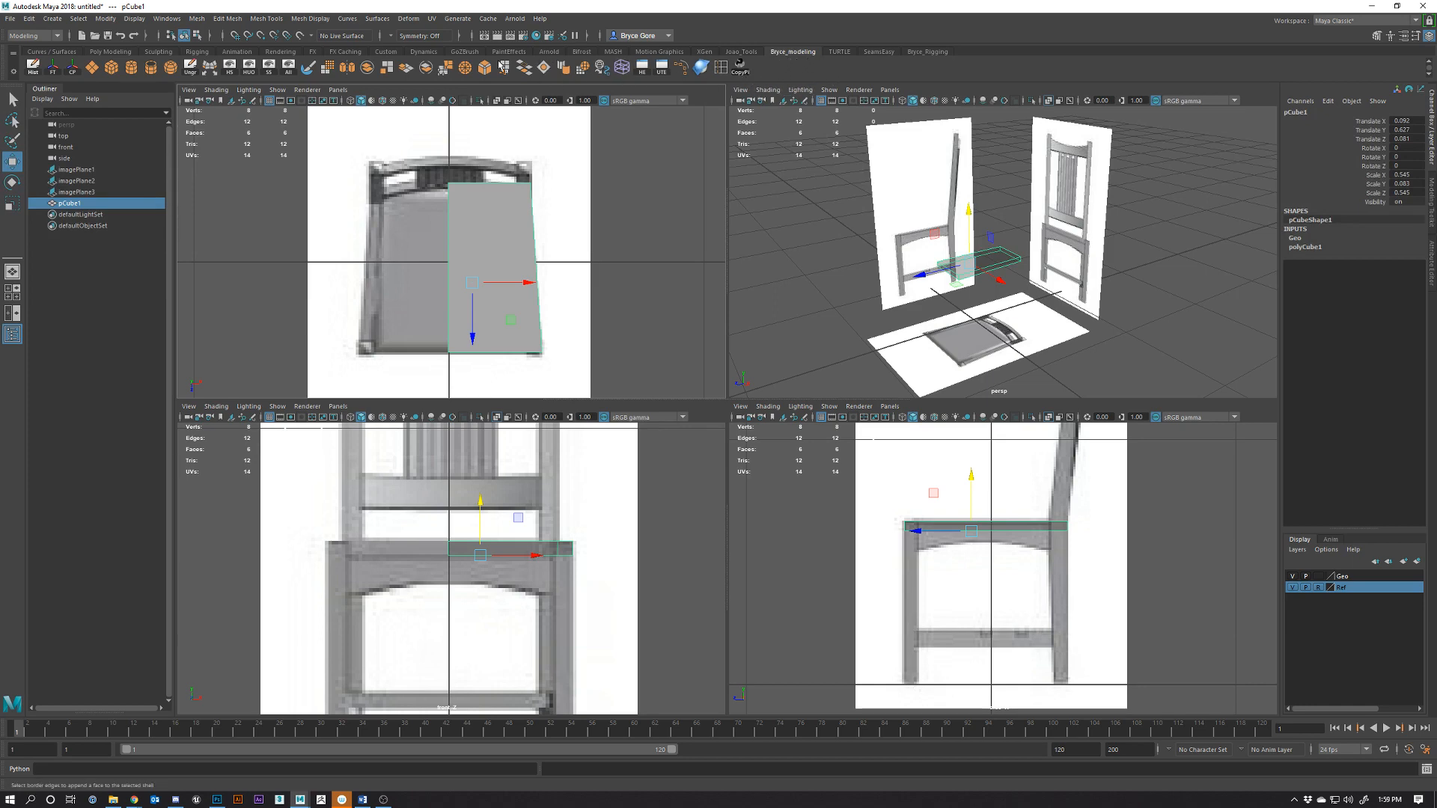
{"action": "left_click", "coordinate": [14, 72]}
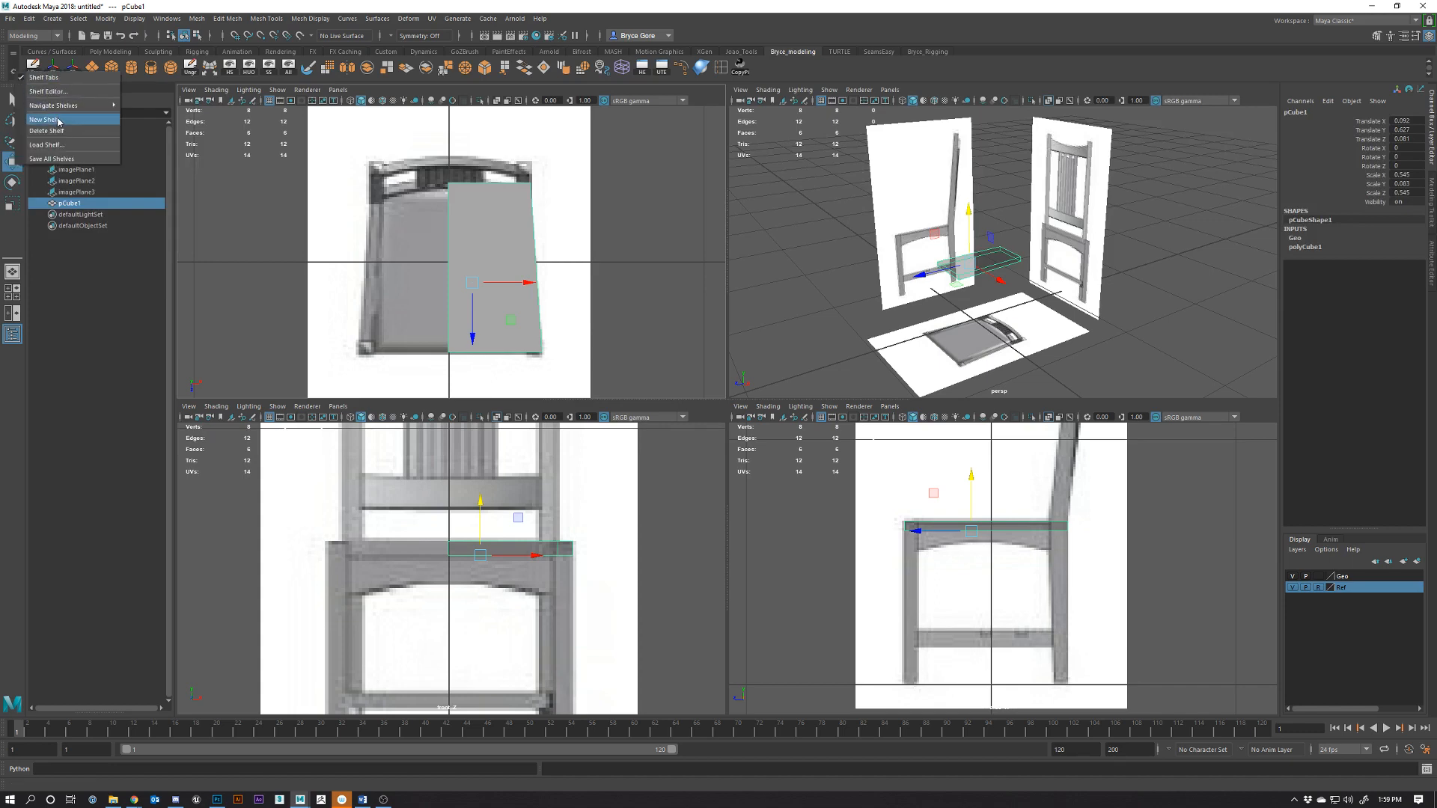
{"action": "left_click", "coordinate": [124, 52]}
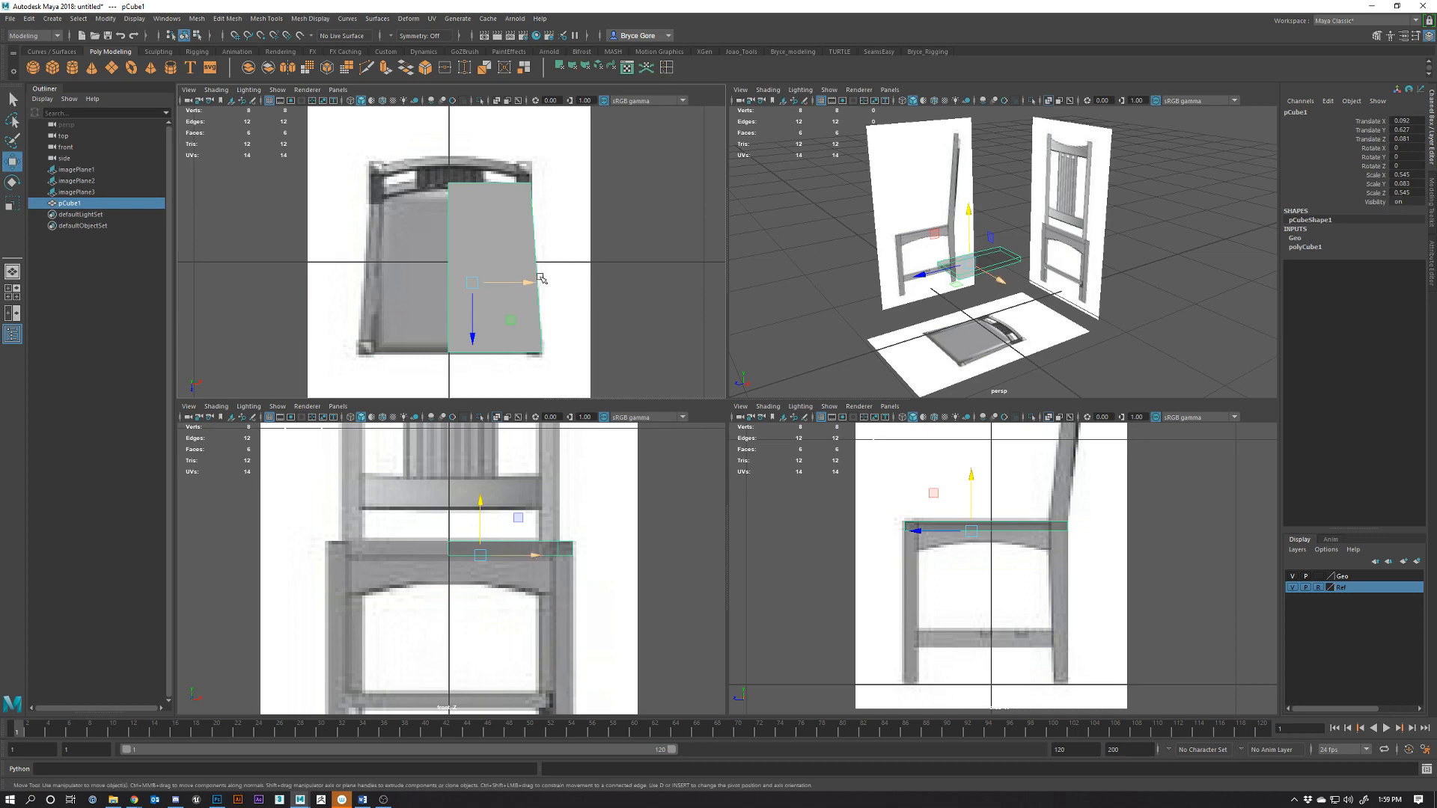
Show the seat slab in X-ray and insert edge loops along its outer side and front, matching the leg edges in the top view
{"action": "left_click", "coordinate": [669, 71]}
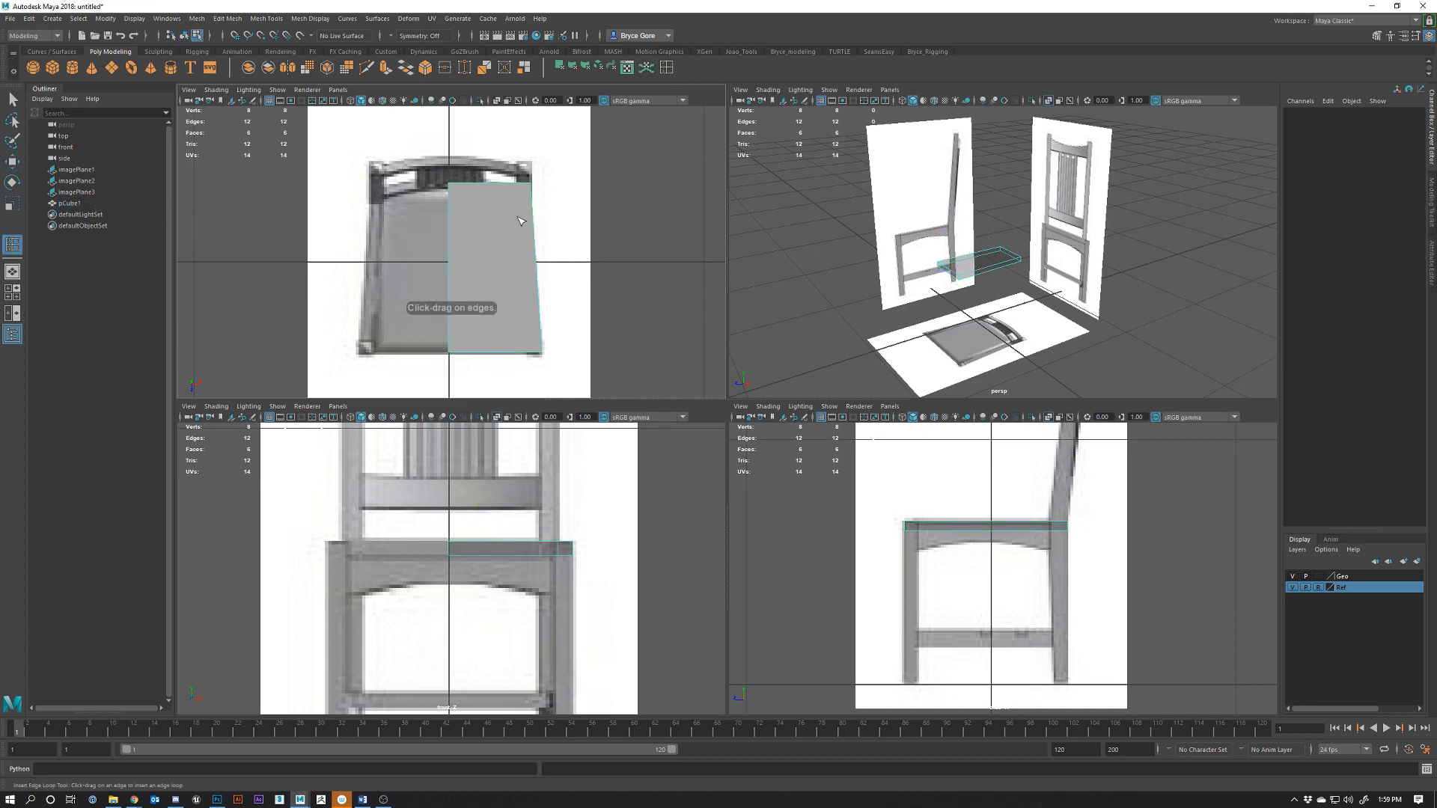
{"action": "key", "text": "alt+x"}
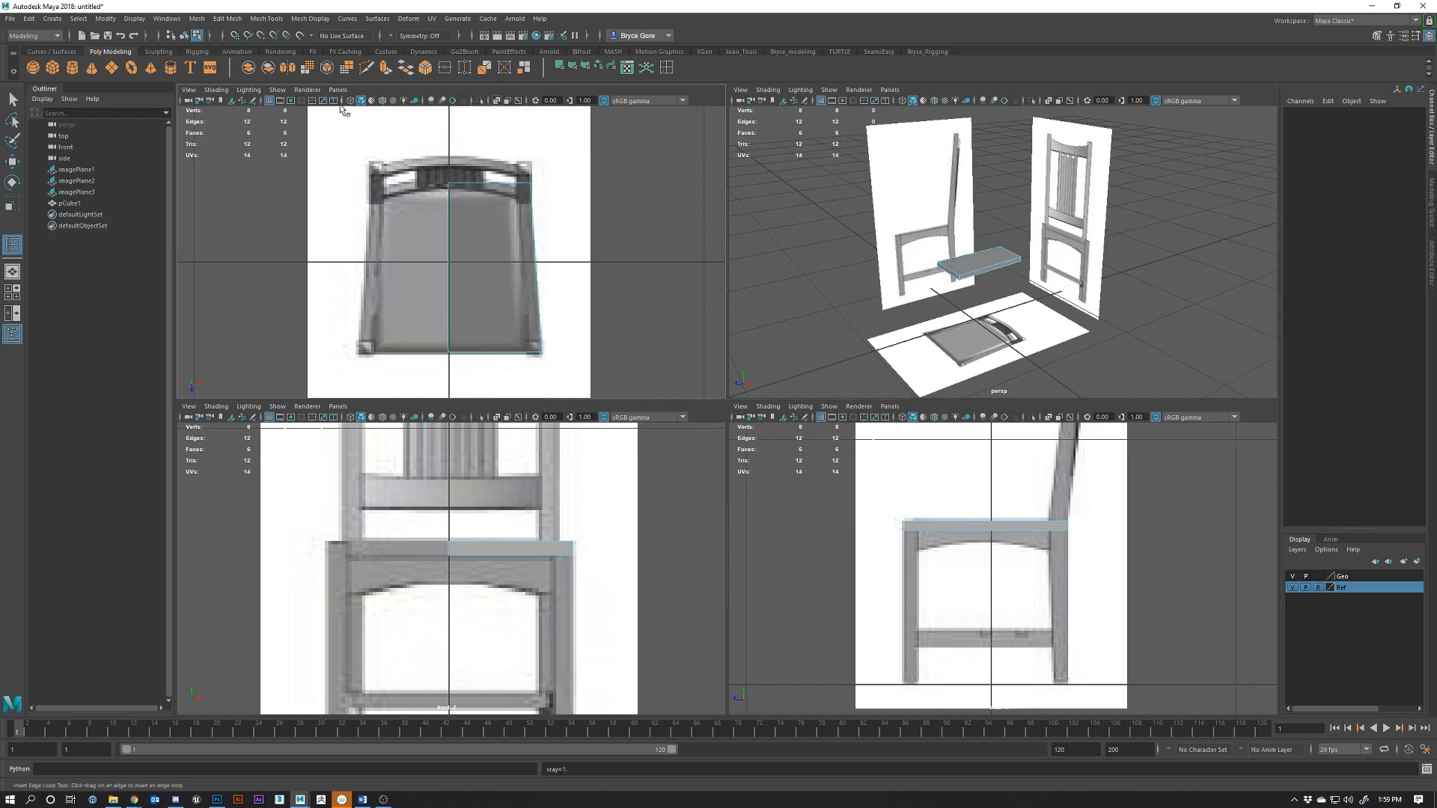
{"action": "left_click", "coordinate": [521, 190]}
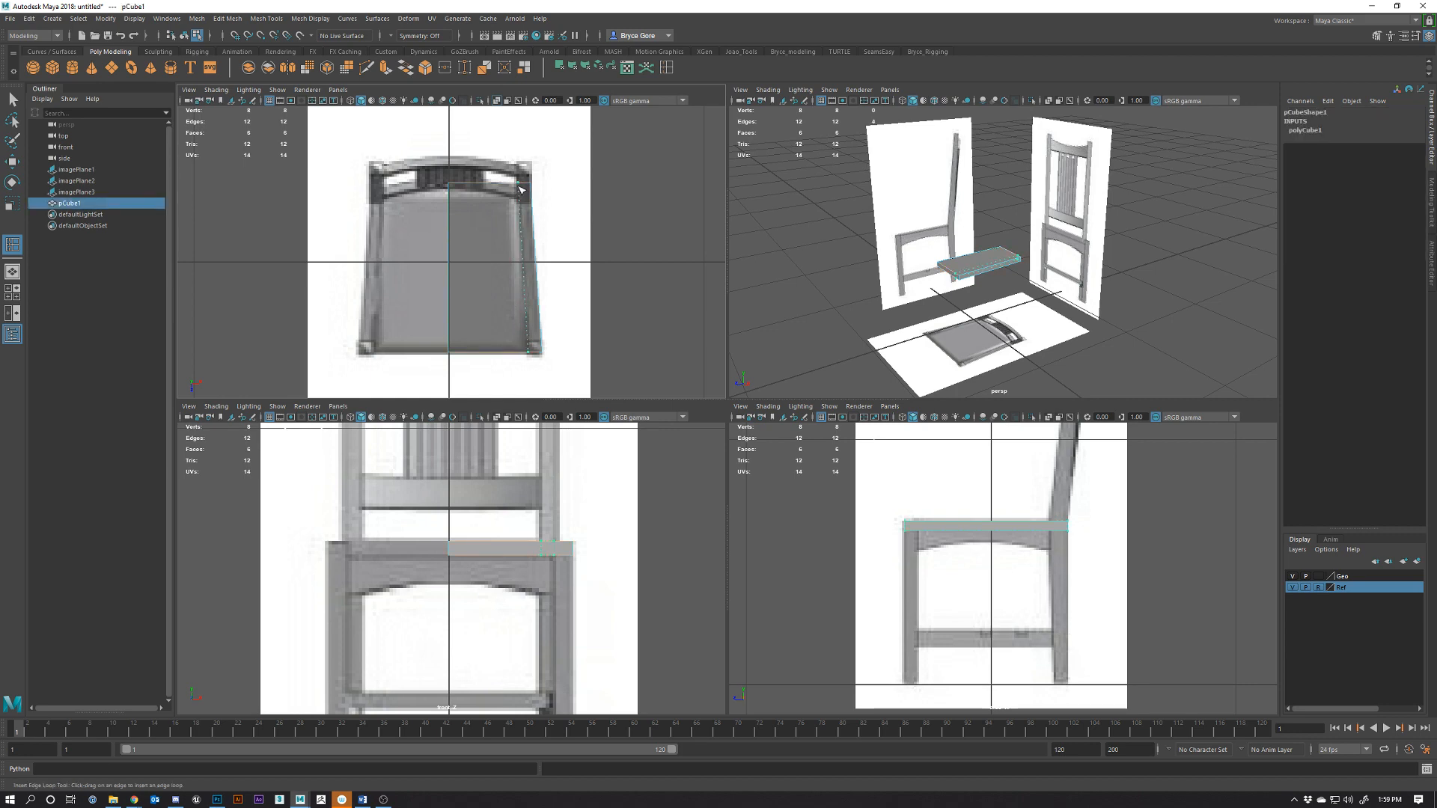
{"action": "left_click_drag", "start_coordinate": [521, 189], "coordinate": [528, 223]}
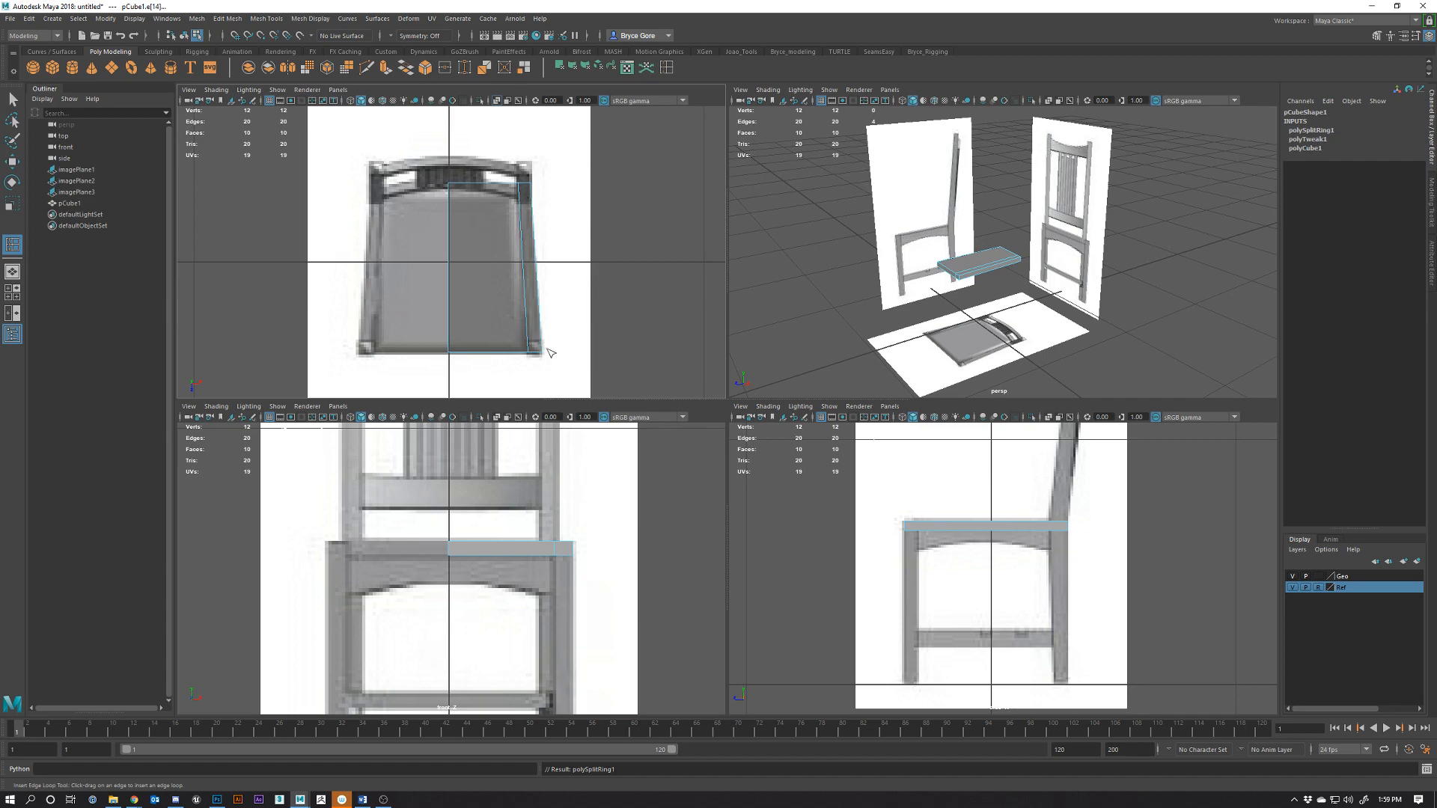
{"action": "left_click_drag", "start_coordinate": [539, 323], "coordinate": [544, 342]}
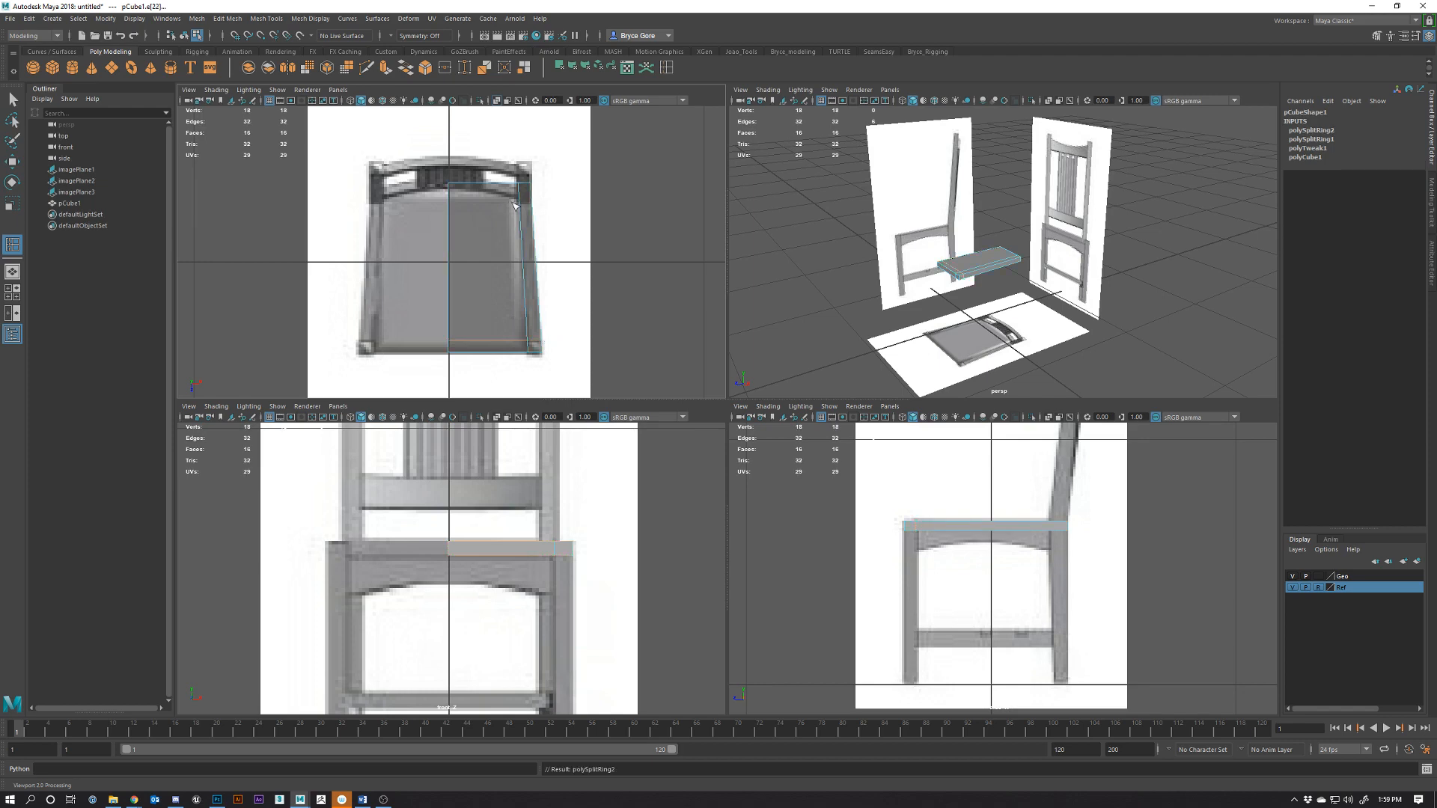
Insert an edge loop across the rear of the slab in the side view, aligned with the front edge of the back leg
{"action": "scroll", "coordinate": [1021, 534], "scroll_direction": "up", "scroll_amount": 5}
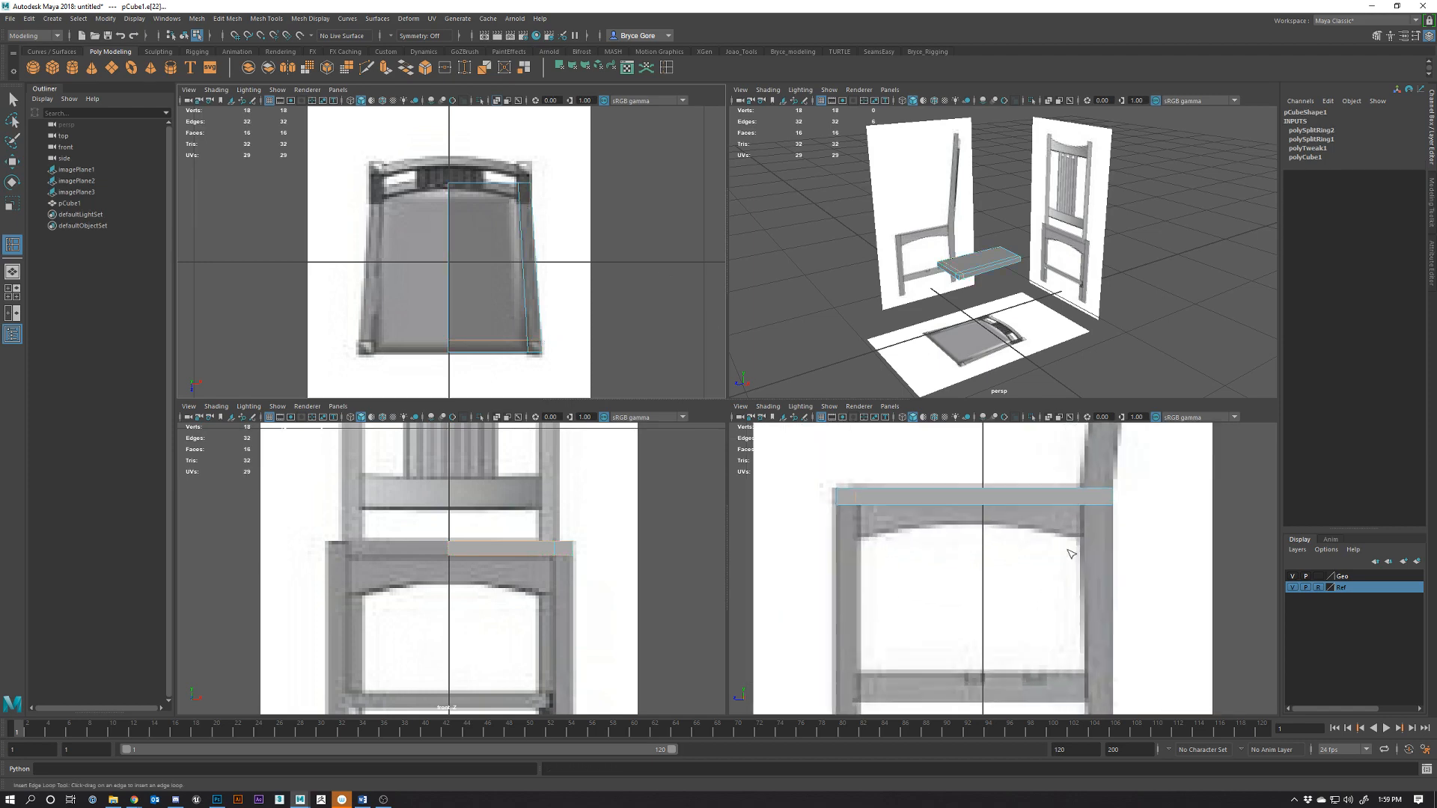
{"action": "scroll", "coordinate": [1022, 534], "scroll_direction": "up", "scroll_amount": 1}
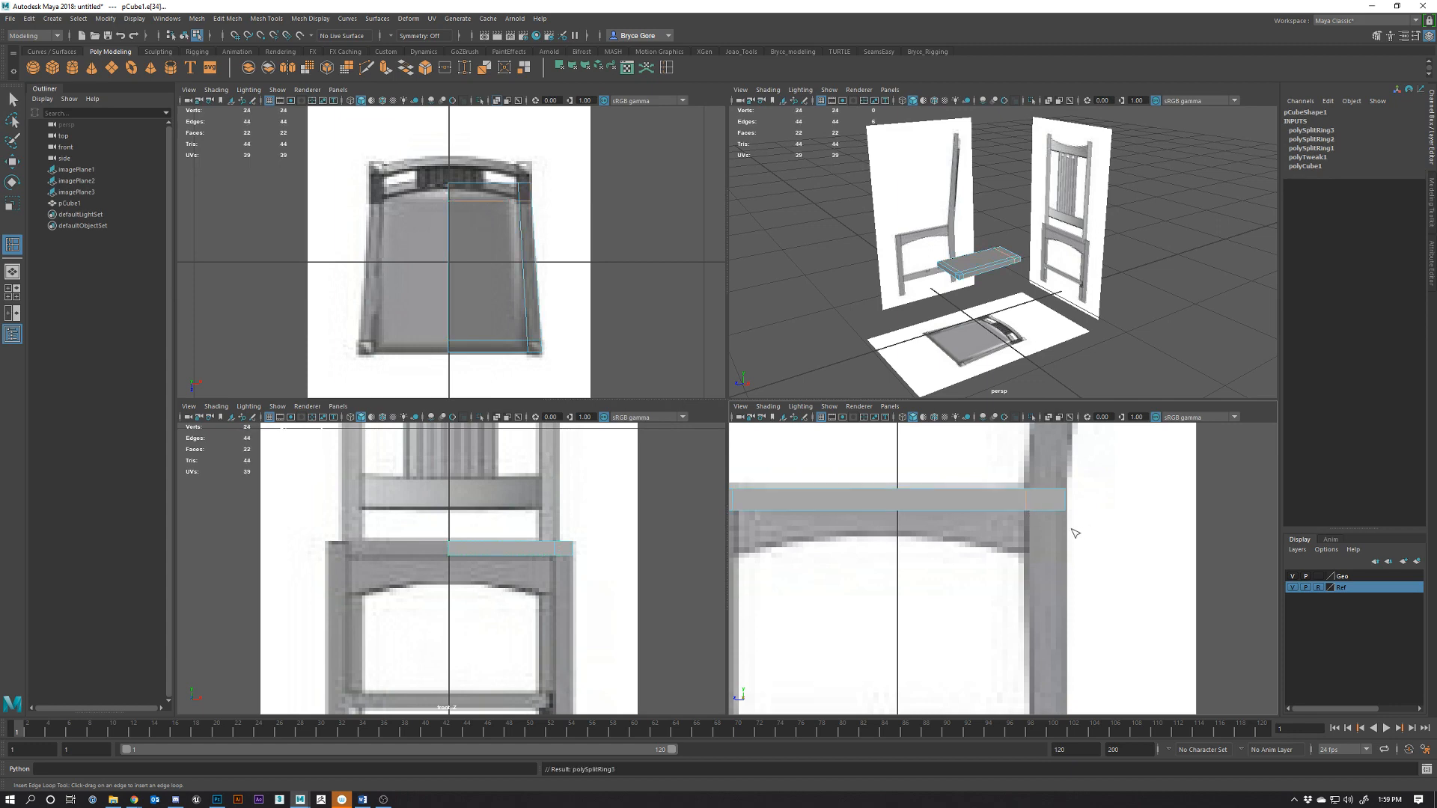
{"action": "left_click", "coordinate": [1027, 514]}
{"action": "key", "text": "w"}
{"action": "scroll", "coordinate": [522, 239], "scroll_direction": "up", "scroll_amount": 1}
{"action": "key", "text": "f"}
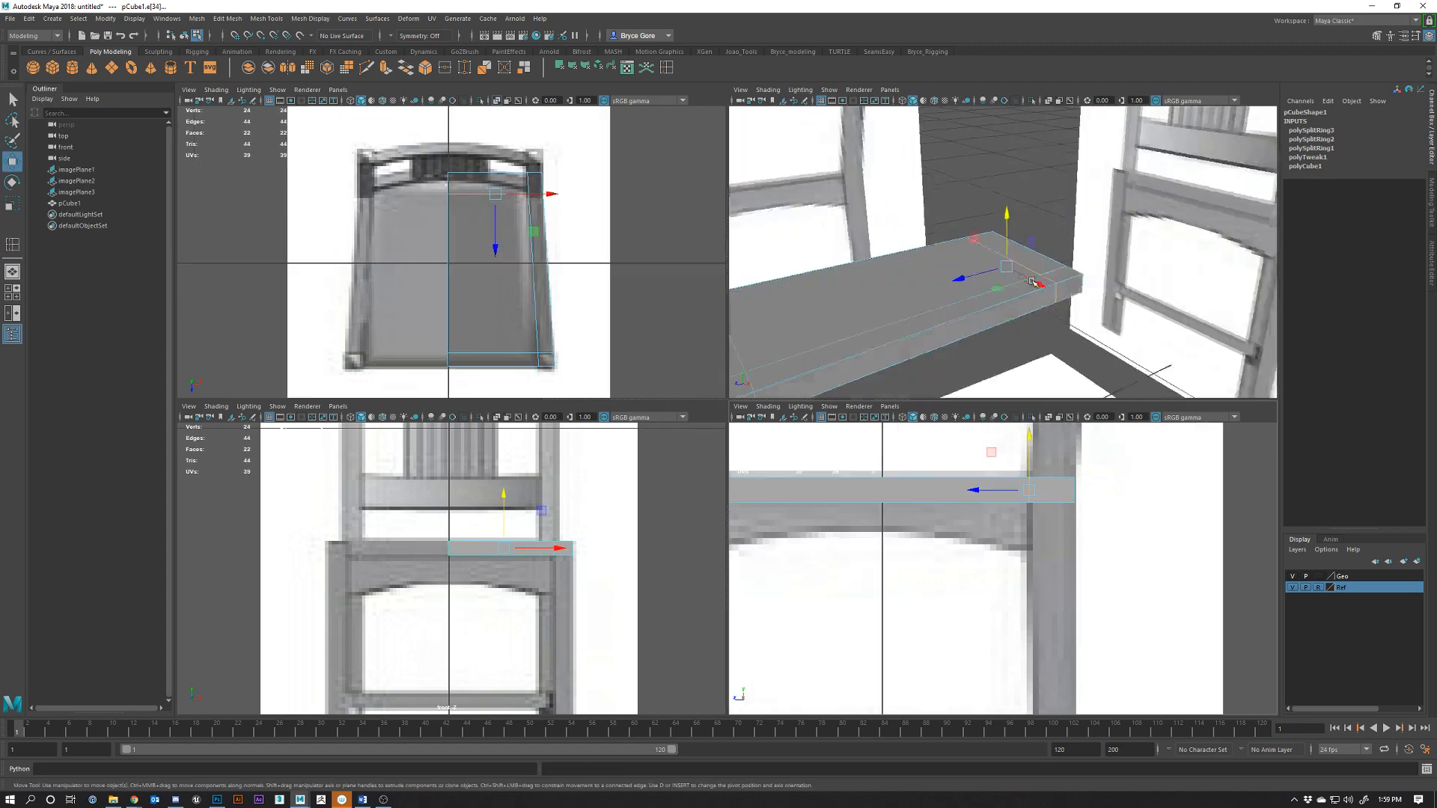
Return the slab to object mode and reselect it in the perspective view
{"action": "left_click_drag", "start_coordinate": [973, 262], "coordinate": [1047, 259], "text": "alt"}
{"action": "right_click_drag", "start_coordinate": [990, 271], "coordinate": [1056, 250]}
{"action": "left_click", "coordinate": [1029, 221]}
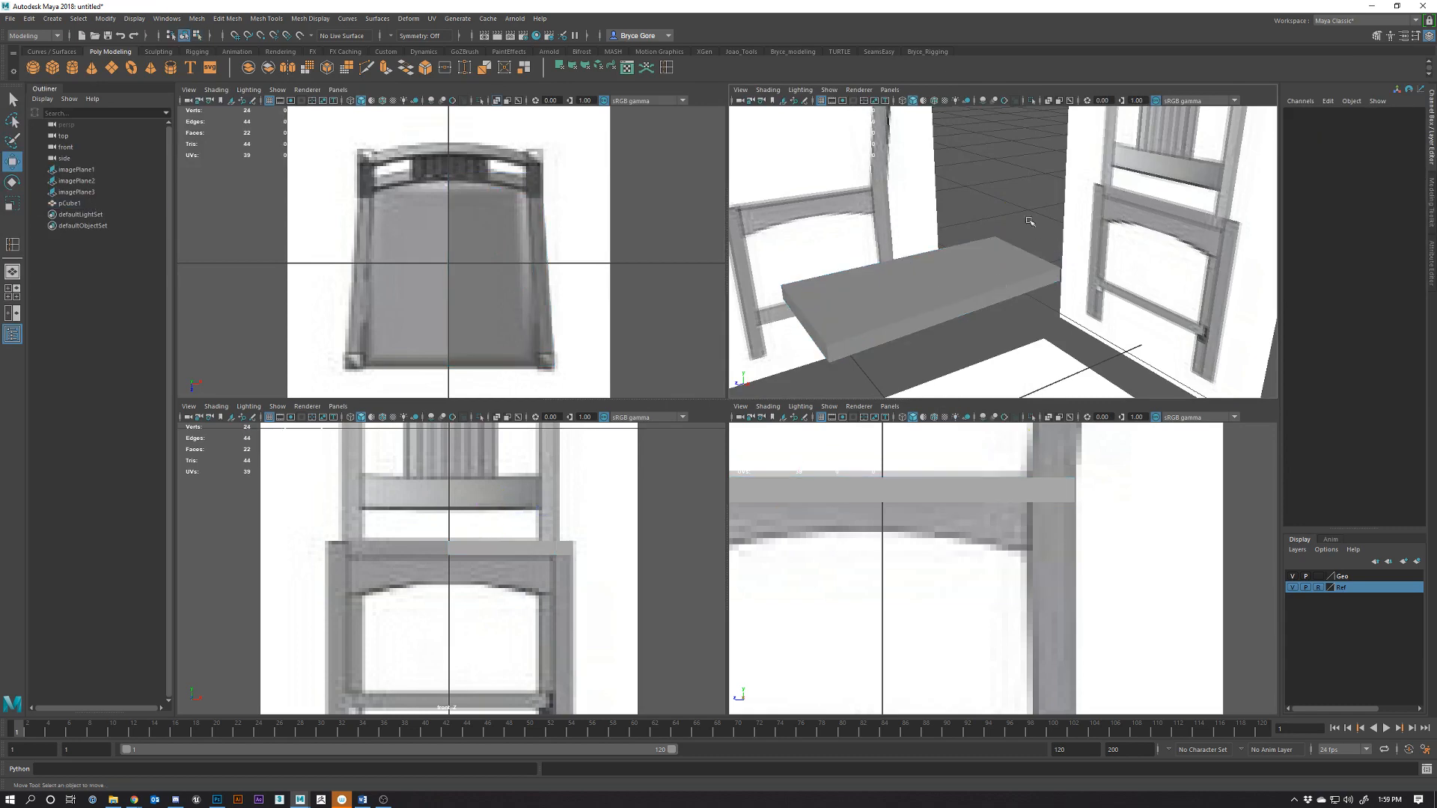
{"action": "left_click", "coordinate": [838, 330]}
{"action": "scroll", "coordinate": [868, 343], "scroll_direction": "up", "scroll_amount": 3}
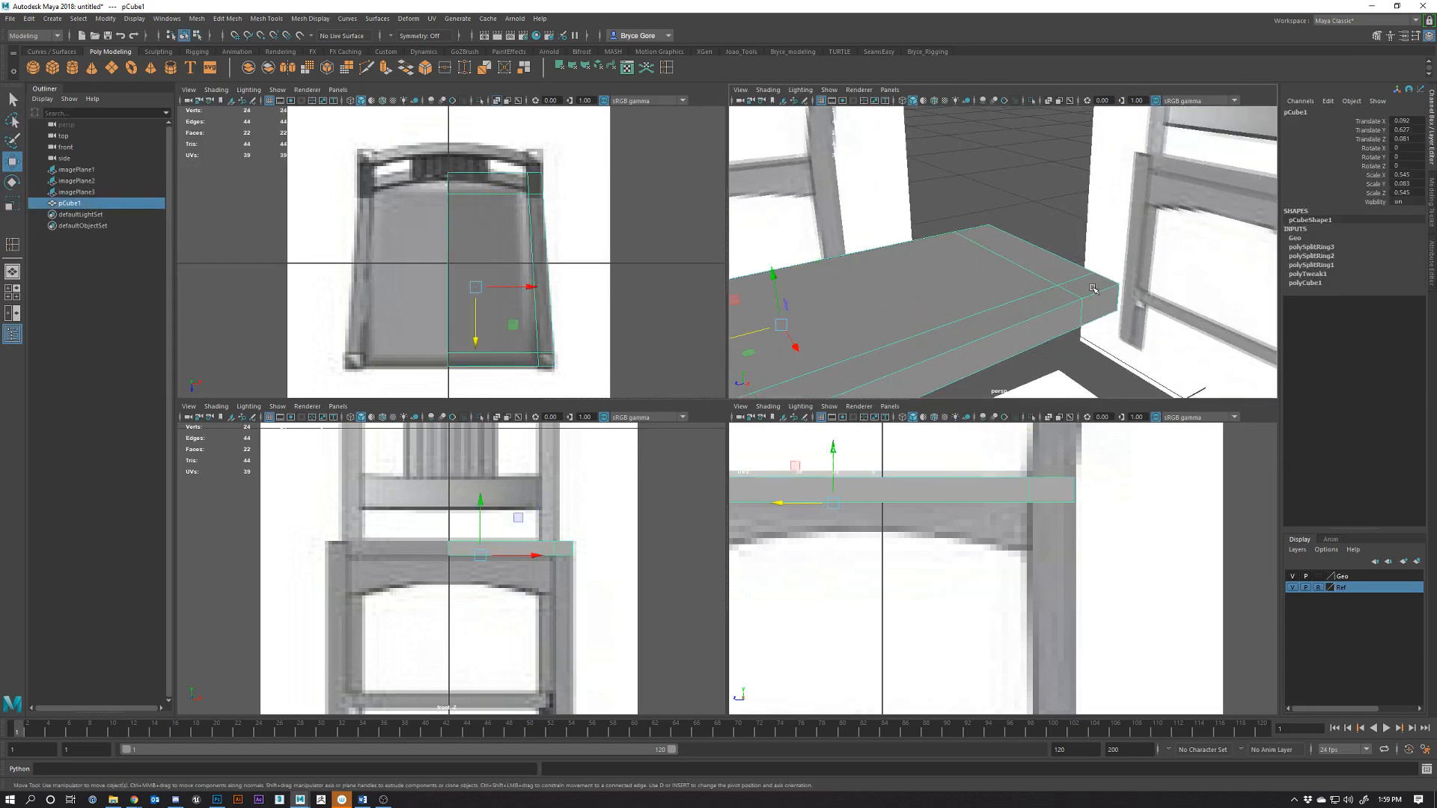
{"action": "left_click_drag", "start_coordinate": [1093, 288], "coordinate": [928, 281], "text": "alt"}
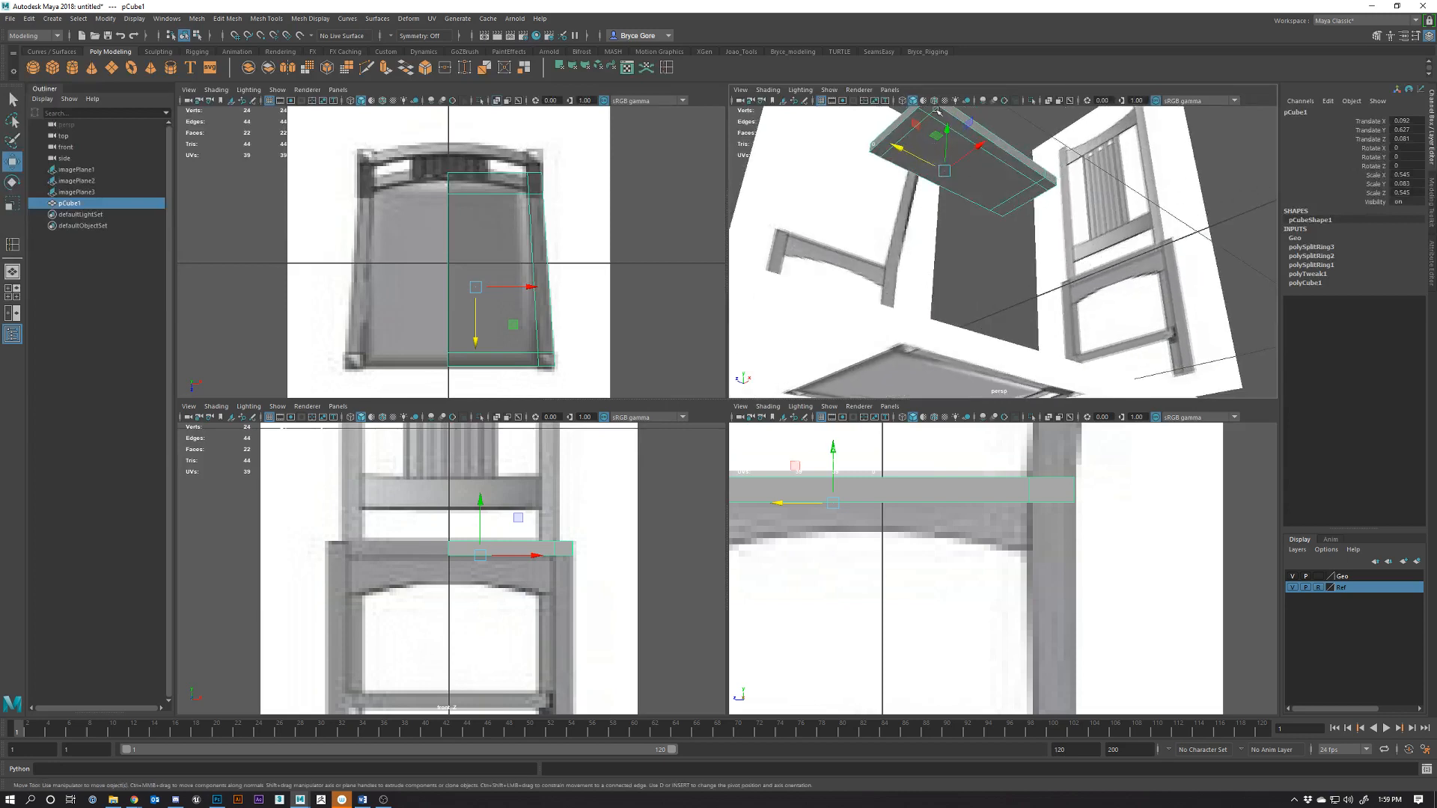
{"action": "left_click_drag", "start_coordinate": [1047, 183], "coordinate": [922, 169], "text": "alt"}
{"action": "right_click_drag", "start_coordinate": [920, 165], "coordinate": [913, 195]}
{"action": "left_click", "coordinate": [900, 176]}
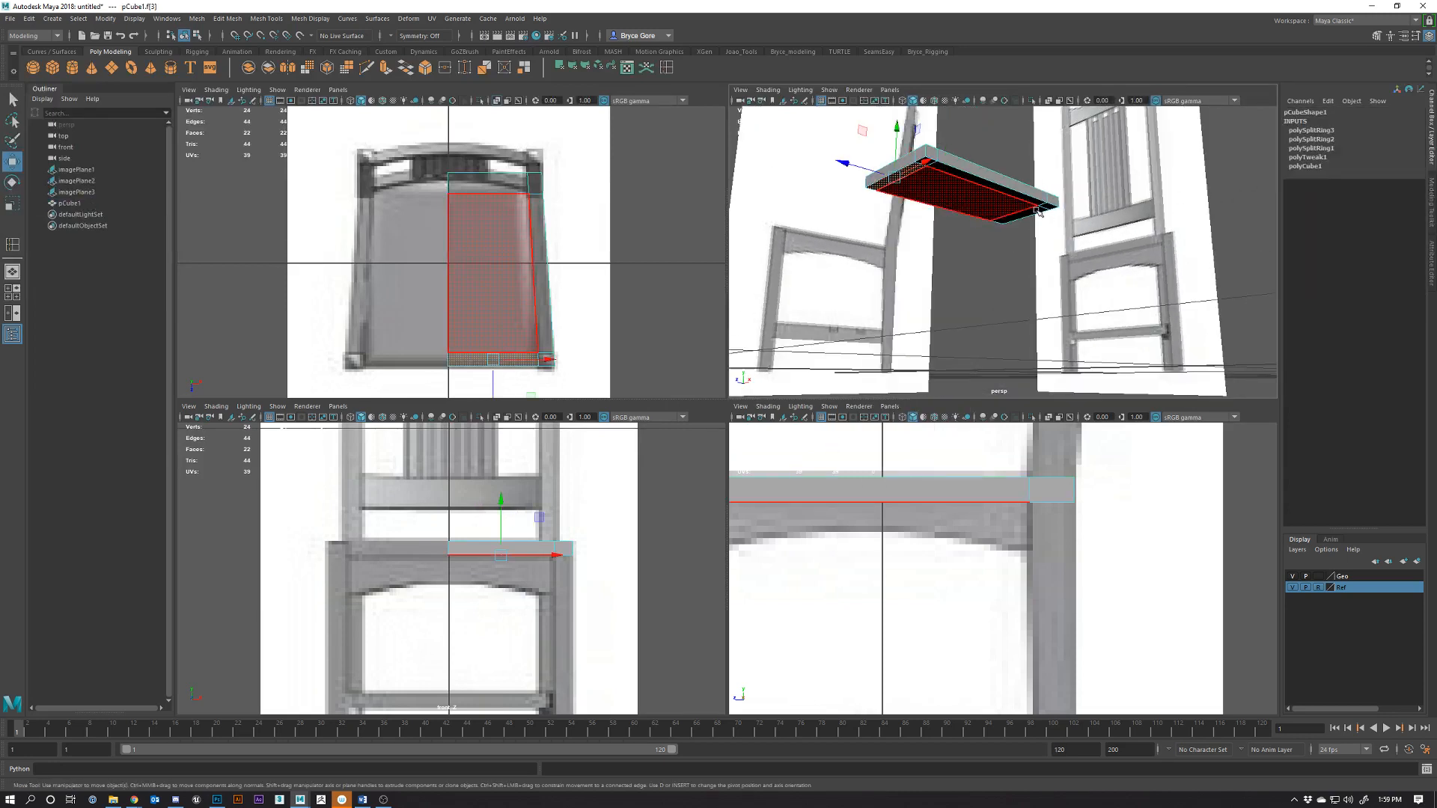
{"action": "left_click_drag", "start_coordinate": [1036, 210], "coordinate": [986, 193], "text": "alt"}
{"action": "left_click", "coordinate": [987, 198], "text": "shift"}
{"action": "left_click", "coordinate": [1002, 179], "text": "shift"}
{"action": "left_click", "coordinate": [964, 170], "text": "shift"}
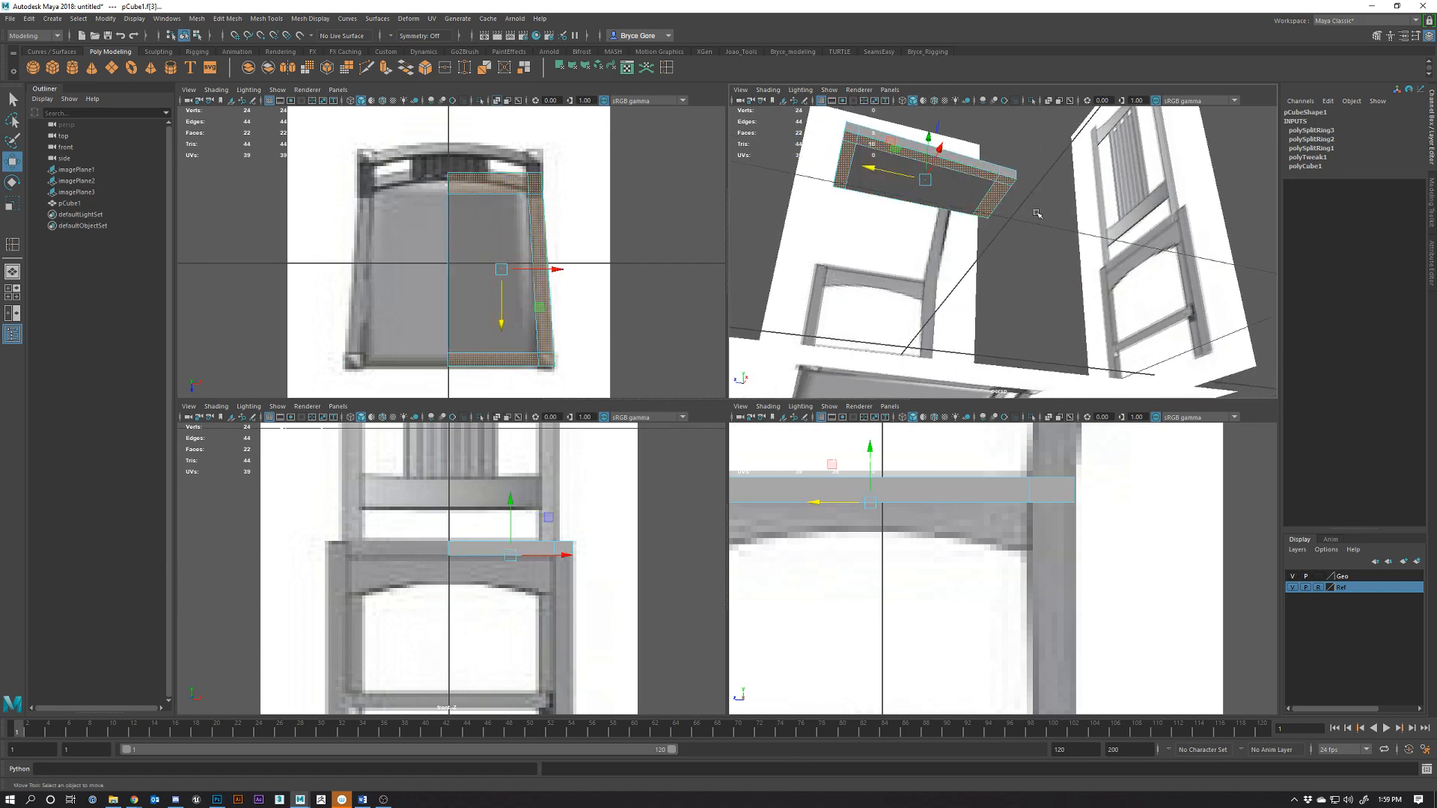
{"action": "left_click", "coordinate": [940, 176]}
Select the five front, outer side, rear and corner border faces on the slab's underside and display the Modeling Toolkit
{"action": "right_click", "coordinate": [941, 179]}
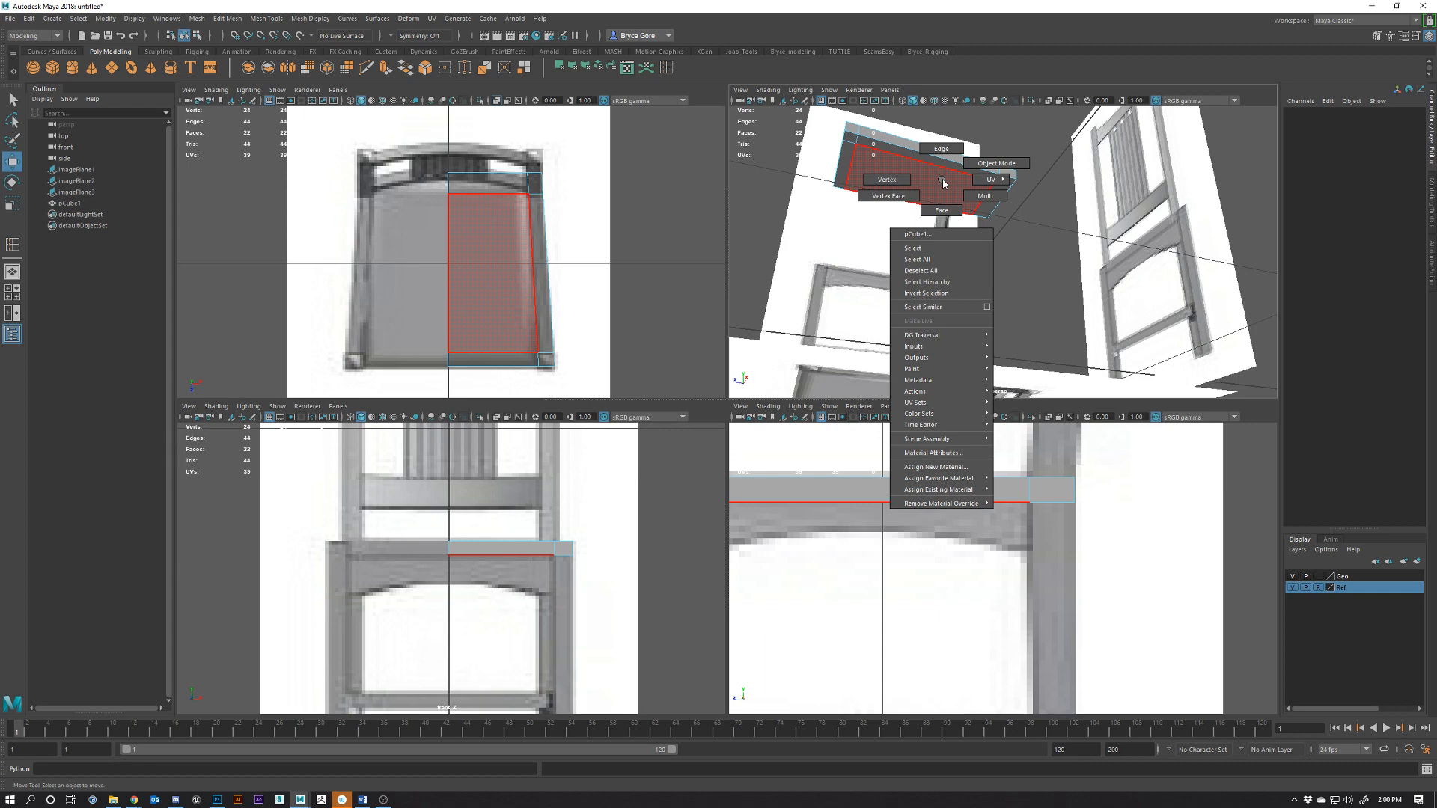
{"action": "left_click", "coordinate": [941, 210]}
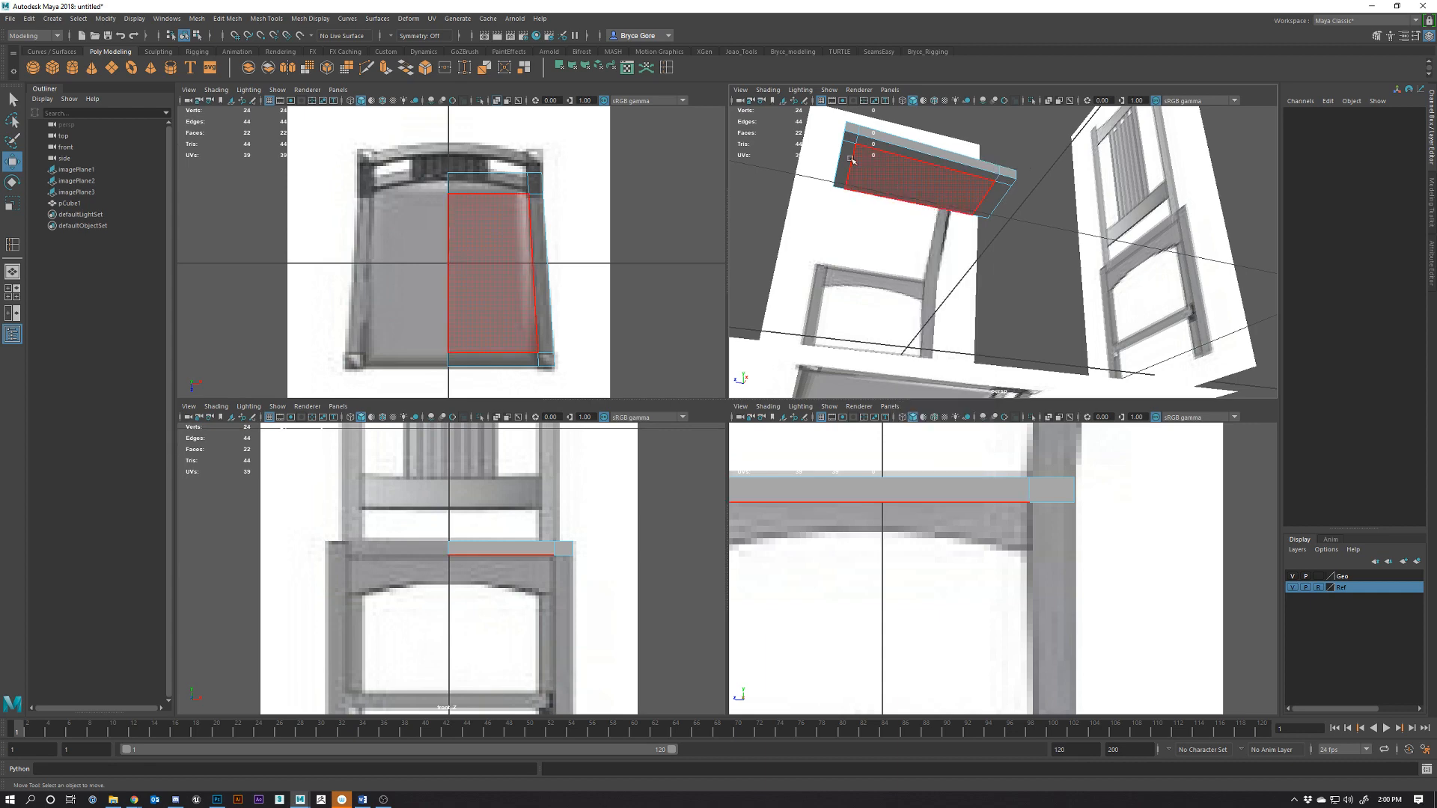
{"action": "left_click", "coordinate": [839, 166]}
{"action": "left_click", "coordinate": [839, 167]}
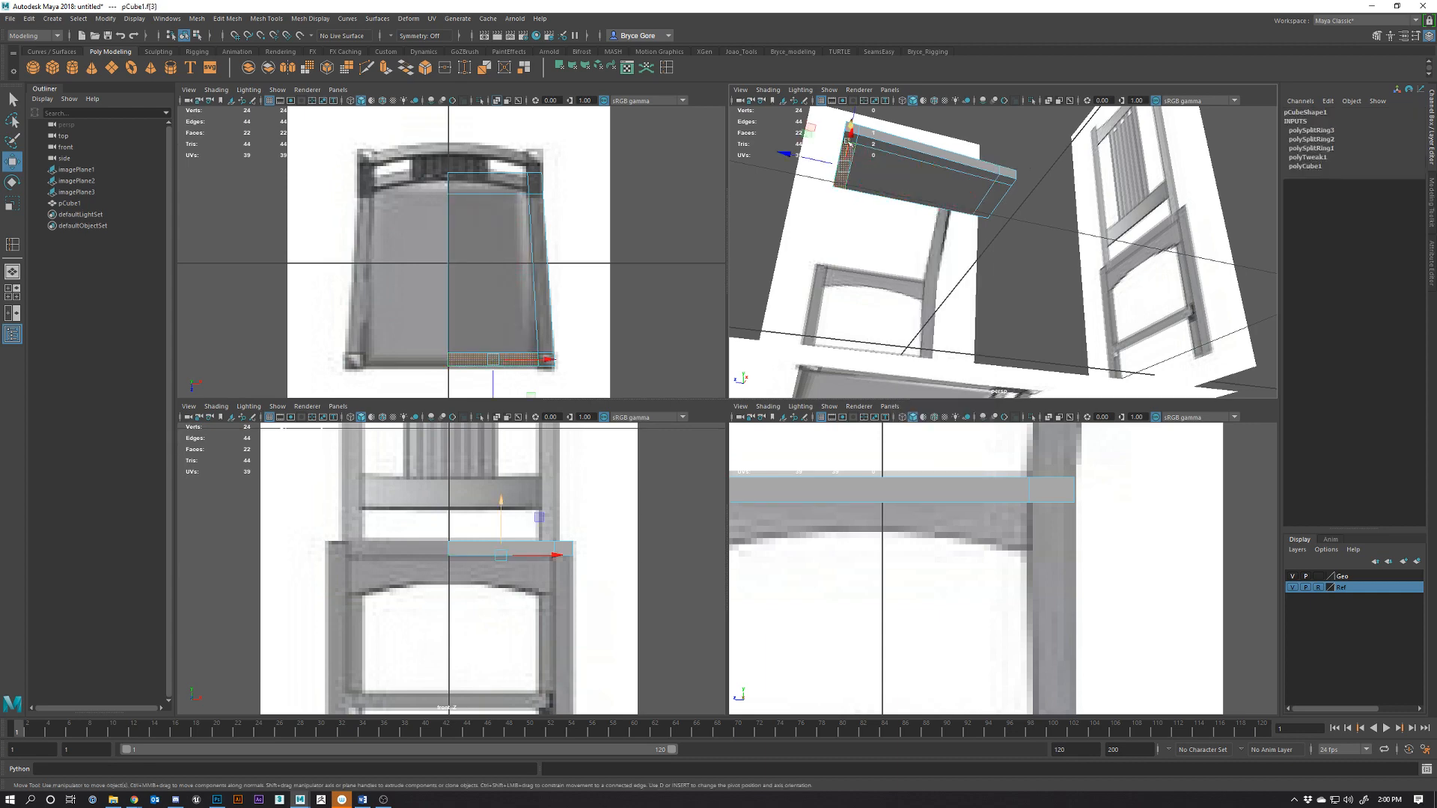
{"action": "left_click", "coordinate": [927, 159], "text": "shift"}
{"action": "left_click", "coordinate": [1004, 180], "text": "shift"}
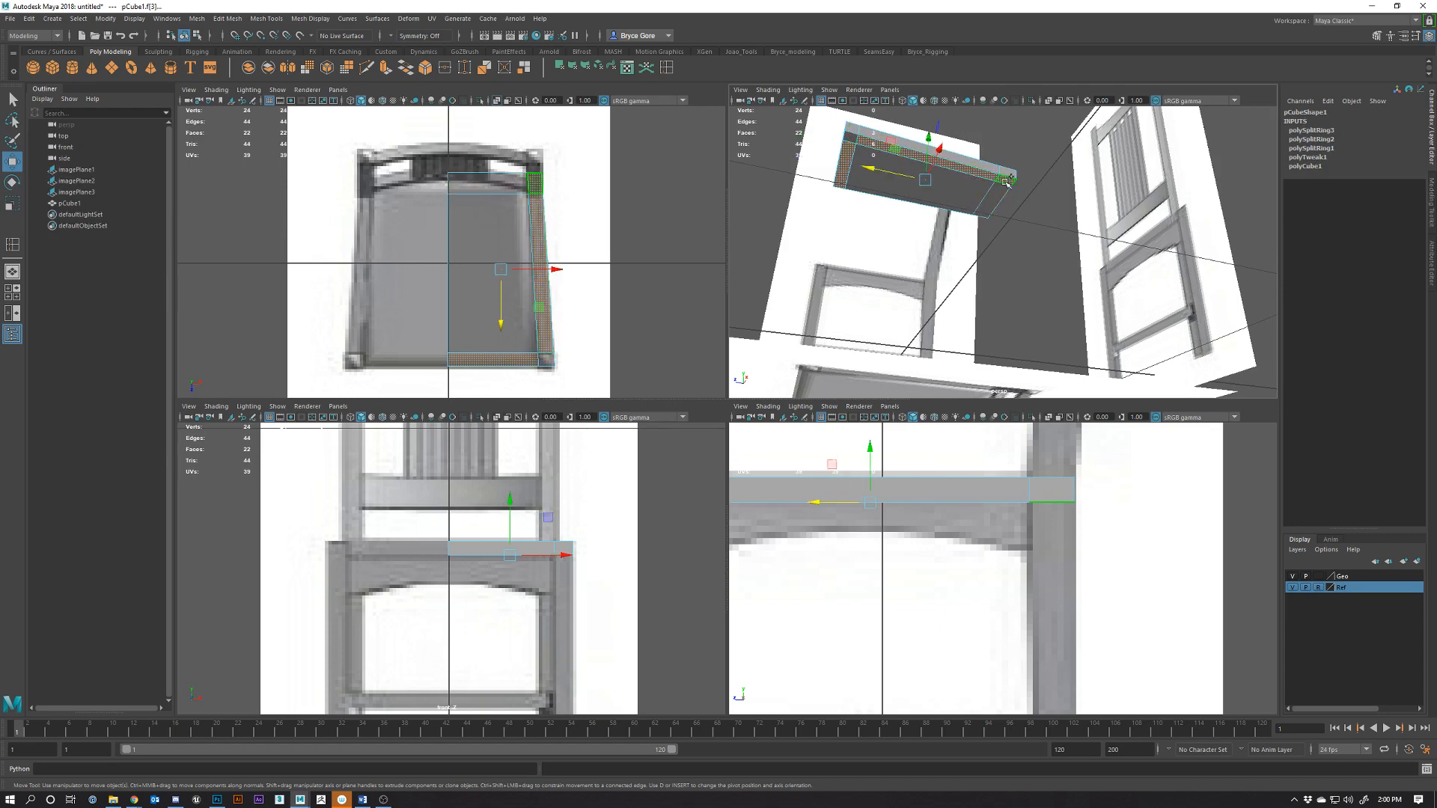
{"action": "left_click", "coordinate": [988, 199], "text": "shift"}
{"action": "left_click", "coordinate": [855, 140], "text": "shift"}
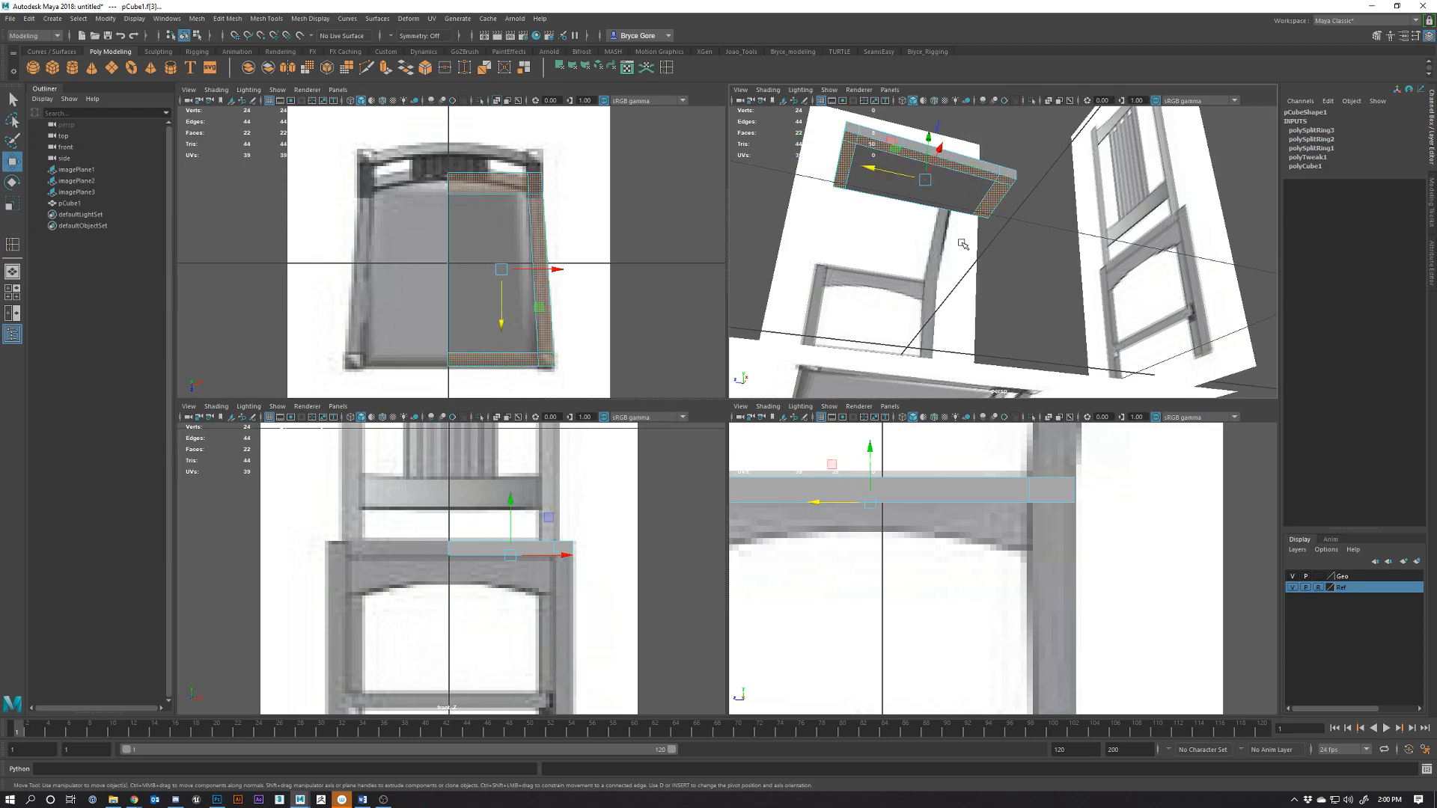
{"action": "left_click_drag", "start_coordinate": [963, 245], "coordinate": [992, 264], "text": "alt"}
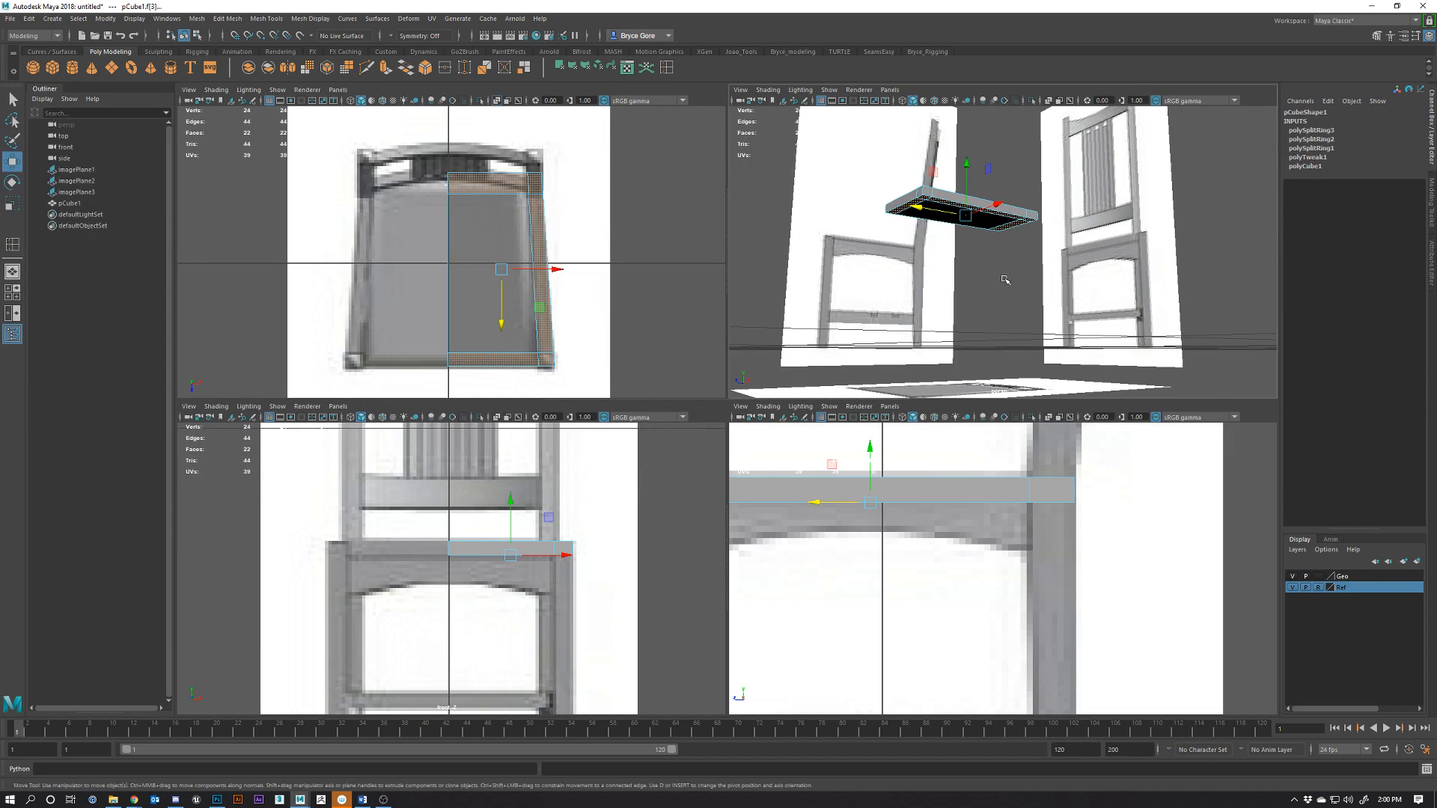
{"action": "scroll", "coordinate": [1002, 292], "scroll_direction": "up", "scroll_amount": 4}
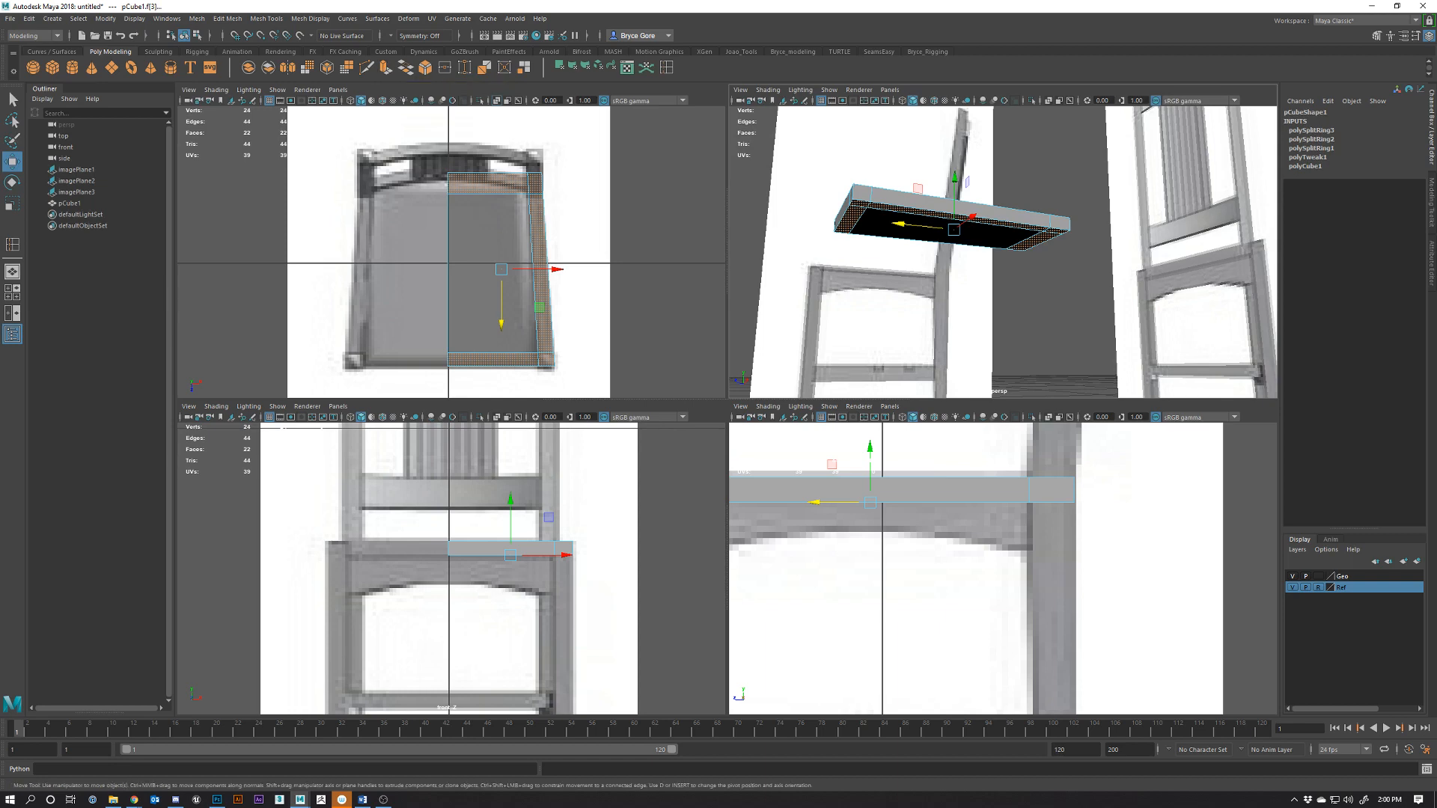
{"action": "left_click", "coordinate": [1432, 205]}
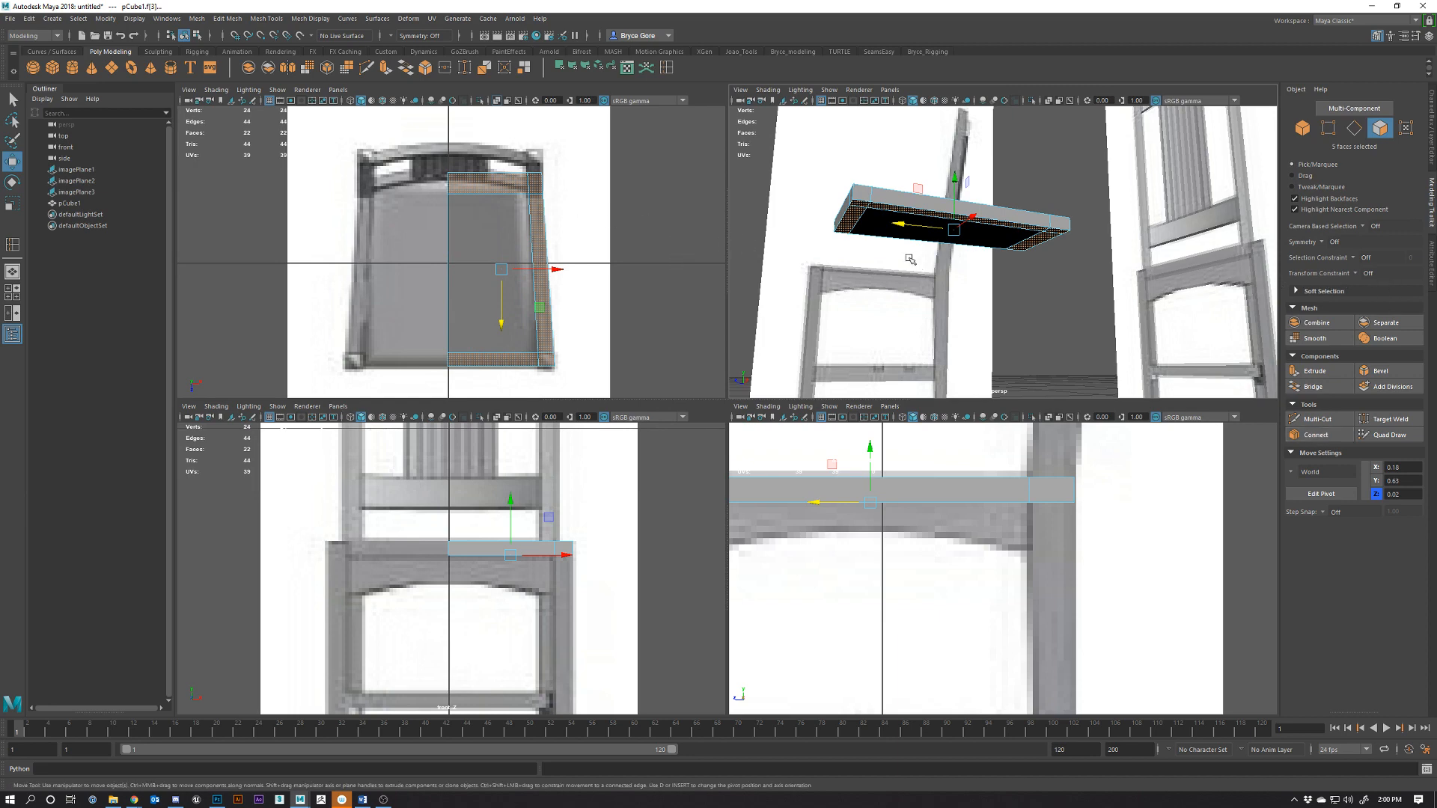
Extrude the selected border faces downward along local Z to form the apron, matching its depth in the side and front references
{"action": "left_click_drag", "start_coordinate": [911, 260], "coordinate": [942, 285], "text": "alt"}
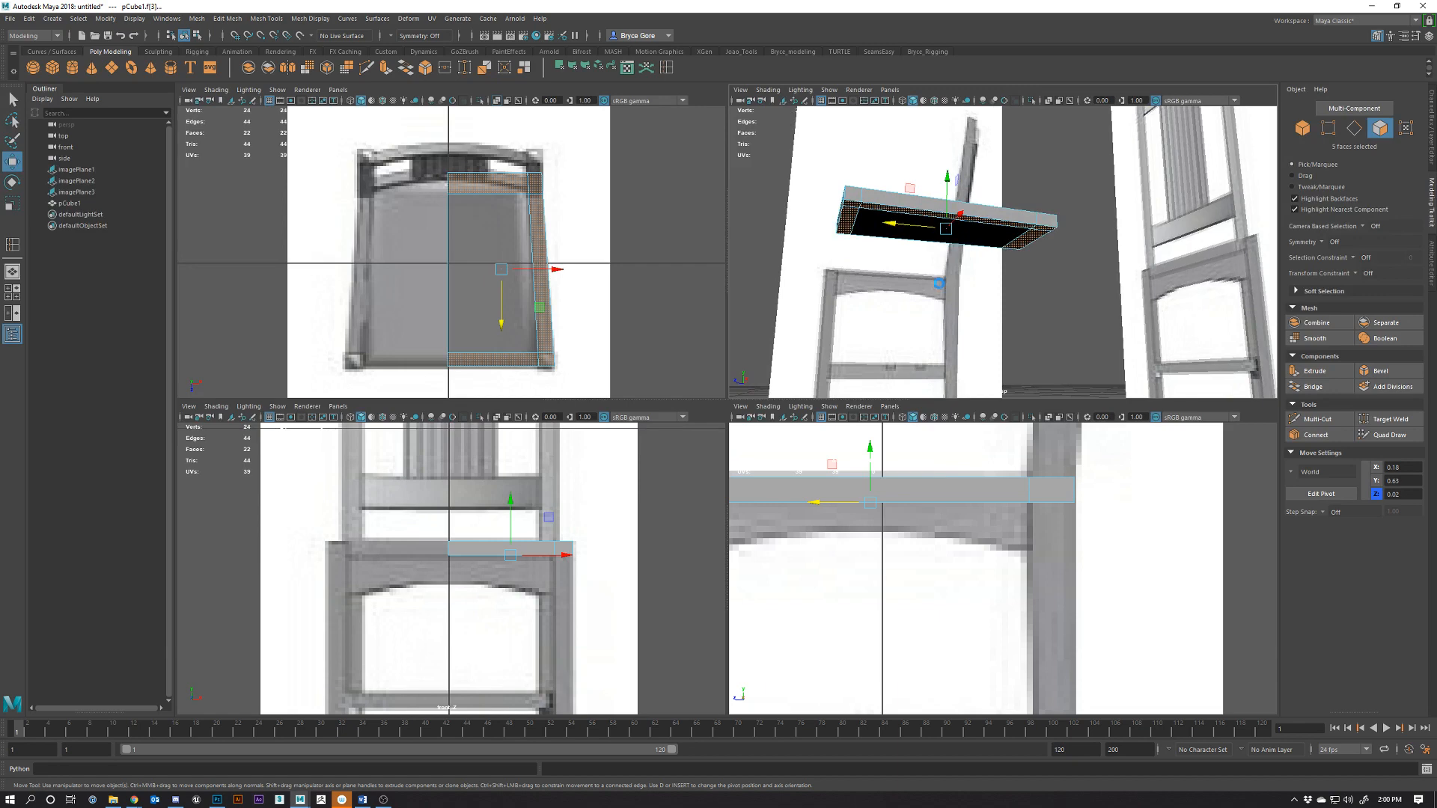
{"action": "key", "text": "ctrl+e"}
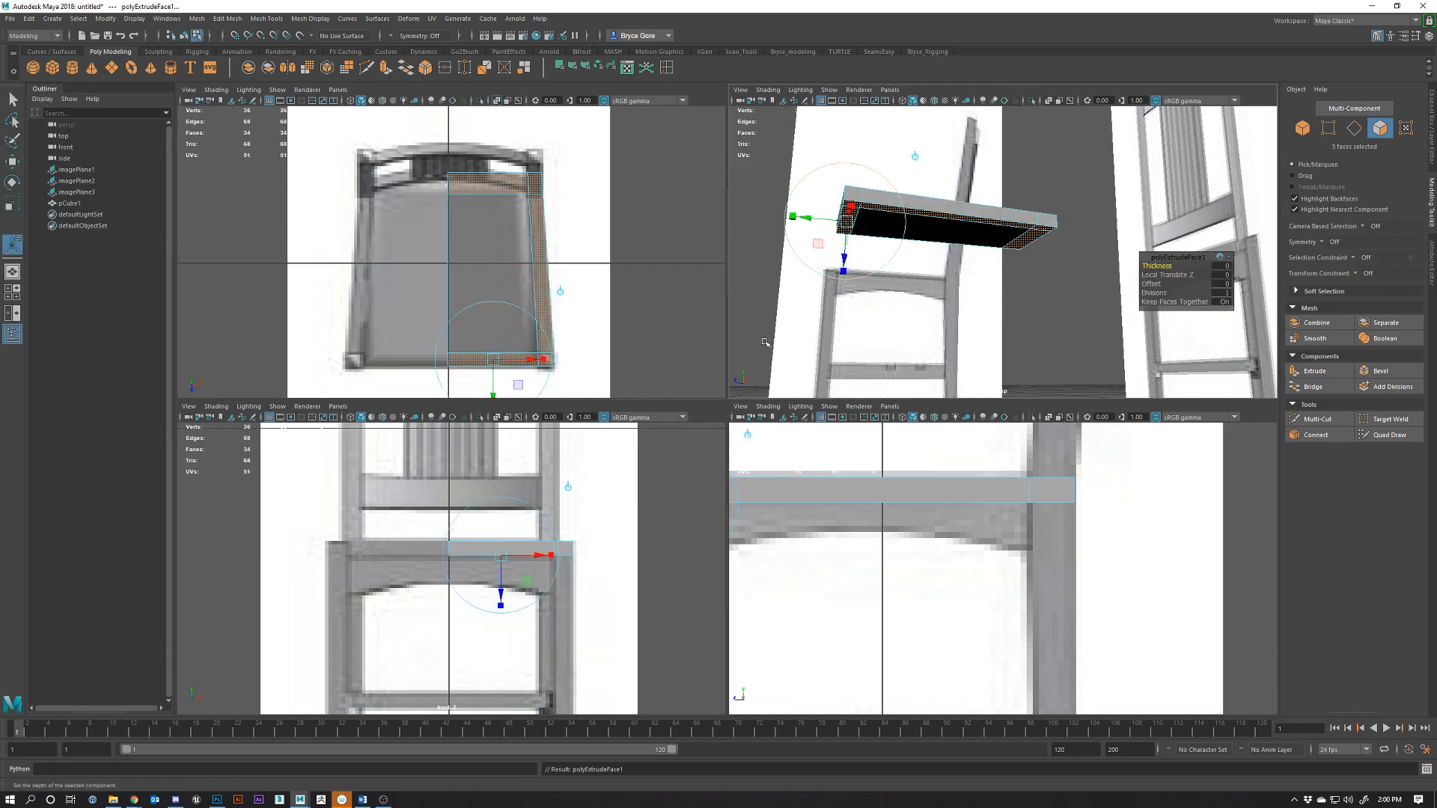
{"action": "middle_click_drag", "start_coordinate": [898, 571], "coordinate": [1037, 571], "text": "alt"}
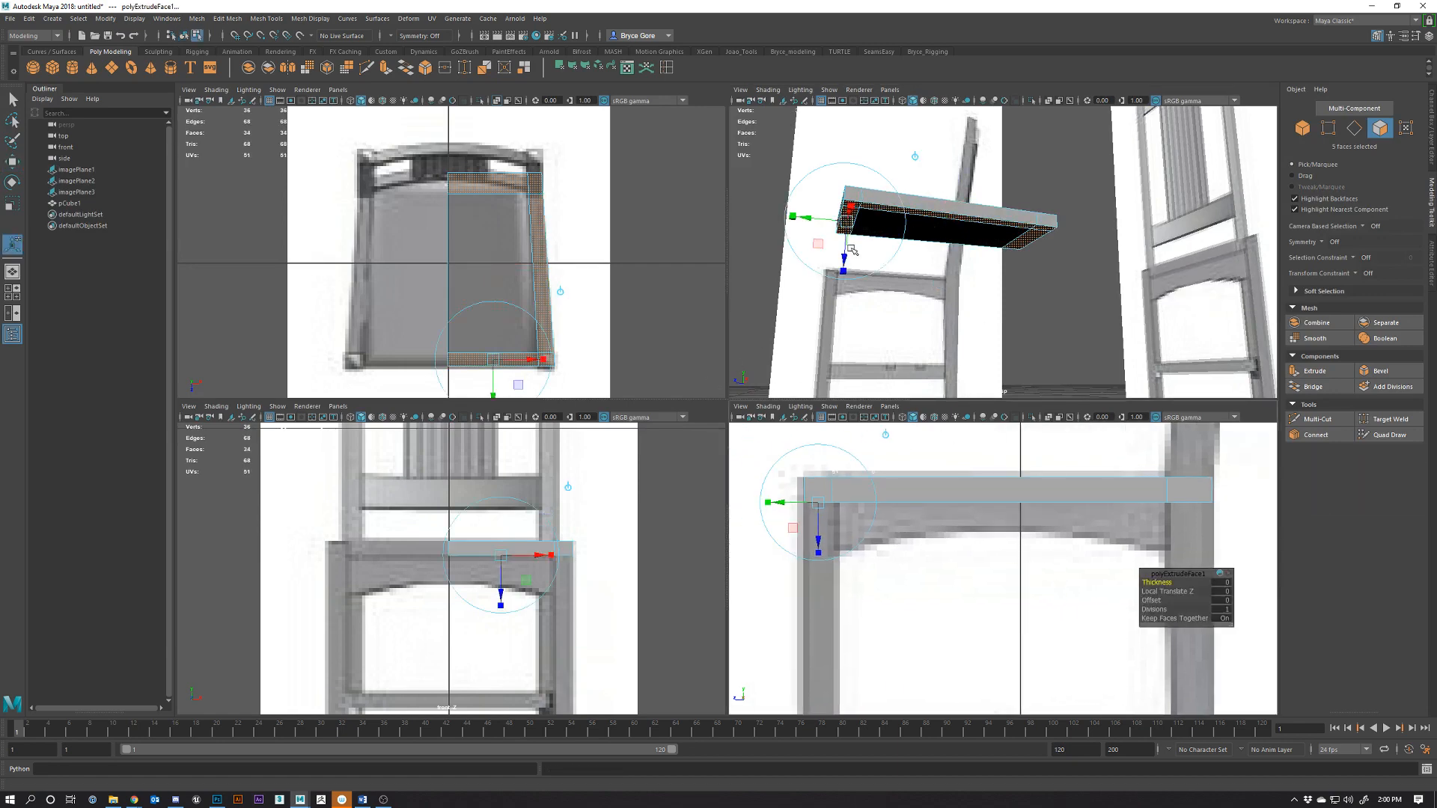
{"action": "left_click_drag", "start_coordinate": [847, 247], "coordinate": [854, 265]}
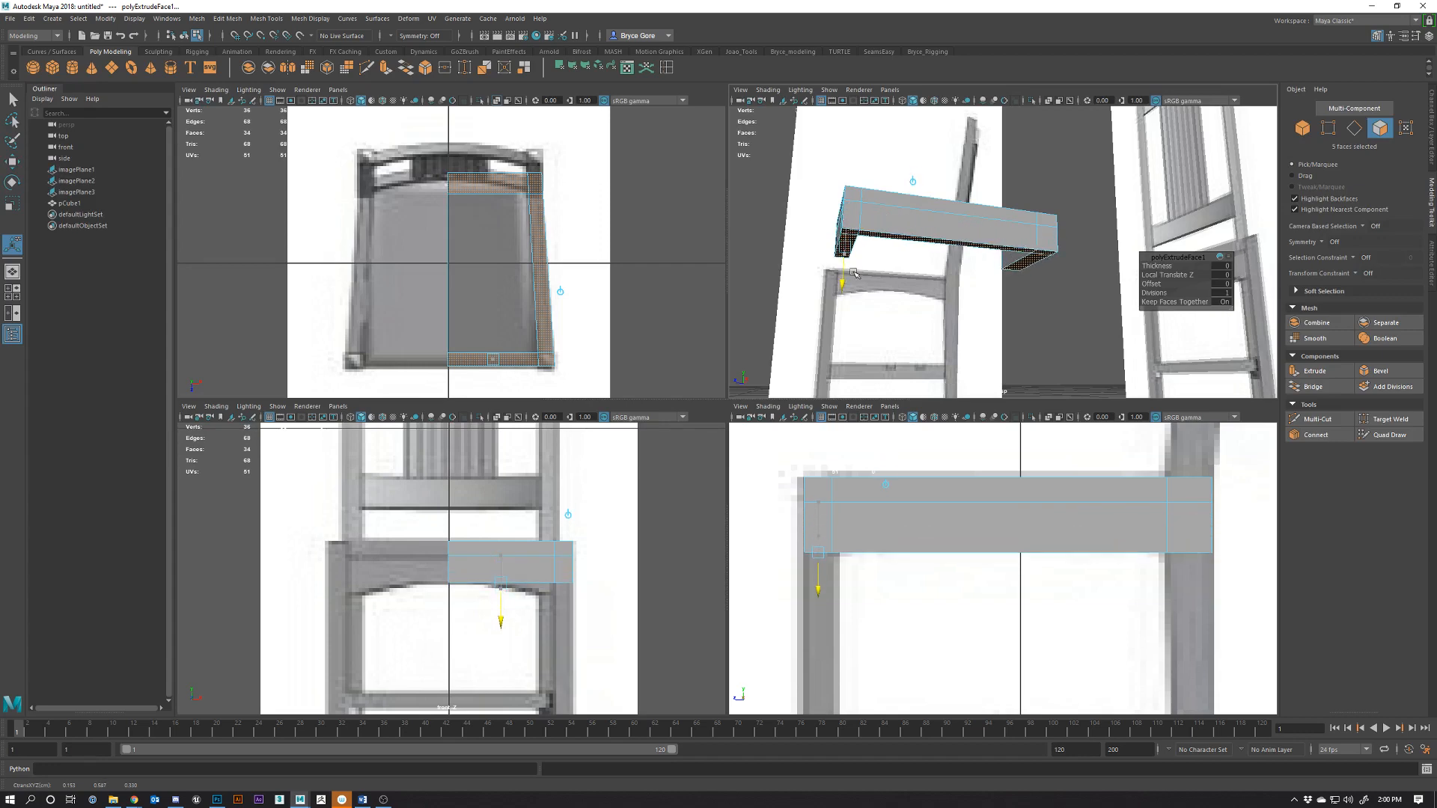
{"action": "left_click_drag", "start_coordinate": [853, 273], "coordinate": [854, 275]}
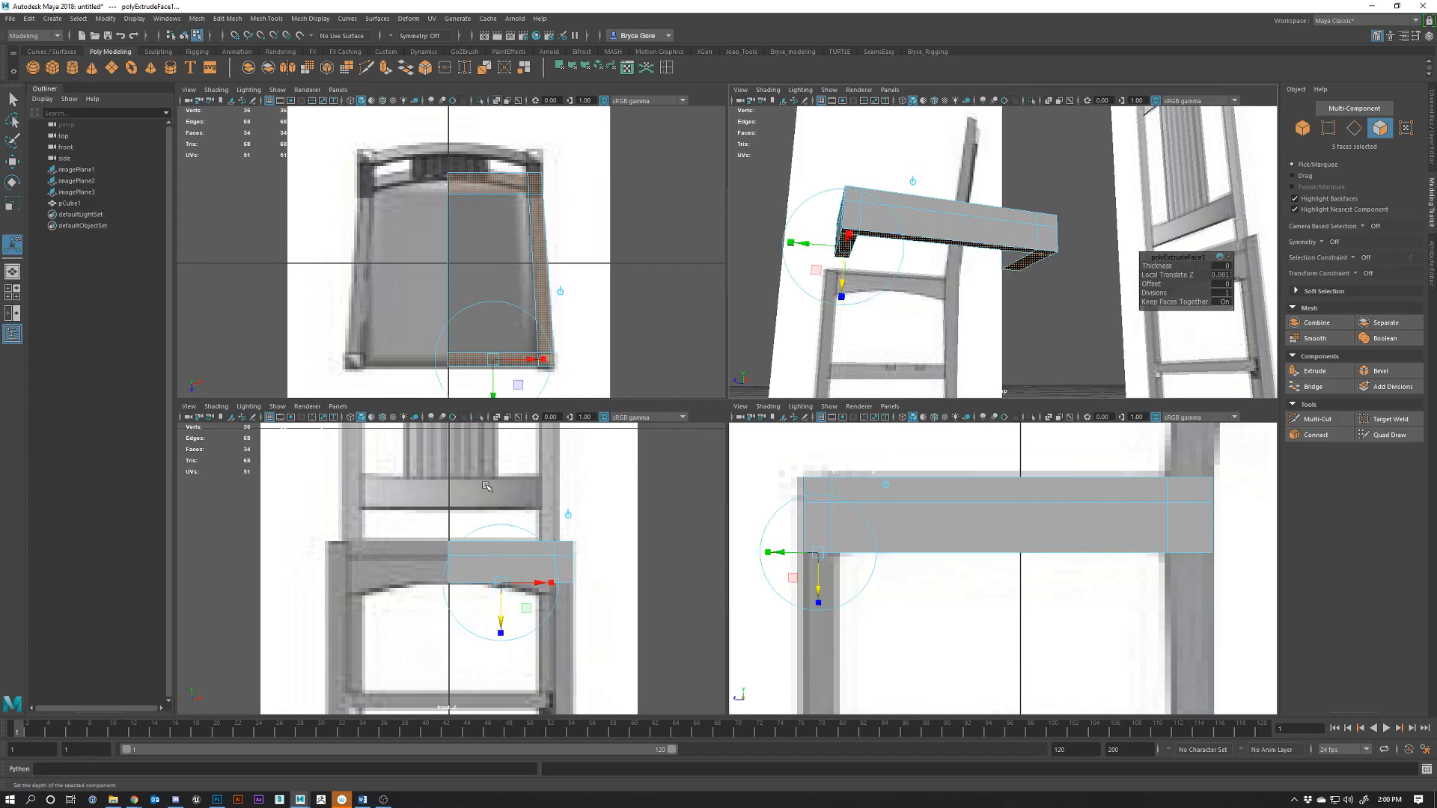
Extrude the front and rear corner faces on the apron's underside downward to form two legs reaching the floor line in the front view
{"action": "left_click_drag", "start_coordinate": [972, 276], "coordinate": [996, 298], "text": "alt"}
{"action": "left_click", "coordinate": [976, 273]}
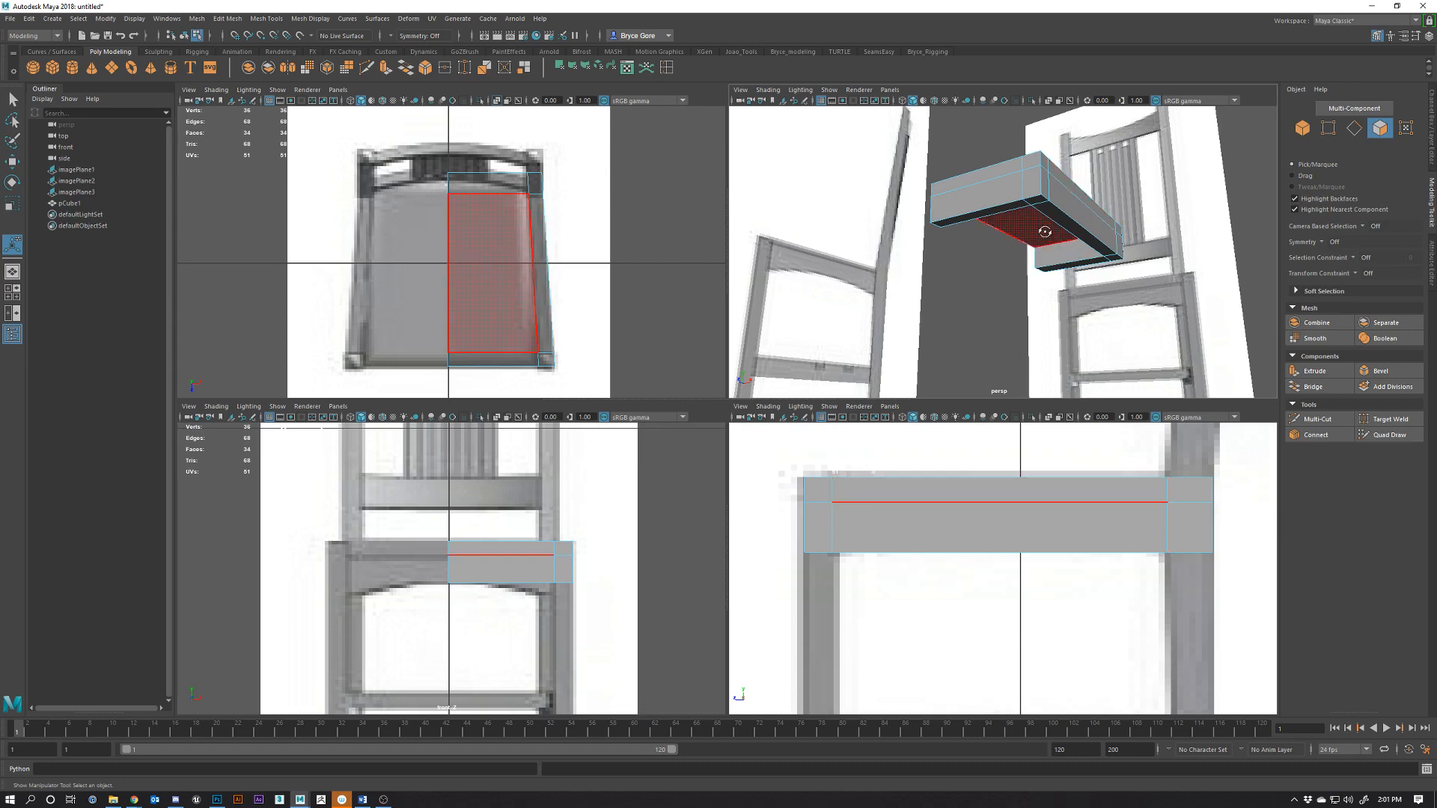
{"action": "left_click_drag", "start_coordinate": [1018, 224], "coordinate": [965, 199], "text": "alt"}
{"action": "left_click", "coordinate": [954, 189]}
{"action": "left_click", "coordinate": [1095, 245], "text": "shift"}
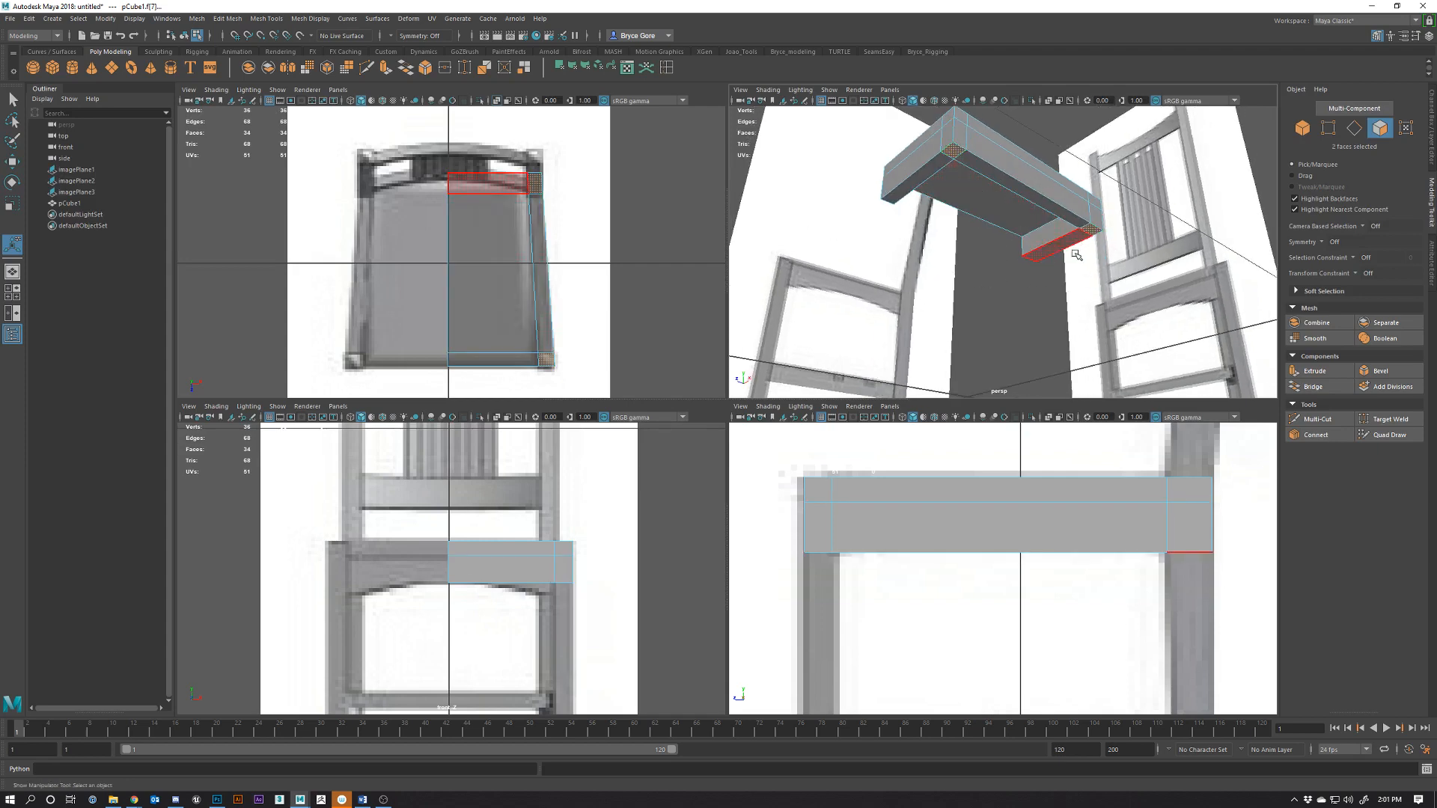
{"action": "key", "text": "ctrl+e"}
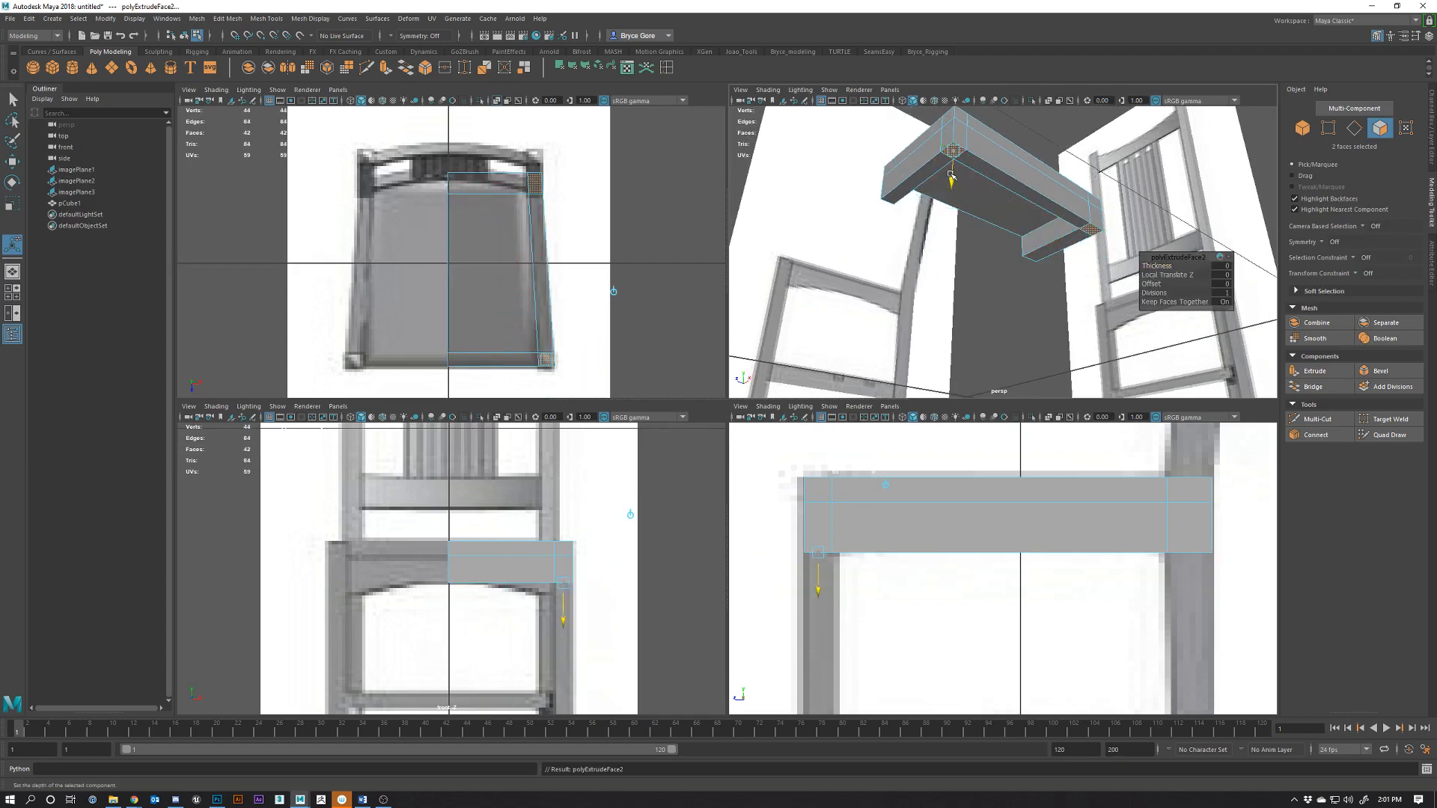
{"action": "left_click_drag", "start_coordinate": [948, 178], "coordinate": [943, 315]}
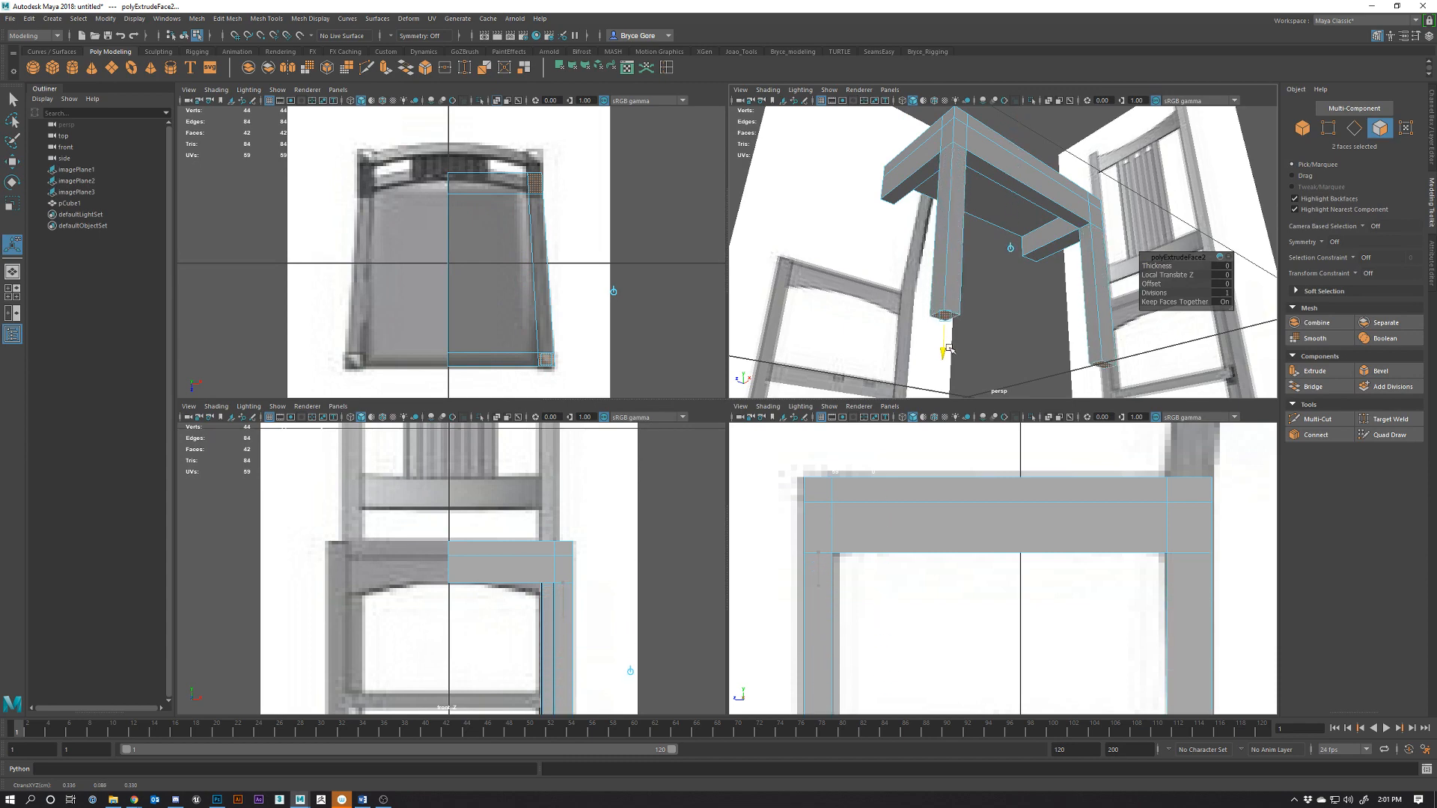
{"action": "middle_click_drag", "start_coordinate": [499, 572], "coordinate": [516, 411], "text": "alt"}
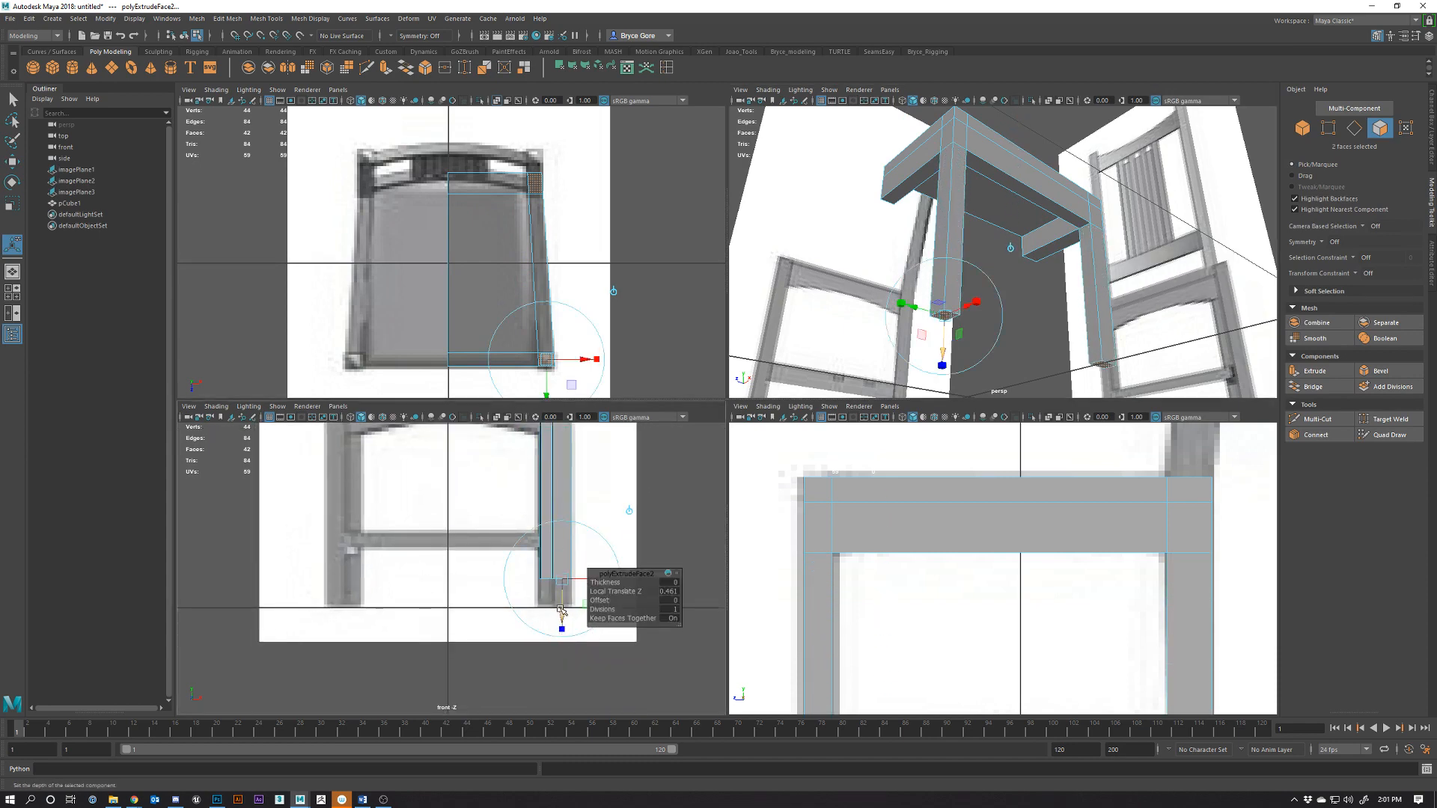
{"action": "left_click_drag", "start_coordinate": [561, 610], "coordinate": [569, 635]}
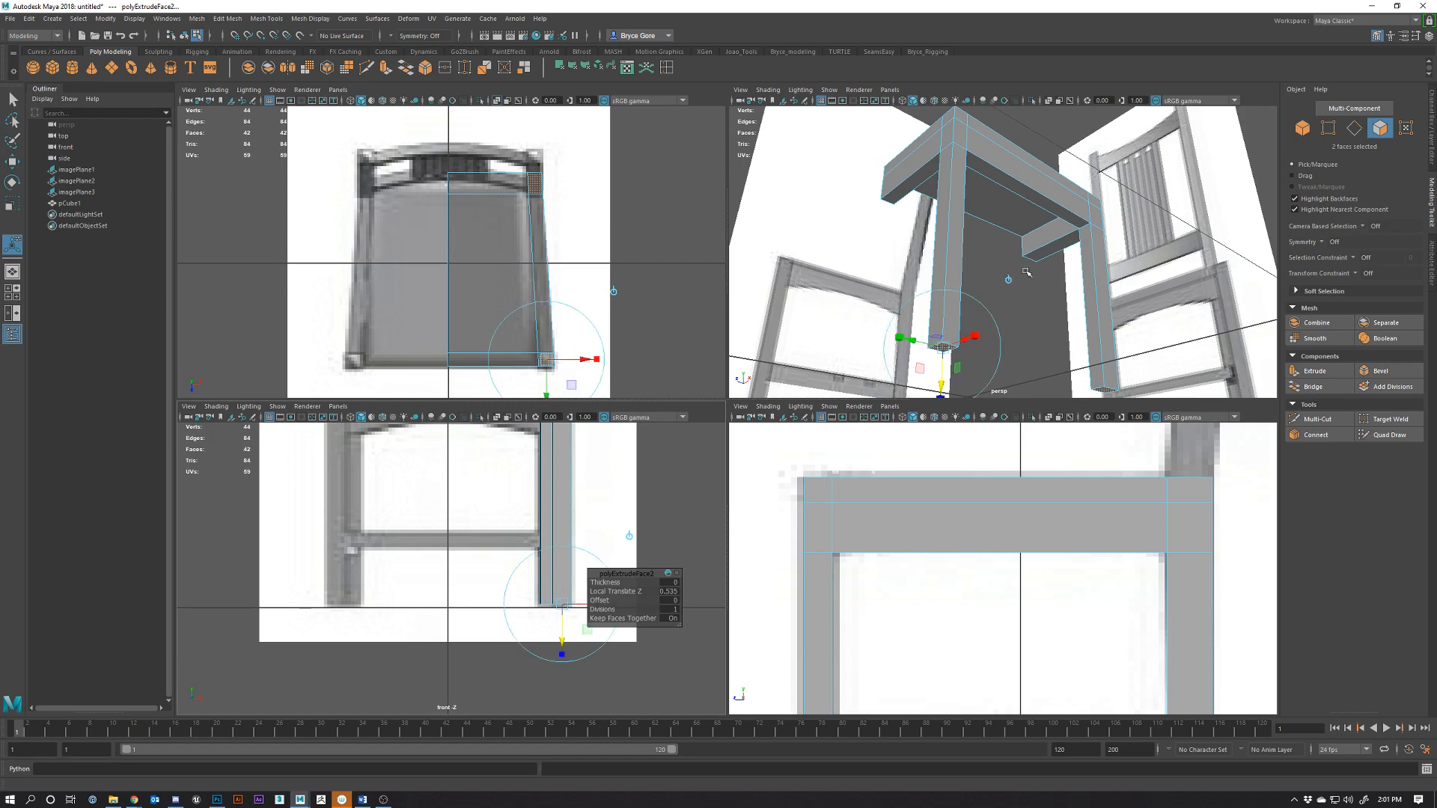
Shorten the leg extrusion in the side view so it ends at the top of the lower side stretcher
{"action": "left_click_drag", "start_coordinate": [1055, 252], "coordinate": [1002, 296], "text": "alt"}
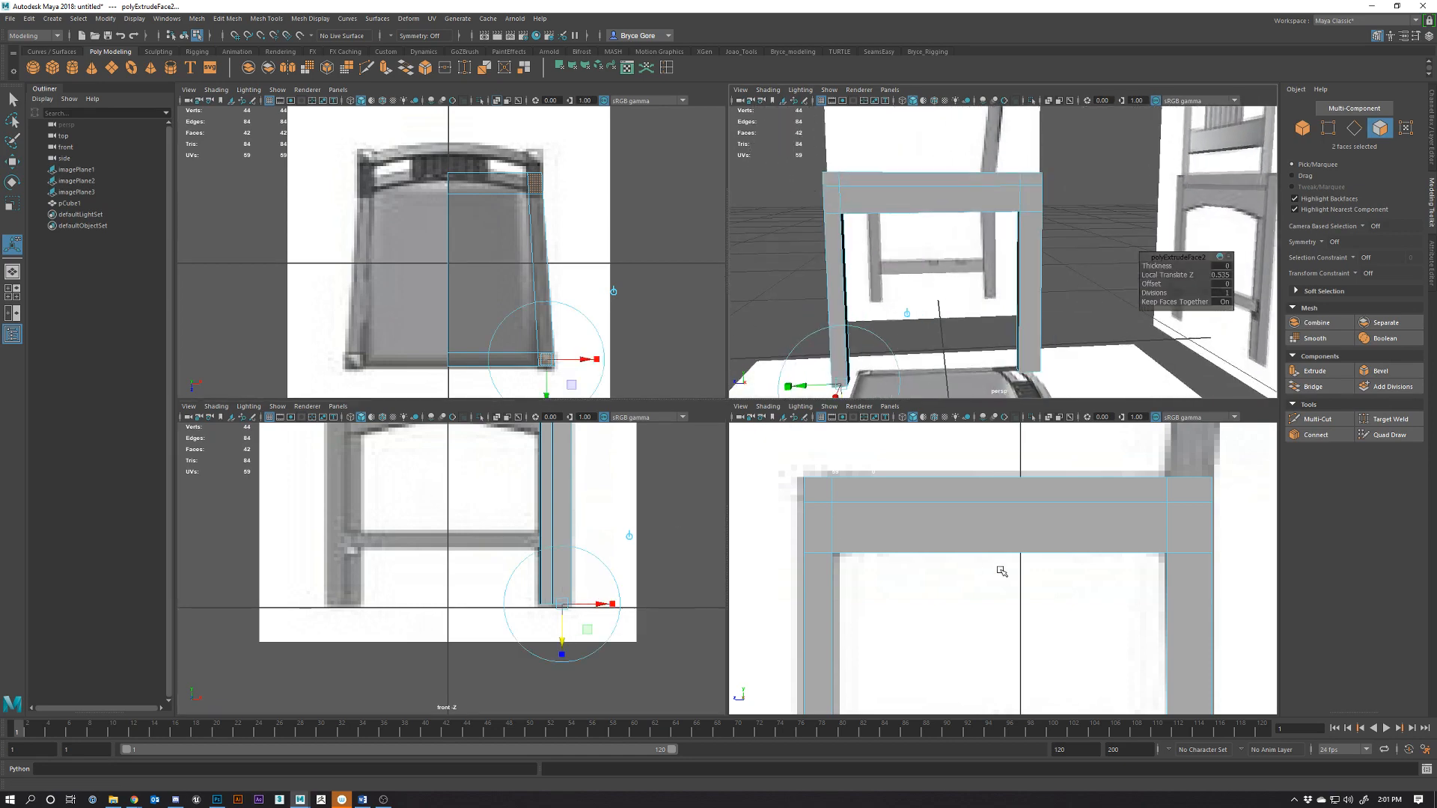
{"action": "scroll", "coordinate": [943, 569], "scroll_direction": "down", "scroll_amount": 10}
{"action": "scroll", "coordinate": [1019, 619], "scroll_direction": "up", "scroll_amount": 5}
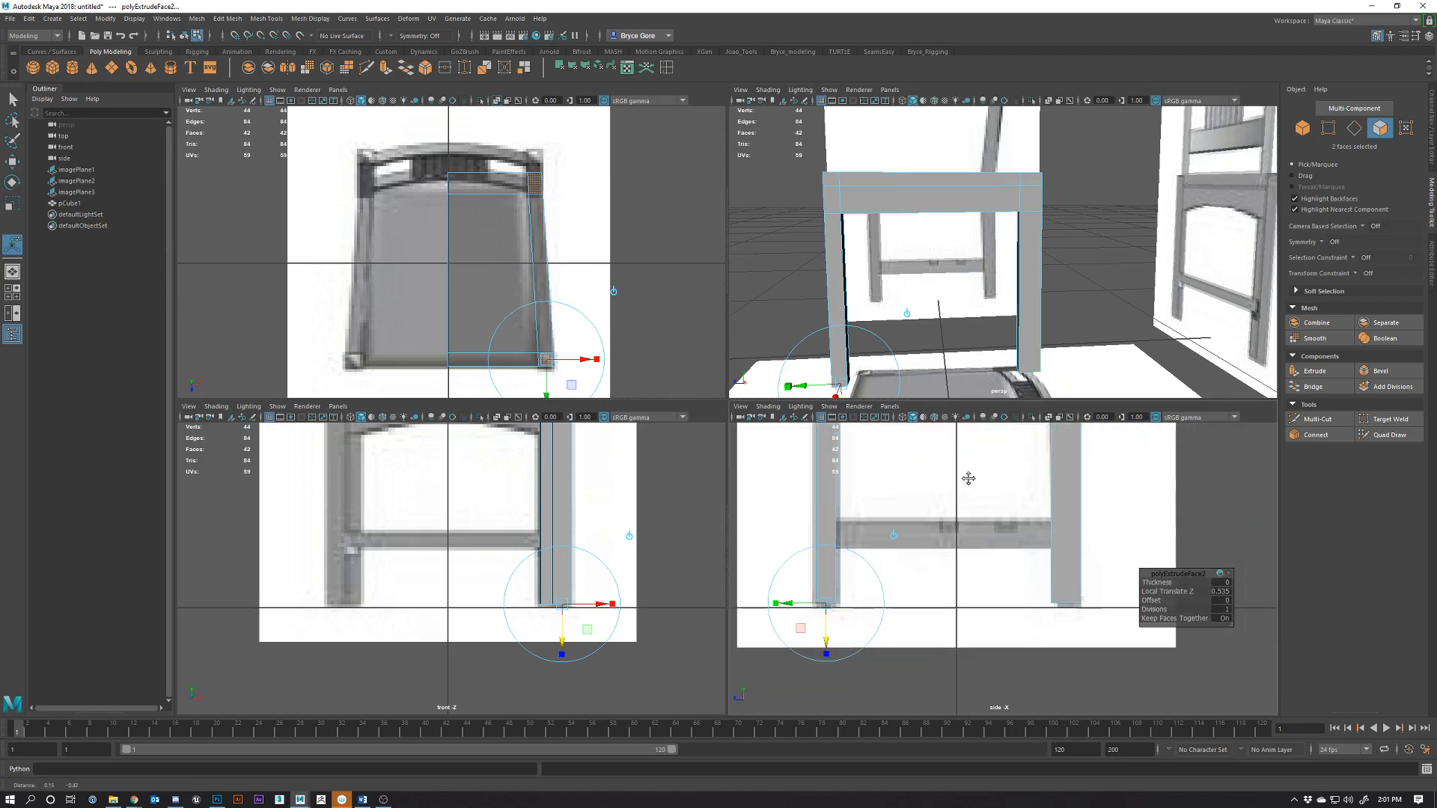
{"action": "left_click_drag", "start_coordinate": [829, 616], "coordinate": [829, 537]}
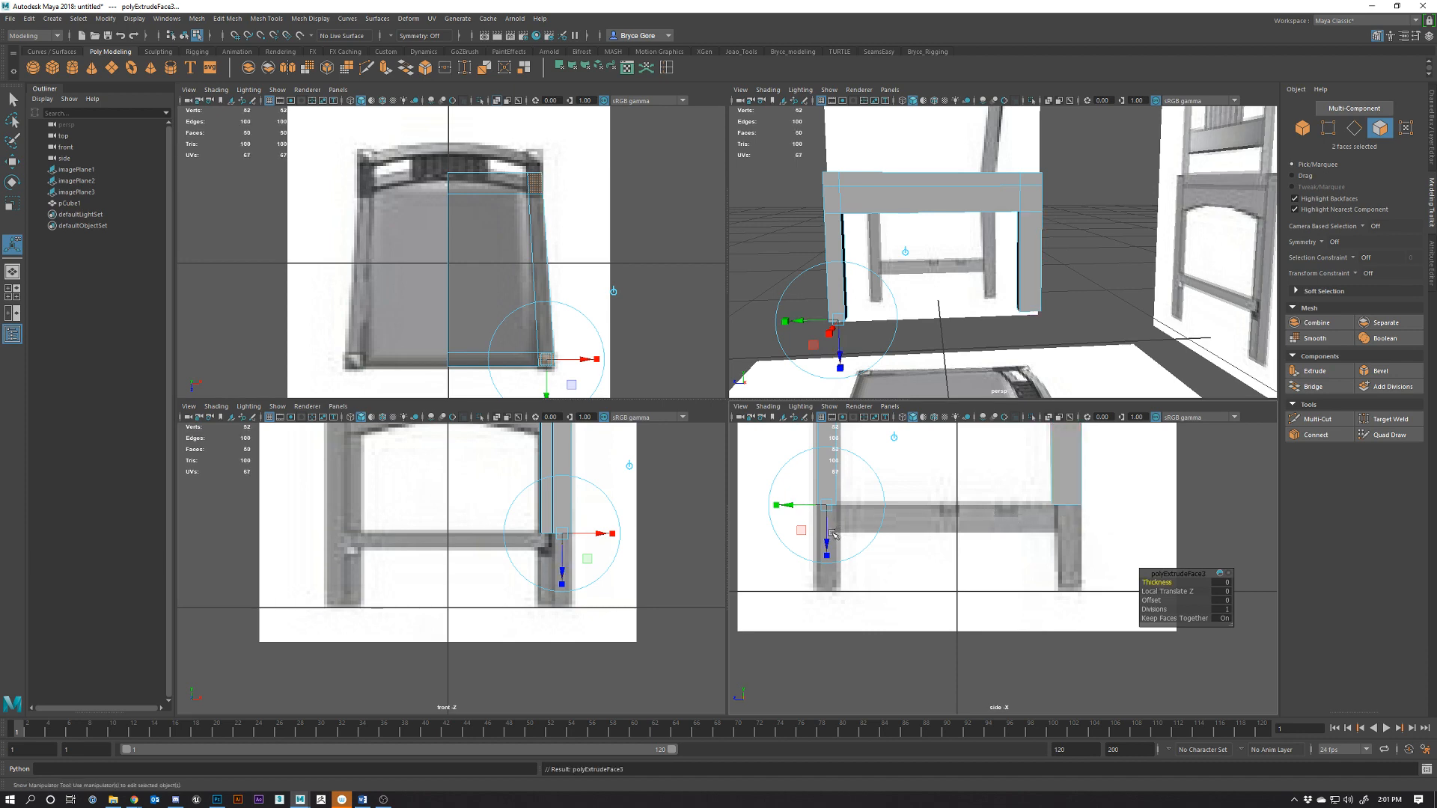
Extrude both leg ends by the stretcher's height and again down to the floor line, undoing any surplus extrusion
{"action": "key", "text": "ctrl+e"}
{"action": "left_click_drag", "start_coordinate": [826, 554], "coordinate": [831, 612]}
{"action": "key", "text": "ctrl+e"}
{"action": "key", "text": "ctrl+e"}
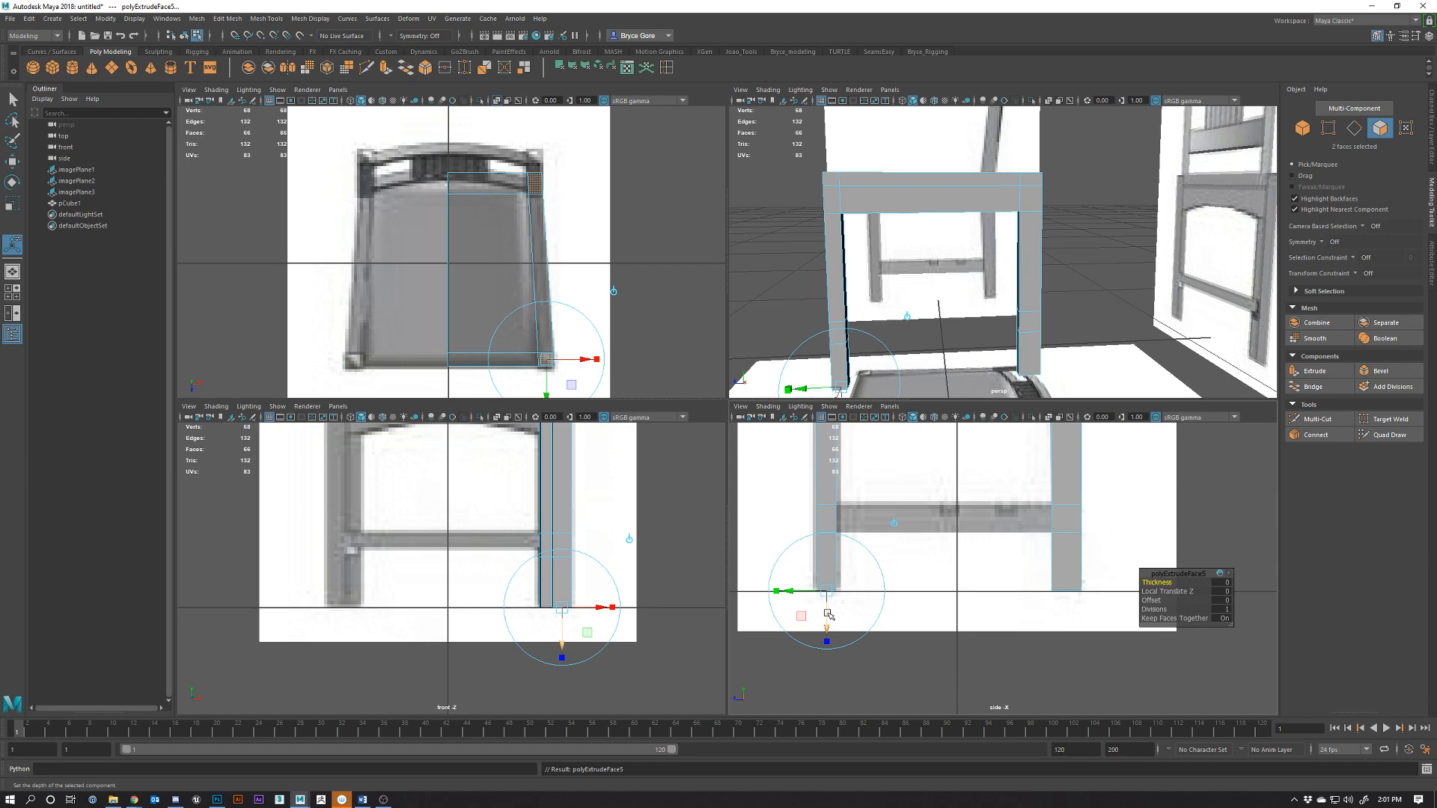
{"action": "key", "text": "ctrl+z"}
{"action": "left_click_drag", "start_coordinate": [828, 625], "coordinate": [832, 563]}
{"action": "key", "text": "ctrl+z"}
Return the chair mesh to object mode in the enlarged perspective view and reselect it with the Move tool
{"action": "key", "text": "space"}
{"action": "scroll", "coordinate": [748, 458], "scroll_direction": "down", "scroll_amount": 3}
{"action": "left_click_drag", "start_coordinate": [748, 458], "coordinate": [818, 485], "text": "alt"}
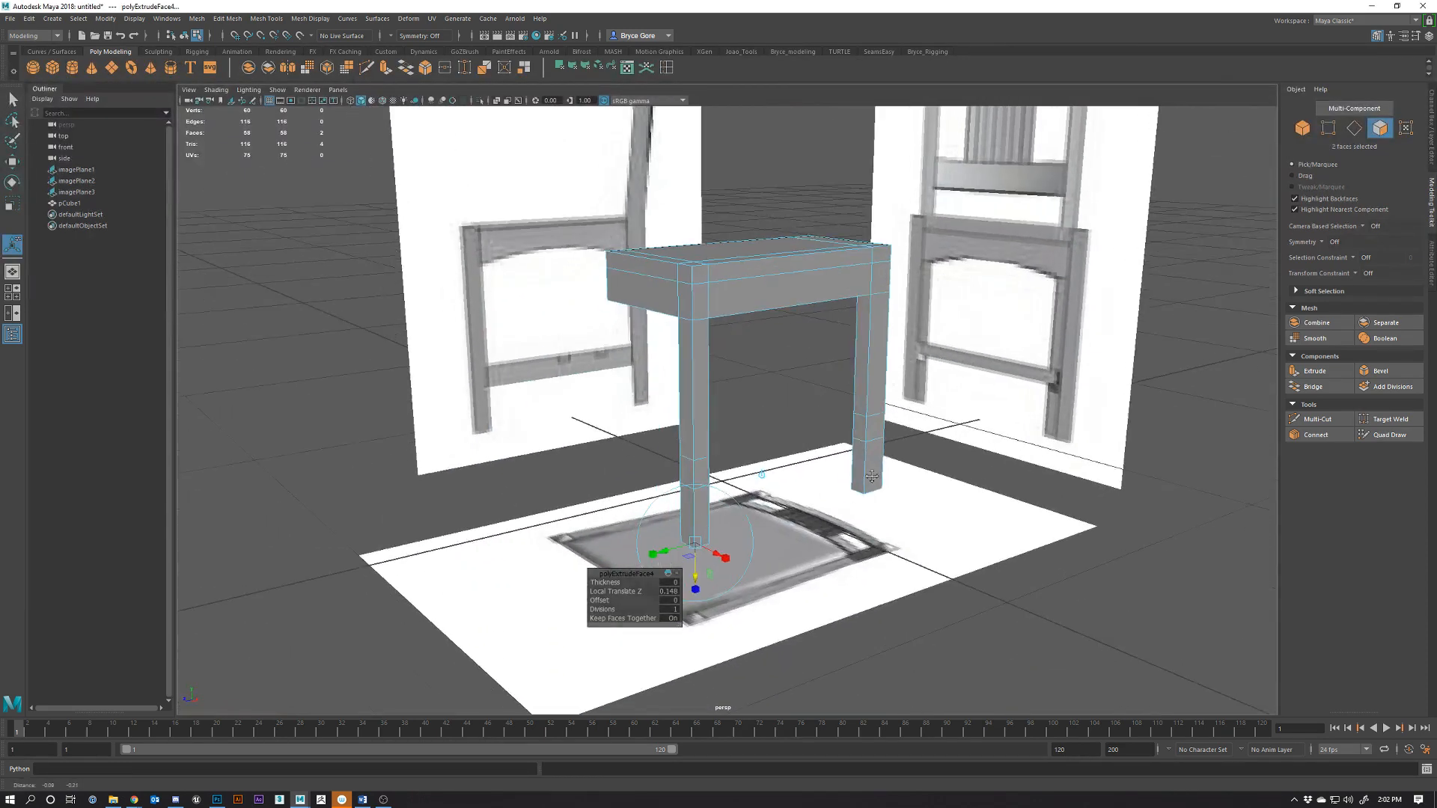
{"action": "right_click_drag", "start_coordinate": [870, 448], "coordinate": [926, 423]}
{"action": "left_click", "coordinate": [1154, 657]}
{"action": "left_click", "coordinate": [876, 421]}
{"action": "key", "text": "w"}
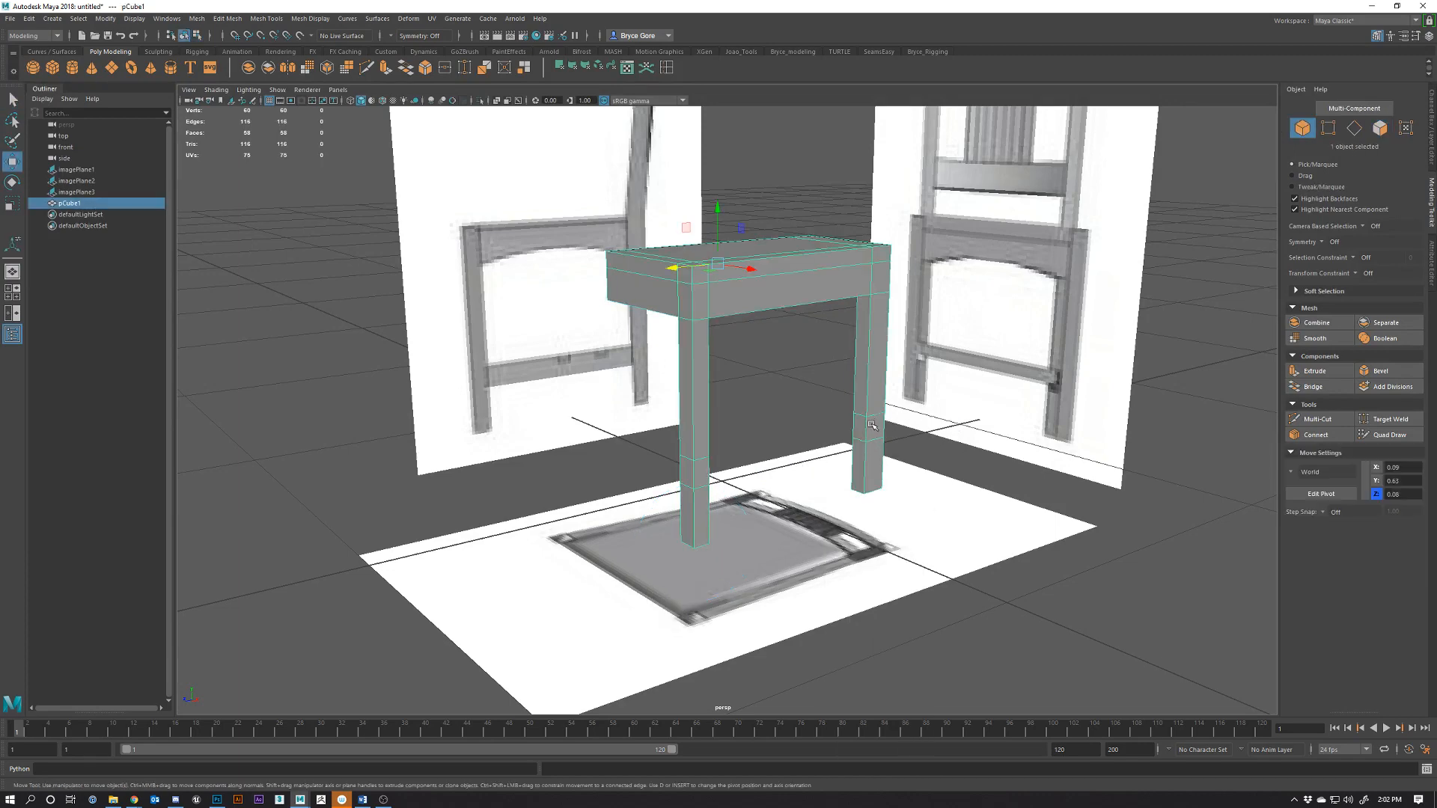
Select the facing inner faces of the front and rear legs at stretcher height and bridge them into a side stretcher
{"action": "left_click_drag", "start_coordinate": [875, 423], "coordinate": [775, 443], "text": "alt"}
{"action": "mouse_move", "coordinate": [774, 443]}
{"action": "right_mouse_down"}
{"action": "mouse_move", "coordinate": [748, 433]}
{"action": "mouse_move", "coordinate": [763, 458]}
{"action": "right_mouse_up"}
{"action": "left_click", "coordinate": [531, 429]}
{"action": "left_click_drag", "start_coordinate": [531, 428], "coordinate": [836, 442], "text": "alt"}
{"action": "left_click", "coordinate": [882, 424], "text": "shift"}
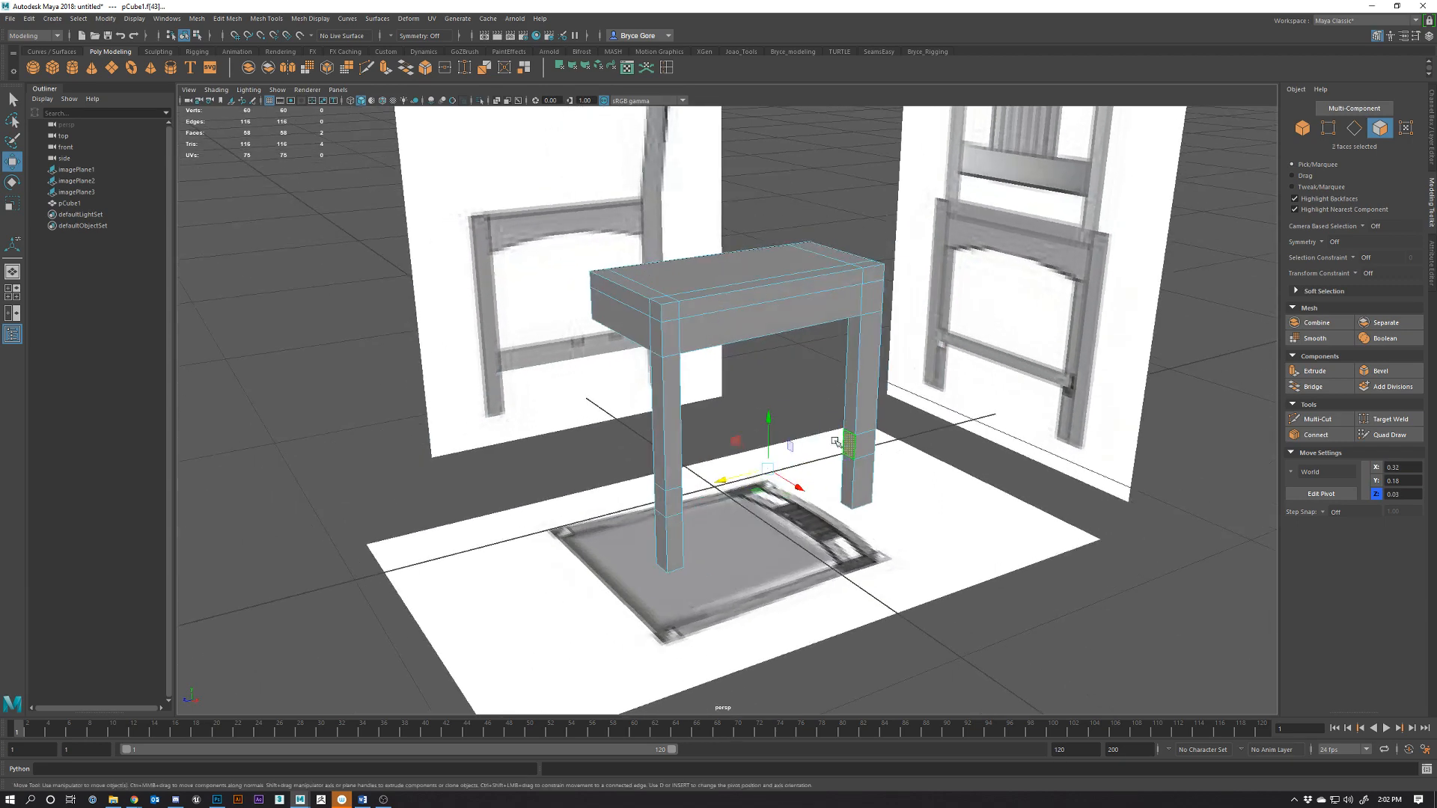
{"action": "left_click_drag", "start_coordinate": [682, 497], "coordinate": [795, 462], "text": "alt"}
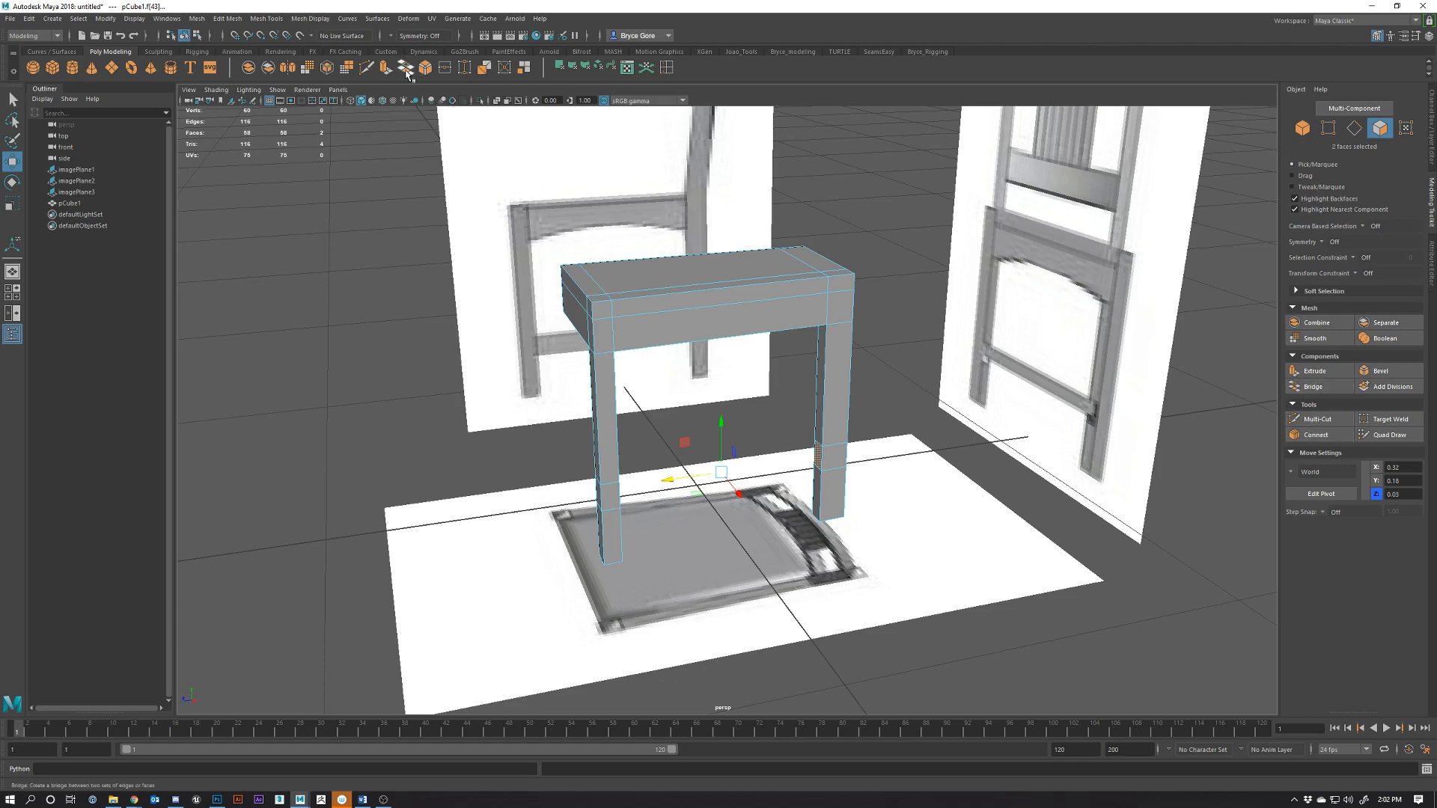
{"action": "left_click", "coordinate": [236, 21]}
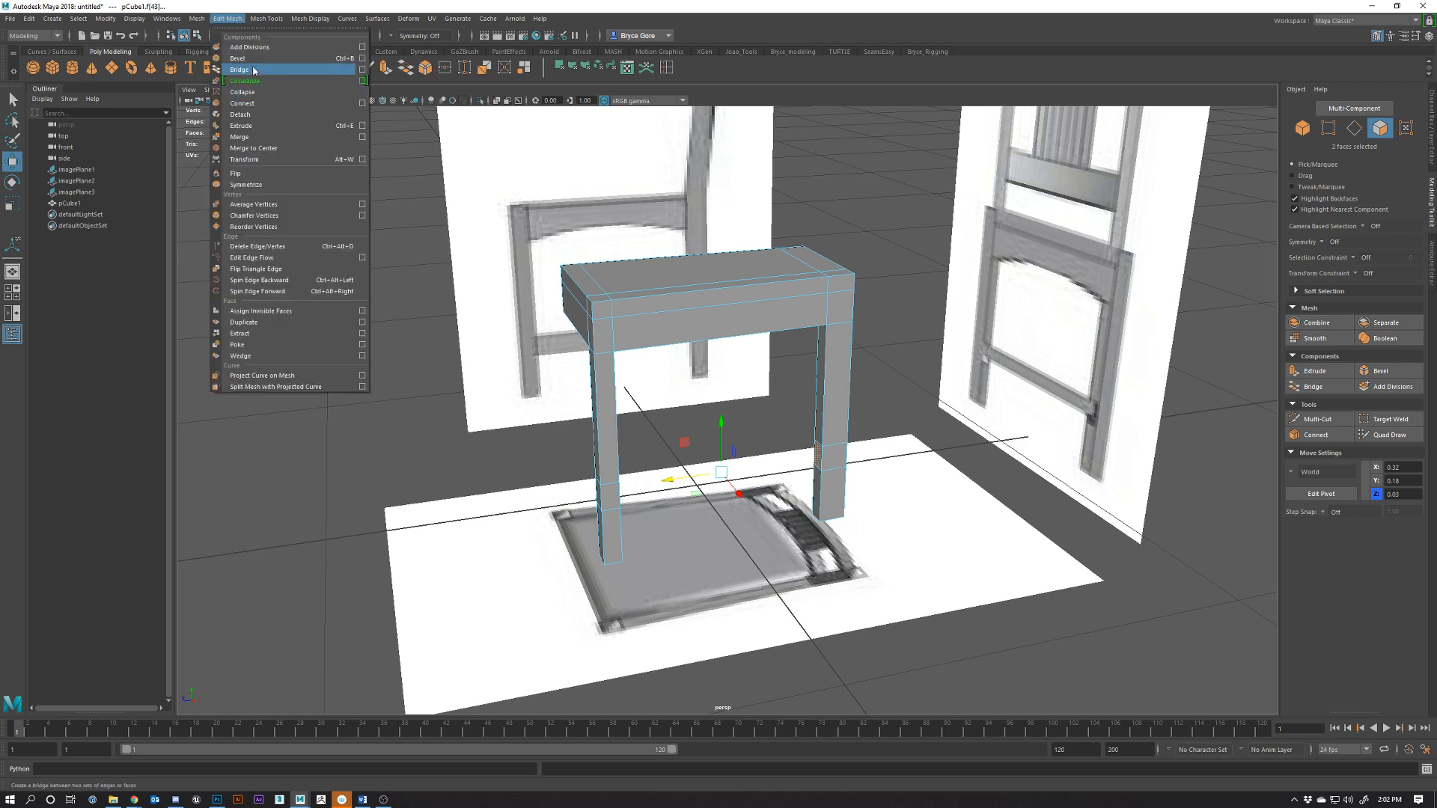
{"action": "left_click", "coordinate": [757, 70]}
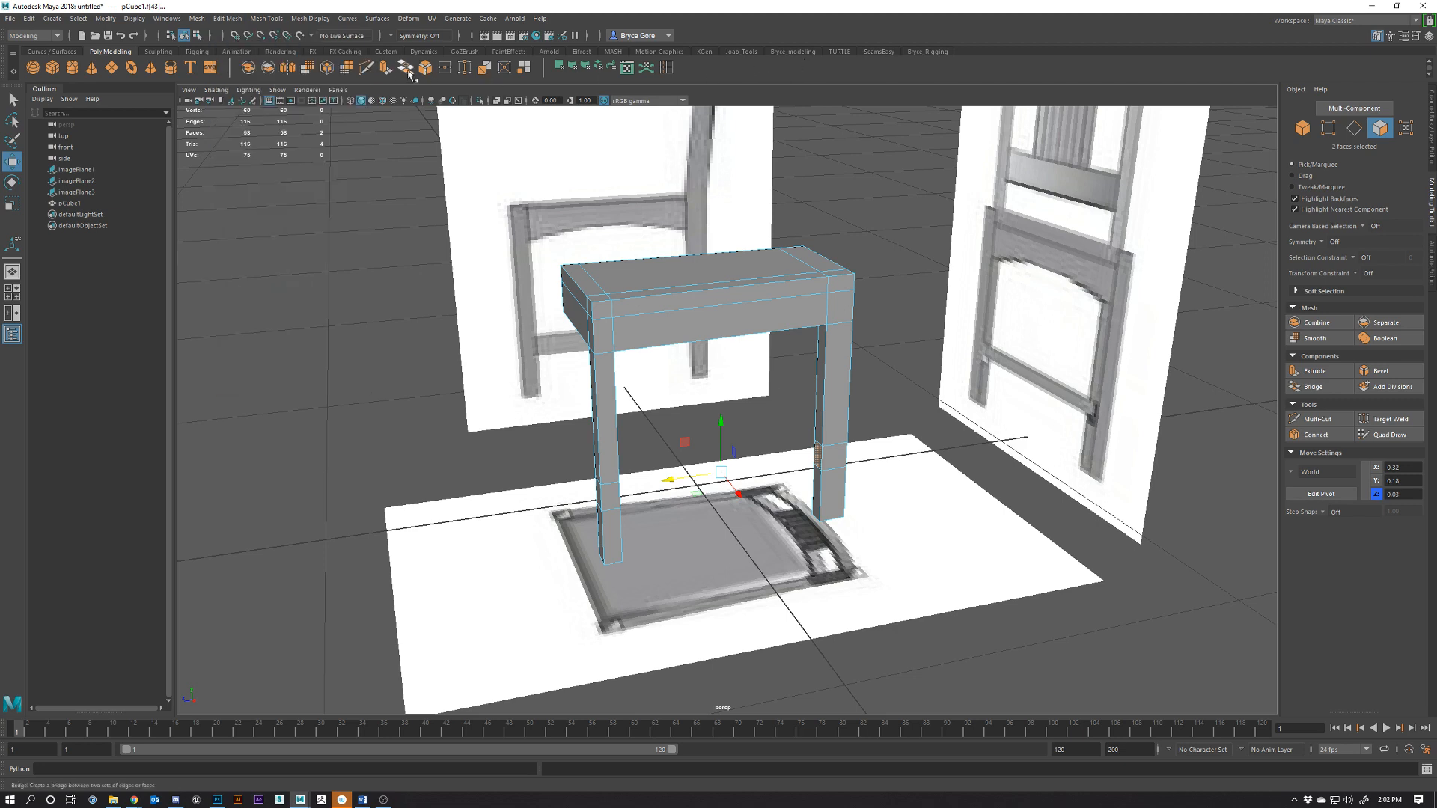
{"action": "left_click", "coordinate": [227, 18]}
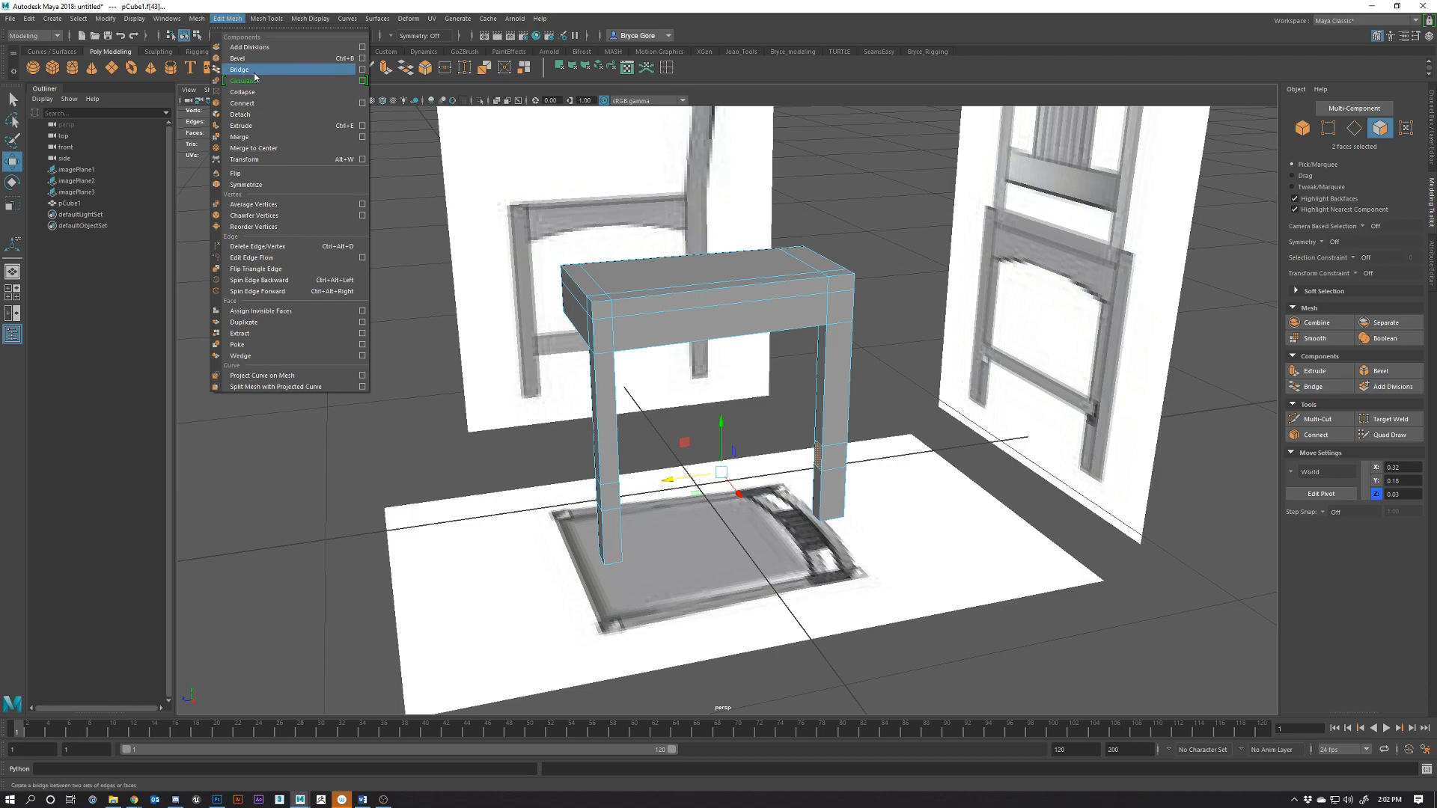
{"action": "left_click", "coordinate": [254, 73]}
{"action": "left_click_drag", "start_coordinate": [748, 517], "coordinate": [813, 421], "text": "alt"}
{"action": "left_click", "coordinate": [892, 372]}
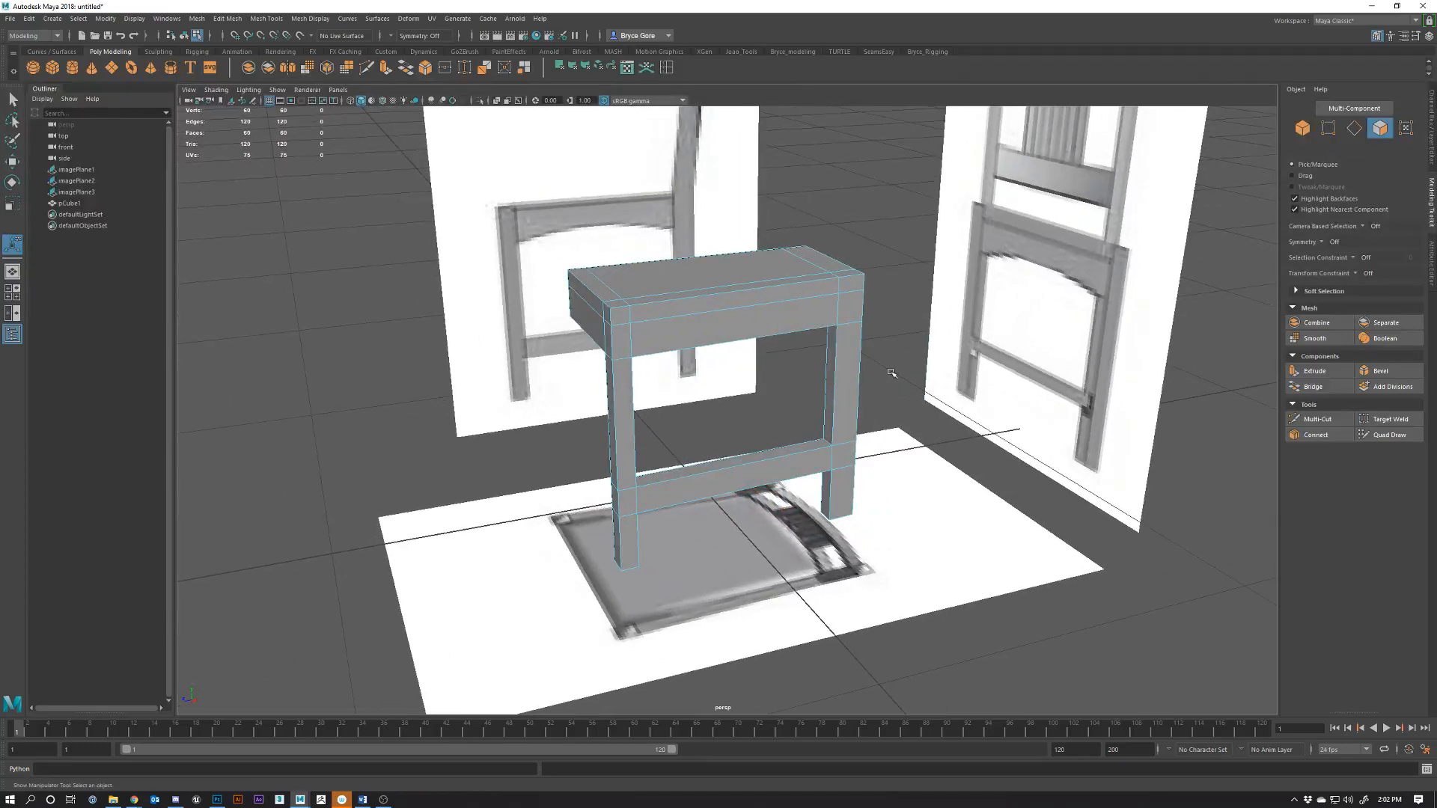
Examine the lower cross rails in the front view and in the Demo_Chair.jpg reference image, and return to Maya
{"action": "key", "text": "space"}
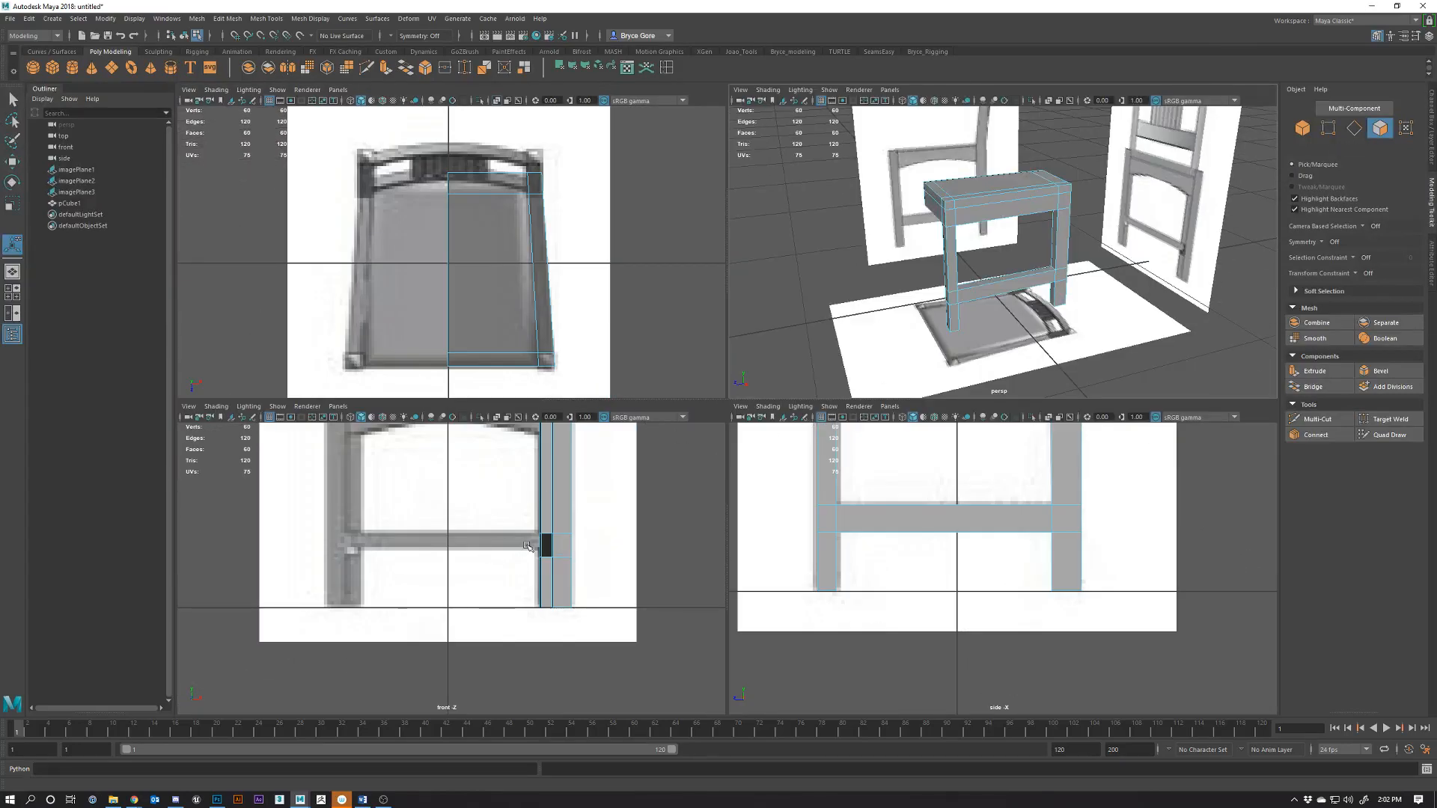
{"action": "scroll", "coordinate": [523, 523], "scroll_direction": "down", "scroll_amount": 12}
{"action": "scroll", "coordinate": [503, 528], "scroll_direction": "up", "scroll_amount": 8}
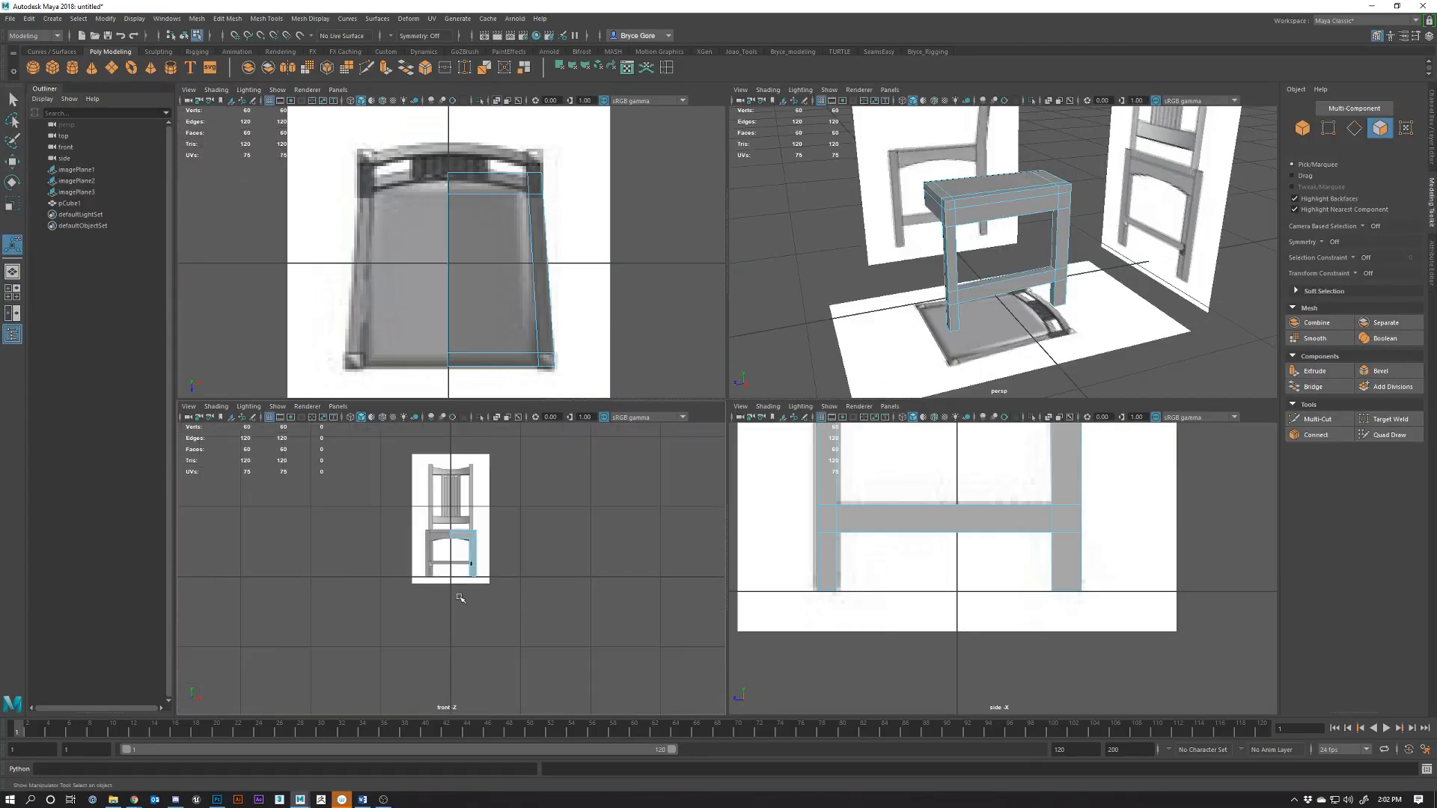
{"action": "scroll", "coordinate": [463, 570], "scroll_direction": "down", "scroll_amount": 4}
{"action": "scroll", "coordinate": [497, 555], "scroll_direction": "up", "scroll_amount": 5}
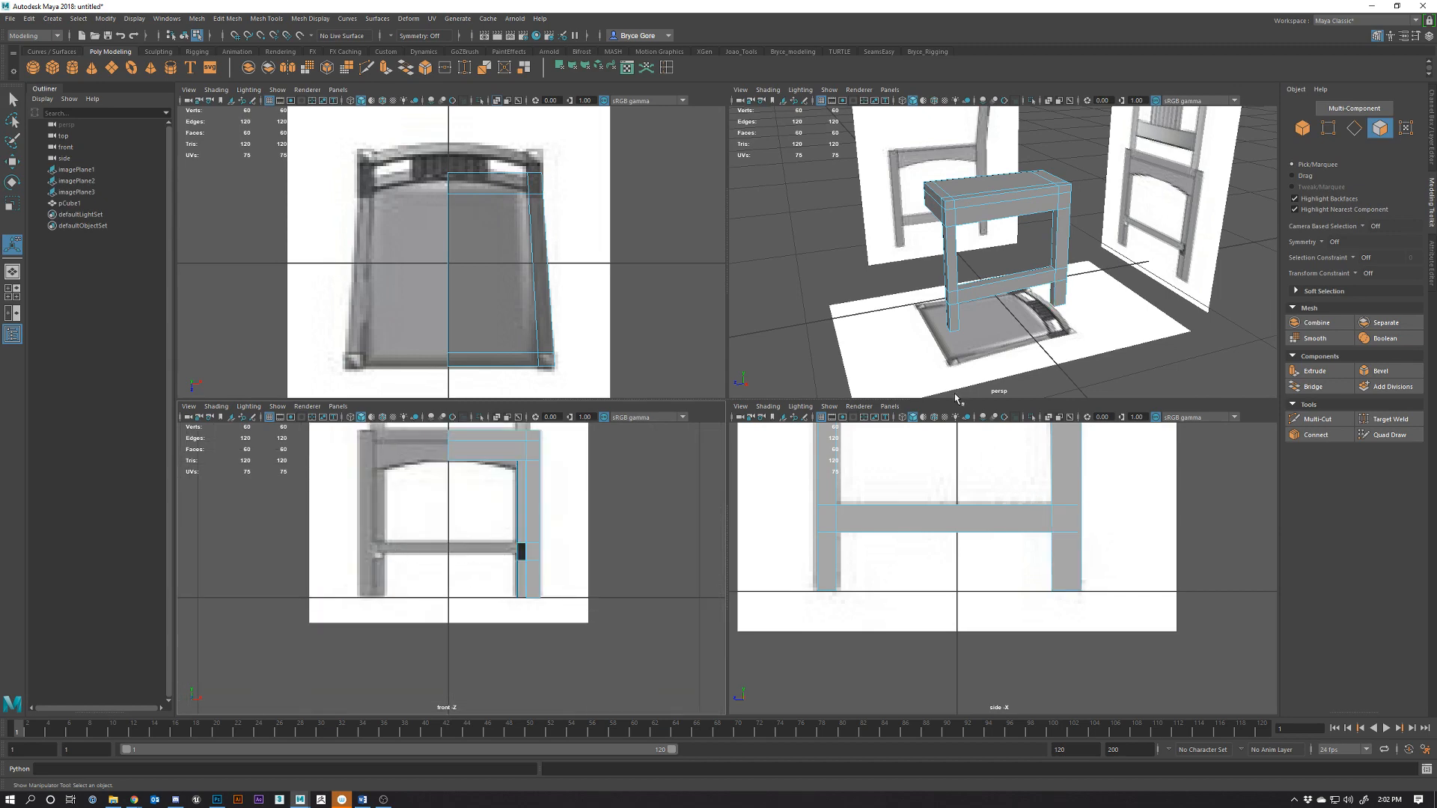
{"action": "left_click_drag", "start_coordinate": [567, 576], "coordinate": [591, 562], "text": "alt"}
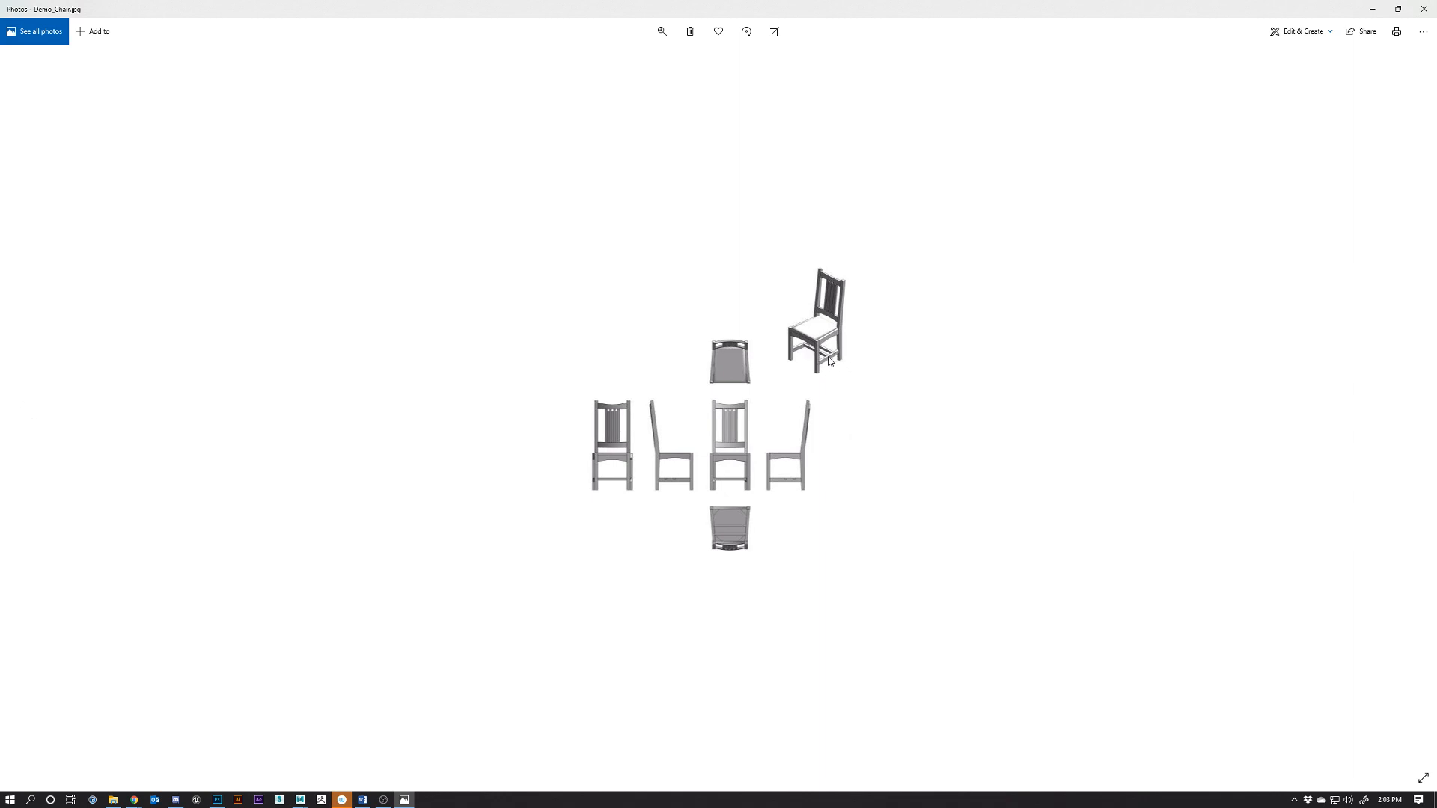
{"action": "left_click", "coordinate": [1423, 8]}
{"action": "scroll", "coordinate": [1007, 301], "scroll_direction": "up", "scroll_amount": 5}
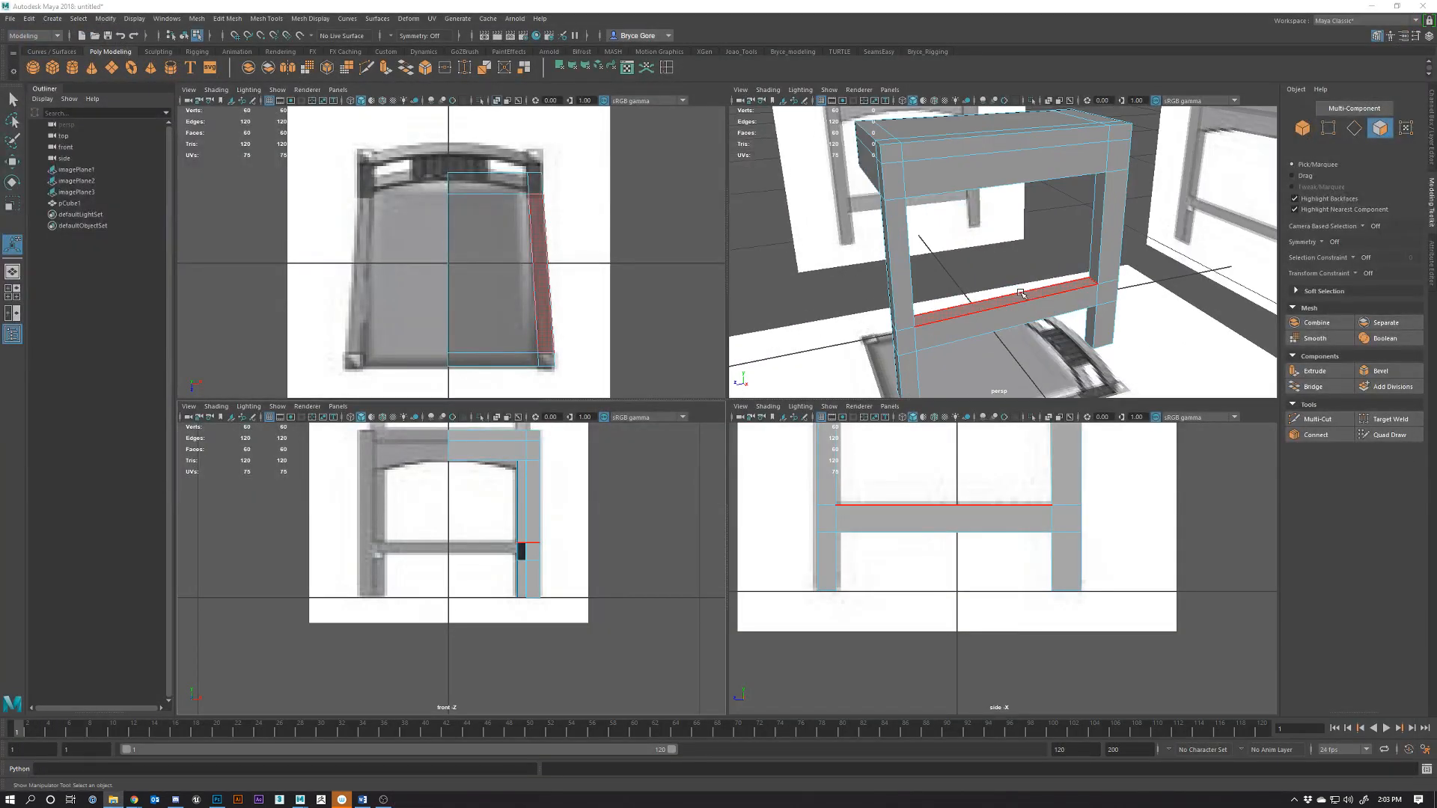
Insert four vertical edge loops across the side stretcher in the side view, bordering the two cross-rail marks of the reference
{"action": "scroll", "coordinate": [943, 516], "scroll_direction": "down", "scroll_amount": 10}
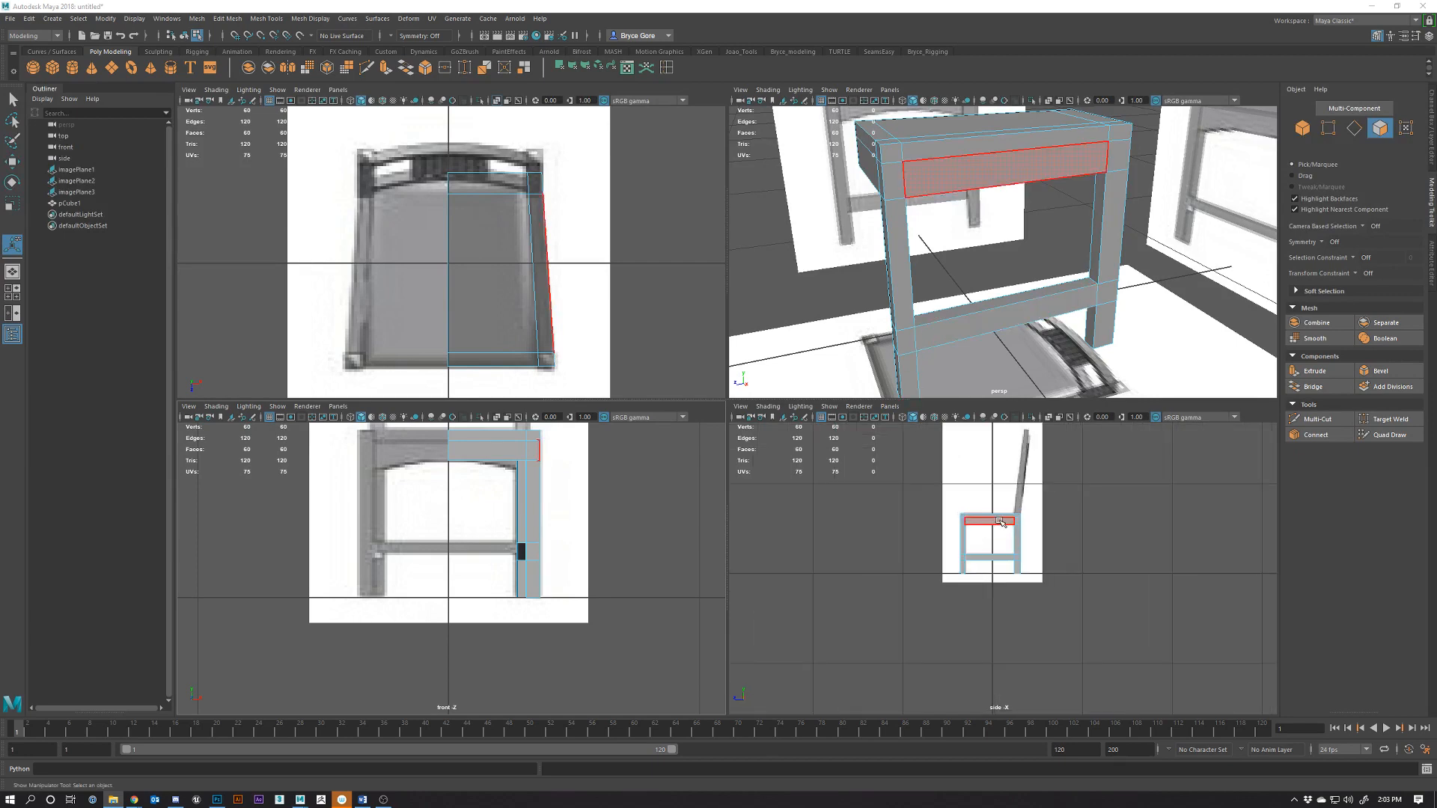
{"action": "key", "text": "space"}
{"action": "scroll", "coordinate": [749, 393], "scroll_direction": "up", "scroll_amount": 8}
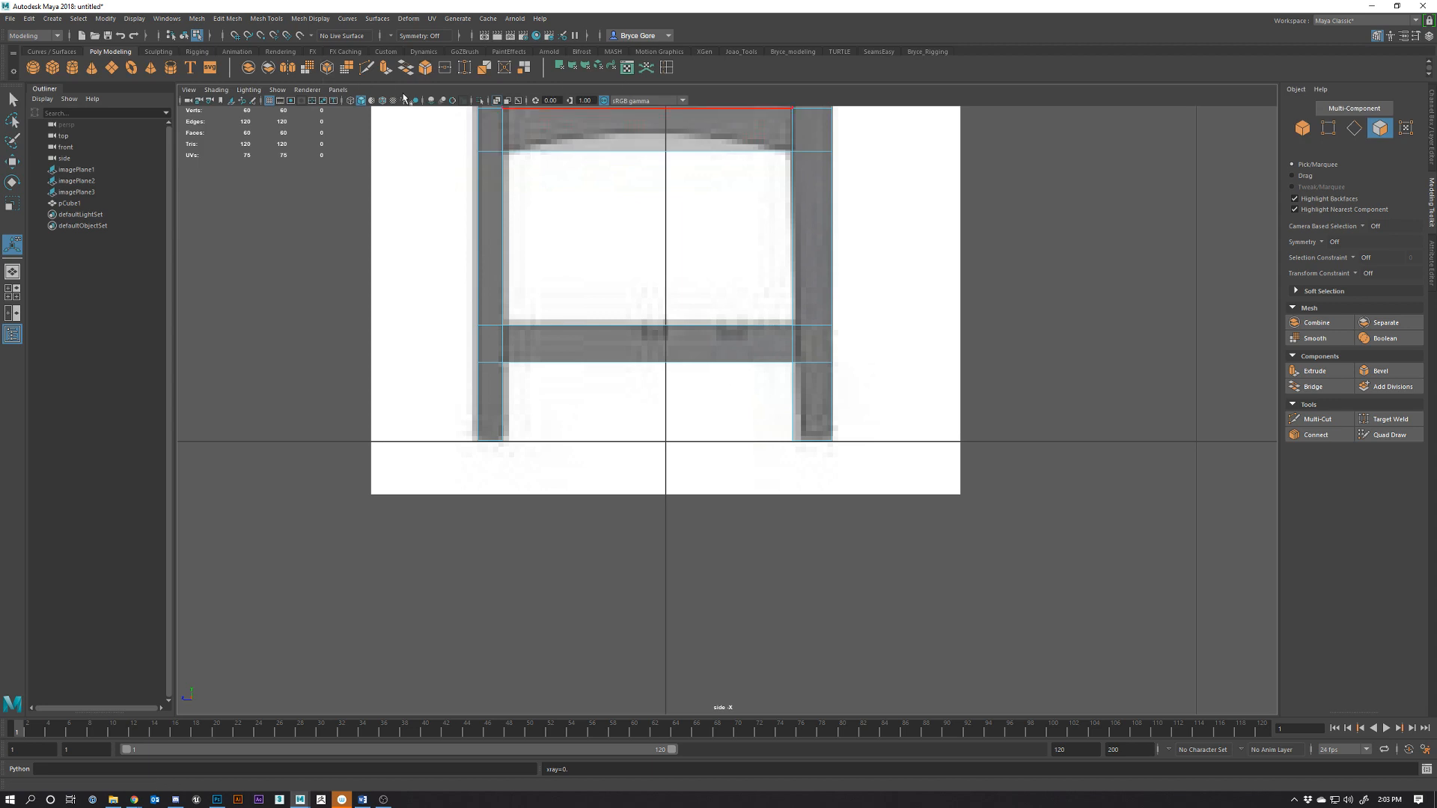
{"action": "middle_click_drag", "start_coordinate": [695, 298], "coordinate": [717, 351], "text": "alt"}
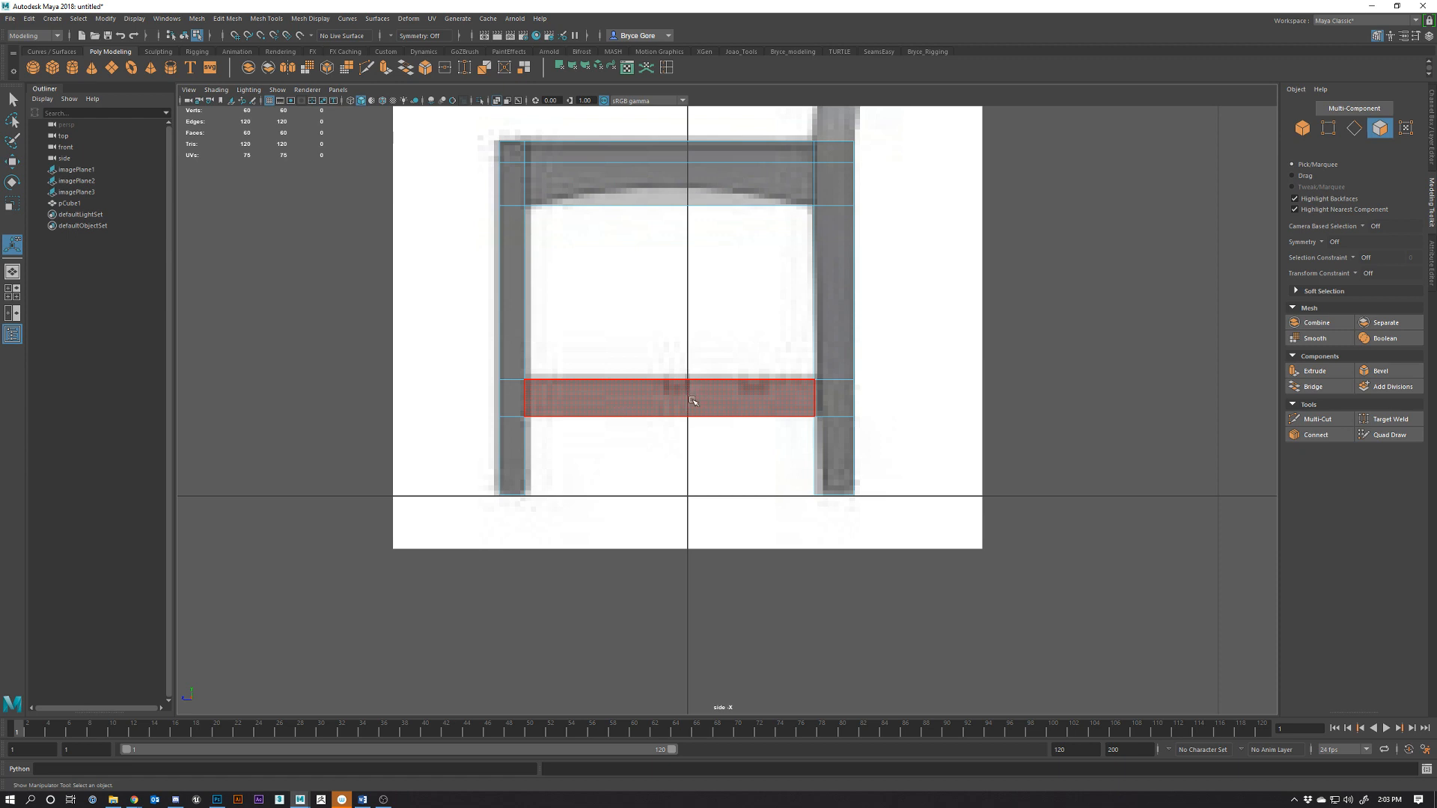
{"action": "left_click", "coordinate": [667, 67]}
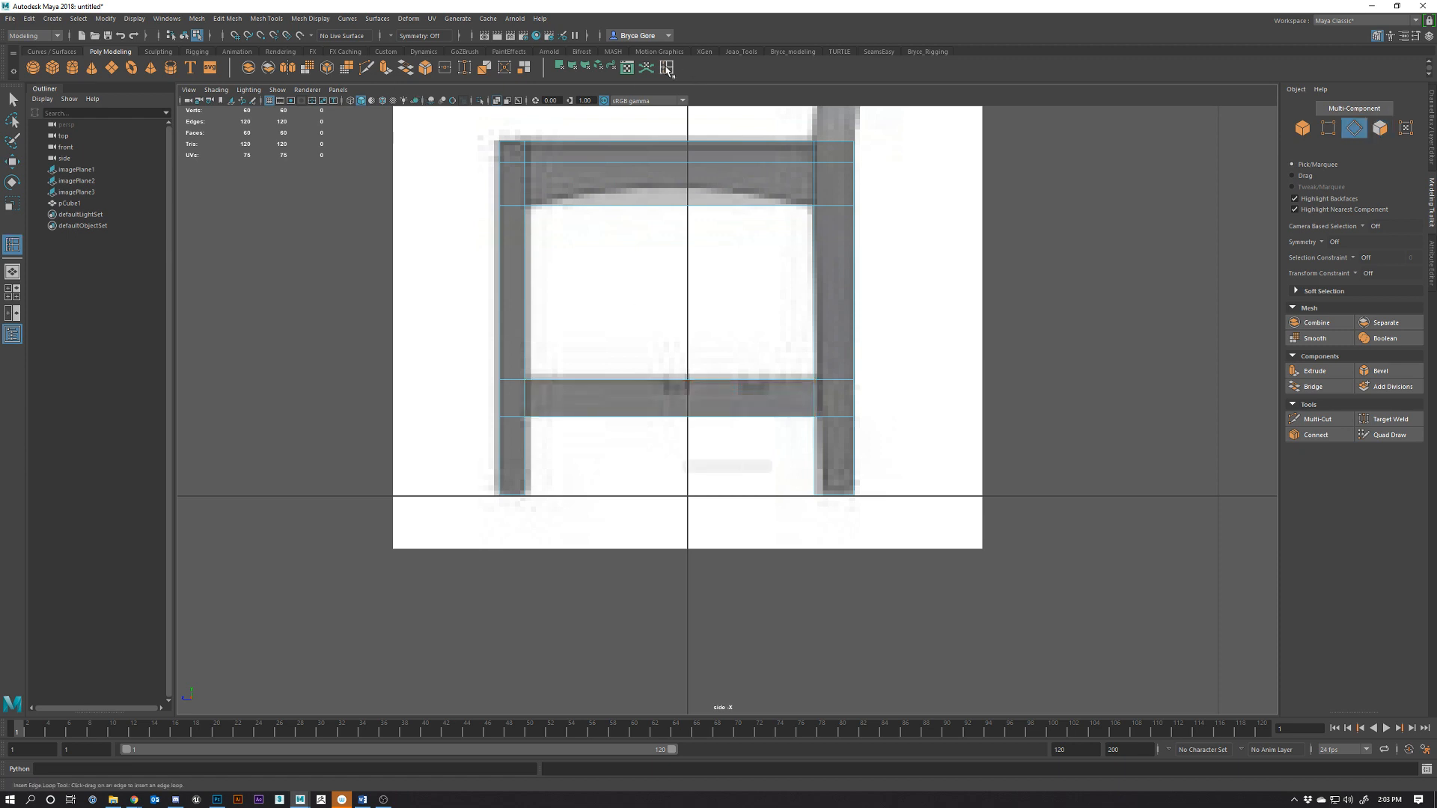
{"action": "left_click", "coordinate": [668, 384]}
{"action": "left_click_drag", "start_coordinate": [692, 382], "coordinate": [766, 381]}
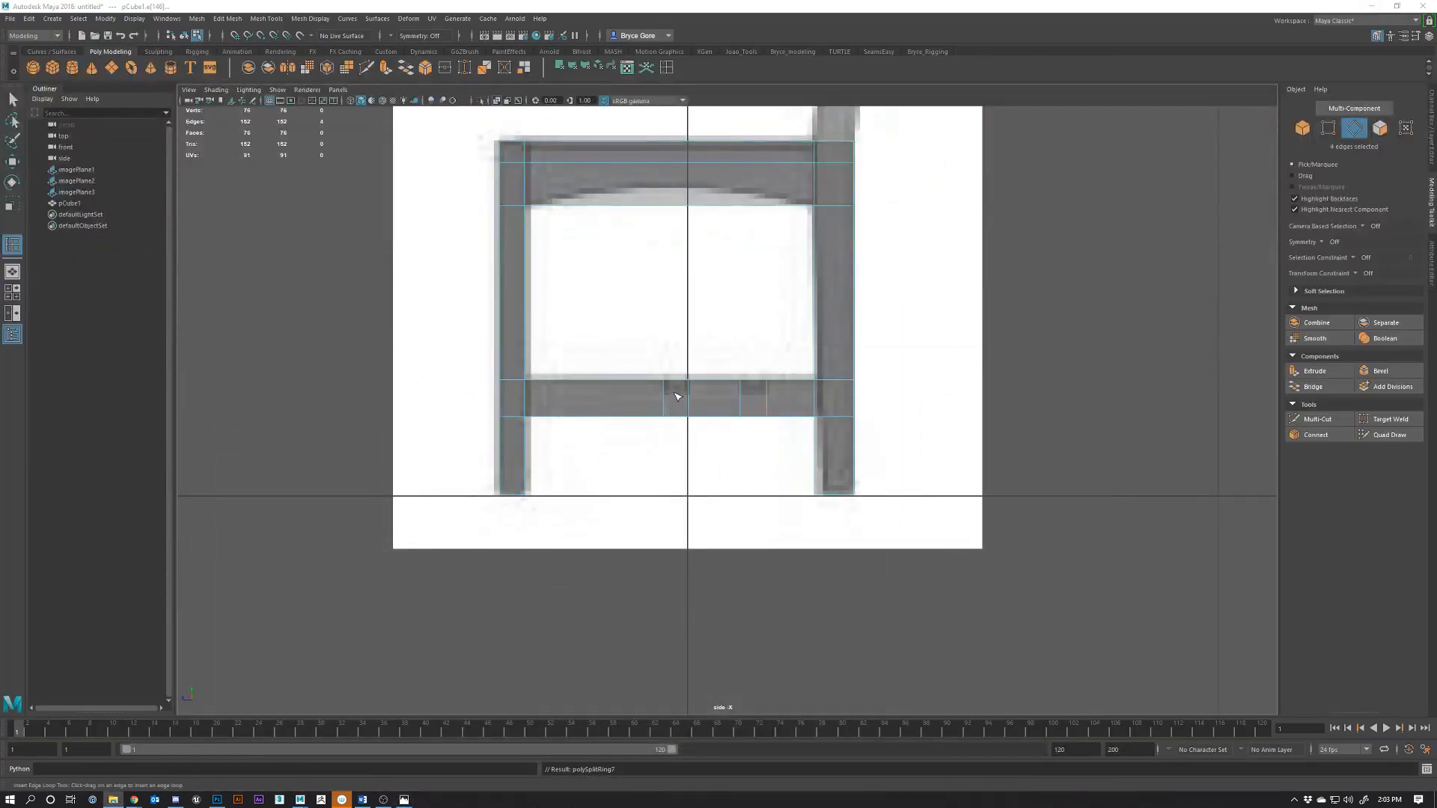
Insert a horizontal edge loop along the cross-rail marks' lower edge and raise the stretcher's top vertices to match the side reference
{"action": "left_click_drag", "start_coordinate": [686, 396], "coordinate": [688, 391]}
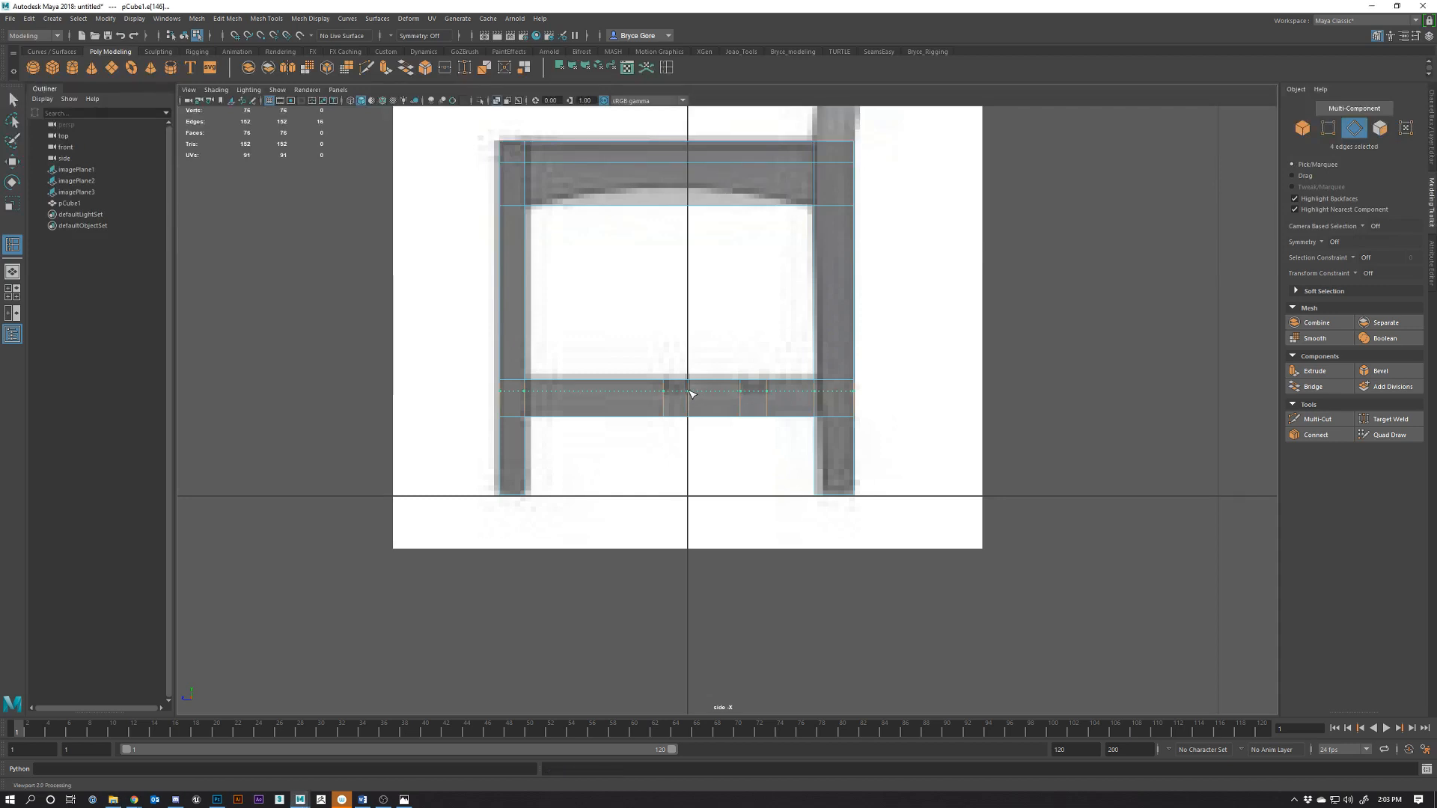
{"action": "left_click_drag", "start_coordinate": [691, 393], "coordinate": [688, 391]}
{"action": "right_click_drag", "start_coordinate": [612, 411], "coordinate": [577, 407]}
{"action": "key", "text": "w"}
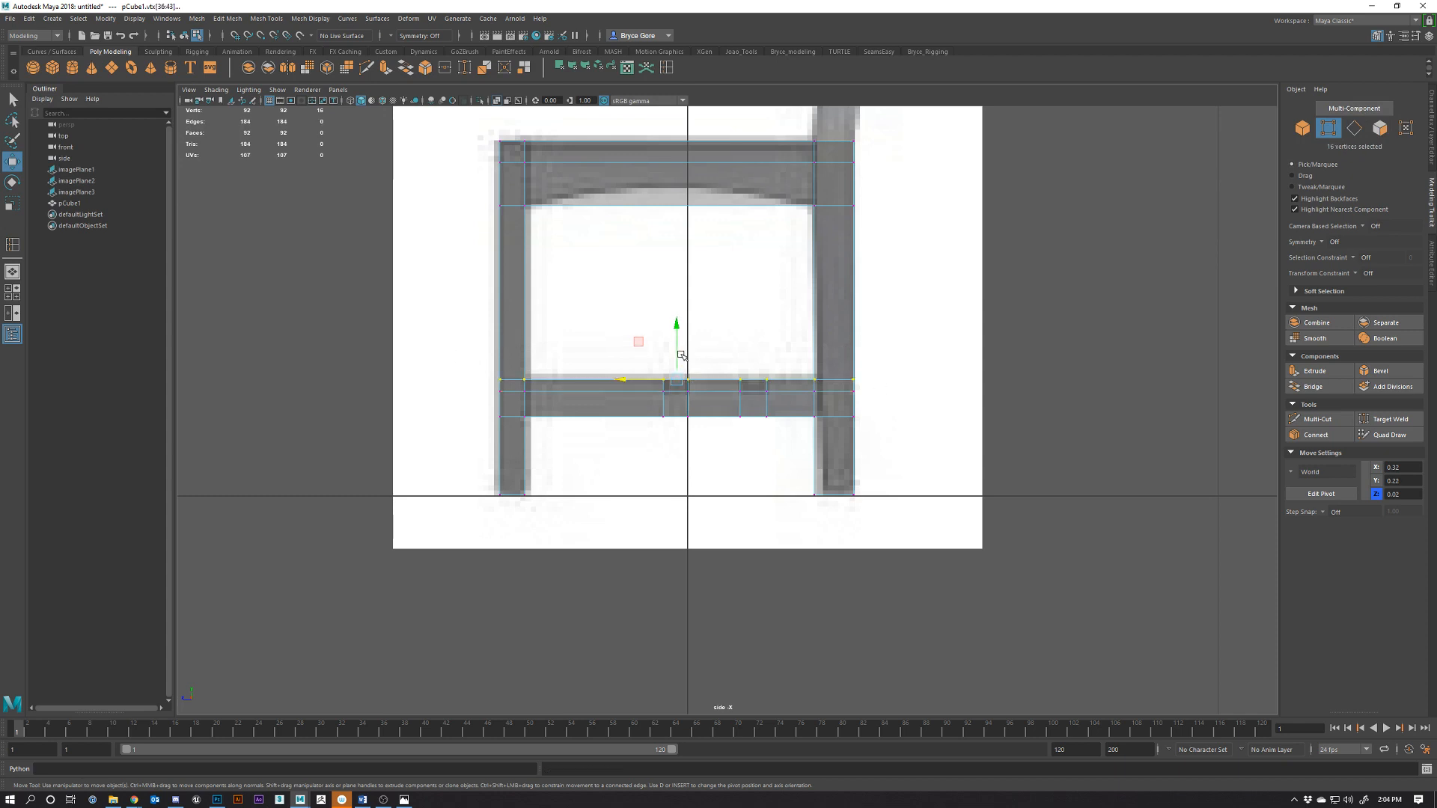
{"action": "left_click_drag", "start_coordinate": [681, 365], "coordinate": [681, 351]}
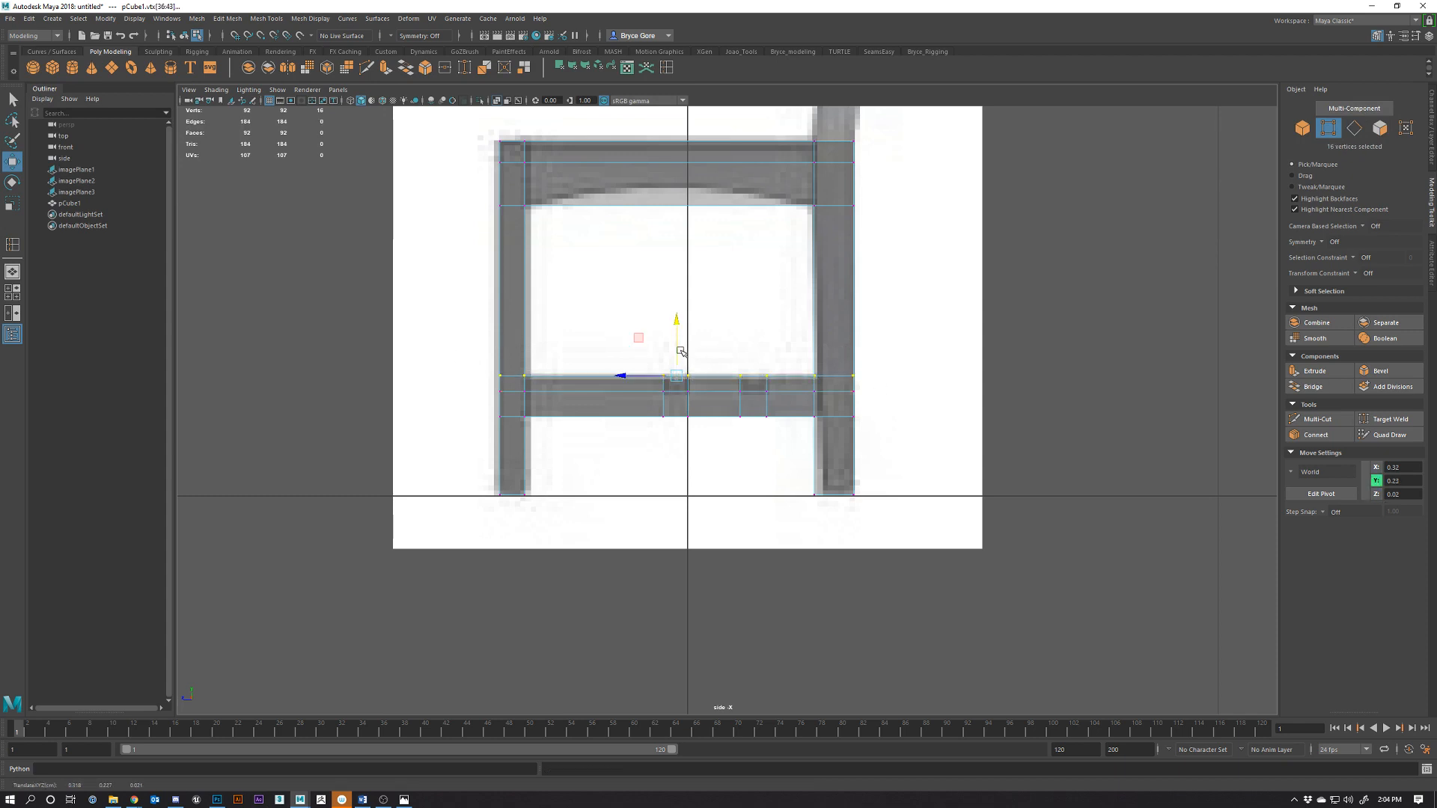
{"action": "left_click", "coordinate": [911, 437]}
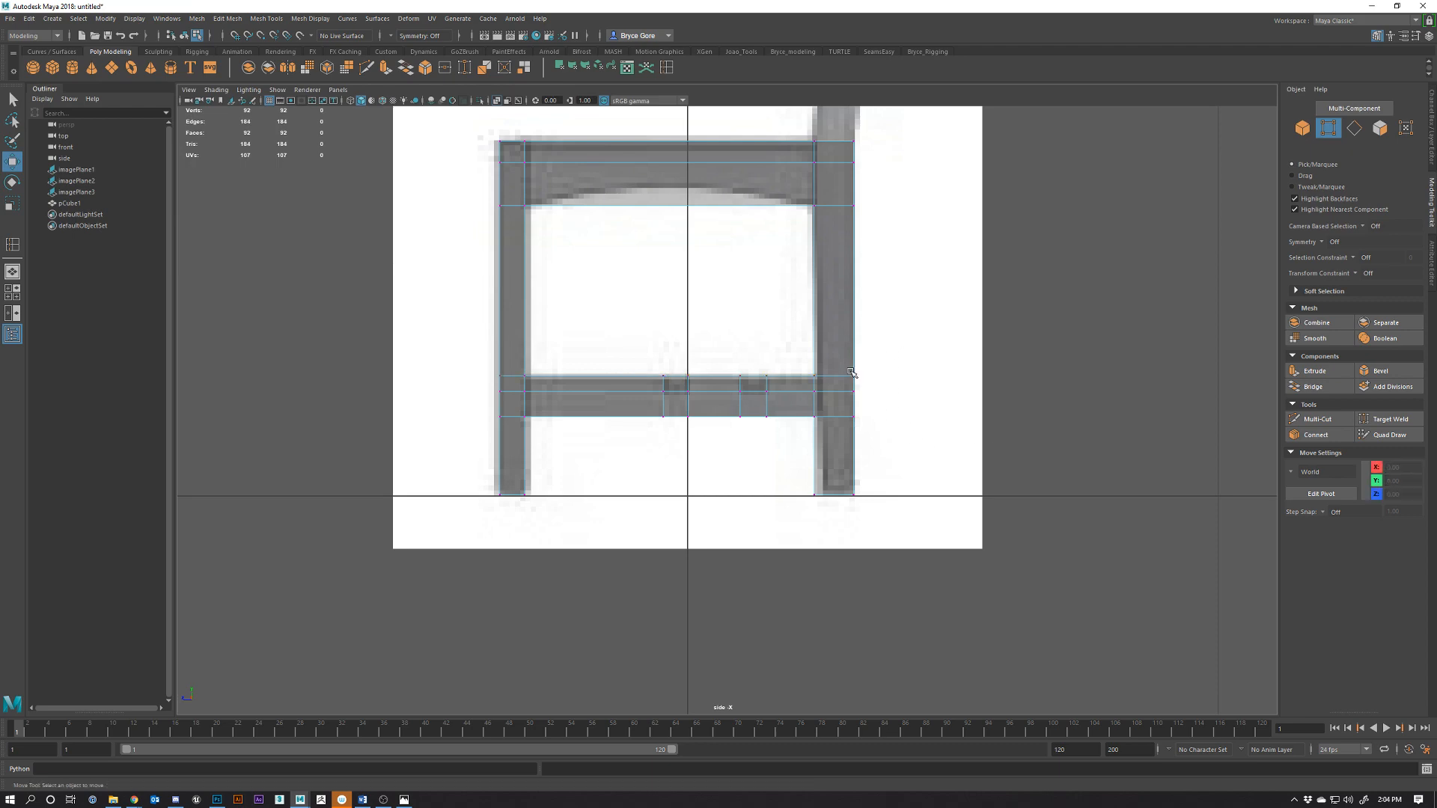
{"action": "left_click_drag", "start_coordinate": [857, 370], "coordinate": [481, 385]}
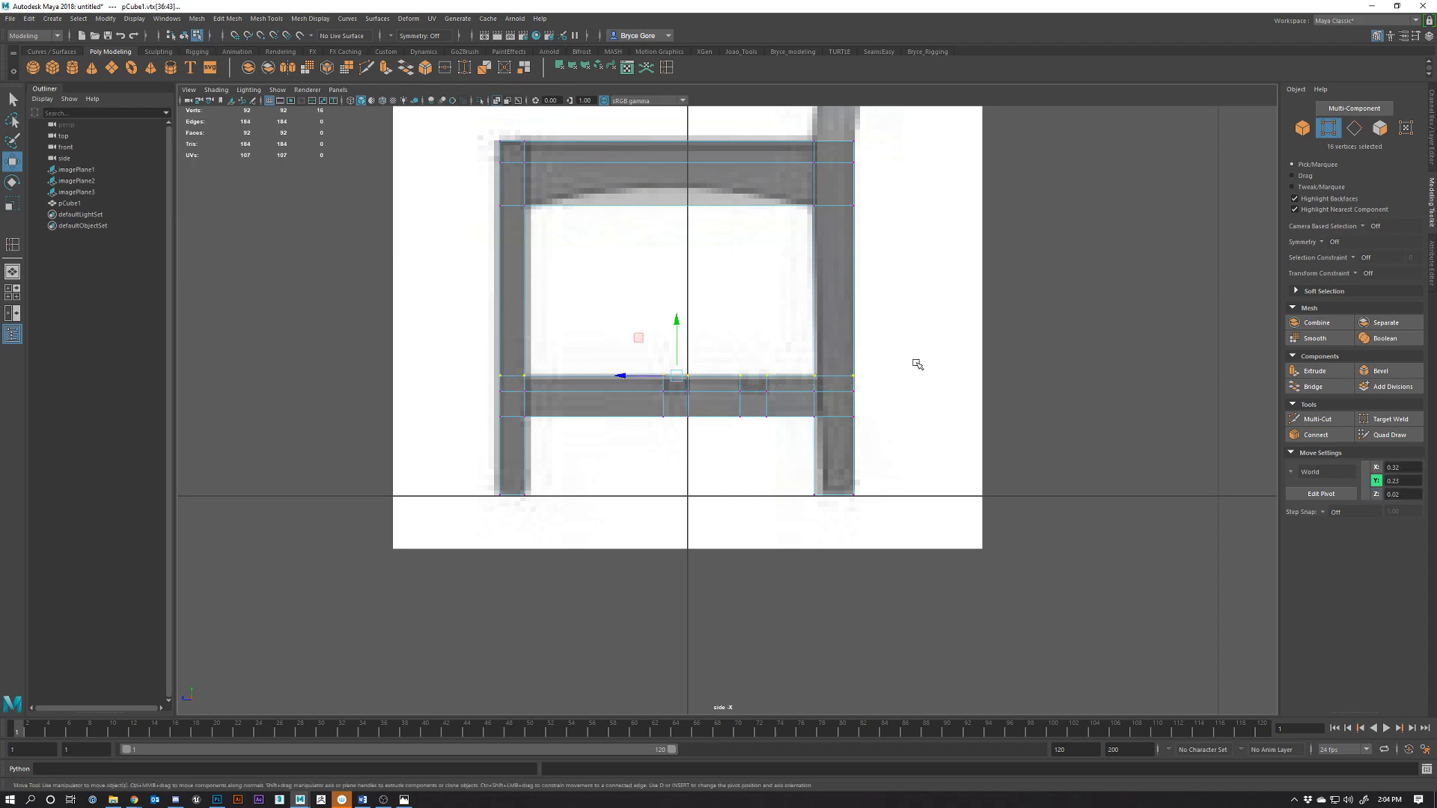
Select the two small upper faces on the stretcher's inner side where the cross rails attach, in the perspective view
{"action": "key", "text": "space"}
{"action": "key", "text": "space"}
{"action": "left_click_drag", "start_coordinate": [883, 344], "coordinate": [973, 404], "text": "alt"}
{"action": "right_click_drag", "start_coordinate": [973, 404], "coordinate": [973, 378]}
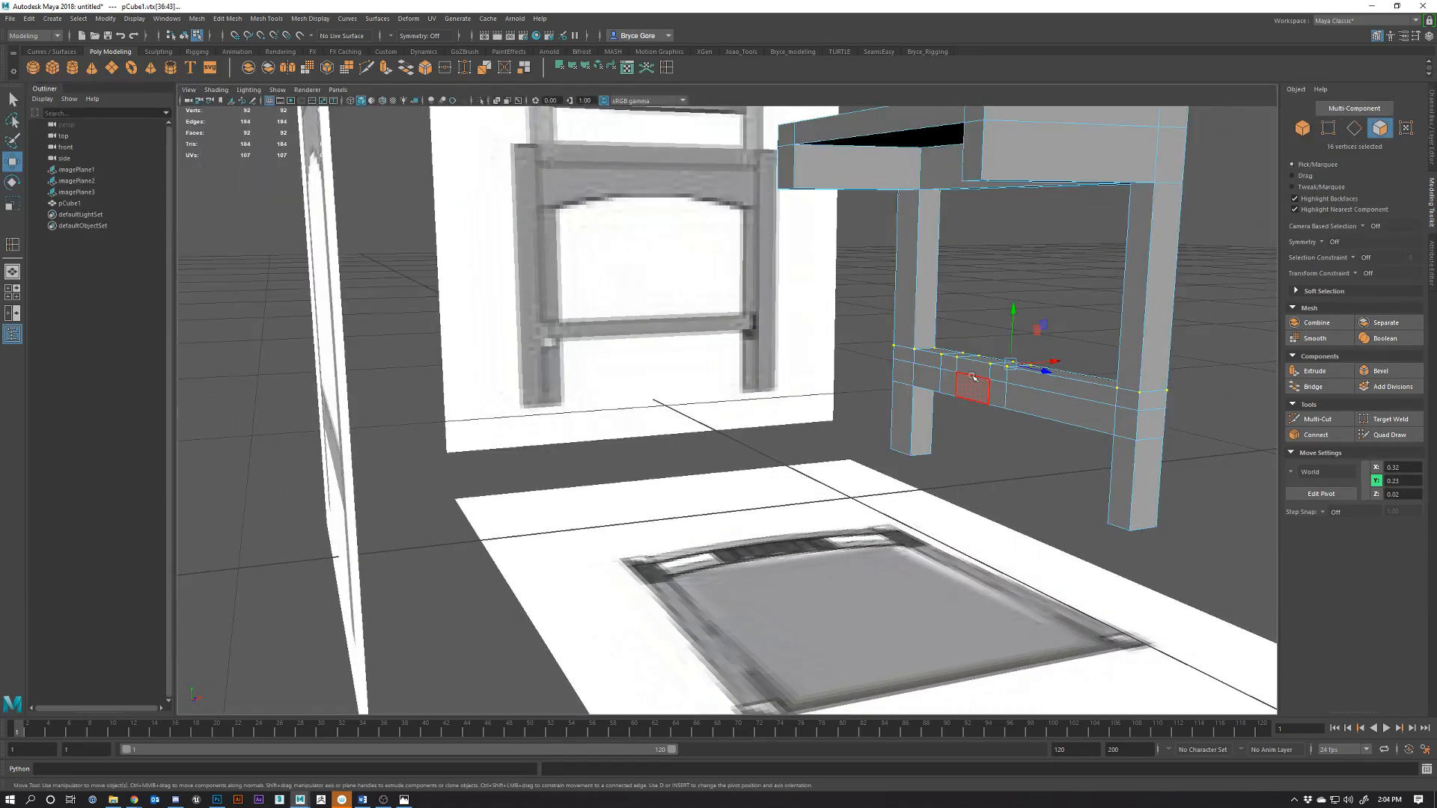
{"action": "left_click", "coordinate": [949, 363]}
{"action": "left_click", "coordinate": [1001, 376], "text": "shift"}
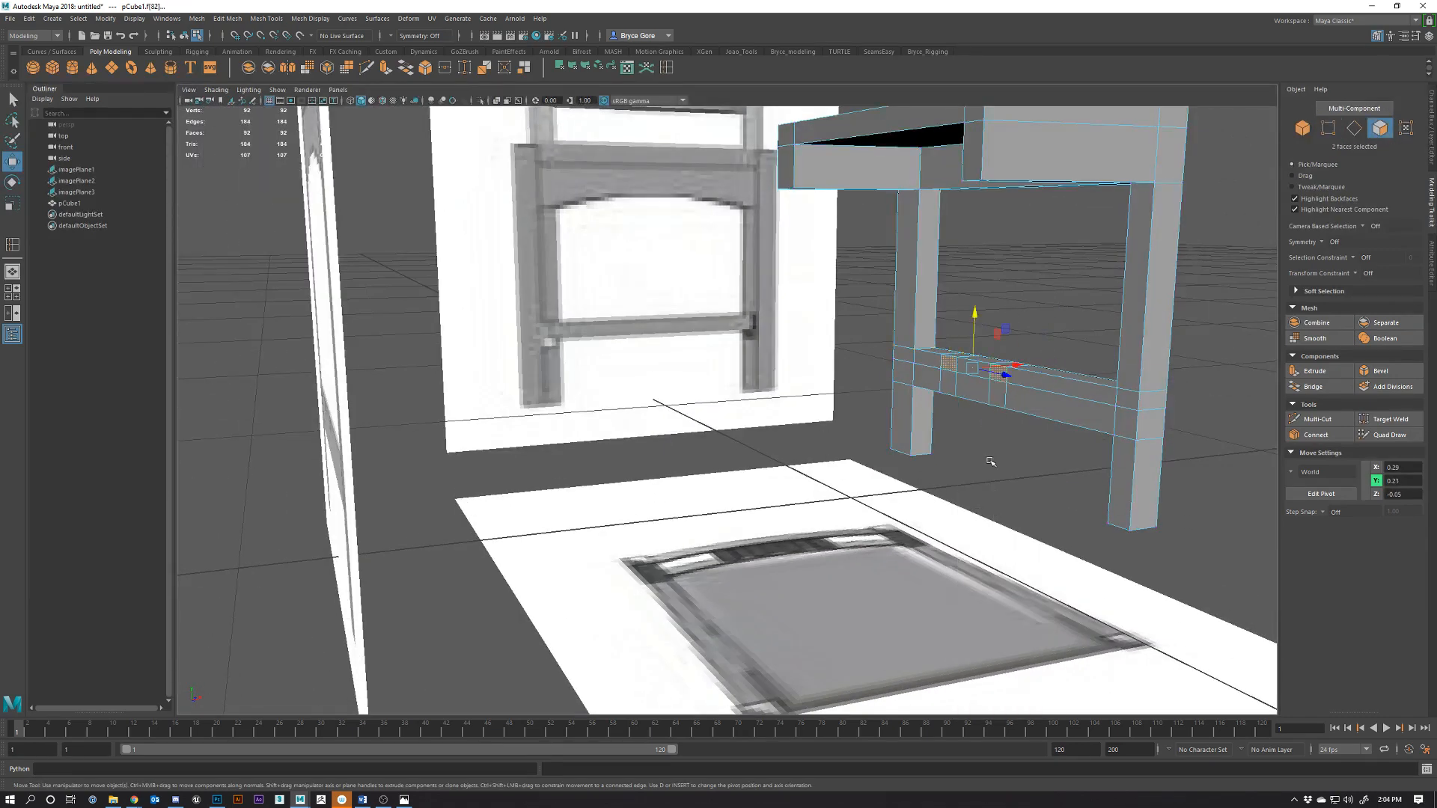
Extrude the two selected stretcher faces inward by about 0.36 so both cross rails extend past the chair's centre line
{"action": "left_click_drag", "start_coordinate": [1001, 376], "coordinate": [980, 368], "text": "alt"}
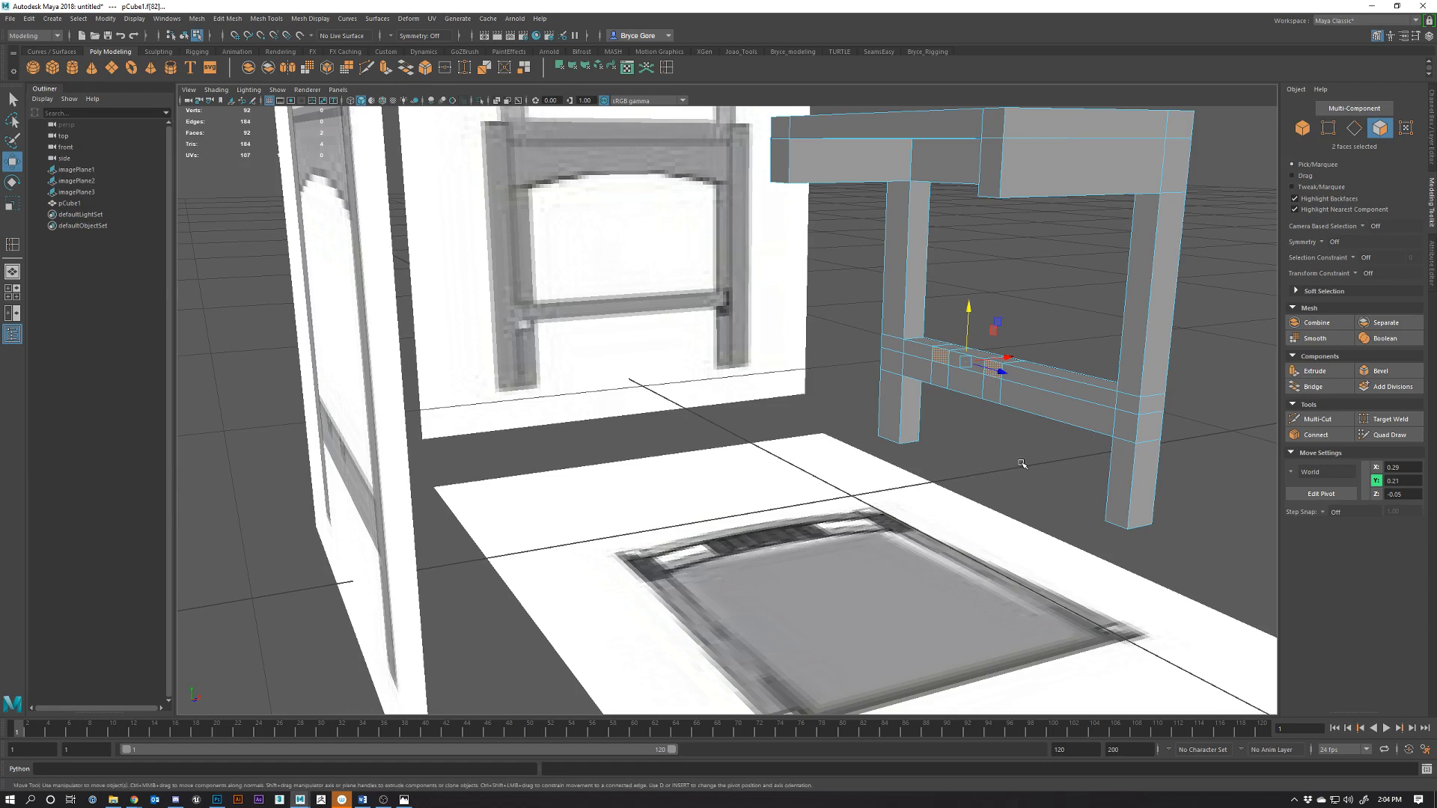
{"action": "left_click", "coordinate": [387, 75]}
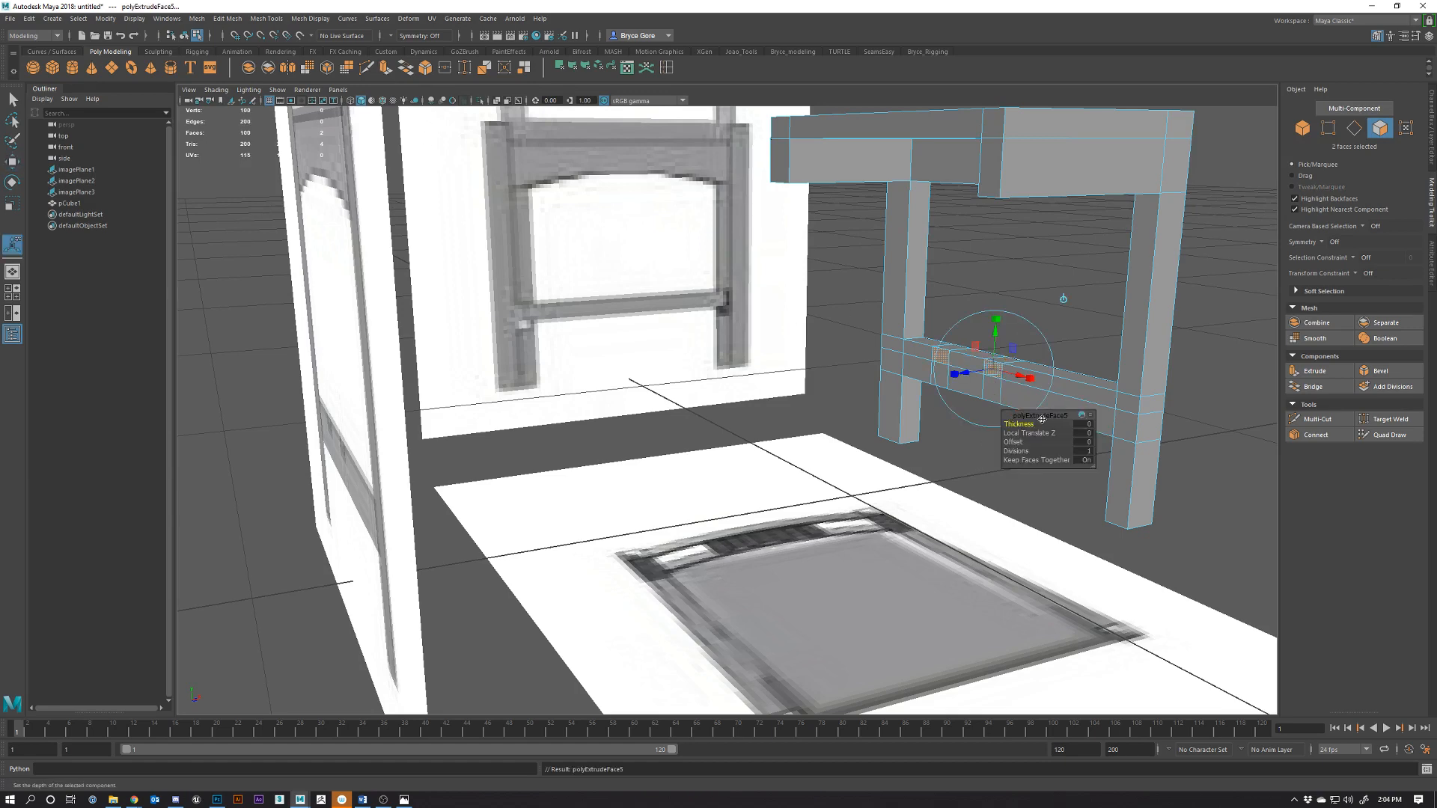
{"action": "left_click_drag", "start_coordinate": [953, 373], "coordinate": [793, 366]}
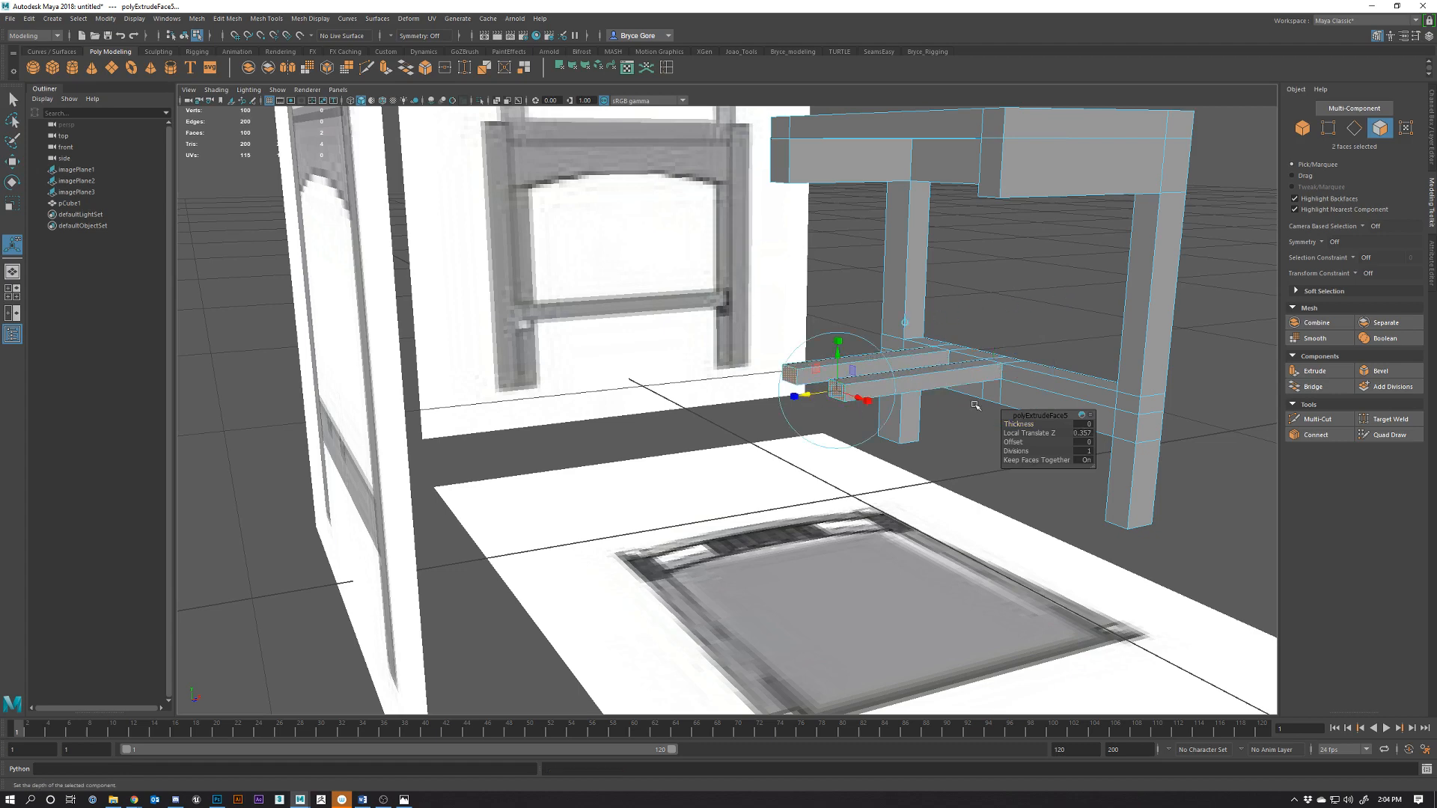
{"action": "key", "text": "space"}
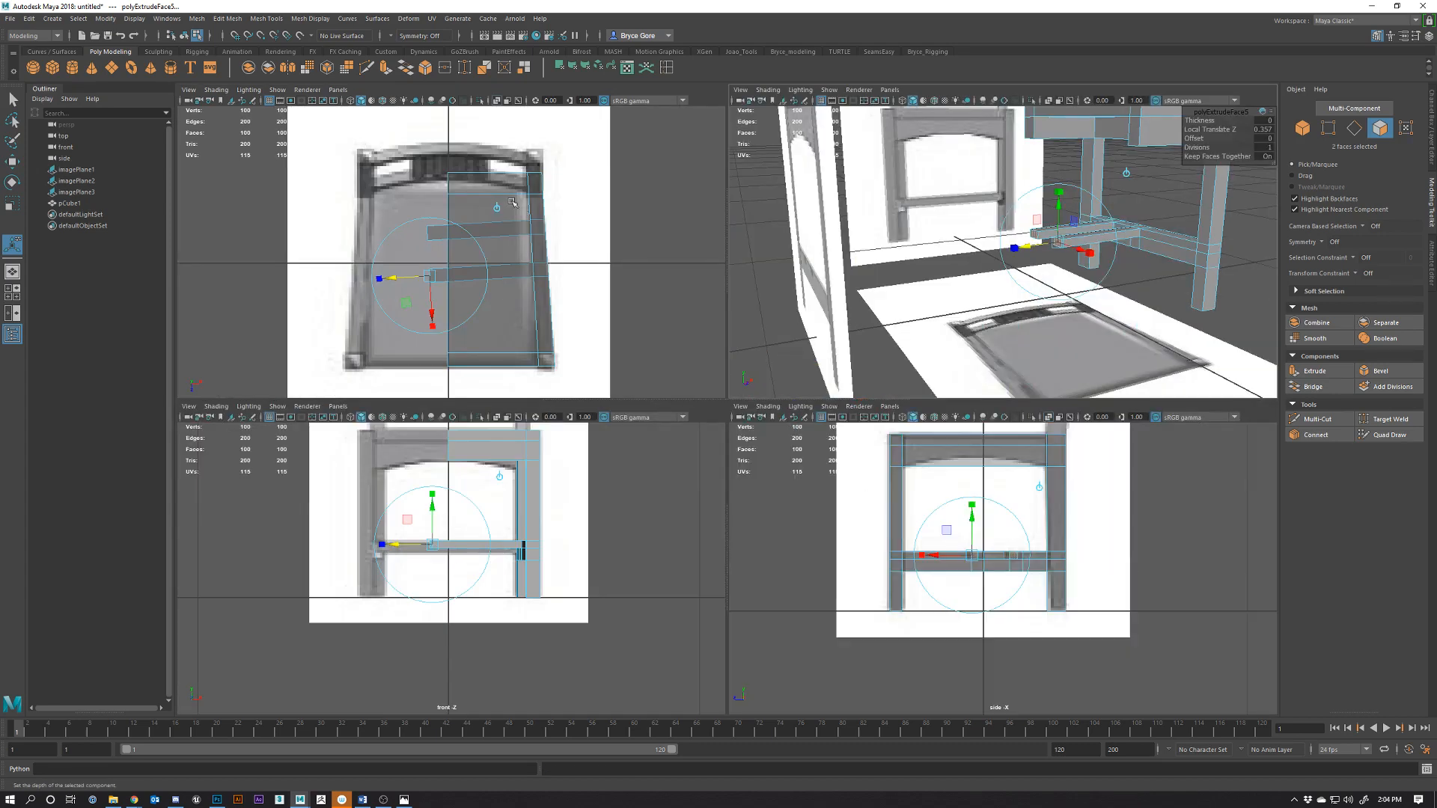
{"action": "middle_click_drag", "start_coordinate": [554, 278], "coordinate": [592, 302], "text": "alt"}
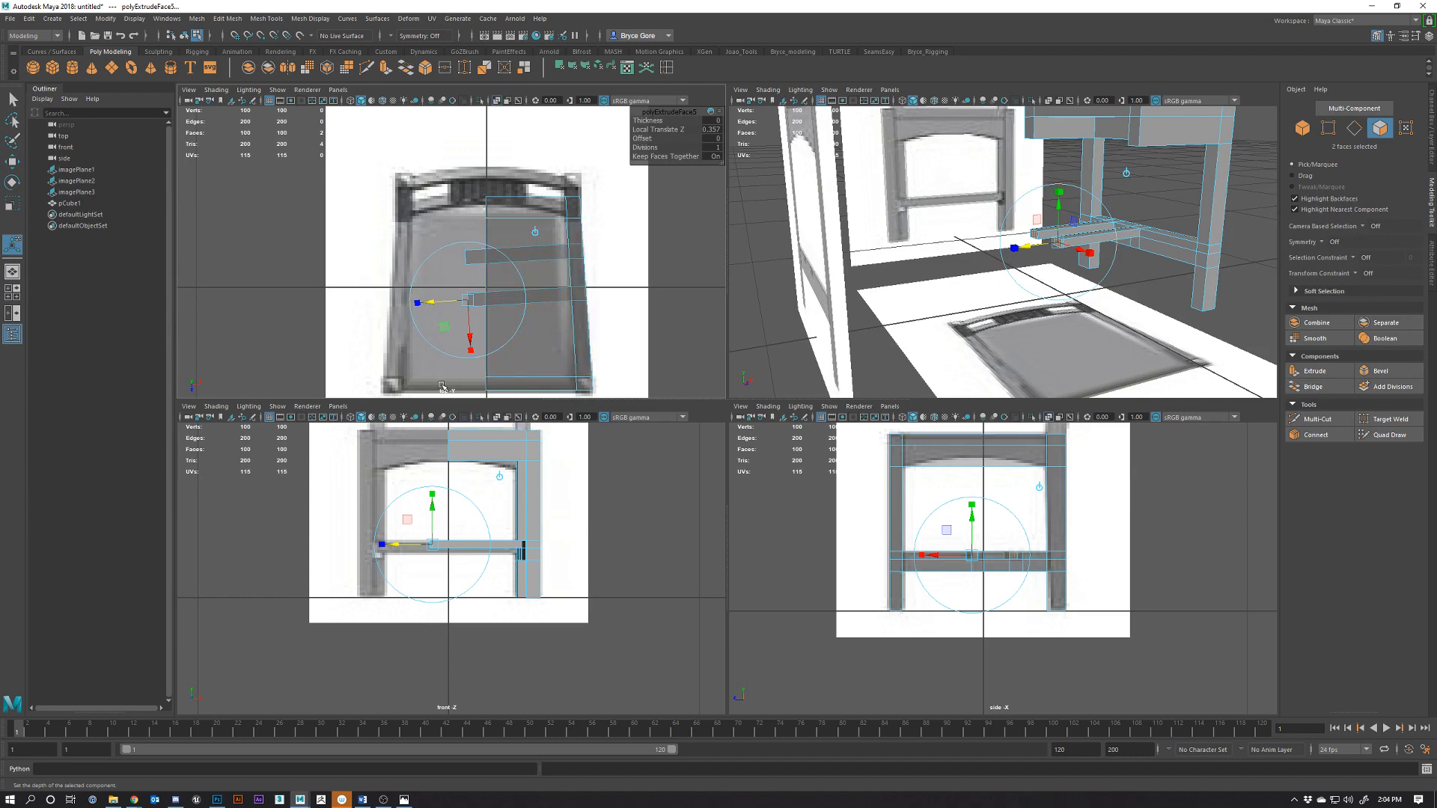
{"action": "scroll", "coordinate": [535, 274], "scroll_direction": "up", "scroll_amount": 2}
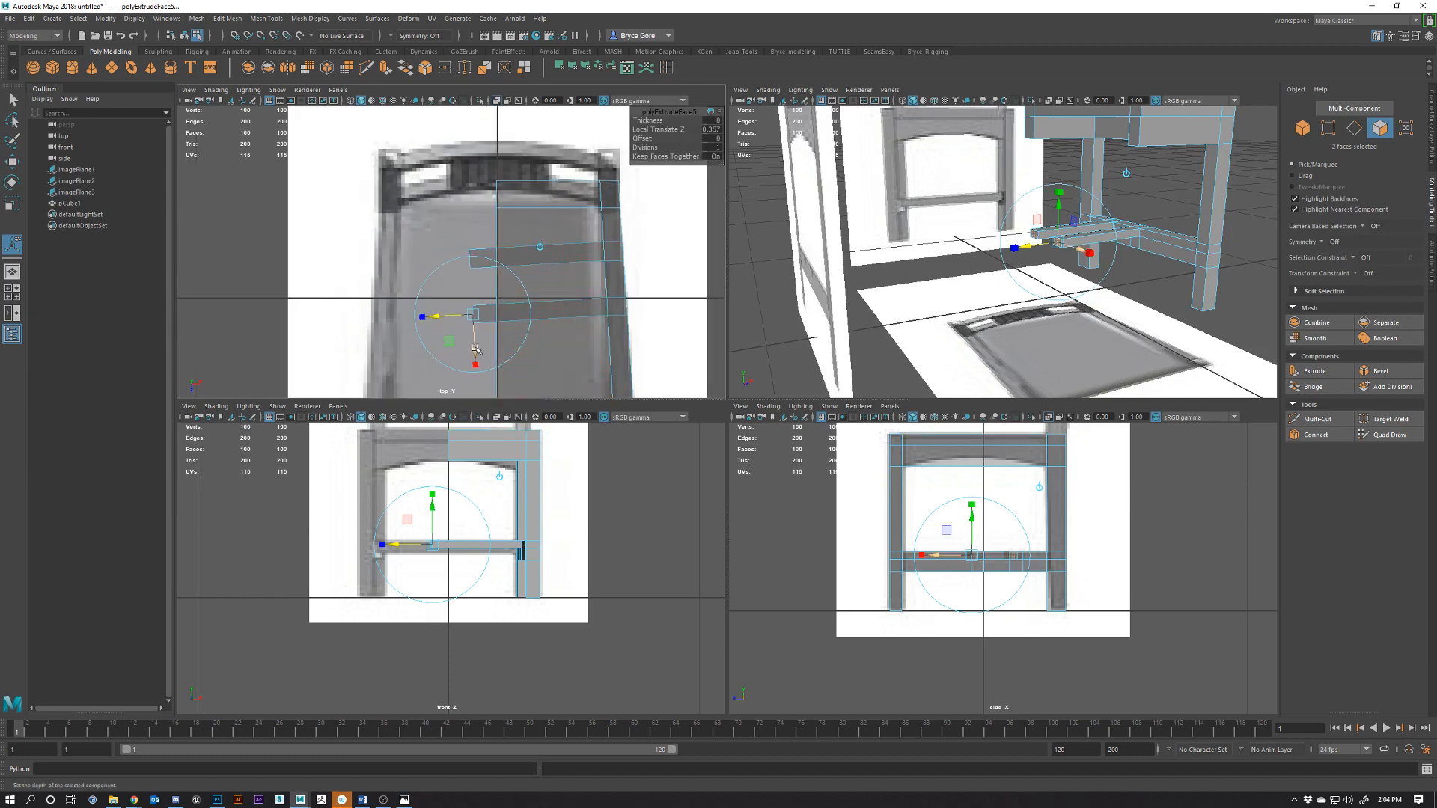
Flatten the slanted end faces of both cross rails by scaling them together along X in the top view
{"action": "left_click_drag", "start_coordinate": [476, 348], "coordinate": [457, 323]}
{"action": "key", "text": "ctrl+z"}
{"action": "scroll", "coordinate": [458, 242], "scroll_direction": "up", "scroll_amount": 5}
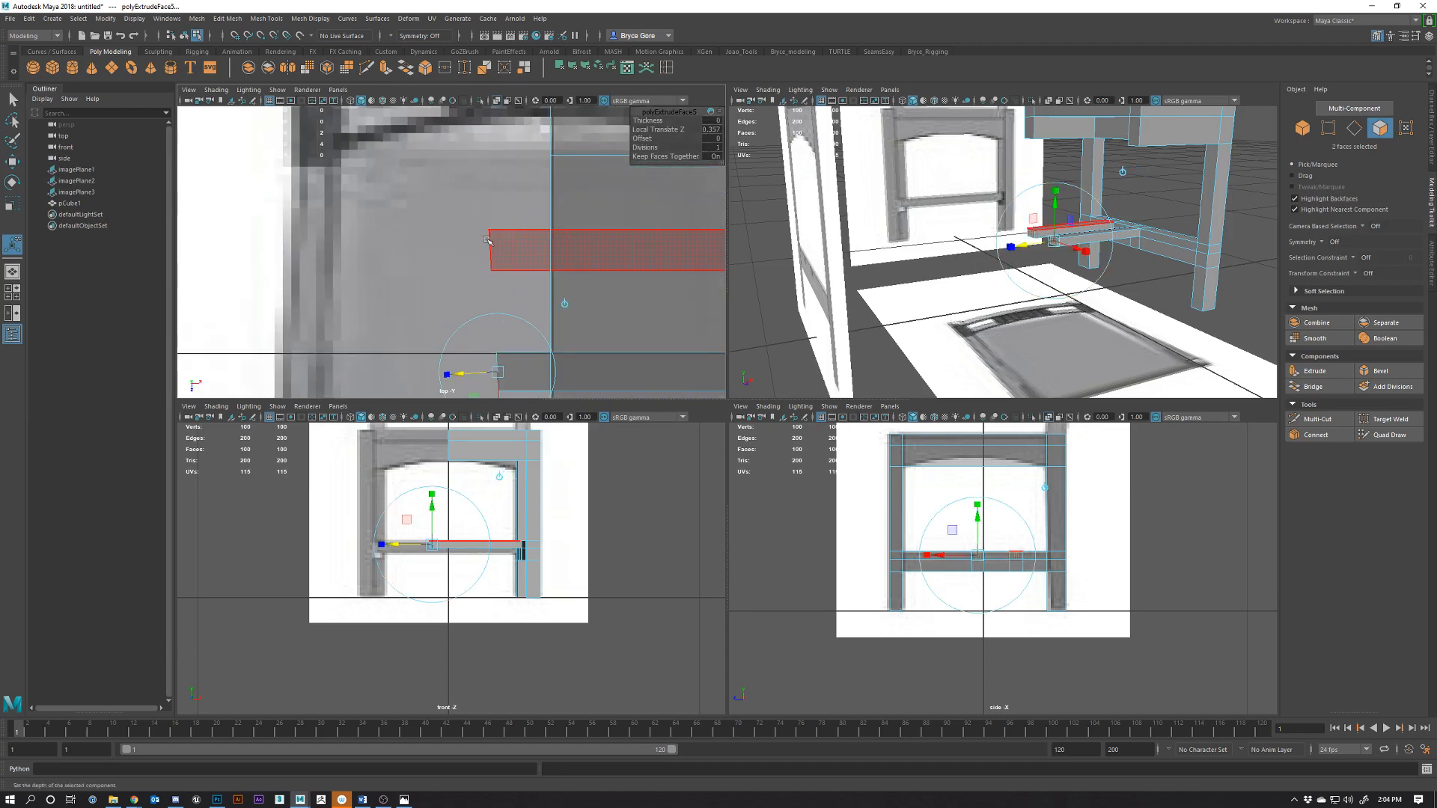
{"action": "scroll", "coordinate": [1087, 246], "scroll_direction": "up", "scroll_amount": 5}
{"action": "middle_click_drag", "start_coordinate": [1085, 239], "coordinate": [817, 299], "text": "alt"}
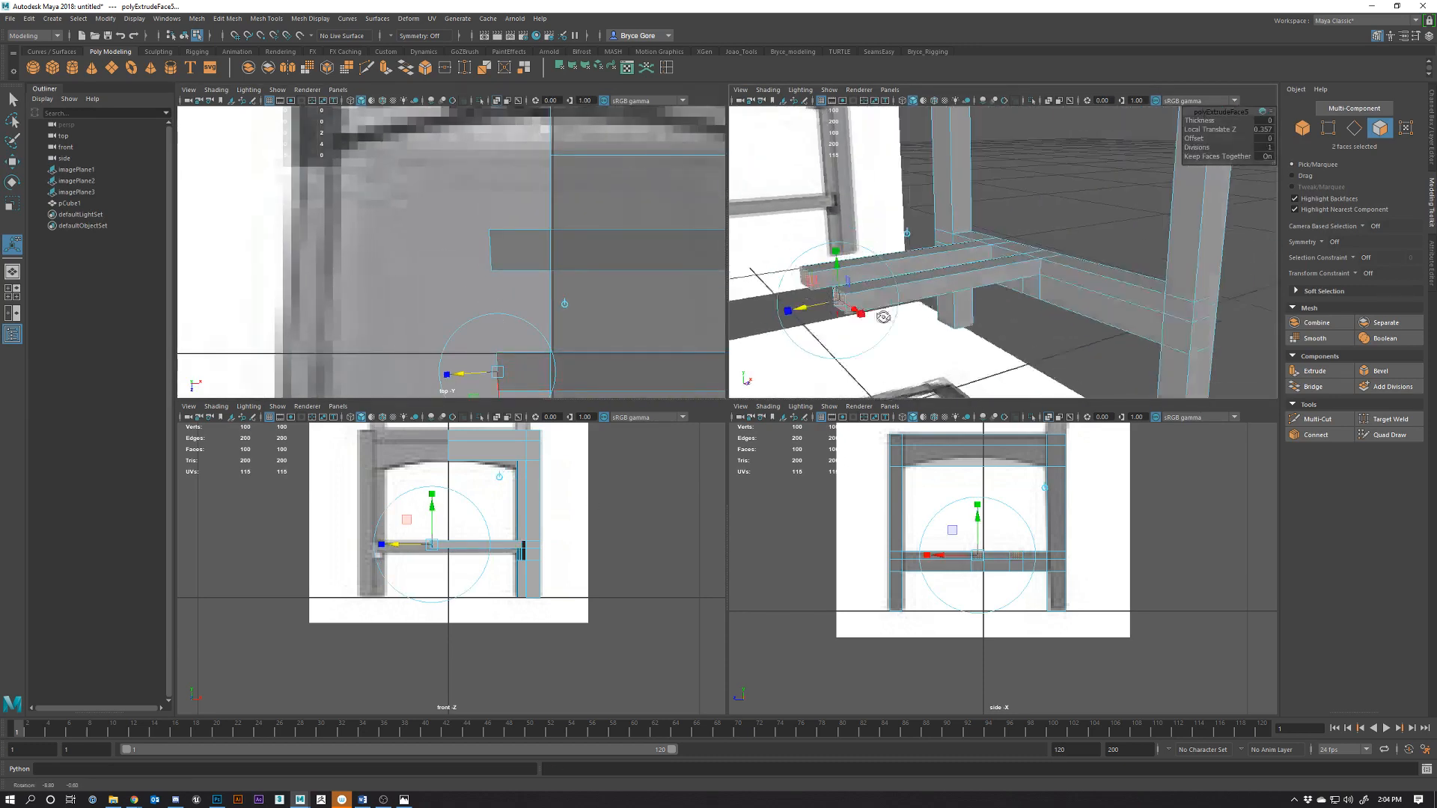
{"action": "left_click_drag", "start_coordinate": [817, 318], "coordinate": [890, 309], "text": "alt"}
{"action": "scroll", "coordinate": [535, 304], "scroll_direction": "down", "scroll_amount": 10}
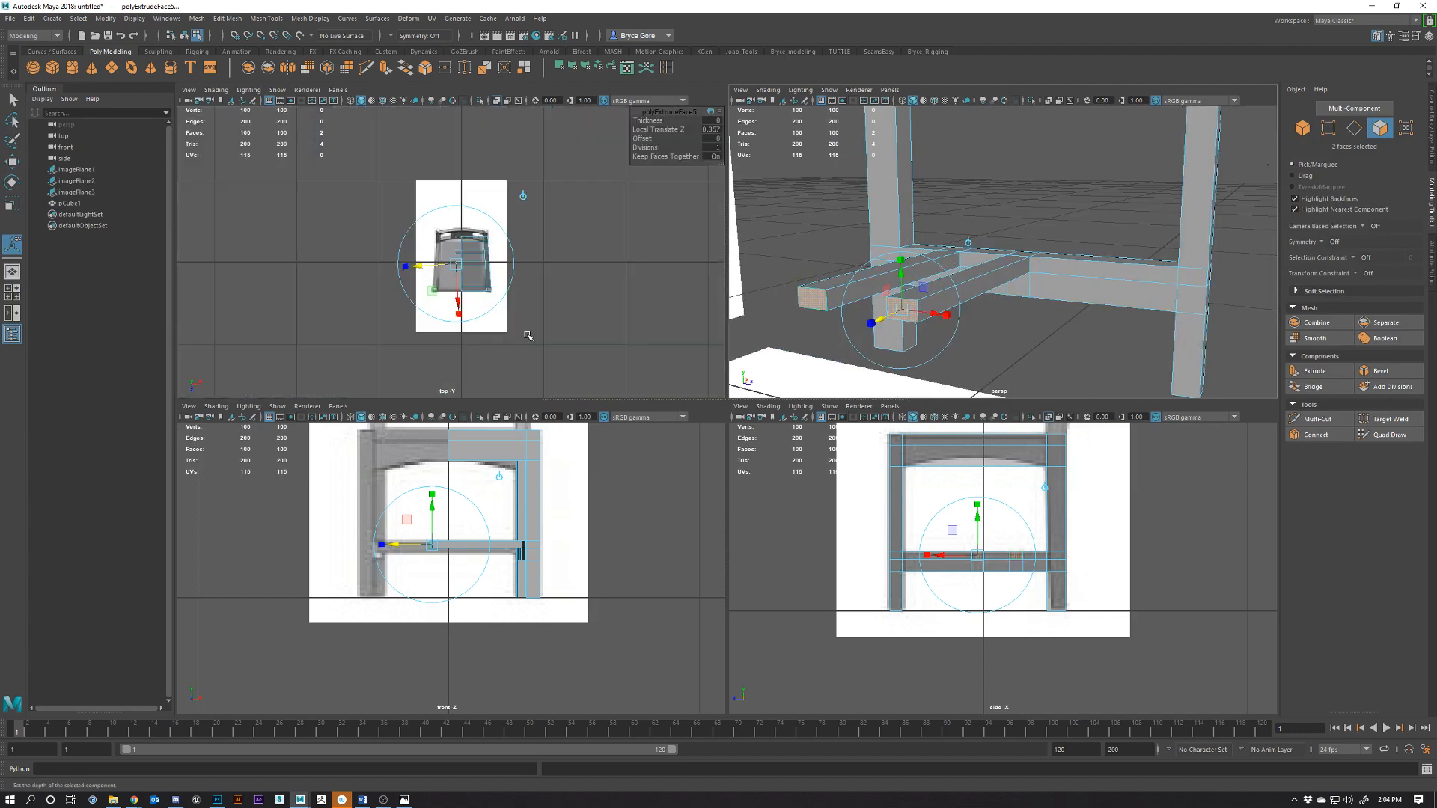
{"action": "scroll", "coordinate": [479, 247], "scroll_direction": "up", "scroll_amount": 8}
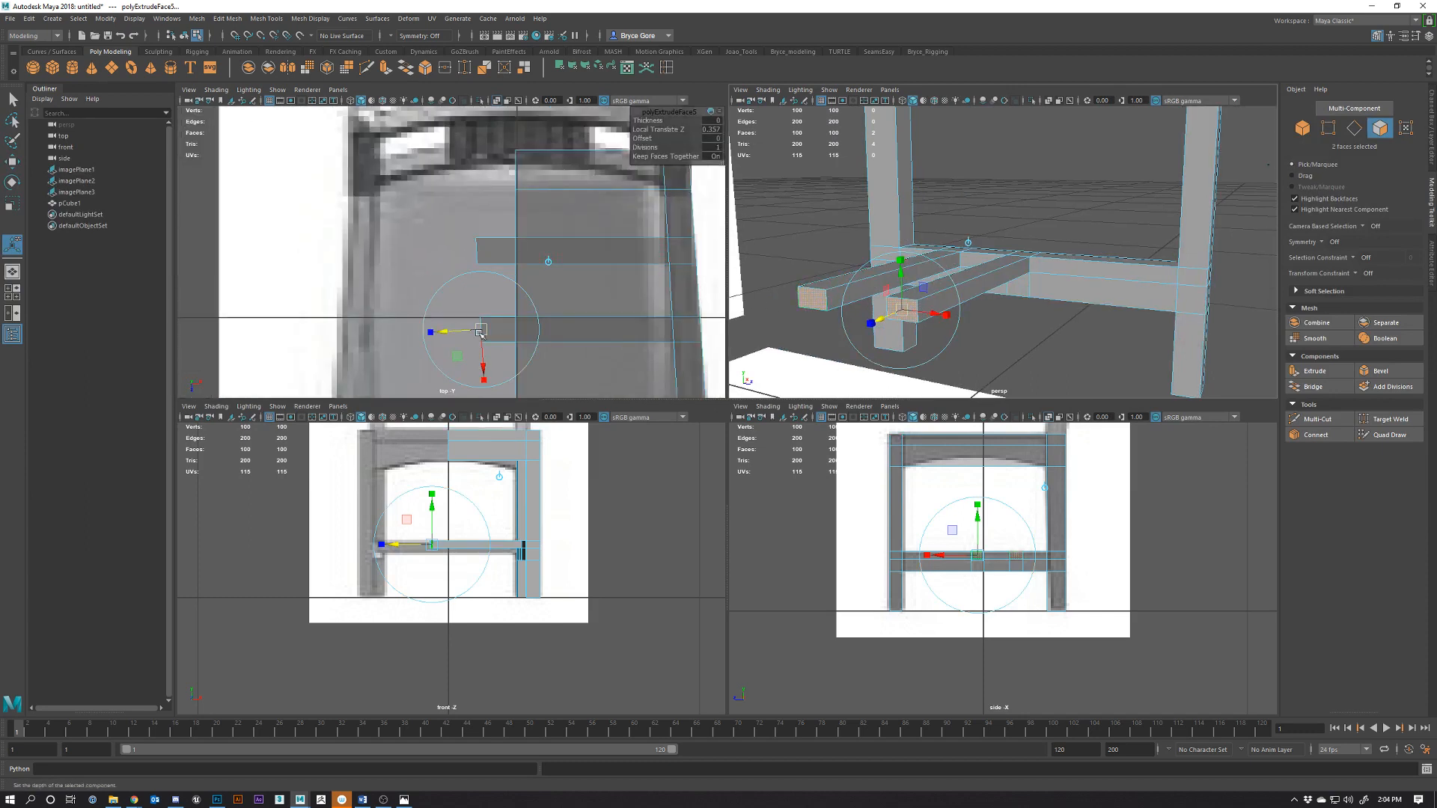
{"action": "key", "text": "r"}
{"action": "left_click", "coordinate": [485, 334]}
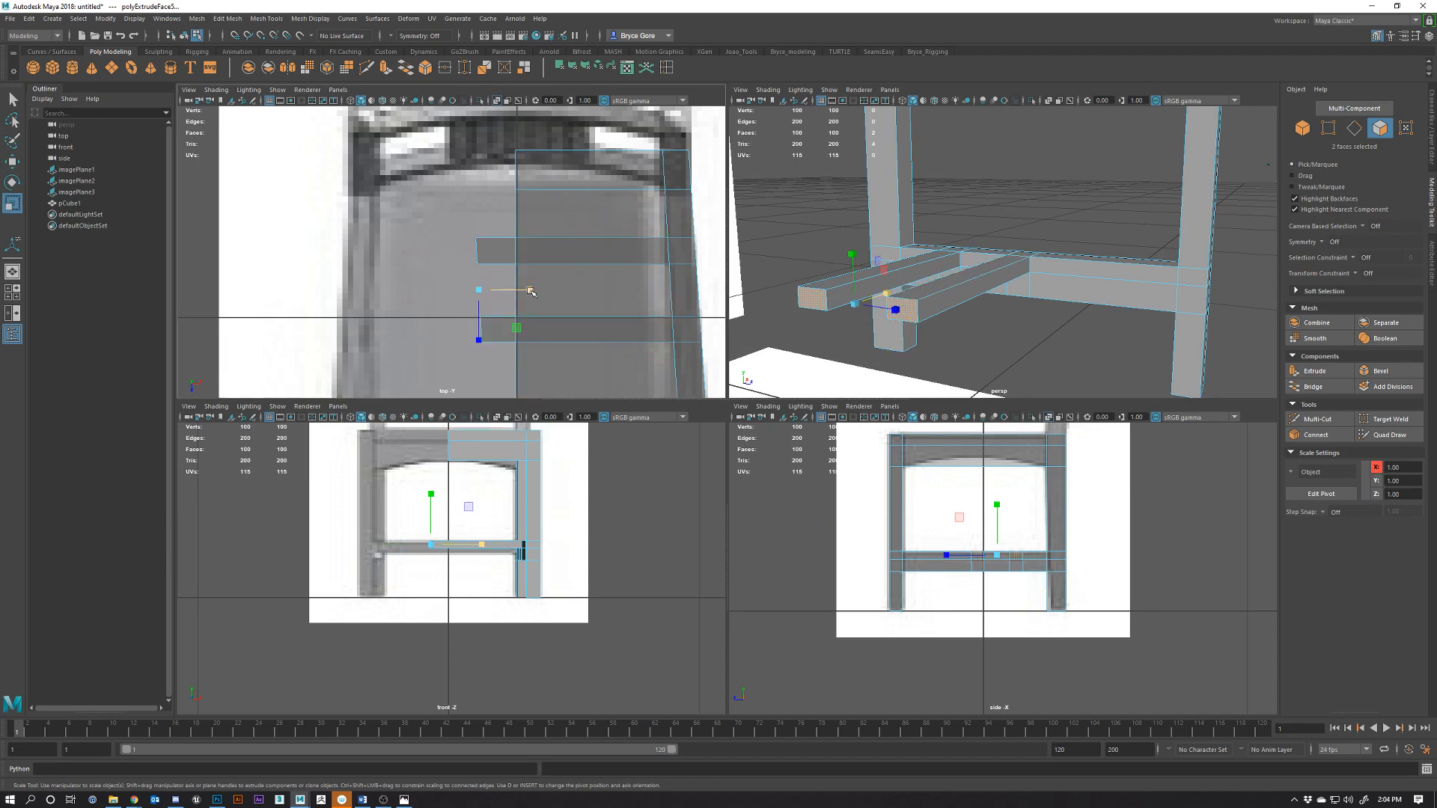
{"action": "left_click_drag", "start_coordinate": [530, 289], "coordinate": [294, 302]}
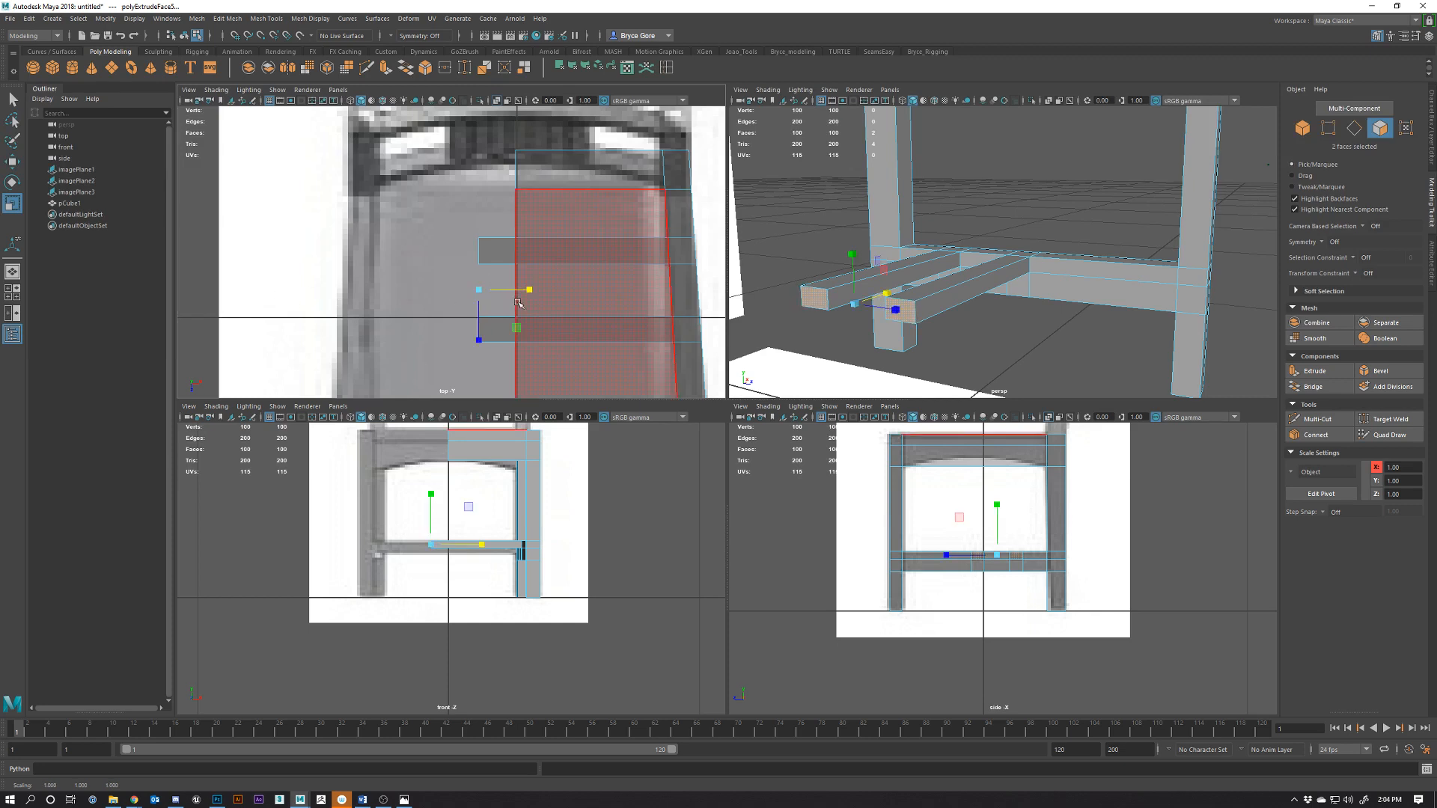
Move the cross rails' end faces onto the chair's centre line along X and delete them
{"action": "key", "text": "w"}
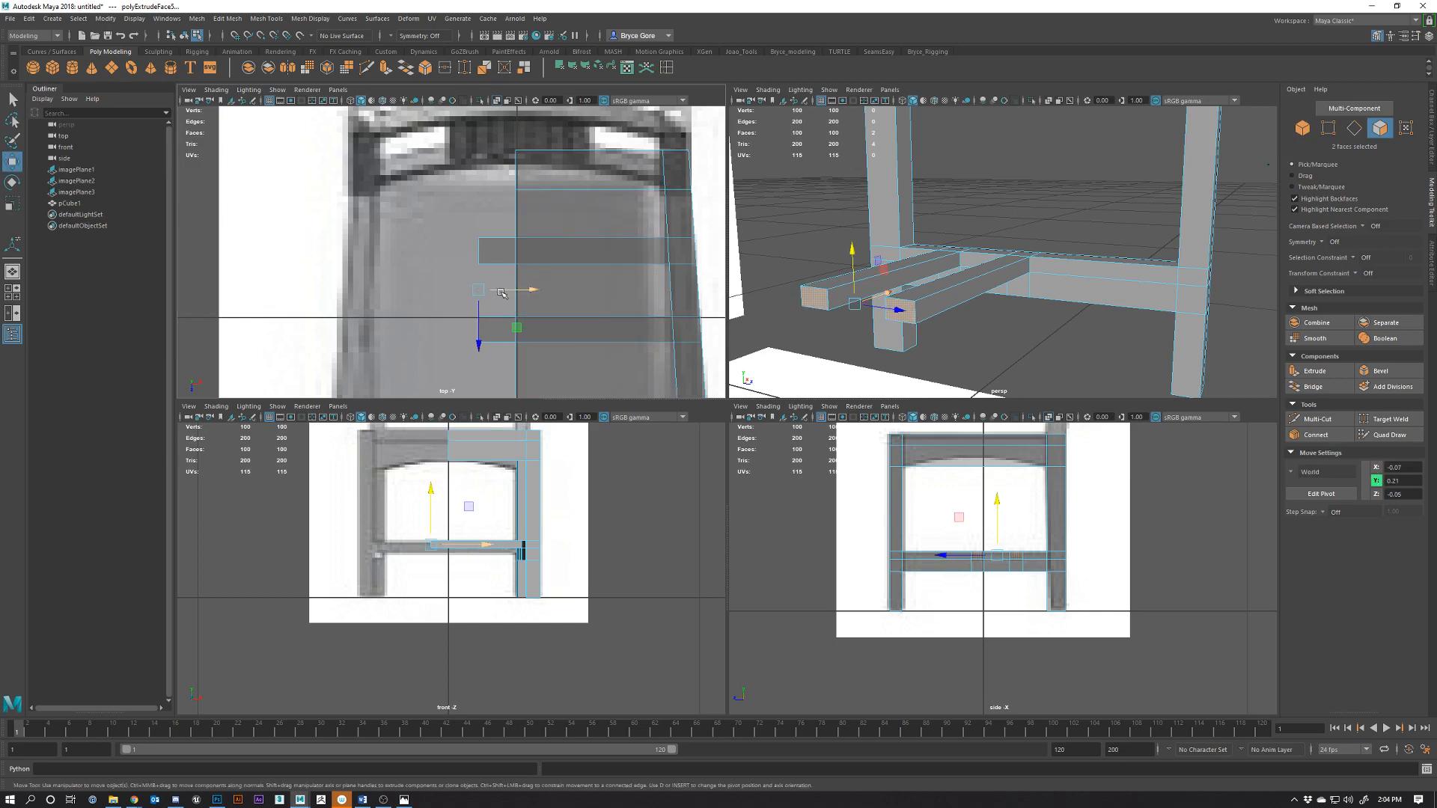
{"action": "left_click_drag", "start_coordinate": [502, 295], "coordinate": [540, 299]}
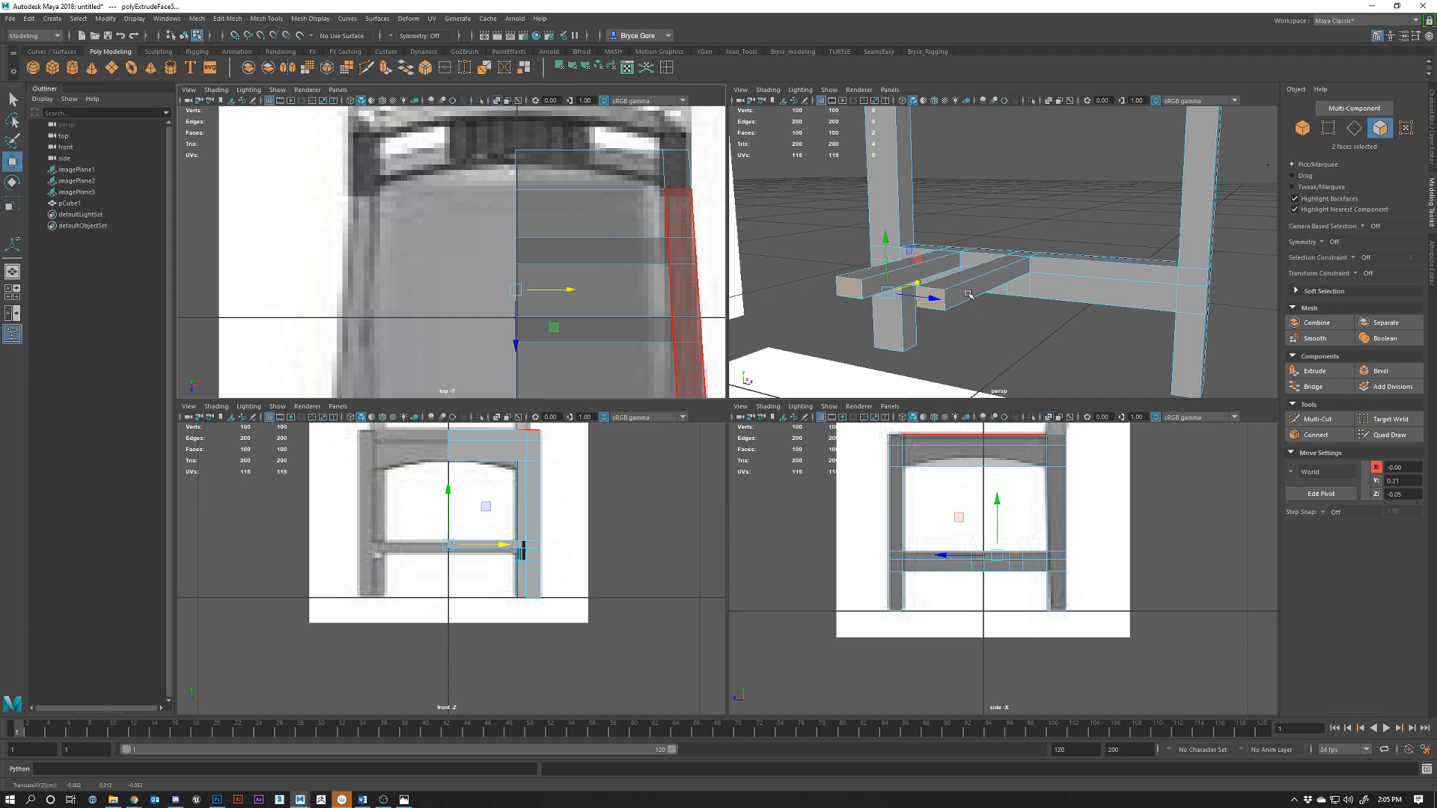
{"action": "mouse_move", "coordinate": [968, 294]}
{"action": "left_mouse_down", "text": "alt"}
{"action": "mouse_move", "coordinate": [979, 289]}
{"action": "mouse_move", "coordinate": [952, 303]}
{"action": "left_mouse_up", "text": "alt"}
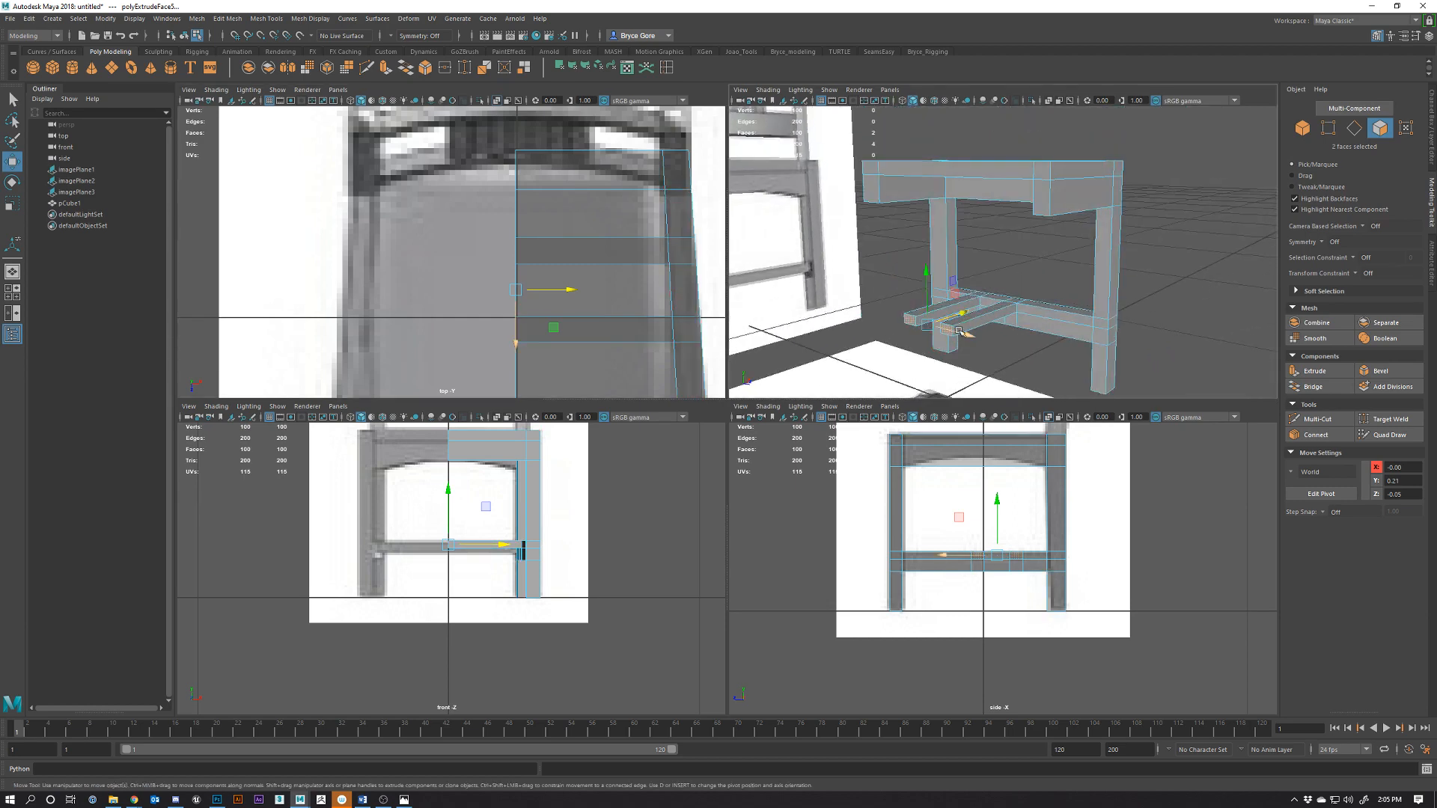
{"action": "key", "text": "Delete"}
Delete the five apron faces lying on the chair's centre line
{"action": "double_click", "coordinate": [1044, 176]}
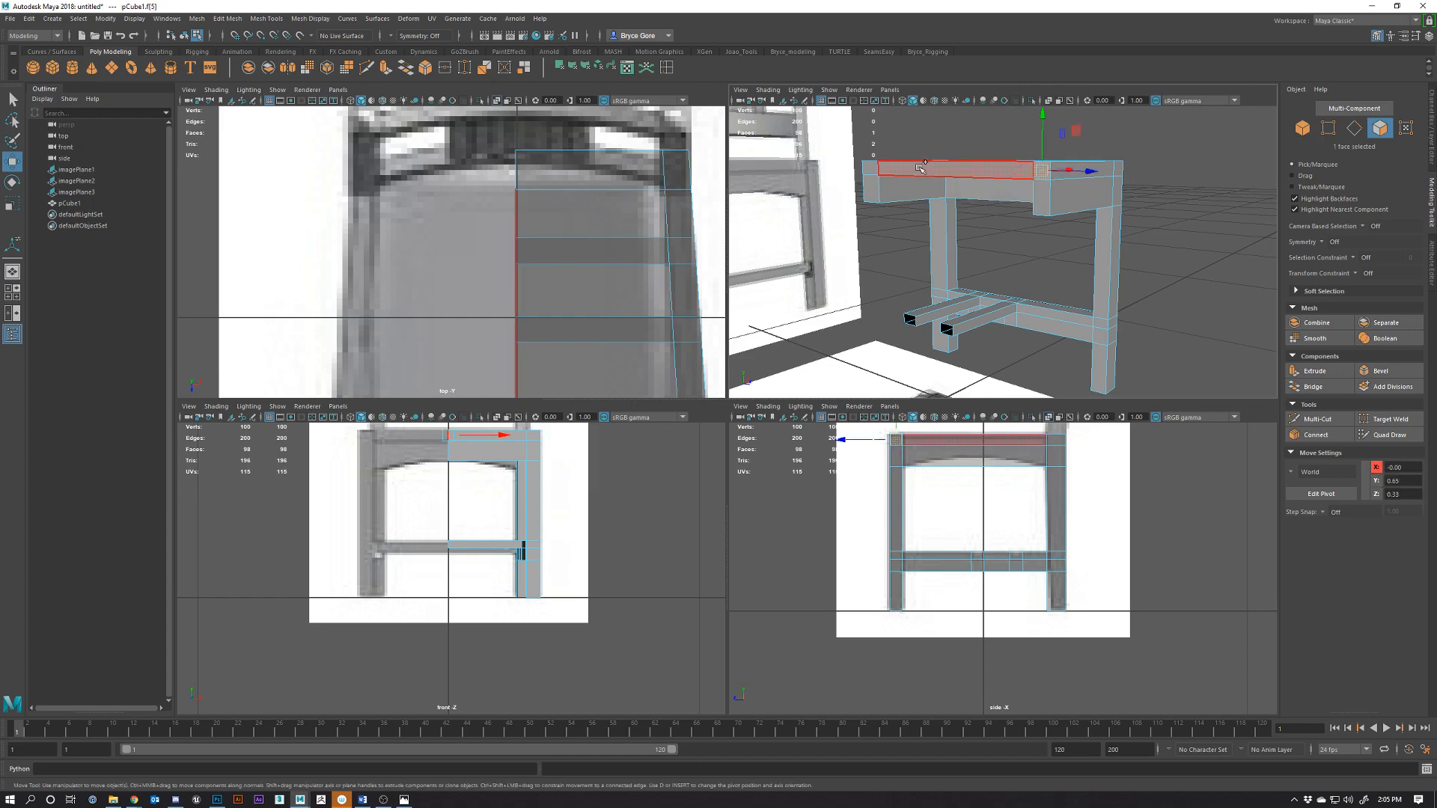
{"action": "left_click", "coordinate": [1040, 197], "text": "shift"}
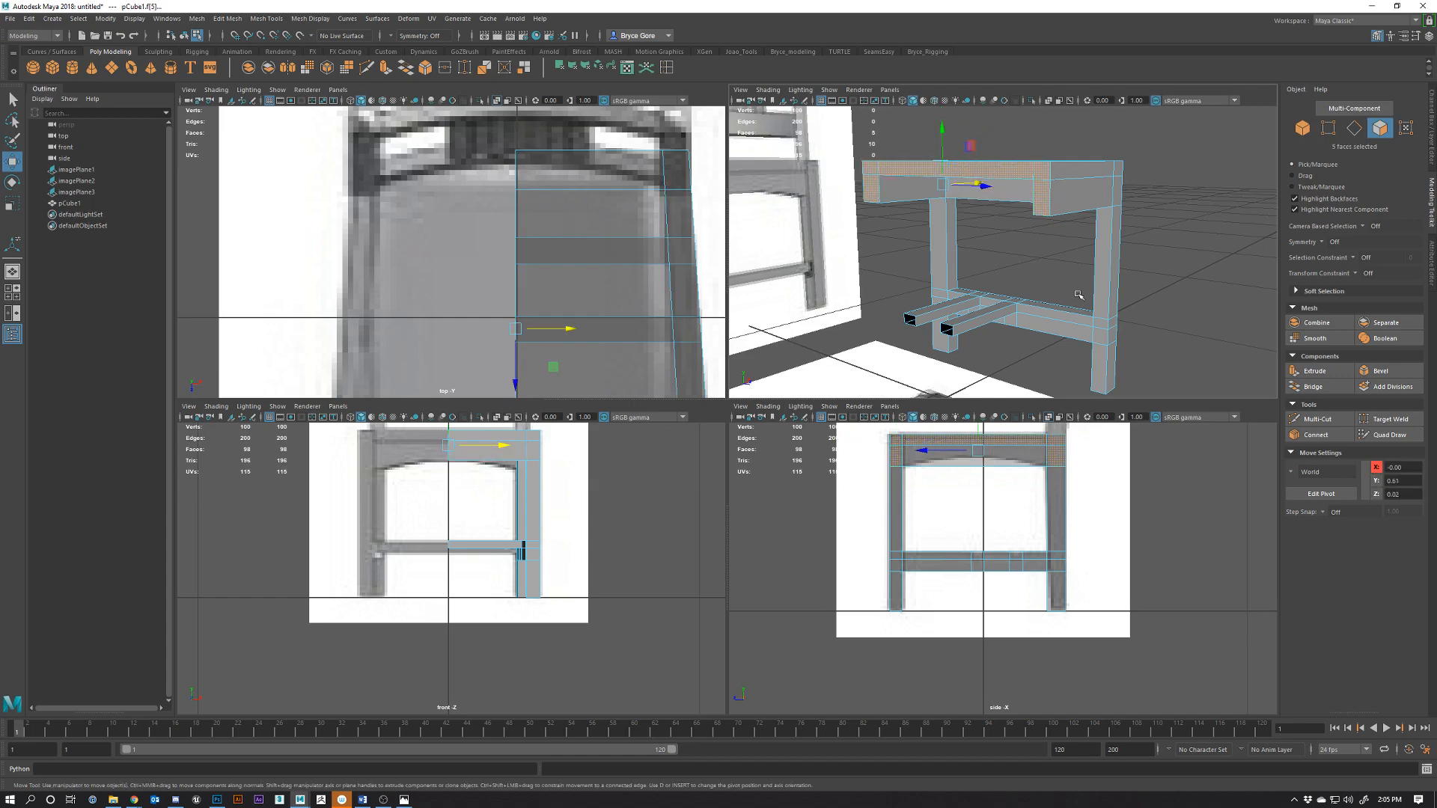
{"action": "key", "text": "Delete"}
{"action": "left_click_drag", "start_coordinate": [1003, 183], "coordinate": [957, 199], "text": "alt"}
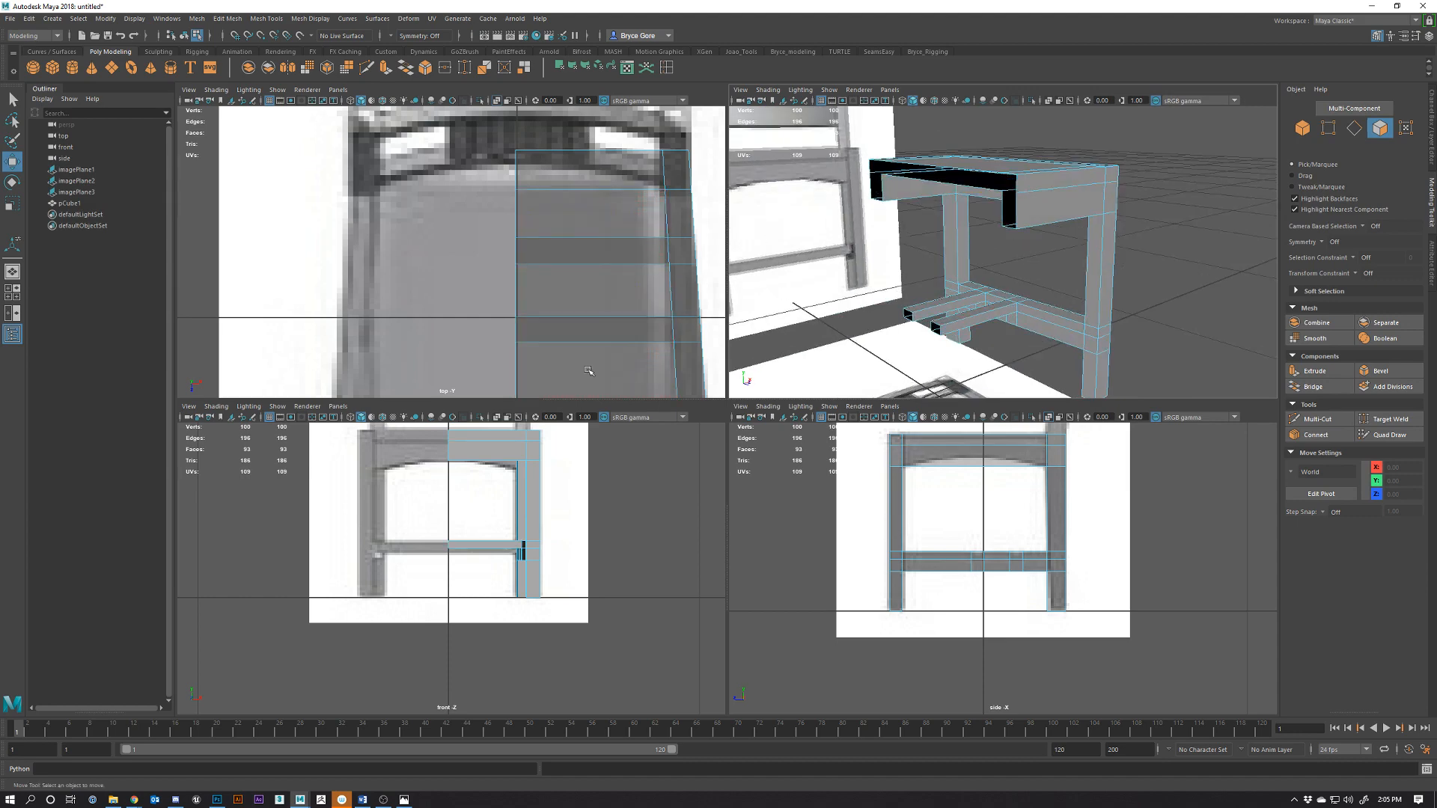
Examine the curved underside of the side apron against the reference image in the side view
{"action": "left_click_drag", "start_coordinate": [965, 255], "coordinate": [1027, 216], "text": "alt"}
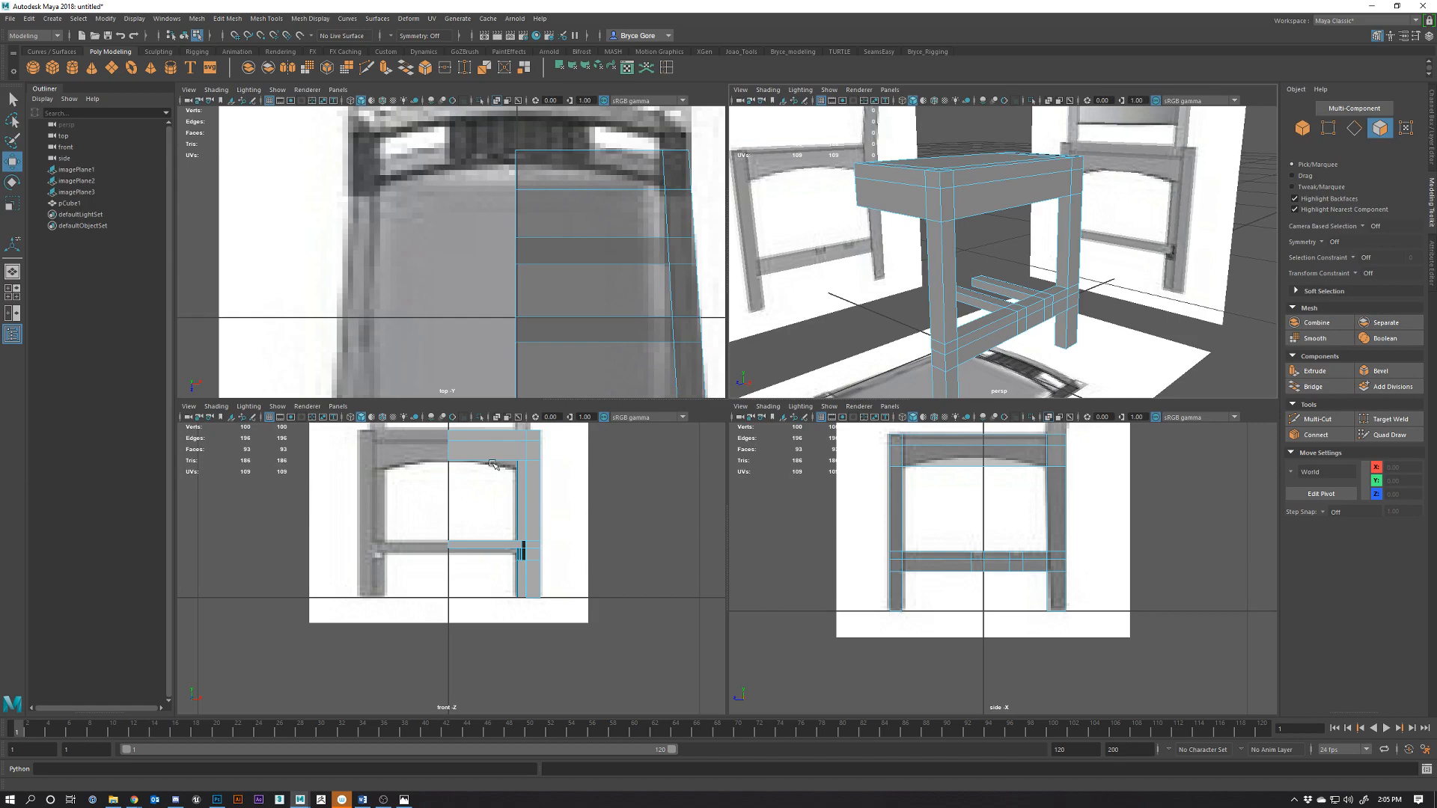
{"action": "scroll", "coordinate": [492, 463], "scroll_direction": "up", "scroll_amount": 2}
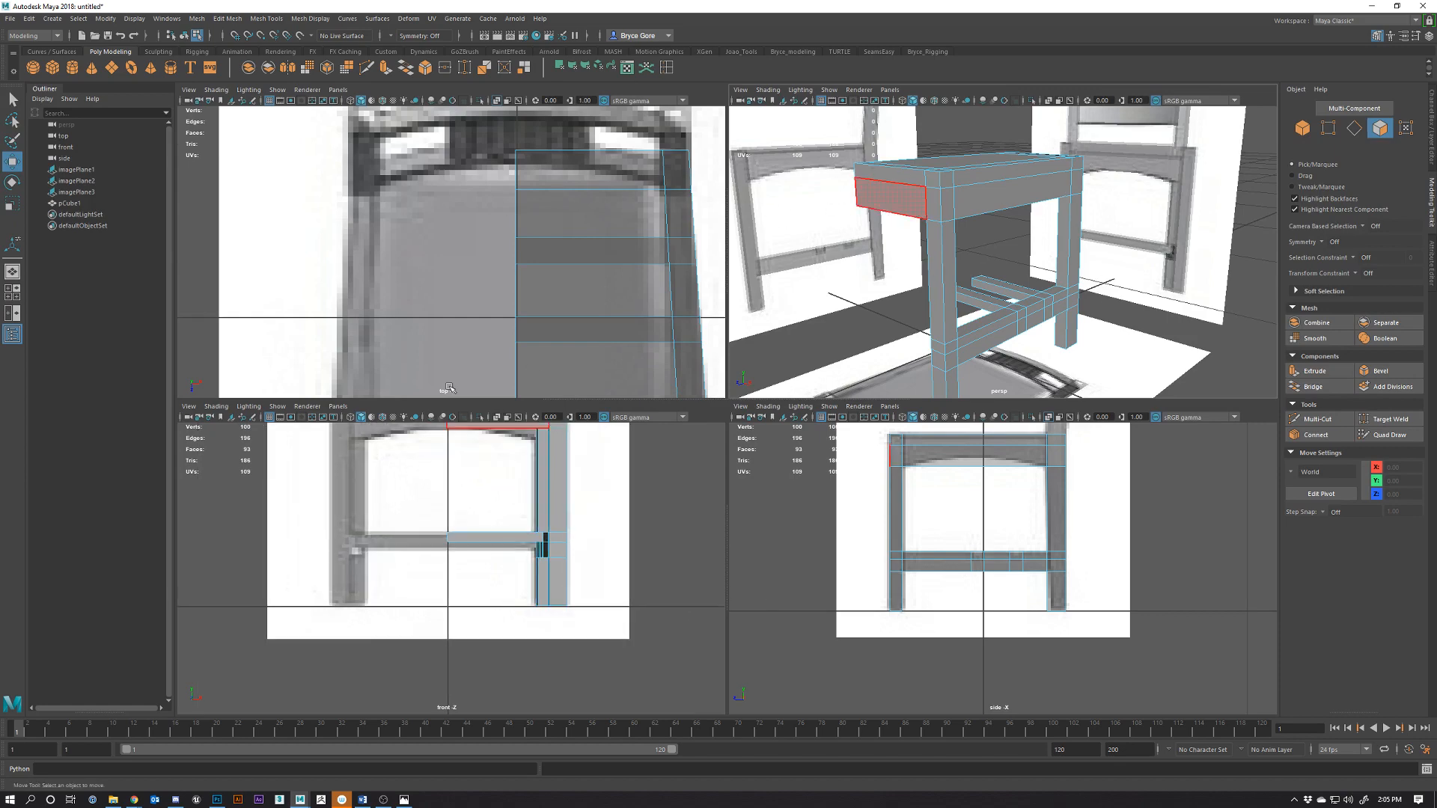
{"action": "scroll", "coordinate": [998, 553], "scroll_direction": "up", "scroll_amount": 5}
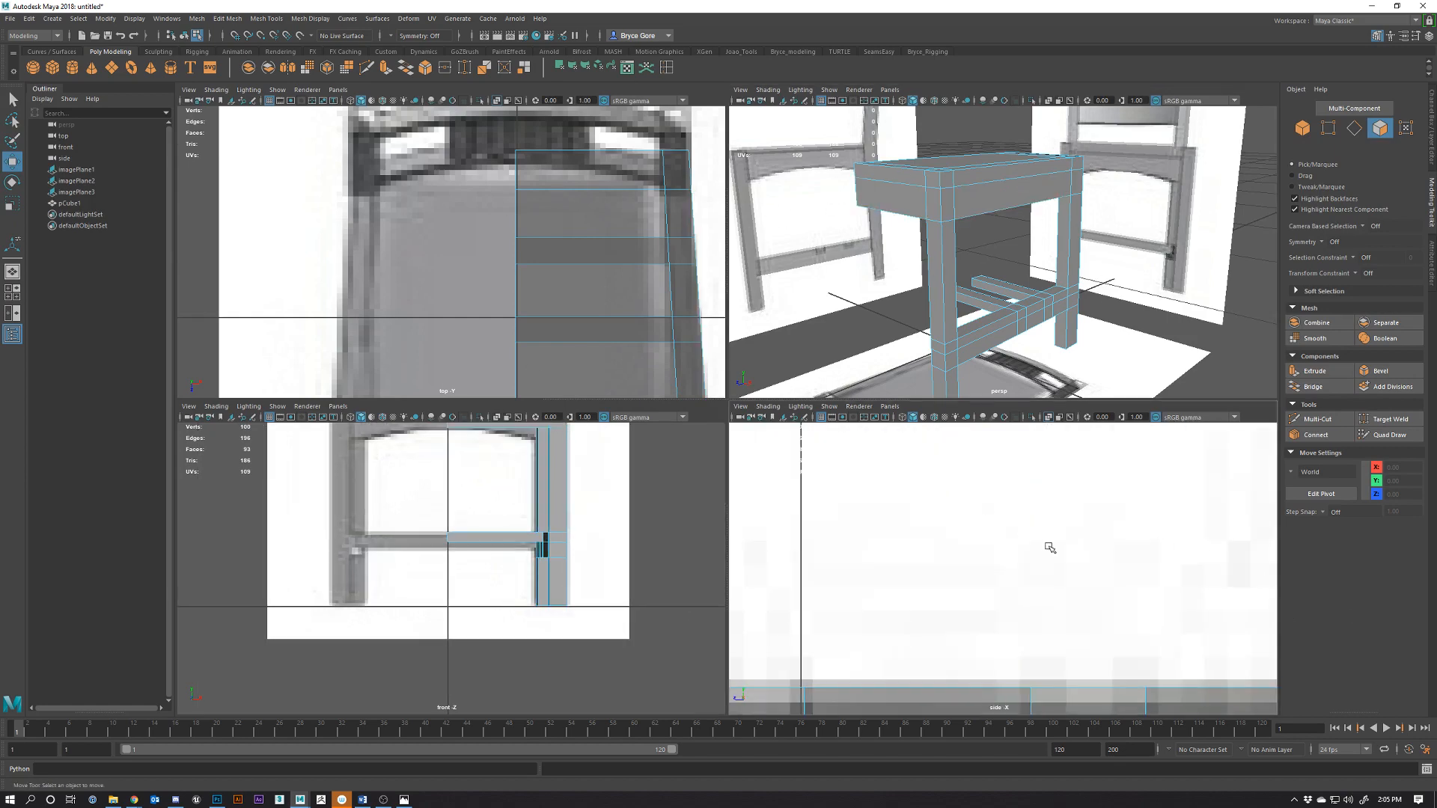
{"action": "scroll", "coordinate": [1048, 546], "scroll_direction": "down", "scroll_amount": 10}
{"action": "scroll", "coordinate": [980, 524], "scroll_direction": "up", "scroll_amount": 5}
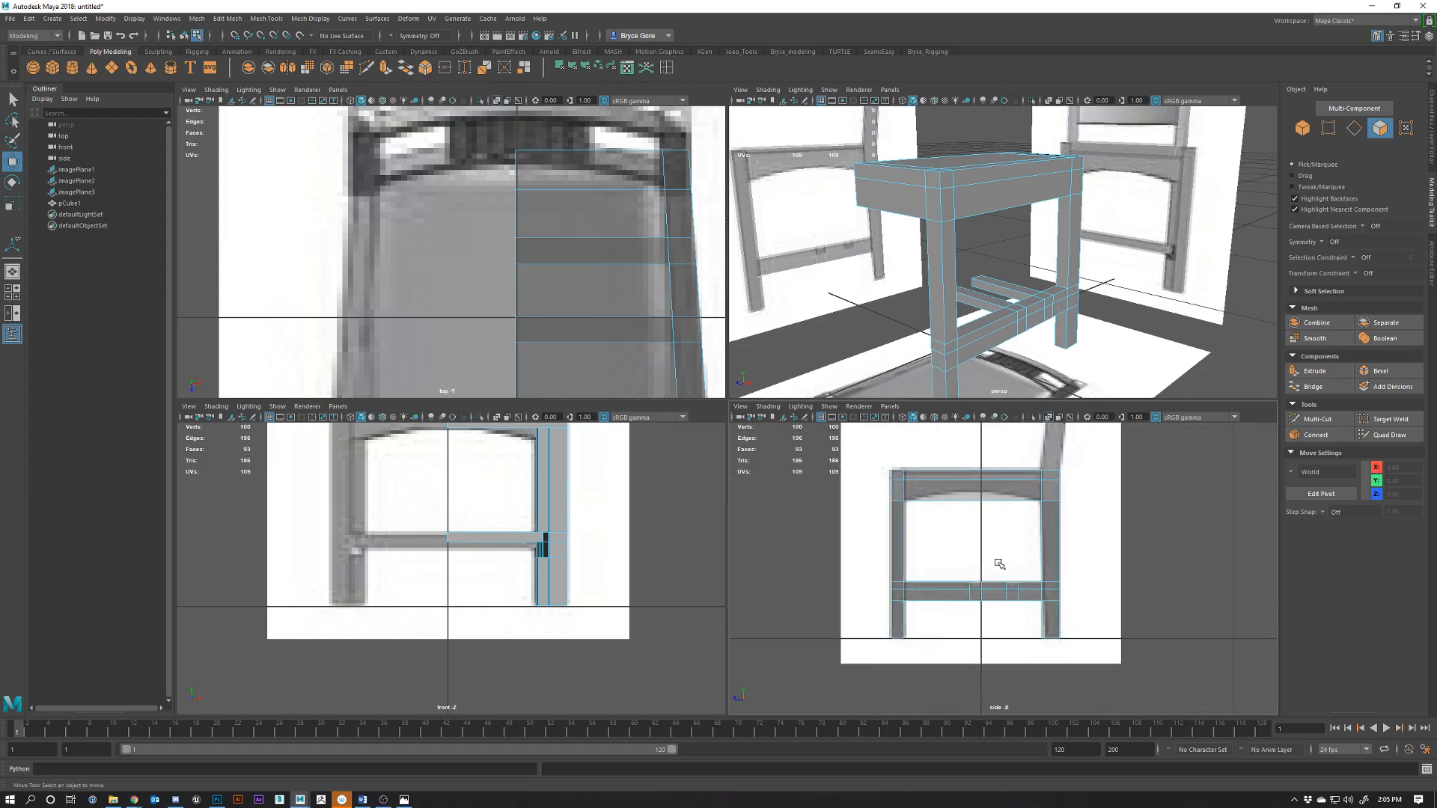
{"action": "scroll", "coordinate": [973, 561], "scroll_direction": "up", "scroll_amount": 5}
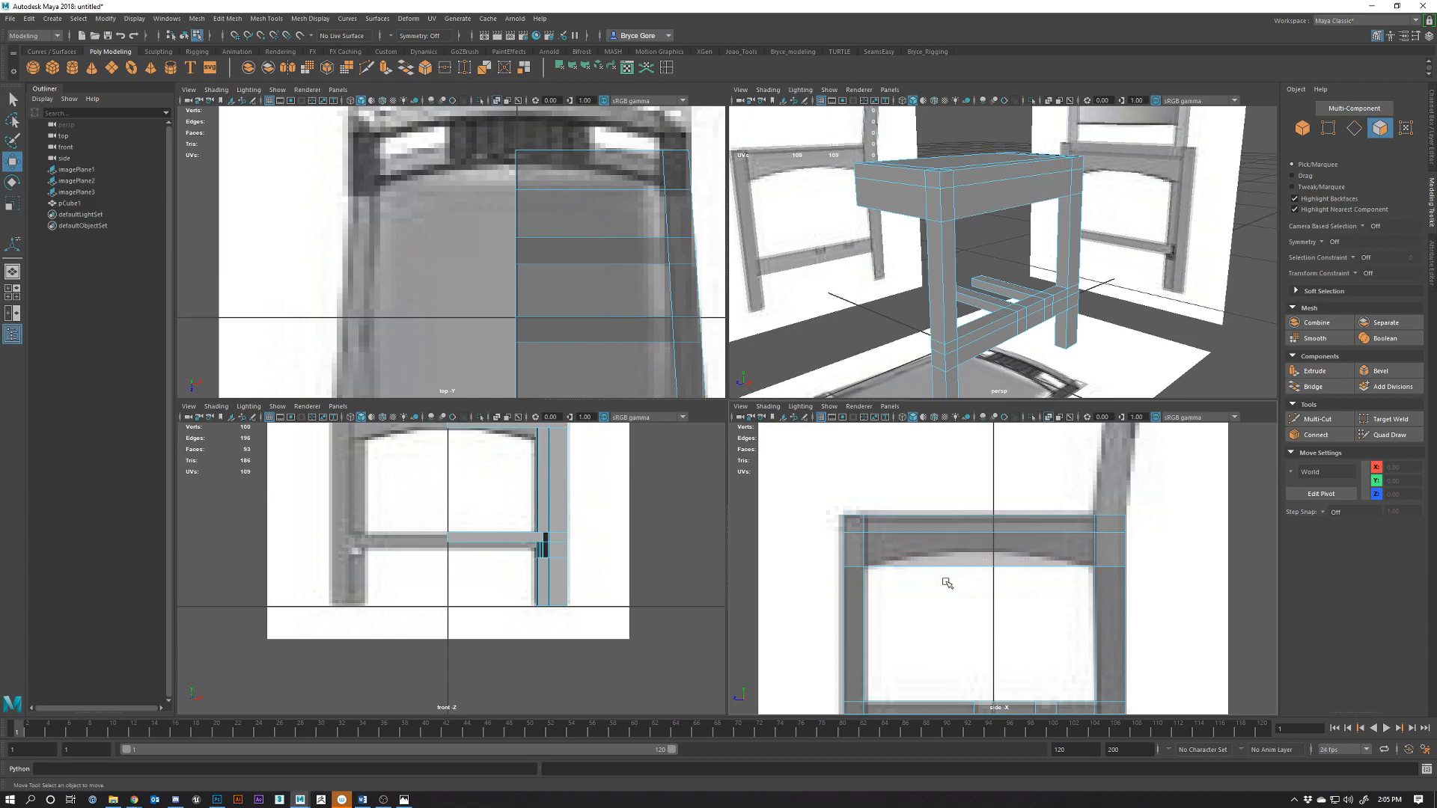
{"action": "scroll", "coordinate": [947, 583], "scroll_direction": "up", "scroll_amount": 1}
{"action": "key", "text": "e"}
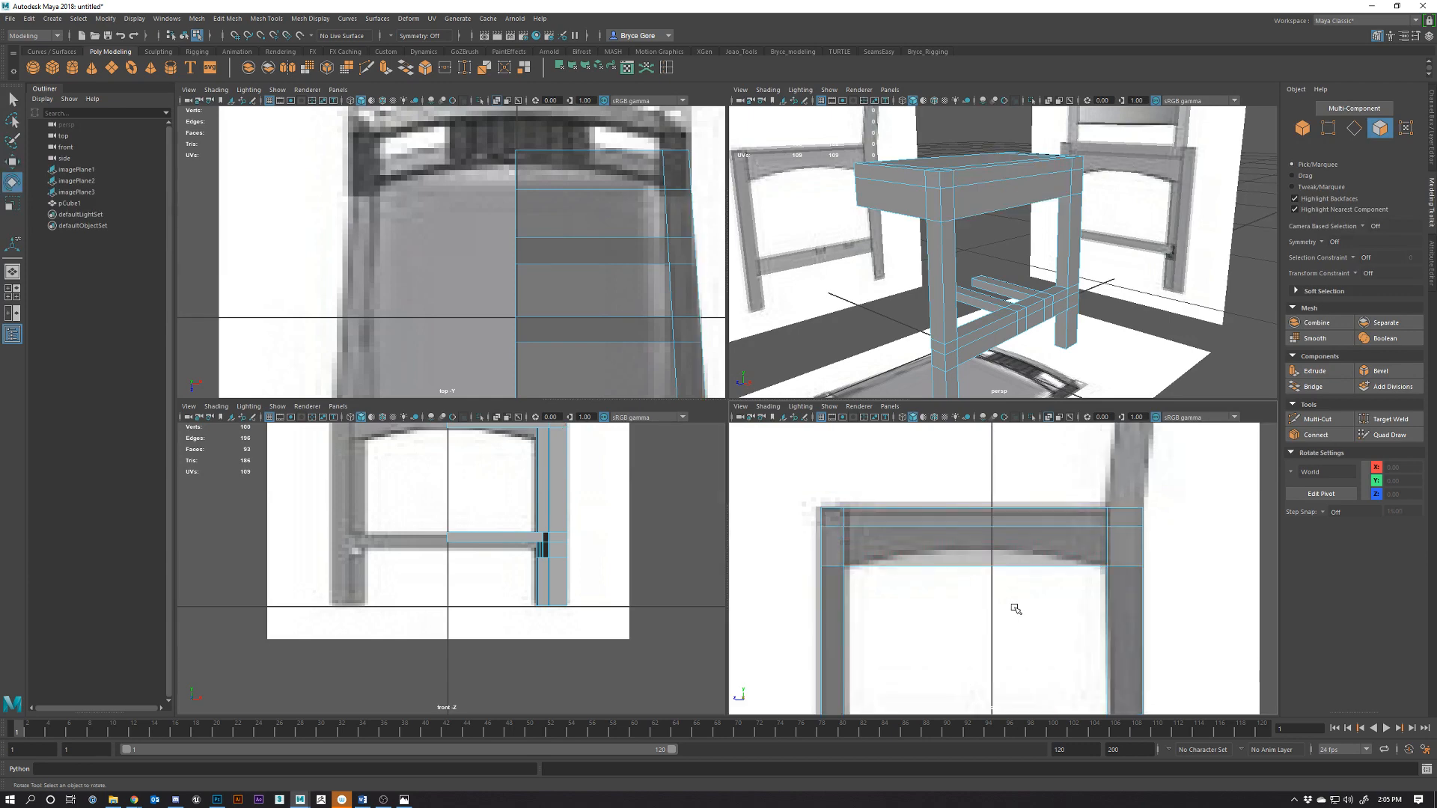
{"action": "scroll", "coordinate": [1015, 609], "scroll_direction": "up", "scroll_amount": 1}
{"action": "middle_click_drag", "start_coordinate": [1015, 610], "coordinate": [982, 584], "text": "alt"}
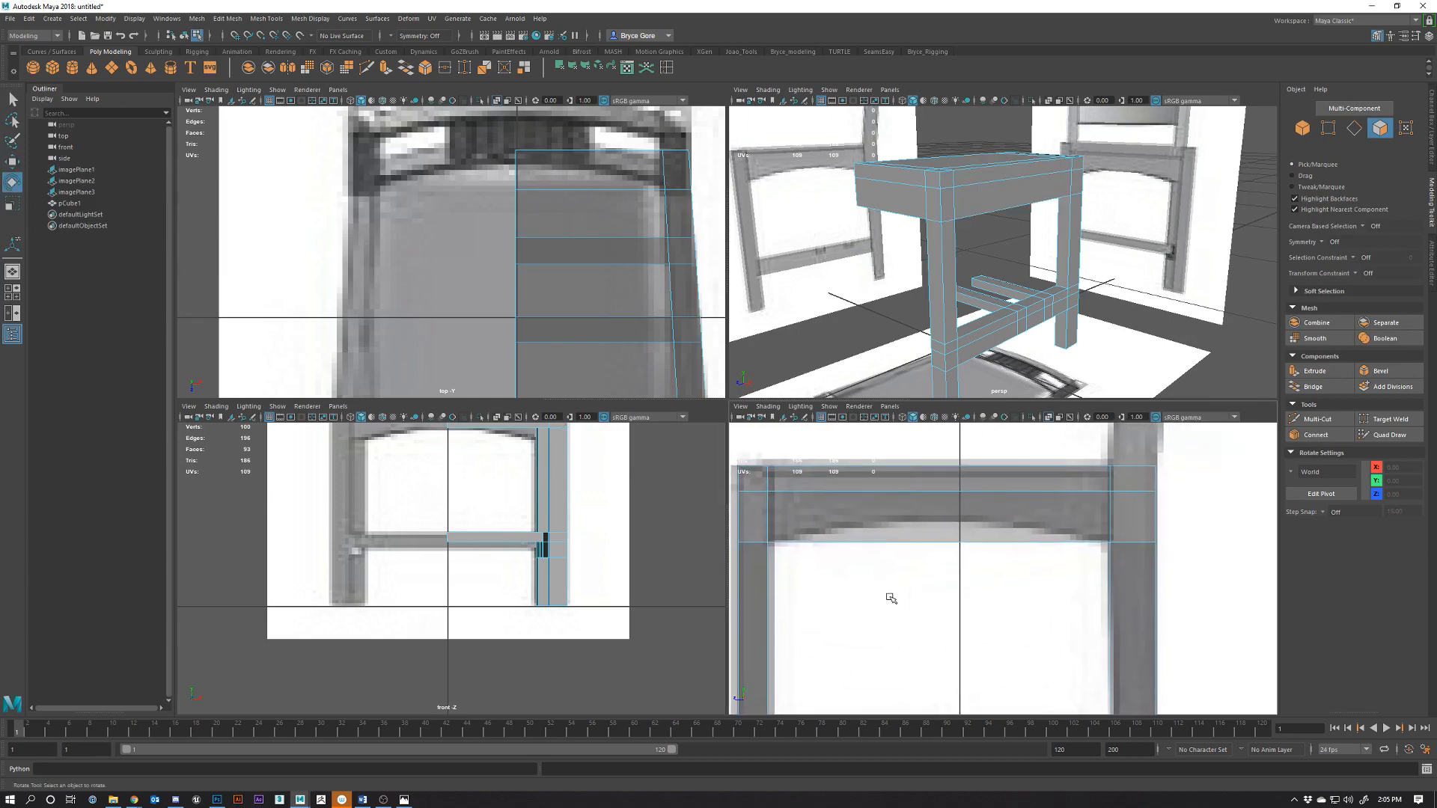
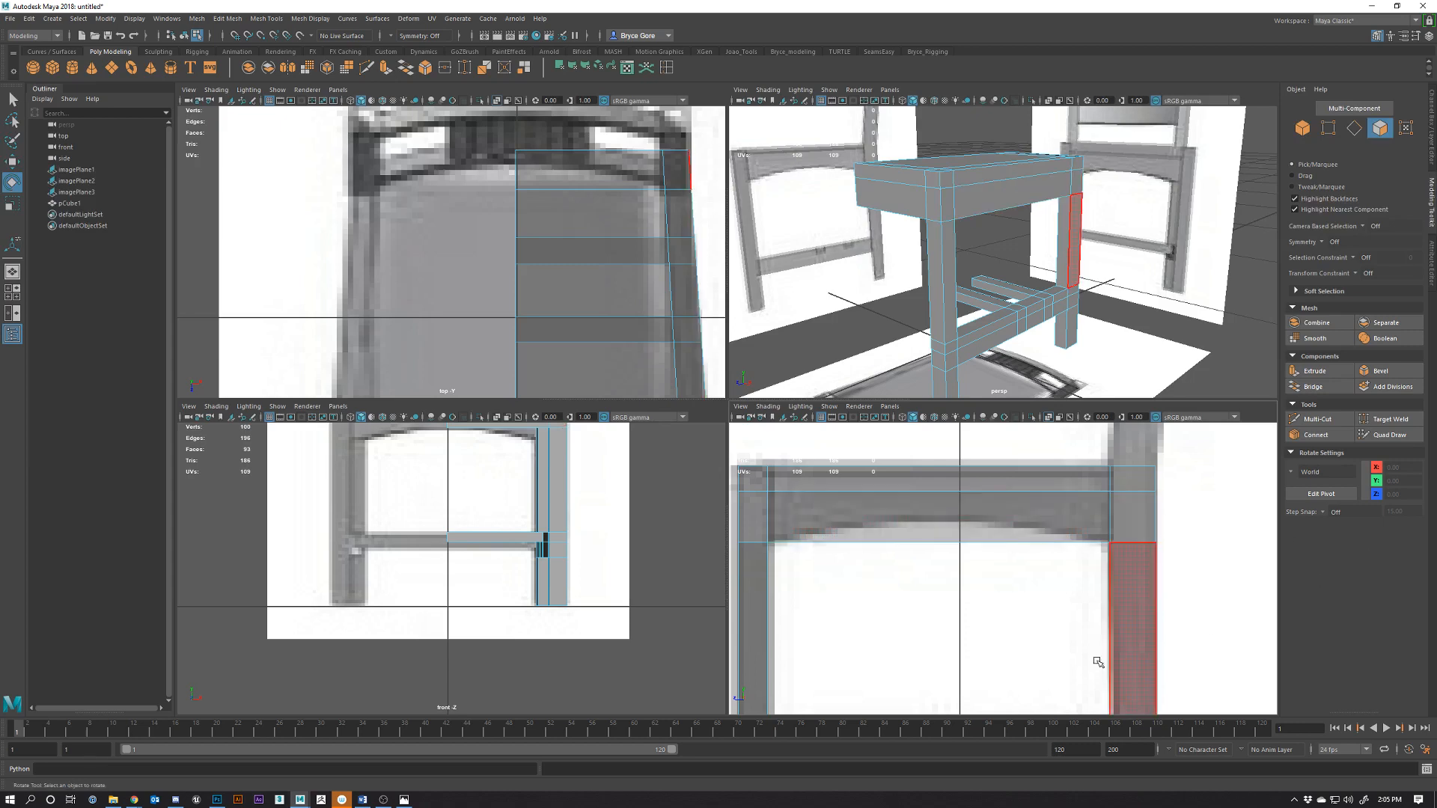
Try to insert three vertical edge loops across the side apron in the side view, and undo them
{"action": "left_click", "coordinate": [666, 68]}
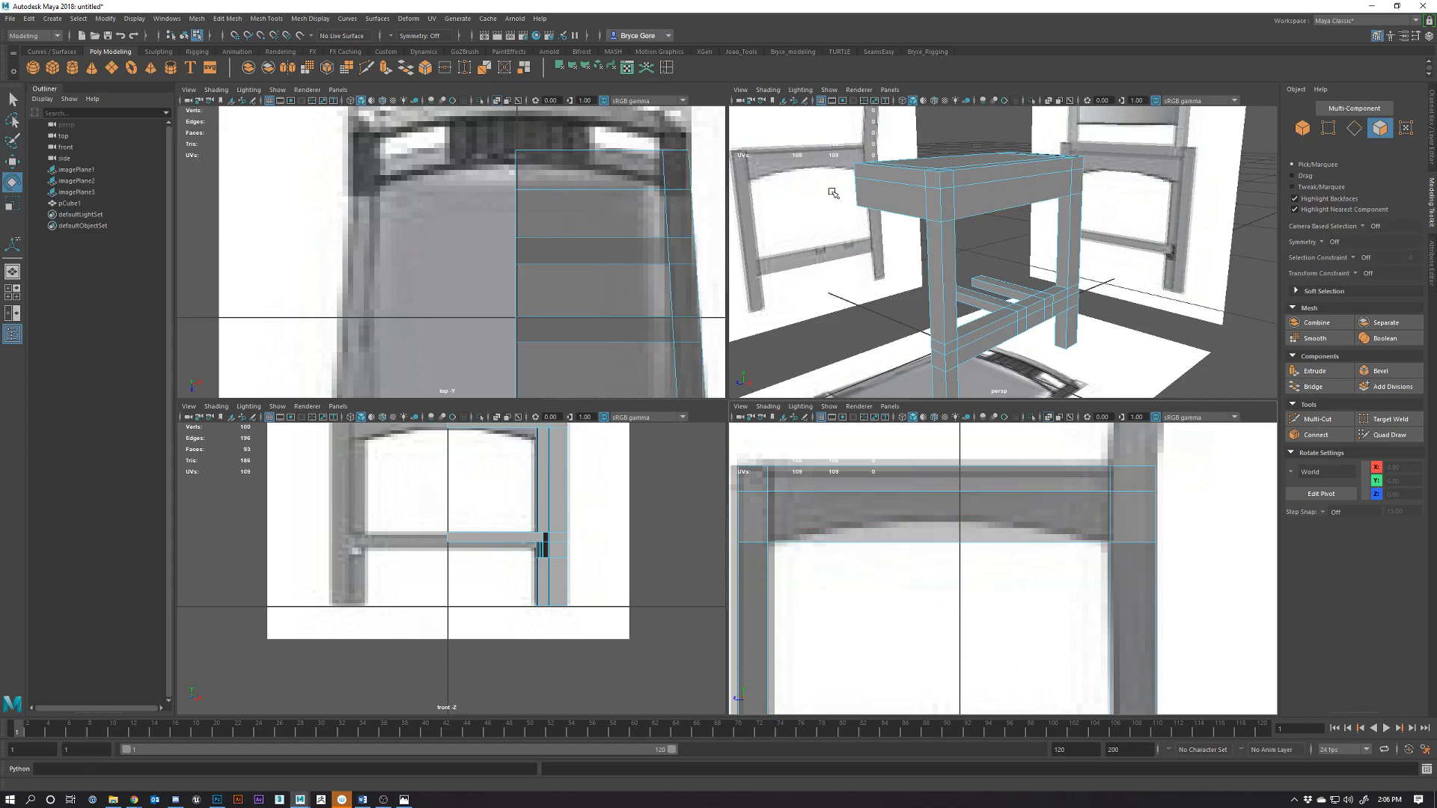
{"action": "left_click", "coordinate": [940, 494]}
{"action": "left_click", "coordinate": [1040, 498]}
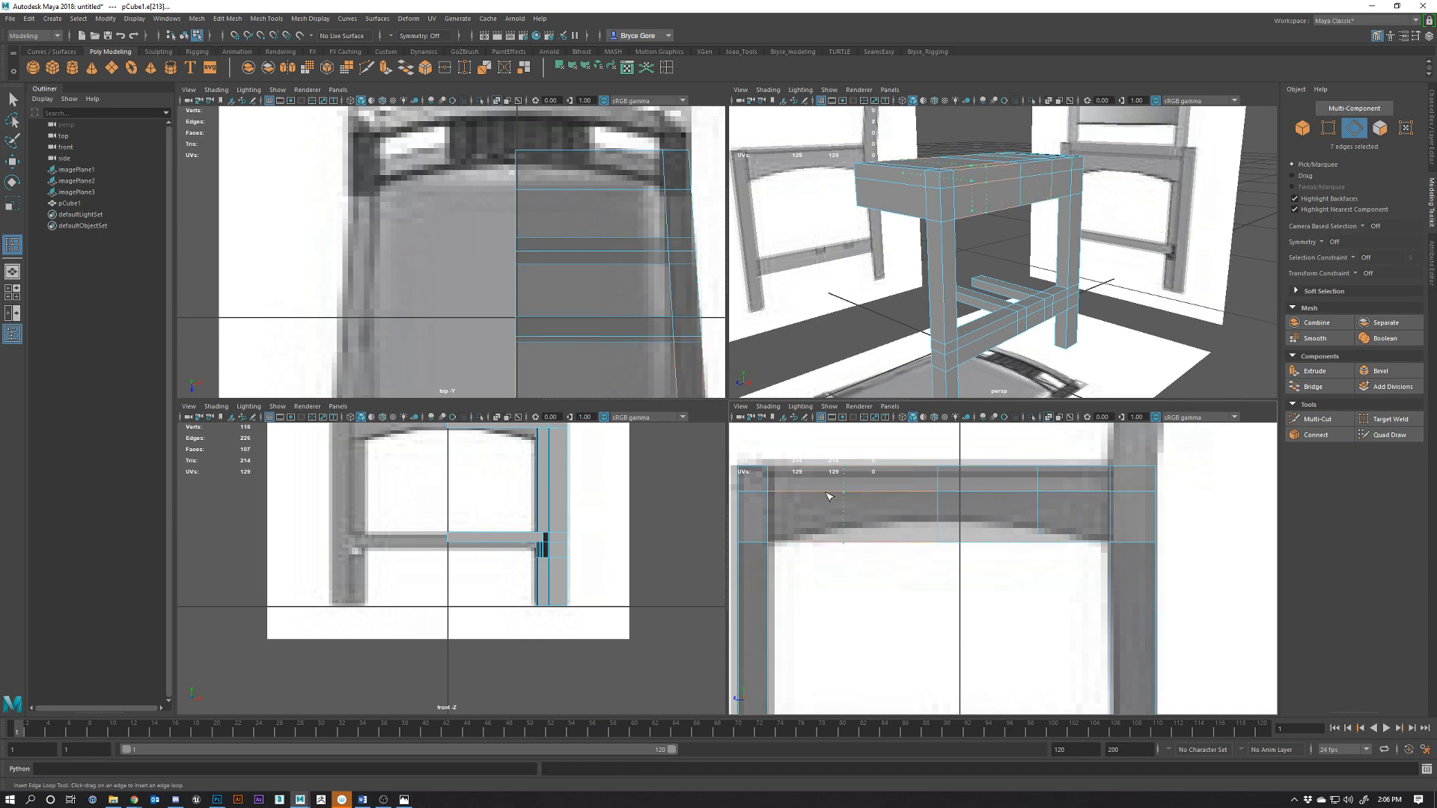
{"action": "left_click", "coordinate": [846, 500]}
{"action": "key", "text": "ctrl+z"}
{"action": "key", "text": "ctrl+z"}
{"action": "key", "text": "ctrl+z"}
{"action": "key", "text": "ctrl+z"}
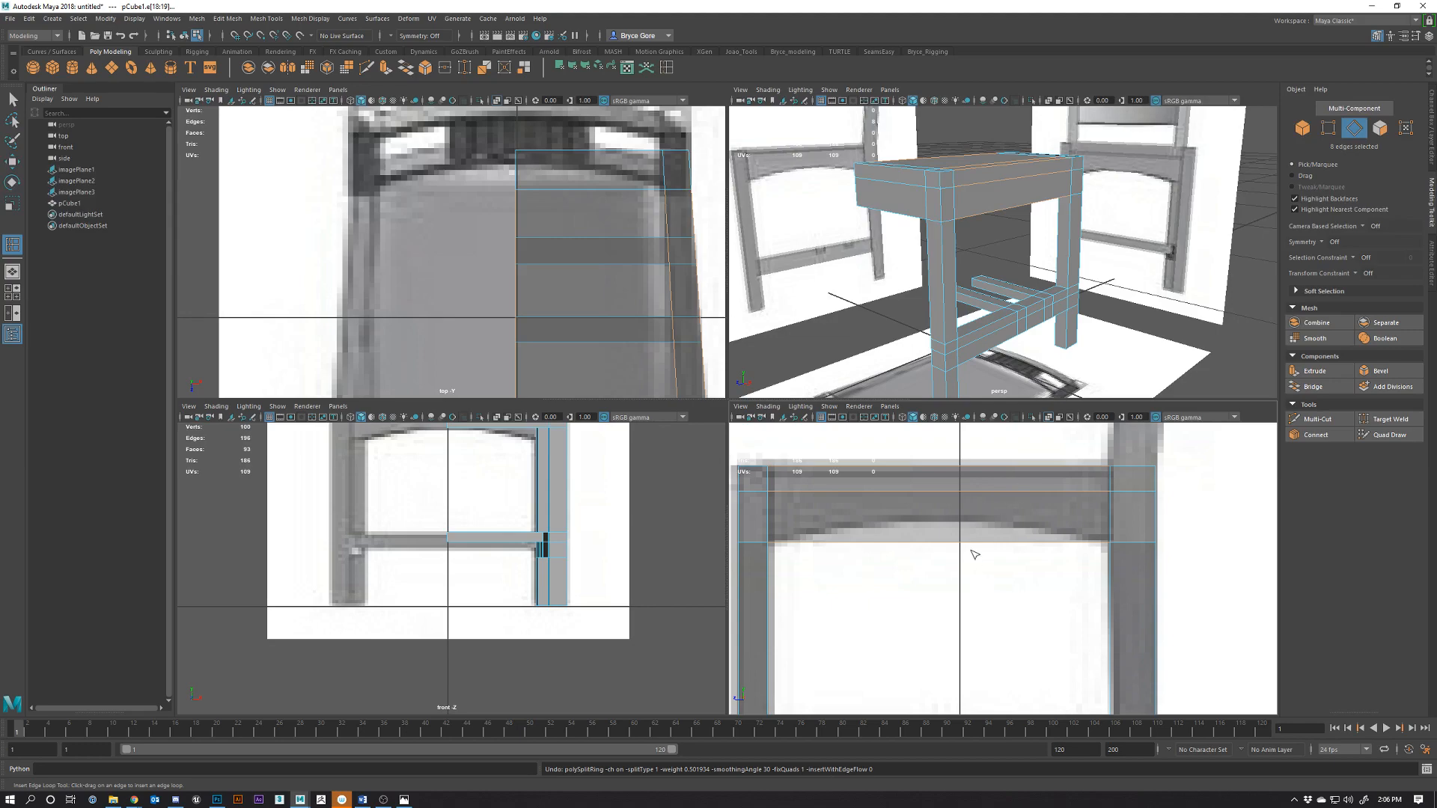
Try to connect two vertical edges on the back leg's outer face with one segment, and undo it
{"action": "key", "text": "w"}
{"action": "key", "text": "space"}
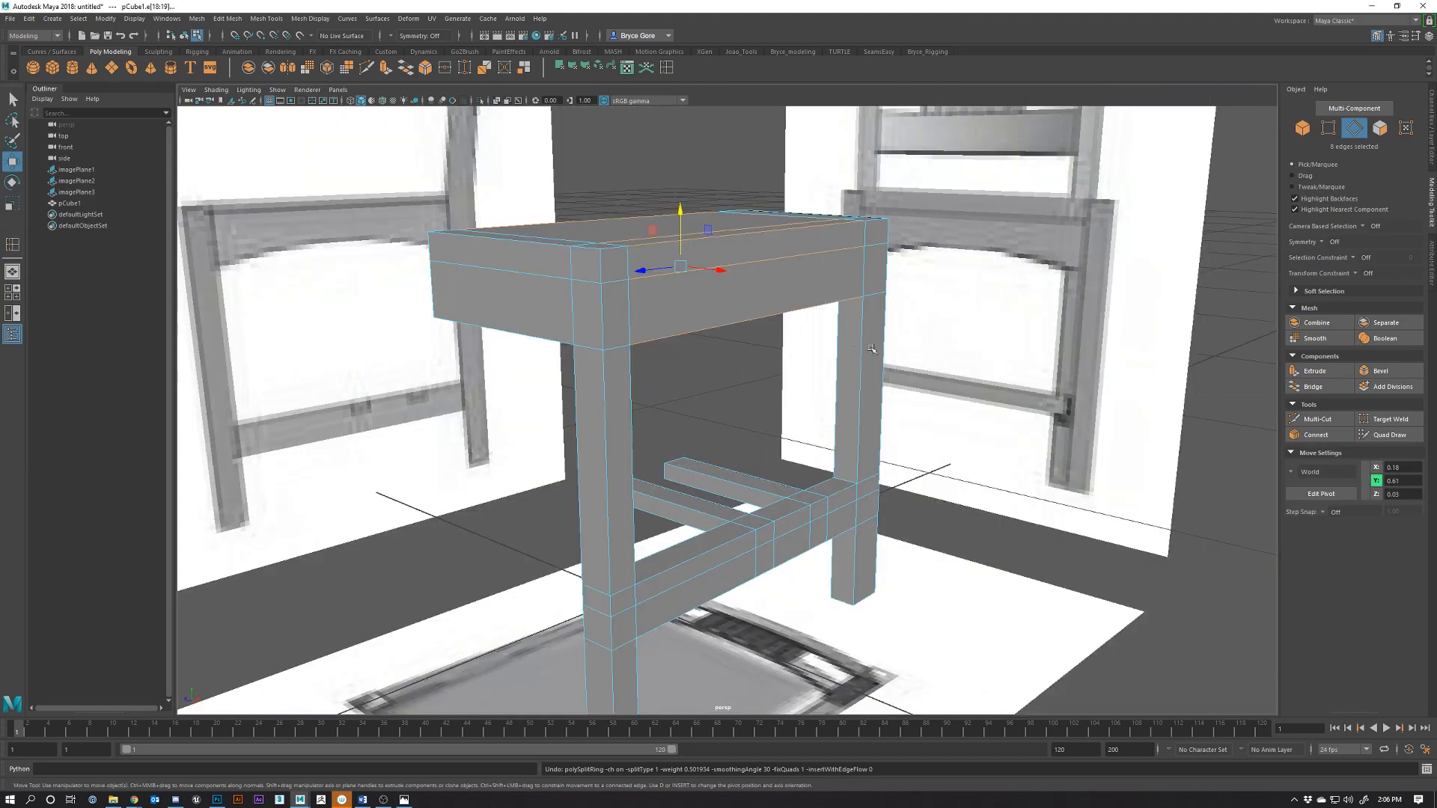
{"action": "left_click_drag", "start_coordinate": [872, 349], "coordinate": [900, 341], "text": "alt"}
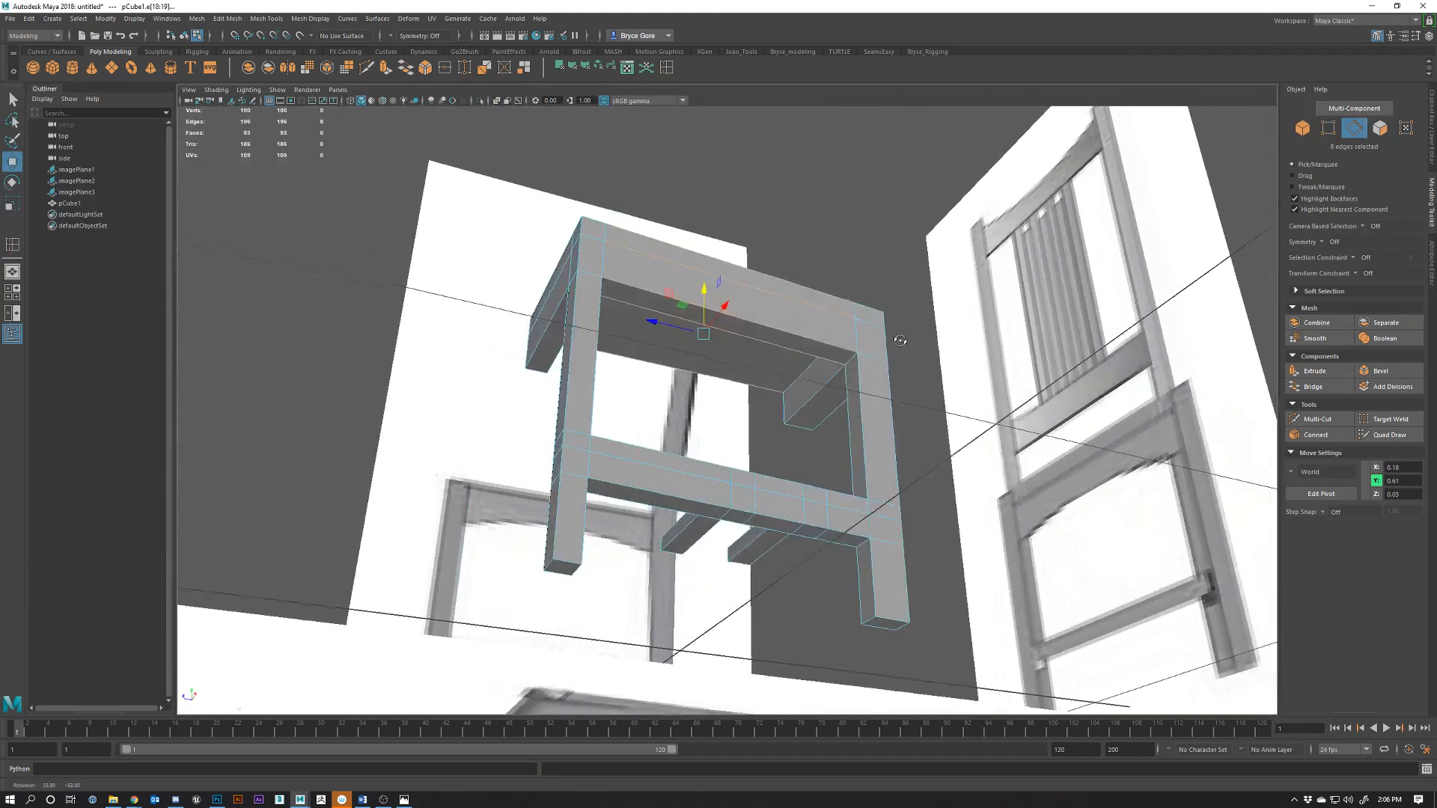
{"action": "left_click_drag", "start_coordinate": [802, 291], "coordinate": [818, 380], "text": "alt"}
{"action": "left_click", "coordinate": [816, 409]}
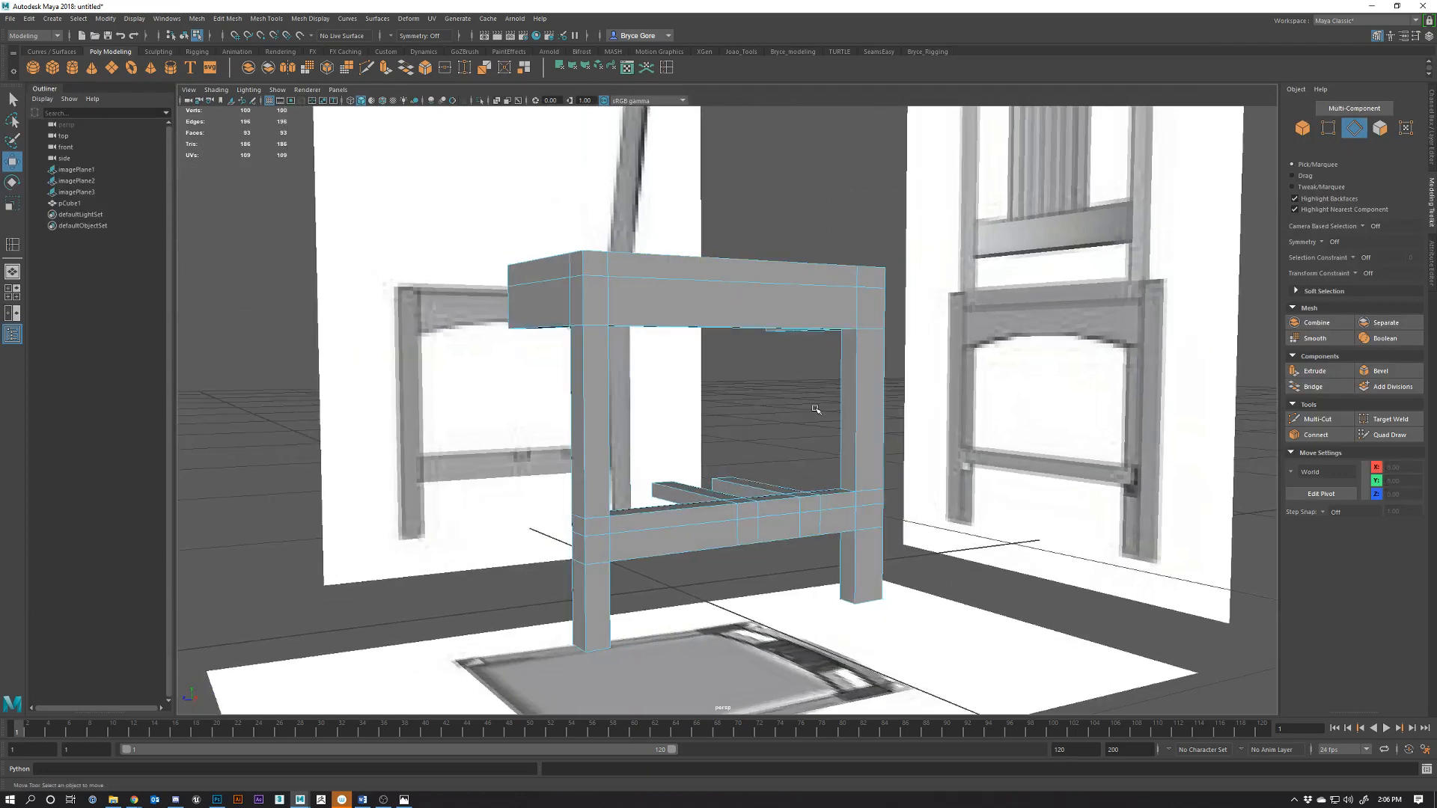
{"action": "right_click_drag", "start_coordinate": [815, 409], "coordinate": [899, 405], "text": "alt"}
{"action": "double_click", "coordinate": [918, 446]}
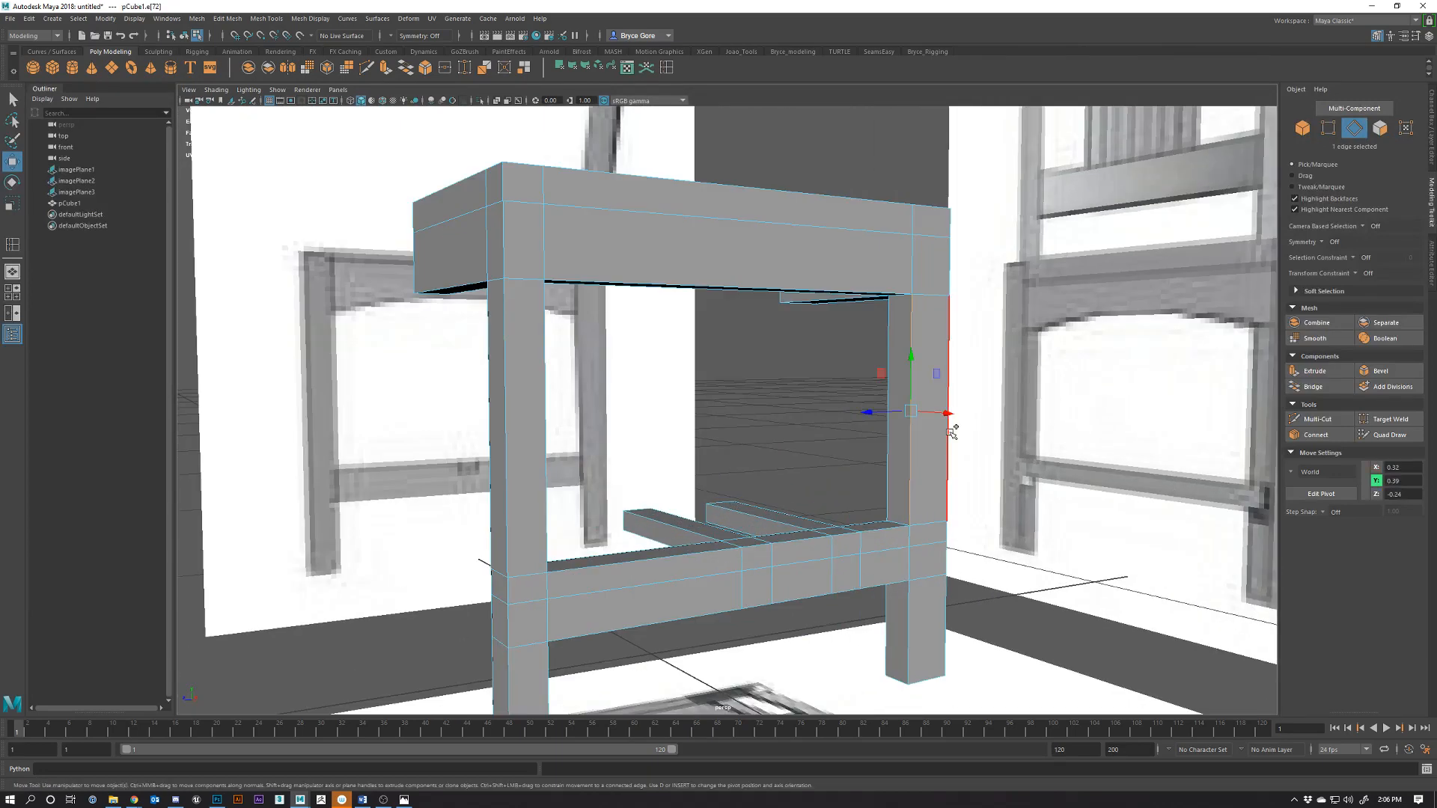
{"action": "left_click", "coordinate": [1310, 440]}
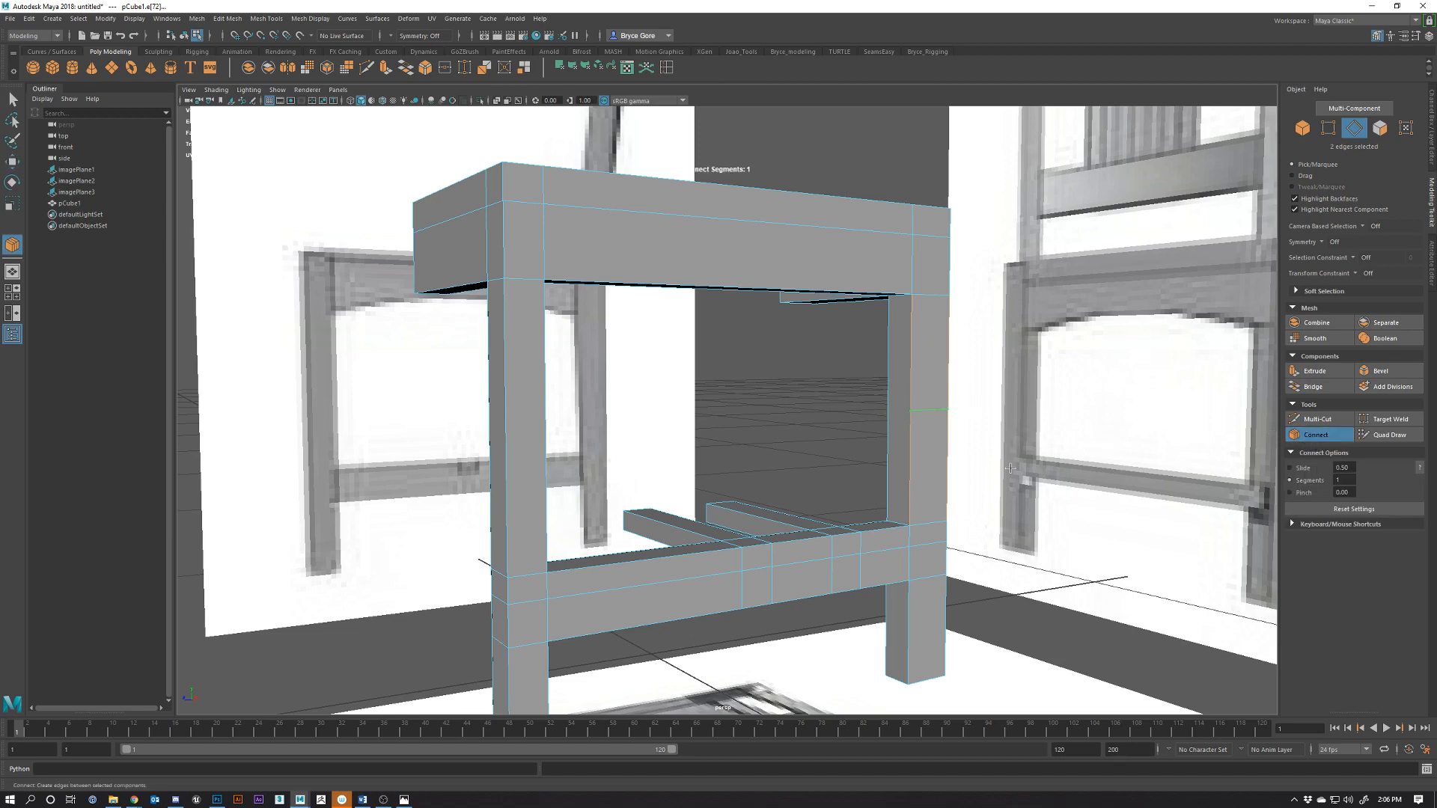
{"action": "left_click_drag", "start_coordinate": [1008, 466], "coordinate": [850, 479], "text": "alt"}
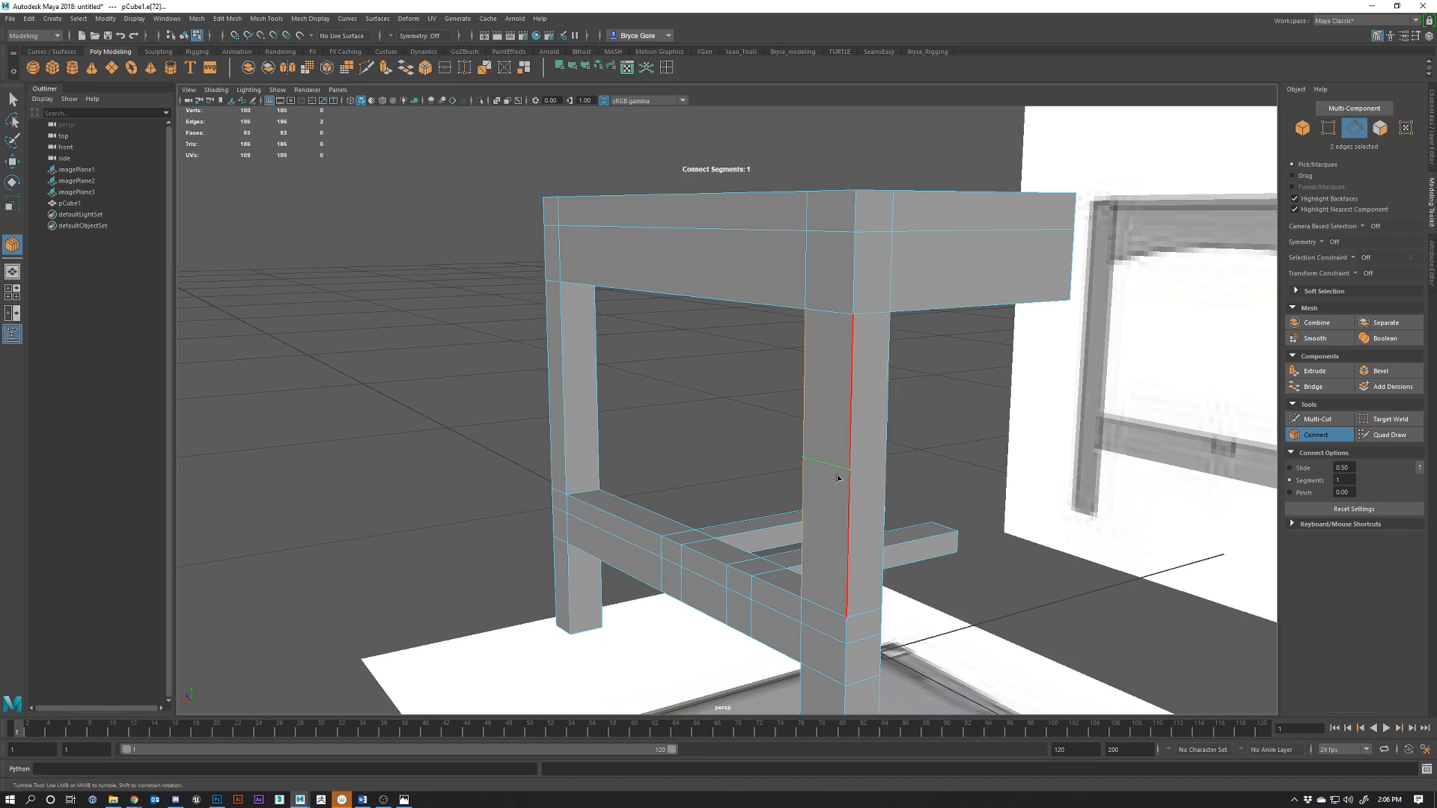
{"action": "key", "text": "w"}
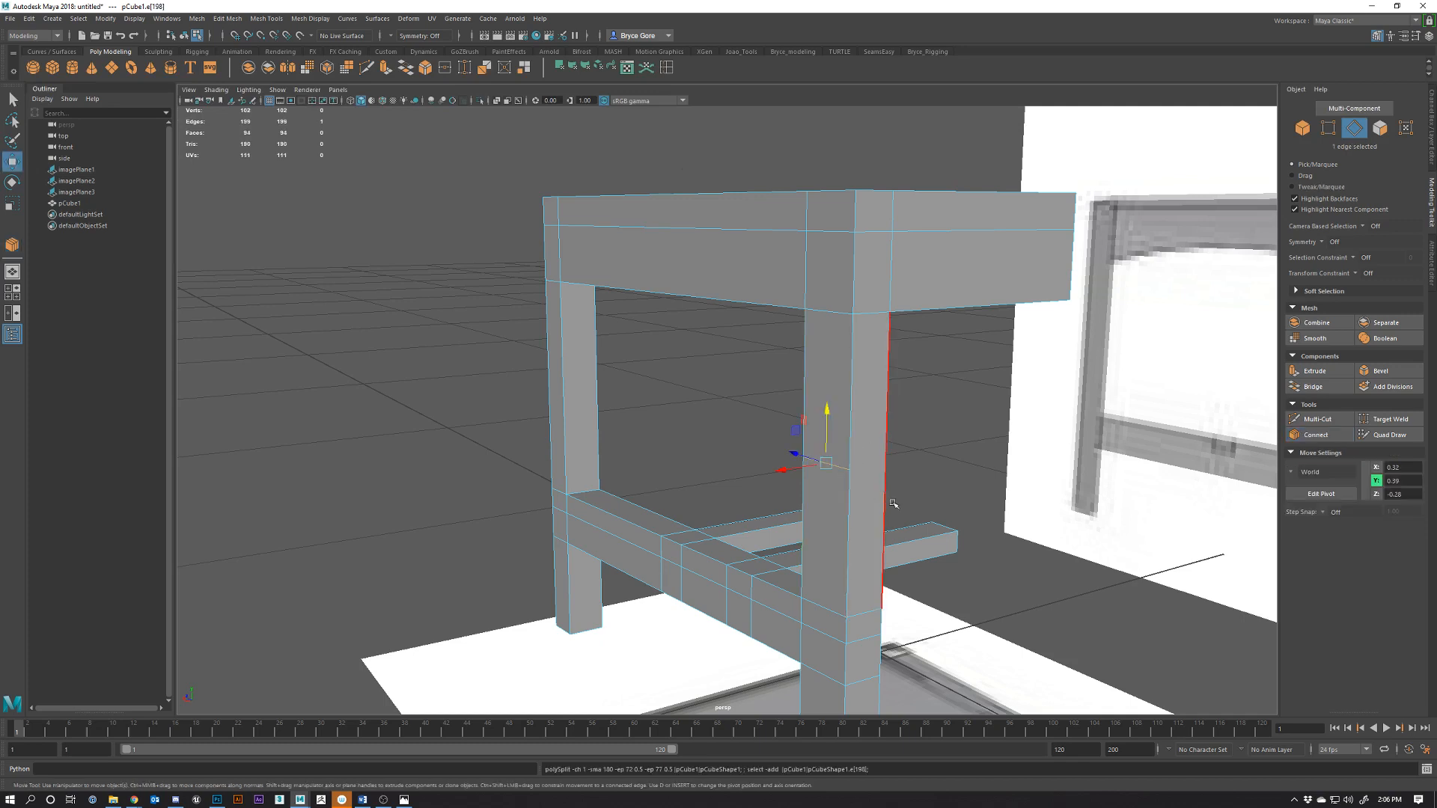
{"action": "right_click_drag", "start_coordinate": [865, 469], "coordinate": [918, 474]}
{"action": "left_click", "coordinate": [867, 461]}
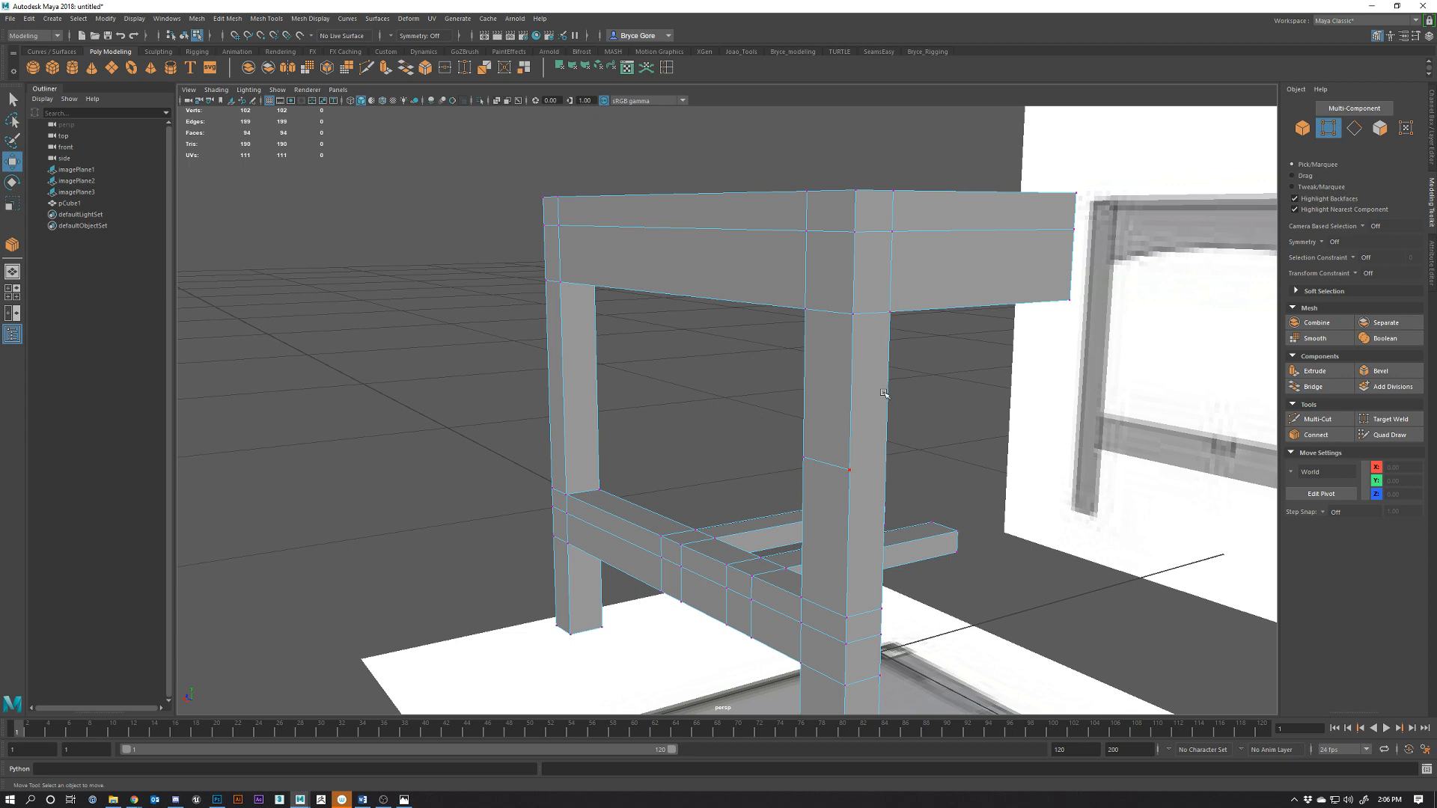
{"action": "key", "text": "ctrl+z"}
{"action": "key", "text": "ctrl+z"}
{"action": "key", "text": "ctrl+z"}
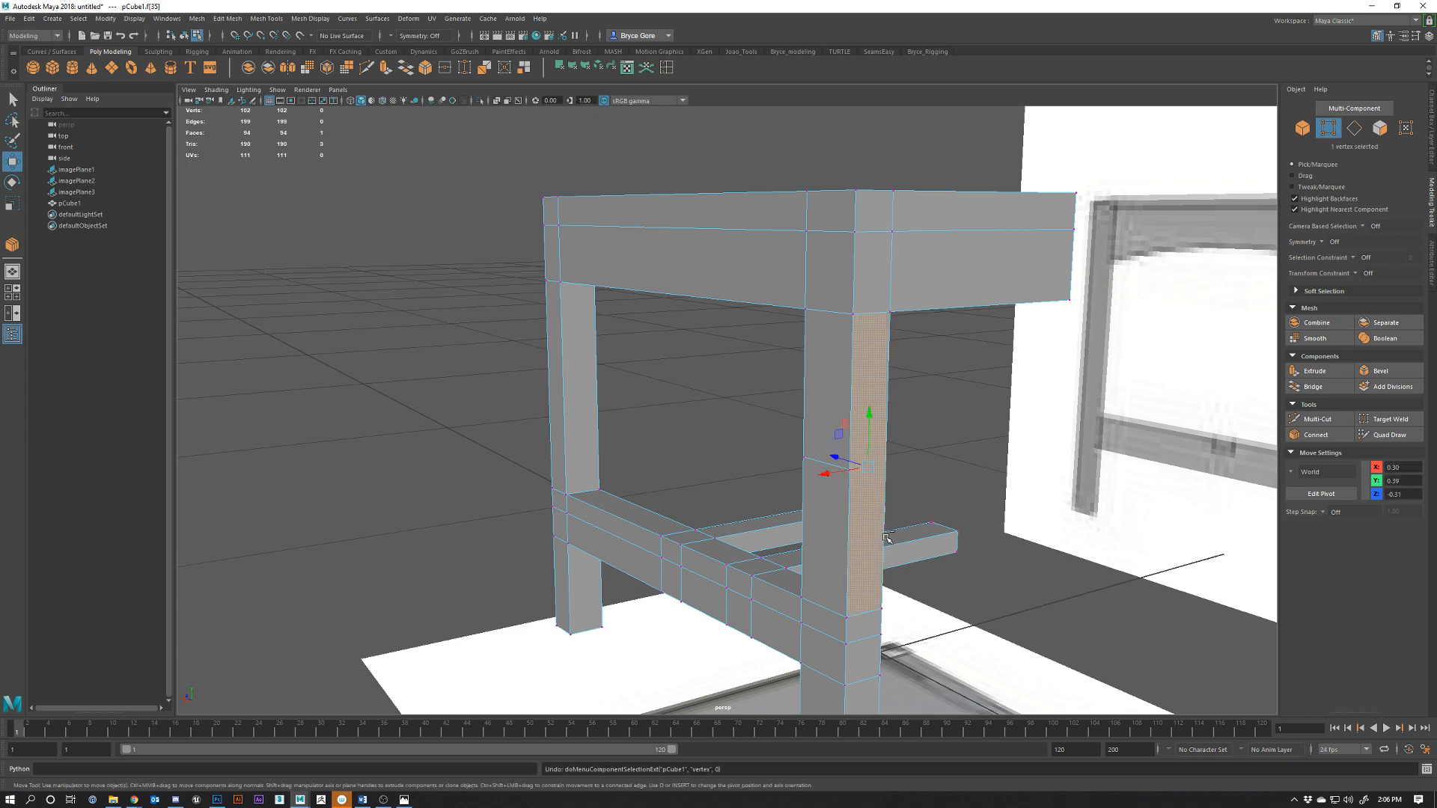
Try to connect the back leg's four vertical edges above the side rail with one segment, and undo it
{"action": "right_click_drag", "start_coordinate": [839, 438], "coordinate": [852, 416]}
{"action": "left_click_drag", "start_coordinate": [851, 416], "coordinate": [857, 465], "text": "alt"}
{"action": "left_click_drag", "start_coordinate": [935, 441], "coordinate": [867, 499]}
{"action": "scroll", "coordinate": [823, 423], "scroll_direction": "up", "scroll_amount": 3}
{"action": "left_click", "coordinate": [949, 447]}
{"action": "left_click_drag", "start_coordinate": [946, 456], "coordinate": [703, 425]}
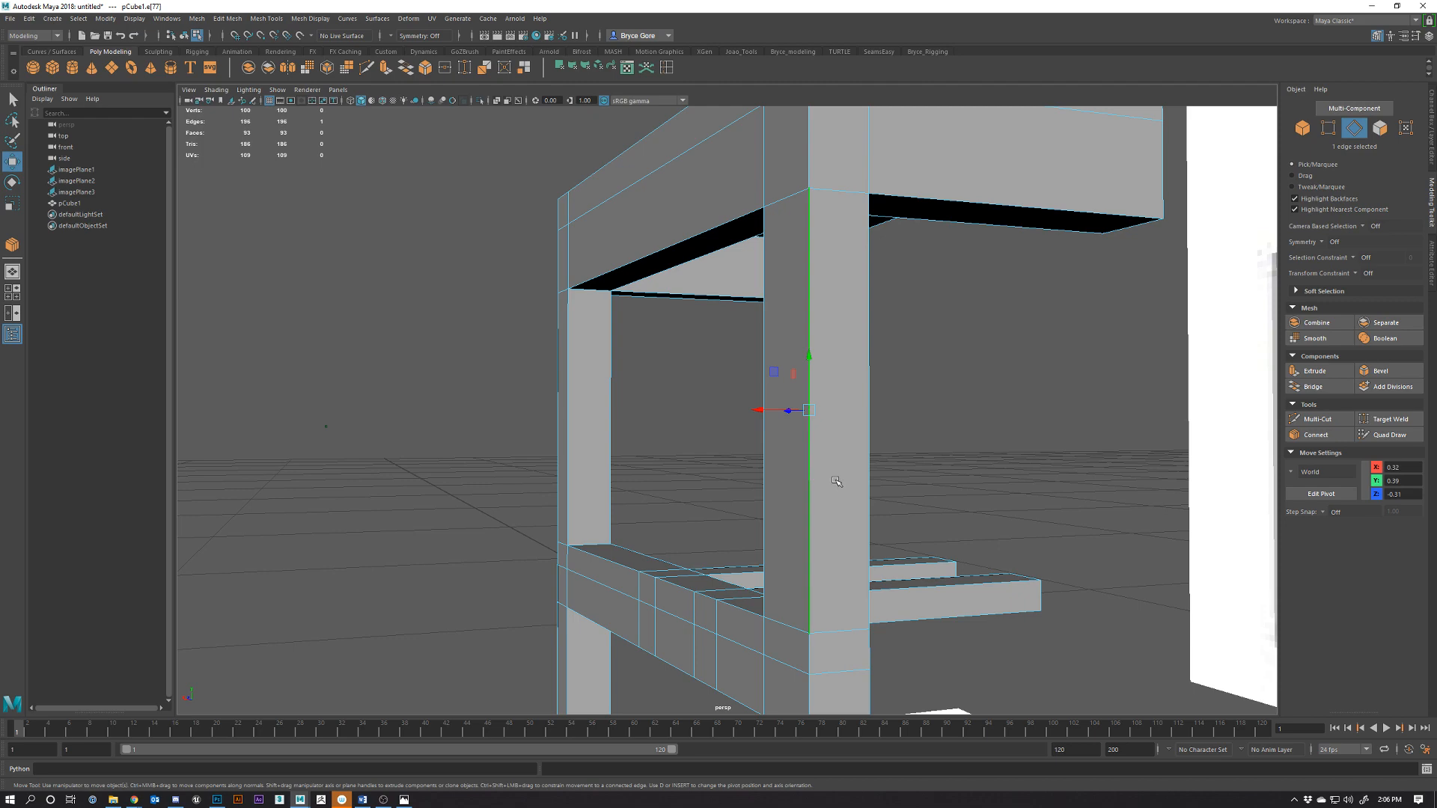
{"action": "double_click", "coordinate": [870, 471], "text": "shift"}
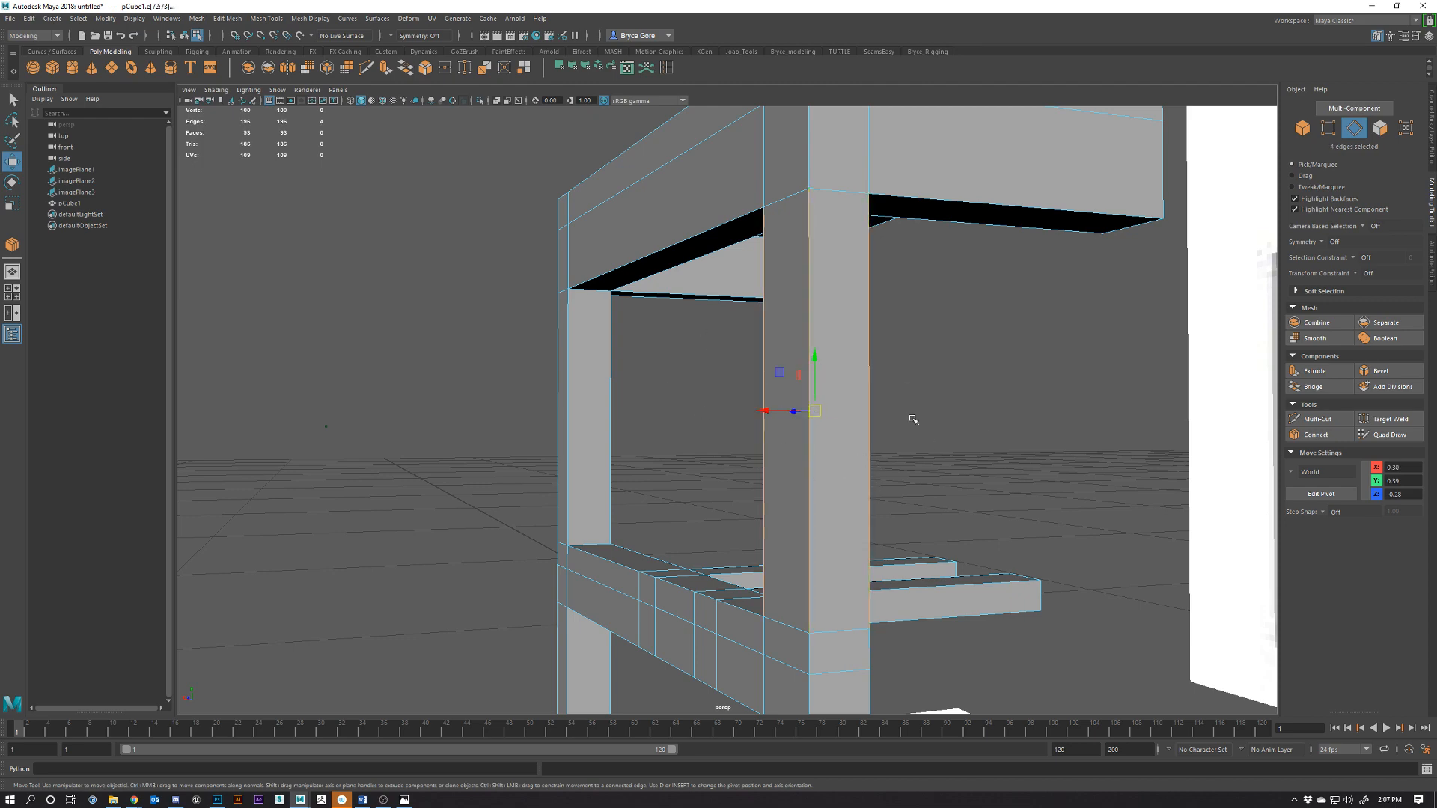
{"action": "left_click_drag", "start_coordinate": [913, 420], "coordinate": [902, 394], "text": "alt"}
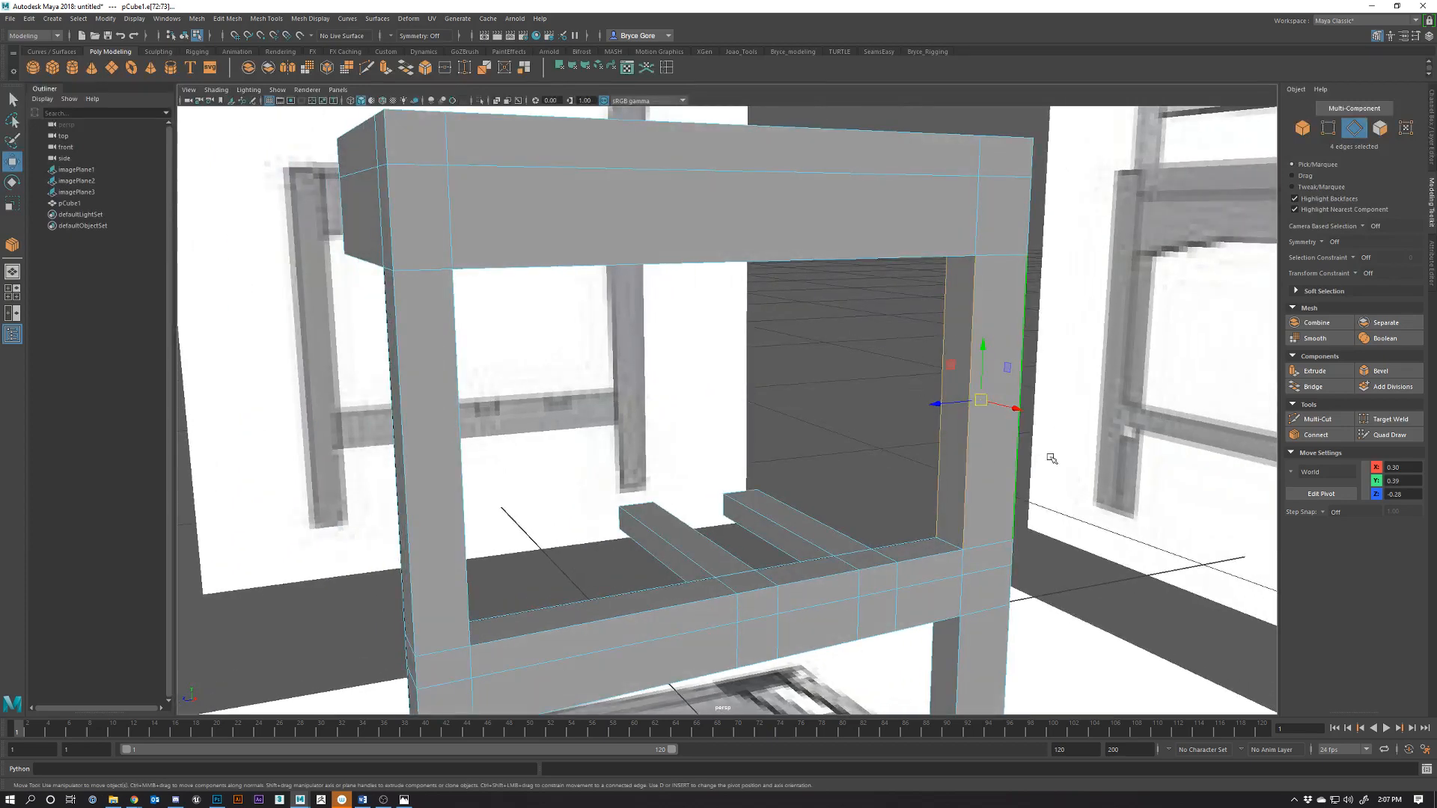
{"action": "left_click_drag", "start_coordinate": [976, 523], "coordinate": [910, 469], "text": "alt"}
{"action": "left_click", "coordinate": [1106, 389]}
{"action": "left_click_drag", "start_coordinate": [1108, 377], "coordinate": [911, 460]}
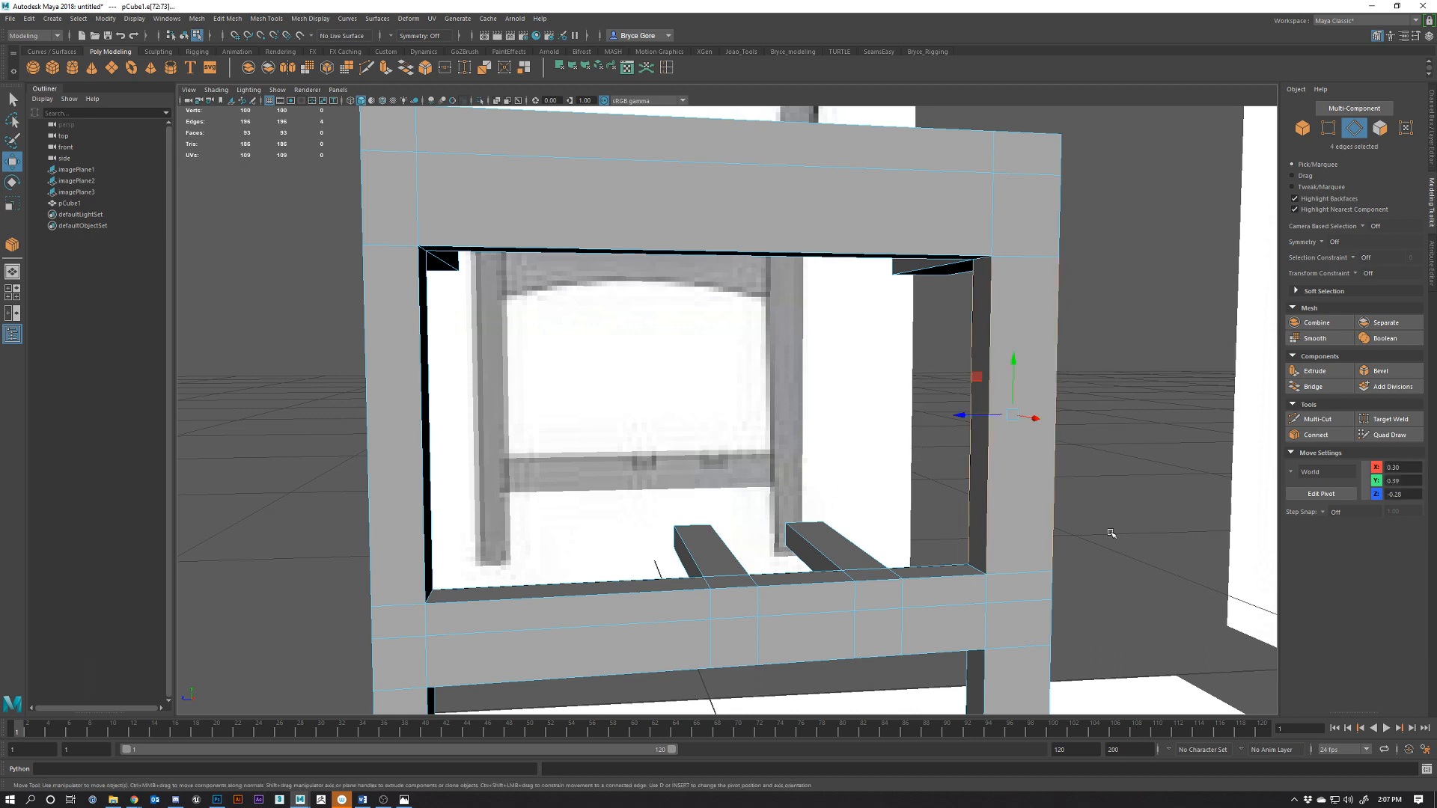
{"action": "left_click", "coordinate": [1316, 434]}
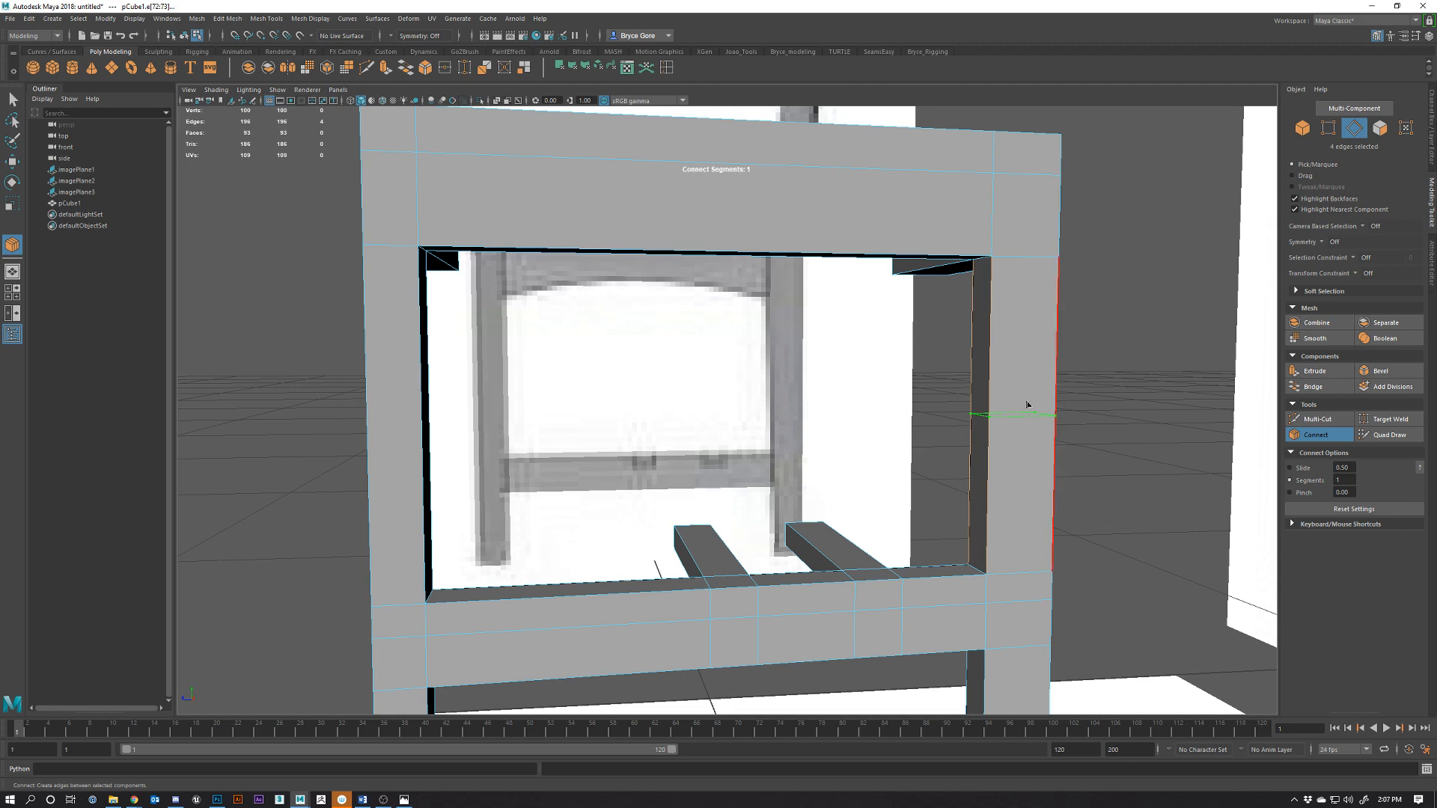
{"action": "left_click_drag", "start_coordinate": [1055, 408], "coordinate": [1071, 490], "text": "alt"}
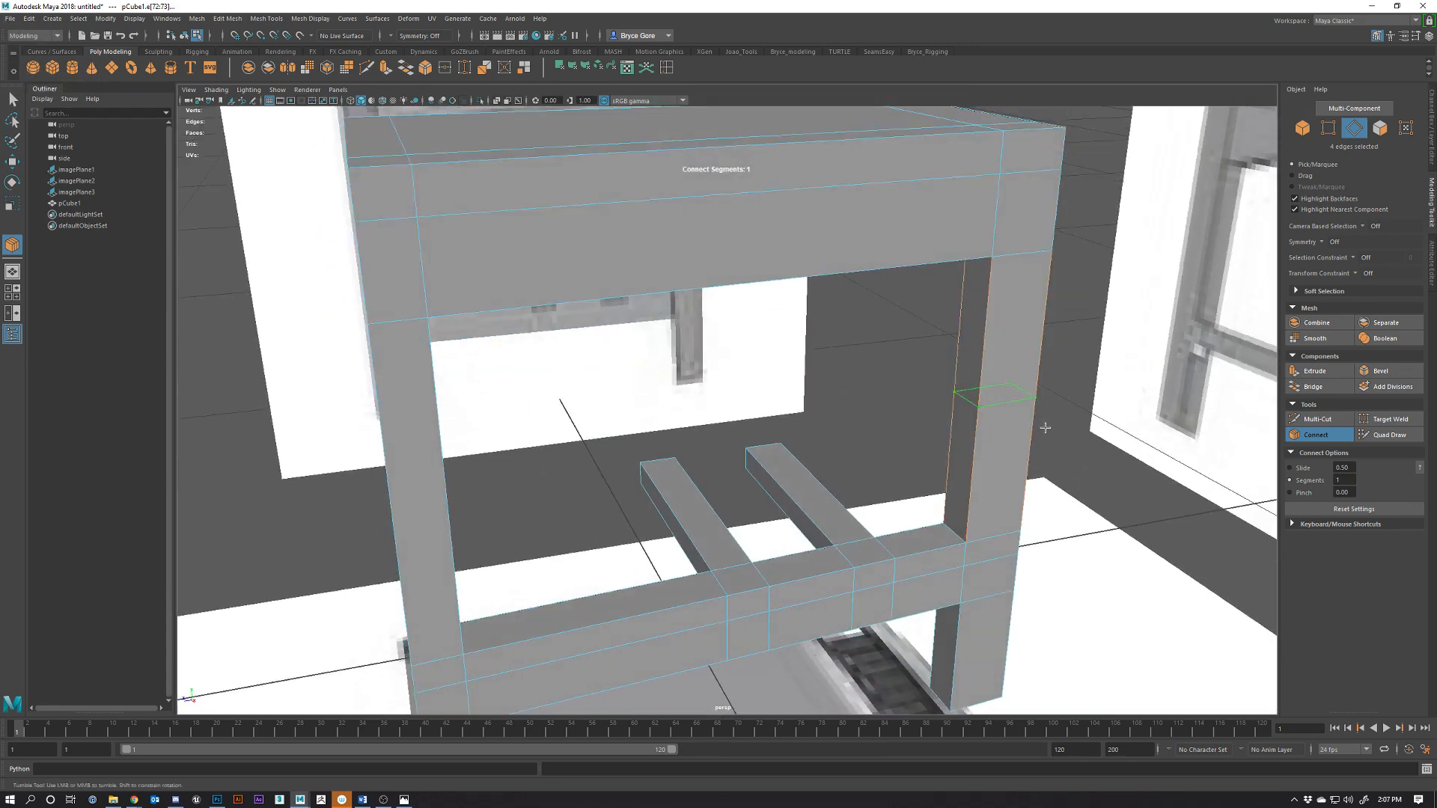
{"action": "key", "text": "ctrl+z"}
Connect the side apron's lengthwise edges with 5 segments, adding evenly spaced vertical edges between the front and back legs
{"action": "left_click_drag", "start_coordinate": [804, 426], "coordinate": [668, 126], "text": "alt"}
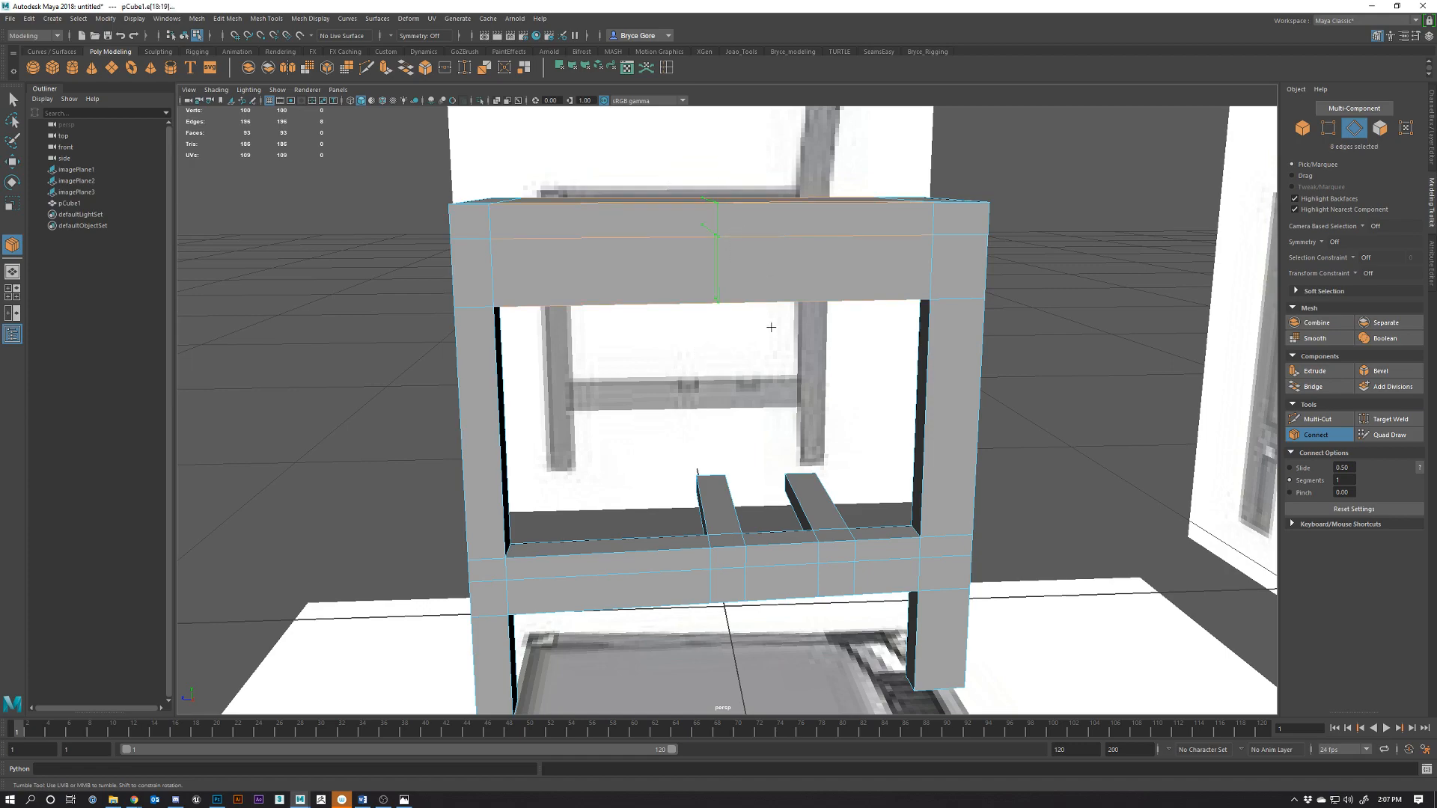
{"action": "left_click_drag", "start_coordinate": [770, 321], "coordinate": [731, 375], "text": "alt"}
{"action": "key", "text": "space"}
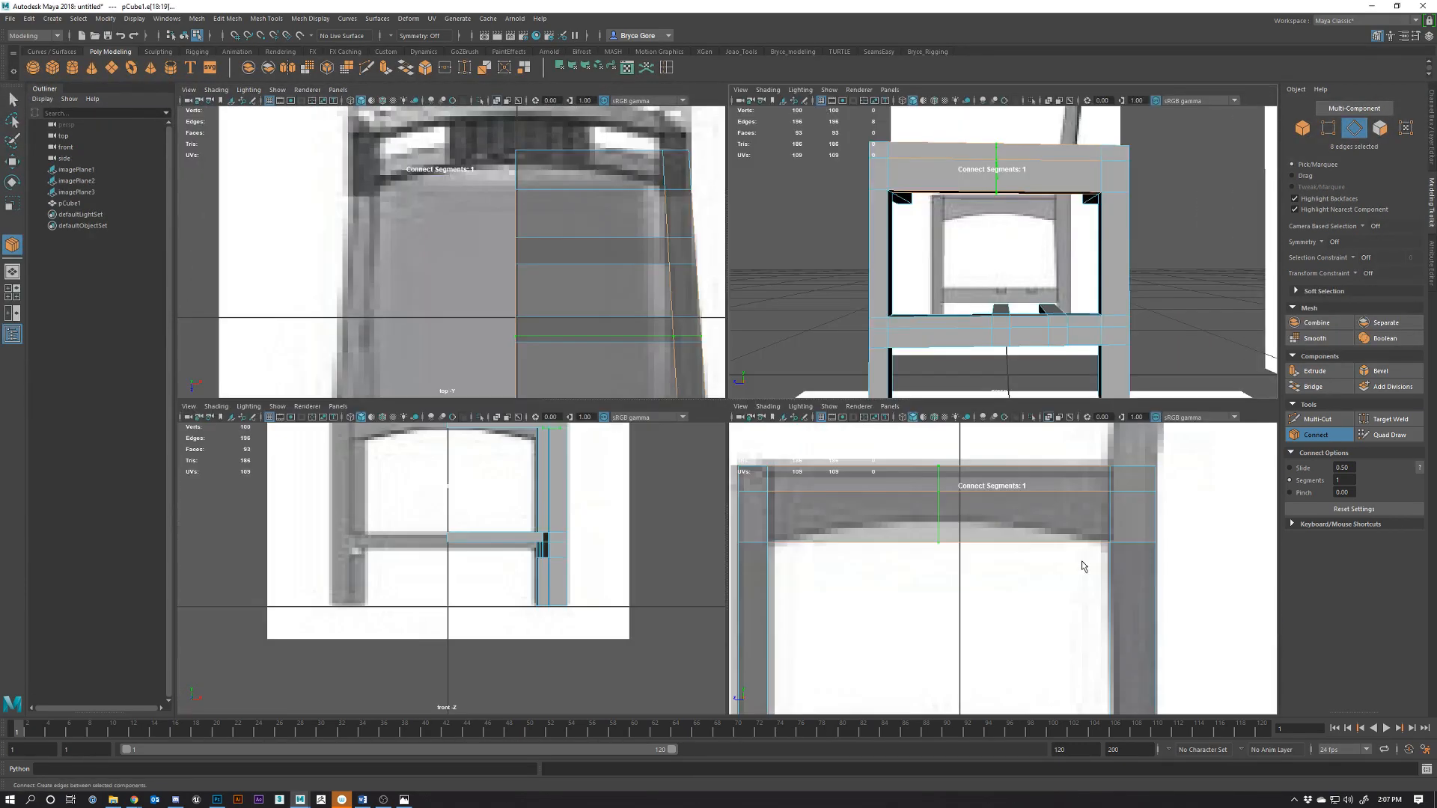
{"action": "key", "text": "space"}
{"action": "scroll", "coordinate": [700, 511], "scroll_direction": "down", "scroll_amount": 10}
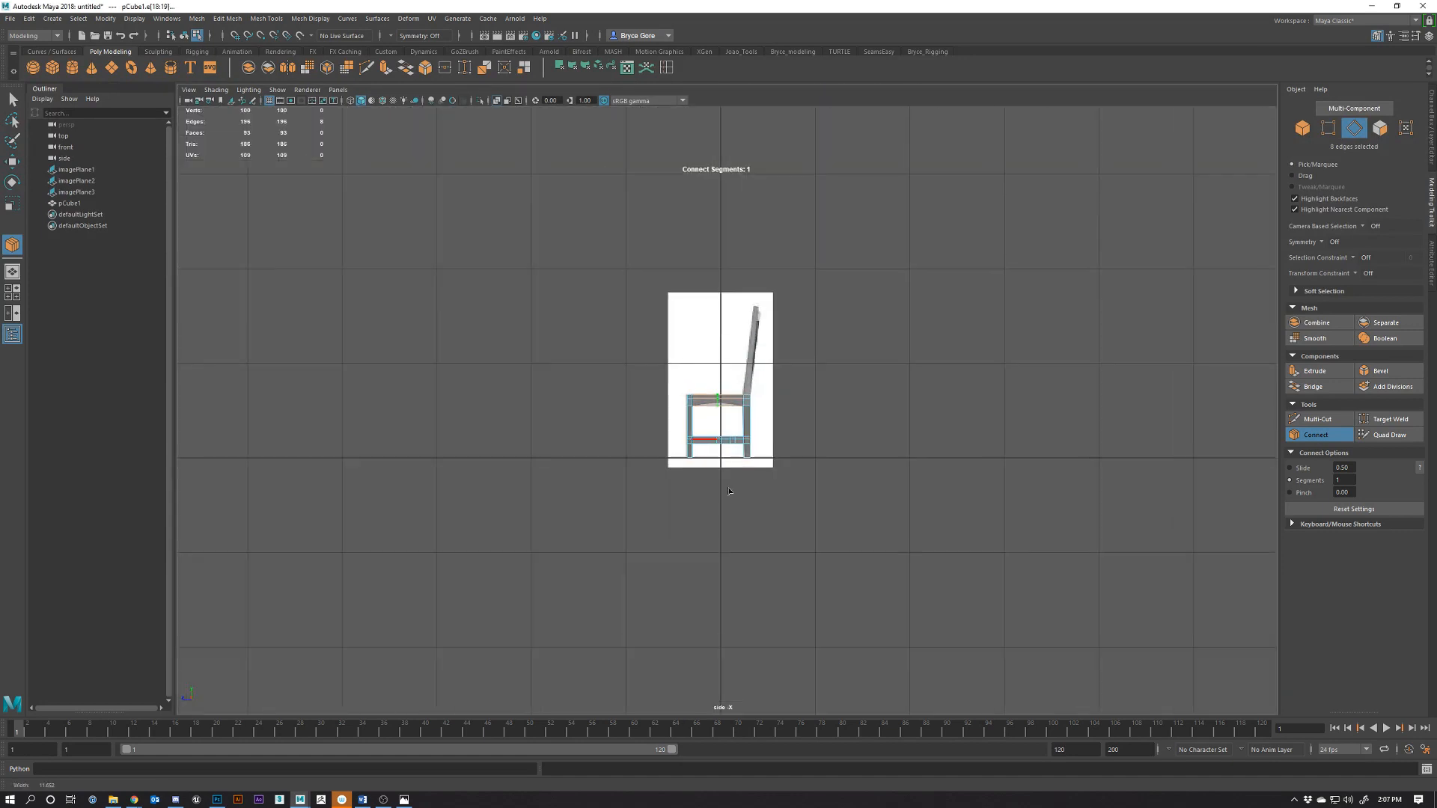
{"action": "scroll", "coordinate": [711, 498], "scroll_direction": "up", "scroll_amount": 5}
{"action": "right_click_drag", "start_coordinate": [747, 488], "coordinate": [1020, 600], "text": "alt"}
{"action": "middle_click_drag", "start_coordinate": [1020, 599], "coordinate": [1090, 635], "text": "alt"}
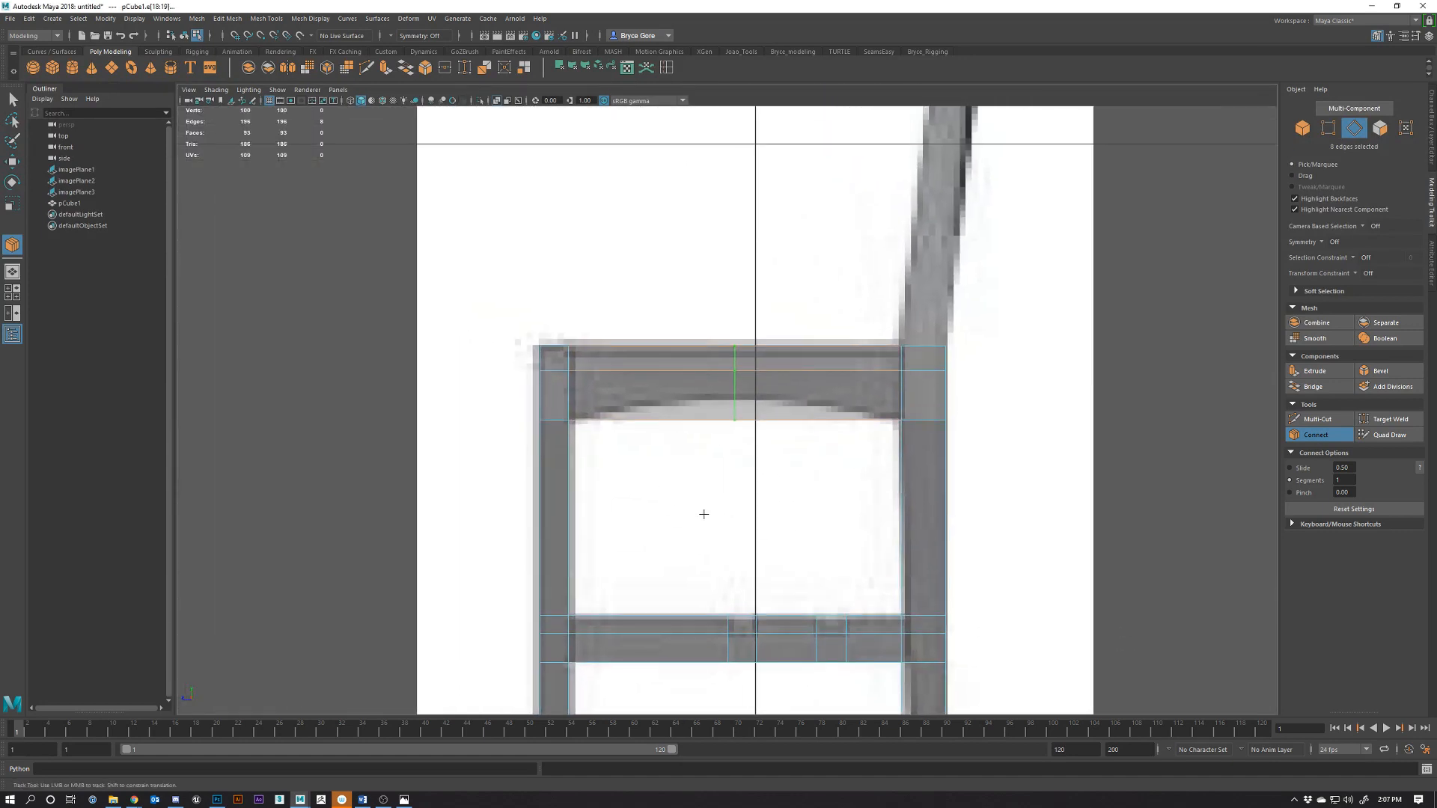
{"action": "double_click", "coordinate": [1343, 480]}
{"action": "key", "text": "Return"}
{"action": "key", "text": "space"}
{"action": "key", "text": "space"}
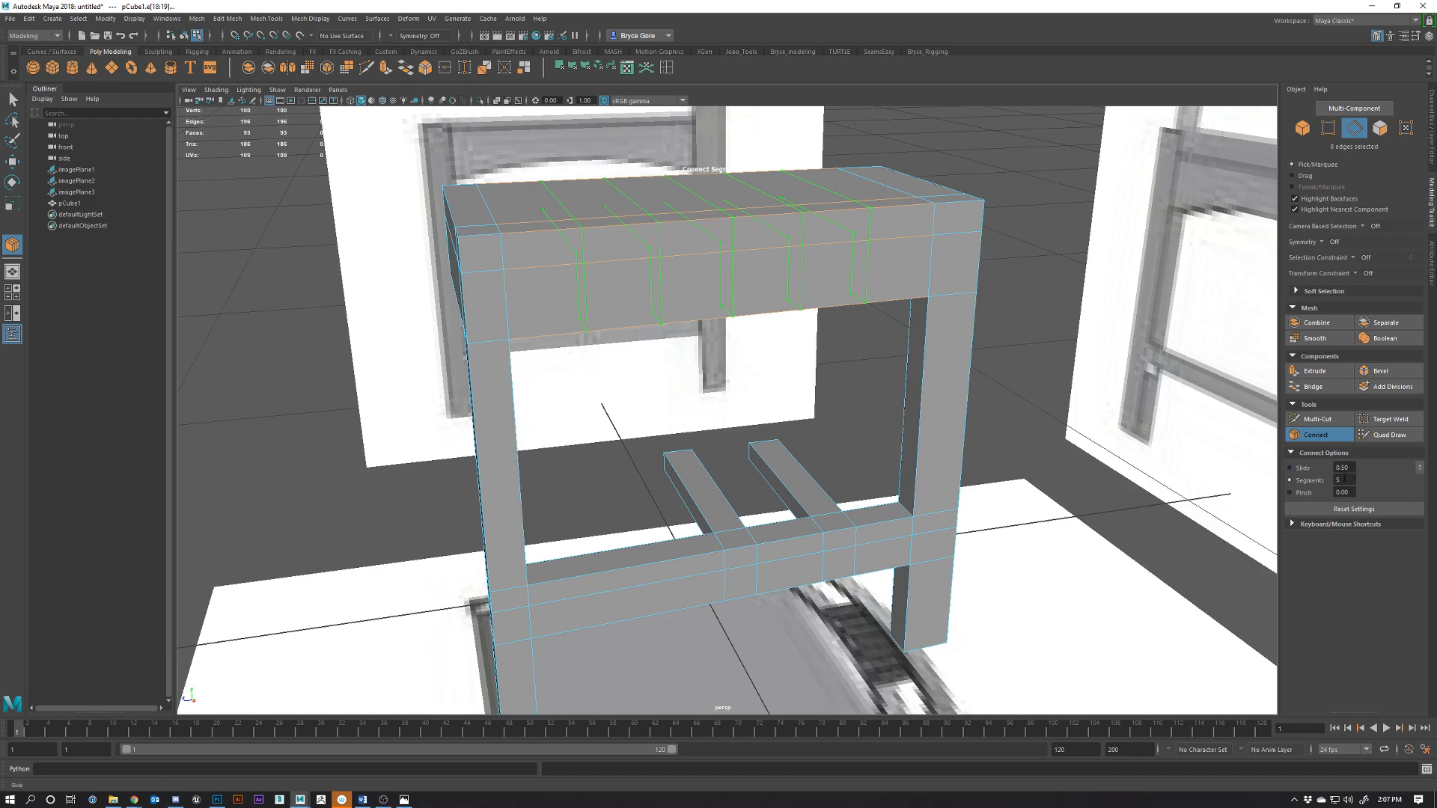
{"action": "mouse_move", "coordinate": [785, 407]}
{"action": "left_mouse_down", "text": "alt"}
{"action": "mouse_move", "coordinate": [703, 407]}
{"action": "mouse_move", "coordinate": [872, 410]}
{"action": "mouse_move", "coordinate": [741, 410]}
{"action": "mouse_move", "coordinate": [810, 458]}
{"action": "mouse_move", "coordinate": [781, 390]}
{"action": "left_mouse_up", "text": "alt"}
{"action": "key", "text": "w"}
Select the ten inner vertices along the side apron's lower edge in the side view, and clear the selection
{"action": "key", "text": "space"}
{"action": "key", "text": "space"}
{"action": "scroll", "coordinate": [699, 434], "scroll_direction": "up", "scroll_amount": 5}
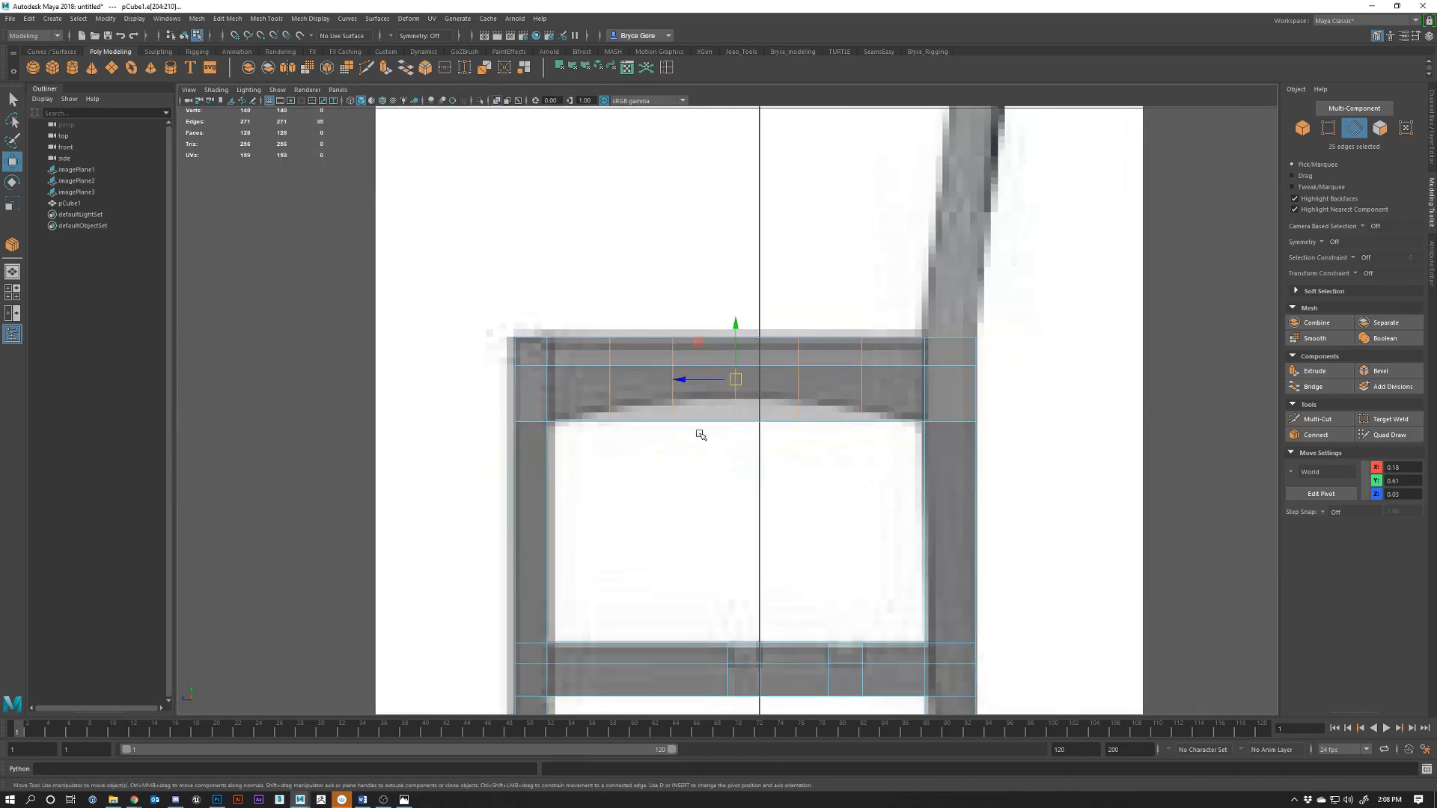
{"action": "right_click", "coordinate": [676, 409]}
{"action": "right_click_drag", "start_coordinate": [676, 410], "coordinate": [592, 399]}
{"action": "left_click_drag", "start_coordinate": [606, 433], "coordinate": [880, 411]}
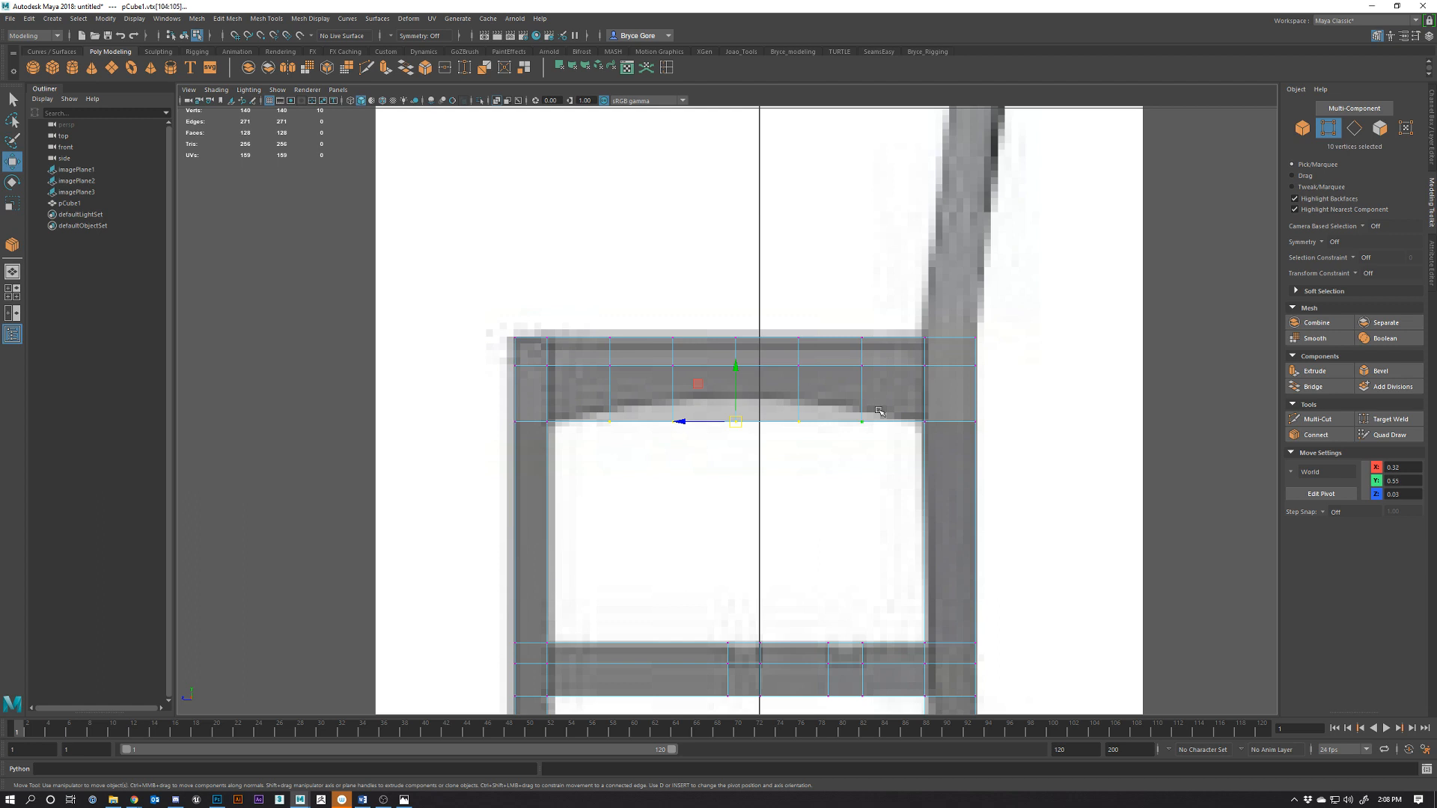
{"action": "left_click", "coordinate": [867, 447]}
{"action": "left_click_drag", "start_coordinate": [890, 489], "coordinate": [582, 399]}
{"action": "scroll", "coordinate": [708, 462], "scroll_direction": "up", "scroll_amount": 2}
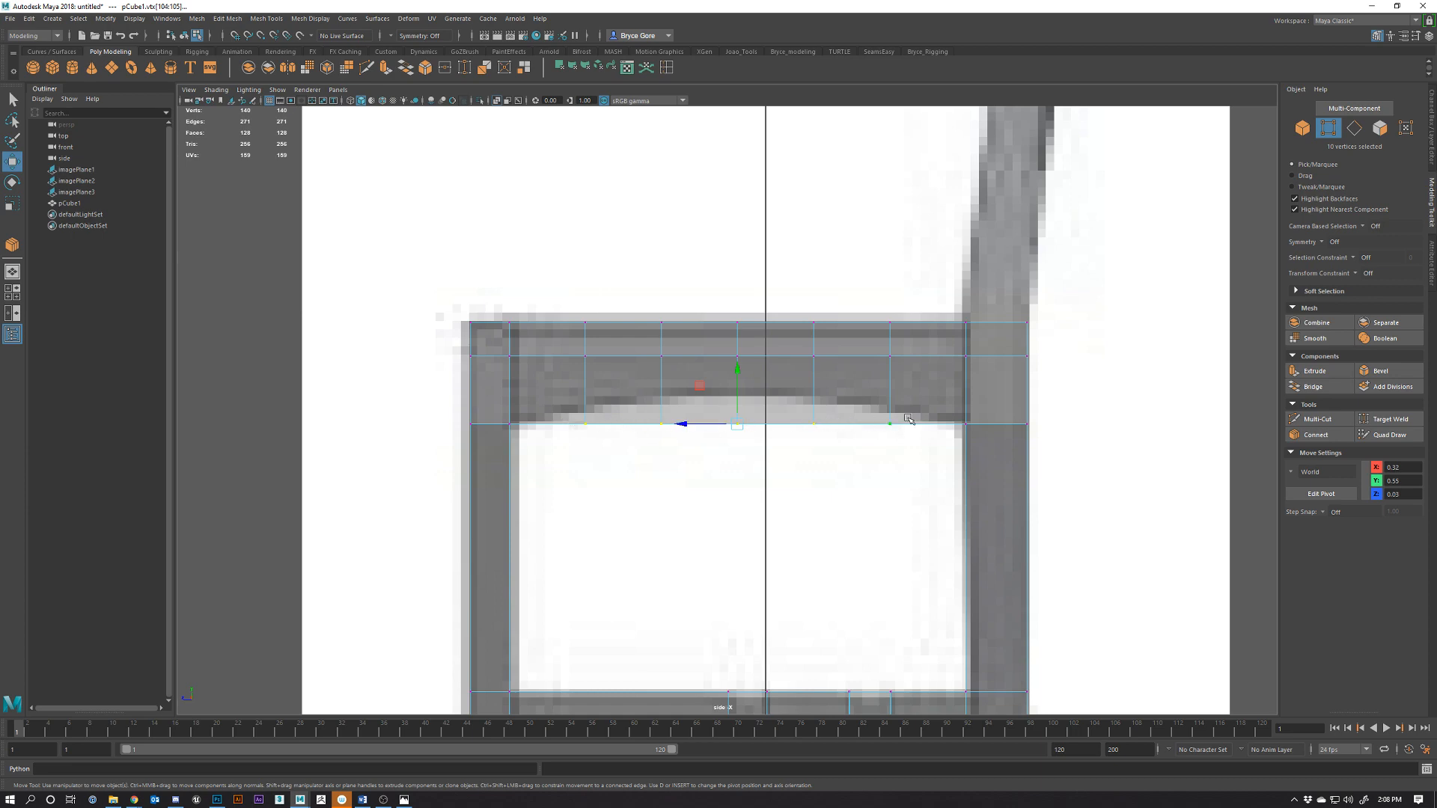
{"action": "left_click", "coordinate": [883, 434]}
Try to raise four individually picked vertices on the side apron's underside along Y, and undo the move
{"action": "key", "text": "space"}
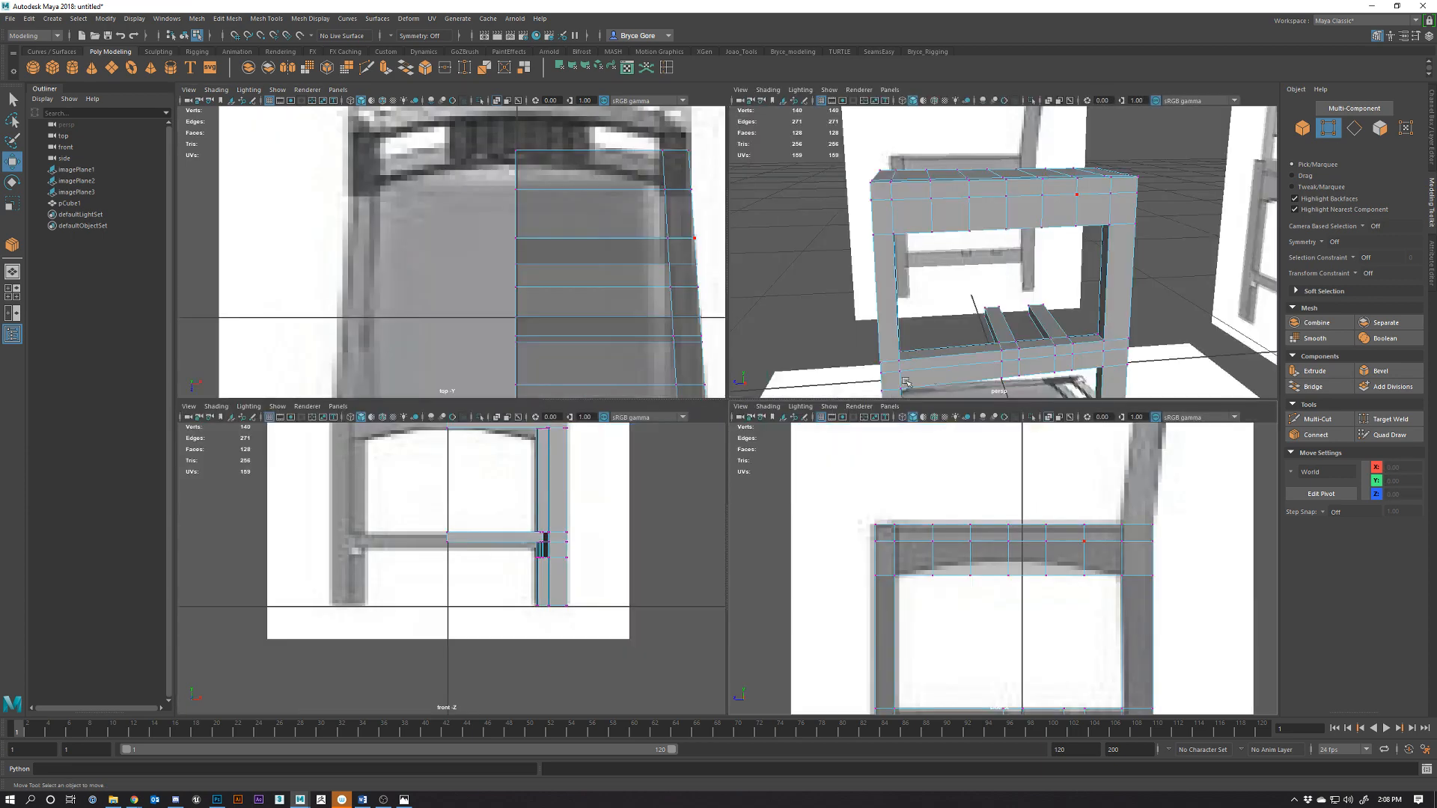
{"action": "left_click_drag", "start_coordinate": [1023, 265], "coordinate": [979, 309], "text": "alt"}
{"action": "left_click", "coordinate": [979, 309]}
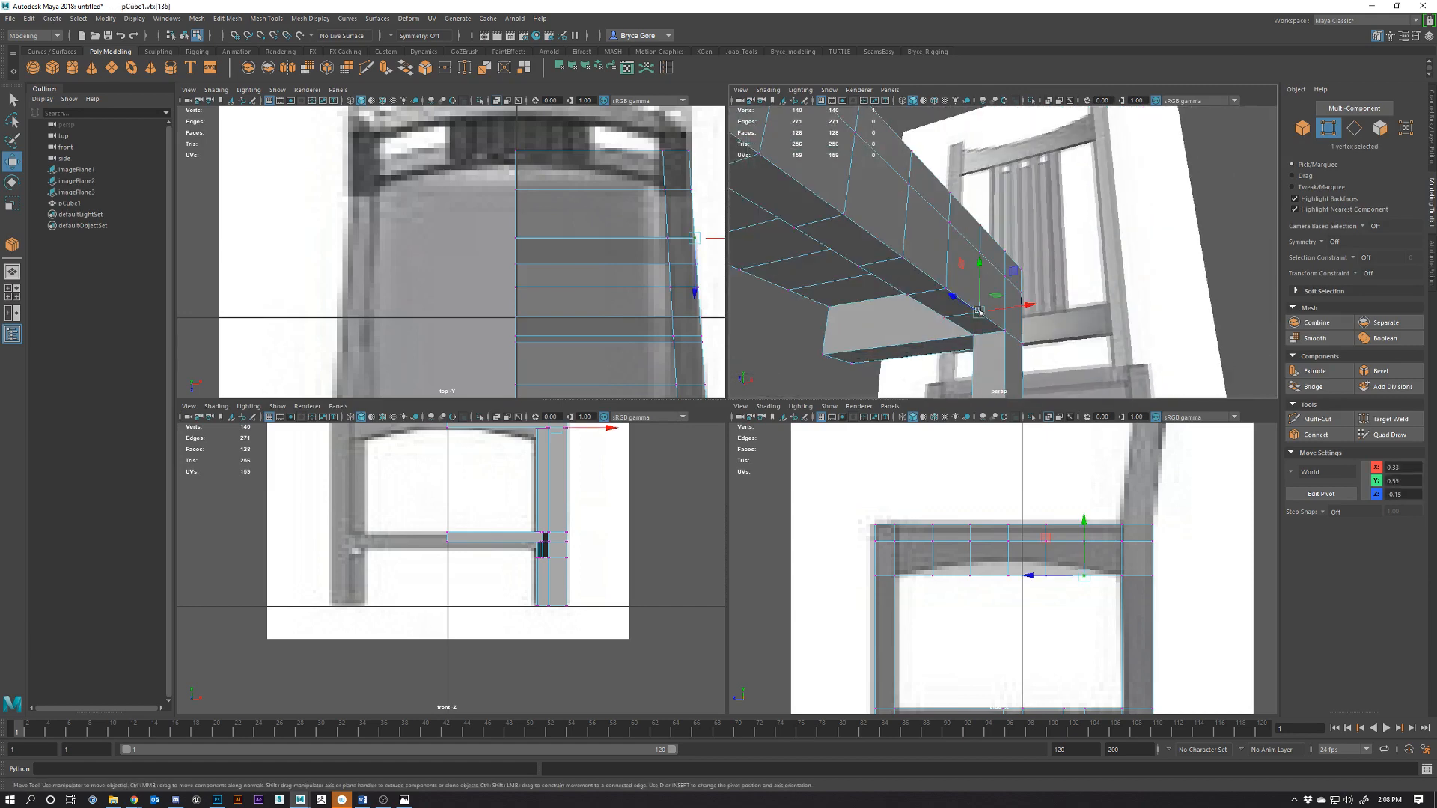
{"action": "left_click", "coordinate": [1086, 595]}
{"action": "scroll", "coordinate": [1092, 598], "scroll_direction": "up", "scroll_amount": 5}
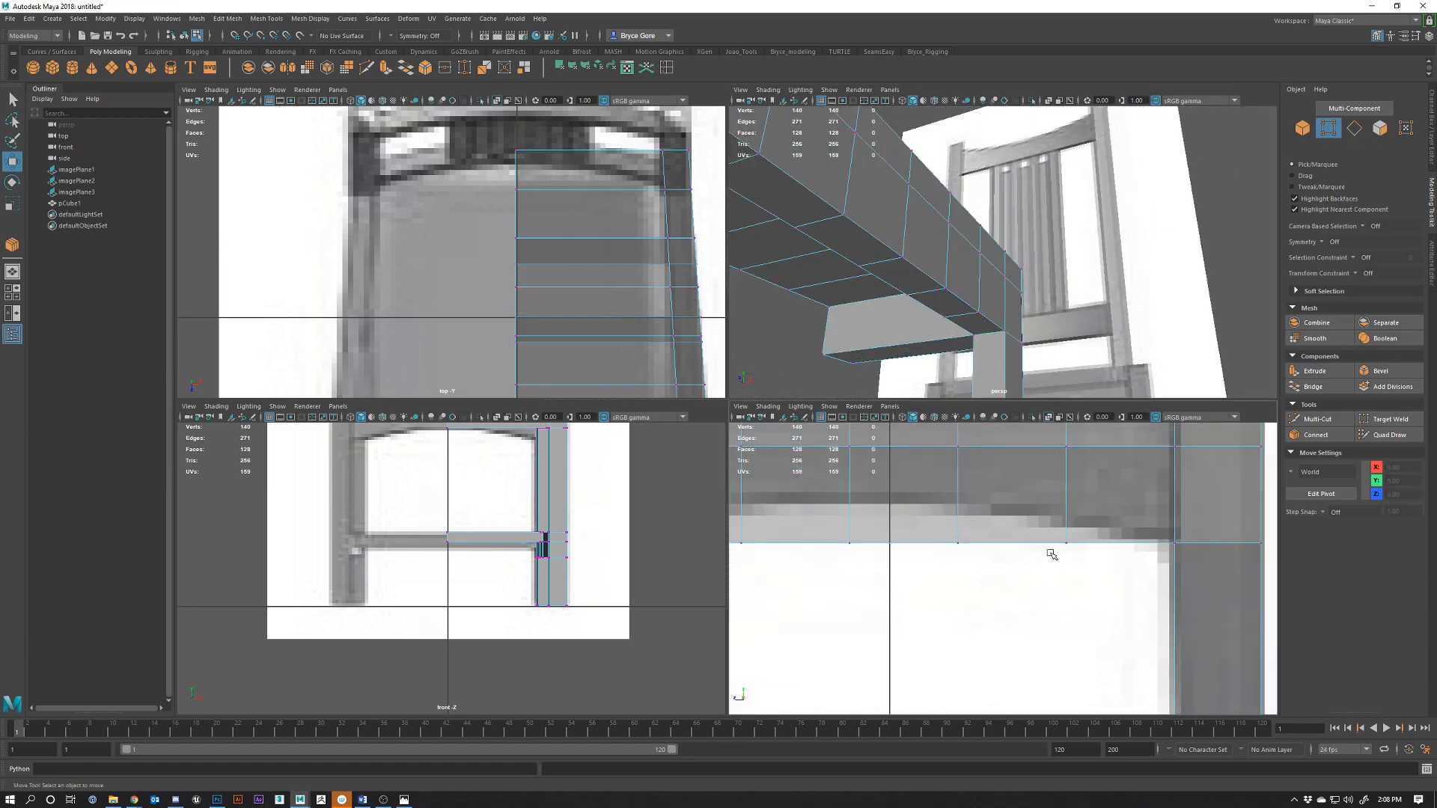
{"action": "left_click_drag", "start_coordinate": [1051, 554], "coordinate": [1070, 536]}
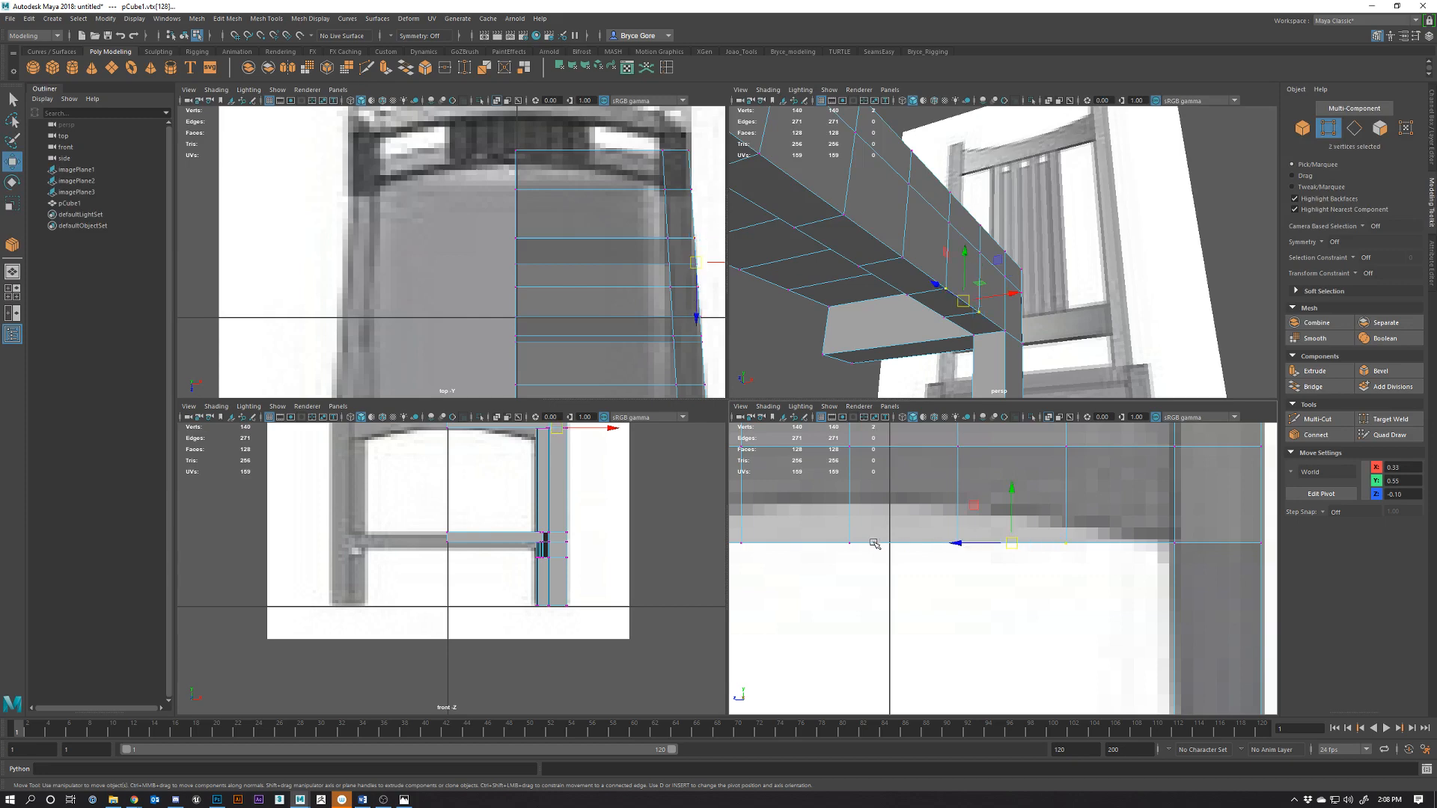
{"action": "left_click", "coordinate": [745, 540], "text": "shift"}
{"action": "left_click_drag", "start_coordinate": [861, 273], "coordinate": [935, 265], "text": "alt"}
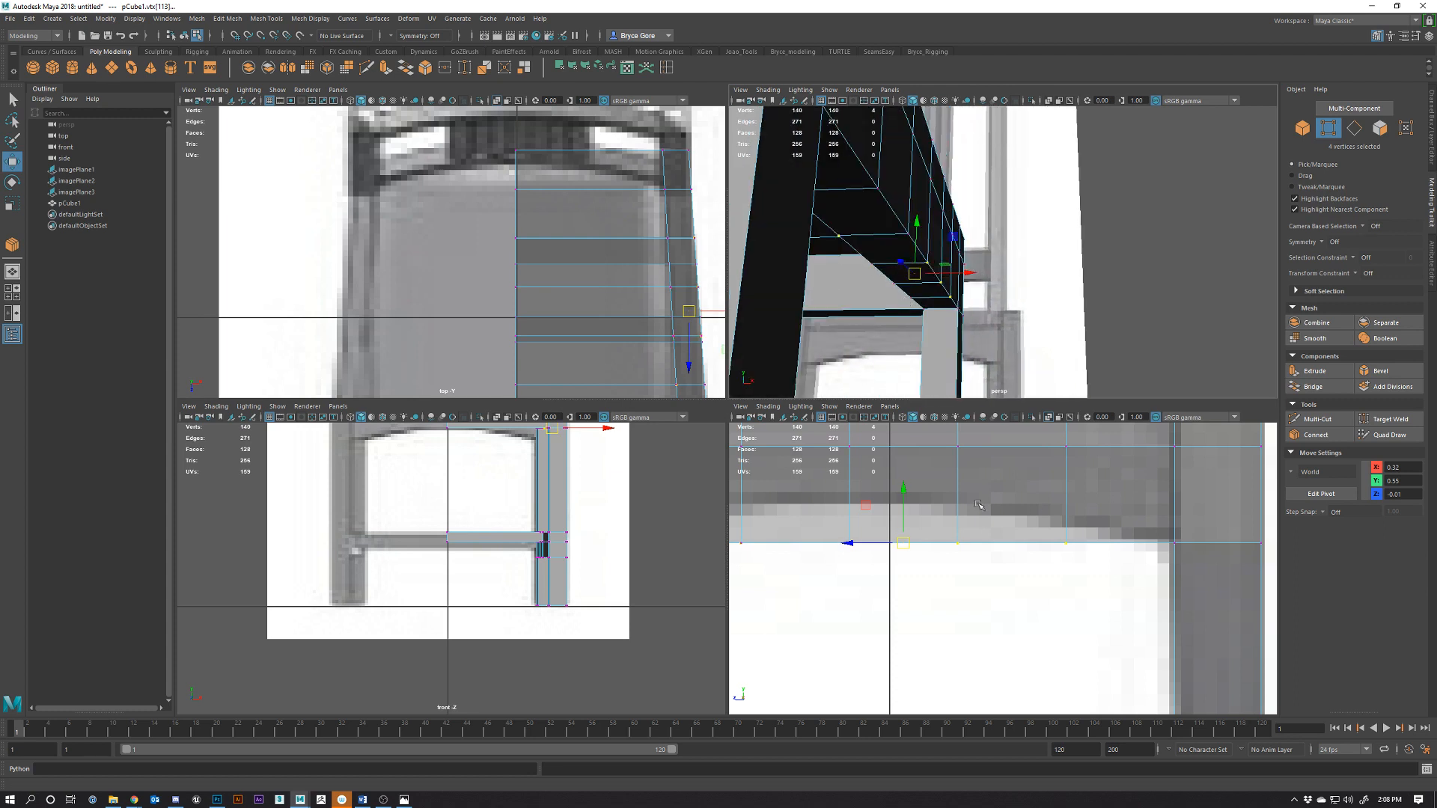
{"action": "left_click_drag", "start_coordinate": [916, 225], "coordinate": [916, 203]}
{"action": "left_click_drag", "start_coordinate": [1033, 335], "coordinate": [943, 280], "text": "alt"}
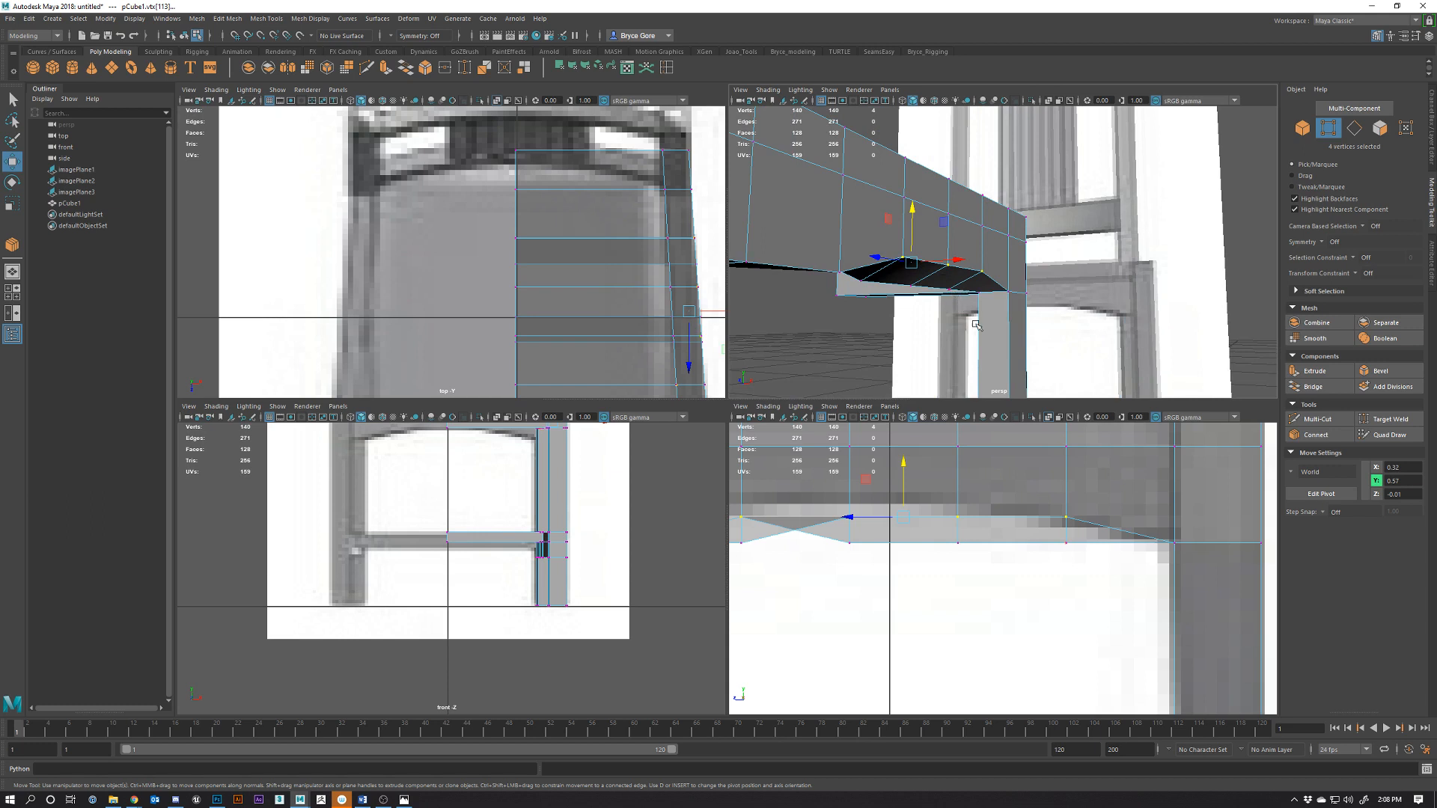
{"action": "key", "text": "ctrl+z"}
Select the ten inner vertices along the side apron's lower edge in the side view and raise them along Y towards the reference arch
{"action": "left_click", "coordinate": [957, 531]}
{"action": "scroll", "coordinate": [964, 568], "scroll_direction": "down", "scroll_amount": 12}
{"action": "scroll", "coordinate": [964, 589], "scroll_direction": "up", "scroll_amount": 6}
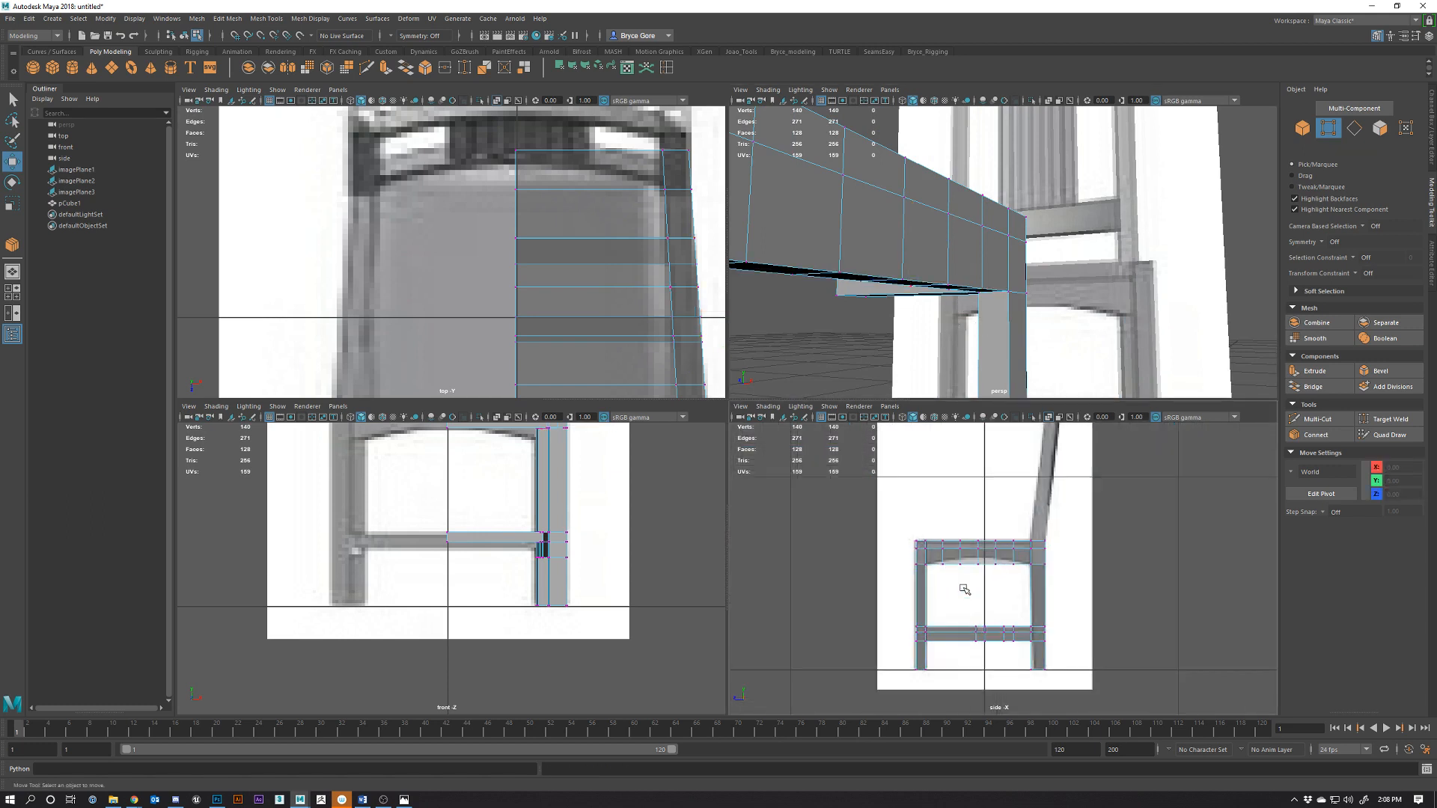
{"action": "scroll", "coordinate": [928, 584], "scroll_direction": "up", "scroll_amount": 3}
{"action": "left_click_drag", "start_coordinate": [864, 555], "coordinate": [1030, 544]}
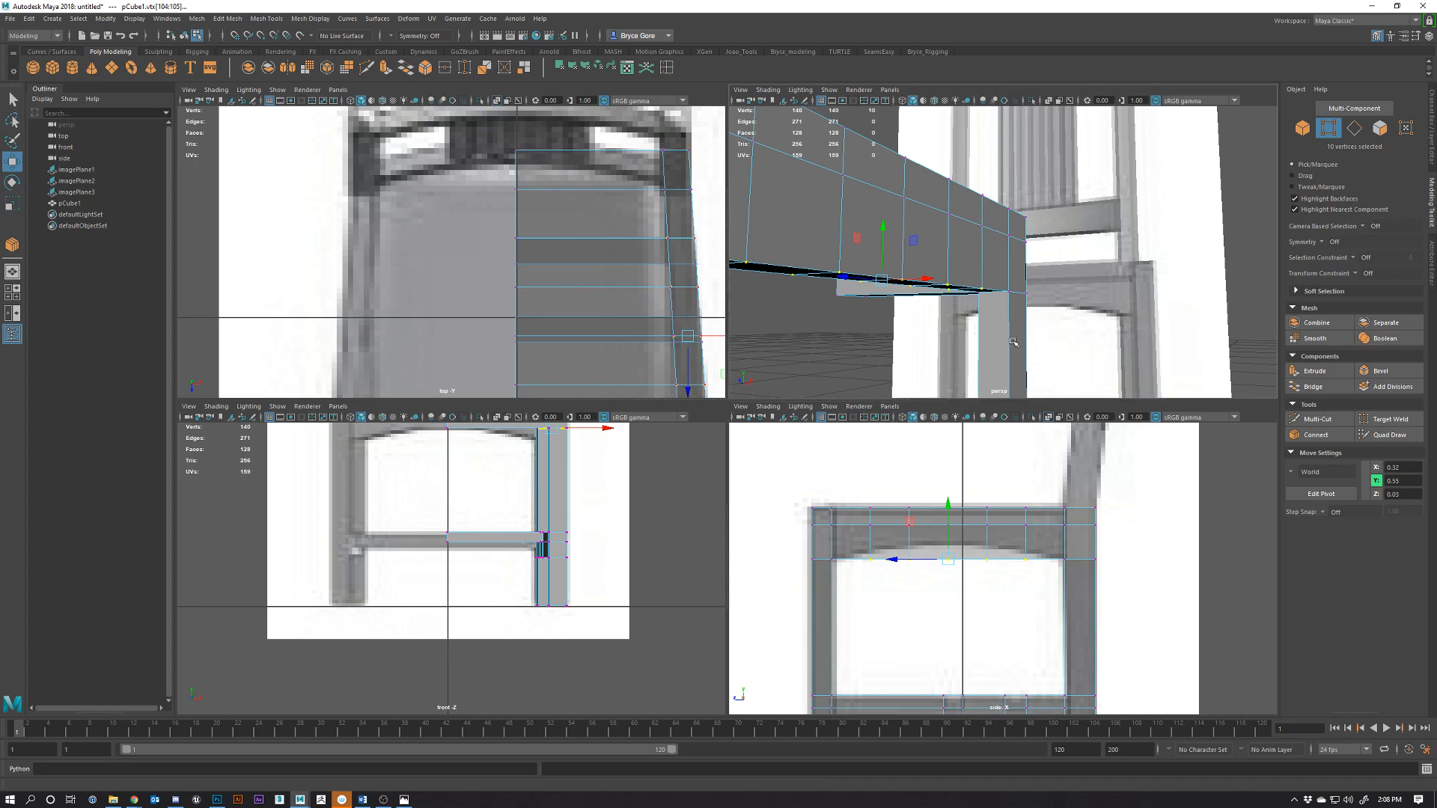
{"action": "left_click_drag", "start_coordinate": [958, 292], "coordinate": [917, 342], "text": "alt"}
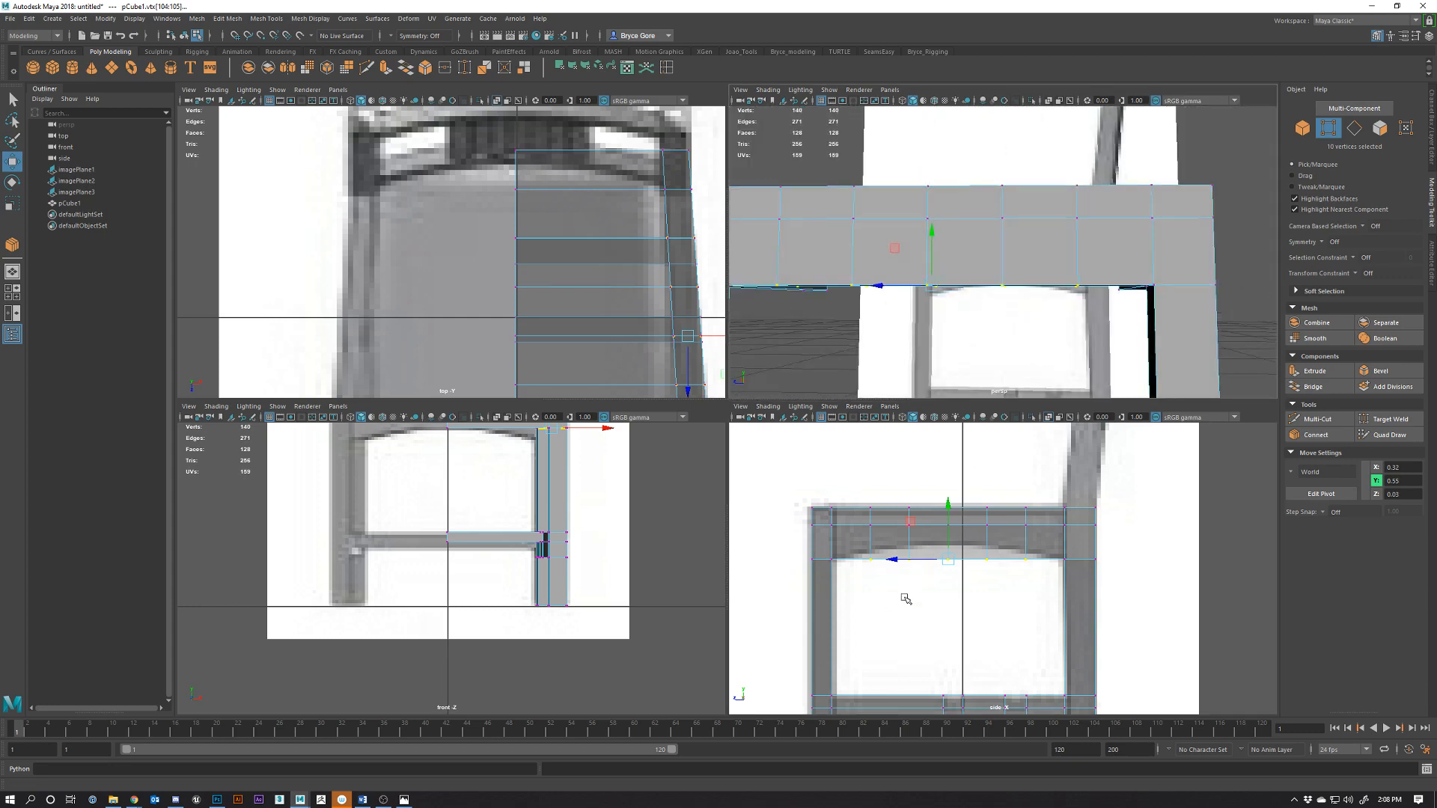
{"action": "scroll", "coordinate": [906, 599], "scroll_direction": "up", "scroll_amount": 2}
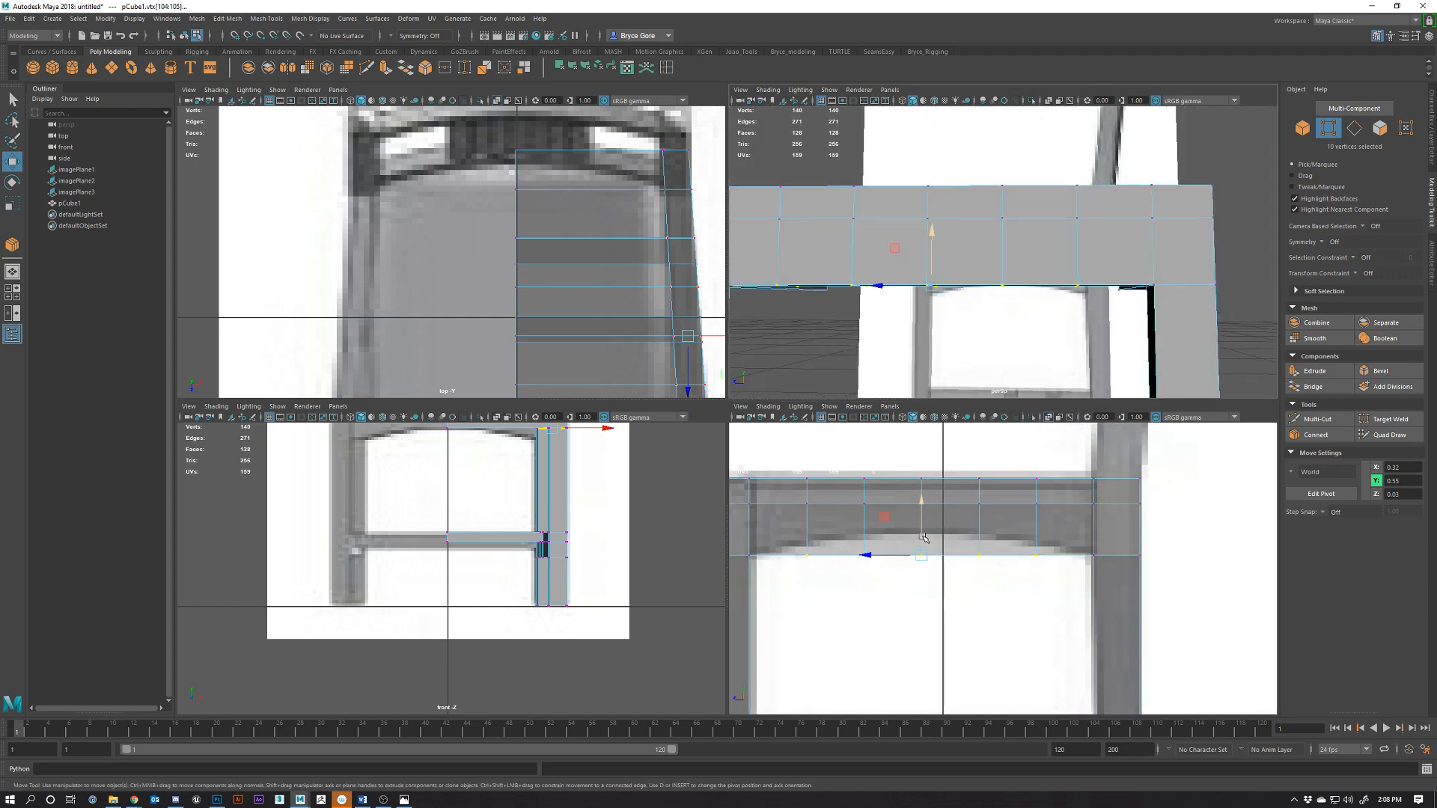
{"action": "left_click_drag", "start_coordinate": [924, 537], "coordinate": [925, 528]}
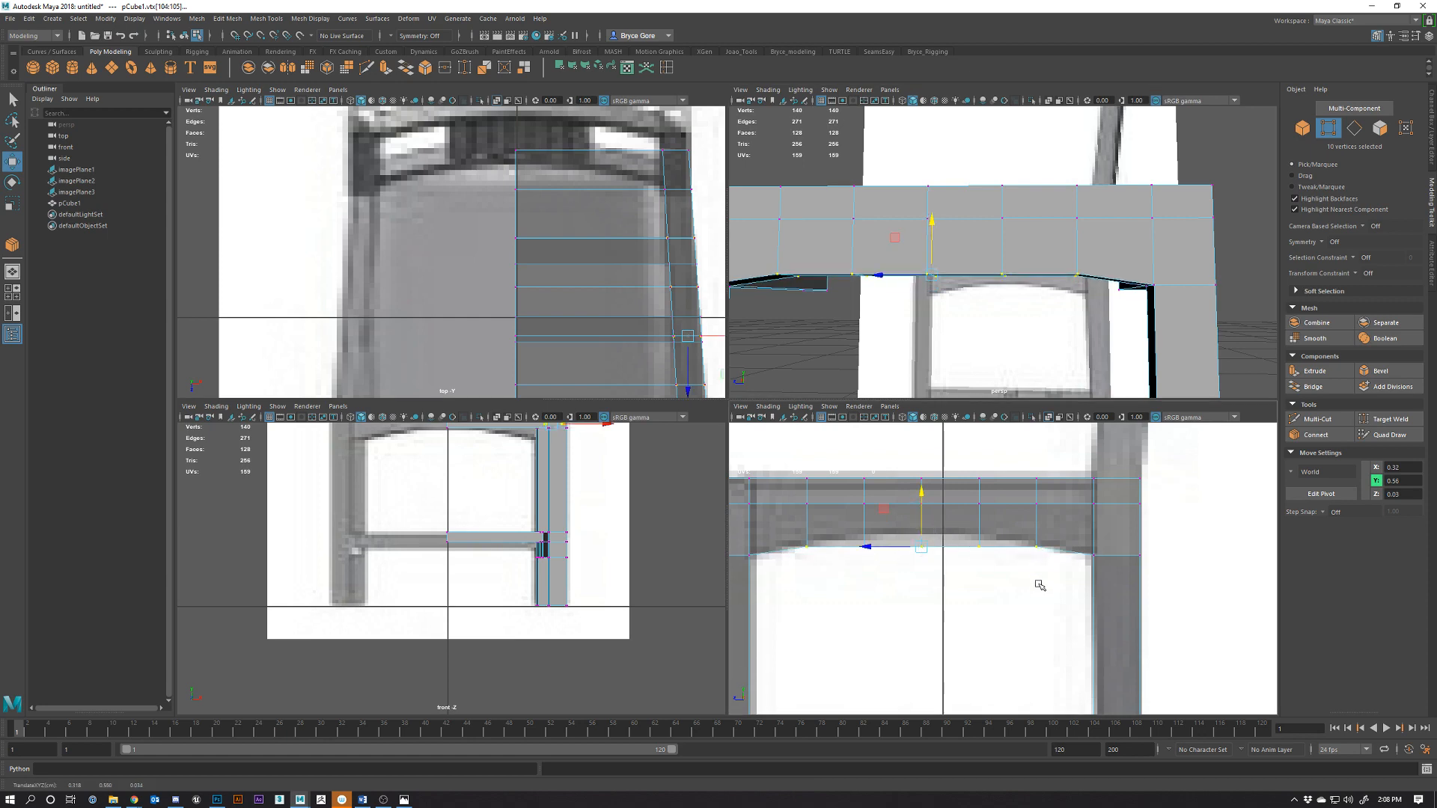
Shape the side apron's arch by raising the middle six lower-edge vertices along Y and raising the centre two slightly higher
{"action": "left_click_drag", "start_coordinate": [1059, 586], "coordinate": [1015, 530], "text": "ctrl"}
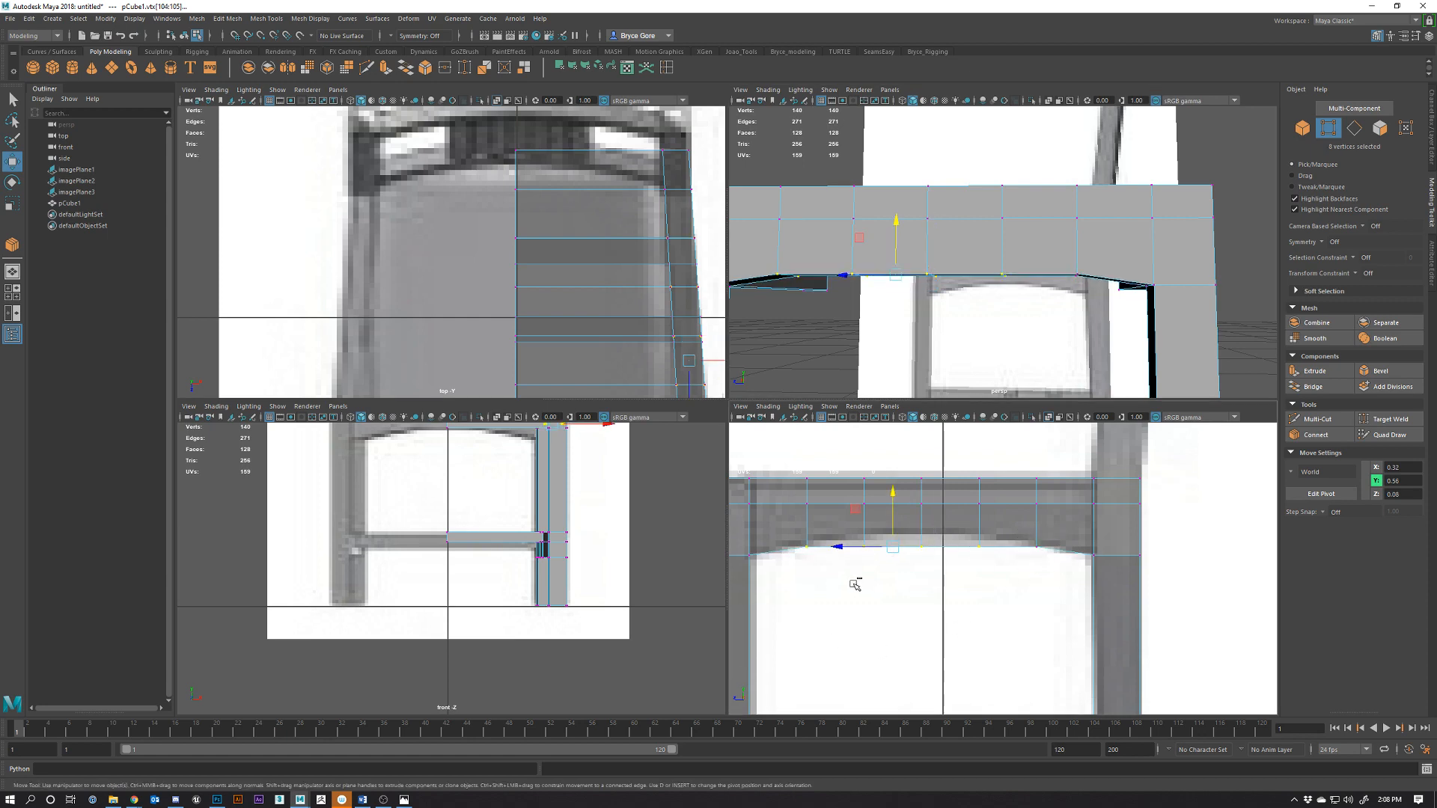
{"action": "left_click_drag", "start_coordinate": [801, 529], "coordinate": [802, 529], "text": "ctrl"}
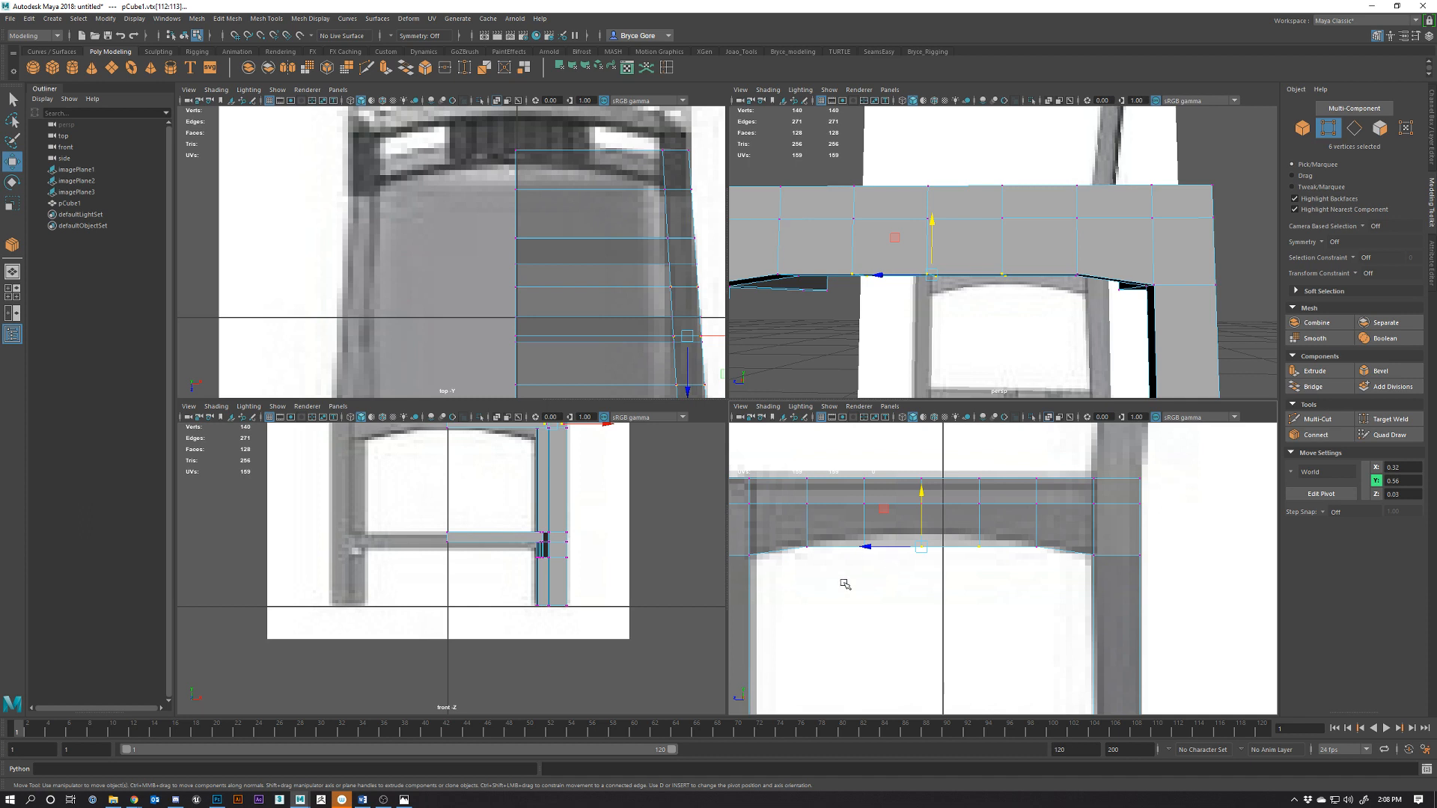
{"action": "left_click_drag", "start_coordinate": [925, 520], "coordinate": [929, 509]}
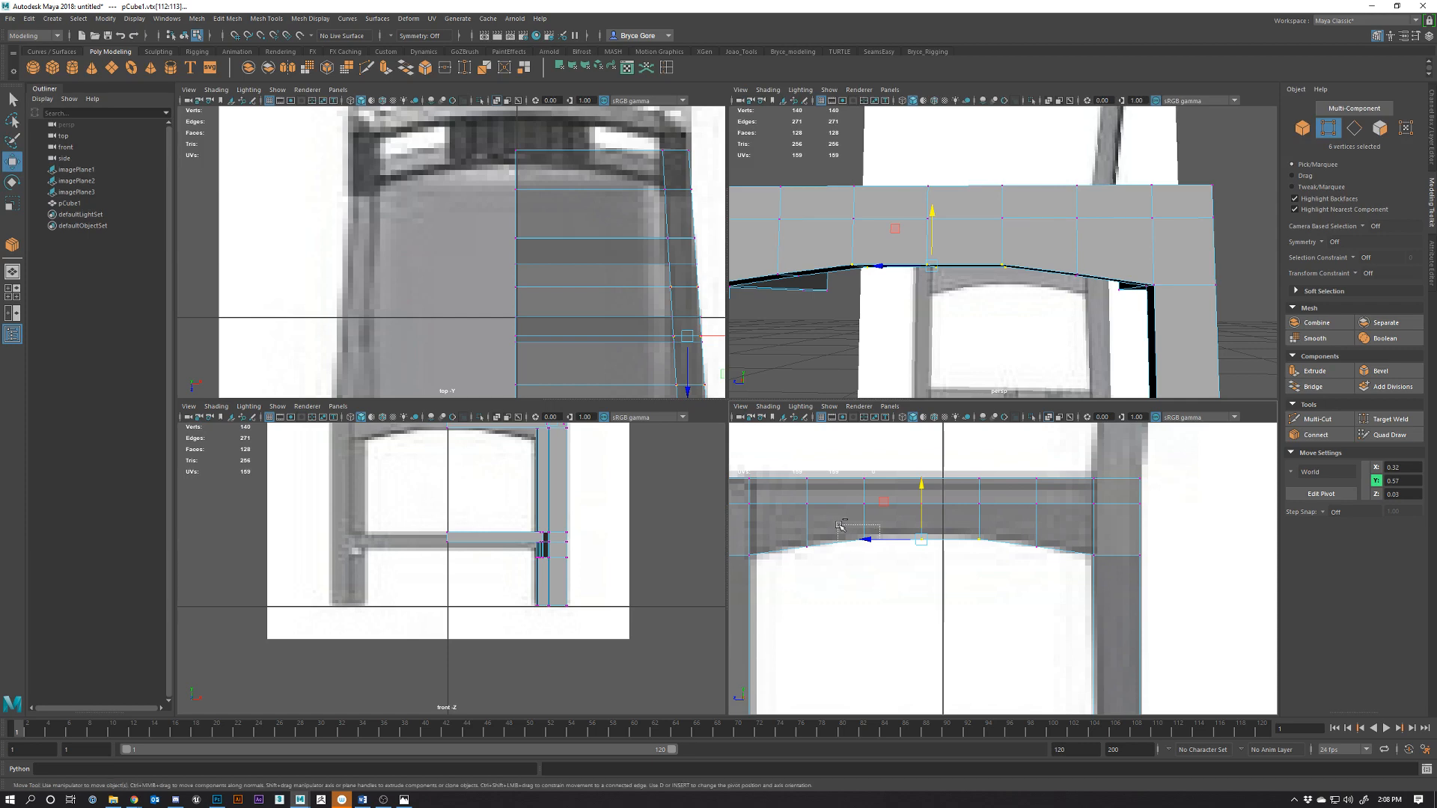
{"action": "left_click_drag", "start_coordinate": [879, 539], "coordinate": [850, 520]}
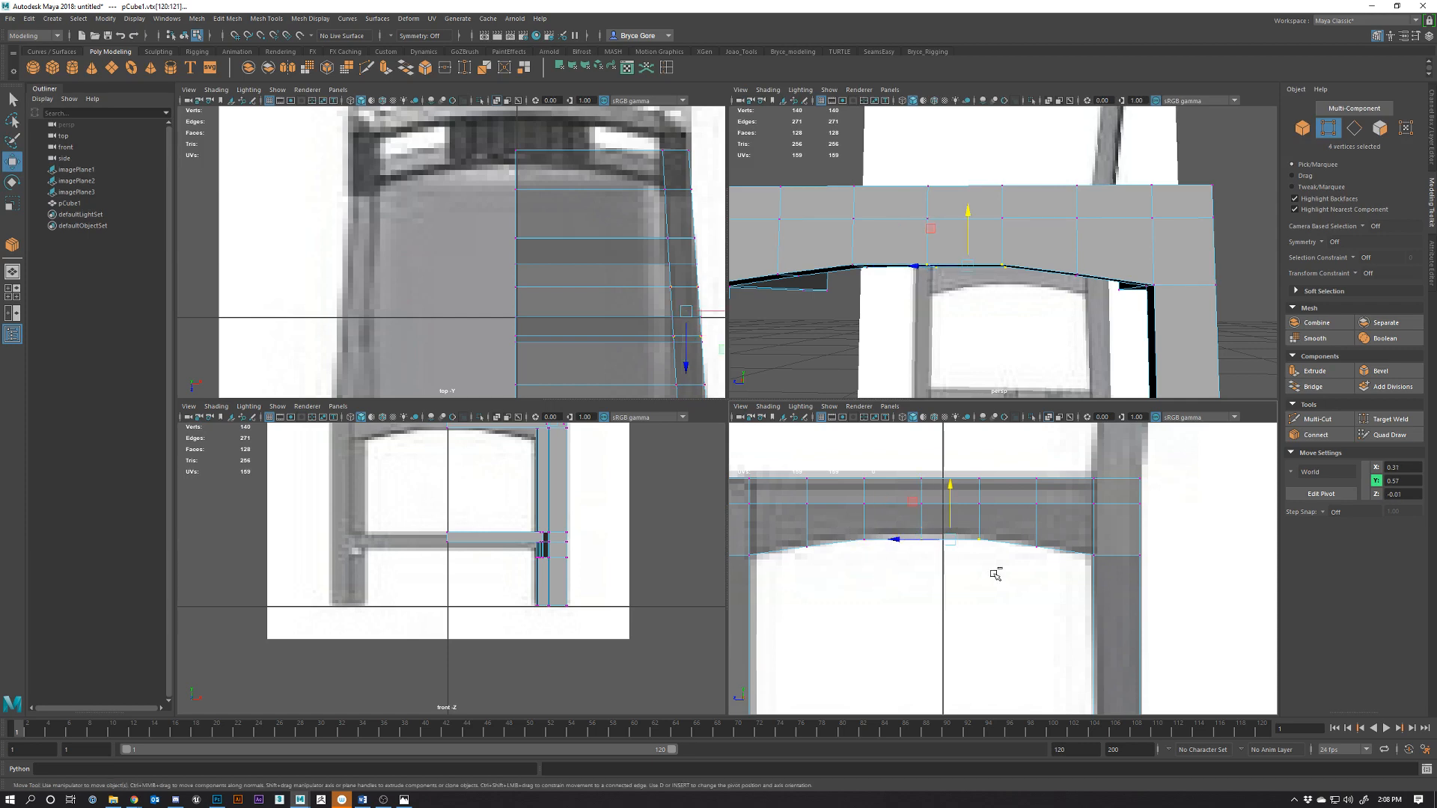
{"action": "left_click_drag", "start_coordinate": [992, 545], "coordinate": [921, 517], "text": "ctrl"}
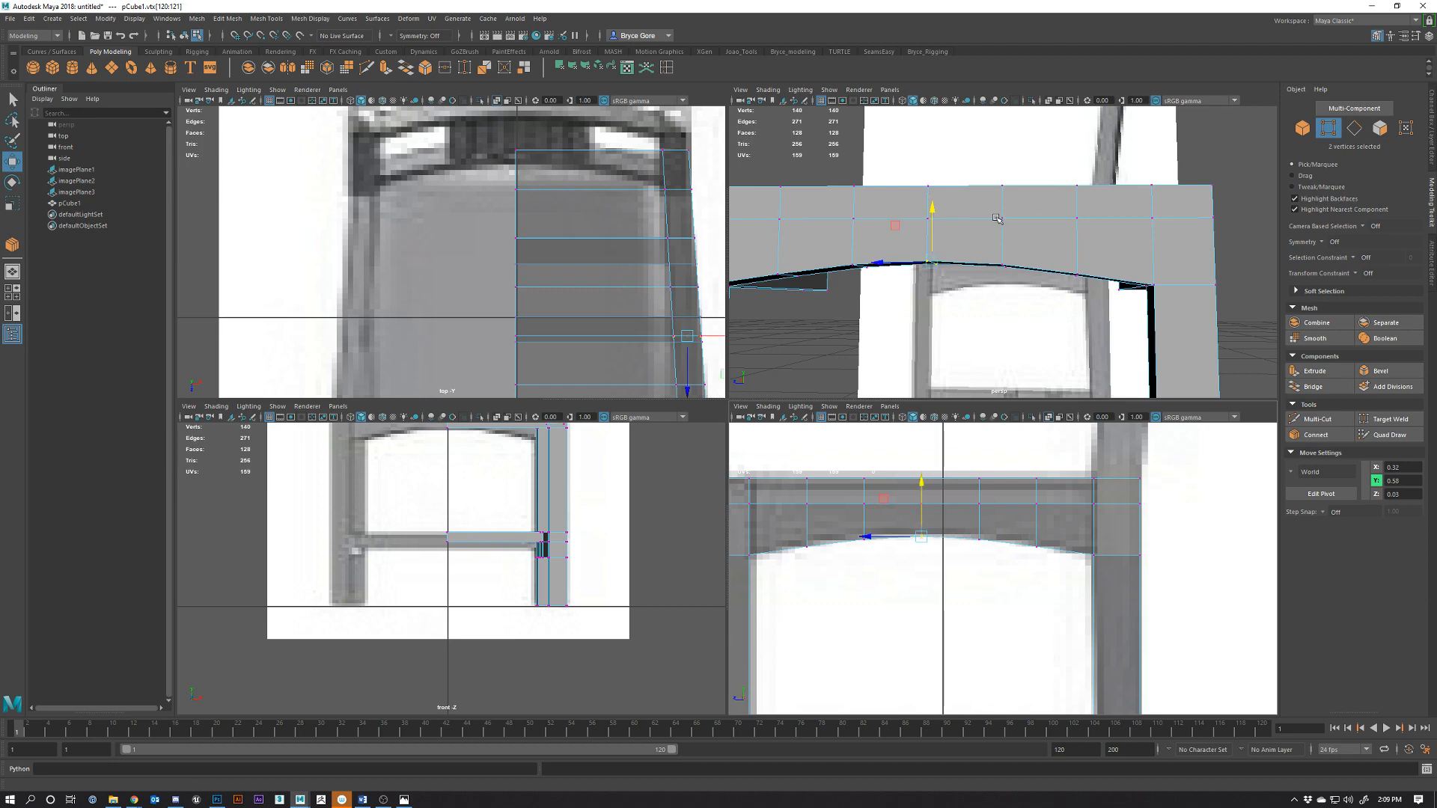
Select all vertices along the half chair's open centre edge in the front view and align them with the centre line along X
{"action": "key", "text": "space"}
{"action": "scroll", "coordinate": [879, 389], "scroll_direction": "down", "scroll_amount": 5}
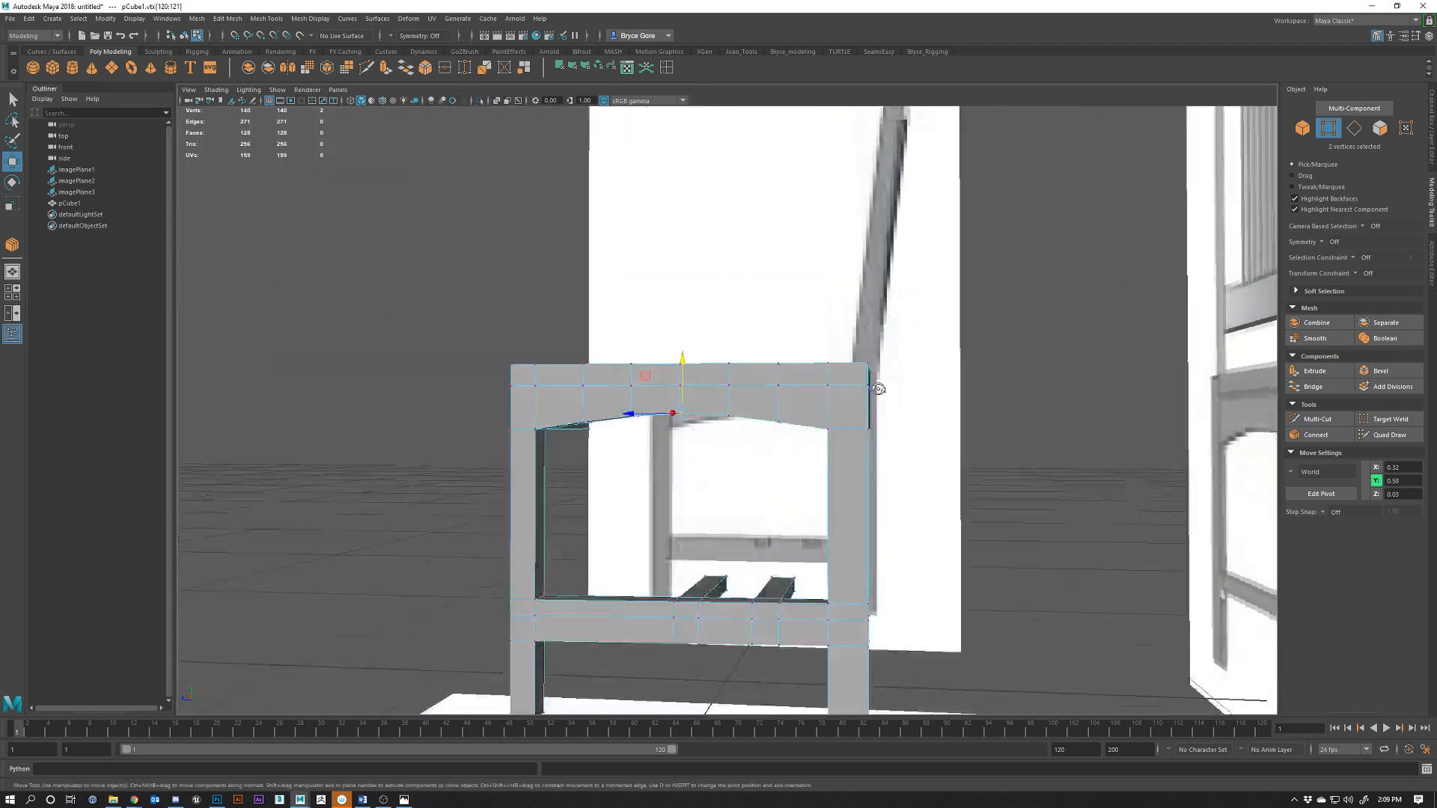
{"action": "left_click_drag", "start_coordinate": [878, 389], "coordinate": [917, 369], "text": "alt"}
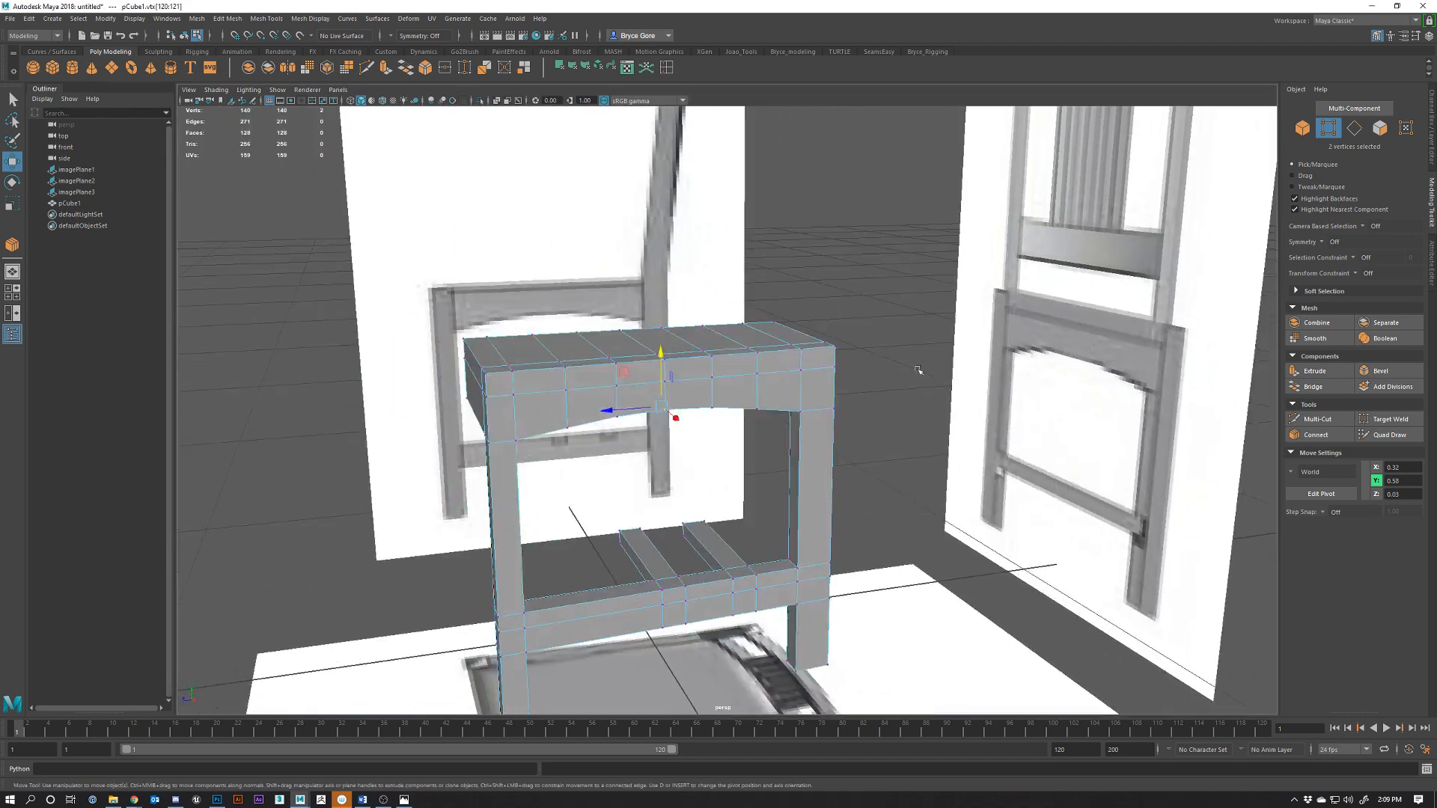
{"action": "left_click", "coordinate": [918, 369]}
{"action": "left_click_drag", "start_coordinate": [715, 495], "coordinate": [799, 457], "text": "alt"}
{"action": "left_click_drag", "start_coordinate": [835, 506], "coordinate": [753, 496], "text": "alt"}
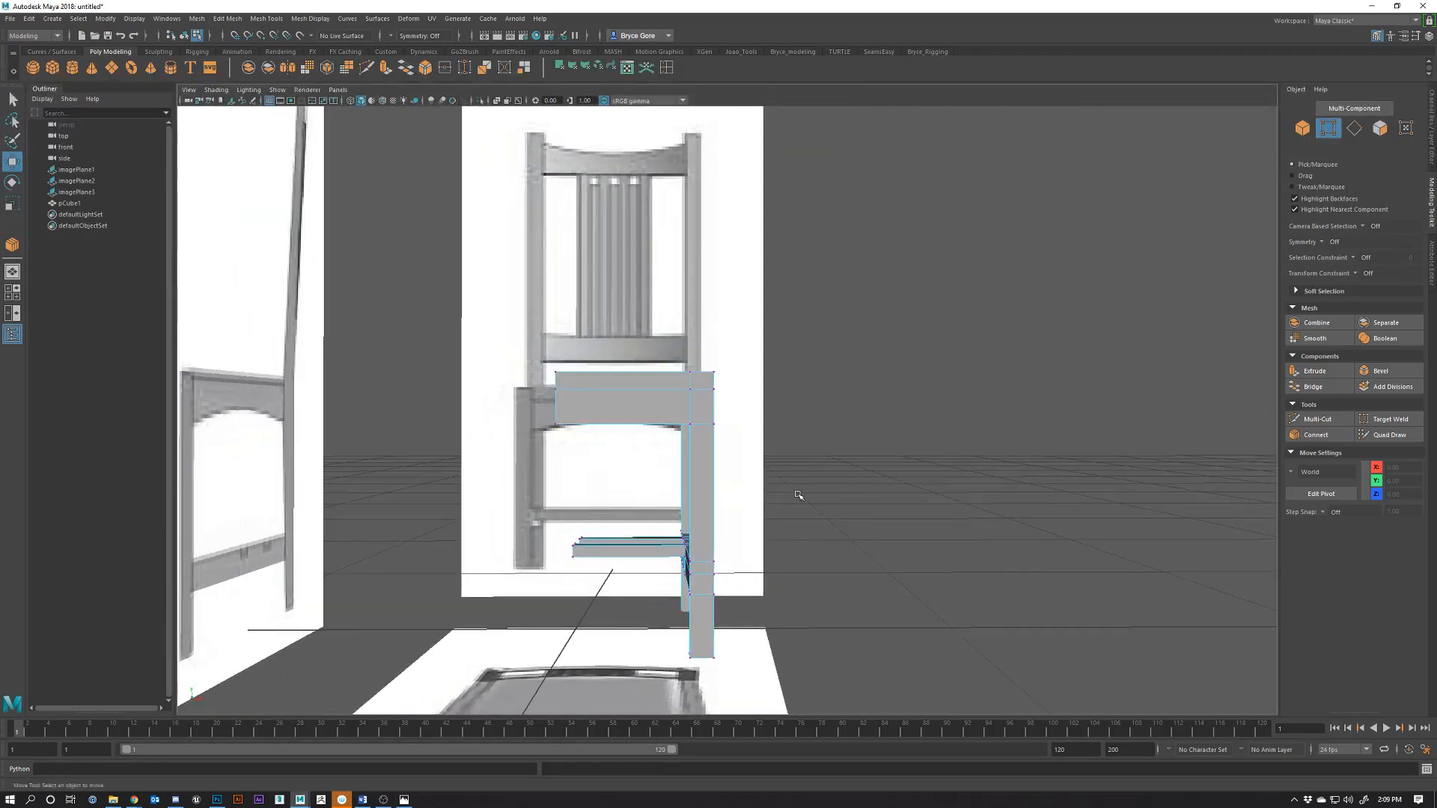
{"action": "key", "text": "space"}
{"action": "key", "text": "space"}
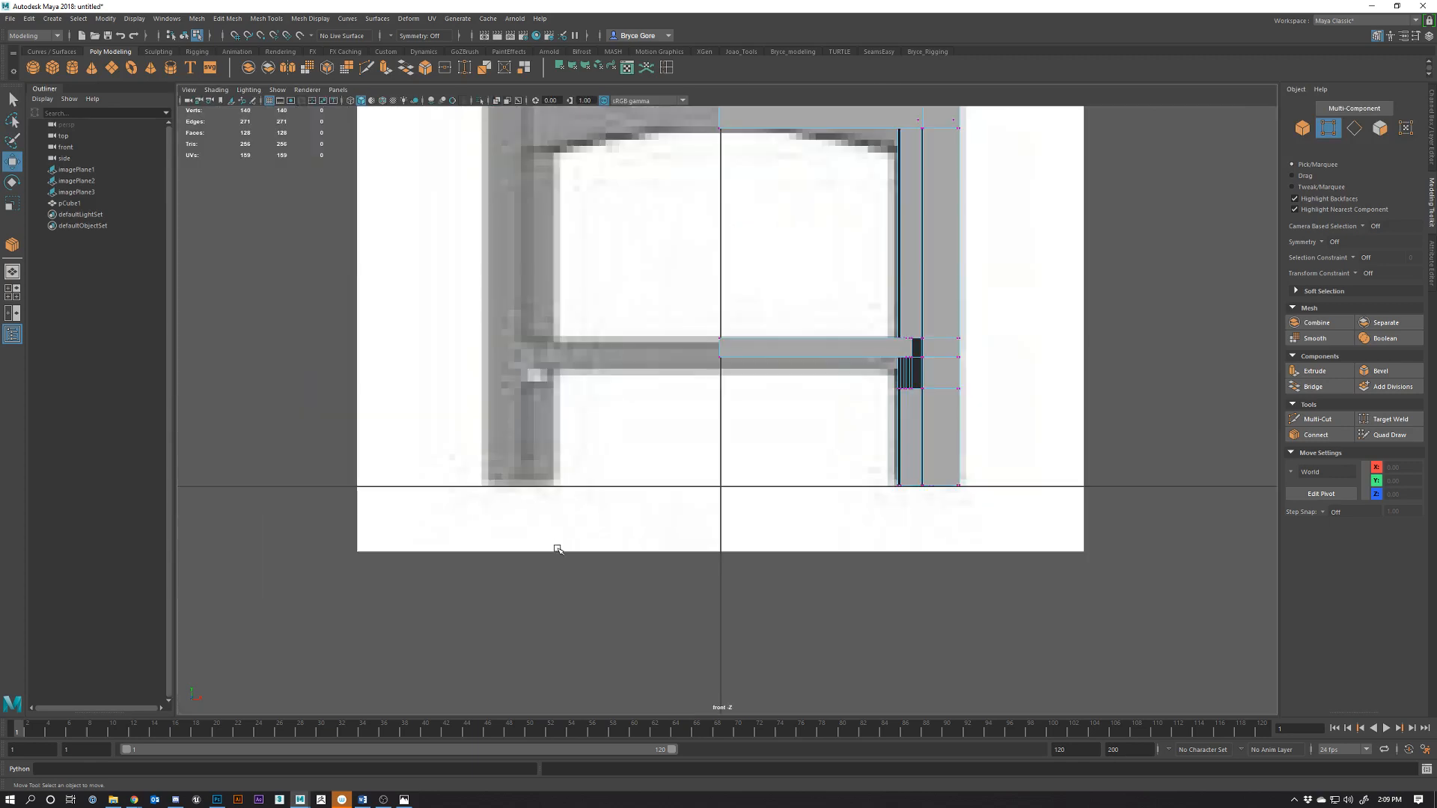
{"action": "middle_click_drag", "start_coordinate": [699, 324], "coordinate": [619, 519], "text": "alt"}
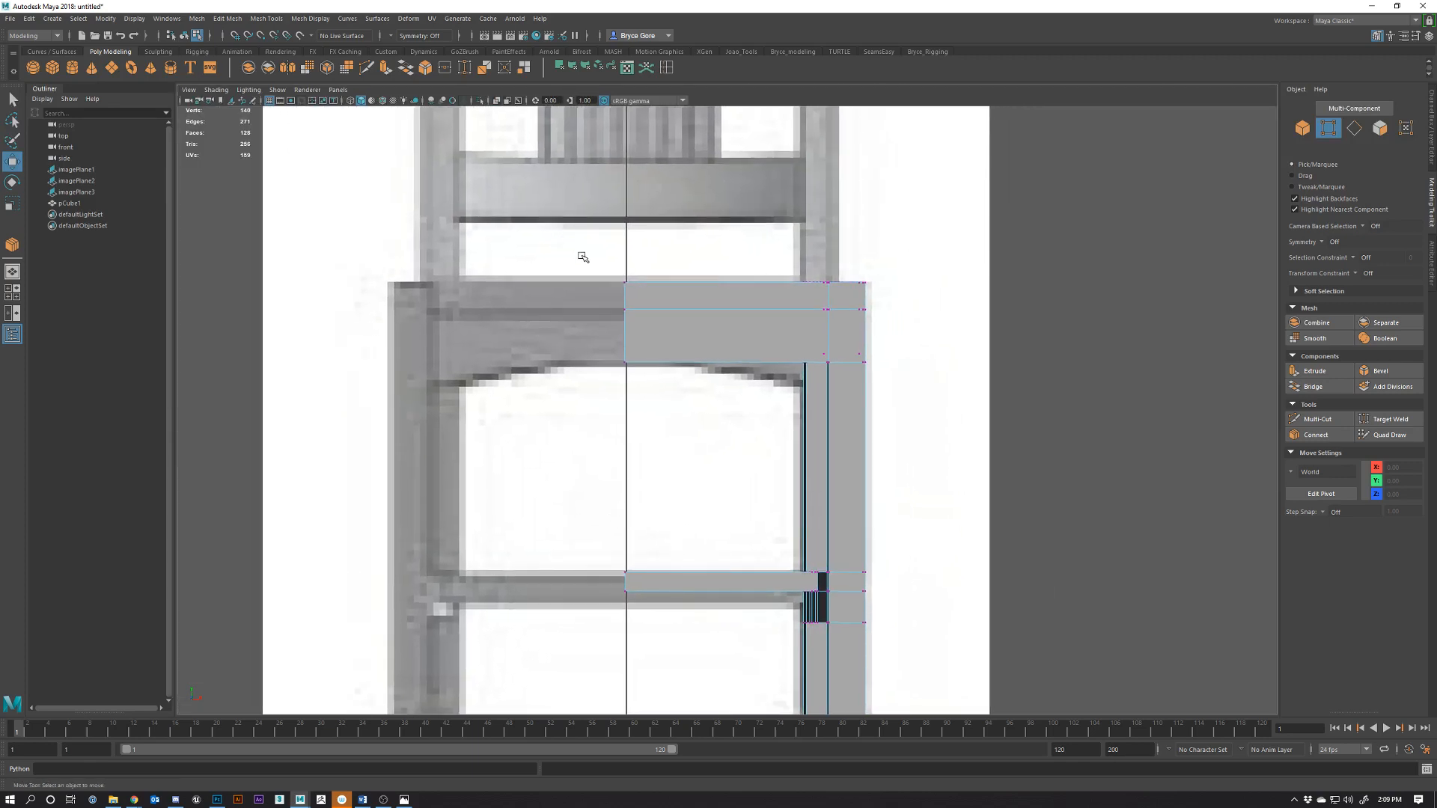
{"action": "left_click_drag", "start_coordinate": [576, 258], "coordinate": [643, 677]}
{"action": "left_click_drag", "start_coordinate": [670, 441], "coordinate": [666, 438]}
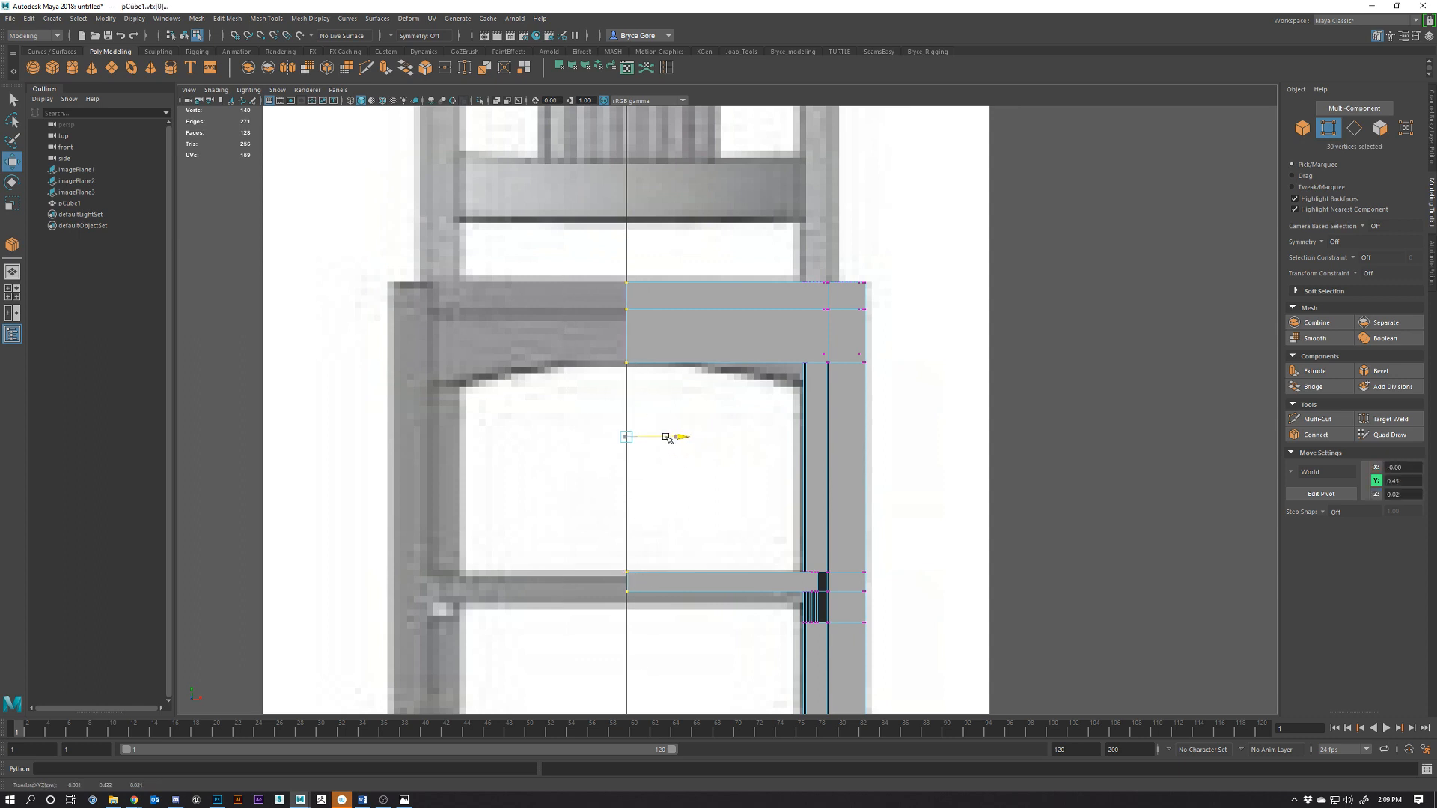
{"action": "left_click", "coordinate": [760, 500]}
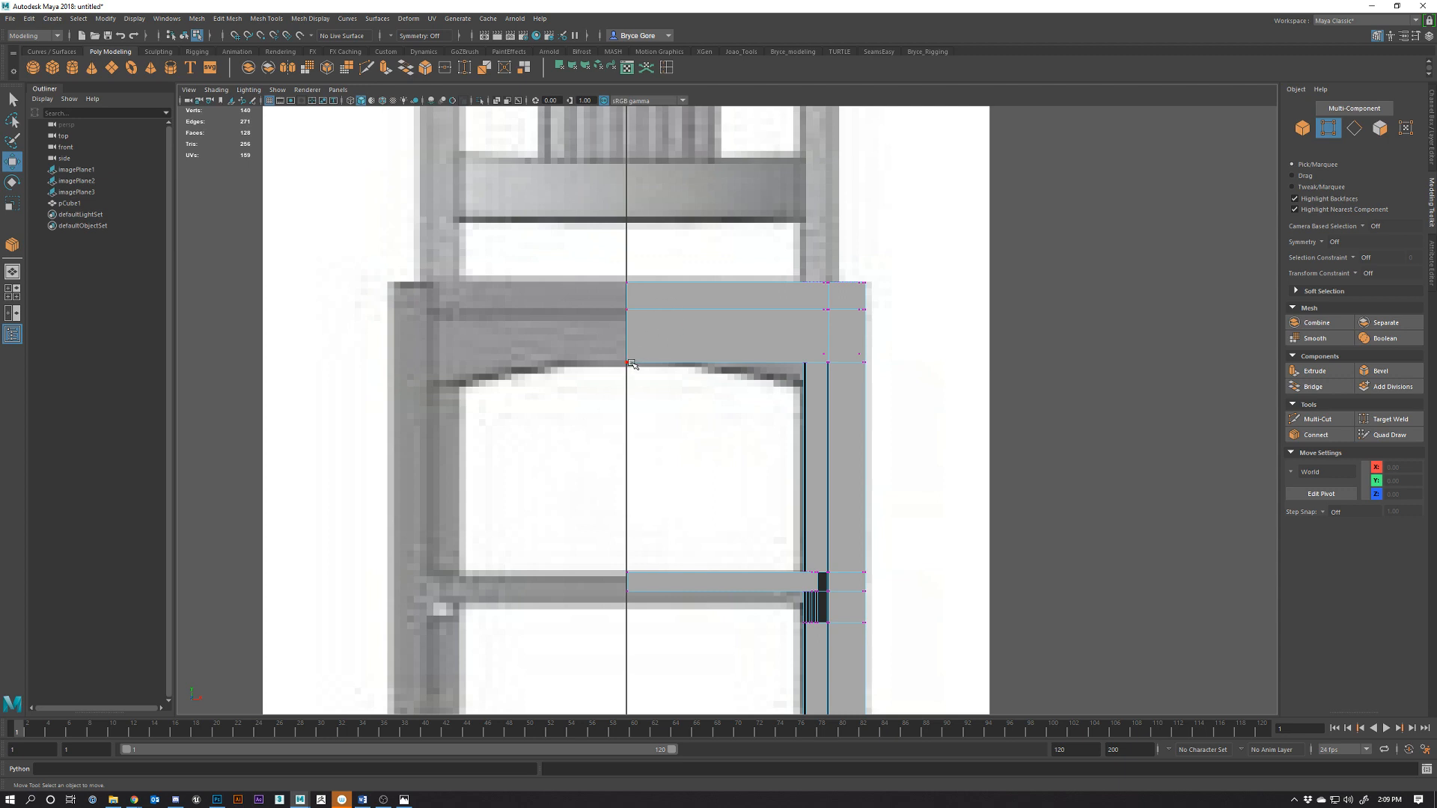
Try to lower the four vertices where the aprons' lower edges meet the legs' inner corners along Y, and undo the move
{"action": "left_click_drag", "start_coordinate": [930, 459], "coordinate": [848, 459], "text": "alt"}
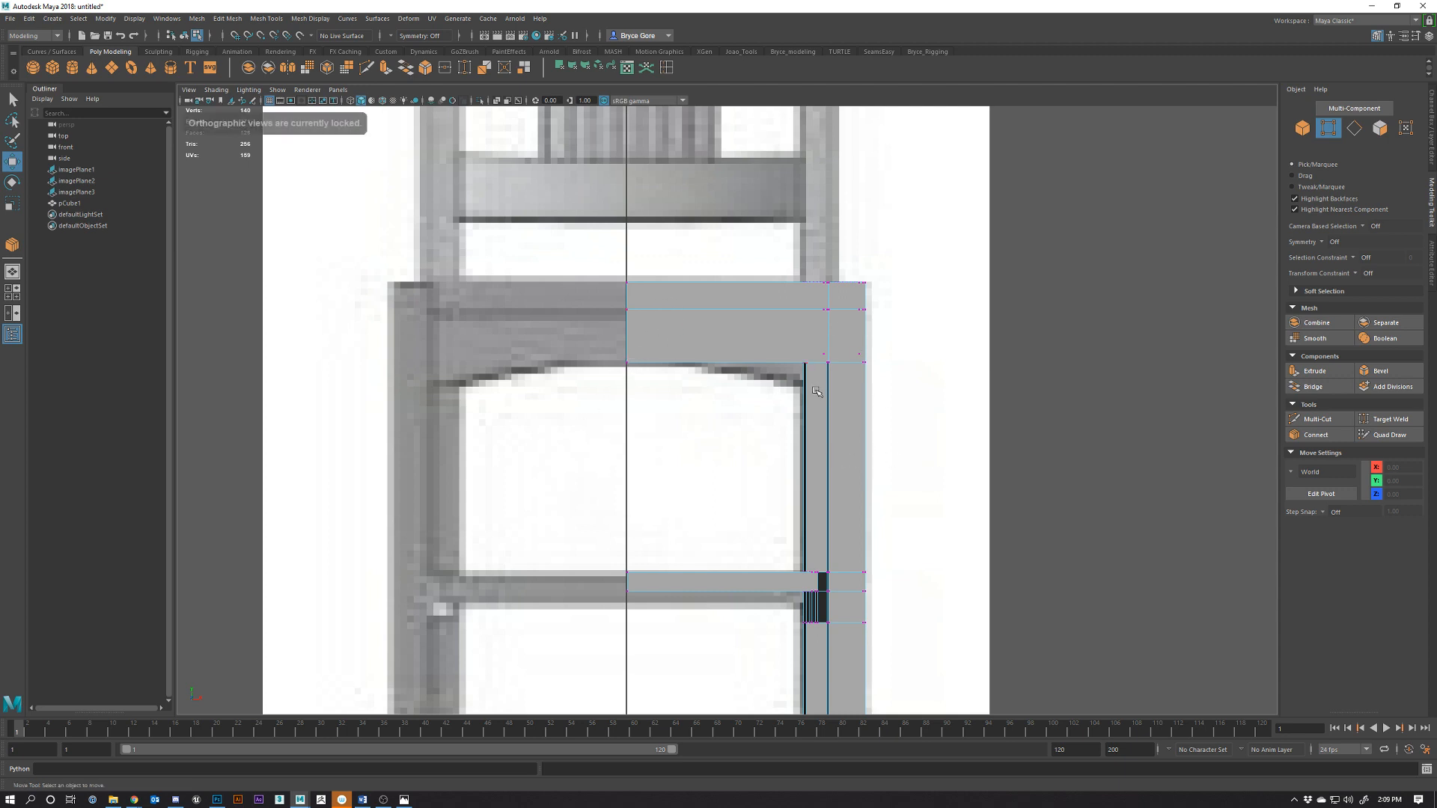
{"action": "key", "text": "space"}
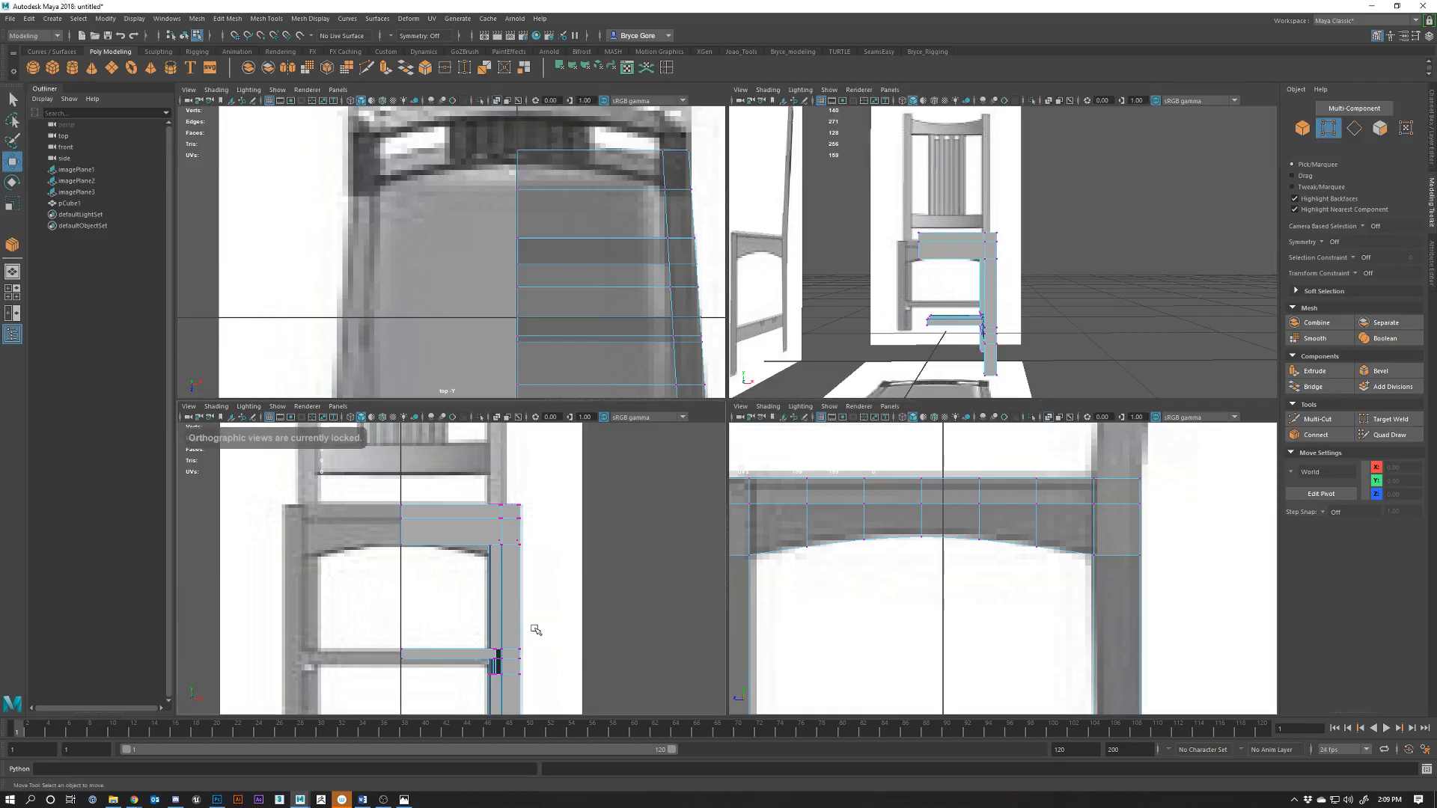
{"action": "key", "text": "space"}
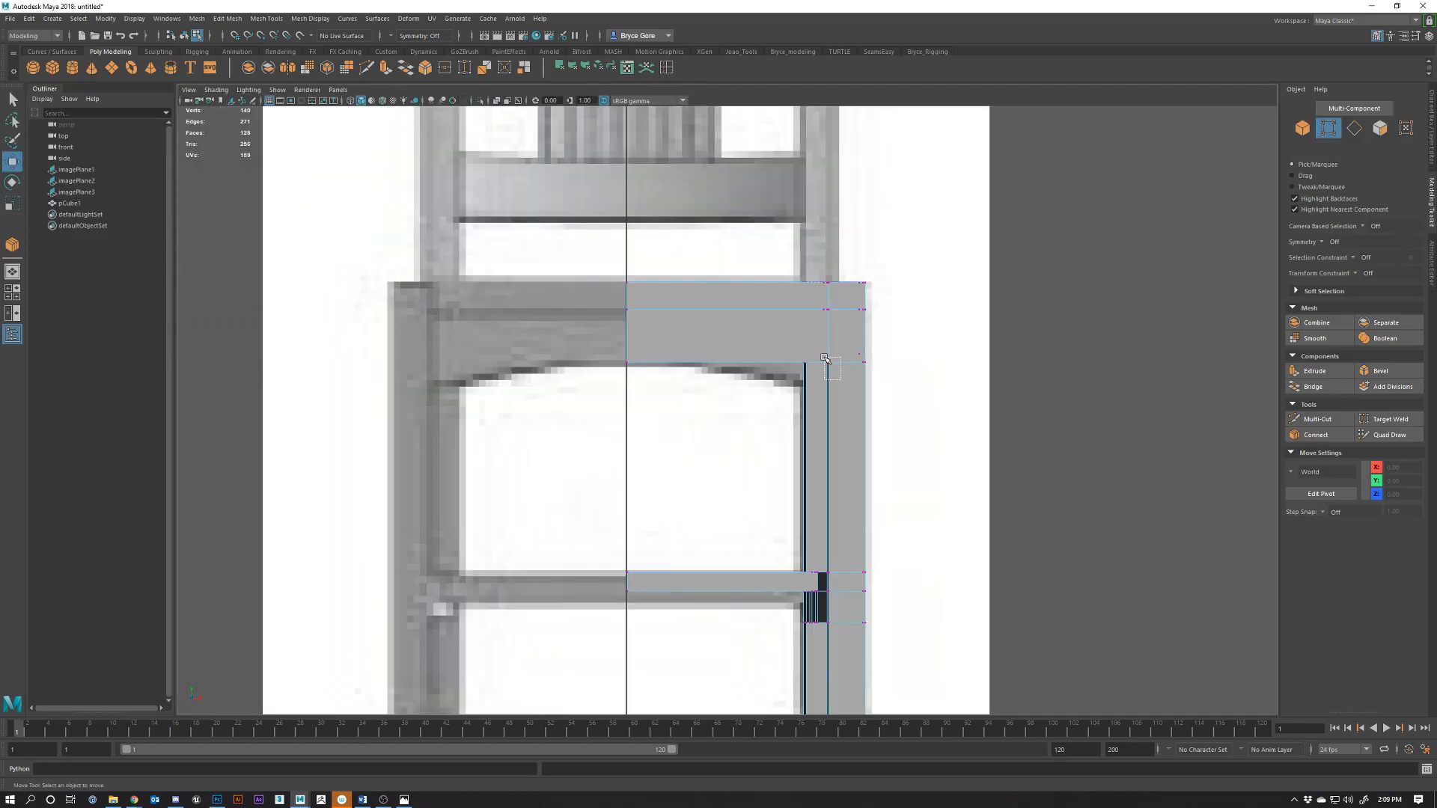
{"action": "left_click_drag", "start_coordinate": [824, 359], "coordinate": [822, 356]}
{"action": "key", "text": "space"}
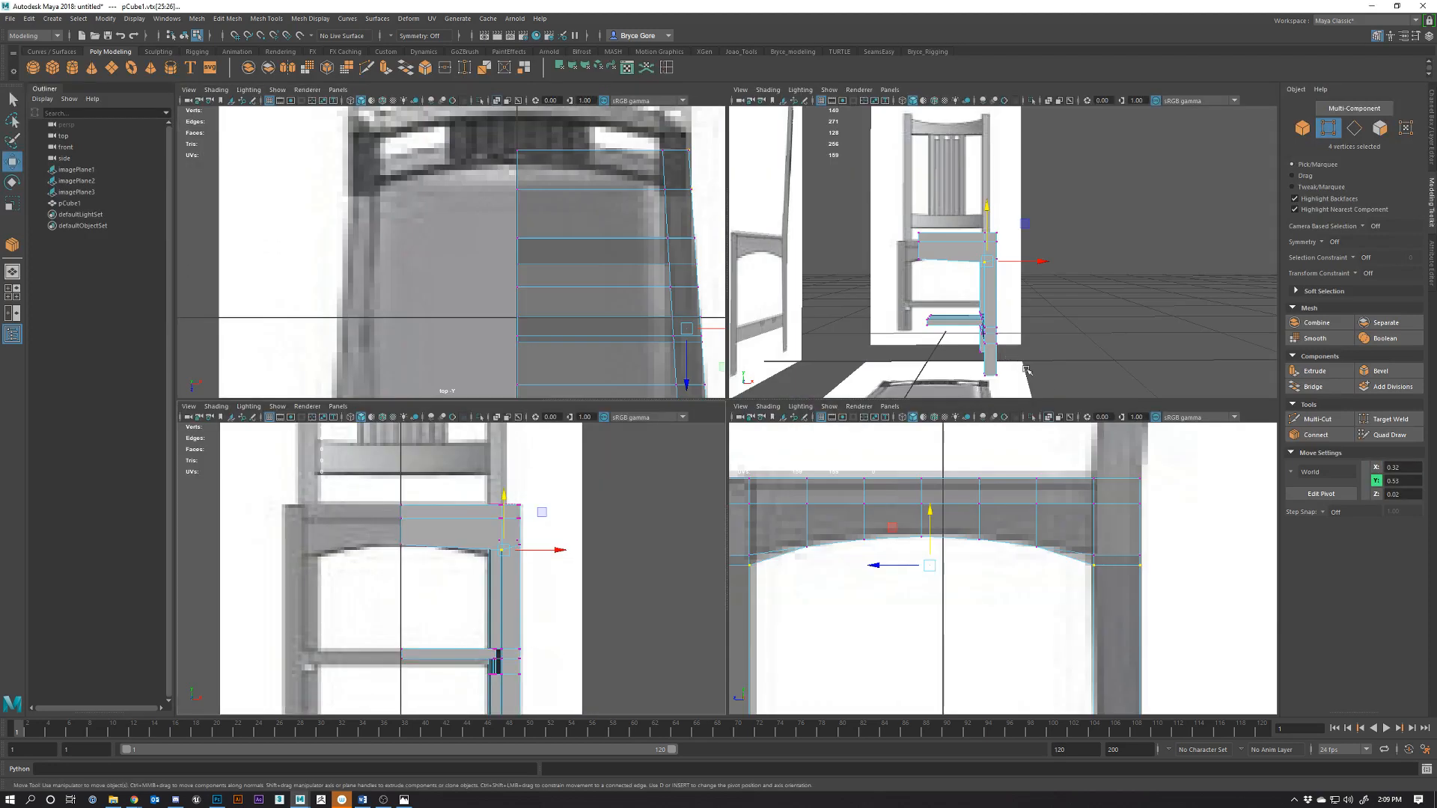
{"action": "key", "text": "space"}
{"action": "left_click_drag", "start_coordinate": [998, 449], "coordinate": [873, 455], "text": "alt"}
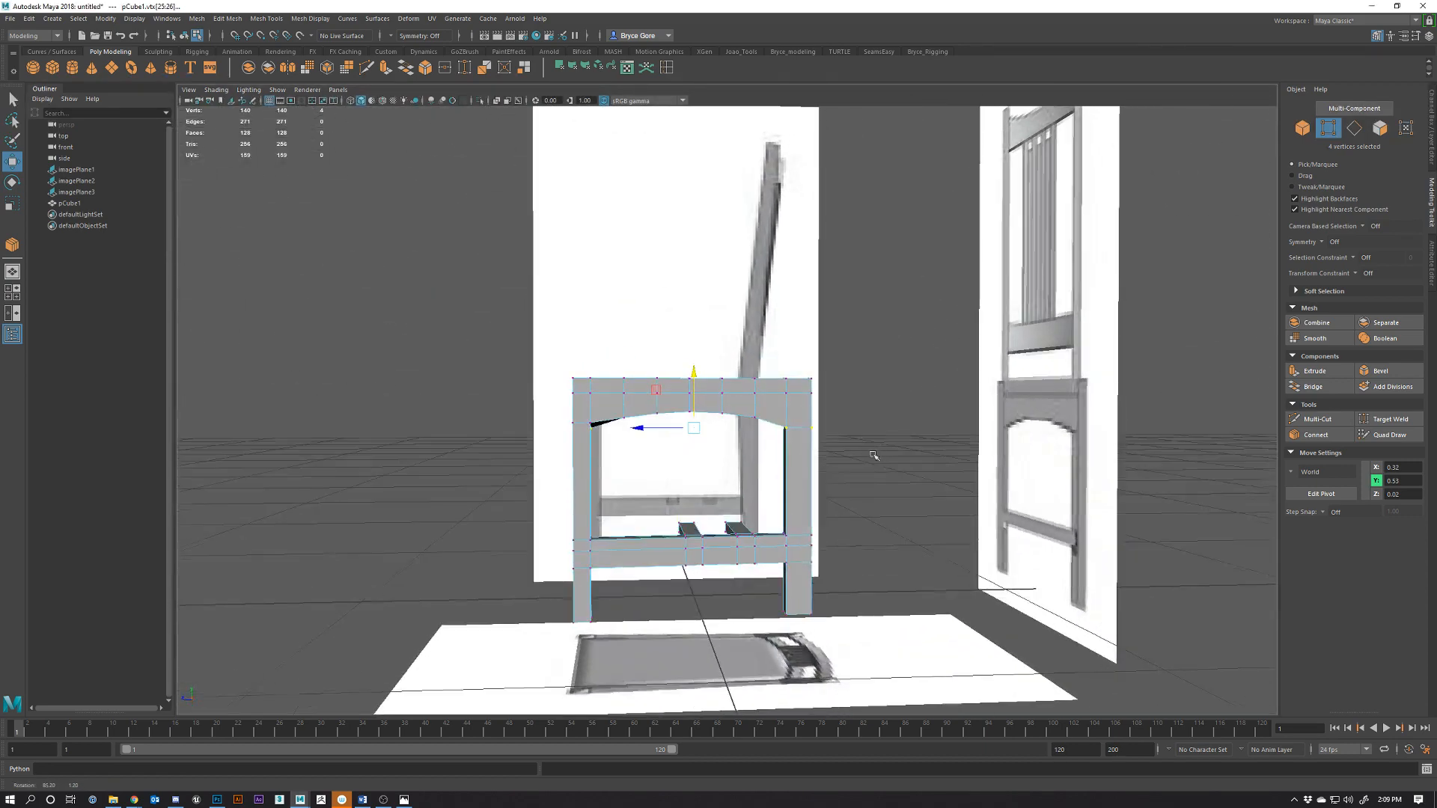
{"action": "scroll", "coordinate": [873, 454], "scroll_direction": "up", "scroll_amount": 4}
{"action": "middle_click_drag", "start_coordinate": [522, 463], "coordinate": [598, 505]}
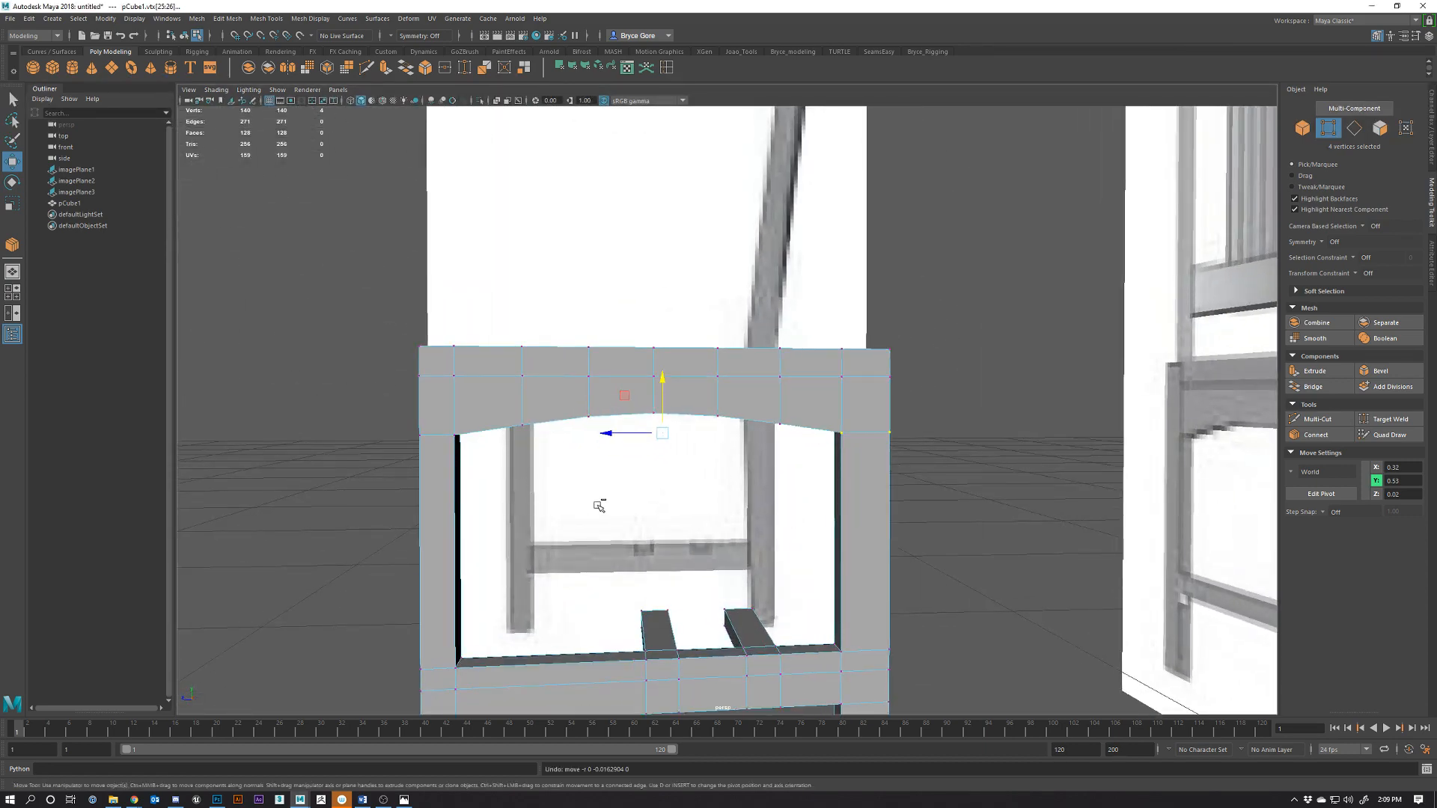
{"action": "left_click_drag", "start_coordinate": [499, 509], "coordinate": [737, 527], "text": "alt"}
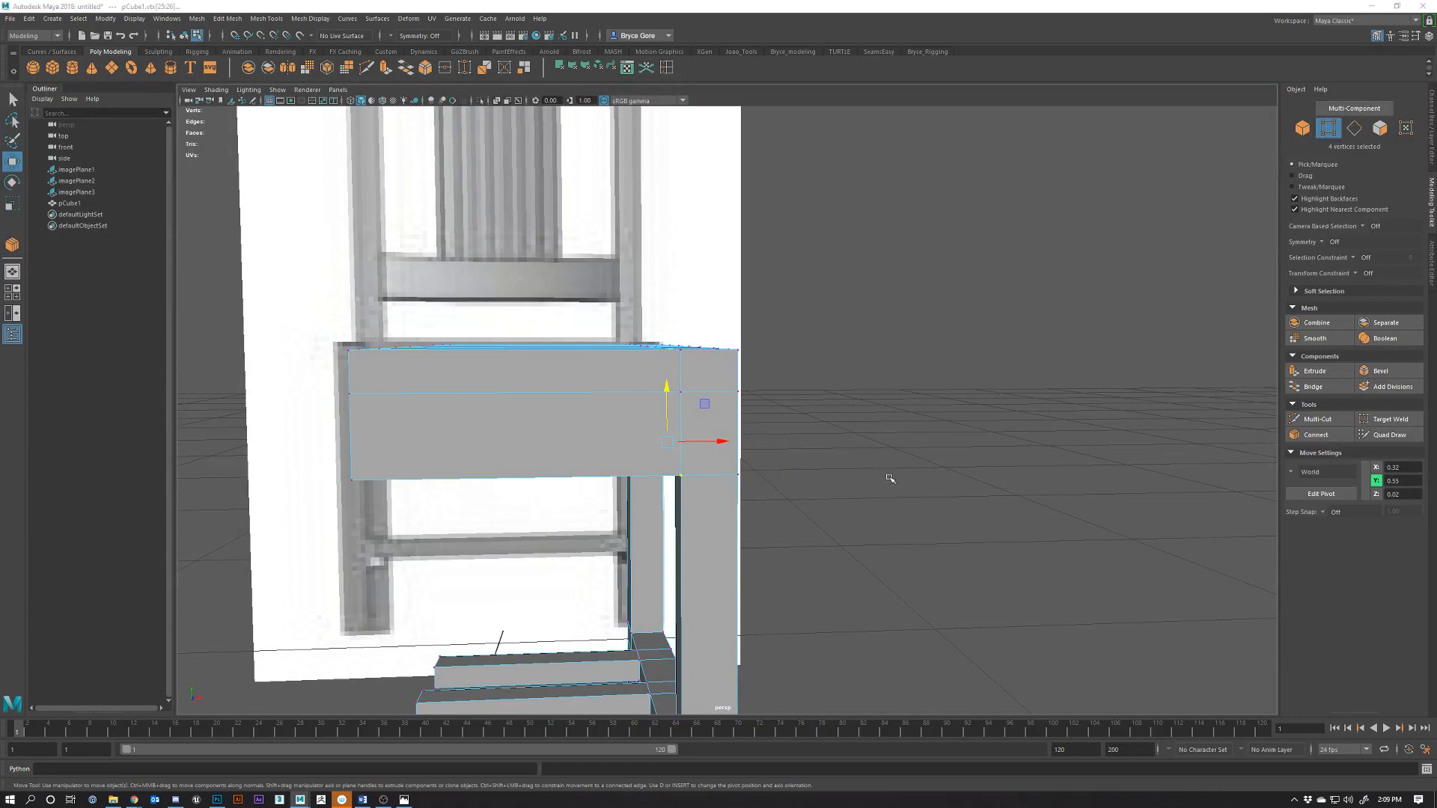
Try to raise the four centre-line vertices on the front and back aprons' lower edges along Y, and undo the move
{"action": "key", "text": "space"}
{"action": "scroll", "coordinate": [411, 567], "scroll_direction": "up", "scroll_amount": 8}
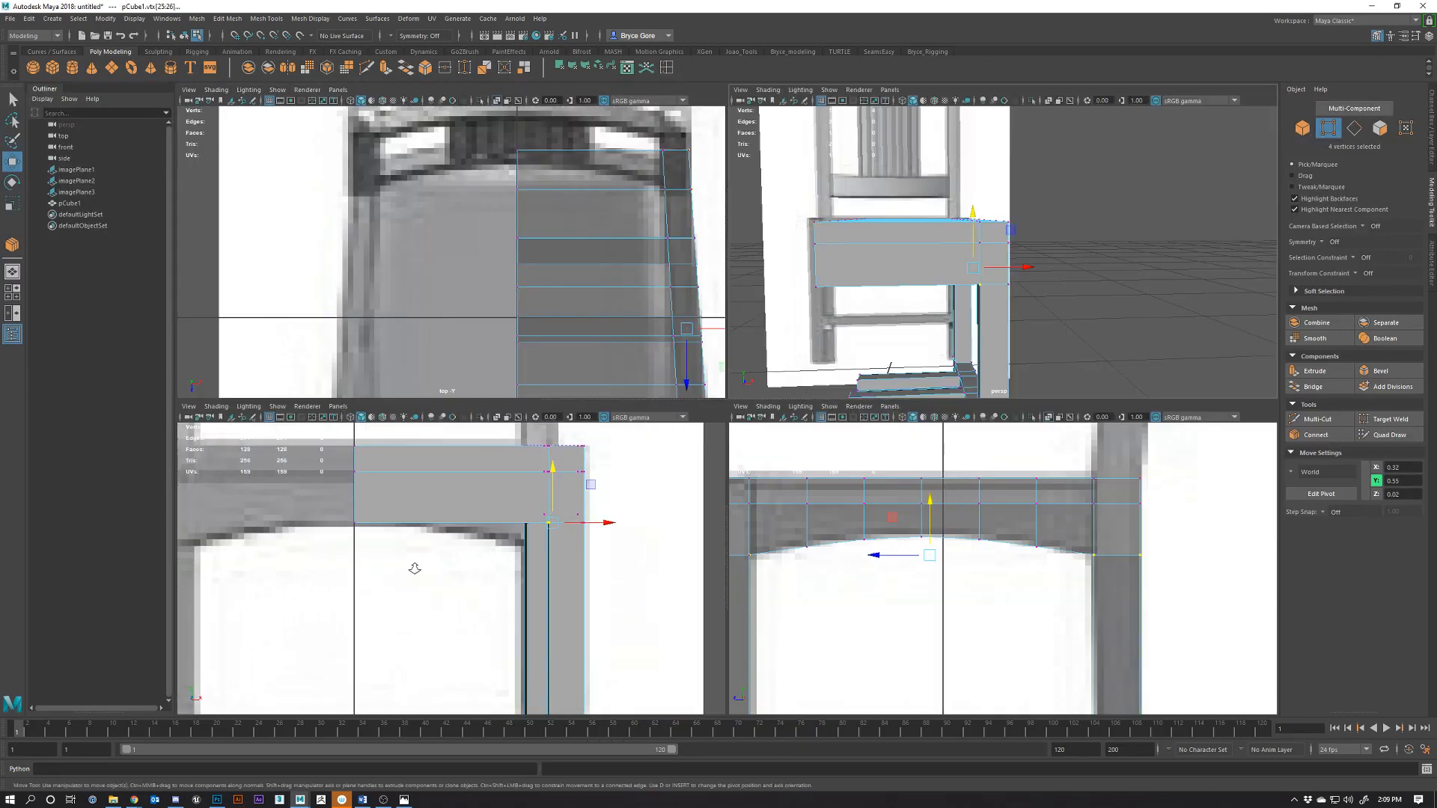
{"action": "left_click", "coordinate": [431, 550]}
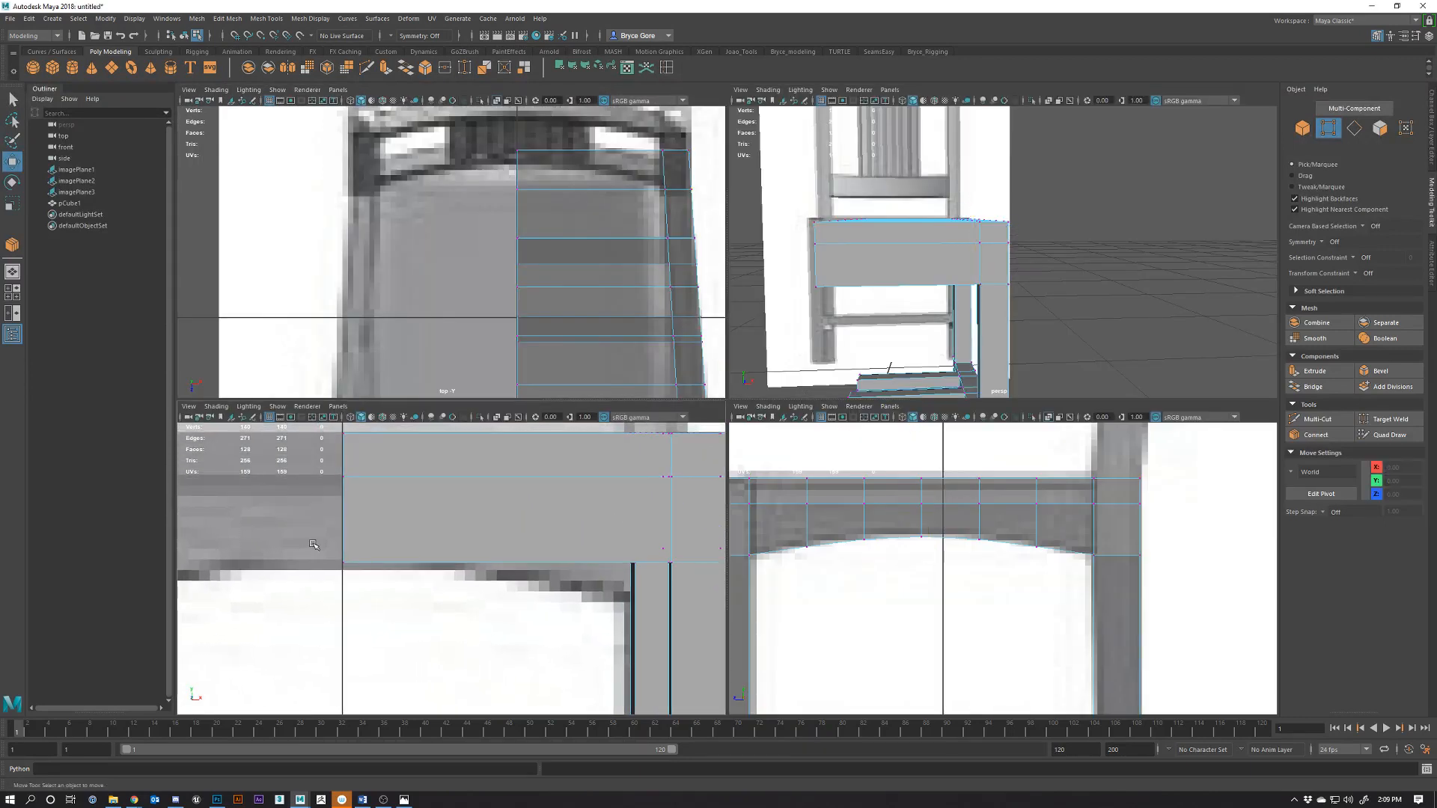
{"action": "left_click_drag", "start_coordinate": [359, 578], "coordinate": [343, 527]}
{"action": "scroll", "coordinate": [498, 599], "scroll_direction": "down", "scroll_amount": 10}
{"action": "scroll", "coordinate": [502, 605], "scroll_direction": "up", "scroll_amount": 10}
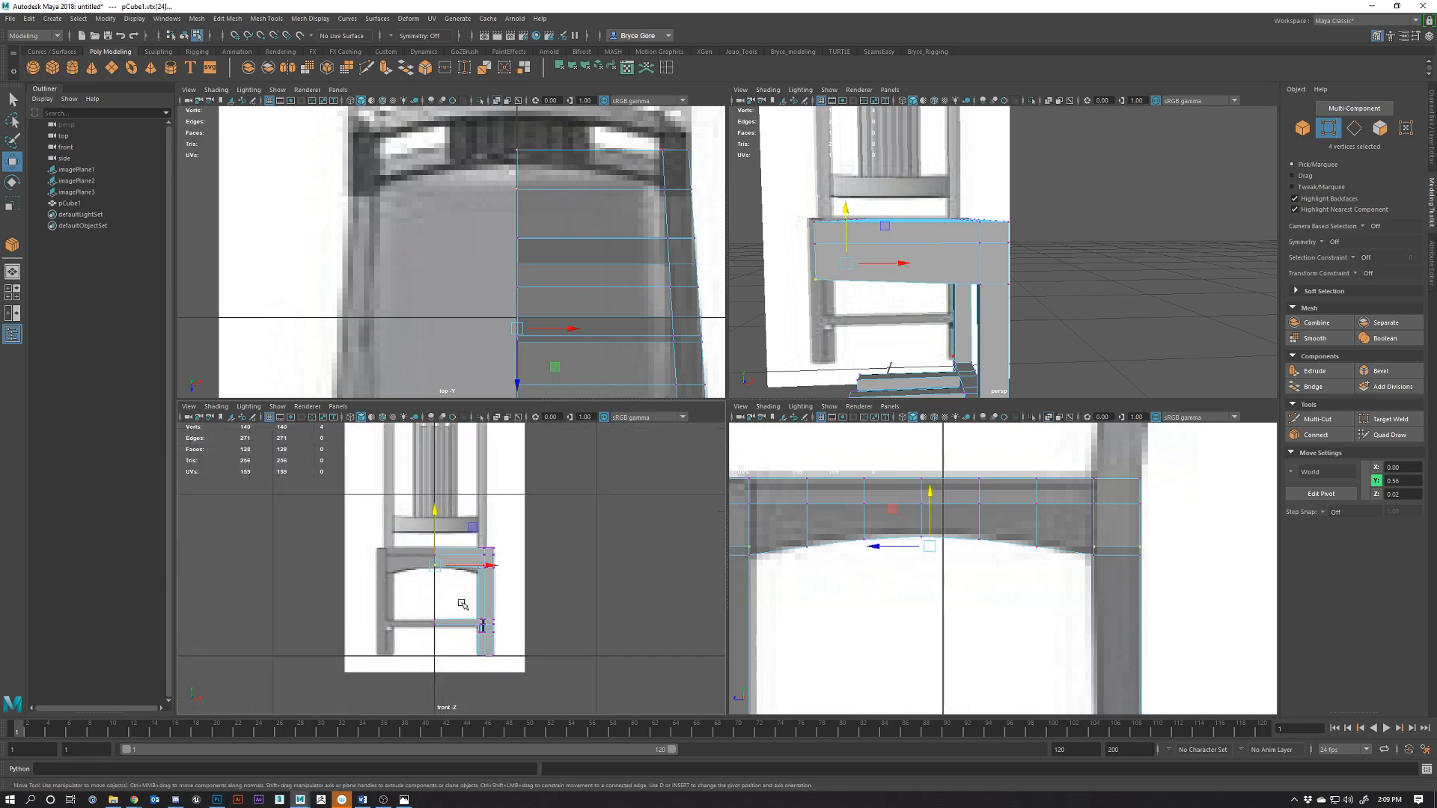
{"action": "key", "text": "ctrl+z"}
{"action": "left_click", "coordinate": [468, 587]}
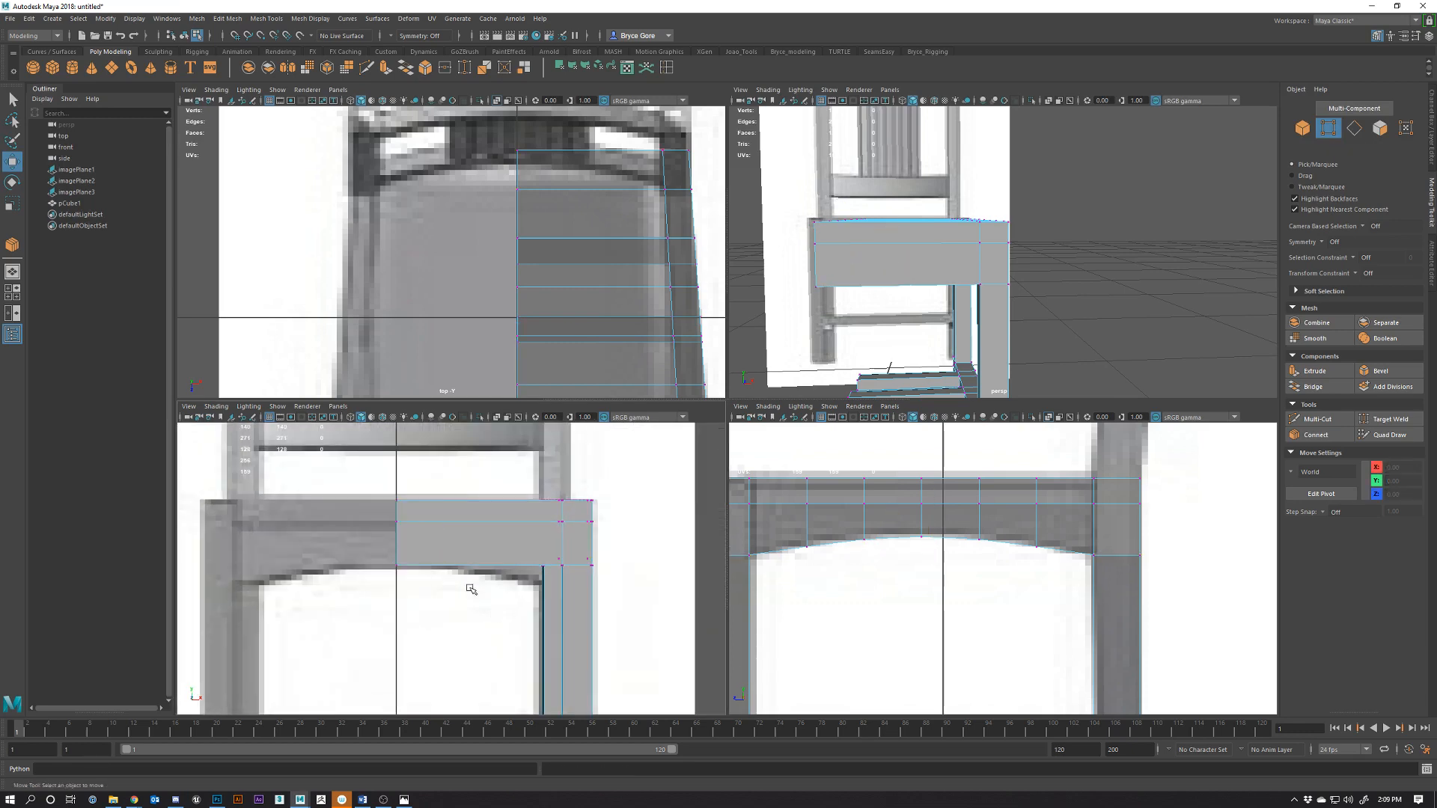
Select the widthwise edges around the seat top and the front and back aprons, and connect them with evenly spaced segments
{"action": "right_click_drag", "start_coordinate": [483, 549], "coordinate": [485, 470]}
{"action": "double_click", "coordinate": [486, 462]}
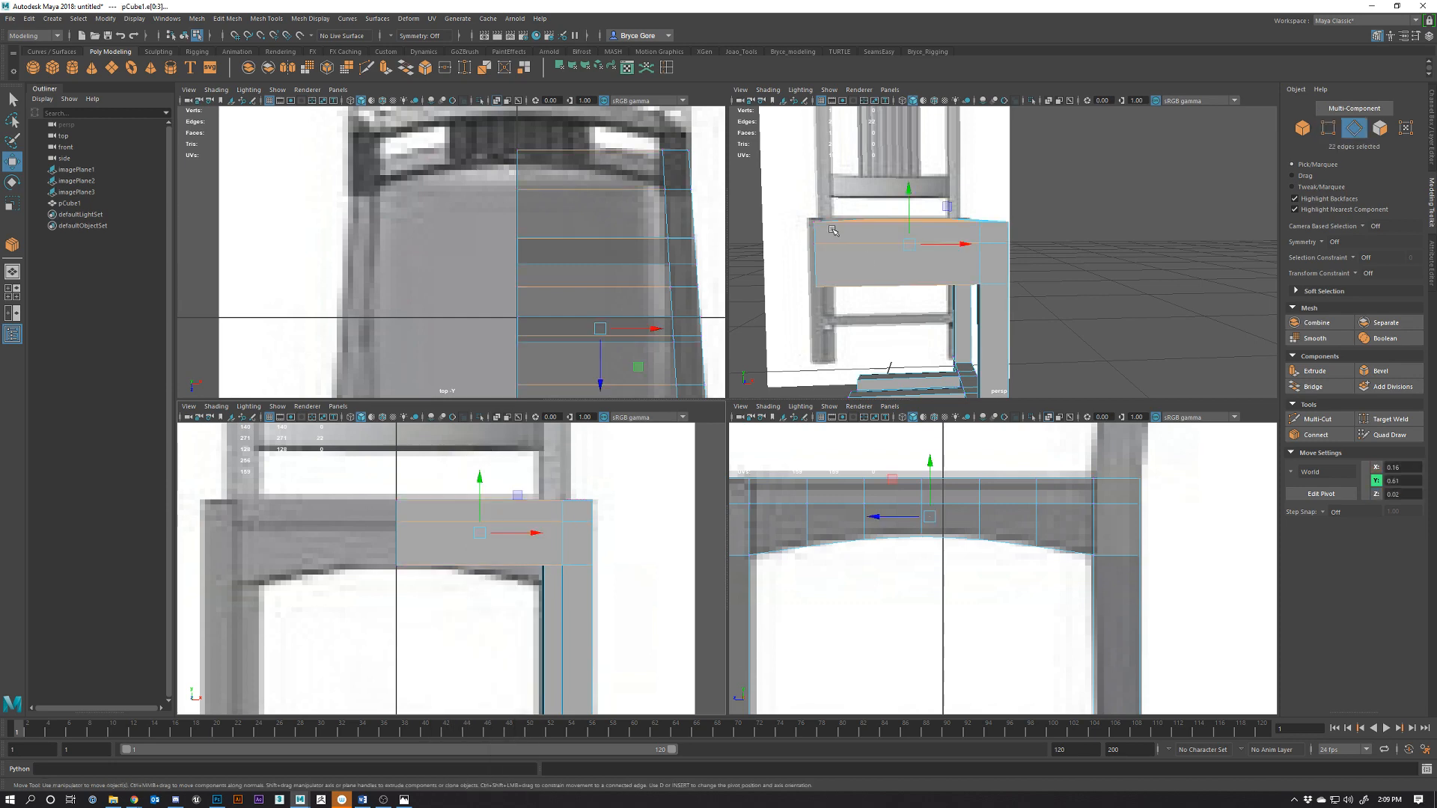
{"action": "left_click_drag", "start_coordinate": [862, 294], "coordinate": [928, 279], "text": "alt"}
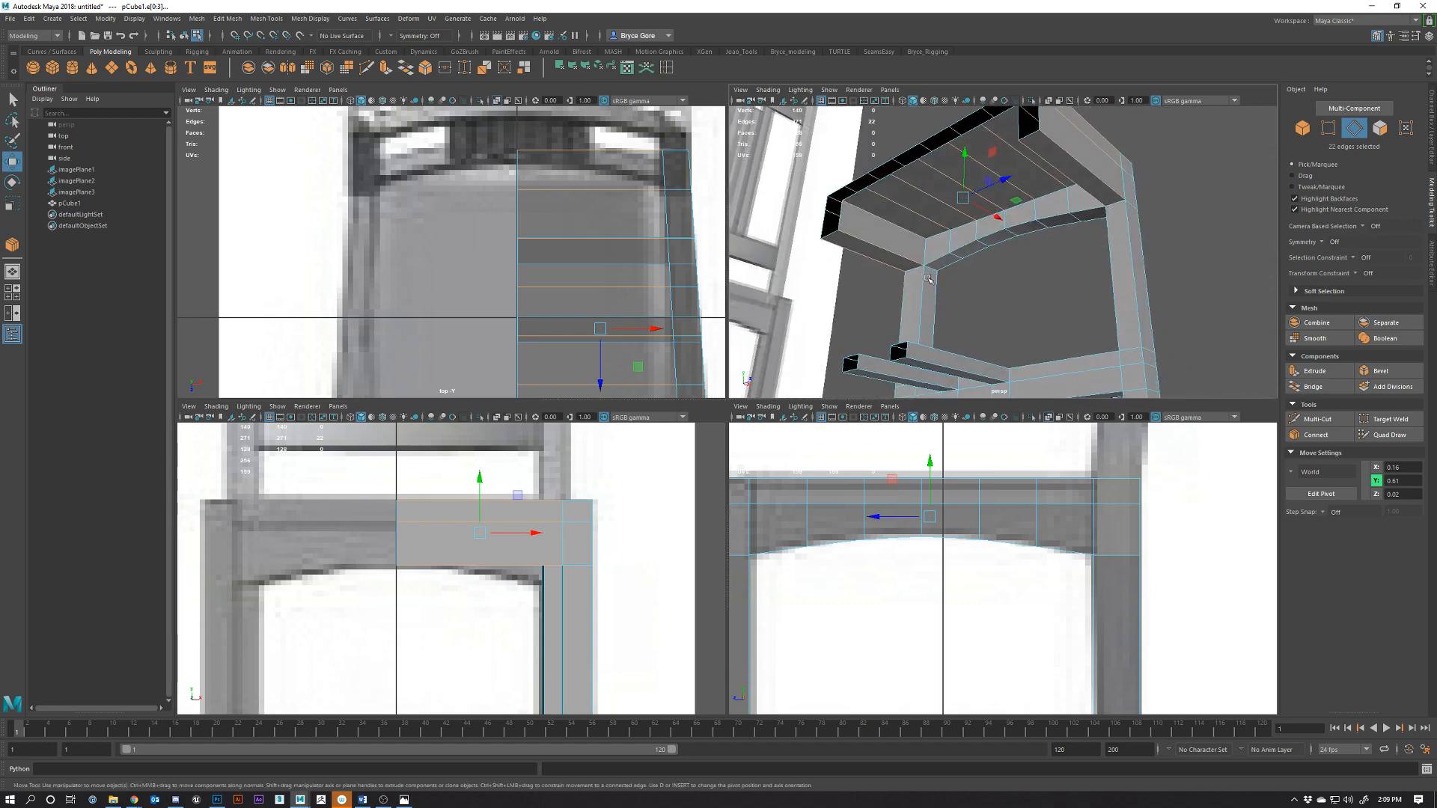
{"action": "left_click", "coordinate": [1315, 435]}
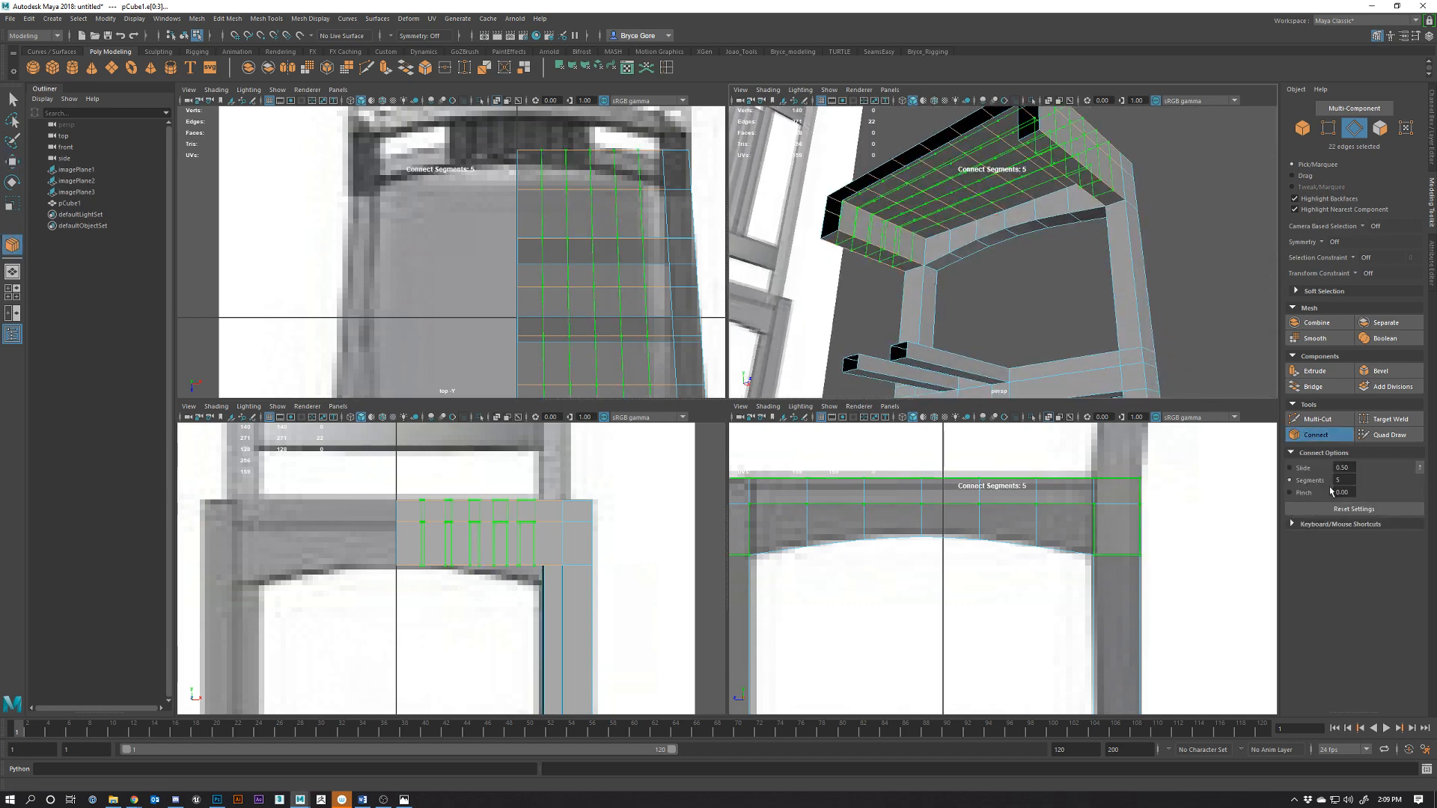
Divide the half seat lengthwise by connecting the selected seat edges with 2 segments
{"action": "double_click", "coordinate": [1341, 479]}
{"action": "type", "text": "2"}
{"action": "key", "text": "Return"}
{"action": "key", "text": "w"}
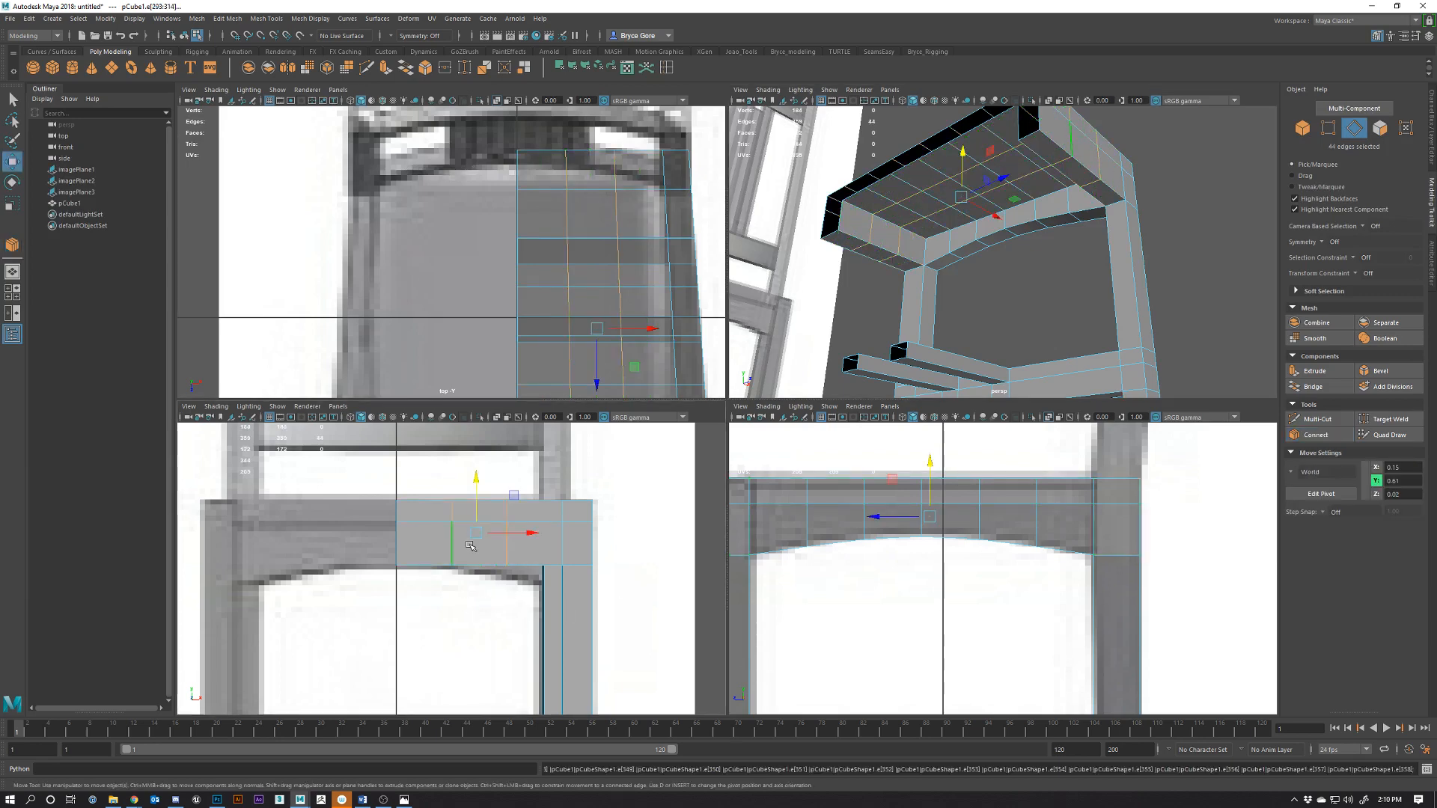
Raise the front rail's bottom vertices in stages toward the chair's centre to follow the arch in the front reference image
{"action": "right_click_drag", "start_coordinate": [470, 546], "coordinate": [413, 474]}
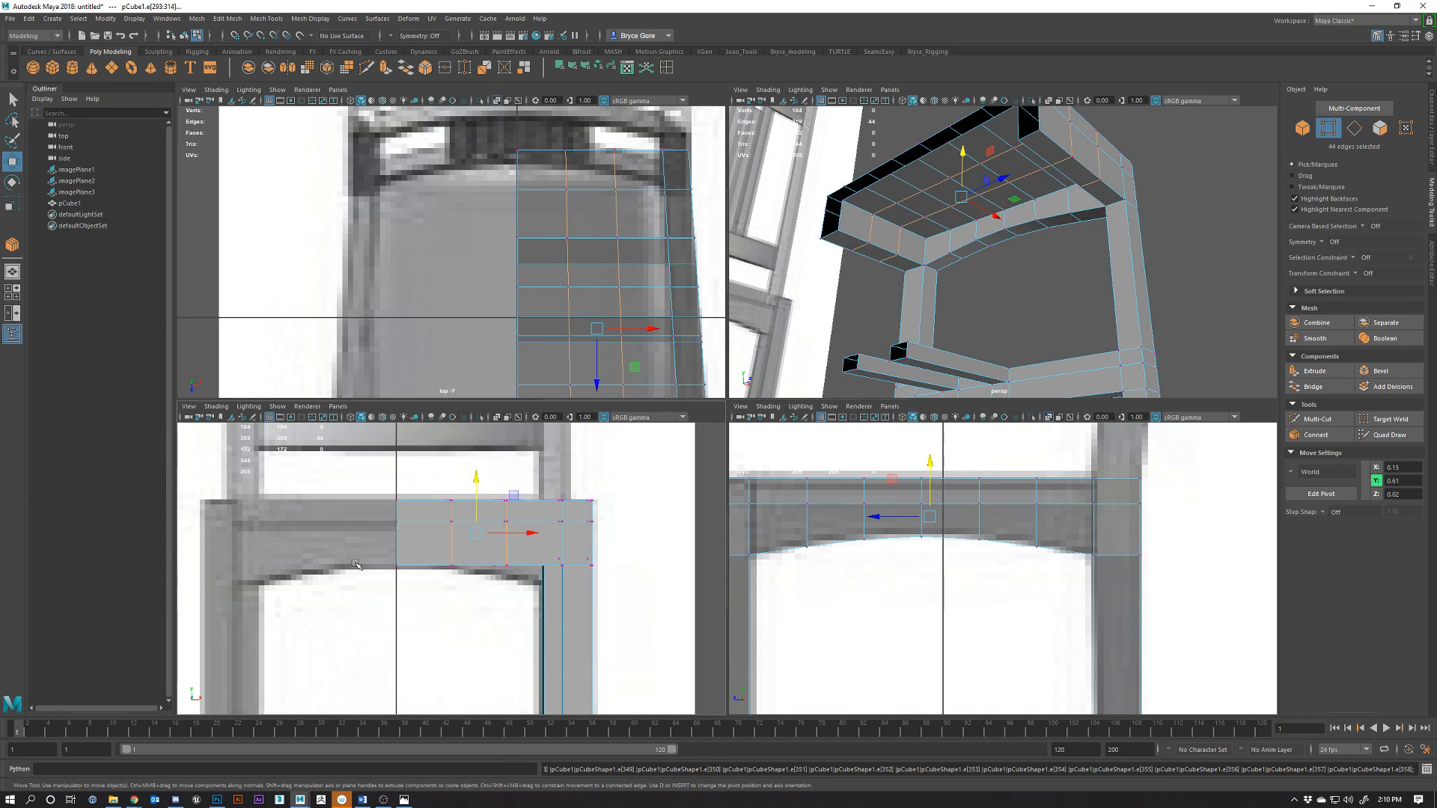
{"action": "left_click_drag", "start_coordinate": [356, 564], "coordinate": [452, 538]}
{"action": "mouse_move", "coordinate": [518, 600]}
{"action": "left_mouse_down", "text": "alt"}
{"action": "mouse_move", "coordinate": [488, 546]}
{"action": "mouse_move", "coordinate": [506, 577]}
{"action": "left_mouse_up", "text": "alt"}
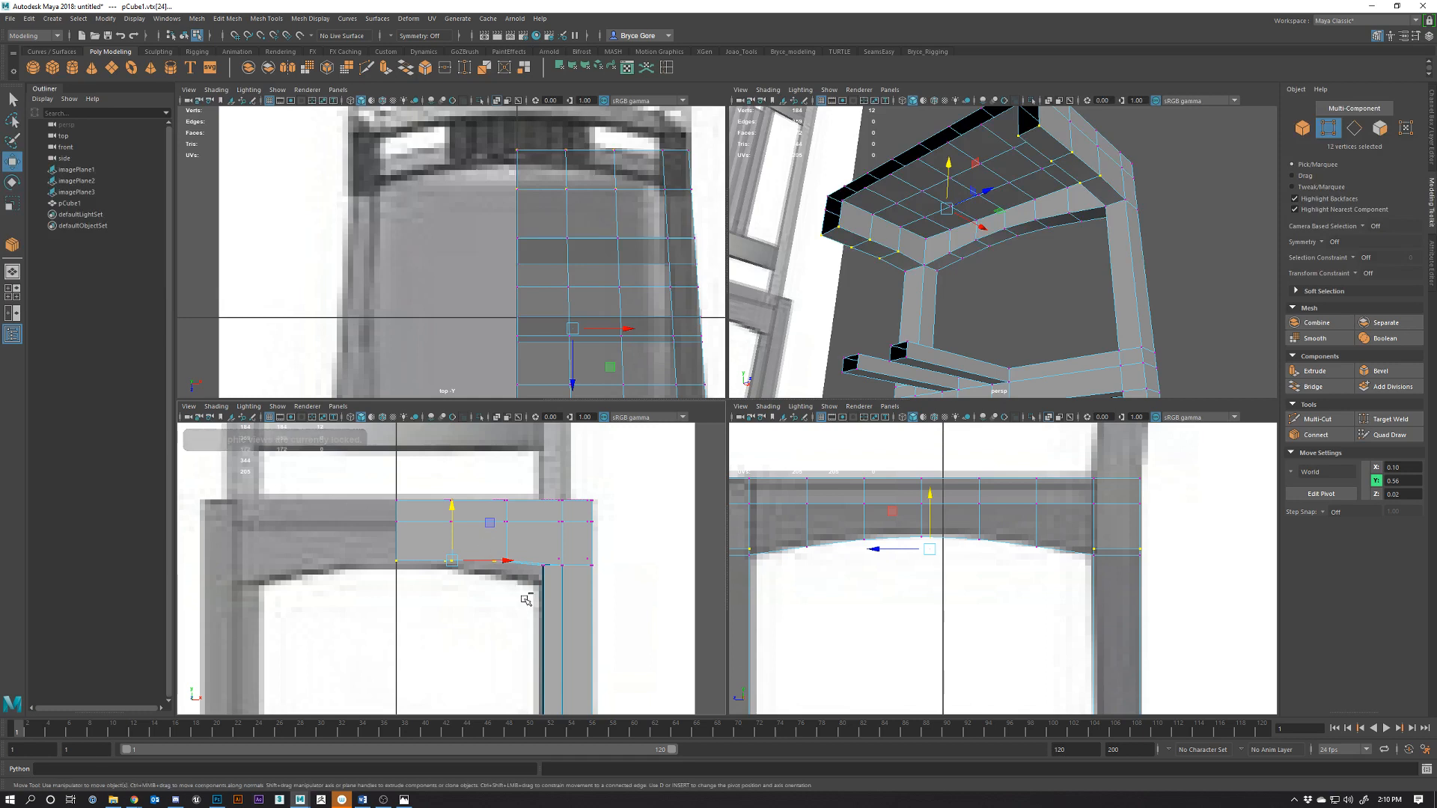
{"action": "left_click_drag", "start_coordinate": [524, 575], "coordinate": [487, 540]}
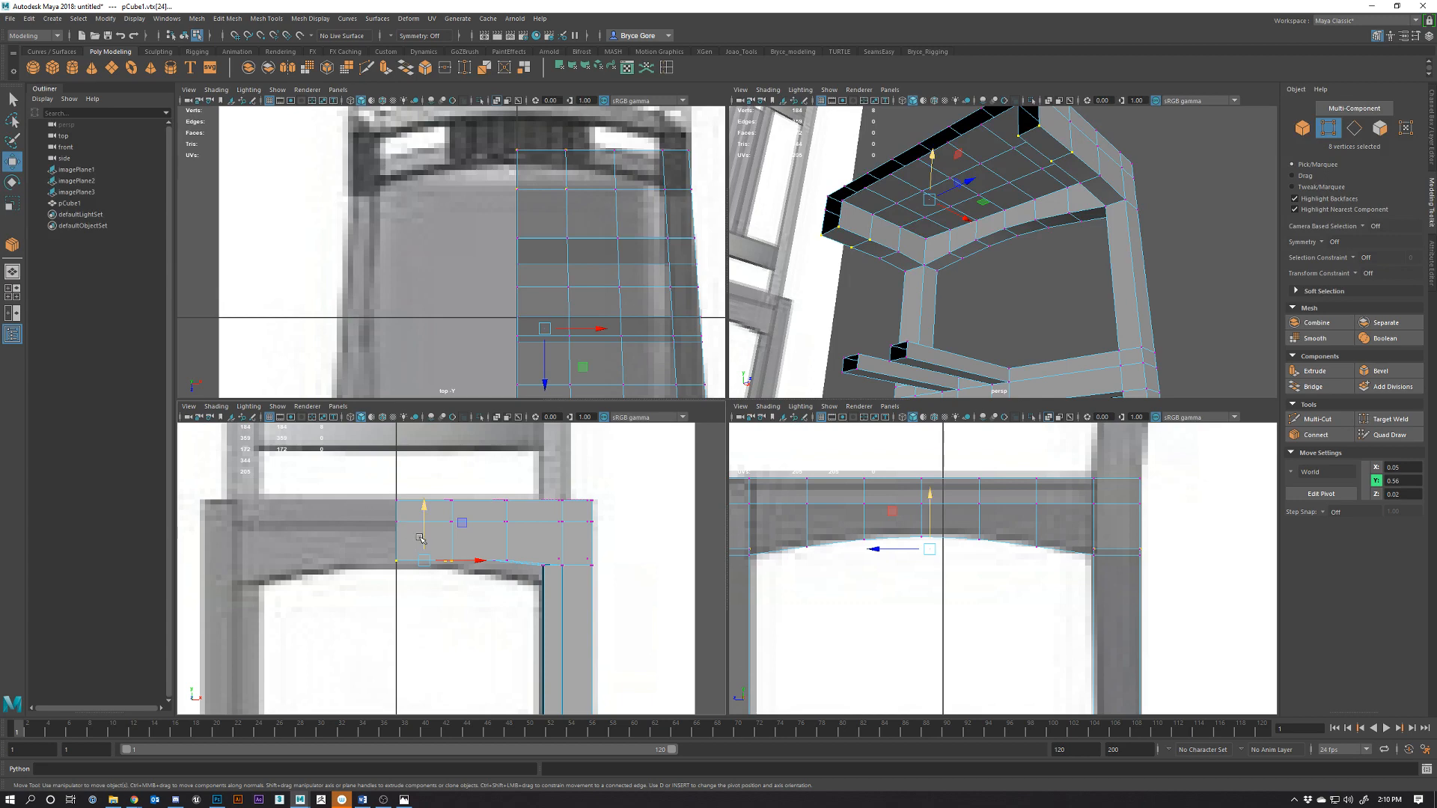
{"action": "left_click_drag", "start_coordinate": [420, 539], "coordinate": [424, 534]}
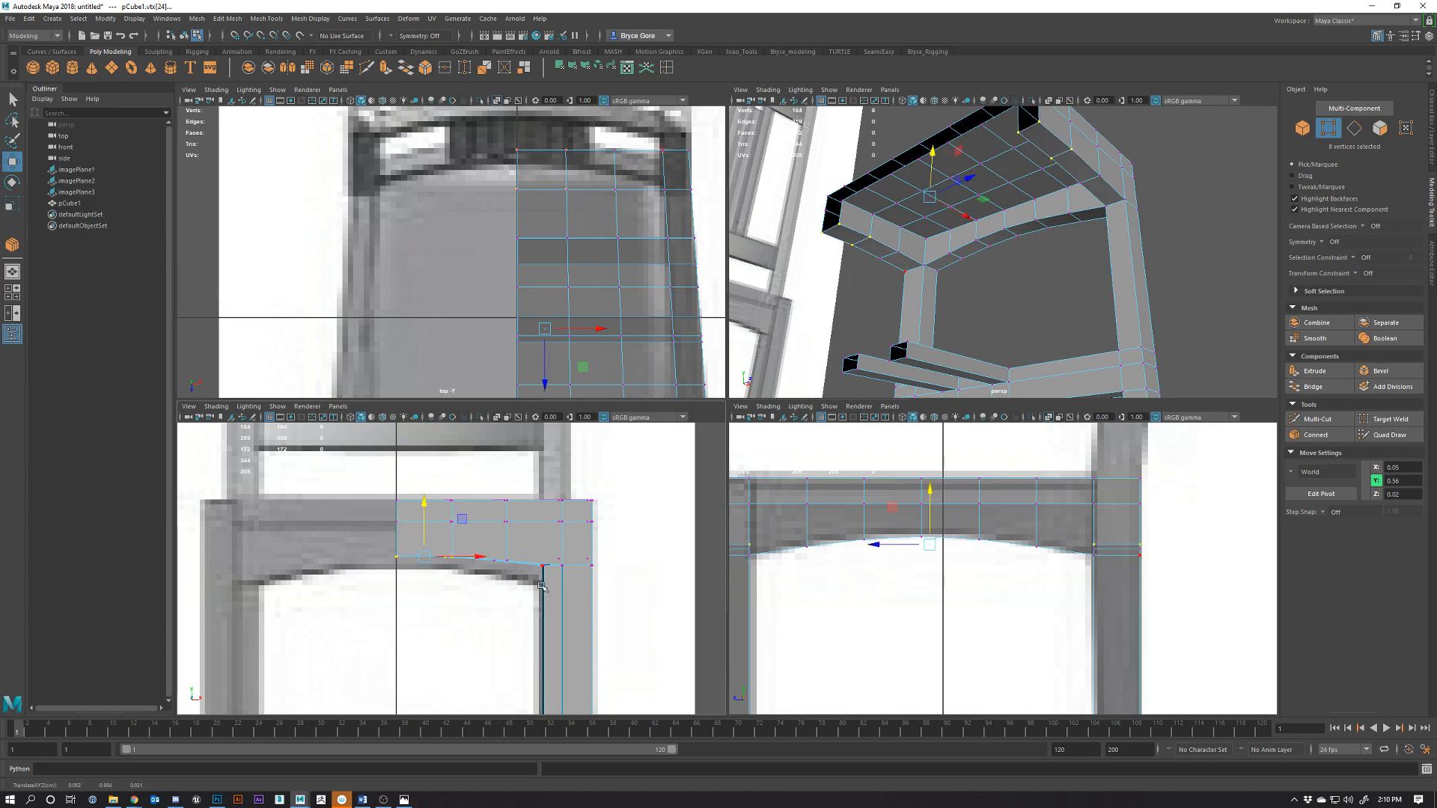
{"action": "left_click_drag", "start_coordinate": [521, 582], "coordinate": [504, 533]}
{"action": "left_click", "coordinate": [418, 569]}
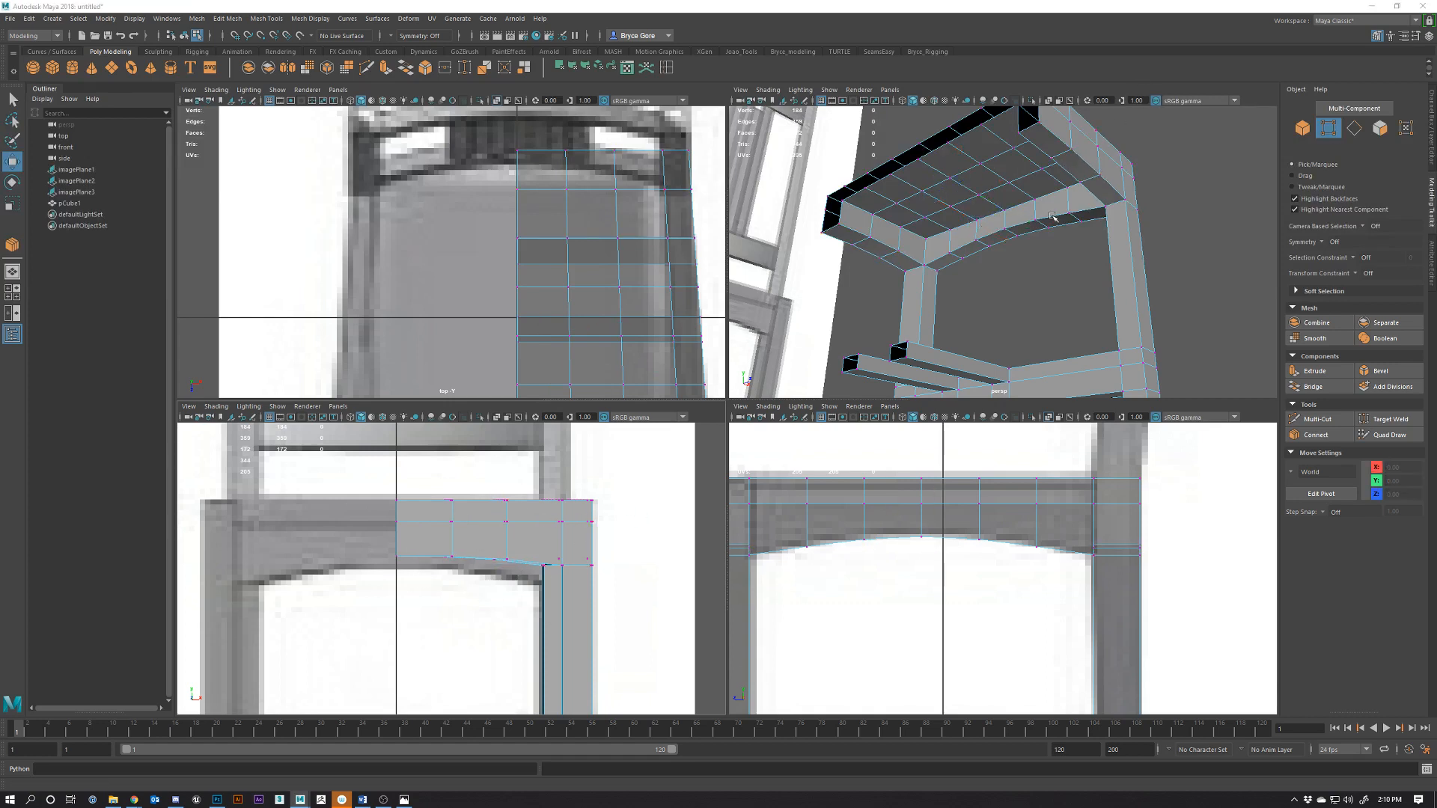
Examine the arched rails, seat and legs of the half chair from several angles in perspective
{"action": "key", "text": "space"}
{"action": "left_click_drag", "start_coordinate": [861, 389], "coordinate": [662, 394], "text": "alt"}
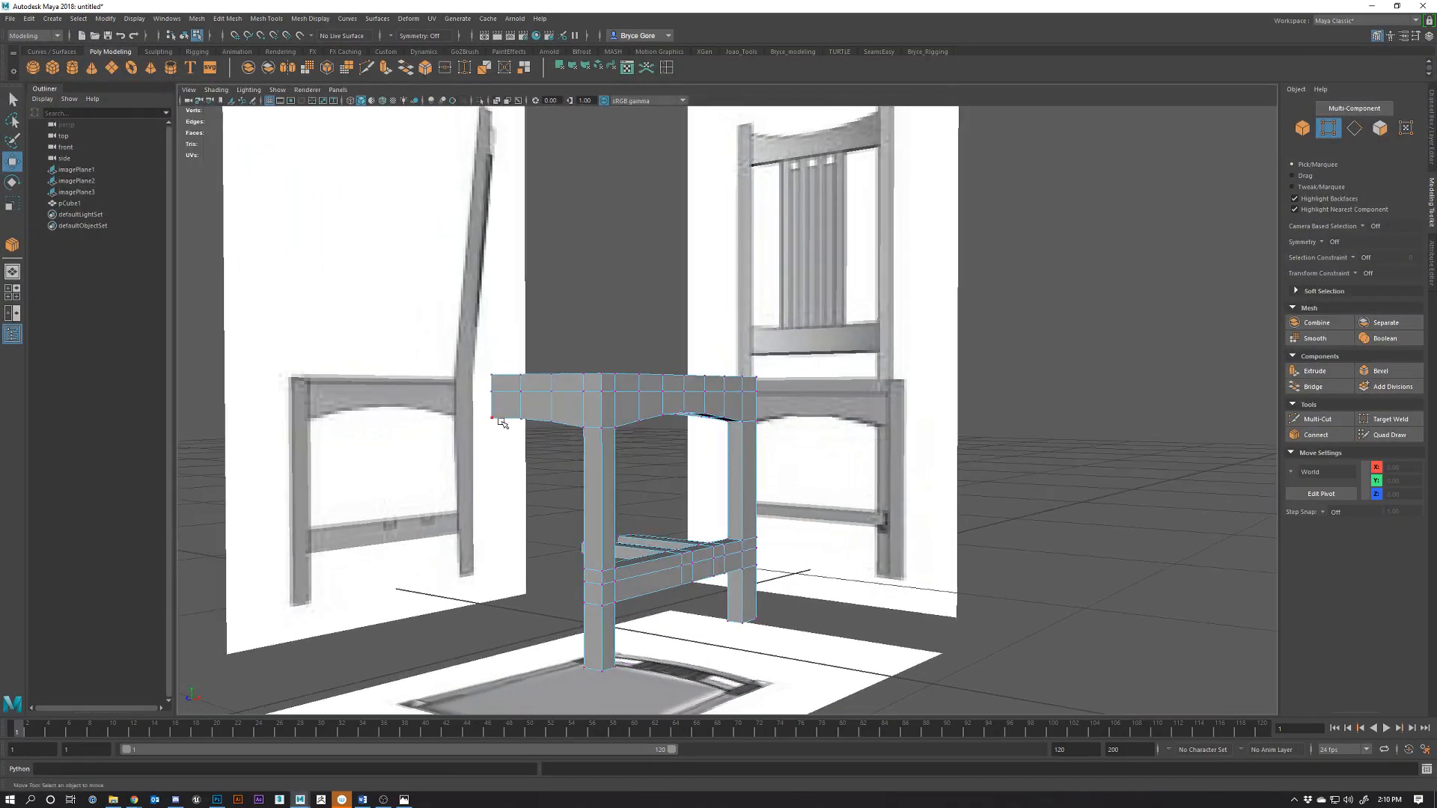
{"action": "left_click_drag", "start_coordinate": [523, 417], "coordinate": [607, 446], "text": "alt"}
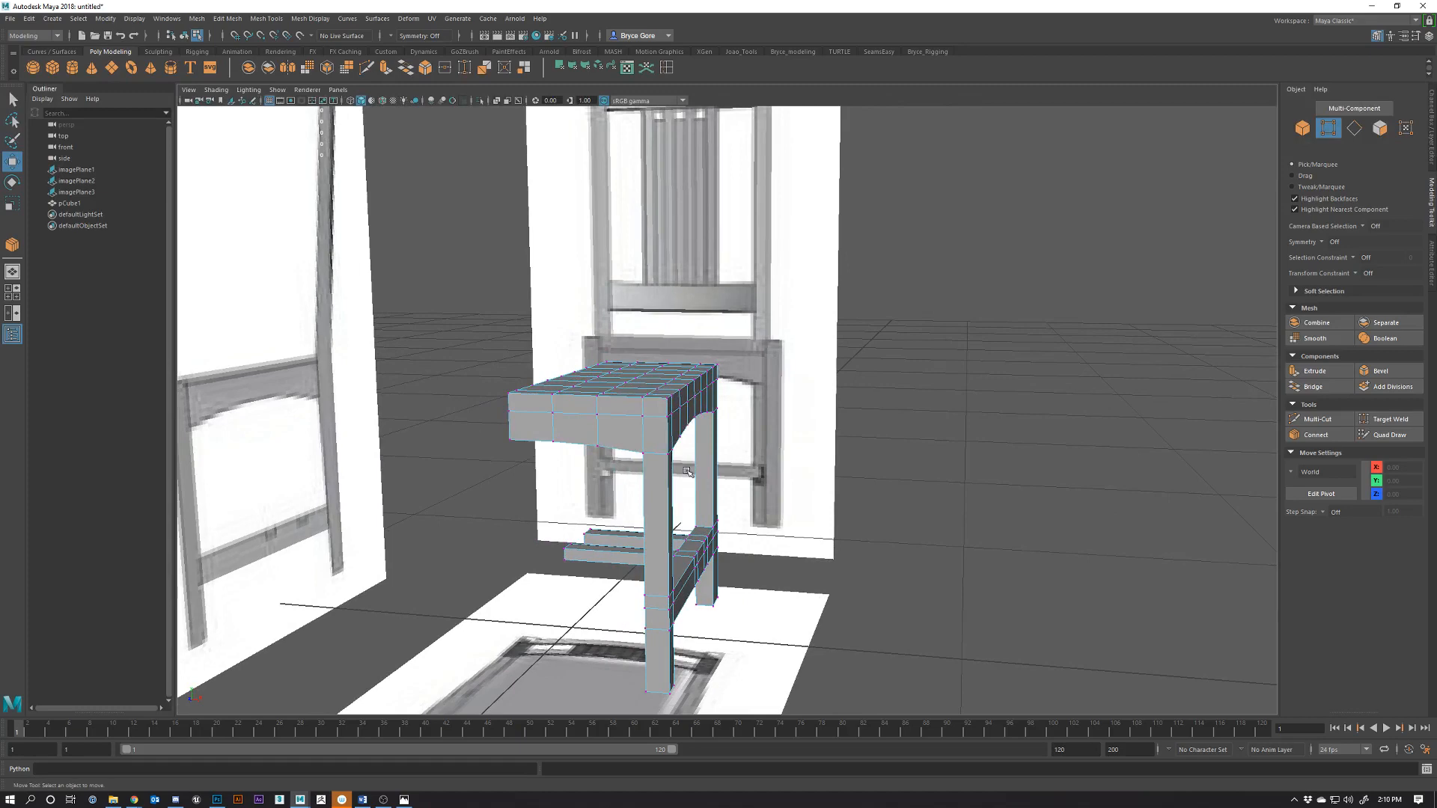
{"action": "left_click_drag", "start_coordinate": [686, 471], "coordinate": [602, 454], "text": "alt"}
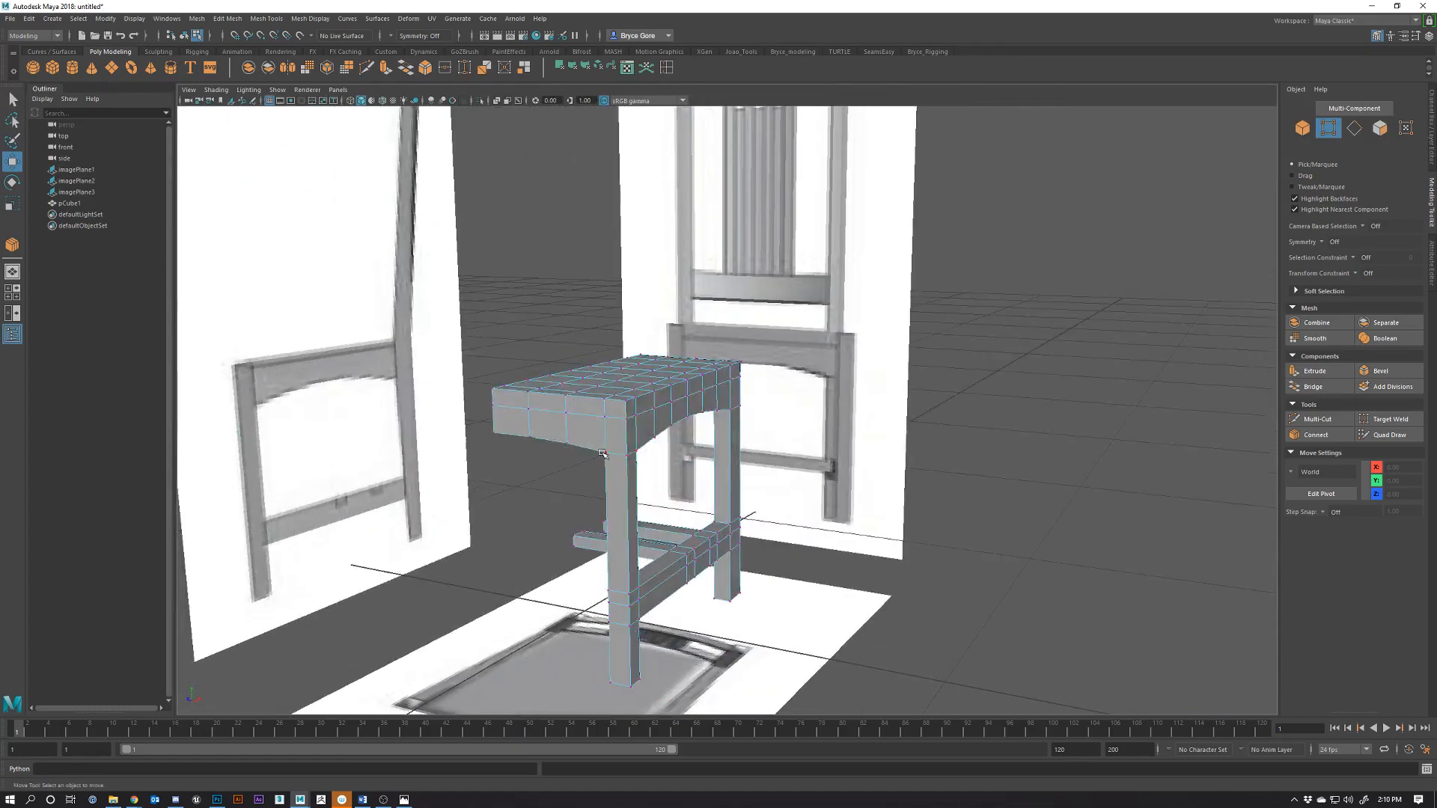
{"action": "mouse_move", "coordinate": [663, 412]}
{"action": "right_mouse_down"}
{"action": "mouse_move", "coordinate": [659, 430]}
{"action": "mouse_move", "coordinate": [662, 385]}
{"action": "right_mouse_up"}
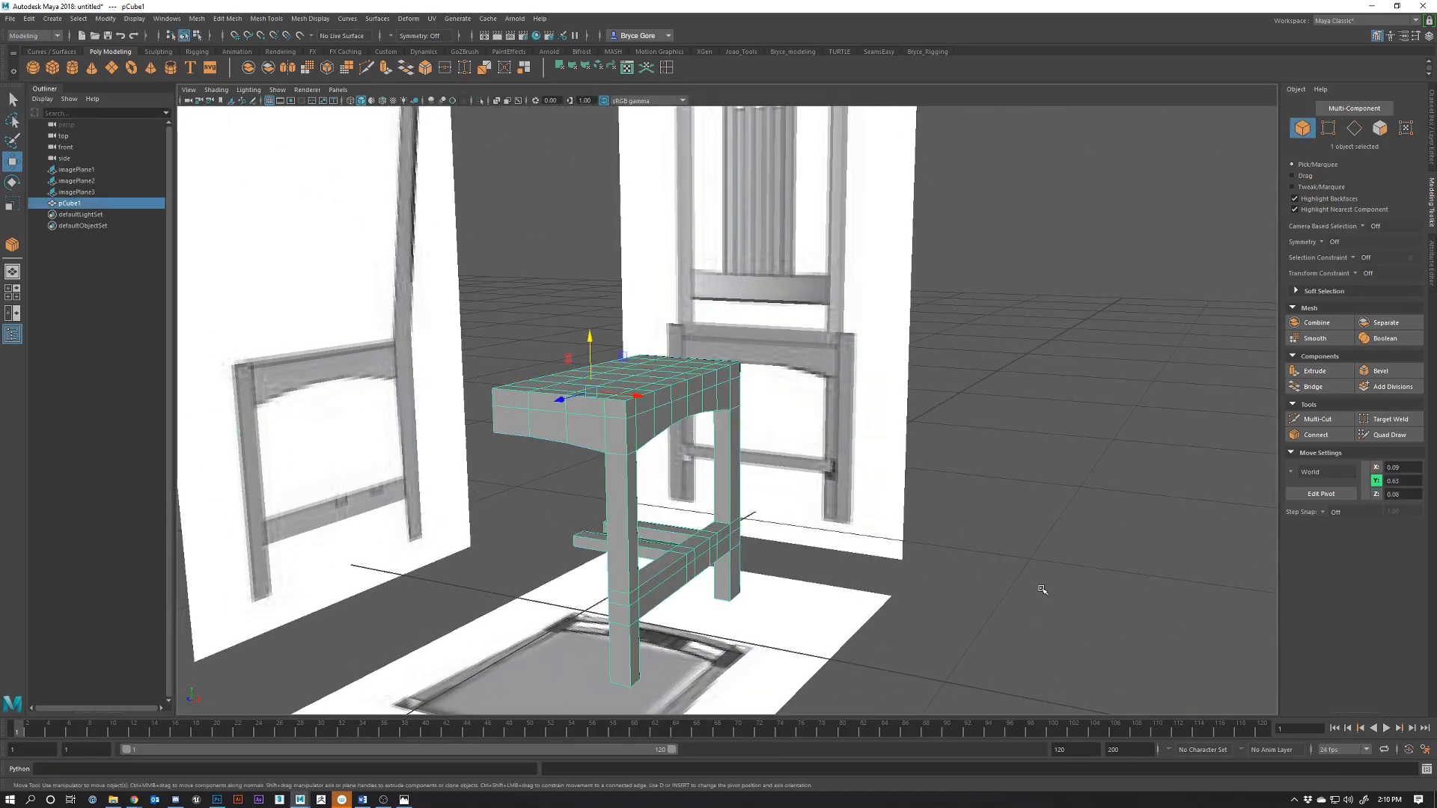
{"action": "left_click_drag", "start_coordinate": [927, 436], "coordinate": [778, 321], "text": "alt"}
{"action": "key", "text": "space"}
{"action": "key", "text": "space"}
{"action": "key", "text": "space"}
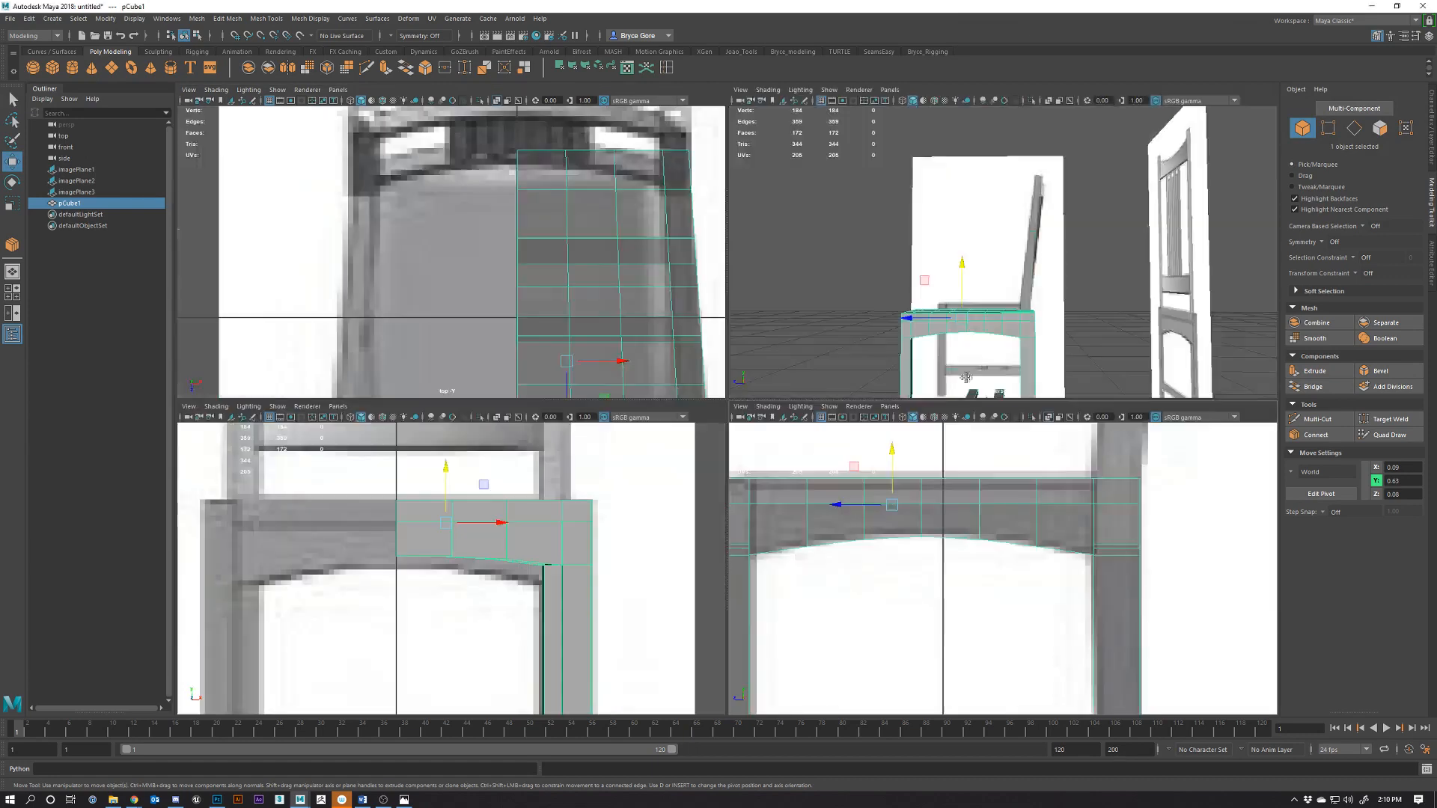
Extrude the seat's top face above the back leg upward by about 0.94 to the height of the reference back post
{"action": "left_click_drag", "start_coordinate": [965, 378], "coordinate": [1022, 318], "text": "alt"}
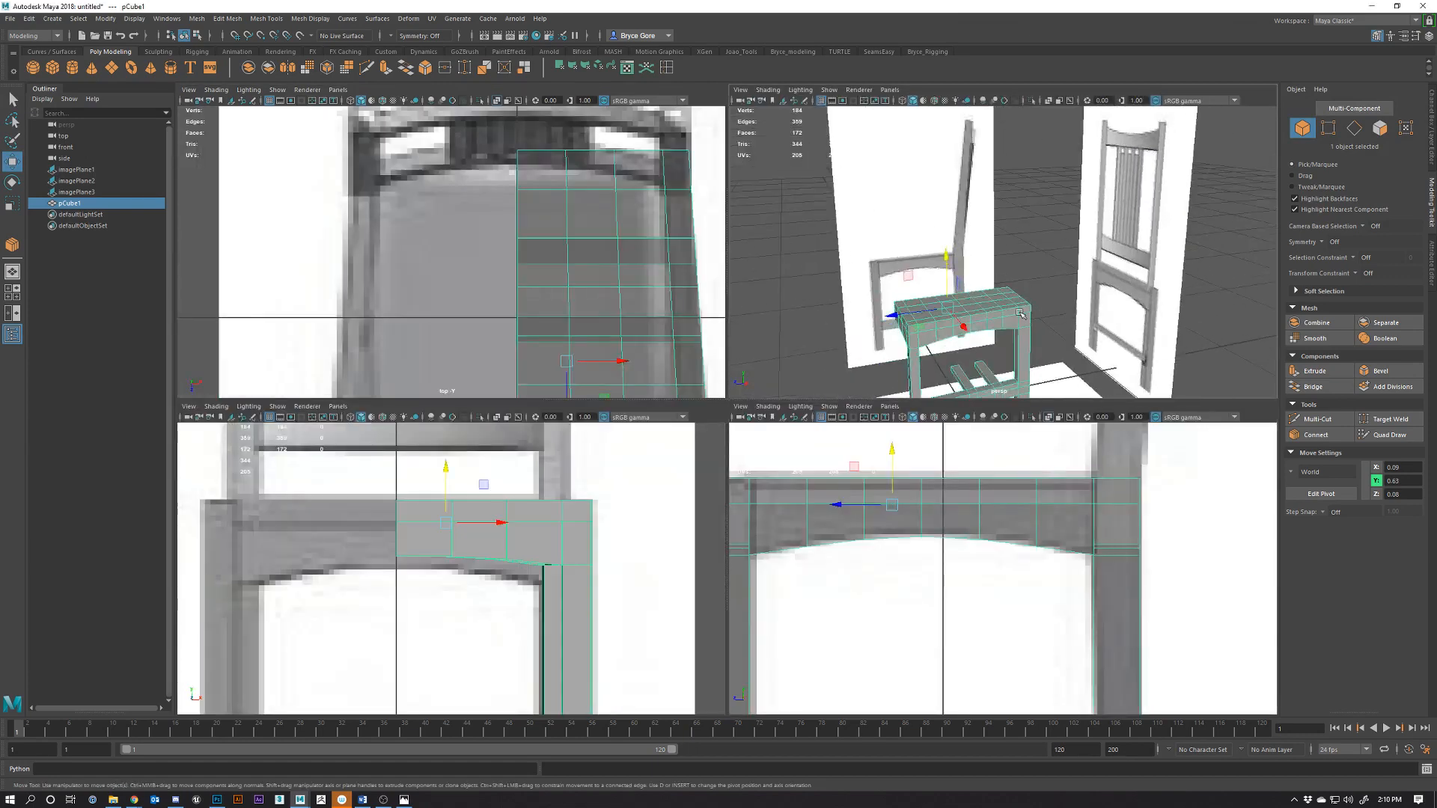
{"action": "right_click_drag", "start_coordinate": [1022, 317], "coordinate": [1023, 317]}
{"action": "left_click", "coordinate": [1022, 318]}
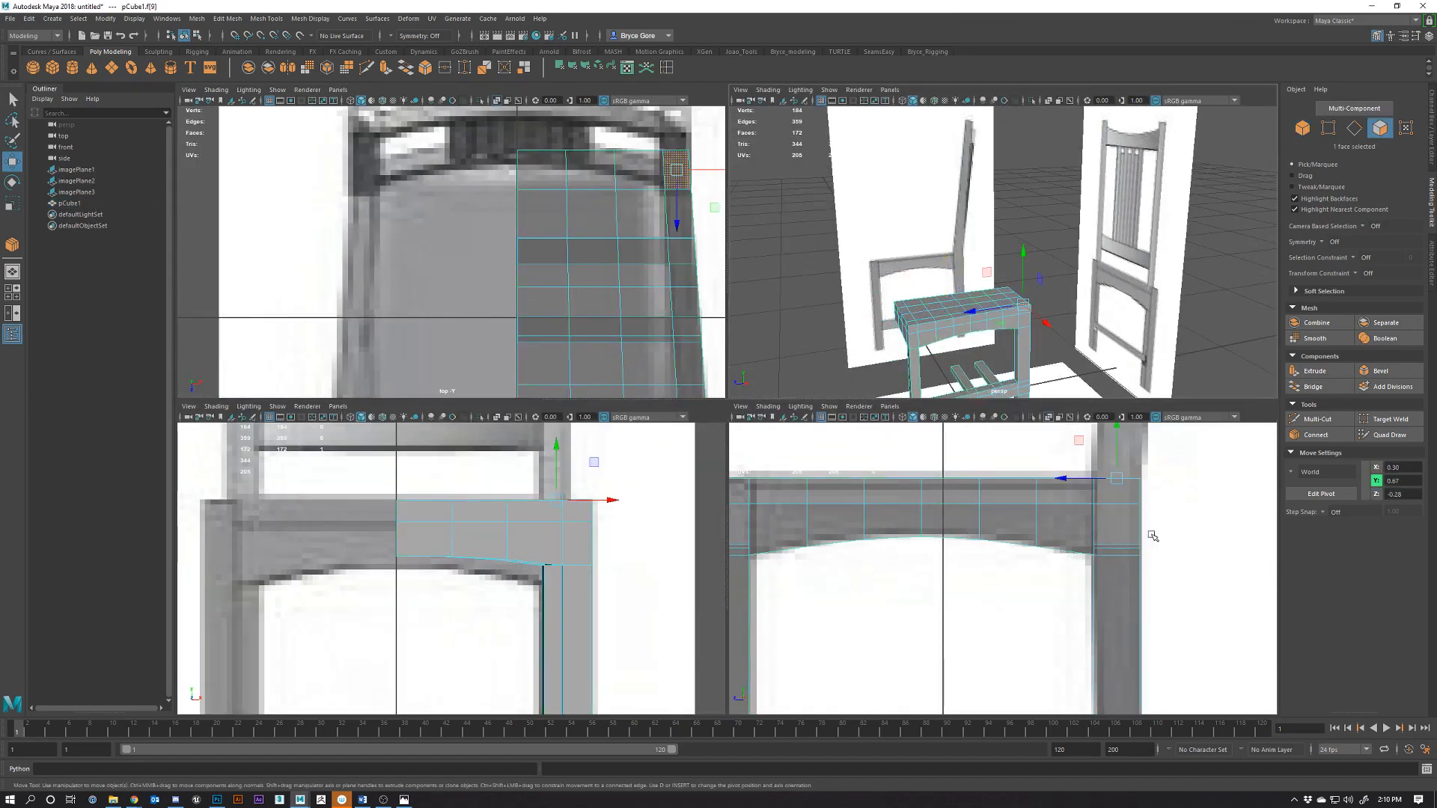
{"action": "scroll", "coordinate": [1028, 566], "scroll_direction": "down", "scroll_amount": 10}
{"action": "scroll", "coordinate": [1041, 544], "scroll_direction": "up", "scroll_amount": 4}
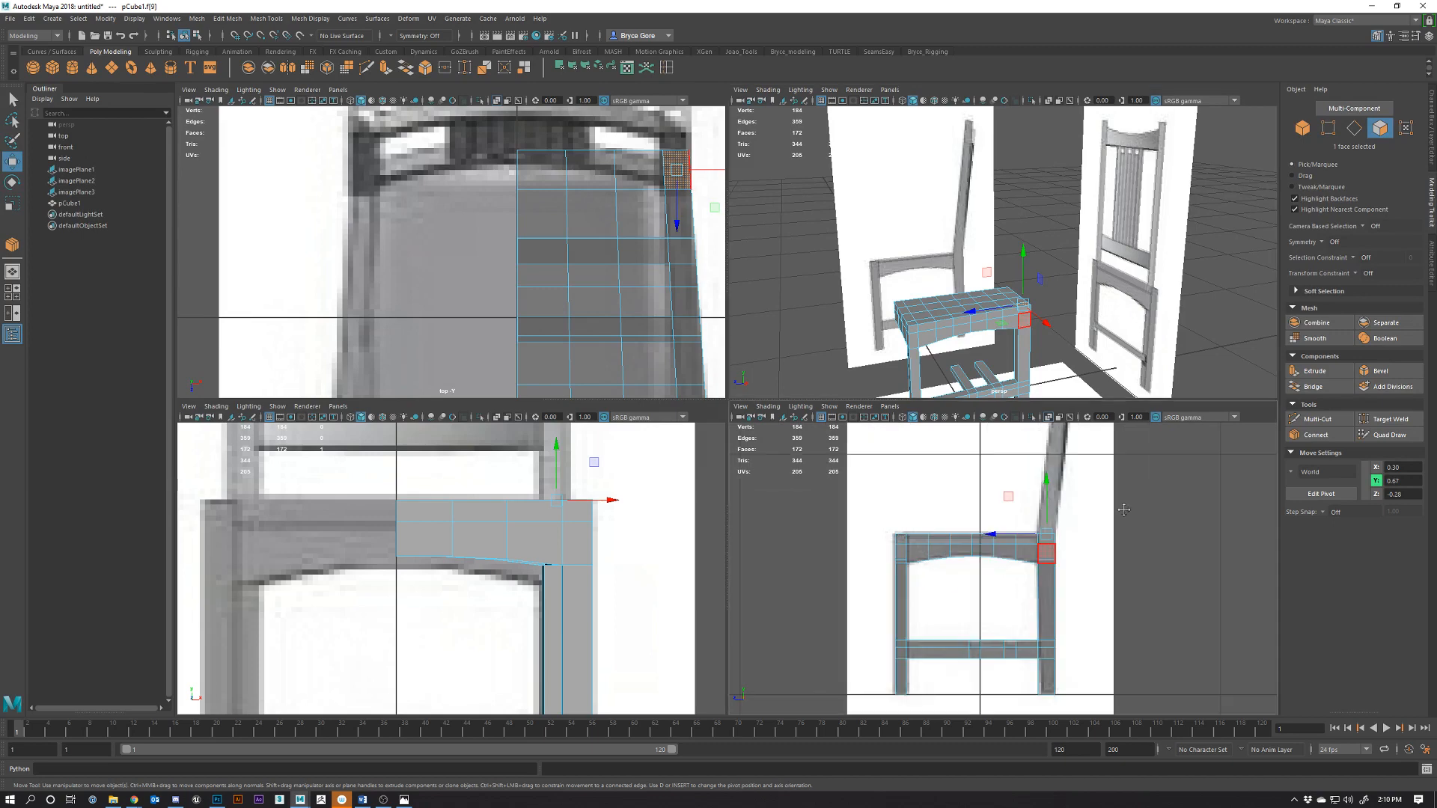
{"action": "key", "text": "ctrl+e"}
{"action": "left_click_drag", "start_coordinate": [993, 580], "coordinate": [1009, 378]}
{"action": "middle_click_drag", "start_coordinate": [626, 522], "coordinate": [551, 625], "text": "alt"}
{"action": "left_click_drag", "start_coordinate": [540, 515], "coordinate": [542, 479]}
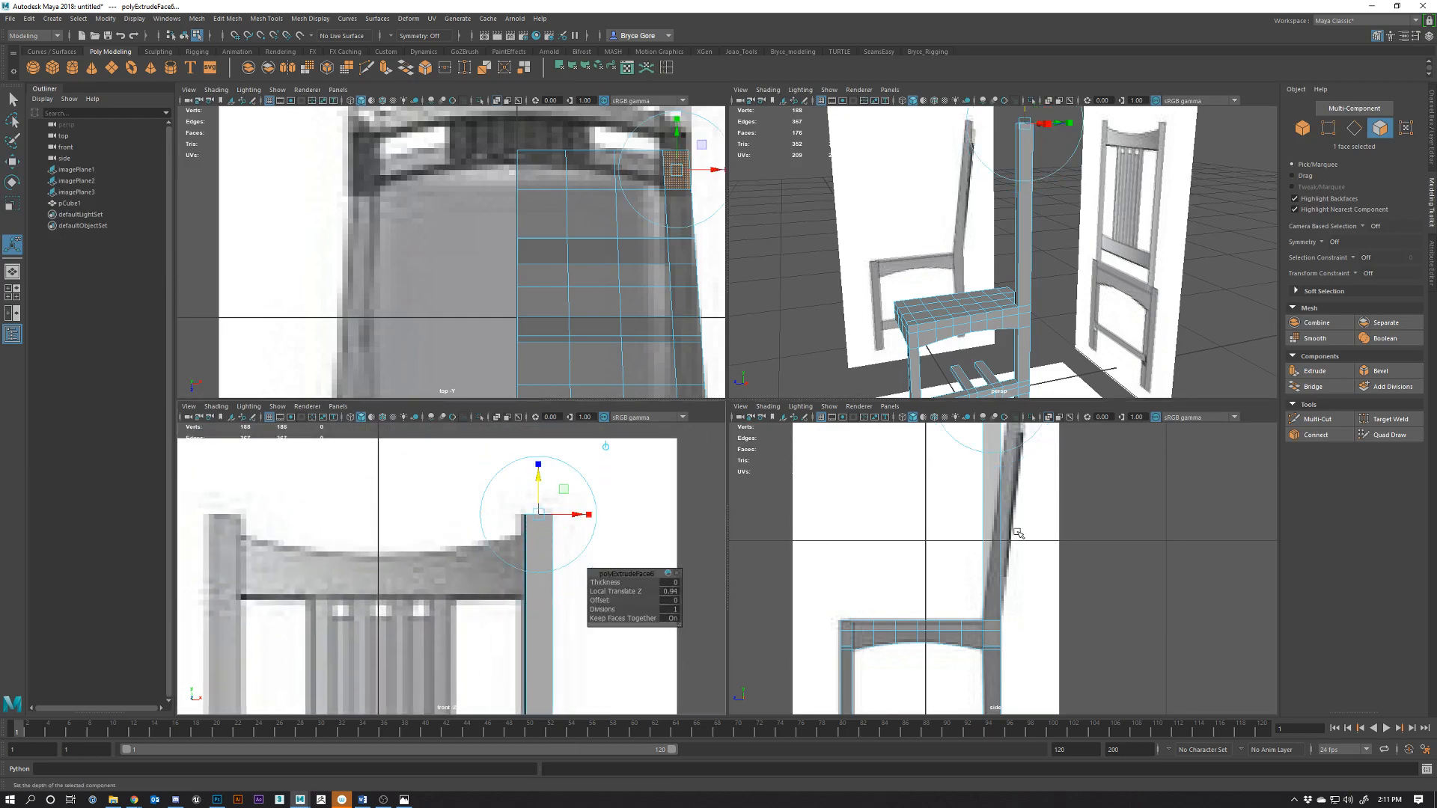
Shift the extruded post's top face backward to match the backrest's tilt in the side reference image
{"action": "middle_click_drag", "start_coordinate": [1019, 409], "coordinate": [998, 486], "text": "alt"}
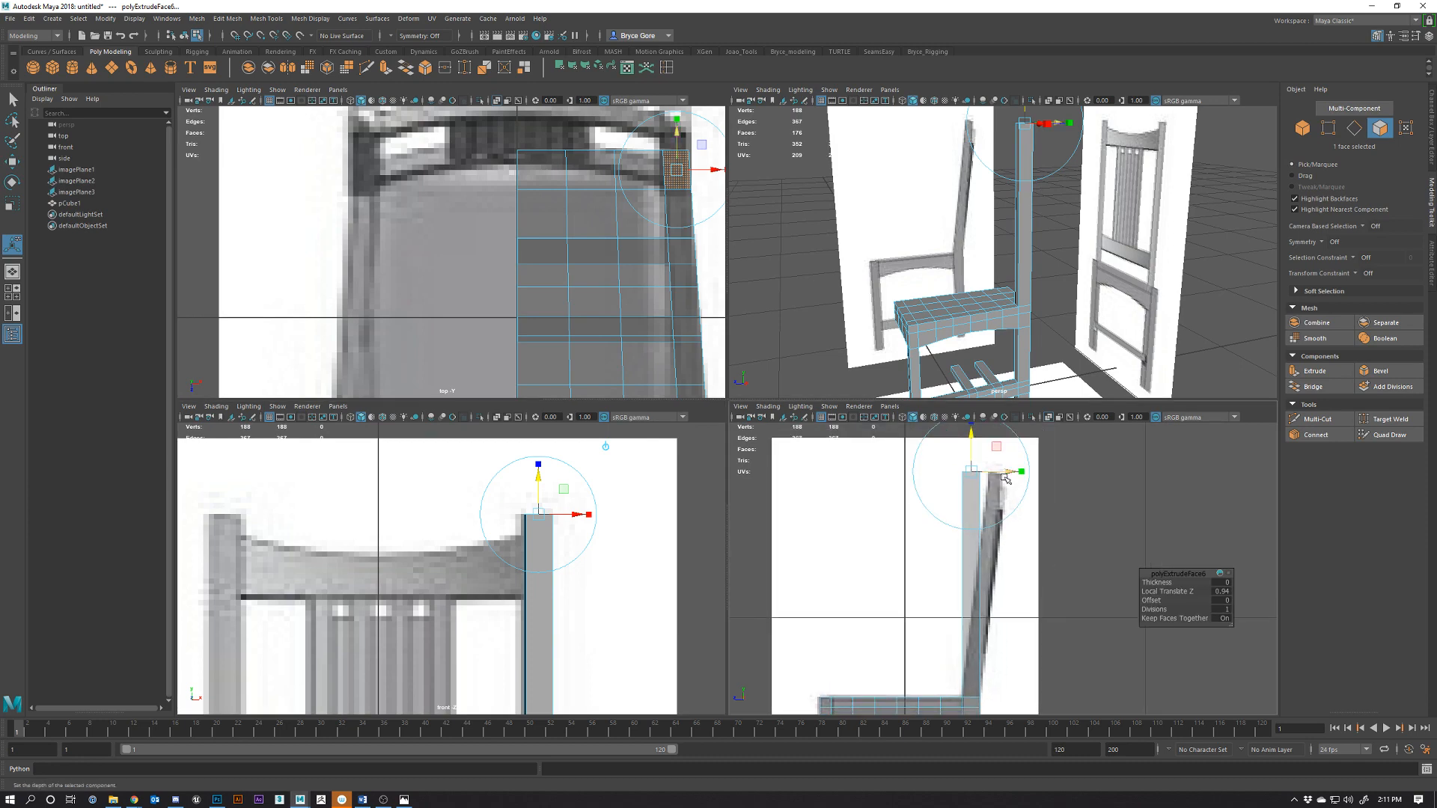
{"action": "left_click_drag", "start_coordinate": [1005, 478], "coordinate": [1033, 480]}
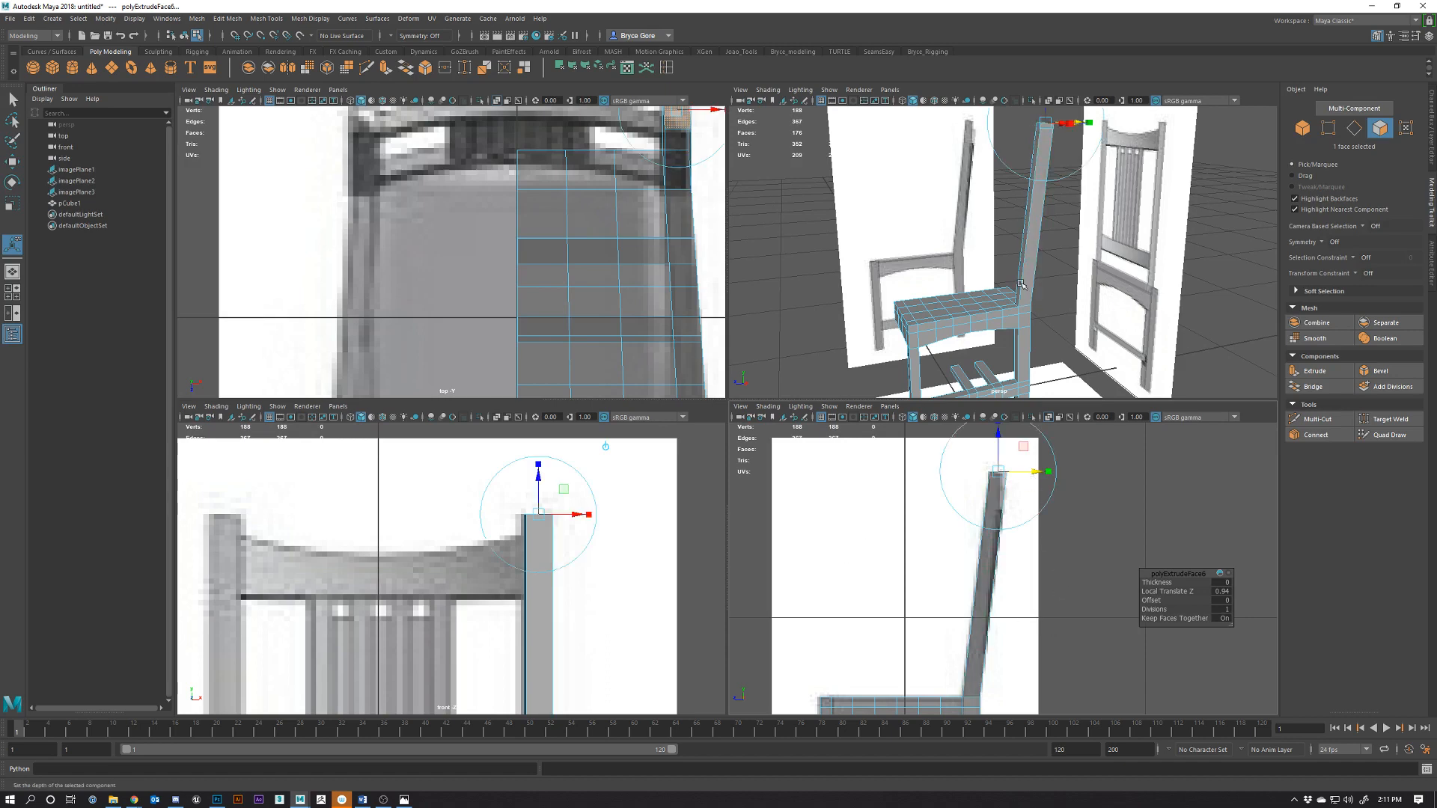
{"action": "left_click_drag", "start_coordinate": [1021, 284], "coordinate": [1039, 270], "text": "alt"}
{"action": "middle_click_drag", "start_coordinate": [929, 146], "coordinate": [924, 210], "text": "alt"}
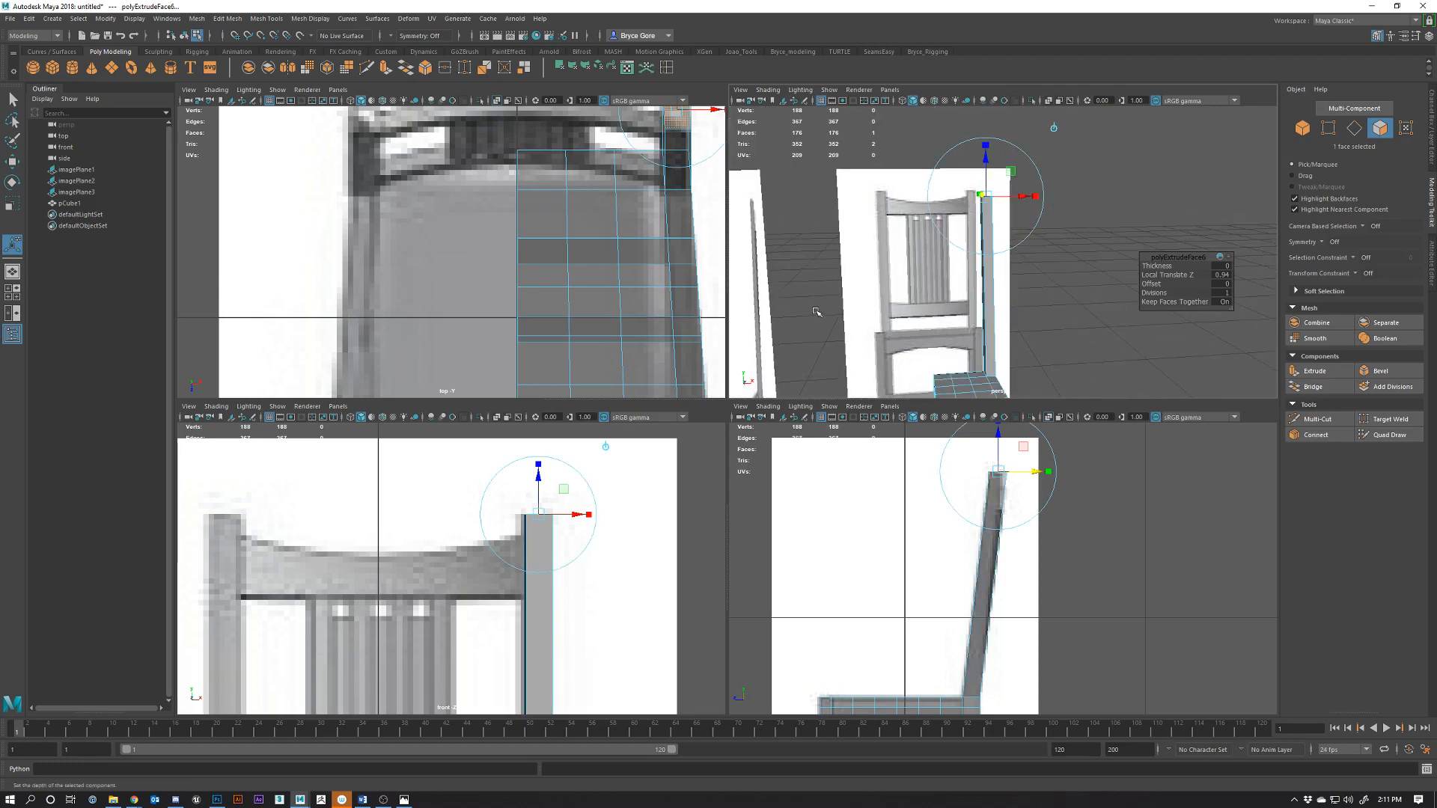
{"action": "right_click_drag", "start_coordinate": [1077, 346], "coordinate": [1005, 326], "text": "alt"}
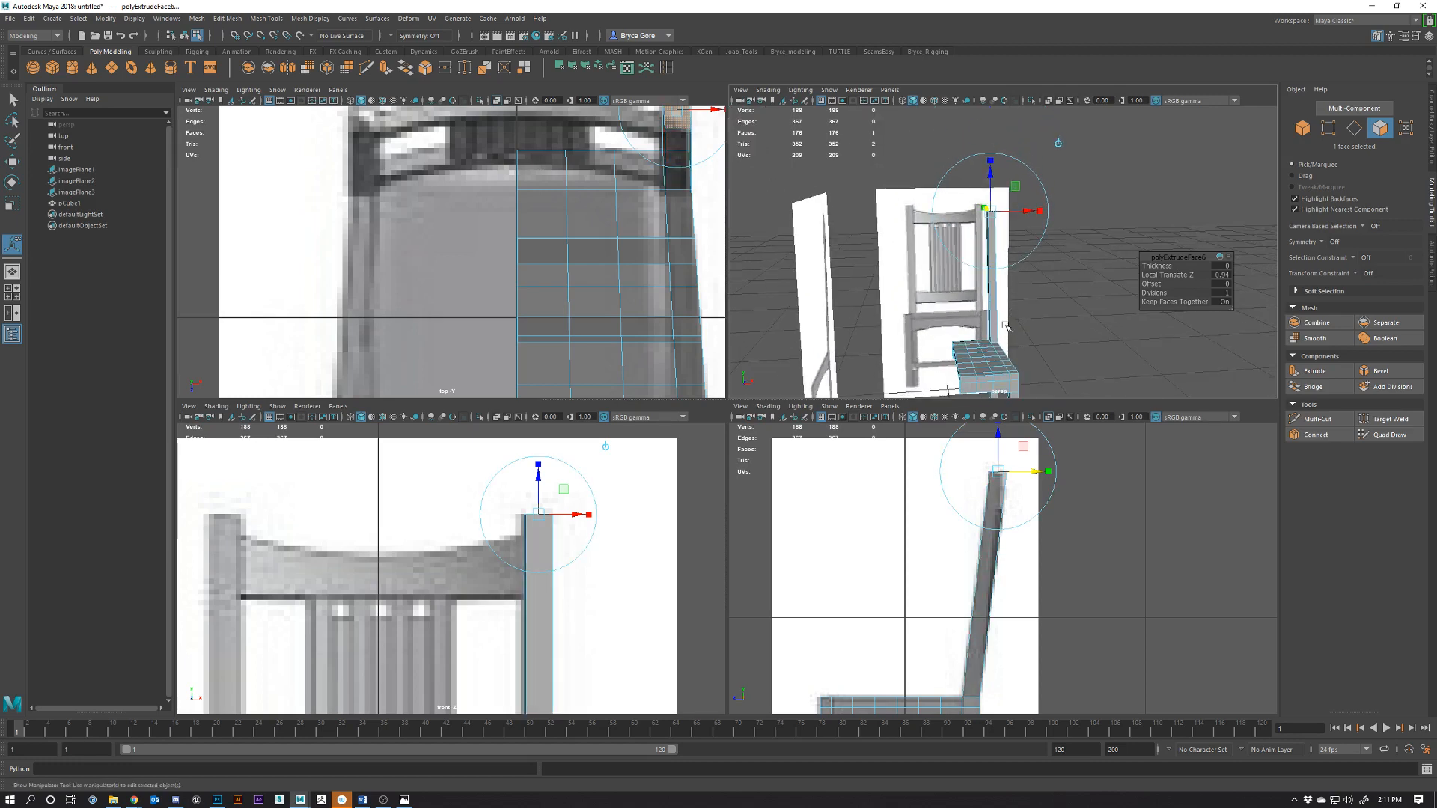
{"action": "left_click_drag", "start_coordinate": [1005, 325], "coordinate": [971, 333], "text": "alt"}
Insert two edge loops around the back post at the upper and lower edges of the reference's lower back rail
{"action": "right_click_drag", "start_coordinate": [587, 605], "coordinate": [813, 624], "text": "alt"}
{"action": "key", "text": "space"}
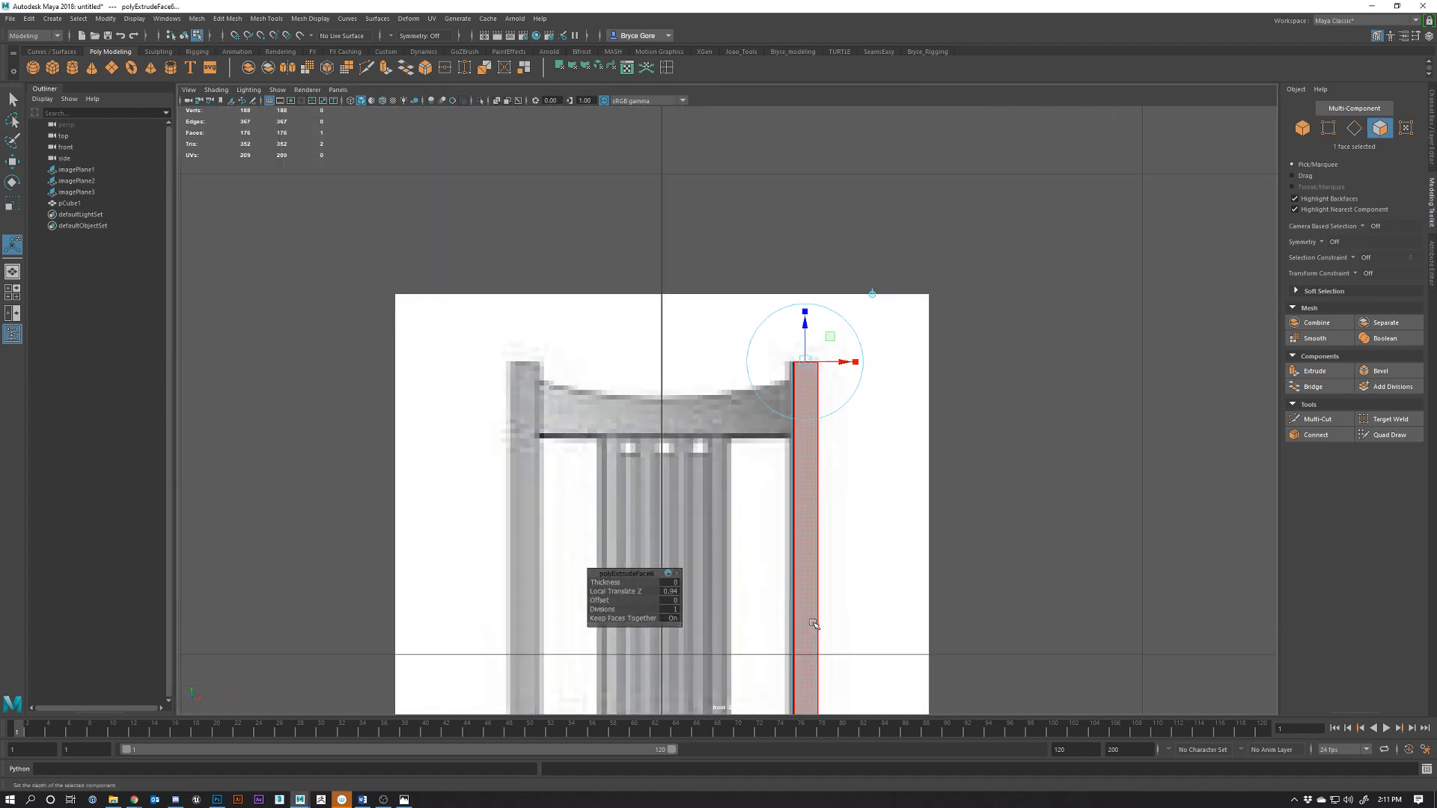
{"action": "middle_click_drag", "start_coordinate": [865, 642], "coordinate": [800, 438], "text": "alt"}
{"action": "right_click_drag", "start_coordinate": [741, 384], "coordinate": [799, 367]}
{"action": "left_click", "coordinate": [1057, 451]}
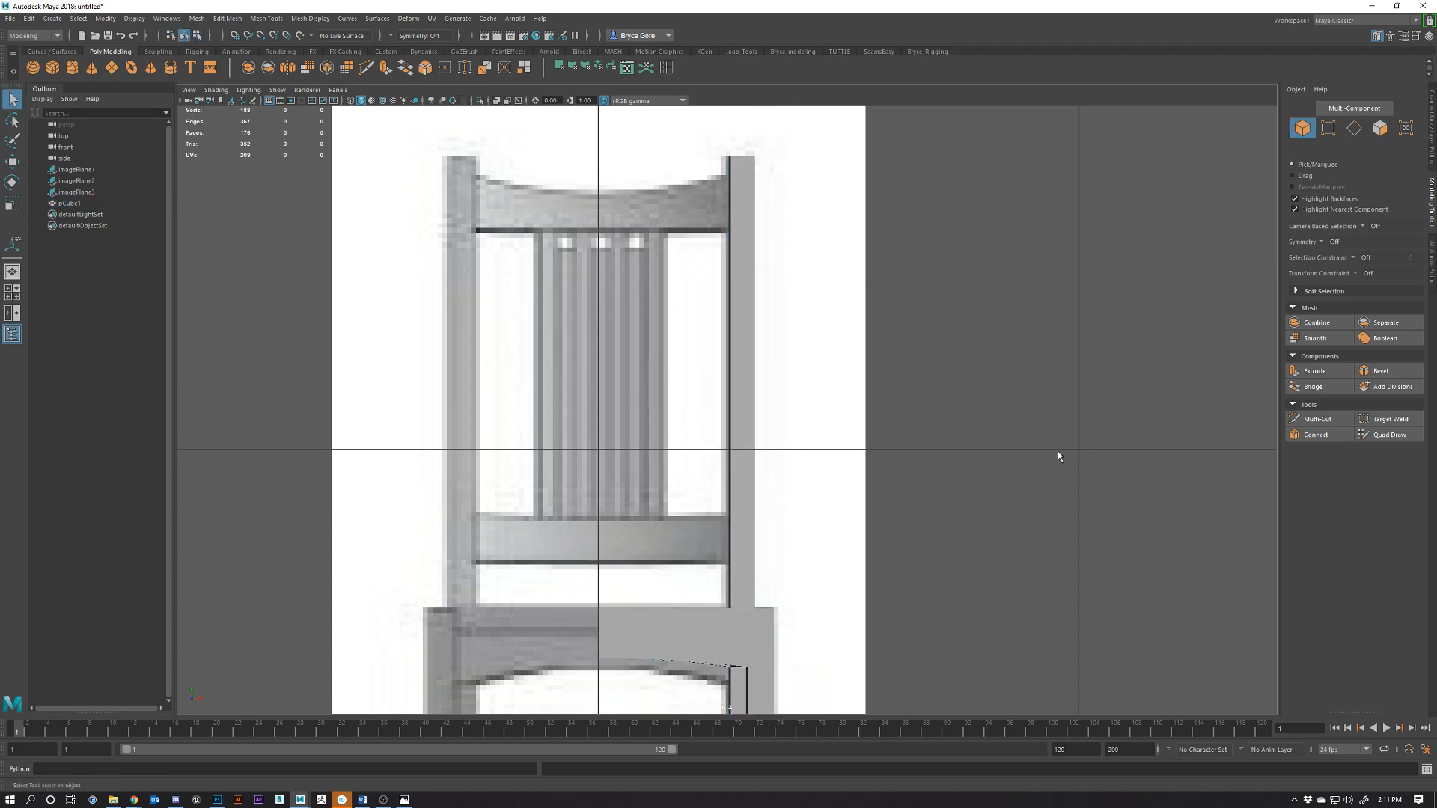
{"action": "scroll", "coordinate": [734, 532], "scroll_direction": "up", "scroll_amount": 3}
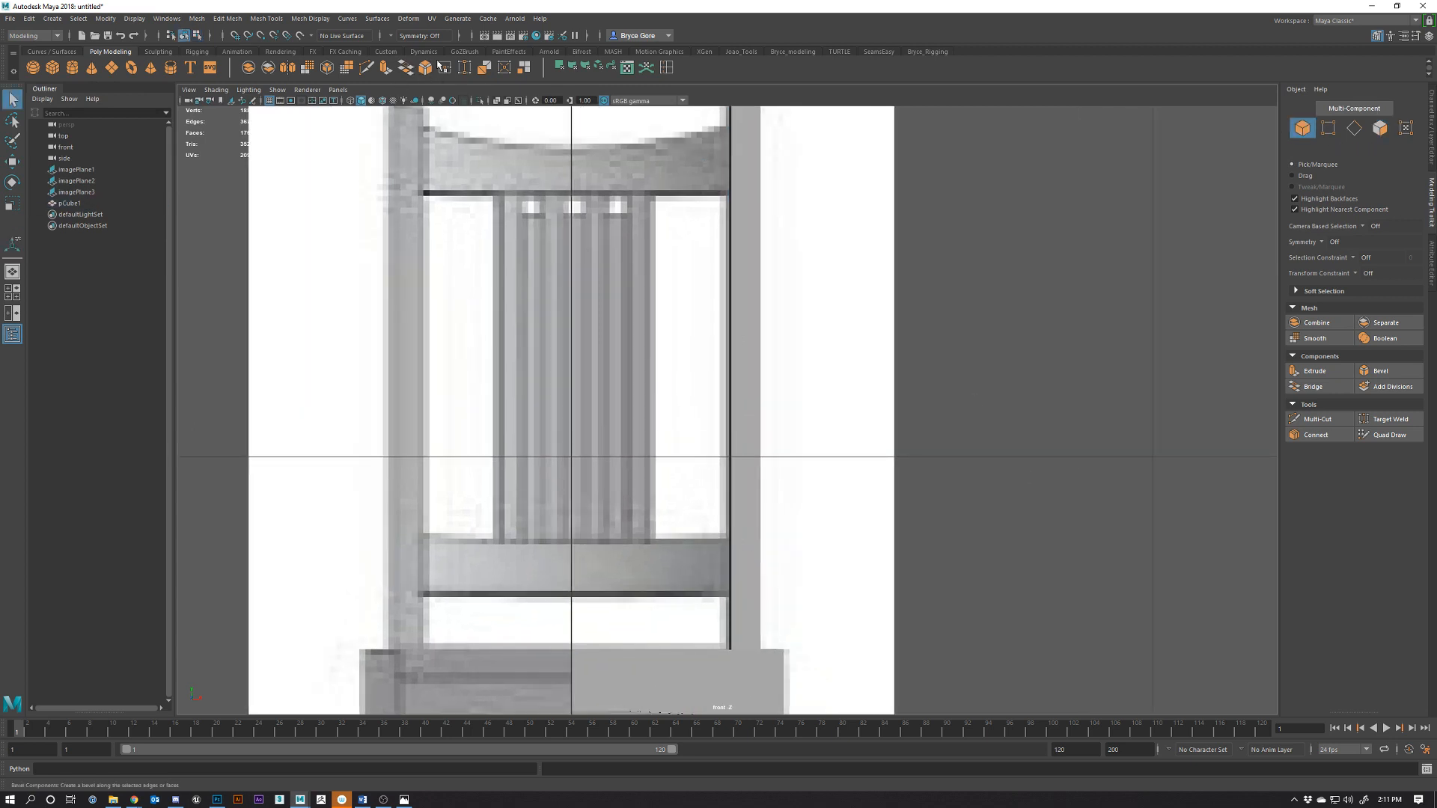
{"action": "left_click", "coordinate": [666, 70]}
{"action": "scroll", "coordinate": [740, 557], "scroll_direction": "up", "scroll_amount": 1}
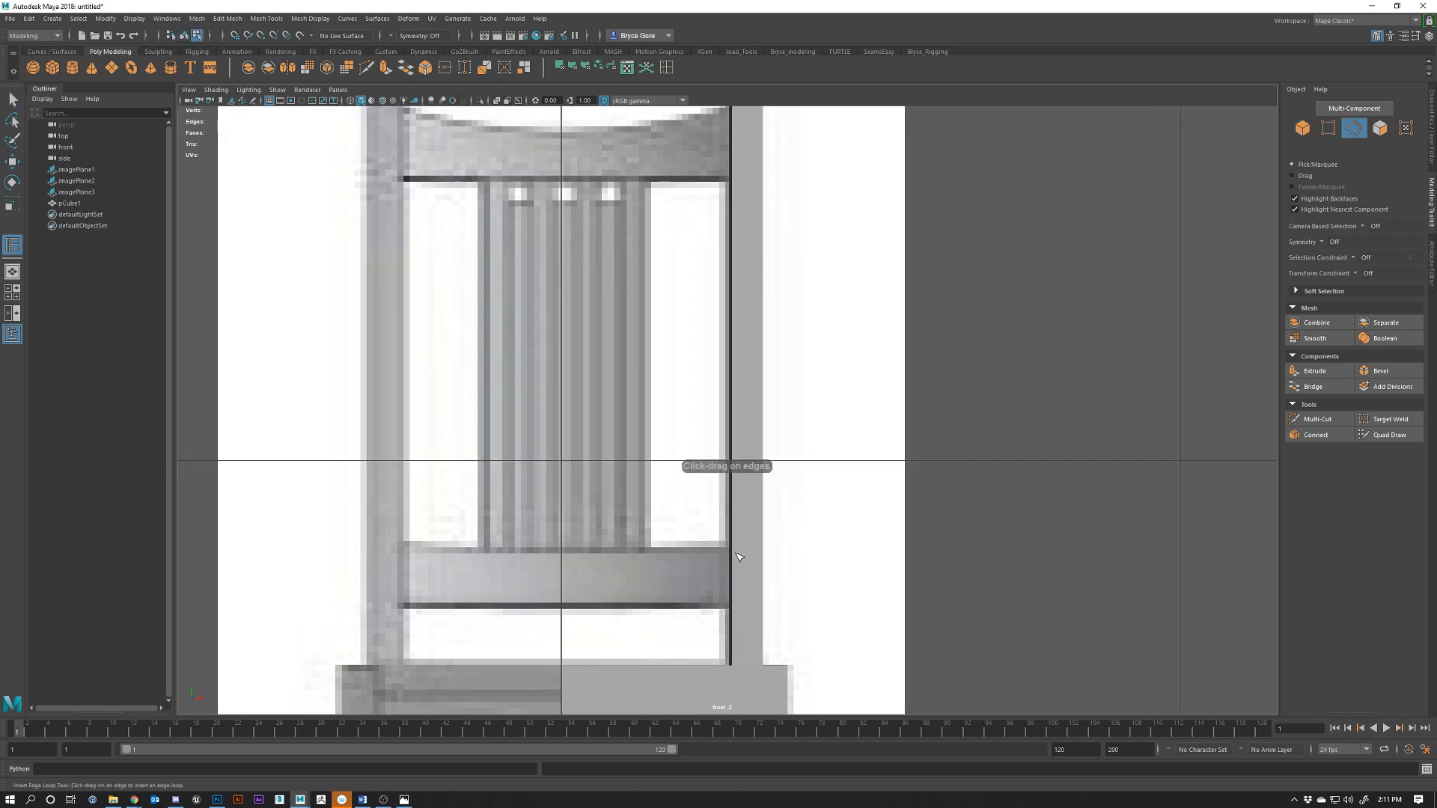
{"action": "left_click_drag", "start_coordinate": [734, 541], "coordinate": [768, 551]}
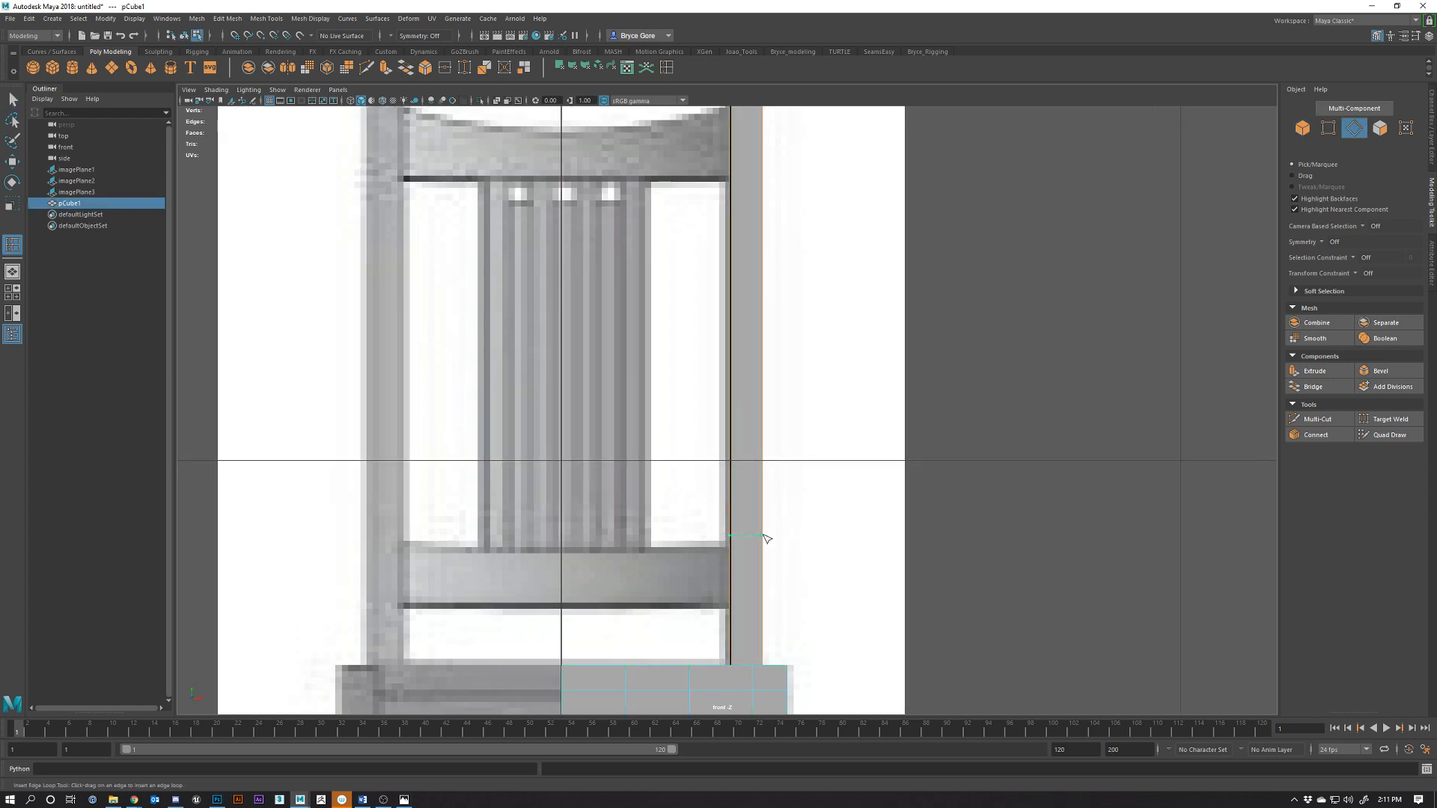
{"action": "left_click_drag", "start_coordinate": [765, 537], "coordinate": [764, 541]}
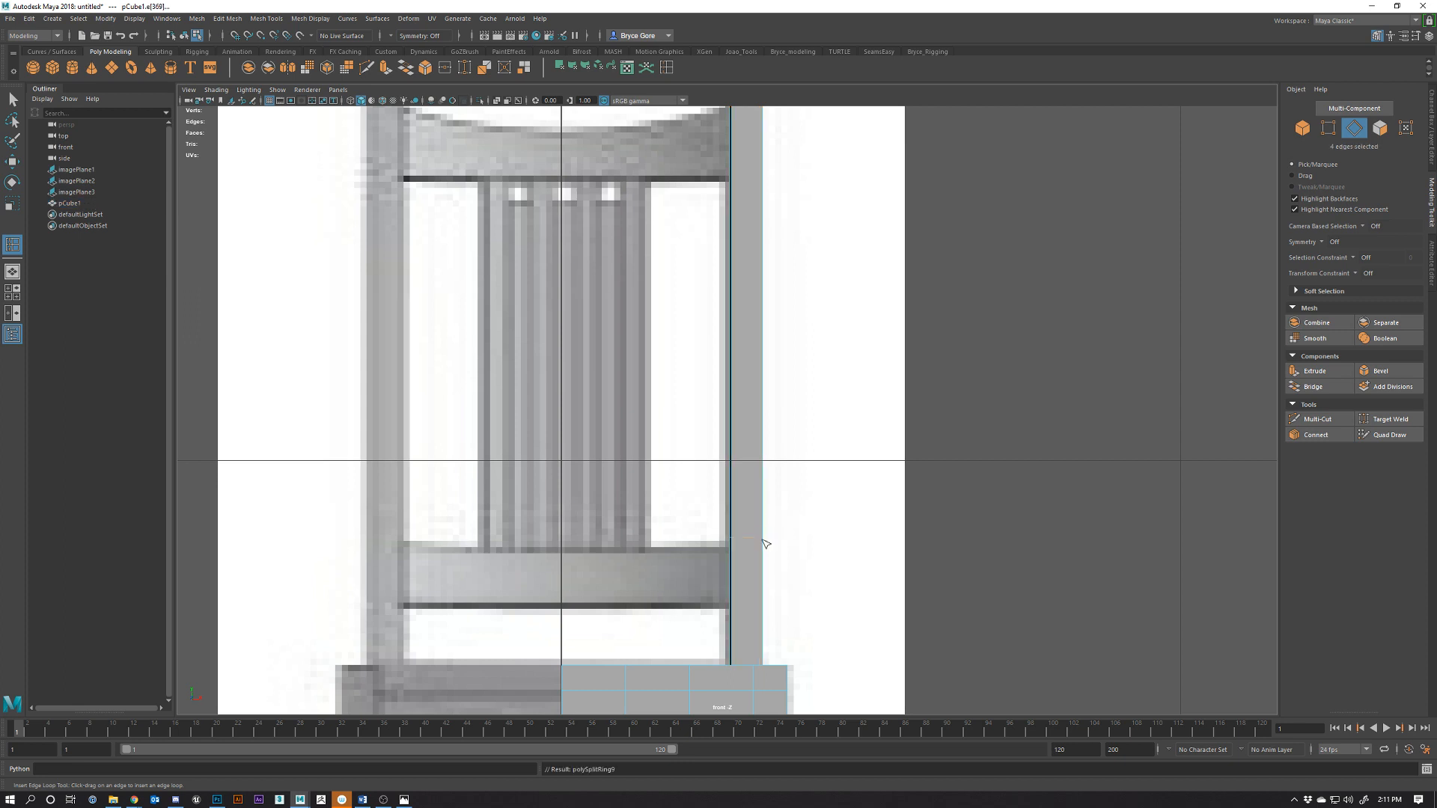
{"action": "left_click_drag", "start_coordinate": [764, 603], "coordinate": [764, 617]}
Insert two edge loops near the post's top to mark the upper and lower limits of the top back rail
{"action": "middle_click_drag", "start_coordinate": [741, 291], "coordinate": [775, 423], "text": "alt"}
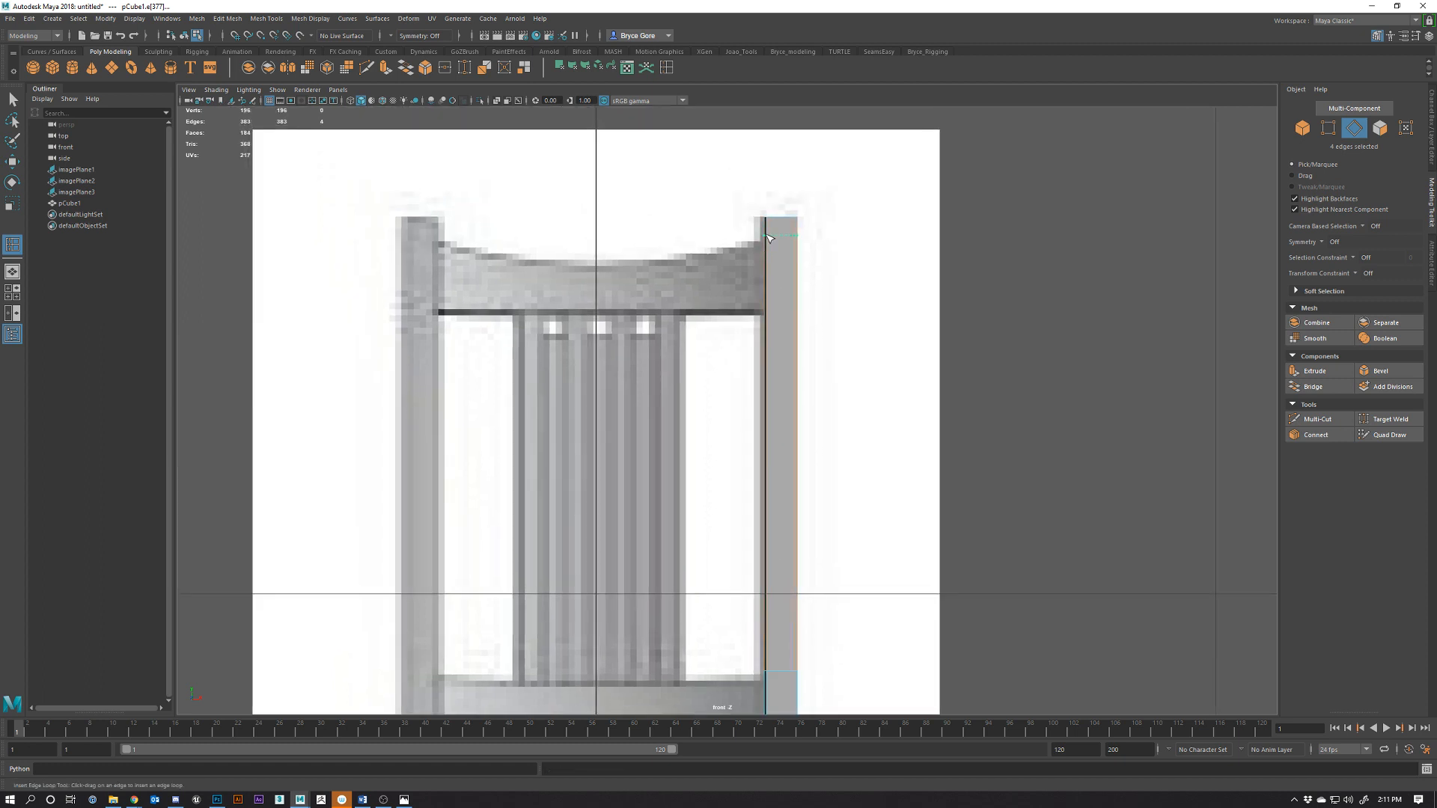
{"action": "left_click_drag", "start_coordinate": [769, 238], "coordinate": [769, 238]}
{"action": "left_click_drag", "start_coordinate": [767, 320], "coordinate": [769, 323]}
{"action": "key", "text": "w"}
{"action": "key", "text": "space"}
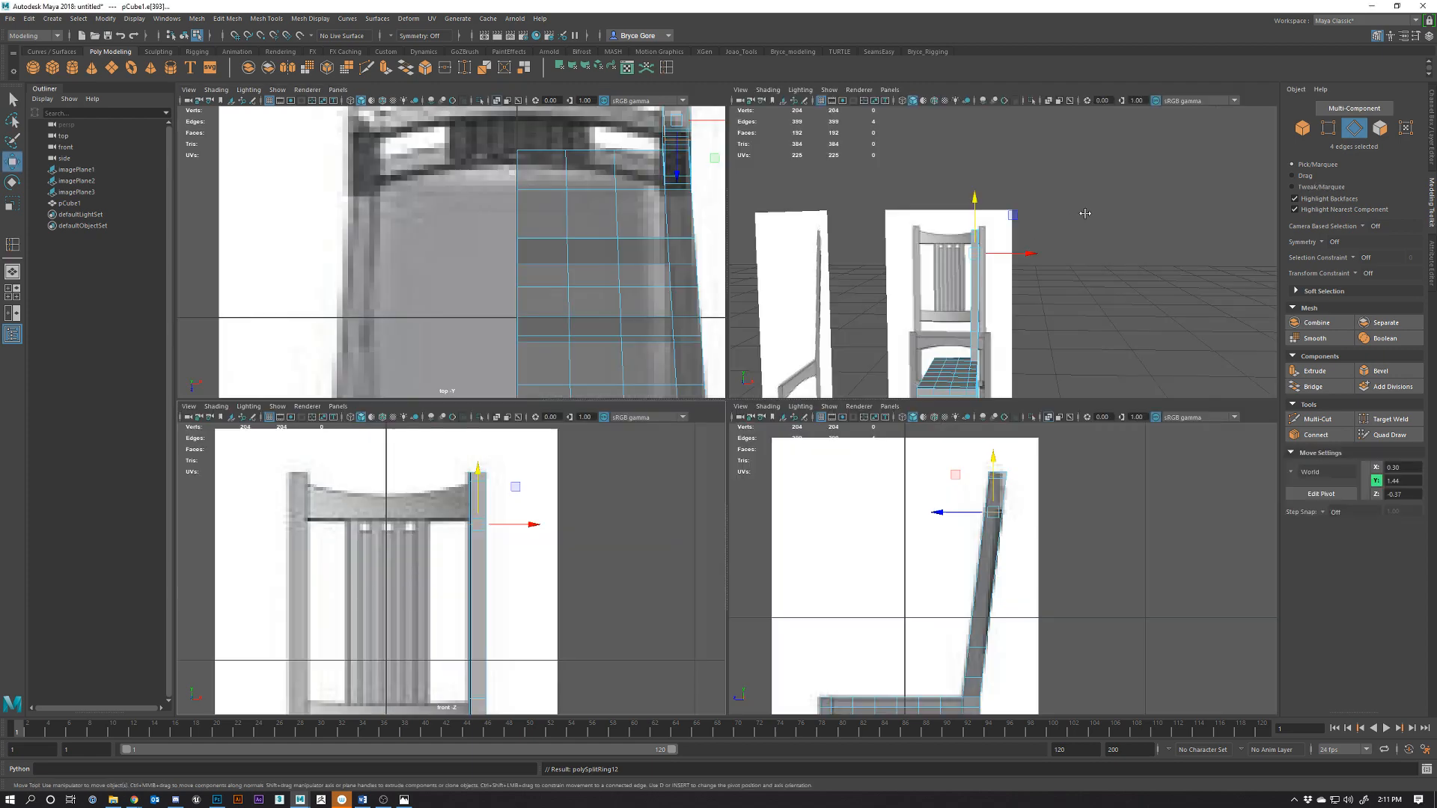
Try to extrude the post's inner face between the two upper edge loops about 0.233 toward the chair's centre
{"action": "key", "text": "space"}
{"action": "left_click_drag", "start_coordinate": [953, 316], "coordinate": [719, 437], "text": "alt"}
{"action": "right_click_drag", "start_coordinate": [719, 437], "coordinate": [786, 401], "text": "alt"}
{"action": "mouse_move", "coordinate": [650, 347]}
{"action": "left_mouse_down", "text": "alt"}
{"action": "mouse_move", "coordinate": [704, 349]}
{"action": "mouse_move", "coordinate": [638, 333]}
{"action": "left_mouse_up", "text": "alt"}
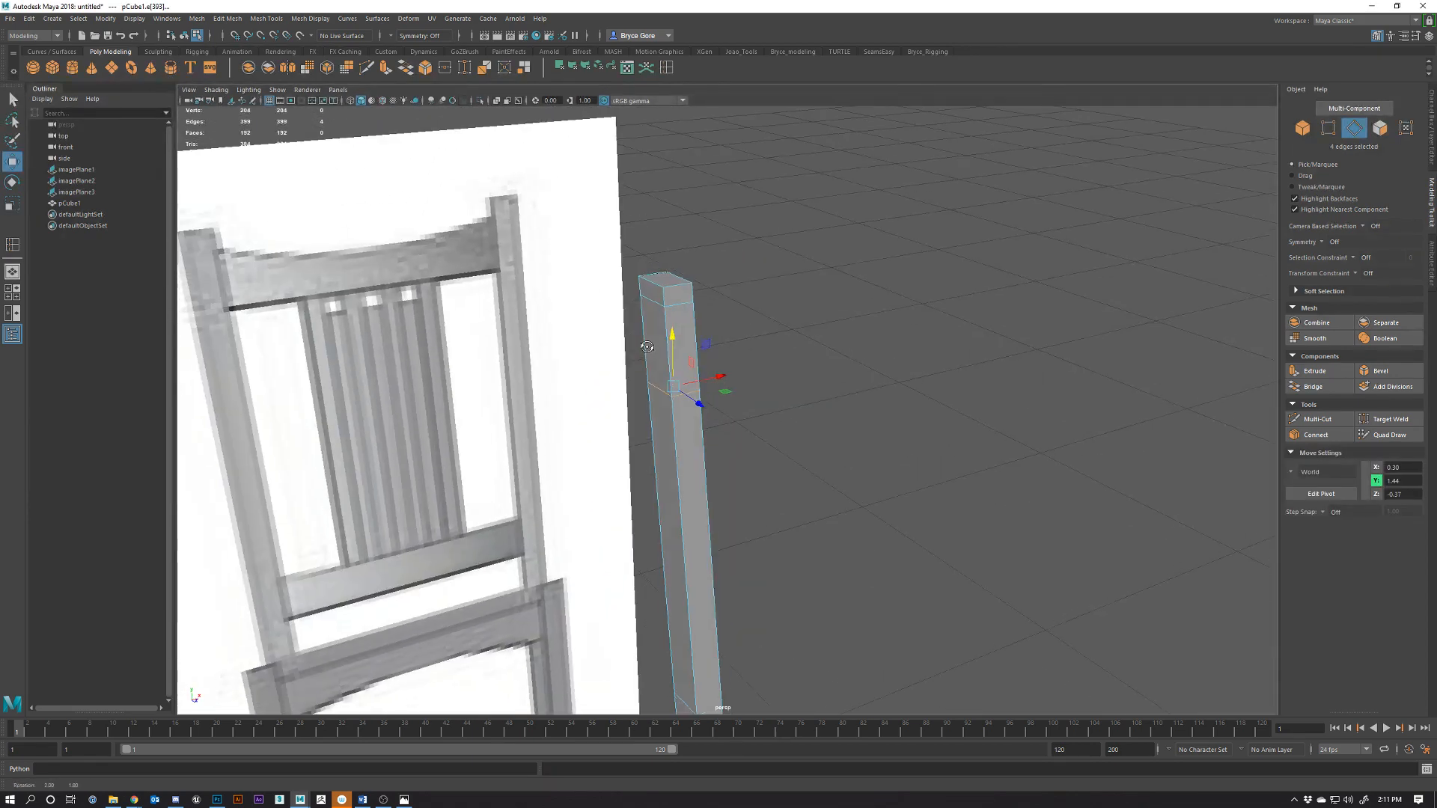
{"action": "right_click_drag", "start_coordinate": [655, 315], "coordinate": [658, 335]}
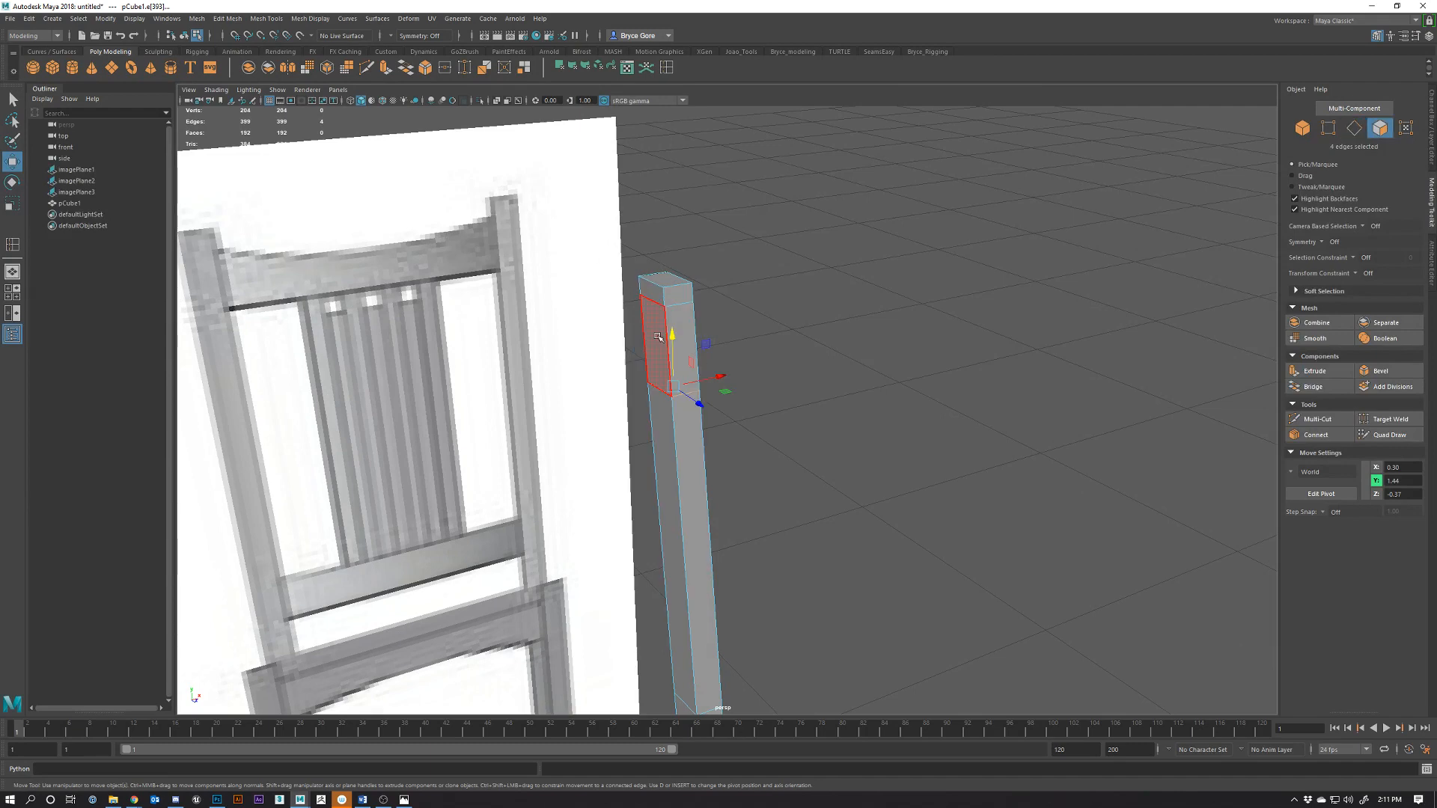
{"action": "left_click", "coordinate": [659, 336]}
{"action": "key", "text": "ctrl+e"}
{"action": "left_click_drag", "start_coordinate": [632, 348], "coordinate": [516, 389]}
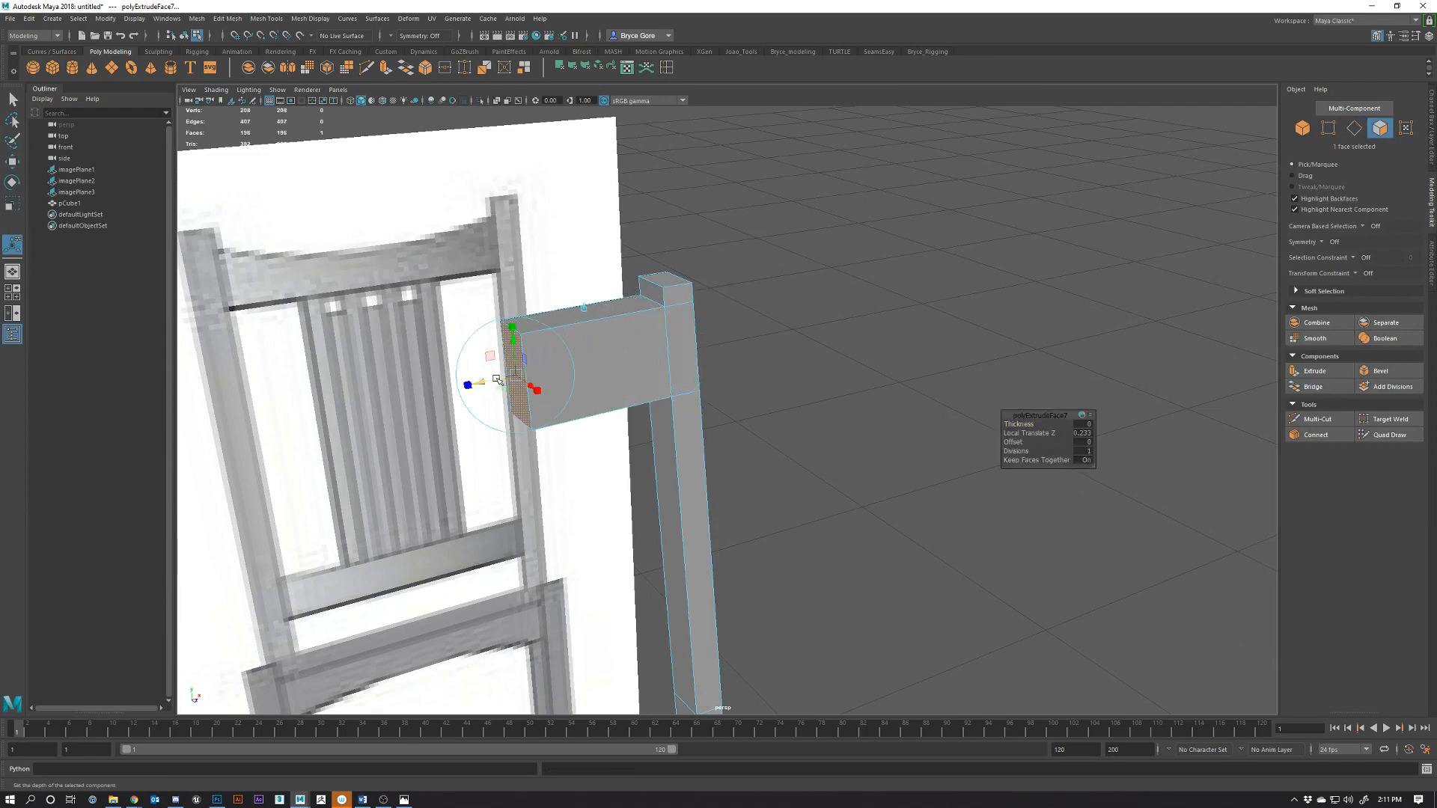
{"action": "left_click_drag", "start_coordinate": [702, 407], "coordinate": [639, 243], "text": "alt"}
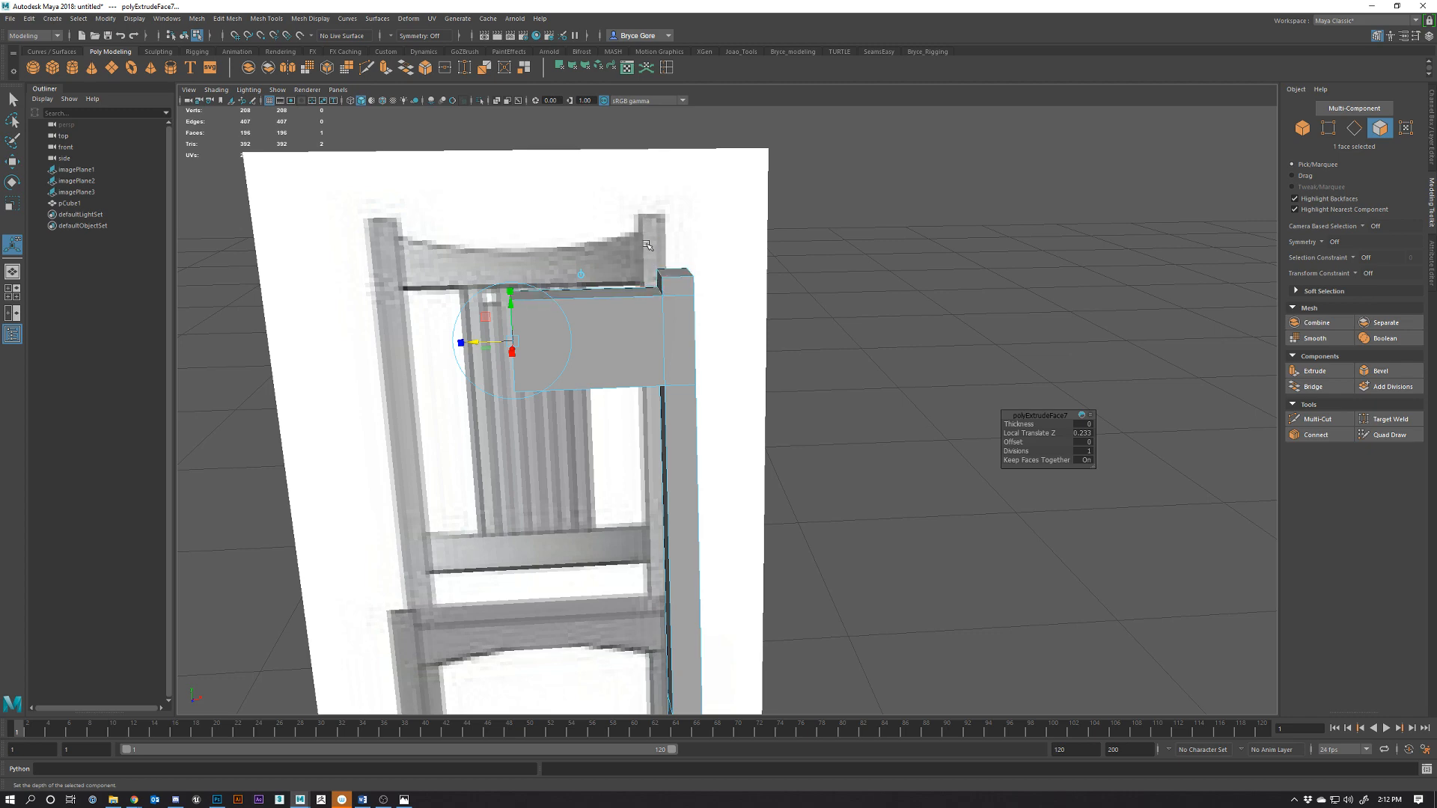
{"action": "key", "text": "ctrl+z"}
Try to extrude the upper and lower inner rail faces of the post together, and clear the selection
{"action": "left_click_drag", "start_coordinate": [752, 438], "coordinate": [819, 438], "text": "alt"}
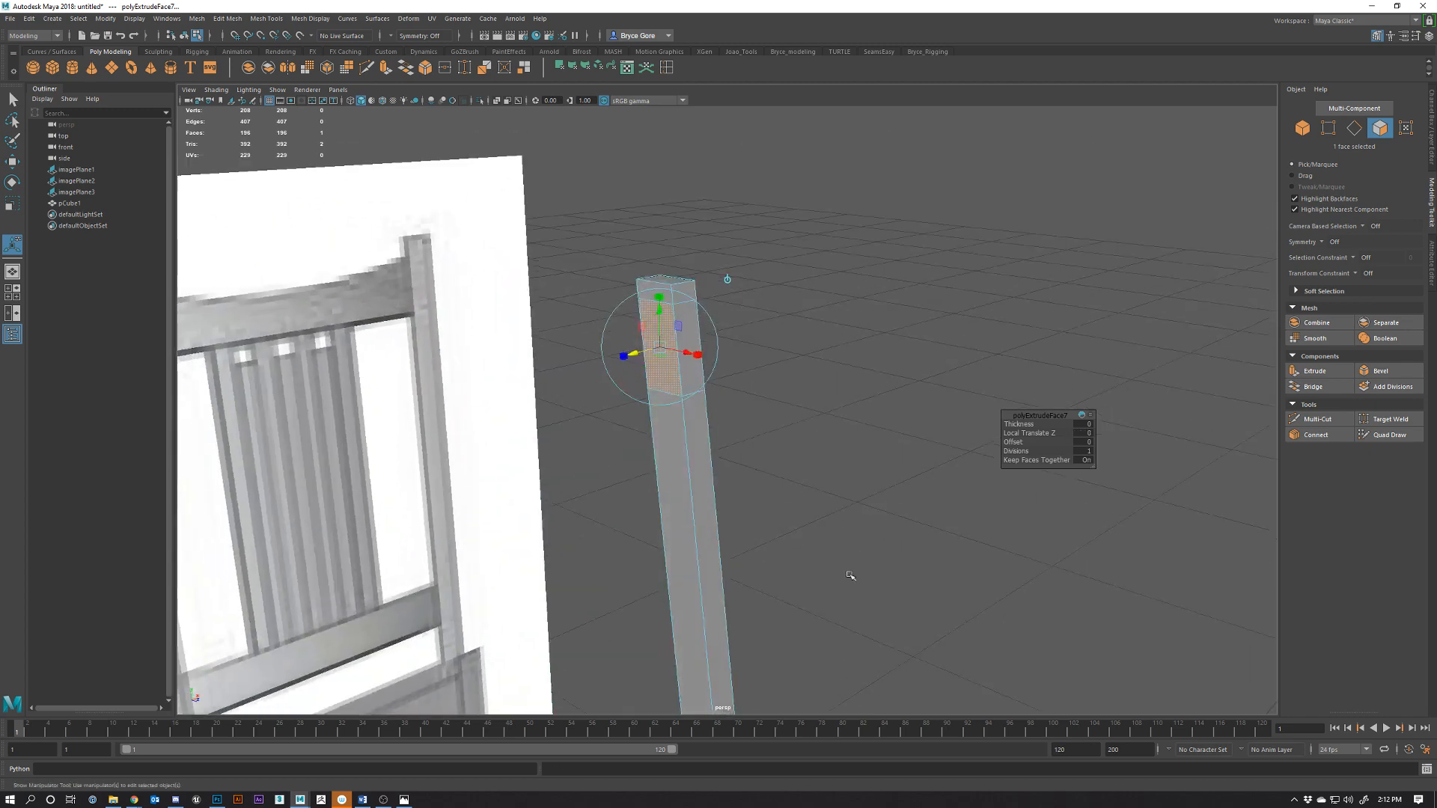
{"action": "middle_click_drag", "start_coordinate": [849, 574], "coordinate": [782, 437], "text": "alt"}
{"action": "left_click", "coordinate": [654, 553], "text": "shift"}
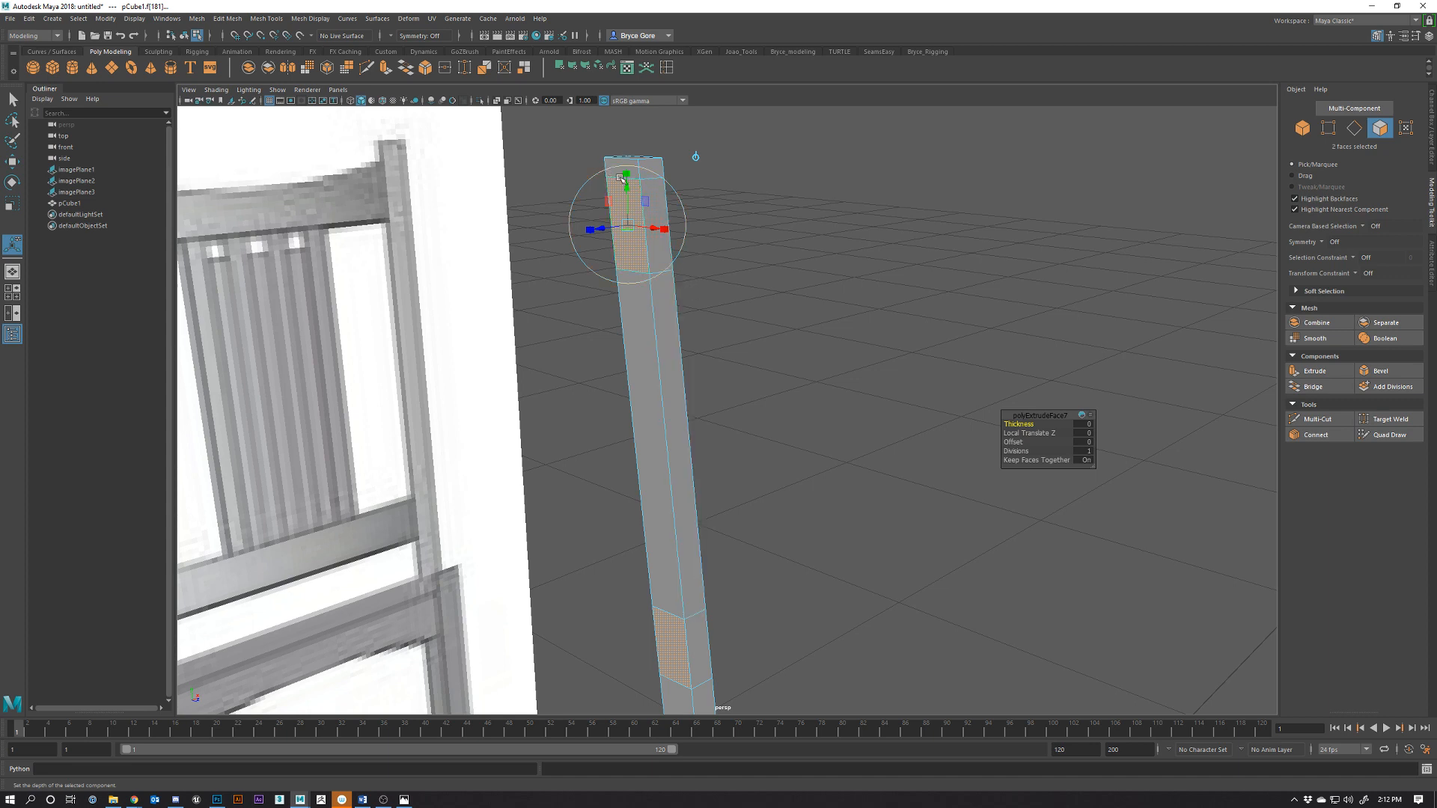
{"action": "left_click_drag", "start_coordinate": [628, 223], "coordinate": [611, 216]}
{"action": "key", "text": "ctrl+z"}
{"action": "key", "text": "ctrl+z"}
{"action": "key", "text": "ctrl+z"}
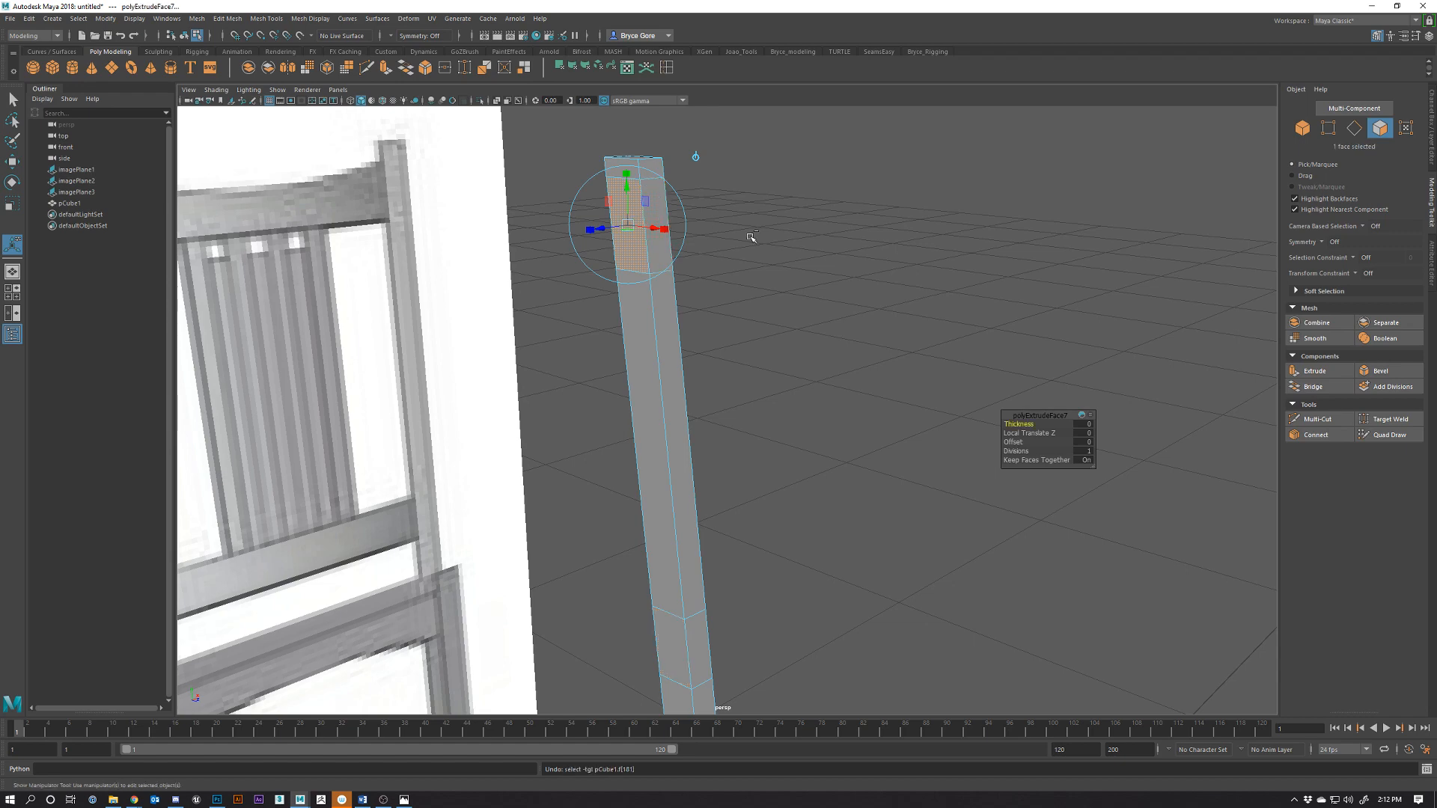
{"action": "left_click", "coordinate": [747, 600]}
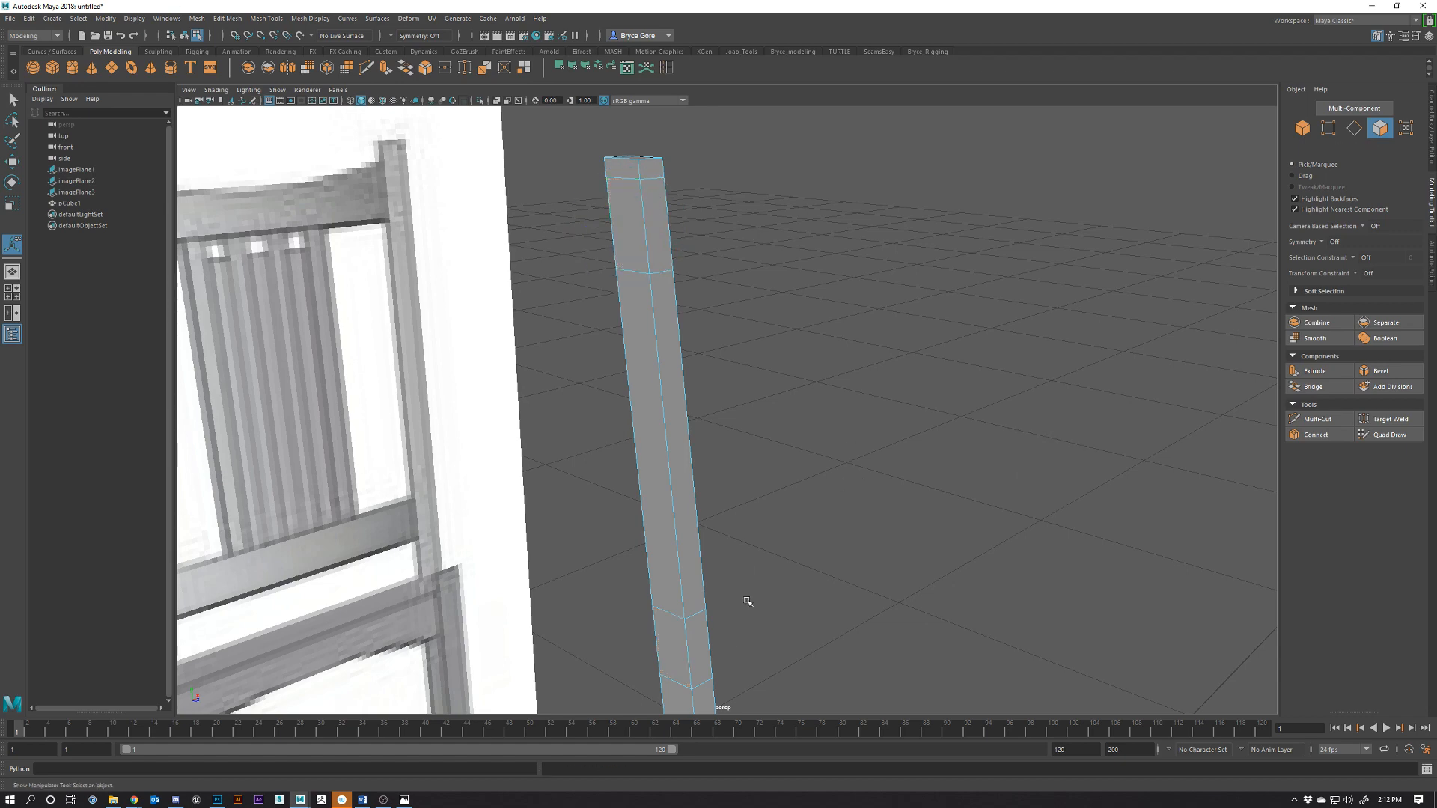
Extrude the post's upper and lower inner rail faces together and inset the new faces slightly
{"action": "left_click", "coordinate": [674, 642]}
{"action": "left_click", "coordinate": [624, 226], "text": "shift"}
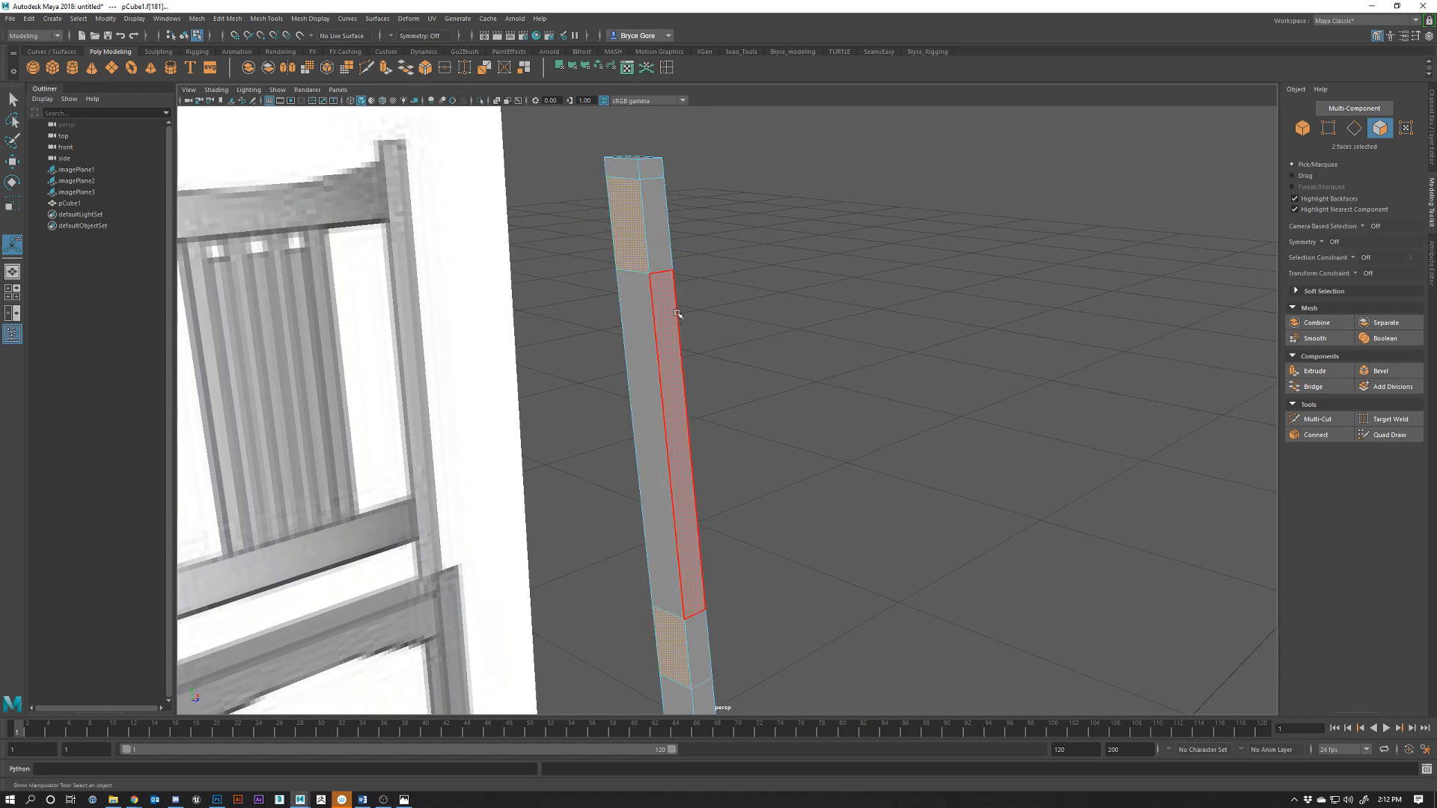
{"action": "key", "text": "ctrl+e"}
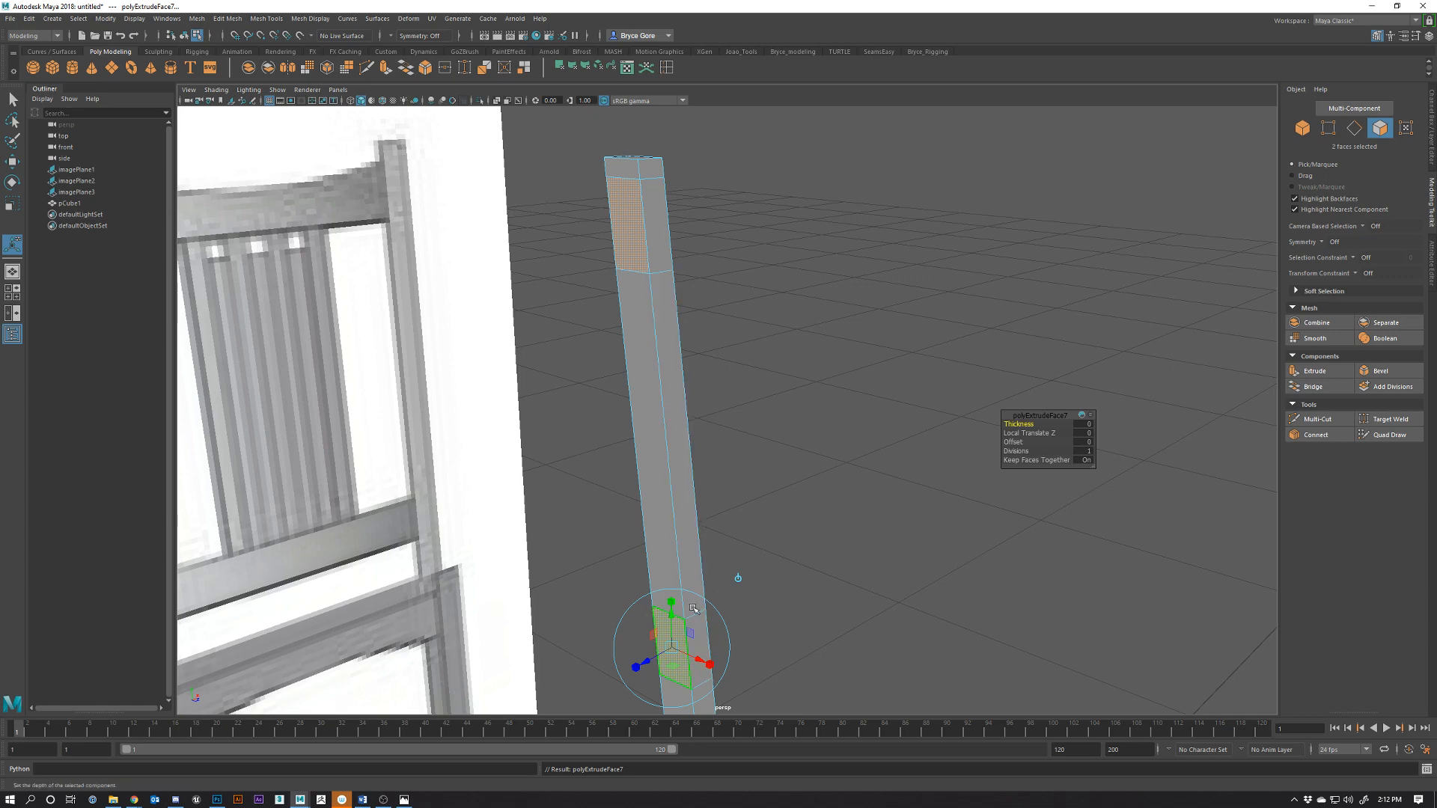
{"action": "middle_click_drag", "start_coordinate": [734, 576], "coordinate": [794, 520], "text": "alt"}
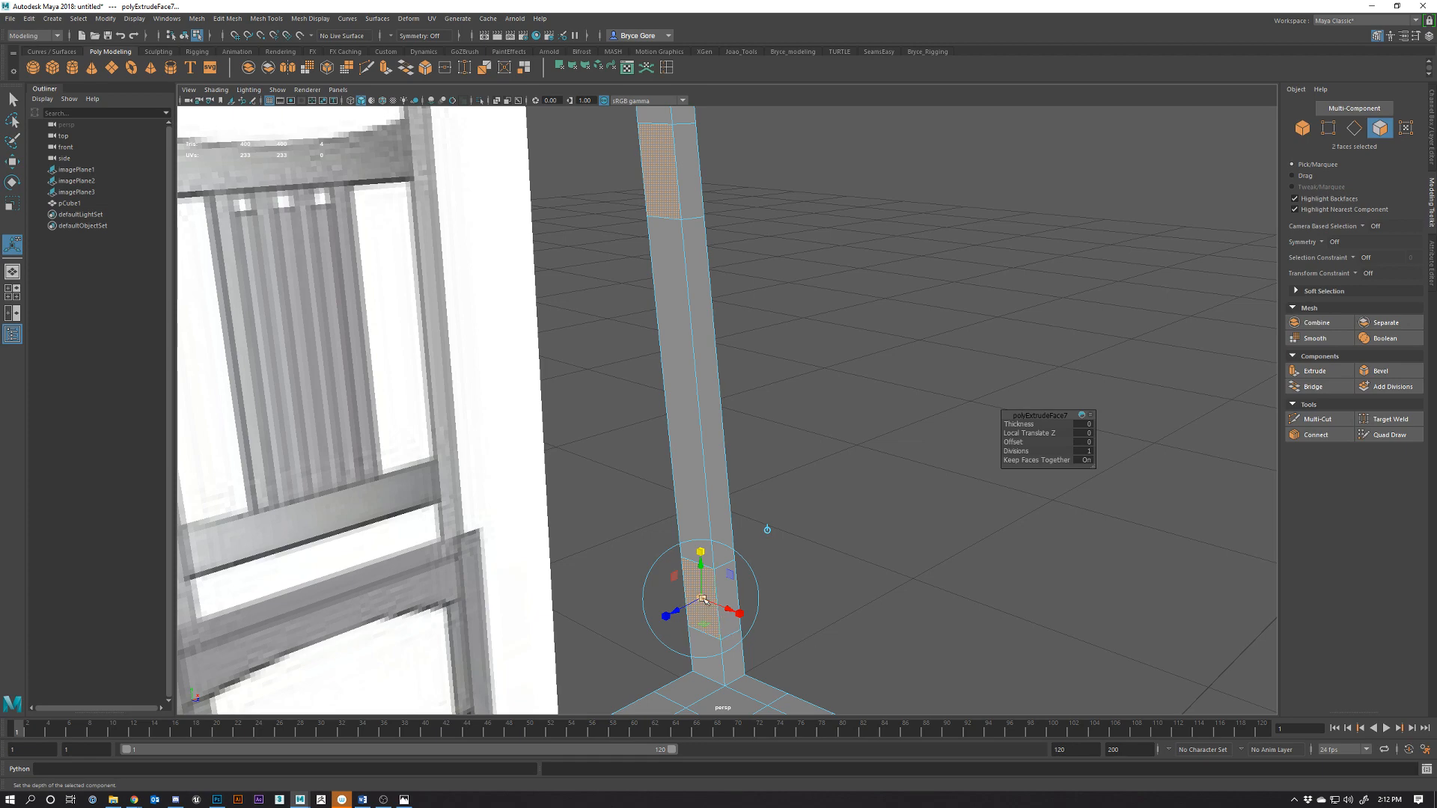
{"action": "left_click_drag", "start_coordinate": [704, 600], "coordinate": [699, 618]}
{"action": "middle_click_drag", "start_coordinate": [780, 412], "coordinate": [827, 551], "text": "alt"}
{"action": "left_click_drag", "start_coordinate": [801, 381], "coordinate": [906, 503], "text": "alt"}
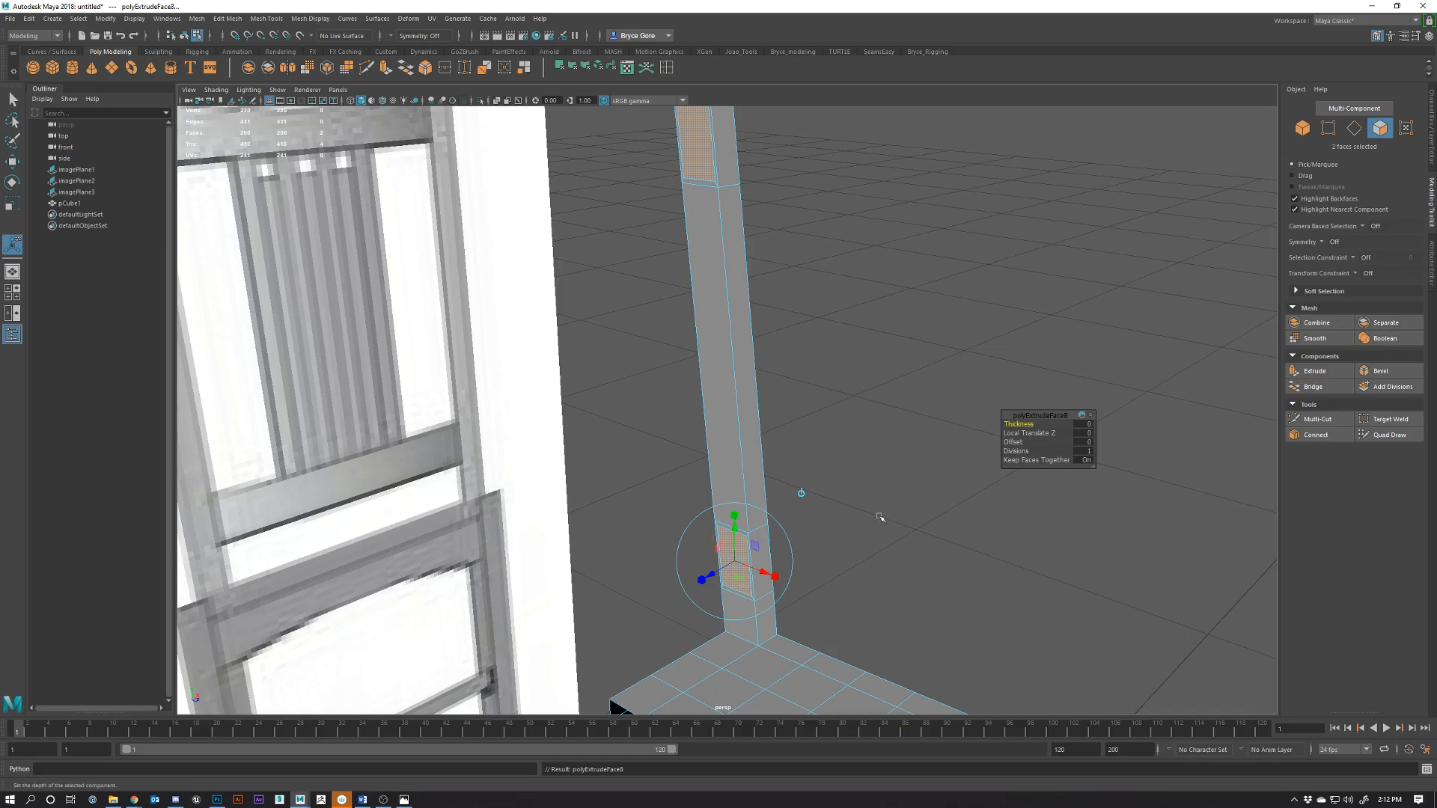
Extrude the two inset faces again toward the chair's centre to form the upper and lower back rails, and return to object mode
{"action": "key", "text": "ctrl+e"}
{"action": "left_click_drag", "start_coordinate": [715, 573], "coordinate": [794, 401]}
{"action": "right_click_drag", "start_coordinate": [770, 336], "coordinate": [838, 321]}
{"action": "key", "text": "q"}
{"action": "left_click", "coordinate": [898, 344]}
{"action": "scroll", "coordinate": [749, 334], "scroll_direction": "up", "scroll_amount": 5}
{"action": "middle_click_drag", "start_coordinate": [789, 203], "coordinate": [759, 256], "text": "alt"}
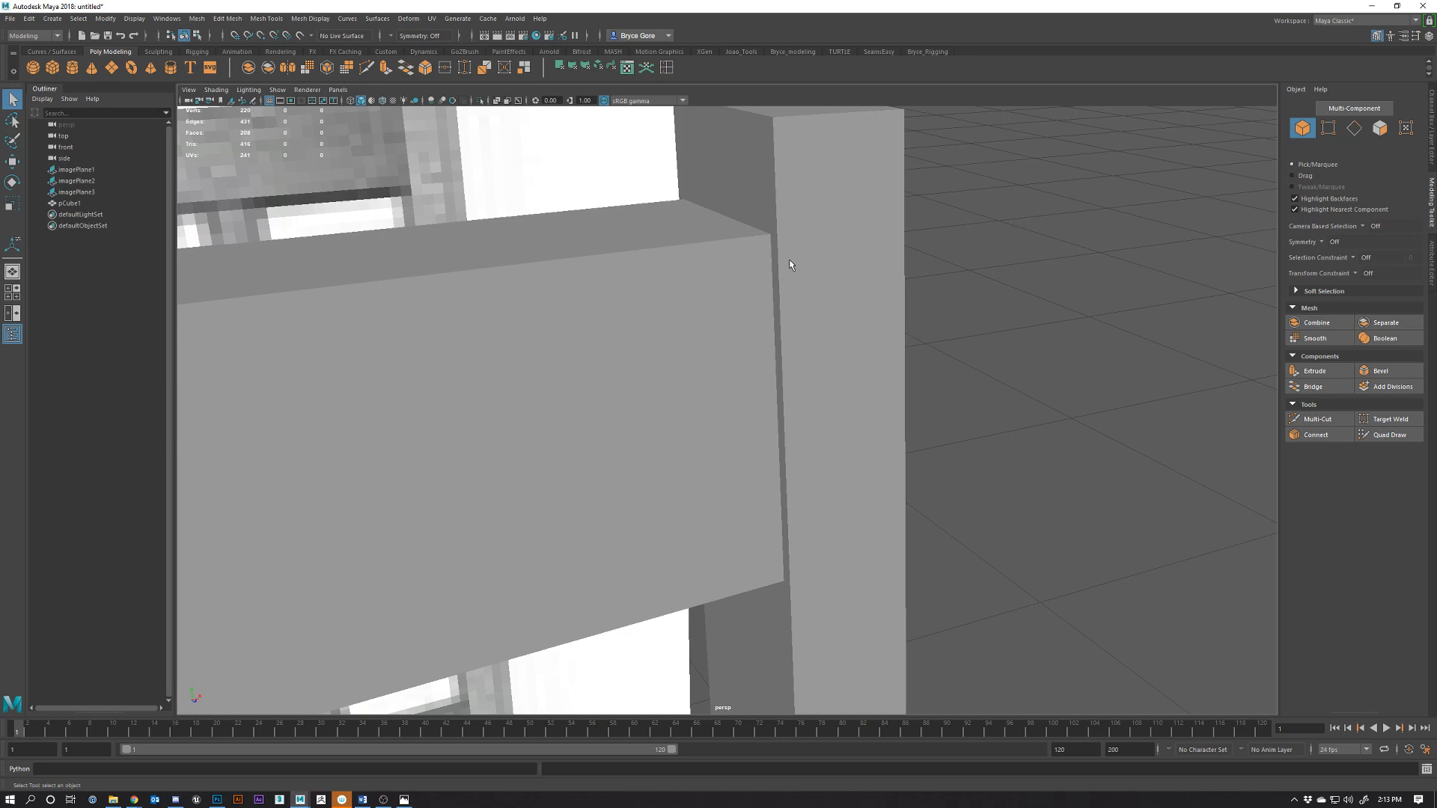
Select the inner end faces of both the upper and lower back rails
{"action": "scroll", "coordinate": [792, 274], "scroll_direction": "down", "scroll_amount": 5}
{"action": "left_click_drag", "start_coordinate": [779, 307], "coordinate": [889, 359], "text": "alt"}
{"action": "right_click_drag", "start_coordinate": [889, 359], "coordinate": [896, 392]}
{"action": "left_click", "coordinate": [899, 391]}
{"action": "scroll", "coordinate": [908, 520], "scroll_direction": "down", "scroll_amount": 5}
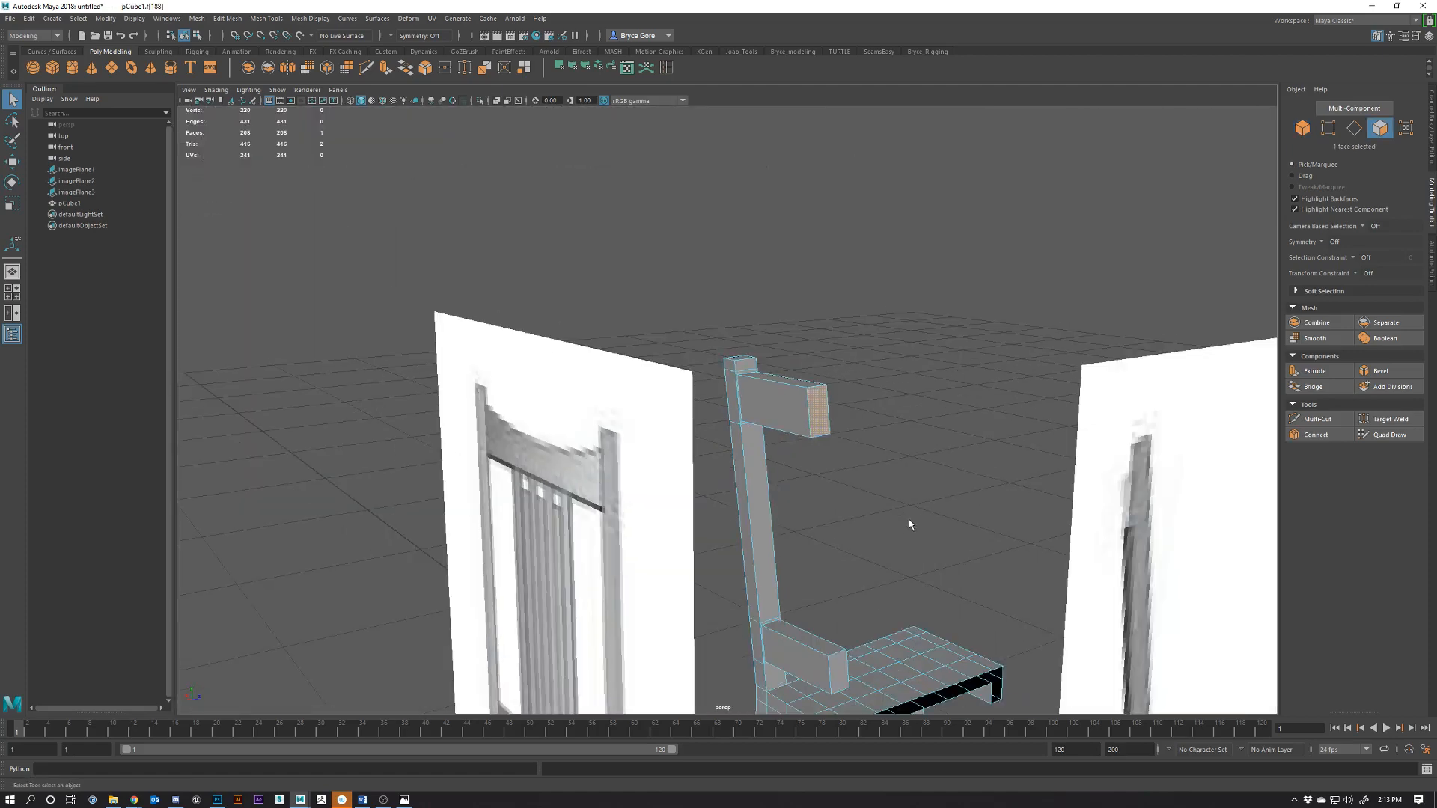
{"action": "middle_click_drag", "start_coordinate": [908, 519], "coordinate": [858, 371], "text": "alt"}
{"action": "left_click", "coordinate": [800, 525], "text": "shift"}
{"action": "double_click", "coordinate": [800, 524], "text": "shift"}
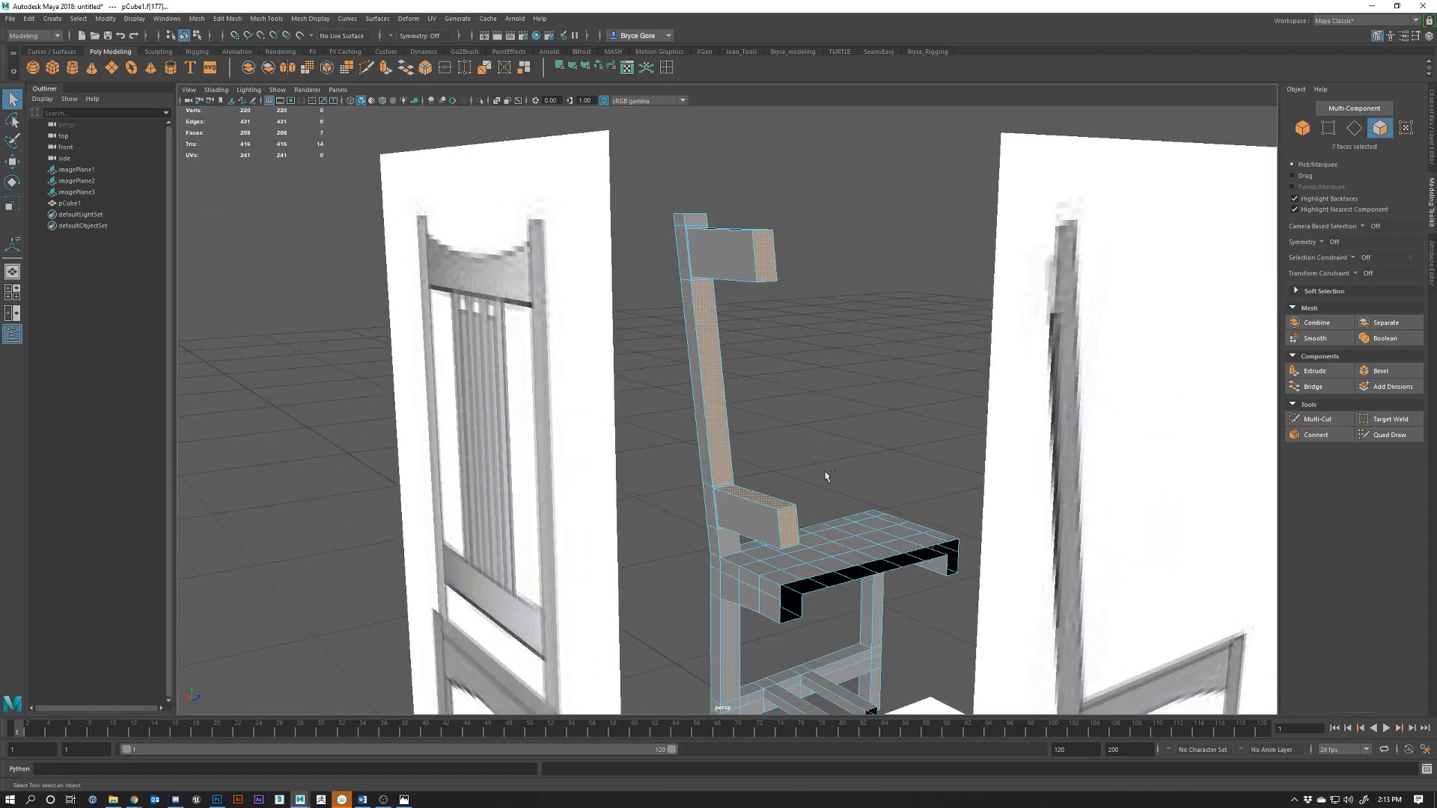
{"action": "left_click", "coordinate": [787, 522]}
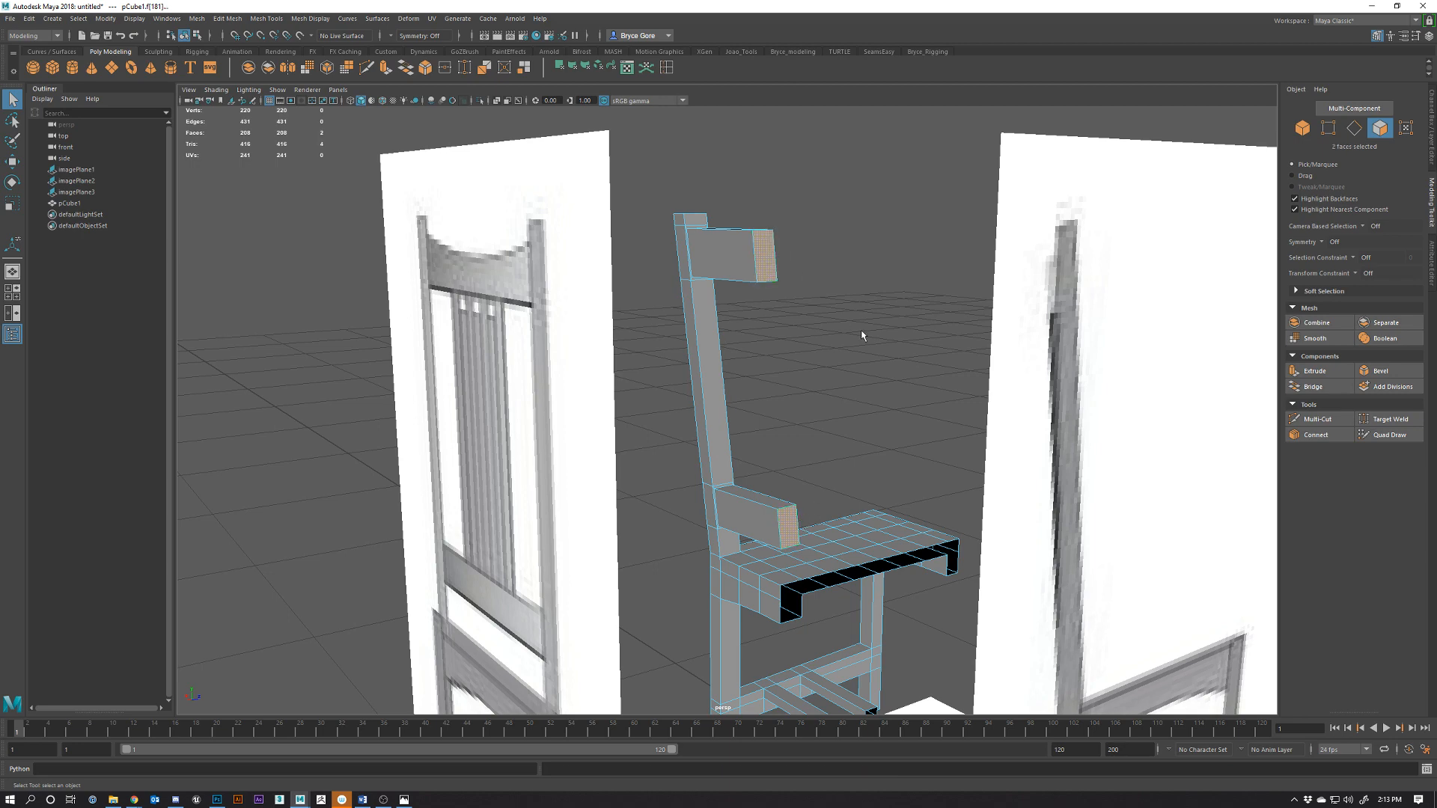
In the top view, move the two rail end faces backward along Z to match the curved back of the reference
{"action": "key", "text": "space"}
{"action": "key", "text": "space"}
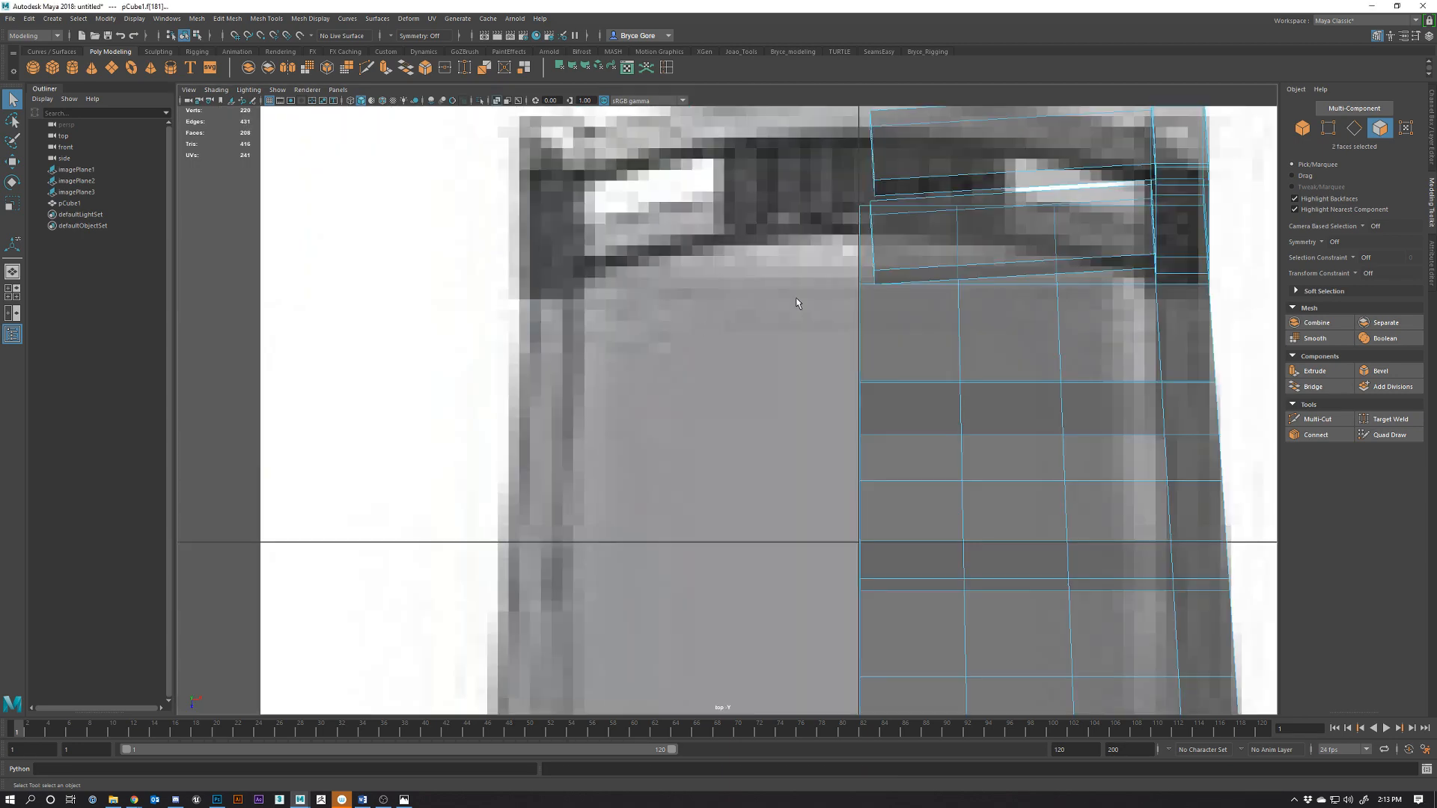
{"action": "key", "text": "w"}
{"action": "mouse_move", "coordinate": [749, 365]}
{"action": "left_mouse_down"}
{"action": "mouse_move", "coordinate": [751, 324]}
{"action": "mouse_move", "coordinate": [747, 338]}
{"action": "left_mouse_up"}
{"action": "right_click_drag", "start_coordinate": [849, 486], "coordinate": [714, 389], "text": "alt"}
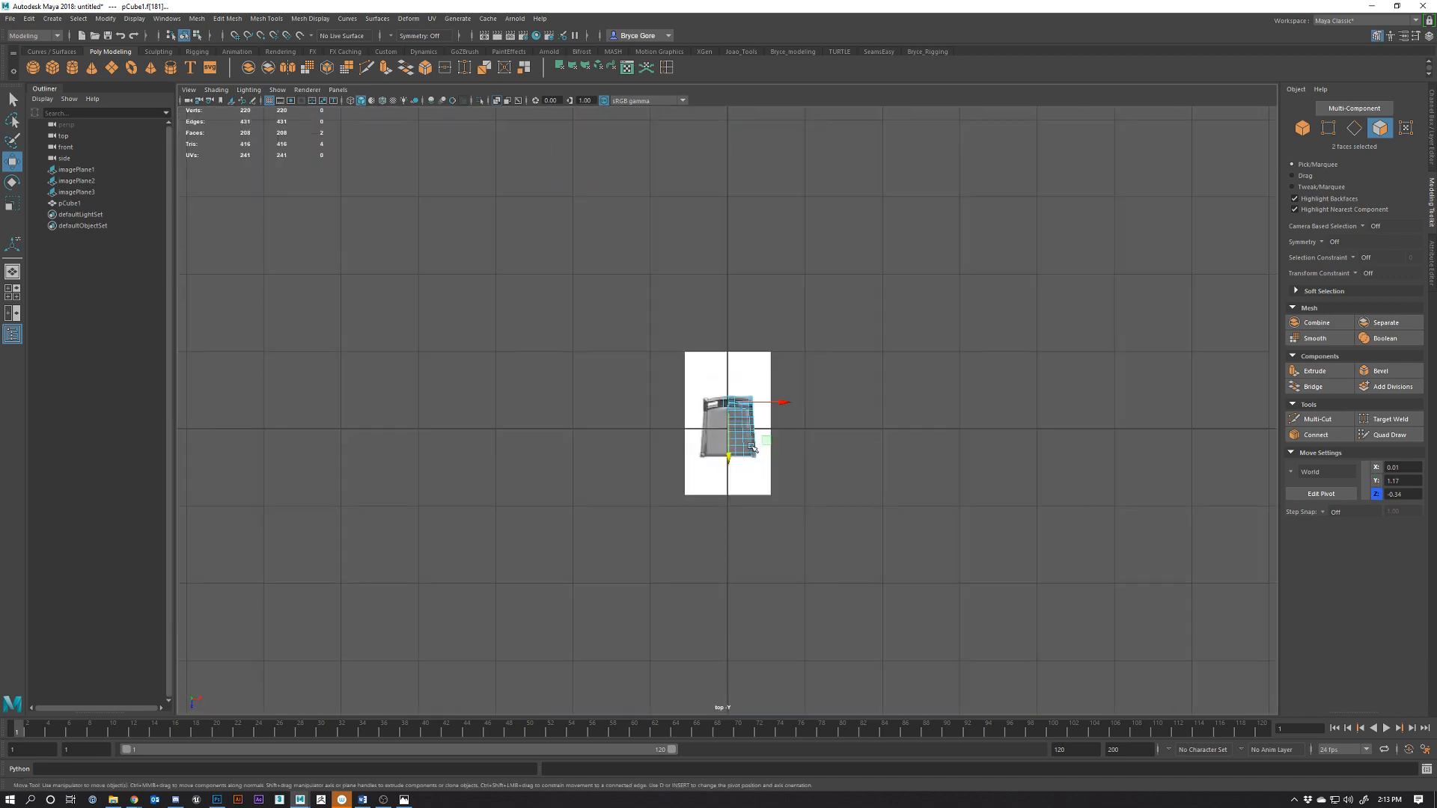
{"action": "right_click_drag", "start_coordinate": [751, 445], "coordinate": [1346, 621], "text": "alt"}
{"action": "scroll", "coordinate": [1112, 546], "scroll_direction": "up", "scroll_amount": 3}
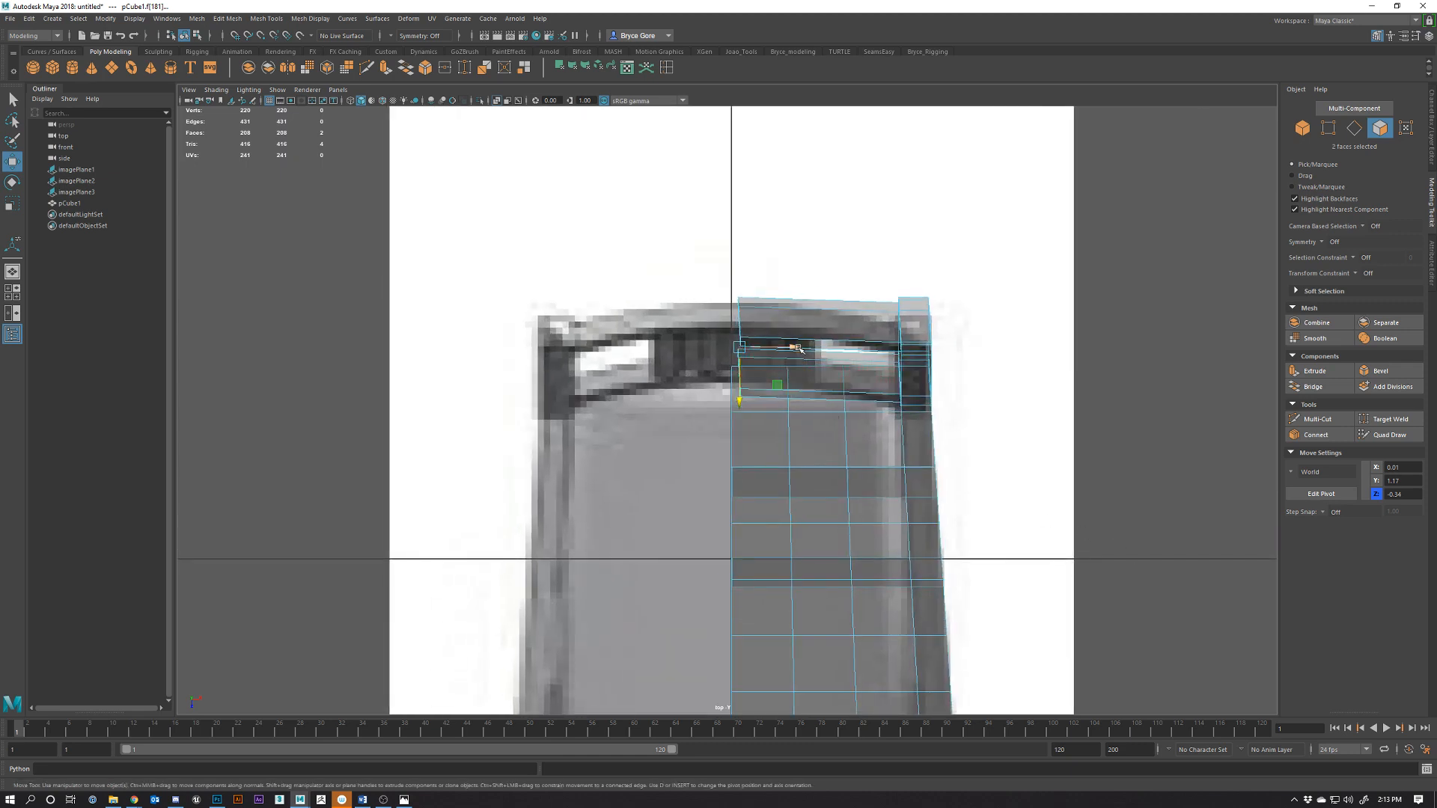
Scale the two rail end faces flat along X so that they are parallel to the centre plane
{"action": "key", "text": "r"}
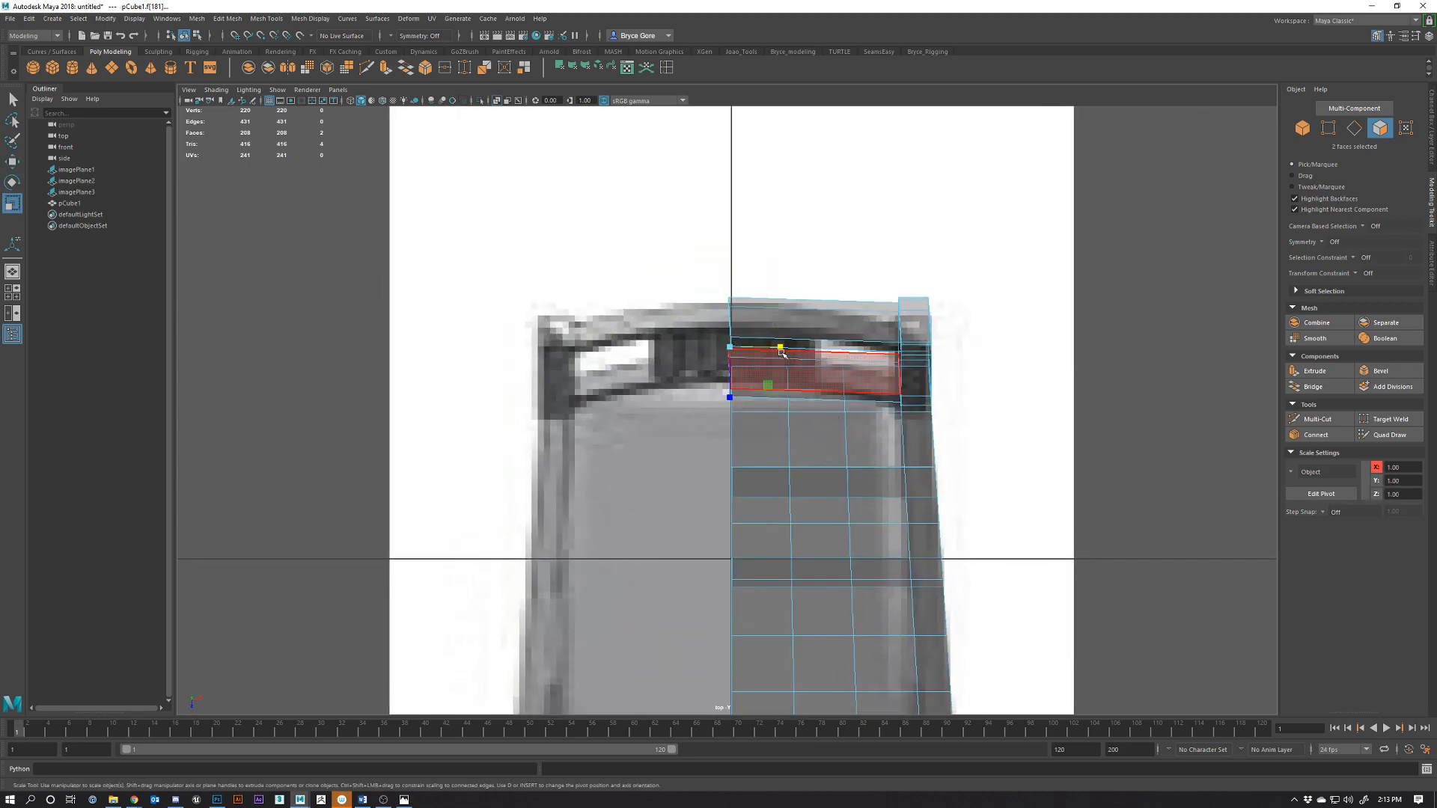
{"action": "left_click_drag", "start_coordinate": [780, 346], "coordinate": [644, 351]}
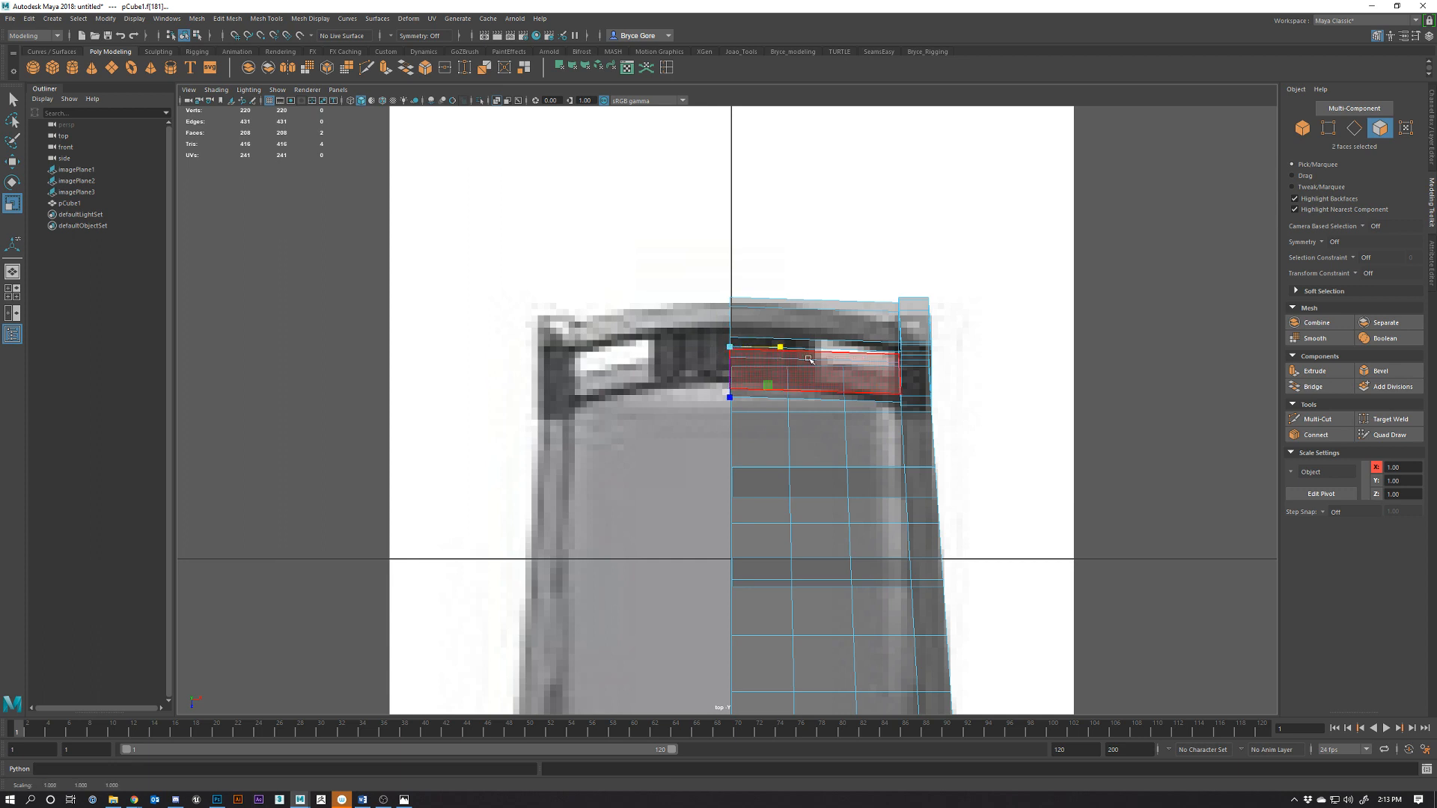
{"action": "key", "text": "space"}
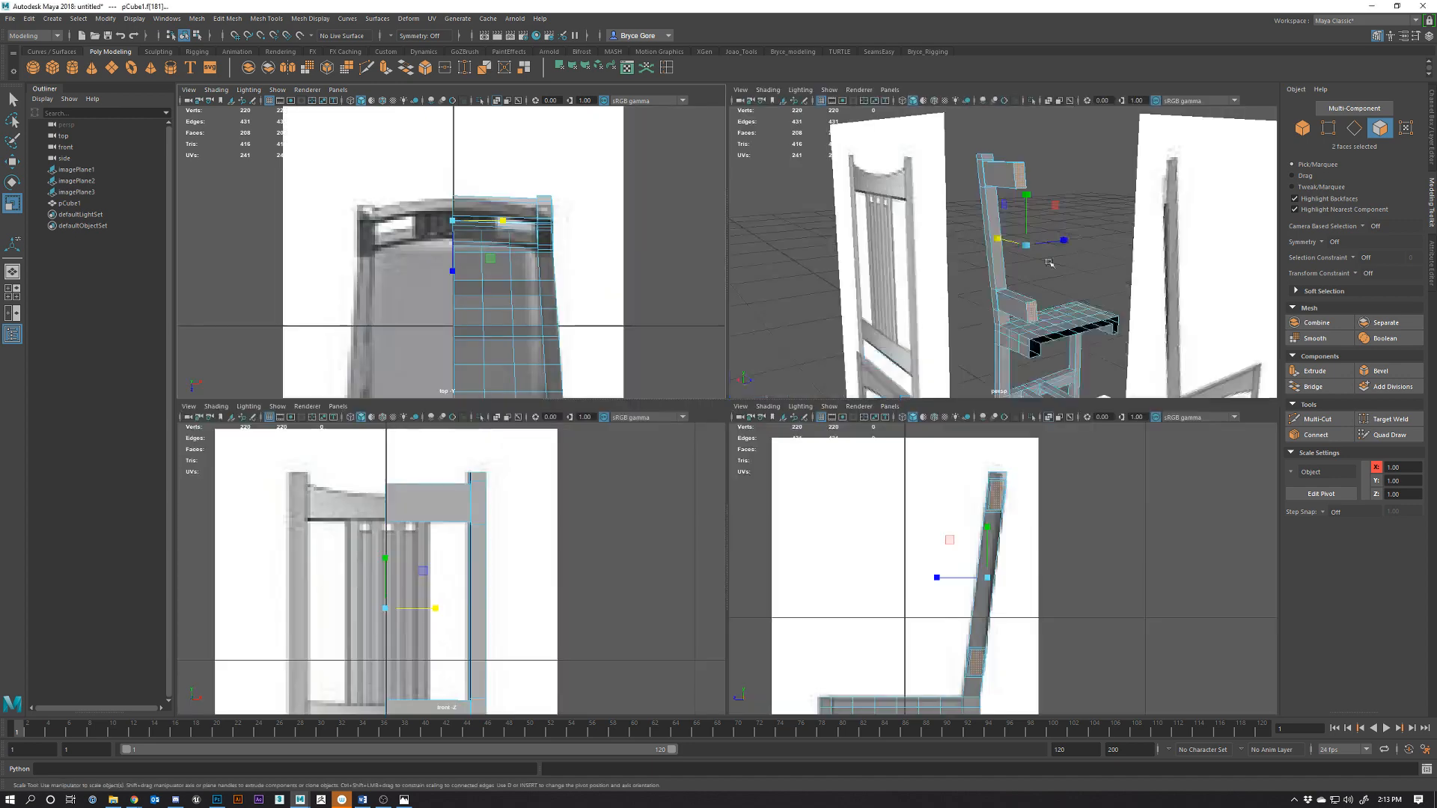
{"action": "key", "text": "space"}
{"action": "left_click_drag", "start_coordinate": [973, 382], "coordinate": [902, 416], "text": "alt"}
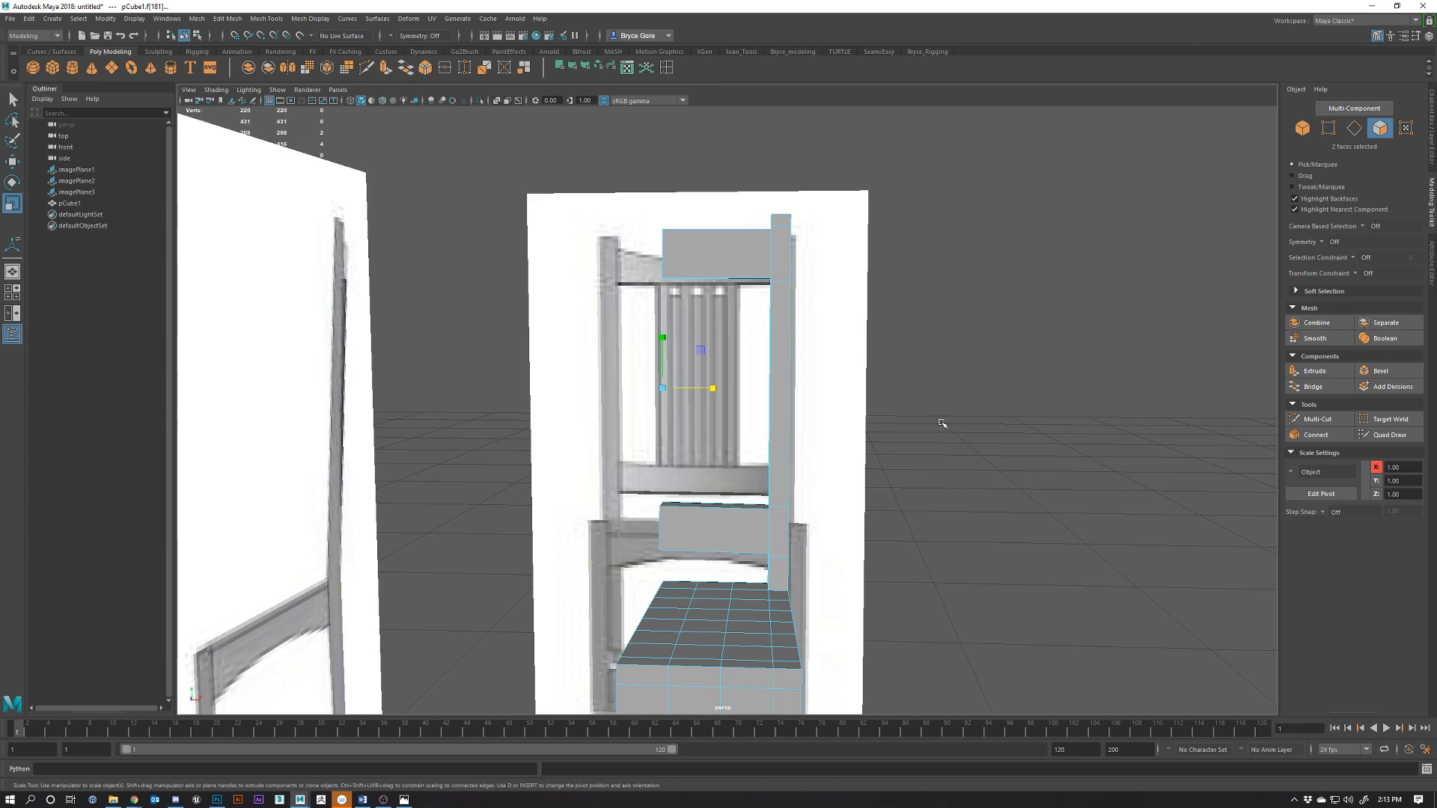
{"action": "left_click_drag", "start_coordinate": [855, 382], "coordinate": [856, 456], "text": "alt"}
In the front view, move the flattened rail end faces along X onto the centre line
{"action": "key", "text": "w"}
{"action": "left_click_drag", "start_coordinate": [678, 503], "coordinate": [696, 341], "text": "alt"}
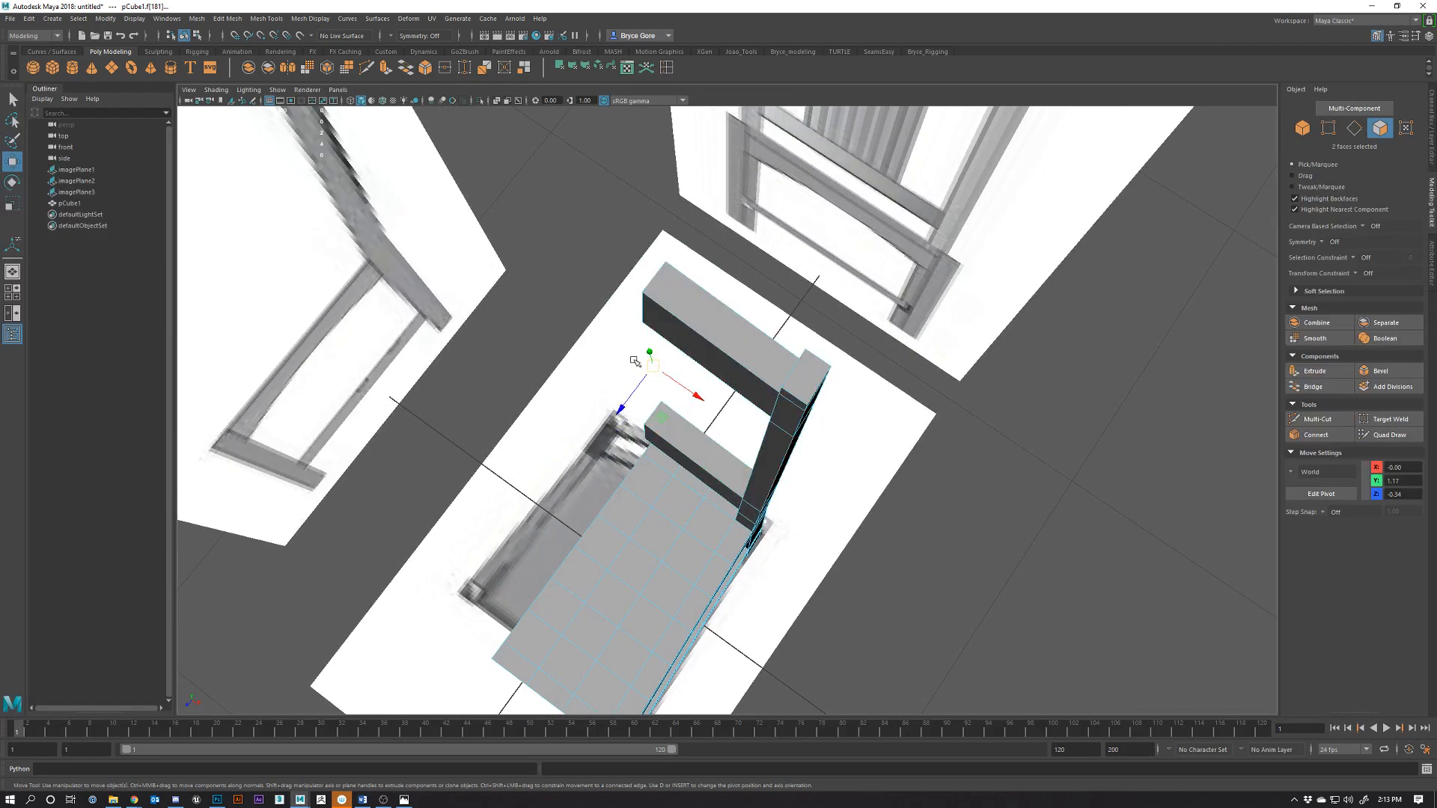
{"action": "left_click_drag", "start_coordinate": [750, 464], "coordinate": [729, 364], "text": "alt"}
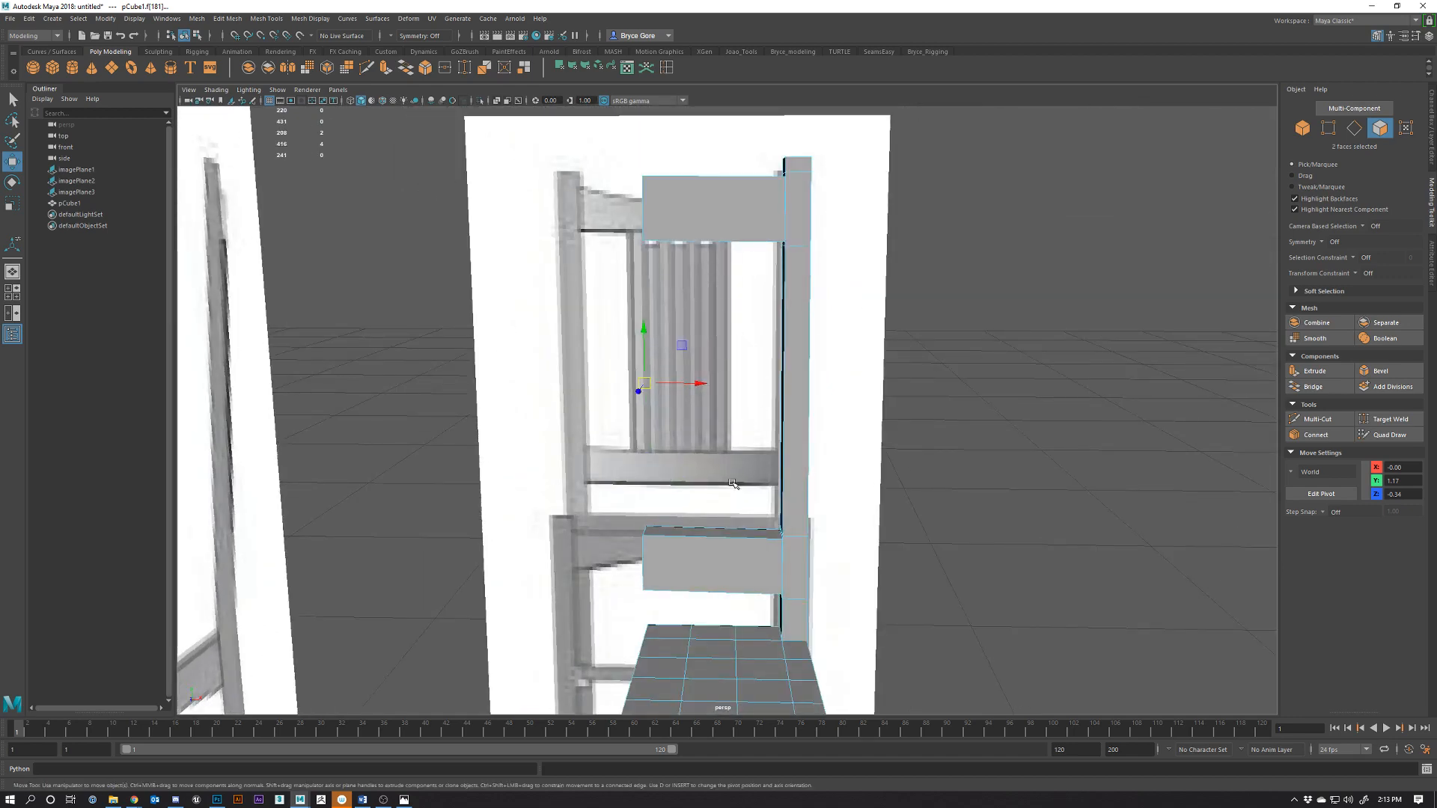
{"action": "left_click_drag", "start_coordinate": [733, 483], "coordinate": [774, 412], "text": "alt"}
{"action": "key", "text": "space"}
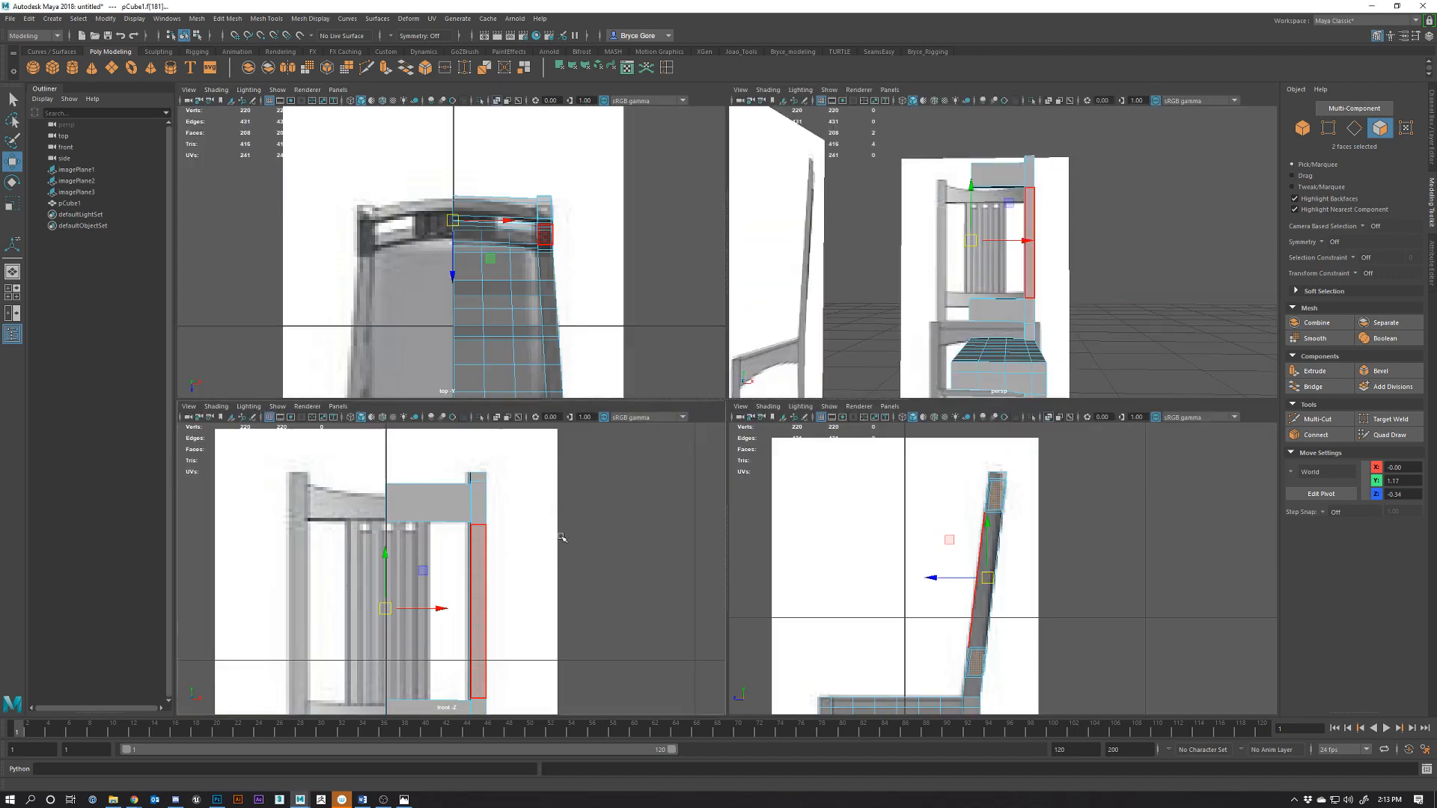
{"action": "key", "text": "space"}
{"action": "scroll", "coordinate": [613, 412], "scroll_direction": "up", "scroll_amount": 3}
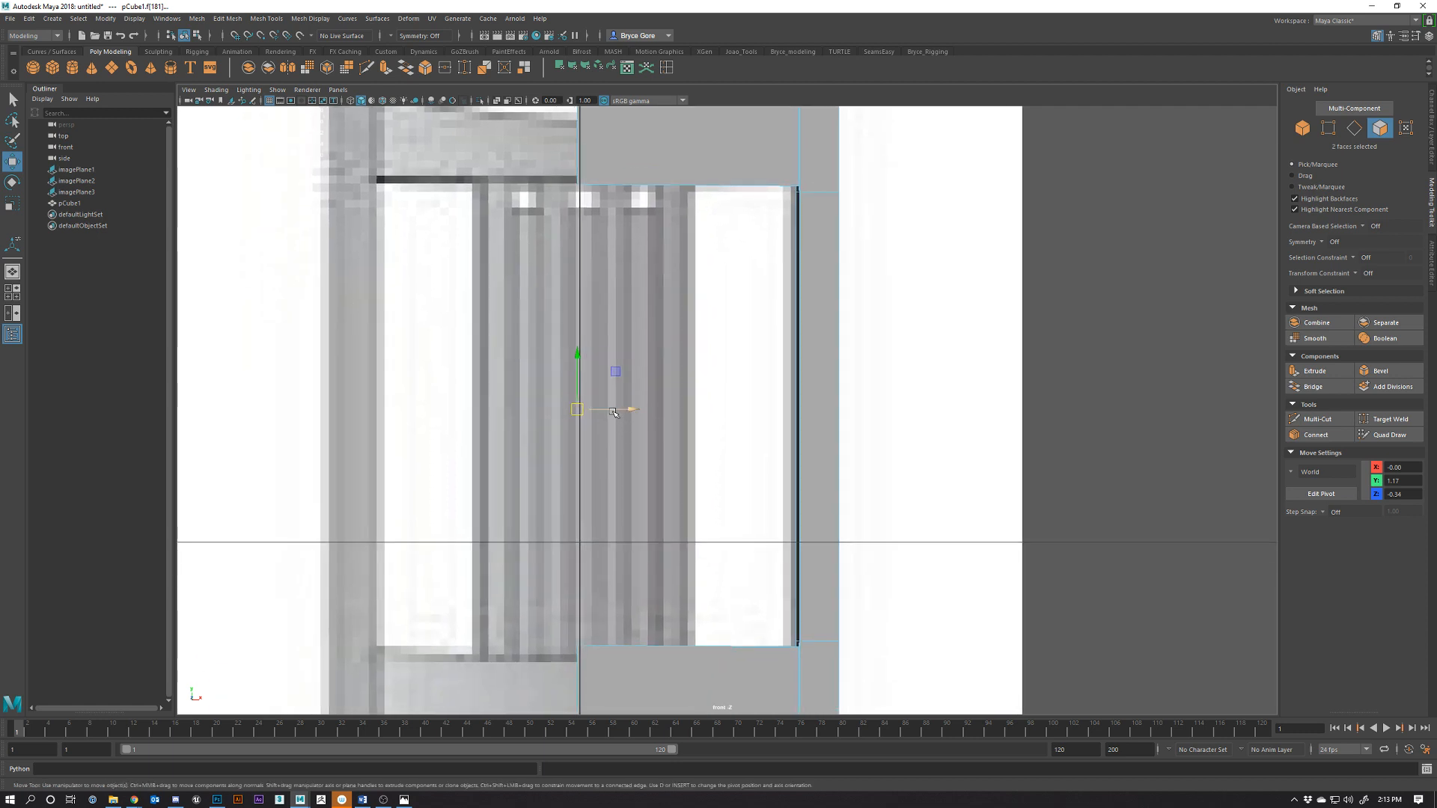
{"action": "left_click_drag", "start_coordinate": [615, 407], "coordinate": [619, 408]}
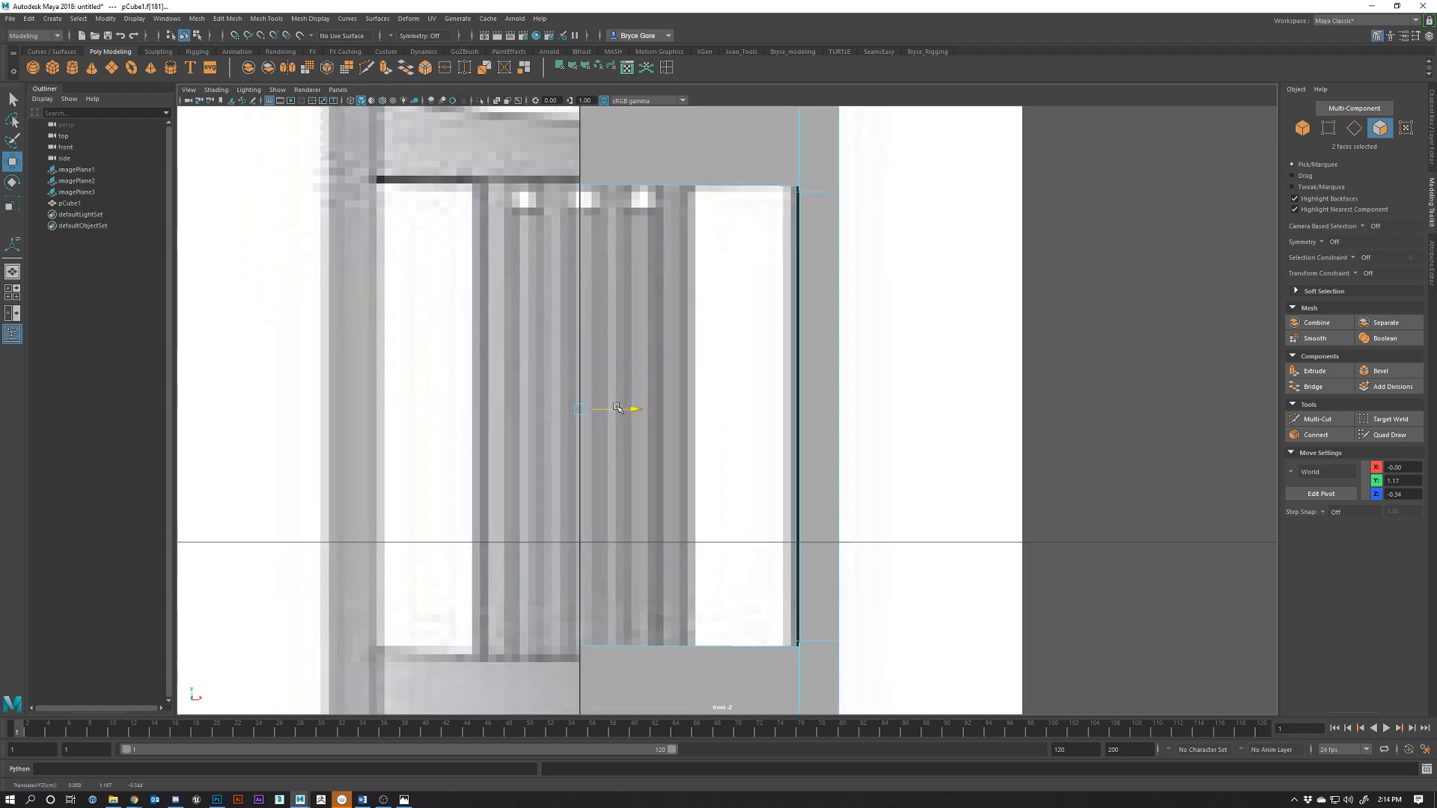
{"action": "scroll", "coordinate": [617, 408], "scroll_direction": "down", "scroll_amount": 6}
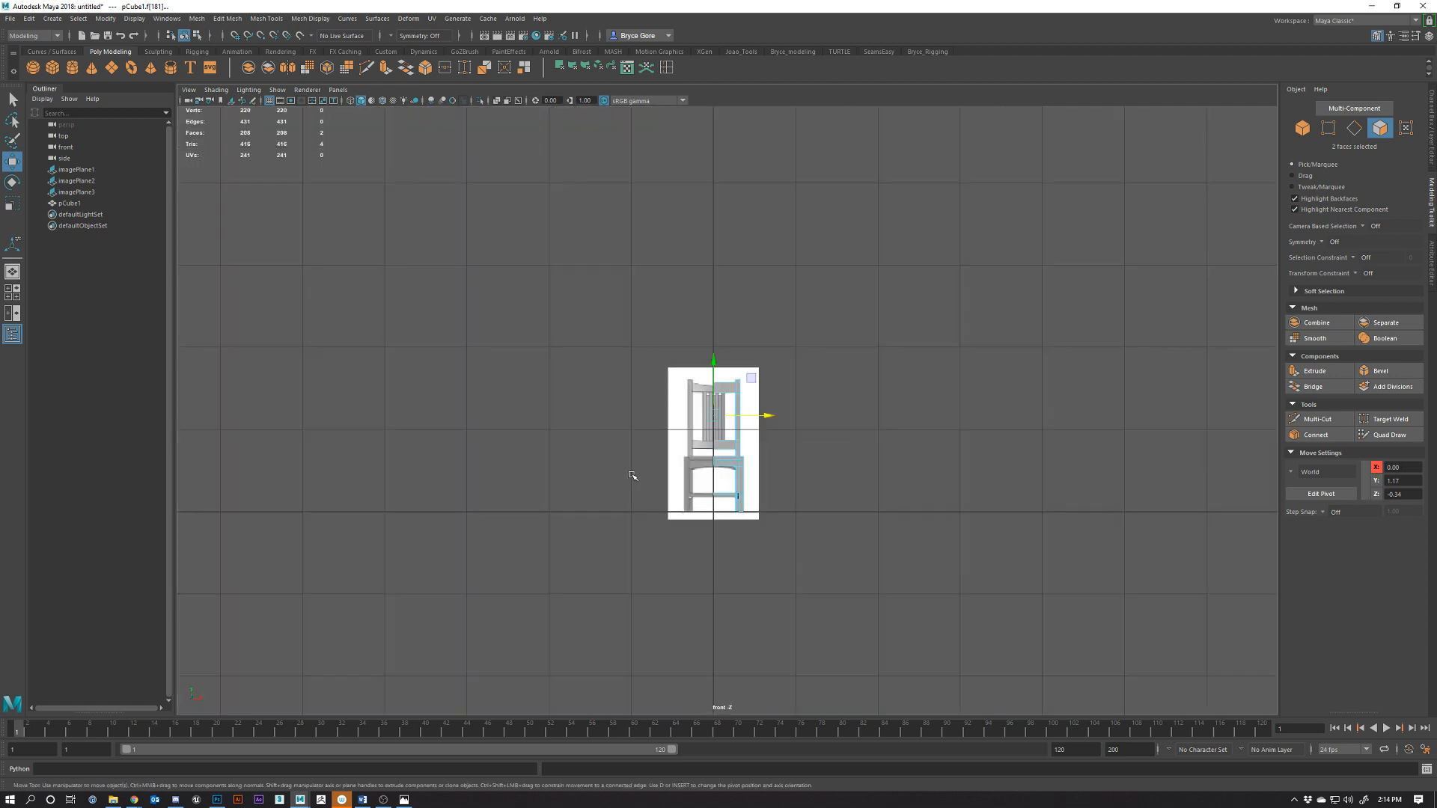
{"action": "scroll", "coordinate": [632, 475], "scroll_direction": "up", "scroll_amount": 6}
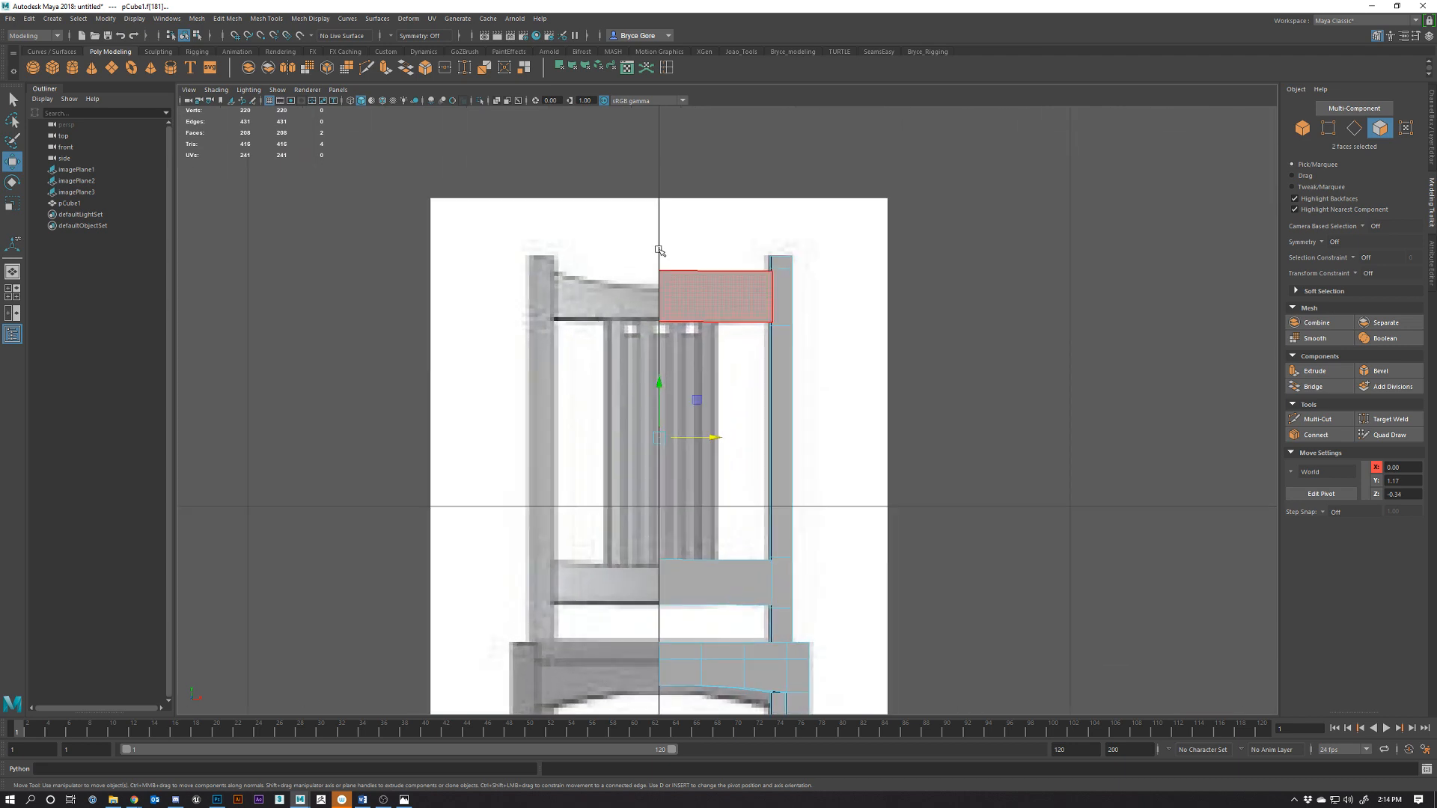
Fine-tune the X position of the rail end faces to 0.00 against the centre line
{"action": "middle_click_drag", "start_coordinate": [677, 670], "coordinate": [660, 541], "text": "alt"}
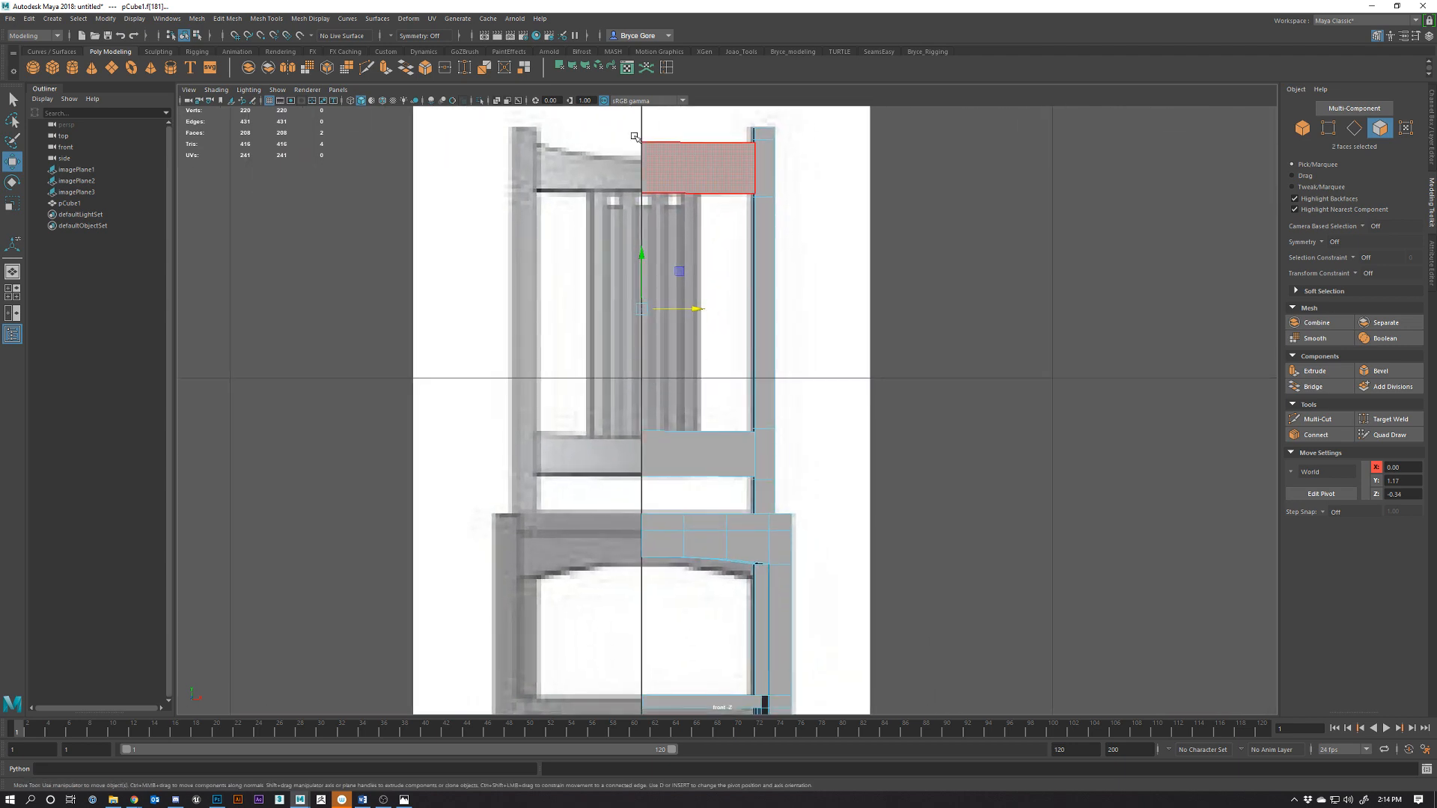
{"action": "scroll", "coordinate": [662, 310], "scroll_direction": "up", "scroll_amount": 2}
{"action": "middle_click_drag", "start_coordinate": [662, 310], "coordinate": [707, 425], "text": "alt"}
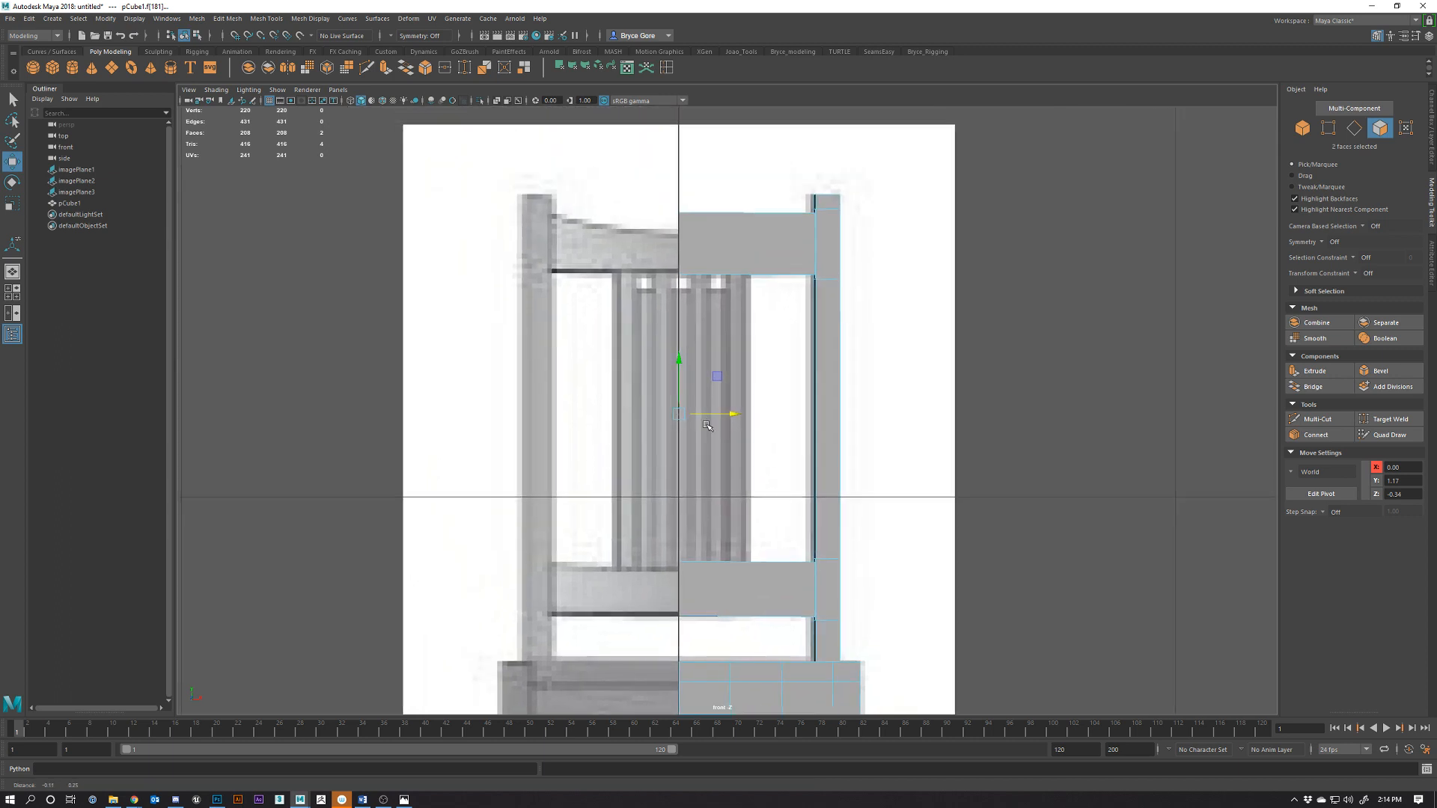
{"action": "scroll", "coordinate": [690, 213], "scroll_direction": "up", "scroll_amount": 2}
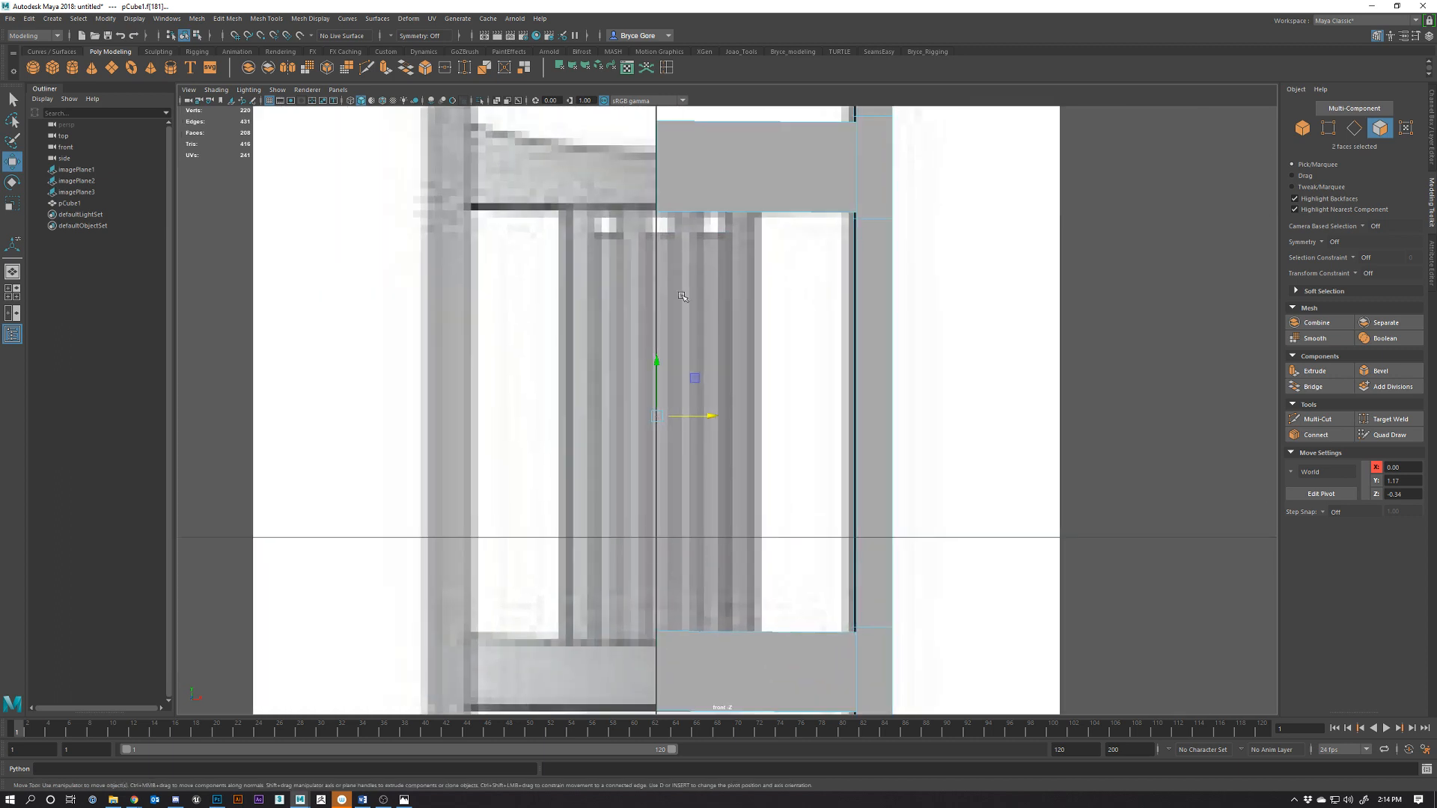
{"action": "left_click_drag", "start_coordinate": [703, 416], "coordinate": [702, 416]}
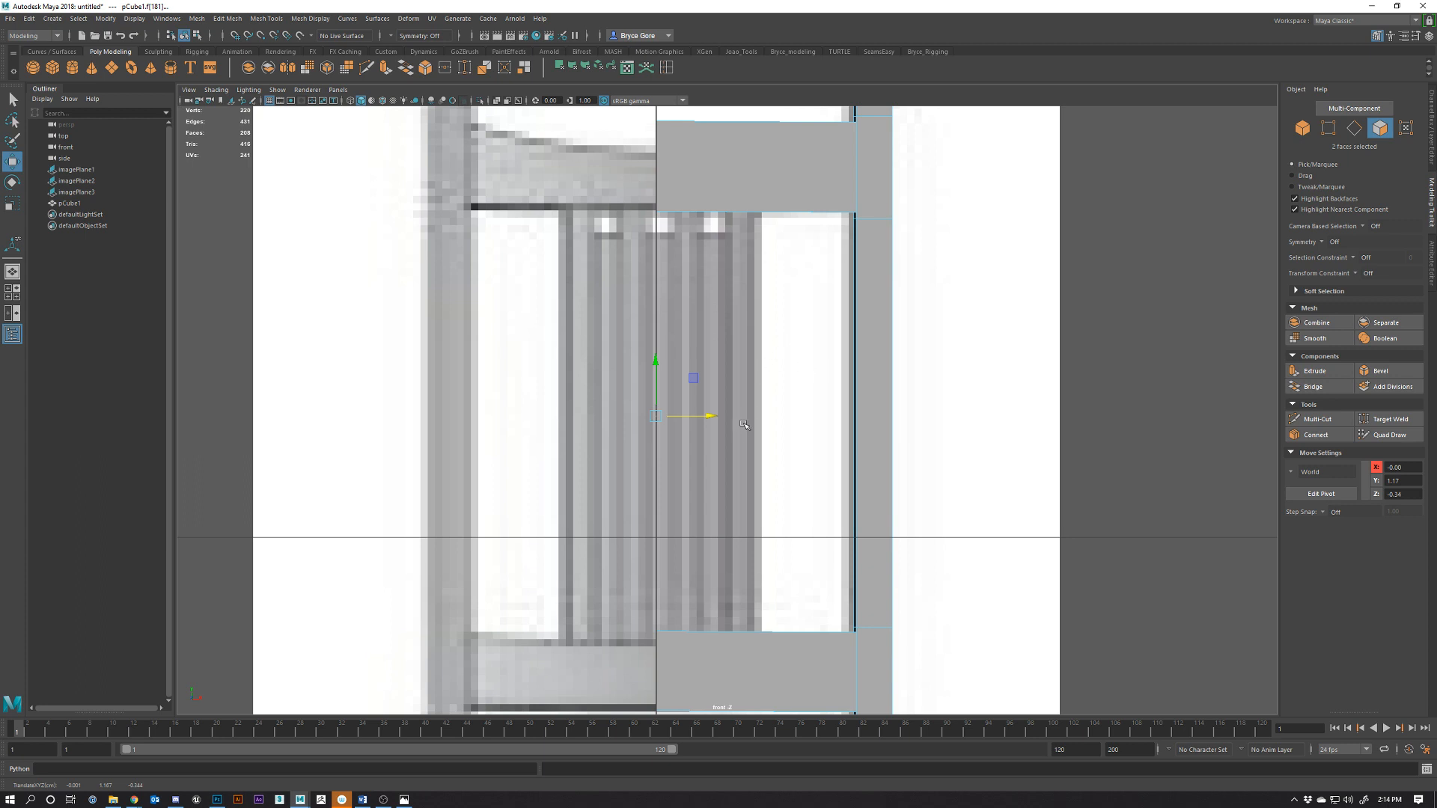
{"action": "scroll", "coordinate": [740, 434], "scroll_direction": "down", "scroll_amount": 10}
{"action": "scroll", "coordinate": [737, 457], "scroll_direction": "up", "scroll_amount": 4}
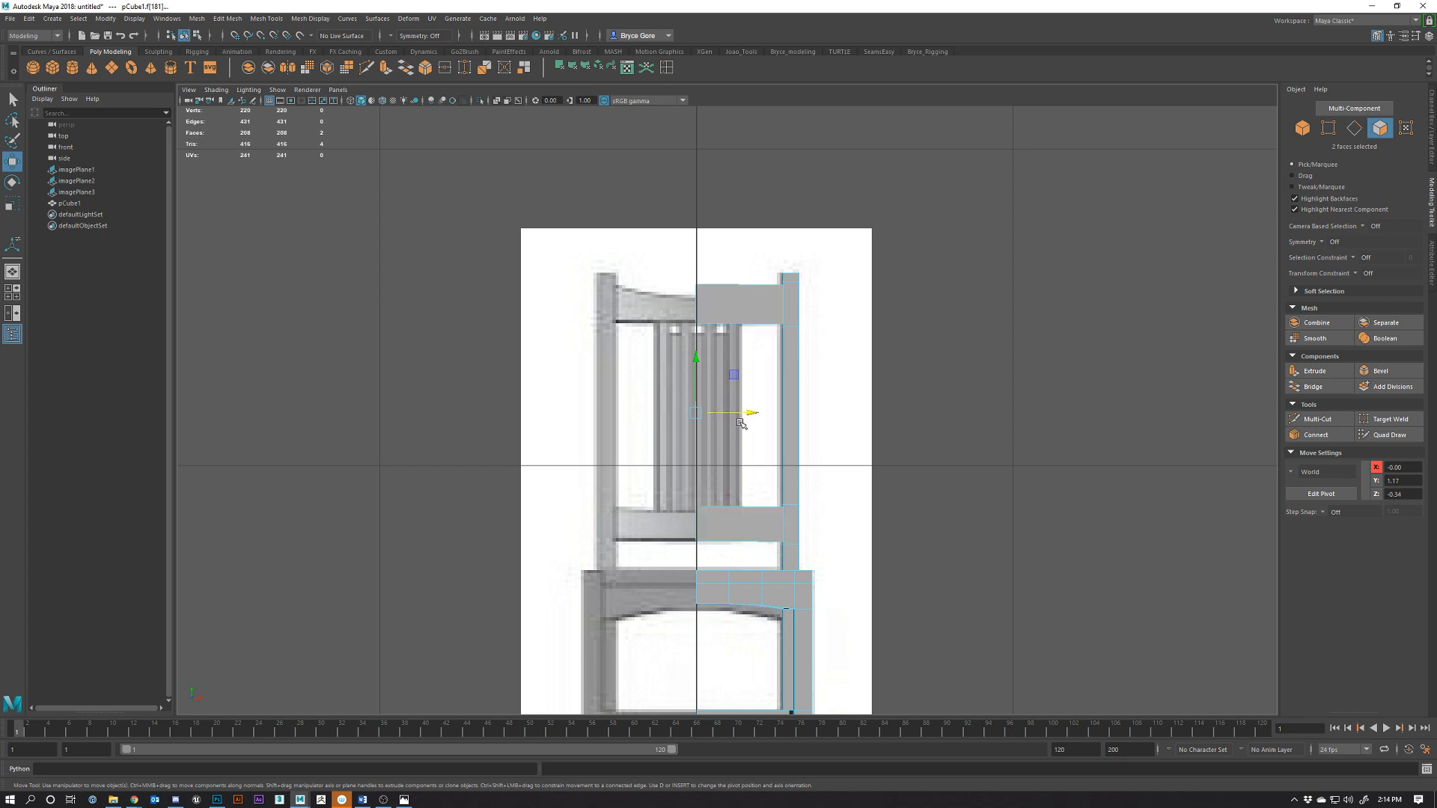
{"action": "left_click_drag", "start_coordinate": [741, 413], "coordinate": [779, 420]}
{"action": "scroll", "coordinate": [744, 503], "scroll_direction": "up", "scroll_amount": 5}
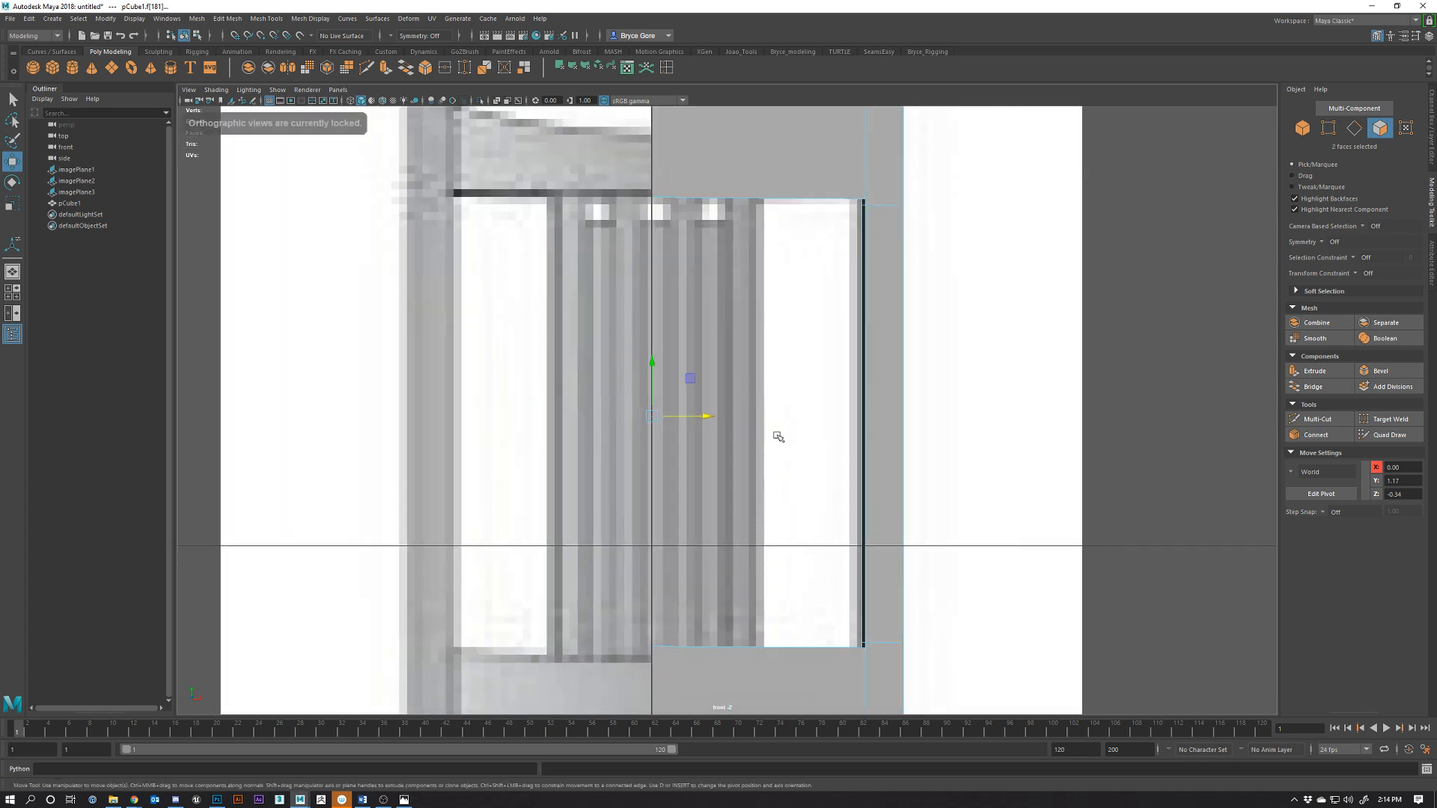
Compare the upper rail with the chair views in Demo_Chair.jpg in the Photos app, and close the image
{"action": "key", "text": "space"}
{"action": "key", "text": "space"}
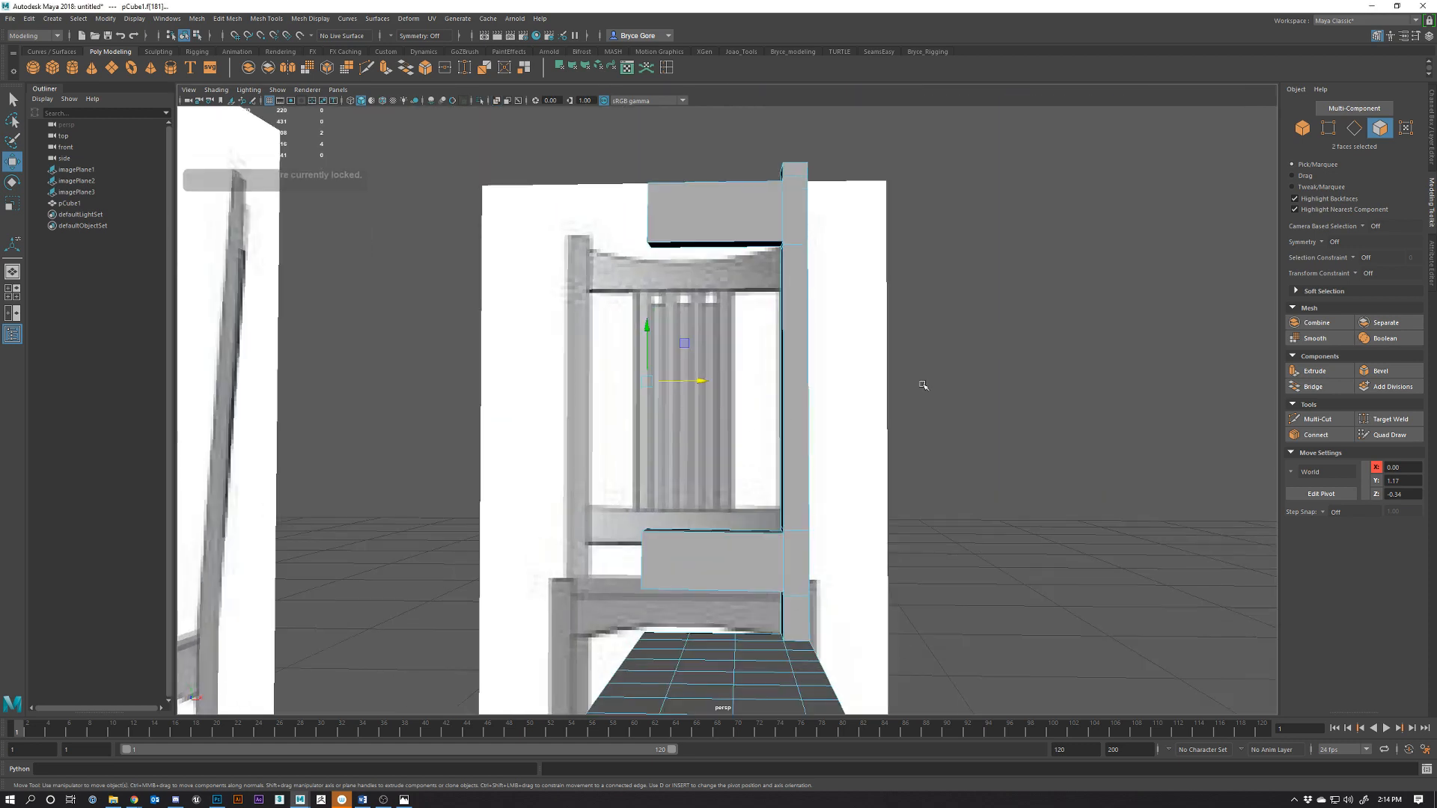
{"action": "left_click_drag", "start_coordinate": [922, 385], "coordinate": [752, 247], "text": "alt"}
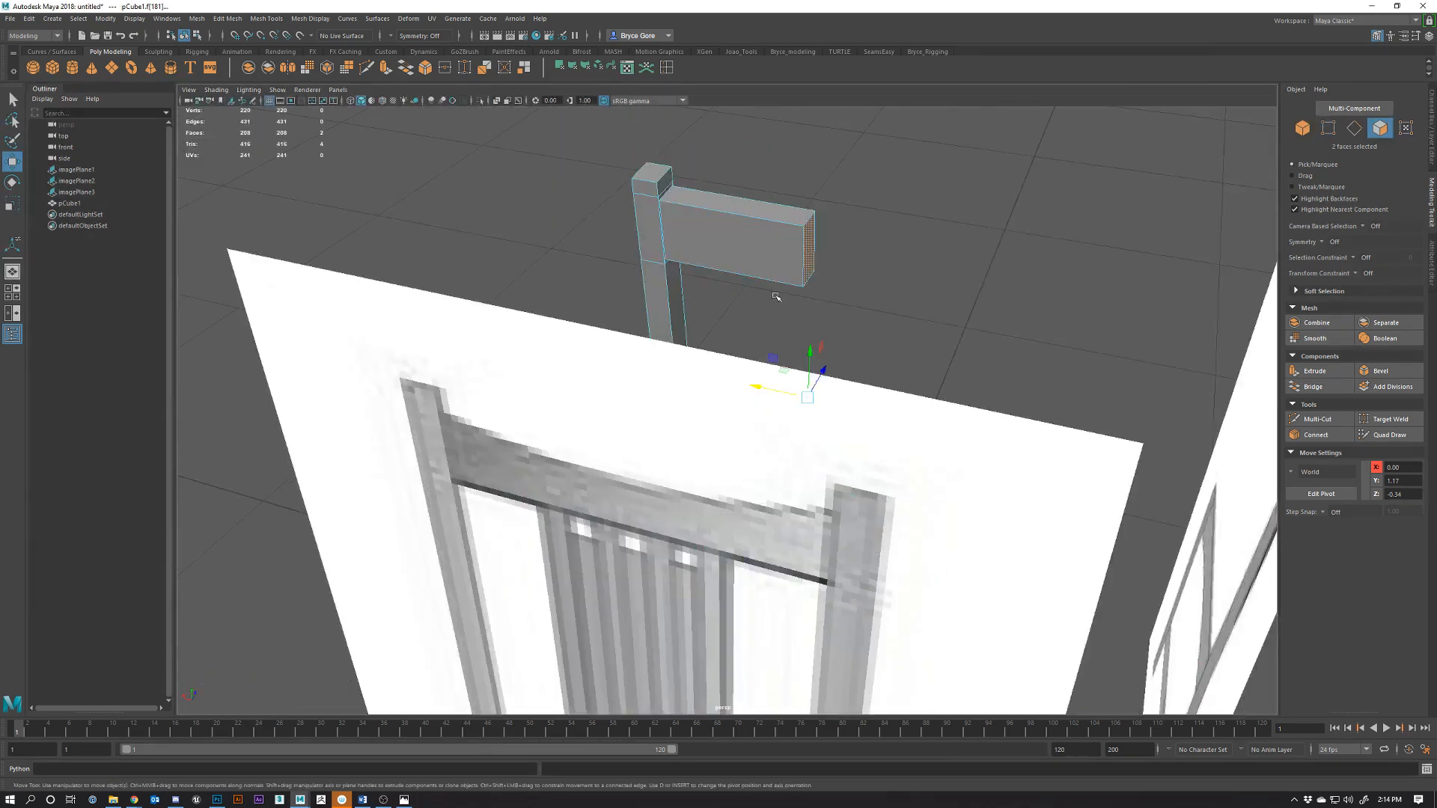
{"action": "key", "text": "alt+Tab"}
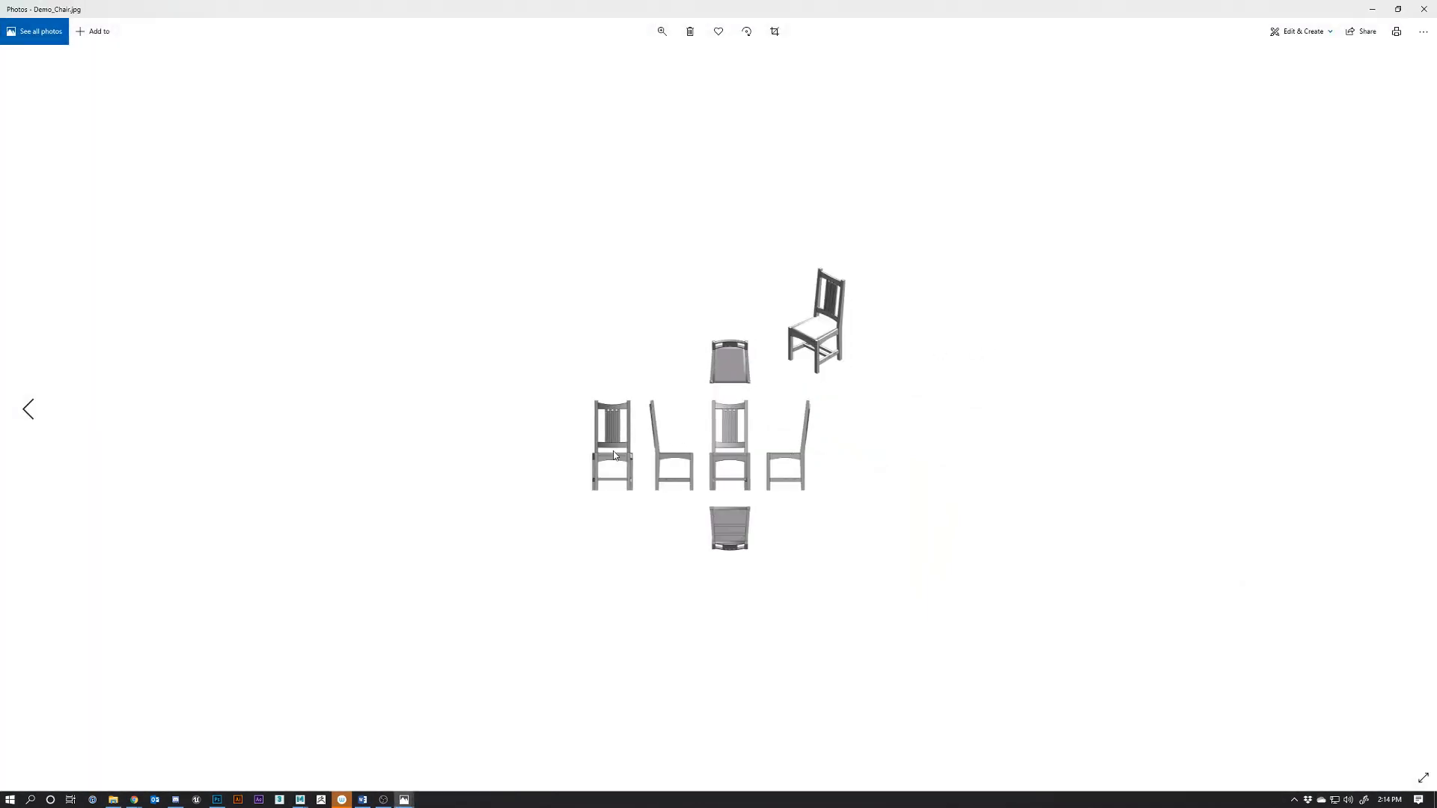
{"action": "left_click", "coordinate": [1423, 9]}
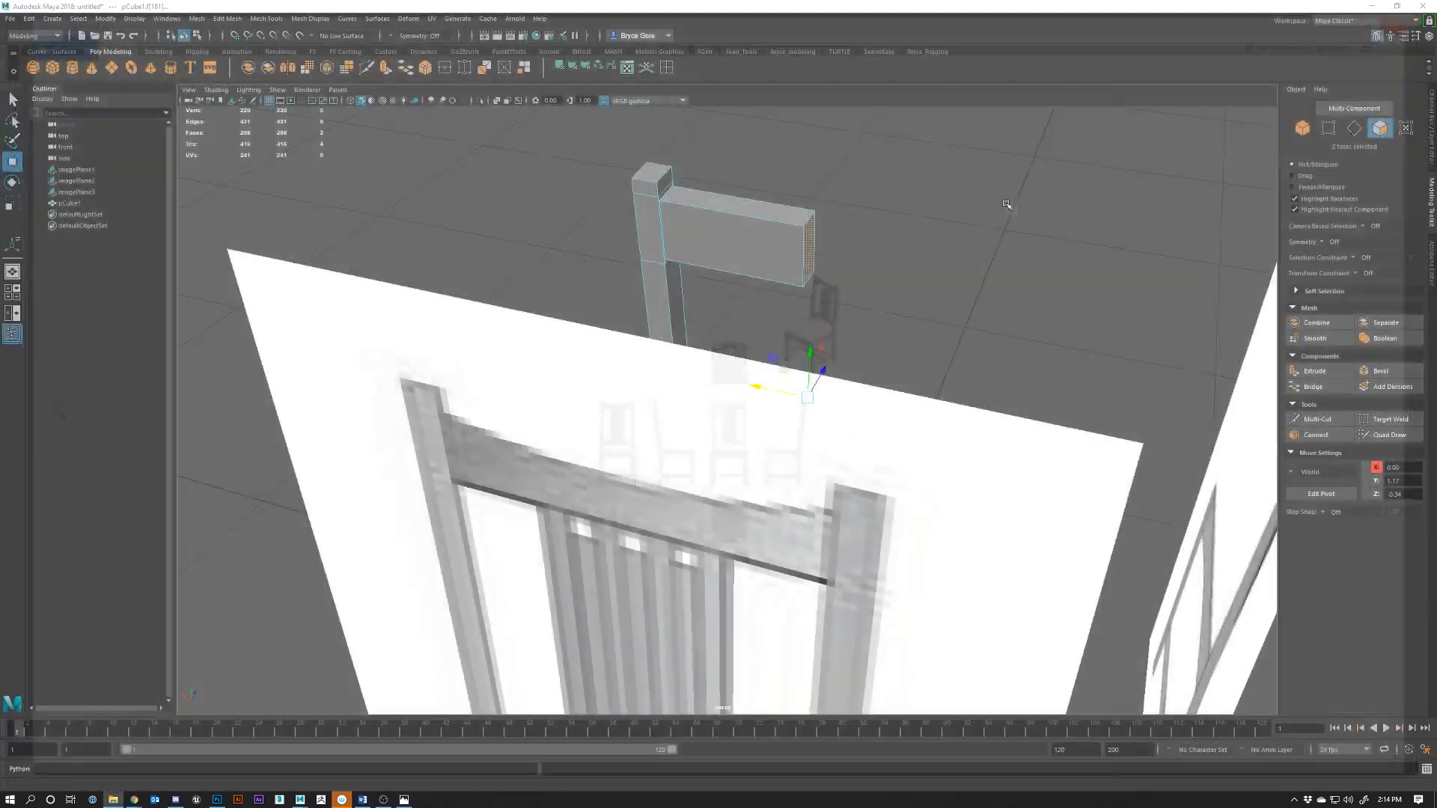
Try inserting an edge loop lengthwise through the lower rail's top face with the Insert Edge Loop tool
{"action": "scroll", "coordinate": [719, 395], "scroll_direction": "up", "scroll_amount": 3}
{"action": "left_click_drag", "start_coordinate": [820, 371], "coordinate": [671, 369], "text": "alt"}
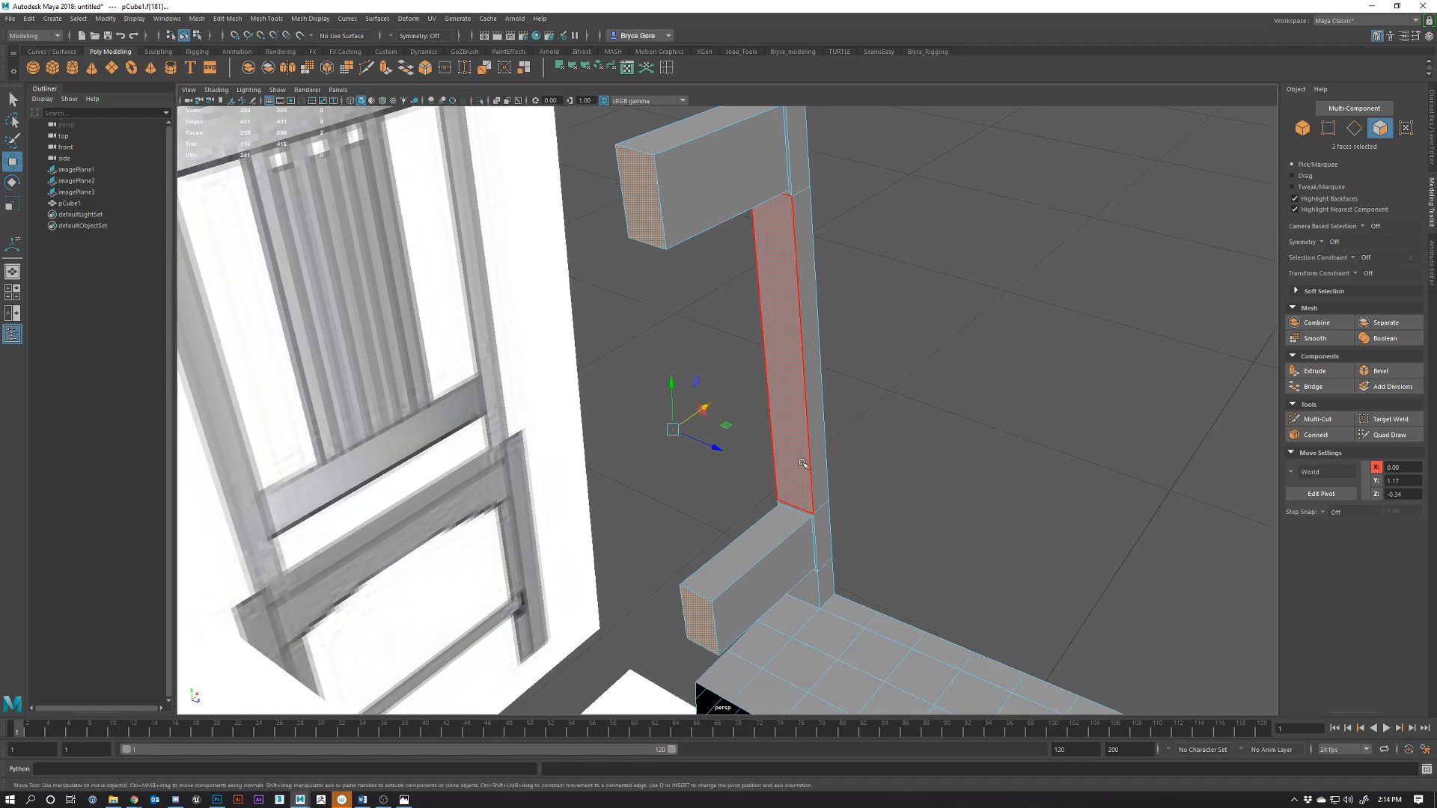
{"action": "right_click_drag", "start_coordinate": [793, 519], "coordinate": [791, 485], "text": "shift"}
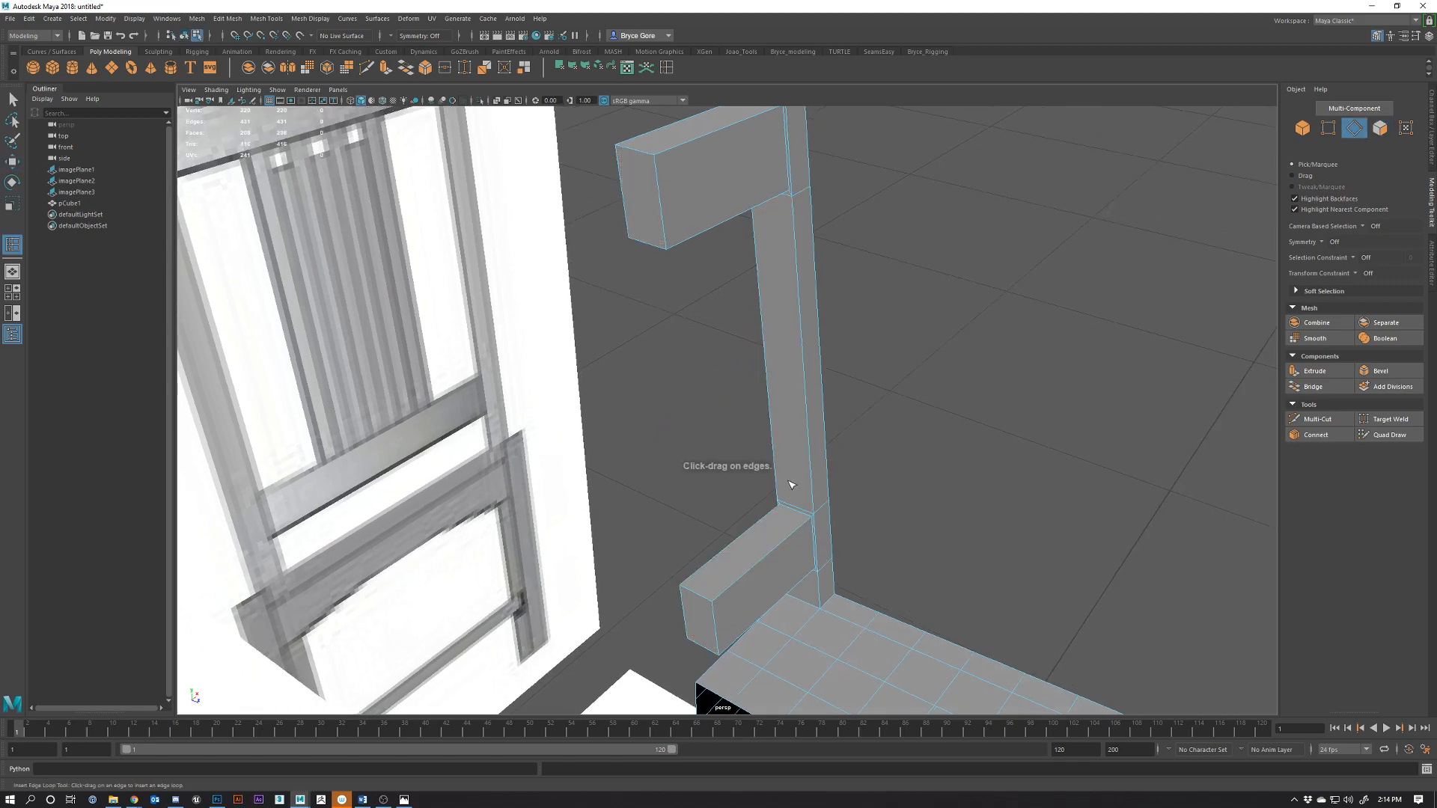
{"action": "left_click_drag", "start_coordinate": [751, 497], "coordinate": [782, 519], "text": "alt"}
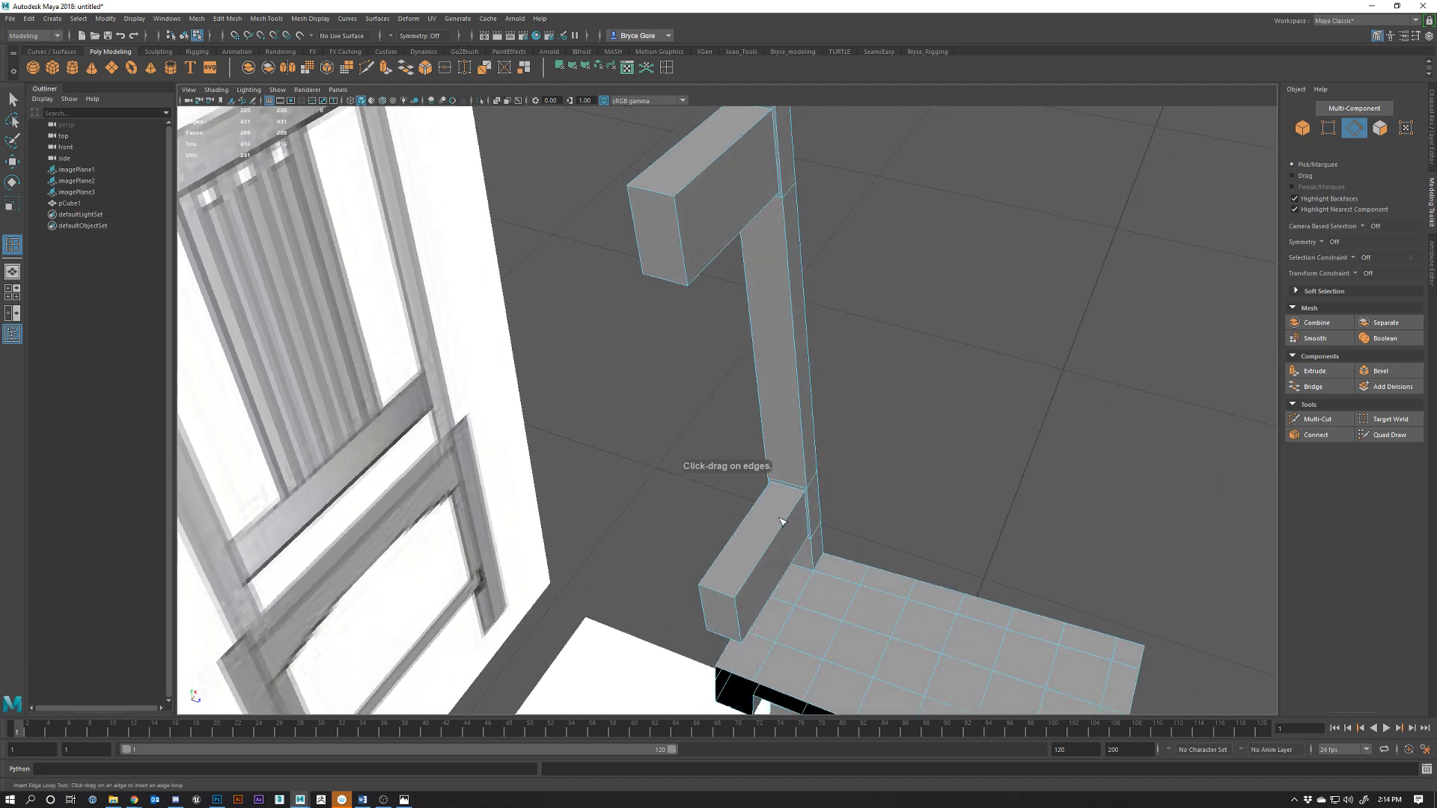
{"action": "middle_click_drag", "start_coordinate": [783, 519], "coordinate": [750, 459], "text": "alt"}
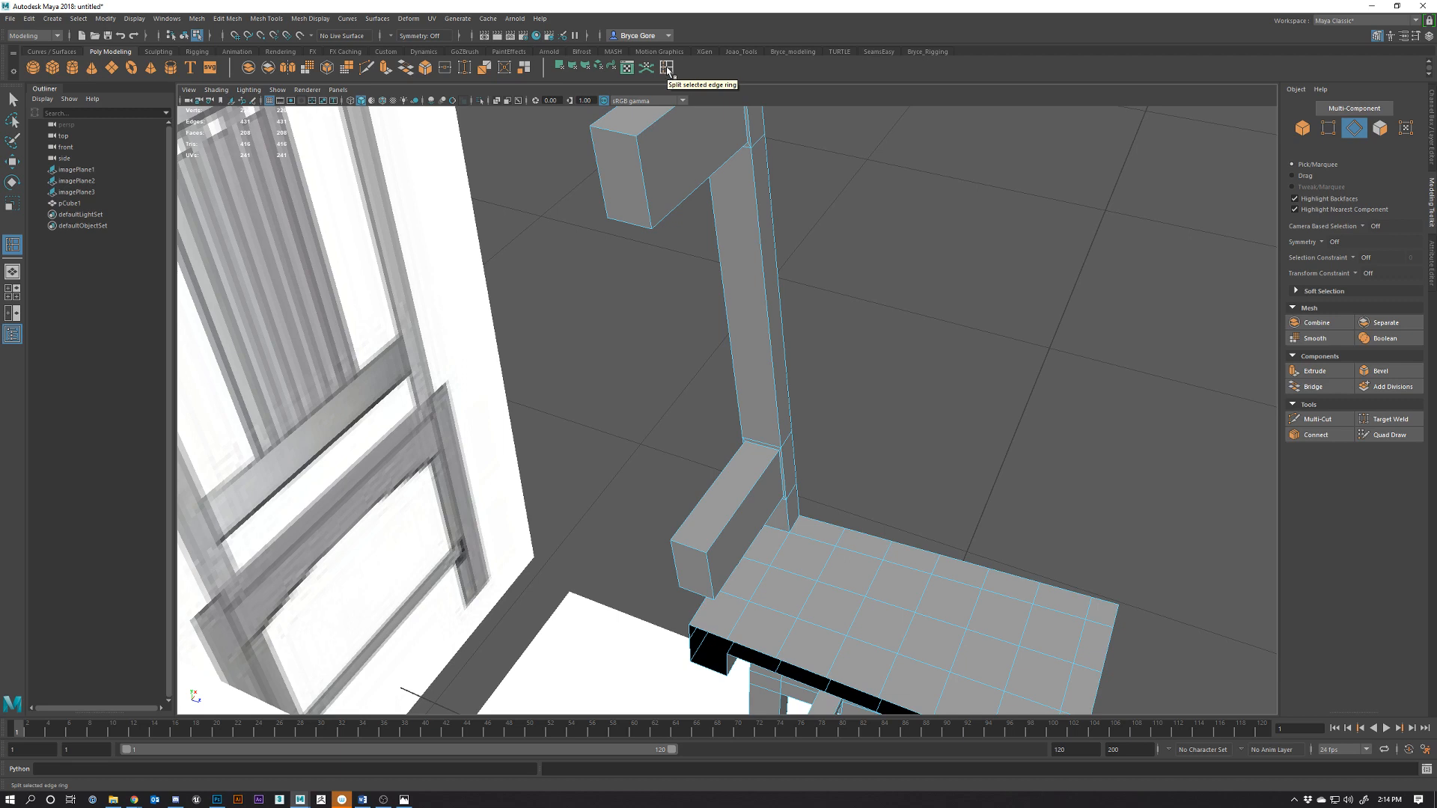
{"action": "left_click", "coordinate": [283, 20]}
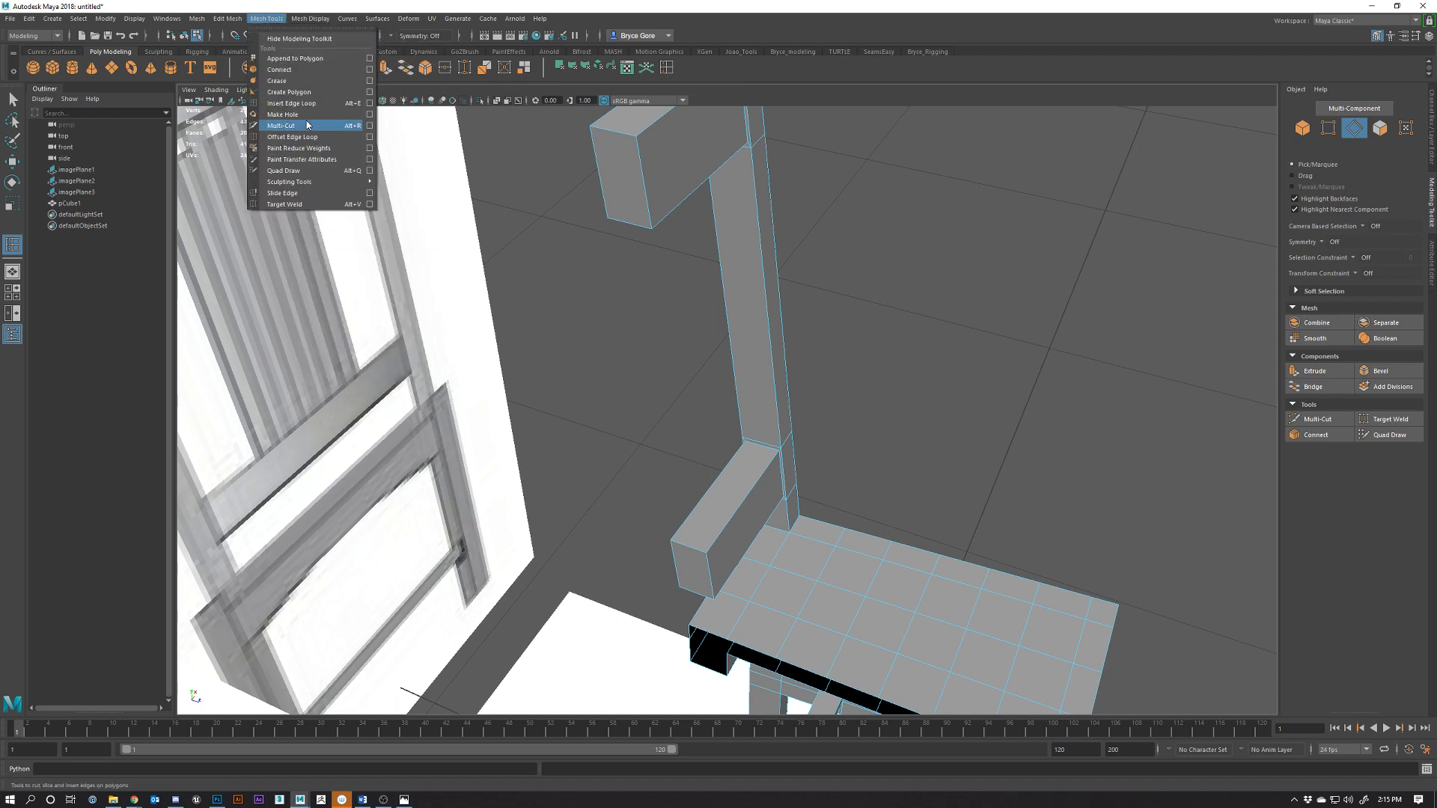
{"action": "left_click", "coordinate": [292, 103]}
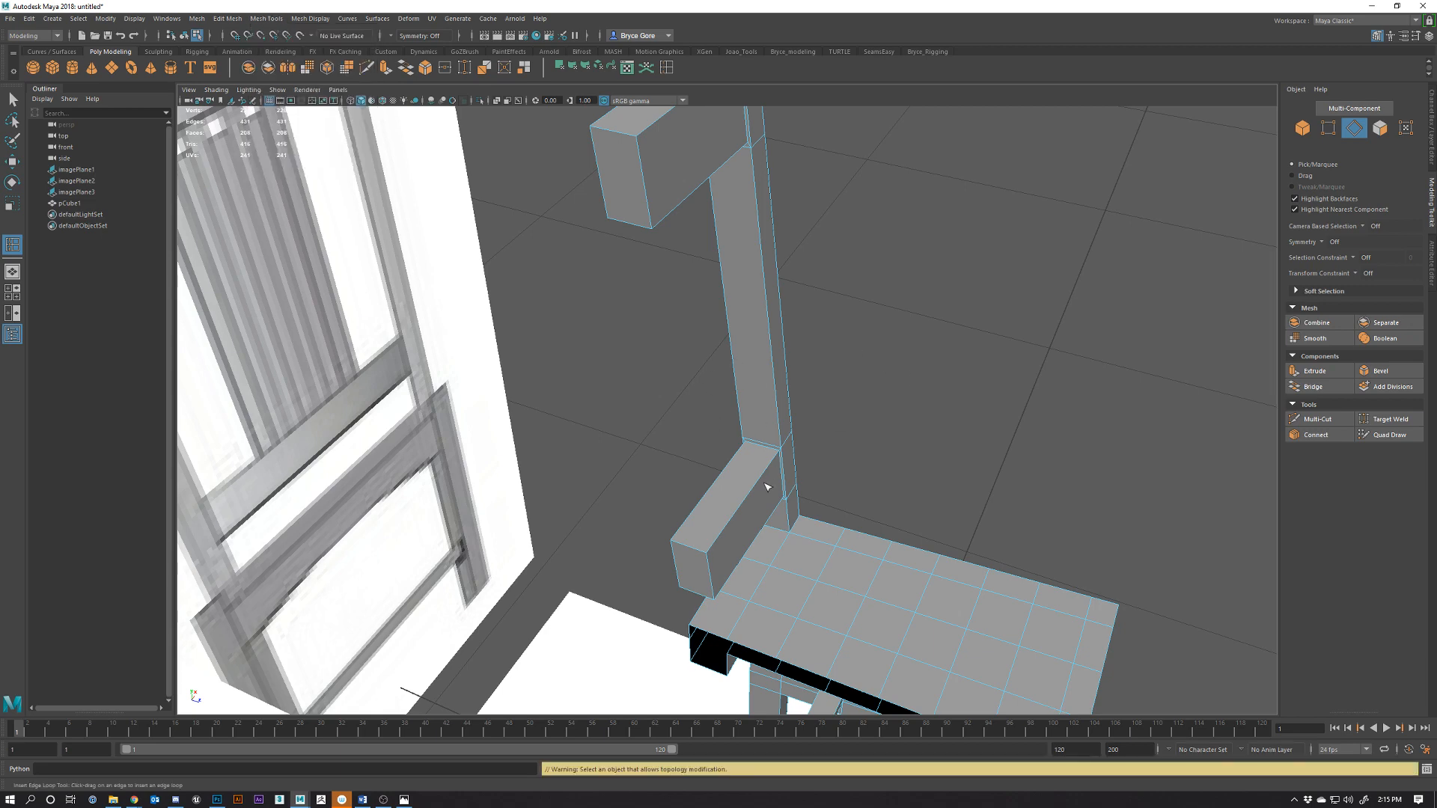
{"action": "left_click_drag", "start_coordinate": [760, 447], "coordinate": [752, 446]}
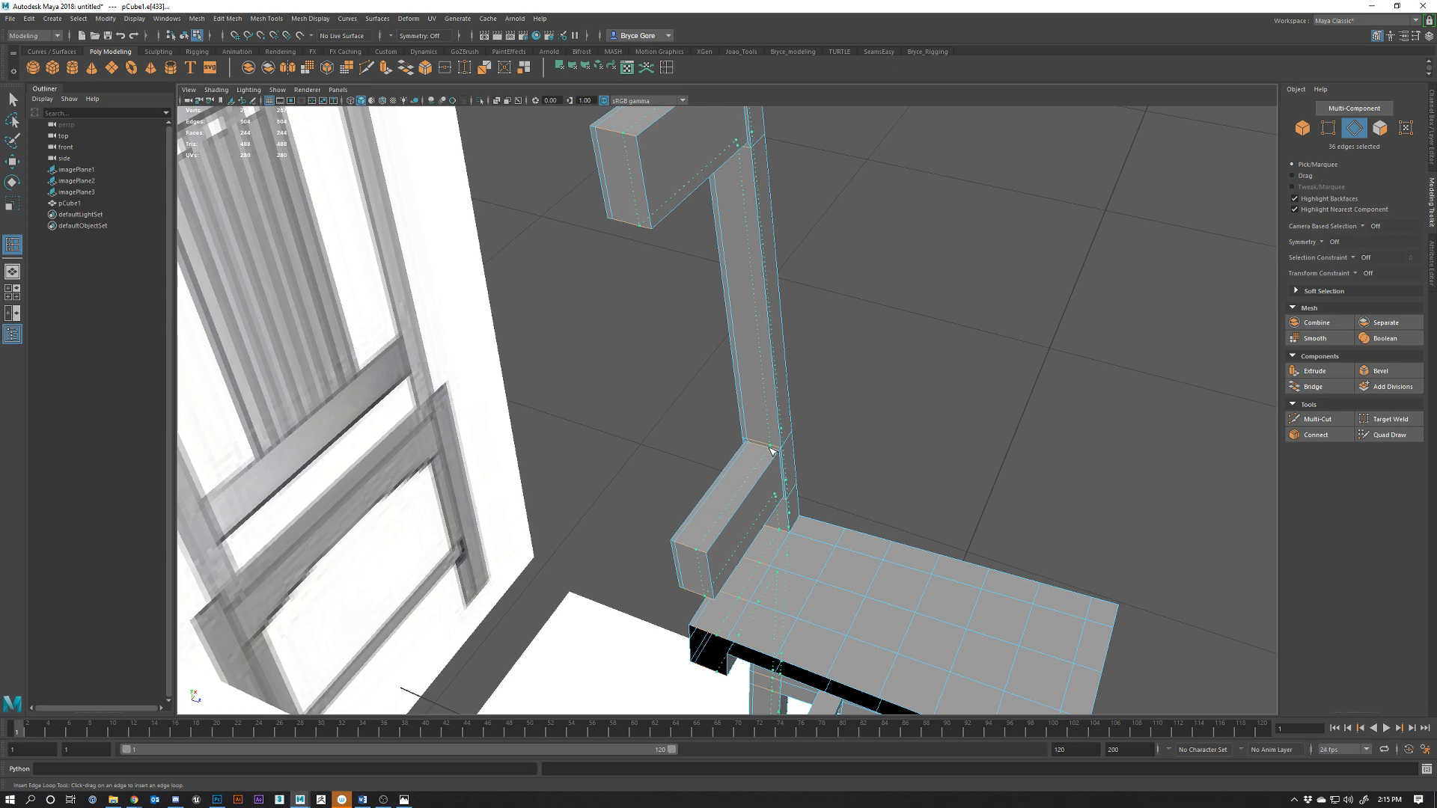
{"action": "left_click_drag", "start_coordinate": [856, 449], "coordinate": [669, 572], "text": "alt"}
{"action": "left_click", "coordinate": [817, 194]}
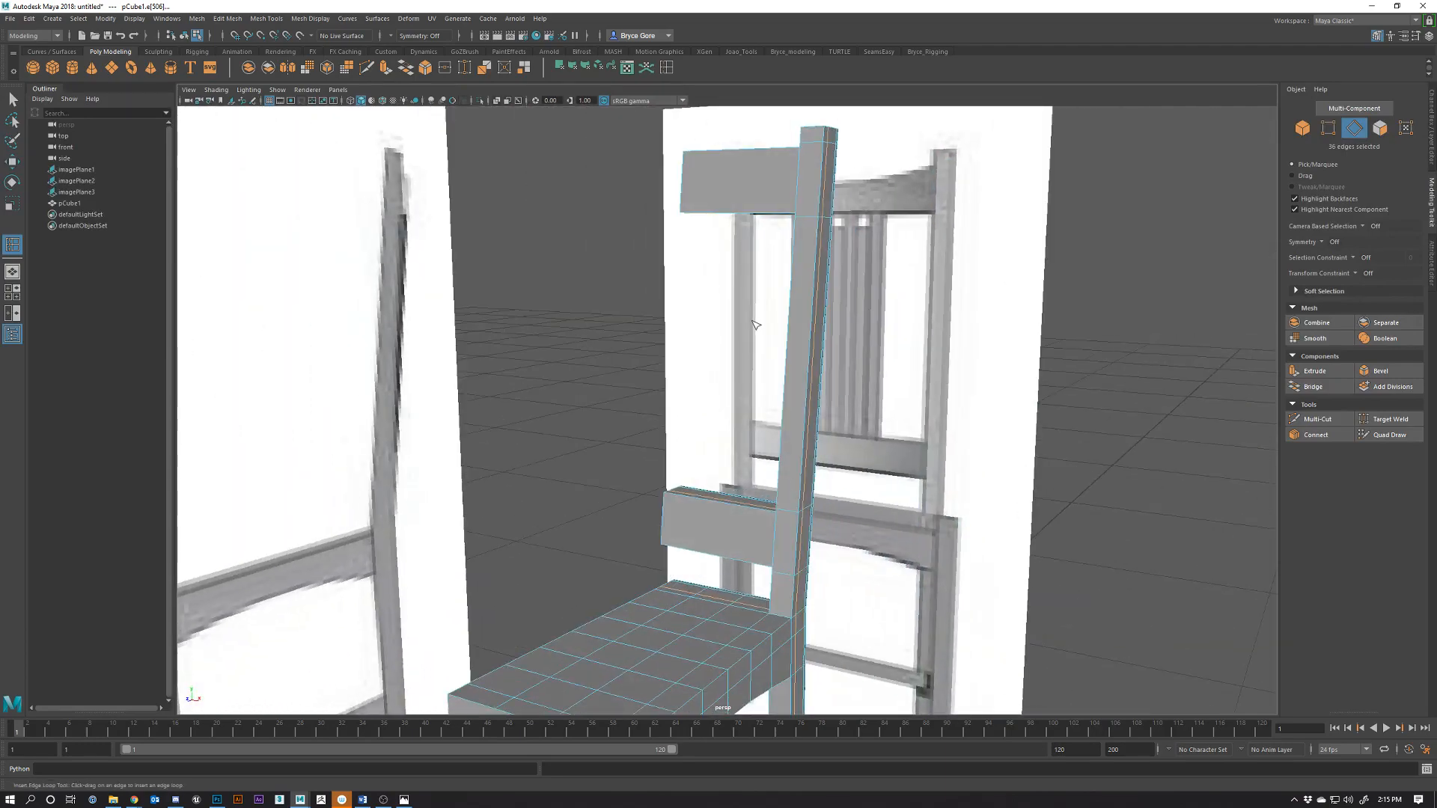
Undo the edge loop inserted through the chair mesh
{"action": "left_click_drag", "start_coordinate": [757, 324], "coordinate": [833, 360], "text": "alt"}
{"action": "key", "text": "ctrl+z"}
{"action": "key", "text": "ctrl+z"}
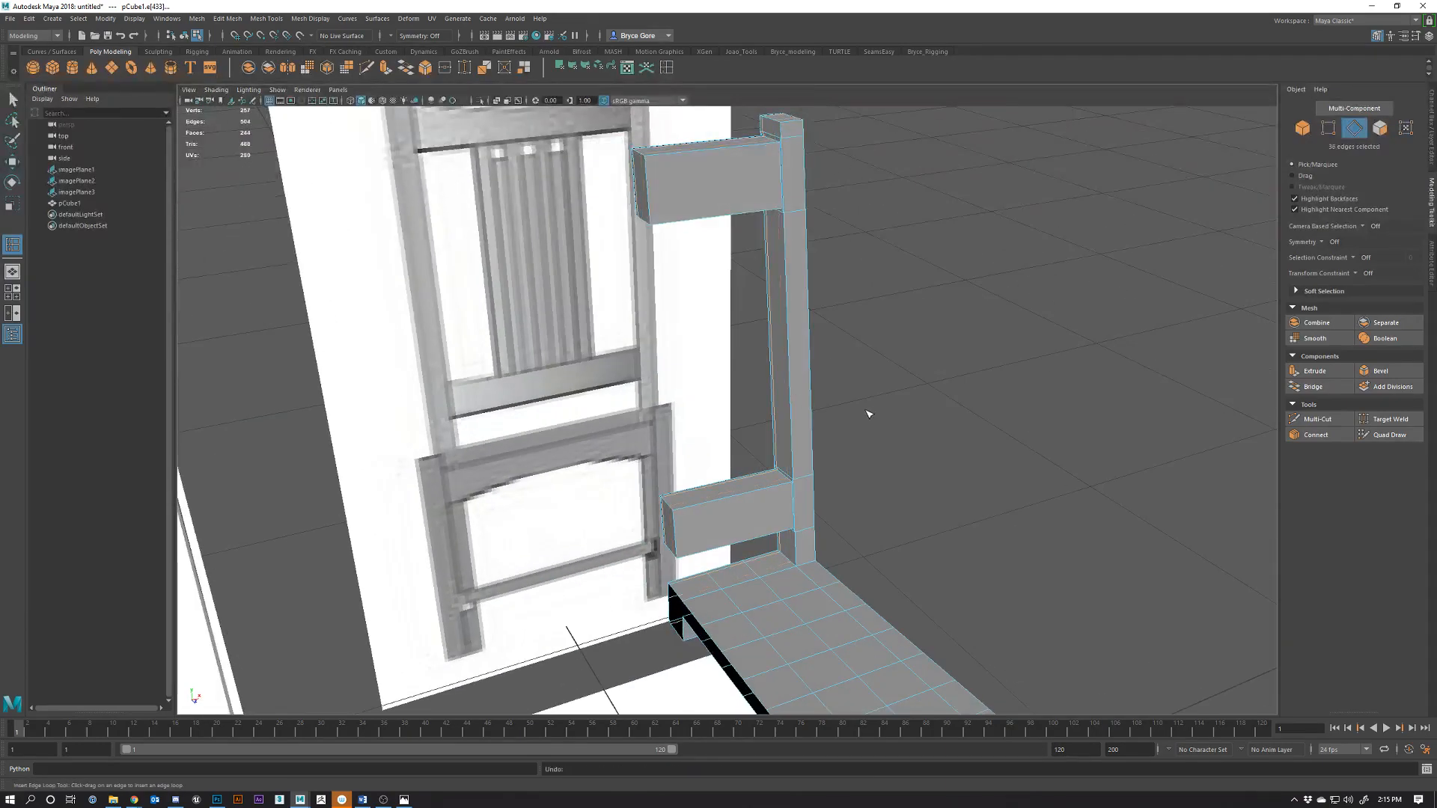
Delete the end faces of the upper and lower backrest rails at the centre line
{"action": "left_click_drag", "start_coordinate": [722, 417], "coordinate": [693, 212], "text": "alt"}
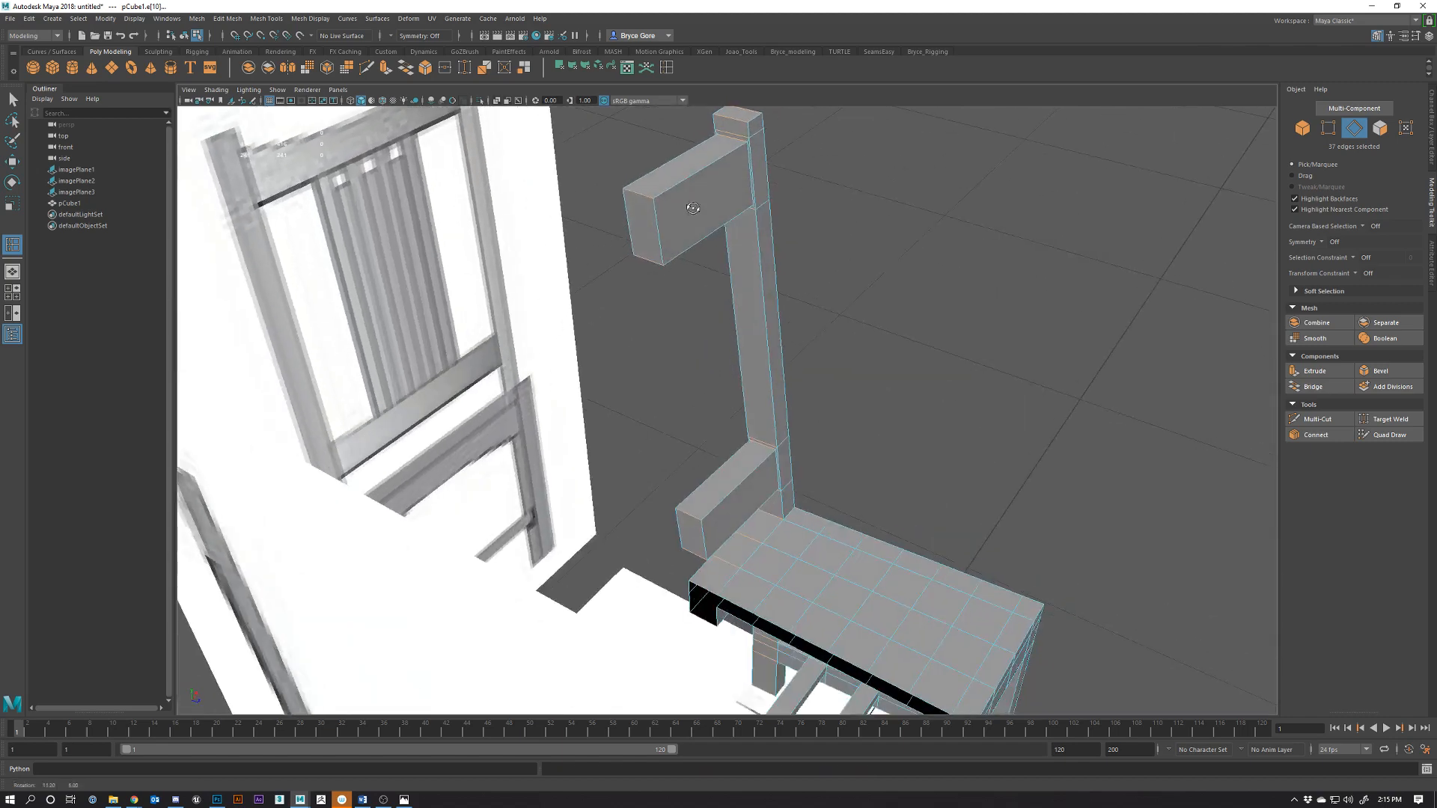
{"action": "right_click_drag", "start_coordinate": [693, 212], "coordinate": [685, 237]}
{"action": "key", "text": "w"}
{"action": "left_click", "coordinate": [685, 236]}
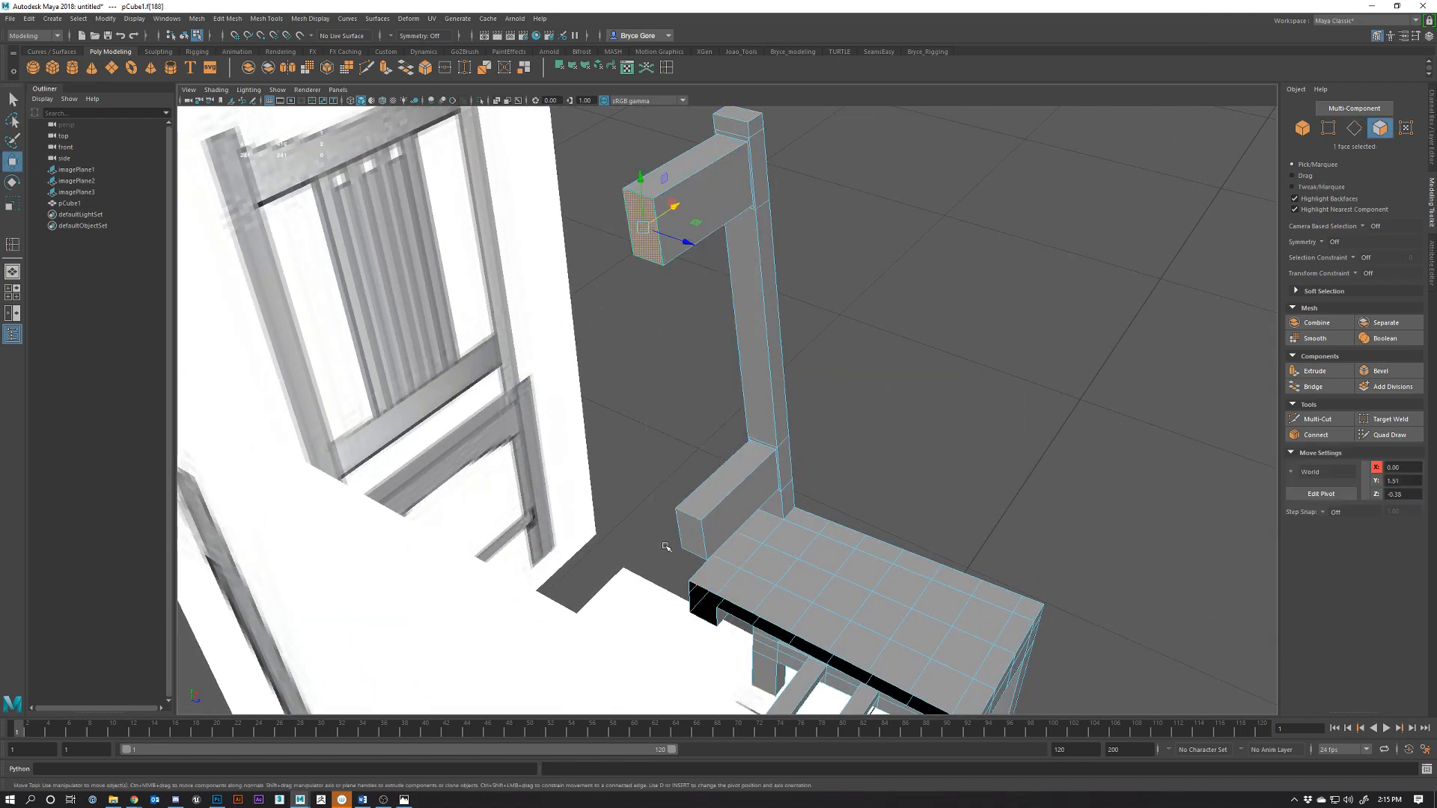
{"action": "left_click", "coordinate": [685, 533], "text": "shift"}
{"action": "key", "text": "Delete"}
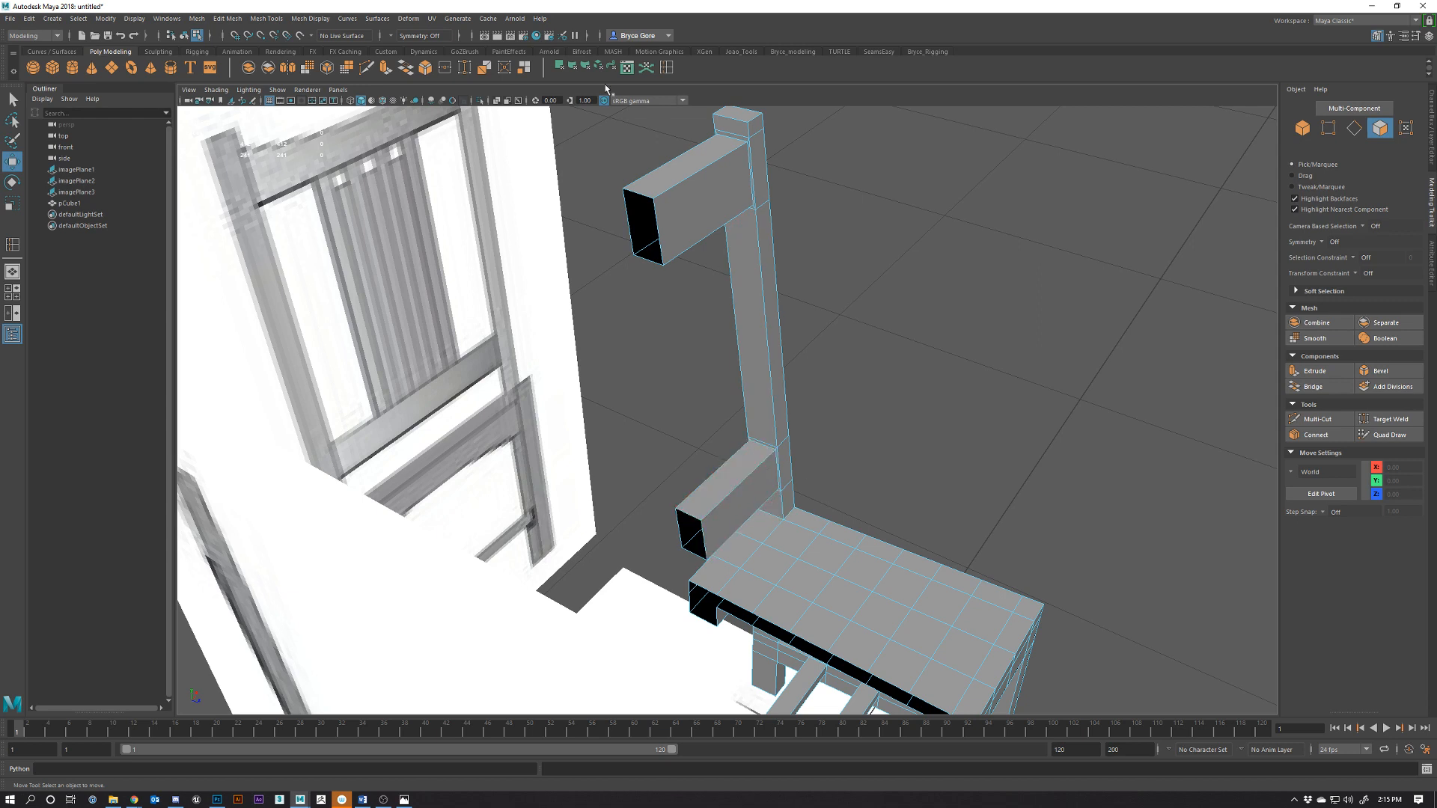
Insert two edge loops lengthwise along the facing sides of the rails and the inner face of the back post
{"action": "left_click", "coordinate": [666, 67]}
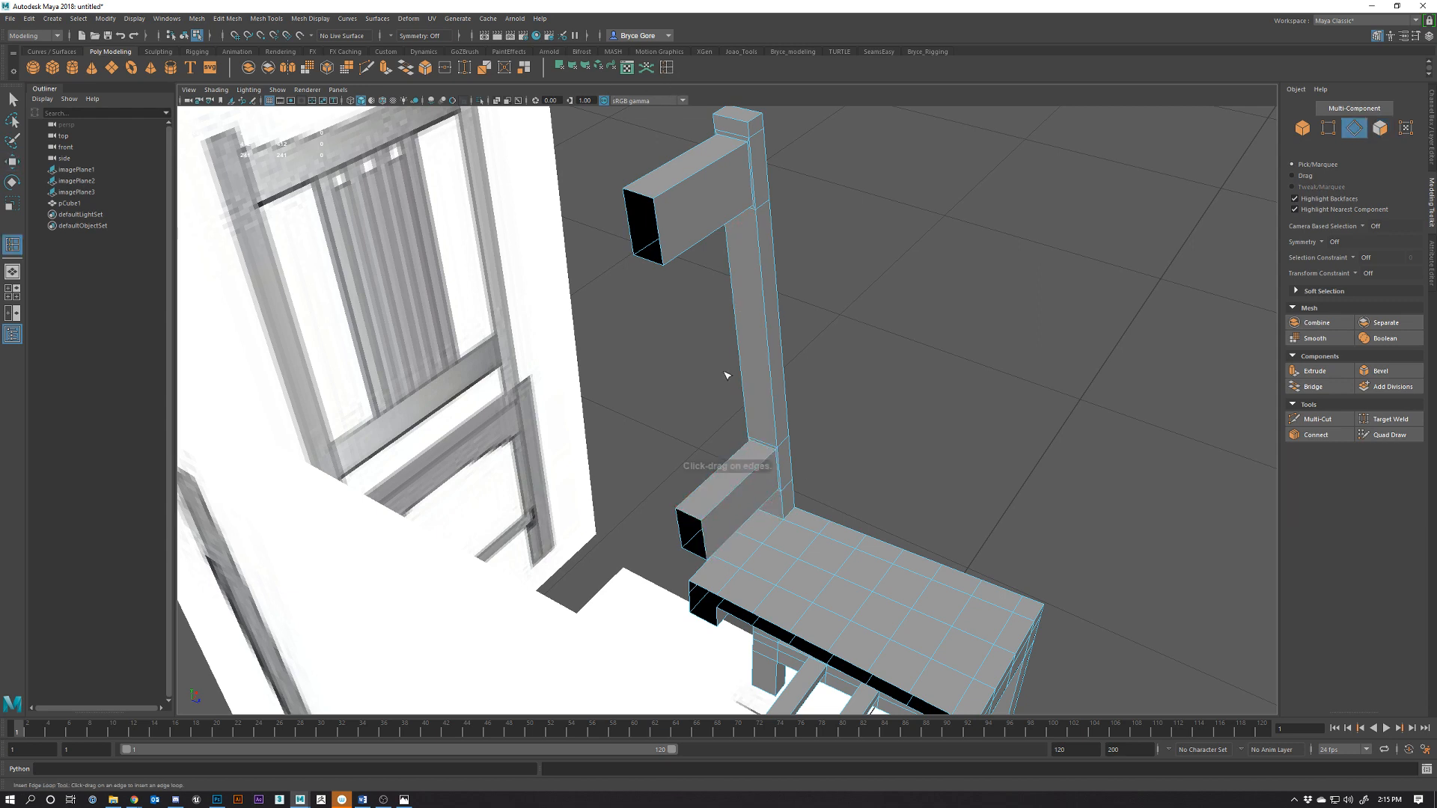
{"action": "left_click", "coordinate": [756, 443]}
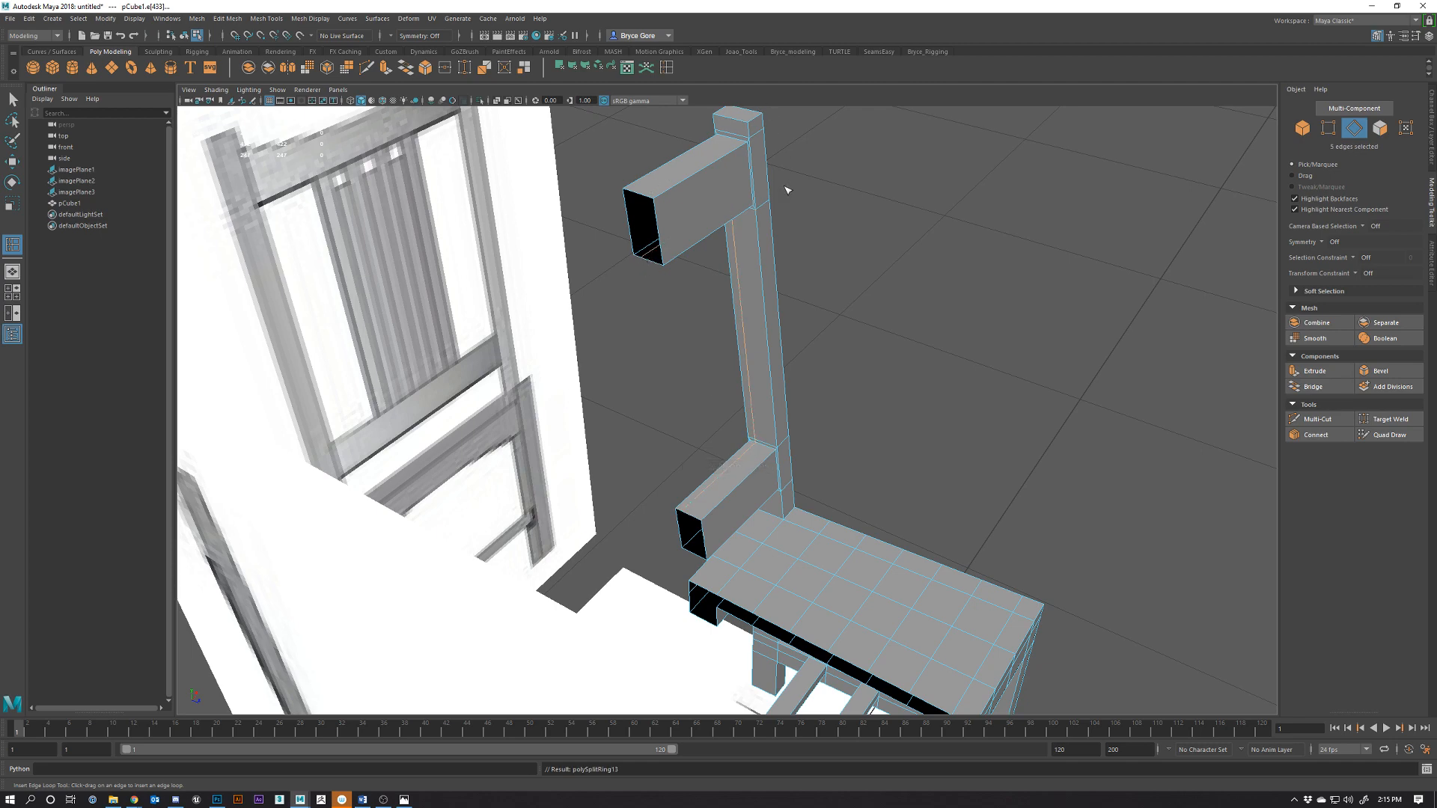
{"action": "left_click_drag", "start_coordinate": [767, 450], "coordinate": [773, 451]}
Shift the rearmost of the two new edge loops along Z, and delete that loop
{"action": "scroll", "coordinate": [770, 449], "scroll_direction": "up", "scroll_amount": 3}
{"action": "key", "text": "w"}
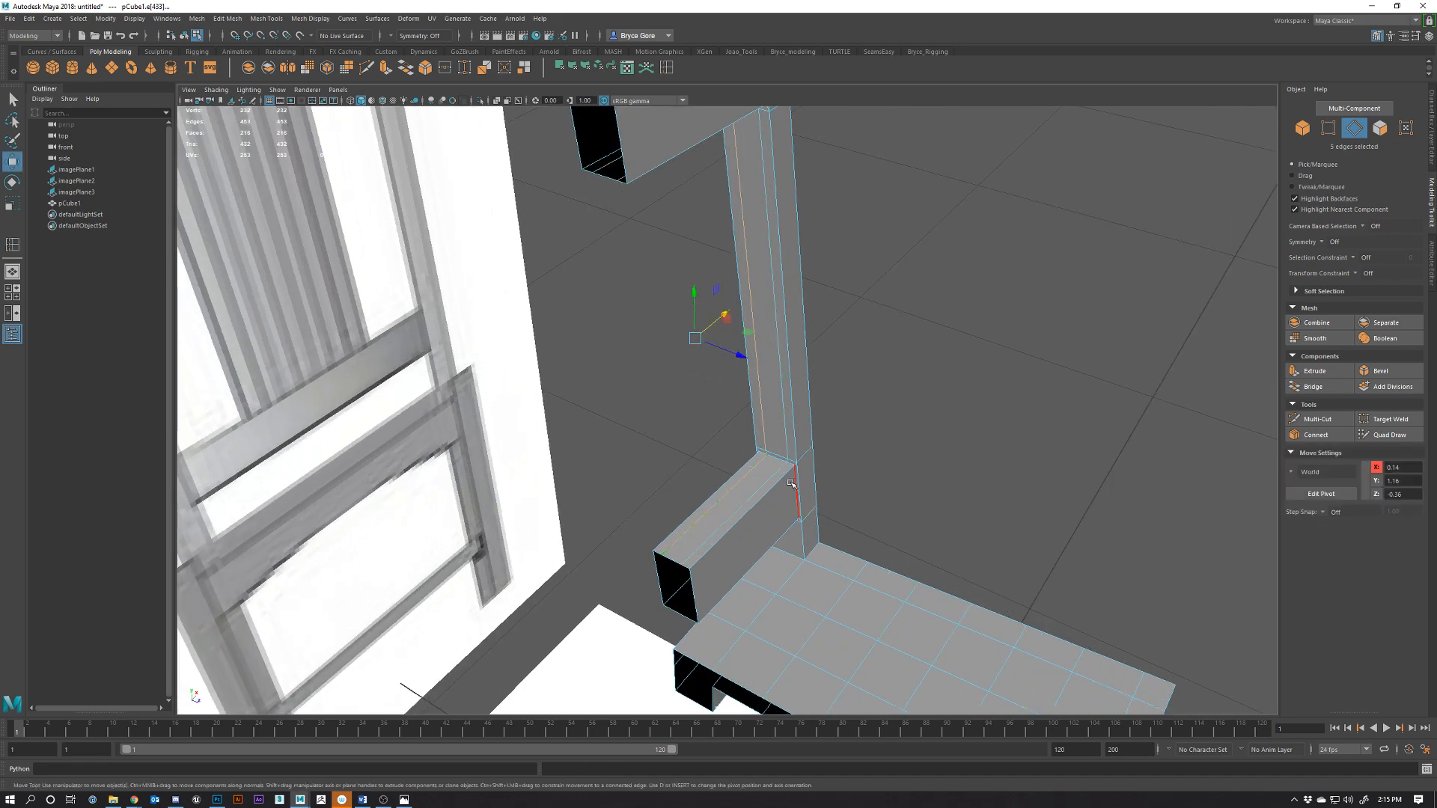
{"action": "left_click_drag", "start_coordinate": [737, 355], "coordinate": [720, 354]}
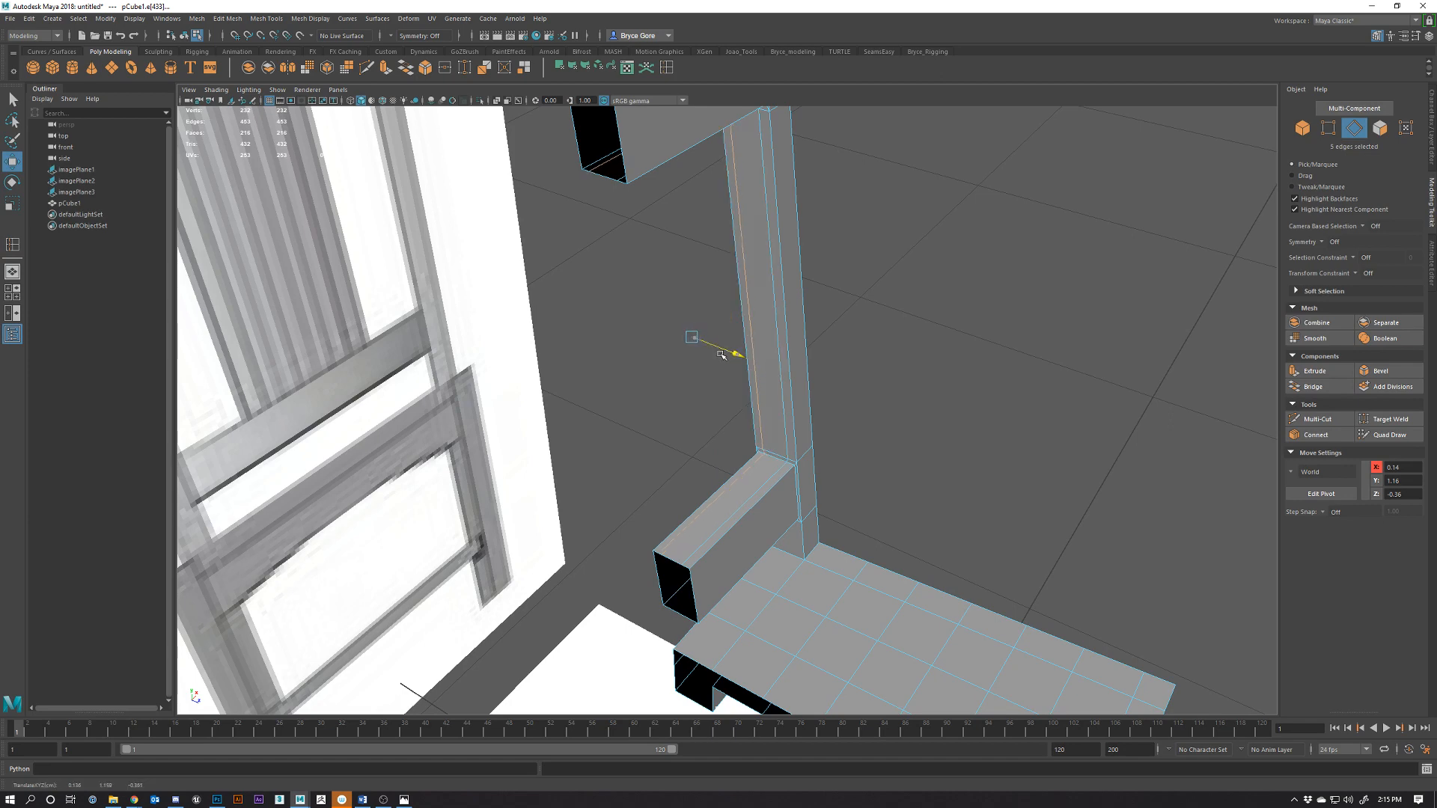
{"action": "key", "text": "Delete"}
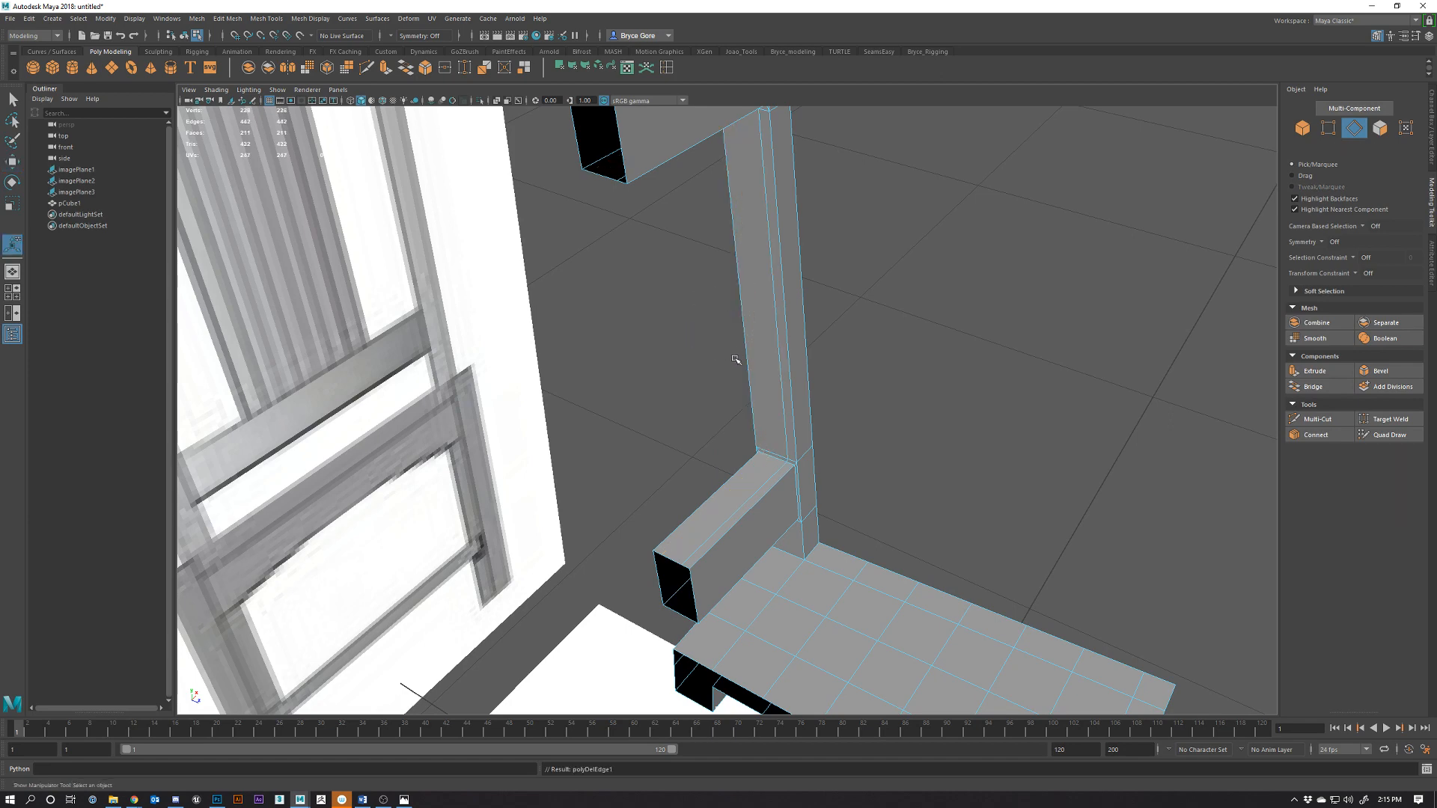
In the front view, connect the long edges of the upper and lower rails with 4 segments
{"action": "left_click_drag", "start_coordinate": [778, 441], "coordinate": [676, 475], "text": "alt"}
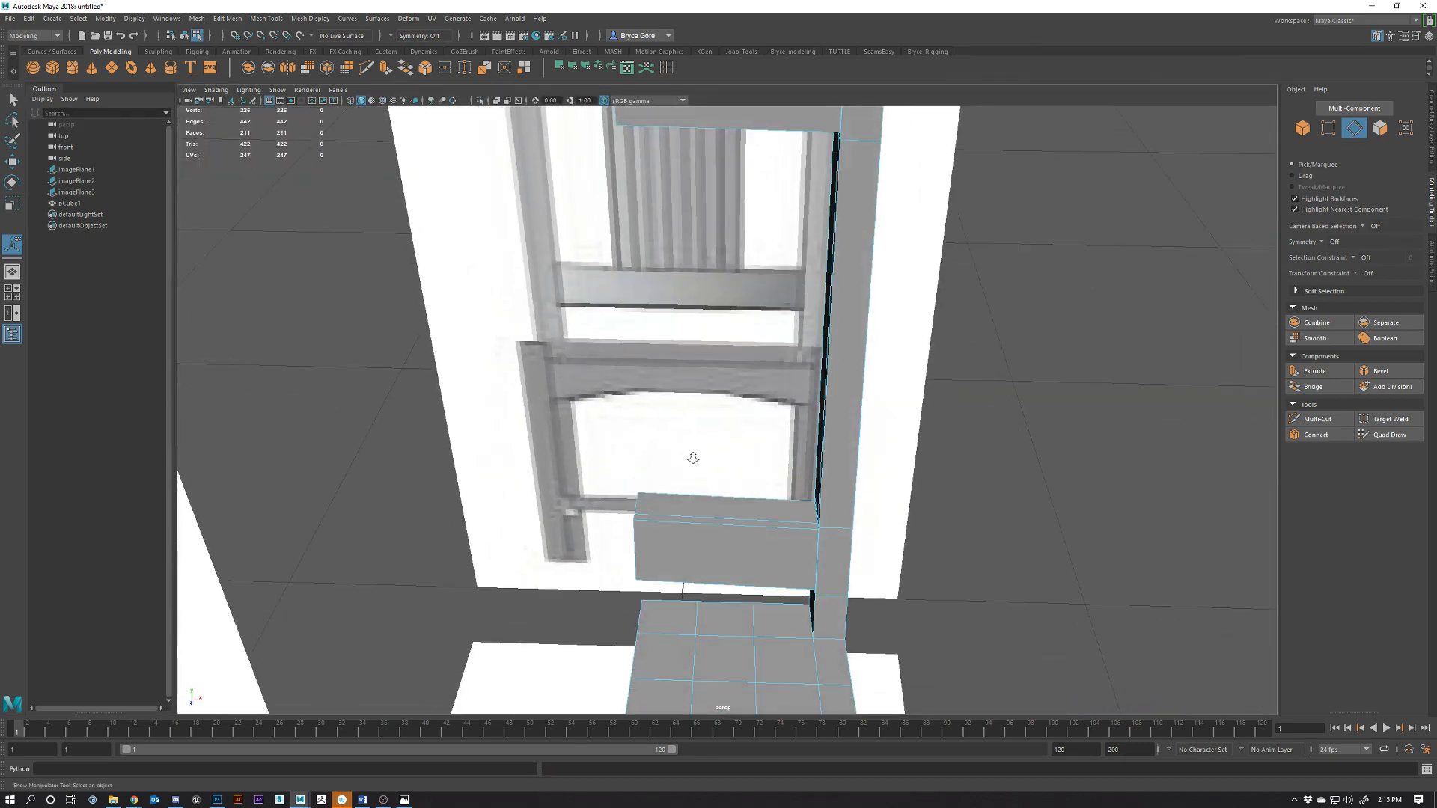
{"action": "key", "text": "space"}
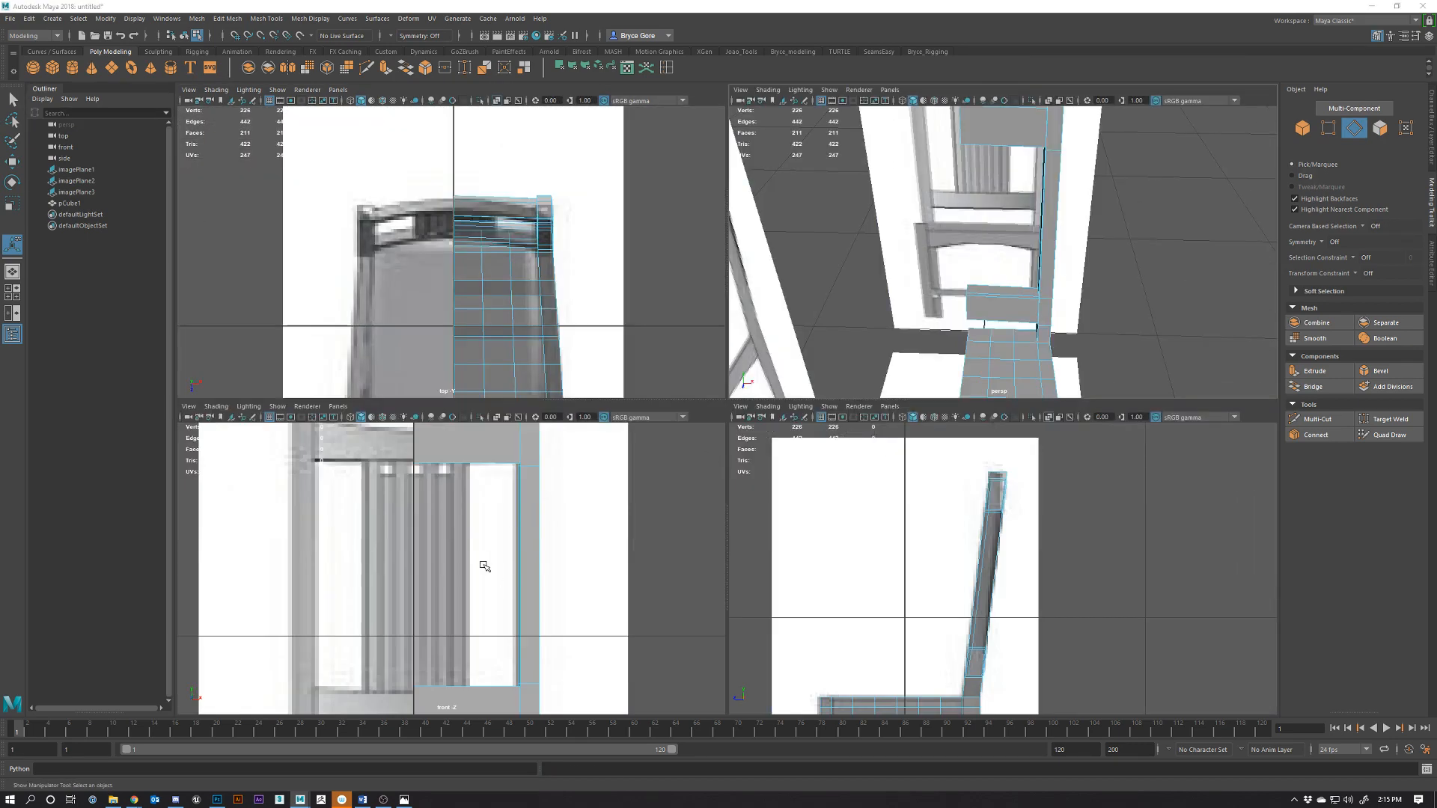
{"action": "key", "text": "space"}
{"action": "key", "text": "f"}
{"action": "scroll", "coordinate": [741, 412], "scroll_direction": "up", "scroll_amount": 5}
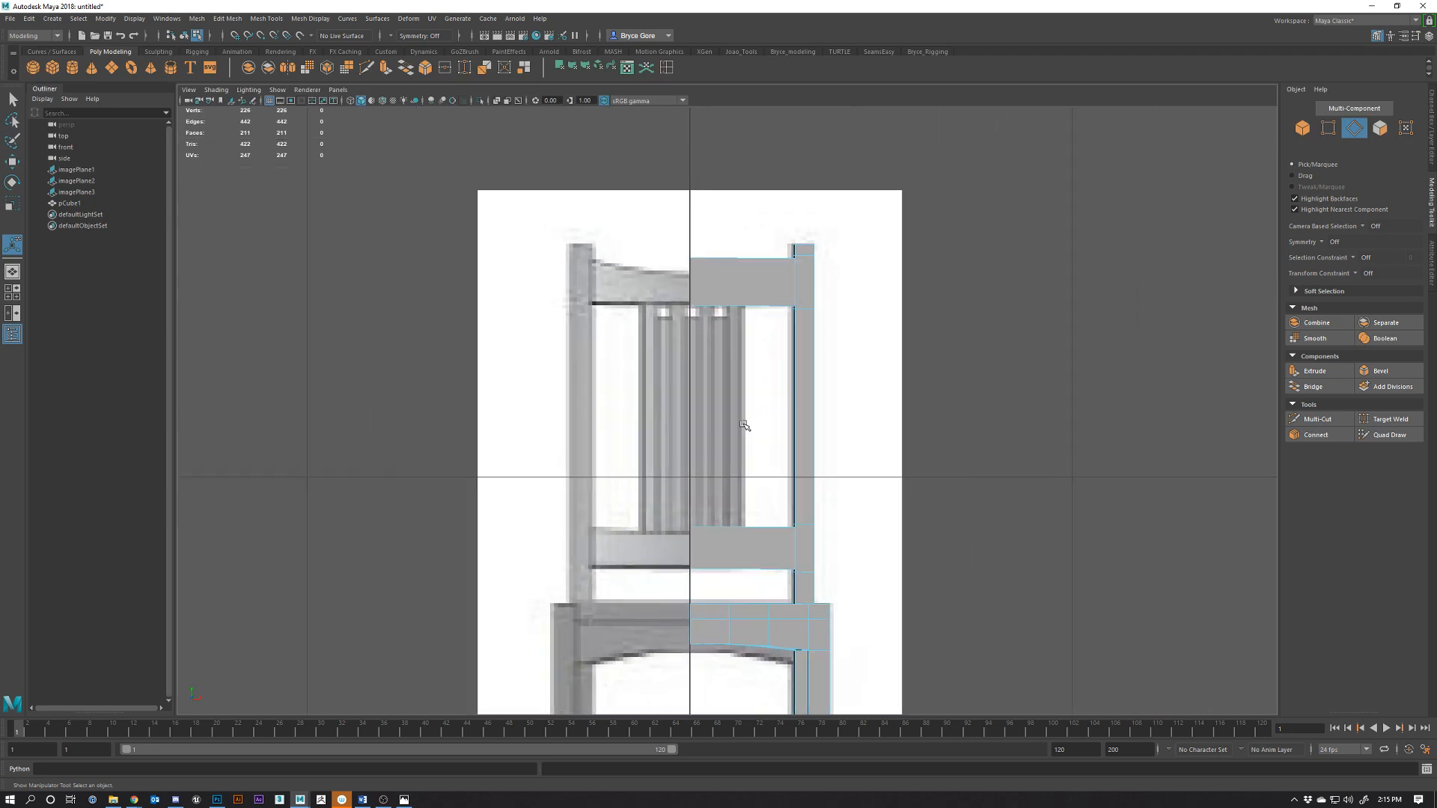
{"action": "right_click", "coordinate": [749, 290]}
{"action": "right_click_drag", "start_coordinate": [750, 293], "coordinate": [749, 259]}
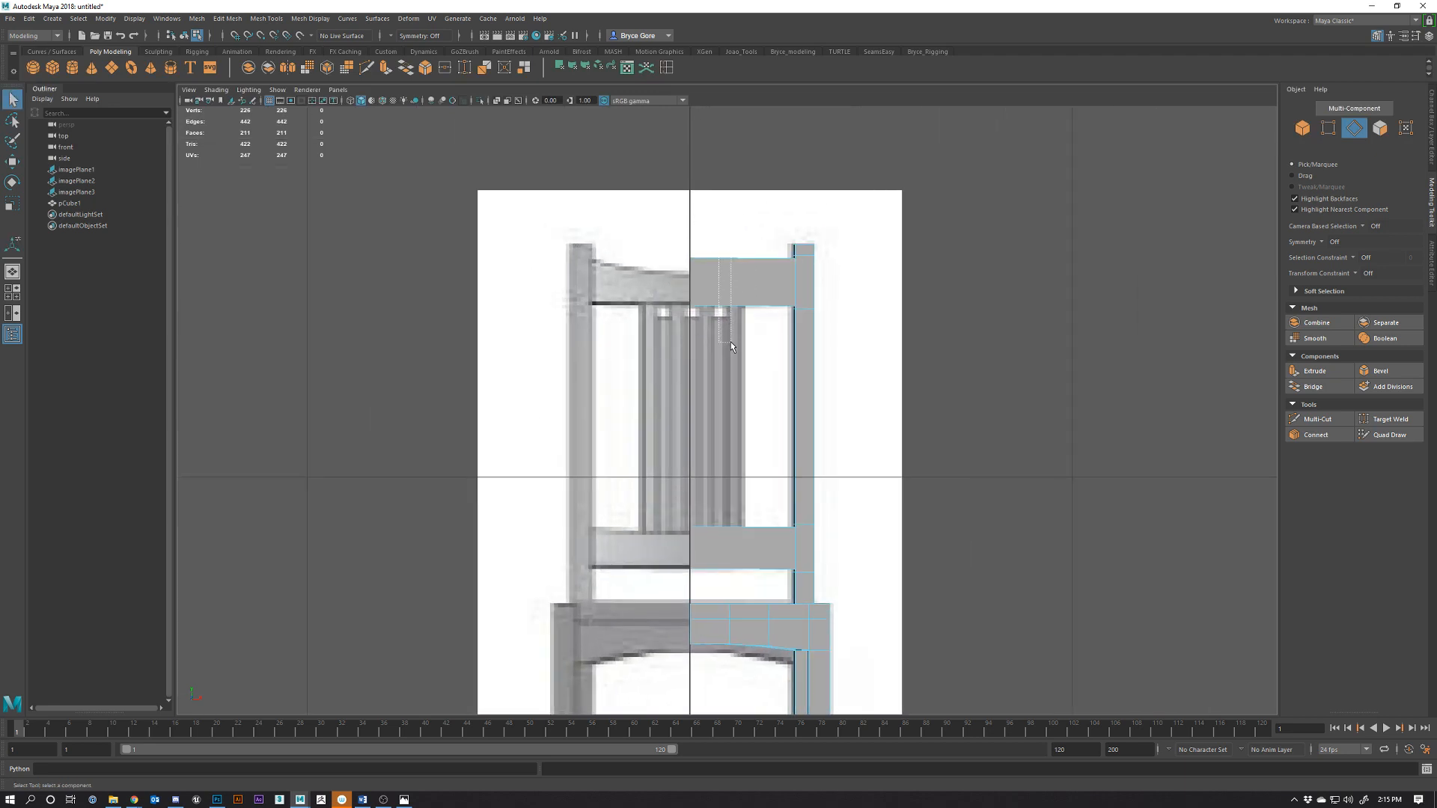
{"action": "left_click_drag", "start_coordinate": [731, 346], "coordinate": [731, 346]}
{"action": "left_click_drag", "start_coordinate": [722, 499], "coordinate": [737, 583]}
{"action": "scroll", "coordinate": [775, 568], "scroll_direction": "up", "scroll_amount": 3}
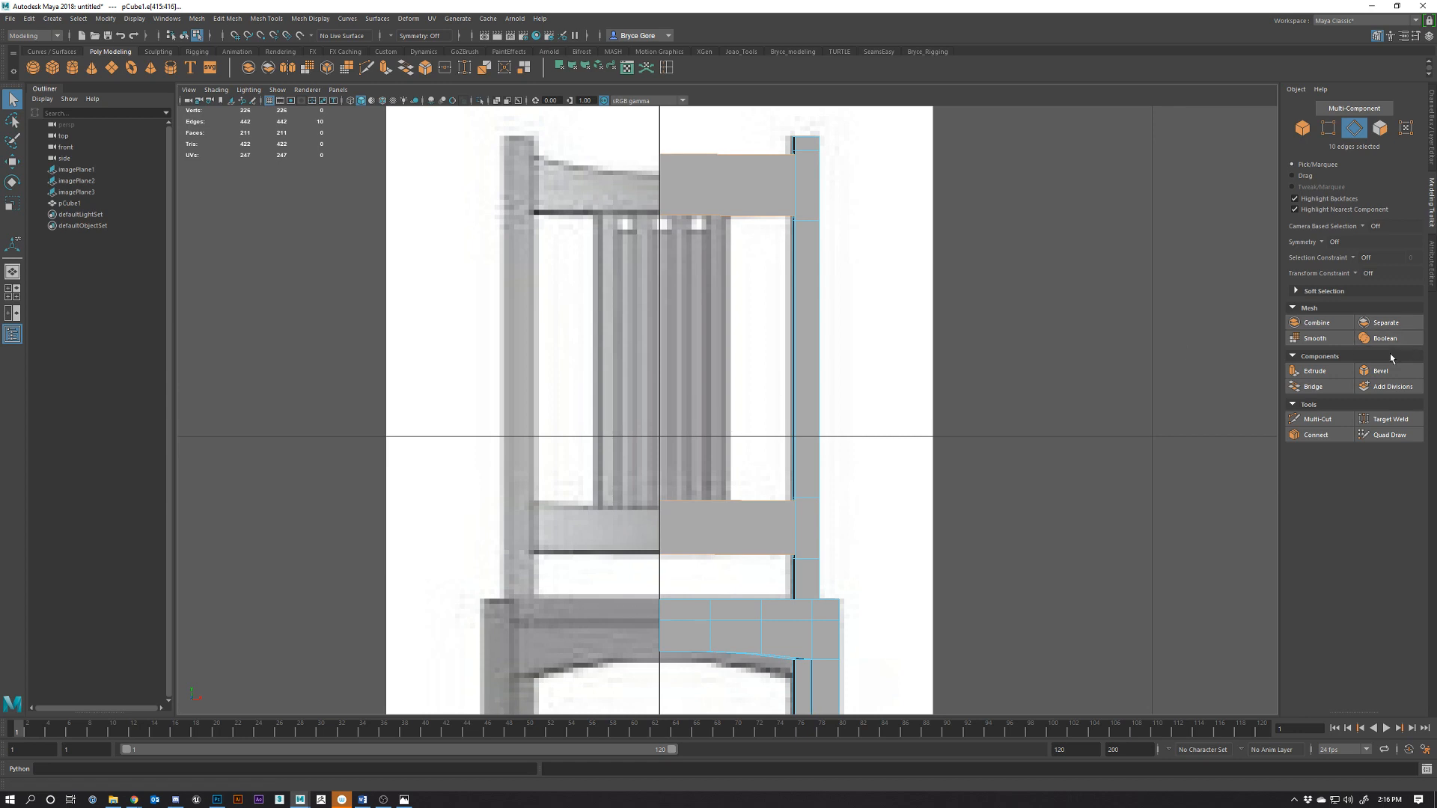
{"action": "left_click", "coordinate": [1311, 434]}
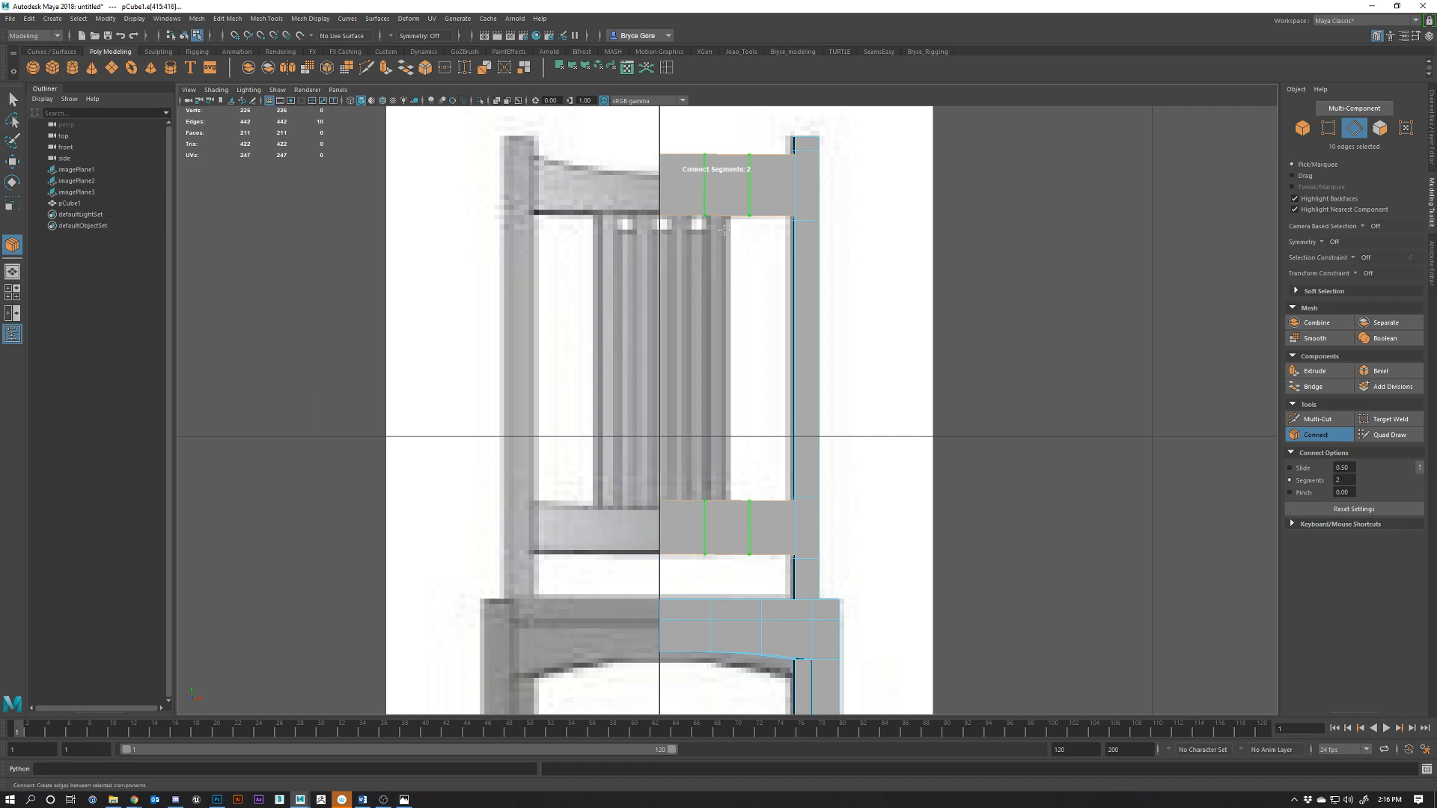
{"action": "left_click", "coordinate": [1351, 476]}
{"action": "type", "text": "4"}
{"action": "key", "text": "Return"}
Adjust the connection's slide and pinch so the new vertical edges line up with the slats in the reference image
{"action": "middle_click_drag", "start_coordinate": [1338, 470], "coordinate": [1332, 468]}
{"action": "left_click", "coordinate": [1306, 492]}
{"action": "middle_click_drag", "start_coordinate": [1350, 492], "coordinate": [1341, 485]}
{"action": "key", "text": "q"}
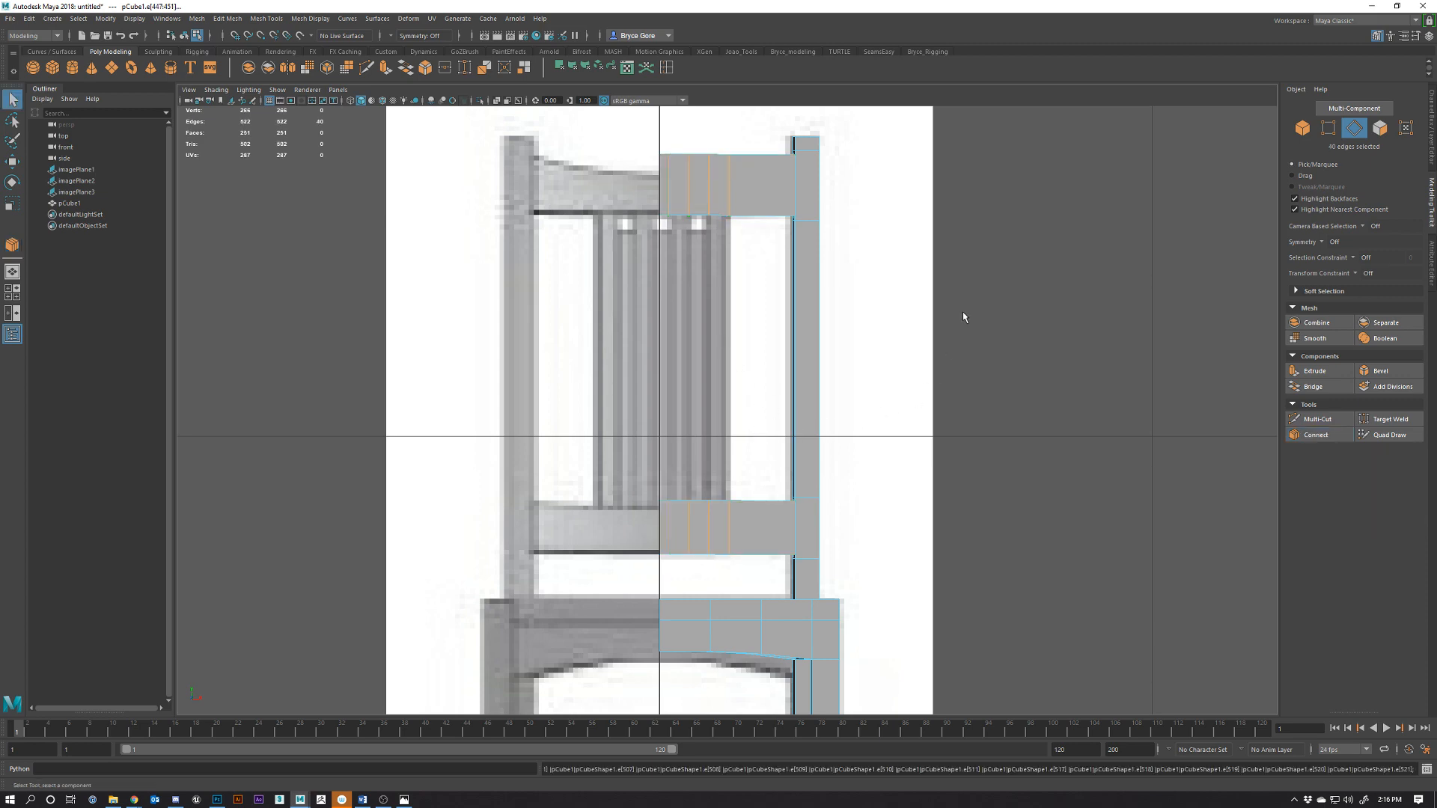
Bridge the facing upper and lower rail faces at the outer slat position to form the outer backrest slat
{"action": "key", "text": "space"}
{"action": "key", "text": "space"}
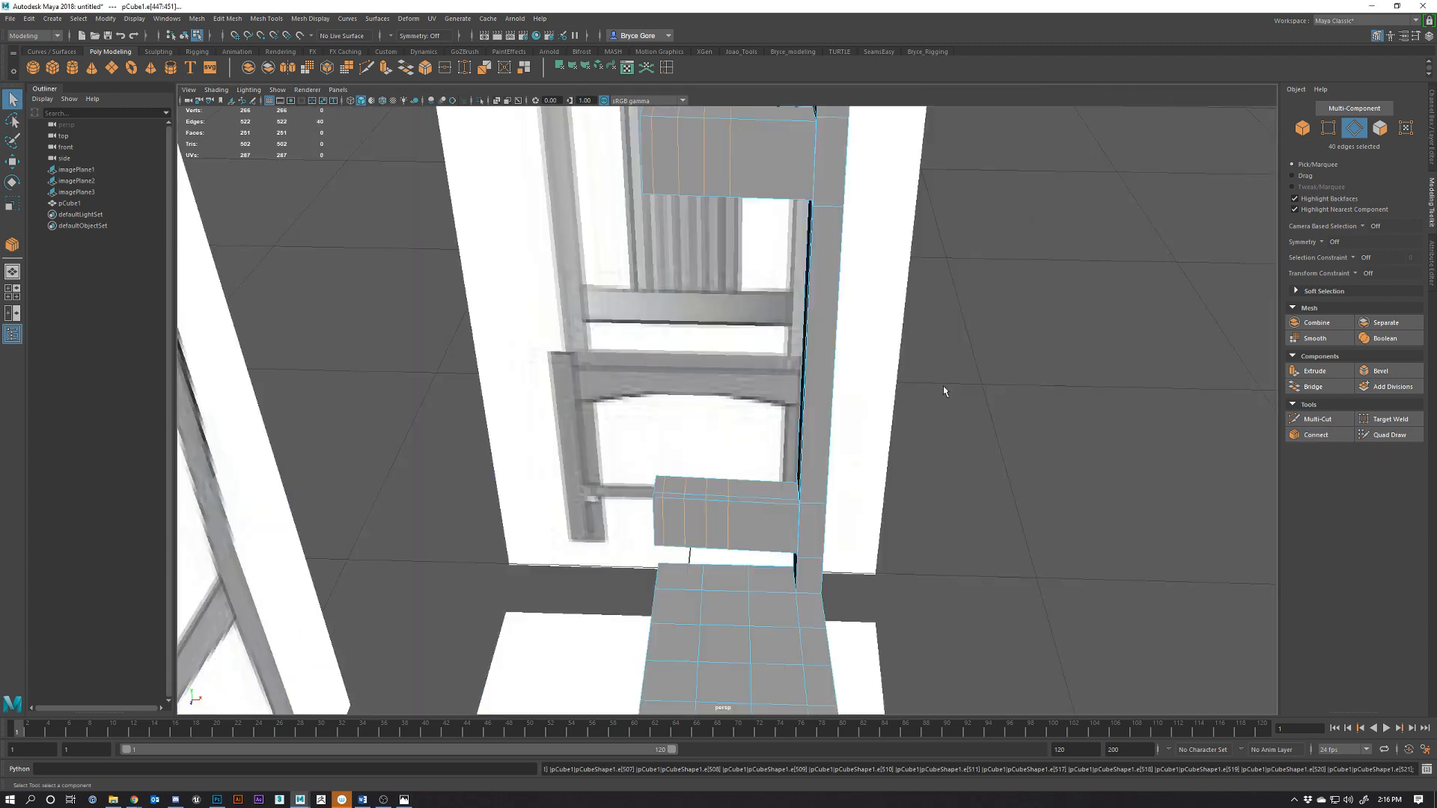
{"action": "left_click_drag", "start_coordinate": [943, 385], "coordinate": [811, 521], "text": "alt"}
{"action": "right_click_drag", "start_coordinate": [728, 474], "coordinate": [729, 503]}
{"action": "key", "text": "w"}
{"action": "left_click_drag", "start_coordinate": [895, 456], "coordinate": [752, 391], "text": "alt"}
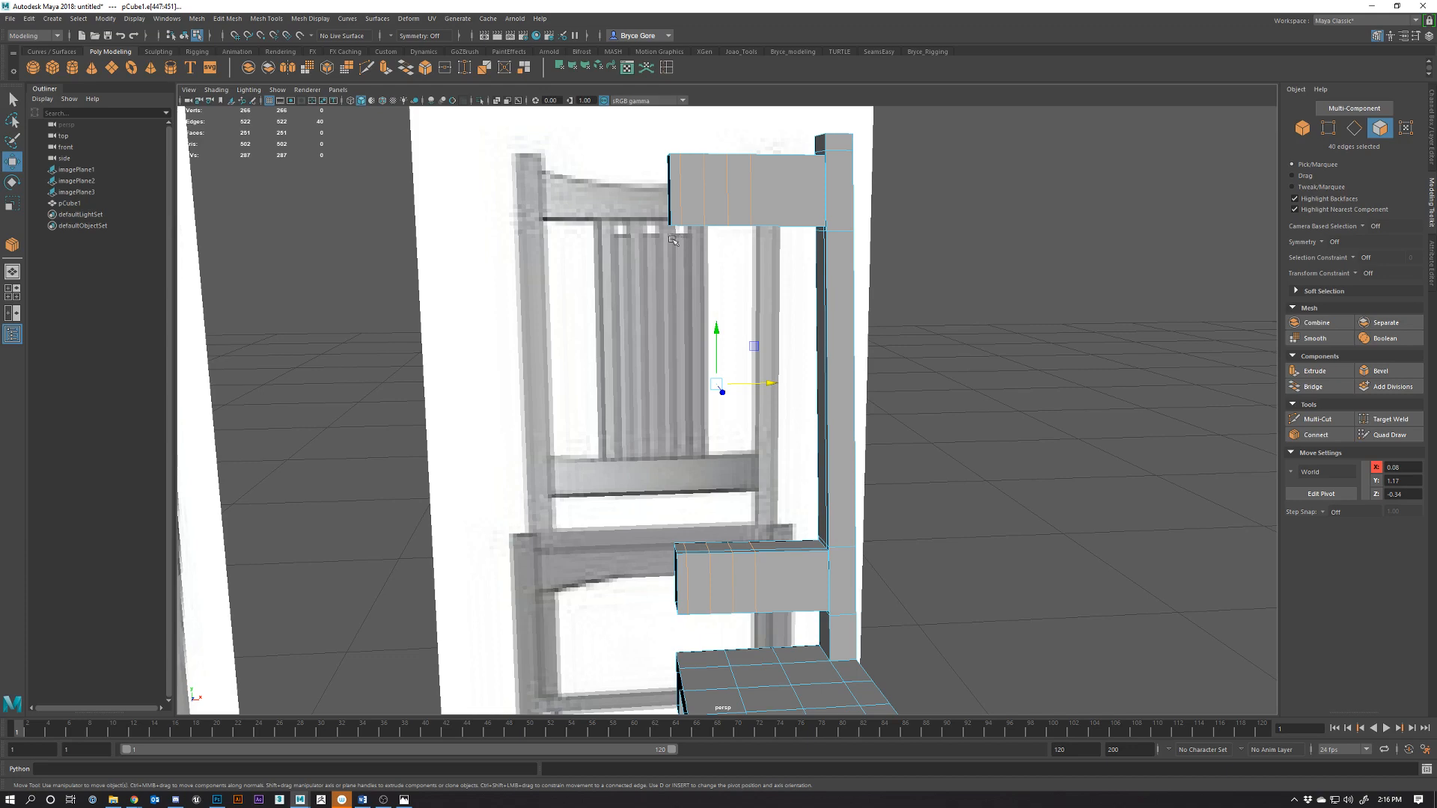
{"action": "left_click_drag", "start_coordinate": [746, 256], "coordinate": [733, 263], "text": "alt"}
{"action": "left_click", "coordinate": [737, 262]}
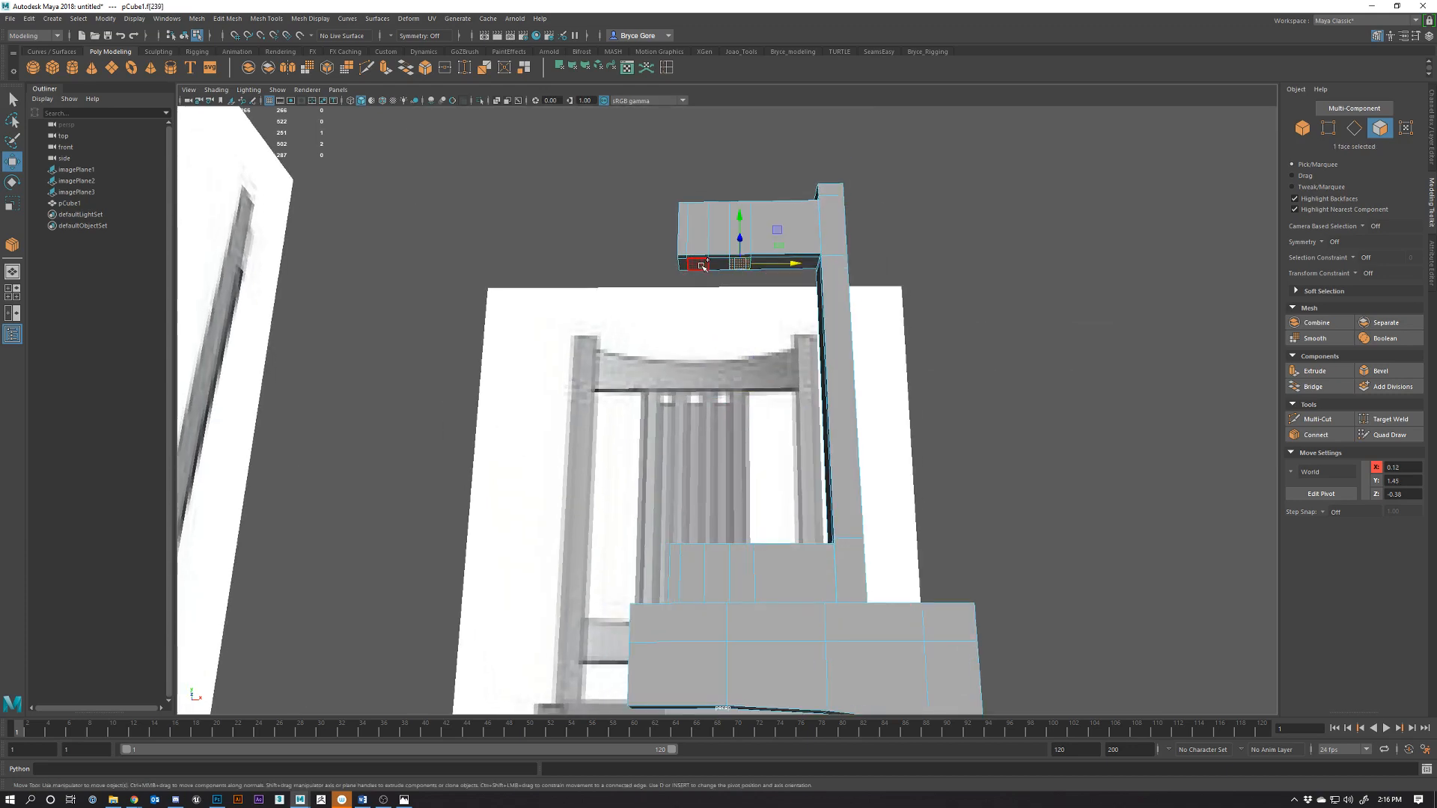
{"action": "left_click_drag", "start_coordinate": [741, 269], "coordinate": [848, 485], "text": "alt"}
{"action": "left_click", "coordinate": [739, 454], "text": "shift"}
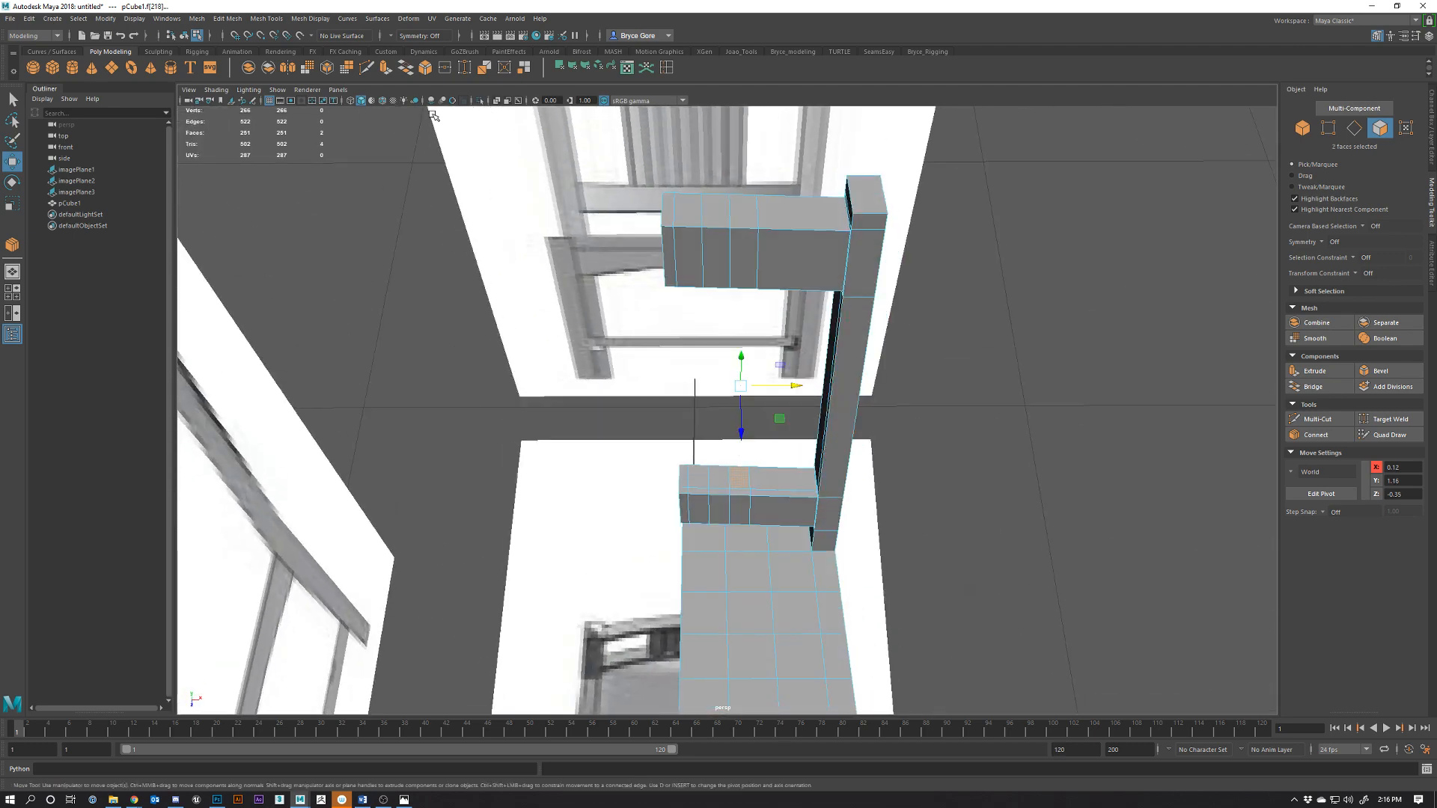
{"action": "left_click", "coordinate": [406, 75]}
Bridge the facing rail faces nearer the centre line to form the inner slat, and clear the selection
{"action": "left_click_drag", "start_coordinate": [658, 337], "coordinate": [698, 495], "text": "alt"}
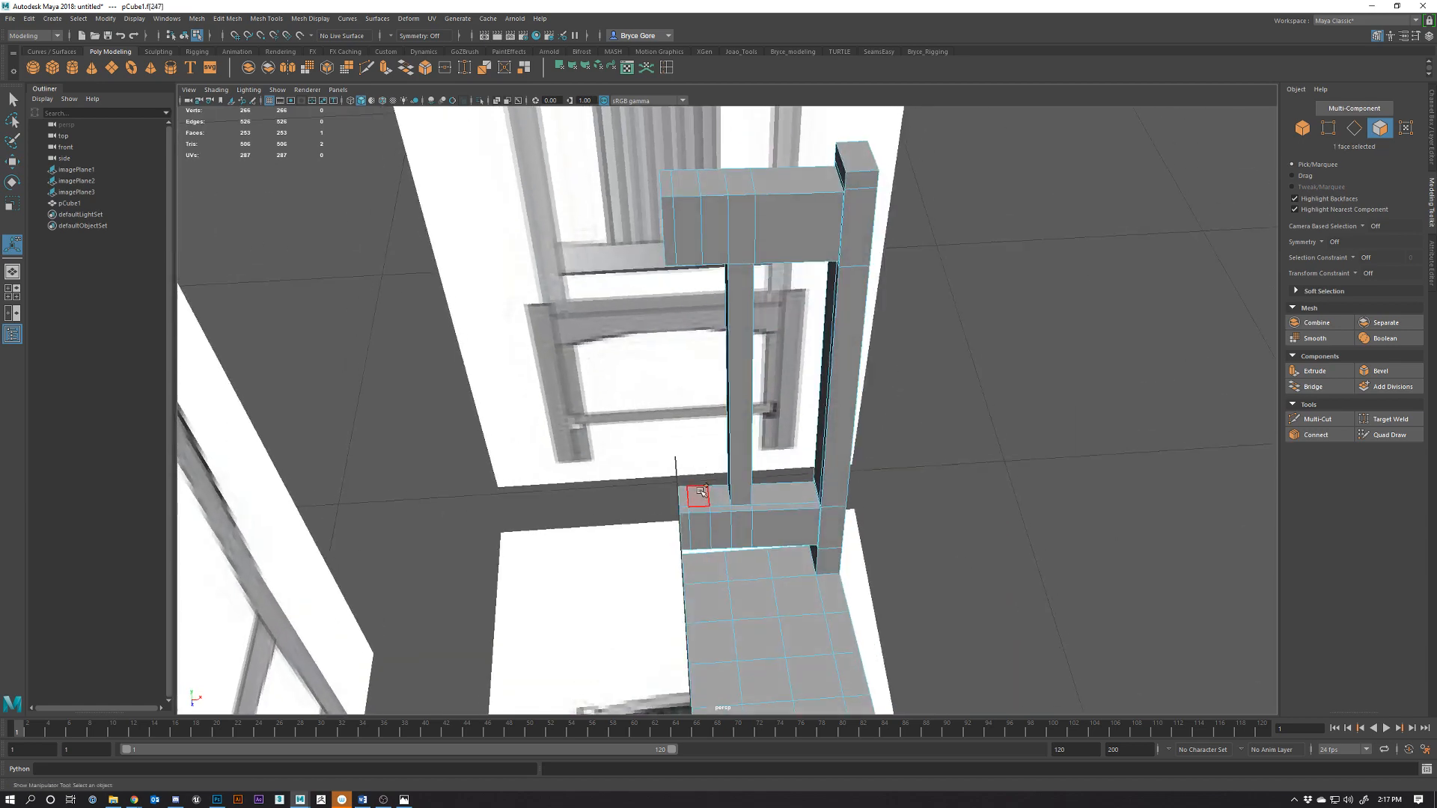
{"action": "left_click", "coordinate": [697, 495]}
{"action": "left_click", "coordinate": [406, 68]}
{"action": "left_click_drag", "start_coordinate": [730, 539], "coordinate": [737, 479], "text": "alt"}
{"action": "left_click", "coordinate": [1026, 609]}
{"action": "left_click_drag", "start_coordinate": [696, 389], "coordinate": [663, 234], "text": "alt"}
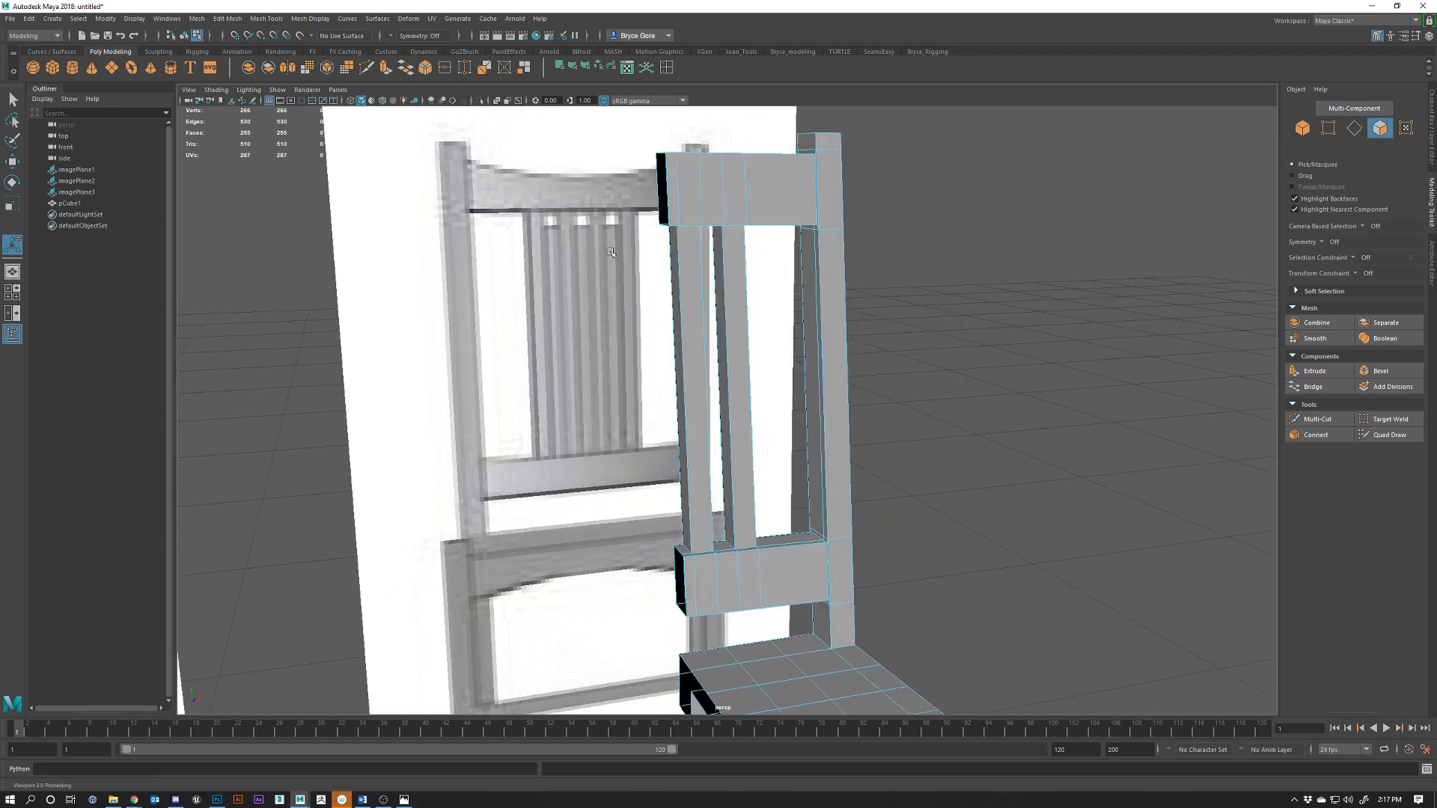
{"action": "left_click_drag", "start_coordinate": [1036, 419], "coordinate": [953, 404], "text": "alt"}
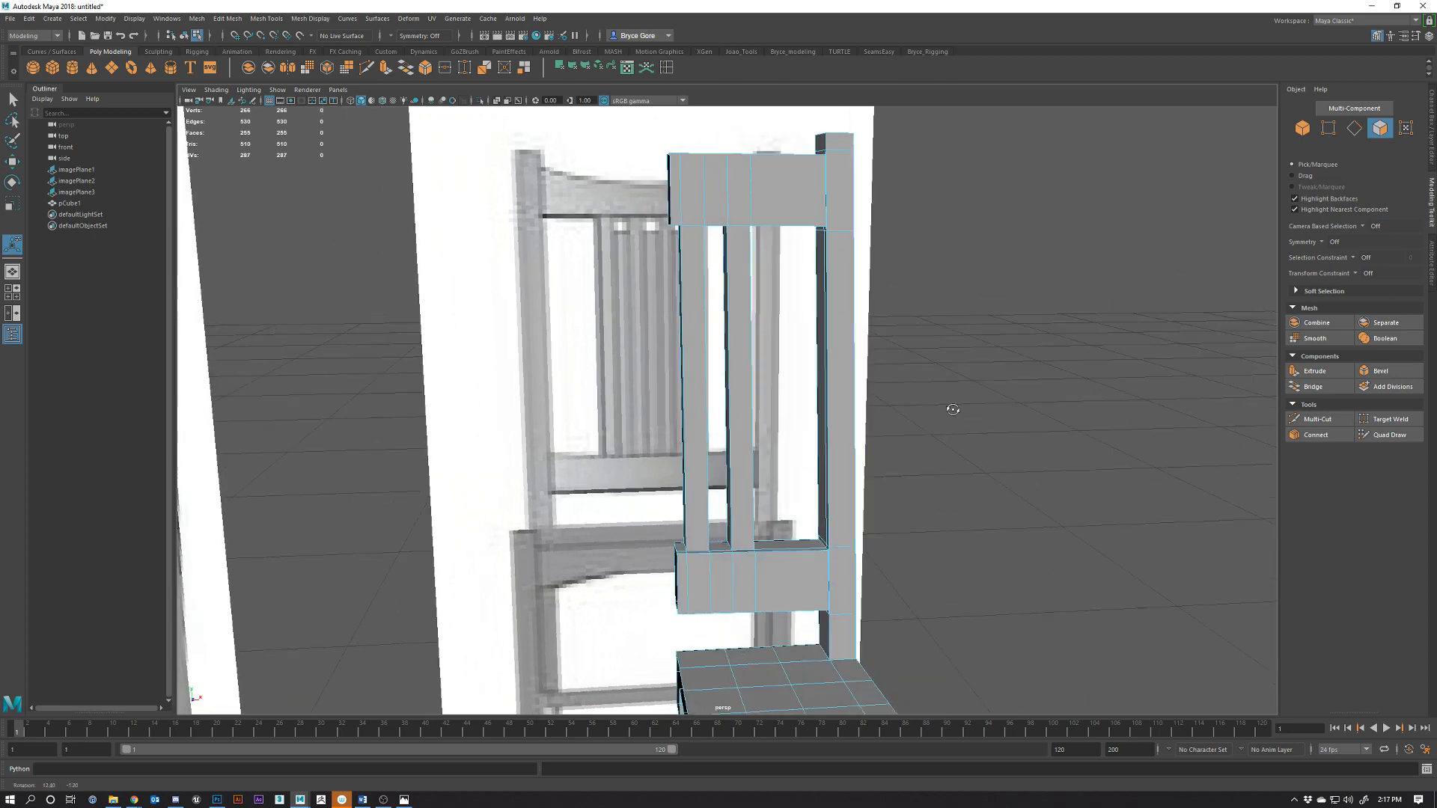
In the front view, connect the long edges of both slats with one segment, slid up to the base of the reference's small openings
{"action": "key", "text": "space"}
{"action": "key", "text": "space"}
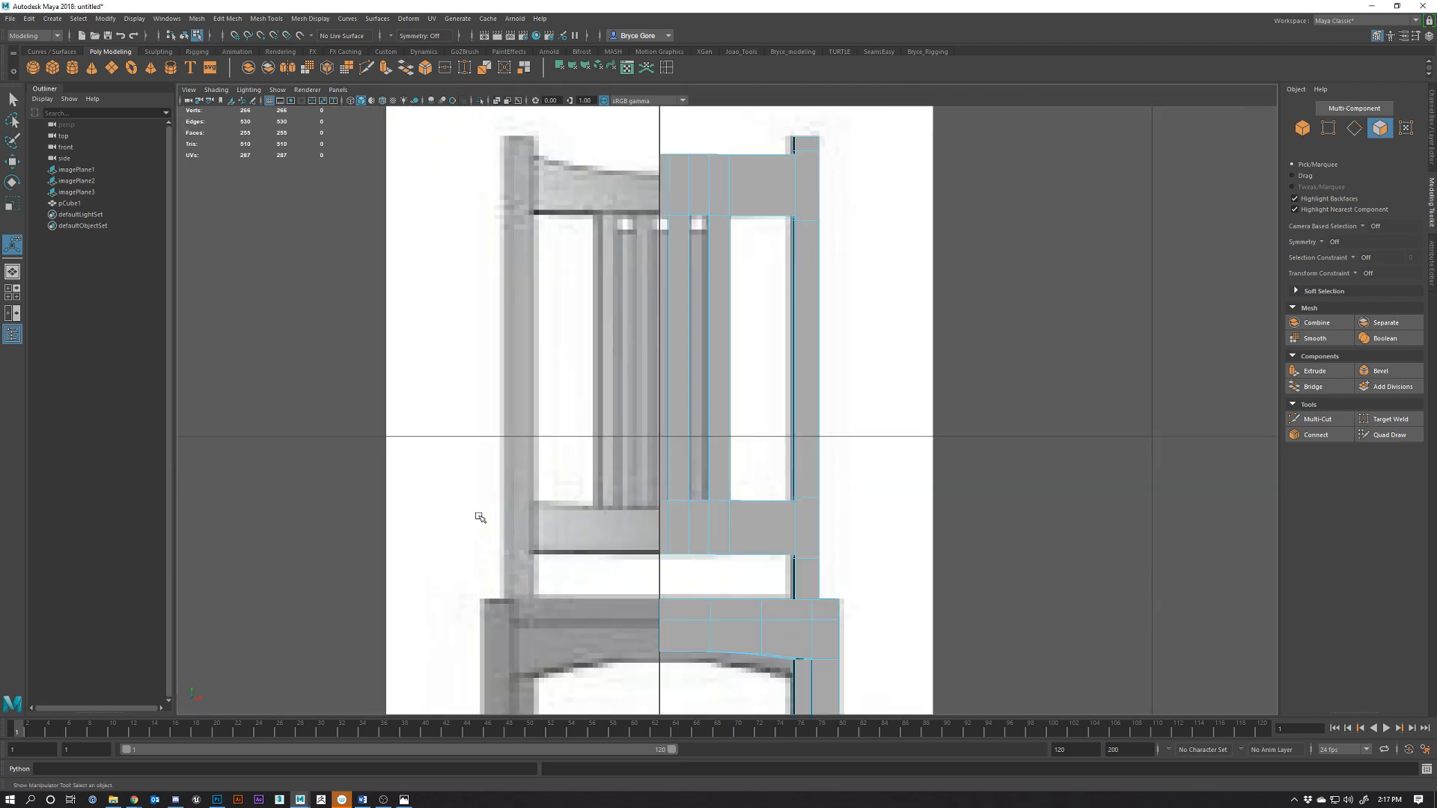
{"action": "middle_click_drag", "start_coordinate": [704, 218], "coordinate": [648, 228], "text": "alt"}
{"action": "scroll", "coordinate": [648, 228], "scroll_direction": "up", "scroll_amount": 1}
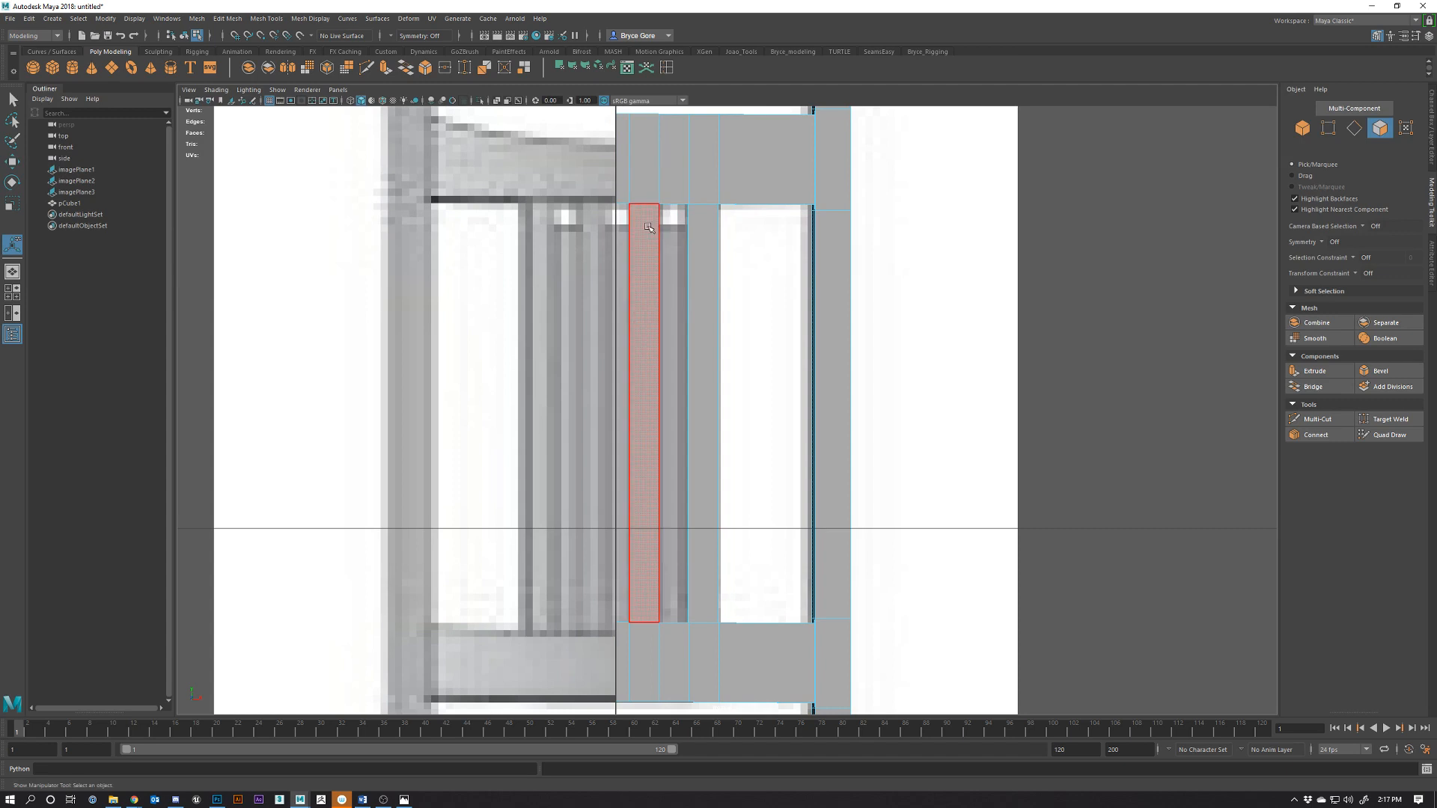
{"action": "right_click_drag", "start_coordinate": [648, 228], "coordinate": [612, 229]}
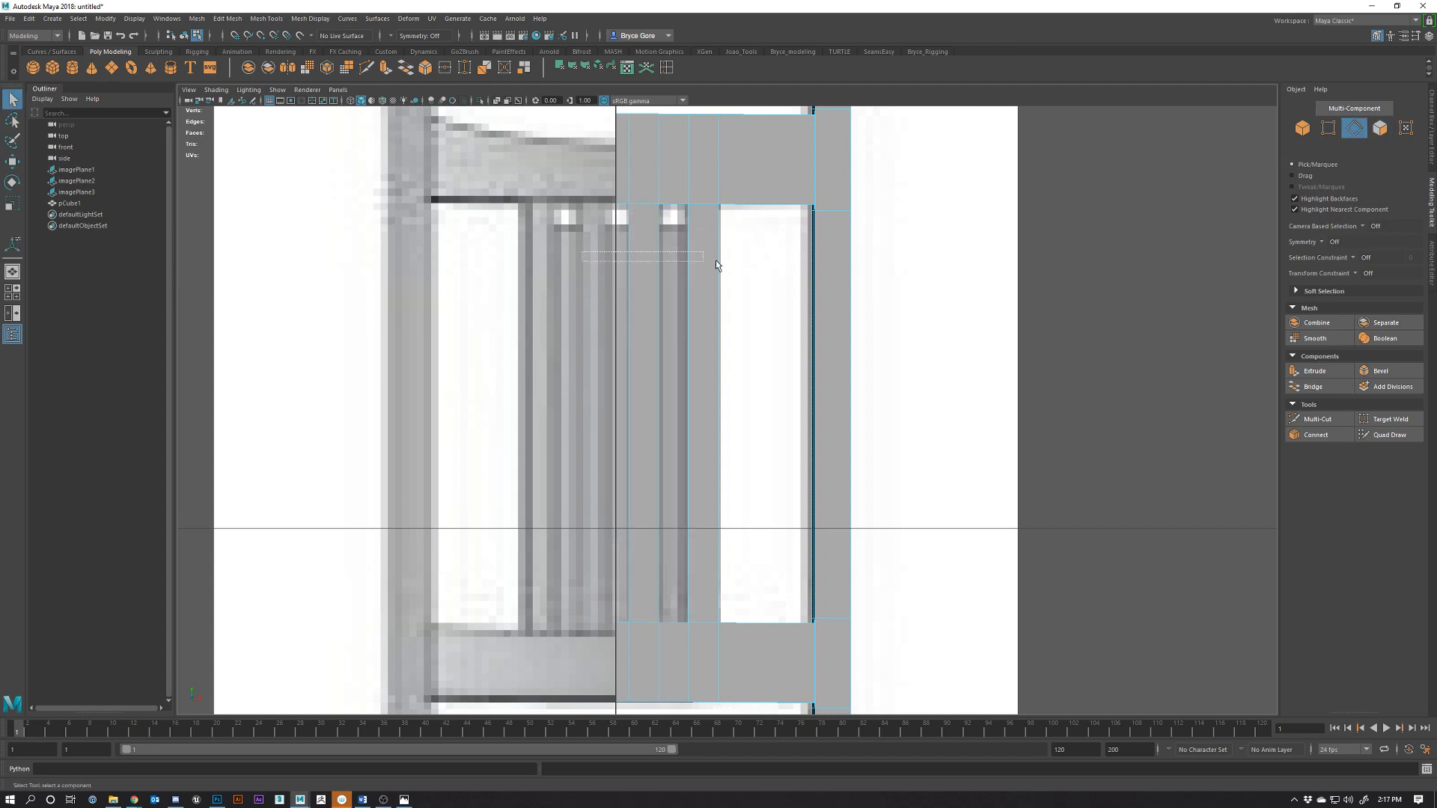
{"action": "left_click_drag", "start_coordinate": [715, 263], "coordinate": [653, 344]}
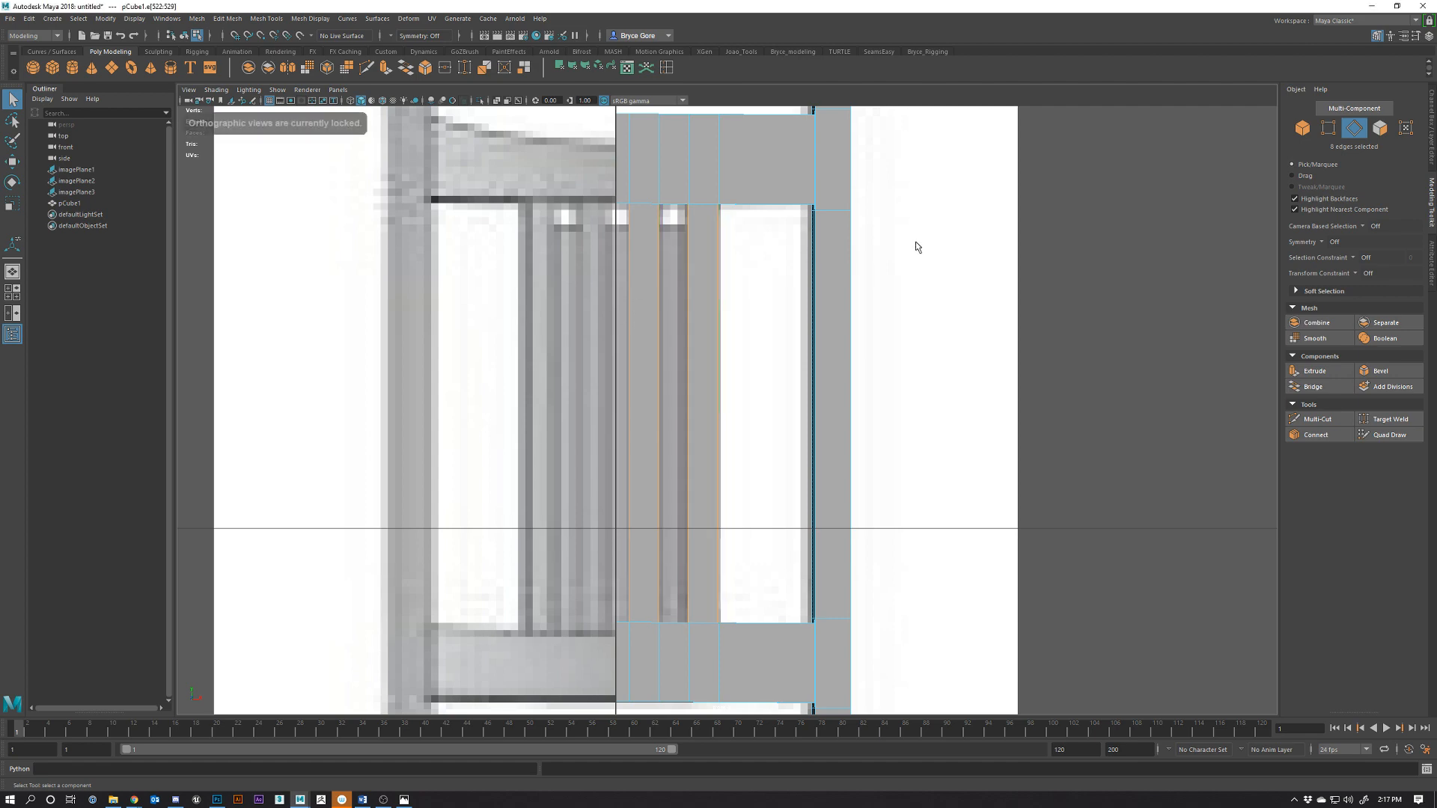
{"action": "key", "text": "space"}
{"action": "key", "text": "space"}
{"action": "scroll", "coordinate": [978, 254], "scroll_direction": "up", "scroll_amount": 3}
{"action": "left_click_drag", "start_coordinate": [979, 254], "coordinate": [753, 298], "text": "alt"}
{"action": "key", "text": "space"}
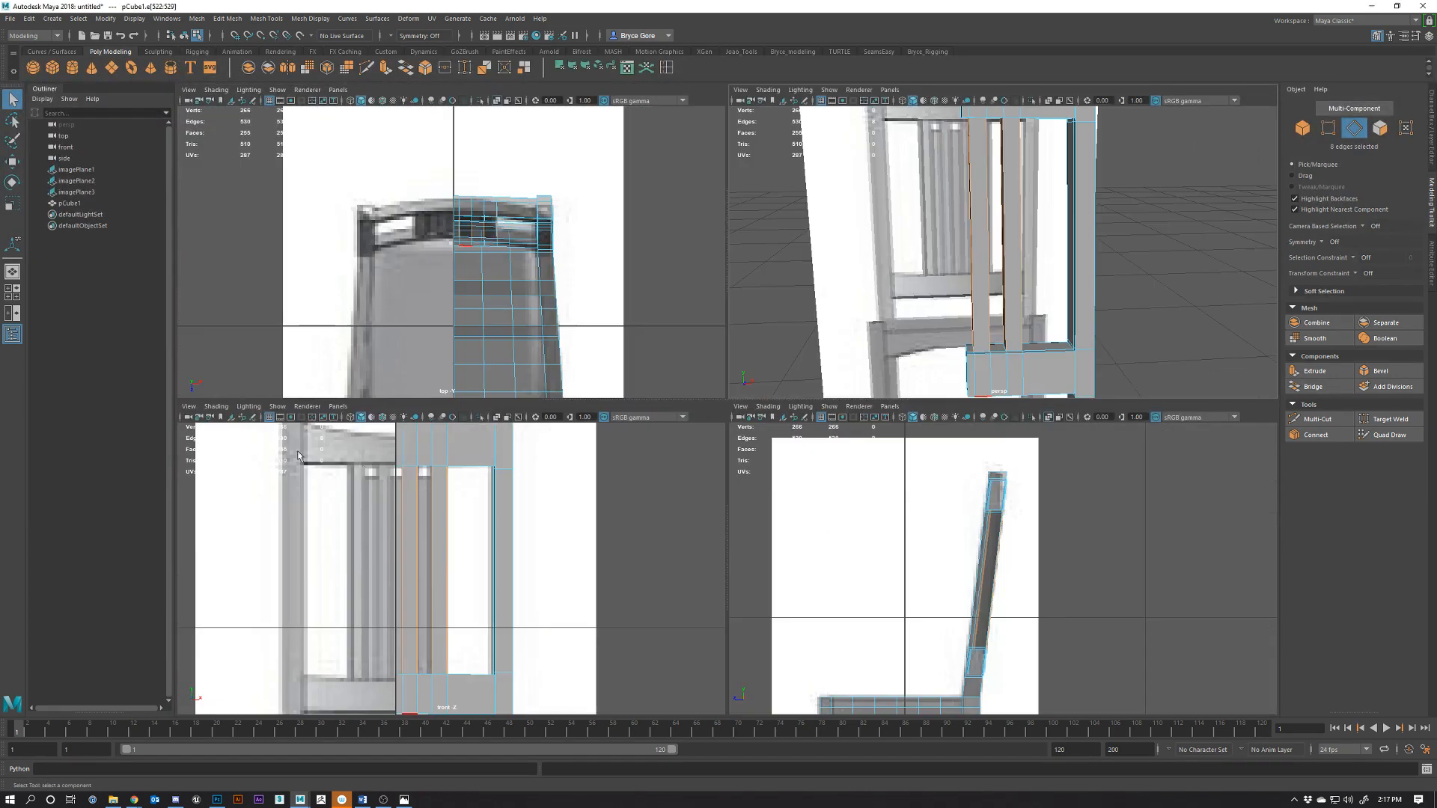
{"action": "key", "text": "space"}
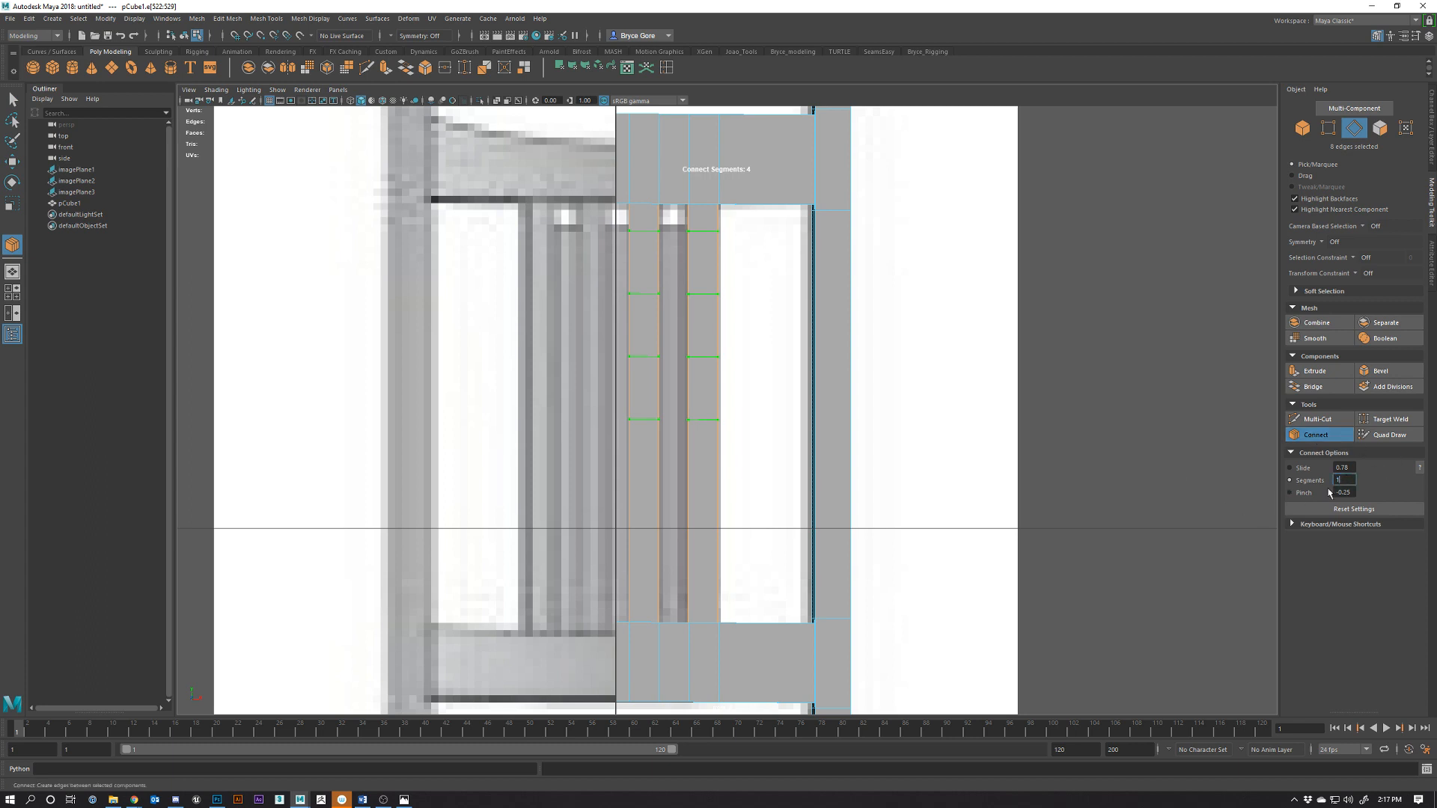
{"action": "key", "text": "Return"}
{"action": "key", "text": "q"}
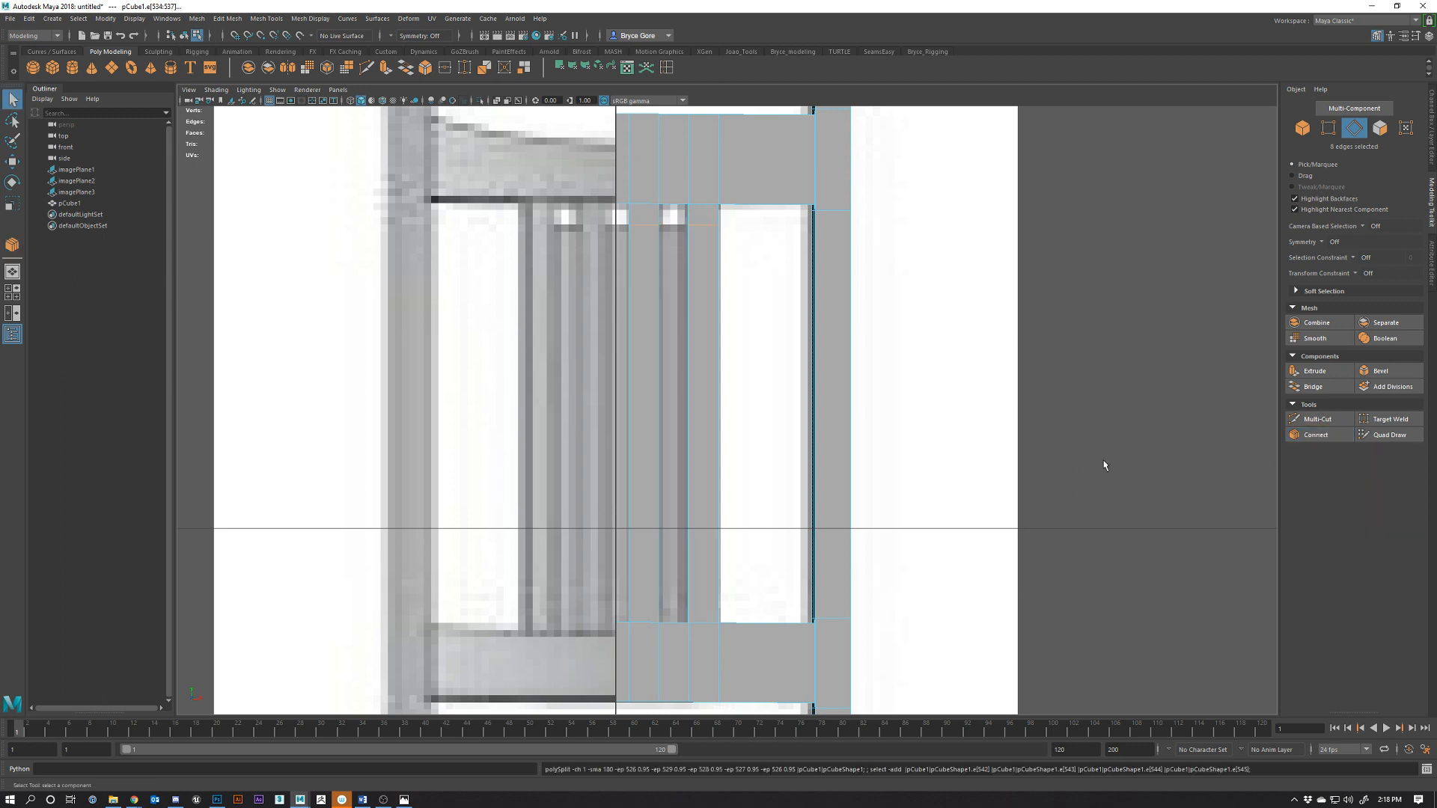
{"action": "scroll", "coordinate": [642, 284], "scroll_direction": "up", "scroll_amount": 1}
{"action": "left_click_drag", "start_coordinate": [705, 338], "coordinate": [645, 353], "text": "alt"}
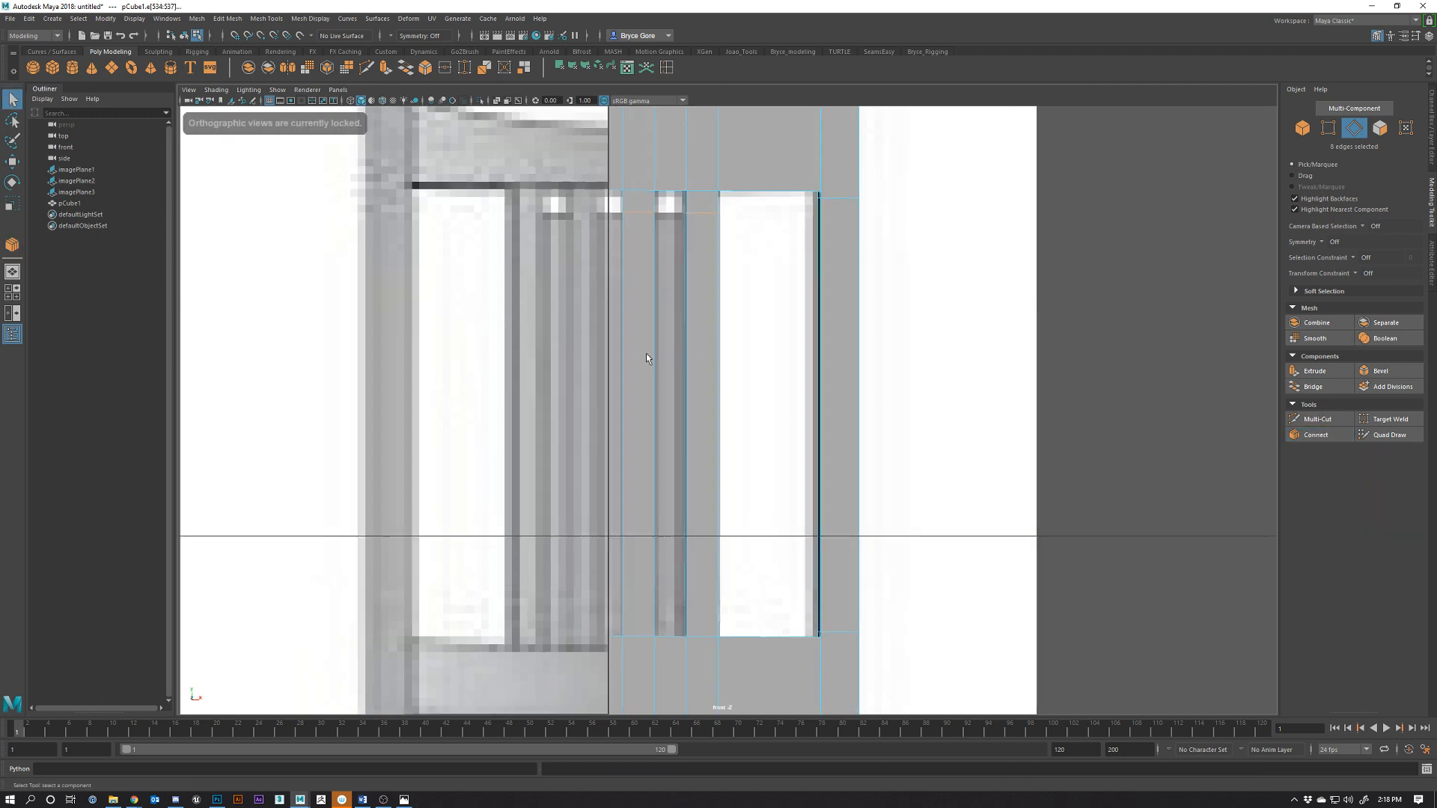
{"action": "left_click", "coordinate": [1131, 382]}
{"action": "scroll", "coordinate": [696, 347], "scroll_direction": "down", "scroll_amount": 10}
In the perspective view, insert an edge loop down the sides of each slat near the front, in line with the rail's lengthwise edge
{"action": "key", "text": "space"}
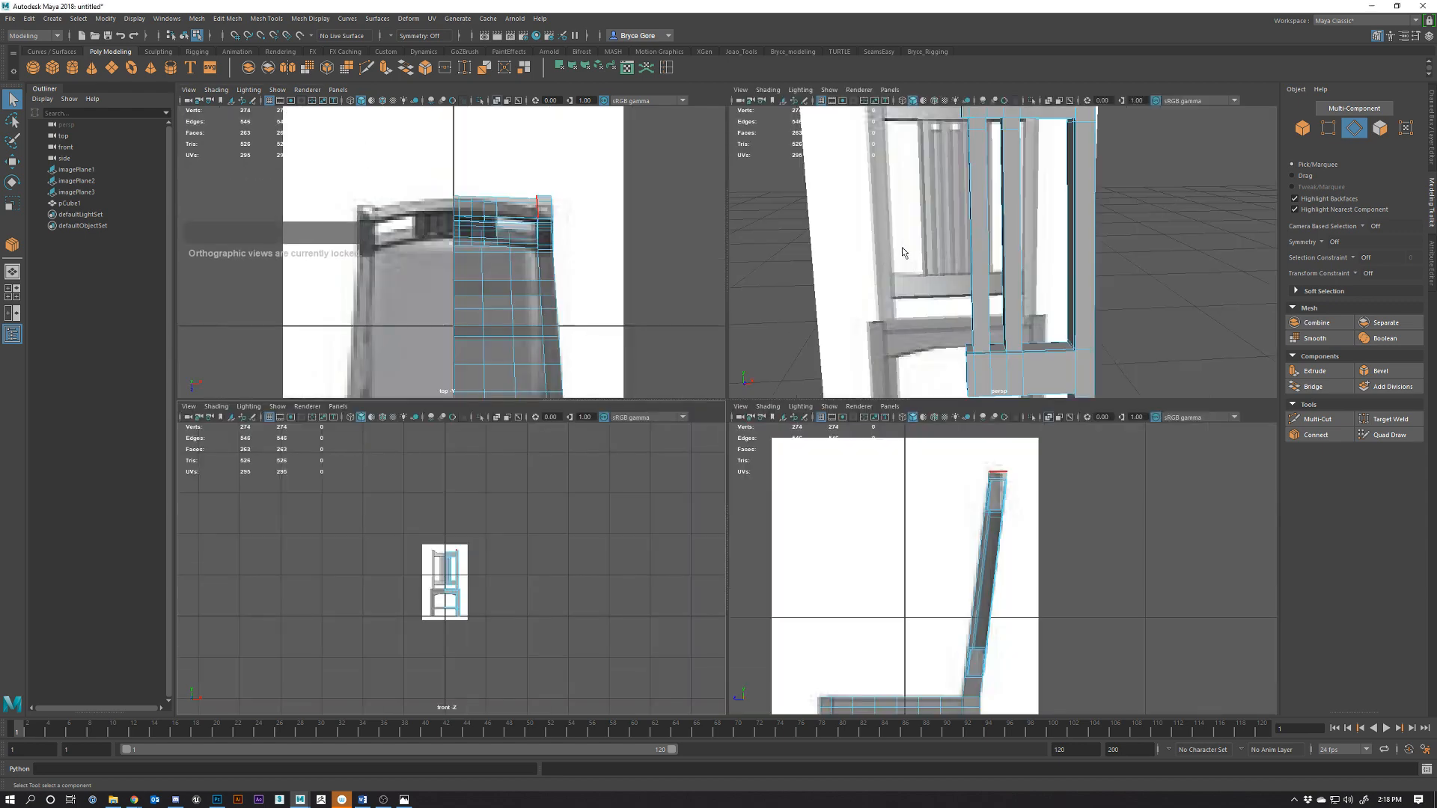
{"action": "key", "text": "space"}
{"action": "left_click_drag", "start_coordinate": [828, 378], "coordinate": [815, 484], "text": "alt"}
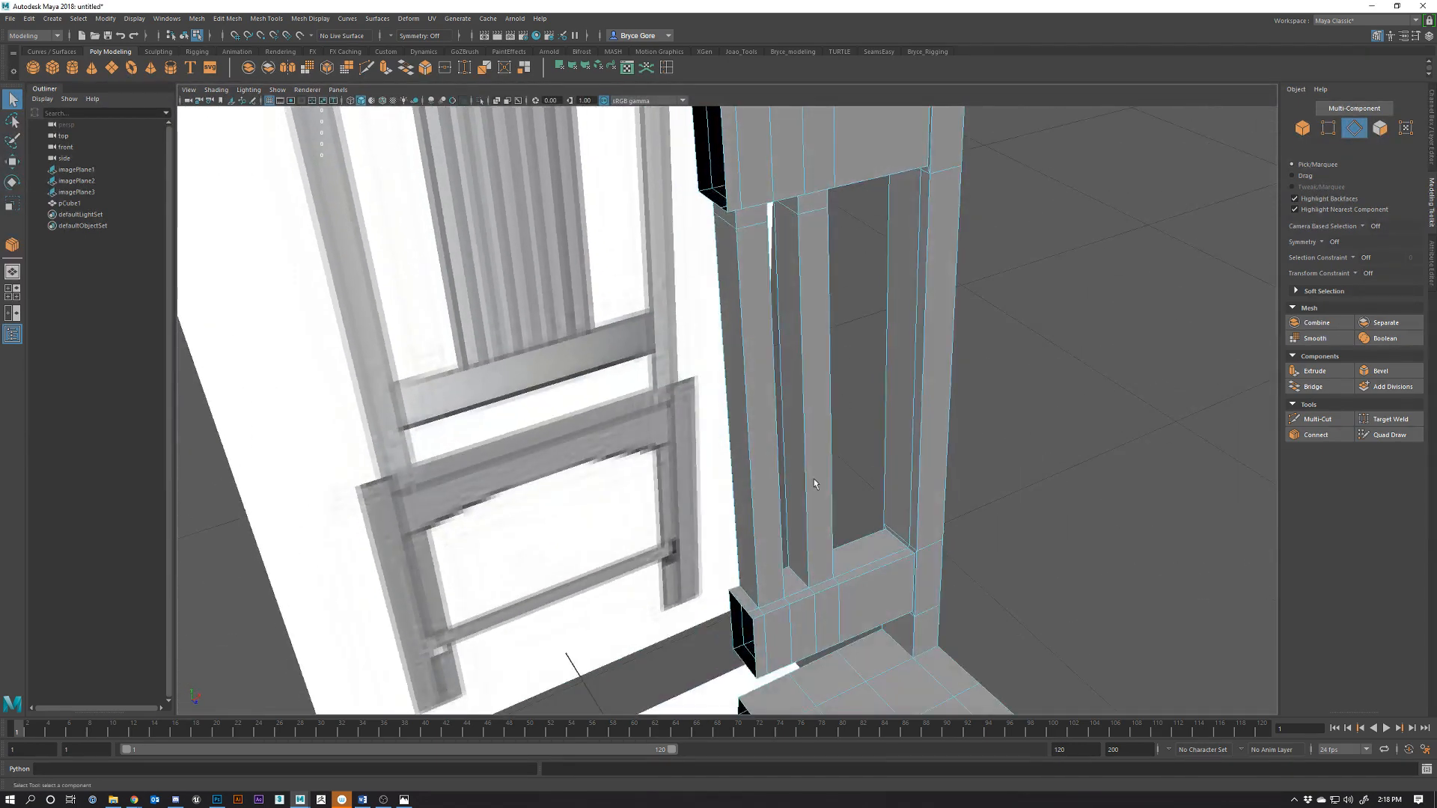
{"action": "double_click", "coordinate": [860, 571]}
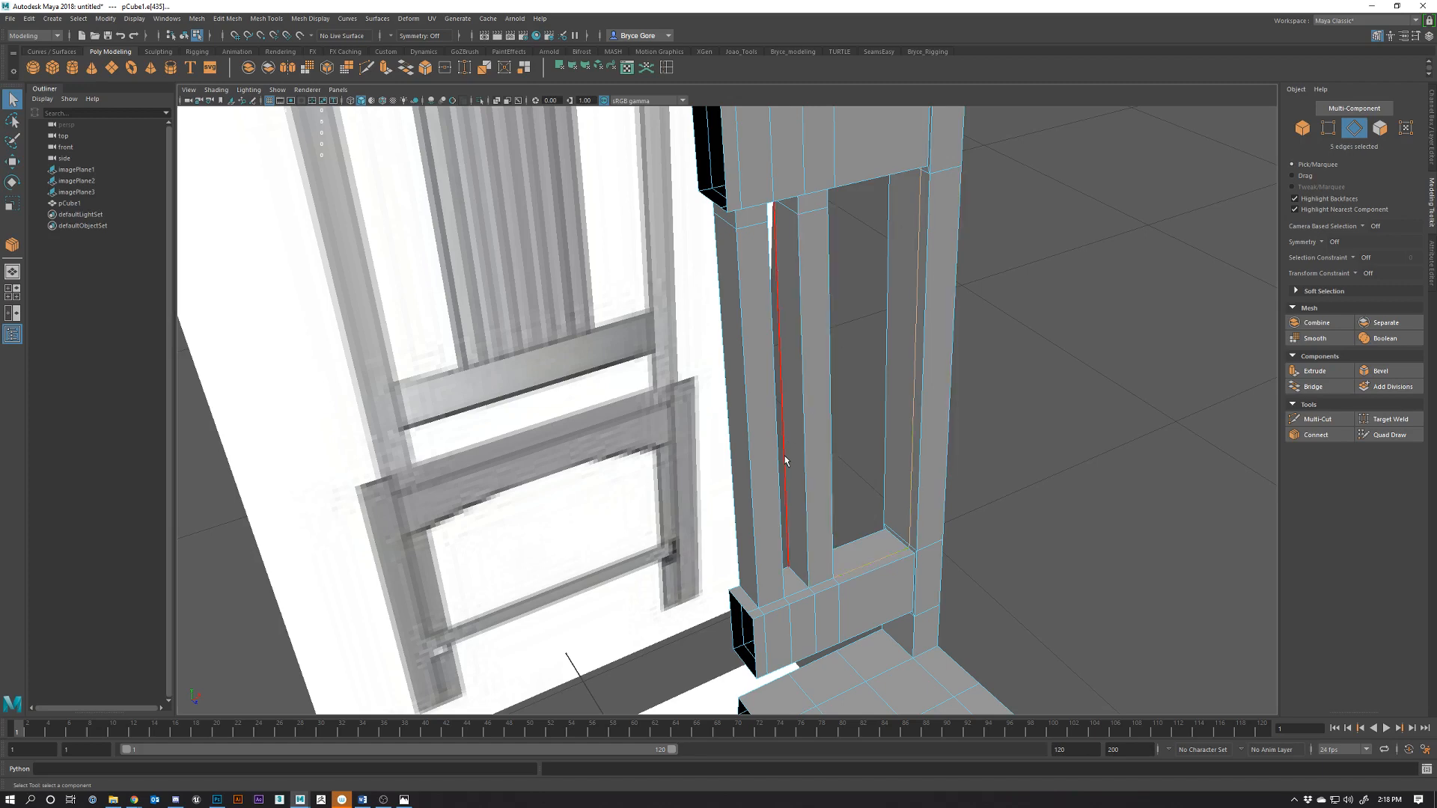
{"action": "left_click_drag", "start_coordinate": [785, 462], "coordinate": [804, 534], "text": "alt"}
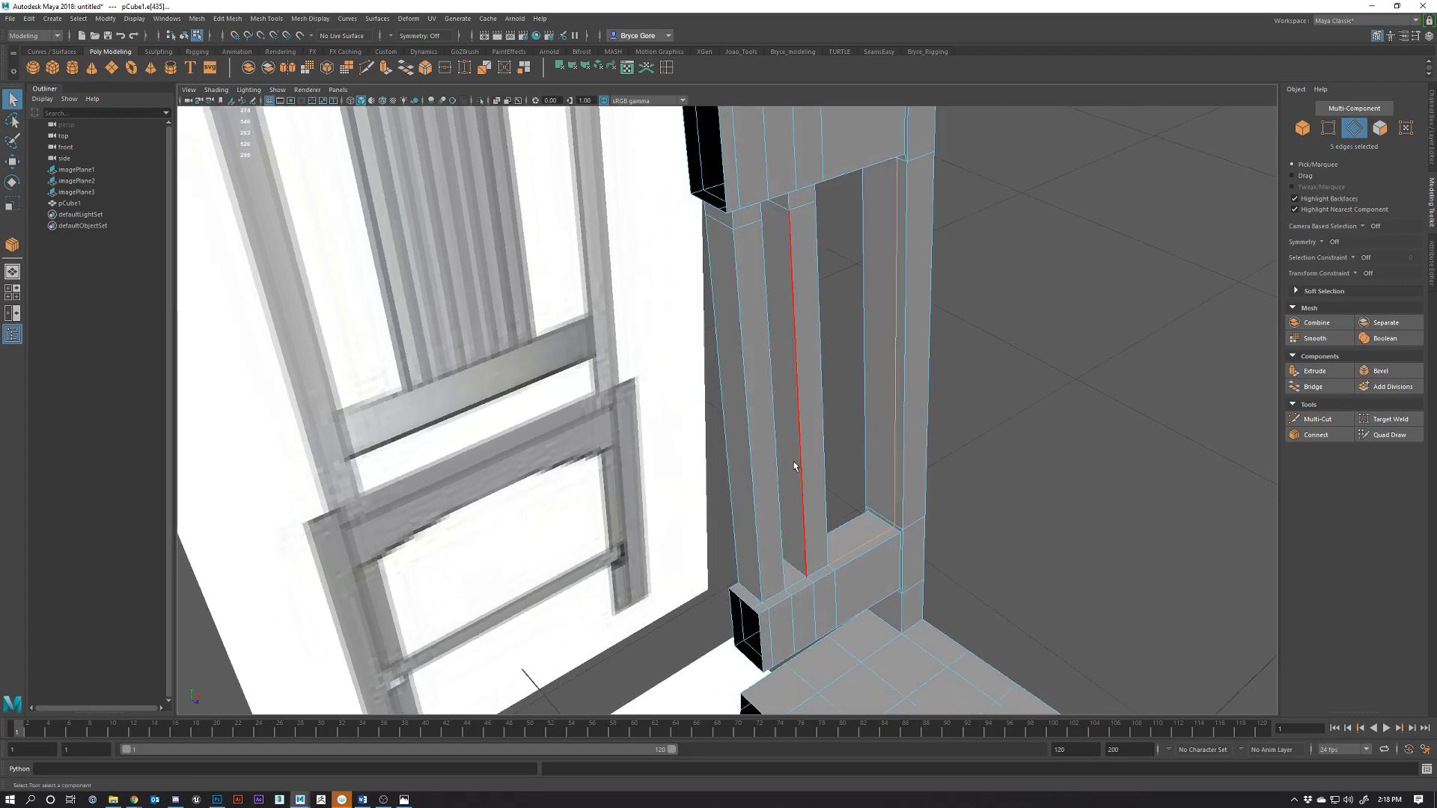
{"action": "left_click_drag", "start_coordinate": [774, 461], "coordinate": [779, 460], "text": "alt"}
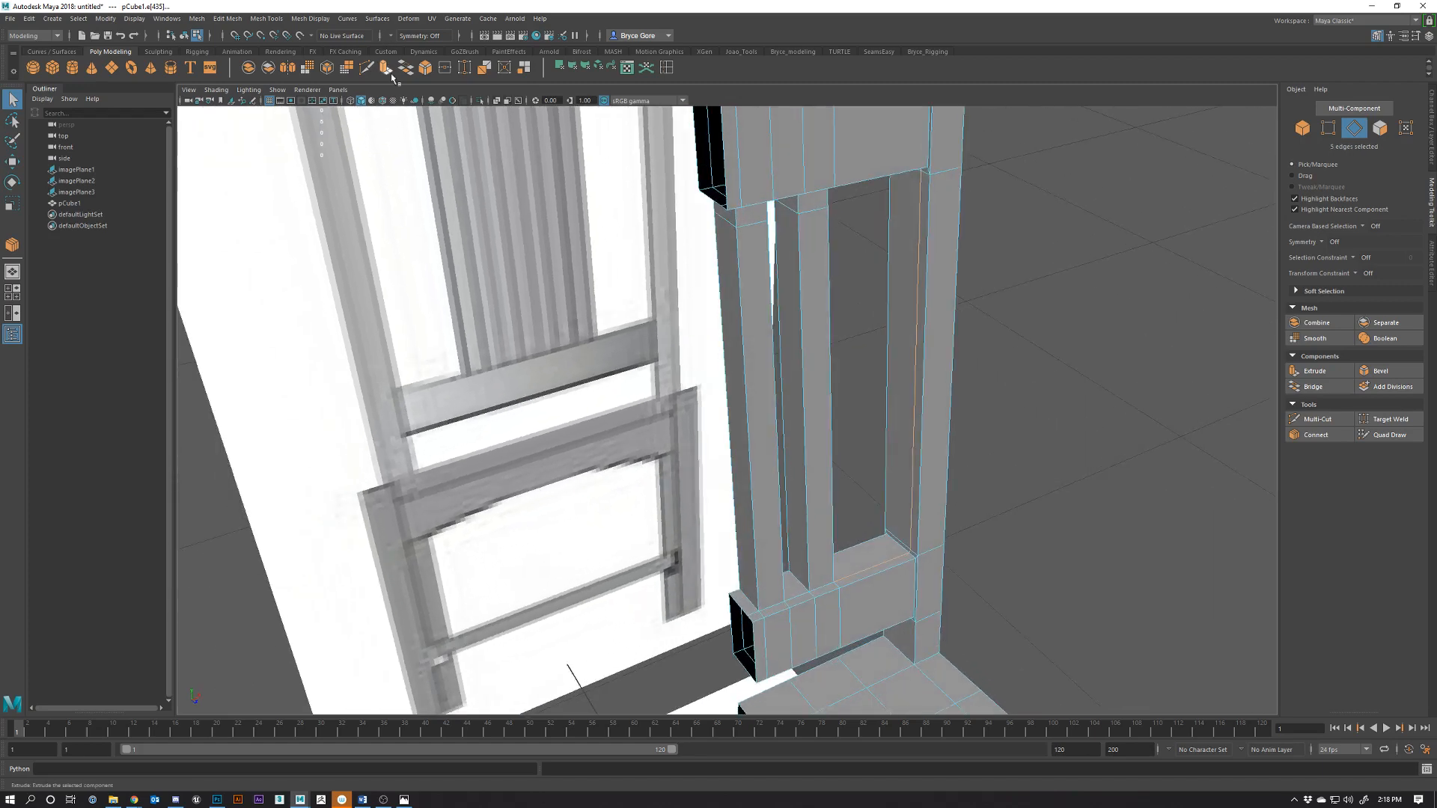
{"action": "left_click", "coordinate": [666, 68]}
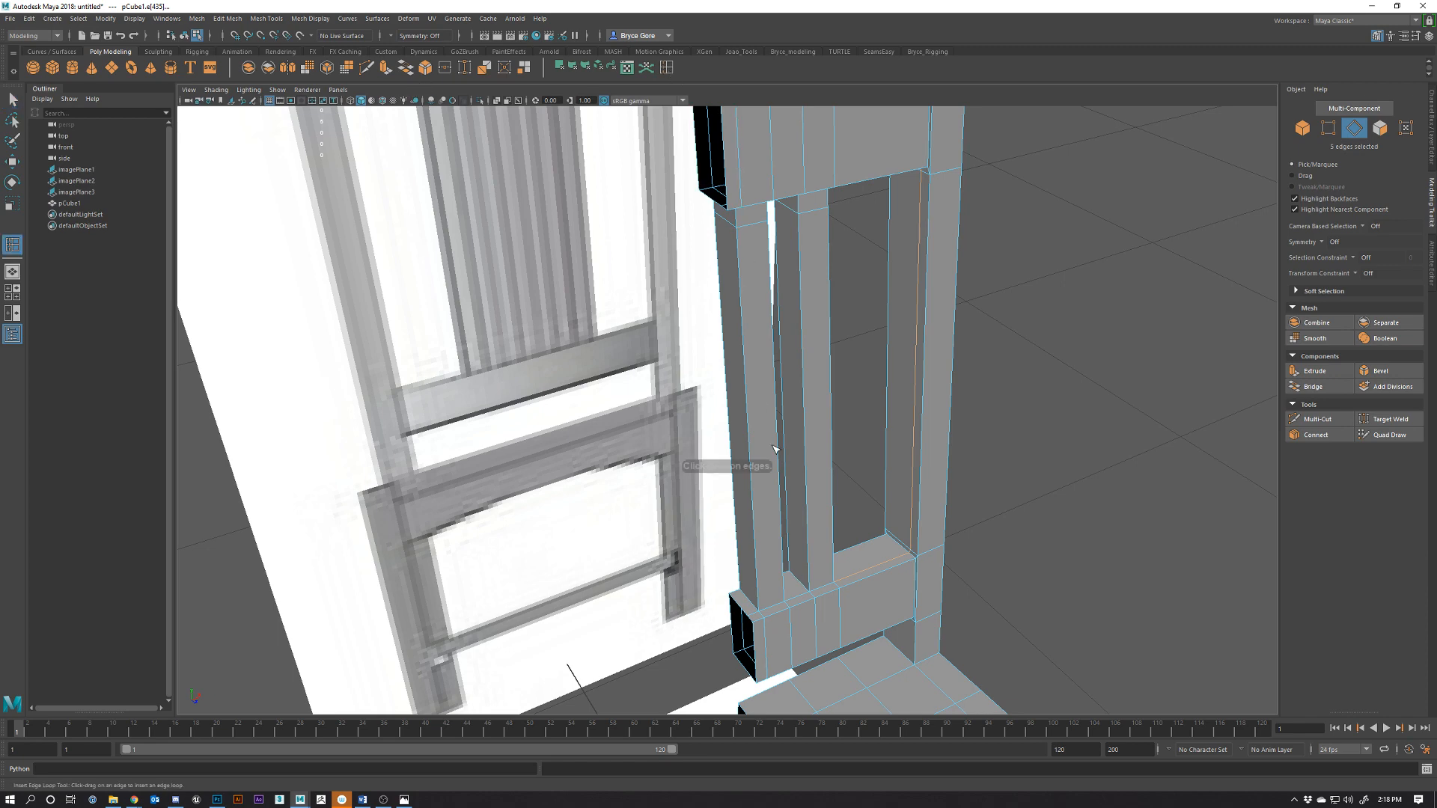
{"action": "left_click", "coordinate": [807, 585]}
{"action": "left_click", "coordinate": [753, 607]}
{"action": "key", "text": "w"}
Select the two side faces that face each other across the gap between the slats, behind the new edge loops
{"action": "left_click_drag", "start_coordinate": [841, 622], "coordinate": [741, 601], "text": "alt"}
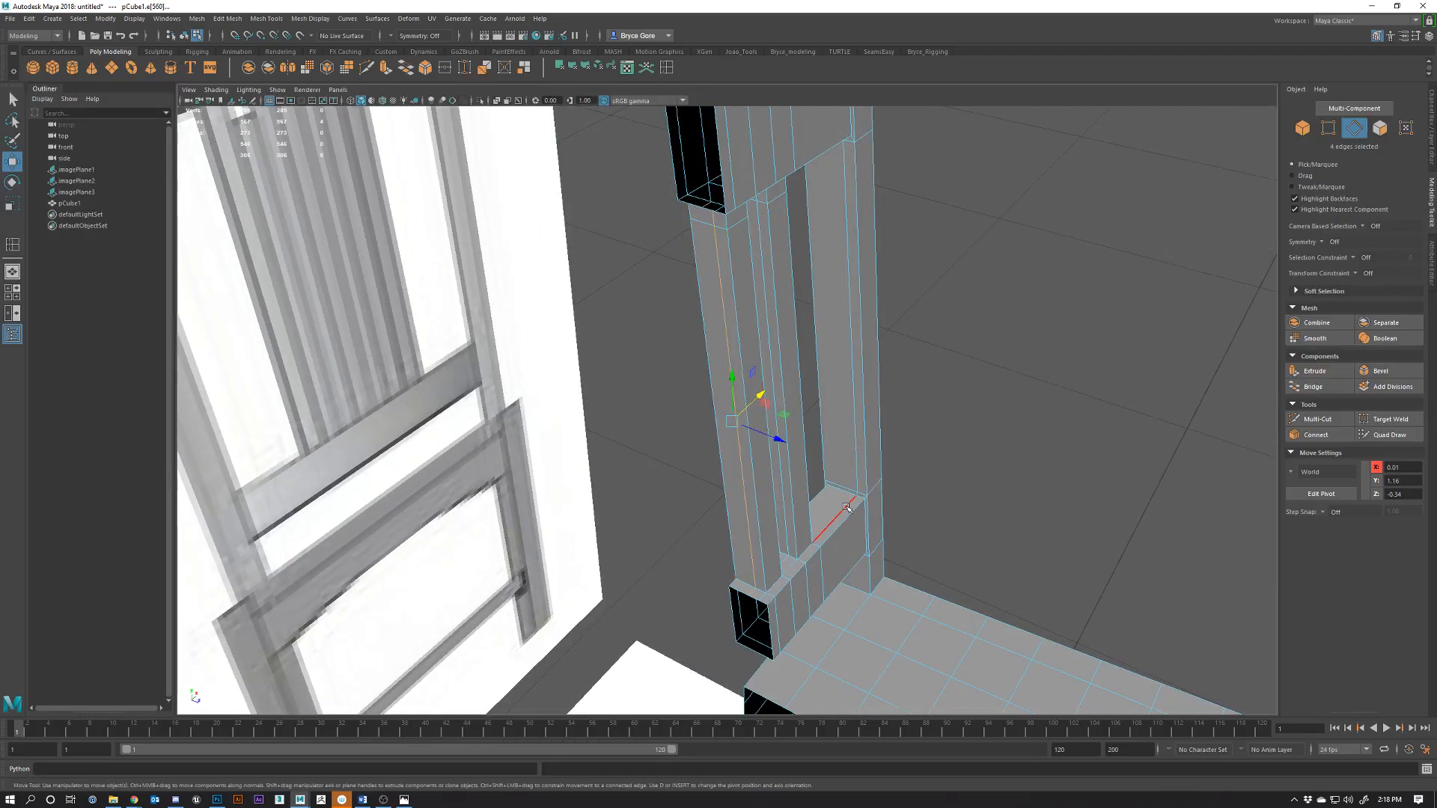
{"action": "left_click_drag", "start_coordinate": [847, 508], "coordinate": [801, 478], "text": "alt"}
{"action": "right_click", "coordinate": [793, 473]}
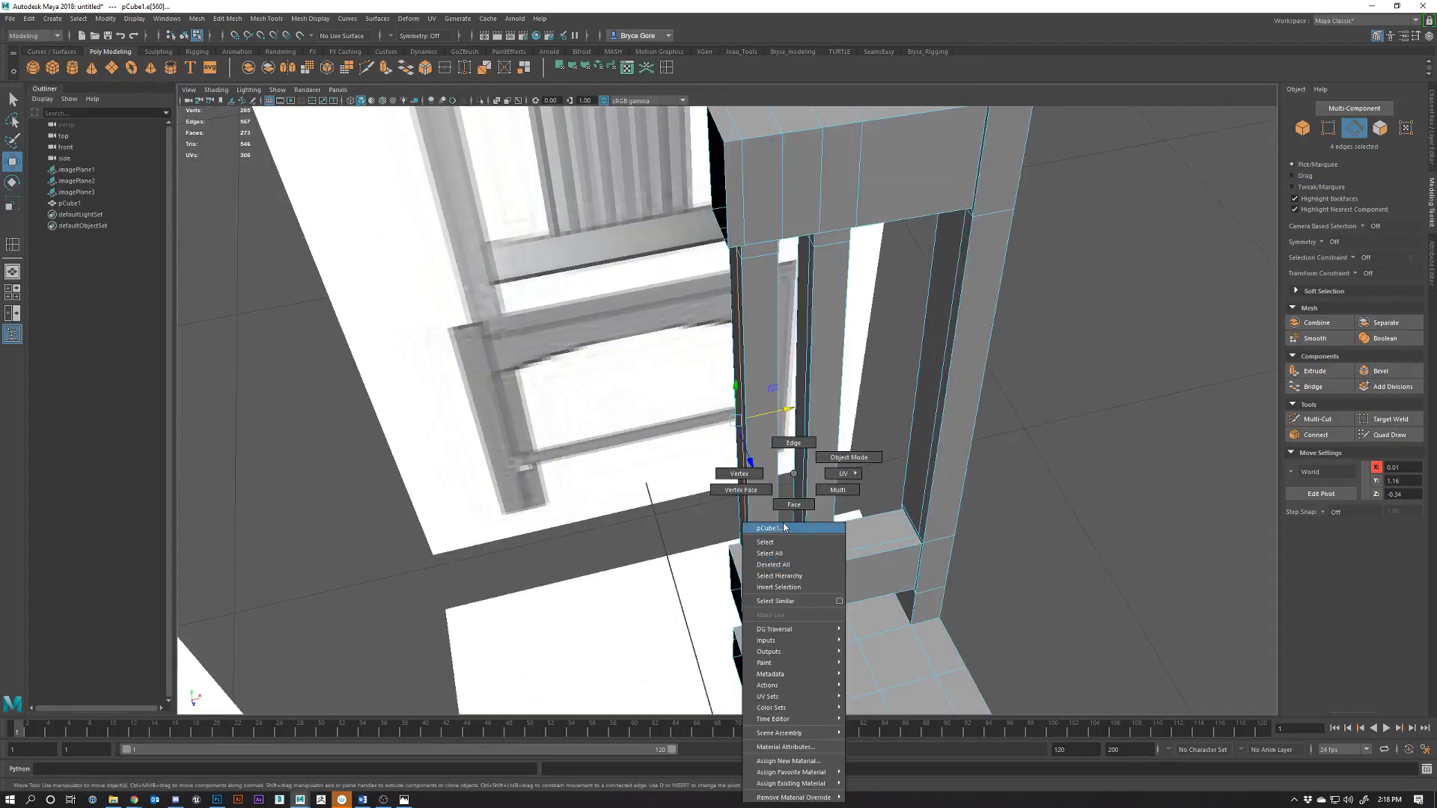
{"action": "left_click", "coordinate": [794, 505]}
{"action": "left_click", "coordinate": [812, 569]}
{"action": "left_click_drag", "start_coordinate": [812, 569], "coordinate": [865, 349], "text": "alt"}
{"action": "left_click", "coordinate": [781, 275]}
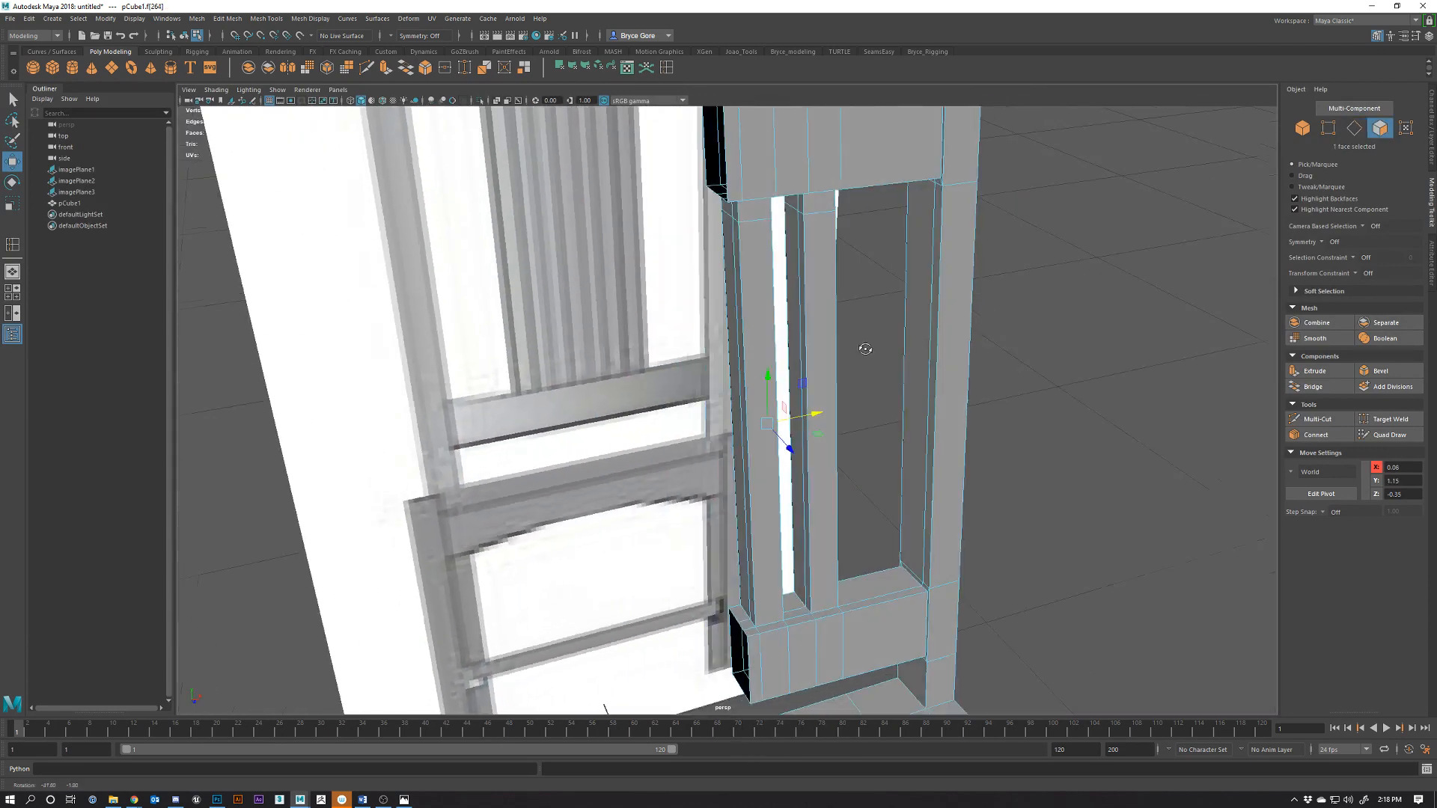
{"action": "left_click", "coordinate": [796, 268], "text": "shift"}
{"action": "left_click_drag", "start_coordinate": [838, 528], "coordinate": [617, 613], "text": "alt"}
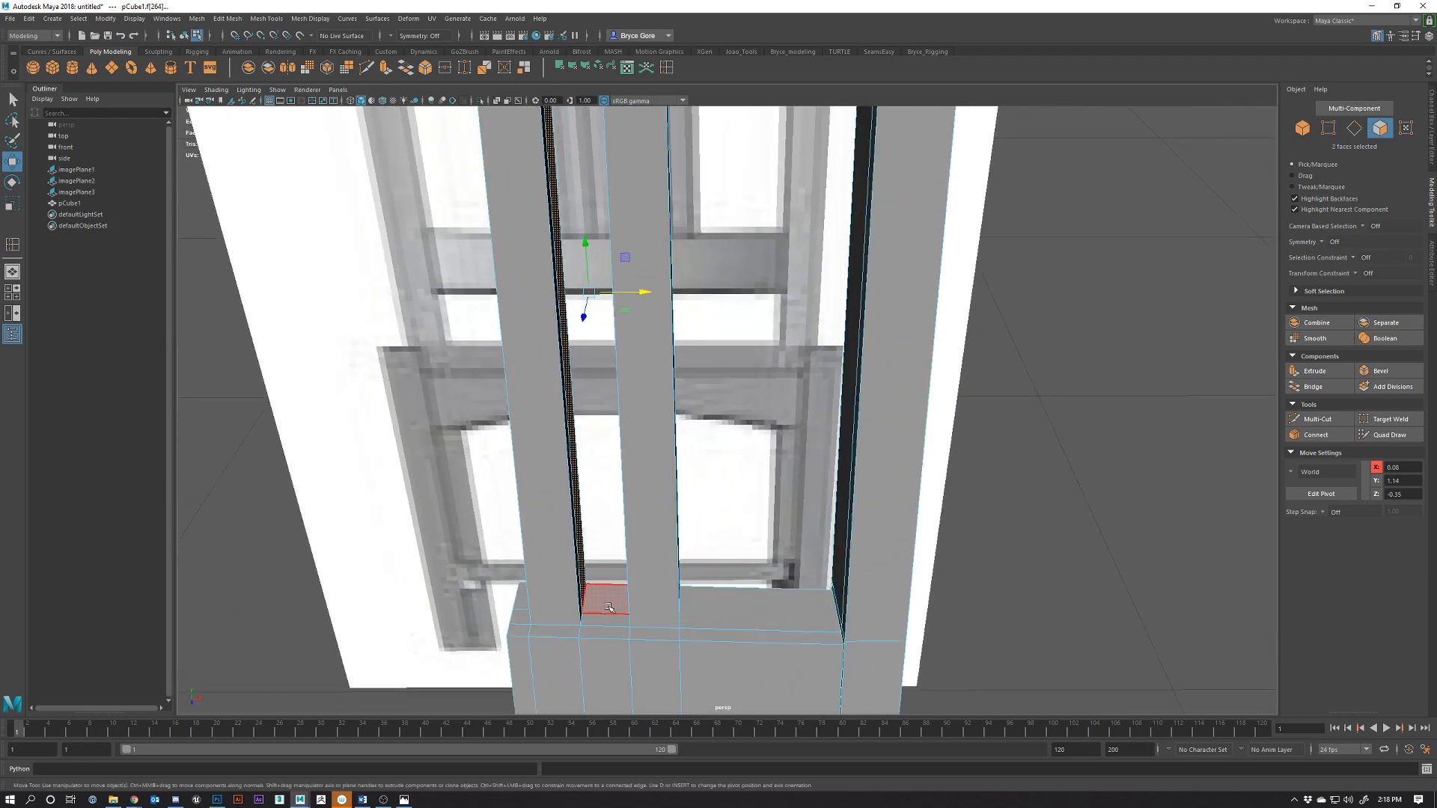
Try to bridge the two facing slat faces and inspect the lower rail around them in X-ray display
{"action": "left_click", "coordinate": [405, 67]}
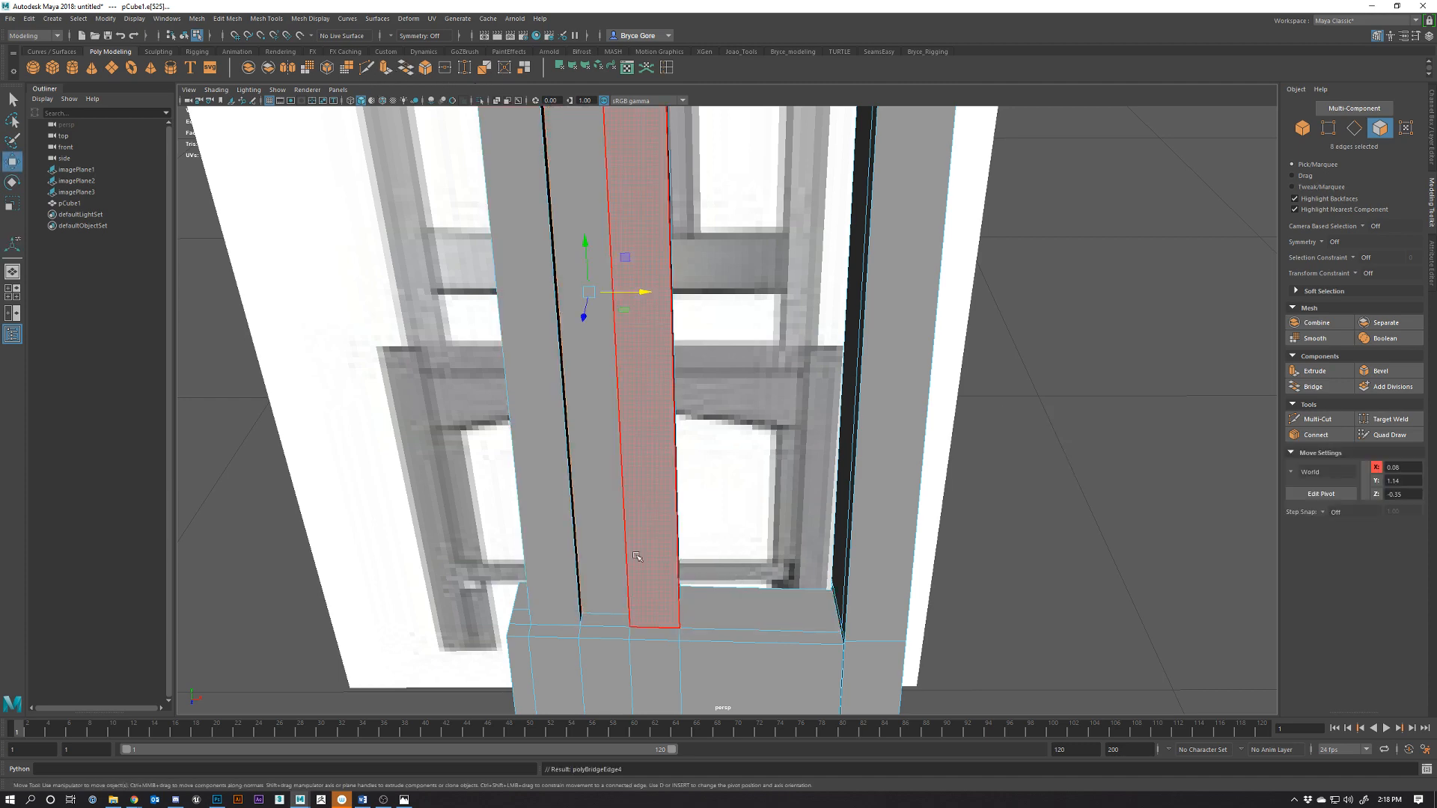
{"action": "left_click_drag", "start_coordinate": [637, 556], "coordinate": [748, 217], "text": "alt"}
{"action": "left_click", "coordinate": [757, 276]}
{"action": "mouse_move", "coordinate": [747, 298]}
{"action": "left_mouse_down"}
{"action": "mouse_move", "coordinate": [748, 330]}
{"action": "mouse_move", "coordinate": [753, 288]}
{"action": "left_mouse_up"}
{"action": "scroll", "coordinate": [756, 284], "scroll_direction": "up", "scroll_amount": 3}
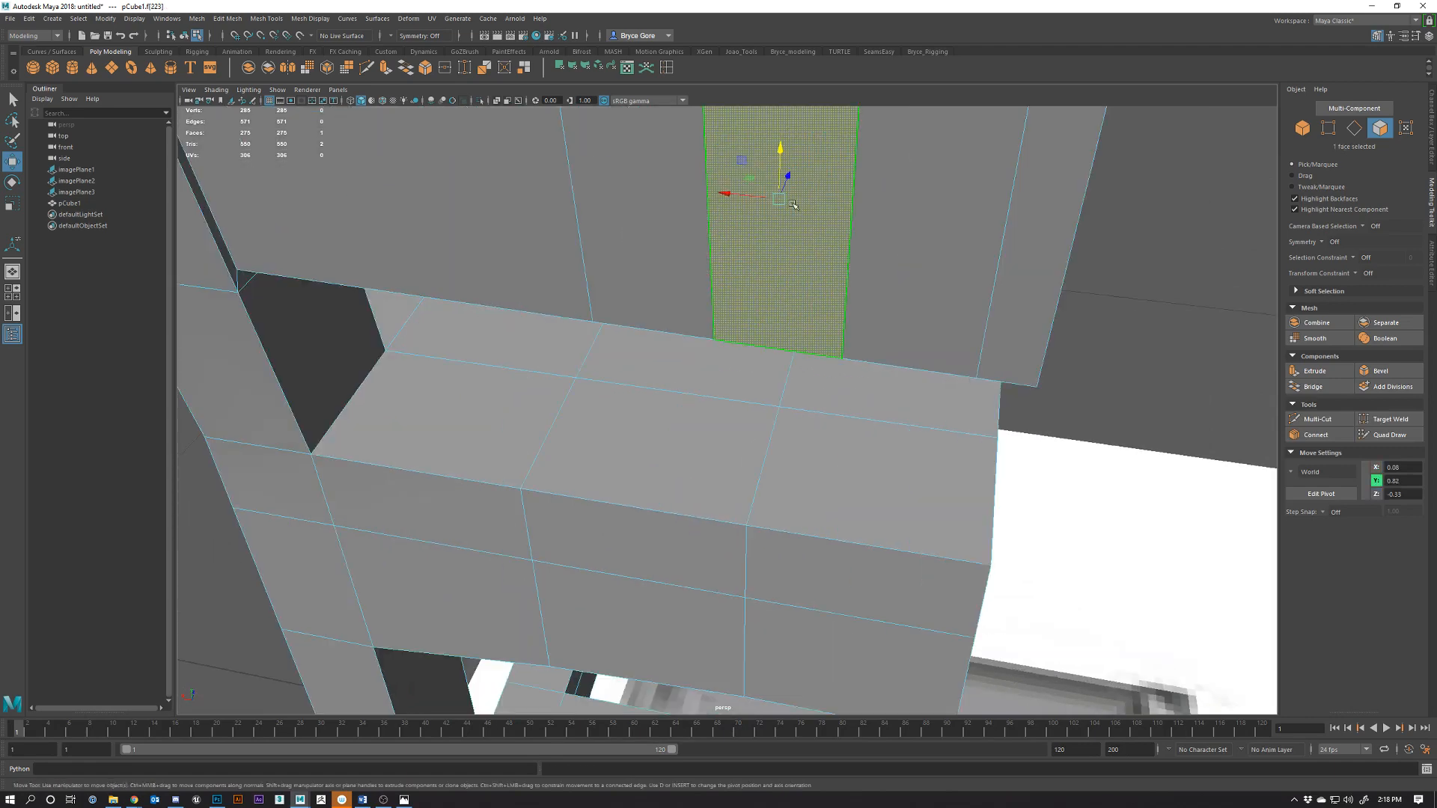
{"action": "scroll", "coordinate": [793, 204], "scroll_direction": "down", "scroll_amount": 3}
{"action": "middle_click_drag", "start_coordinate": [793, 204], "coordinate": [723, 340], "text": "alt"}
{"action": "key", "text": "alt+x"}
{"action": "mouse_move", "coordinate": [751, 369]}
{"action": "left_mouse_down", "text": "alt"}
{"action": "mouse_move", "coordinate": [723, 377]}
{"action": "mouse_move", "coordinate": [723, 364]}
{"action": "left_mouse_up", "text": "alt"}
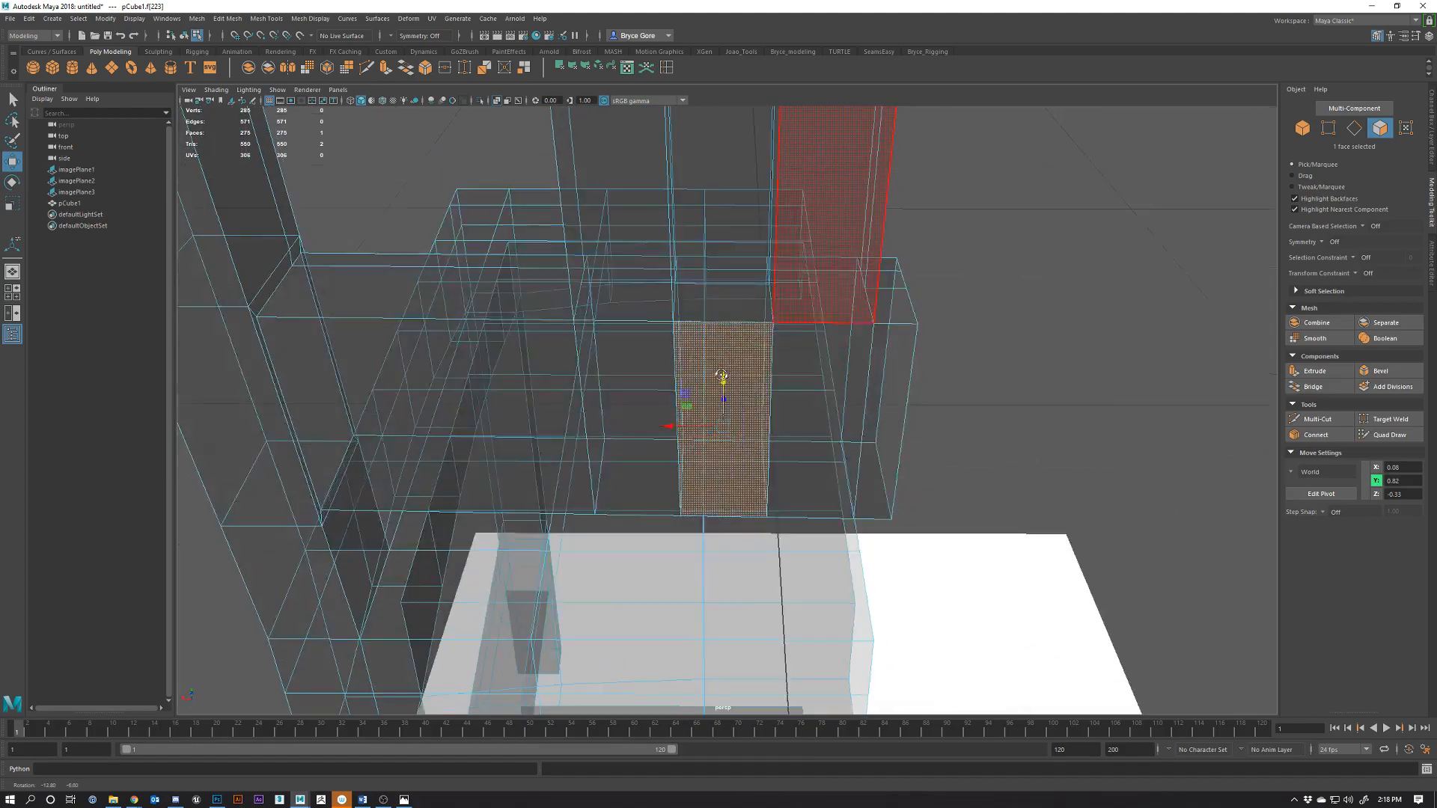
{"action": "double_click", "coordinate": [734, 296]}
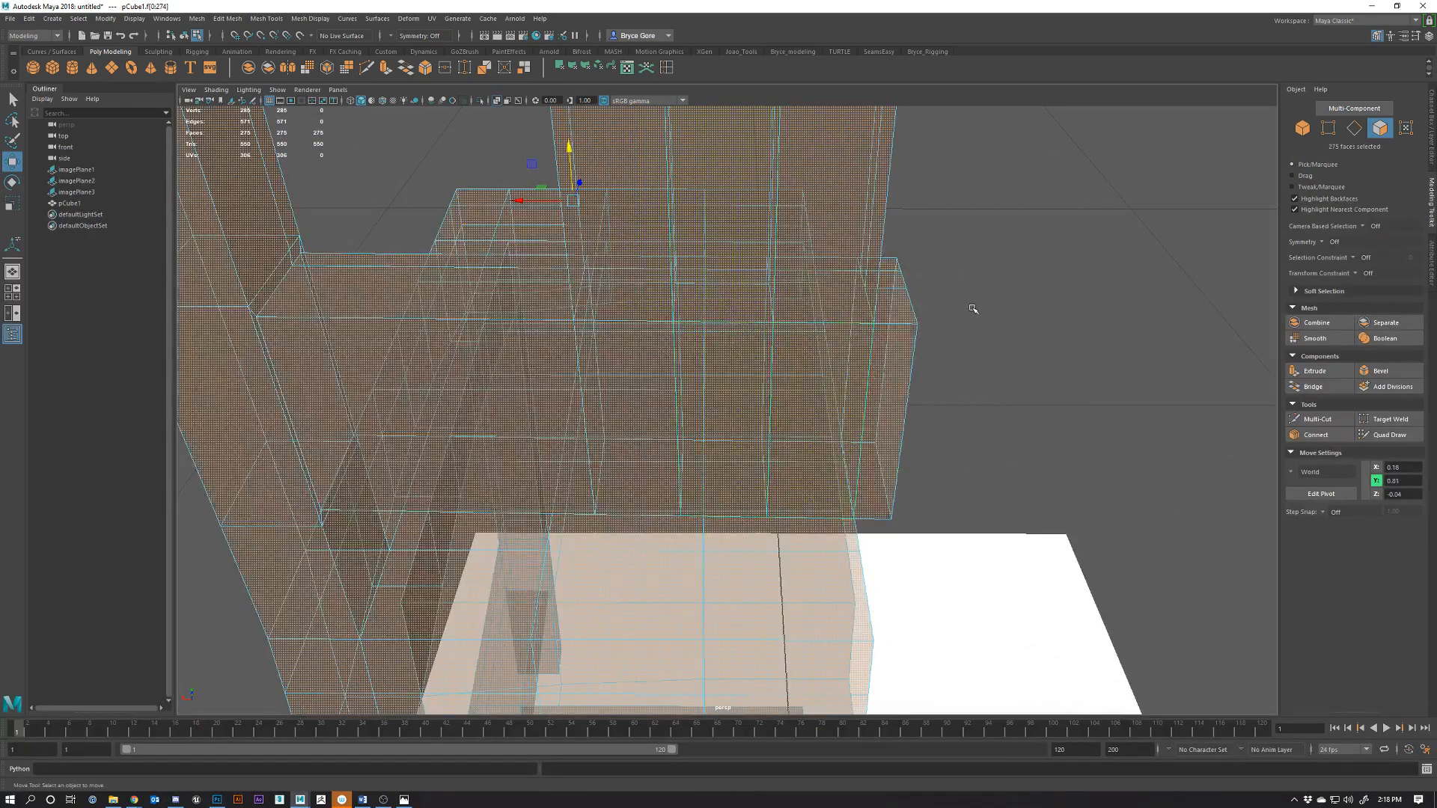
{"action": "left_click", "coordinate": [968, 308]}
{"action": "left_click_drag", "start_coordinate": [734, 343], "coordinate": [803, 271], "text": "alt"}
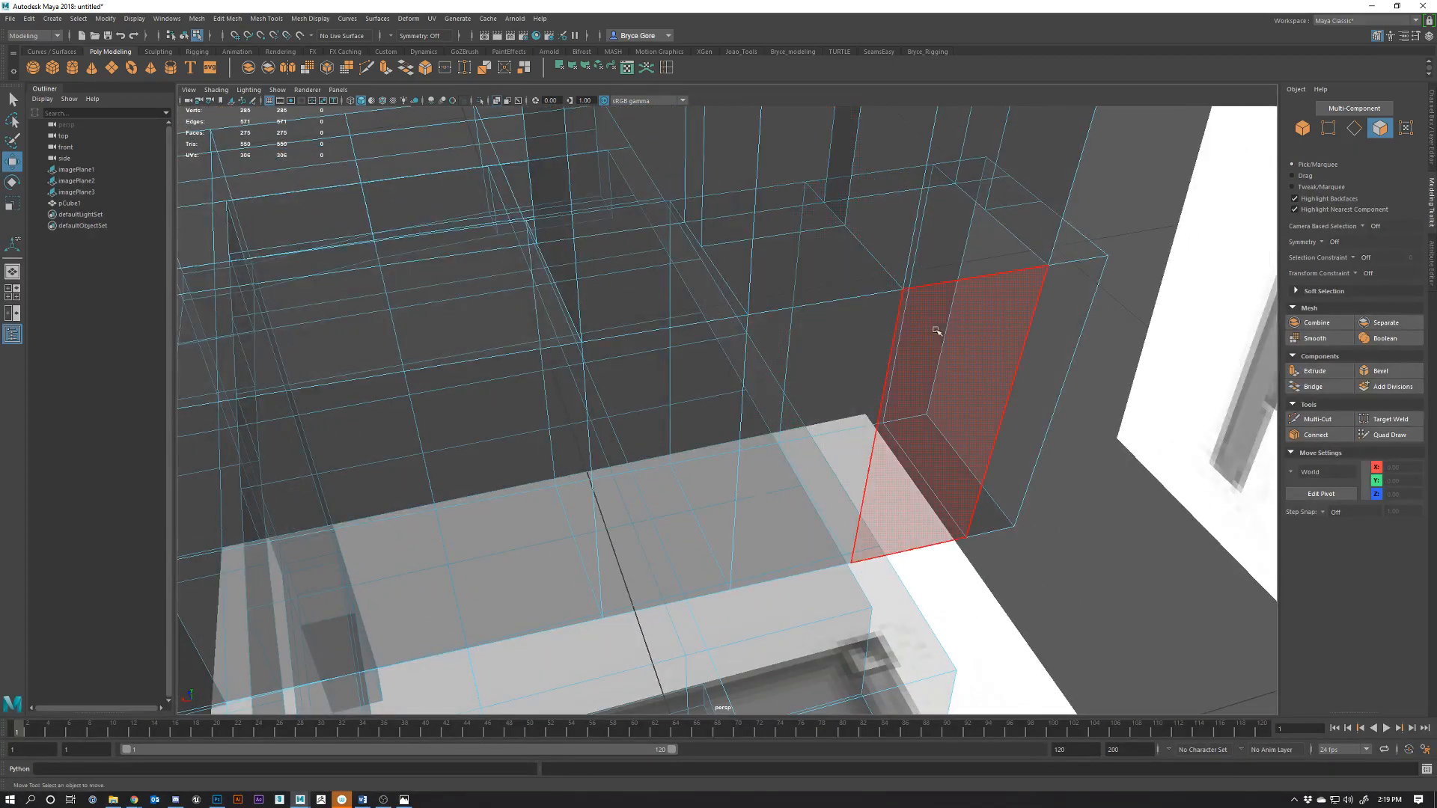
{"action": "key", "text": "alt+x"}
{"action": "key", "text": "alt+x"}
{"action": "key", "text": "alt+x"}
{"action": "key", "text": "alt+x"}
{"action": "key", "text": "alt+x"}
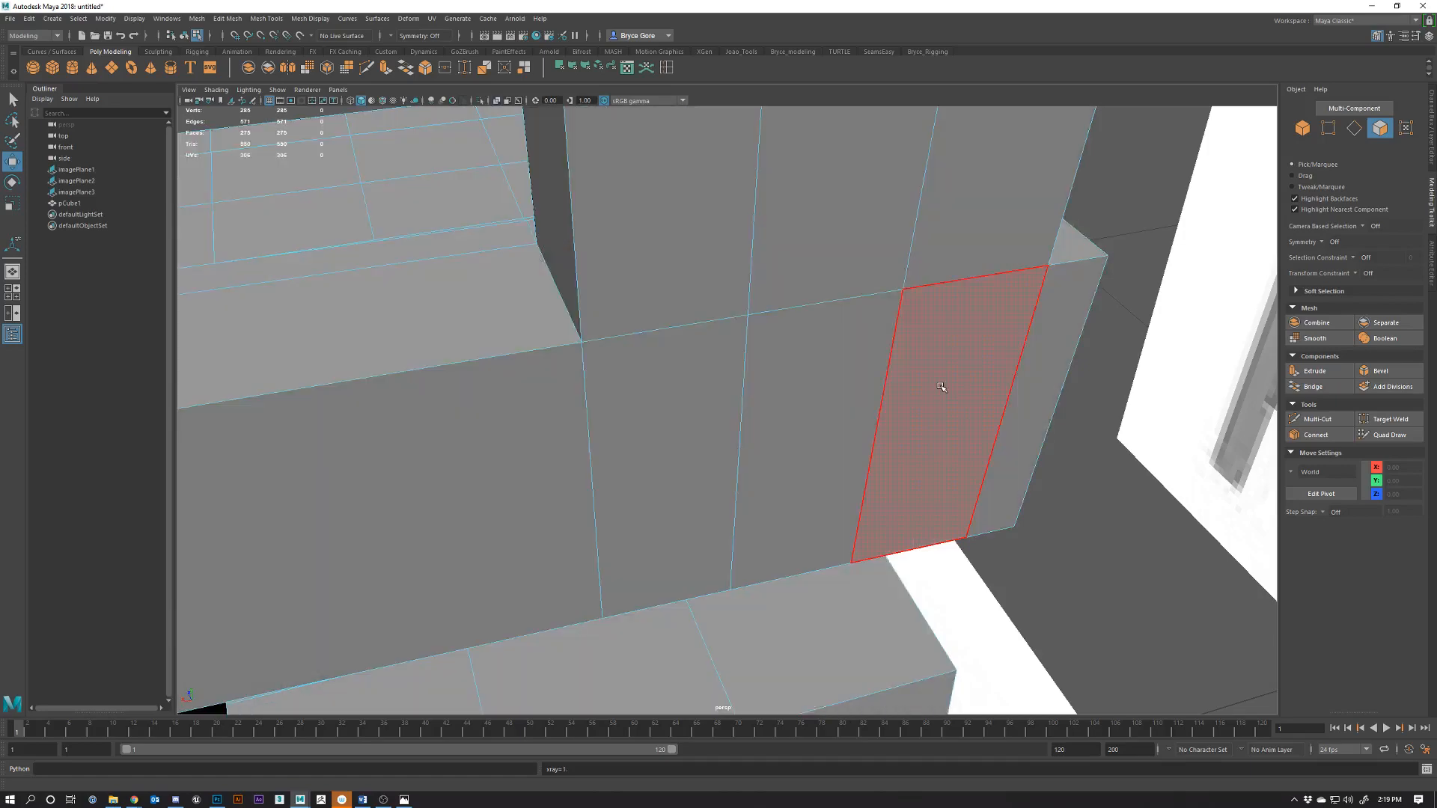
Undo the bridge between the slats, returning to the selection of the two facing side faces
{"action": "key", "text": "ctrl+z"}
{"action": "key", "text": "ctrl+z"}
{"action": "key", "text": "ctrl+z"}
{"action": "key", "text": "ctrl+z"}
{"action": "key", "text": "ctrl+z"}
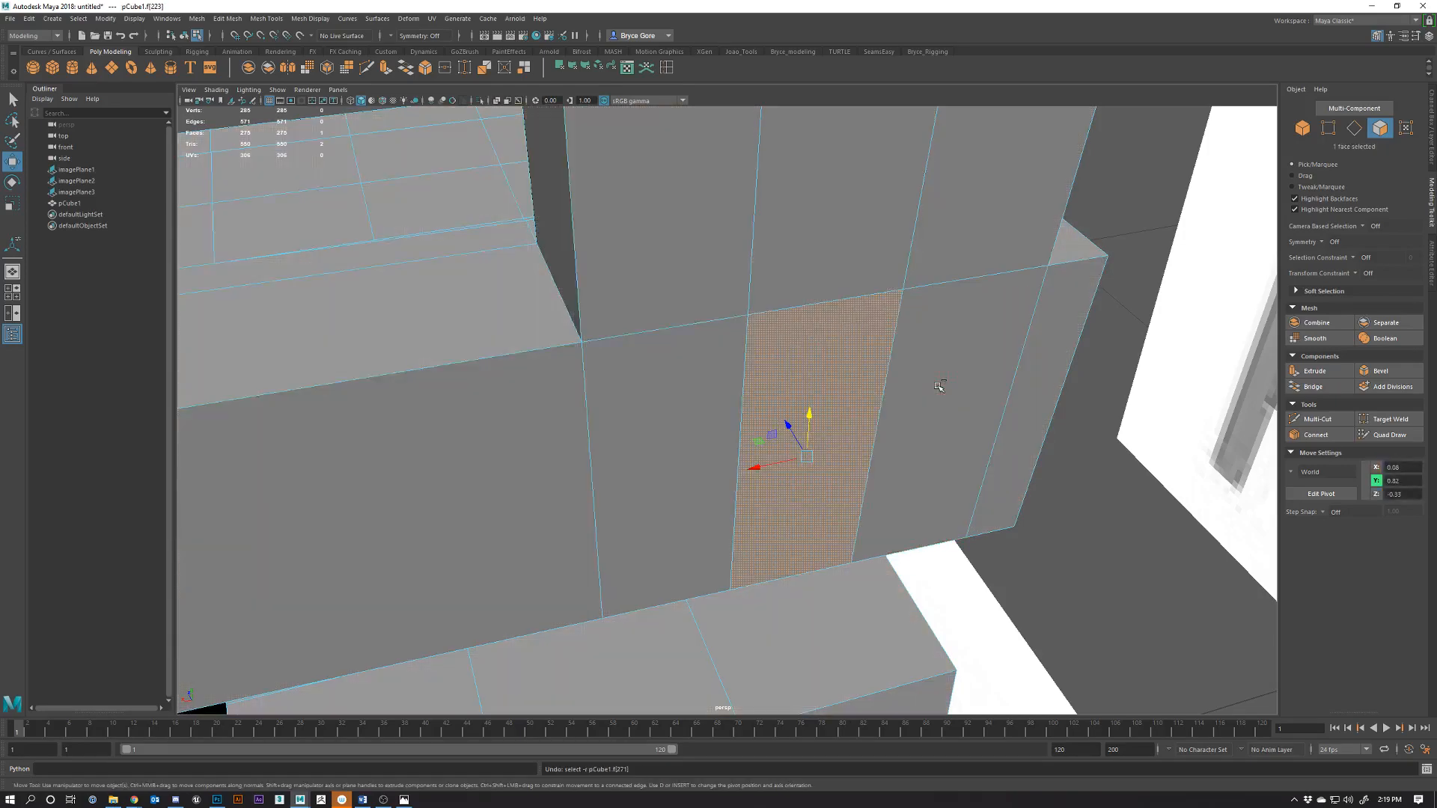
Add the lower rail's rear top face between the slats to the selection and delete the three faces
{"action": "left_click_drag", "start_coordinate": [831, 301], "coordinate": [817, 304], "text": "alt"}
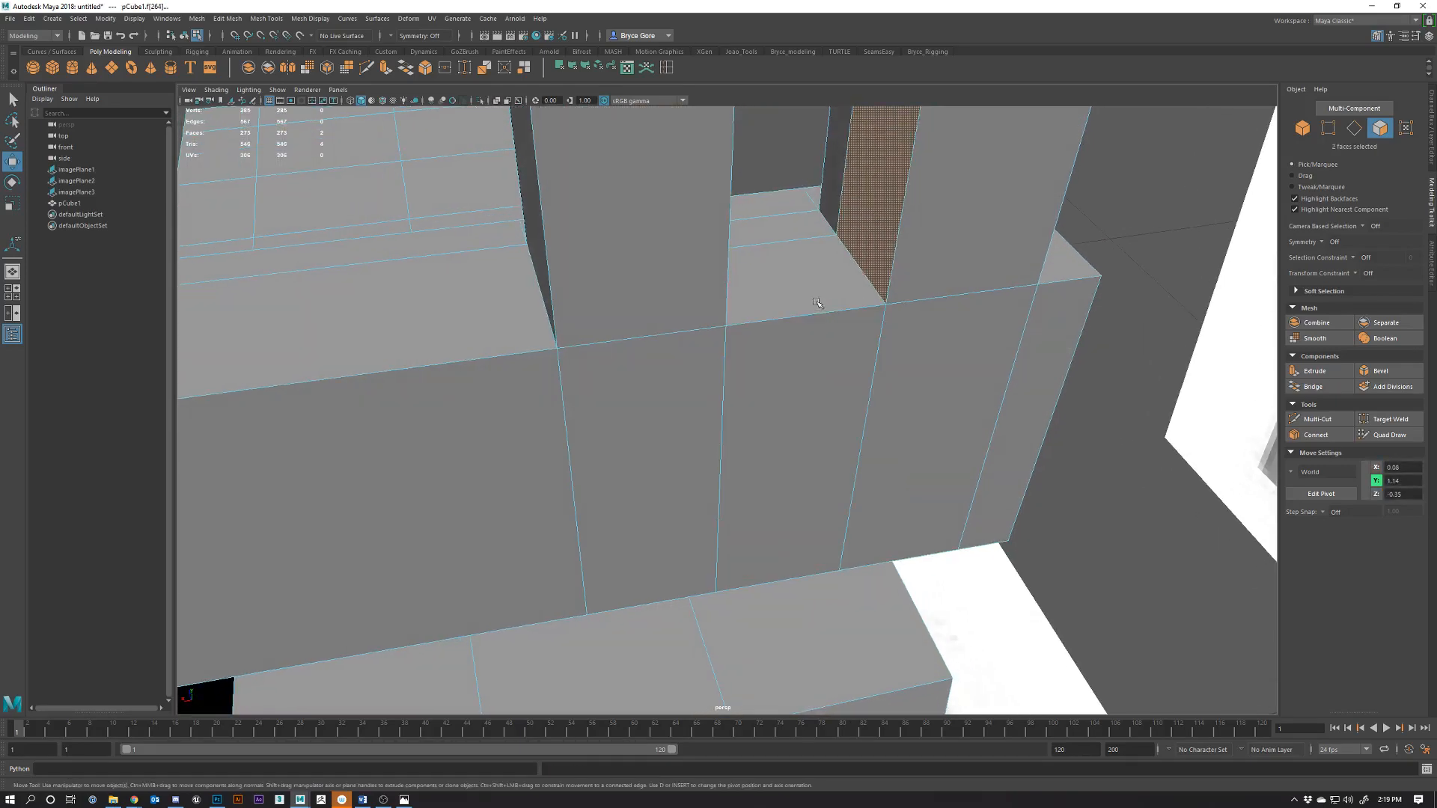
{"action": "left_click", "coordinate": [807, 275], "text": "shift"}
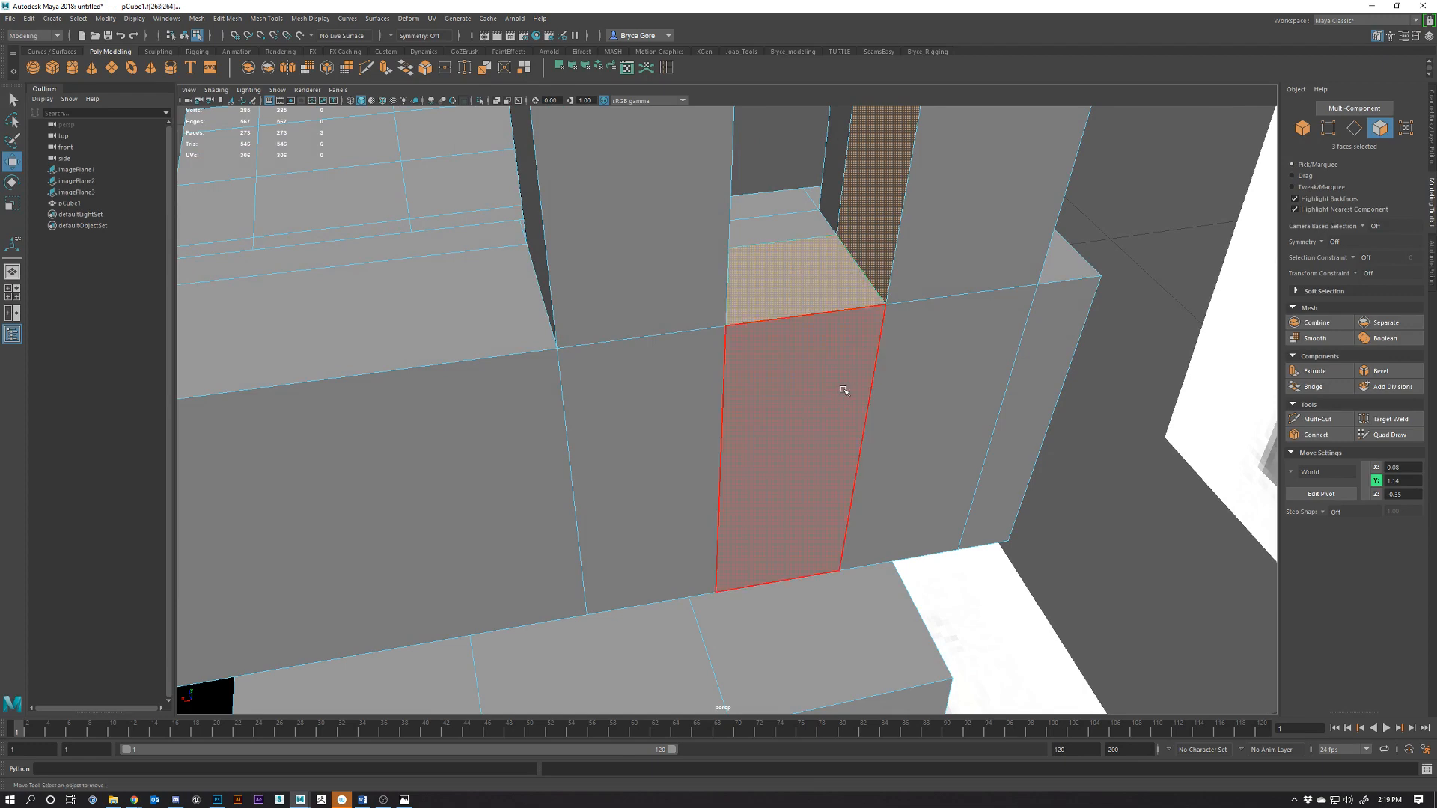
{"action": "key", "text": "Delete"}
Bridge the facing short depth edges at the top of the open slat sides to form the ledge under the small opening
{"action": "left_click_drag", "start_coordinate": [805, 272], "coordinate": [648, 228], "text": "alt"}
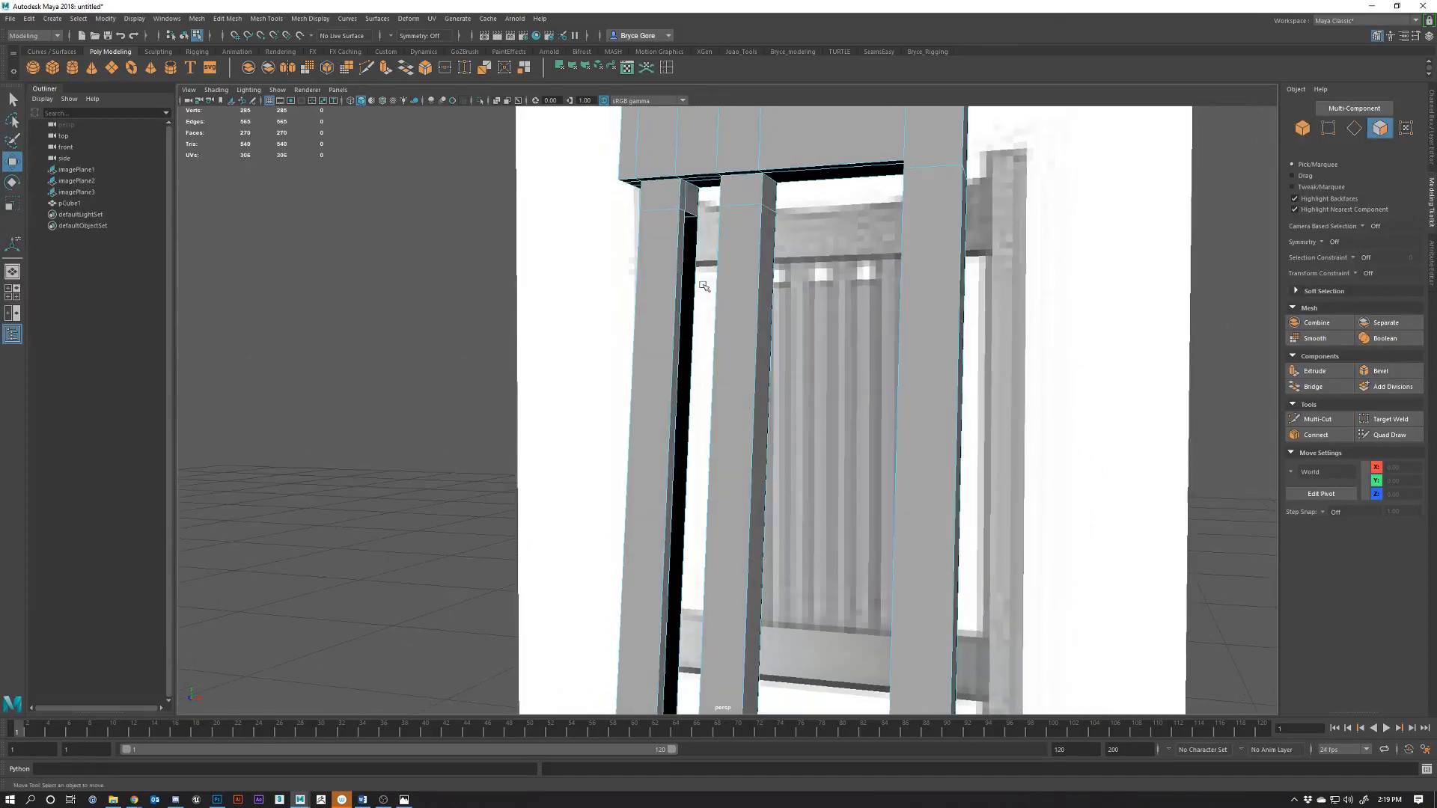
{"action": "right_click_drag", "start_coordinate": [648, 227], "coordinate": [721, 250]}
{"action": "left_click", "coordinate": [693, 215]}
{"action": "middle_click_drag", "start_coordinate": [721, 250], "coordinate": [764, 397], "text": "alt"}
{"action": "middle_click_drag", "start_coordinate": [830, 254], "coordinate": [802, 329], "text": "alt"}
{"action": "left_click_drag", "start_coordinate": [760, 438], "coordinate": [772, 380], "text": "alt"}
{"action": "left_click_drag", "start_coordinate": [702, 536], "coordinate": [728, 465], "text": "alt"}
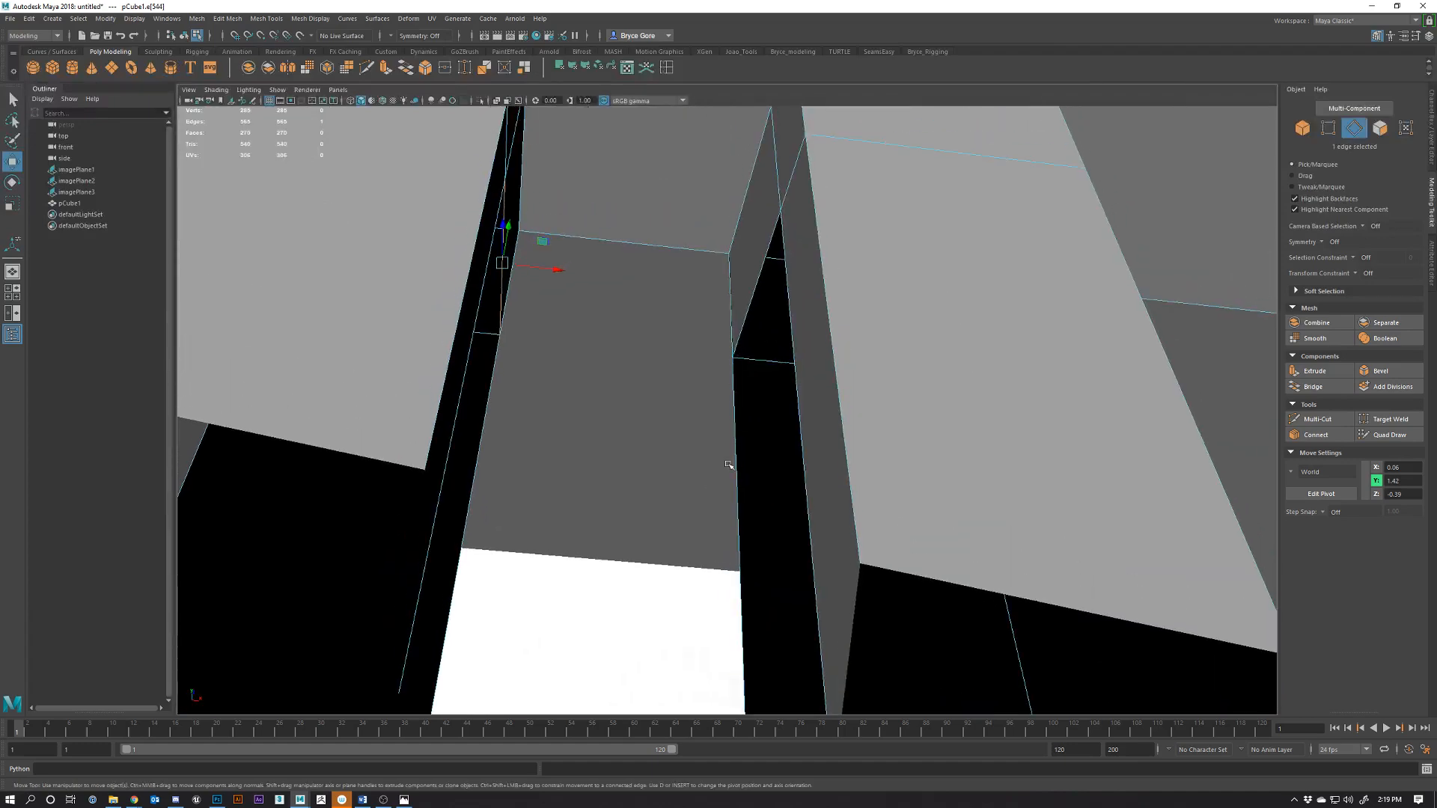
{"action": "left_click", "coordinate": [746, 315], "text": "shift"}
{"action": "left_click_drag", "start_coordinate": [741, 375], "coordinate": [730, 423], "text": "alt"}
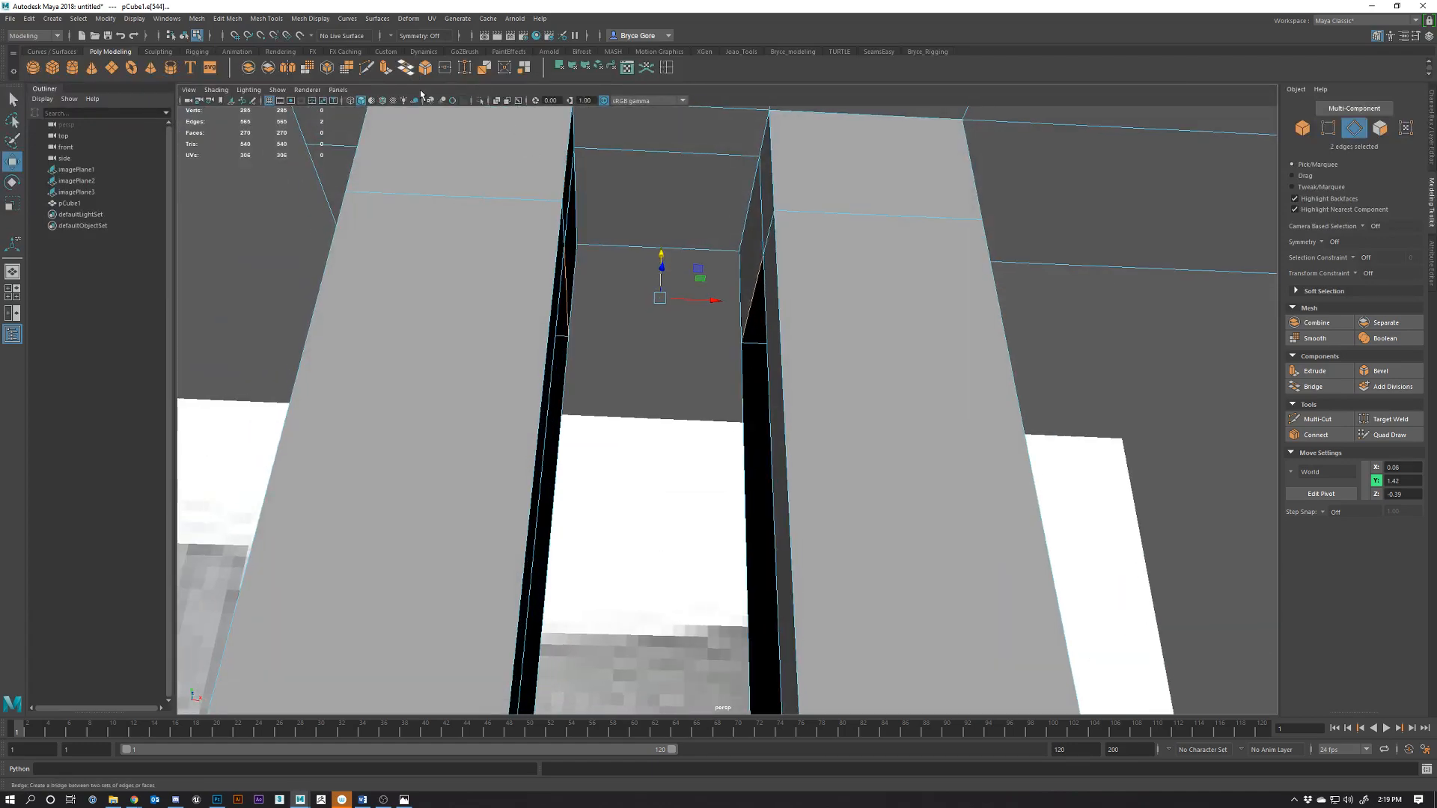
{"action": "left_click", "coordinate": [406, 67]}
Bridge the facing rear vertical edges of the two slats to close the back of the panel between them
{"action": "left_click", "coordinate": [565, 388]}
{"action": "left_click", "coordinate": [745, 386], "text": "shift"}
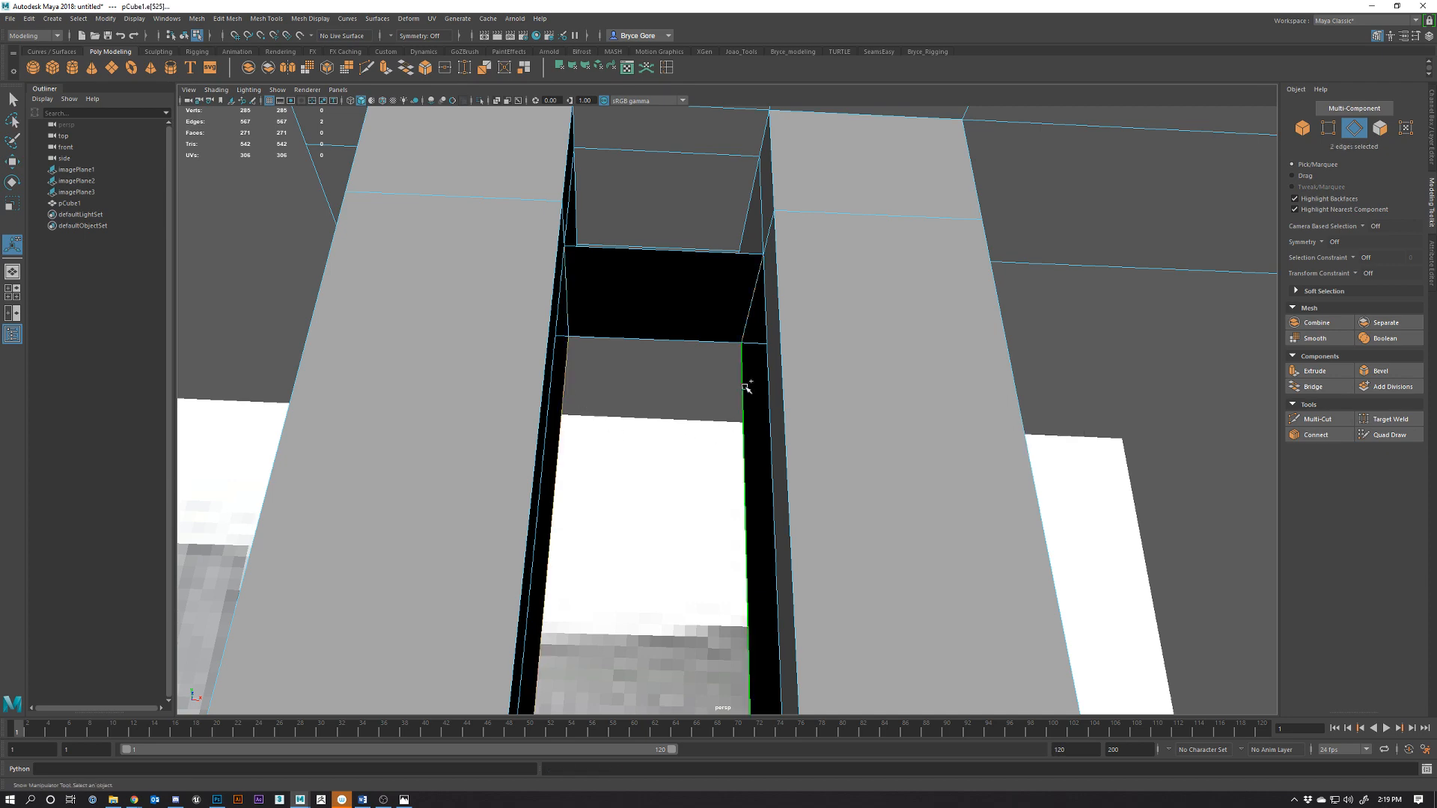
{"action": "left_click", "coordinate": [406, 67]}
{"action": "mouse_move", "coordinate": [745, 449]}
{"action": "left_mouse_down", "text": "alt"}
{"action": "mouse_move", "coordinate": [699, 462]}
{"action": "mouse_move", "coordinate": [701, 481]}
{"action": "mouse_move", "coordinate": [747, 434]}
{"action": "mouse_move", "coordinate": [707, 545]}
{"action": "mouse_move", "coordinate": [719, 462]}
{"action": "left_mouse_up", "text": "alt"}
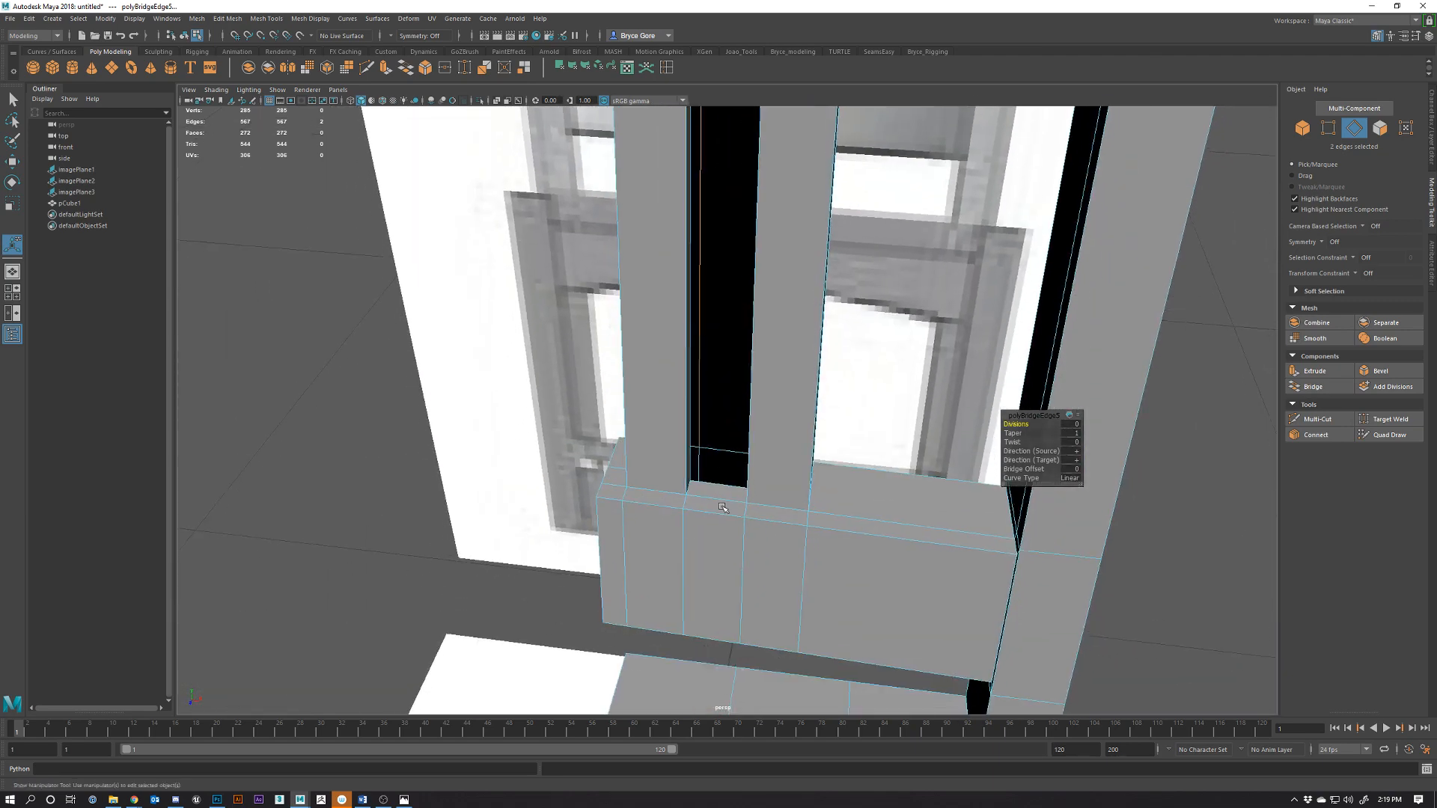
Bridge the facing front vertical edges of the opening between the slats to close the front of the recessed panel
{"action": "left_click", "coordinate": [728, 453]}
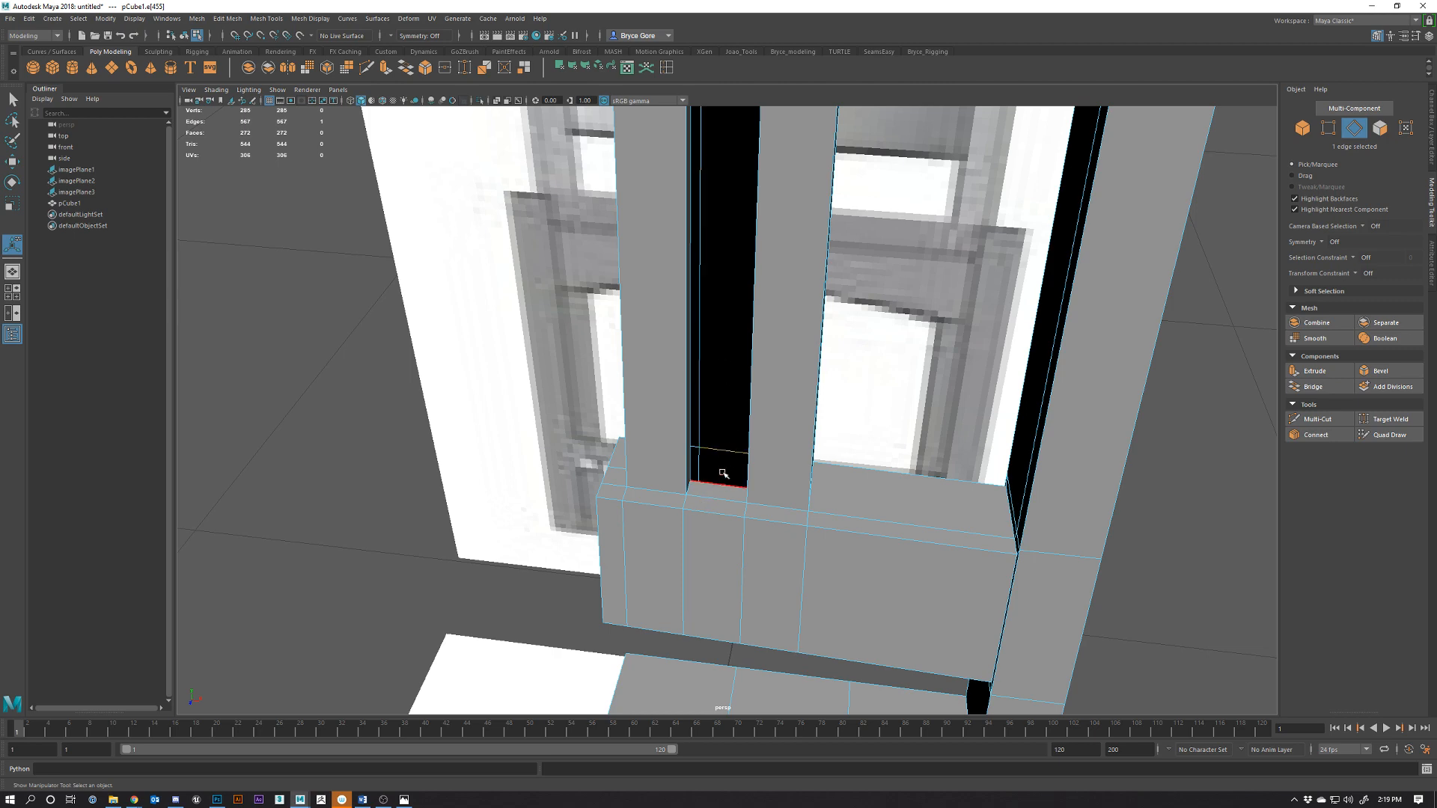
{"action": "left_click_drag", "start_coordinate": [723, 470], "coordinate": [826, 467], "text": "alt"}
{"action": "left_click", "coordinate": [716, 452]}
{"action": "left_click", "coordinate": [697, 452], "text": "shift"}
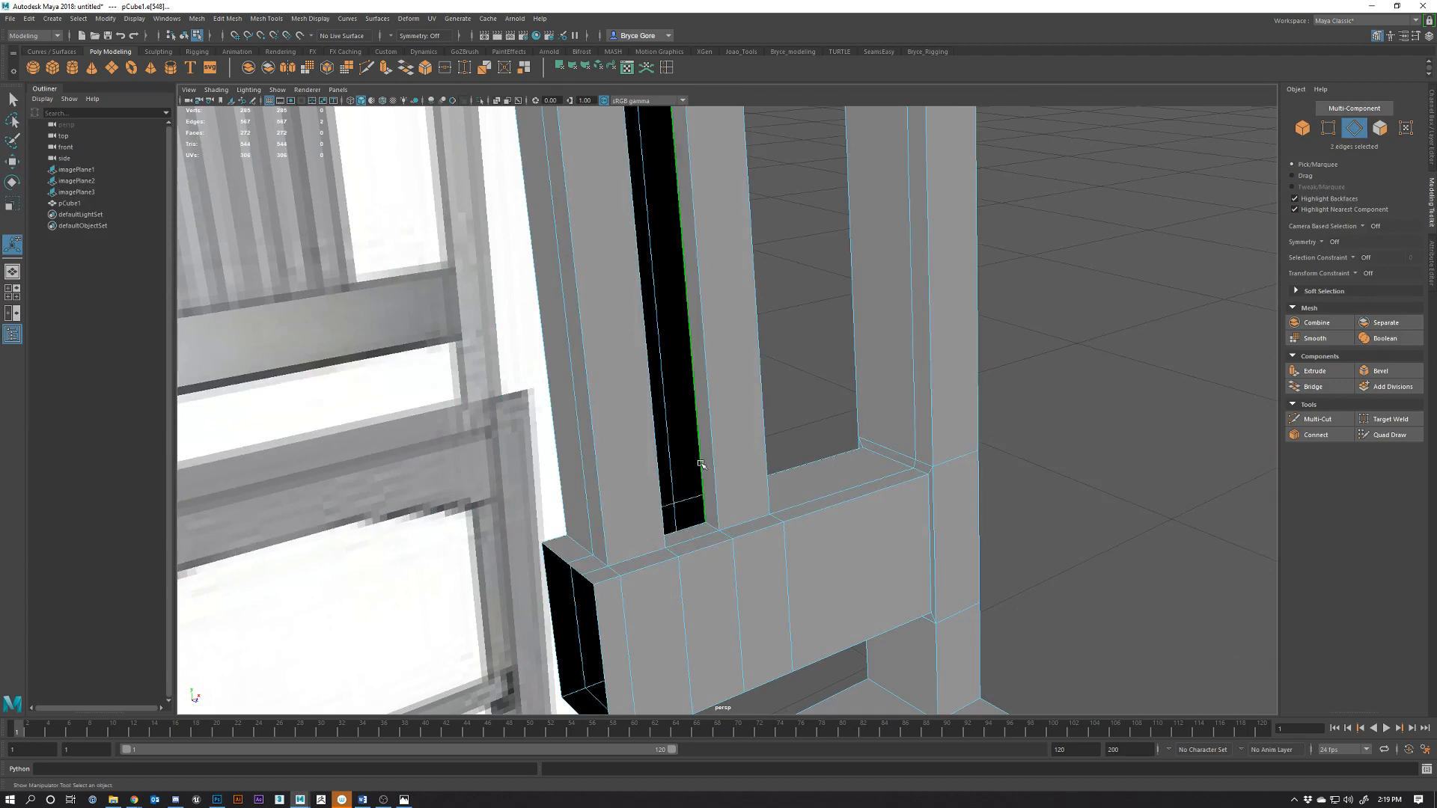
{"action": "left_click", "coordinate": [414, 71]}
{"action": "left_click_drag", "start_coordinate": [860, 523], "coordinate": [758, 559], "text": "alt"}
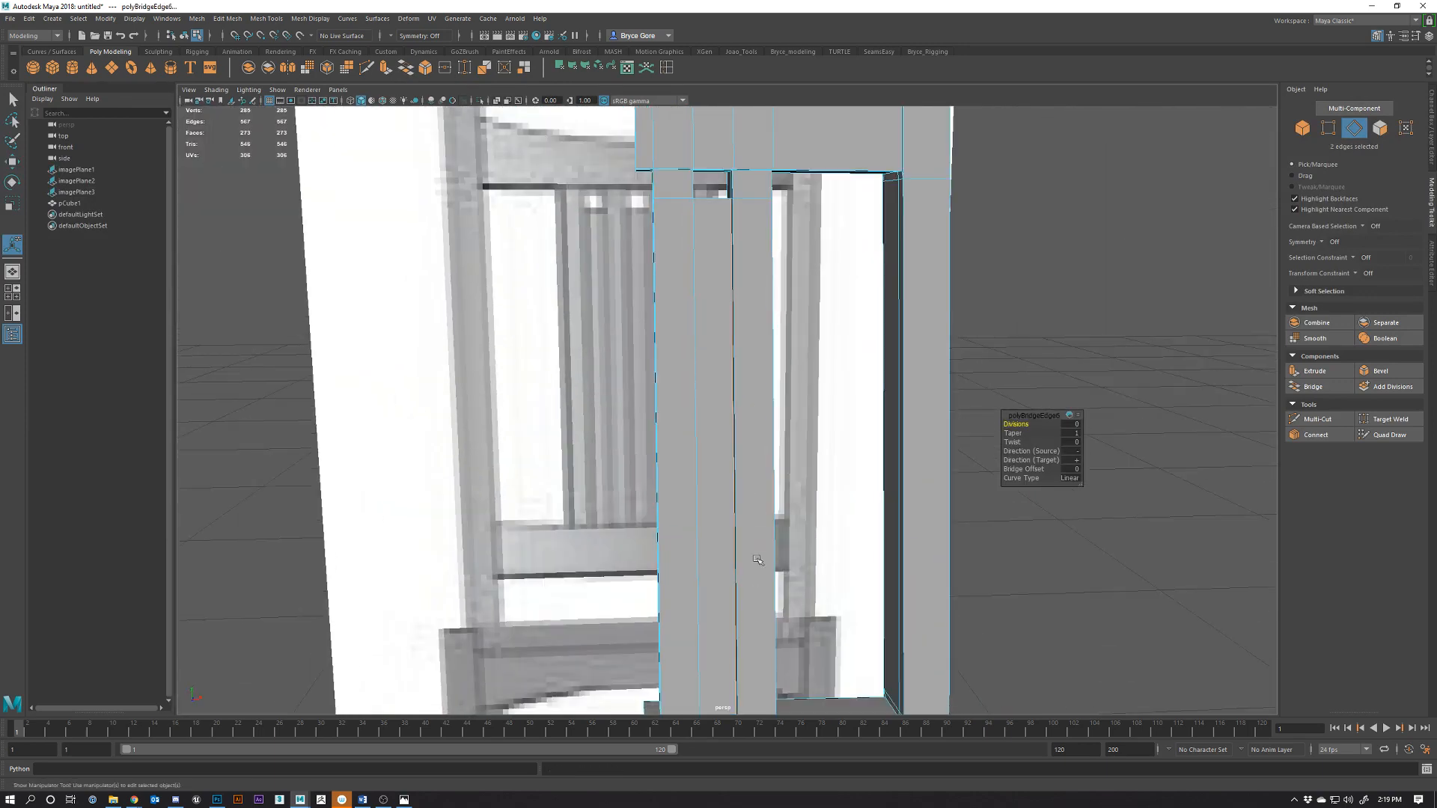
Examine the bridged recessed panel and small opening between the backrest slats from the front, the side and above
{"action": "left_click_drag", "start_coordinate": [775, 411], "coordinate": [737, 517], "text": "alt"}
{"action": "right_click_drag", "start_coordinate": [731, 361], "coordinate": [783, 343]}
{"action": "key", "text": "q"}
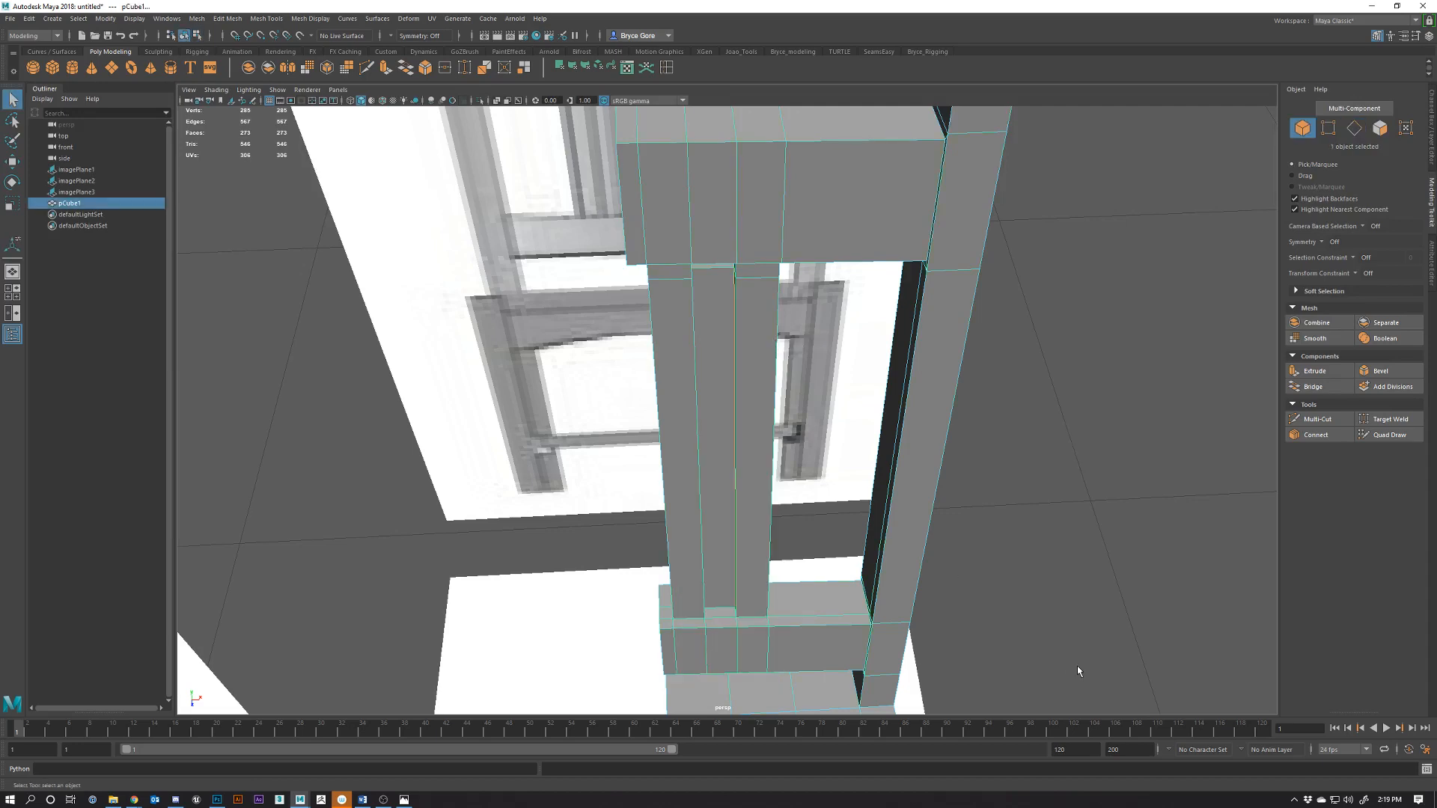
{"action": "left_click", "coordinate": [1078, 671]}
{"action": "left_click_drag", "start_coordinate": [757, 546], "coordinate": [809, 522], "text": "alt"}
{"action": "left_click", "coordinate": [634, 348]}
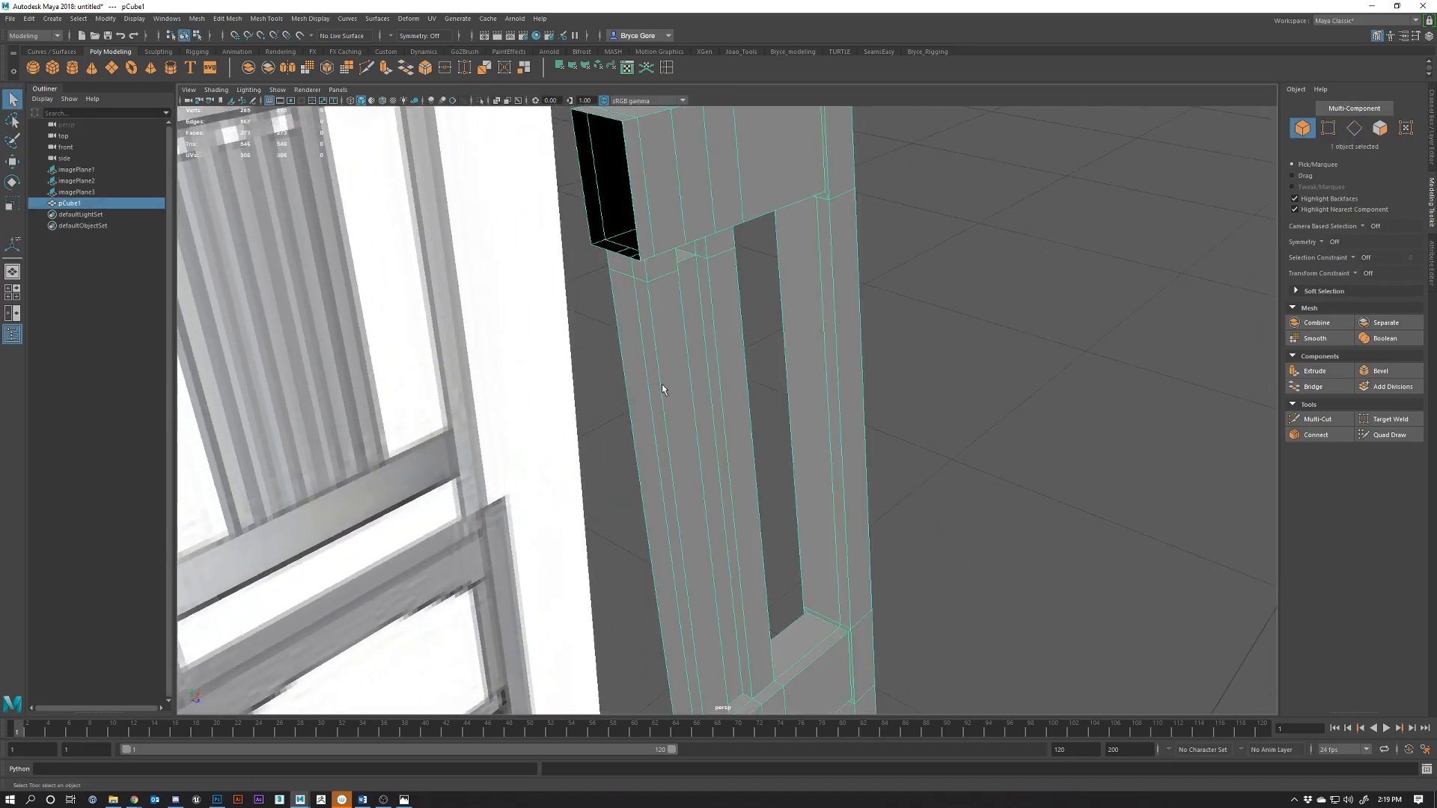
{"action": "left_click_drag", "start_coordinate": [750, 581], "coordinate": [774, 564], "text": "alt"}
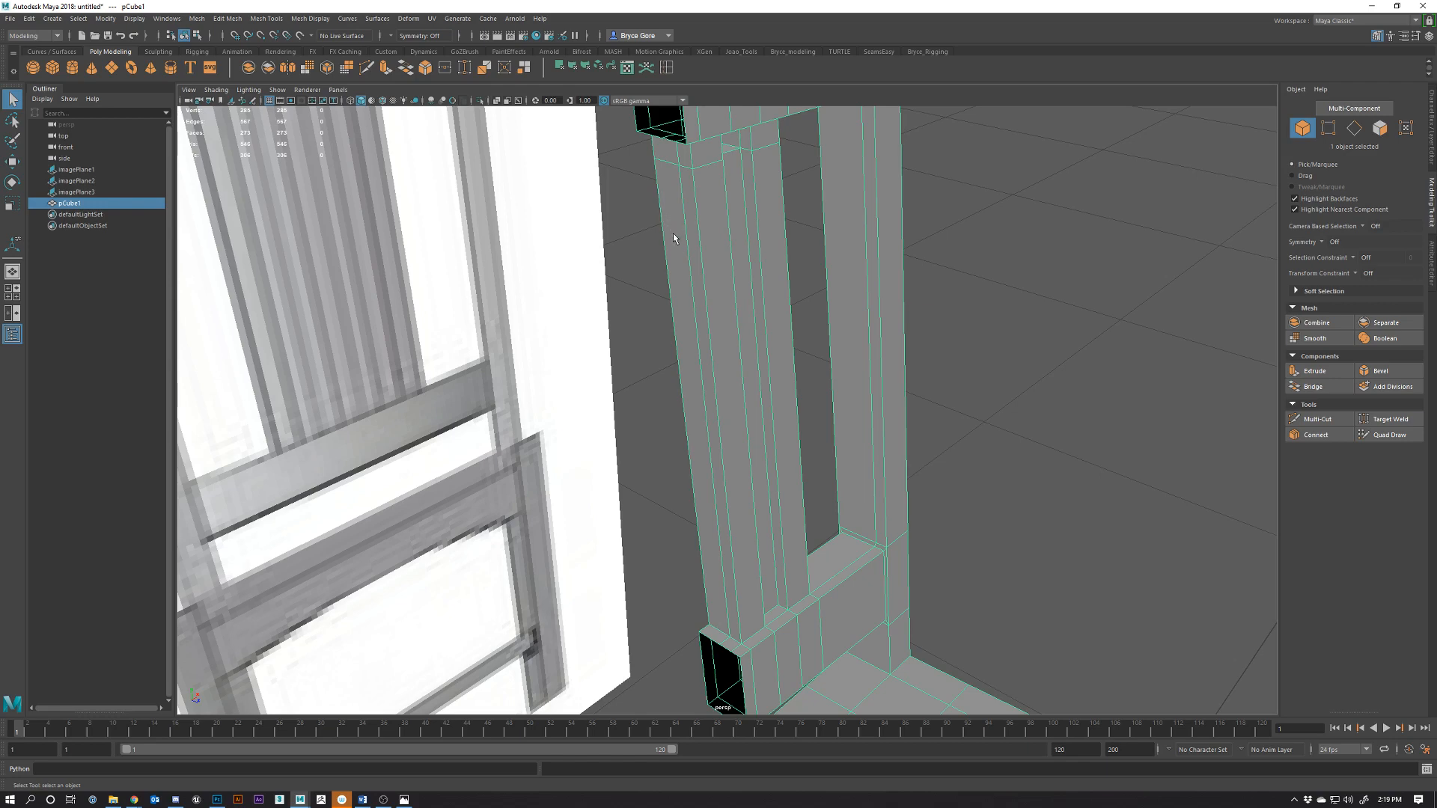
{"action": "left_click_drag", "start_coordinate": [673, 238], "coordinate": [833, 440], "text": "alt"}
{"action": "right_click_drag", "start_coordinate": [798, 263], "coordinate": [853, 246]}
{"action": "key", "text": "w"}
{"action": "left_click", "coordinate": [1052, 474]}
Show the backrest in the front view with X-ray shading and make the chair mesh's vertices editable
{"action": "scroll", "coordinate": [945, 442], "scroll_direction": "down", "scroll_amount": 4}
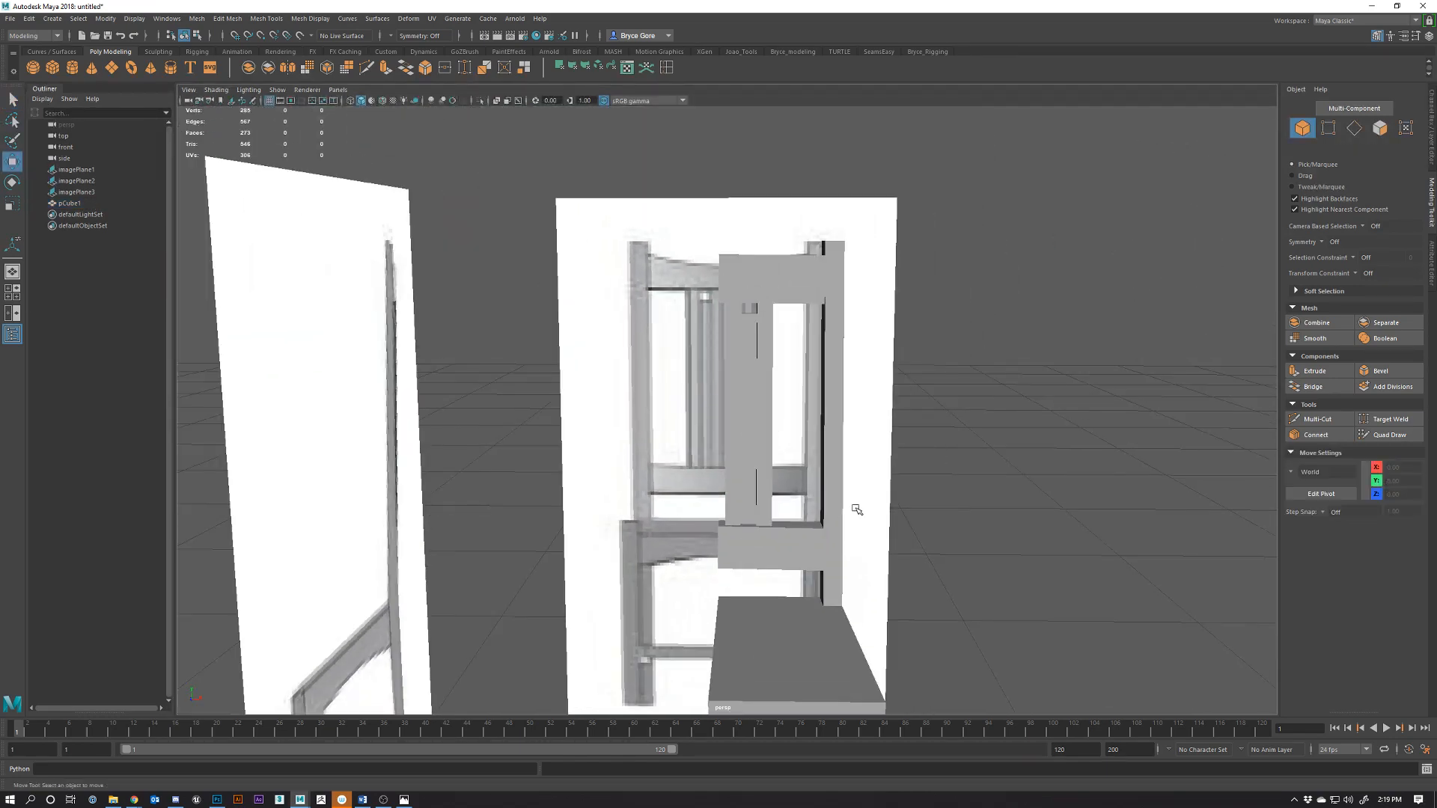
{"action": "key", "text": "space"}
{"action": "key", "text": "space"}
{"action": "scroll", "coordinate": [742, 370], "scroll_direction": "up", "scroll_amount": 3}
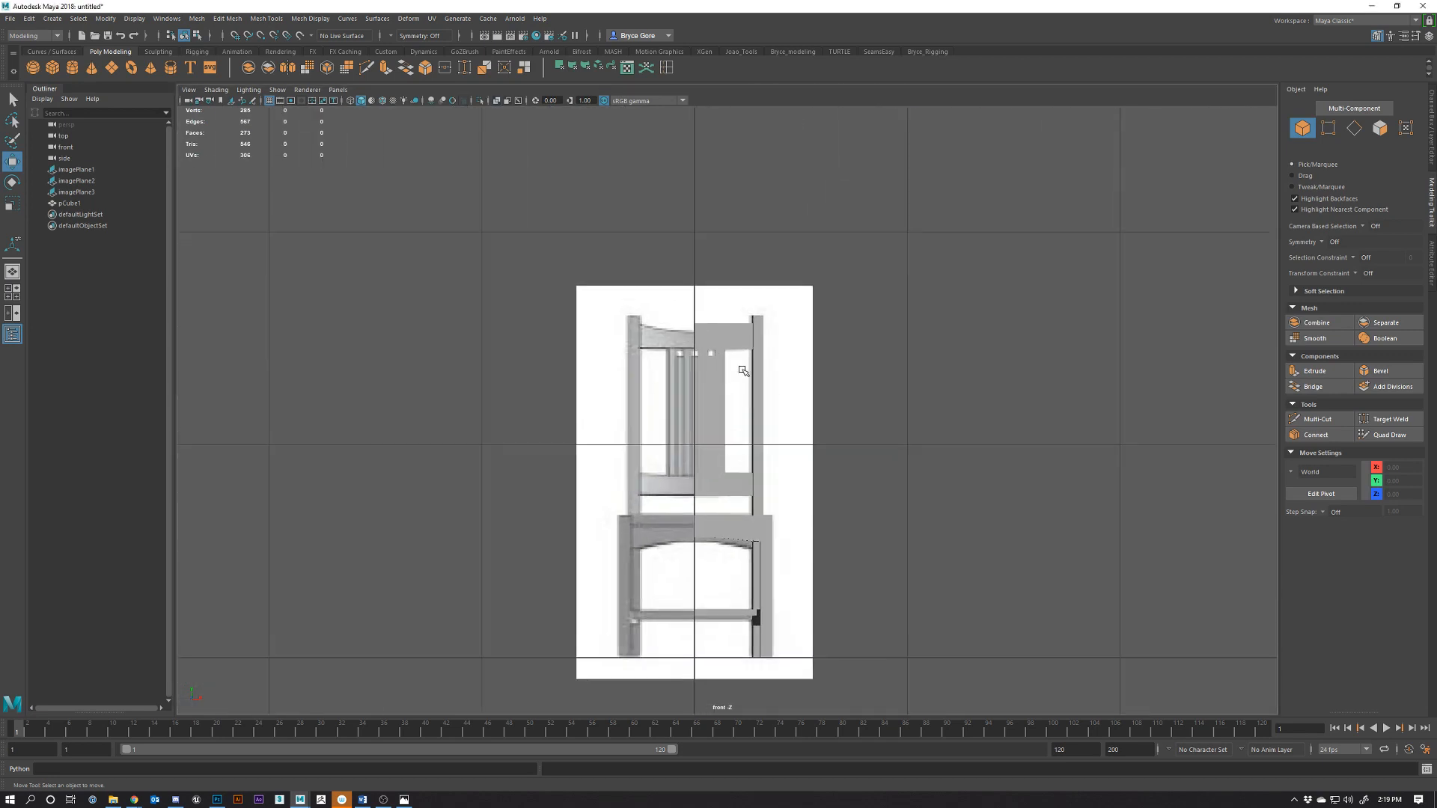
{"action": "scroll", "coordinate": [744, 397], "scroll_direction": "up", "scroll_amount": 2}
{"action": "scroll", "coordinate": [748, 426], "scroll_direction": "down", "scroll_amount": 4}
{"action": "scroll", "coordinate": [747, 483], "scroll_direction": "up", "scroll_amount": 5}
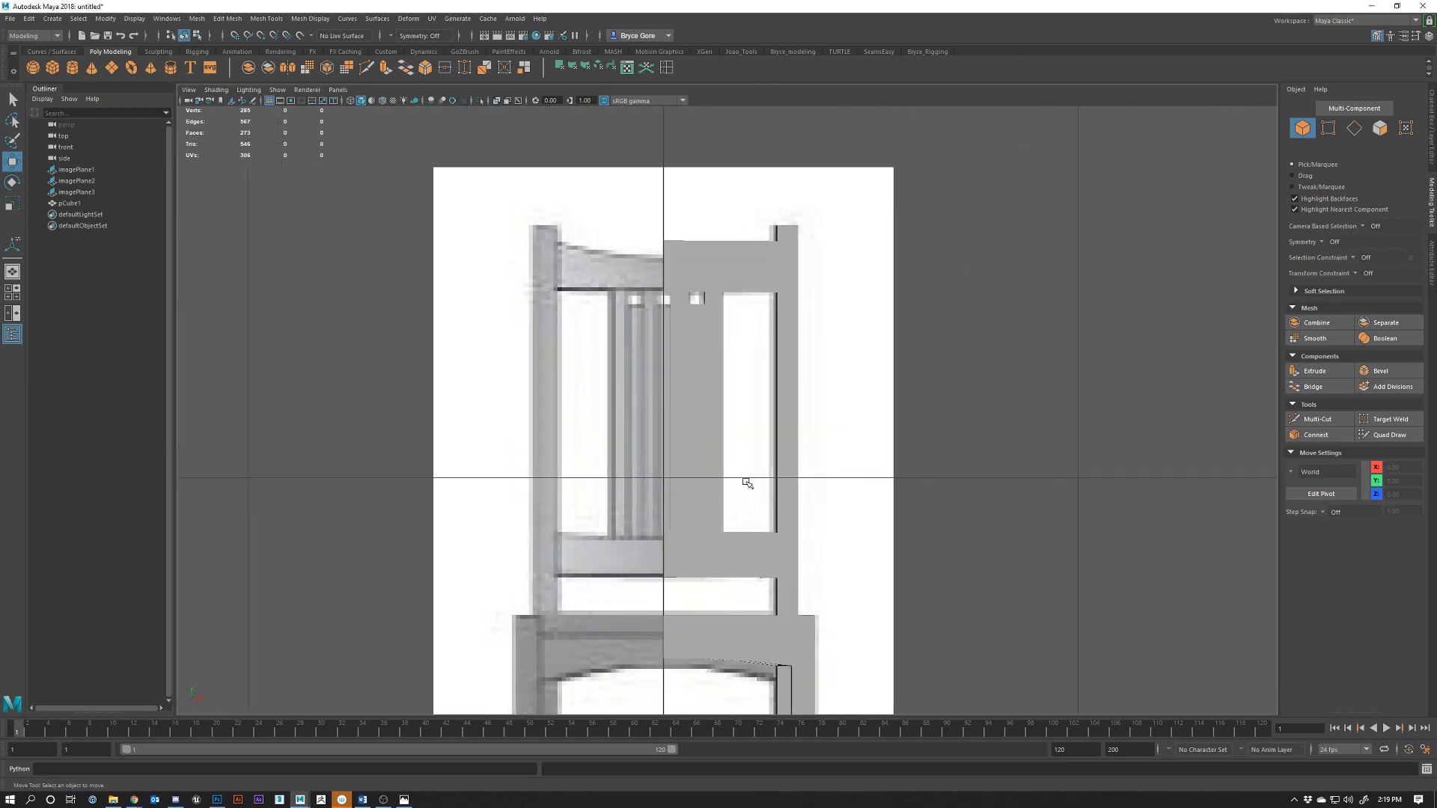
{"action": "left_click", "coordinate": [702, 337]}
{"action": "right_click_drag", "start_coordinate": [710, 354], "coordinate": [715, 329]}
{"action": "scroll", "coordinate": [716, 324], "scroll_direction": "up", "scroll_amount": 2}
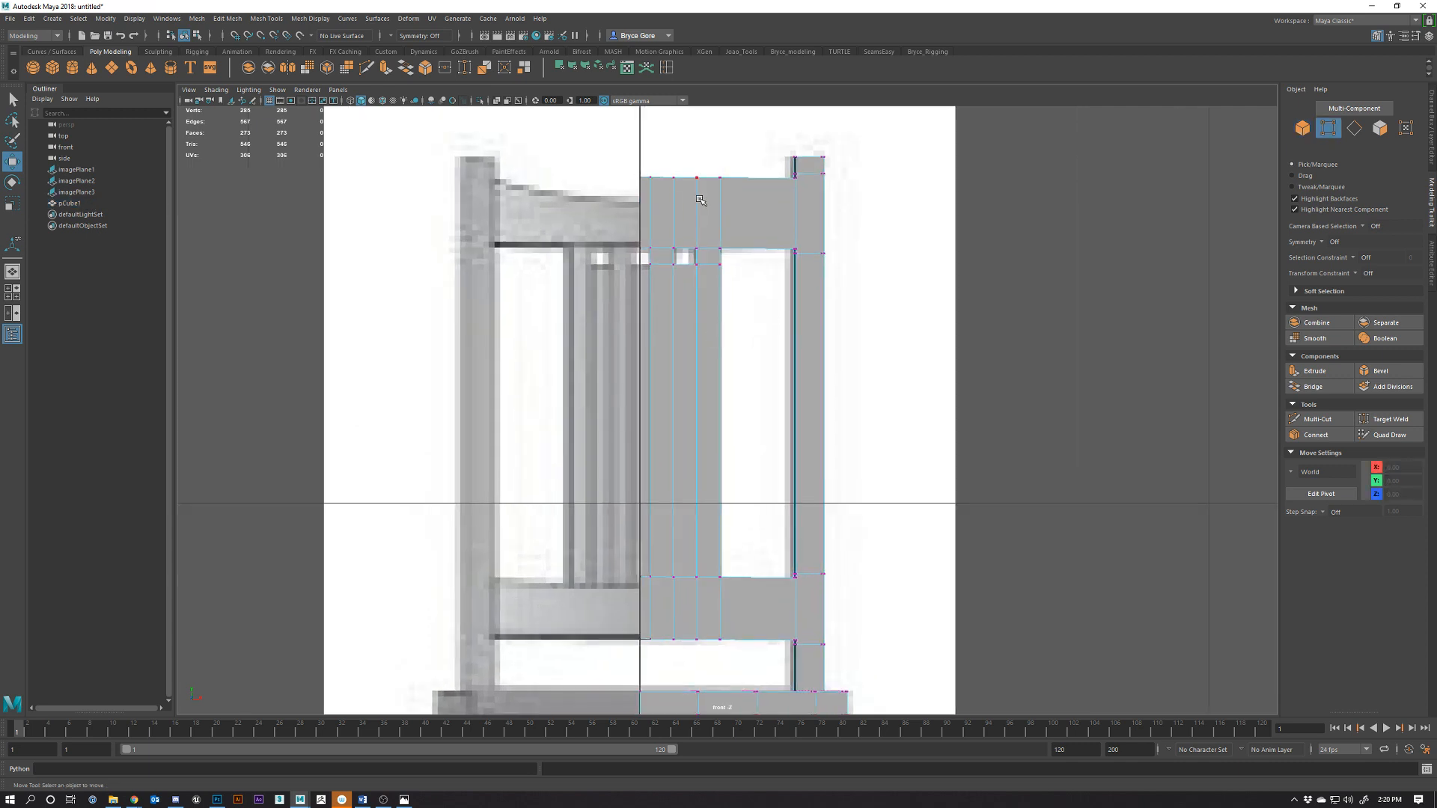
{"action": "key", "text": "alt+x"}
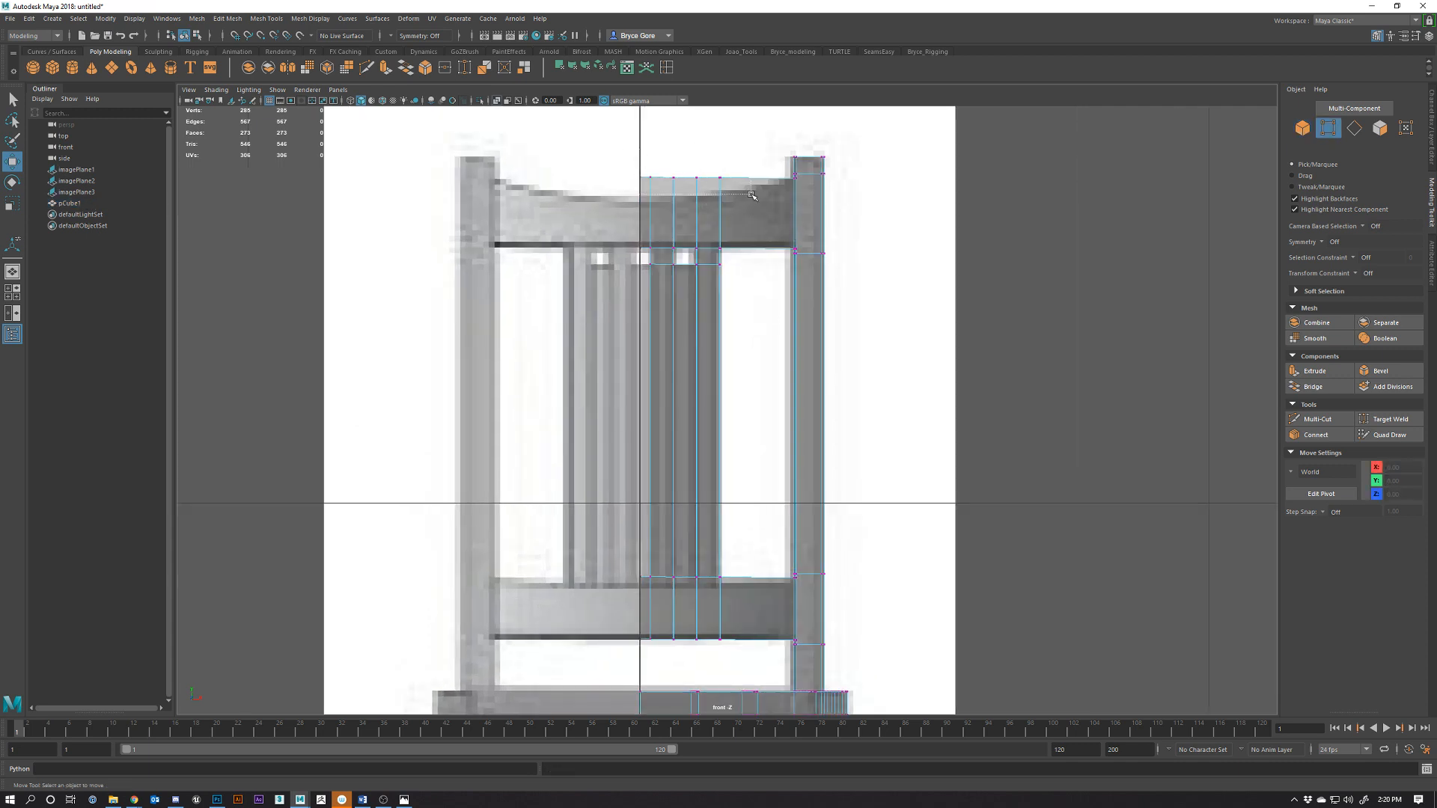
Try to lower the upper rail's top vertices from the centreline to the outer slat toward the reference curve
{"action": "left_click_drag", "start_coordinate": [752, 195], "coordinate": [679, 154]}
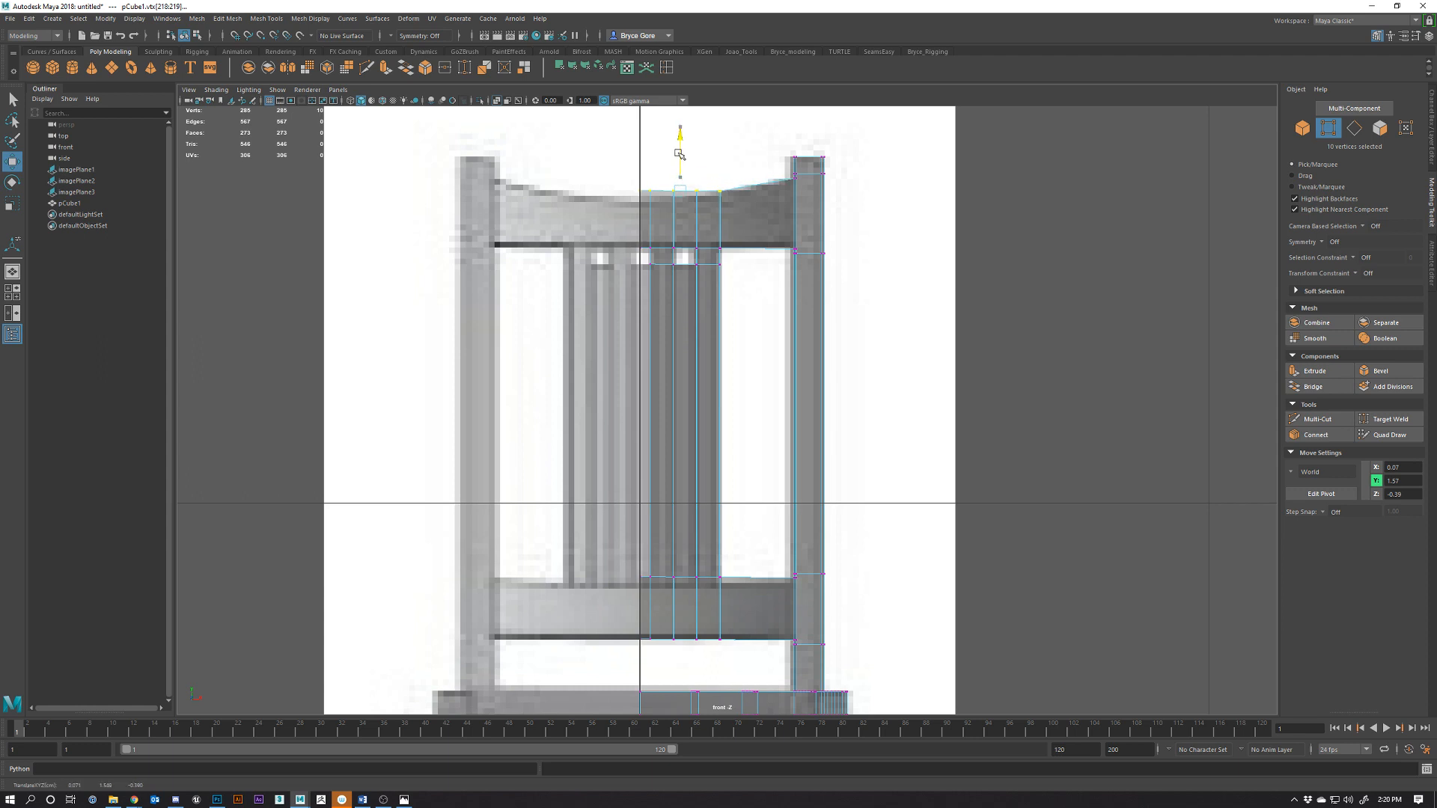
{"action": "key", "text": "ctrl+z"}
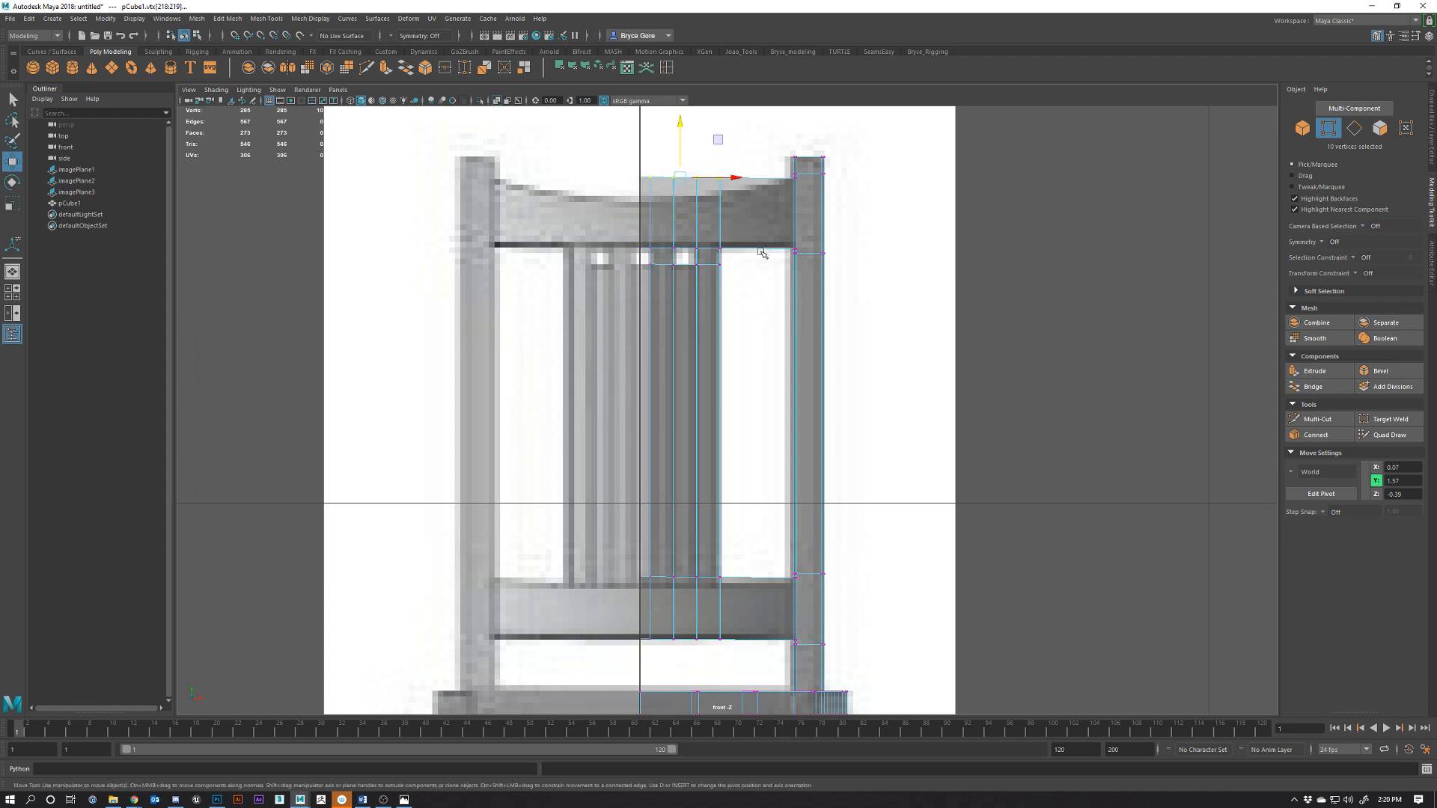
Insert a vertical edge loop through the upper rail about midway between the outer slat and the post
{"action": "left_click", "coordinate": [760, 173]}
{"action": "right_click_drag", "start_coordinate": [760, 246], "coordinate": [756, 208]}
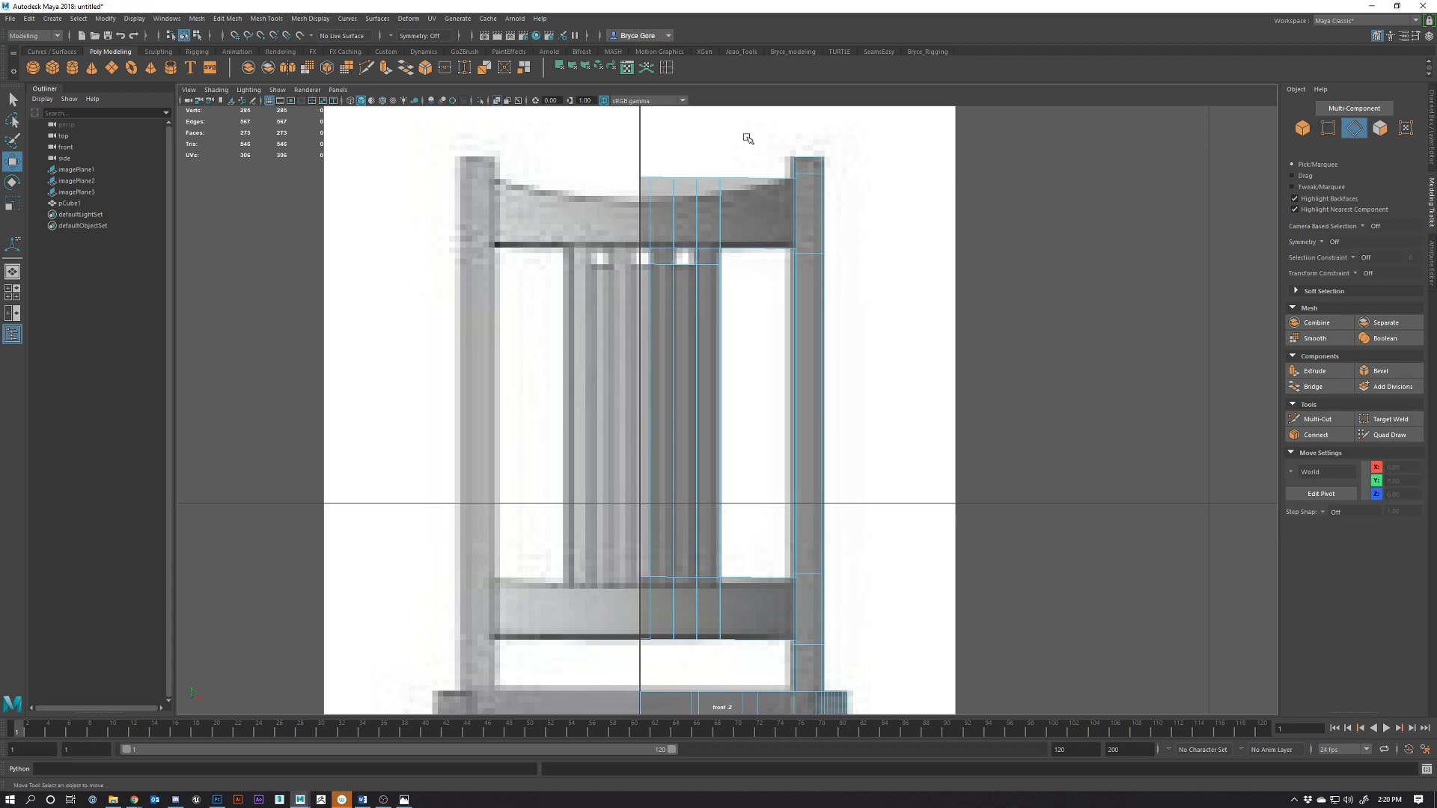
{"action": "left_click_drag", "start_coordinate": [747, 137], "coordinate": [772, 282]}
{"action": "left_click", "coordinate": [1006, 322]}
{"action": "left_click", "coordinate": [665, 66]}
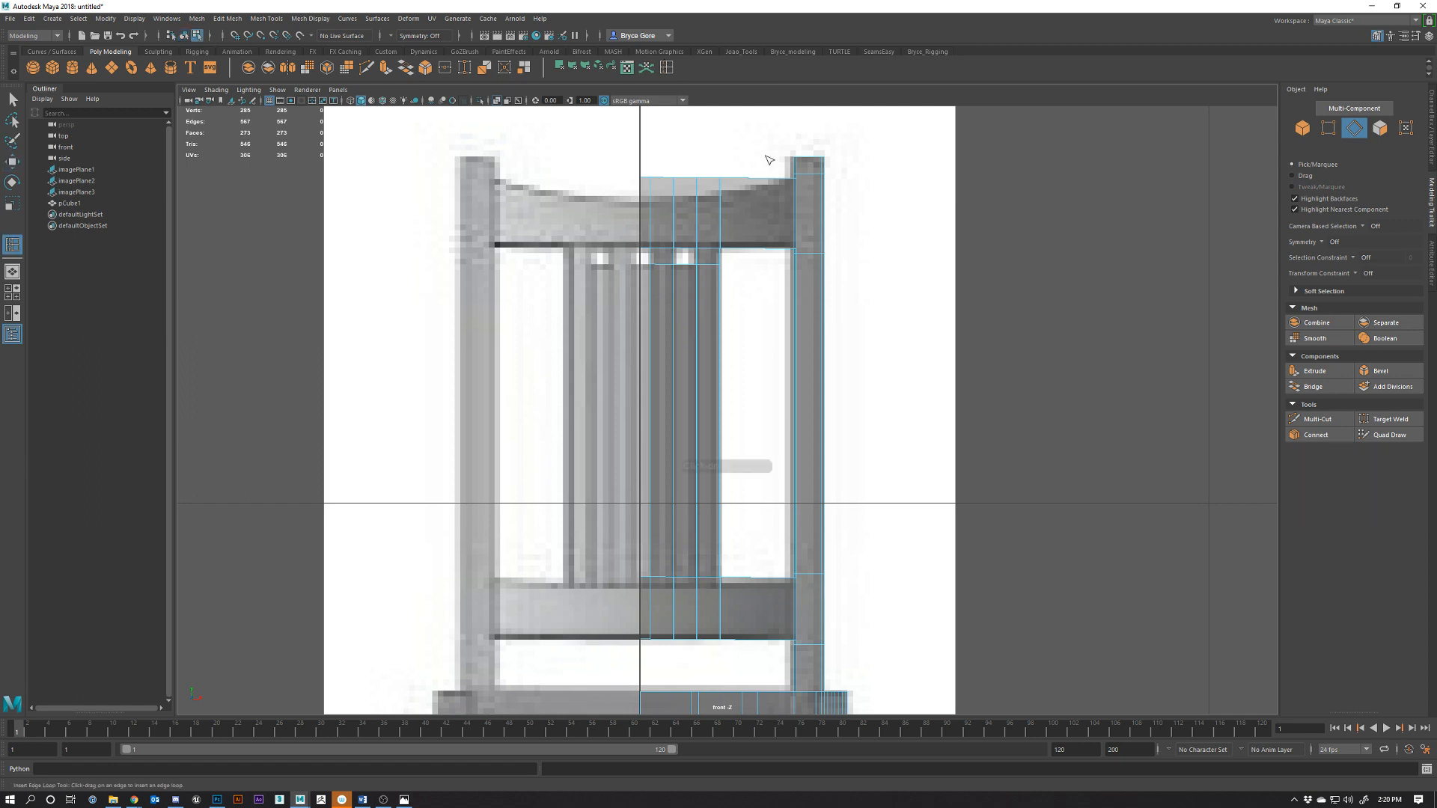
{"action": "left_click", "coordinate": [759, 183]}
{"action": "key", "text": "w"}
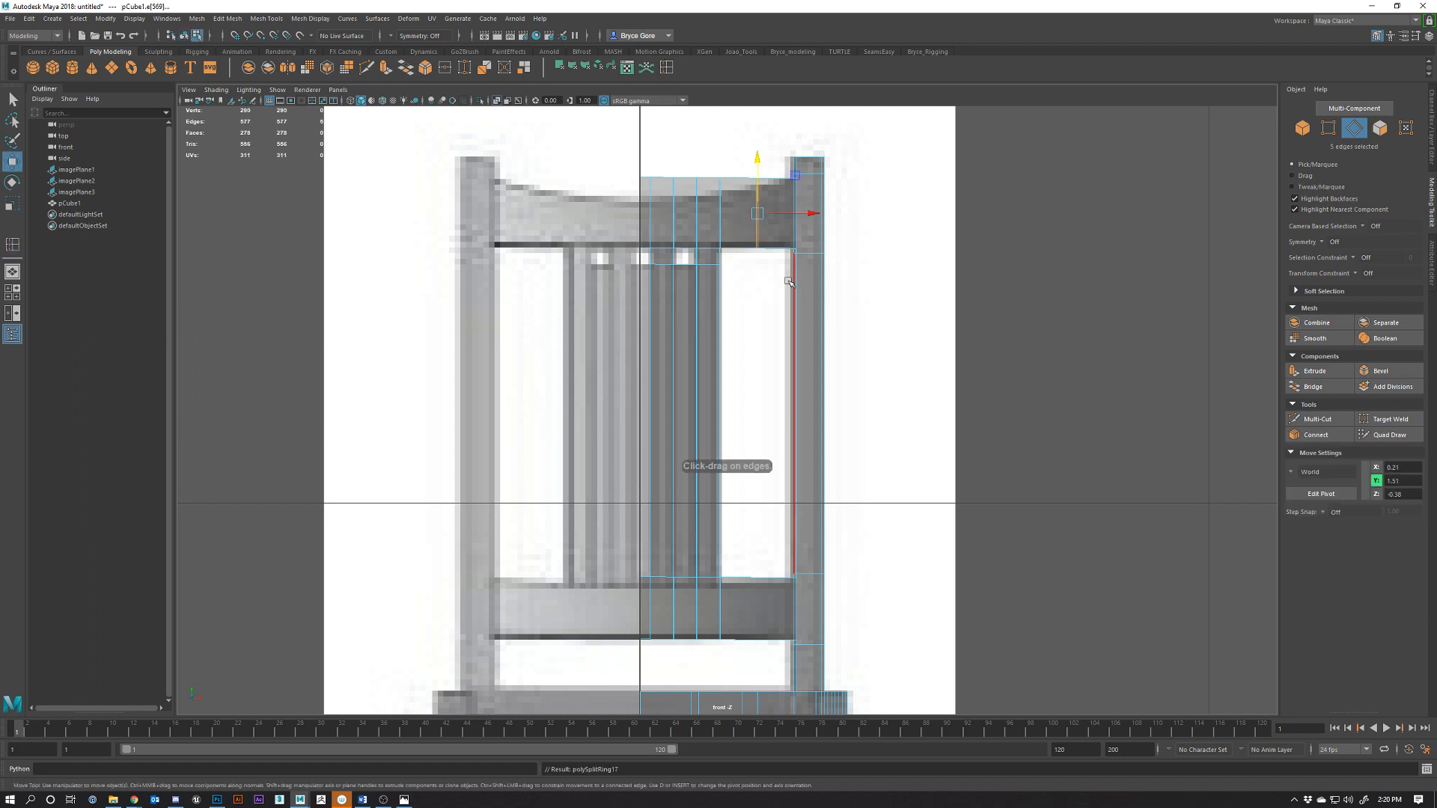
Lower the upper rail's top vertices in progressively smaller groups toward the centreline to follow the reference's curved top edge
{"action": "right_click_drag", "start_coordinate": [721, 213], "coordinate": [638, 215]}
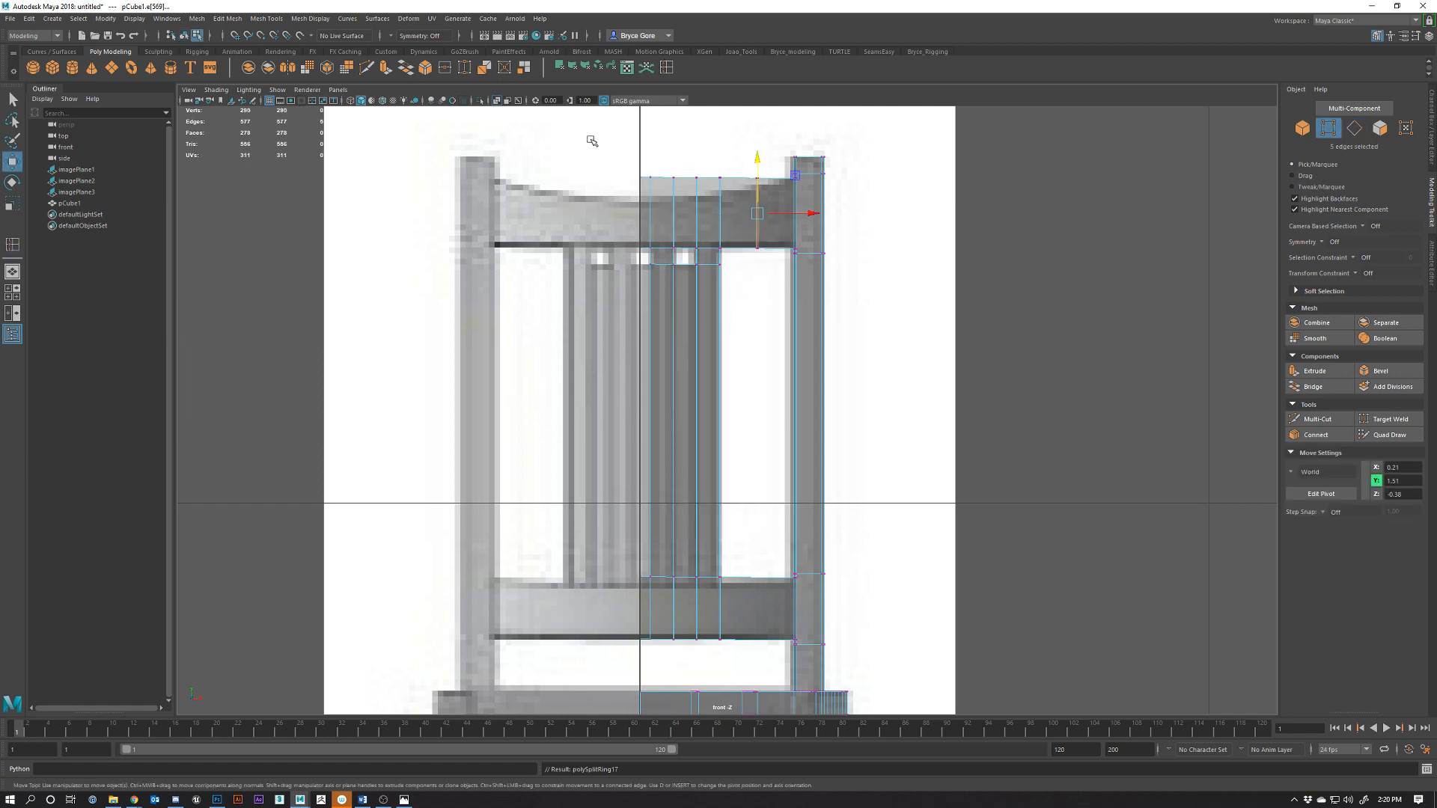
{"action": "left_click_drag", "start_coordinate": [591, 196], "coordinate": [751, 210]}
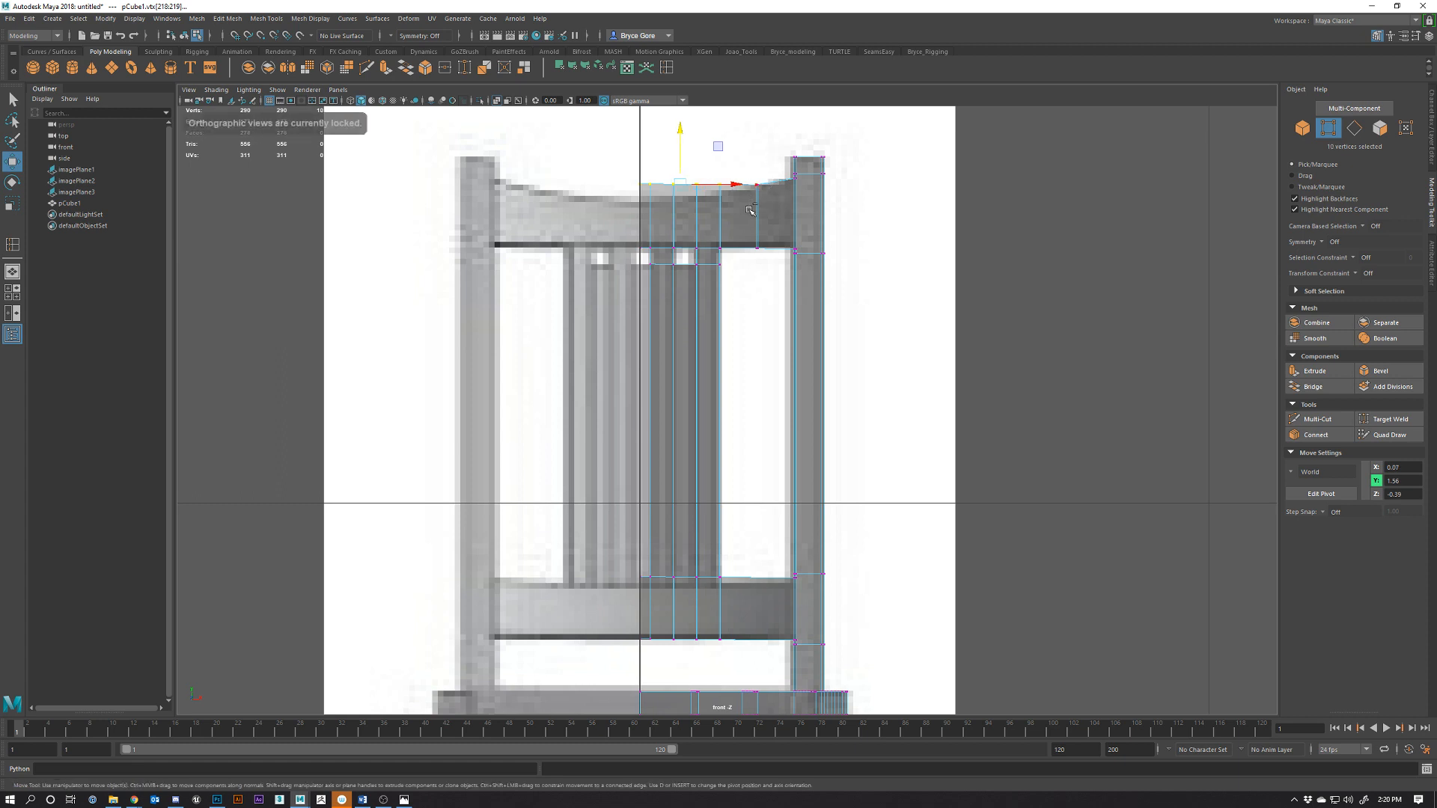
{"action": "left_click_drag", "start_coordinate": [672, 156], "coordinate": [681, 160]}
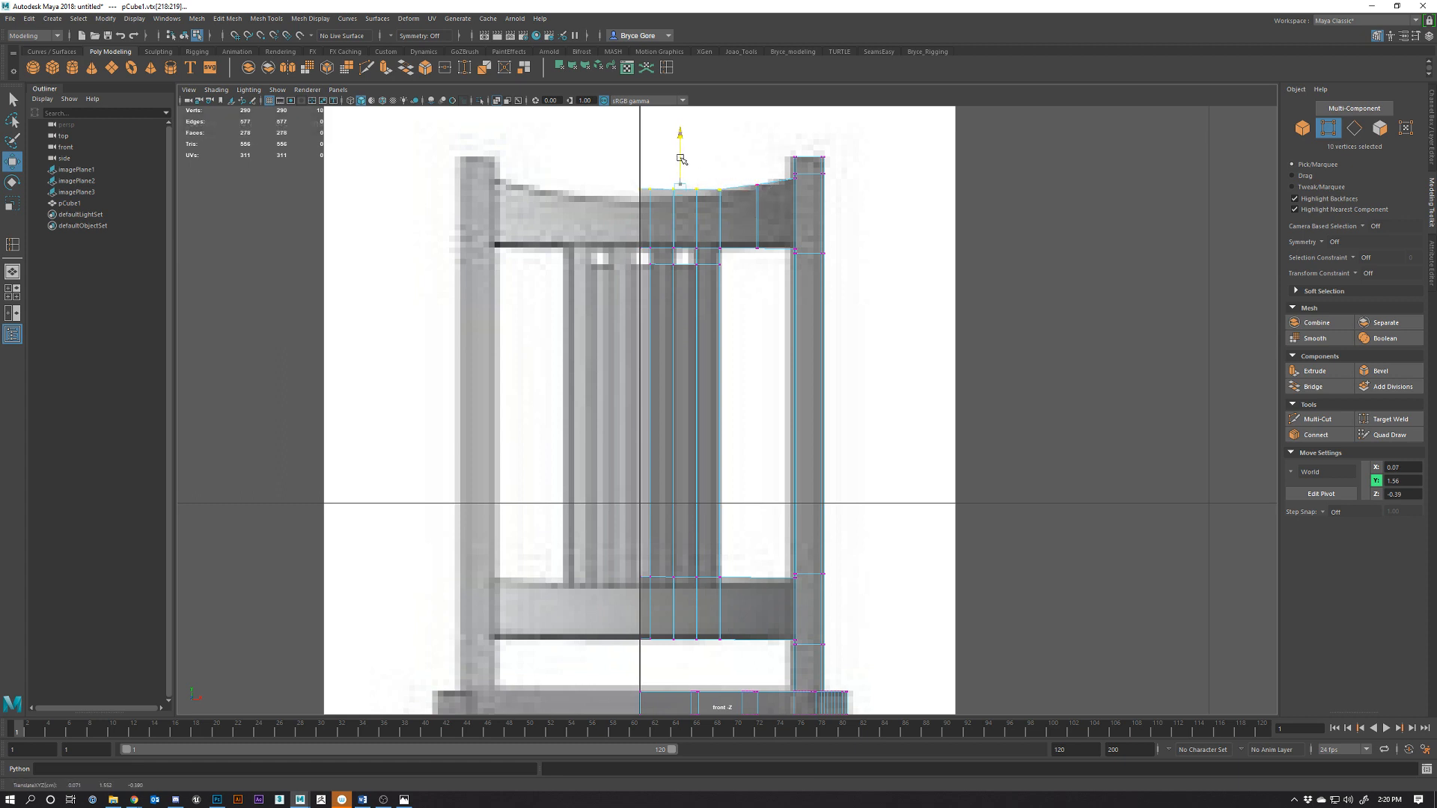
{"action": "left_click_drag", "start_coordinate": [765, 187], "coordinate": [719, 206], "text": "ctrl"}
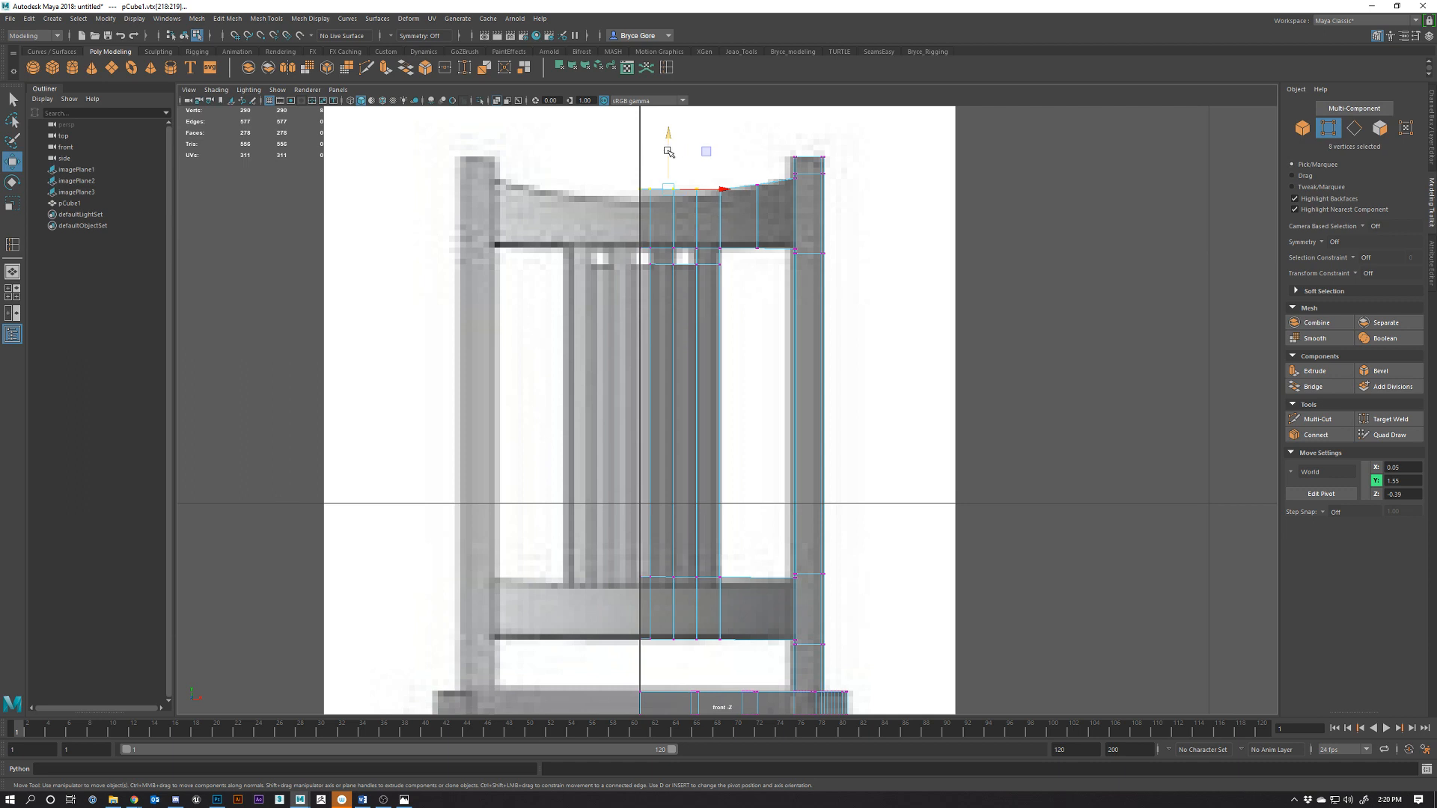
{"action": "left_click_drag", "start_coordinate": [668, 151], "coordinate": [670, 154]}
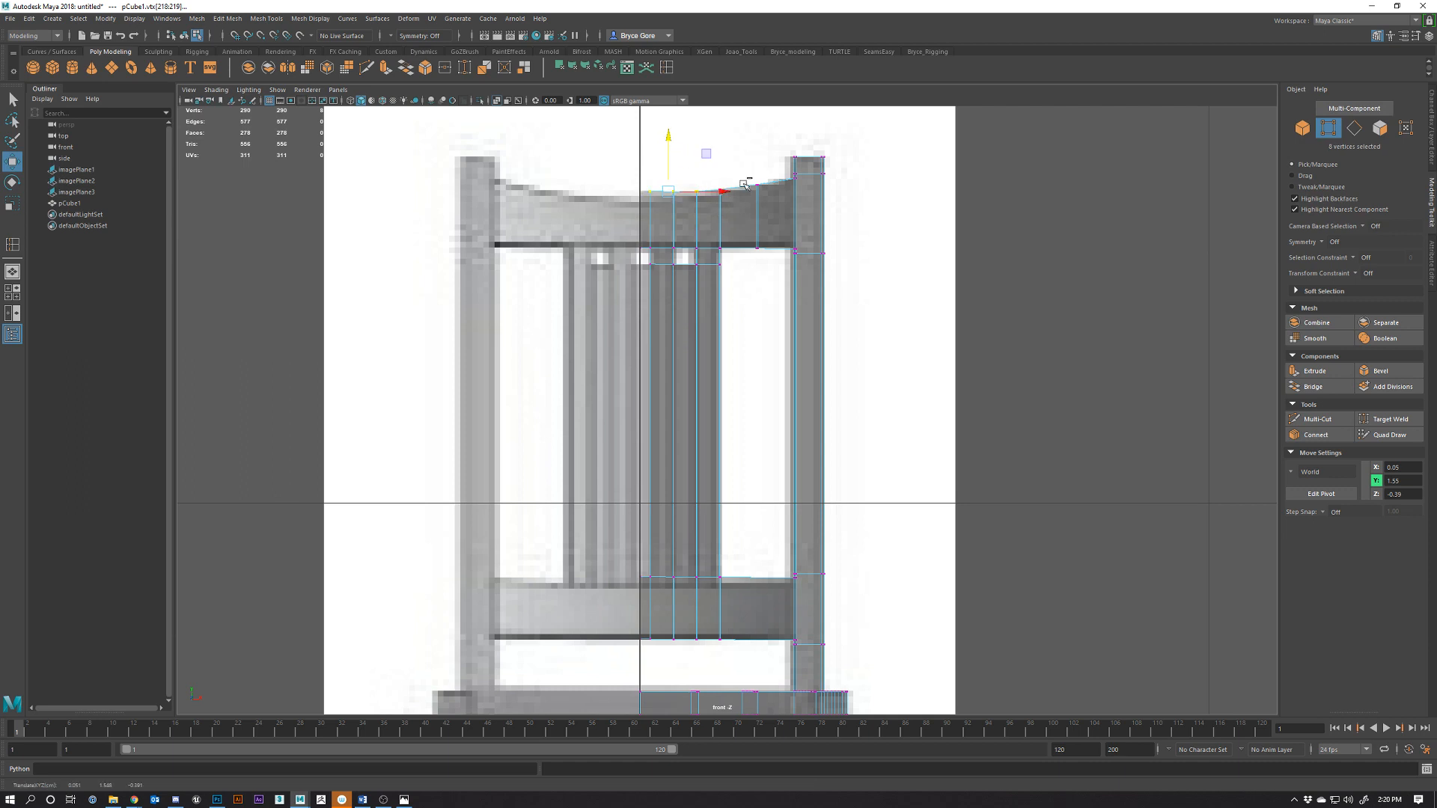
{"action": "left_click_drag", "start_coordinate": [753, 236], "coordinate": [696, 211], "text": "ctrl"}
{"action": "scroll", "coordinate": [719, 187], "scroll_direction": "up", "scroll_amount": 3}
{"action": "scroll", "coordinate": [737, 290], "scroll_direction": "down", "scroll_amount": 4}
{"action": "scroll", "coordinate": [717, 182], "scroll_direction": "up", "scroll_amount": 2}
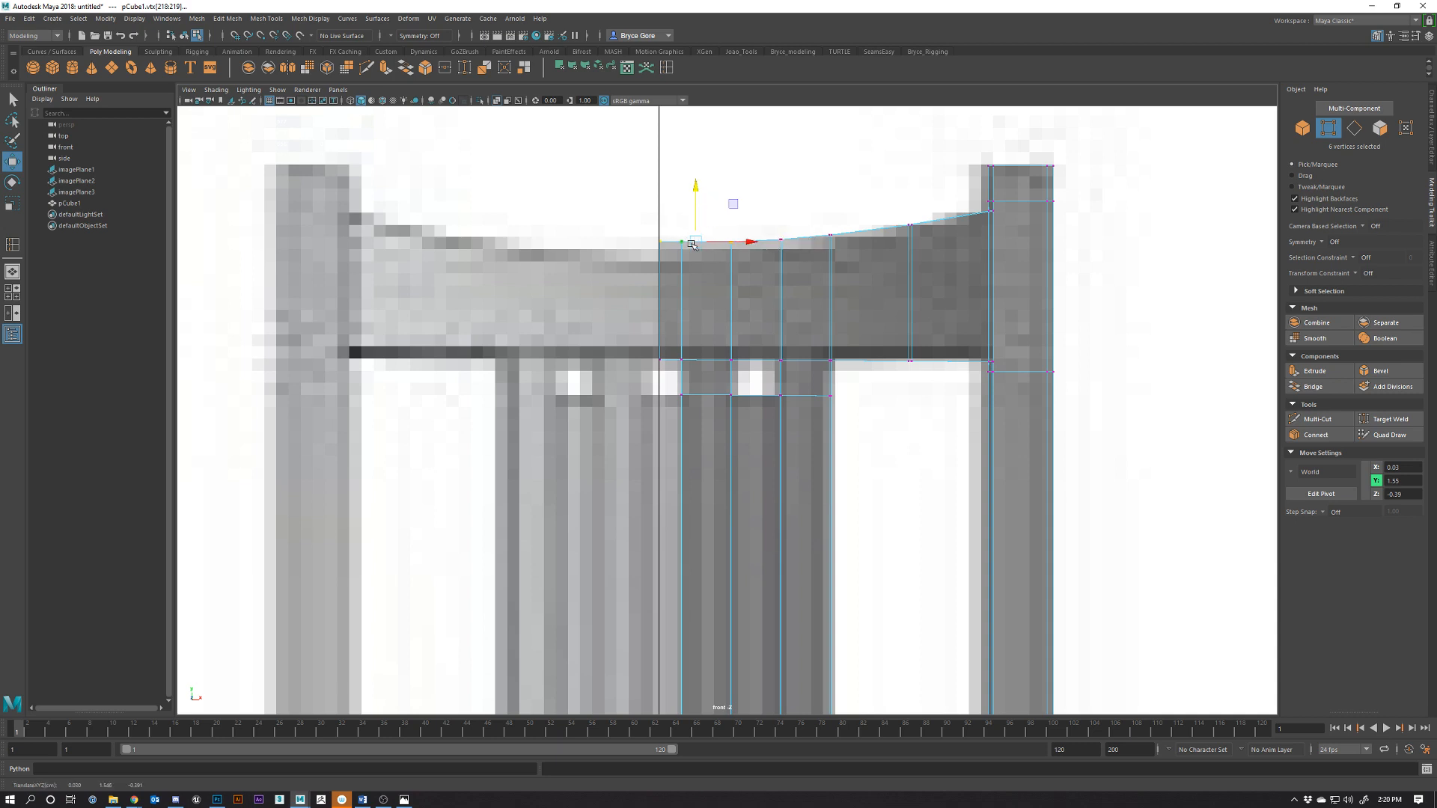
{"action": "left_click_drag", "start_coordinate": [748, 268], "coordinate": [671, 228], "text": "ctrl"}
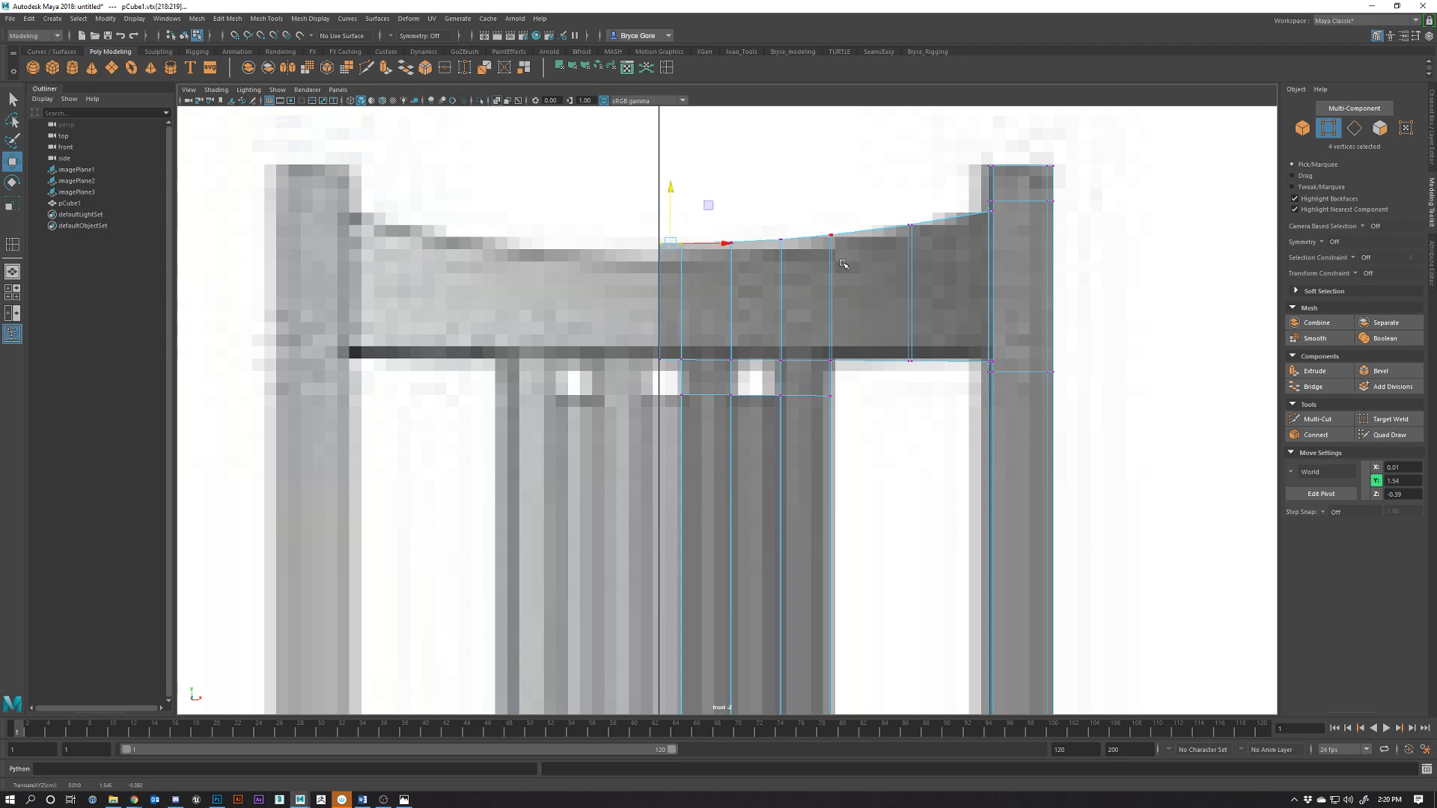
Examine the curved upper rail and the open centreline side of the backrest in the perspective view
{"action": "key", "text": "space"}
{"action": "key", "text": "space"}
{"action": "left_click_drag", "start_coordinate": [748, 314], "coordinate": [718, 329], "text": "alt"}
{"action": "right_click_drag", "start_coordinate": [718, 329], "coordinate": [733, 367], "text": "alt"}
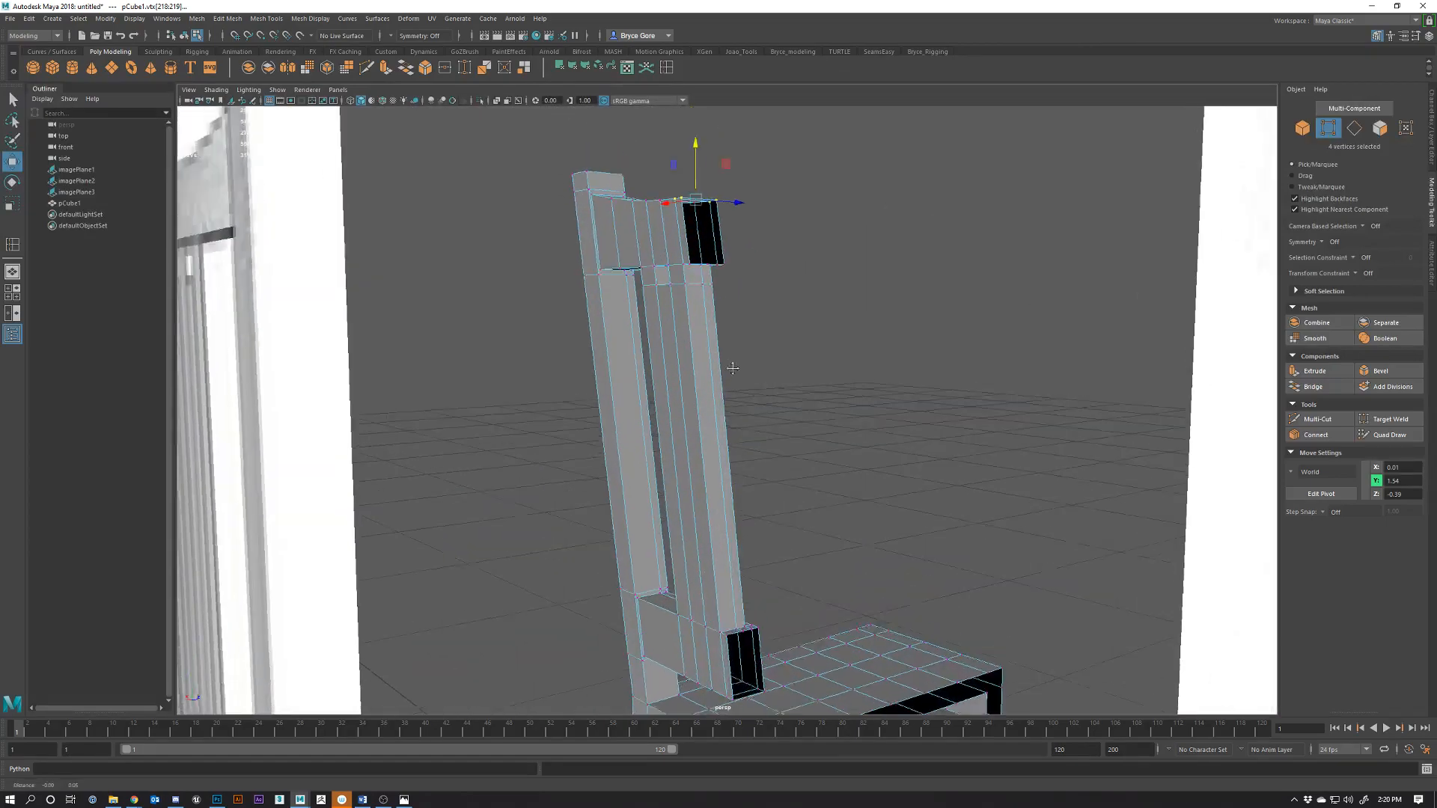
{"action": "left_click_drag", "start_coordinate": [733, 368], "coordinate": [872, 389], "text": "alt"}
Compare the backrest rails with the bowed shape in the top reference image, checking the other views alongside
{"action": "key", "text": "space"}
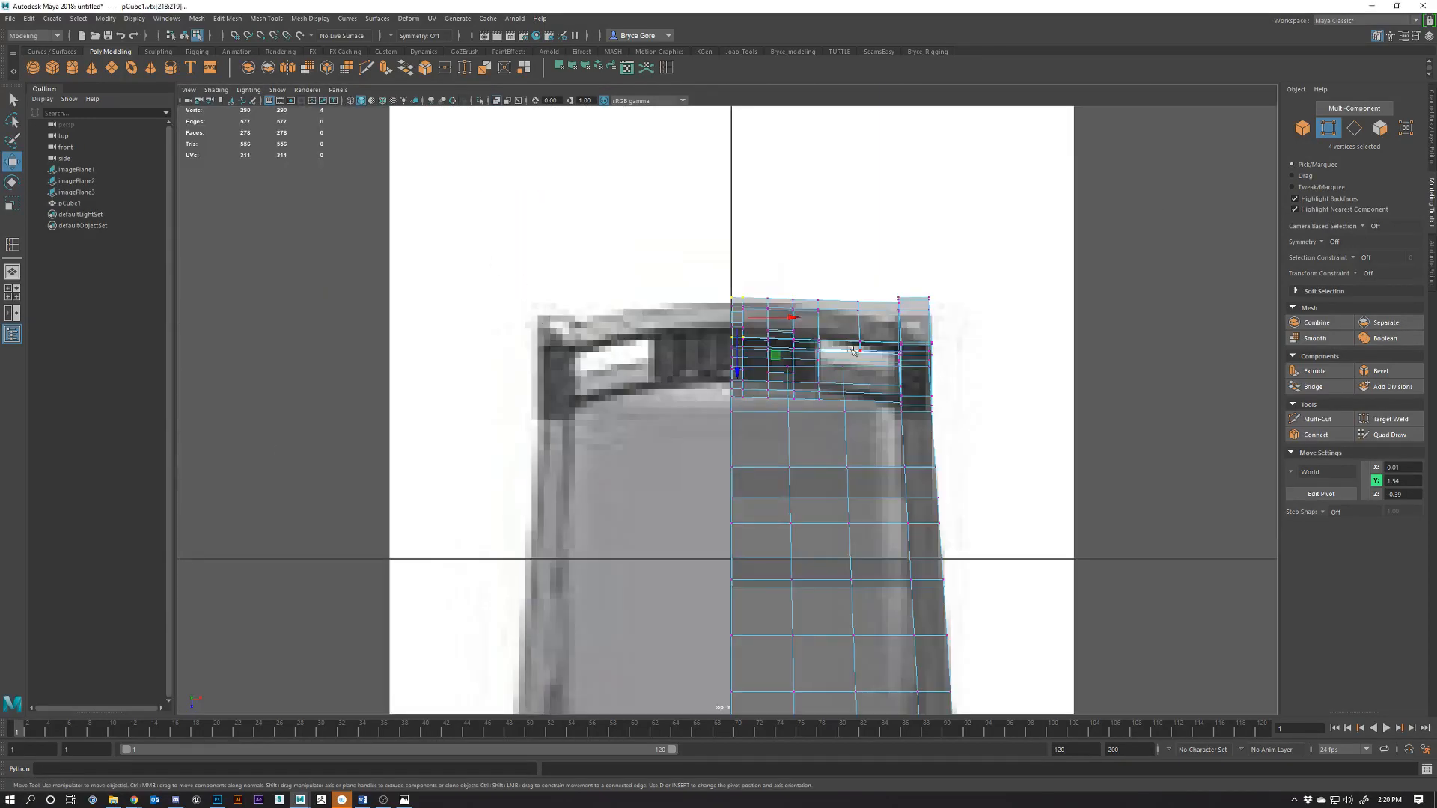
{"action": "scroll", "coordinate": [874, 323], "scroll_direction": "up", "scroll_amount": 2}
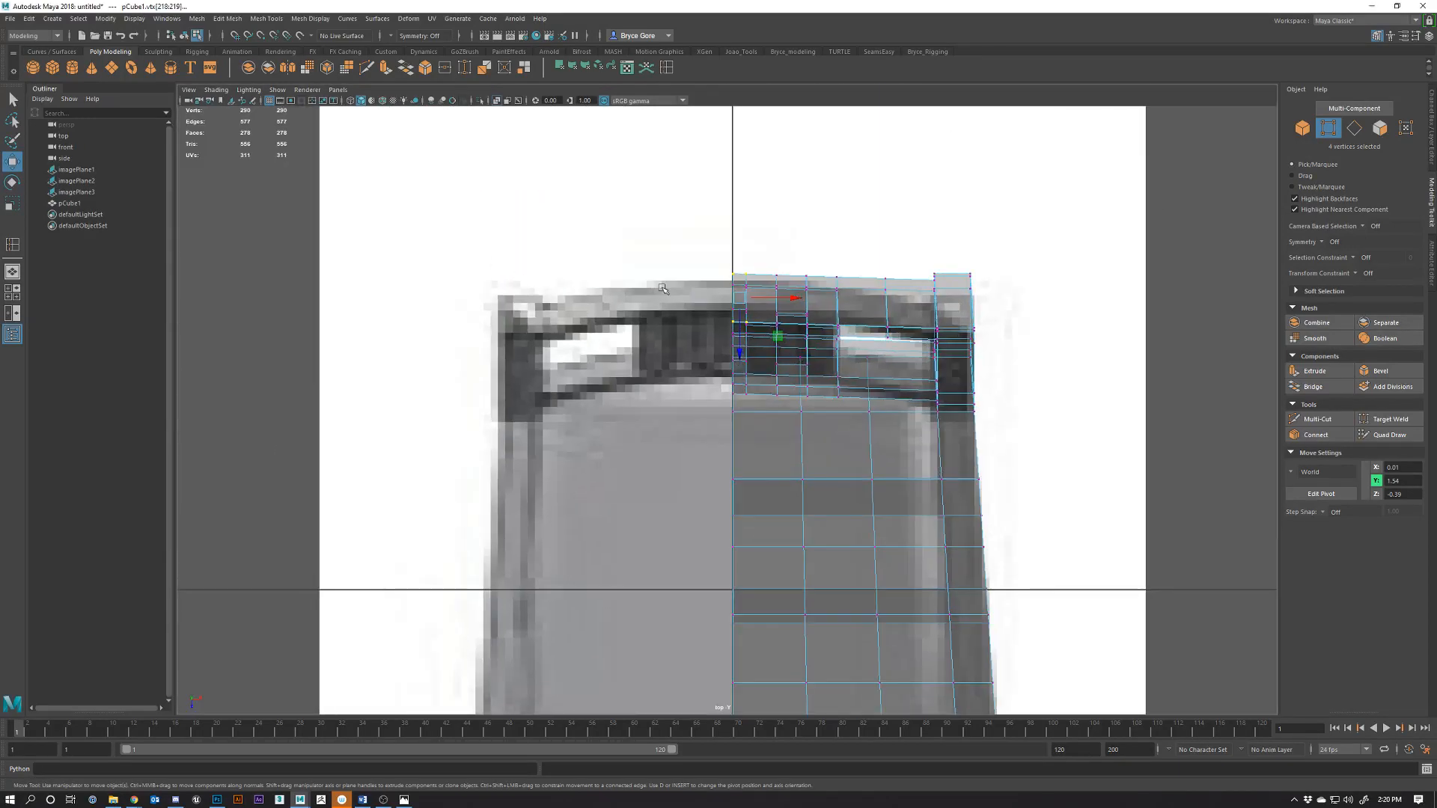
{"action": "middle_click_drag", "start_coordinate": [702, 278], "coordinate": [657, 371], "text": "alt"}
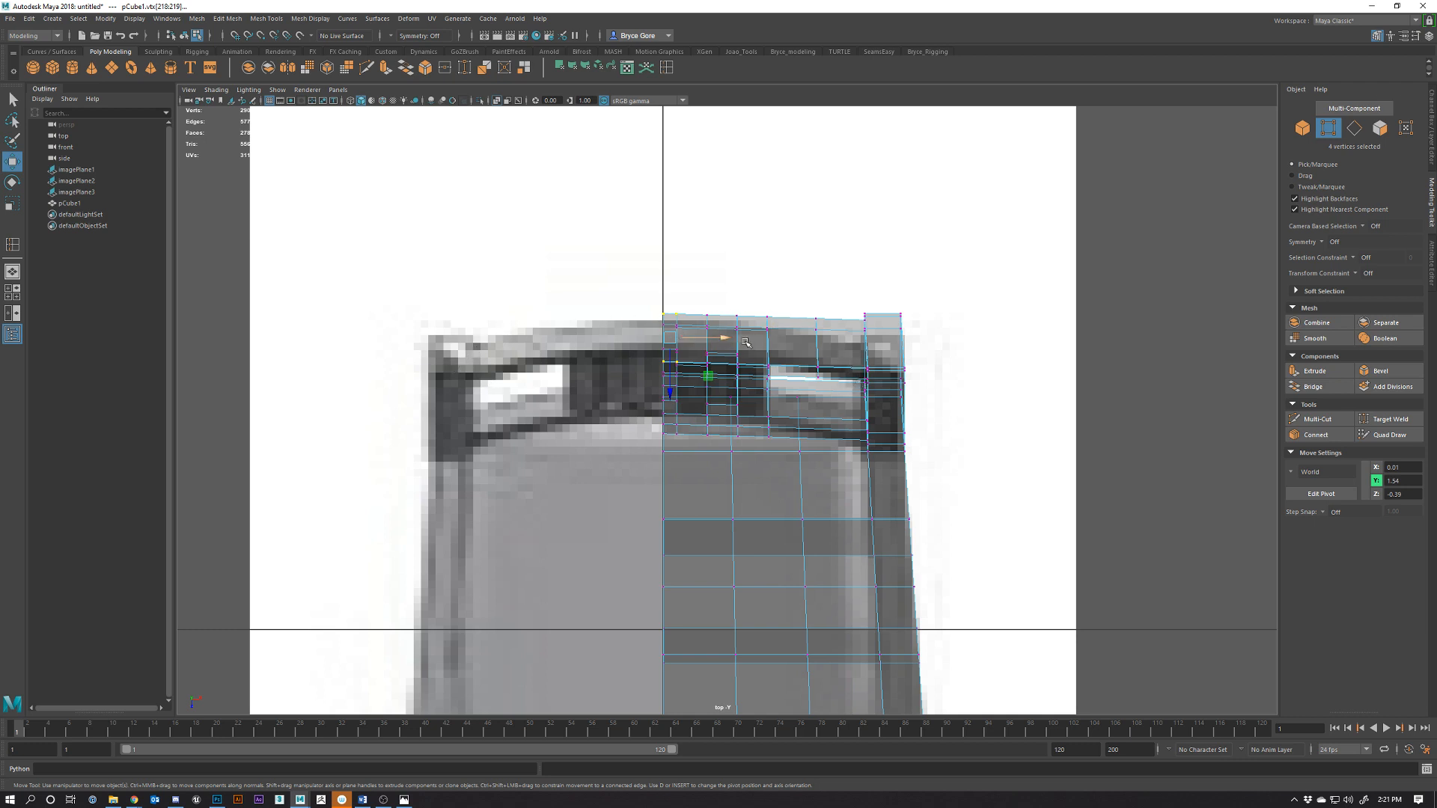
{"action": "key", "text": "space"}
{"action": "left_click_drag", "start_coordinate": [1035, 261], "coordinate": [503, 277], "text": "alt"}
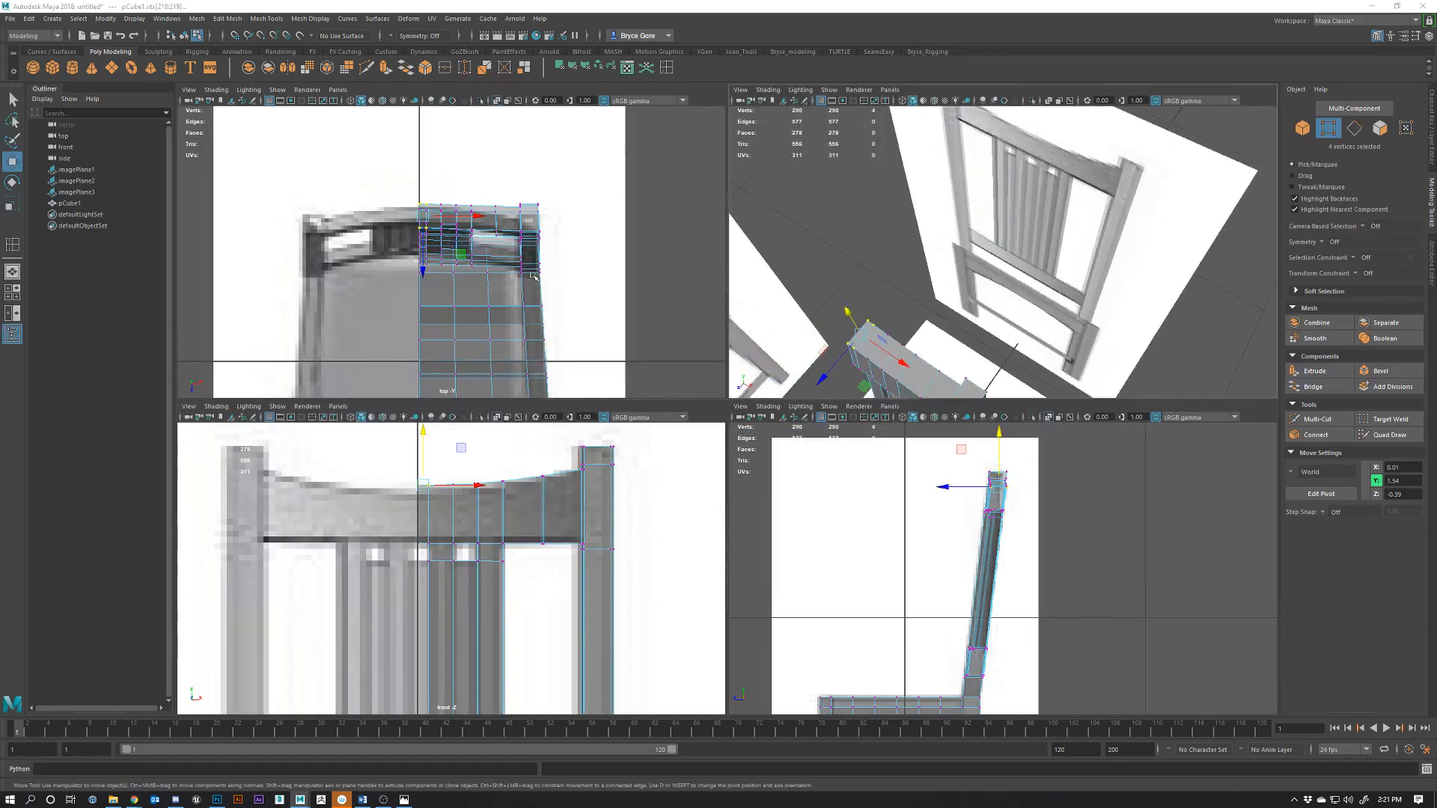
{"action": "key", "text": "space"}
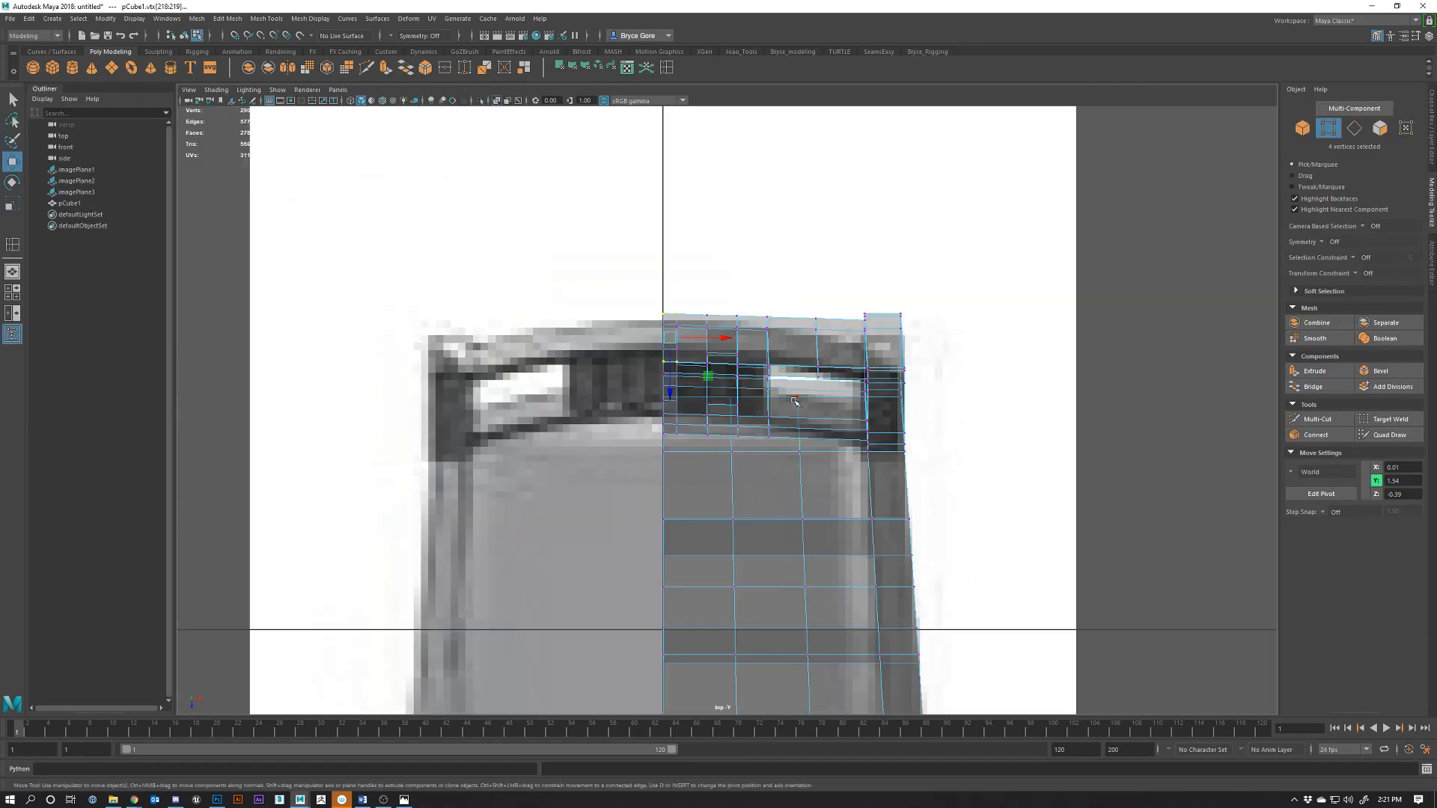
{"action": "key", "text": "space"}
{"action": "scroll", "coordinate": [952, 184], "scroll_direction": "up", "scroll_amount": 5}
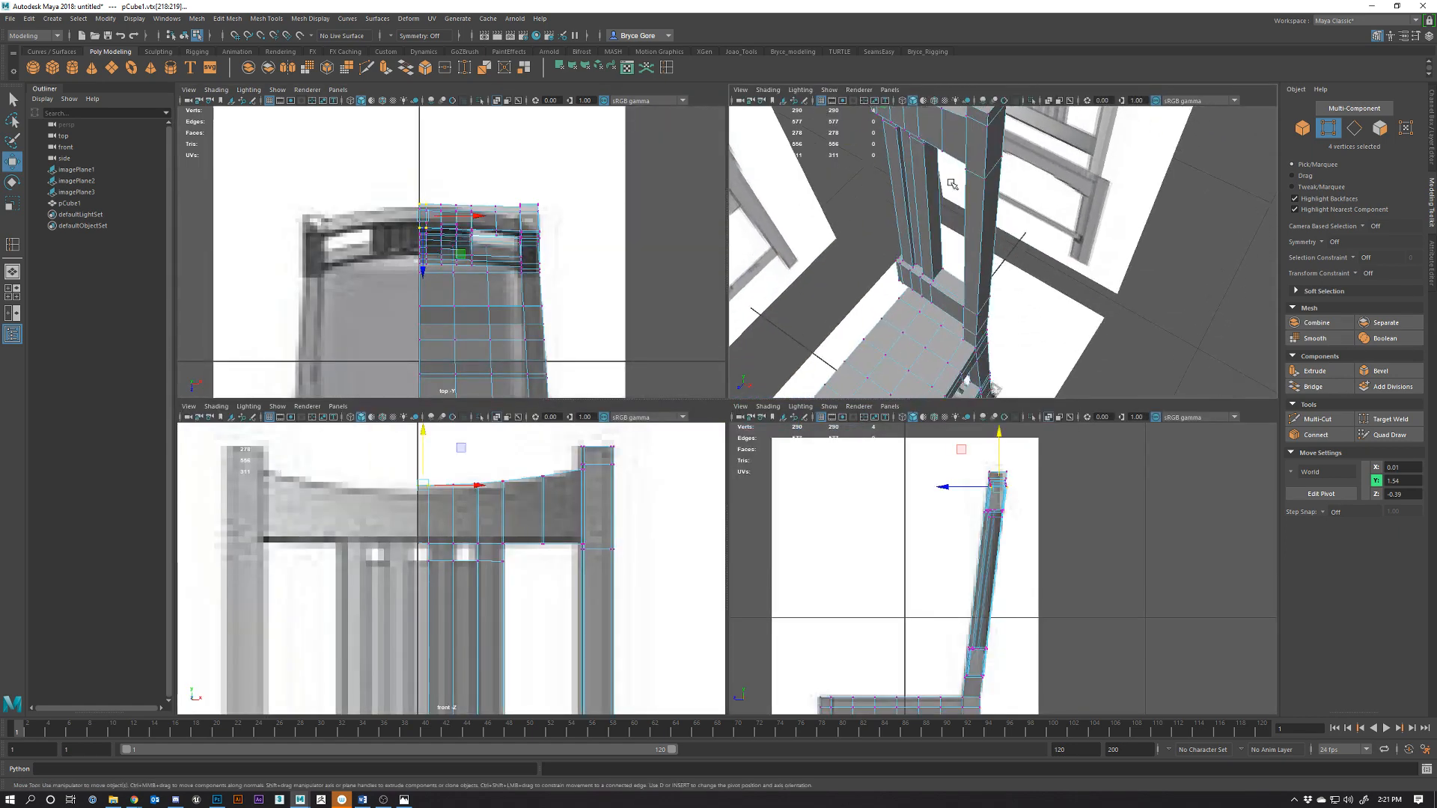
{"action": "left_click_drag", "start_coordinate": [952, 184], "coordinate": [480, 299], "text": "alt"}
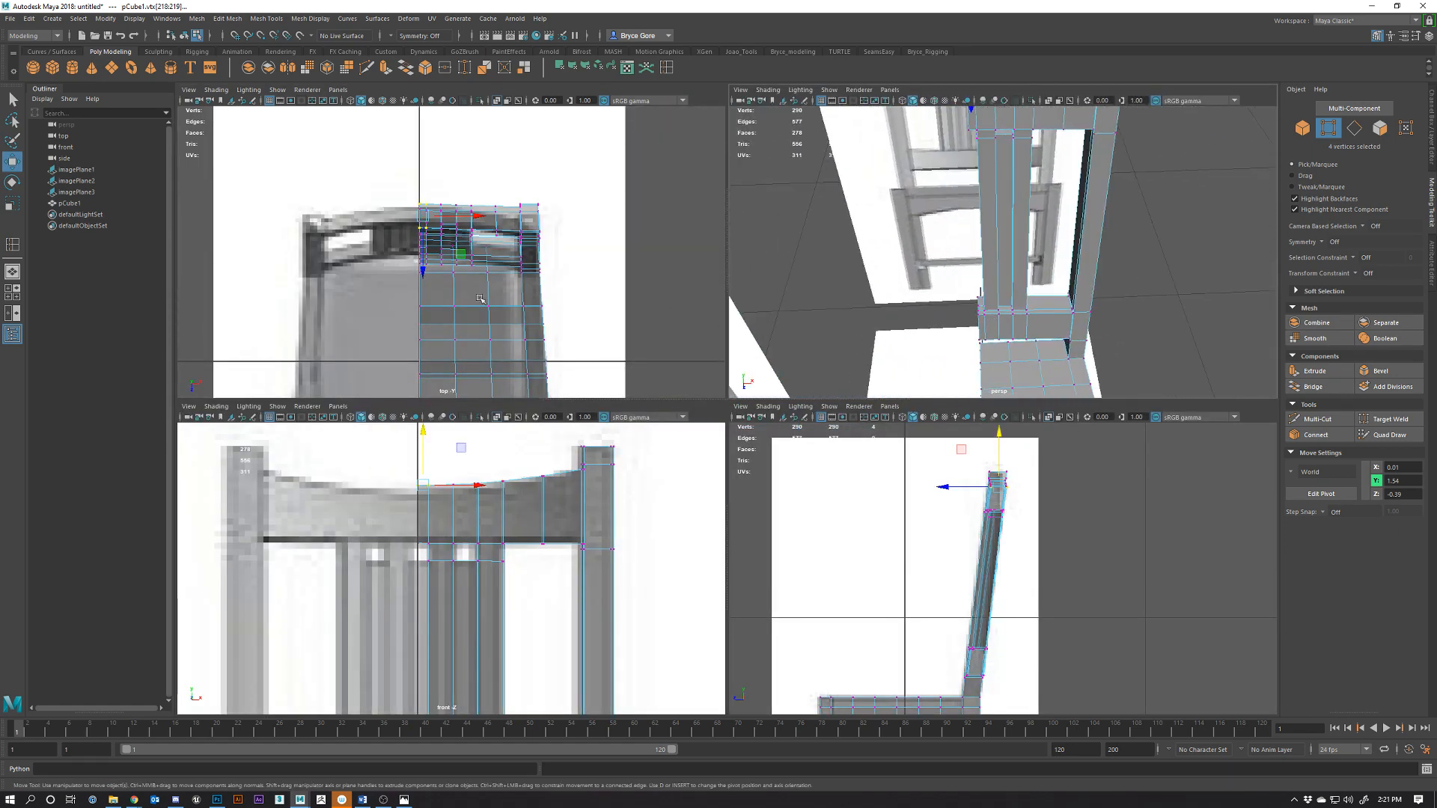
{"action": "scroll", "coordinate": [479, 298], "scroll_direction": "up", "scroll_amount": 5}
{"action": "scroll", "coordinate": [417, 271], "scroll_direction": "down", "scroll_amount": 12}
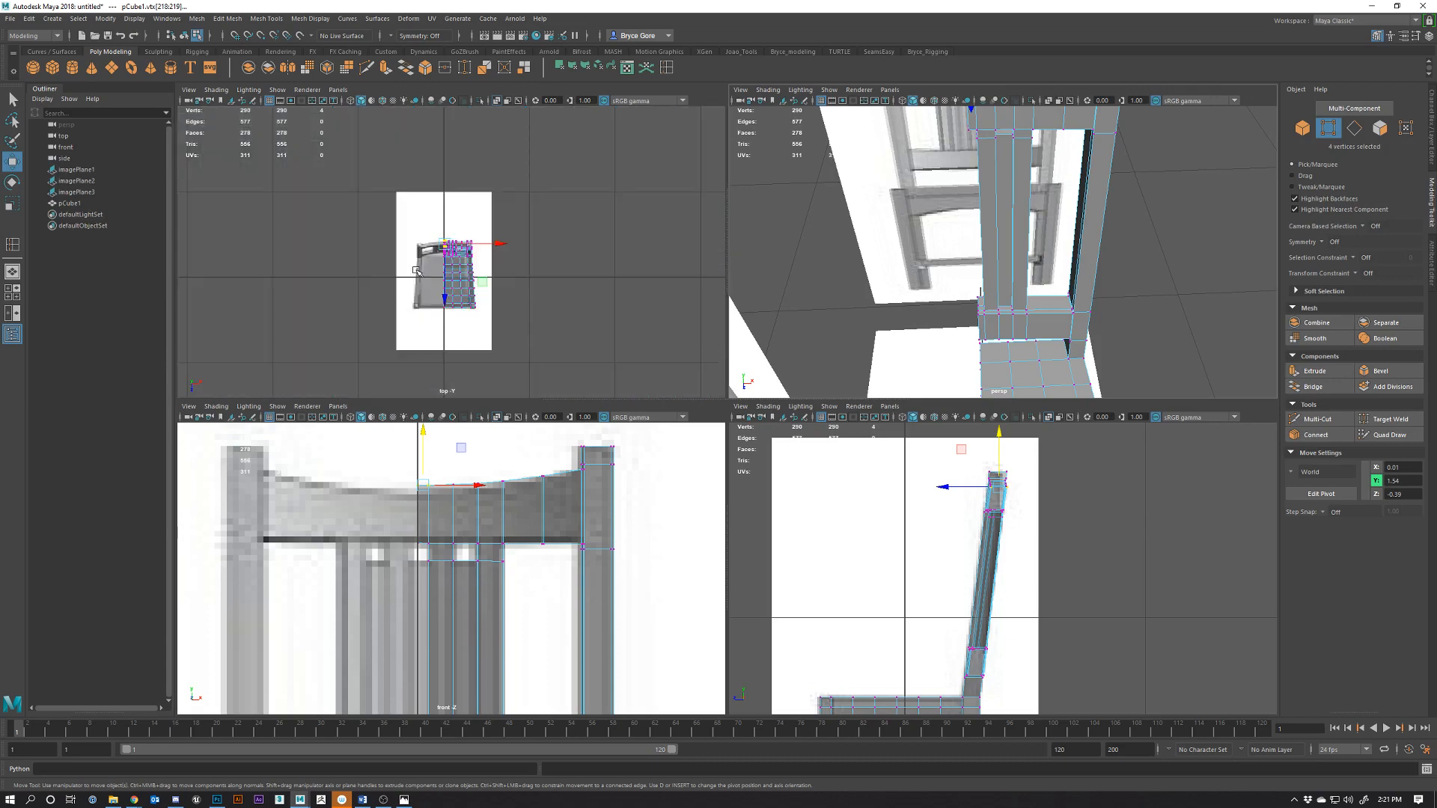
{"action": "scroll", "coordinate": [417, 271], "scroll_direction": "up", "scroll_amount": 8}
{"action": "scroll", "coordinate": [449, 258], "scroll_direction": "down", "scroll_amount": 8}
{"action": "scroll", "coordinate": [456, 254], "scroll_direction": "up", "scroll_amount": 4}
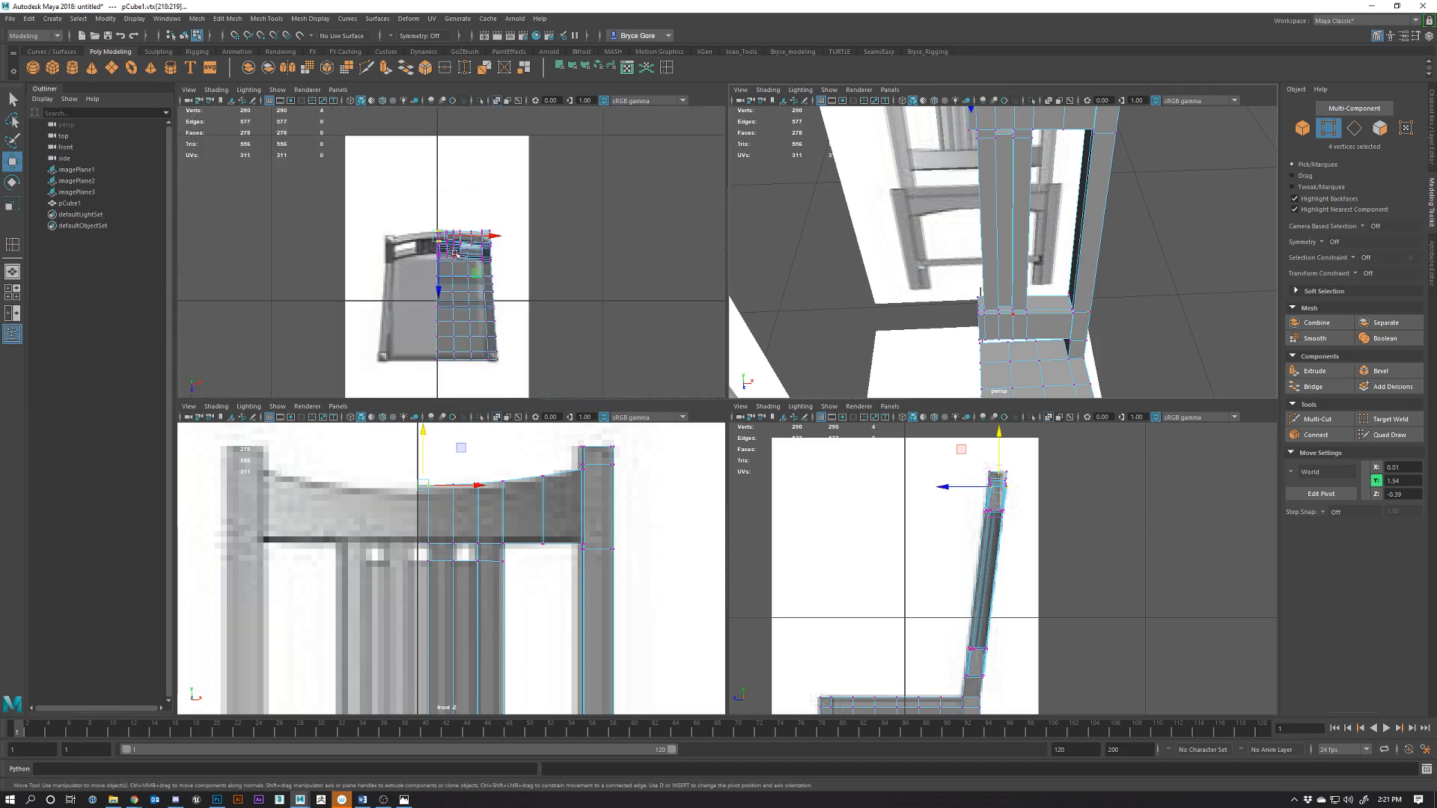
{"action": "scroll", "coordinate": [456, 255], "scroll_direction": "up", "scroll_amount": 8}
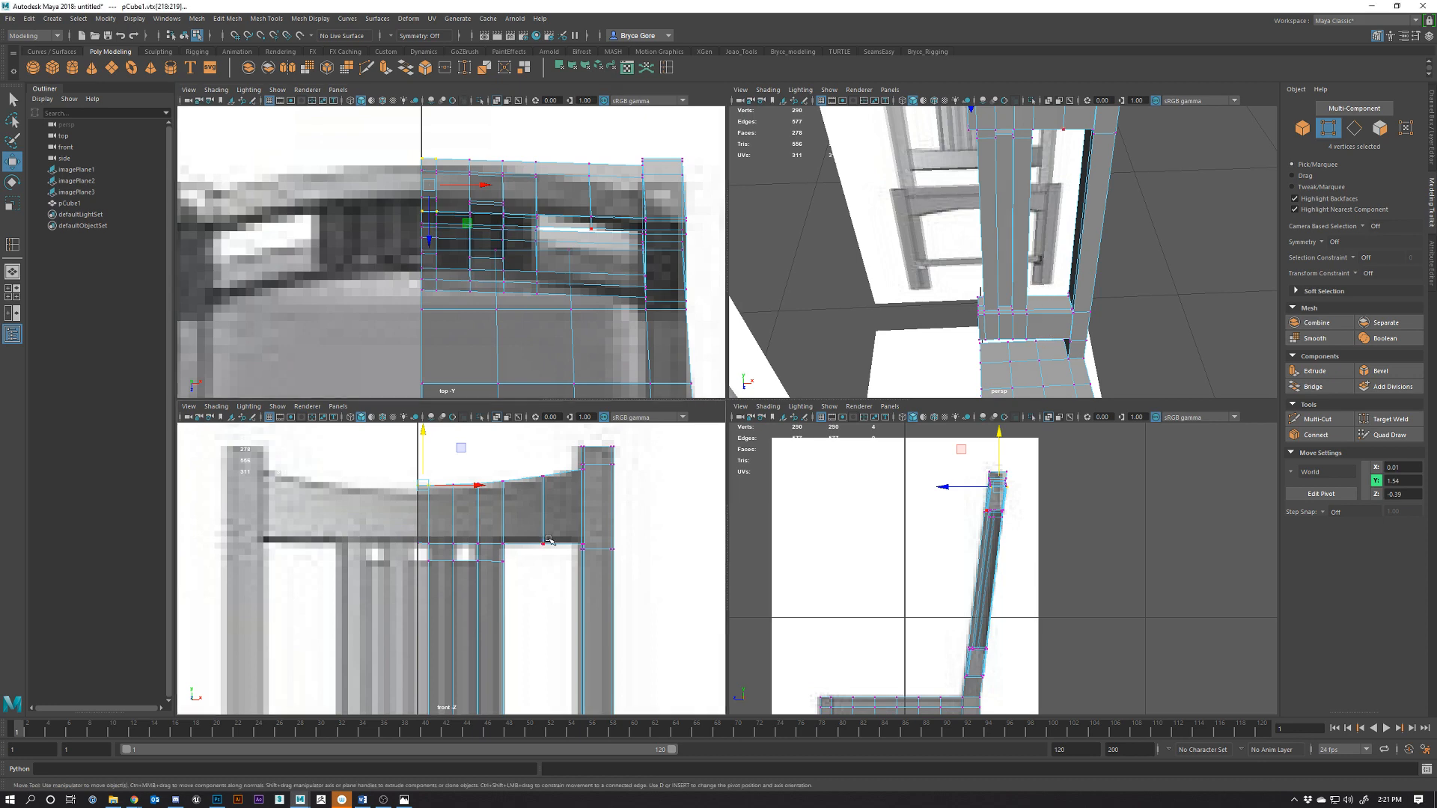
Delete the vertical edge loop in the upper rail between the outer slat and the post in the front view
{"action": "key", "text": "space"}
{"action": "scroll", "coordinate": [898, 497], "scroll_direction": "down", "scroll_amount": 10}
{"action": "scroll", "coordinate": [868, 509], "scroll_direction": "up", "scroll_amount": 10}
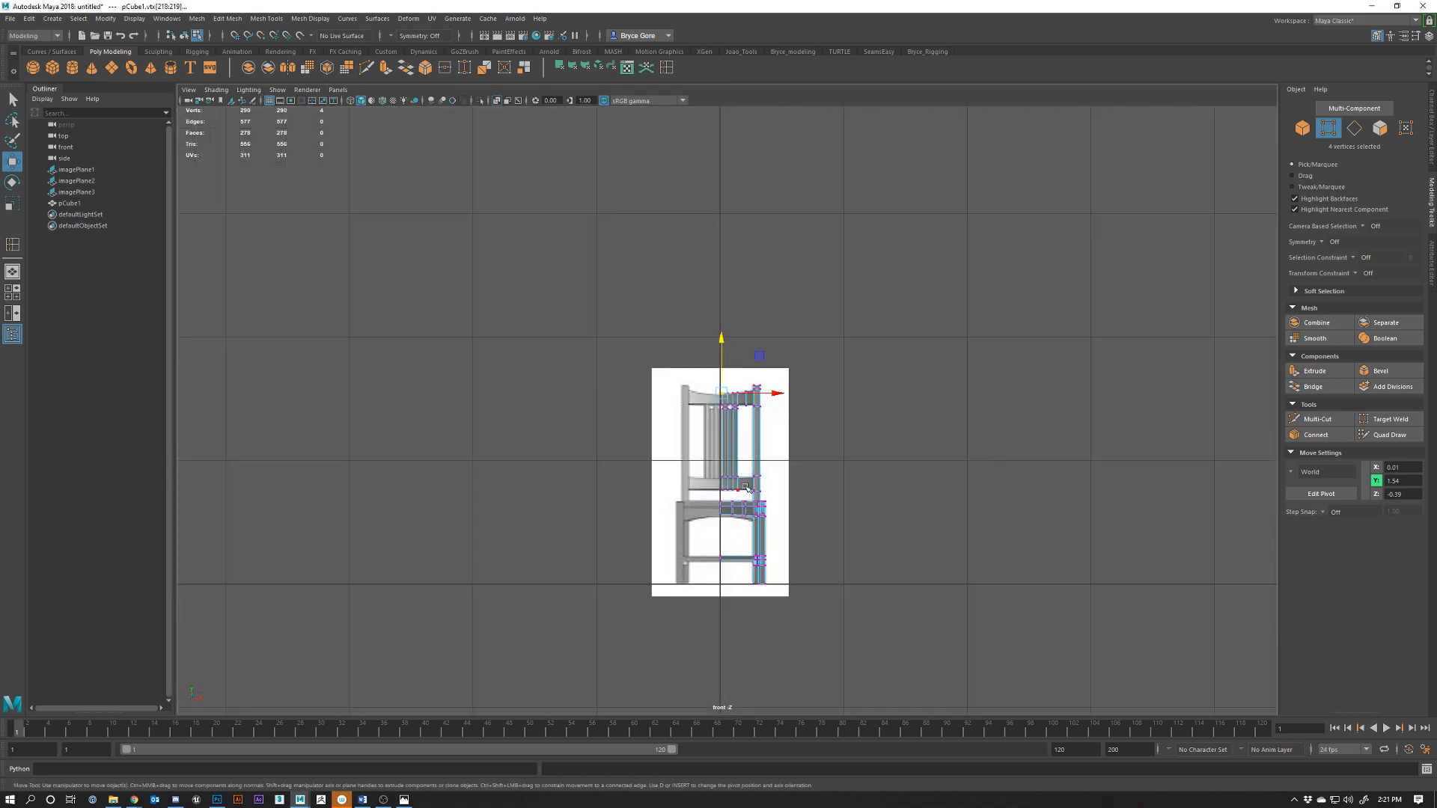
{"action": "scroll", "coordinate": [794, 503], "scroll_direction": "up", "scroll_amount": 5}
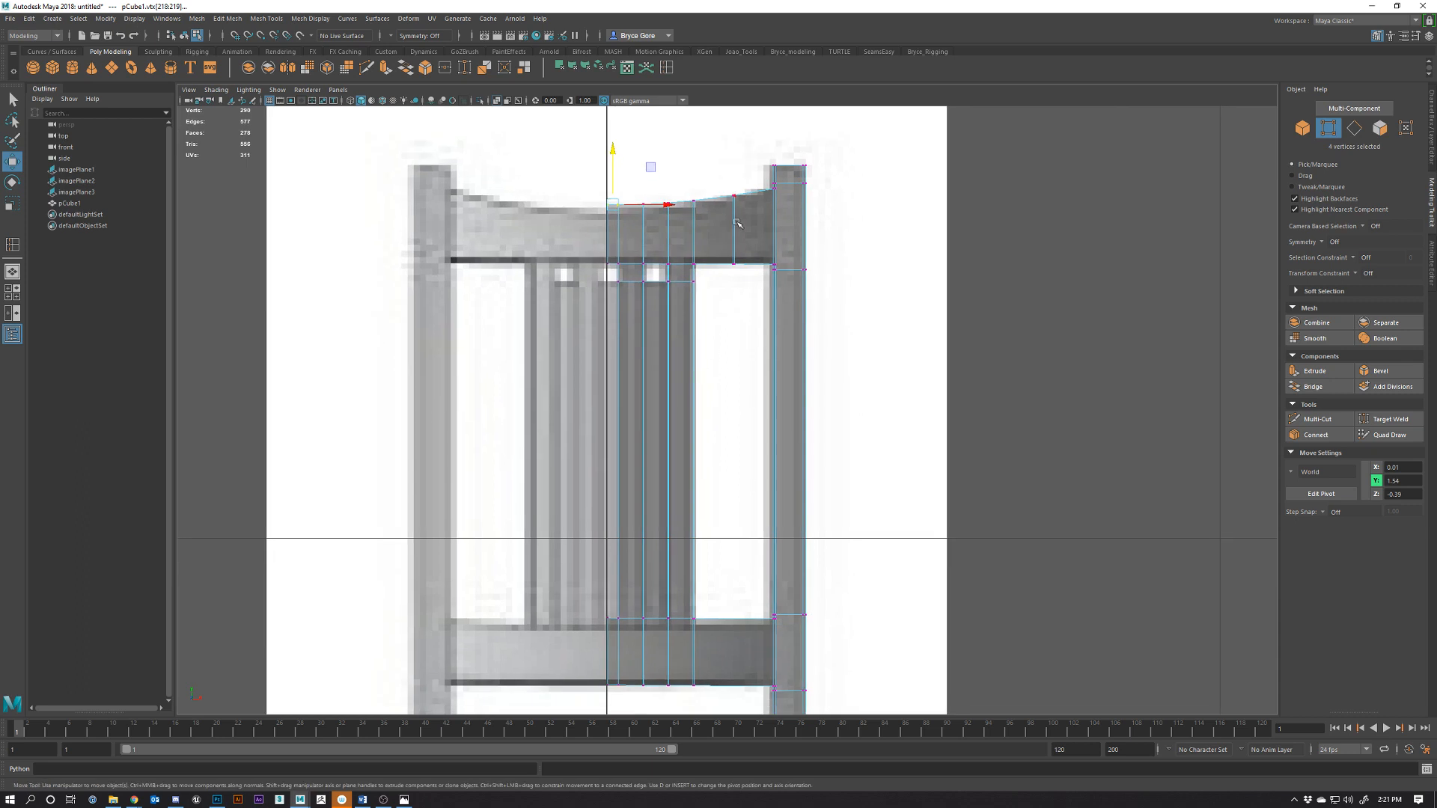
{"action": "right_click_drag", "start_coordinate": [732, 241], "coordinate": [739, 230]}
{"action": "left_click", "coordinate": [739, 231]}
{"action": "key", "text": "ctrl+Delete"}
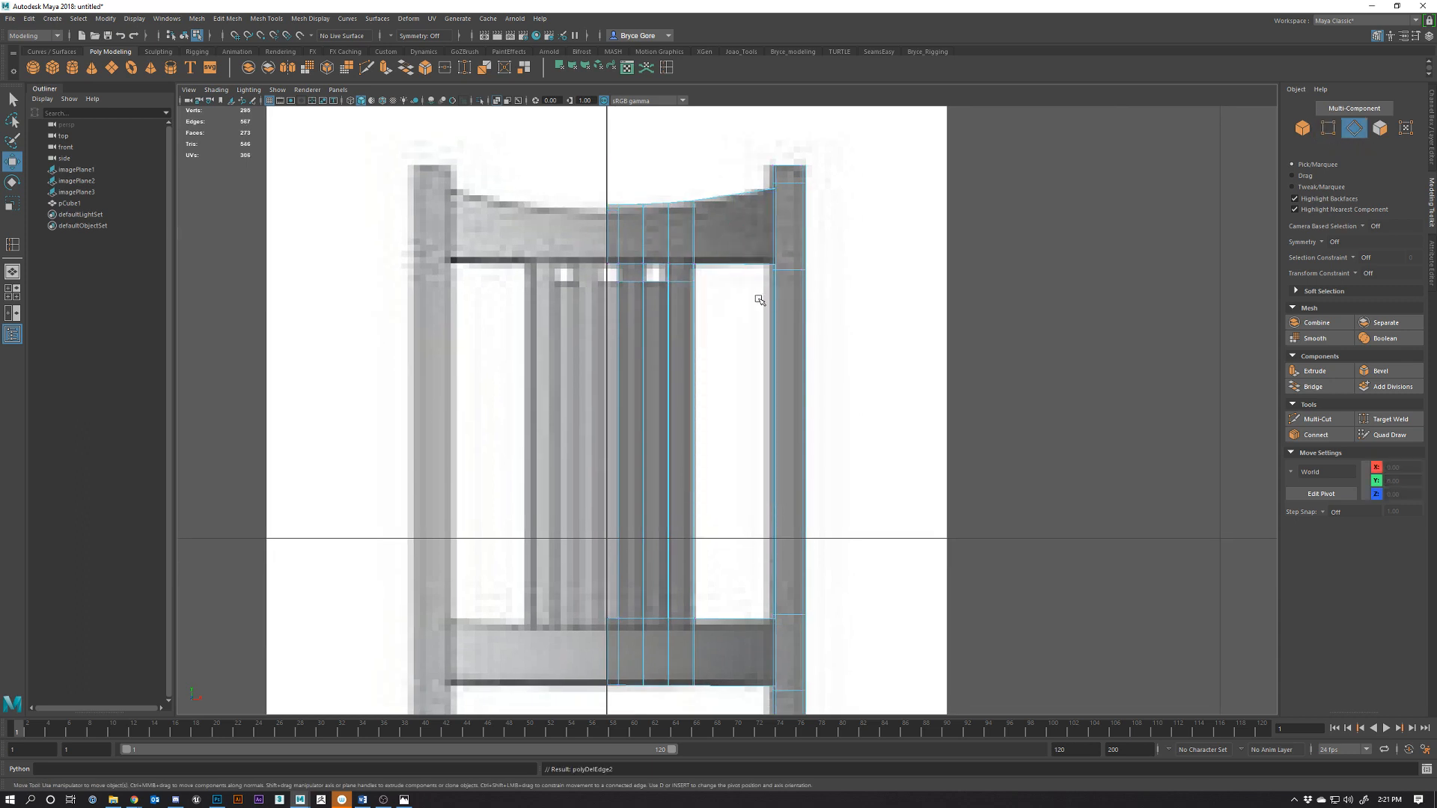
Connect the upper and lower rails' horizontal edges between the outer slat and the post with one centred edge loop
{"action": "left_click_drag", "start_coordinate": [735, 174], "coordinate": [737, 291]}
{"action": "left_click_drag", "start_coordinate": [730, 606], "coordinate": [736, 704], "text": "shift"}
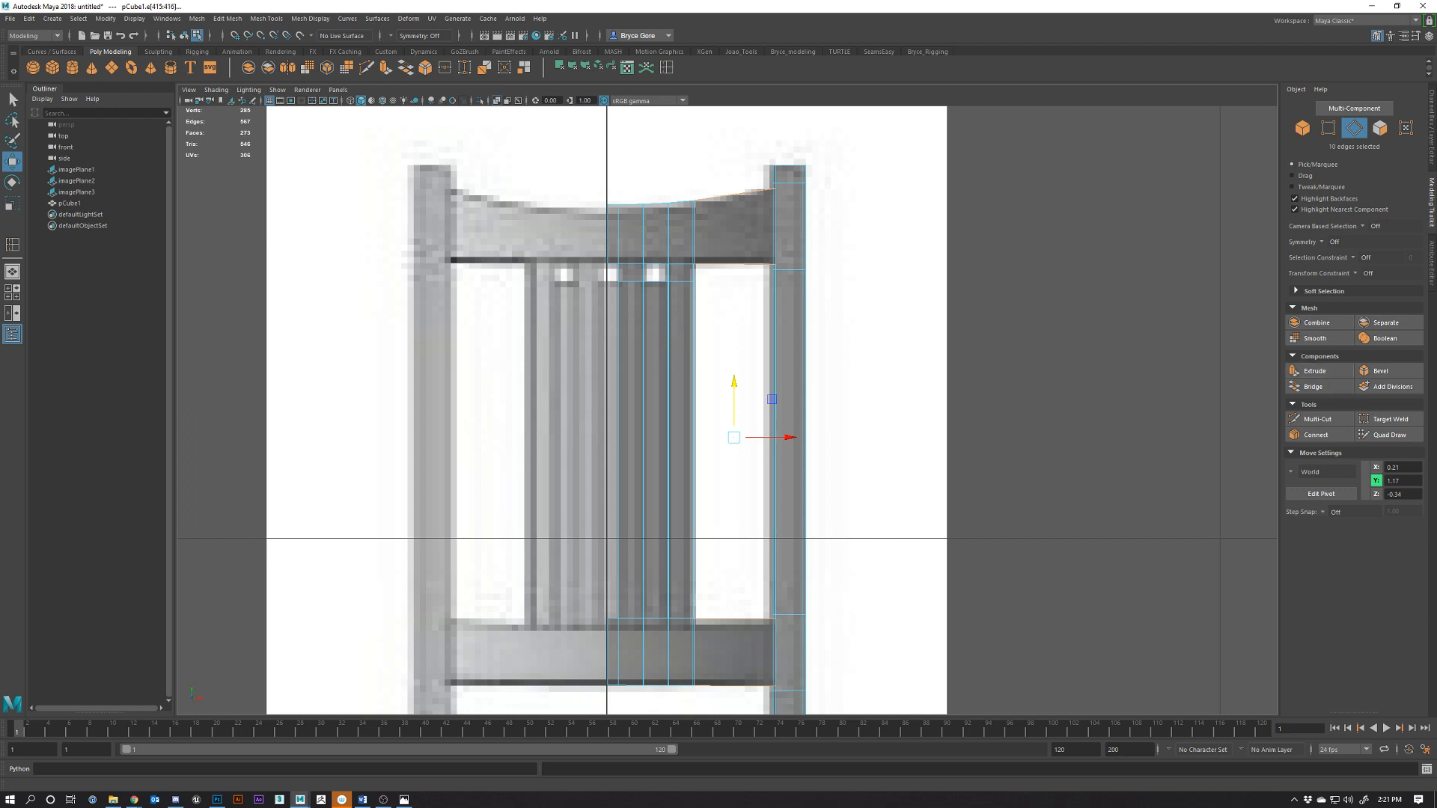
{"action": "left_click", "coordinate": [1430, 148]}
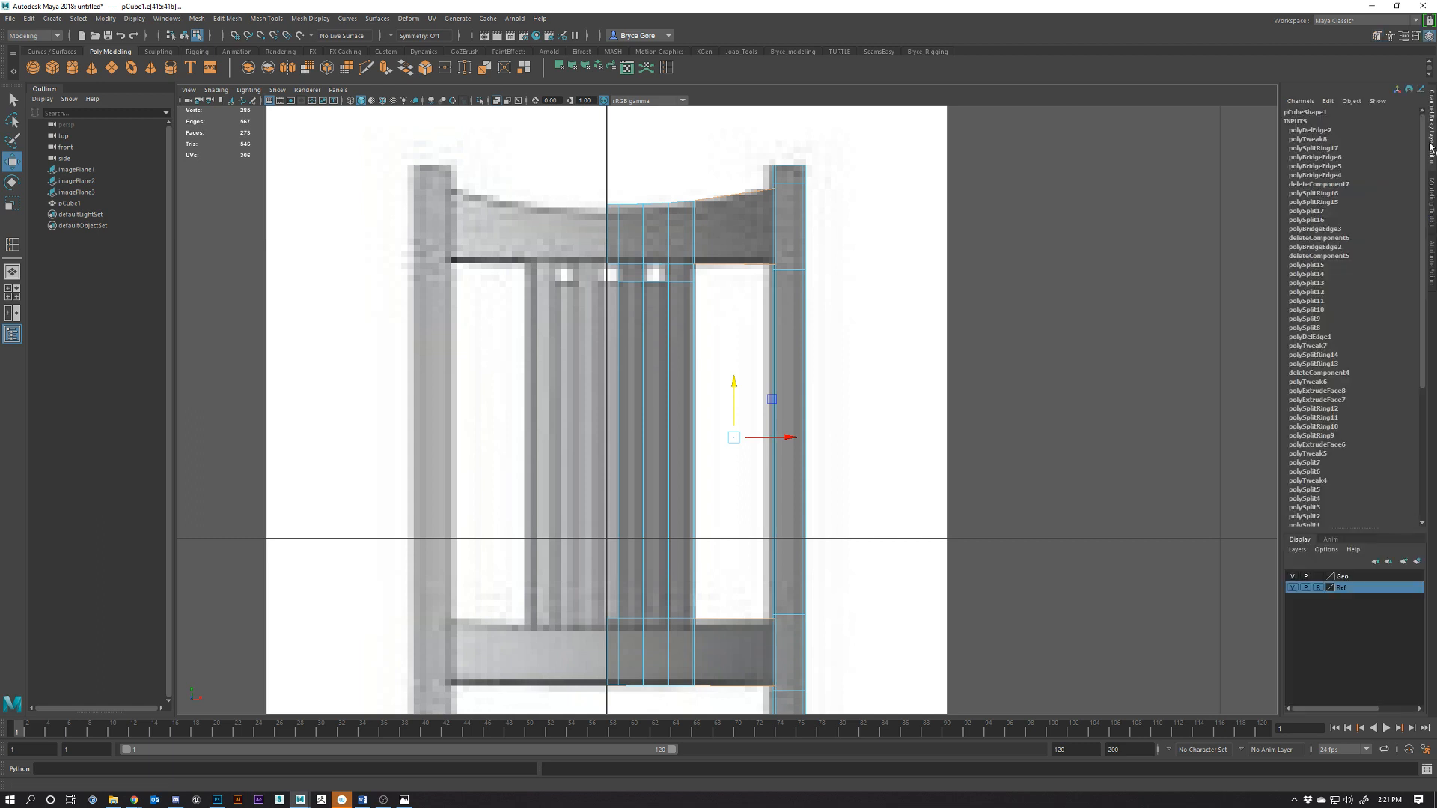
{"action": "left_click", "coordinate": [1432, 202]}
{"action": "left_click", "coordinate": [1317, 437]}
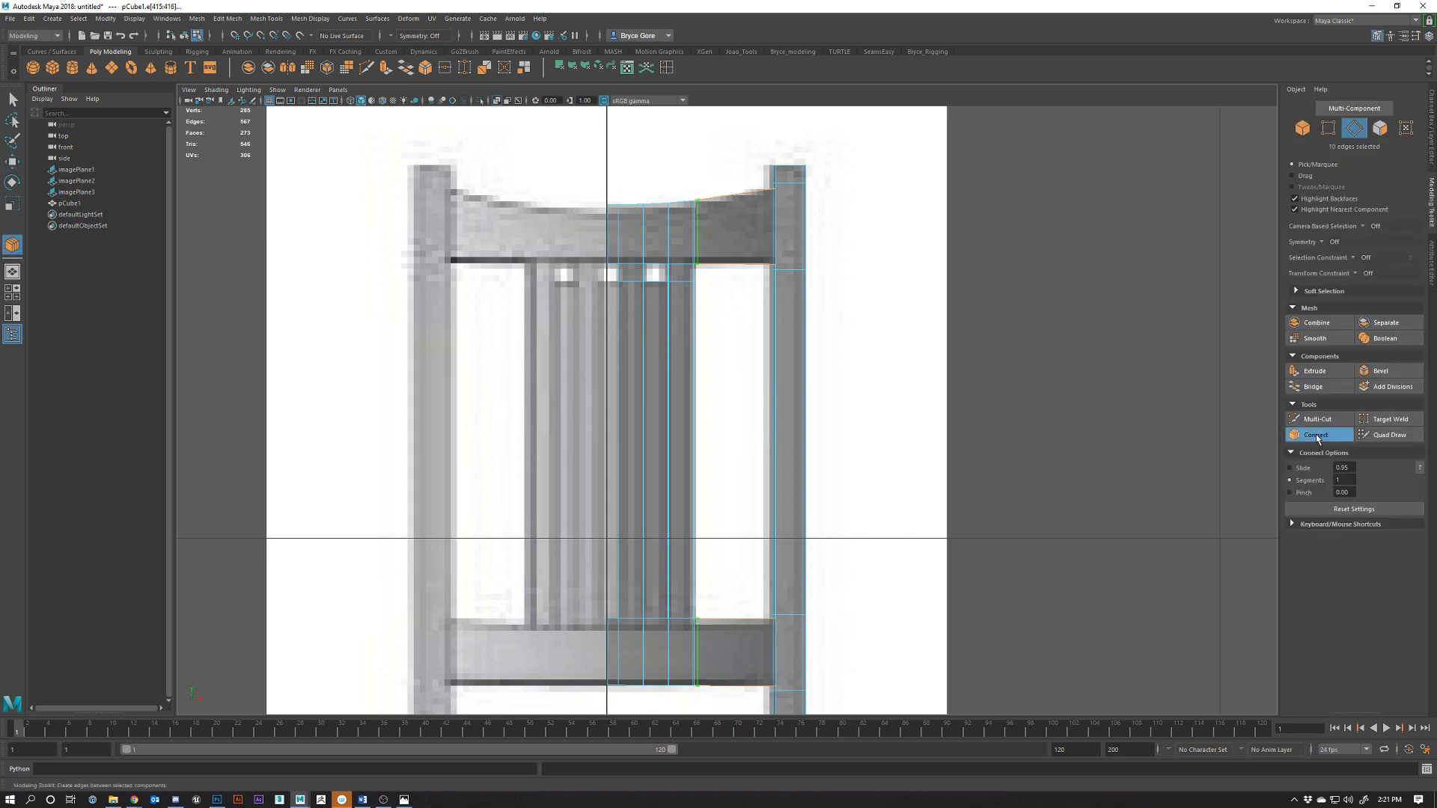
{"action": "left_click", "coordinate": [1341, 468]}
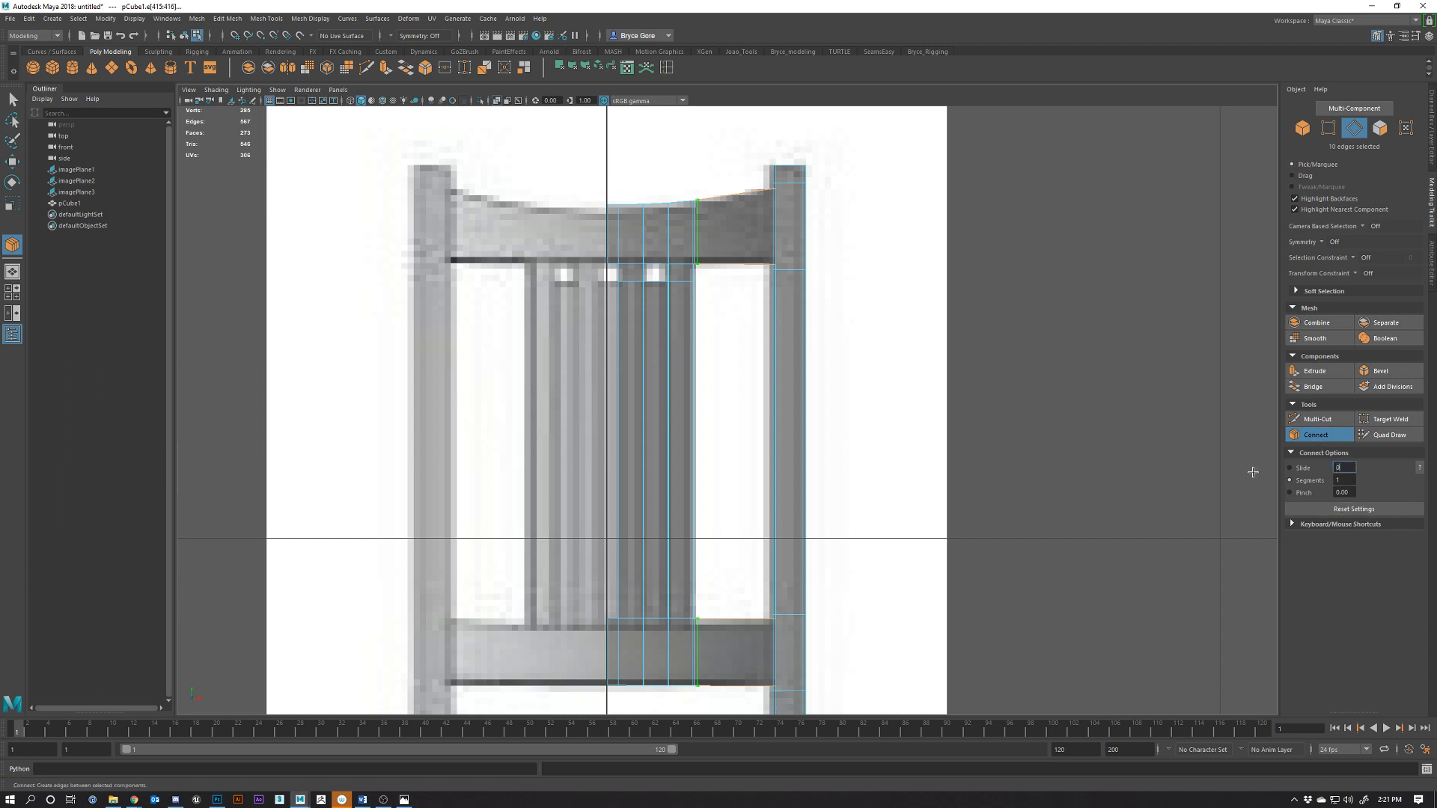
{"action": "key", "text": "Return"}
{"action": "key", "text": "w"}
Adjust the height of the new loop's top vertices on the upper rail to follow the reference's curved edge
{"action": "right_click_drag", "start_coordinate": [737, 262], "coordinate": [719, 212]}
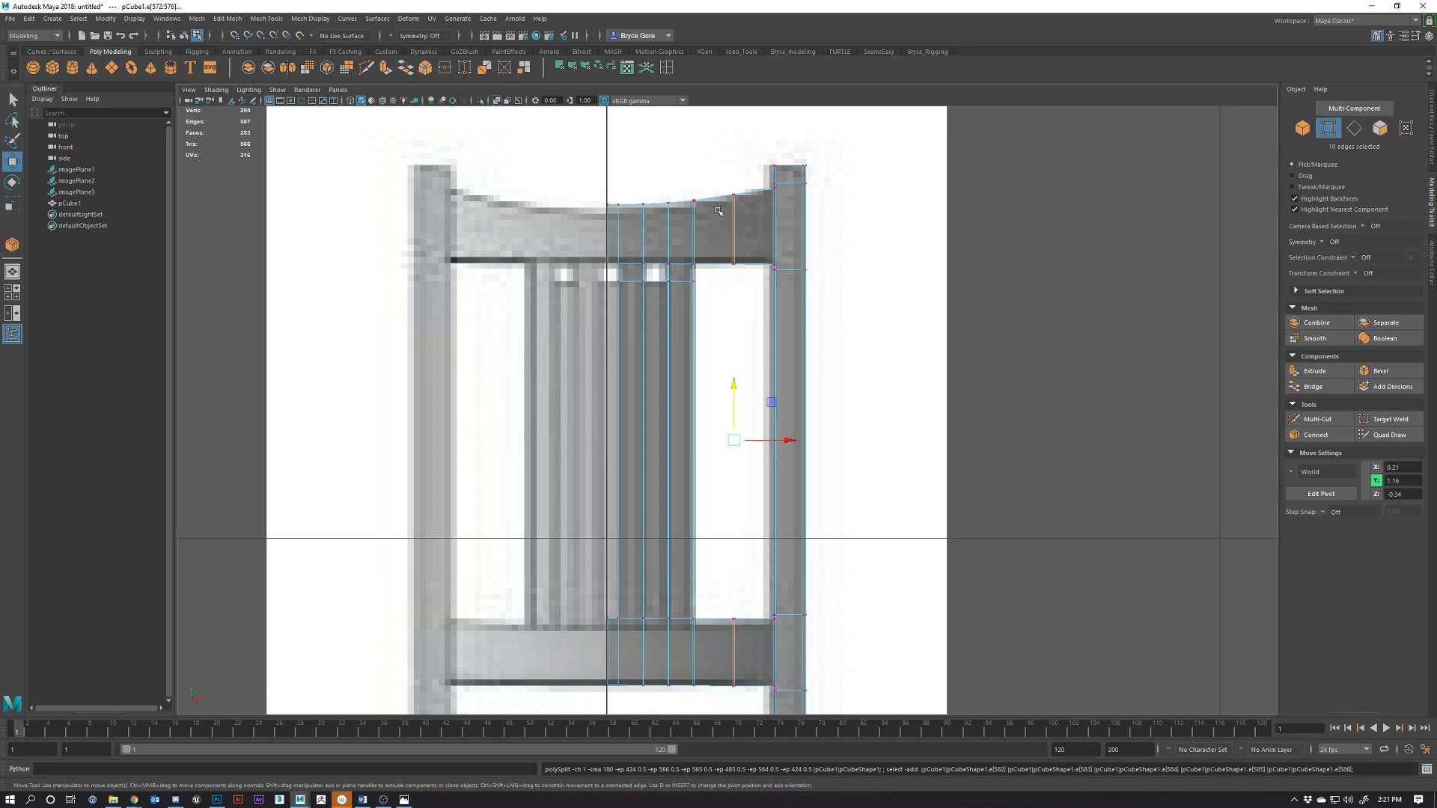
{"action": "left_click", "coordinate": [733, 195]}
{"action": "scroll", "coordinate": [737, 144], "scroll_direction": "up", "scroll_amount": 1}
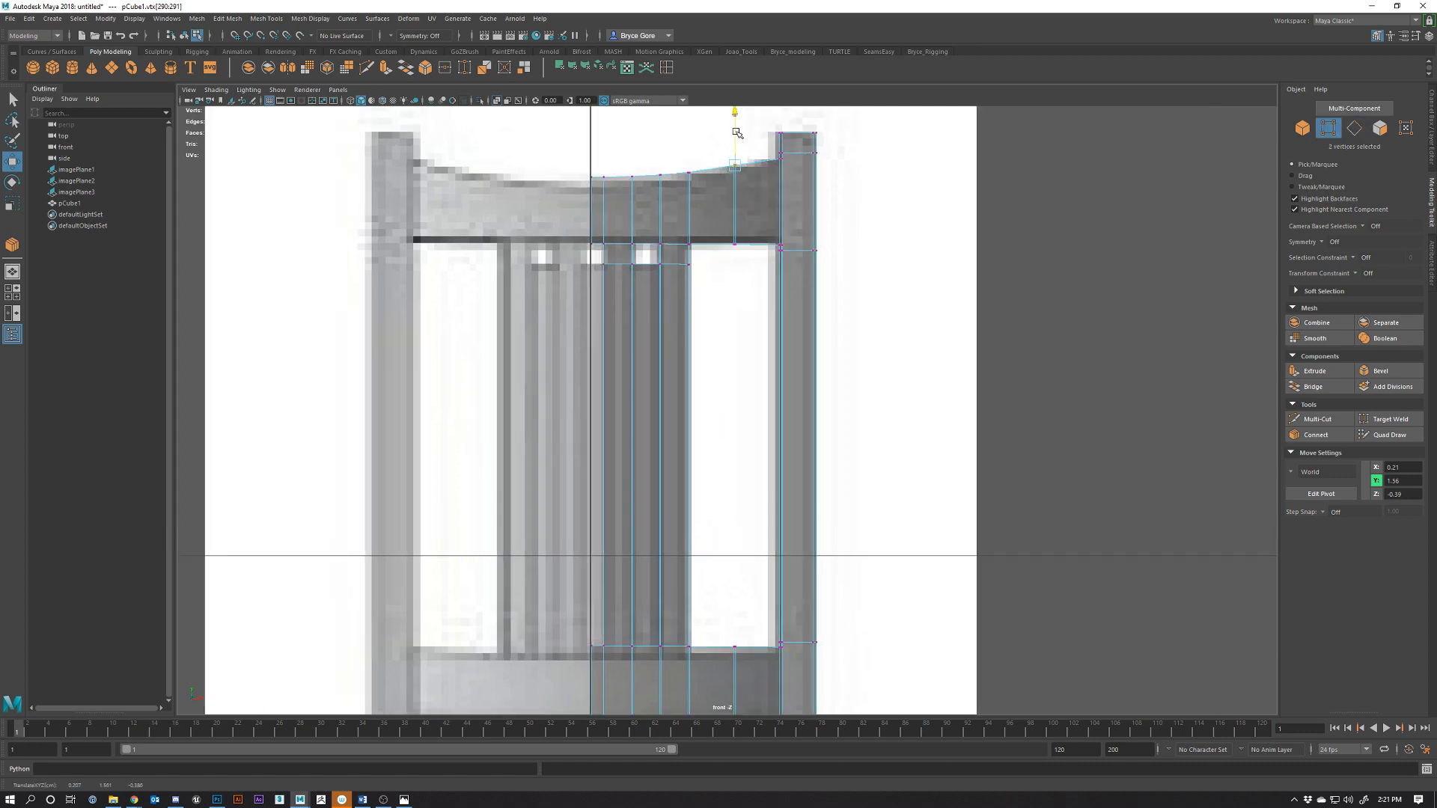
{"action": "left_click_drag", "start_coordinate": [737, 132], "coordinate": [738, 133]}
{"action": "left_click", "coordinate": [914, 433]}
Select the backrest's rail and slat vertices inside the post in the front view and shift them slightly backward in the top view
{"action": "key", "text": "space"}
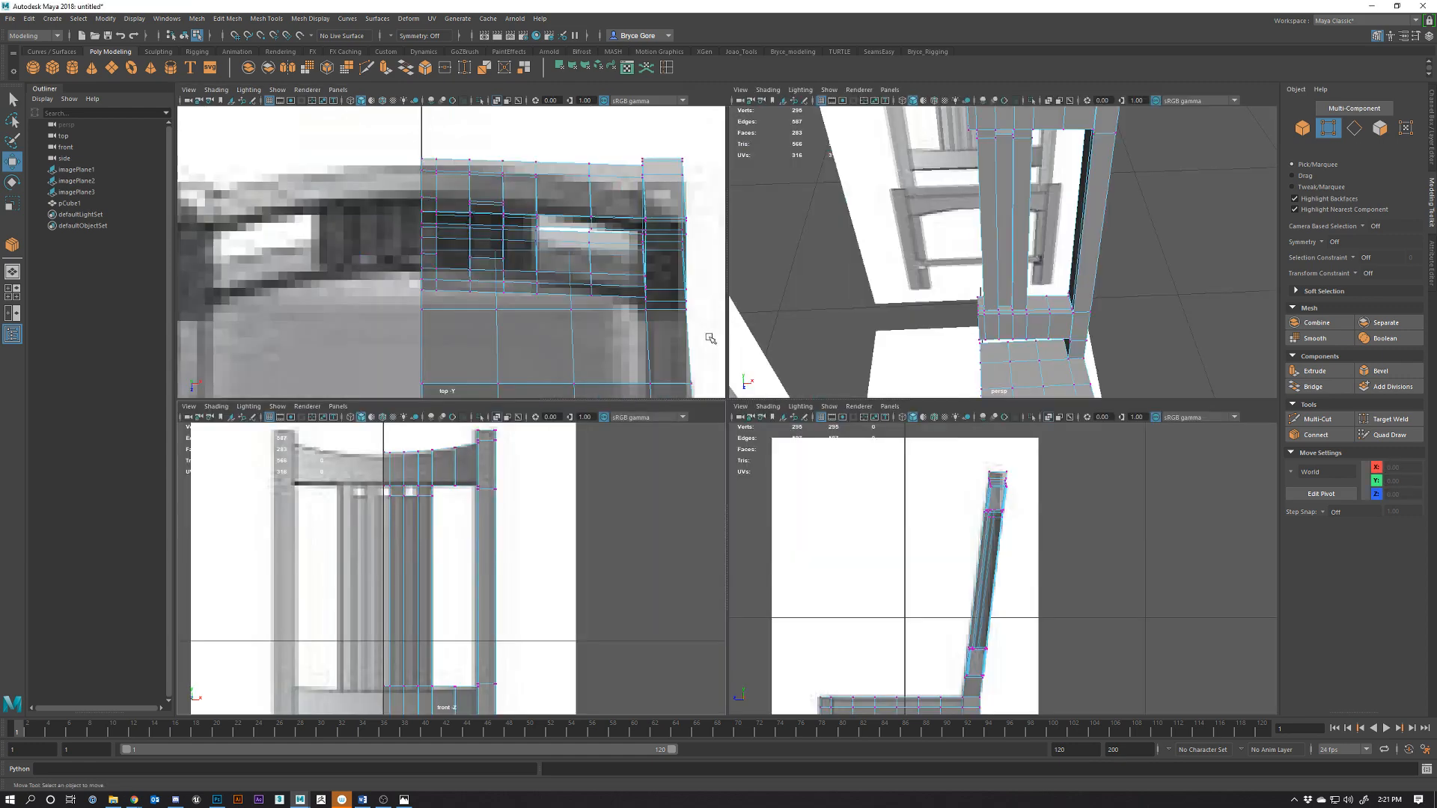
{"action": "key", "text": "space"}
{"action": "key", "text": "space"}
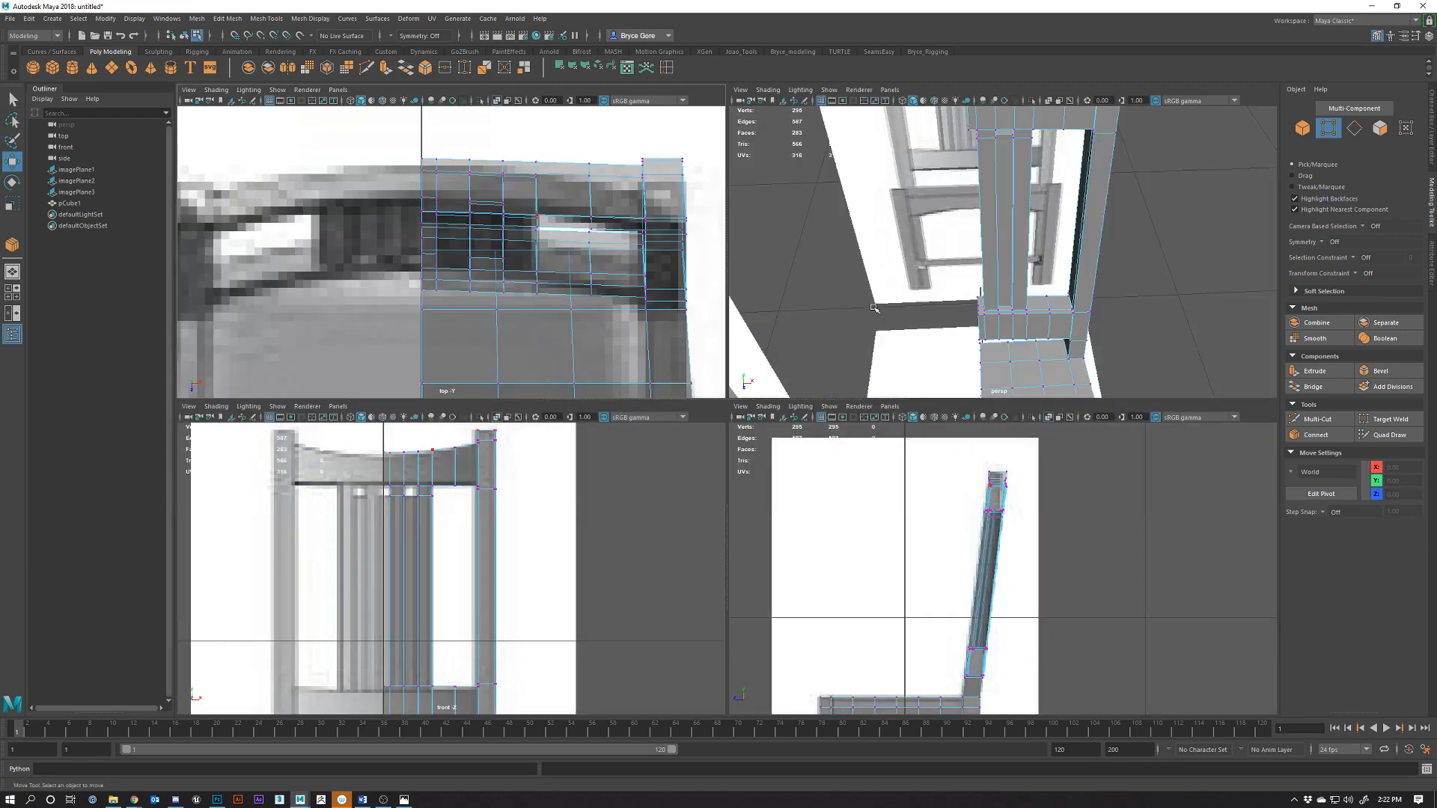
{"action": "key", "text": "space"}
{"action": "scroll", "coordinate": [681, 405], "scroll_direction": "down", "scroll_amount": 5}
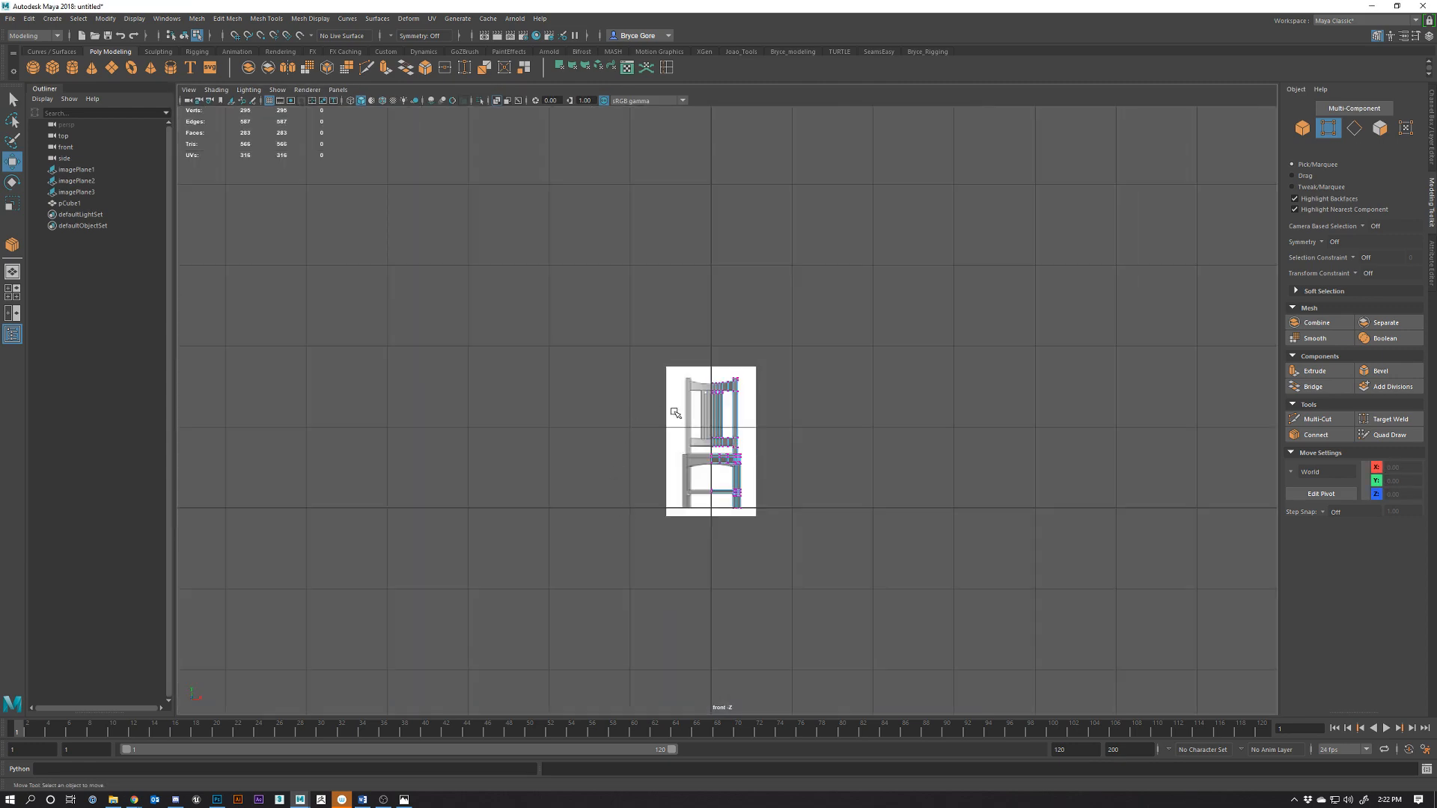
{"action": "scroll", "coordinate": [681, 404], "scroll_direction": "up", "scroll_amount": 2}
{"action": "scroll", "coordinate": [681, 405], "scroll_direction": "up", "scroll_amount": 4}
{"action": "left_click_drag", "start_coordinate": [656, 314], "coordinate": [736, 540]}
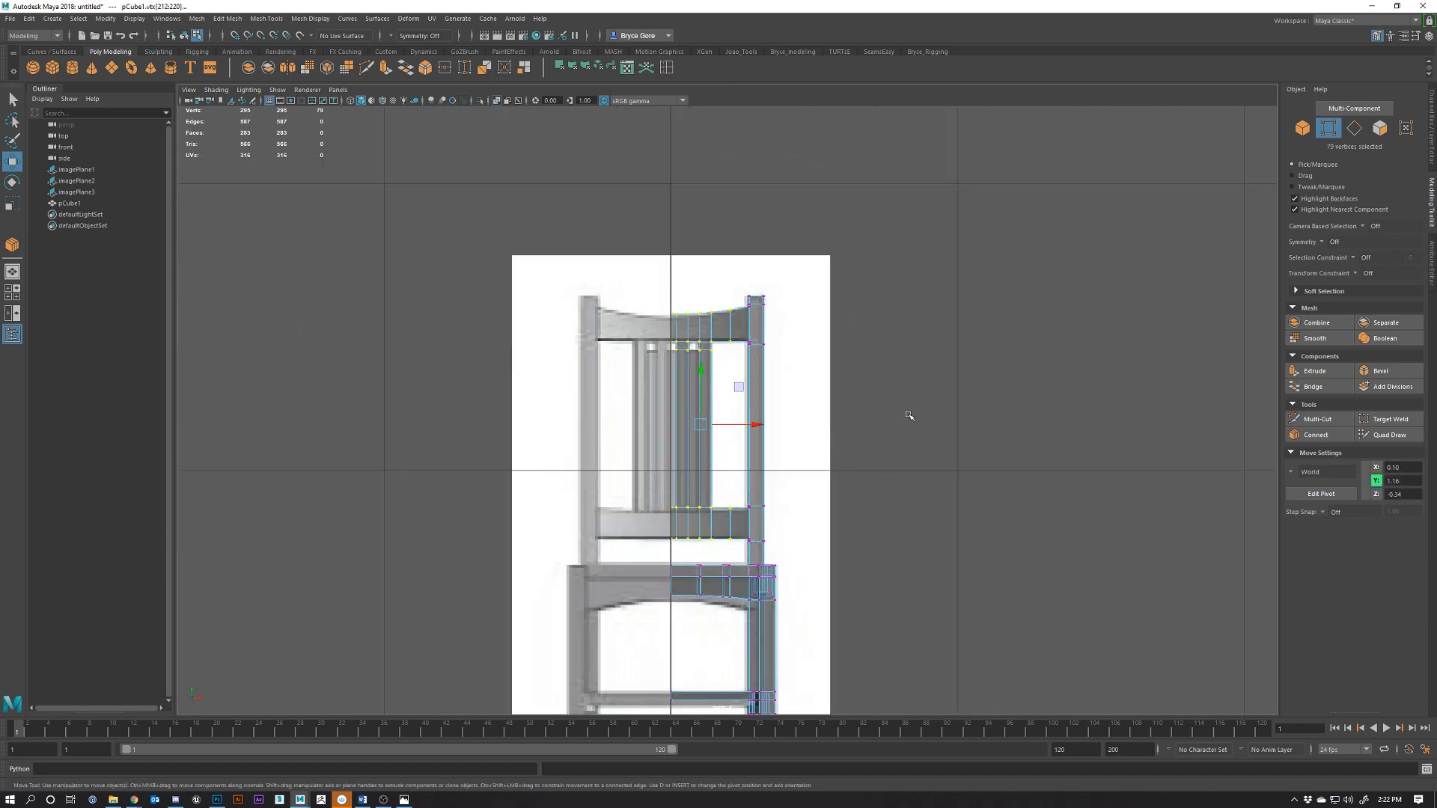
{"action": "key", "text": "space"}
{"action": "key", "text": "space"}
{"action": "scroll", "coordinate": [599, 315], "scroll_direction": "down", "scroll_amount": 5}
{"action": "scroll", "coordinate": [763, 377], "scroll_direction": "up", "scroll_amount": 3}
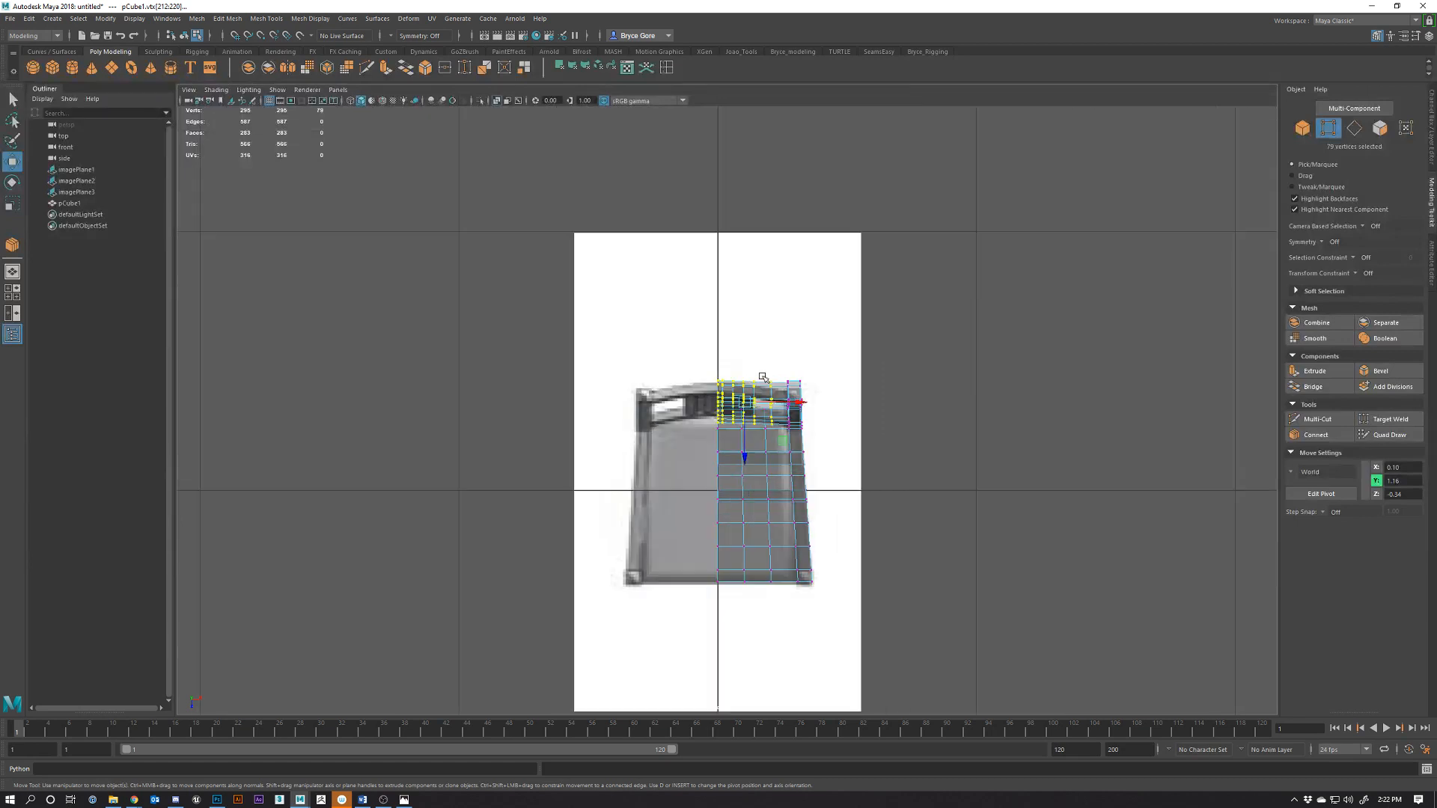
{"action": "scroll", "coordinate": [762, 377], "scroll_direction": "up", "scroll_amount": 5}
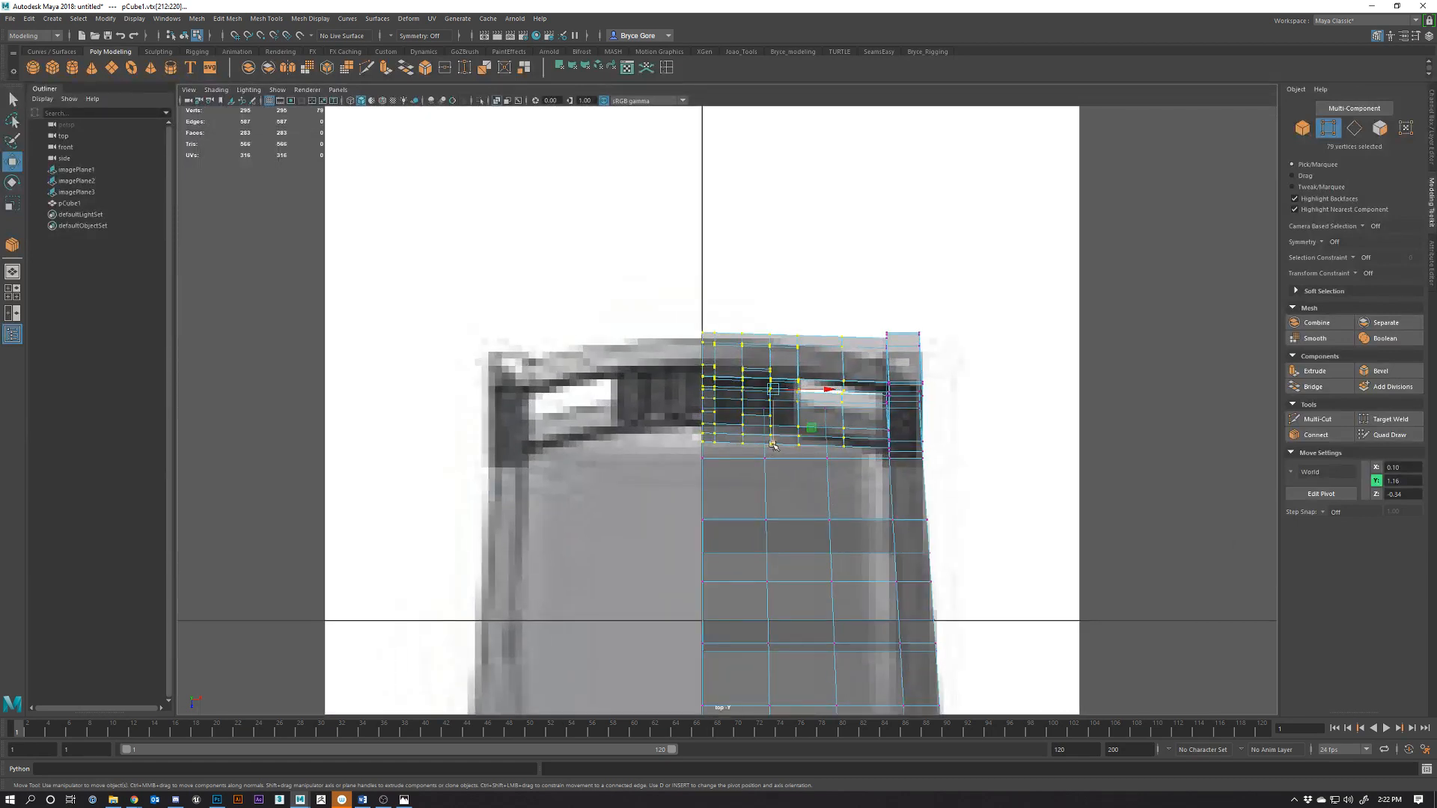
{"action": "left_click_drag", "start_coordinate": [773, 446], "coordinate": [775, 440]}
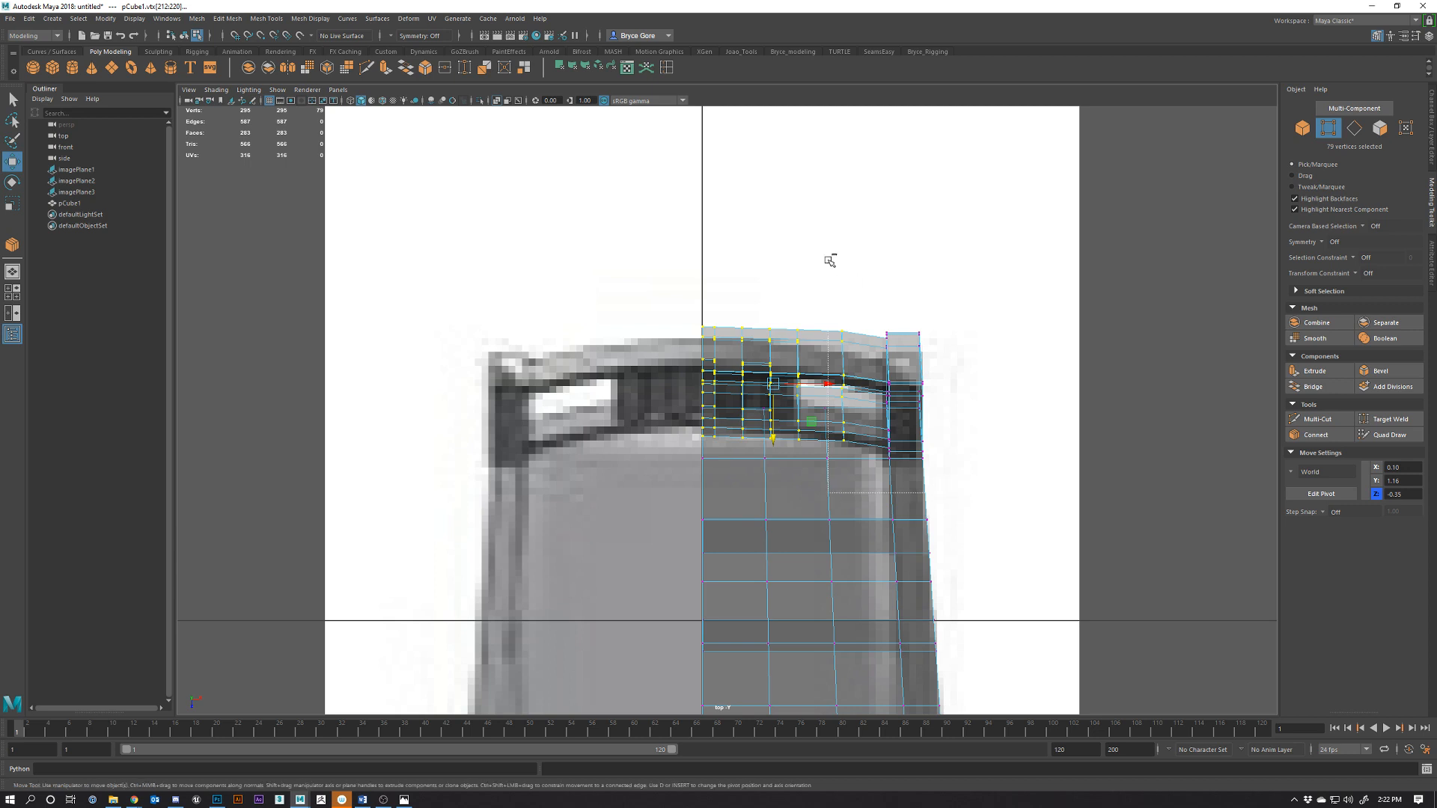
Shift progressively smaller groups of the selected backrest vertices backward toward the centreline to bow the rails in the top view
{"action": "left_click_drag", "start_coordinate": [829, 260], "coordinate": [829, 259], "text": "ctrl"}
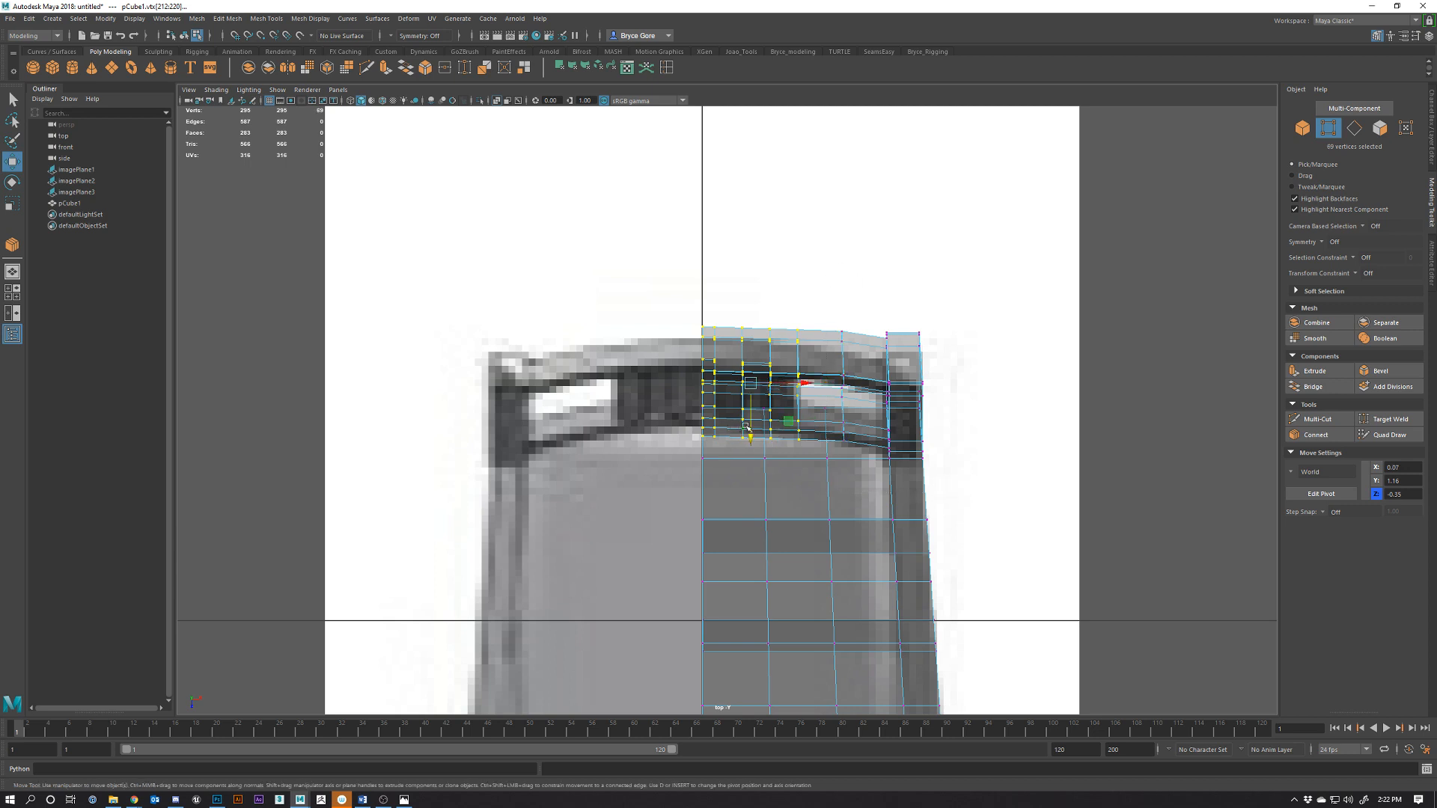
{"action": "left_click_drag", "start_coordinate": [746, 427], "coordinate": [746, 425]}
{"action": "left_click_drag", "start_coordinate": [906, 478], "coordinate": [787, 275], "text": "ctrl"}
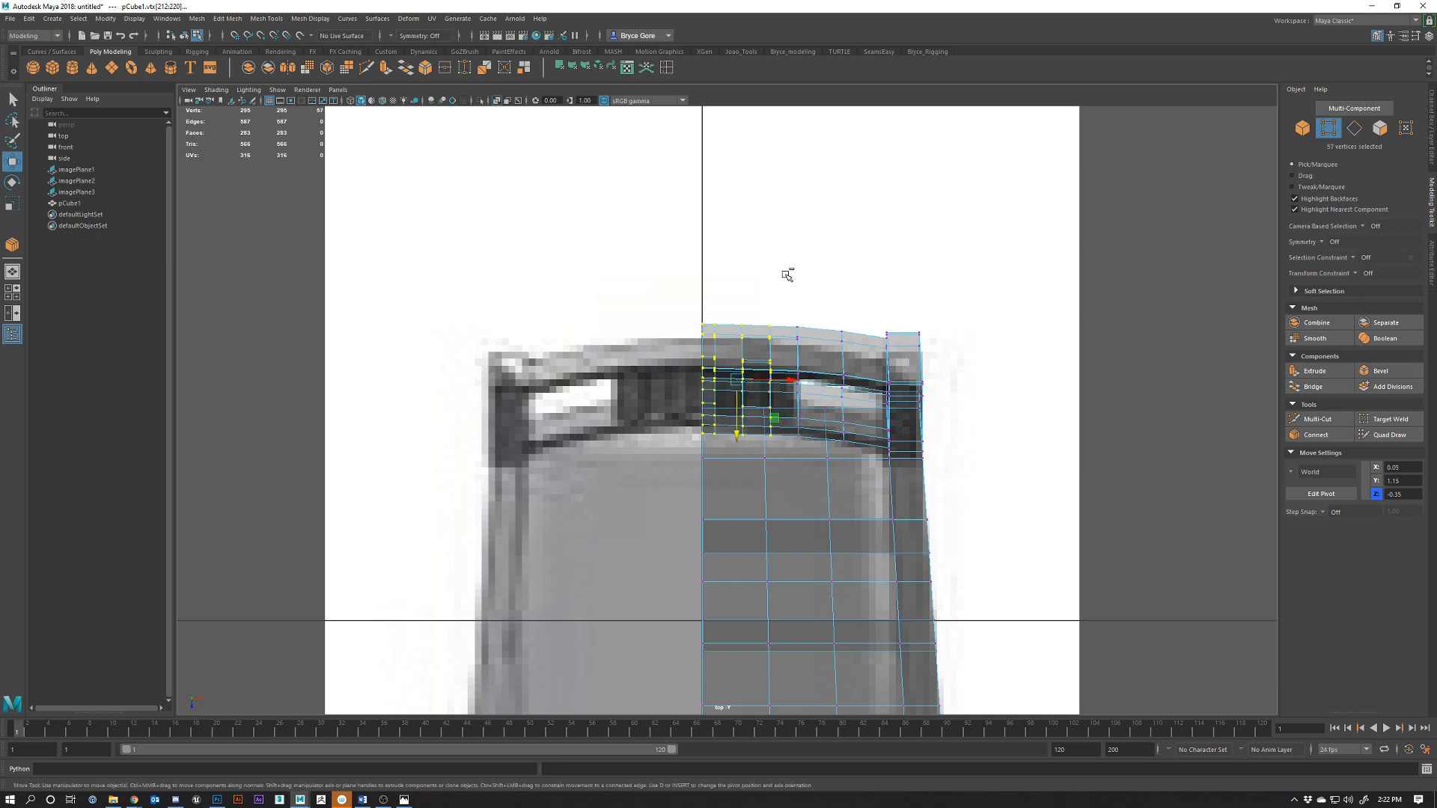
{"action": "left_click_drag", "start_coordinate": [737, 431], "coordinate": [737, 429]}
{"action": "left_click_drag", "start_coordinate": [808, 276], "coordinate": [759, 464], "text": "ctrl"}
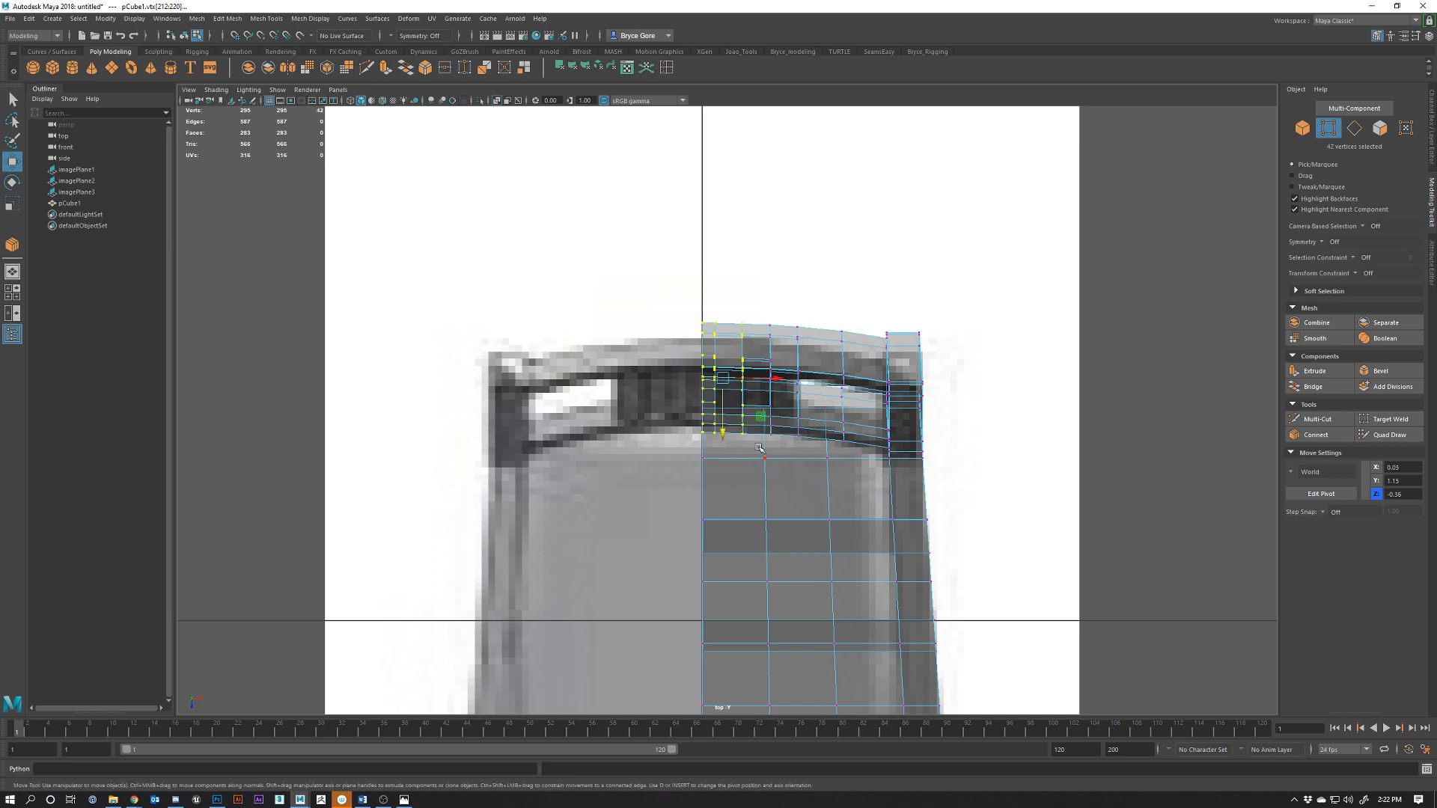
{"action": "middle_click_drag", "start_coordinate": [723, 432], "coordinate": [726, 432]}
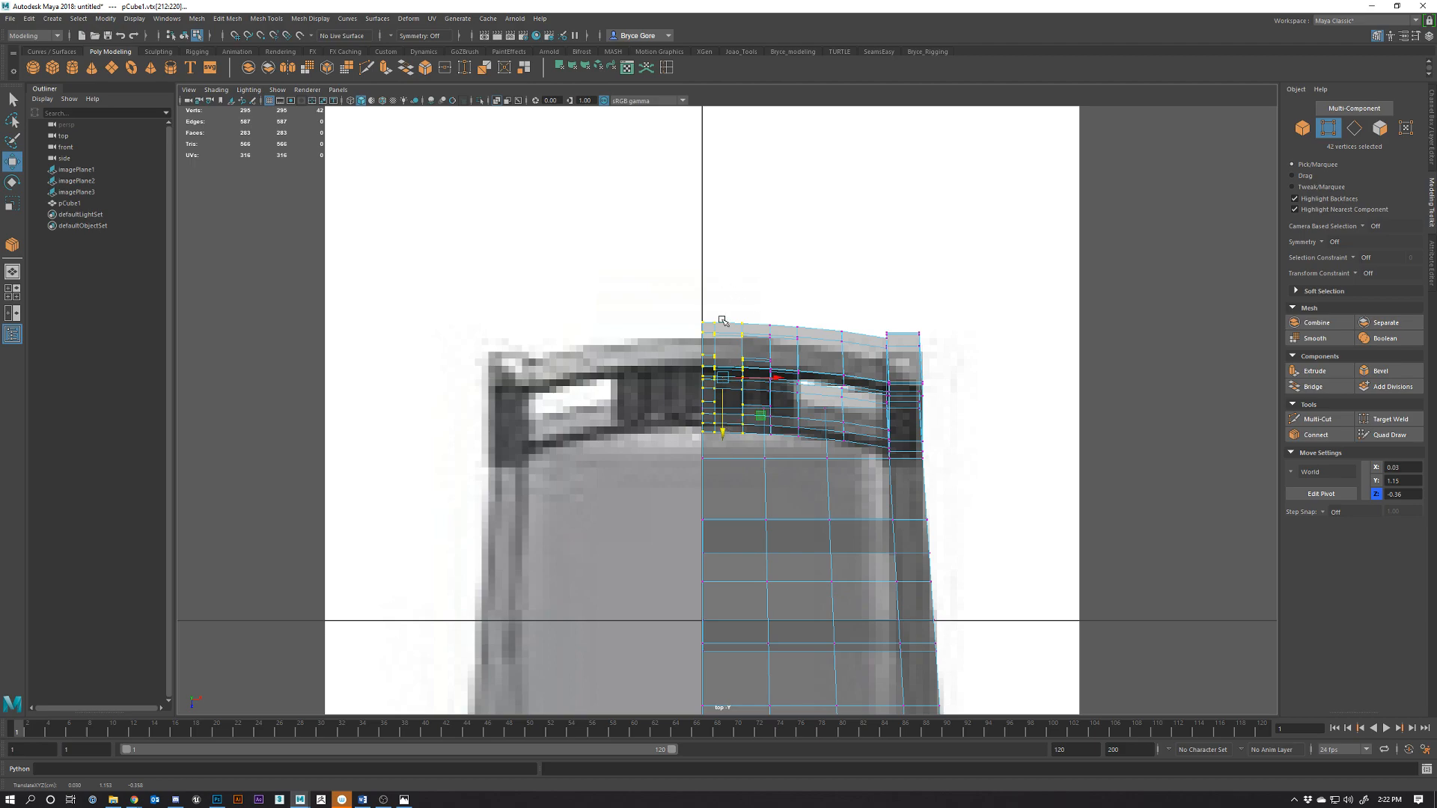
Return to object mode and examine the bowed backrest of the half chair in the perspective view
{"action": "key", "text": "space"}
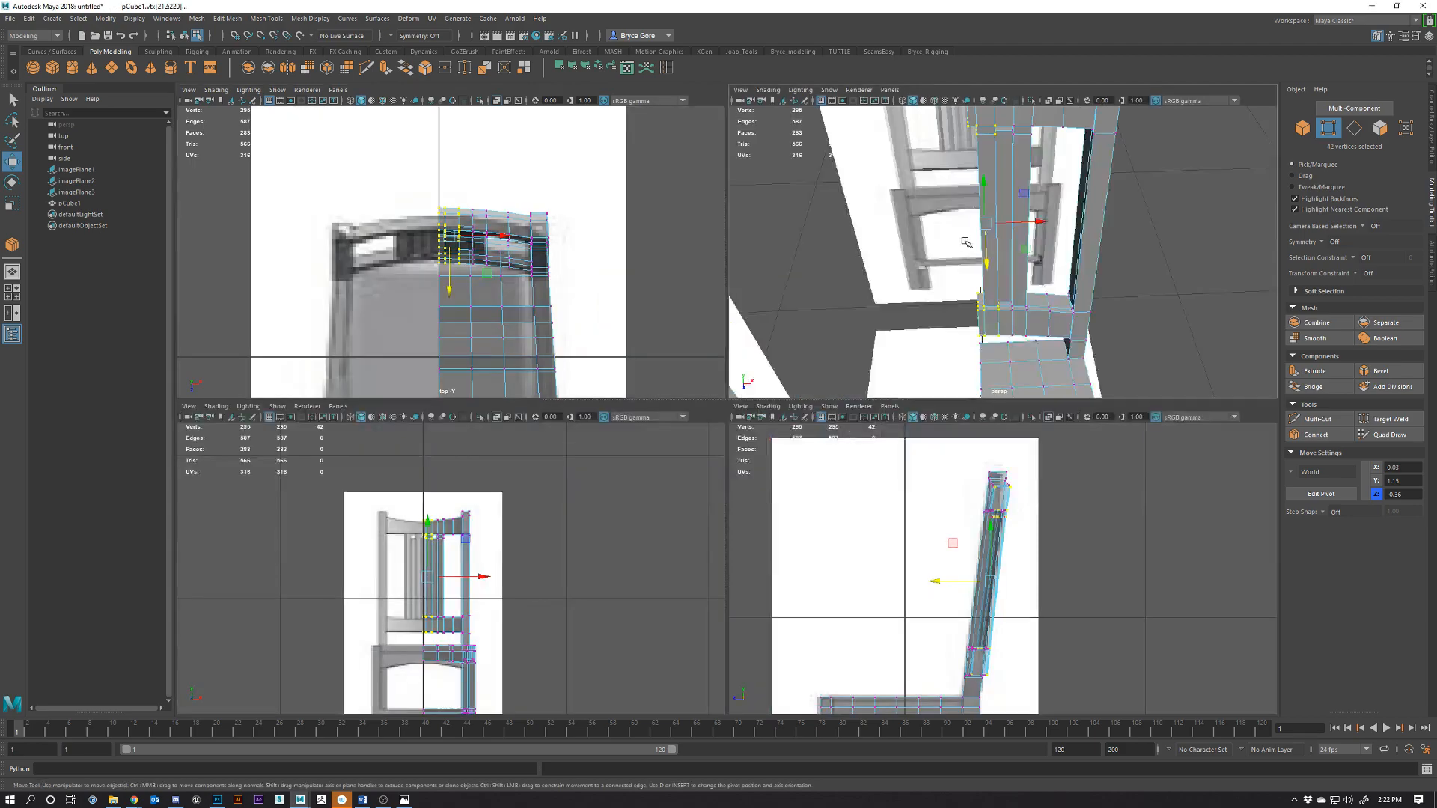
{"action": "key", "text": "space"}
{"action": "left_click_drag", "start_coordinate": [963, 241], "coordinate": [580, 177], "text": "alt"}
{"action": "left_click_drag", "start_coordinate": [931, 393], "coordinate": [718, 460], "text": "alt"}
{"action": "right_click", "coordinate": [714, 463]}
{"action": "right_click_drag", "start_coordinate": [727, 460], "coordinate": [769, 446]}
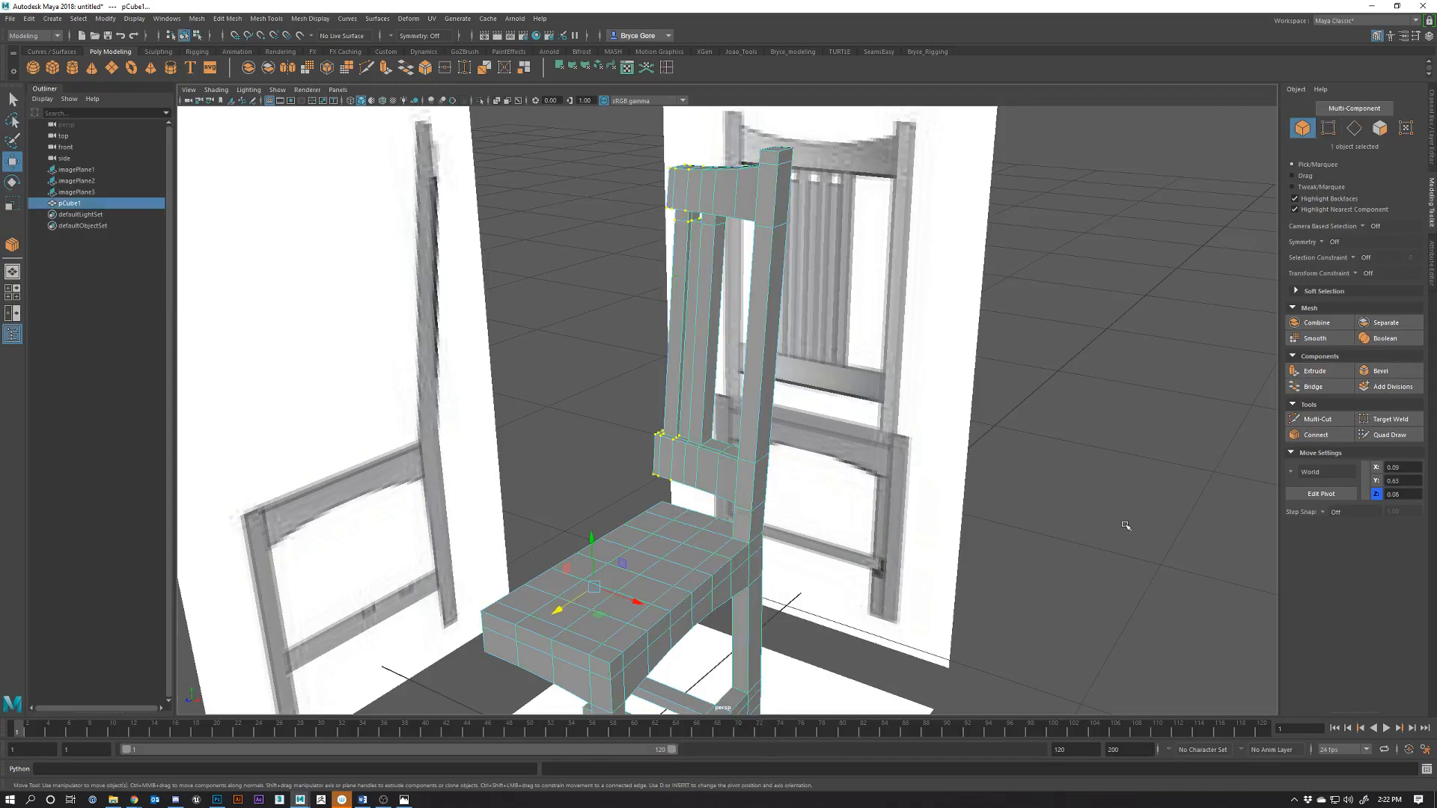
{"action": "left_click", "coordinate": [1125, 526]}
{"action": "scroll", "coordinate": [654, 442], "scroll_direction": "down", "scroll_amount": 3}
{"action": "left_click_drag", "start_coordinate": [654, 442], "coordinate": [710, 253], "text": "alt"}
Try to mirror the half chair across the X axis with the axis position set to Object, then undo the mirror
{"action": "left_click", "coordinate": [735, 501]}
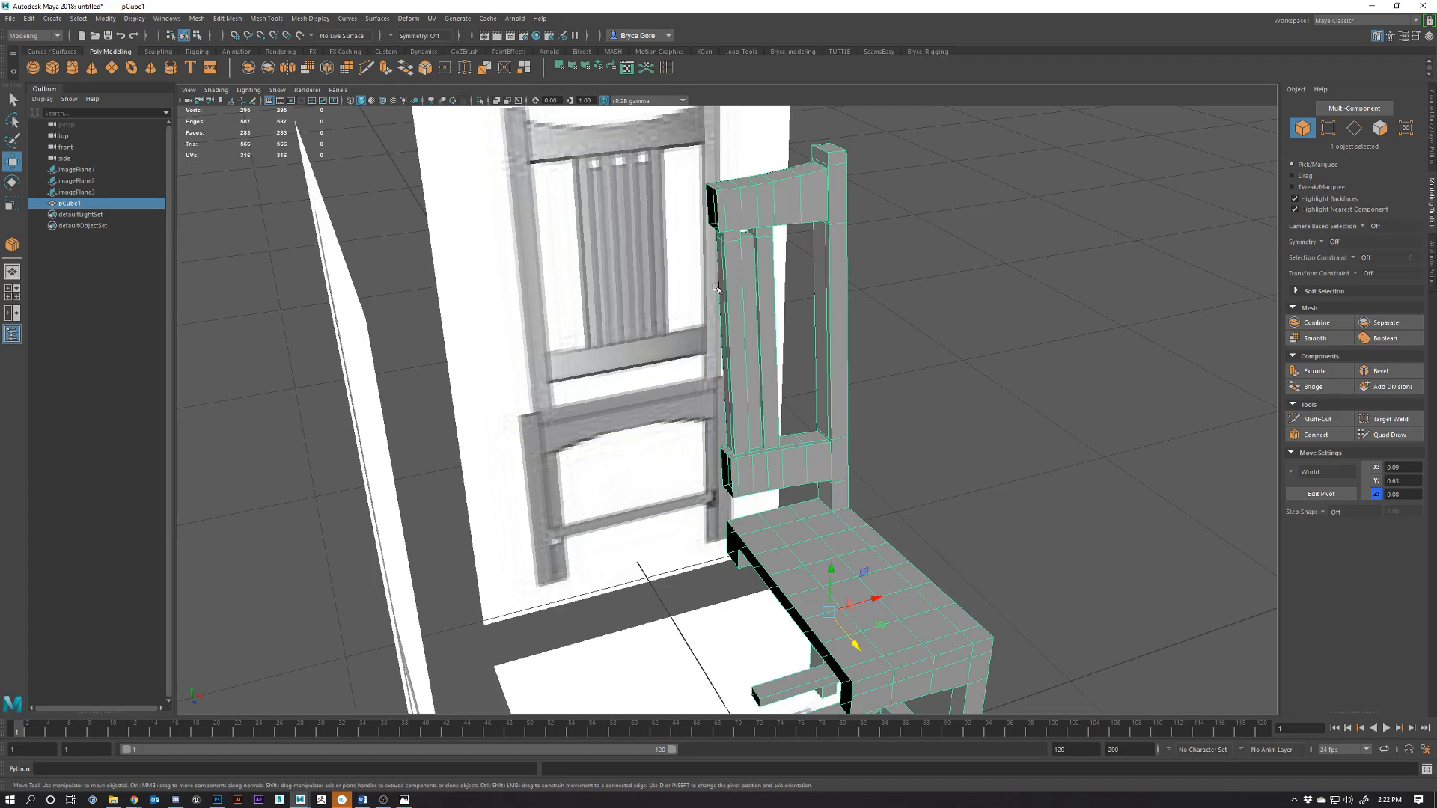
{"action": "left_click_drag", "start_coordinate": [1007, 546], "coordinate": [833, 552], "text": "alt"}
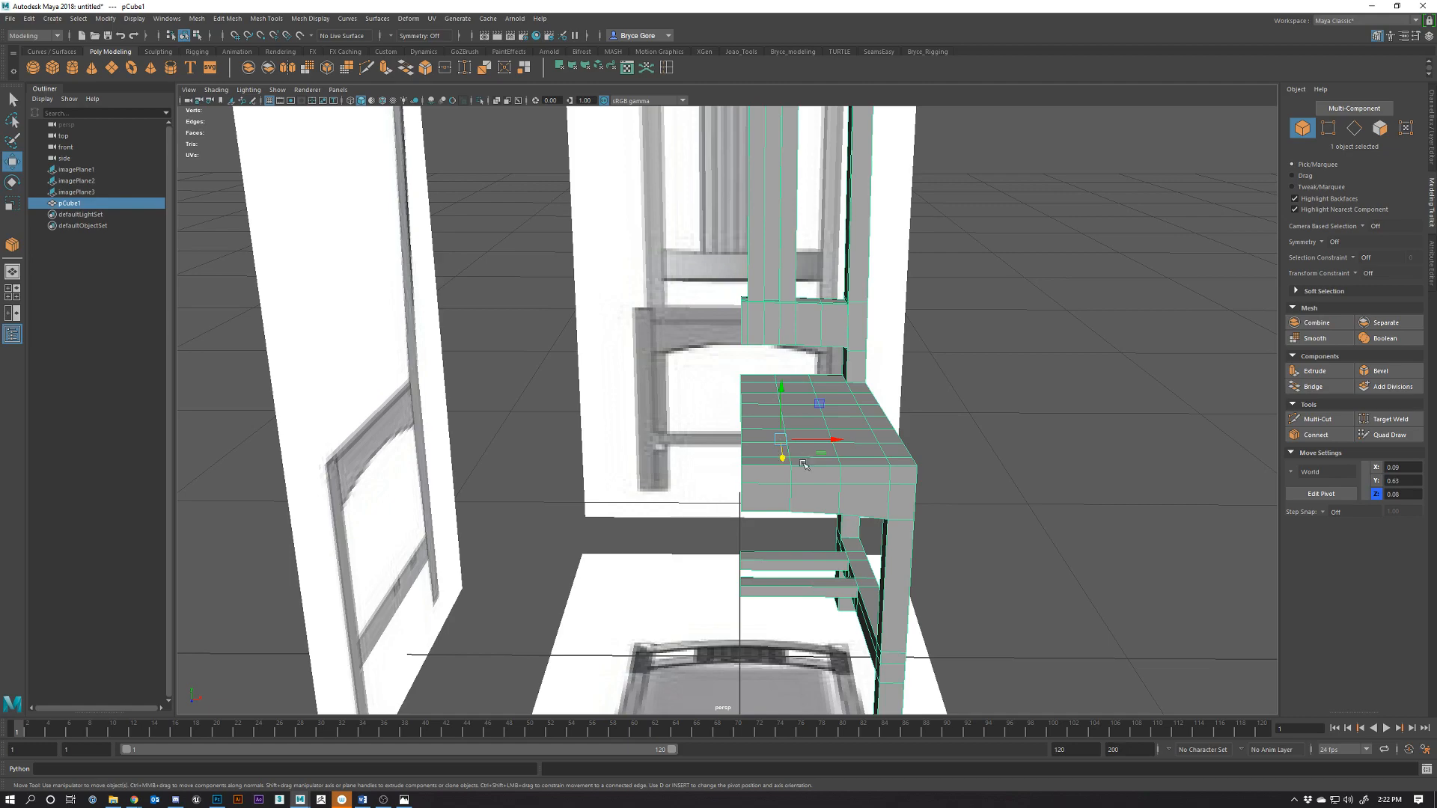
{"action": "left_click_drag", "start_coordinate": [802, 465], "coordinate": [796, 400], "text": "alt"}
{"action": "right_click_drag", "start_coordinate": [797, 374], "coordinate": [851, 357], "text": "alt"}
{"action": "middle_click_drag", "start_coordinate": [851, 357], "coordinate": [739, 374], "text": "alt"}
{"action": "left_click_drag", "start_coordinate": [719, 360], "coordinate": [729, 360], "text": "alt"}
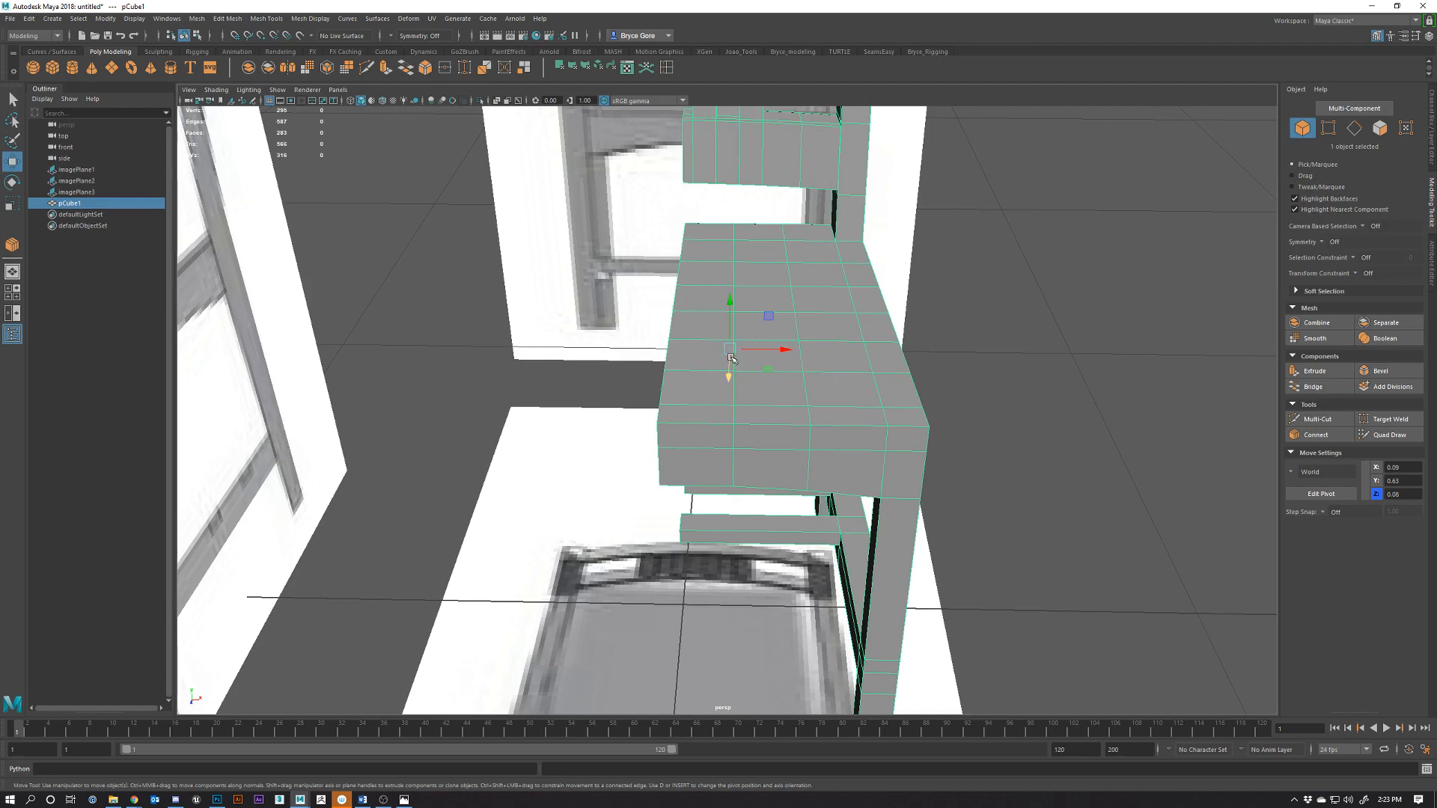
{"action": "left_click_drag", "start_coordinate": [866, 485], "coordinate": [518, 393], "text": "alt"}
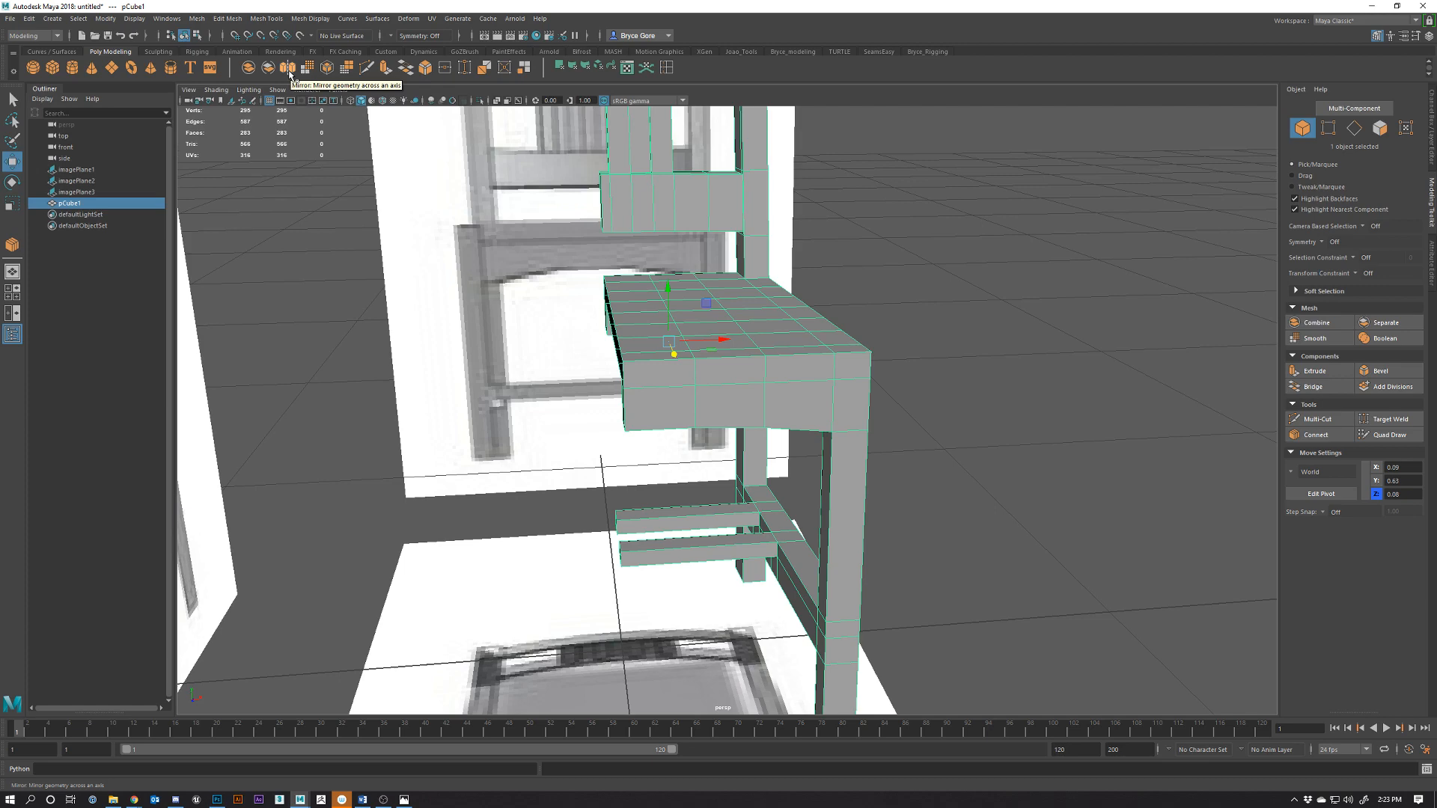
{"action": "left_click", "coordinate": [288, 69]}
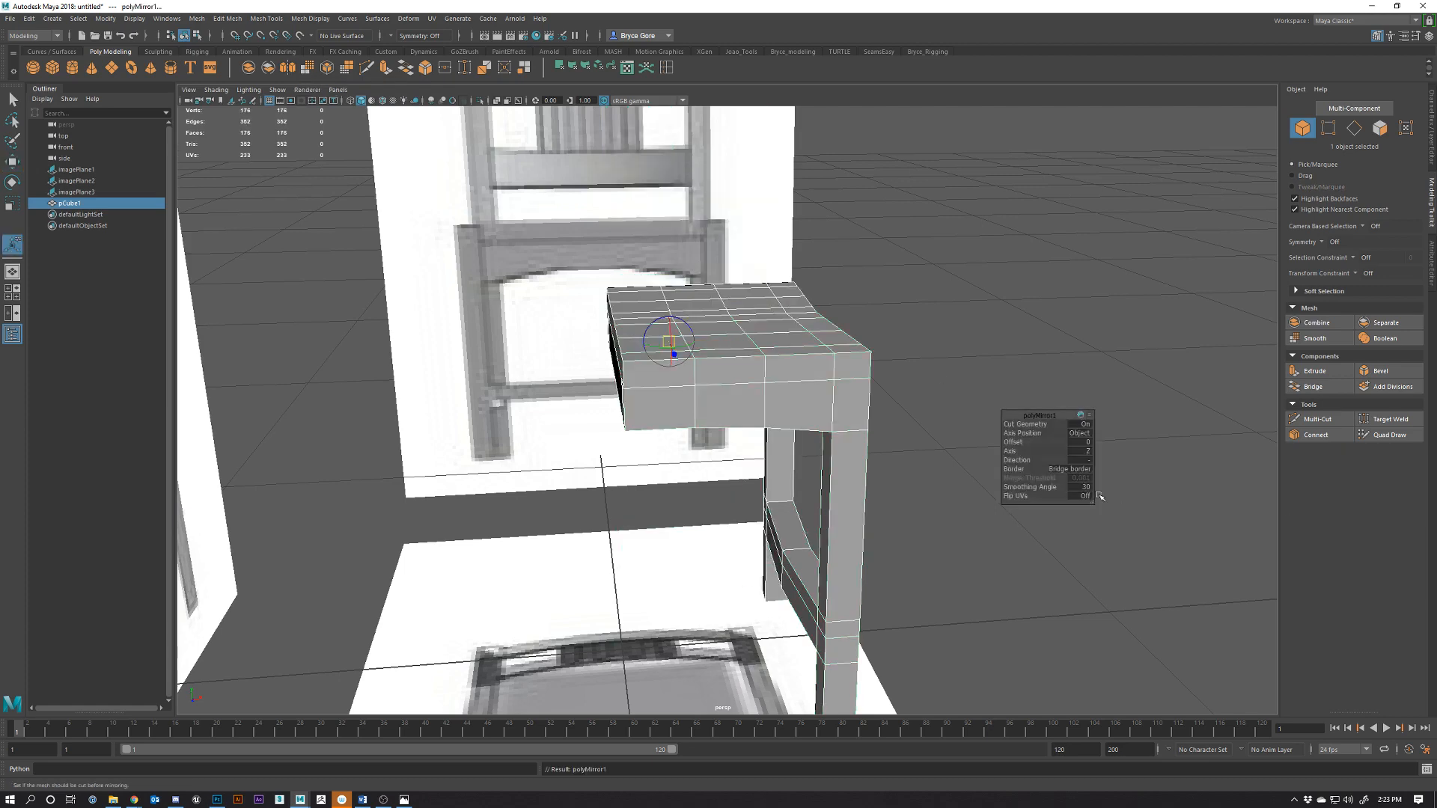
{"action": "left_click", "coordinate": [1088, 451]}
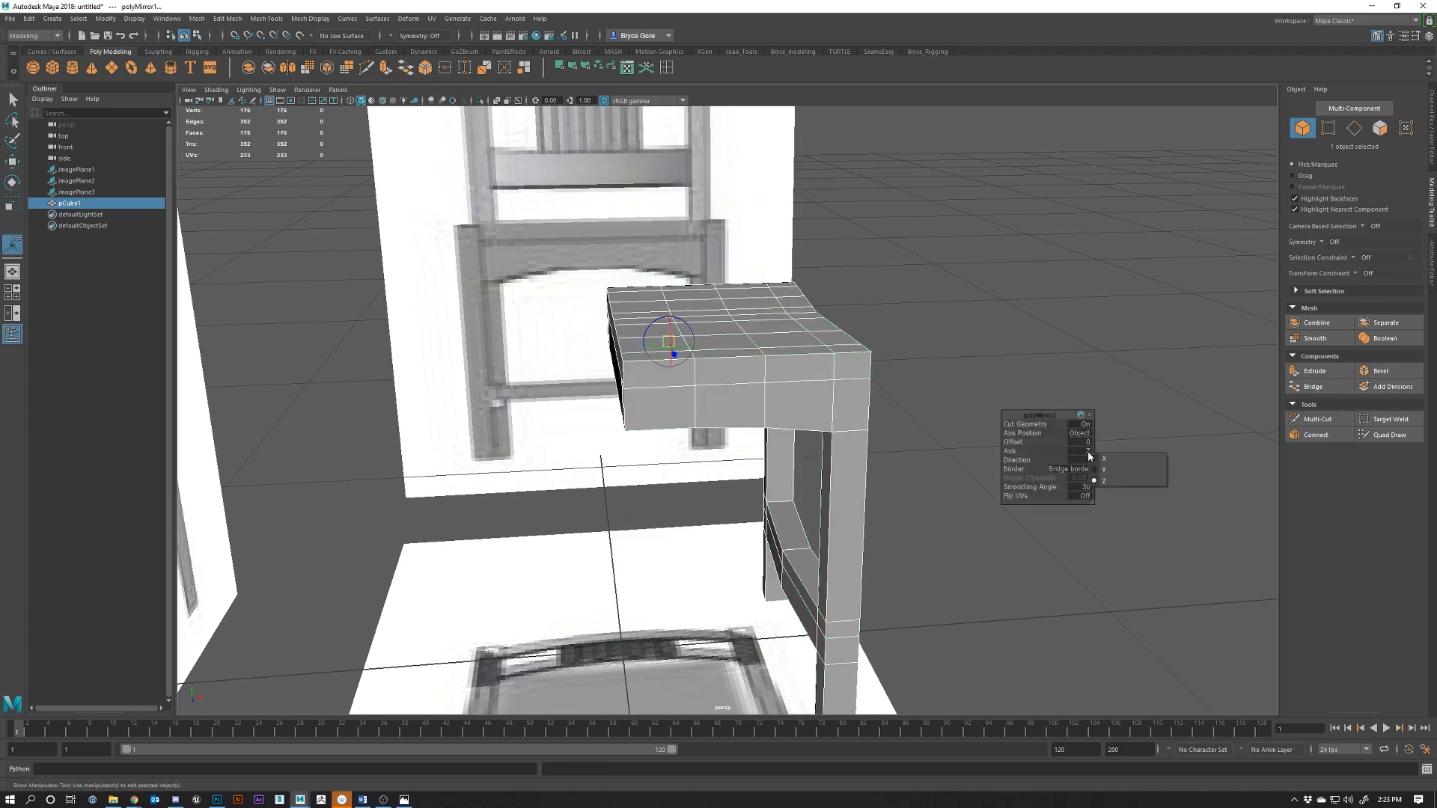
{"action": "left_click", "coordinate": [1103, 458]}
{"action": "left_click_drag", "start_coordinate": [659, 397], "coordinate": [711, 417], "text": "alt"}
{"action": "left_click_drag", "start_coordinate": [712, 298], "coordinate": [747, 331], "text": "alt"}
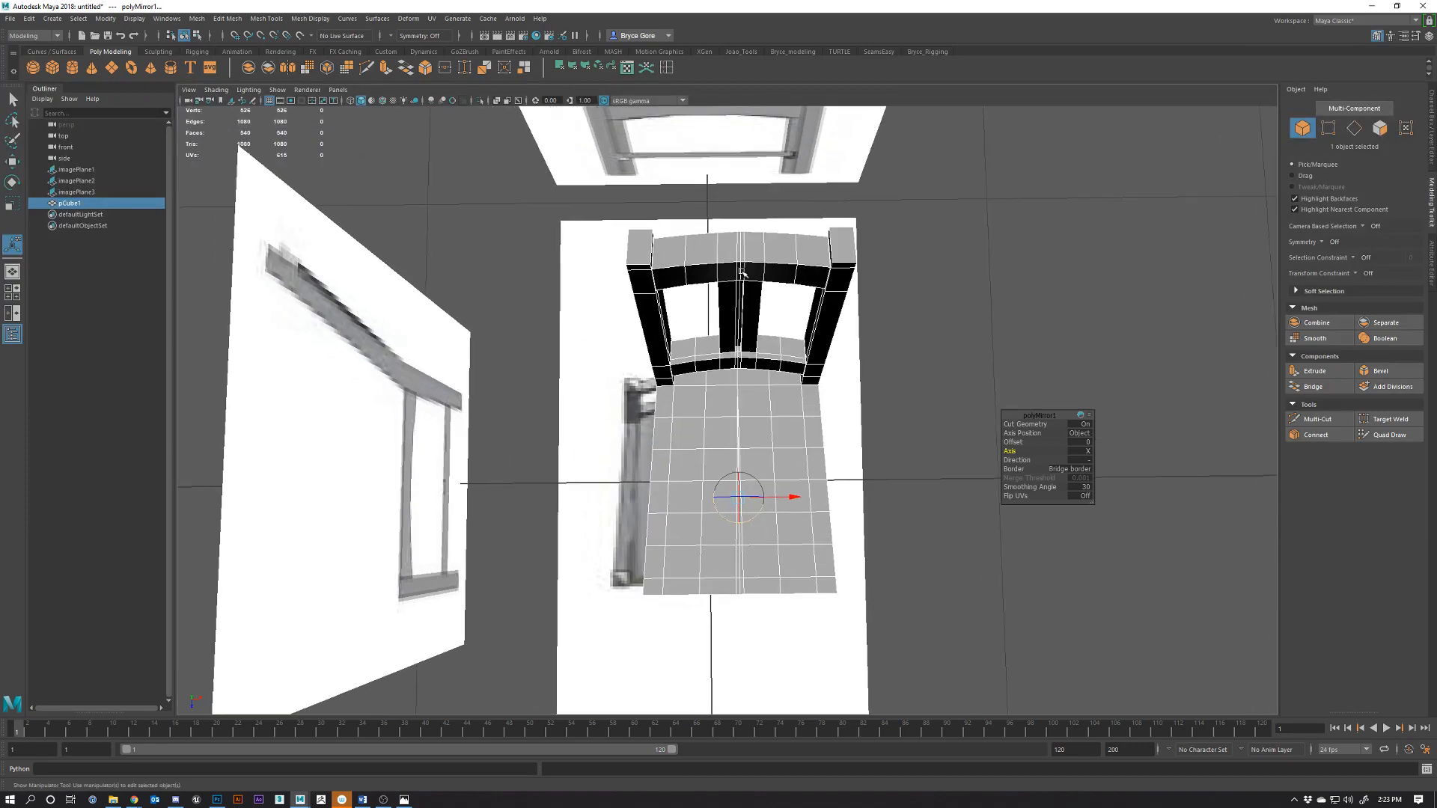
{"action": "left_click_drag", "start_coordinate": [821, 485], "coordinate": [817, 427], "text": "alt"}
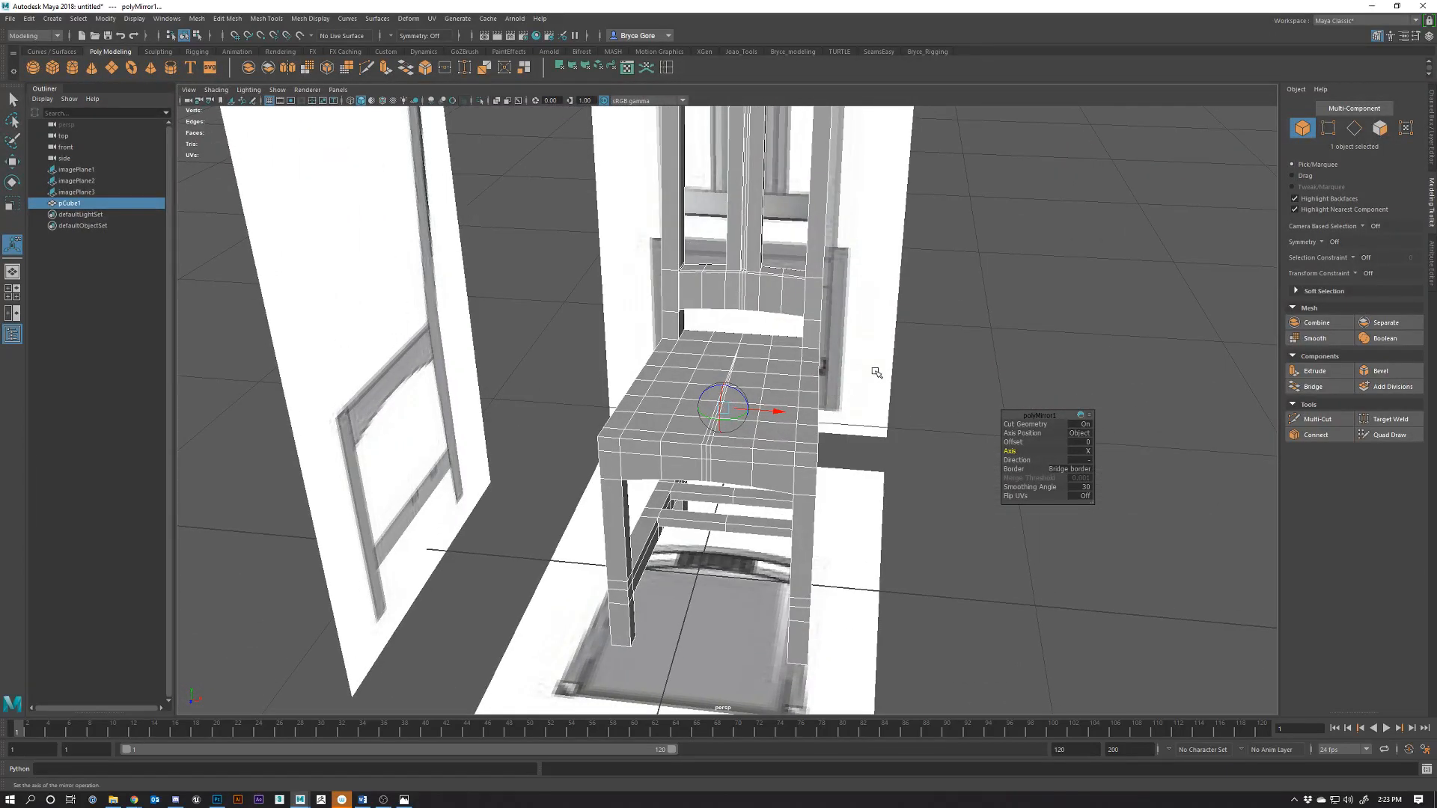
{"action": "key", "text": "ctrl+z"}
Move the half chair's pivot onto the seat's open centreline edge with vertex snapping
{"action": "key", "text": "q"}
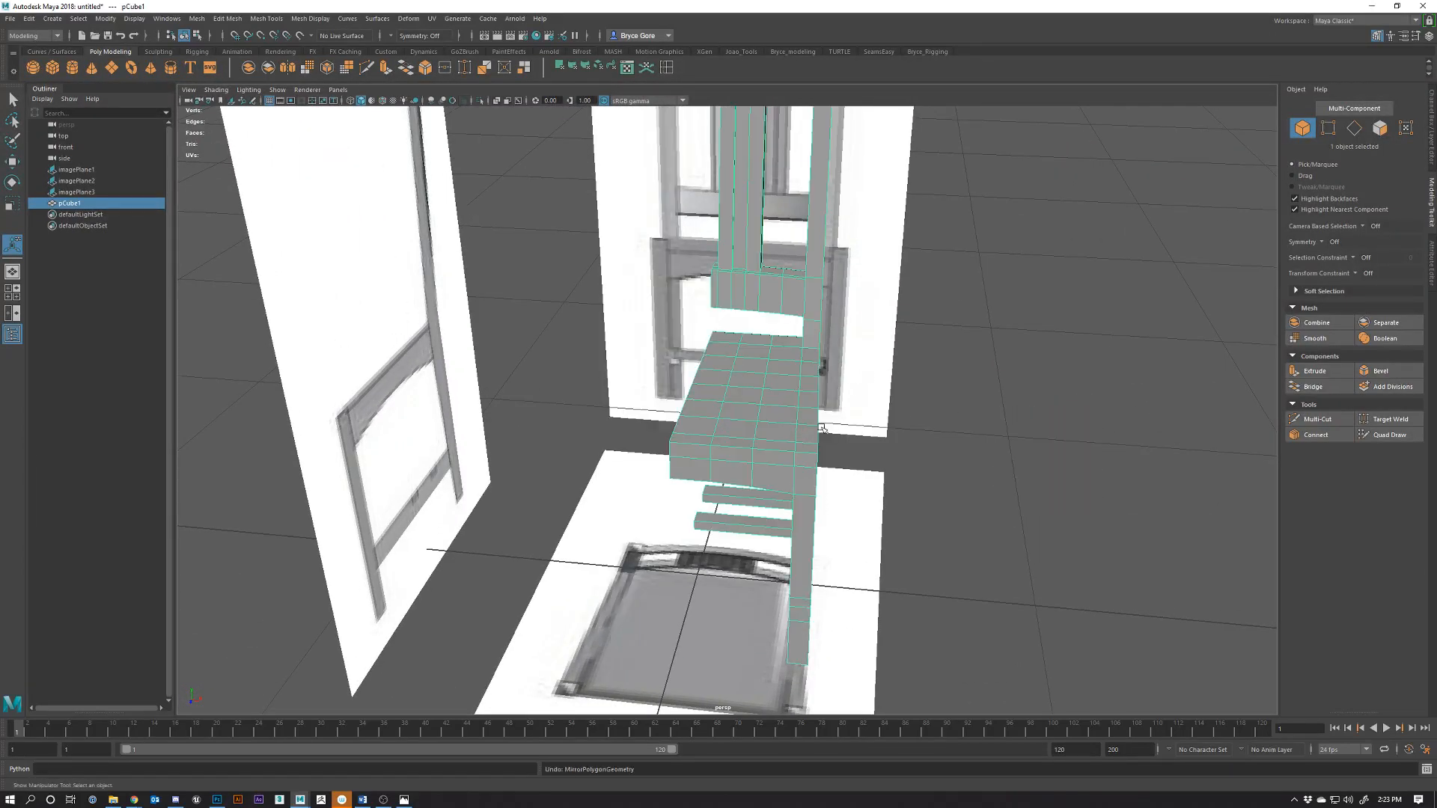
{"action": "key", "text": "f"}
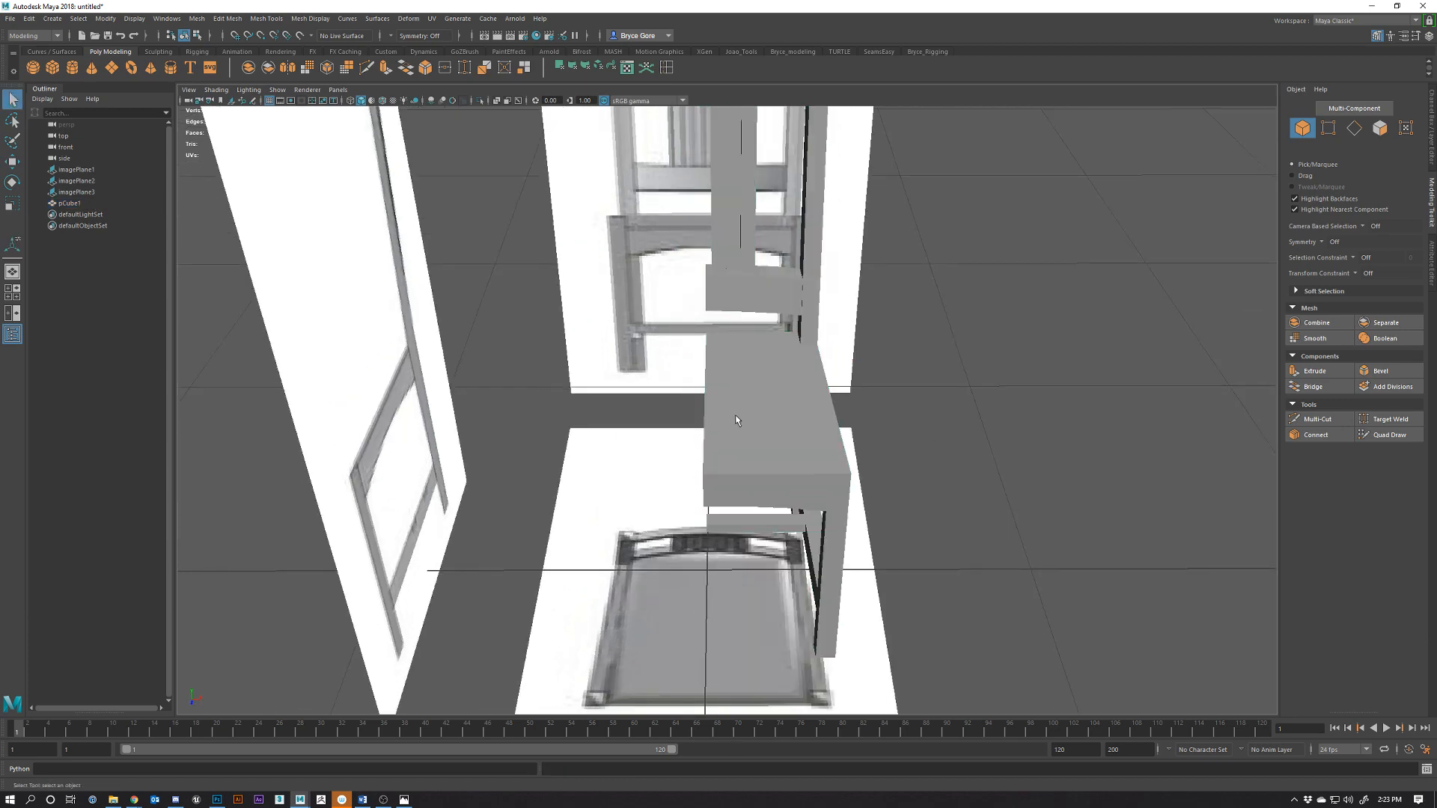
{"action": "left_click", "coordinate": [735, 414]}
{"action": "key", "text": "w"}
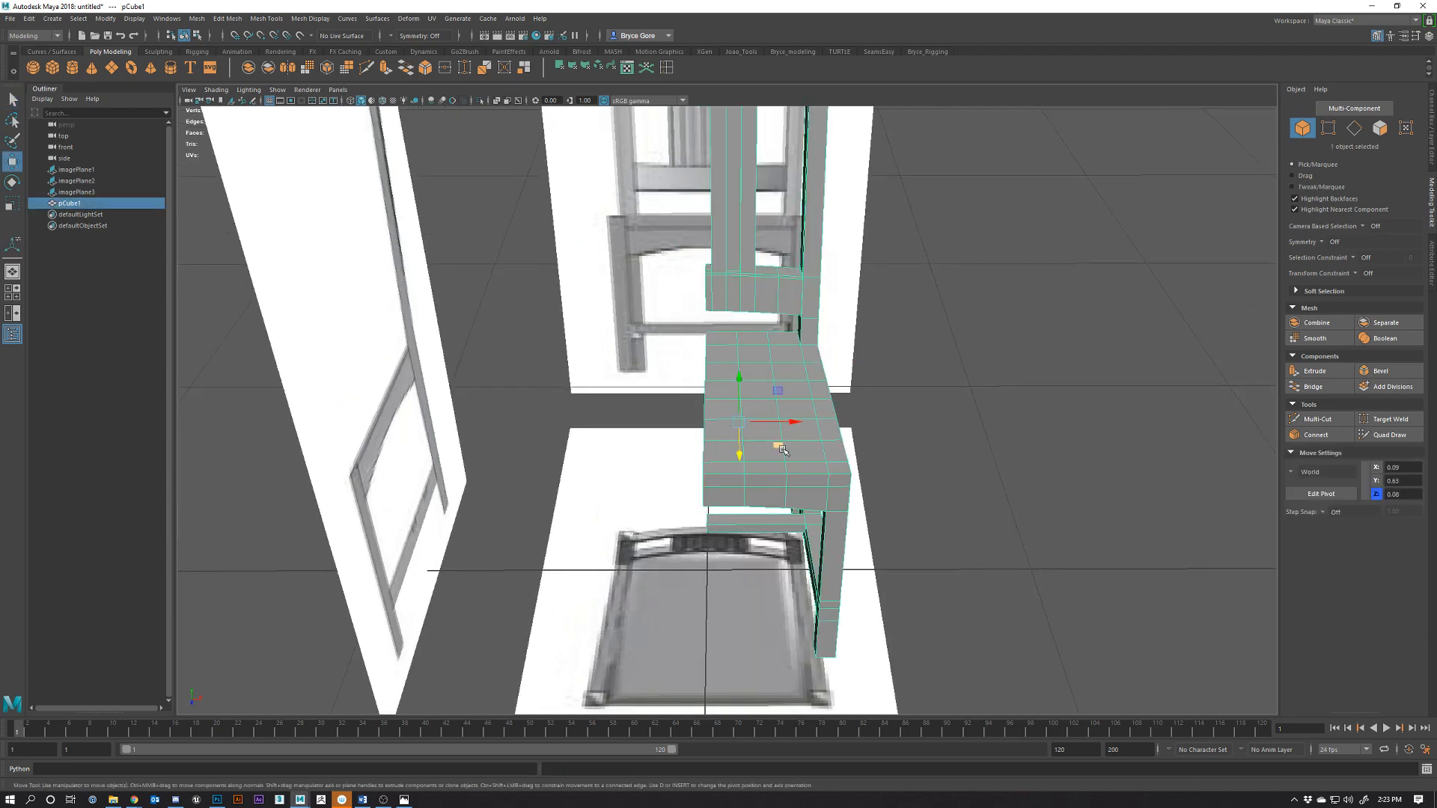
{"action": "left_click_drag", "start_coordinate": [759, 430], "coordinate": [727, 421], "text": "alt"}
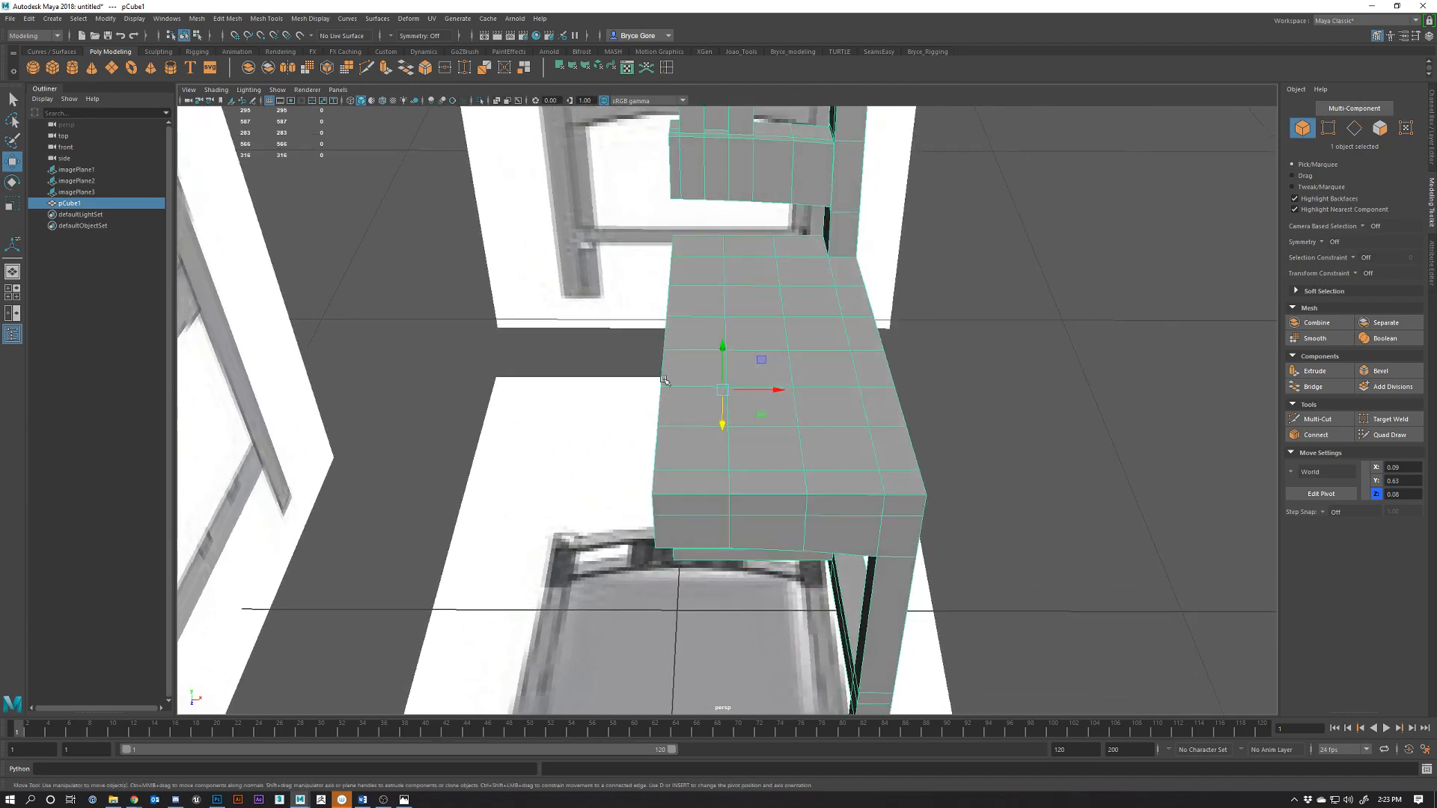
{"action": "left_click_drag", "start_coordinate": [884, 476], "coordinate": [741, 480], "text": "alt"}
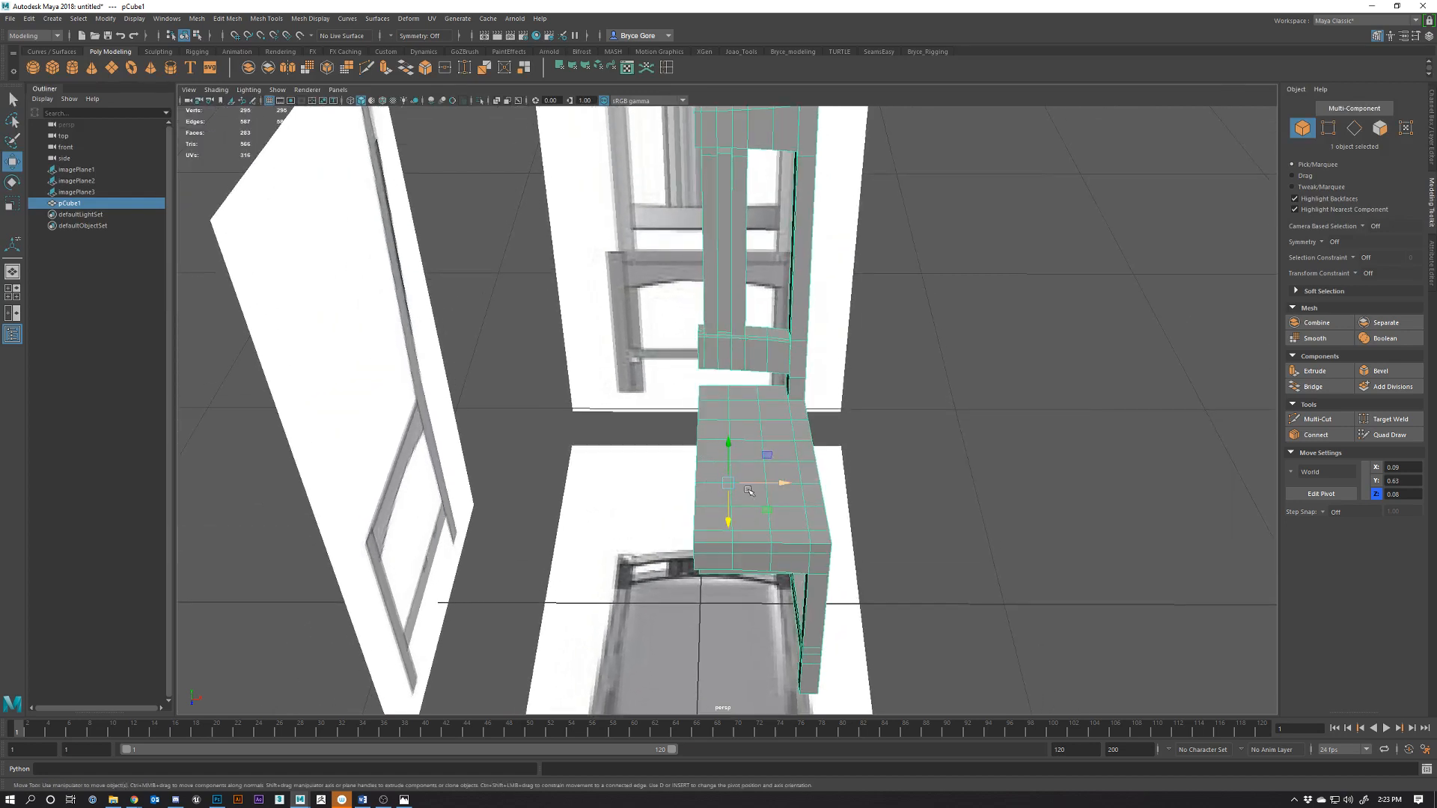
{"action": "key", "text": "d"}
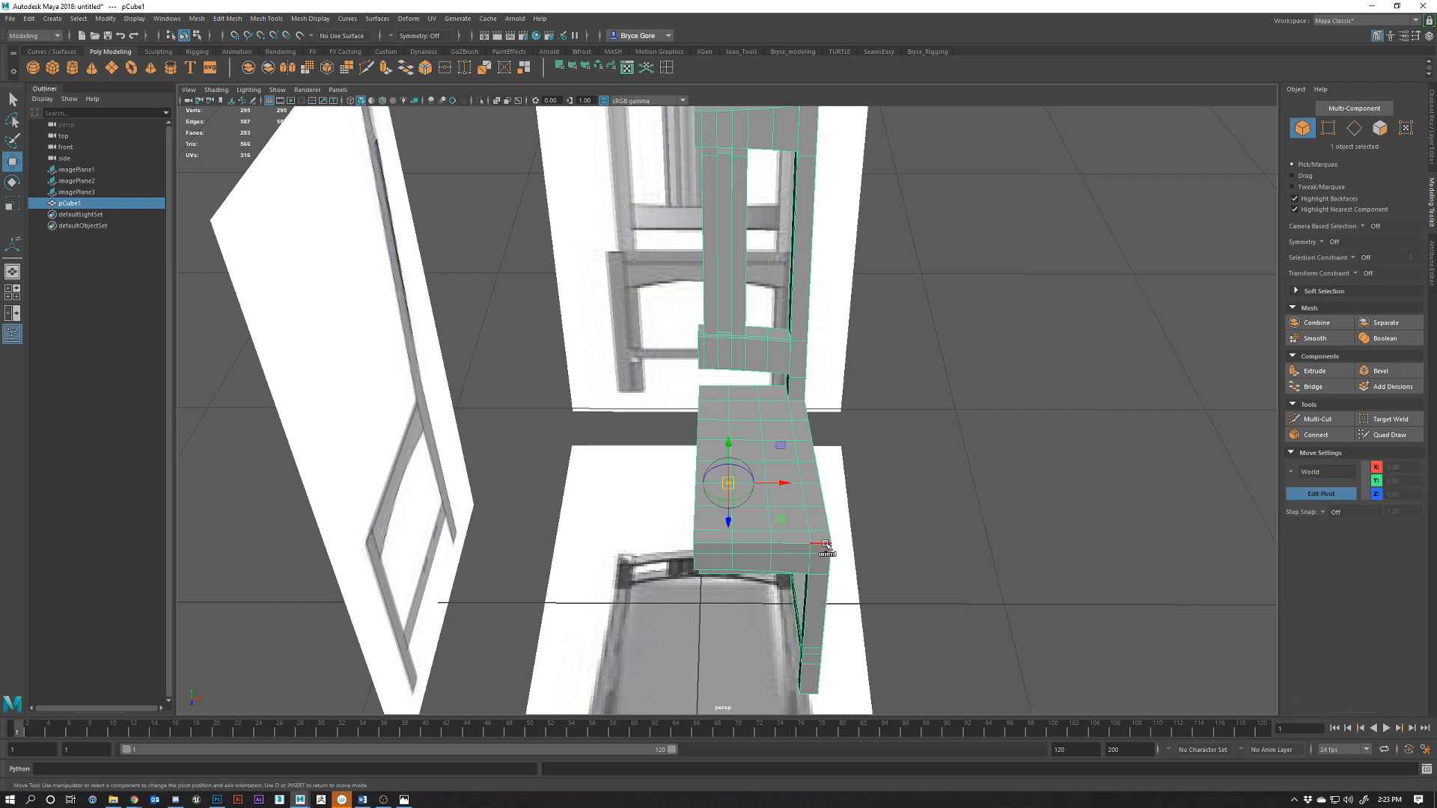
{"action": "key", "text": "v"}
{"action": "left_click_drag", "start_coordinate": [728, 482], "coordinate": [702, 485]}
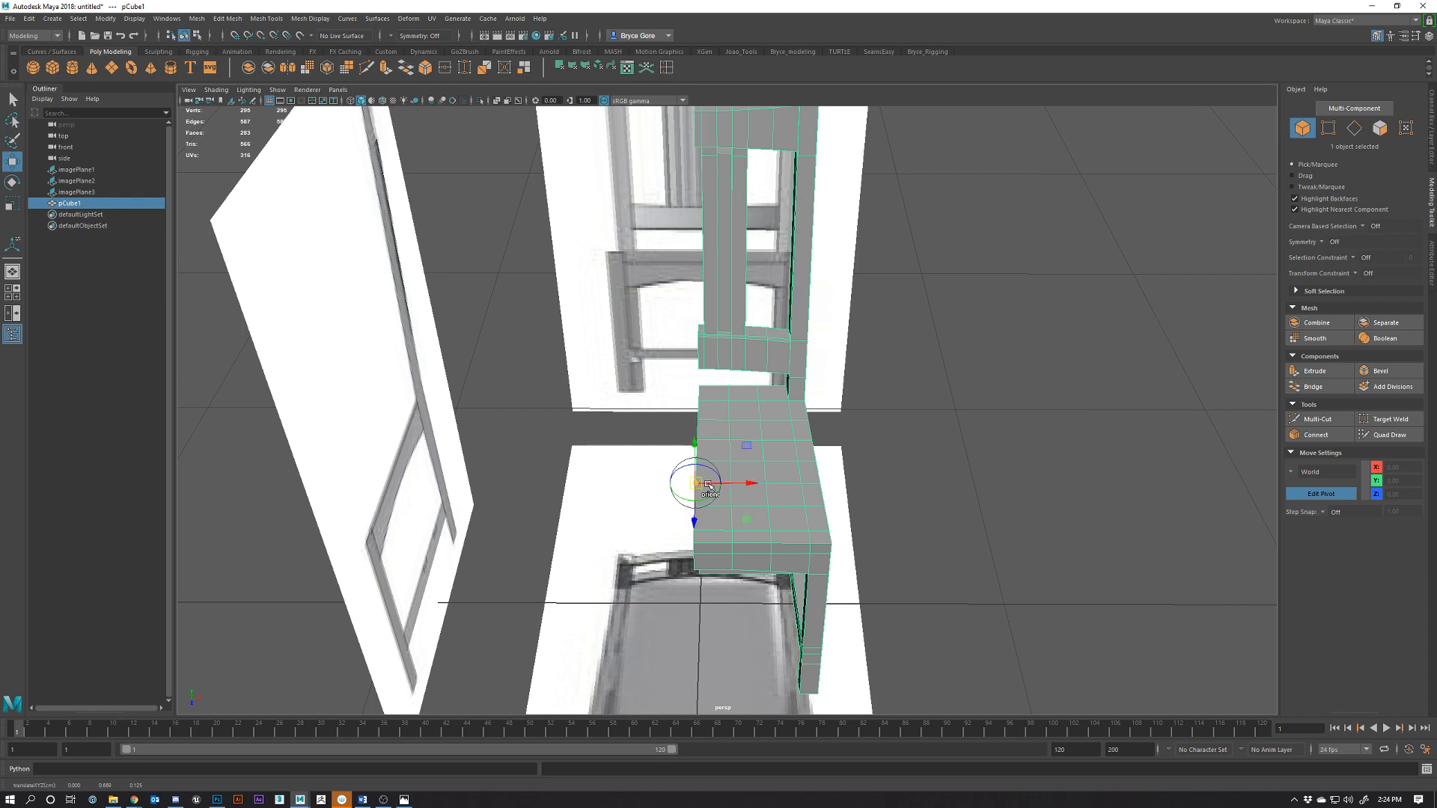
{"action": "left_click_drag", "start_coordinate": [715, 518], "coordinate": [777, 515], "text": "alt"}
{"action": "left_click_drag", "start_coordinate": [831, 473], "coordinate": [792, 468], "text": "alt"}
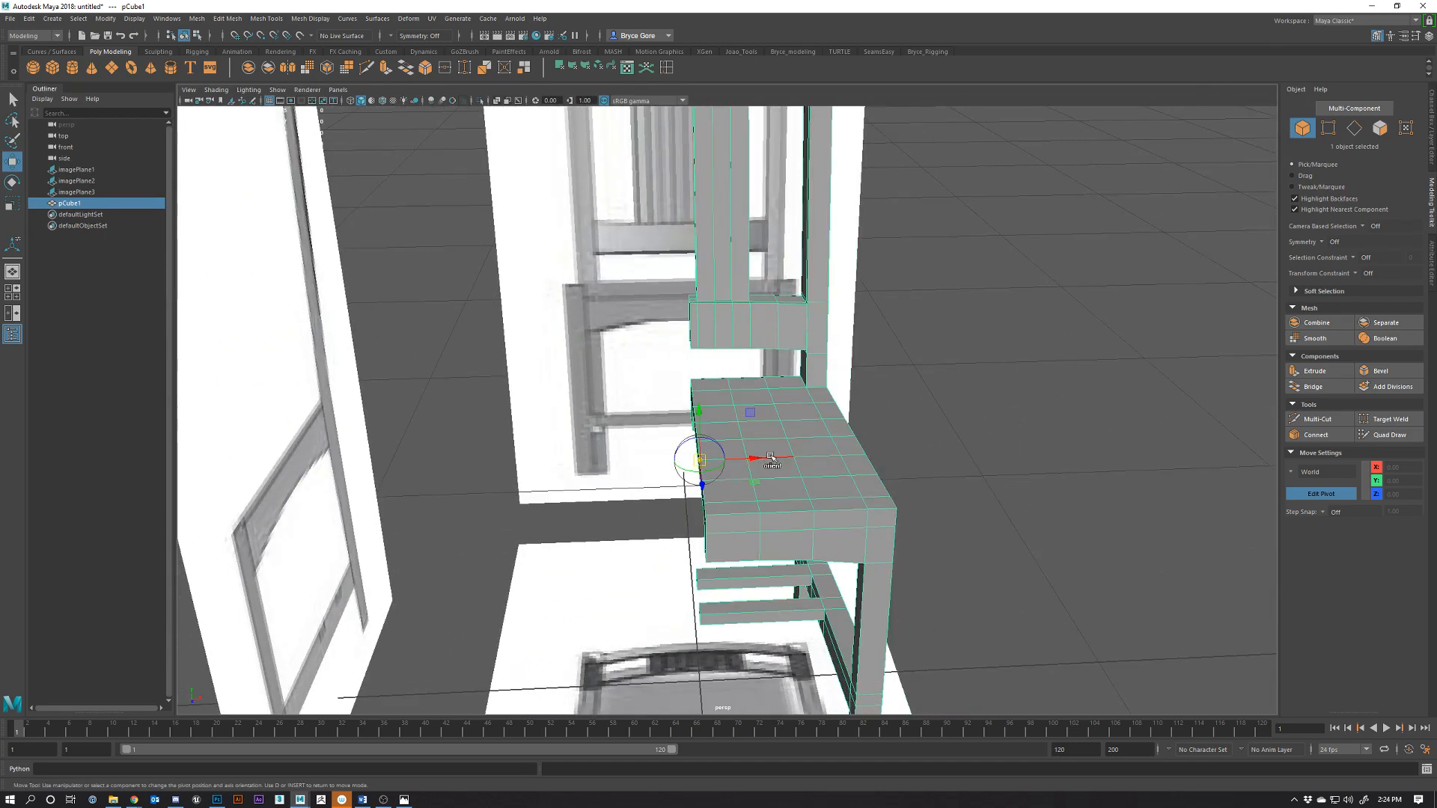
Leave pivot editing and mirror the half chair across the X axis with the axis position set to Object
{"action": "key", "text": "d"}
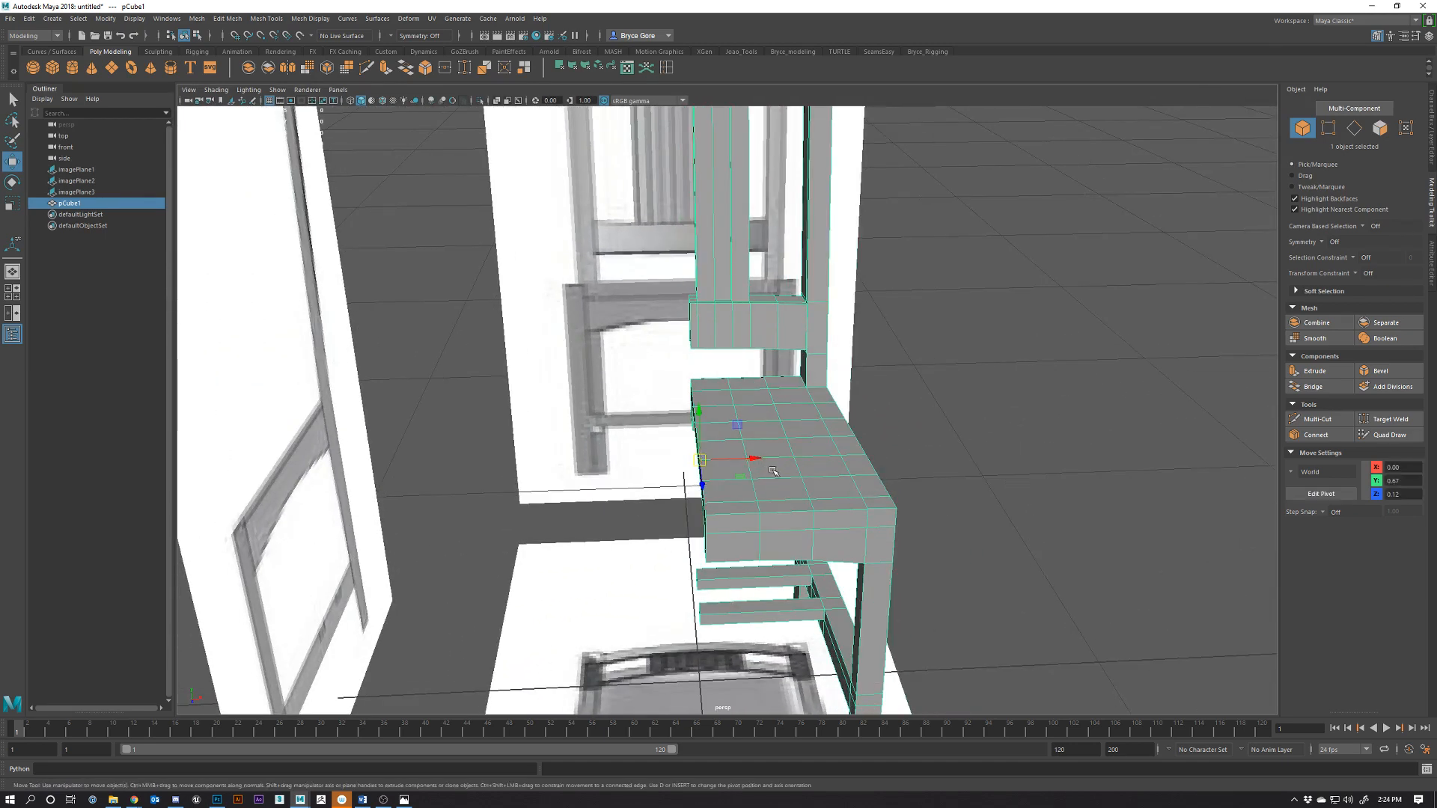
{"action": "right_click_drag", "start_coordinate": [770, 469], "coordinate": [806, 459]}
{"action": "left_click", "coordinate": [806, 460]}
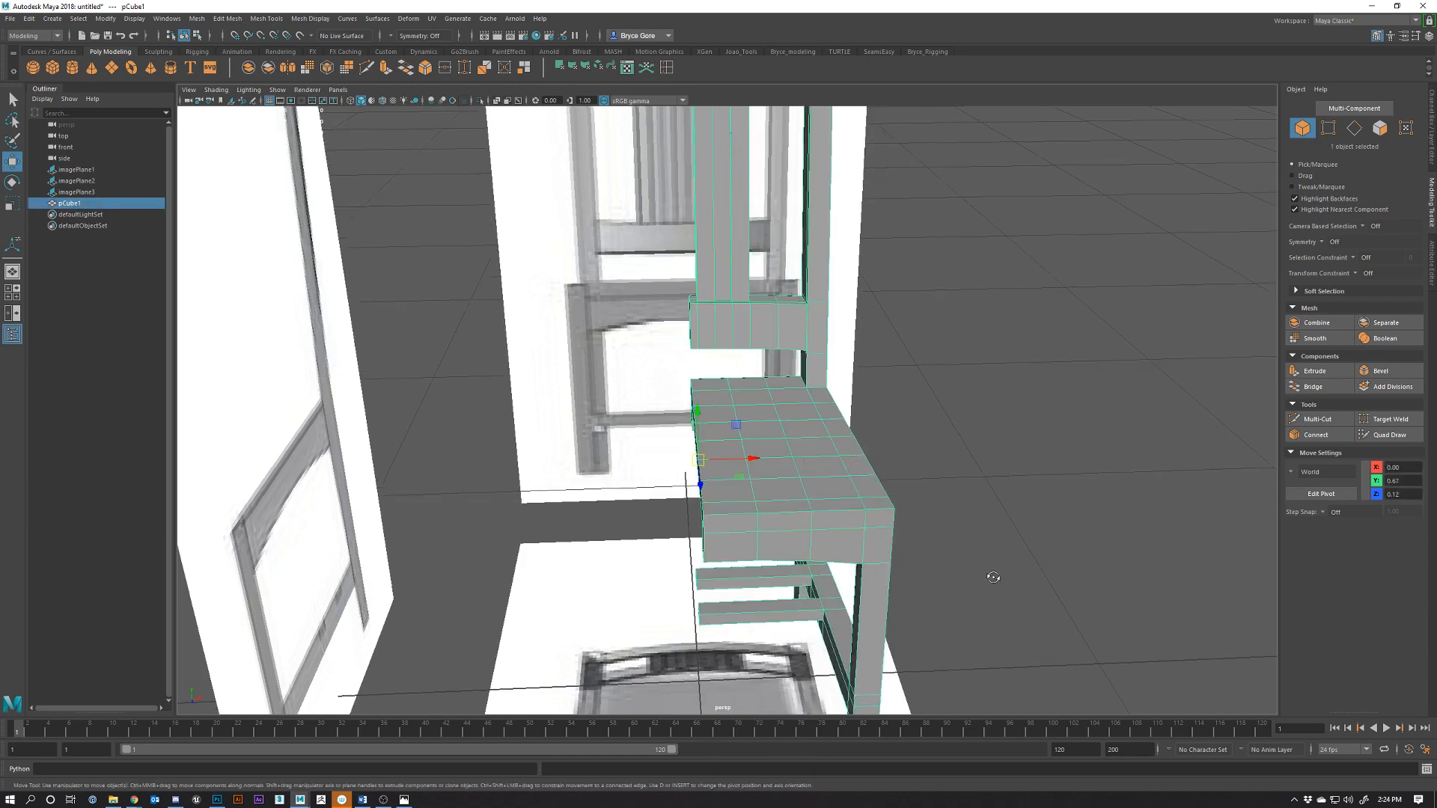
{"action": "left_click_drag", "start_coordinate": [806, 459], "coordinate": [811, 492], "text": "alt"}
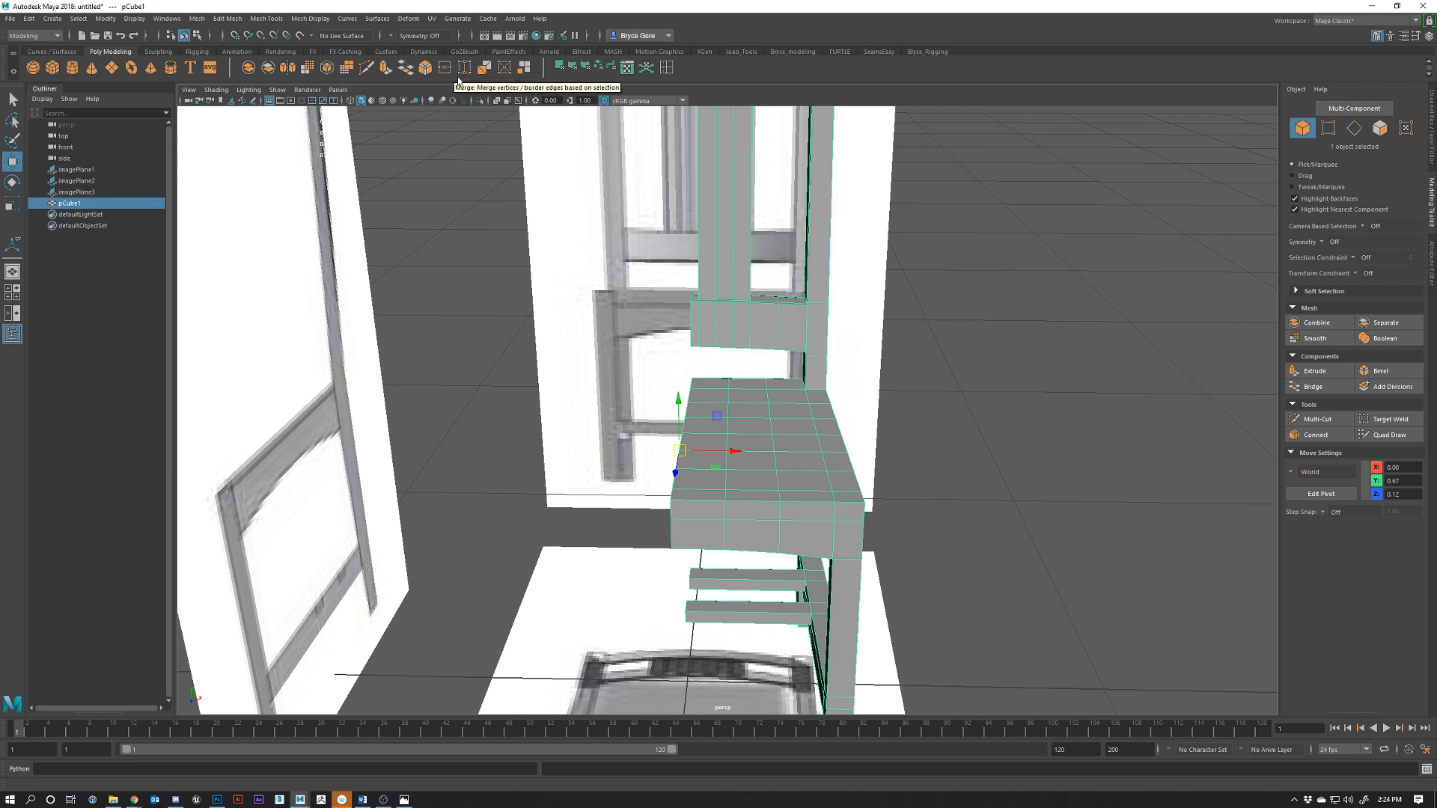
{"action": "left_click", "coordinate": [289, 68]}
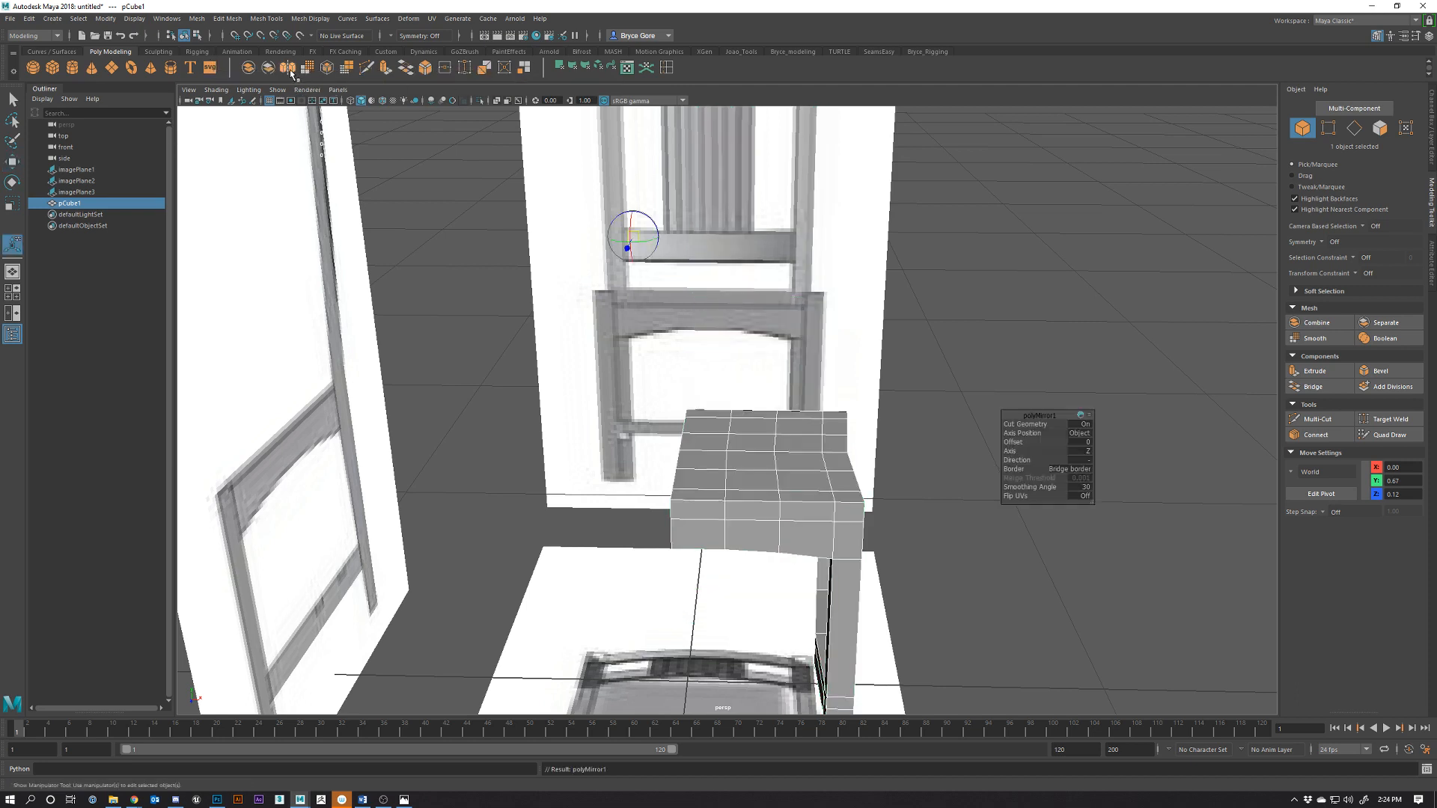
{"action": "left_click", "coordinate": [1089, 453]}
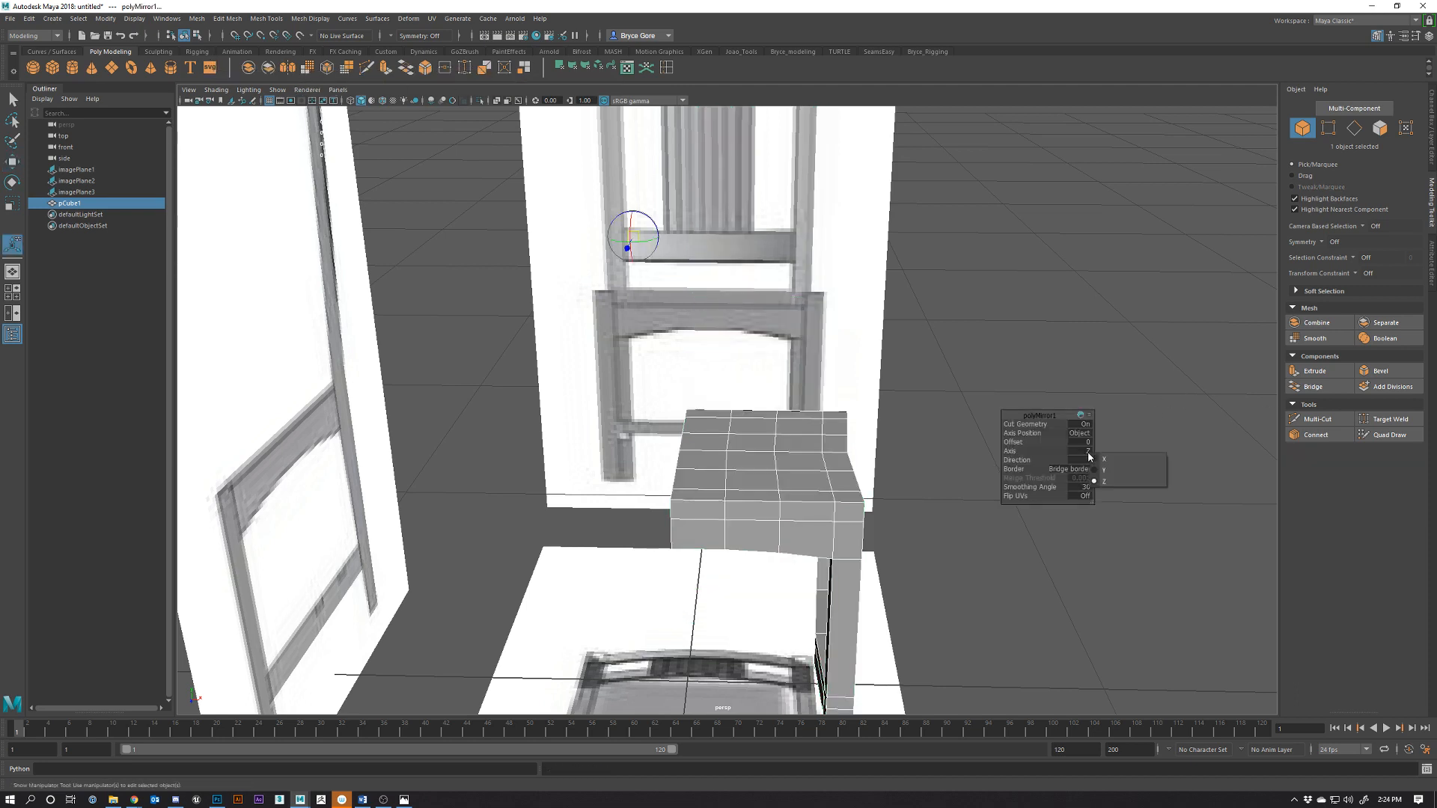
{"action": "left_click", "coordinate": [1100, 459]}
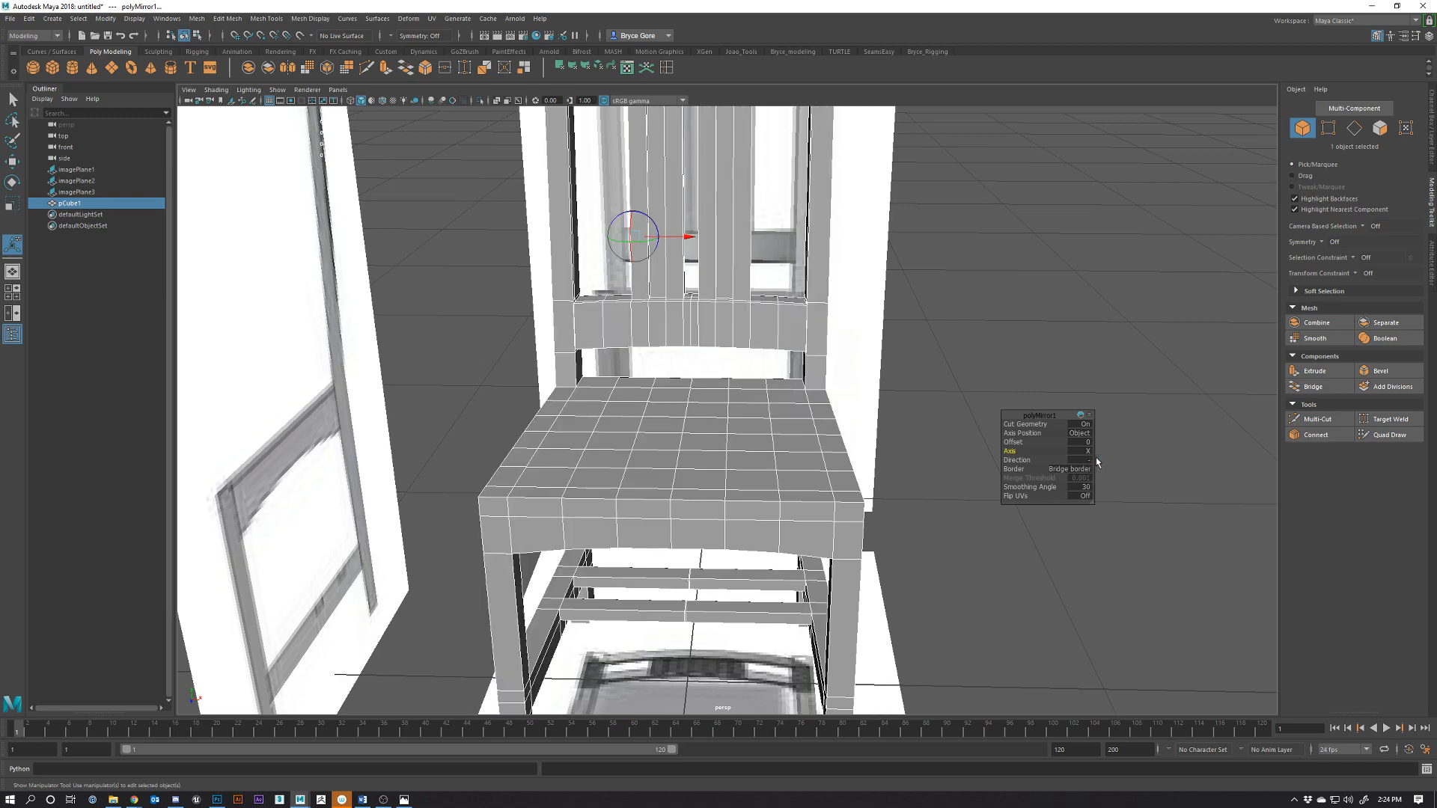
{"action": "left_click", "coordinate": [1047, 274]}
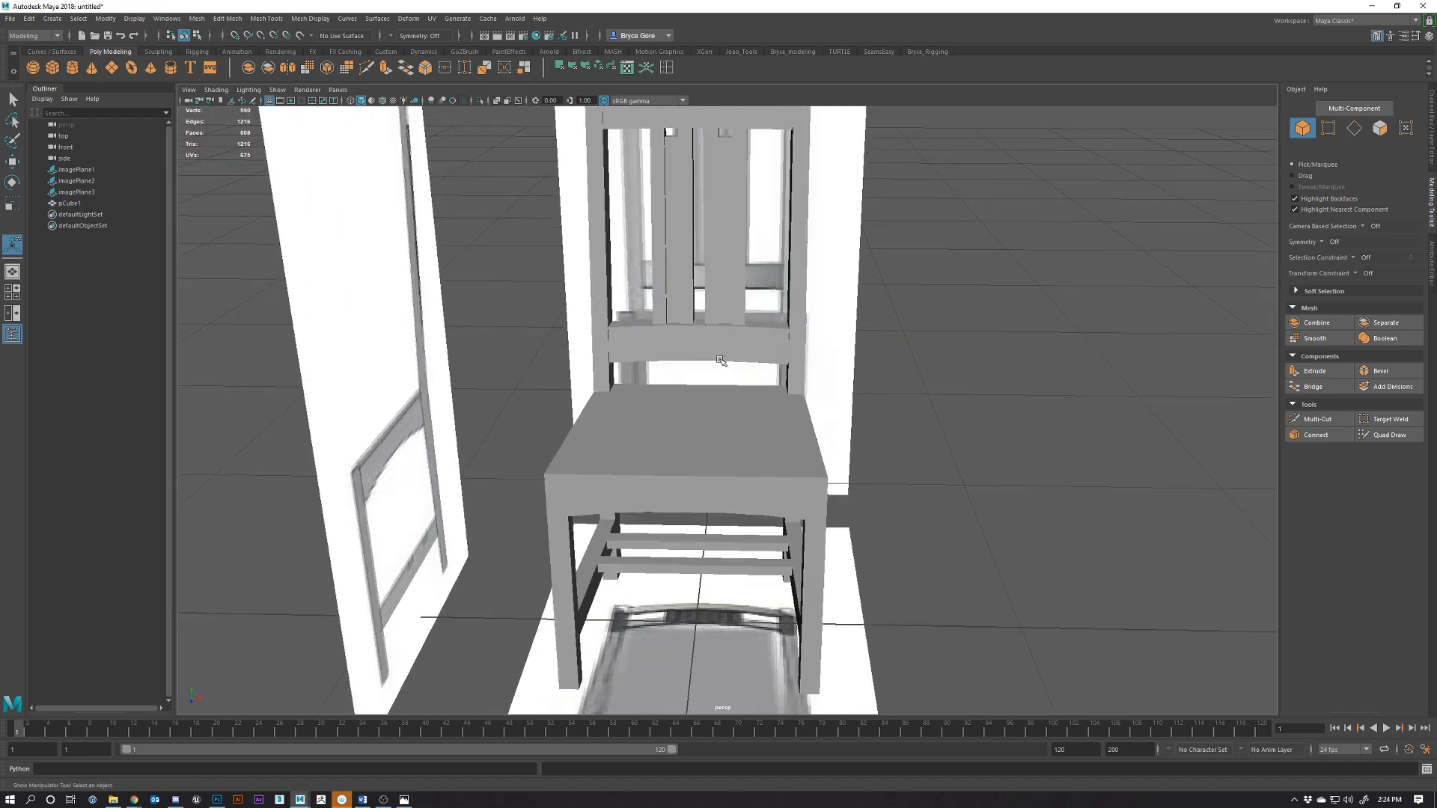
Examine the centre seam where the mirrored halves meet on the two stretchers beneath the seat
{"action": "left_click_drag", "start_coordinate": [722, 361], "coordinate": [660, 424], "text": "alt"}
{"action": "left_click", "coordinate": [735, 377]}
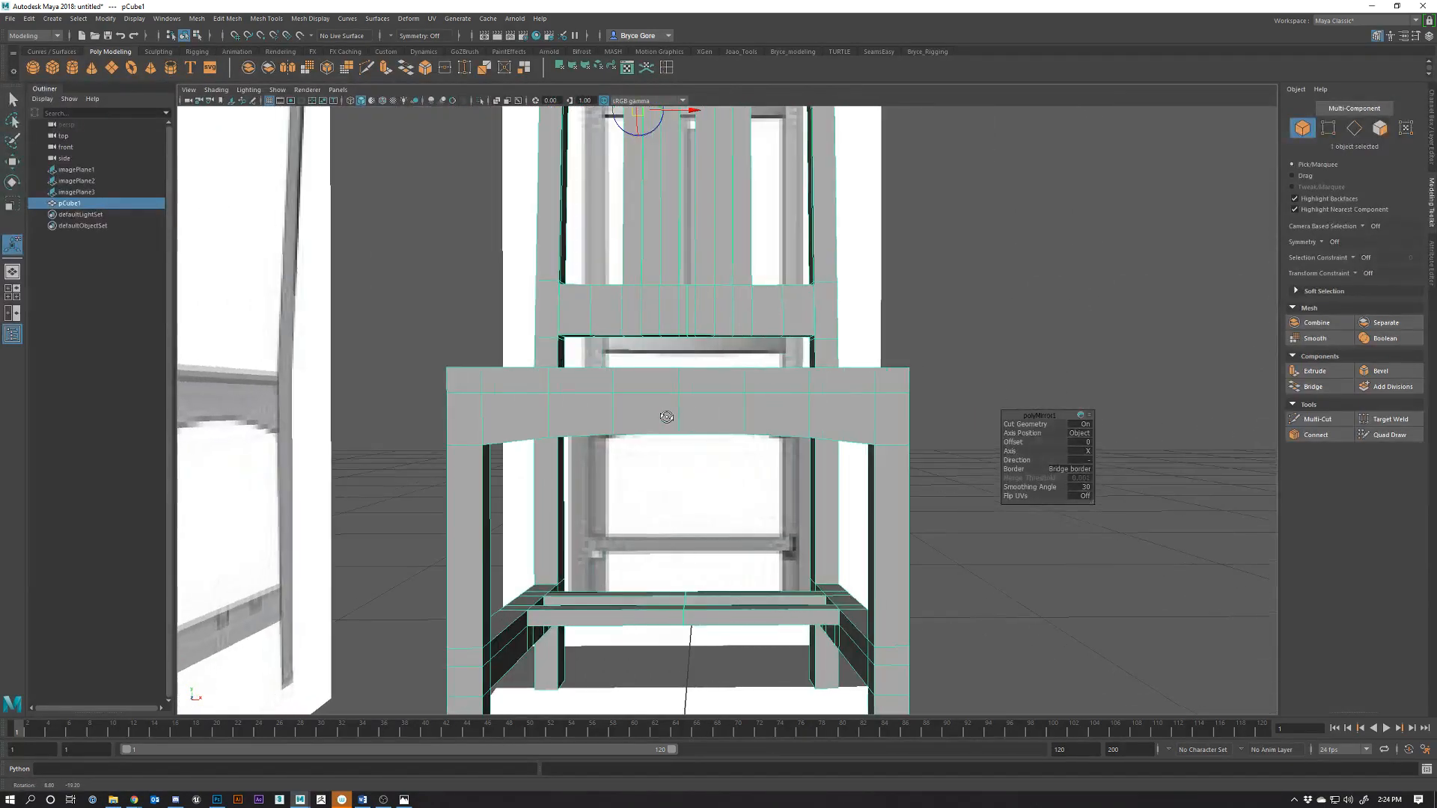
{"action": "right_click_drag", "start_coordinate": [661, 419], "coordinate": [708, 561], "text": "alt"}
{"action": "right_click_drag", "start_coordinate": [659, 419], "coordinate": [672, 487], "text": "alt"}
{"action": "left_click_drag", "start_coordinate": [671, 487], "coordinate": [664, 481], "text": "alt"}
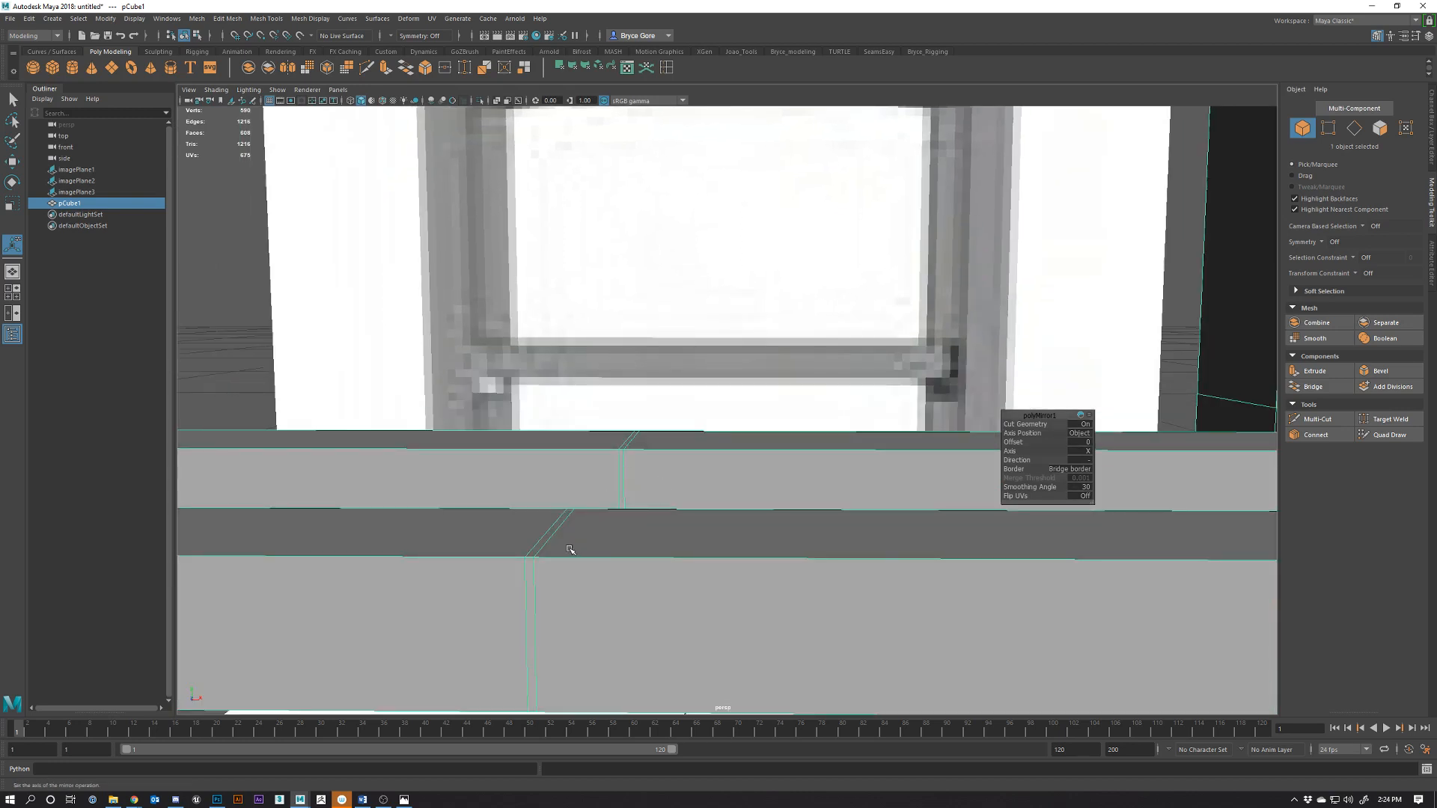
{"action": "right_click_drag", "start_coordinate": [607, 544], "coordinate": [644, 487], "text": "alt"}
{"action": "left_click_drag", "start_coordinate": [644, 487], "coordinate": [725, 454], "text": "alt"}
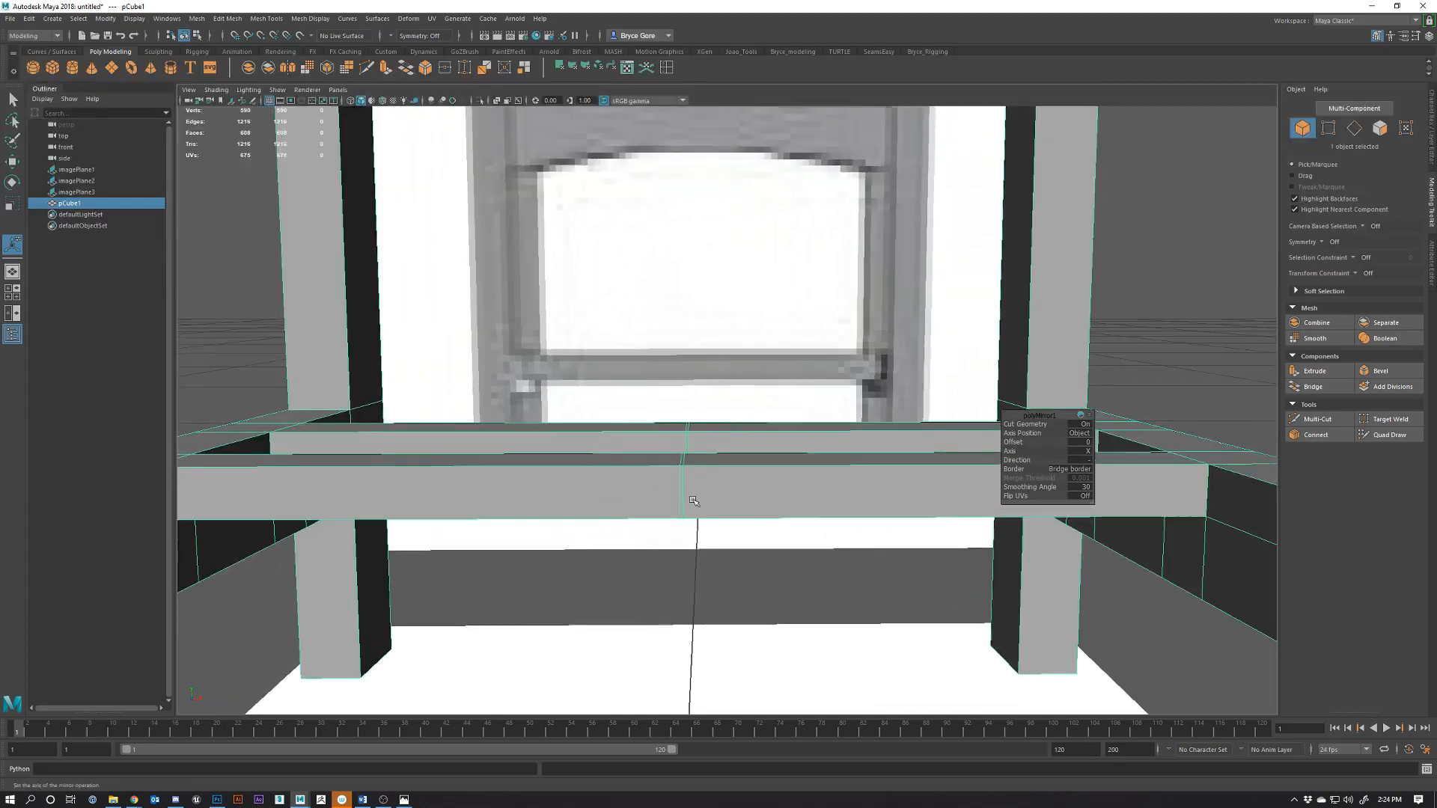
{"action": "right_click_drag", "start_coordinate": [695, 501], "coordinate": [599, 474], "text": "alt"}
Try shifting the front stretcher's upper centre-seam vertex to test the join, then undo the moves
{"action": "key", "text": "w"}
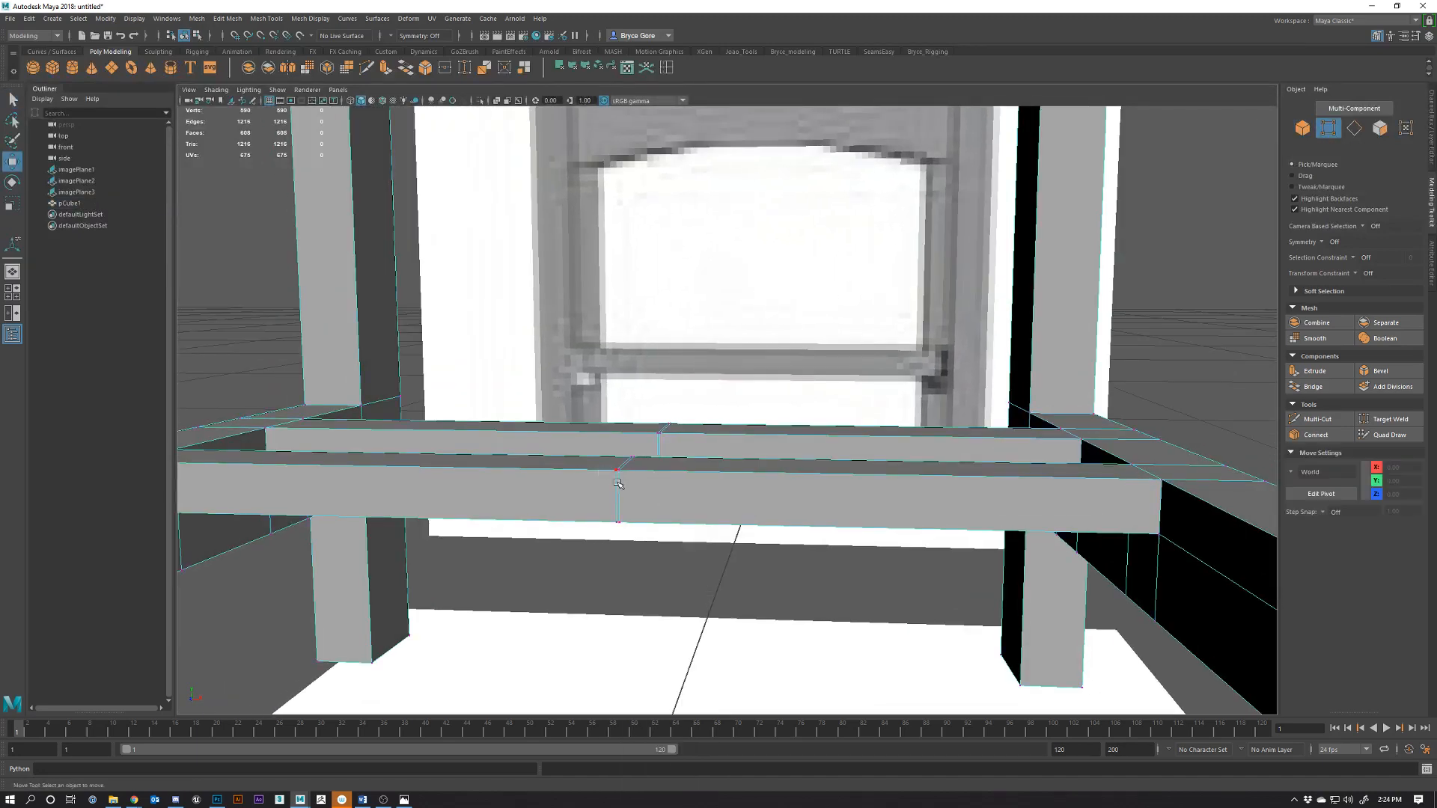
{"action": "left_click", "coordinate": [640, 483]}
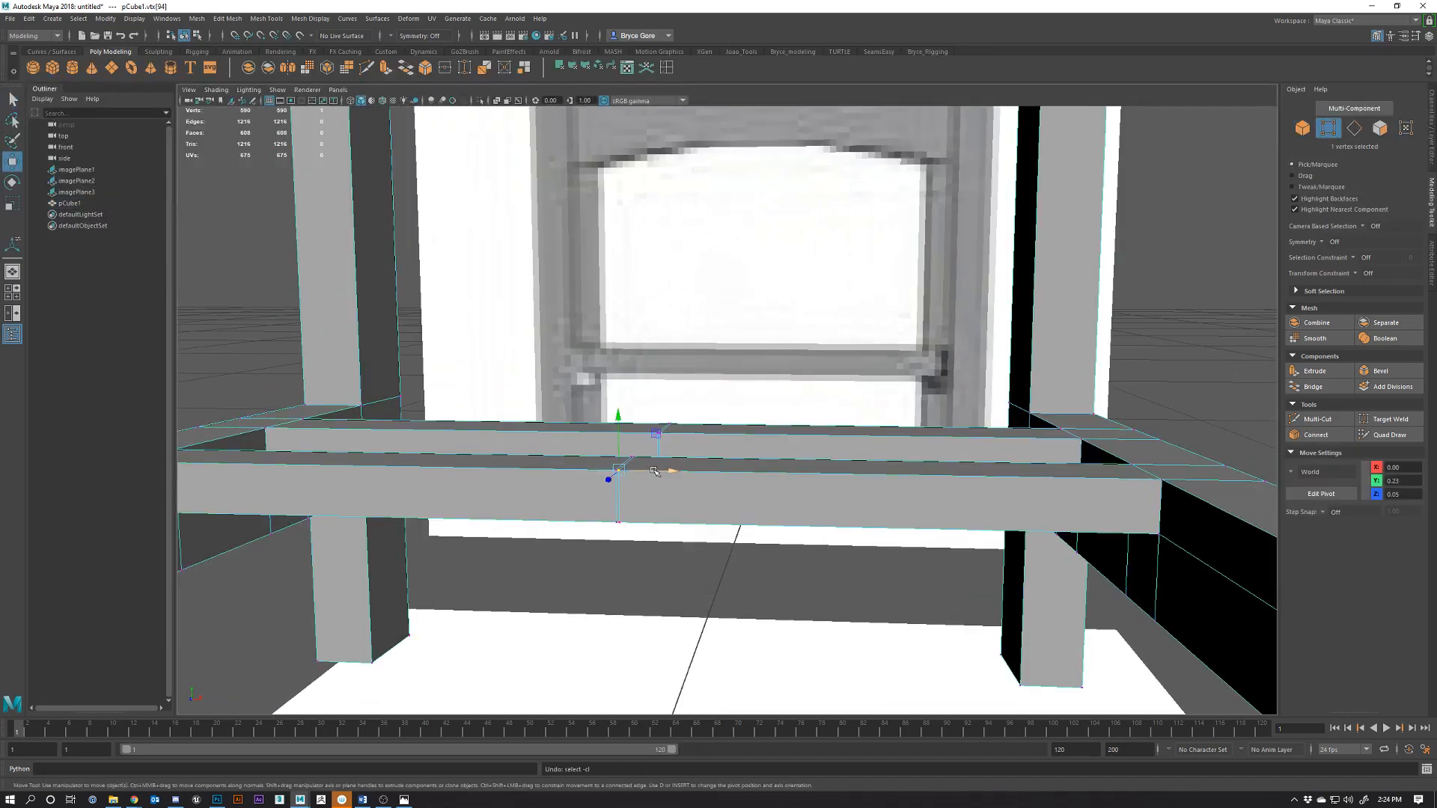
{"action": "mouse_move", "coordinate": [668, 479]}
{"action": "left_mouse_down"}
{"action": "mouse_move", "coordinate": [727, 479]}
{"action": "mouse_move", "coordinate": [636, 479]}
{"action": "mouse_move", "coordinate": [658, 472]}
{"action": "mouse_move", "coordinate": [651, 462]}
{"action": "left_mouse_up"}
{"action": "key", "text": "ctrl+z"}
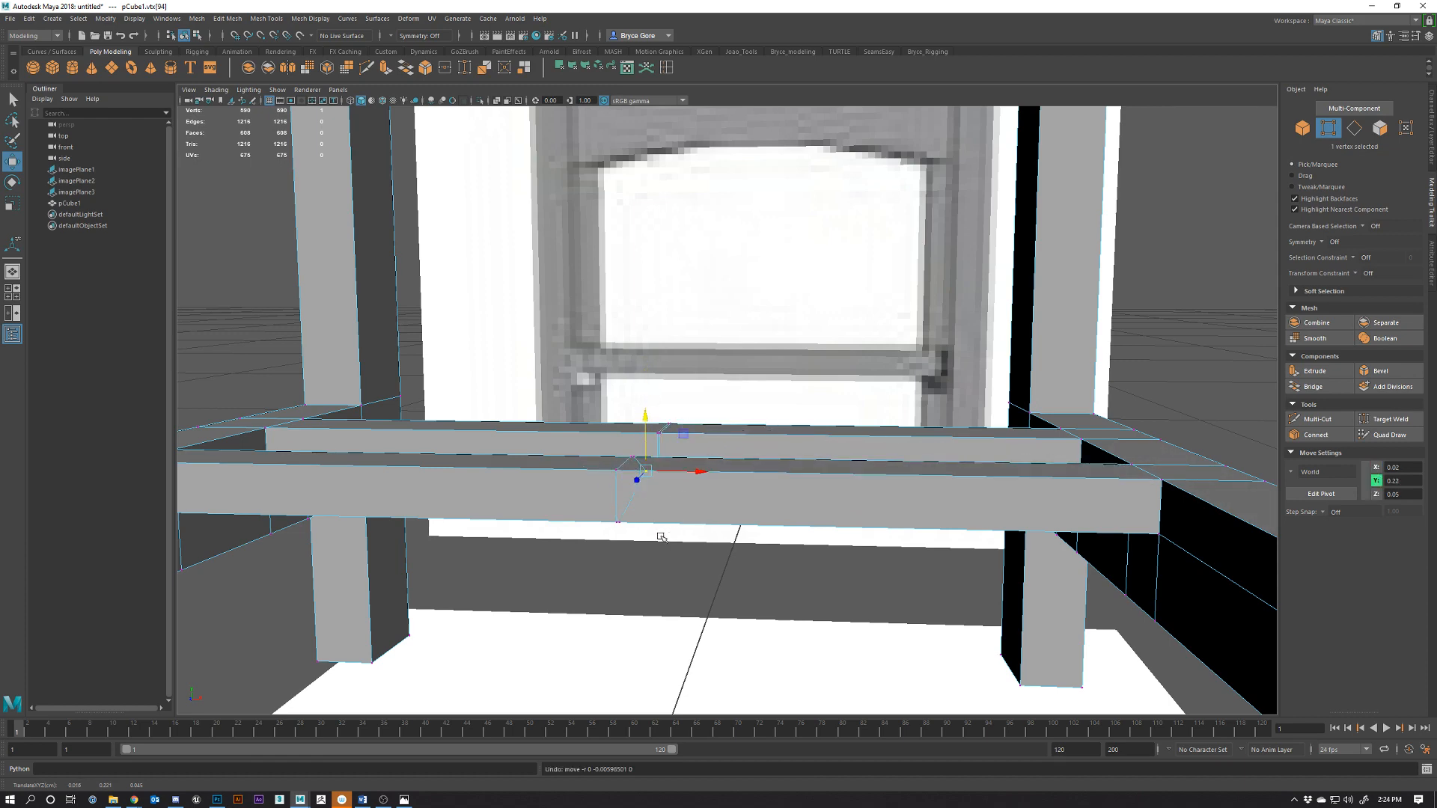
{"action": "scroll", "coordinate": [628, 550], "scroll_direction": "up", "scroll_amount": 2}
{"action": "scroll", "coordinate": [626, 551], "scroll_direction": "down", "scroll_amount": 1}
{"action": "key", "text": "ctrl+z"}
{"action": "key", "text": "ctrl+z"}
{"action": "key", "text": "ctrl+z"}
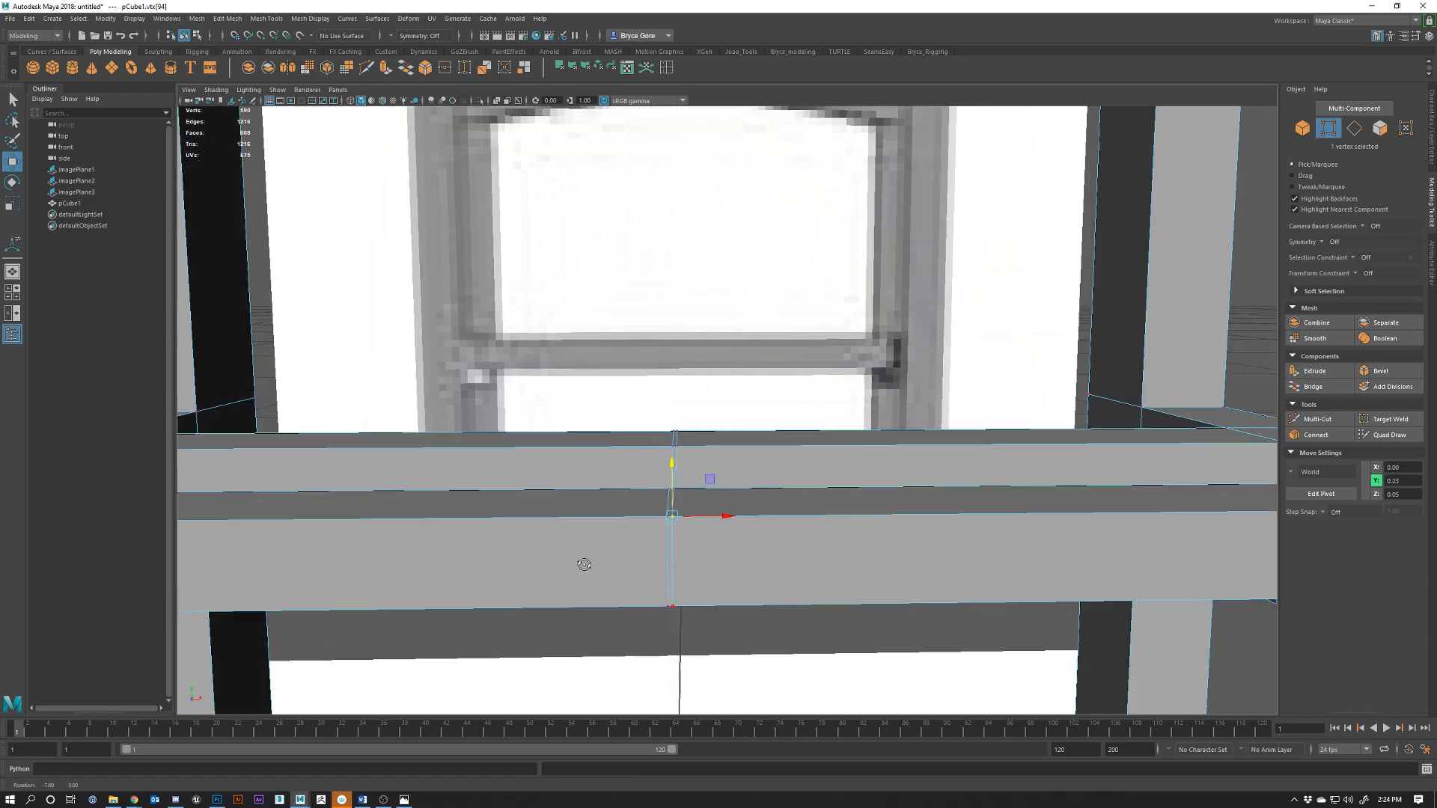
Merge the doubled centre-seam vertices of the rear stretcher pair by pair
{"action": "left_click_drag", "start_coordinate": [773, 536], "coordinate": [681, 548], "text": "alt"}
{"action": "left_click_drag", "start_coordinate": [711, 614], "coordinate": [718, 578], "text": "alt"}
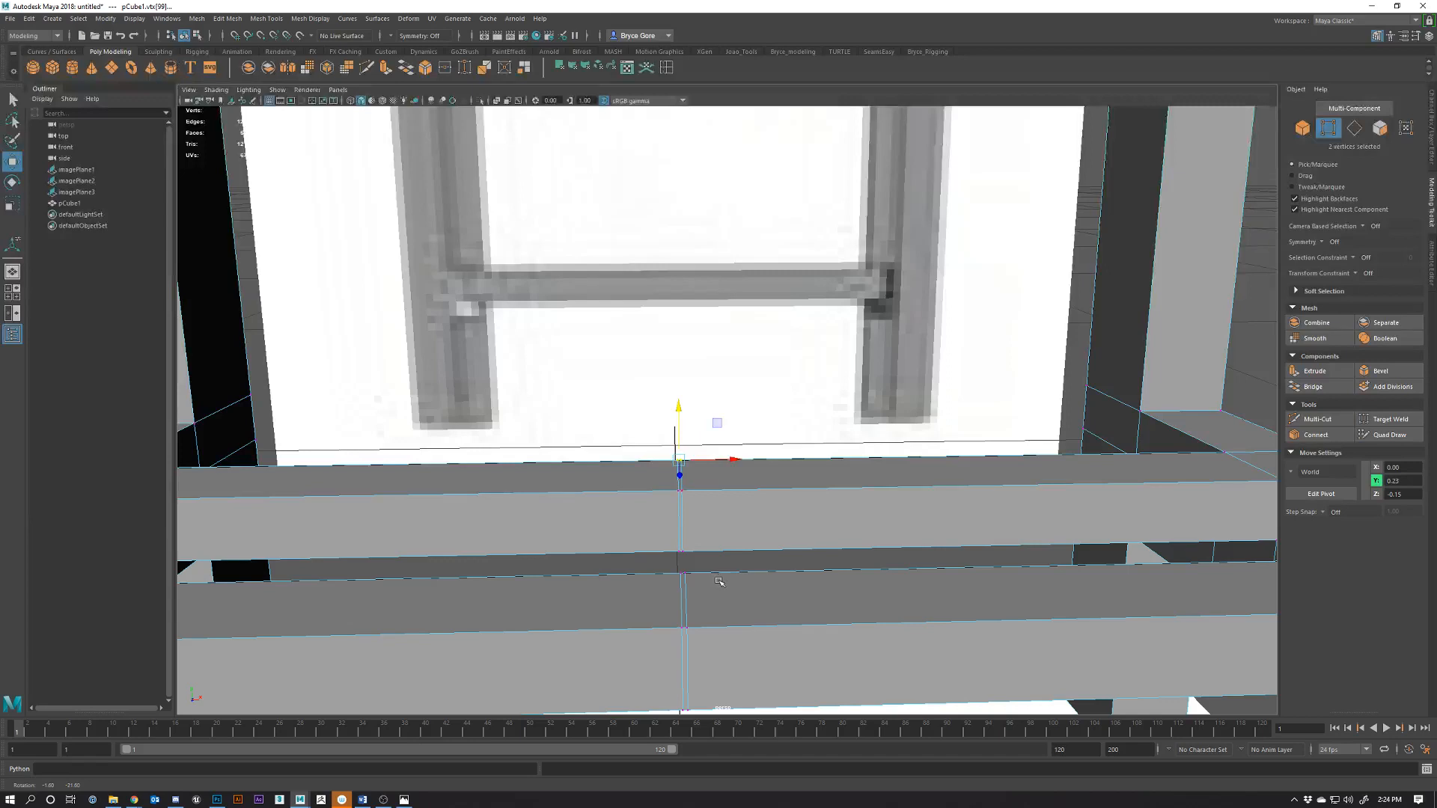
{"action": "left_click", "coordinate": [446, 71]}
{"action": "left_click", "coordinate": [673, 487], "text": "shift"}
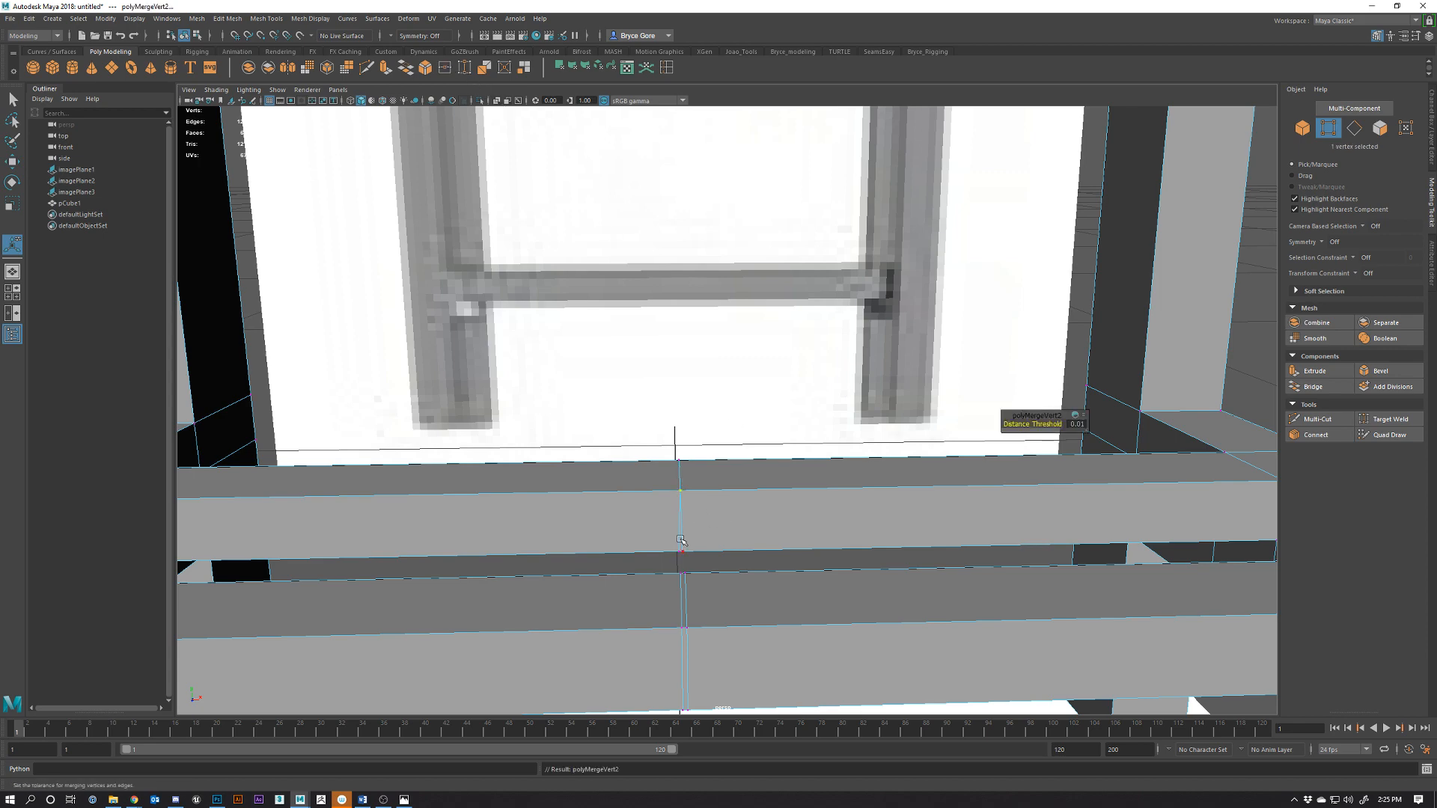
{"action": "left_click_drag", "start_coordinate": [665, 540], "coordinate": [689, 561]}
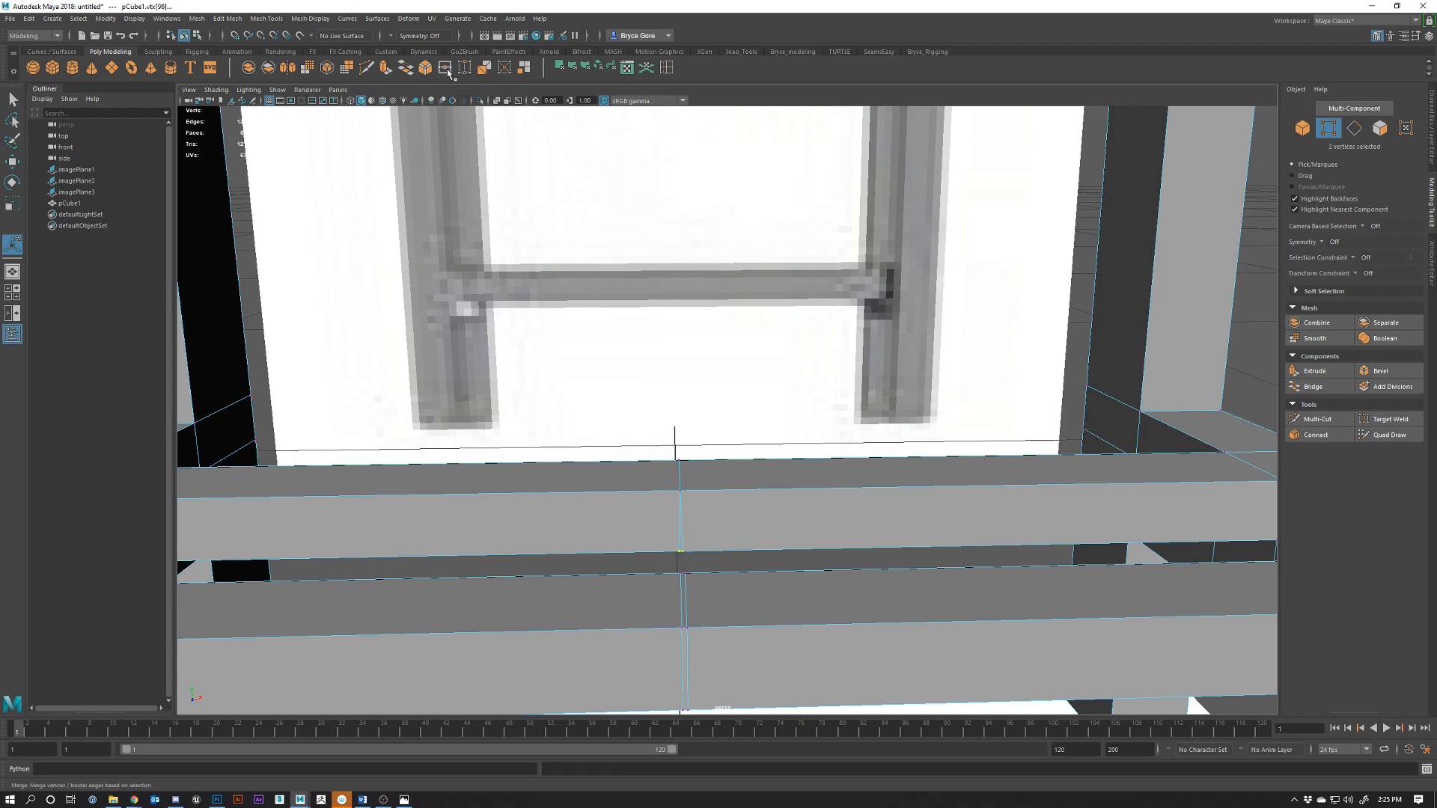
{"action": "left_click", "coordinate": [447, 71]}
Try merging all eight centre-seam vertices of the front stretcher in one operation
{"action": "scroll", "coordinate": [757, 552], "scroll_direction": "down", "scroll_amount": 3}
{"action": "middle_click_drag", "start_coordinate": [756, 552], "coordinate": [699, 520], "text": "alt"}
{"action": "left_click_drag", "start_coordinate": [699, 520], "coordinate": [686, 539], "text": "alt"}
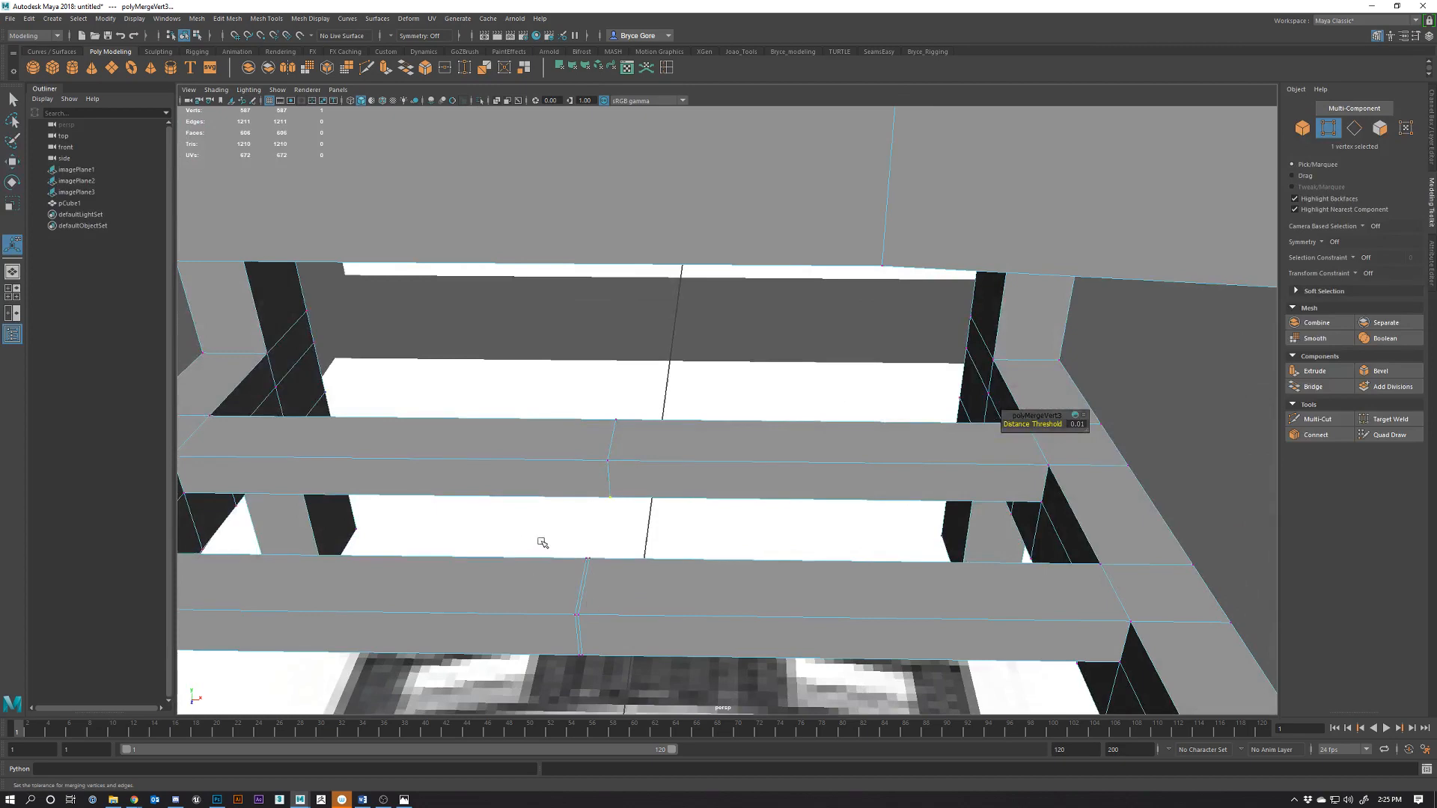
{"action": "left_click_drag", "start_coordinate": [541, 542], "coordinate": [654, 696]}
{"action": "left_click_drag", "start_coordinate": [655, 694], "coordinate": [659, 628], "text": "alt"}
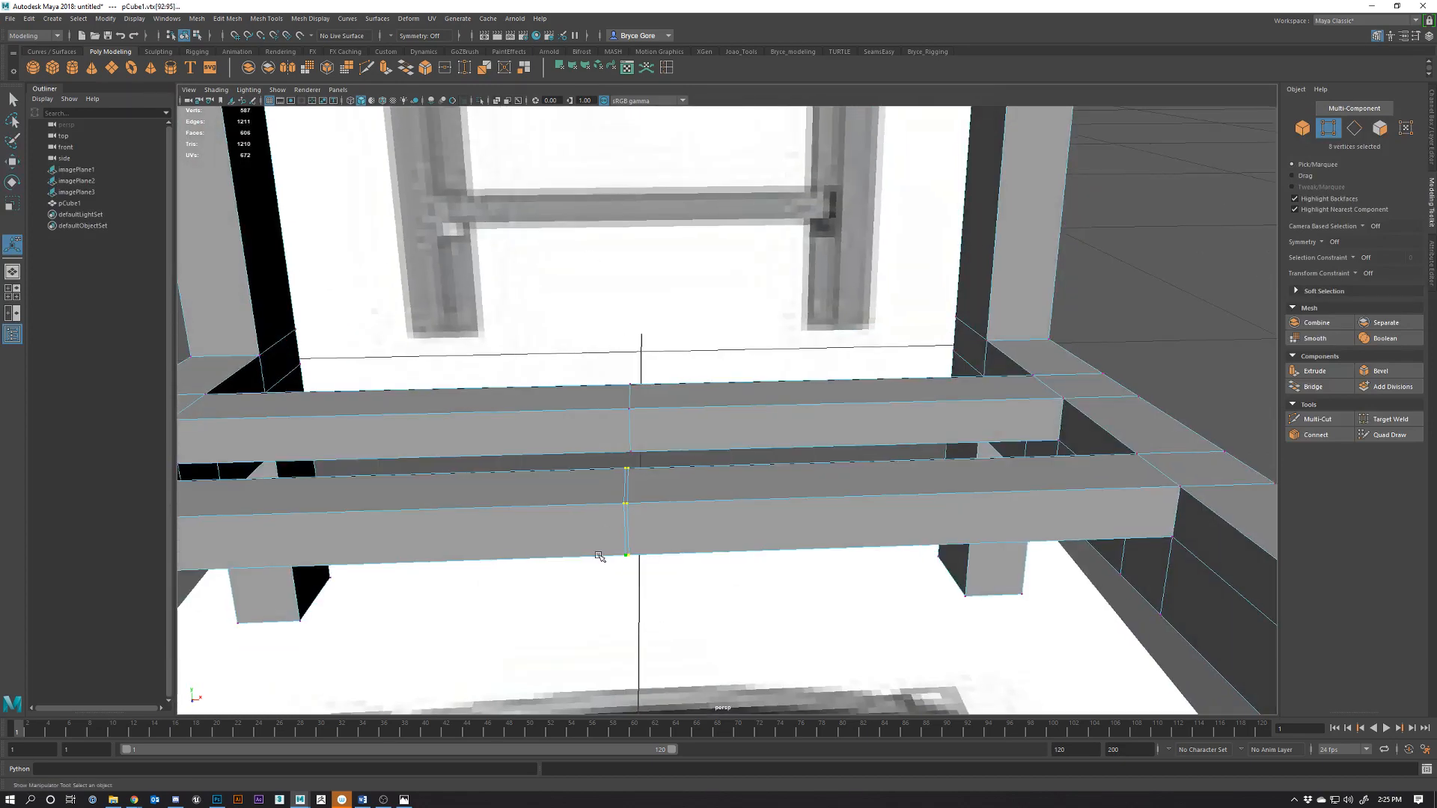
{"action": "left_click_drag", "start_coordinate": [599, 557], "coordinate": [589, 546], "text": "alt"}
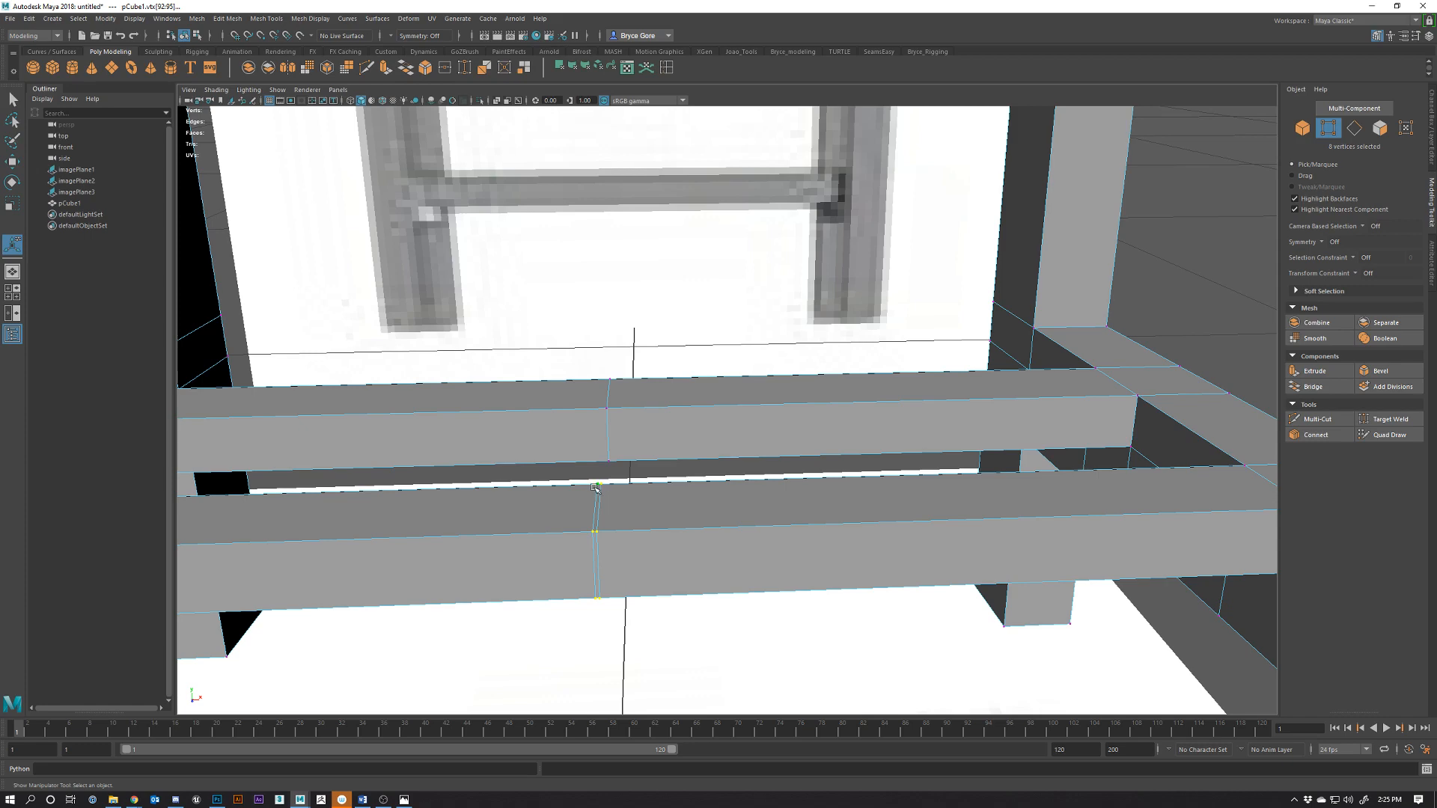
{"action": "left_click_drag", "start_coordinate": [607, 507], "coordinate": [591, 582], "text": "alt"}
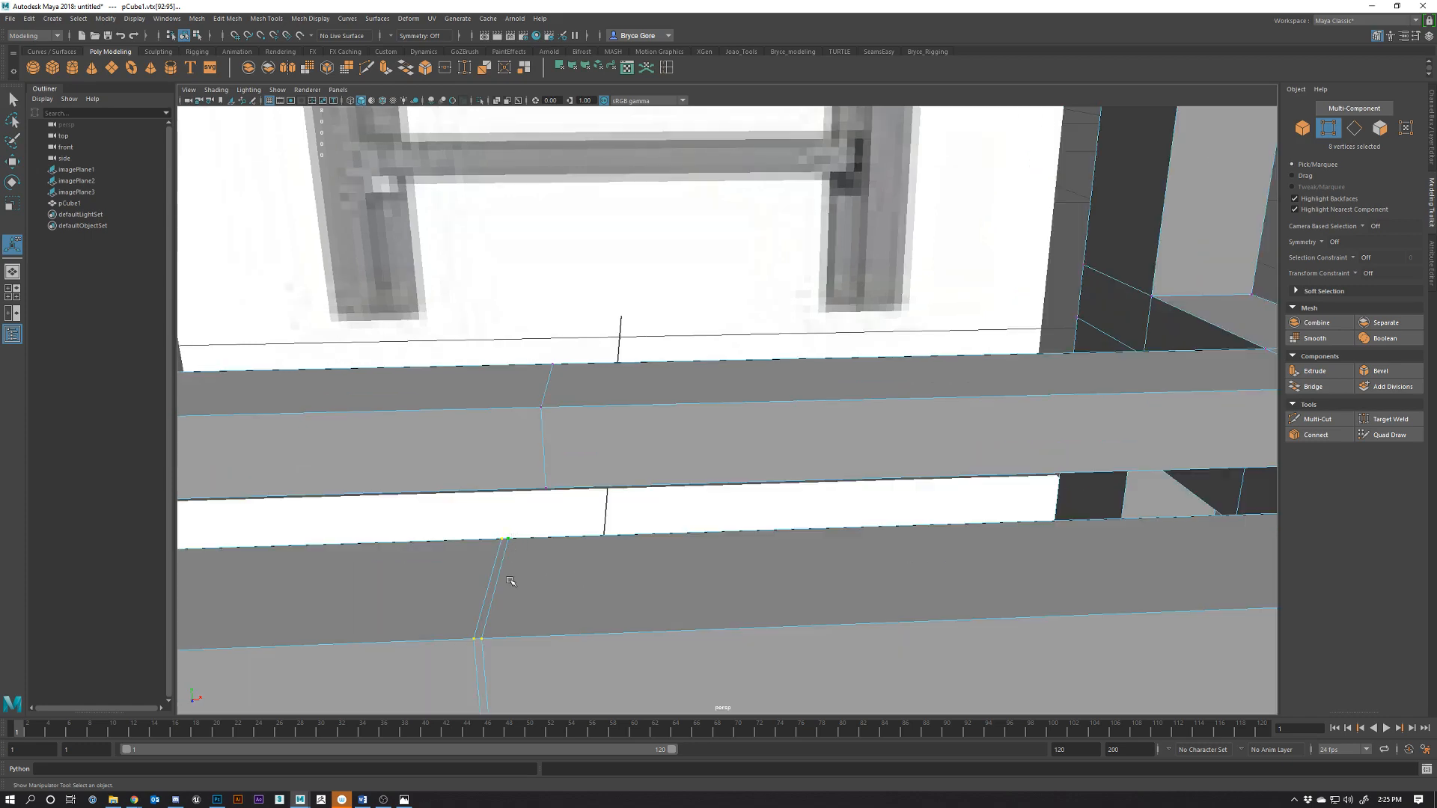
{"action": "scroll", "coordinate": [637, 536], "scroll_direction": "down", "scroll_amount": 5}
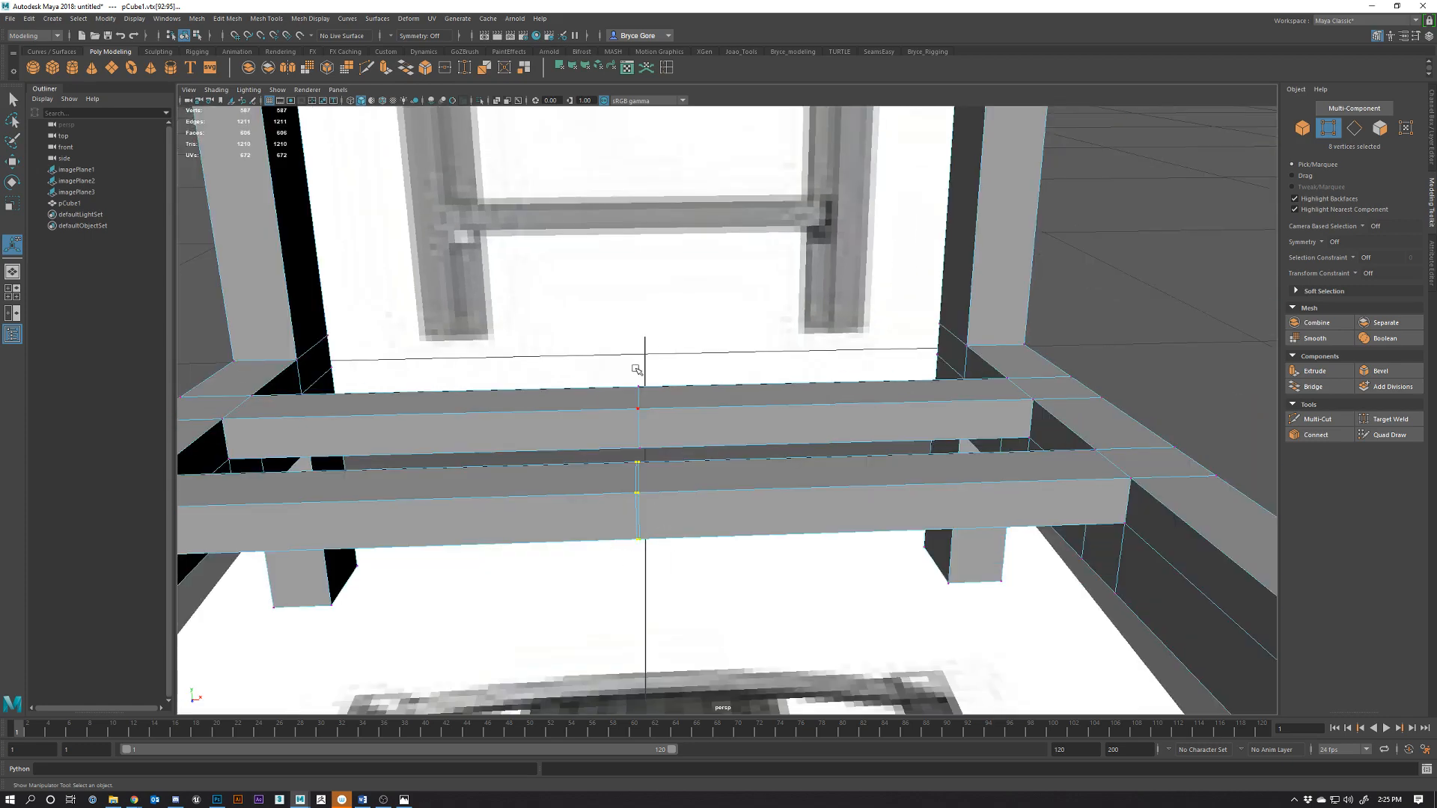
{"action": "left_click", "coordinate": [445, 67]}
{"action": "scroll", "coordinate": [627, 554], "scroll_direction": "up", "scroll_amount": 5}
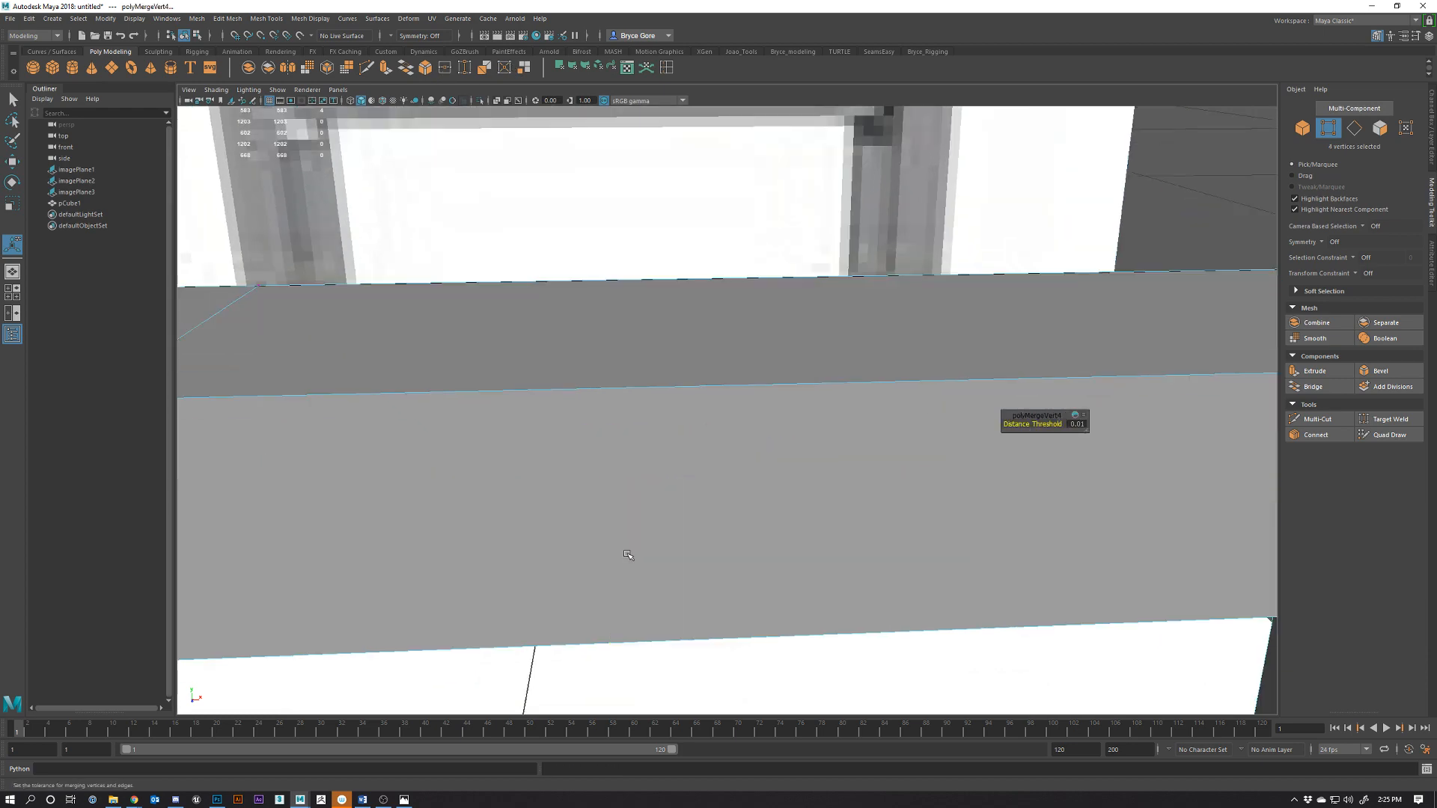
Inspect the stretchers' seams from below and undo the front stretcher's vertex merge
{"action": "scroll", "coordinate": [627, 555], "scroll_direction": "down", "scroll_amount": 6}
{"action": "left_click_drag", "start_coordinate": [603, 595], "coordinate": [629, 513], "text": "alt"}
{"action": "left_click", "coordinate": [612, 321]}
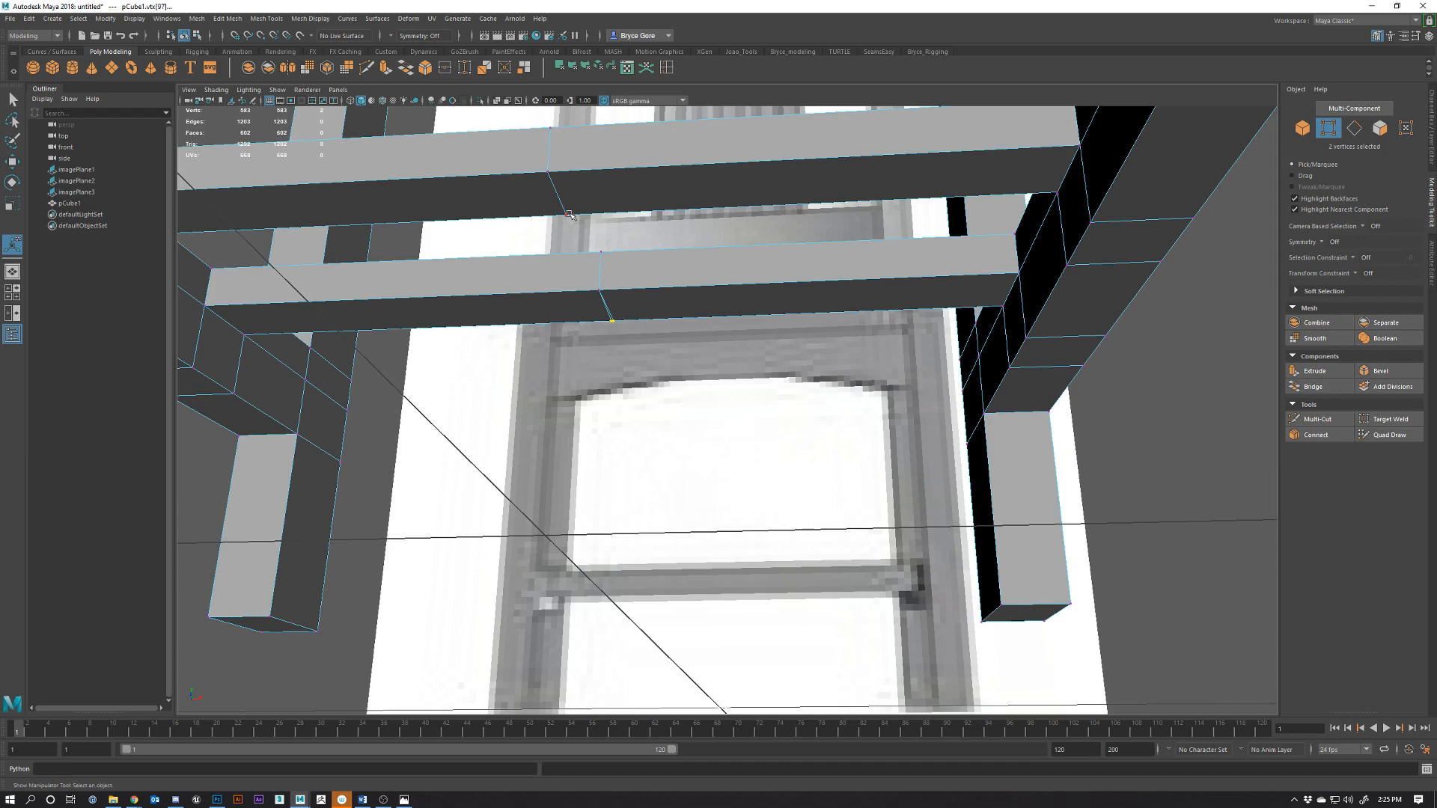
{"action": "left_click_drag", "start_coordinate": [570, 215], "coordinate": [591, 301], "text": "alt"}
{"action": "left_click", "coordinate": [559, 248]}
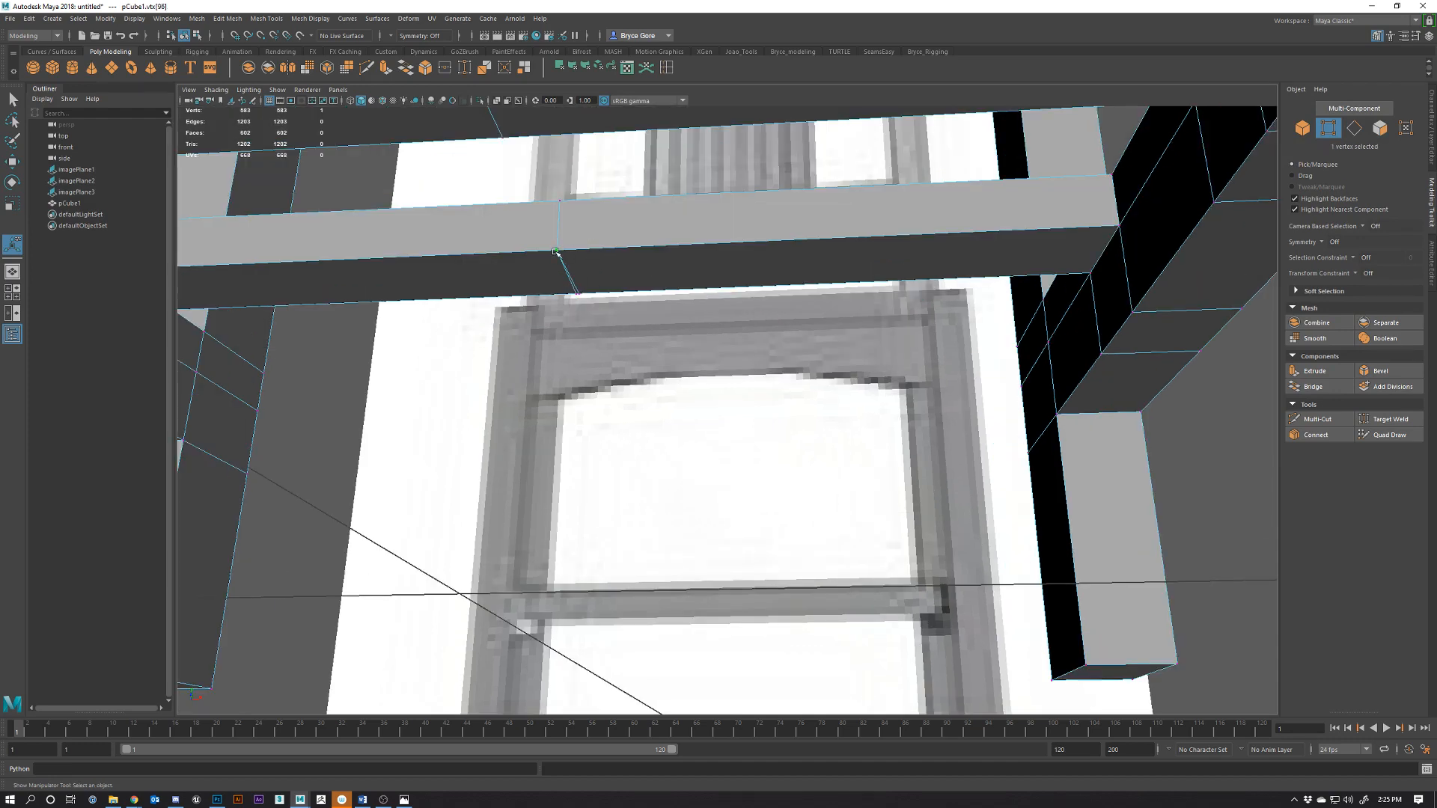
{"action": "left_click_drag", "start_coordinate": [556, 252], "coordinate": [628, 308], "text": "alt"}
{"action": "key", "text": "ctrl+z"}
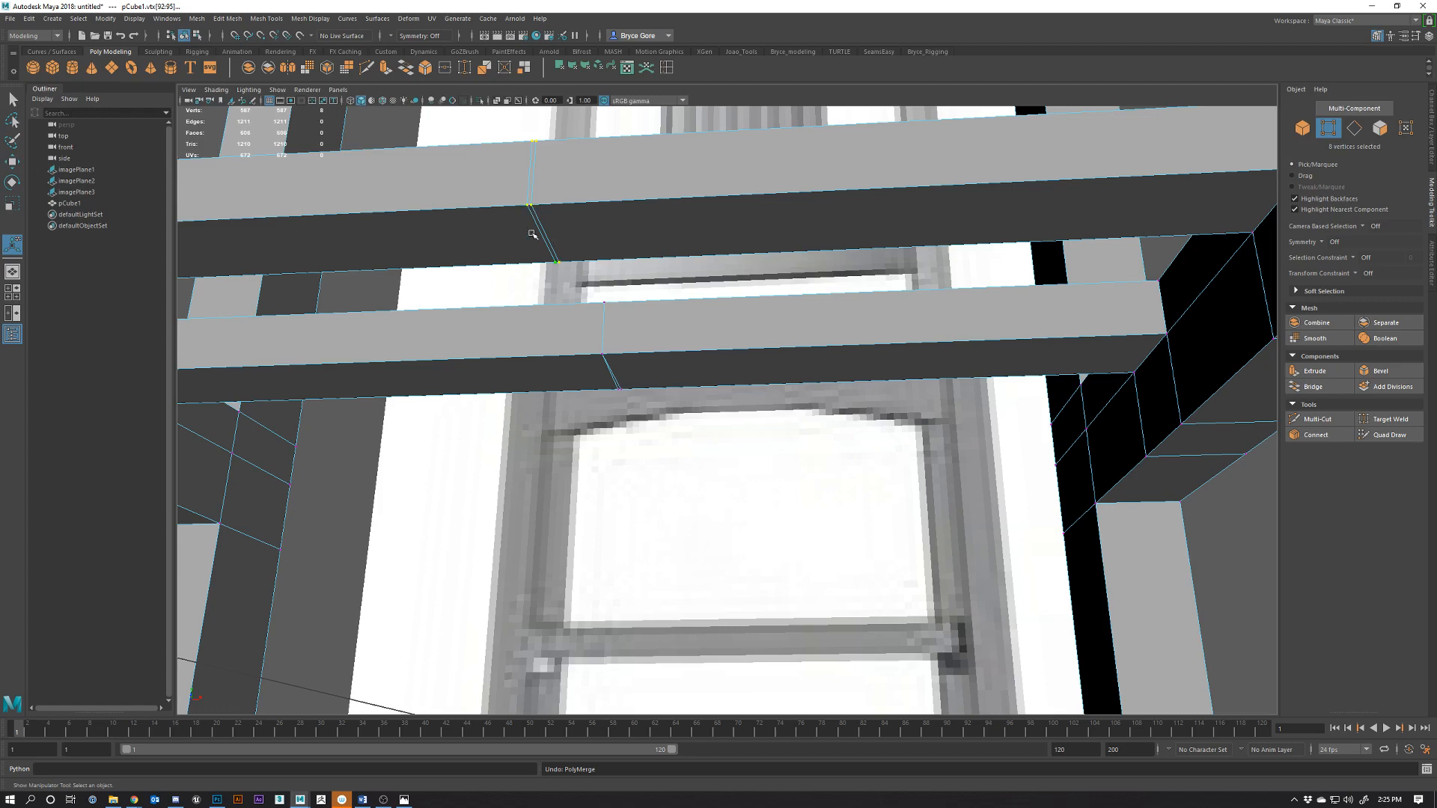
Insert an edge loop along the front stretcher's underside, close to its lower front edge
{"action": "left_click_drag", "start_coordinate": [517, 212], "coordinate": [564, 254], "text": "alt"}
{"action": "key", "text": "g"}
{"action": "left_click", "coordinate": [545, 225]}
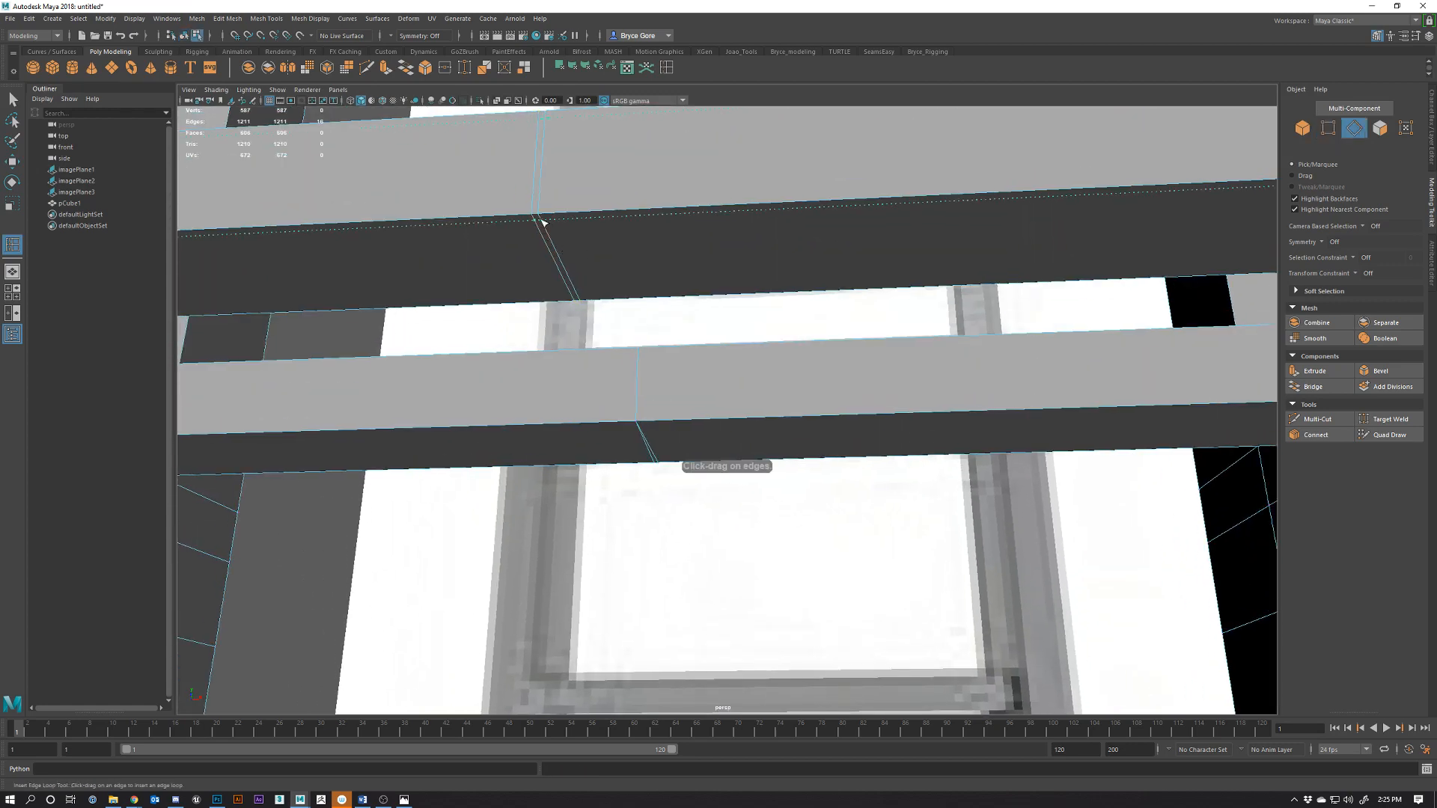
{"action": "key", "text": "w"}
{"action": "left_click", "coordinate": [628, 274]}
Try merging the four seam vertices around the front stretcher's lower front edge and new loop, then undo the merge
{"action": "scroll", "coordinate": [555, 232], "scroll_direction": "up", "scroll_amount": 1}
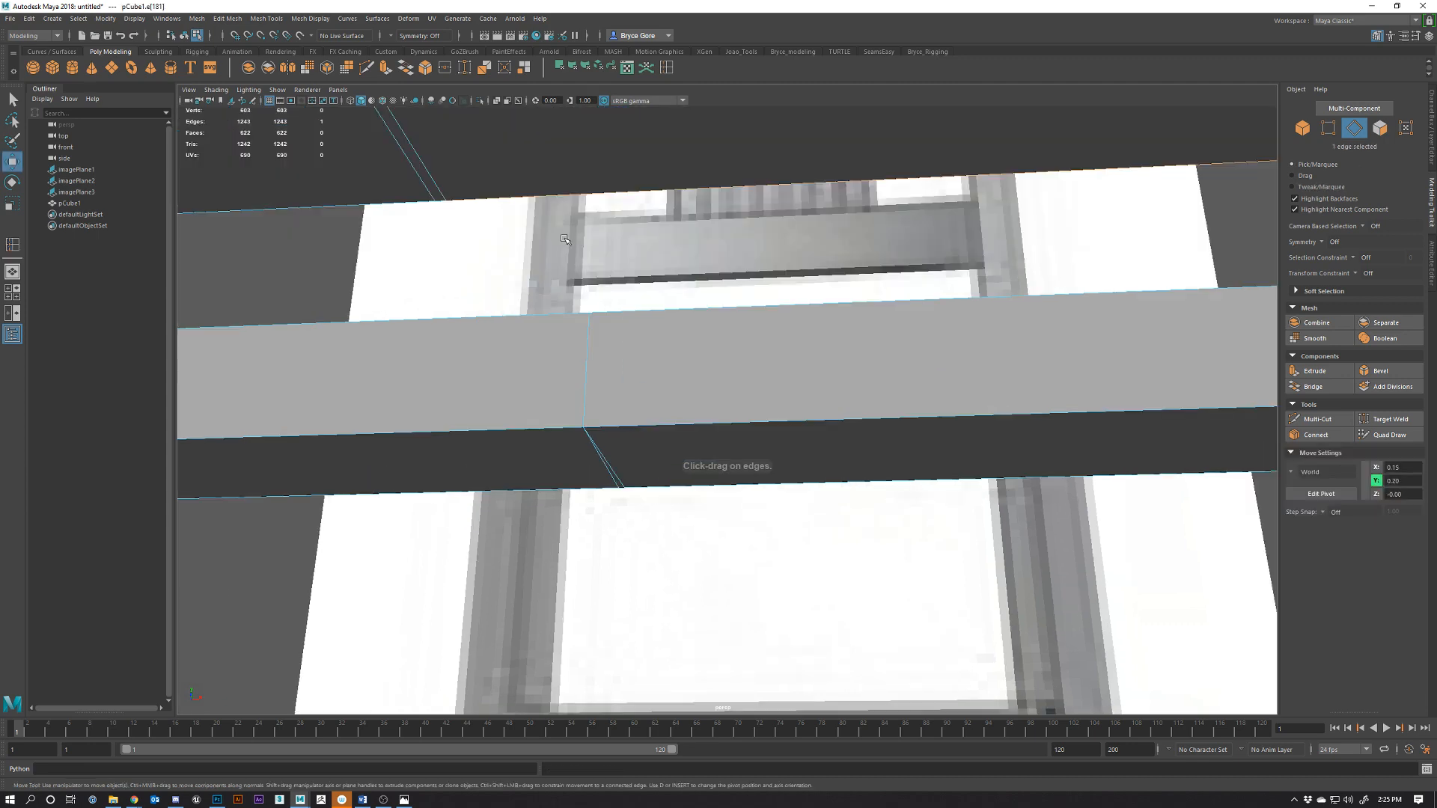
{"action": "scroll", "coordinate": [557, 231], "scroll_direction": "down", "scroll_amount": 1}
{"action": "middle_click_drag", "start_coordinate": [556, 228], "coordinate": [588, 259], "text": "alt"}
{"action": "right_click_drag", "start_coordinate": [640, 331], "coordinate": [600, 330]}
{"action": "scroll", "coordinate": [631, 328], "scroll_direction": "up", "scroll_amount": 3}
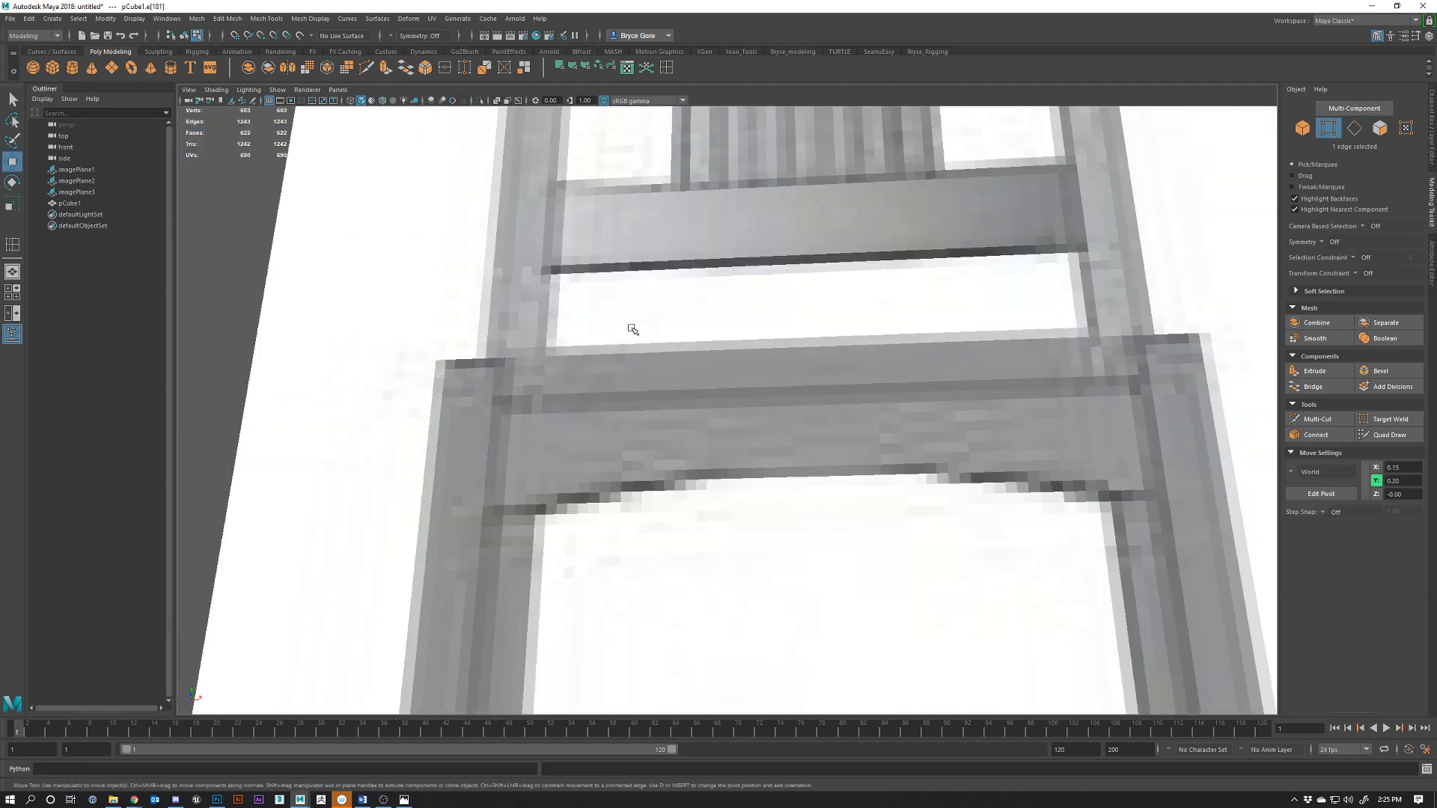
{"action": "scroll", "coordinate": [631, 328], "scroll_direction": "down", "scroll_amount": 3}
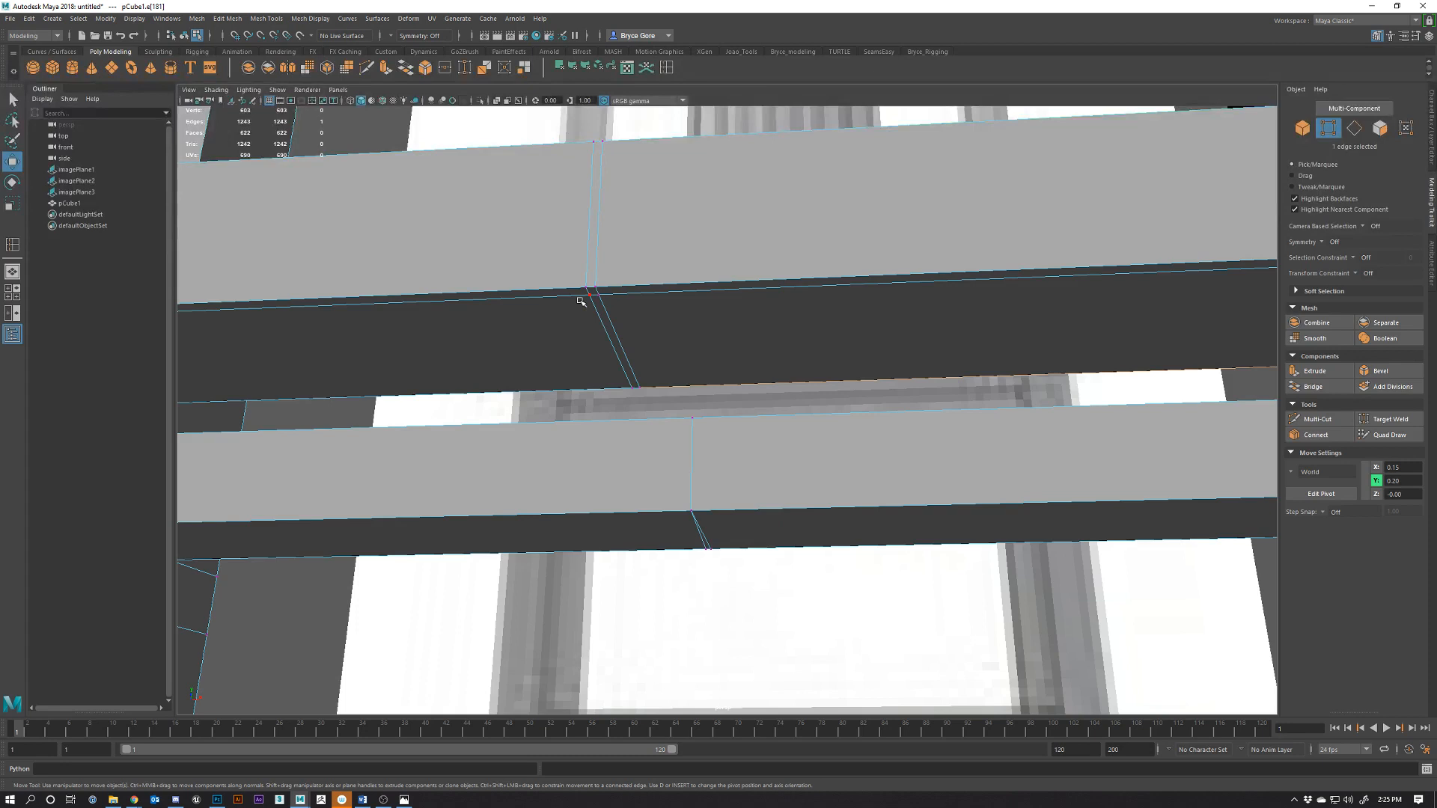
{"action": "left_click", "coordinate": [584, 300]}
{"action": "mouse_move", "coordinate": [609, 303]}
{"action": "left_mouse_down", "text": "shift"}
{"action": "mouse_move", "coordinate": [609, 324]}
{"action": "mouse_move", "coordinate": [583, 288]}
{"action": "mouse_move", "coordinate": [608, 301]}
{"action": "left_mouse_up", "text": "shift"}
{"action": "key", "text": "ctrl+z"}
{"action": "left_click", "coordinate": [638, 385]}
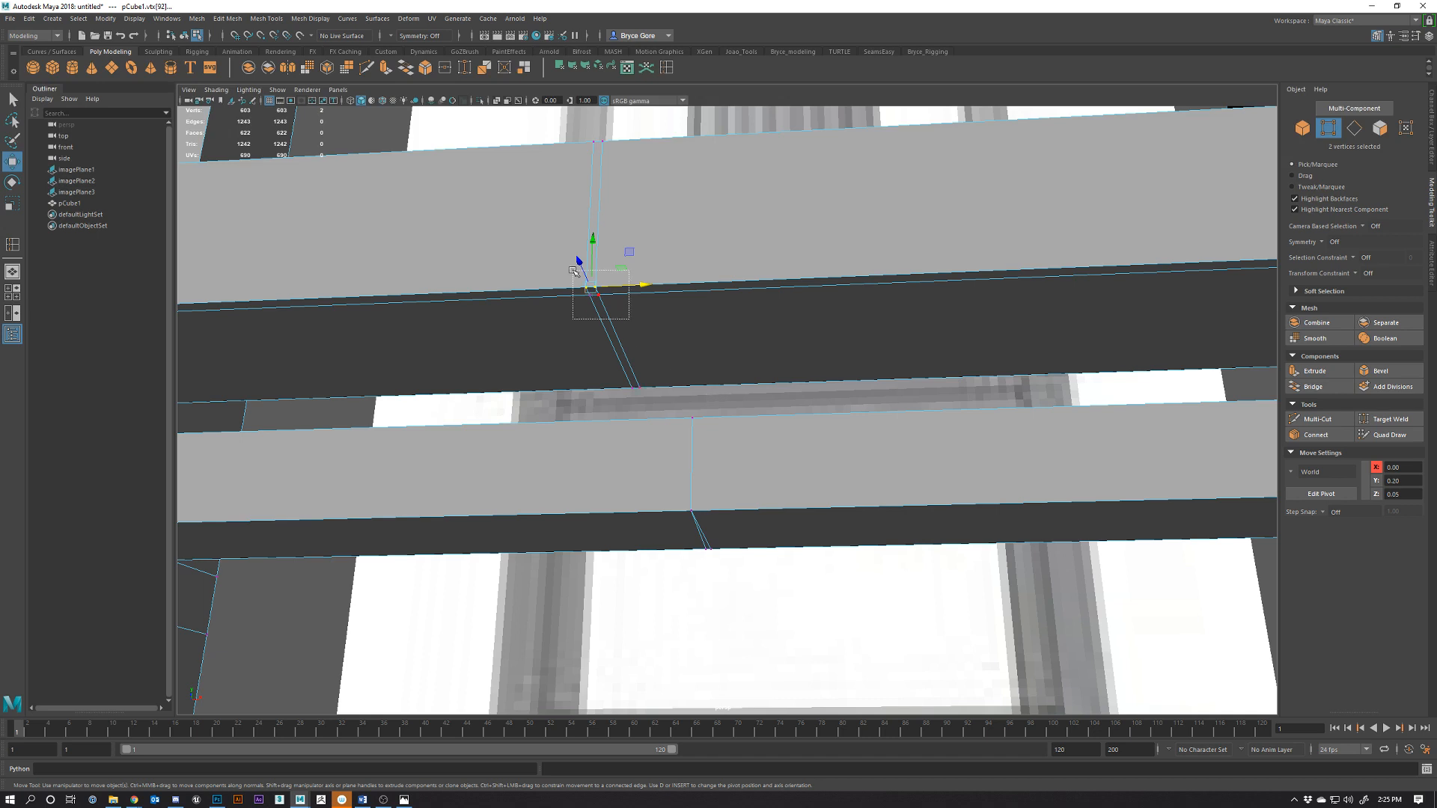
{"action": "left_click", "coordinate": [444, 68]}
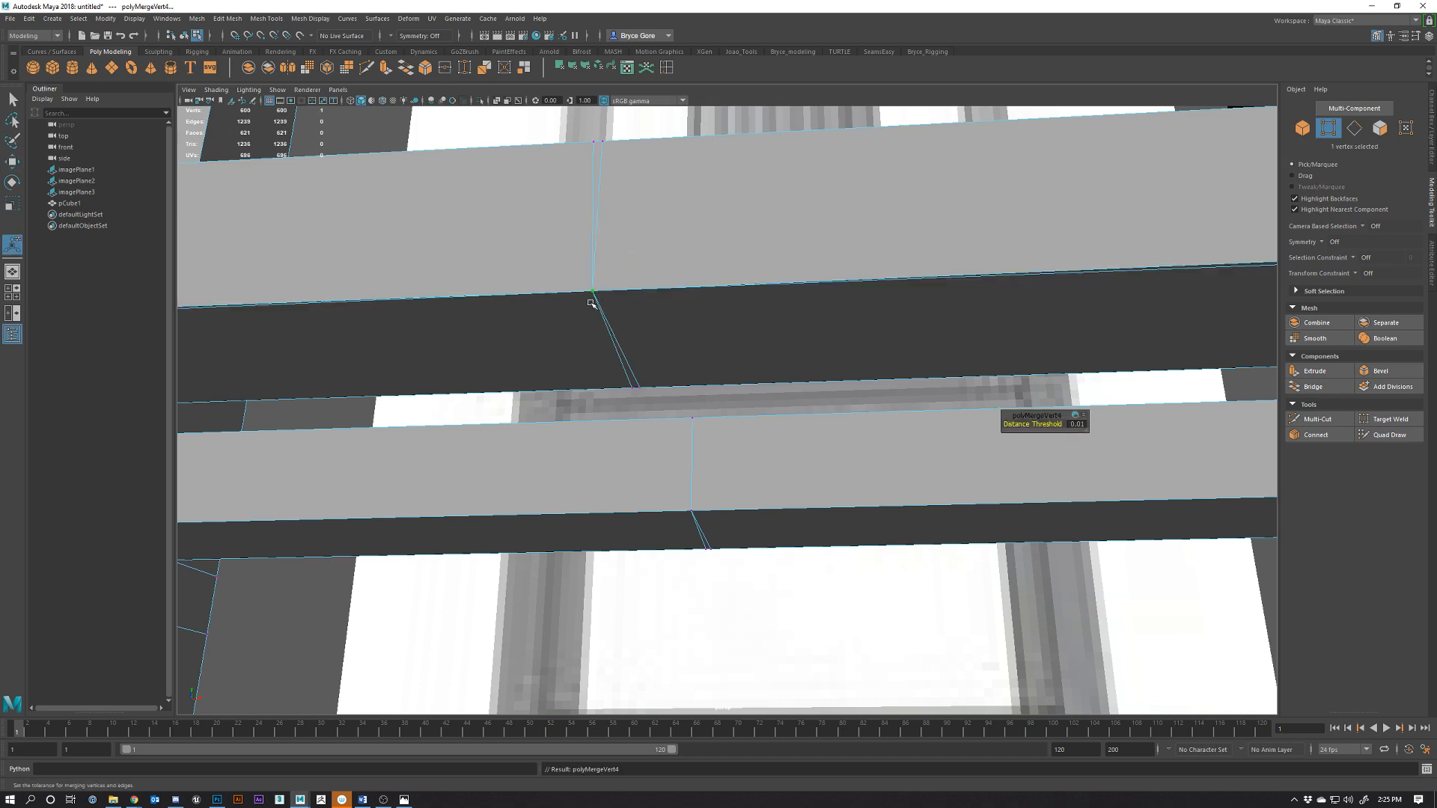
{"action": "key", "text": "ctrl+z"}
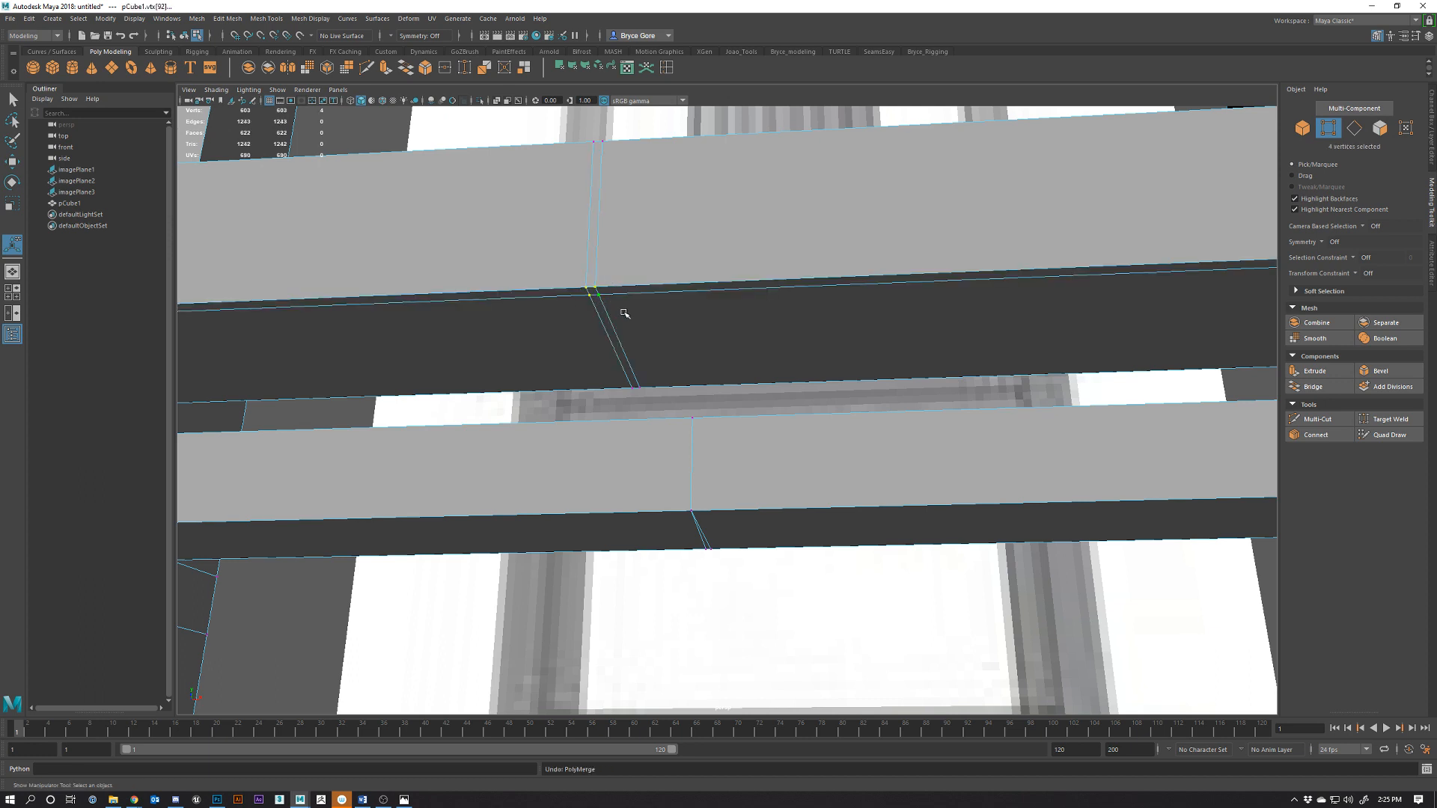
Merge the doubled seam vertices on the front stretcher's lower front edge and on the new loop as separate pairs
{"action": "left_click", "coordinate": [587, 284]}
{"action": "left_click_drag", "start_coordinate": [603, 288], "coordinate": [603, 289], "text": "shift"}
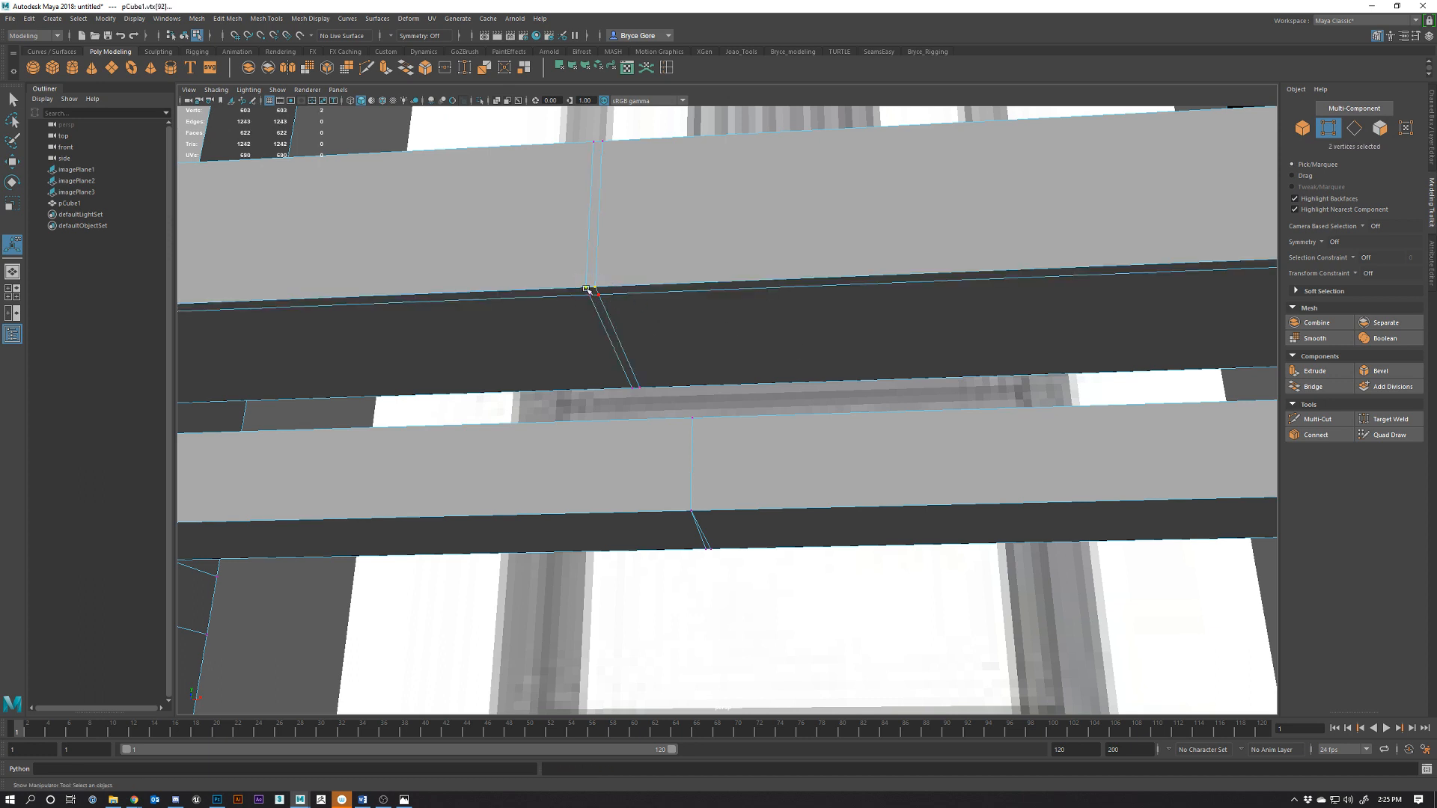
{"action": "left_click", "coordinate": [444, 71]}
{"action": "left_click", "coordinate": [444, 71]}
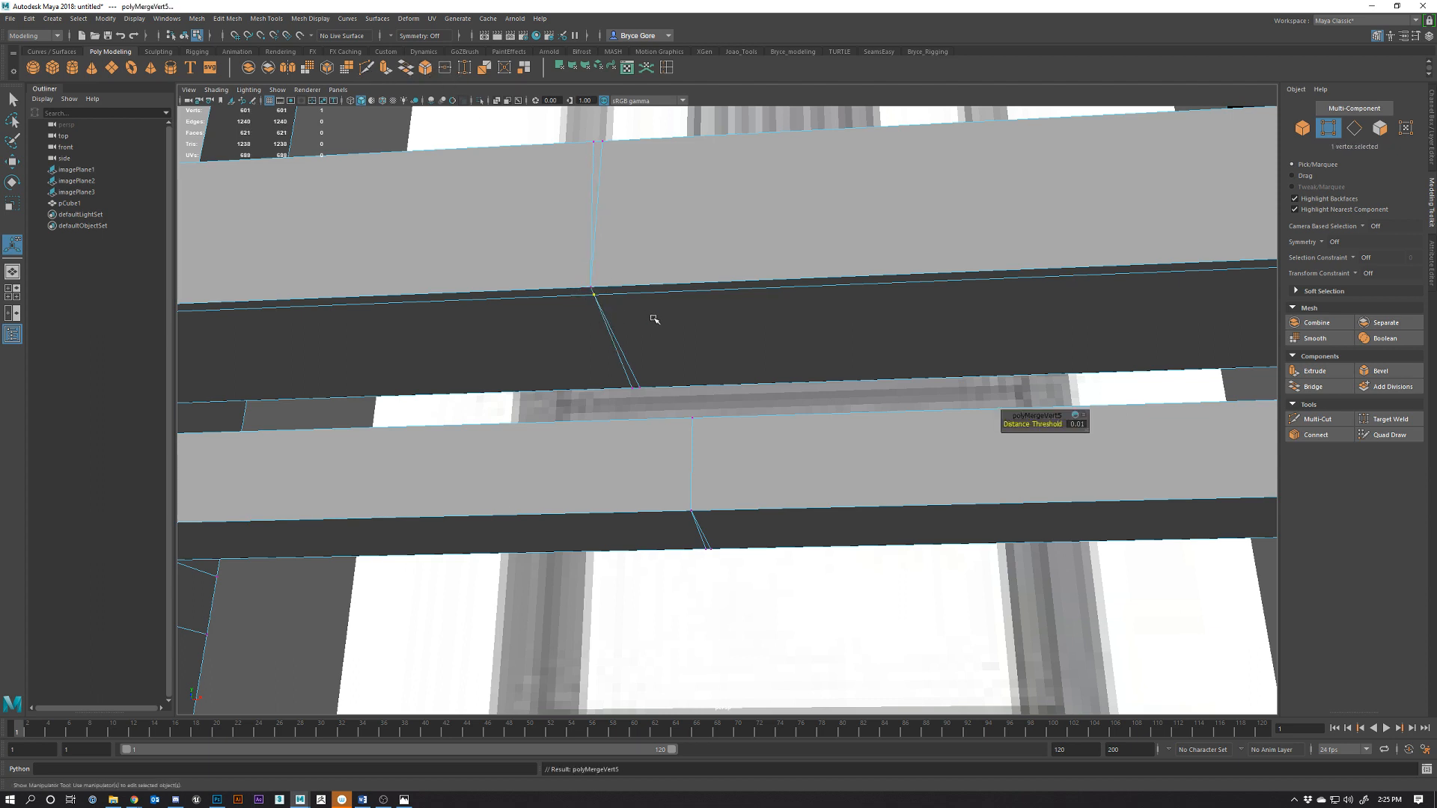
Undo the front stretcher's last vertex merges and delete the edge loop running along its underside
{"action": "key", "text": "ctrl+z"}
{"action": "key", "text": "ctrl+z"}
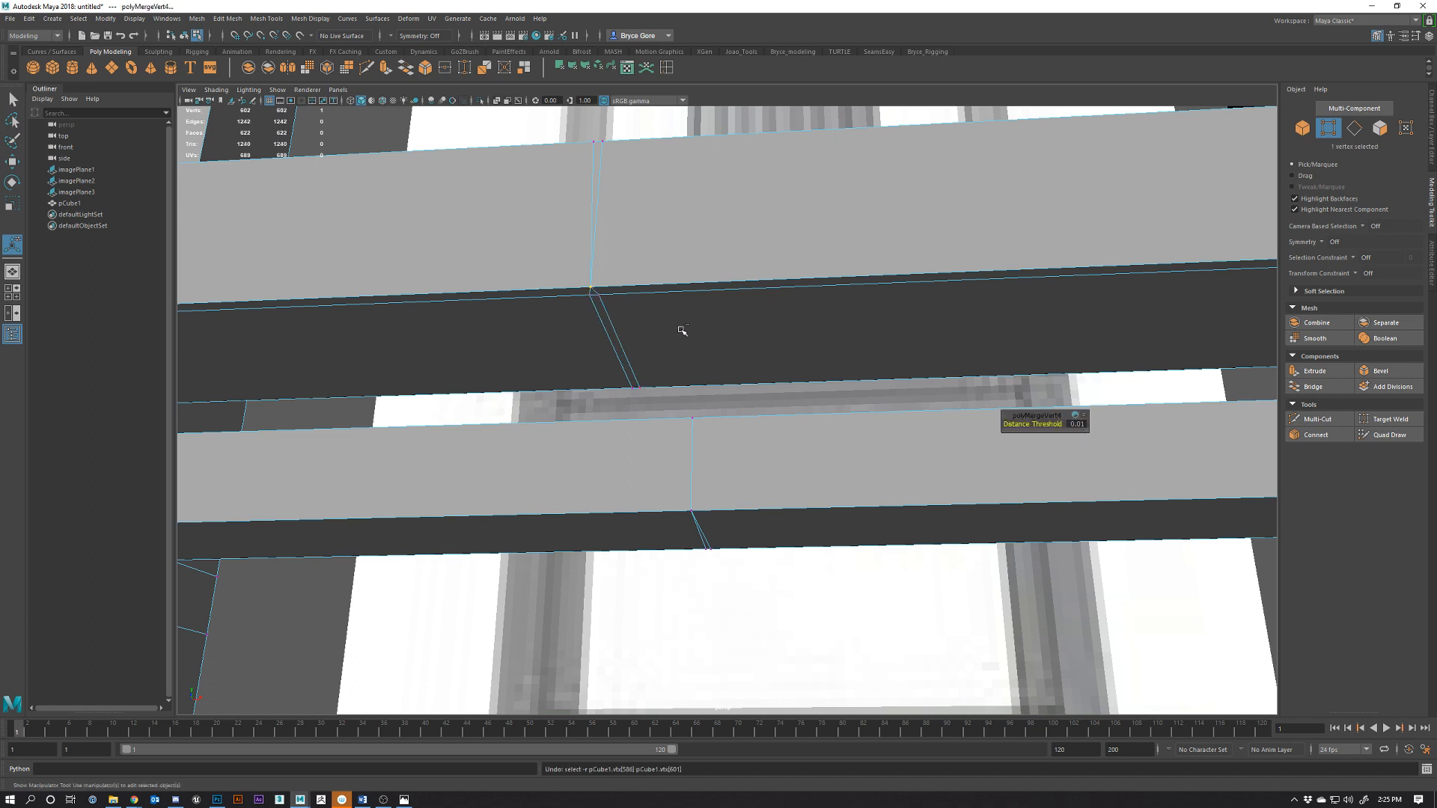
{"action": "right_click_drag", "start_coordinate": [615, 301], "coordinate": [629, 303]}
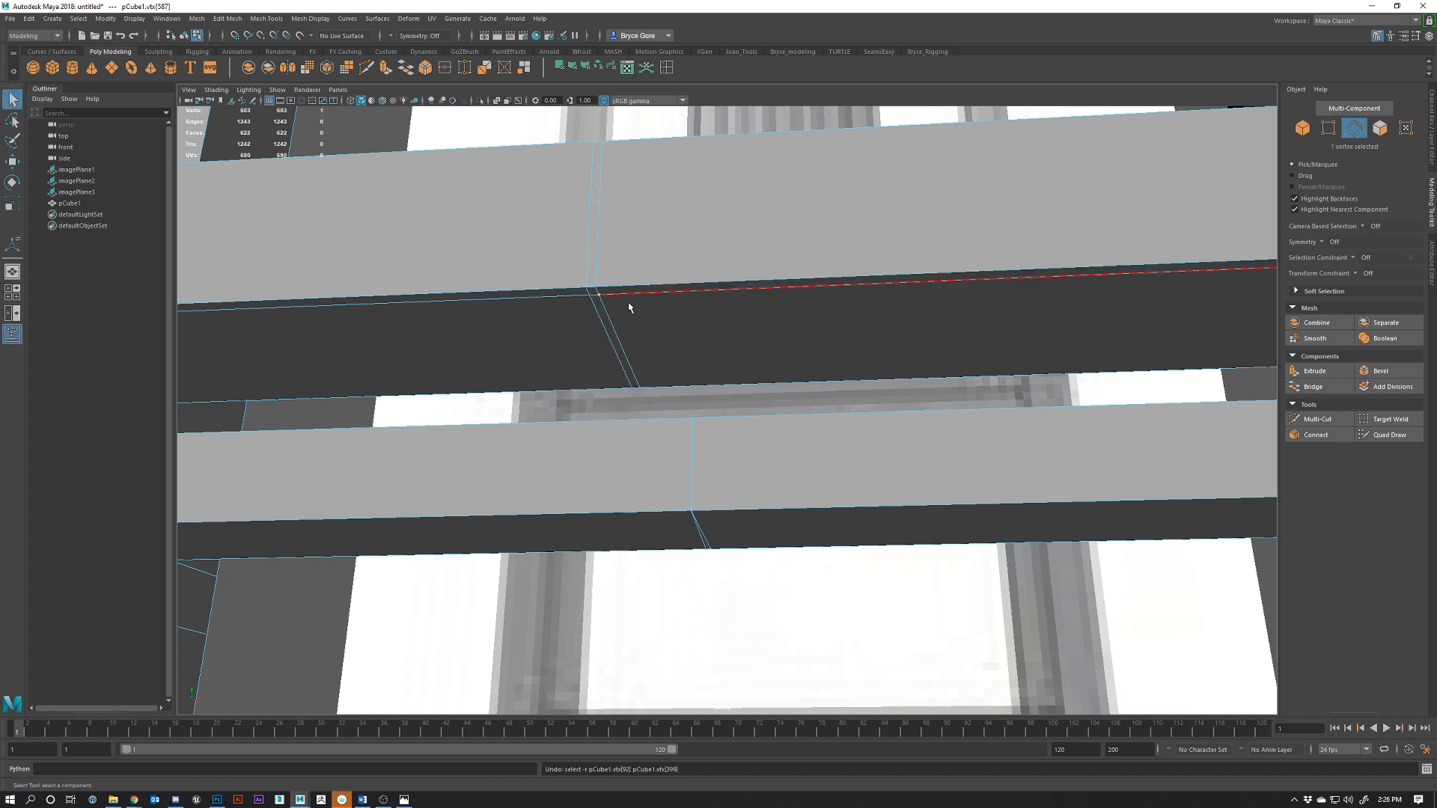
{"action": "double_click", "coordinate": [629, 303]}
{"action": "key", "text": "f"}
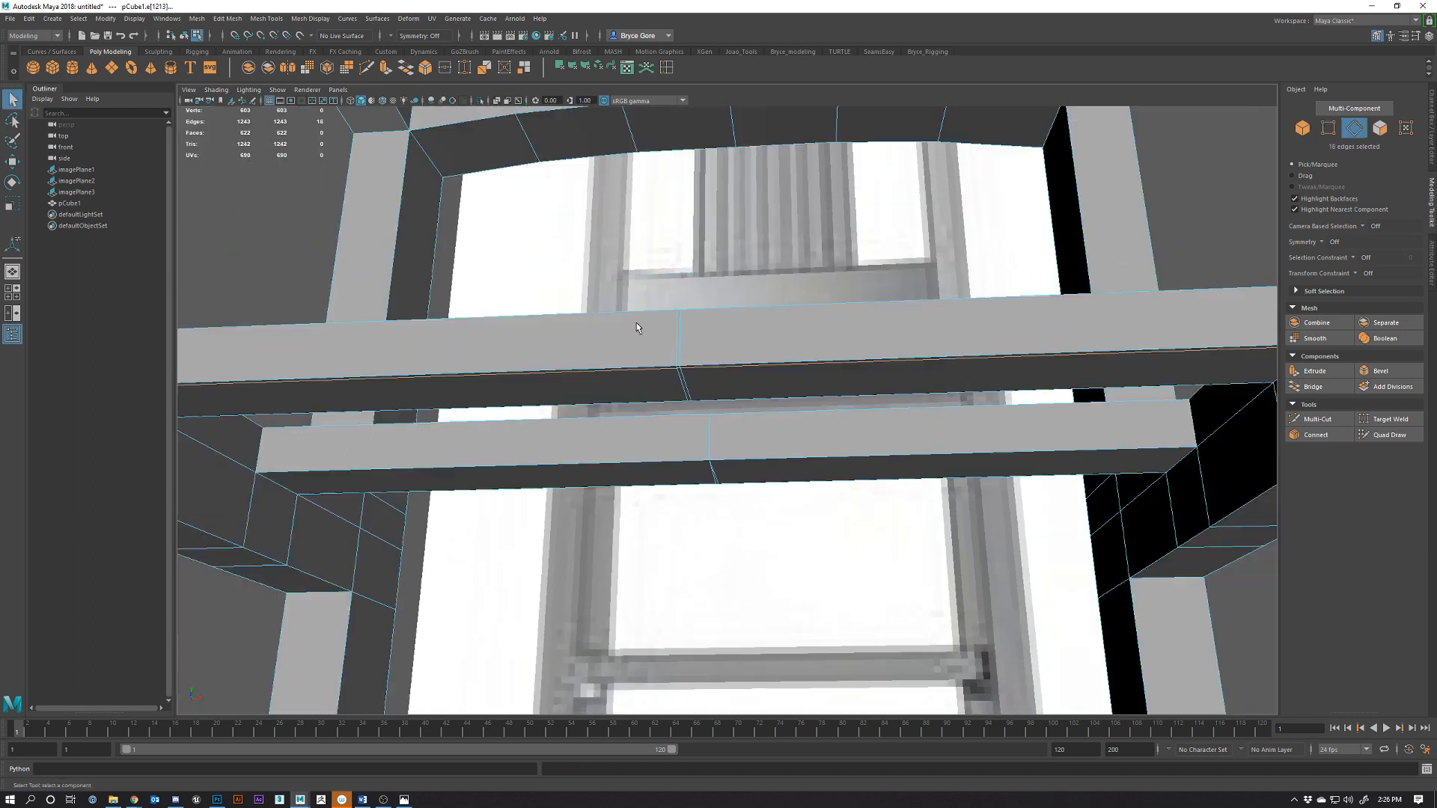
{"action": "middle_click_drag", "start_coordinate": [466, 382], "coordinate": [633, 419], "text": "alt"}
{"action": "left_click_drag", "start_coordinate": [633, 419], "coordinate": [595, 432], "text": "alt"}
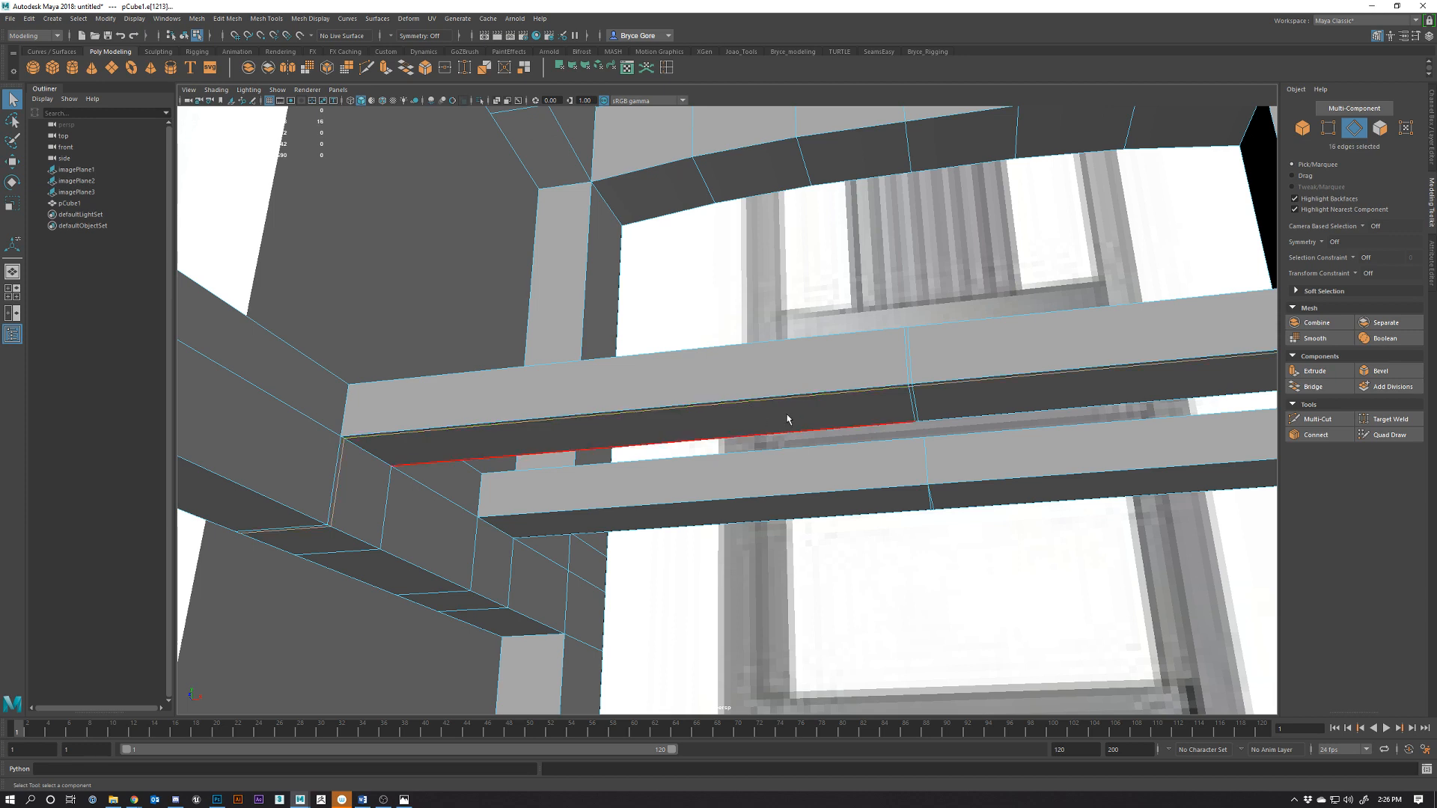
{"action": "key", "text": "Delete"}
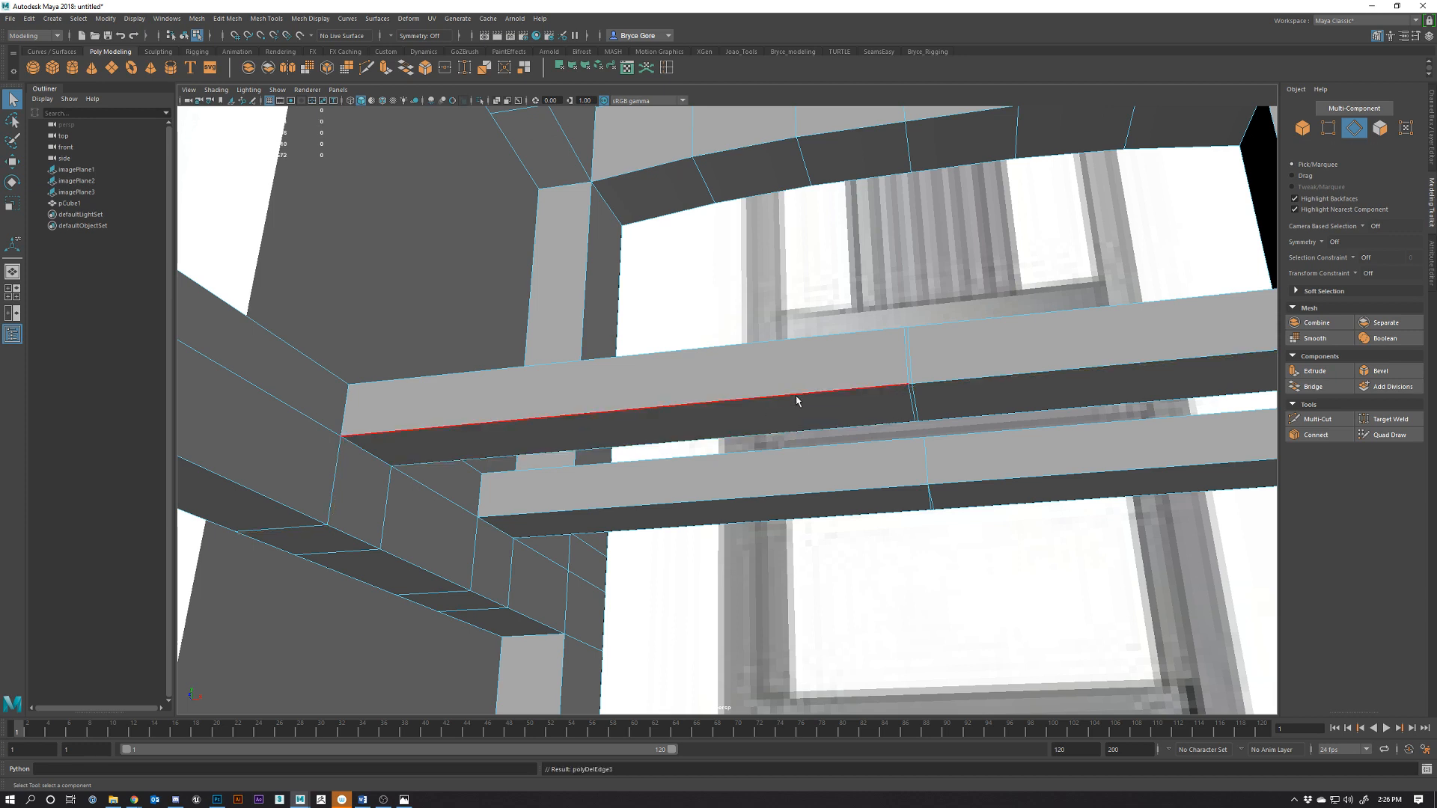
Insert an edge loop across the front stretcher, between one end and the centre seam
{"action": "right_click_drag", "start_coordinate": [752, 419], "coordinate": [765, 393]}
{"action": "right_click", "coordinate": [766, 424]}
{"action": "right_click_drag", "start_coordinate": [652, 426], "coordinate": [676, 424], "text": "shift"}
{"action": "left_click", "coordinate": [756, 404]}
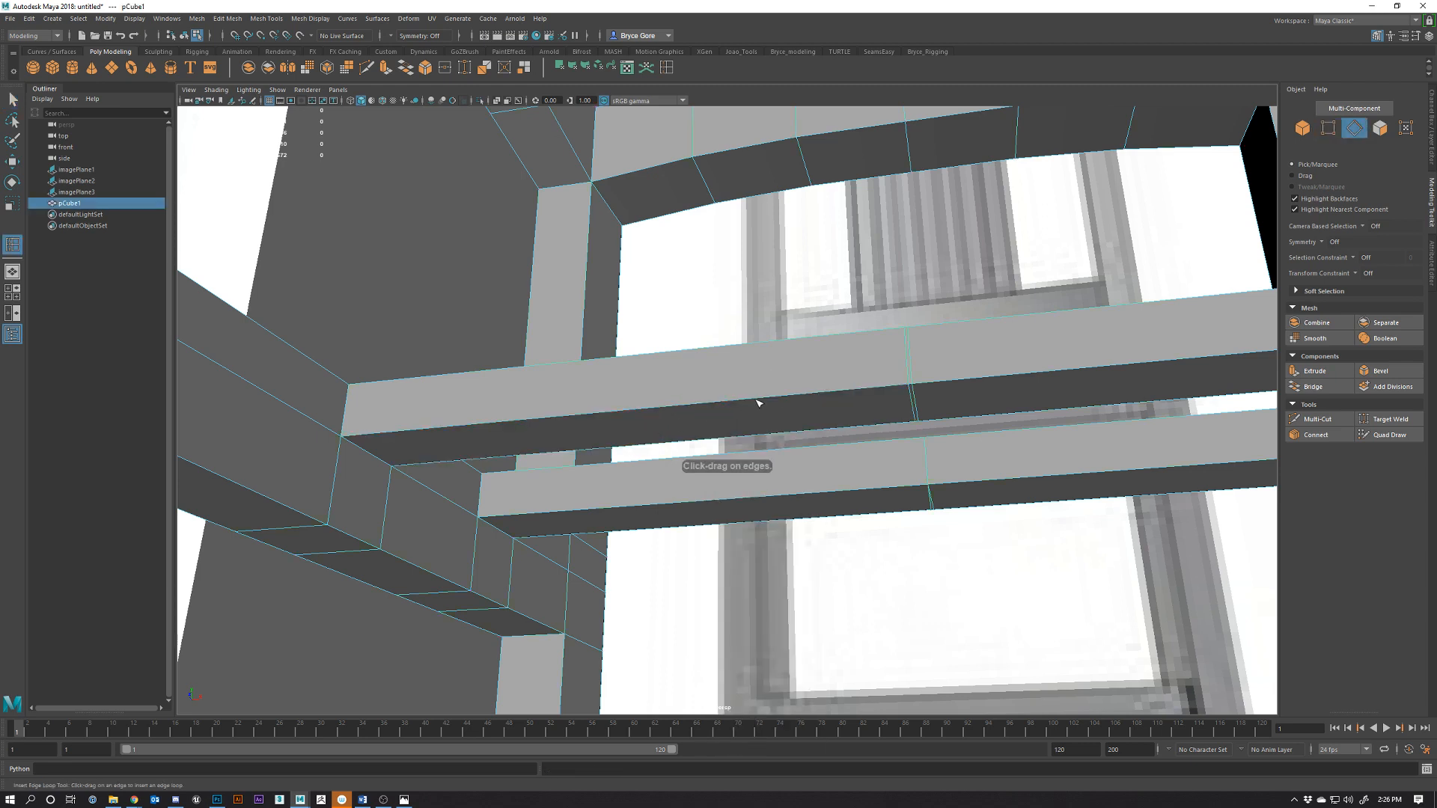
{"action": "left_click", "coordinate": [756, 402]}
{"action": "scroll", "coordinate": [770, 402], "scroll_direction": "up", "scroll_amount": 2}
{"action": "key", "text": "w"}
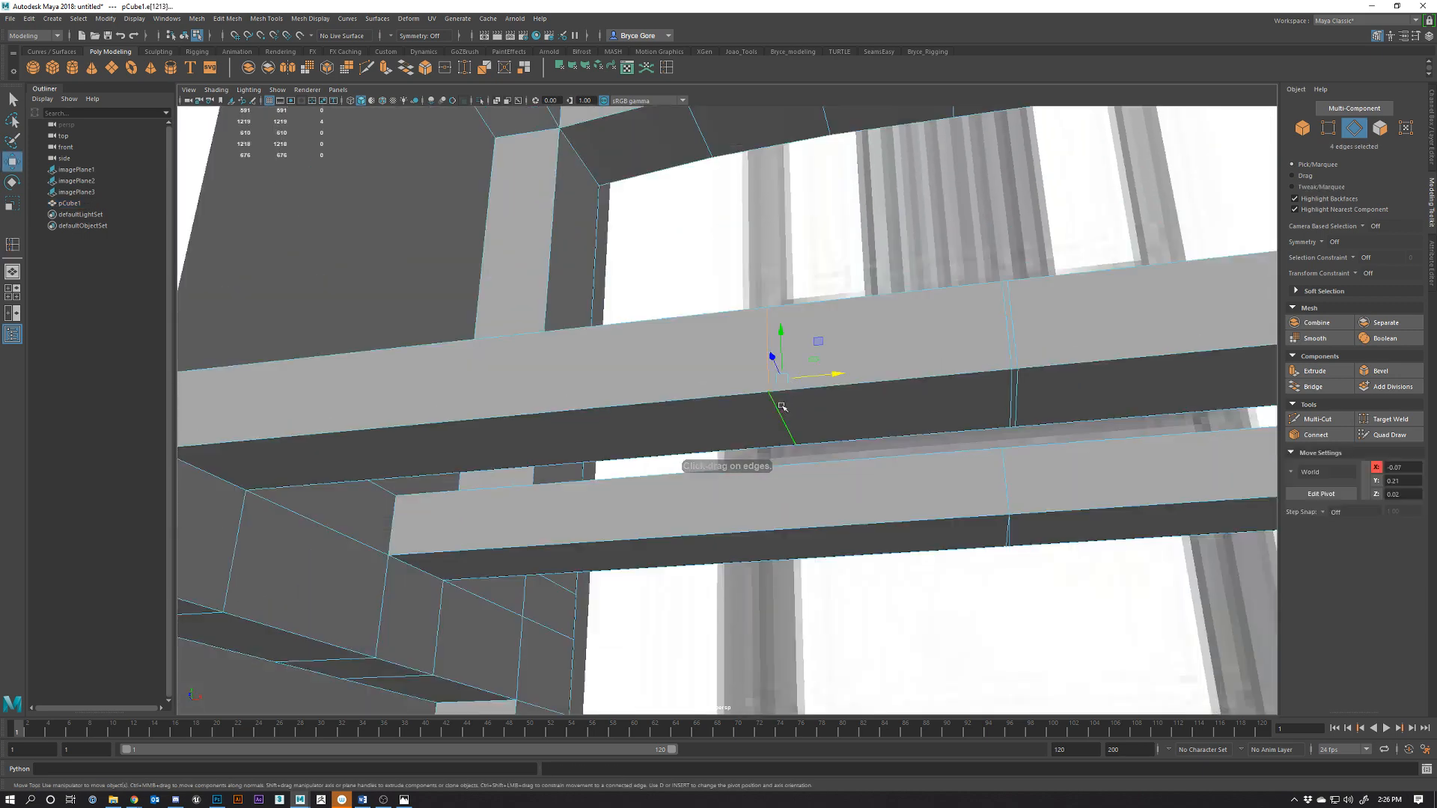
Delete the edges of the new cross loop and inspect the stretcher's vertices where it ran
{"action": "left_click", "coordinate": [784, 421]}
{"action": "left_click", "coordinate": [777, 411]}
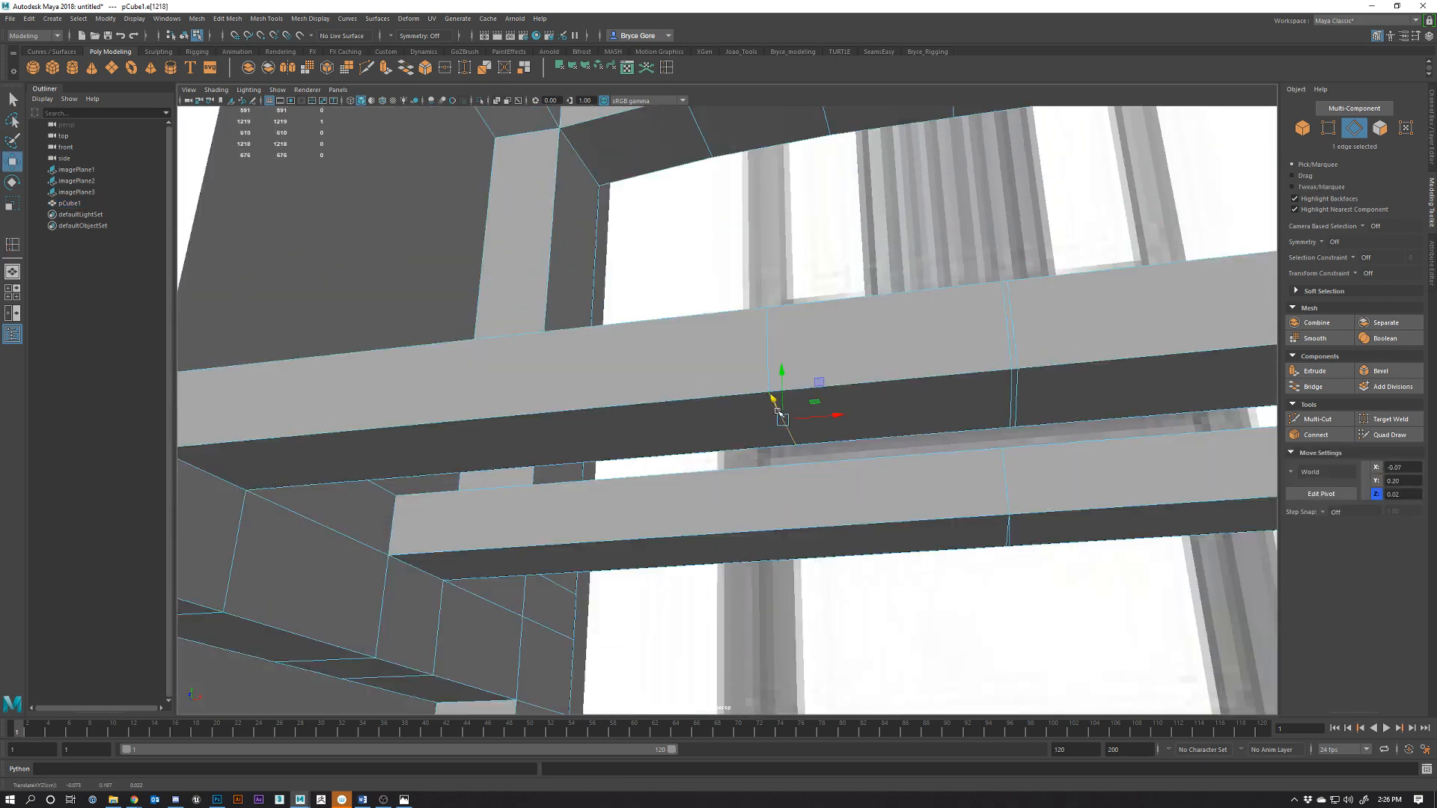
{"action": "double_click", "coordinate": [771, 358]}
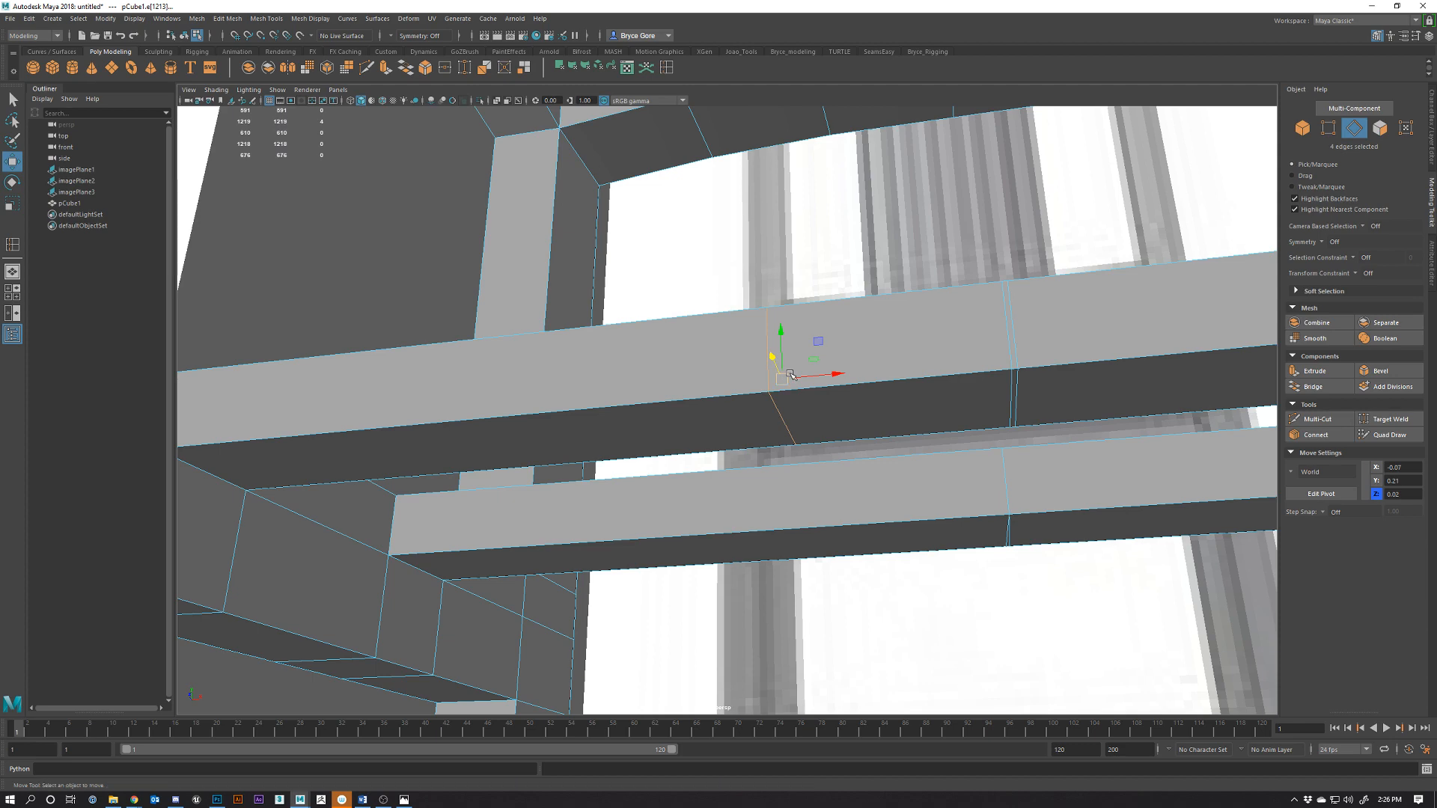
{"action": "key", "text": "Delete"}
{"action": "right_click_drag", "start_coordinate": [799, 358], "coordinate": [826, 388]}
{"action": "mouse_move", "coordinate": [778, 400]}
{"action": "left_mouse_down", "text": "alt"}
{"action": "mouse_move", "coordinate": [793, 404]}
{"action": "mouse_move", "coordinate": [757, 387]}
{"action": "left_mouse_up", "text": "alt"}
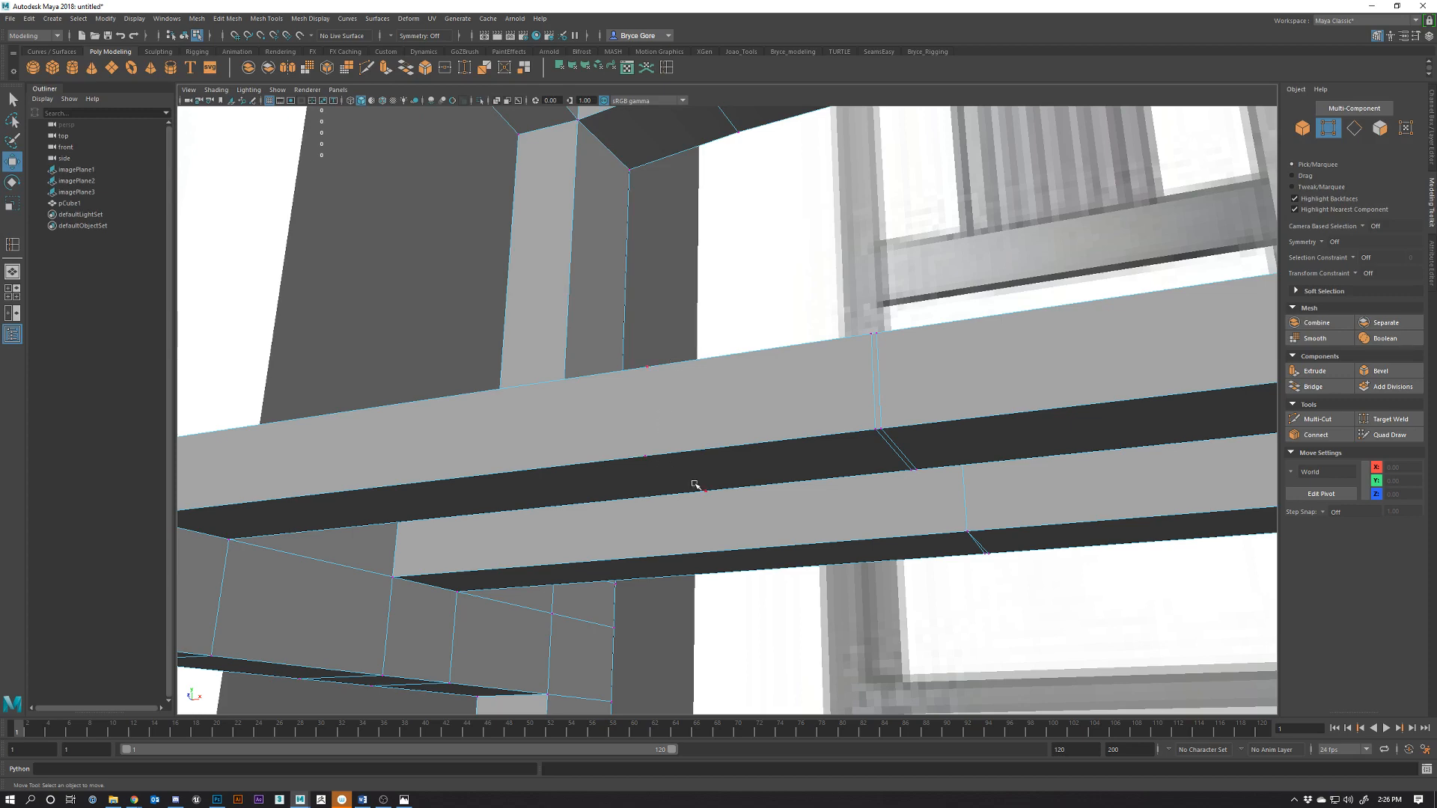
{"action": "left_click_drag", "start_coordinate": [657, 352], "coordinate": [735, 423], "text": "alt"}
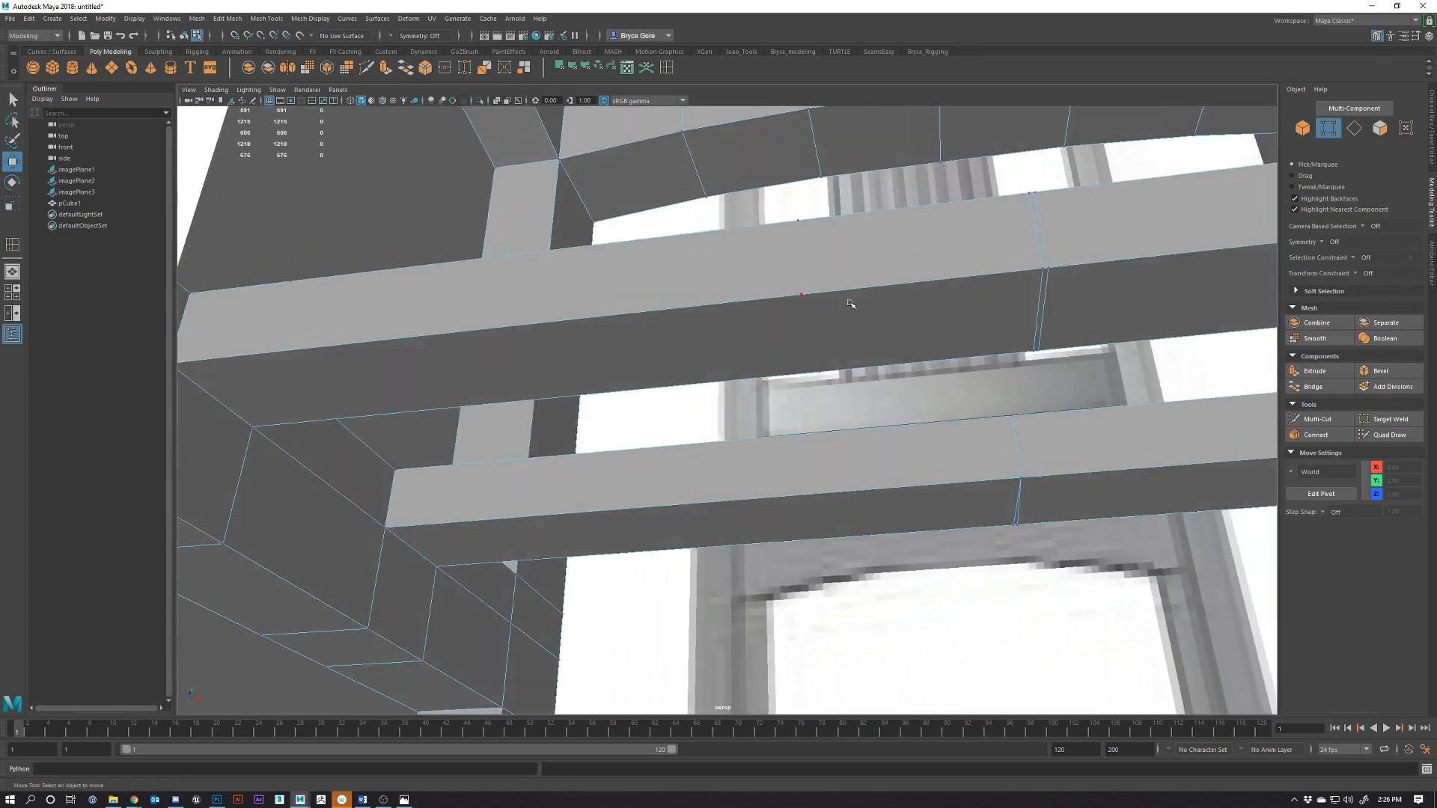
{"action": "left_click_drag", "start_coordinate": [850, 304], "coordinate": [834, 304], "text": "alt"}
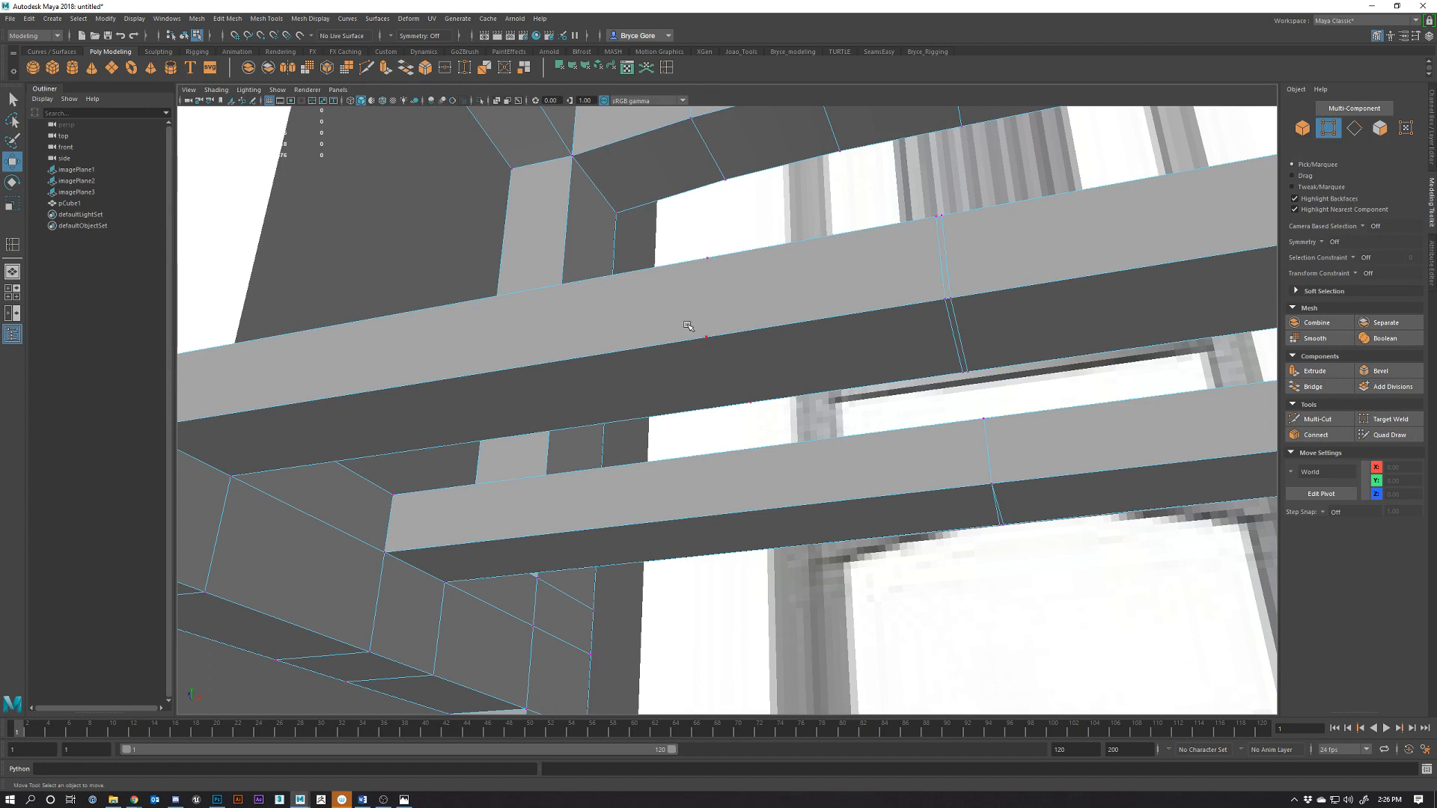
Try deleting the cross loop's leftover vertices individually, undo back to the full loop, and delete its edges together with their vertices
{"action": "left_click", "coordinate": [716, 349]}
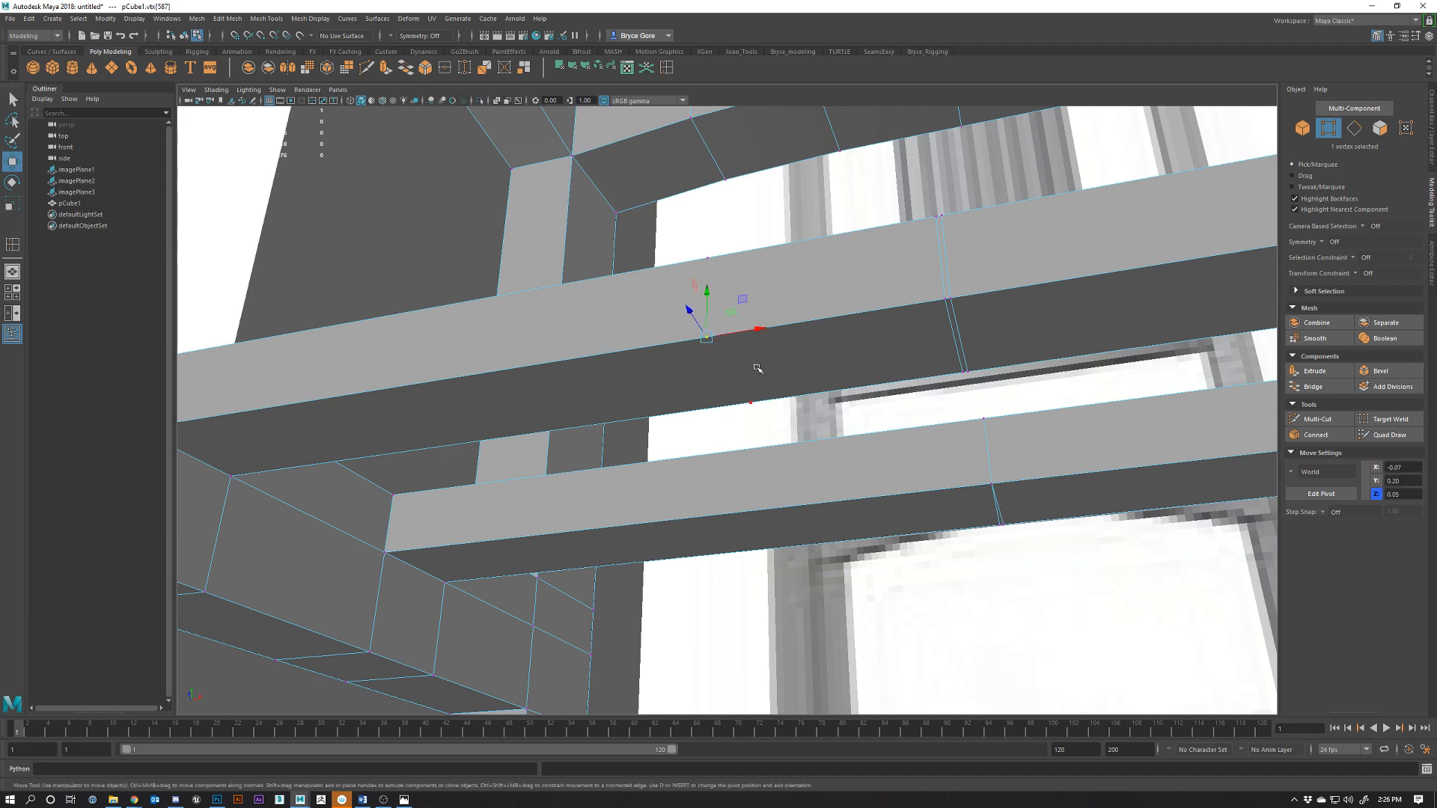
{"action": "key", "text": "Delete"}
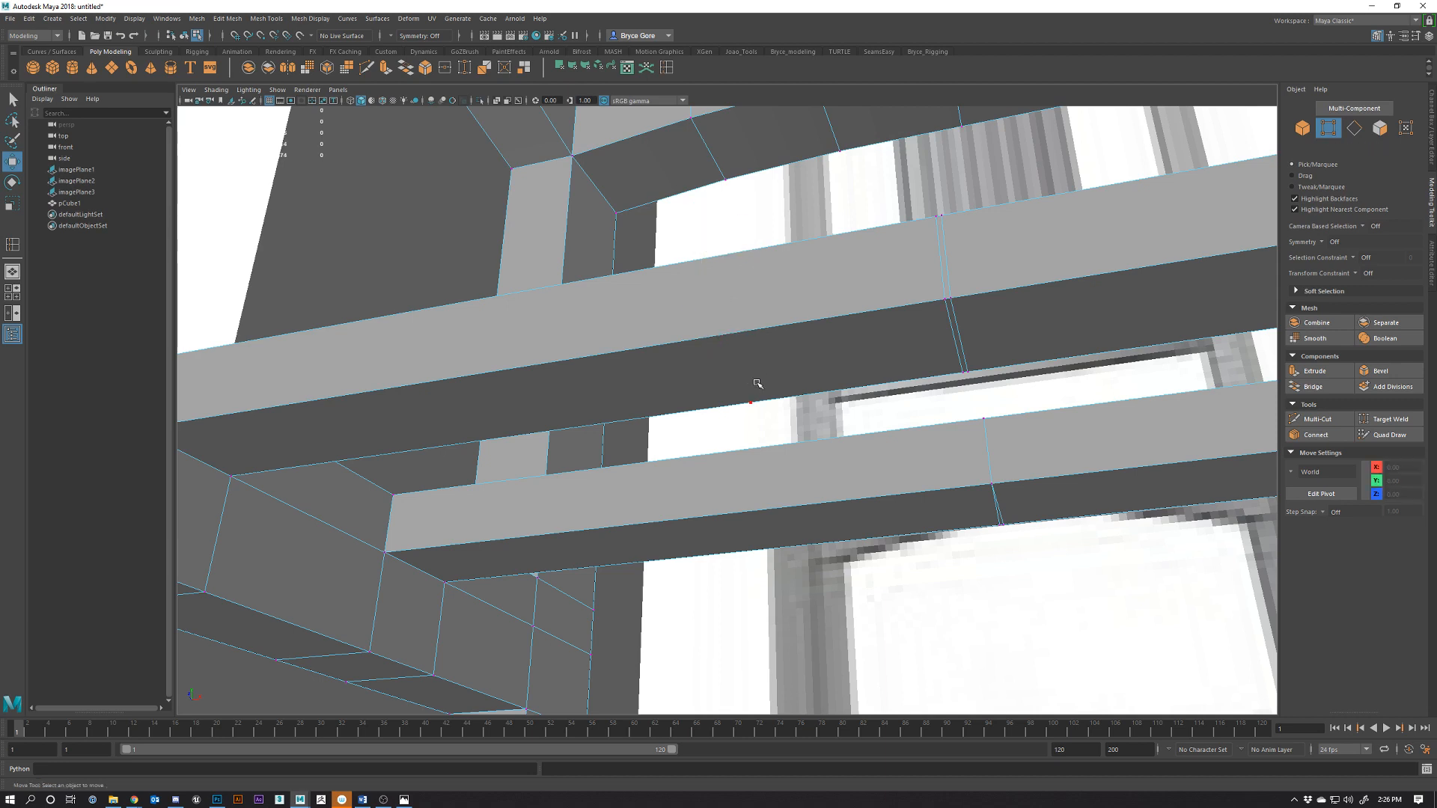
{"action": "key", "text": "ctrl+z"}
{"action": "key", "text": "Delete"}
{"action": "key", "text": "ctrl+z"}
{"action": "key", "text": "ctrl+z"}
{"action": "key", "text": "ctrl+z"}
{"action": "key", "text": "ctrl+z"}
{"action": "key", "text": "ctrl+z"}
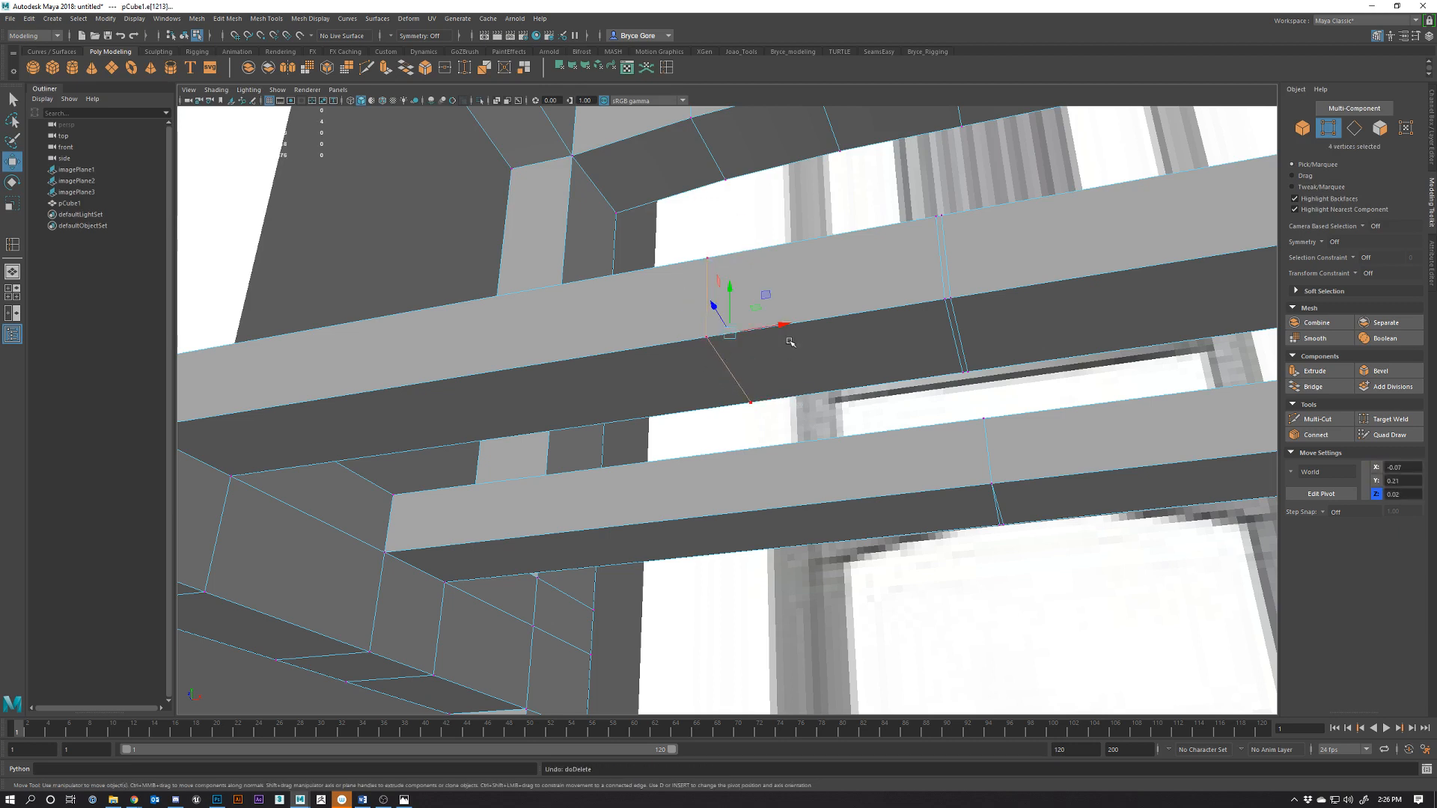
{"action": "key", "text": "Delete"}
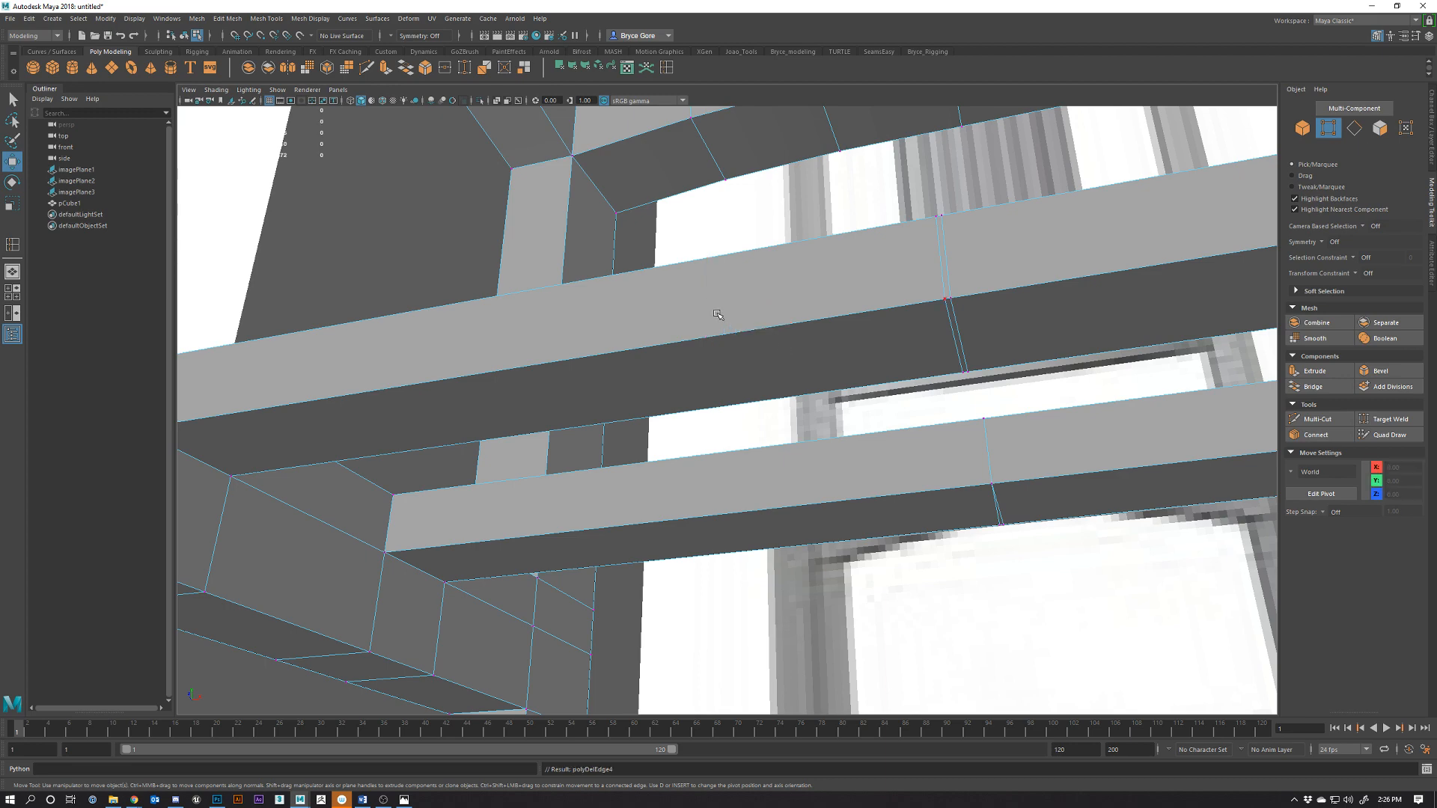
Merge the centre seam vertices of both stretchers with a distance threshold of 0.01
{"action": "left_click_drag", "start_coordinate": [973, 380], "coordinate": [1010, 371], "text": "alt"}
{"action": "scroll", "coordinate": [1000, 316], "scroll_direction": "down", "scroll_amount": 3}
{"action": "left_click_drag", "start_coordinate": [894, 293], "coordinate": [1010, 548]}
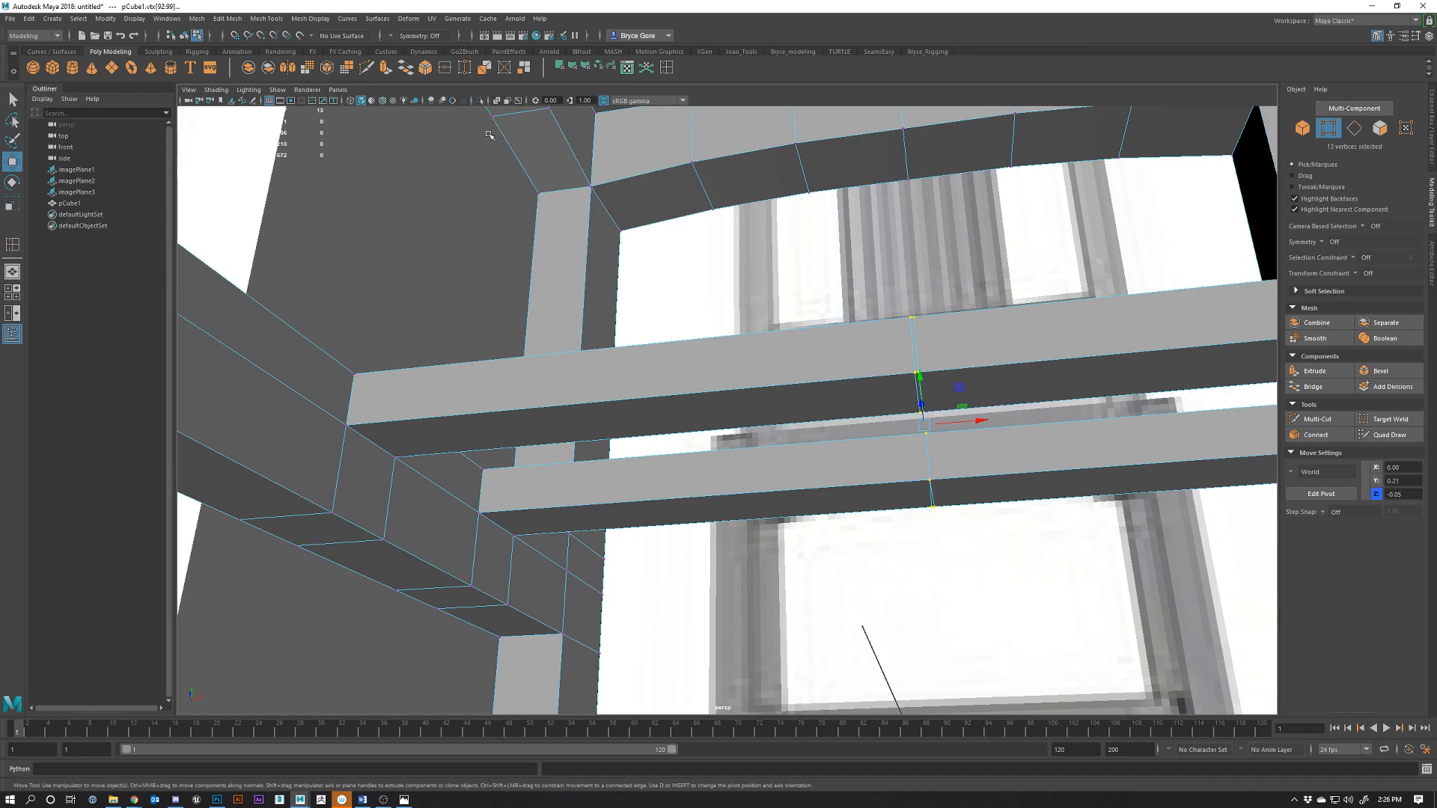
{"action": "left_click", "coordinate": [446, 68]}
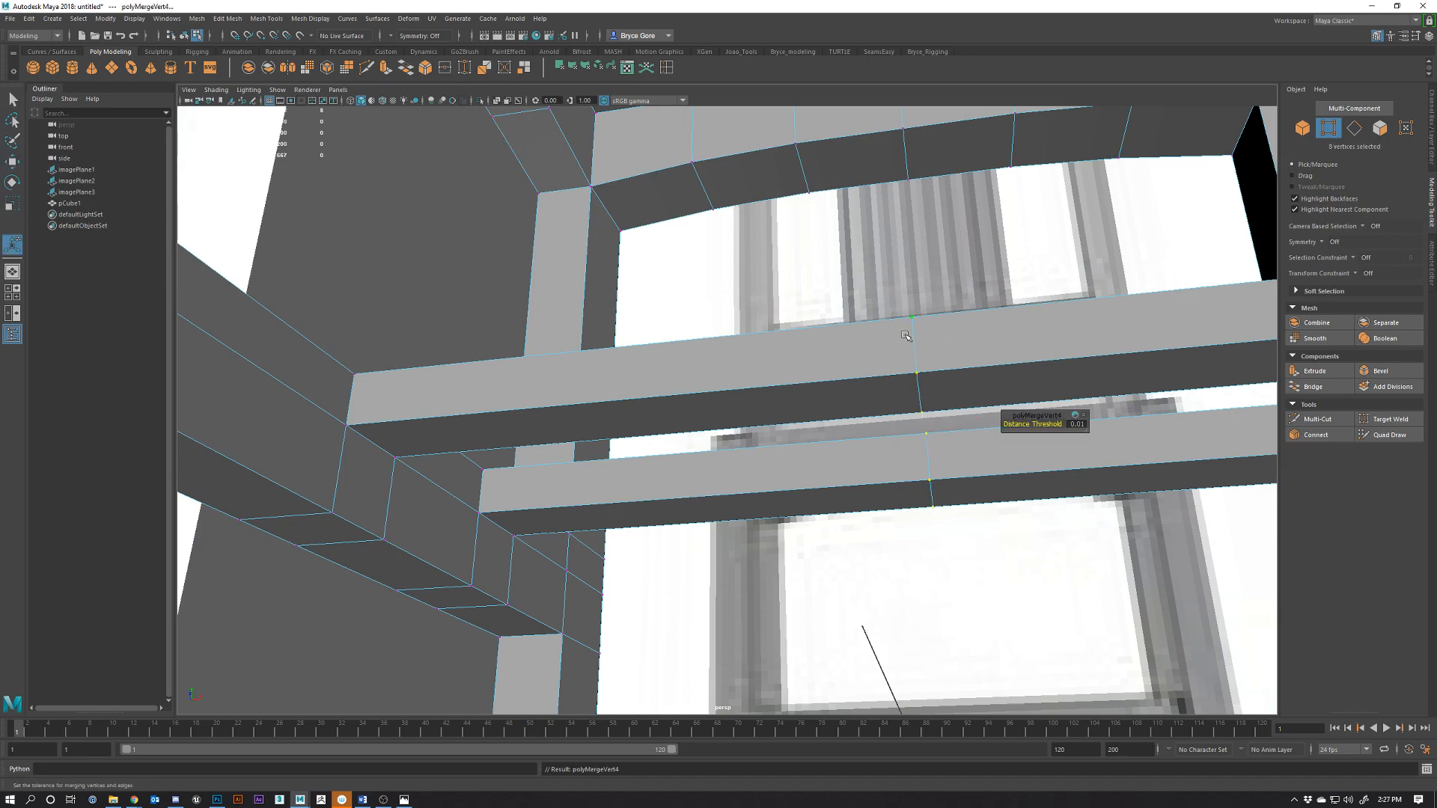
Shift a centre seam vertex on the seat's front face sideways to check for a double, then undo the move
{"action": "left_click_drag", "start_coordinate": [906, 336], "coordinate": [859, 322], "text": "alt"}
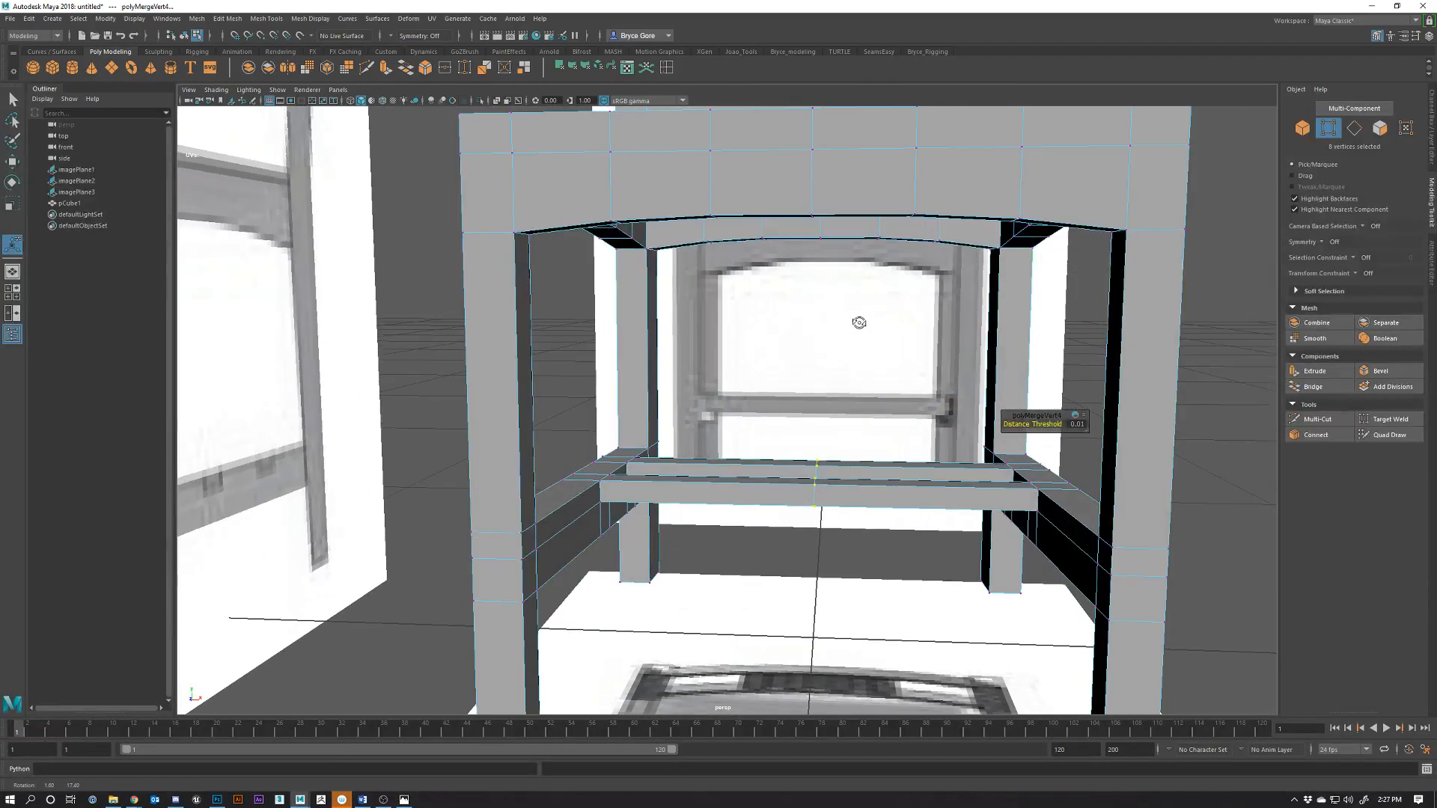
{"action": "left_click", "coordinate": [830, 149]}
{"action": "key", "text": "w"}
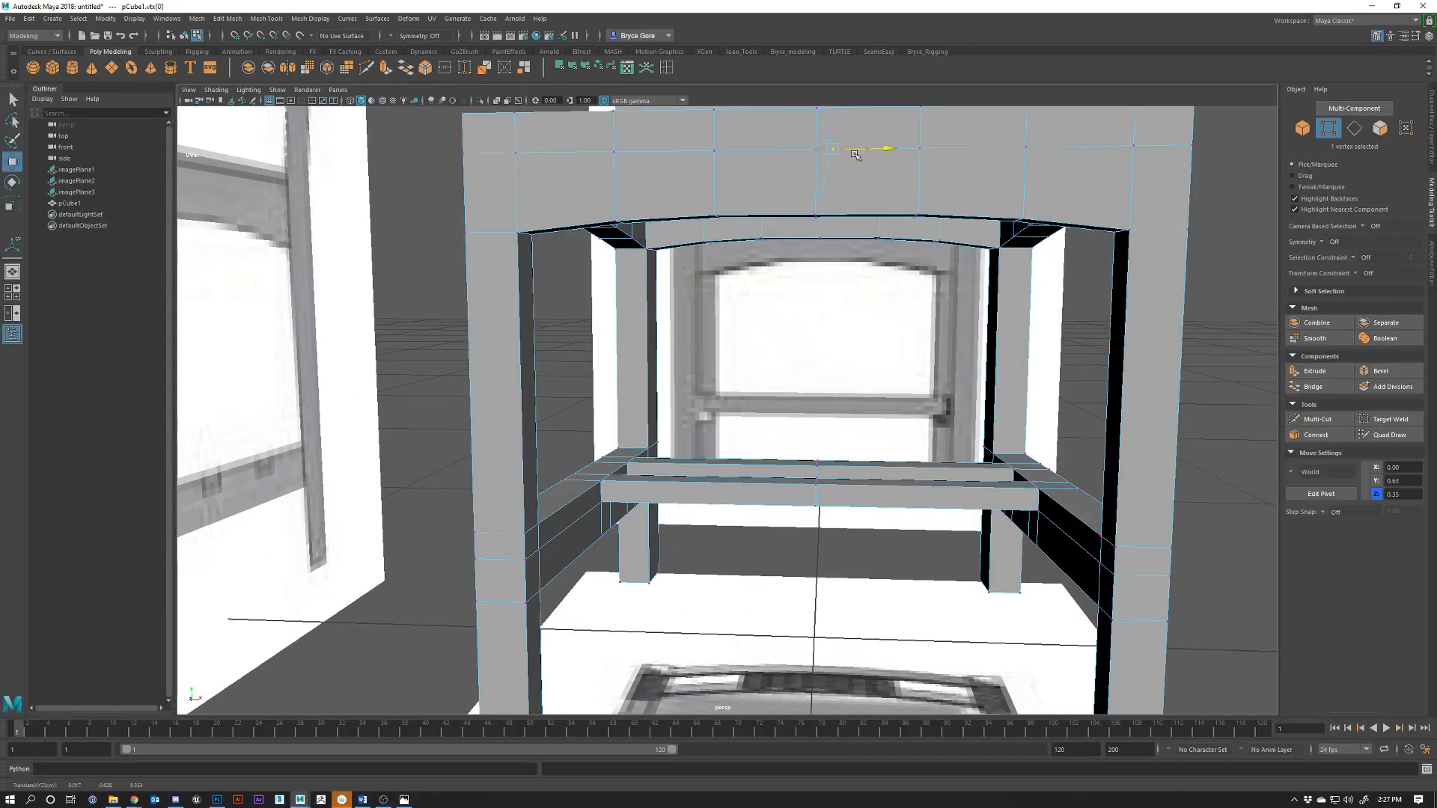
{"action": "left_click_drag", "start_coordinate": [854, 155], "coordinate": [878, 158]}
{"action": "left_click_drag", "start_coordinate": [846, 208], "coordinate": [778, 339], "text": "alt"}
{"action": "key", "text": "ctrl+z"}
{"action": "scroll", "coordinate": [883, 269], "scroll_direction": "up", "scroll_amount": 3}
{"action": "left_click", "coordinate": [764, 338]}
{"action": "left_click", "coordinate": [801, 339]}
{"action": "key", "text": "ctrl+z"}
{"action": "key", "text": "ctrl+z"}
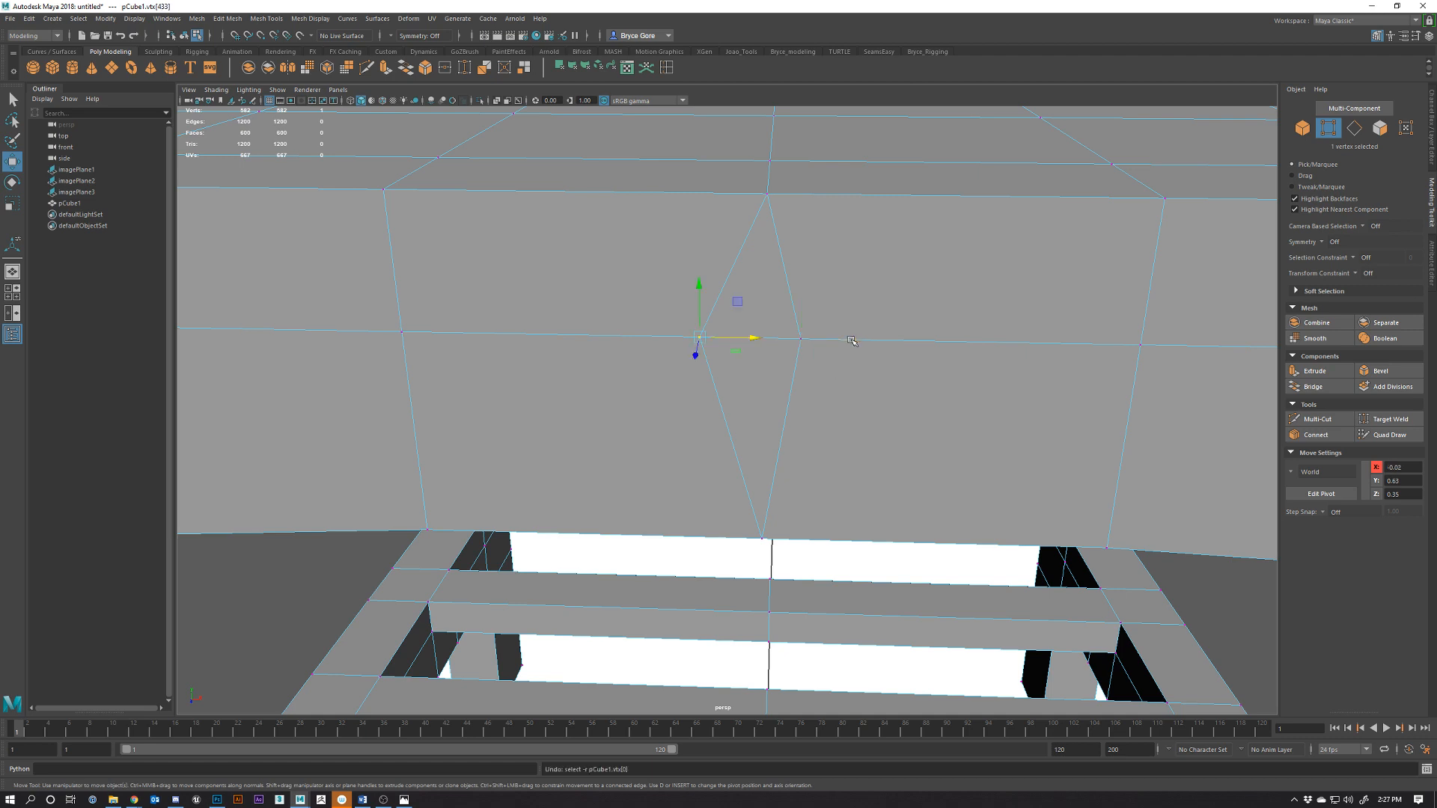
{"action": "key", "text": "ctrl+z"}
{"action": "key", "text": "ctrl+z"}
Move the seat's duplicate centre edge loop aside and delete it, then test the remaining loop with an undone move
{"action": "right_click_drag", "start_coordinate": [850, 342], "coordinate": [746, 246], "text": "alt"}
{"action": "double_click", "coordinate": [760, 223]}
{"action": "left_click_drag", "start_coordinate": [808, 217], "coordinate": [860, 218]}
{"action": "mouse_move", "coordinate": [831, 366]}
{"action": "left_mouse_down", "text": "alt"}
{"action": "mouse_move", "coordinate": [824, 329]}
{"action": "mouse_move", "coordinate": [823, 363]}
{"action": "left_mouse_up", "text": "alt"}
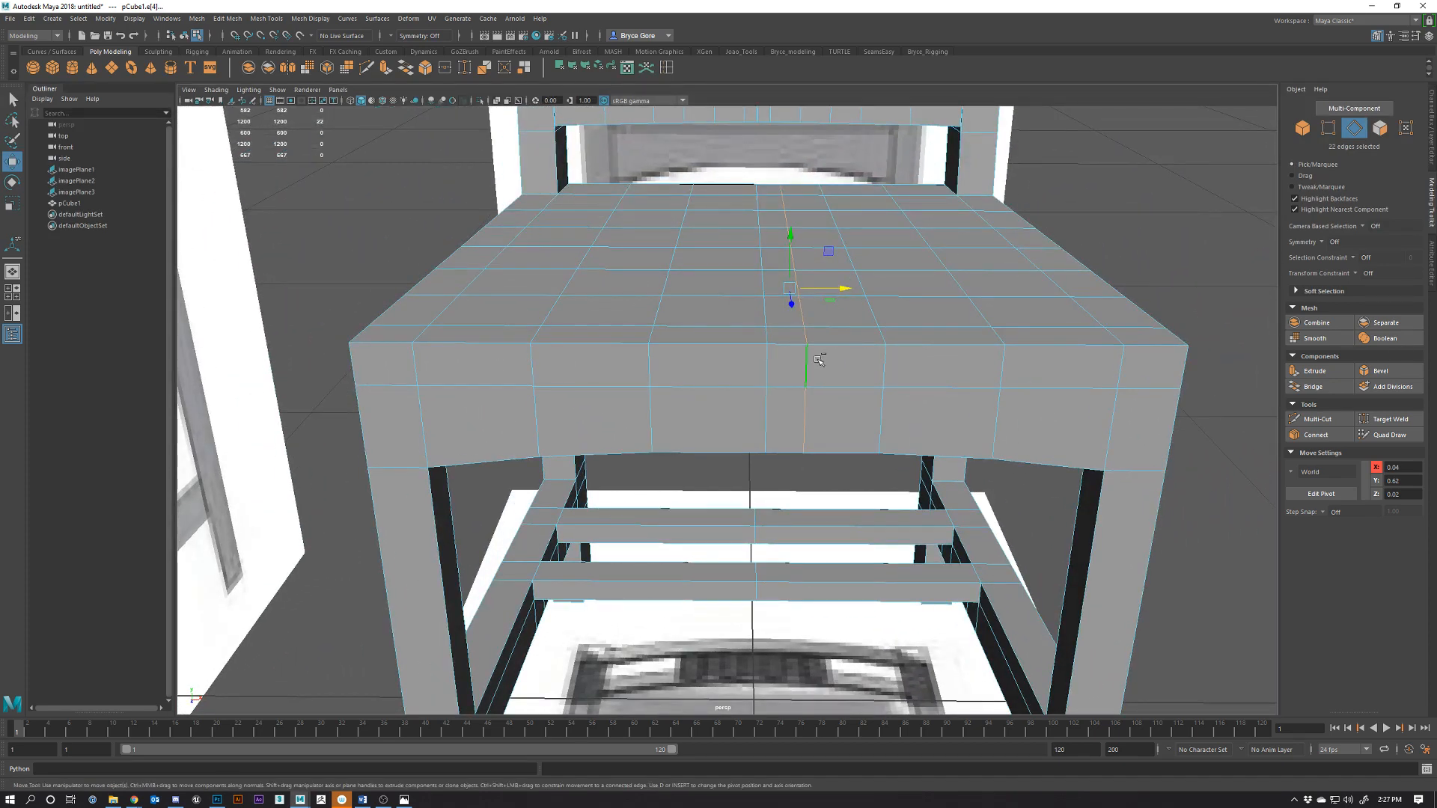
{"action": "key", "text": "Delete"}
{"action": "double_click", "coordinate": [766, 338]}
{"action": "mouse_move", "coordinate": [807, 290]}
{"action": "left_mouse_down"}
{"action": "mouse_move", "coordinate": [861, 291]}
{"action": "mouse_move", "coordinate": [808, 293]}
{"action": "left_mouse_up"}
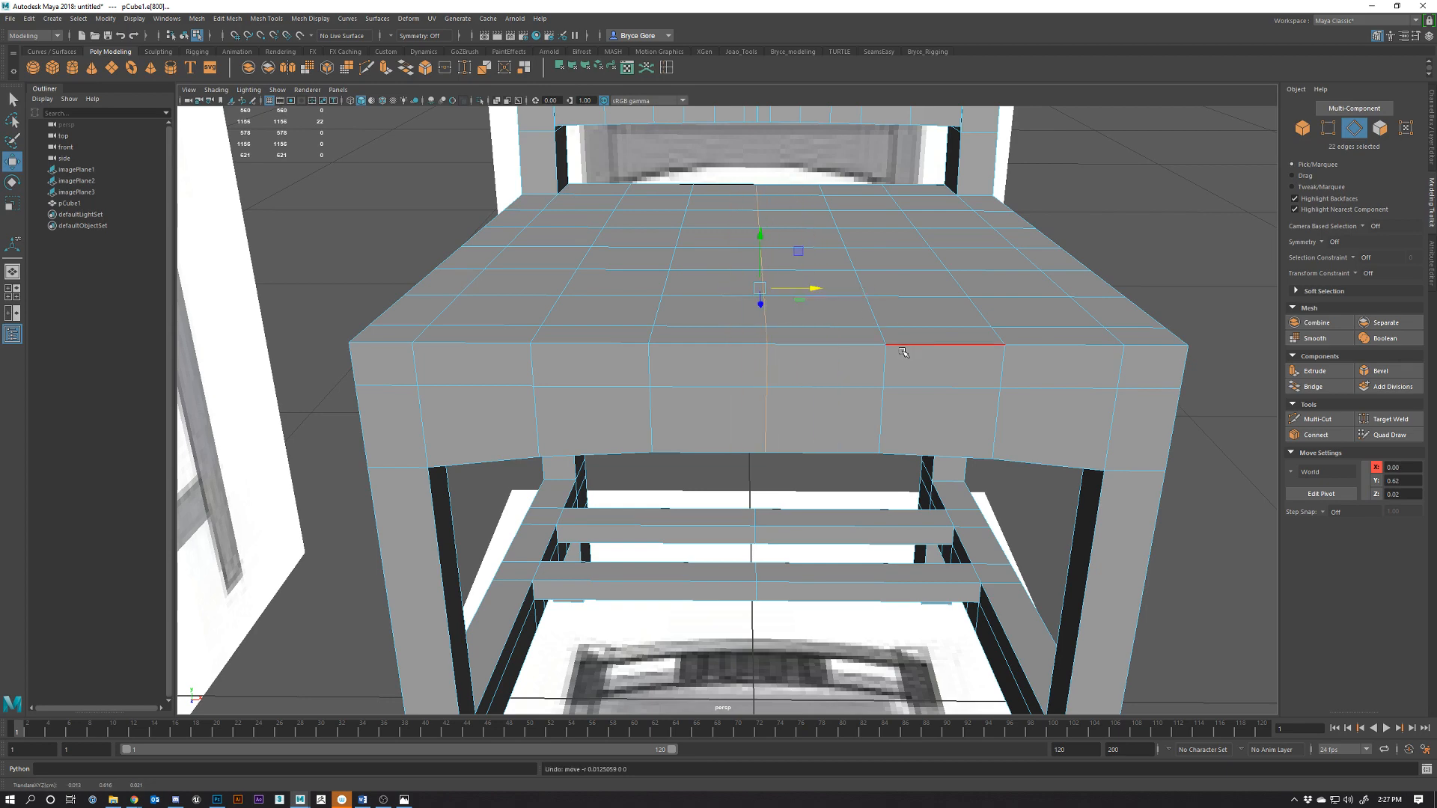
Merge the doubled centre seam vertices on the lower back rail with a distance threshold of 0.01
{"action": "left_click_drag", "start_coordinate": [857, 443], "coordinate": [985, 524], "text": "alt"}
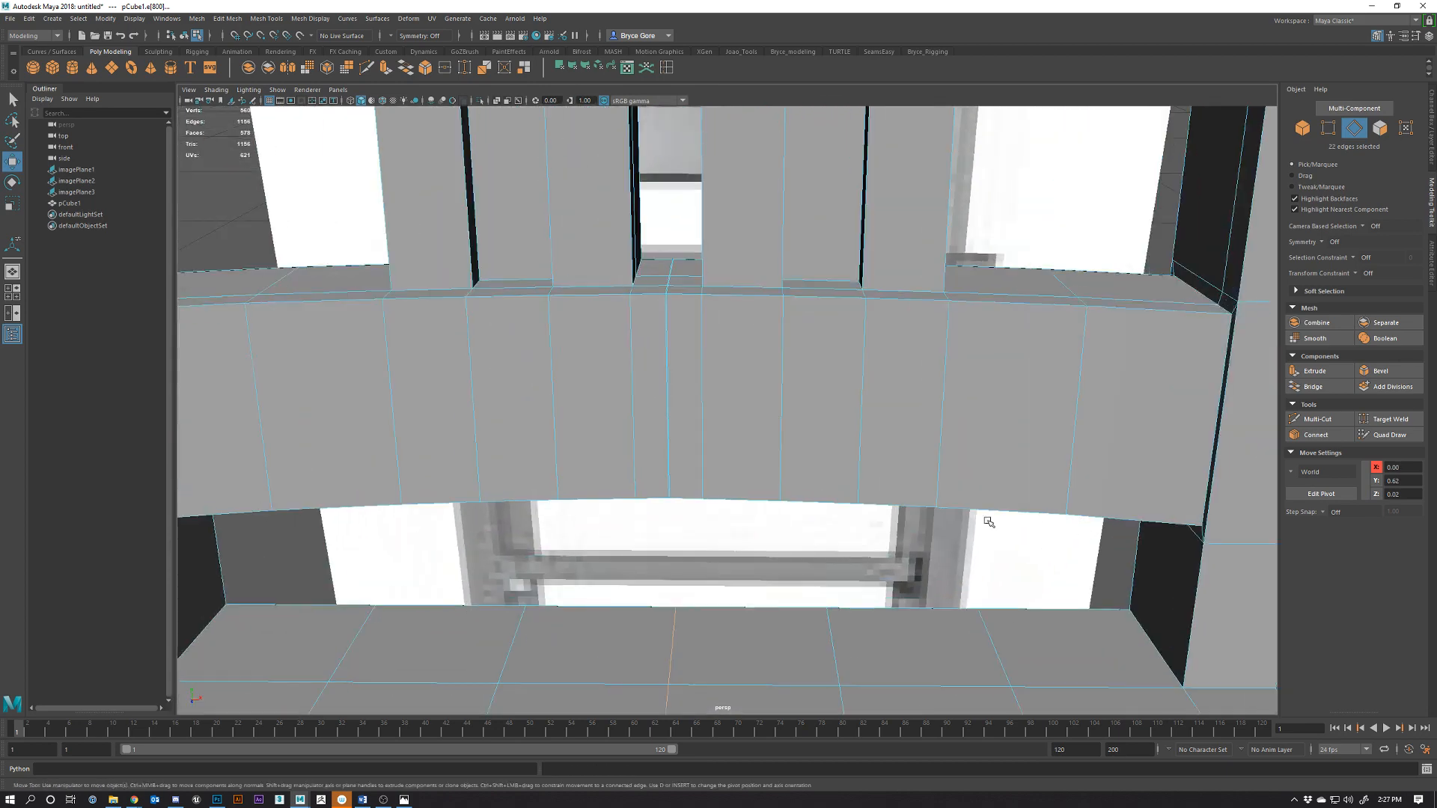
{"action": "scroll", "coordinate": [670, 343], "scroll_direction": "up", "scroll_amount": 3}
{"action": "right_click_drag", "start_coordinate": [670, 333], "coordinate": [648, 375], "text": "alt"}
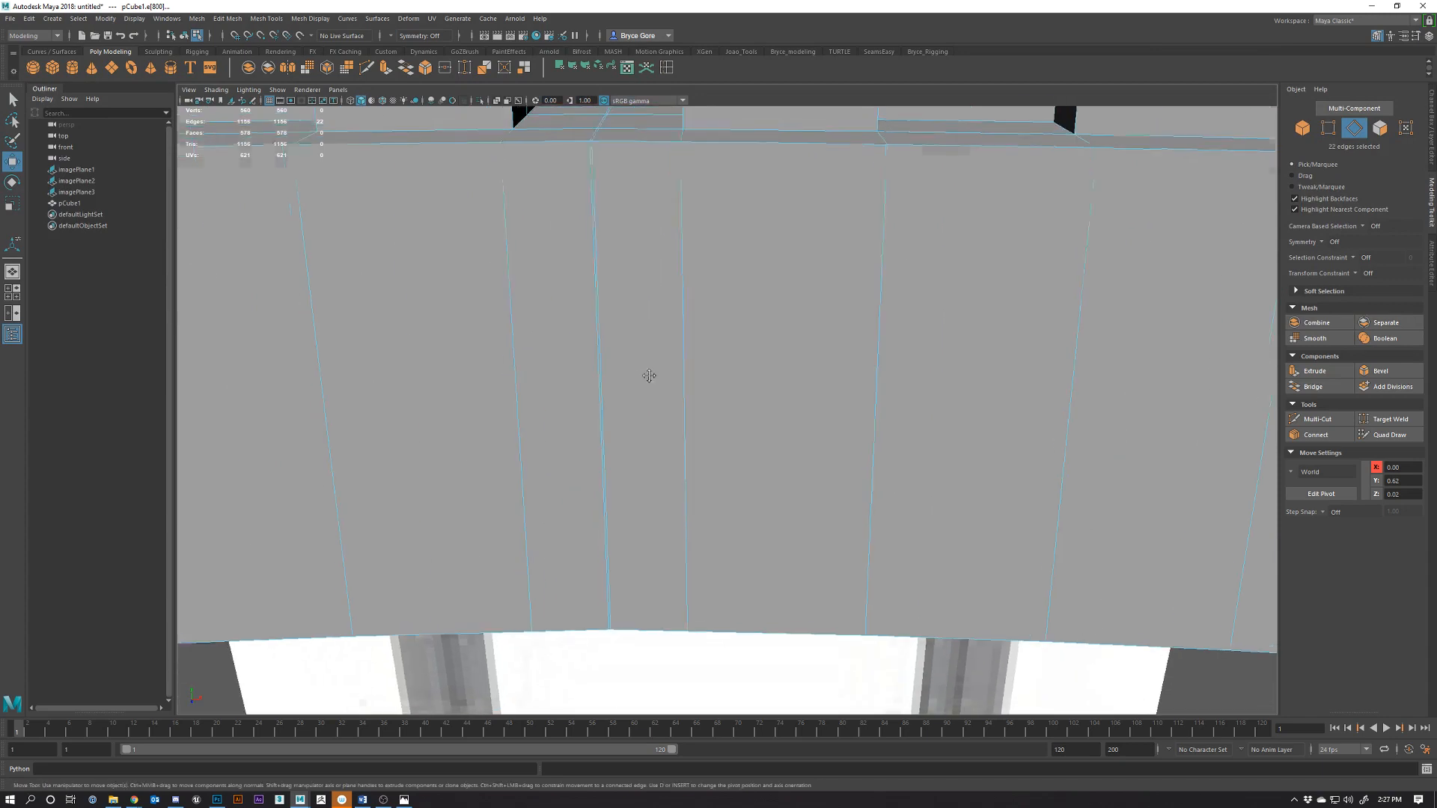
{"action": "left_click_drag", "start_coordinate": [648, 375], "coordinate": [683, 394], "text": "alt"}
{"action": "scroll", "coordinate": [804, 298], "scroll_direction": "up", "scroll_amount": 2}
{"action": "left_click_drag", "start_coordinate": [808, 304], "coordinate": [751, 218], "text": "alt"}
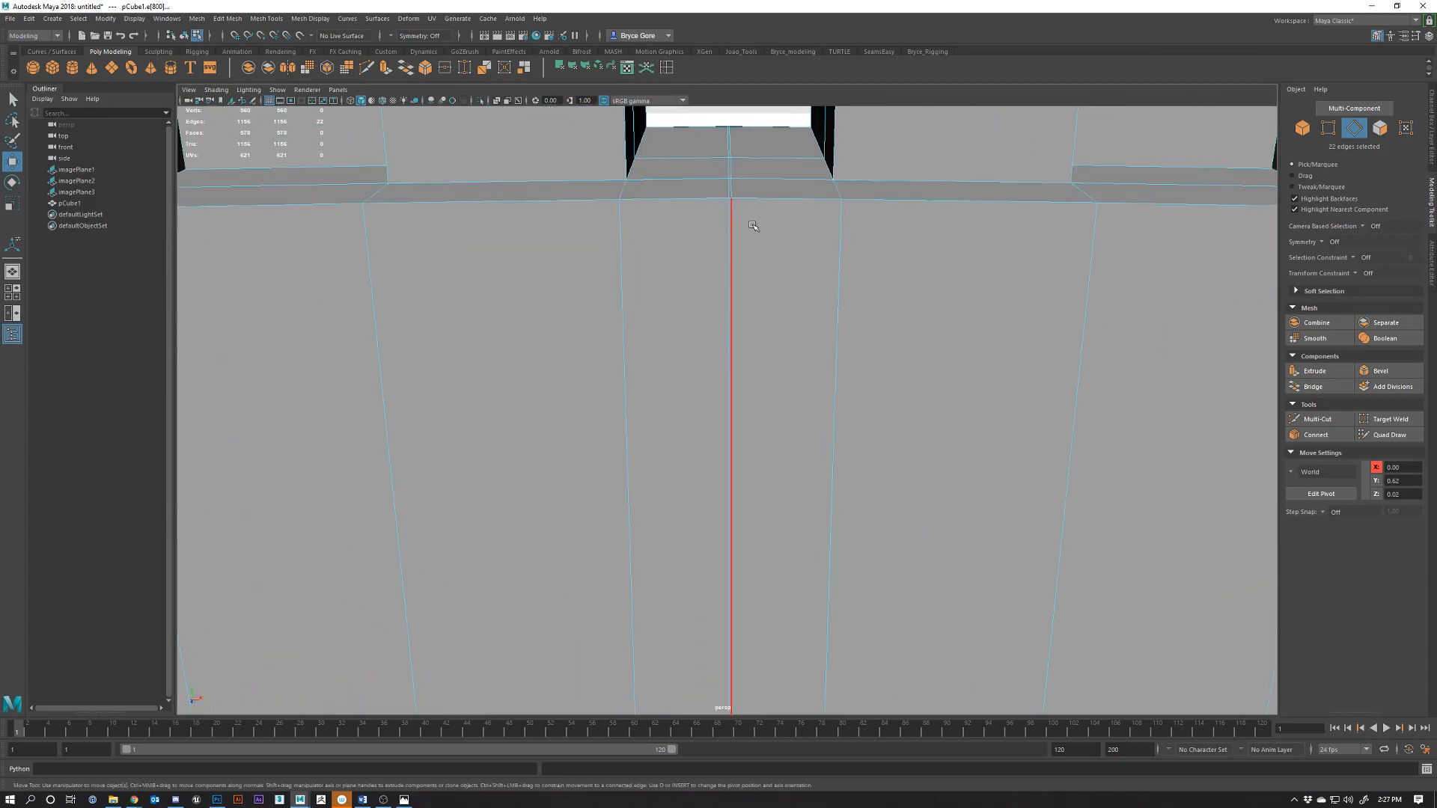
{"action": "double_click", "coordinate": [743, 223]}
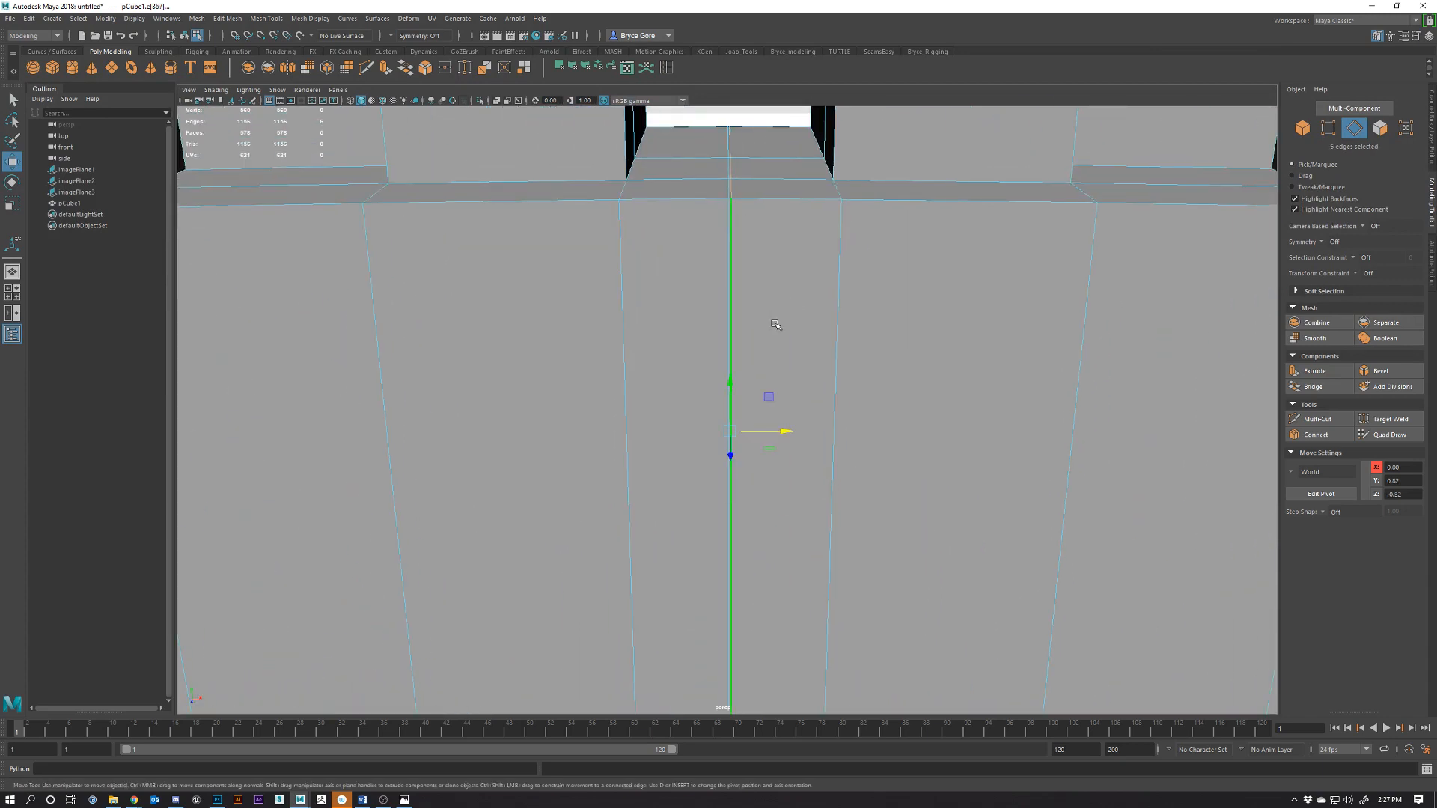
{"action": "scroll", "coordinate": [775, 324], "scroll_direction": "down", "scroll_amount": 2}
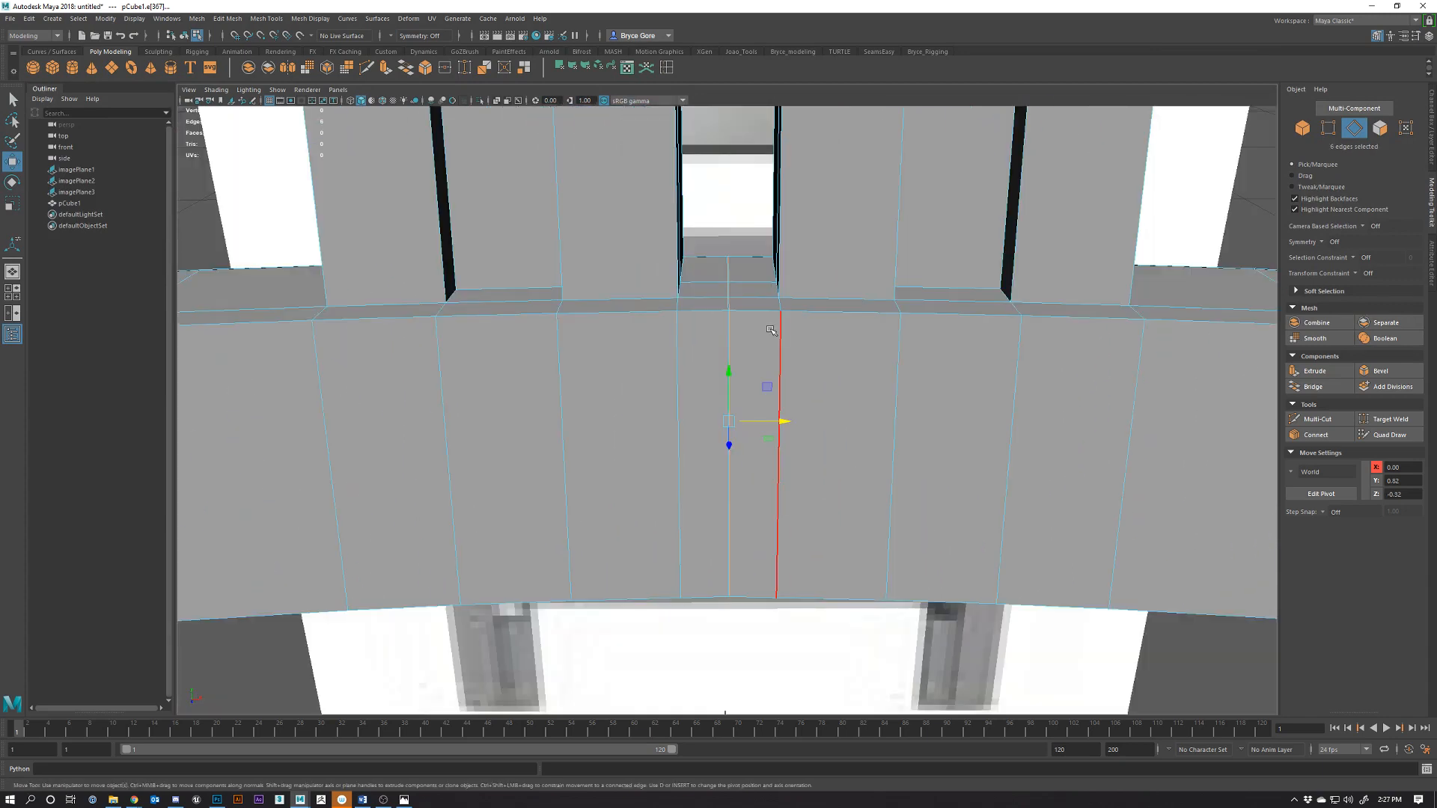
{"action": "right_click_drag", "start_coordinate": [732, 322], "coordinate": [686, 324]}
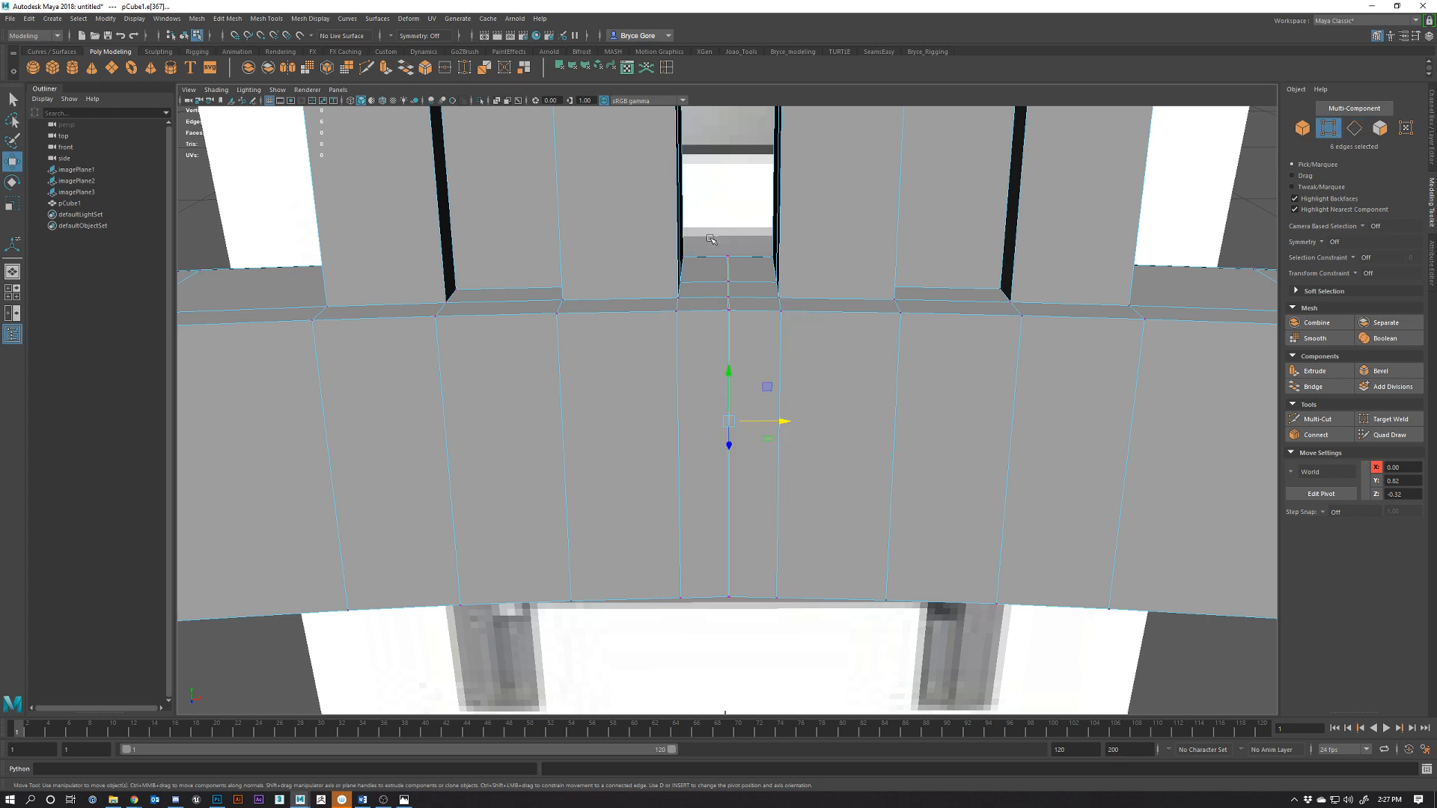
{"action": "left_click_drag", "start_coordinate": [732, 341], "coordinate": [749, 629]}
{"action": "left_click", "coordinate": [445, 68]}
Delete the six-edge centre loop on the lower back rail
{"action": "left_click_drag", "start_coordinate": [741, 427], "coordinate": [545, 508], "text": "alt"}
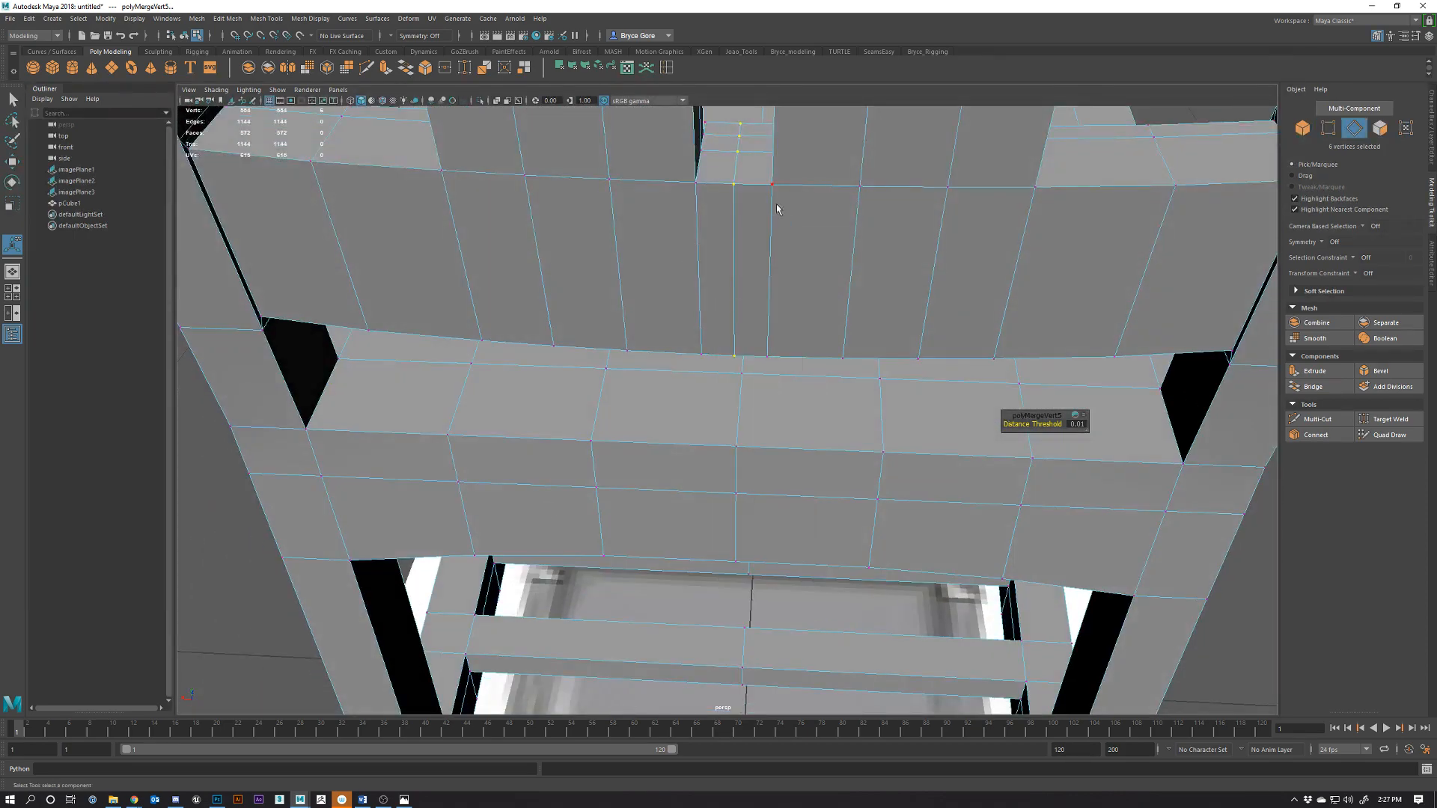
{"action": "key", "text": "F10"}
{"action": "left_click", "coordinate": [735, 241]}
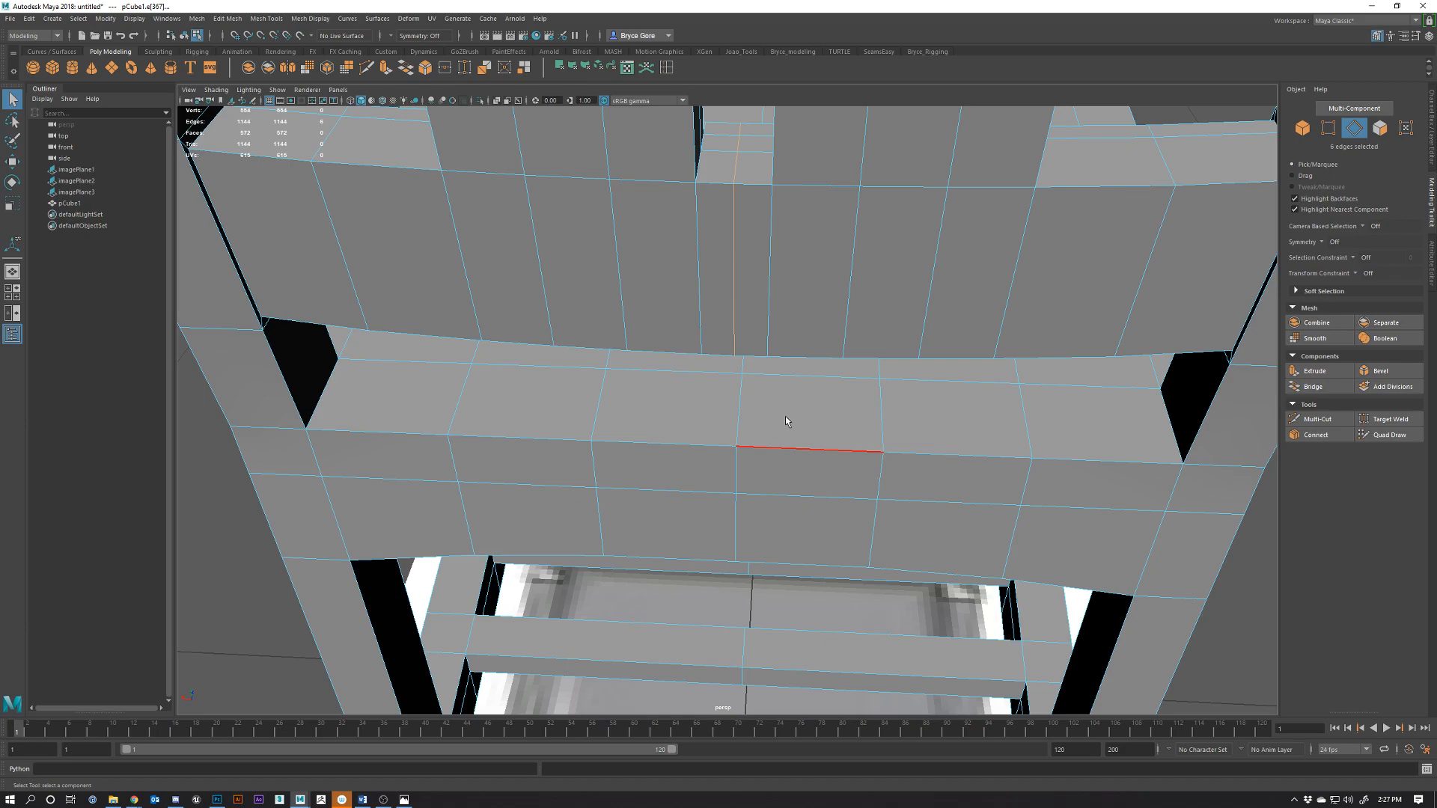
{"action": "key", "text": "Delete"}
Delete the duplicate centre edge loops running around the chair's curved top back rail
{"action": "left_click_drag", "start_coordinate": [785, 417], "coordinate": [746, 434], "text": "alt"}
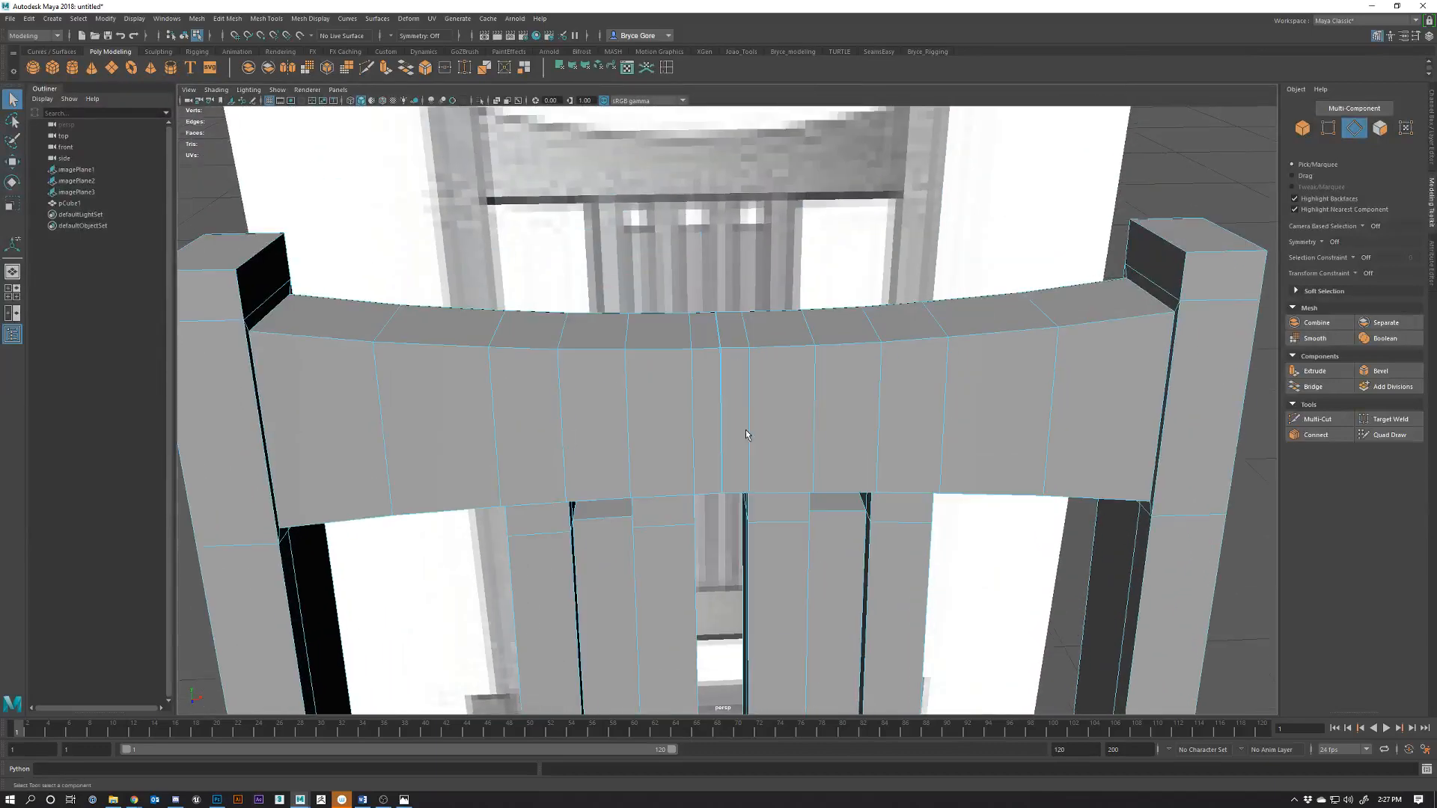
{"action": "right_click_drag", "start_coordinate": [717, 381], "coordinate": [718, 366]}
{"action": "scroll", "coordinate": [720, 383], "scroll_direction": "up", "scroll_amount": 3}
{"action": "double_click", "coordinate": [714, 340]}
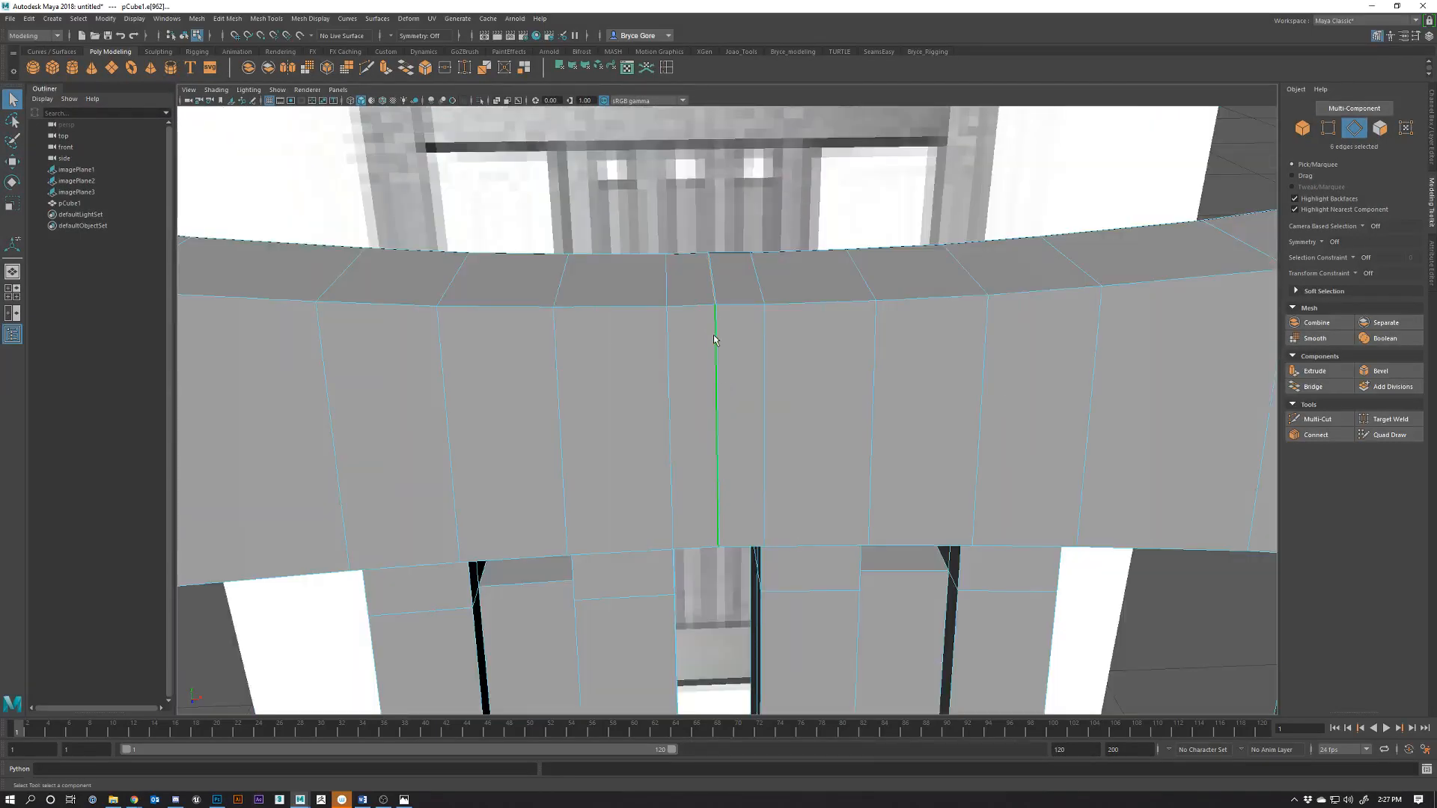
{"action": "scroll", "coordinate": [711, 326], "scroll_direction": "up", "scroll_amount": 5}
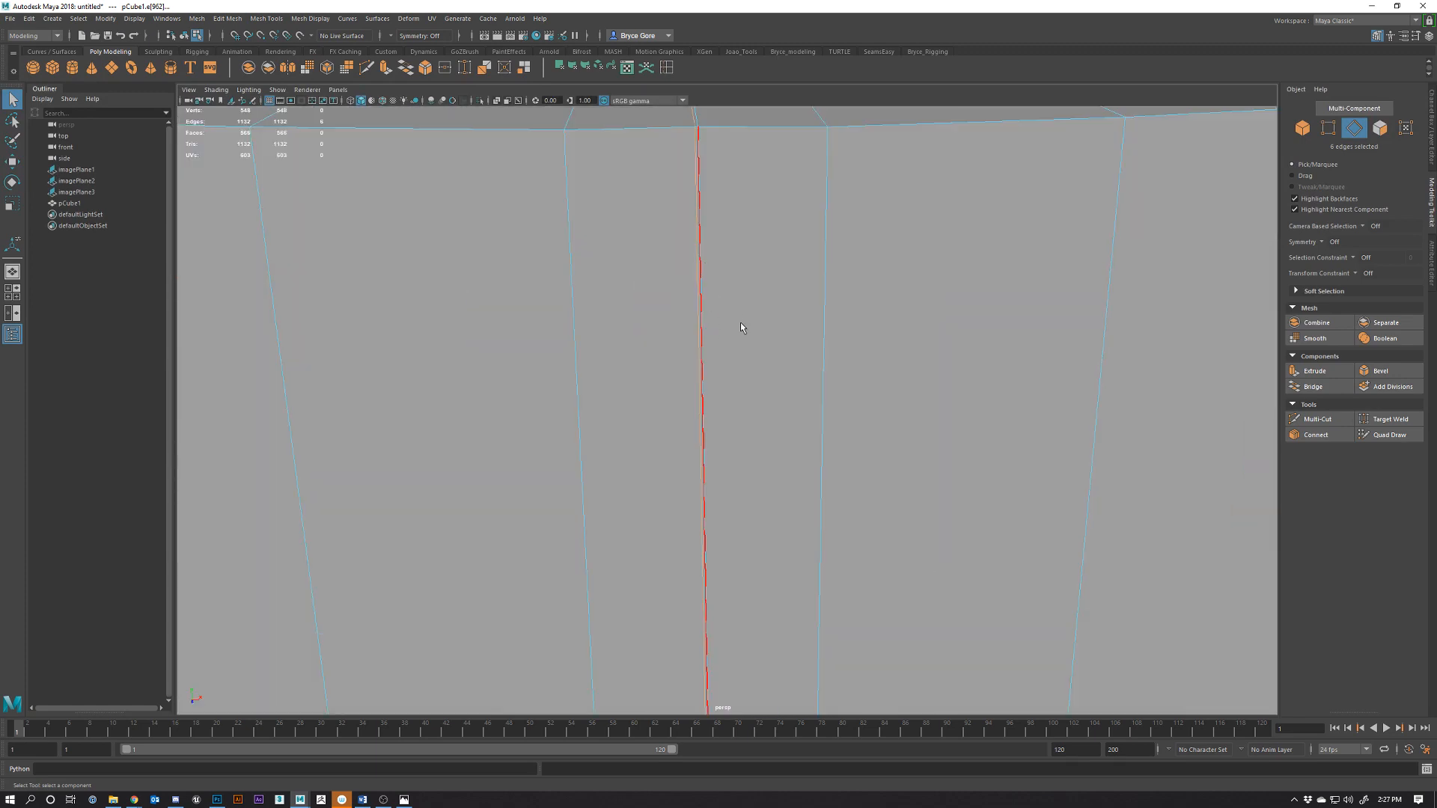
{"action": "scroll", "coordinate": [739, 322], "scroll_direction": "down", "scroll_amount": 5}
{"action": "left_click", "coordinate": [720, 307]}
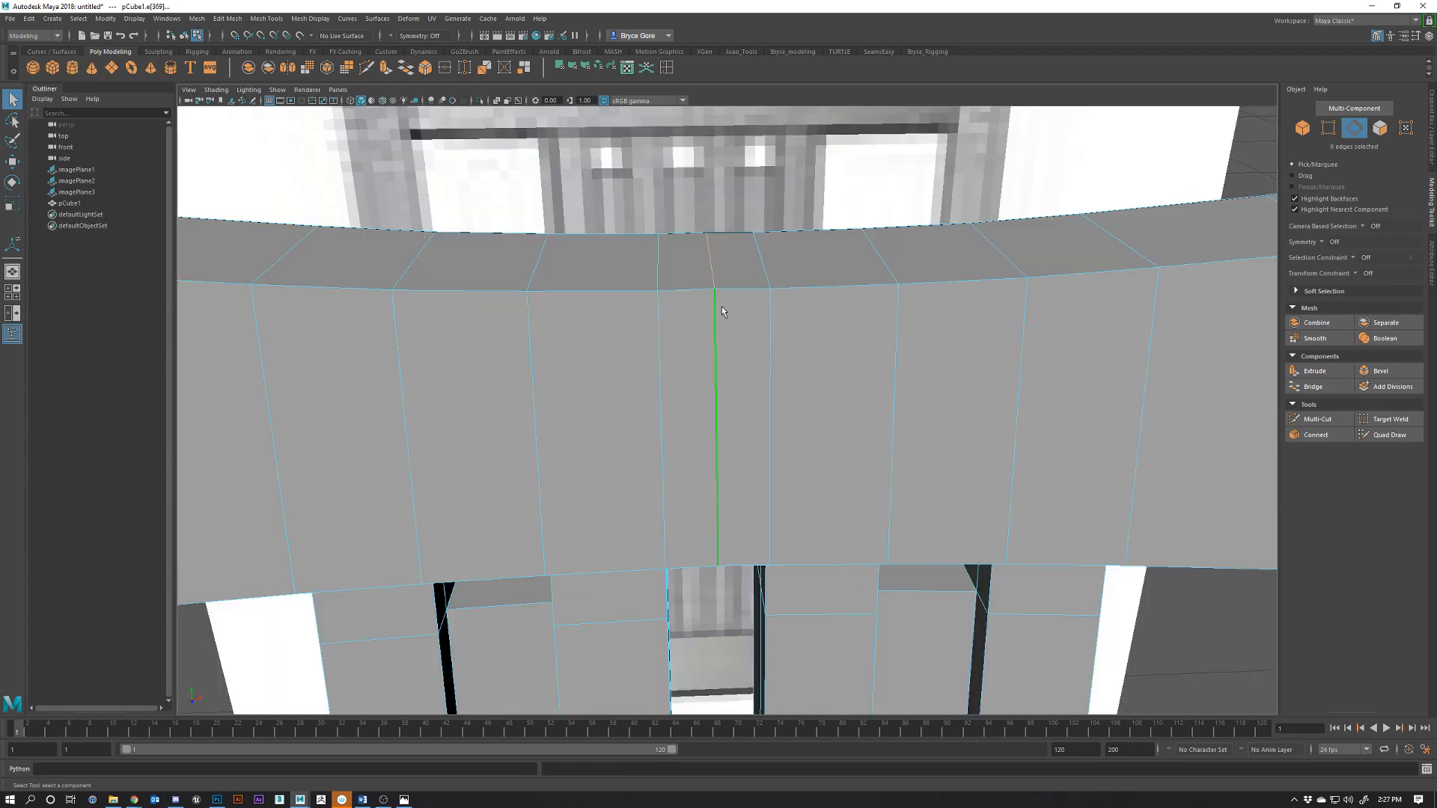
{"action": "scroll", "coordinate": [757, 416], "scroll_direction": "down", "scroll_amount": 5}
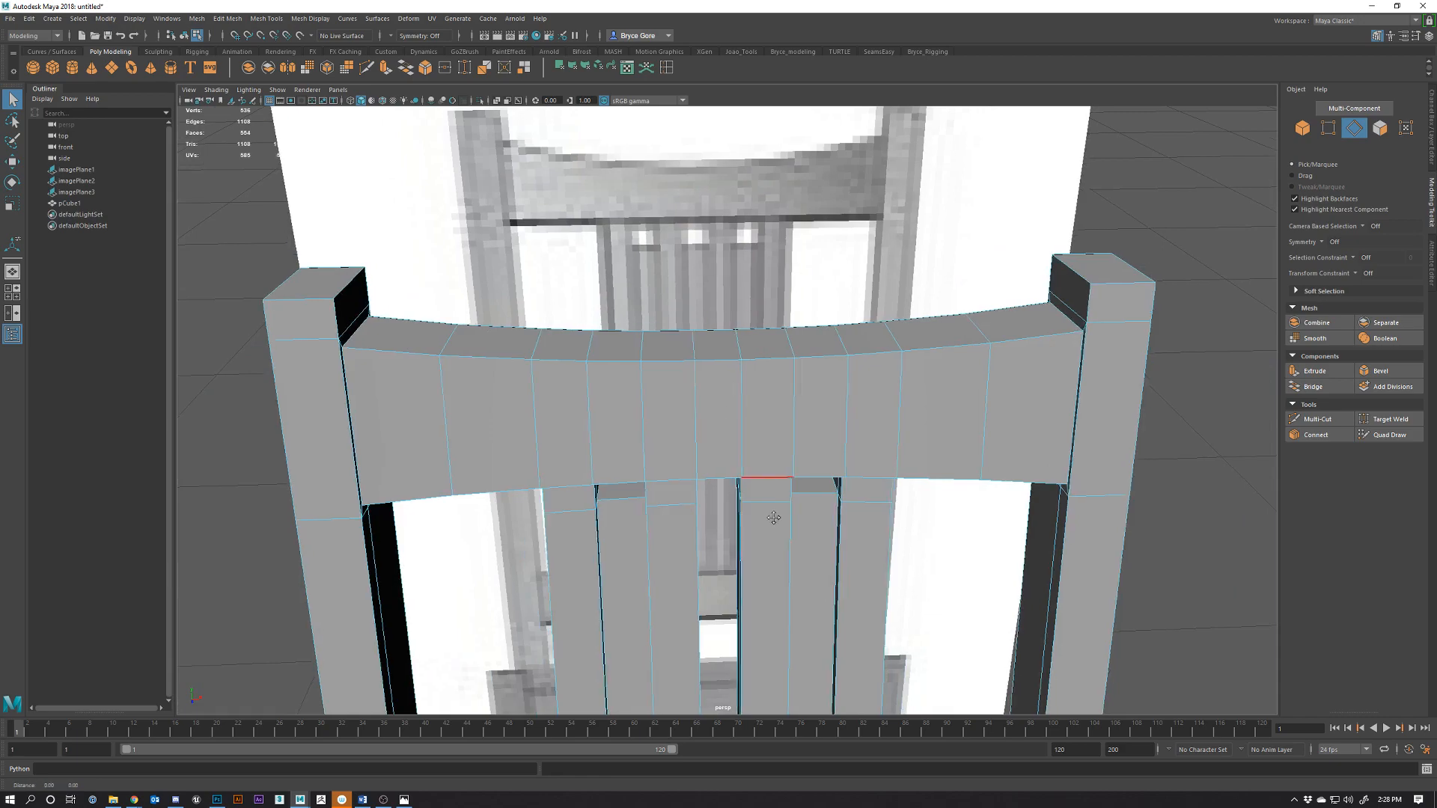
Delete the three faces lining the open centre gap between the back slats: both inner slat sides and the base face
{"action": "scroll", "coordinate": [748, 428], "scroll_direction": "up", "scroll_amount": 6}
{"action": "scroll", "coordinate": [748, 428], "scroll_direction": "down", "scroll_amount": 5}
{"action": "scroll", "coordinate": [760, 358], "scroll_direction": "up", "scroll_amount": 3}
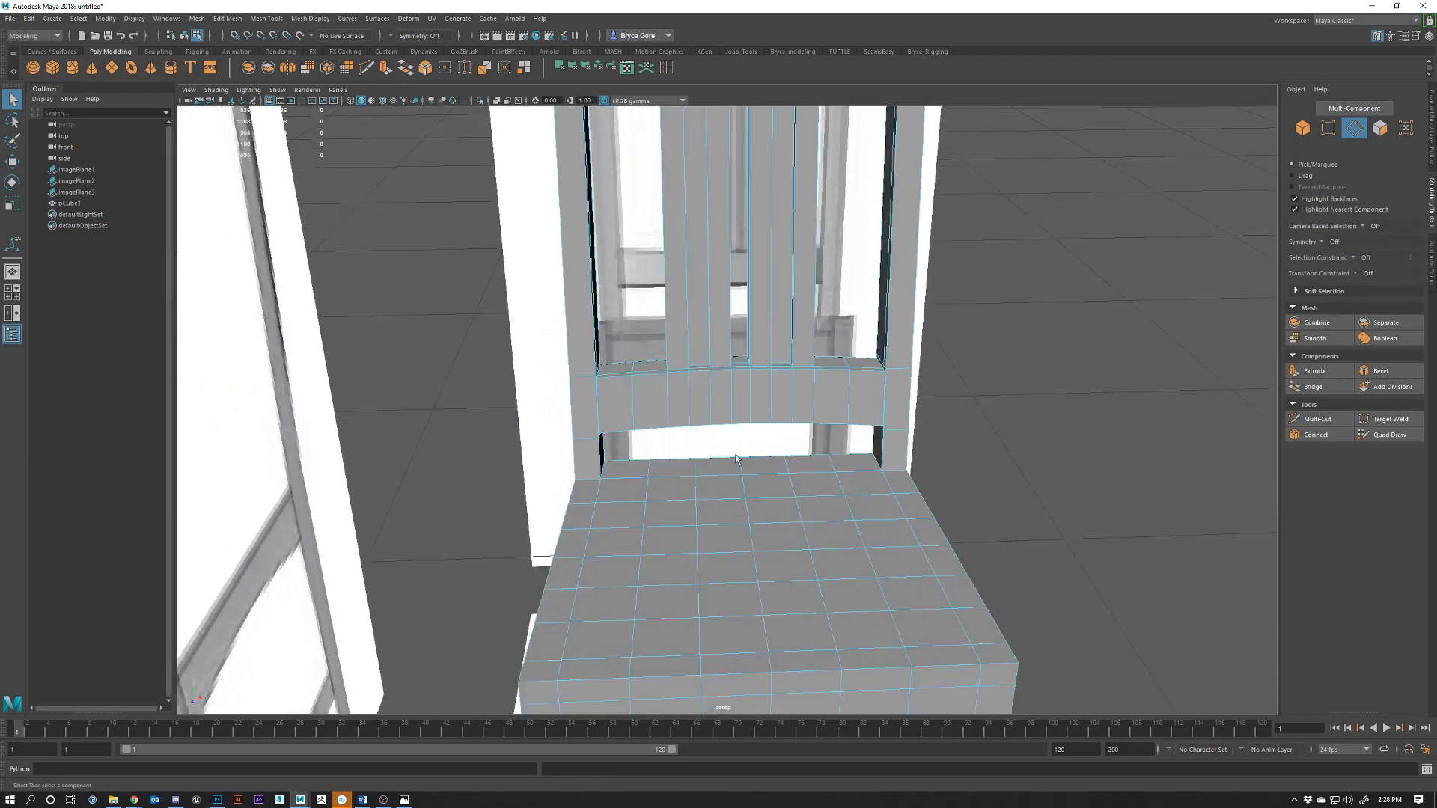
{"action": "left_click_drag", "start_coordinate": [866, 440], "coordinate": [856, 291], "text": "alt"}
{"action": "right_click_drag", "start_coordinate": [856, 297], "coordinate": [860, 327]}
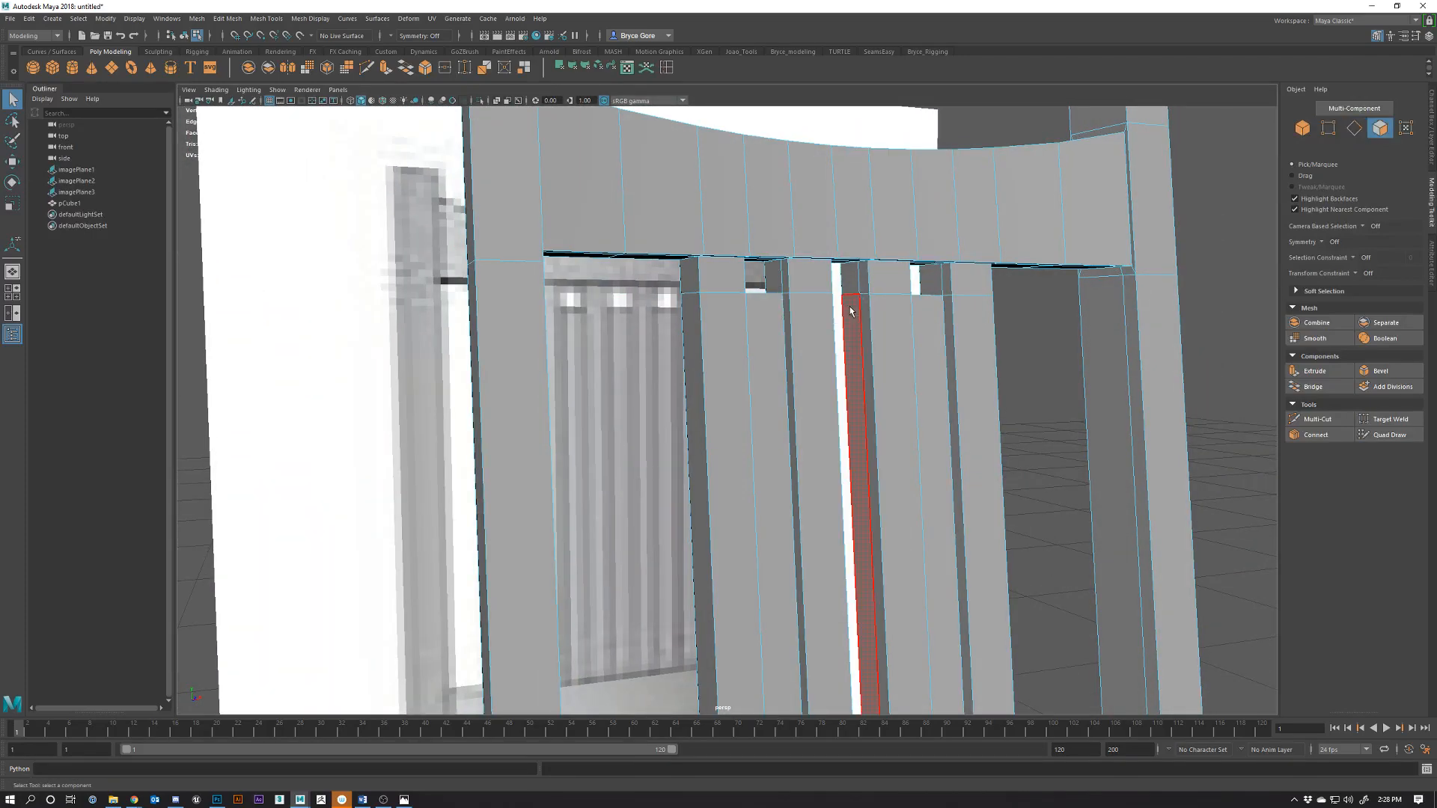
{"action": "left_click", "coordinate": [860, 329]}
{"action": "left_click_drag", "start_coordinate": [860, 329], "coordinate": [784, 625], "text": "alt"}
{"action": "left_click", "coordinate": [636, 338], "text": "shift"}
{"action": "left_click", "coordinate": [793, 616], "text": "shift"}
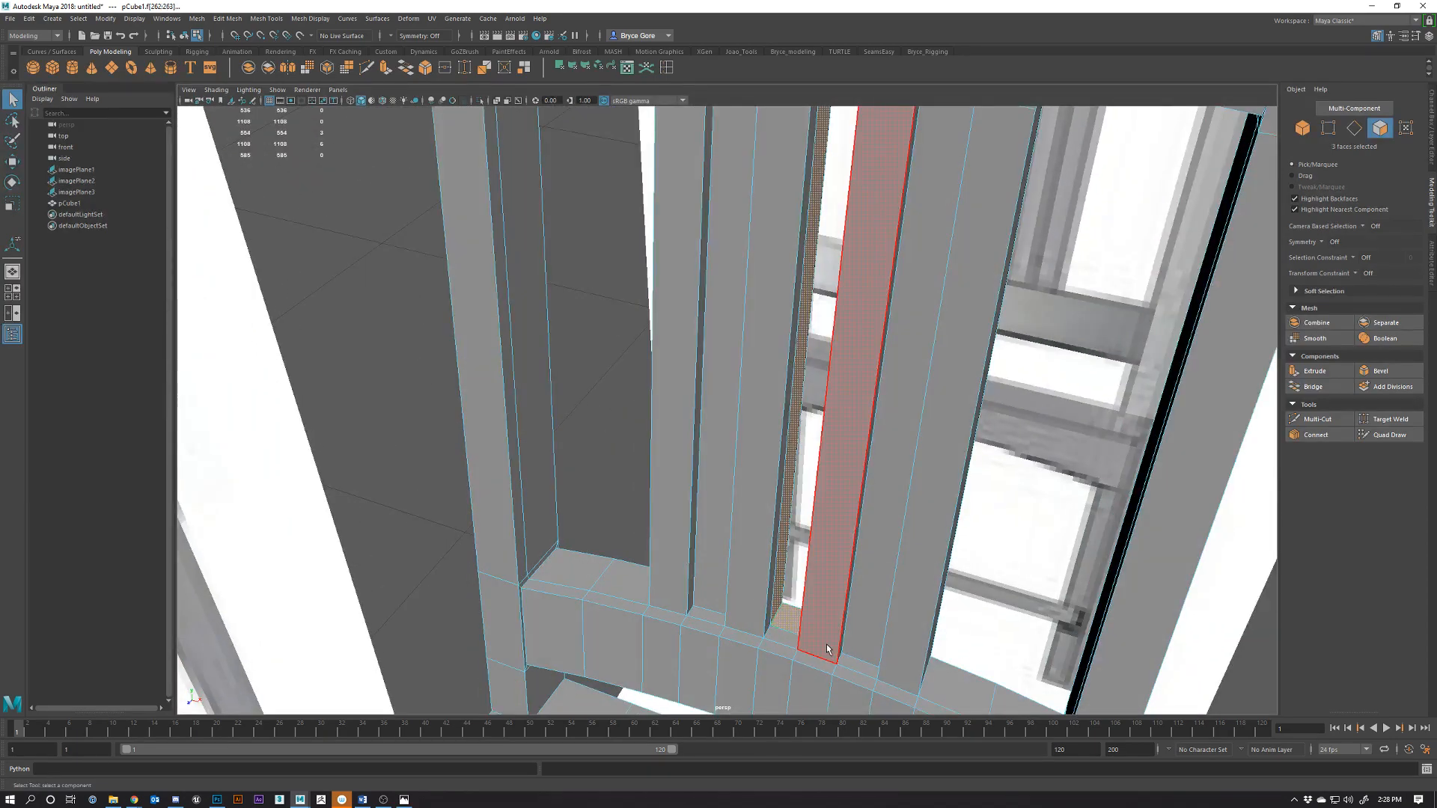
{"action": "key", "text": "Delete"}
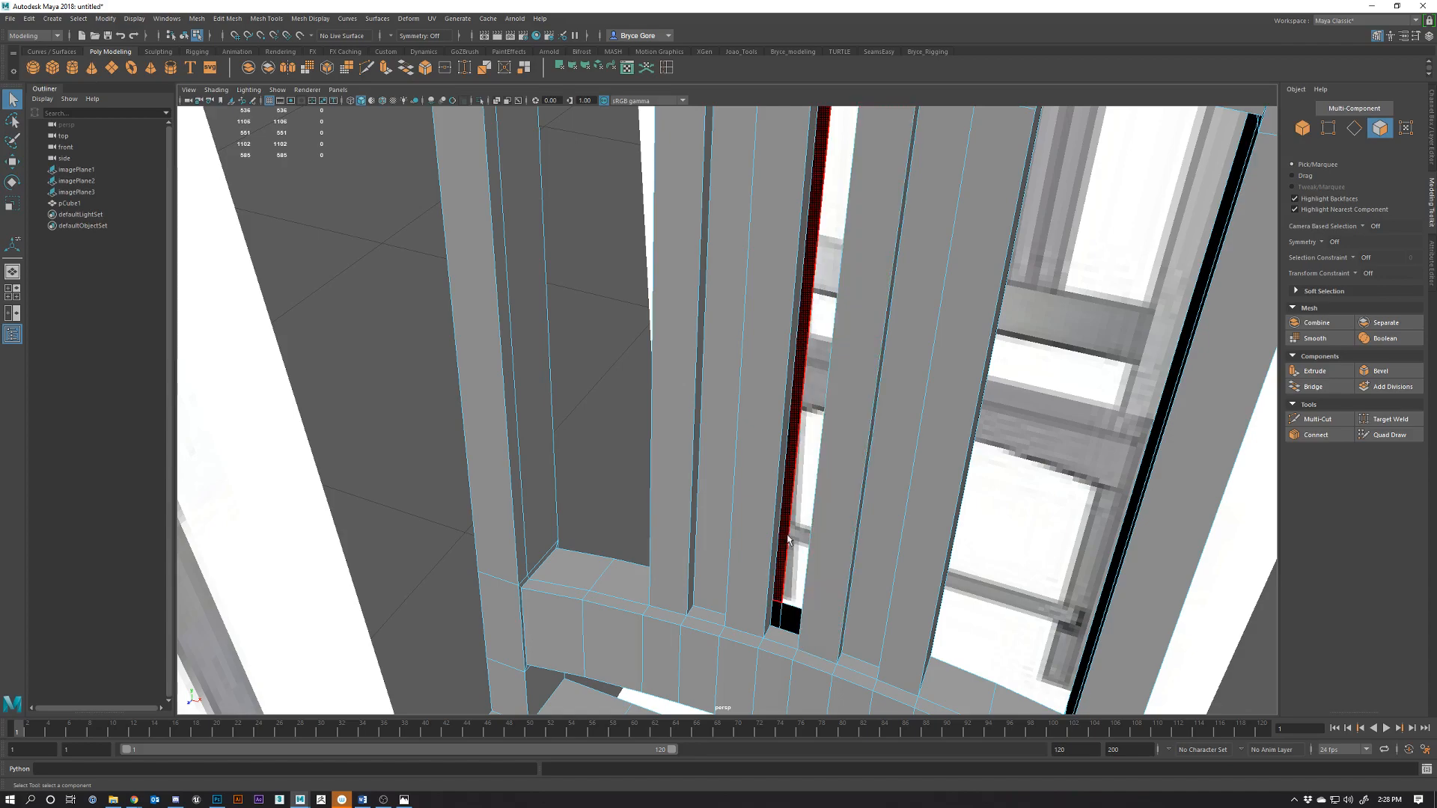
Bridge the first pair of facing vertical slat edges across the centre gap of the backrest
{"action": "left_click_drag", "start_coordinate": [819, 630], "coordinate": [743, 485], "text": "alt"}
{"action": "right_click_drag", "start_coordinate": [708, 309], "coordinate": [711, 278]}
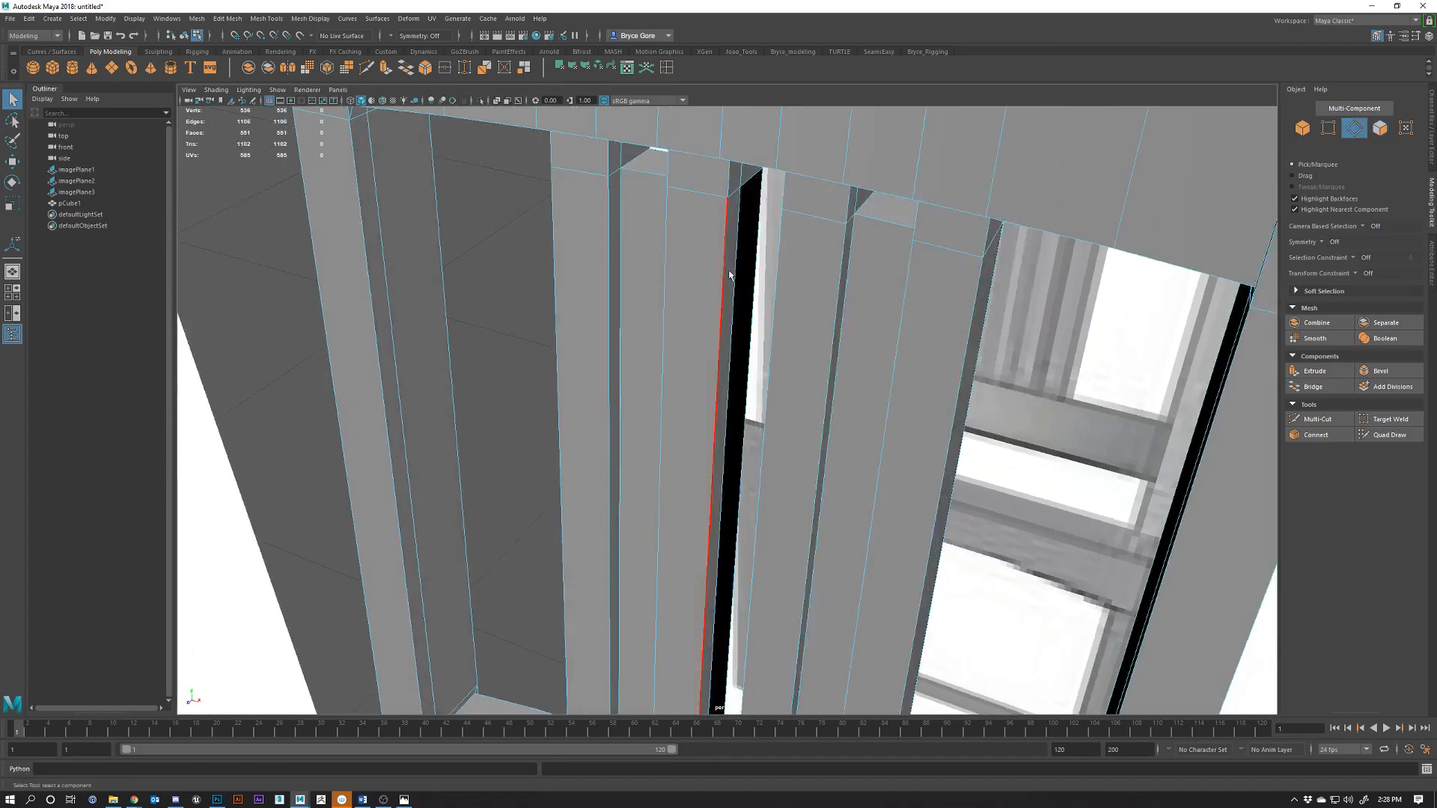
{"action": "left_click", "coordinate": [751, 309]}
{"action": "key", "text": "w"}
{"action": "left_click_drag", "start_coordinate": [750, 309], "coordinate": [898, 195], "text": "alt"}
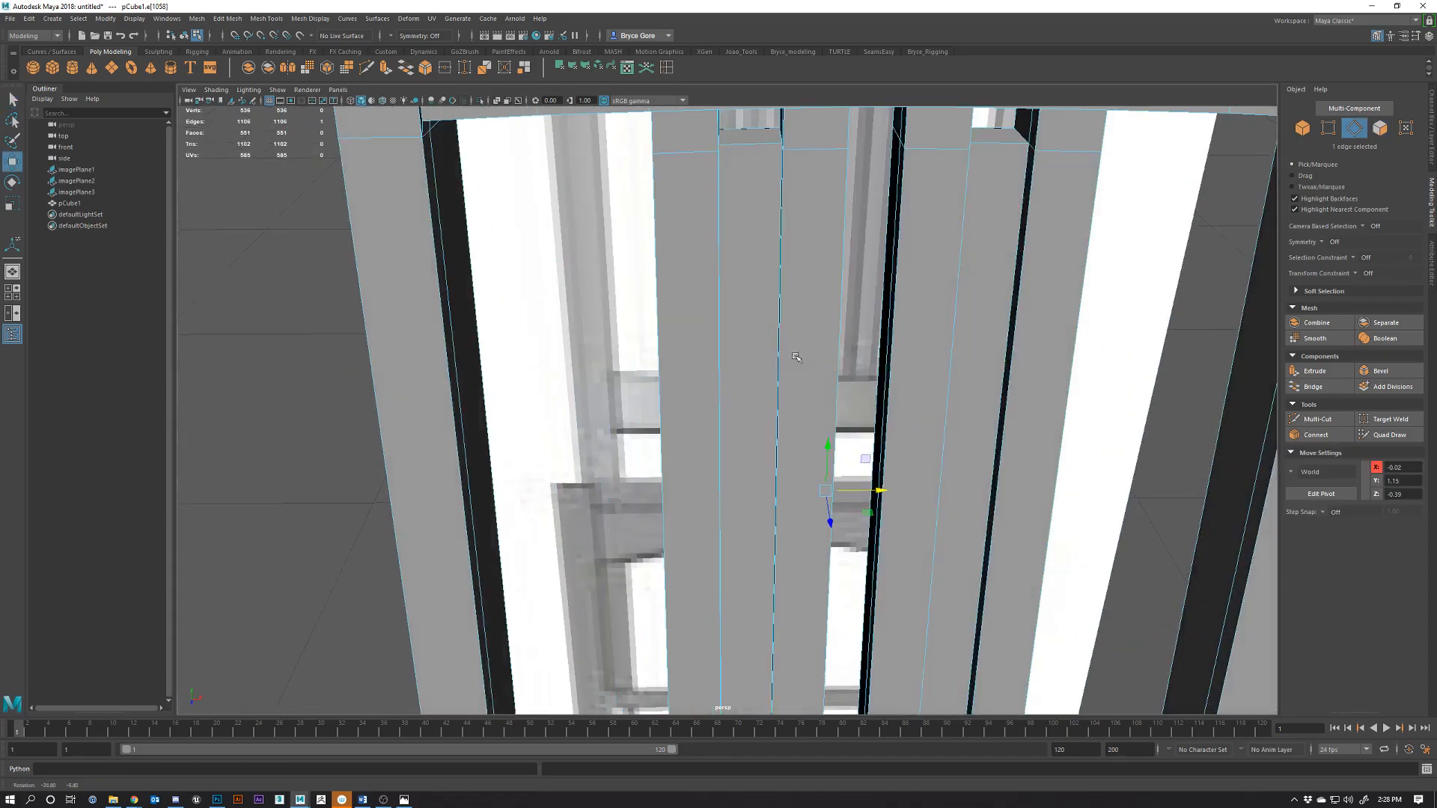
{"action": "left_click", "coordinate": [888, 183], "text": "shift"}
{"action": "left_click_drag", "start_coordinate": [888, 346], "coordinate": [867, 341], "text": "alt"}
{"action": "middle_click_drag", "start_coordinate": [868, 285], "coordinate": [804, 393], "text": "alt"}
{"action": "left_click_drag", "start_coordinate": [715, 286], "coordinate": [853, 337], "text": "alt"}
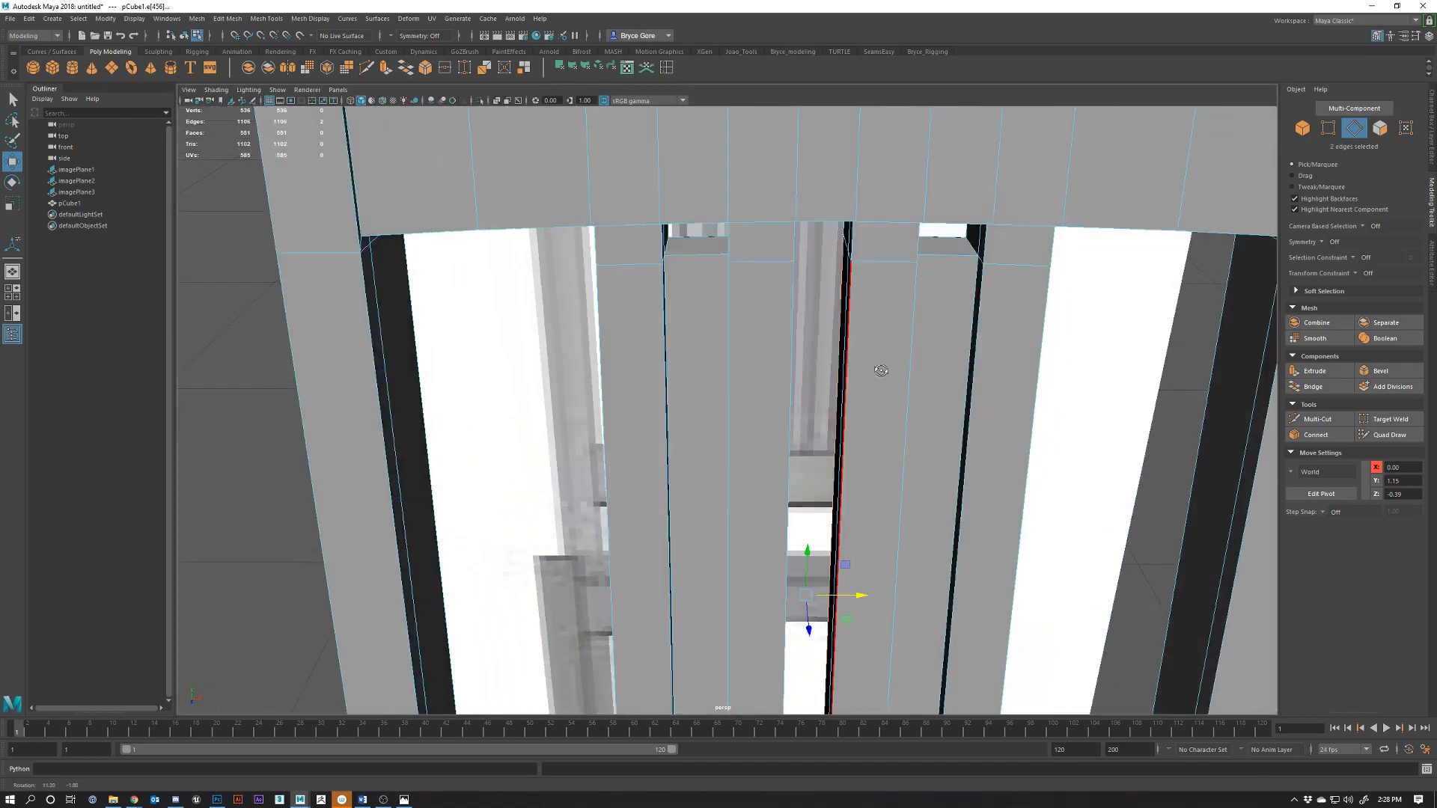
{"action": "left_click", "coordinate": [405, 72]}
Bridge the remaining two pairs of open edges around the centre gap to complete the recessed strip between the slats
{"action": "left_click_drag", "start_coordinate": [689, 225], "coordinate": [866, 308], "text": "alt"}
{"action": "left_click", "coordinate": [729, 223]}
{"action": "left_click", "coordinate": [881, 218], "text": "shift"}
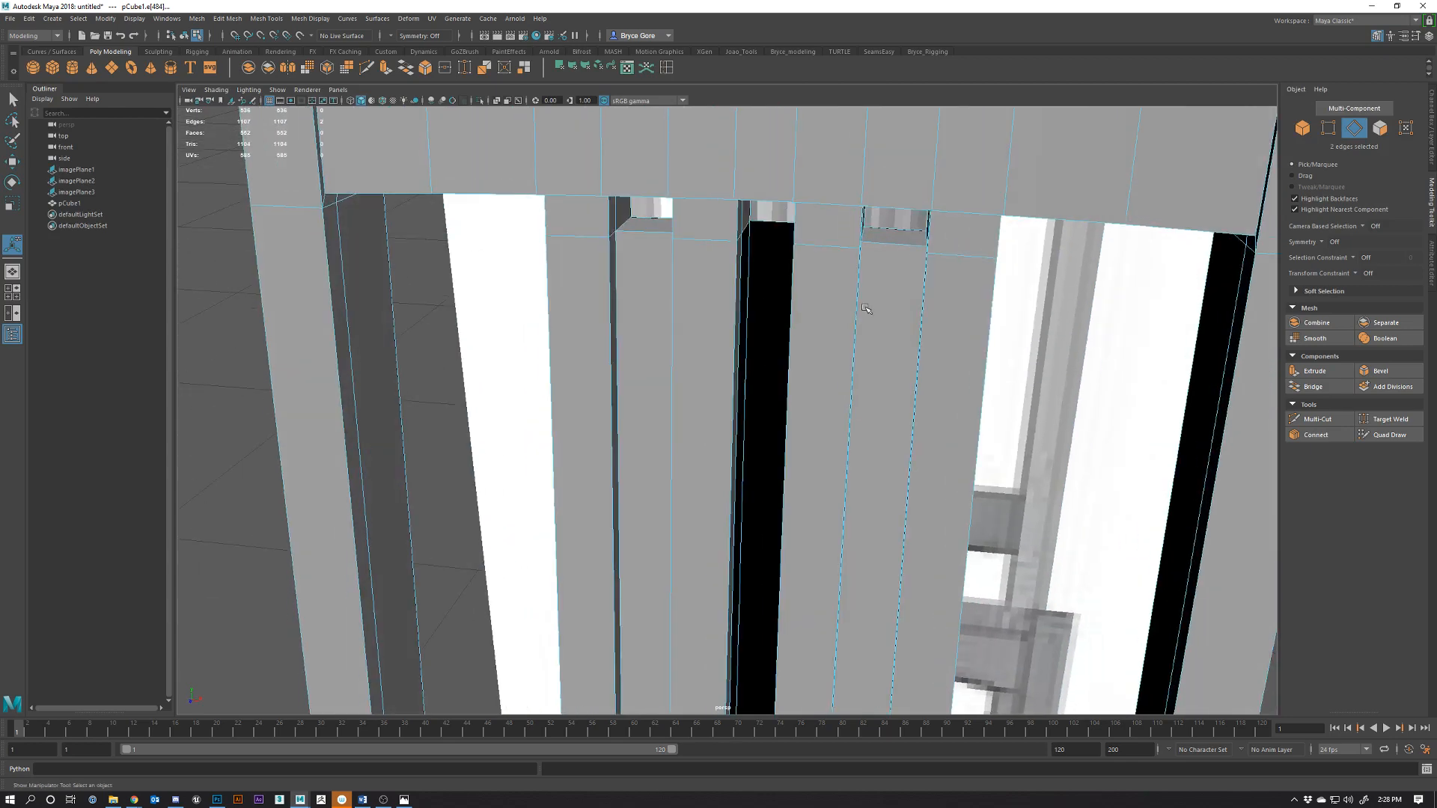
{"action": "left_click_drag", "start_coordinate": [763, 324], "coordinate": [877, 306], "text": "alt"}
{"action": "key", "text": "g"}
{"action": "left_click", "coordinate": [697, 247]}
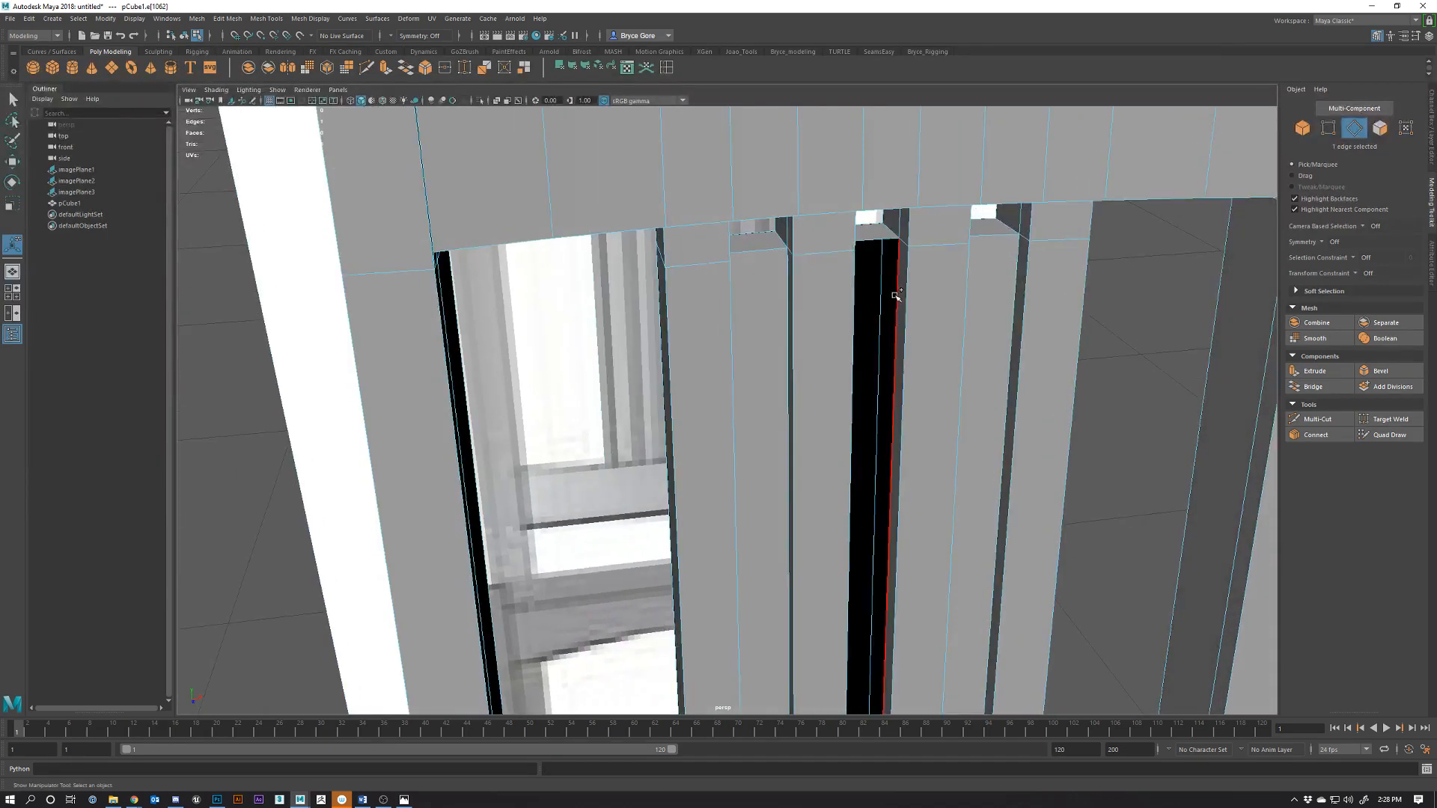
{"action": "left_click", "coordinate": [895, 298], "text": "shift"}
{"action": "left_click_drag", "start_coordinate": [941, 358], "coordinate": [907, 335], "text": "alt"}
{"action": "key", "text": "g"}
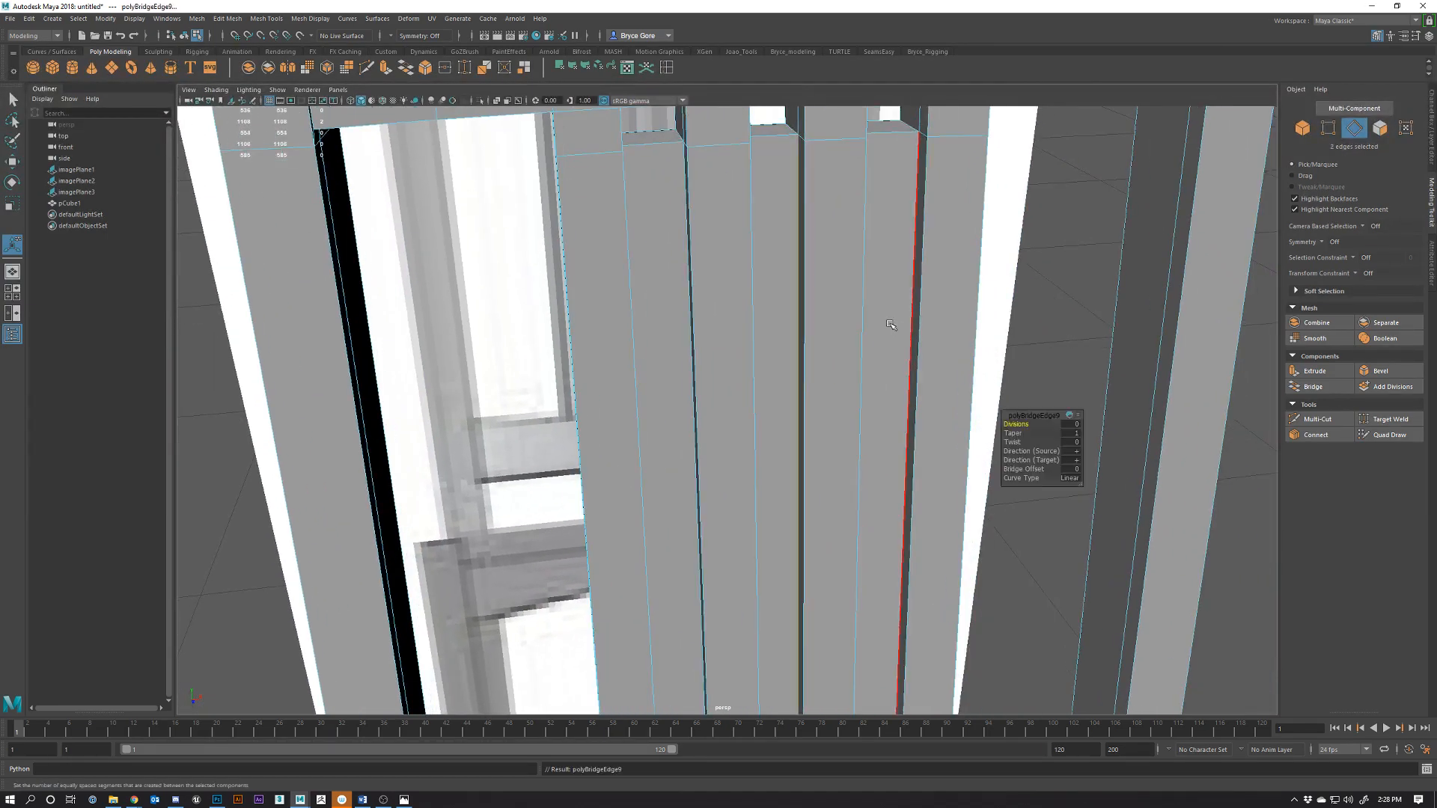
Return to object mode with nothing selected and inspect the whole chair against the reference images from several angles
{"action": "right_click_drag", "start_coordinate": [910, 409], "coordinate": [792, 442], "text": "alt"}
{"action": "left_click_drag", "start_coordinate": [792, 443], "coordinate": [773, 464], "text": "alt"}
{"action": "right_click_drag", "start_coordinate": [706, 316], "coordinate": [734, 352]}
{"action": "left_click", "coordinate": [1159, 372]}
{"action": "key", "text": "w"}
{"action": "left_click_drag", "start_coordinate": [746, 373], "coordinate": [743, 349], "text": "alt"}
{"action": "left_click_drag", "start_coordinate": [950, 416], "coordinate": [781, 455], "text": "alt"}
{"action": "middle_click_drag", "start_coordinate": [782, 455], "coordinate": [745, 314], "text": "alt"}
{"action": "right_click_drag", "start_coordinate": [897, 419], "coordinate": [801, 484], "text": "alt"}
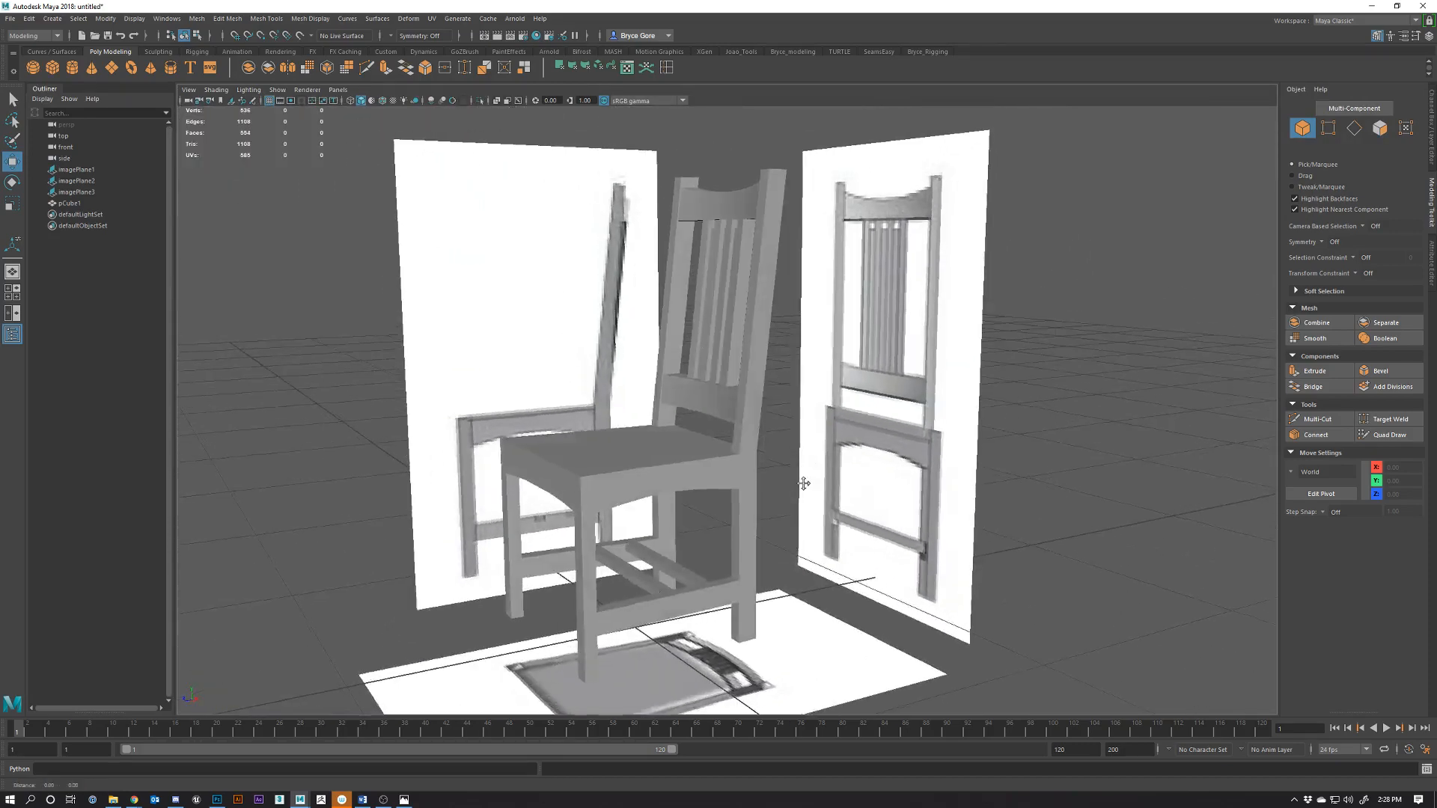
{"action": "middle_click_drag", "start_coordinate": [802, 484], "coordinate": [848, 371], "text": "alt"}
{"action": "left_click_drag", "start_coordinate": [778, 407], "coordinate": [833, 435], "text": "alt"}
Select the two front corner faces and the column leading to the backrest on the seat top, leaving out the side border
{"action": "left_click", "coordinate": [711, 360]}
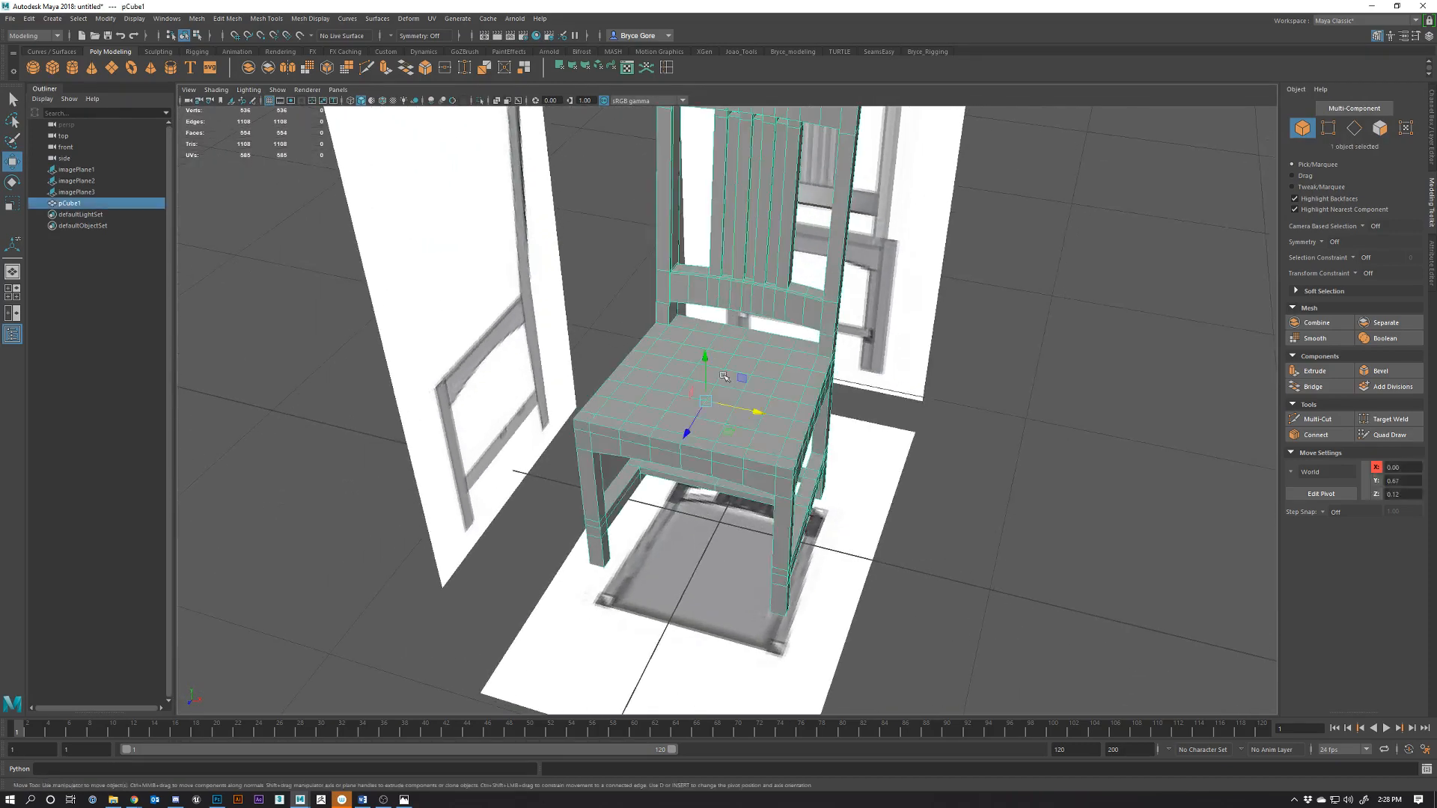
{"action": "key", "text": "f"}
{"action": "right_click_drag", "start_coordinate": [710, 353], "coordinate": [710, 374]}
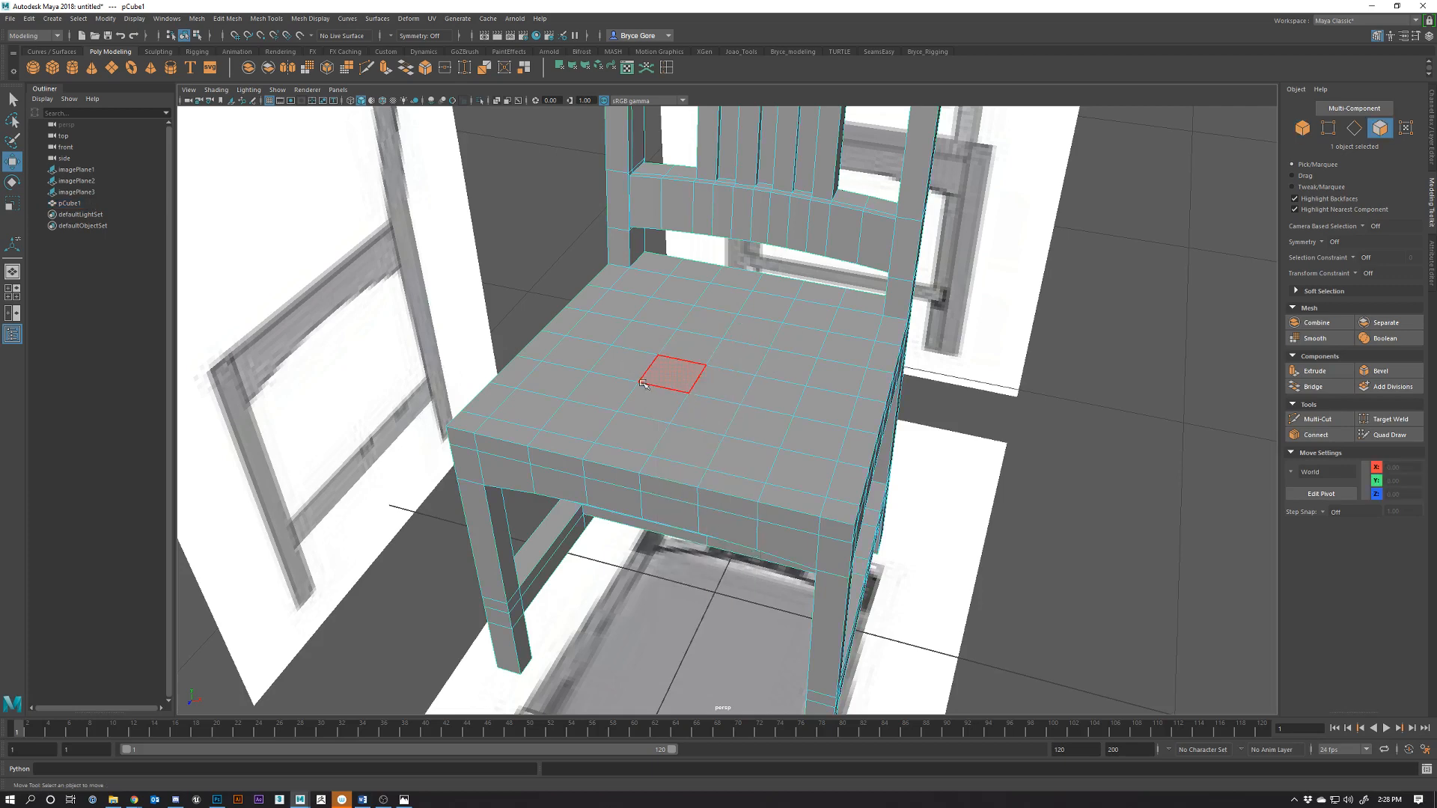
{"action": "left_click", "coordinate": [521, 440]}
{"action": "left_click", "coordinate": [563, 447], "text": "shift"}
{"action": "left_click", "coordinate": [535, 410], "text": "shift"}
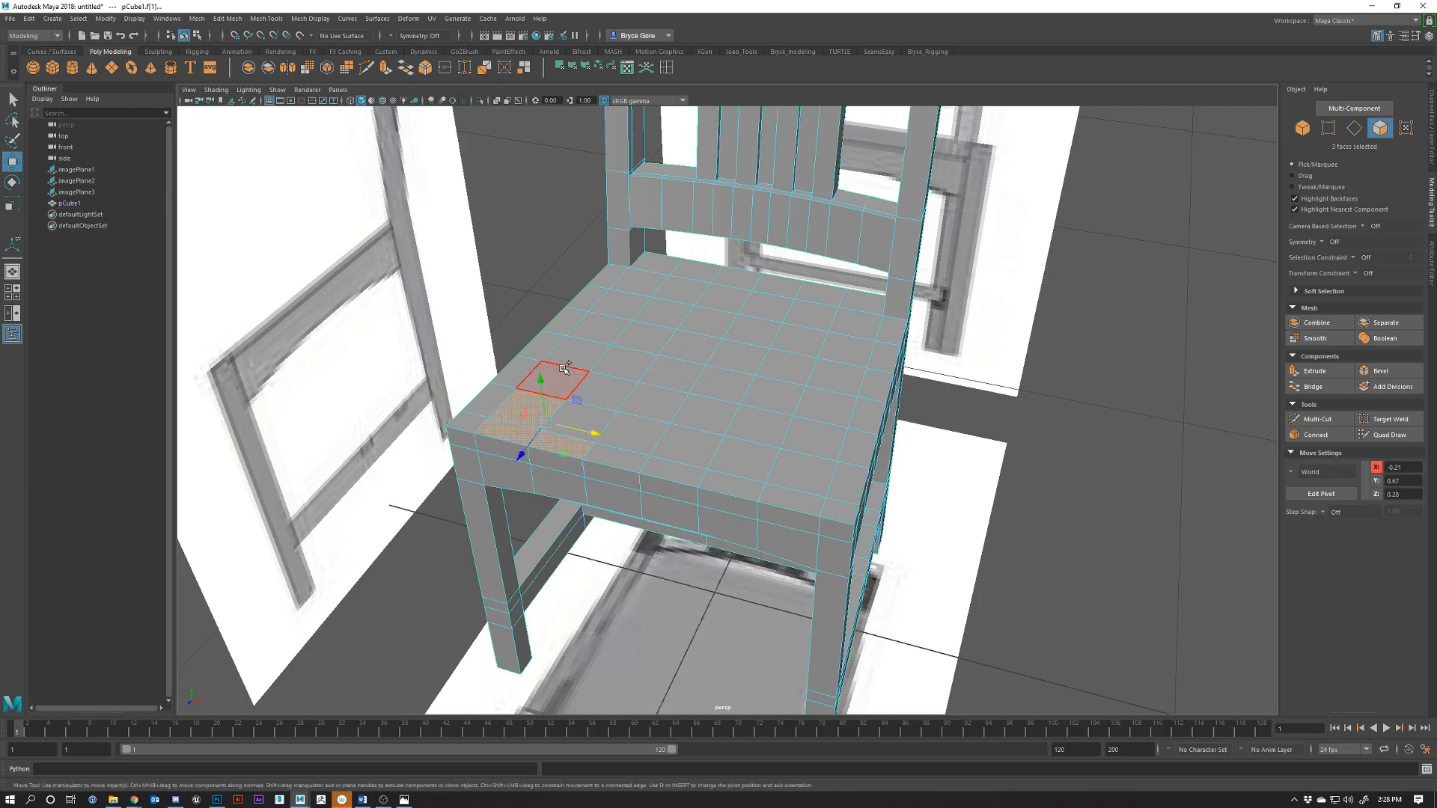
{"action": "left_click", "coordinate": [548, 380], "text": "shift"}
{"action": "left_click", "coordinate": [593, 337], "text": "shift"}
{"action": "left_click", "coordinate": [636, 284], "text": "shift"}
{"action": "left_click", "coordinate": [629, 303], "text": "shift"}
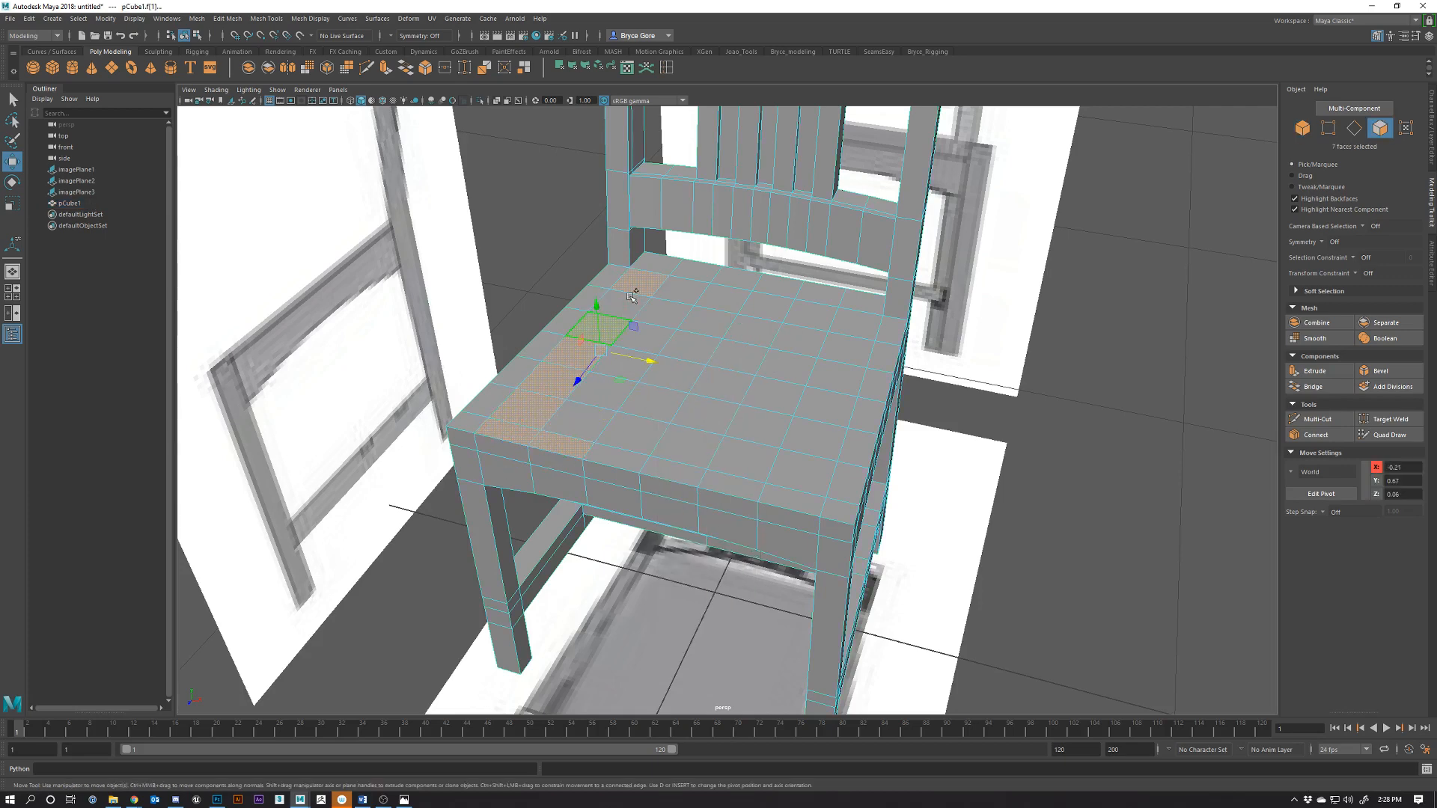
Extend the selection along the seat's back row and, with camera-based Drag selection, over the interior faces, leaving the side and back borders unselected
{"action": "left_click", "coordinate": [675, 294], "text": "shift"}
{"action": "left_click", "coordinate": [726, 298], "text": "shift"}
{"action": "left_click", "coordinate": [768, 307], "text": "shift"}
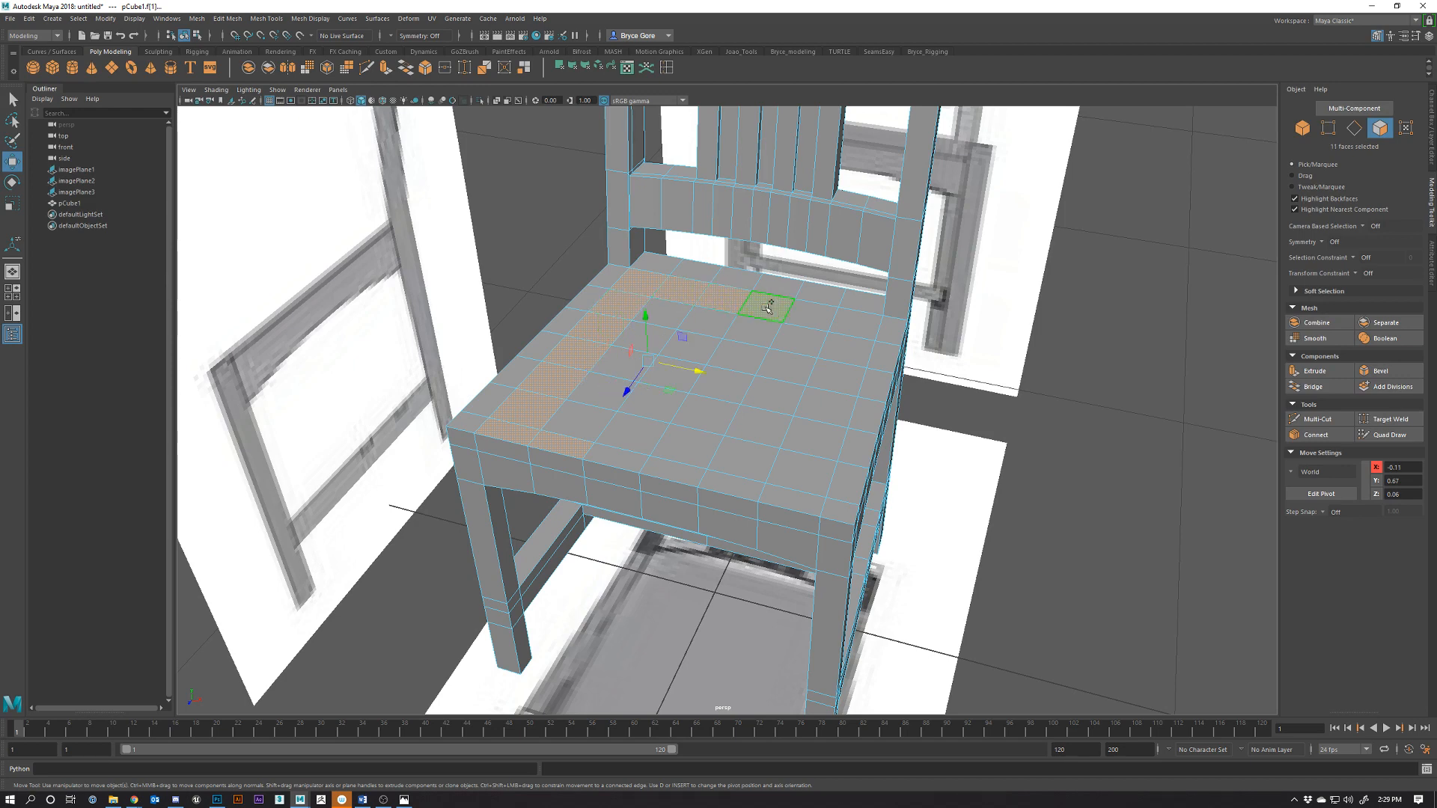
{"action": "left_click", "coordinate": [818, 324], "text": "shift"}
{"action": "left_click", "coordinate": [857, 322], "text": "shift"}
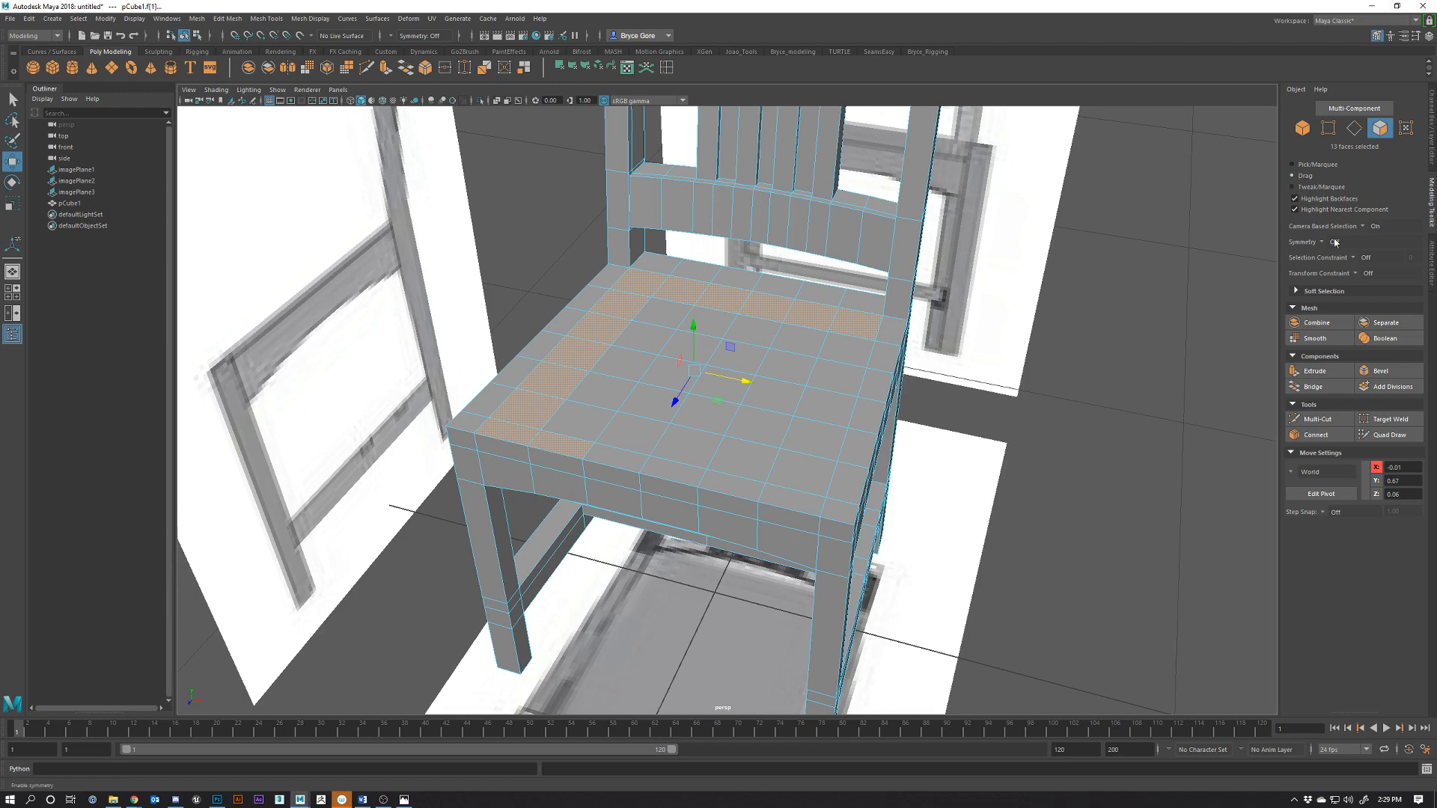
{"action": "mouse_move", "coordinate": [665, 308]}
{"action": "left_mouse_down"}
{"action": "mouse_move", "coordinate": [582, 409]}
{"action": "mouse_move", "coordinate": [801, 492]}
{"action": "mouse_move", "coordinate": [678, 435]}
{"action": "mouse_move", "coordinate": [733, 428]}
{"action": "left_mouse_up"}
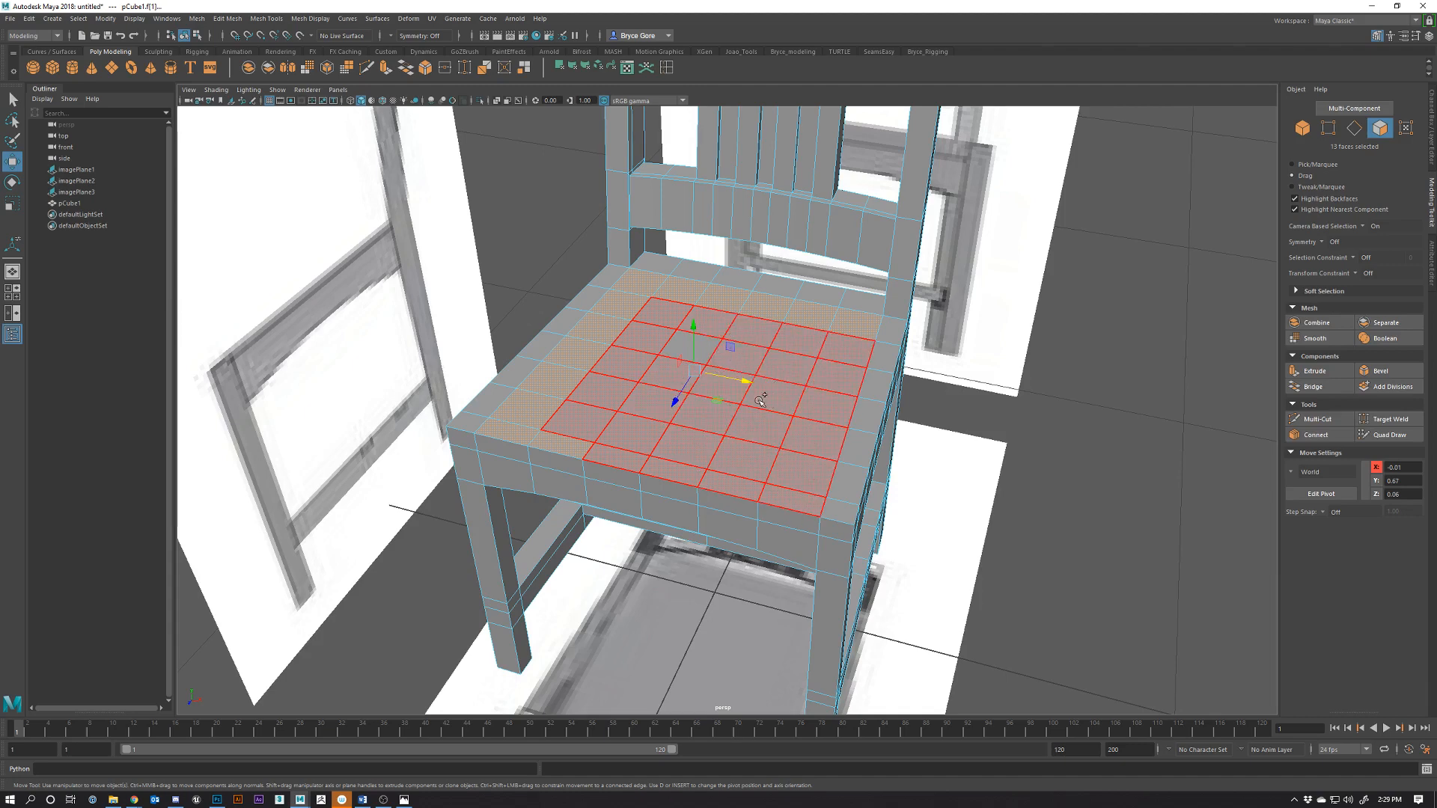
{"action": "left_click_drag", "start_coordinate": [687, 346], "coordinate": [688, 344]}
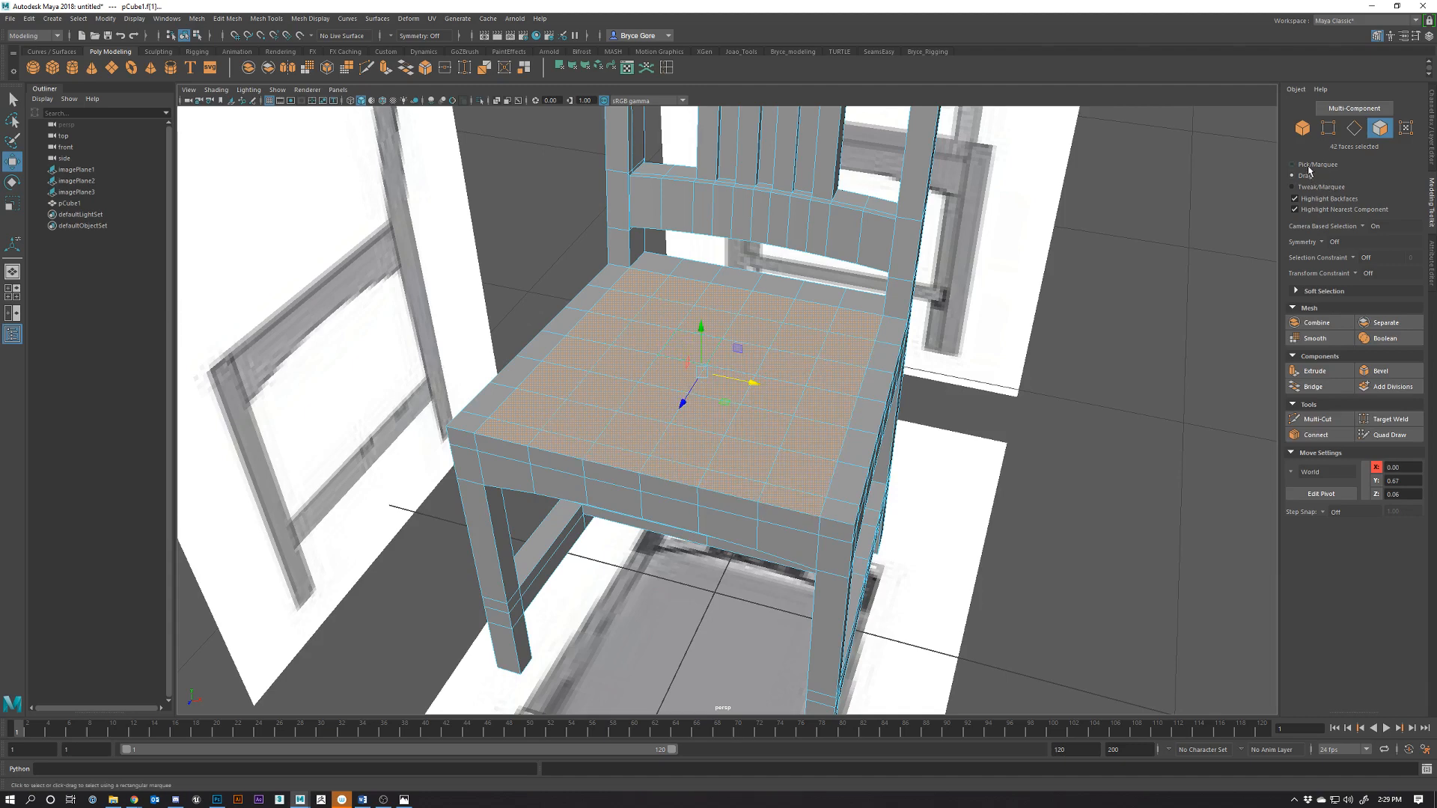
Extrude the selected seat-top faces, raise them slightly above the frame and scale them uniformly
{"action": "left_click_drag", "start_coordinate": [1090, 363], "coordinate": [725, 444], "text": "alt"}
{"action": "key", "text": "ctrl+e"}
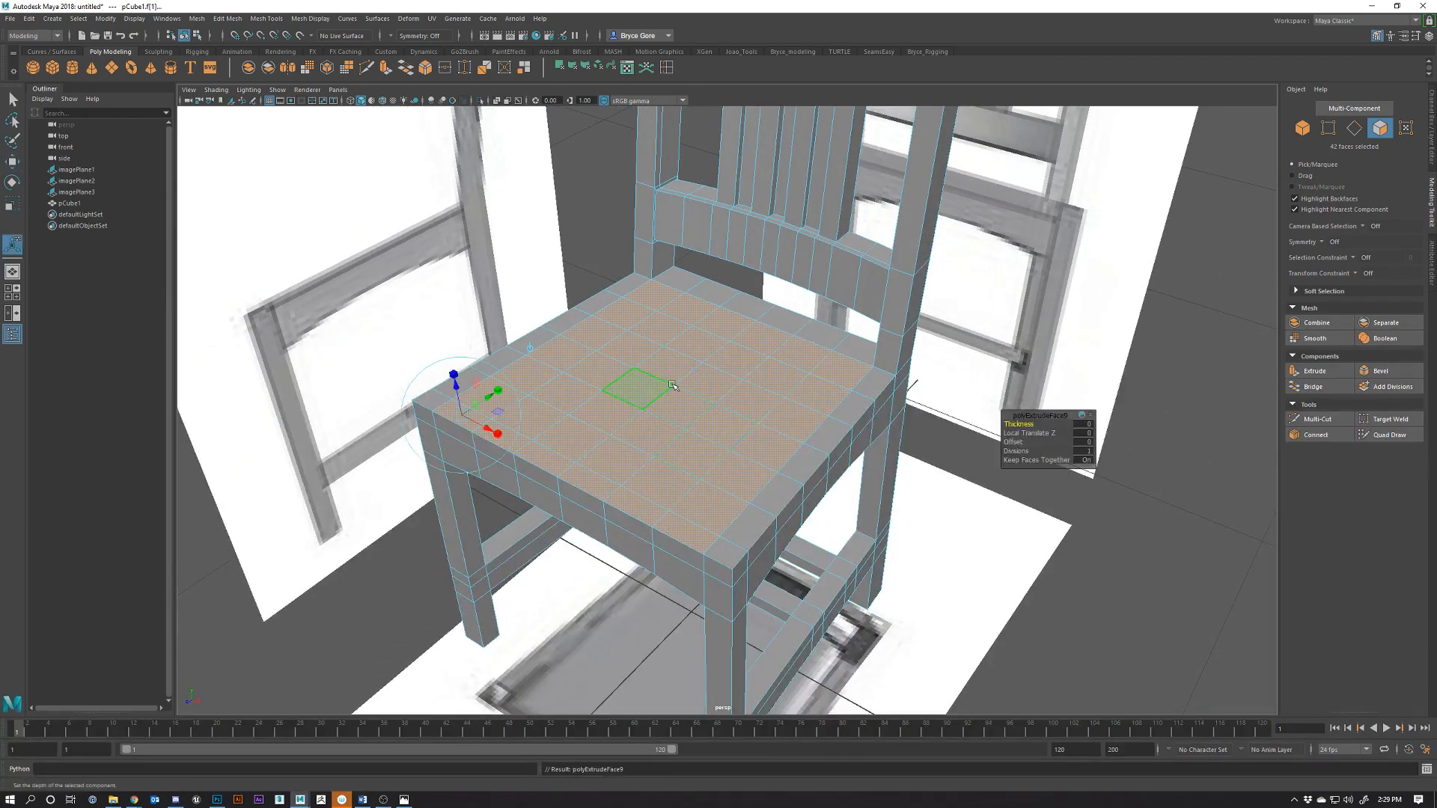
{"action": "left_click_drag", "start_coordinate": [636, 447], "coordinate": [561, 374], "text": "alt"}
{"action": "left_click_drag", "start_coordinate": [438, 274], "coordinate": [440, 268]}
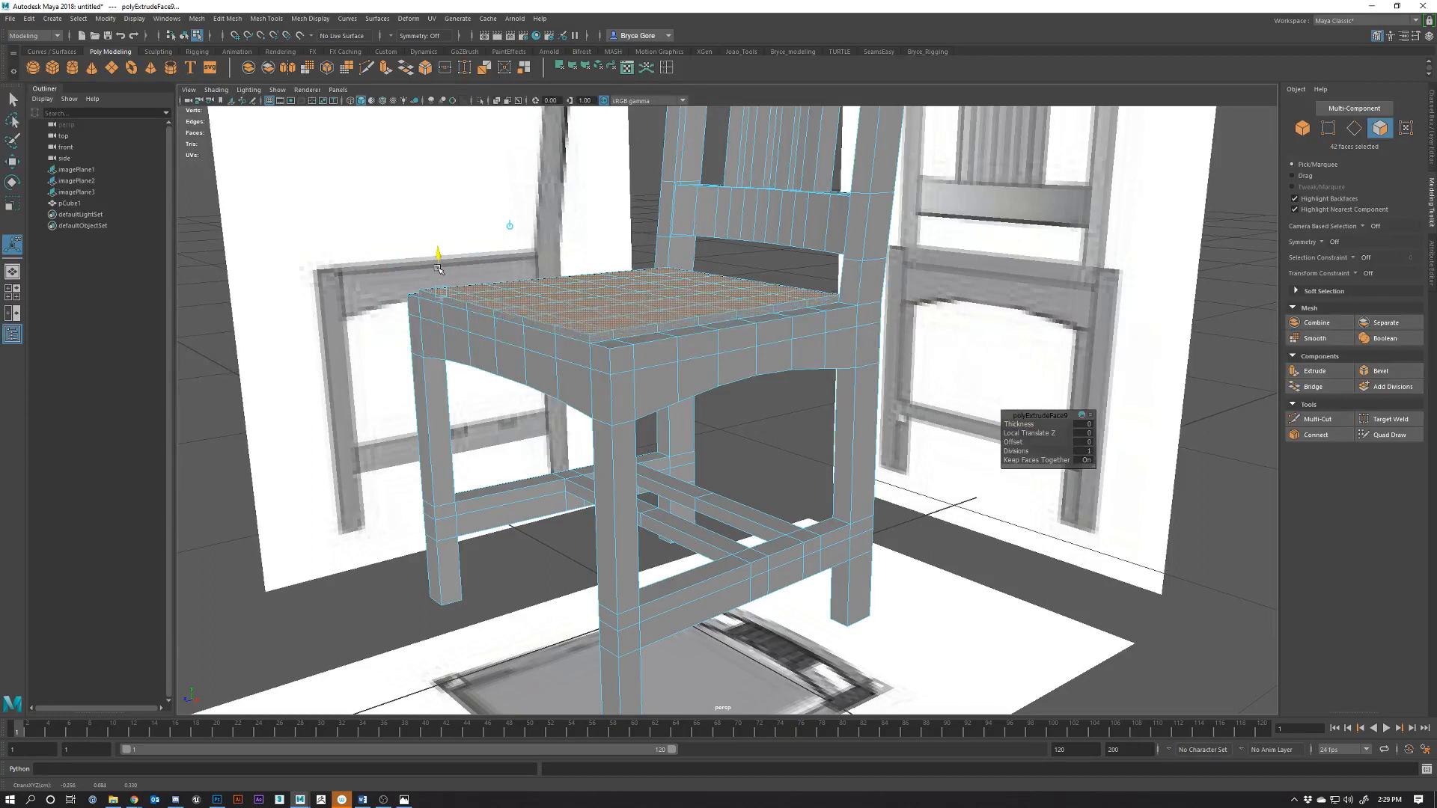
{"action": "key", "text": "r"}
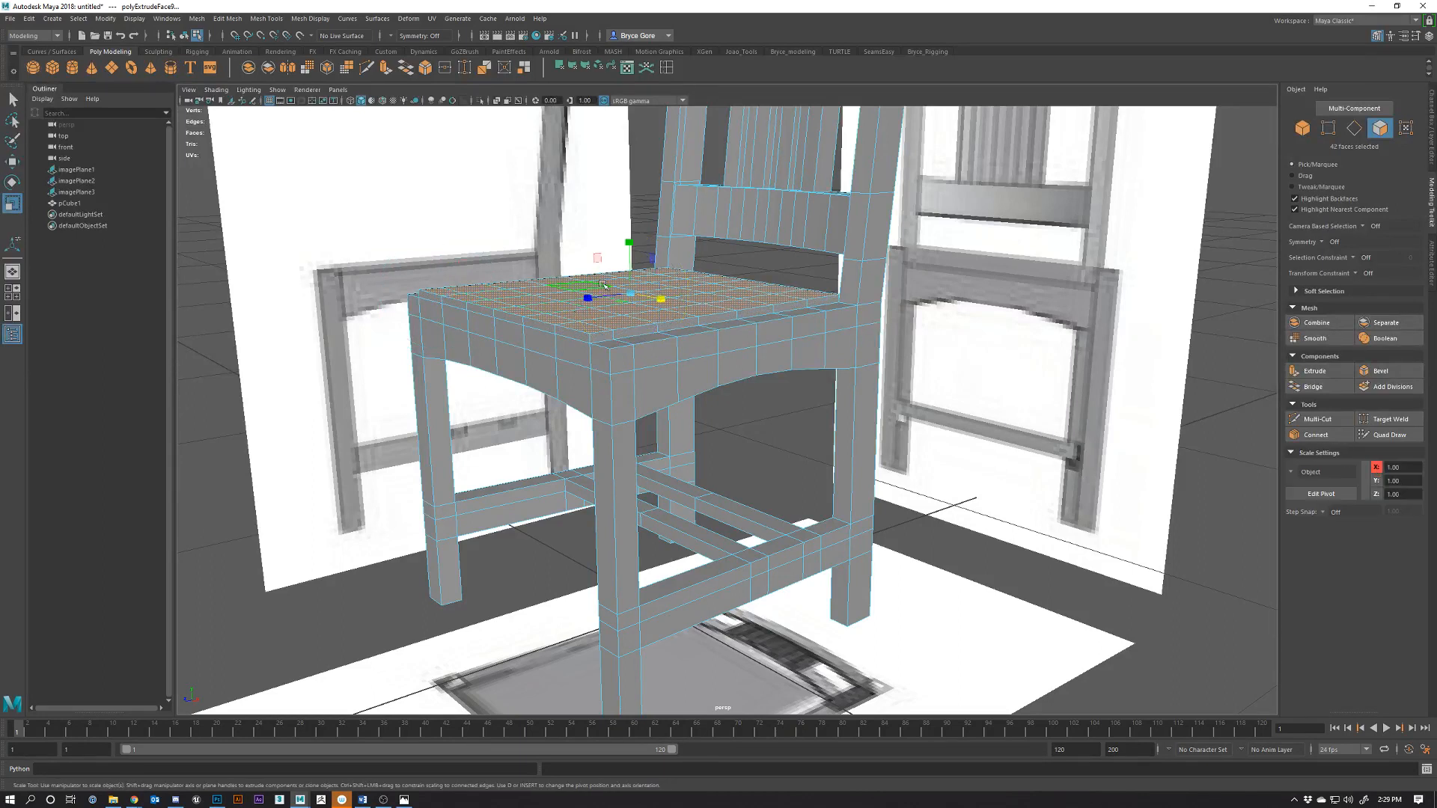
{"action": "left_click_drag", "start_coordinate": [630, 293], "coordinate": [630, 294]}
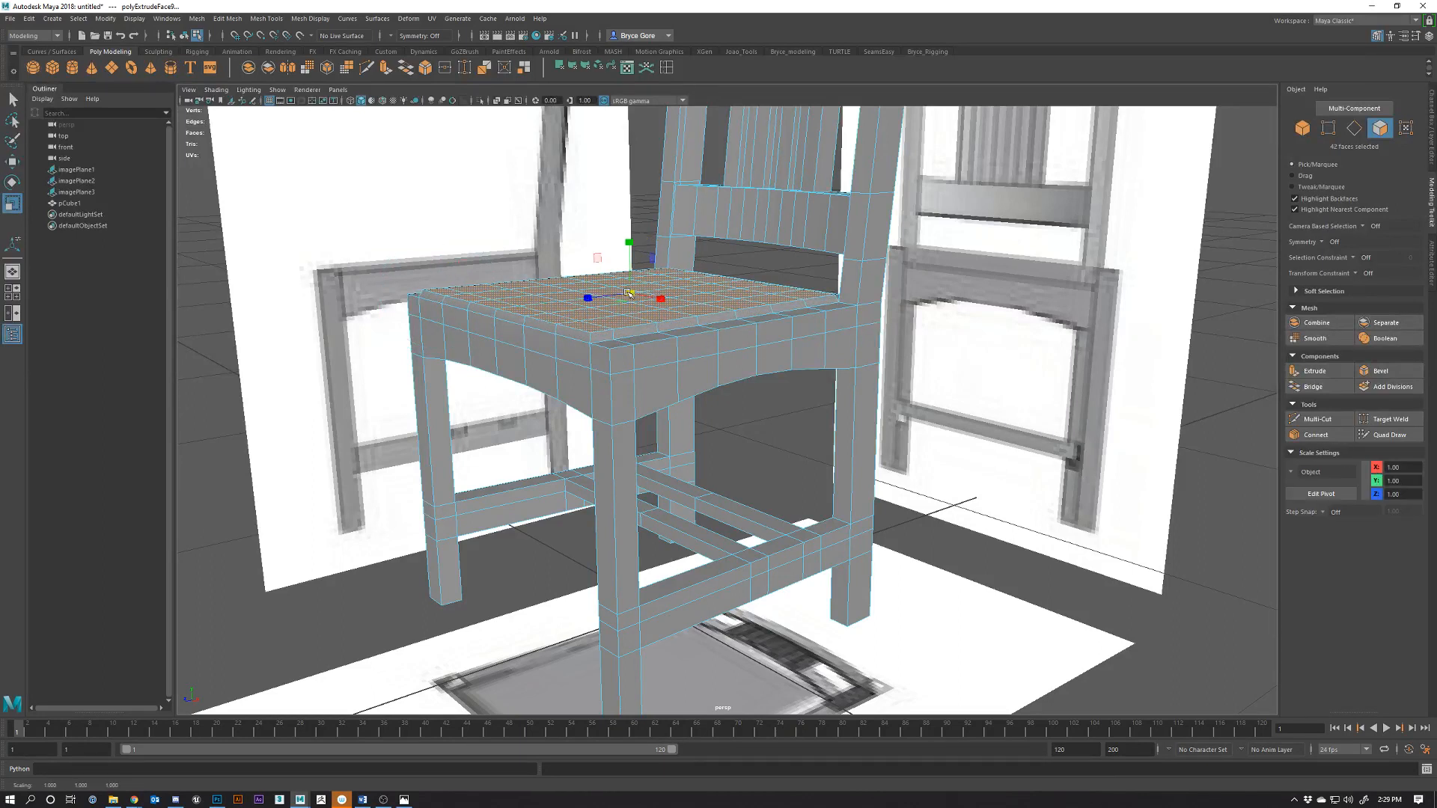
Extrude the raised seat faces a second time, scale them inward and lift them slightly to form a sloped cushion edge
{"action": "key", "text": "ctrl+e"}
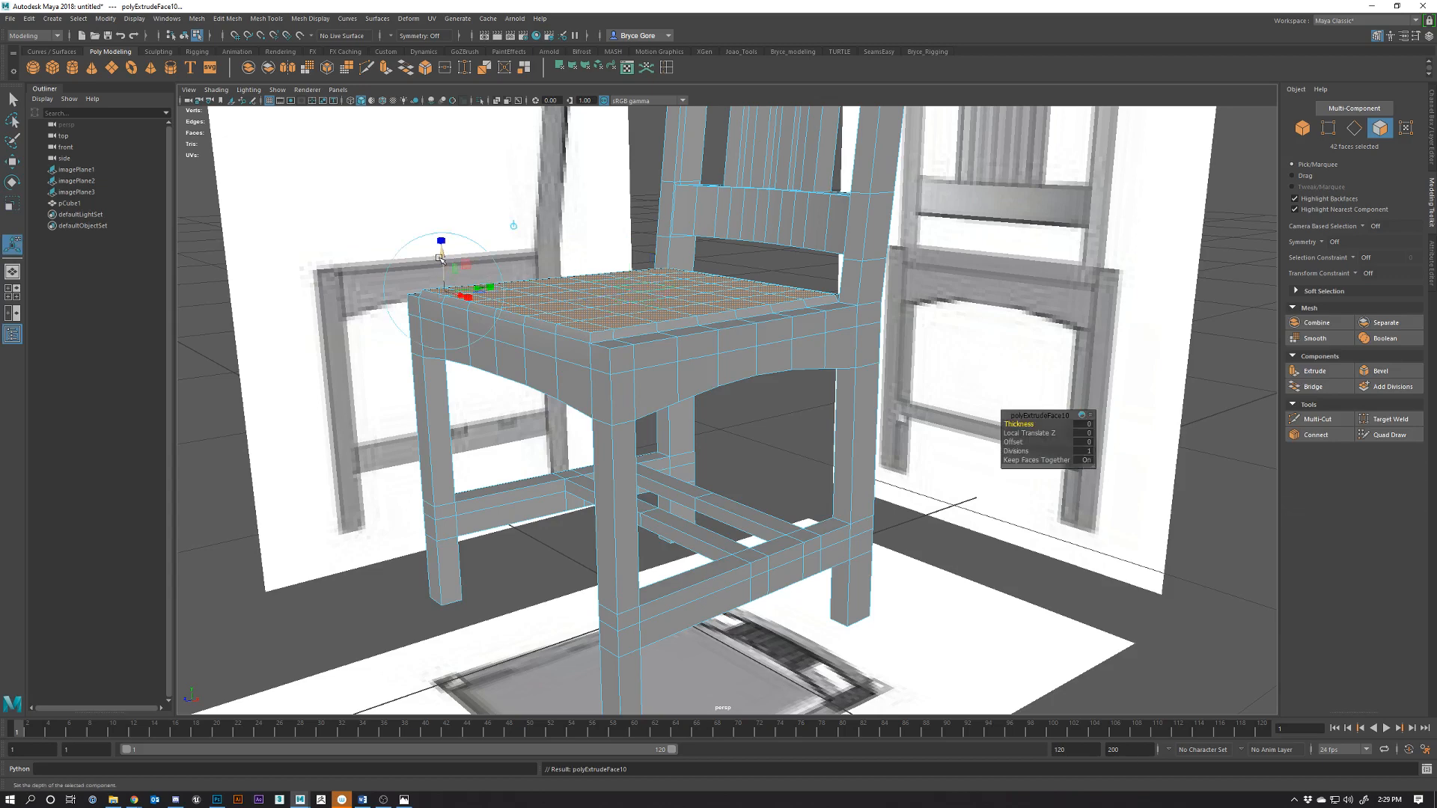
{"action": "key", "text": "e"}
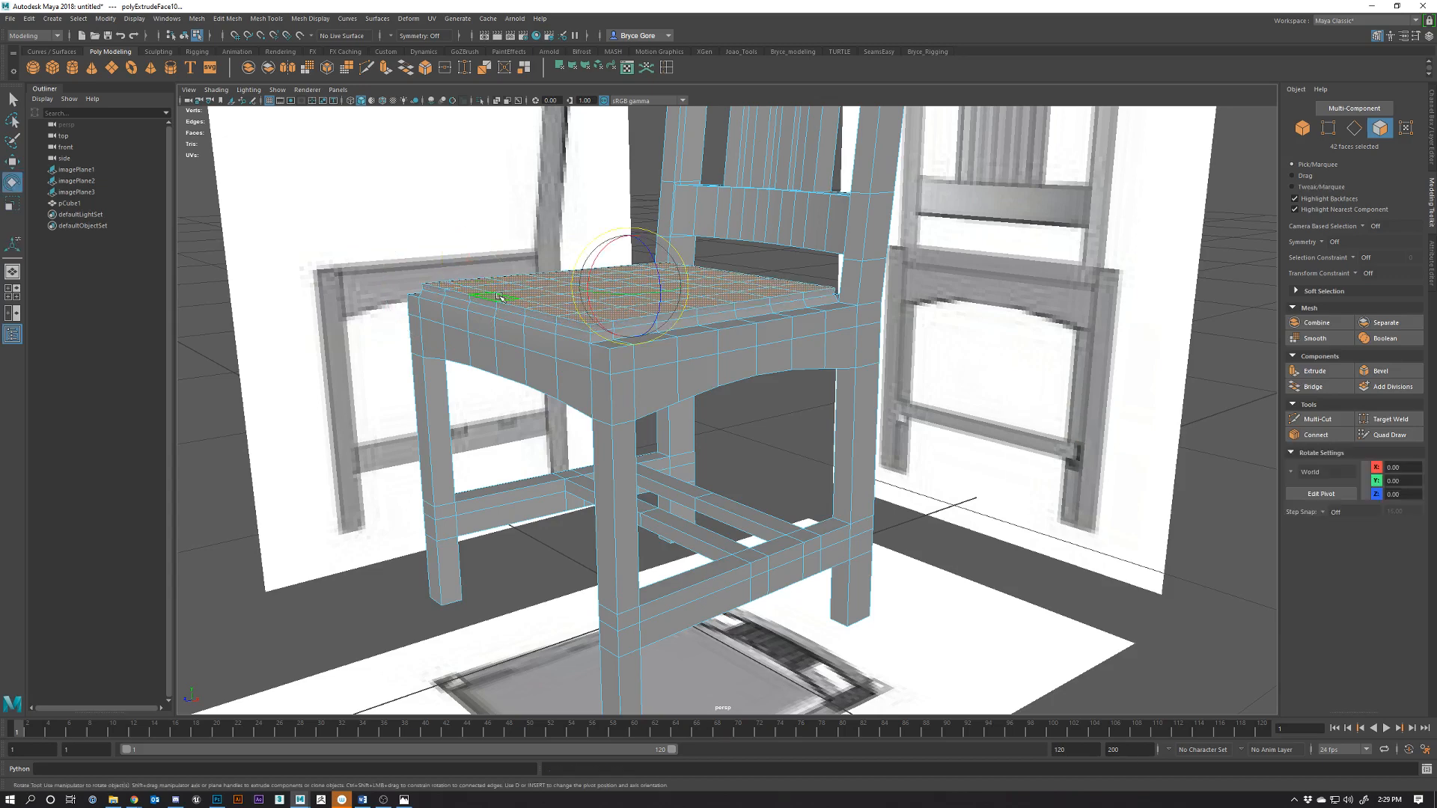
{"action": "key", "text": "r"}
{"action": "left_click_drag", "start_coordinate": [641, 294], "coordinate": [631, 254]}
{"action": "key", "text": "w"}
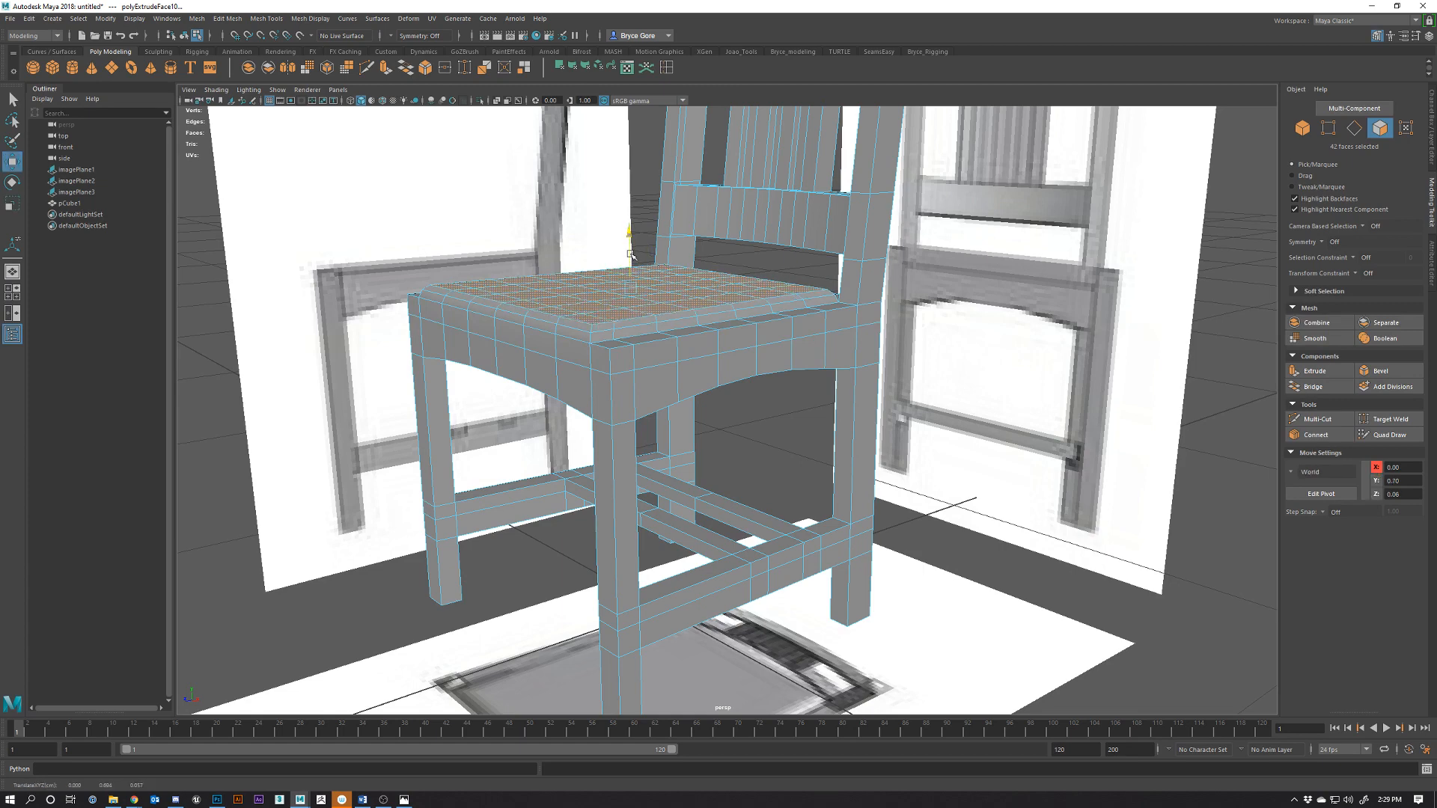
Return to object mode, deselect the chair and examine the shape of the raised seat edge
{"action": "right_click_drag", "start_coordinate": [707, 293], "coordinate": [763, 277]}
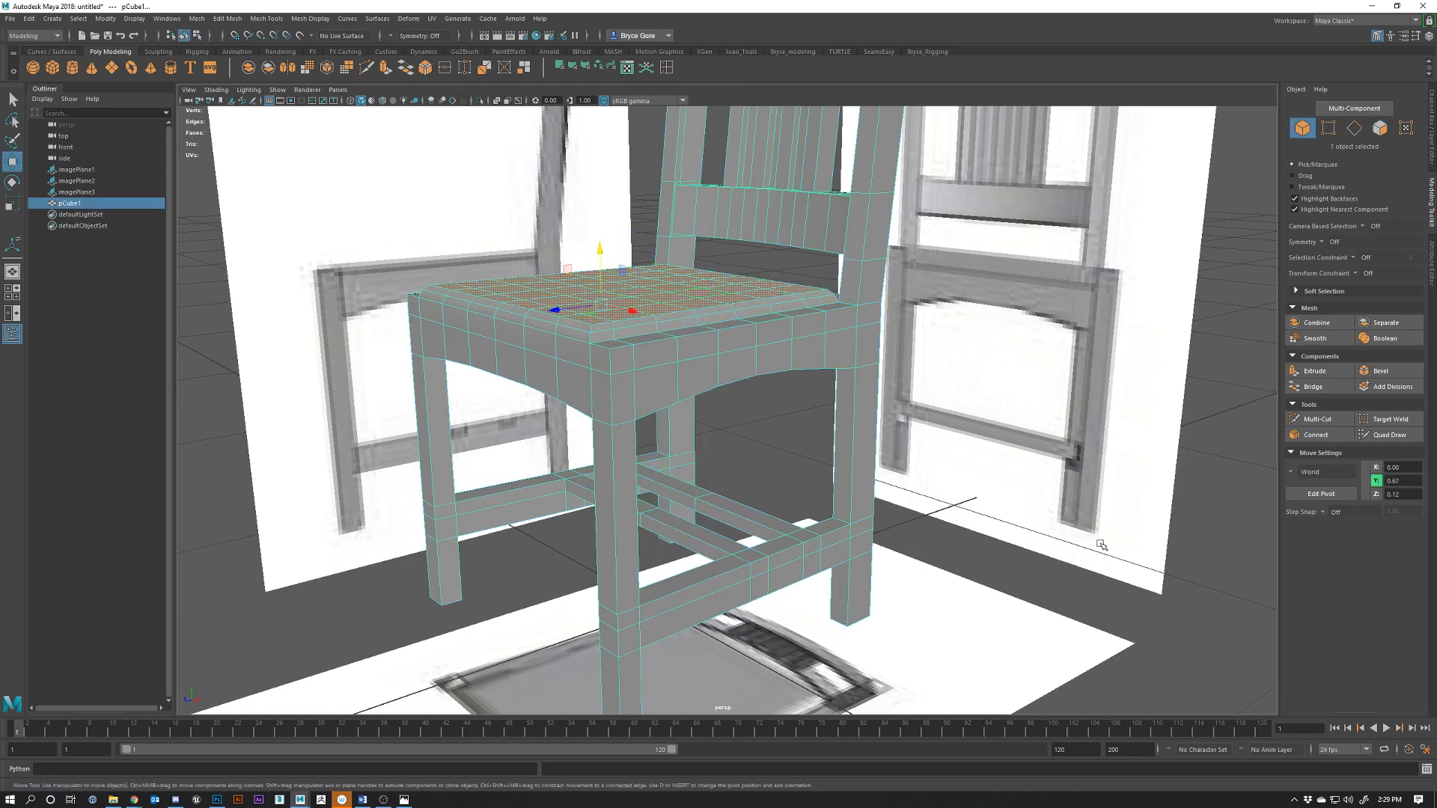
{"action": "left_click", "coordinate": [1122, 549]}
{"action": "left_click_drag", "start_coordinate": [625, 358], "coordinate": [673, 362], "text": "alt"}
{"action": "left_click", "coordinate": [707, 380]}
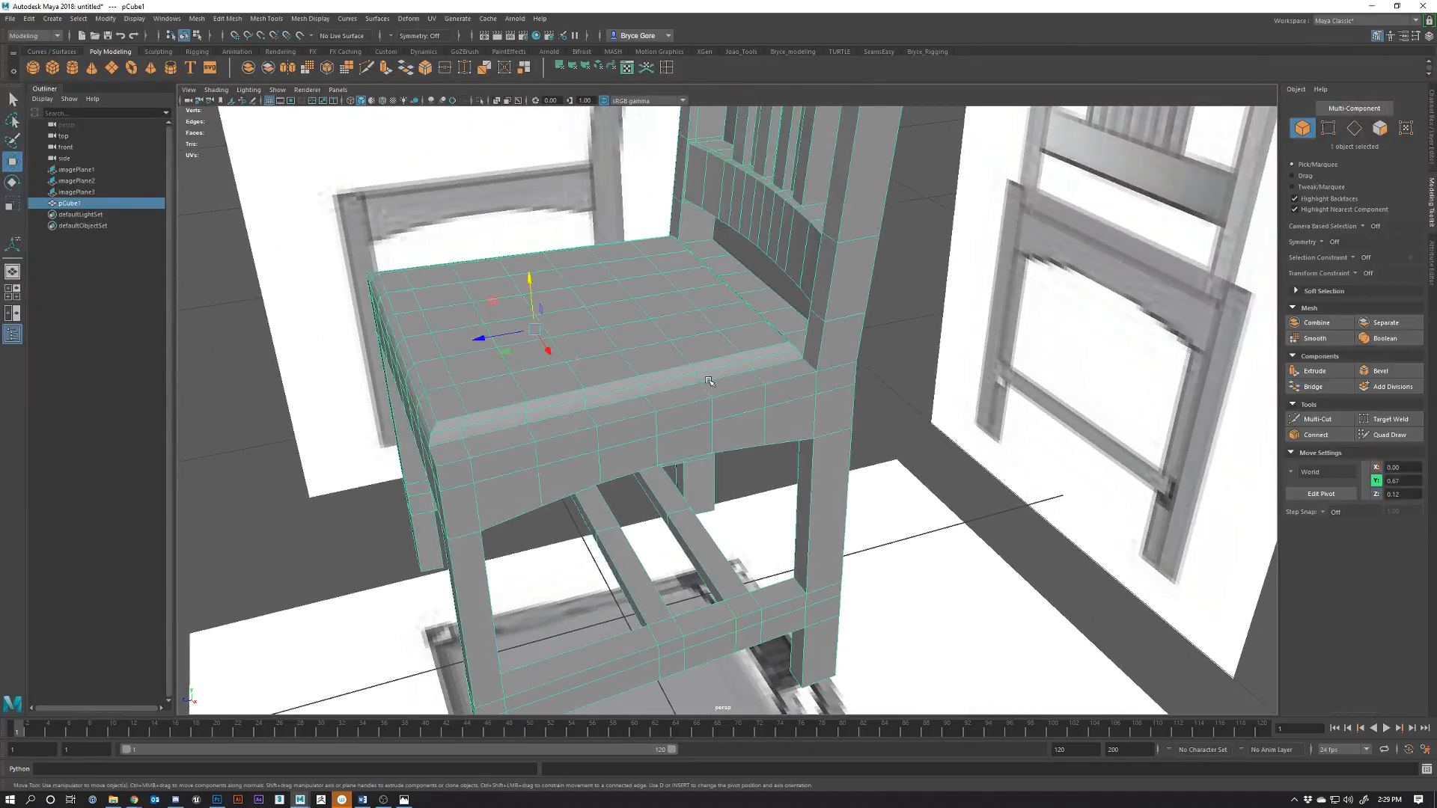
{"action": "scroll", "coordinate": [708, 381], "scroll_direction": "up", "scroll_amount": 1}
{"action": "right_click_drag", "start_coordinate": [674, 349], "coordinate": [734, 333]}
{"action": "left_click", "coordinate": [960, 382]}
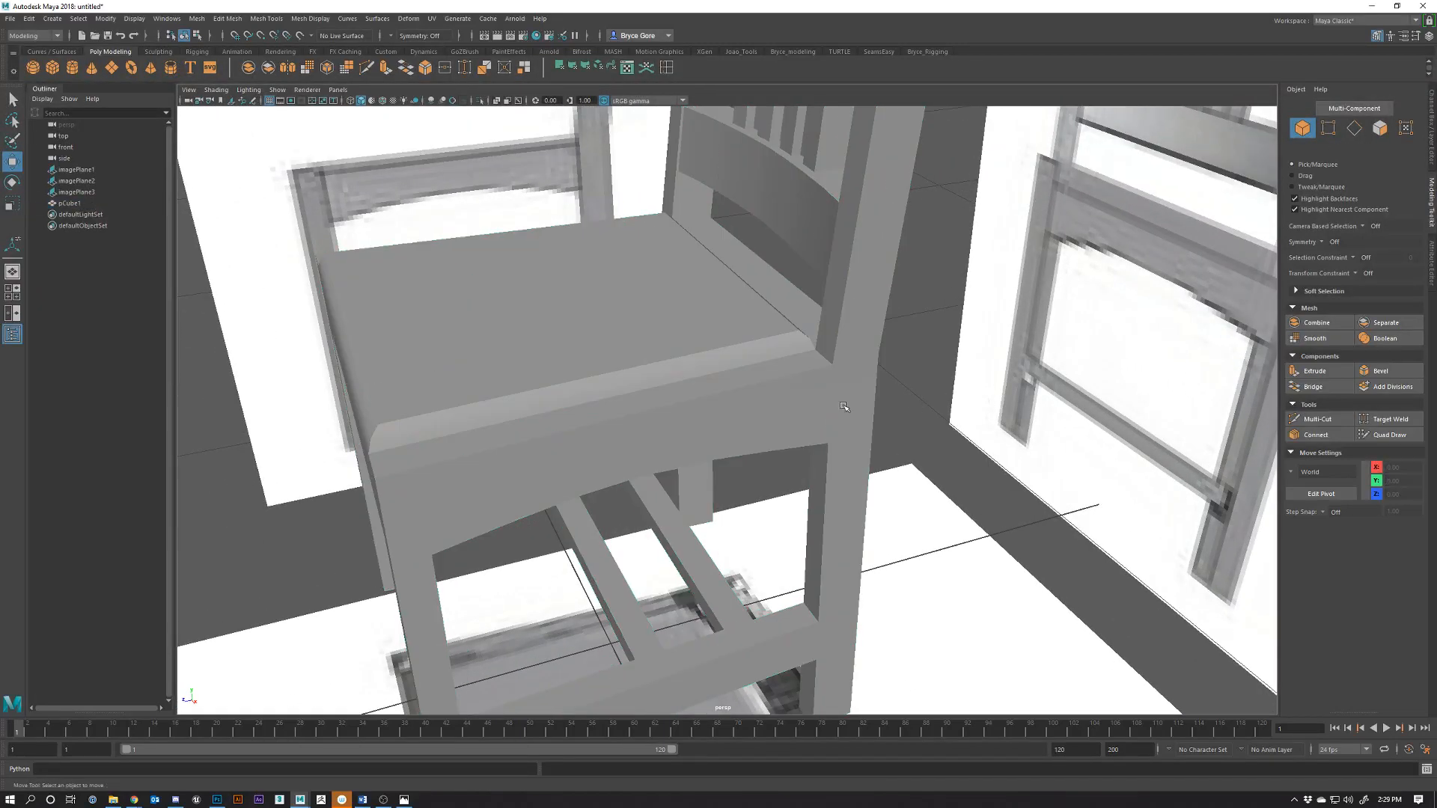
Select all the faces of the raised seat top in face mode with camera-based Drag selection
{"action": "left_click_drag", "start_coordinate": [844, 406], "coordinate": [641, 486], "text": "alt"}
{"action": "left_click", "coordinate": [623, 548]}
{"action": "right_click_drag", "start_coordinate": [642, 474], "coordinate": [643, 509]}
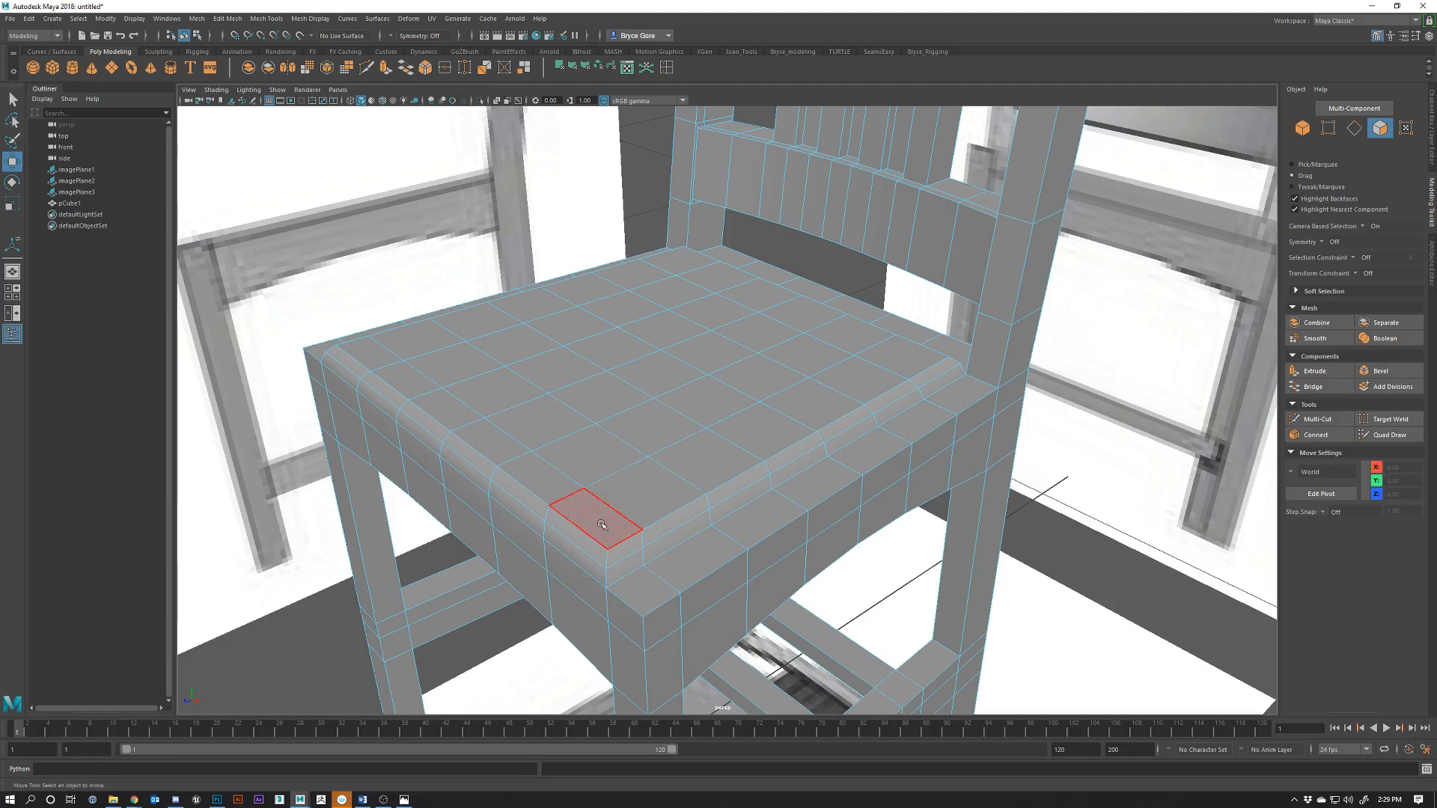
{"action": "mouse_move", "coordinate": [557, 484]}
{"action": "left_mouse_down"}
{"action": "mouse_move", "coordinate": [418, 383]}
{"action": "mouse_move", "coordinate": [446, 331]}
{"action": "mouse_move", "coordinate": [568, 290]}
{"action": "left_mouse_up"}
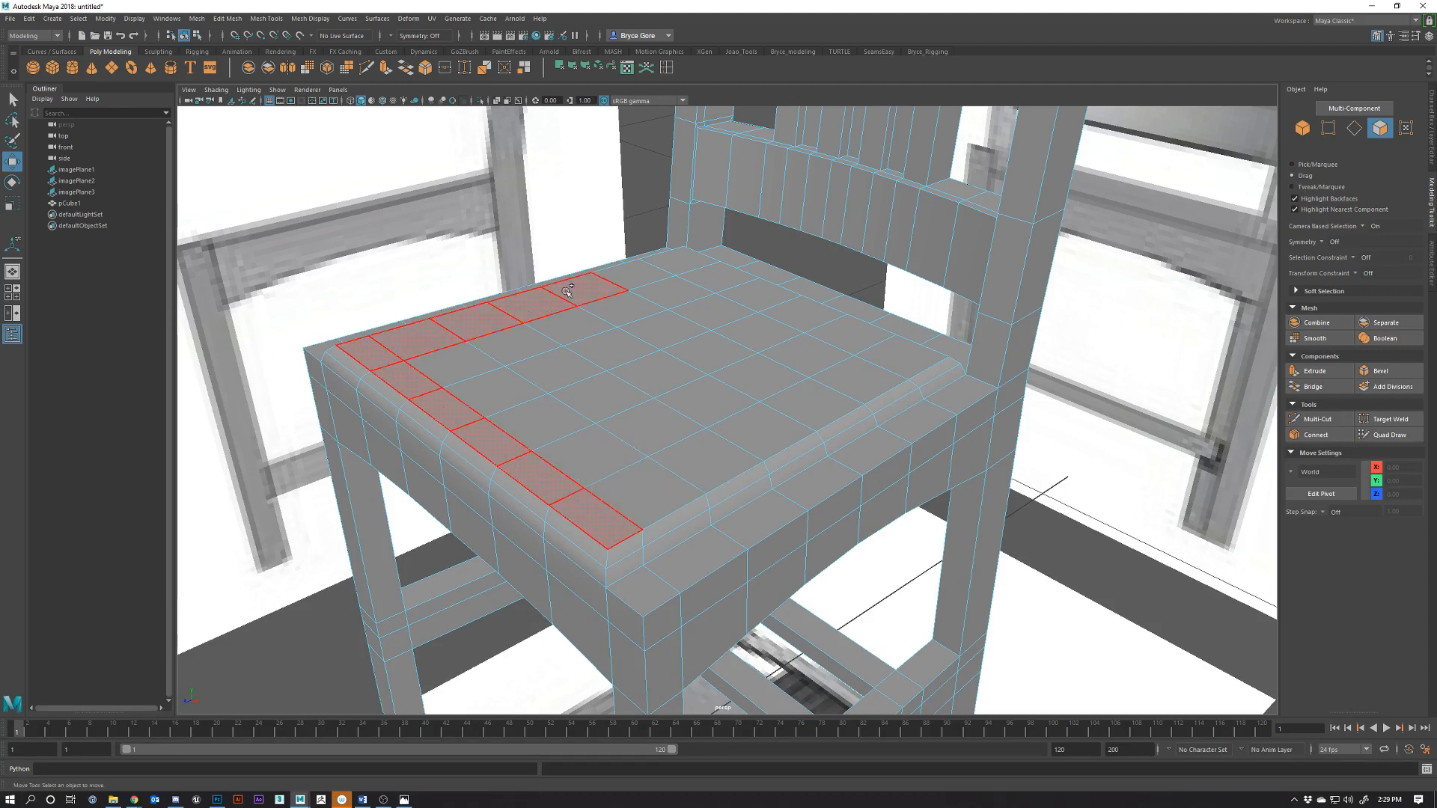
{"action": "mouse_move", "coordinate": [683, 261]}
{"action": "left_mouse_down"}
{"action": "mouse_move", "coordinate": [831, 337]}
{"action": "mouse_move", "coordinate": [837, 395]}
{"action": "mouse_move", "coordinate": [588, 441]}
{"action": "mouse_move", "coordinate": [477, 372]}
{"action": "left_mouse_up"}
{"action": "left_click_drag", "start_coordinate": [658, 420], "coordinate": [634, 365]}
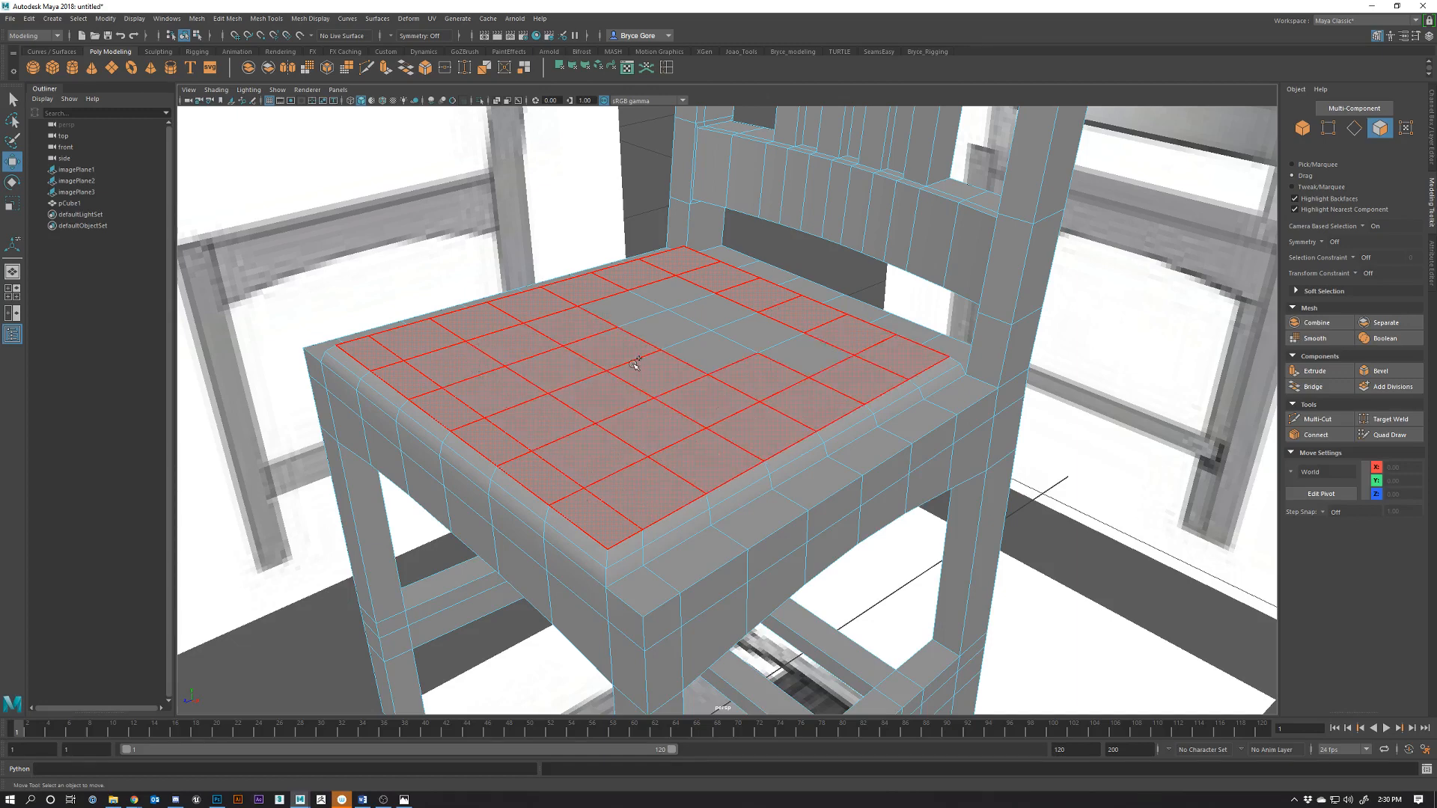
{"action": "left_click_drag", "start_coordinate": [681, 292], "coordinate": [623, 308]}
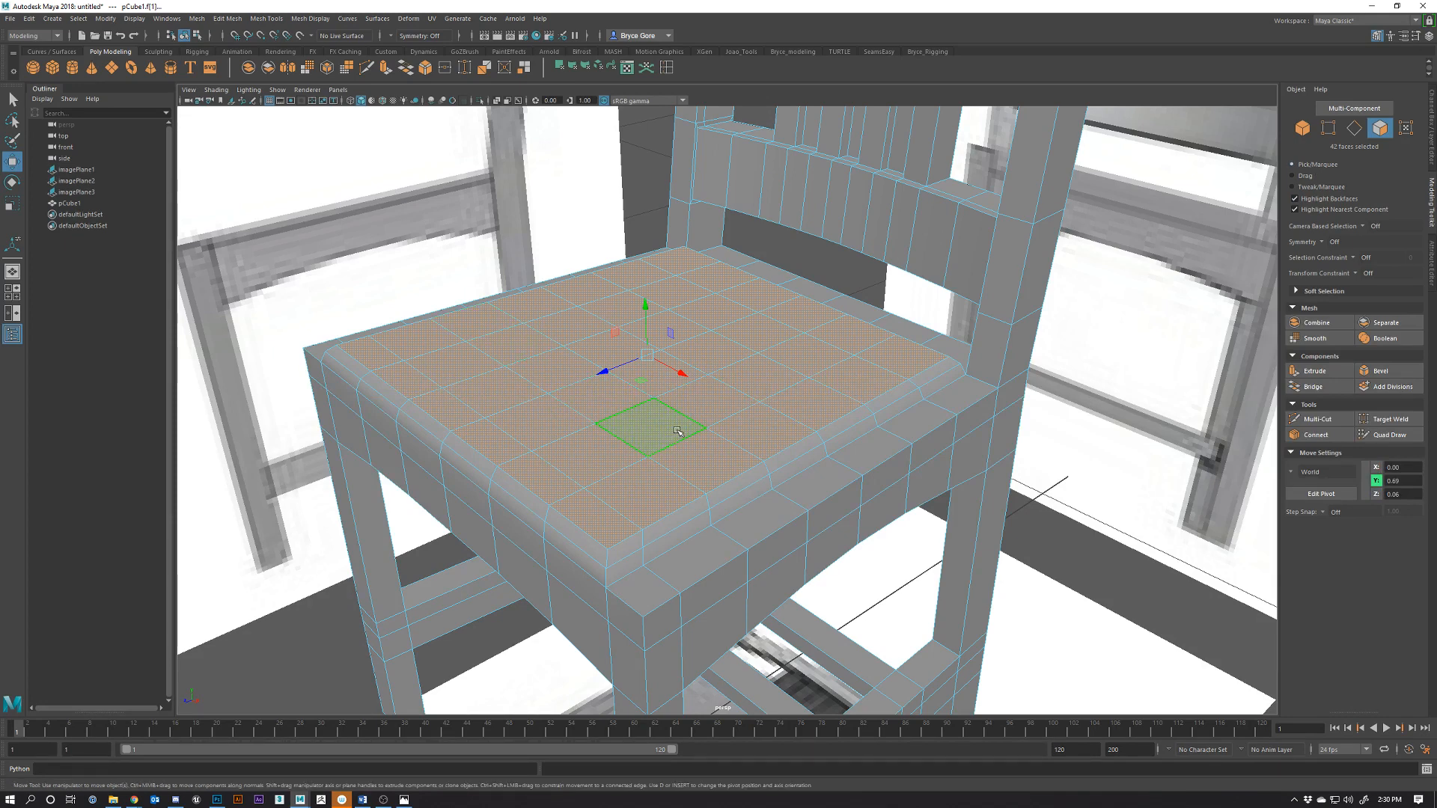
Grow the face selection twice to include the sloped cushion sides, soften their edges and return to object mode
{"action": "key", "text": "shift+period"}
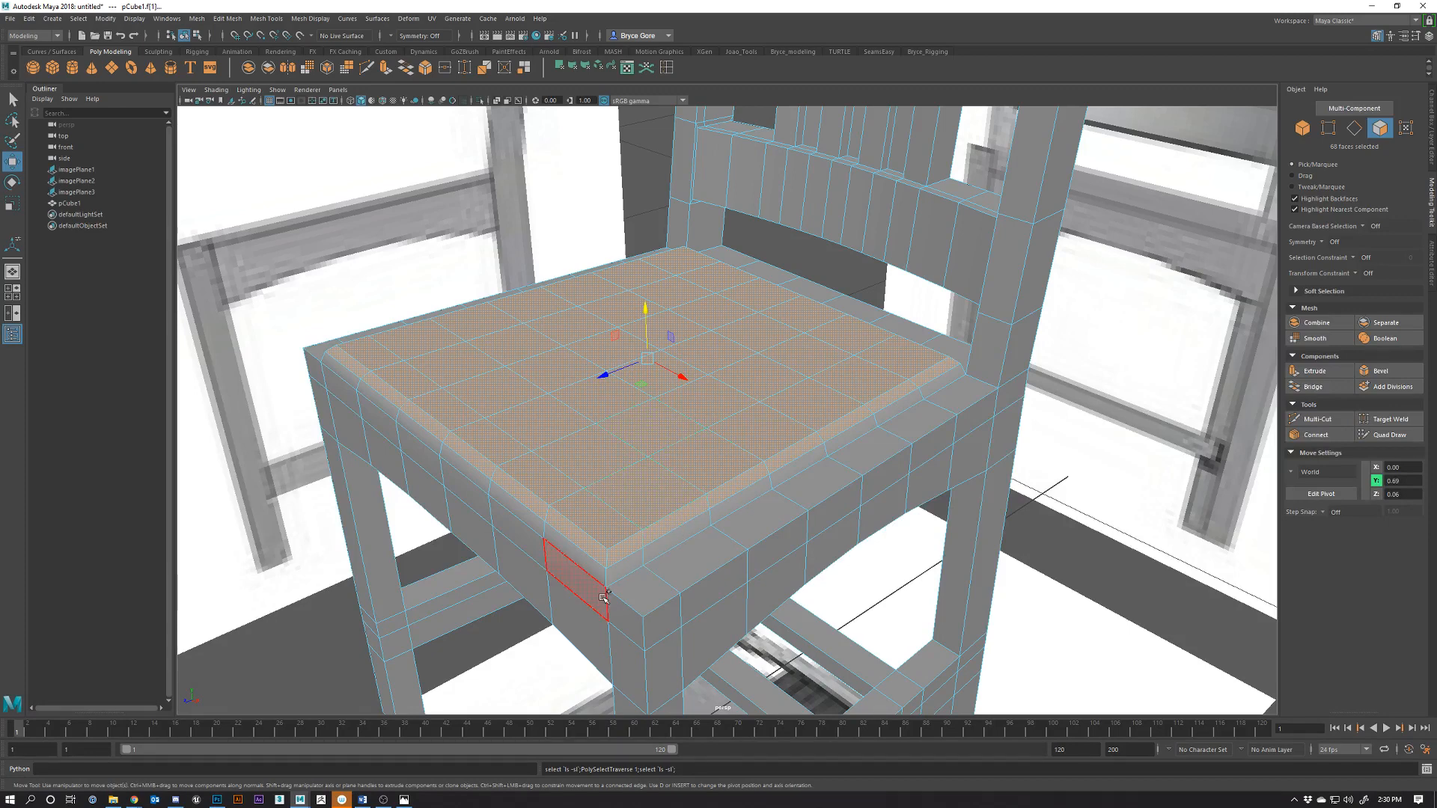
{"action": "key", "text": "shift+period"}
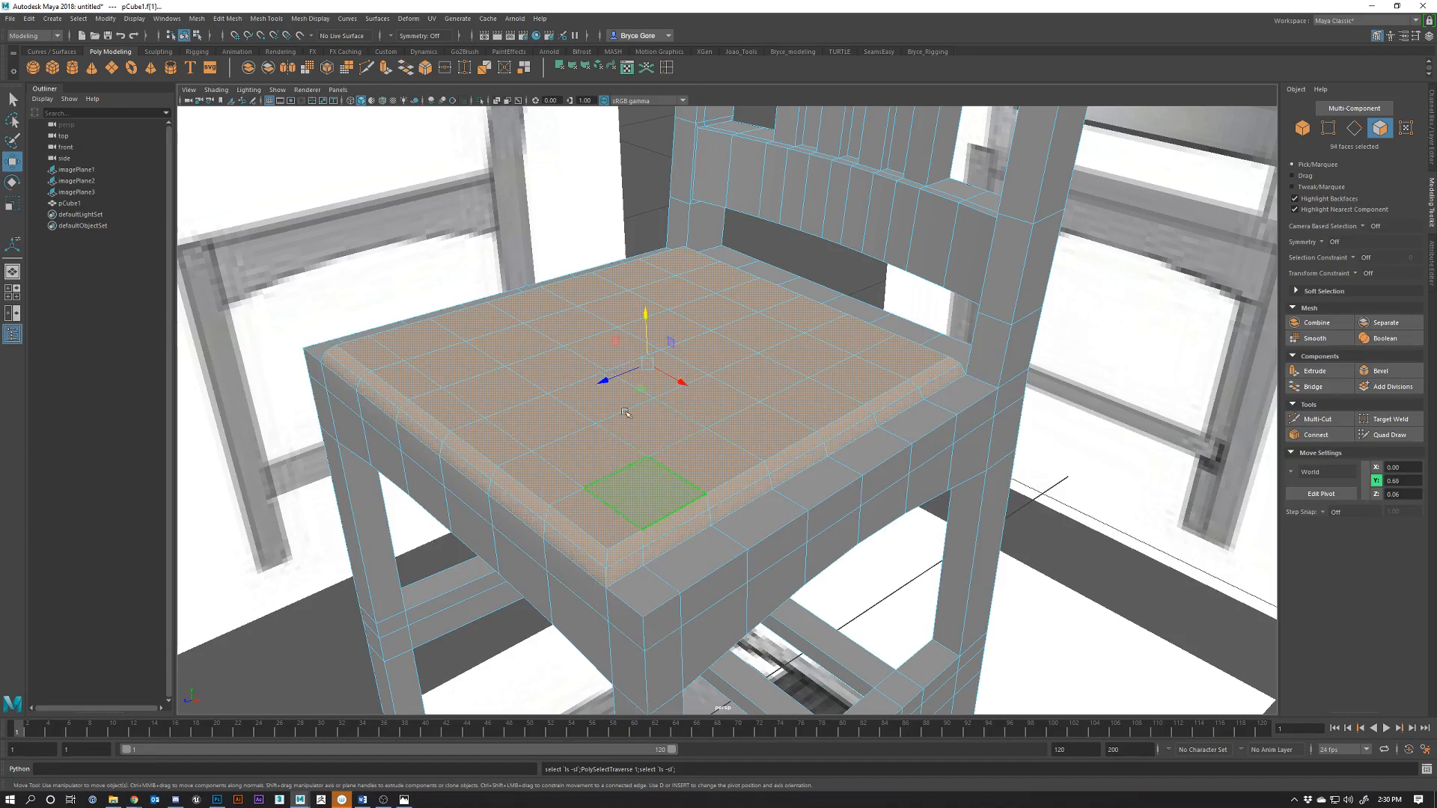
{"action": "left_click", "coordinate": [308, 19]}
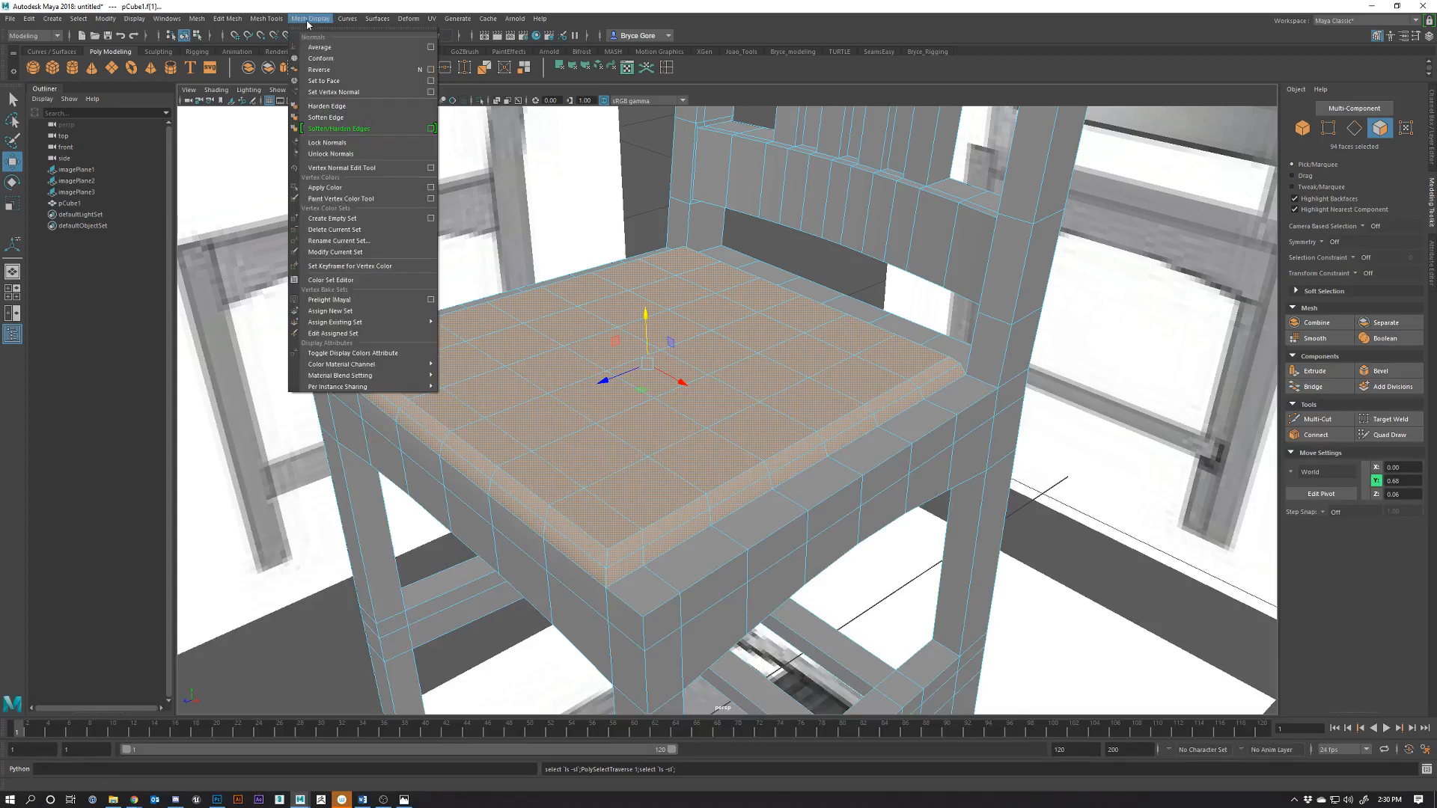
{"action": "left_click", "coordinate": [330, 118]}
{"action": "key", "text": "r"}
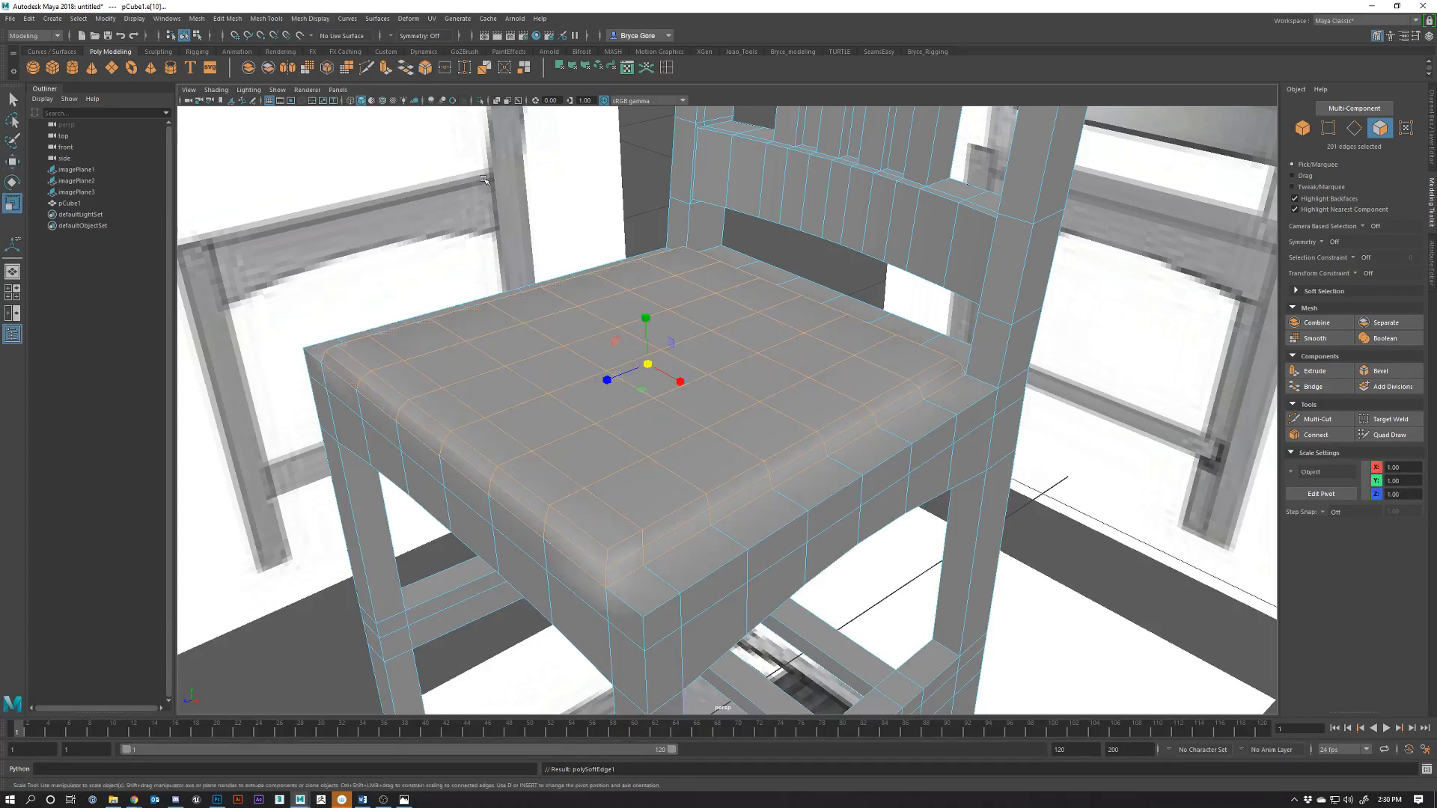
{"action": "left_click_drag", "start_coordinate": [699, 461], "coordinate": [719, 483], "text": "alt"}
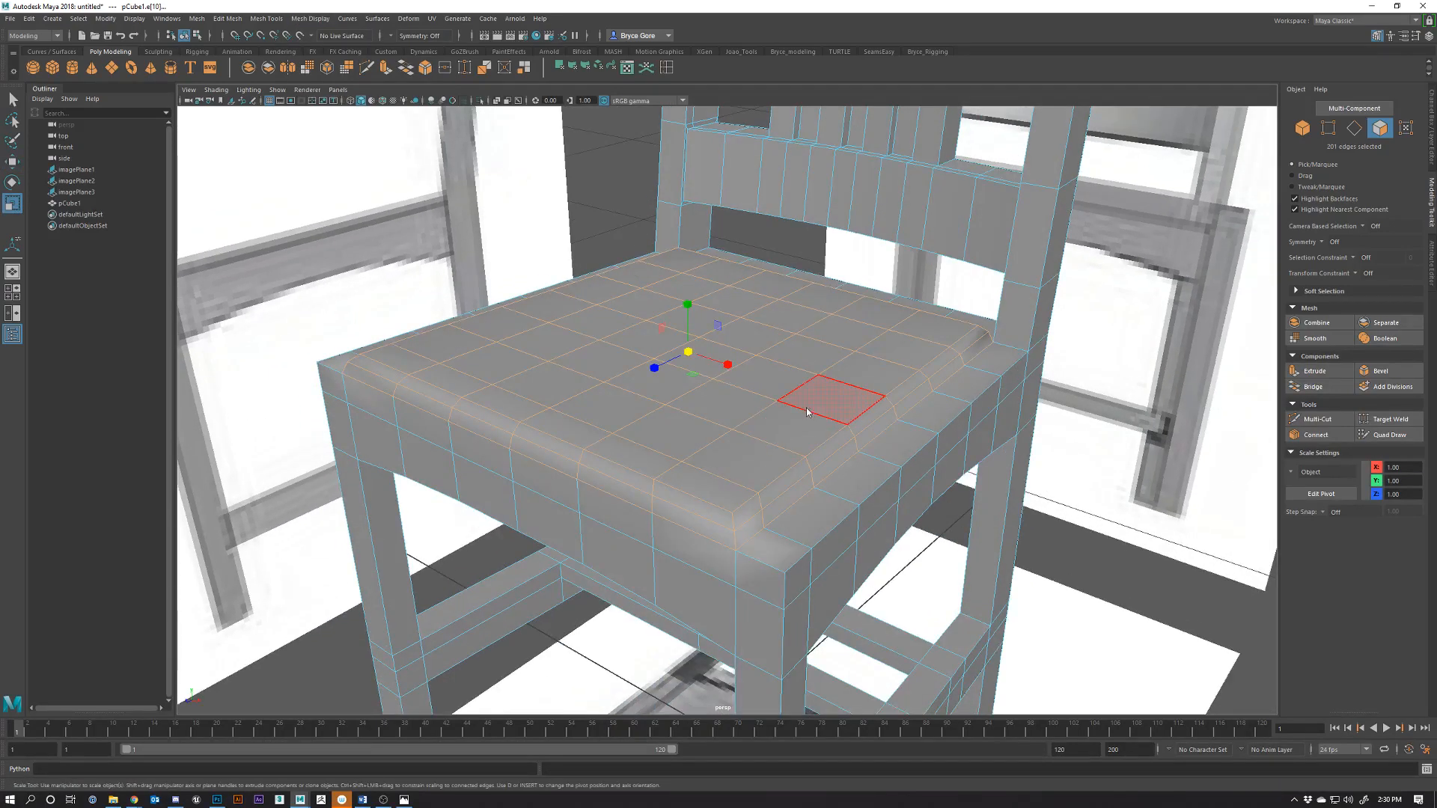
{"action": "key", "text": "F10"}
{"action": "key", "text": "w"}
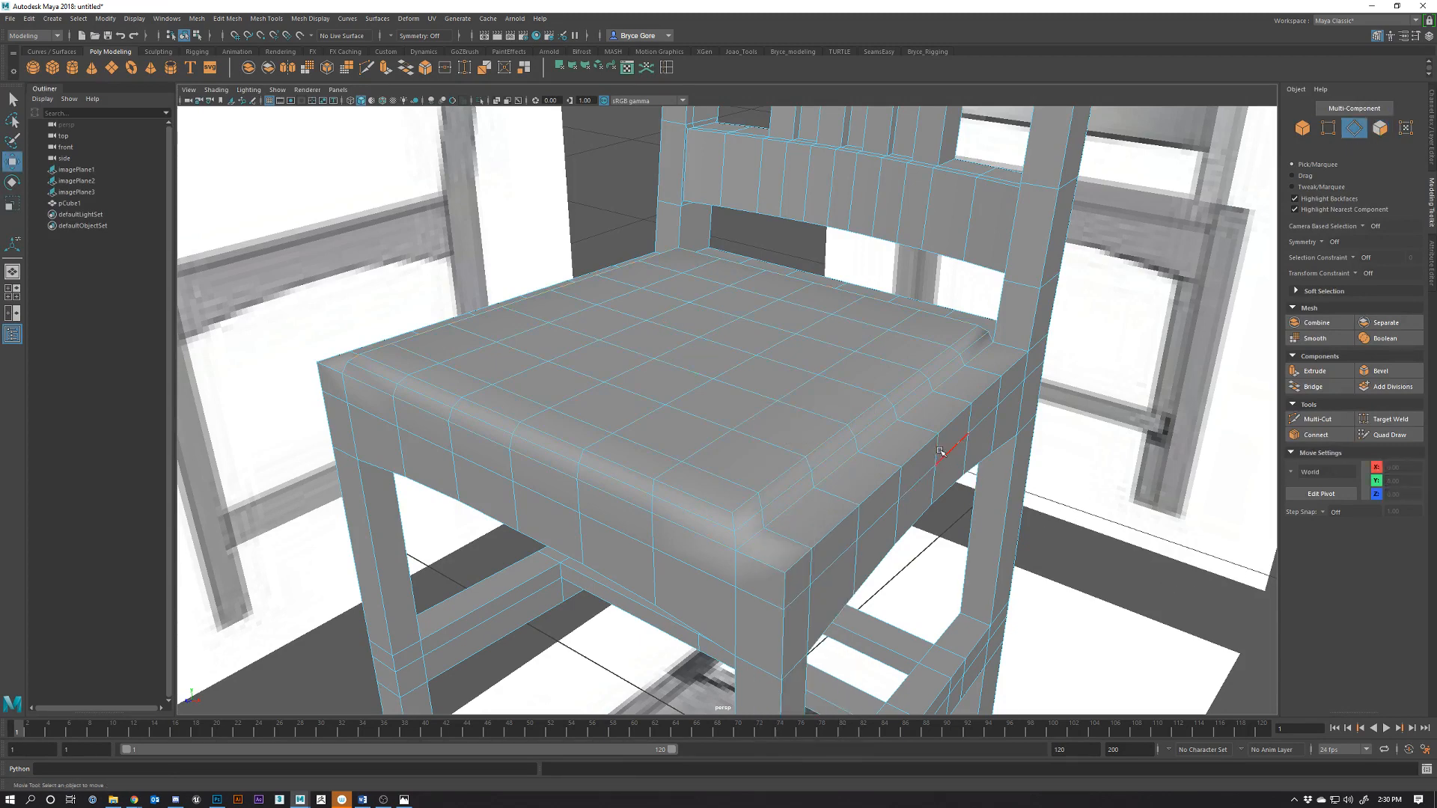
{"action": "right_click_drag", "start_coordinate": [861, 408], "coordinate": [909, 391]}
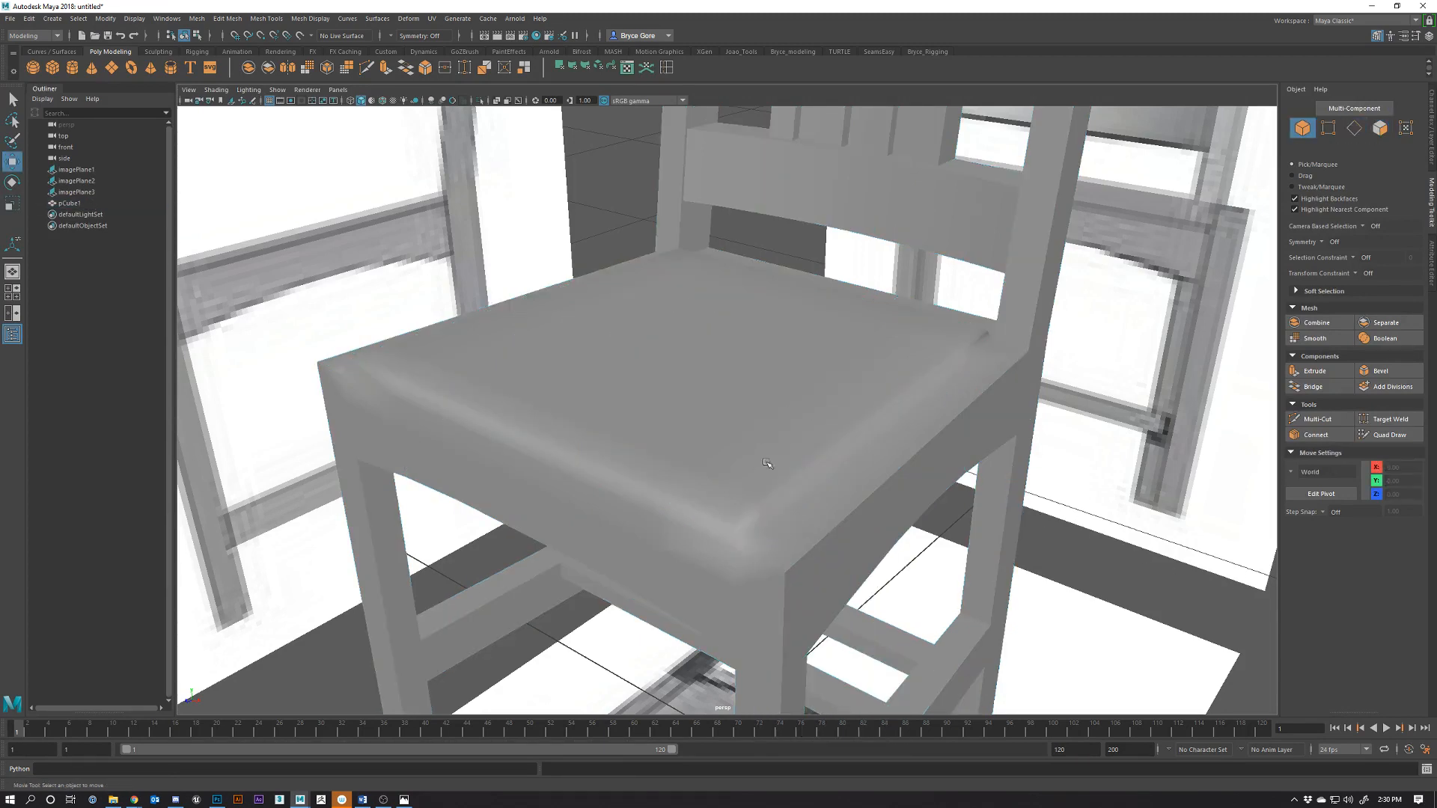
{"action": "left_click_drag", "start_coordinate": [767, 463], "coordinate": [949, 360], "text": "alt"}
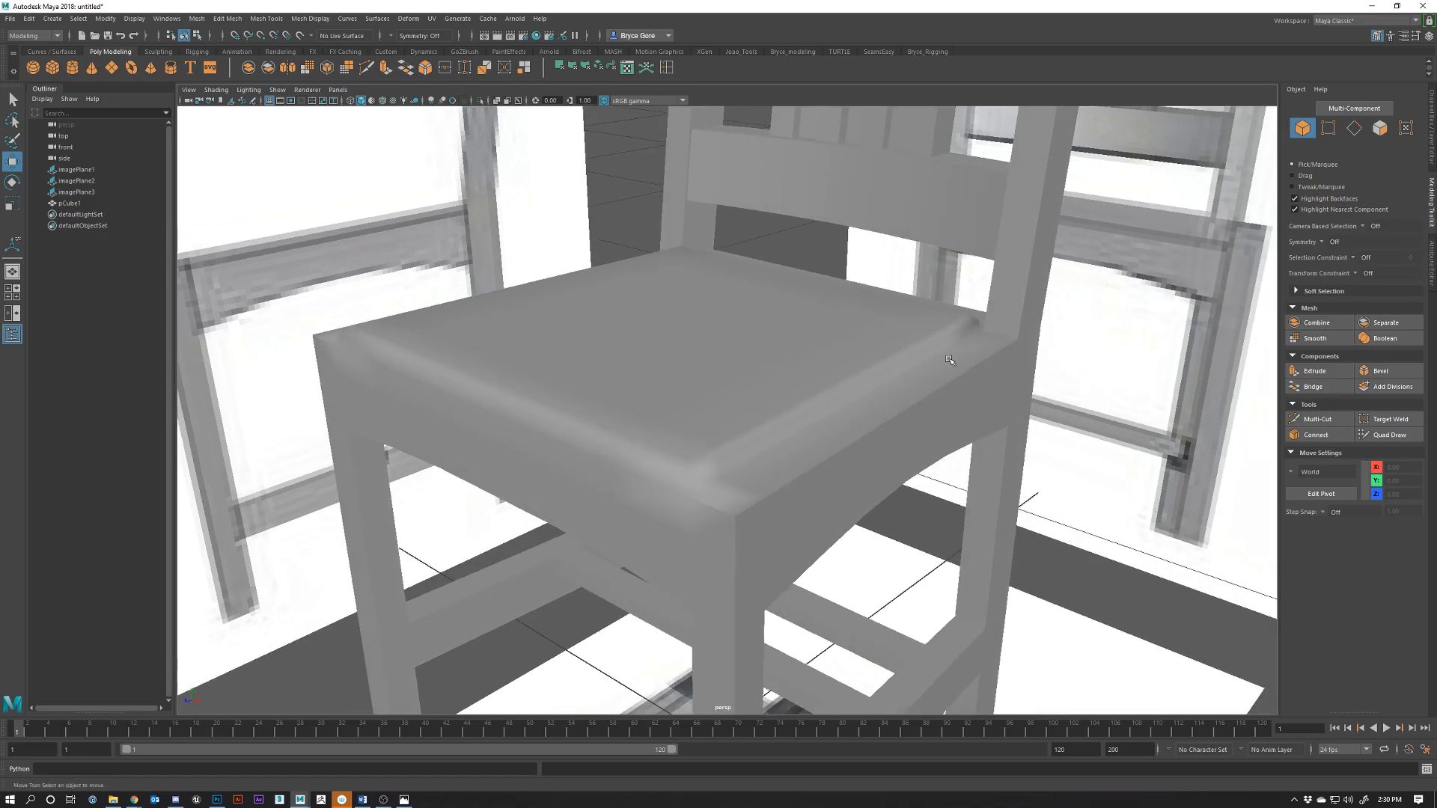
Select the edge loop around the base of the cushion where it meets the seat frame, checking the front, sides and back
{"action": "left_click", "coordinate": [950, 360]}
{"action": "right_click_drag", "start_coordinate": [838, 402], "coordinate": [828, 370]}
{"action": "double_click", "coordinate": [843, 410]}
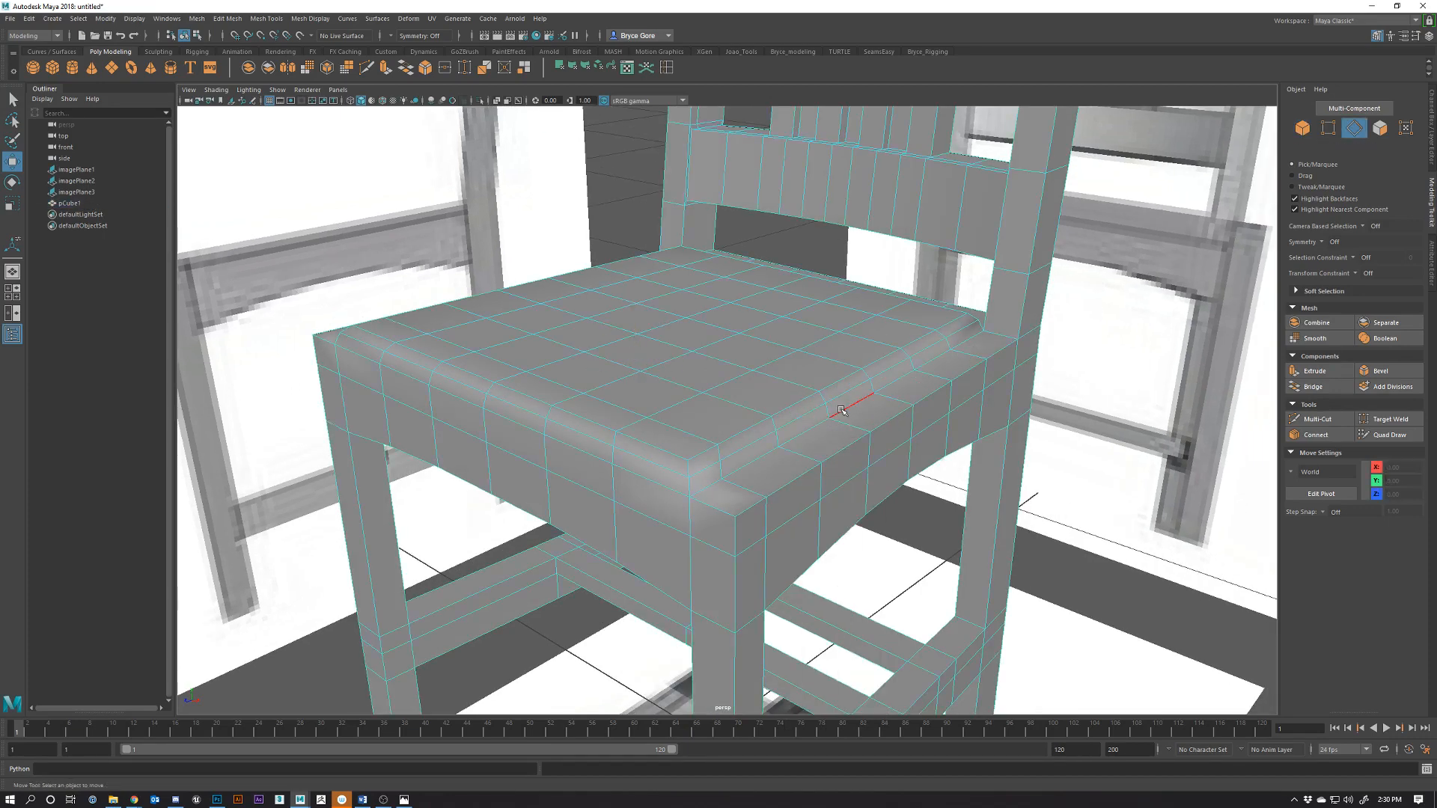
{"action": "double_click", "coordinate": [648, 485], "text": "shift"}
{"action": "left_click_drag", "start_coordinate": [651, 482], "coordinate": [895, 486], "text": "alt"}
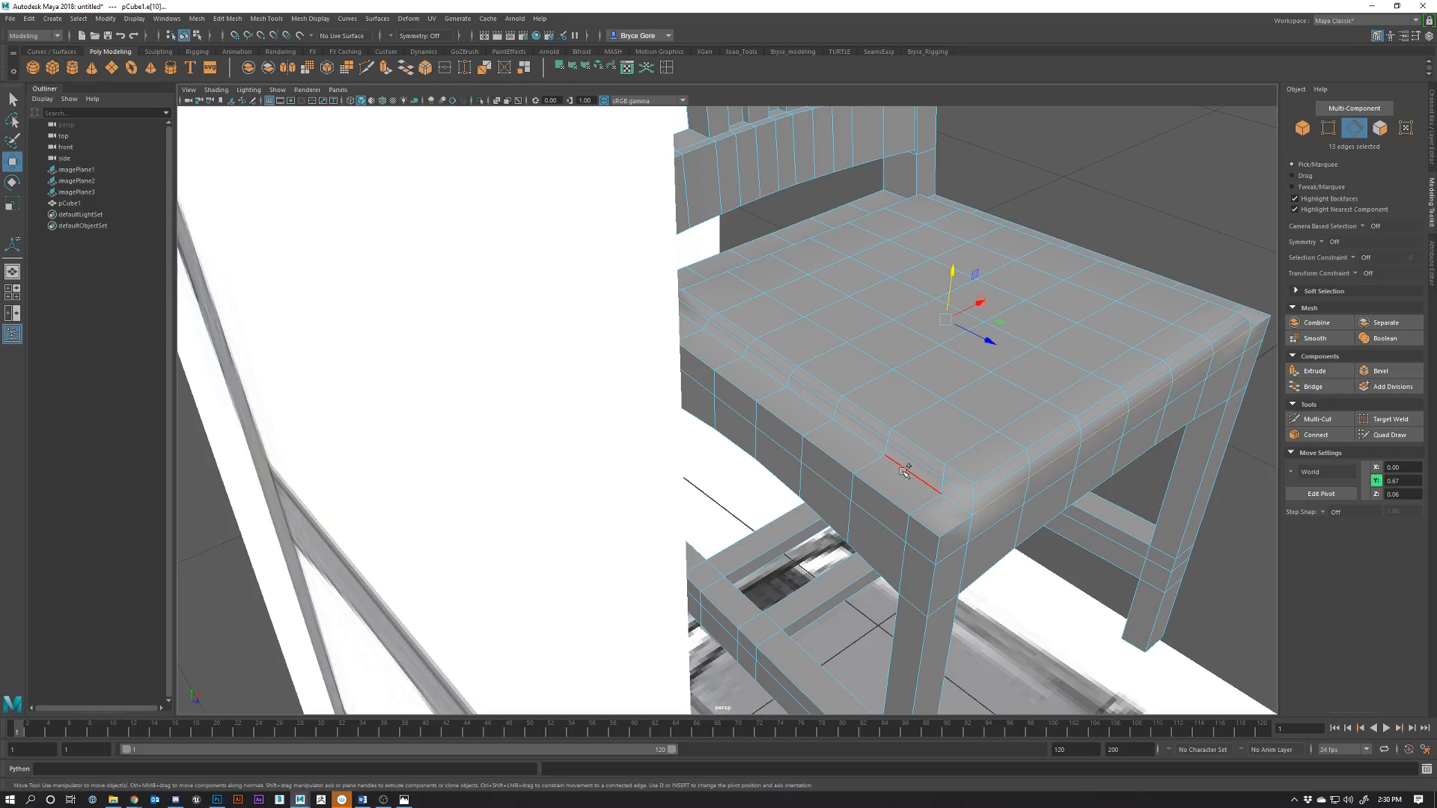
{"action": "left_click_drag", "start_coordinate": [904, 472], "coordinate": [654, 390], "text": "alt"}
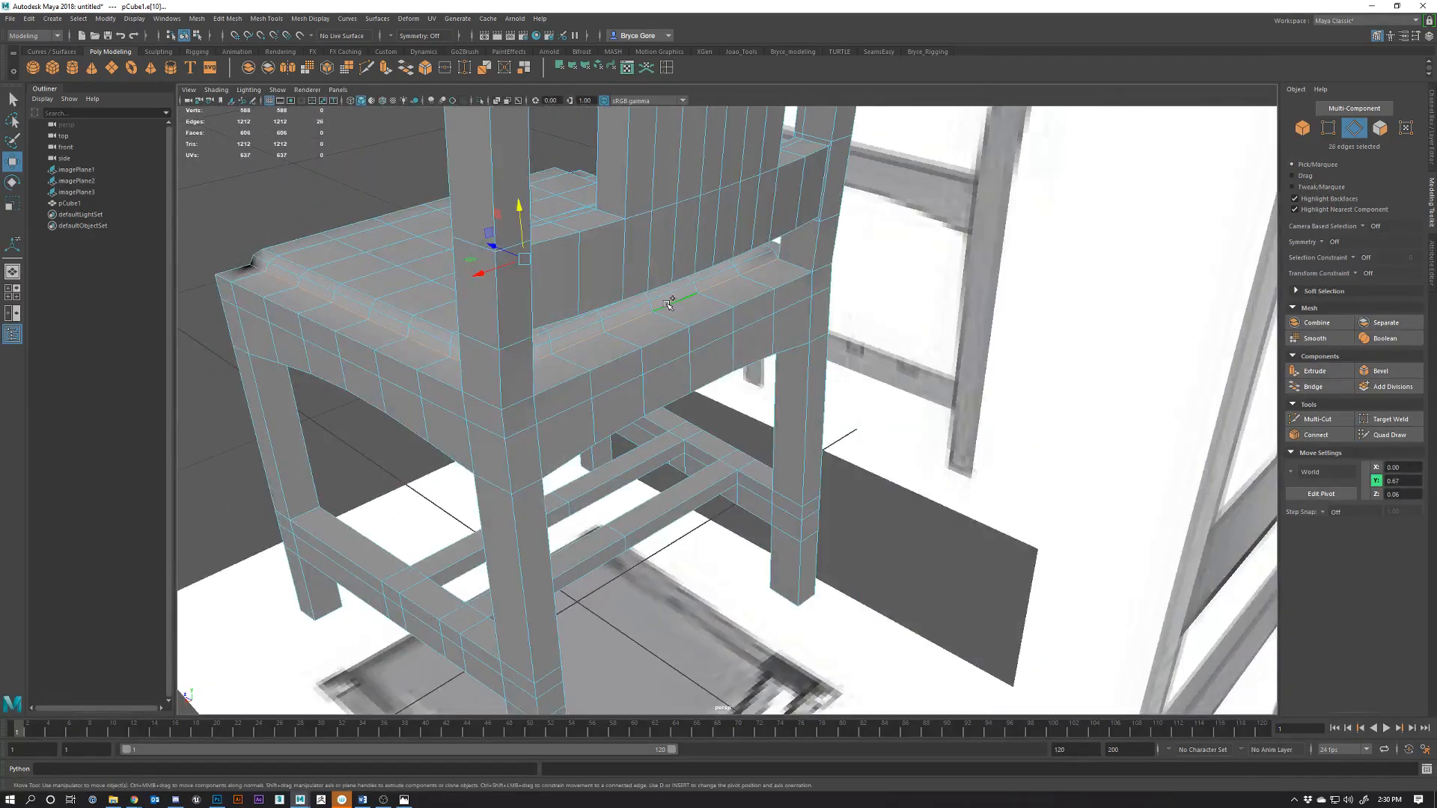
{"action": "left_click_drag", "start_coordinate": [718, 327], "coordinate": [705, 337], "text": "alt"}
{"action": "middle_click_drag", "start_coordinate": [705, 336], "coordinate": [754, 387], "text": "alt"}
{"action": "left_click_drag", "start_coordinate": [754, 387], "coordinate": [871, 385], "text": "alt"}
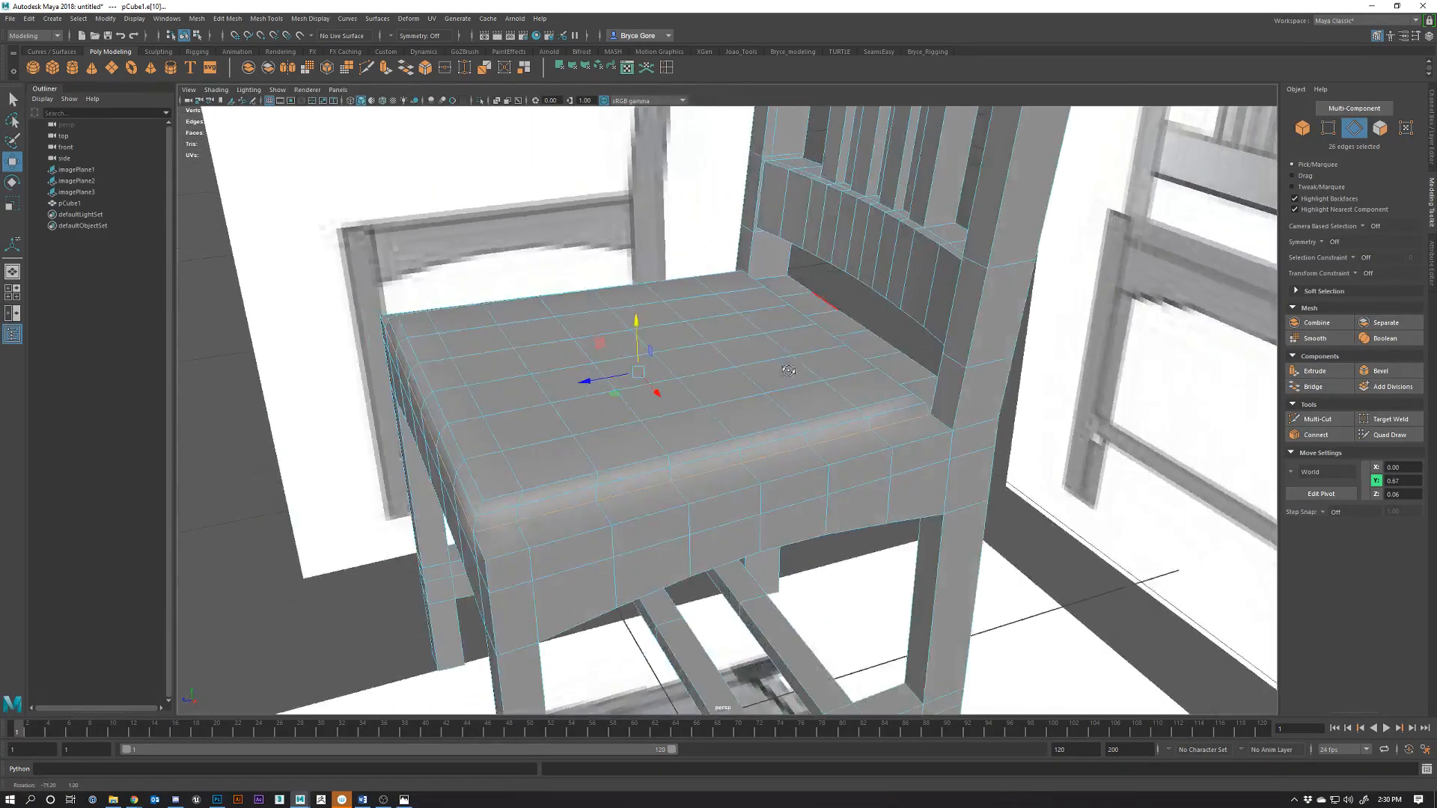
Harden the selected cushion-base edges, return to object mode and select the whole chair
{"action": "left_click", "coordinate": [305, 20]}
{"action": "left_click", "coordinate": [340, 103]}
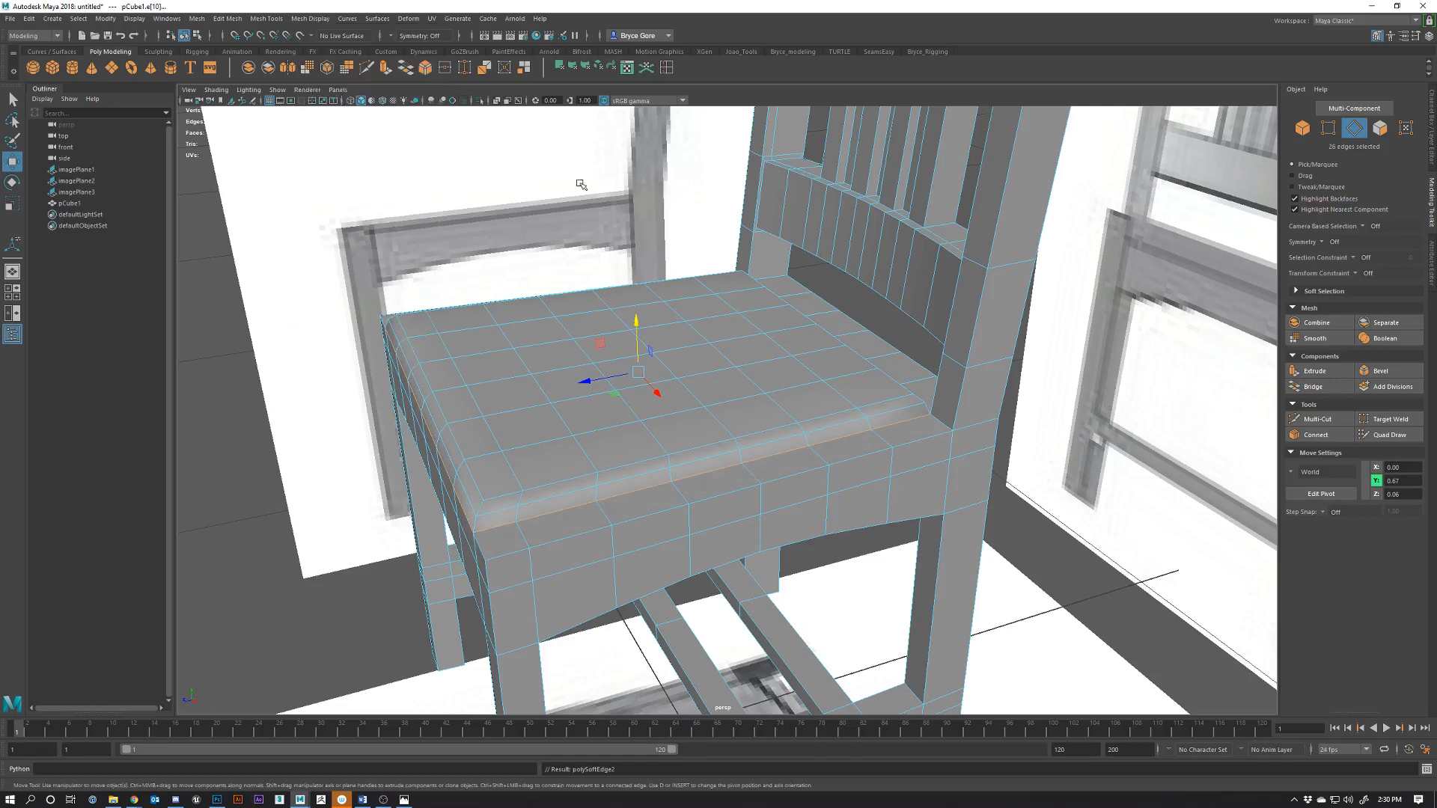
{"action": "right_click_drag", "start_coordinate": [810, 385], "coordinate": [853, 371]}
{"action": "left_click_drag", "start_coordinate": [853, 371], "coordinate": [725, 503], "text": "alt"}
{"action": "scroll", "coordinate": [954, 505], "scroll_direction": "down", "scroll_amount": 3}
{"action": "left_click_drag", "start_coordinate": [955, 505], "coordinate": [708, 471], "text": "alt"}
{"action": "left_click", "coordinate": [708, 471]}
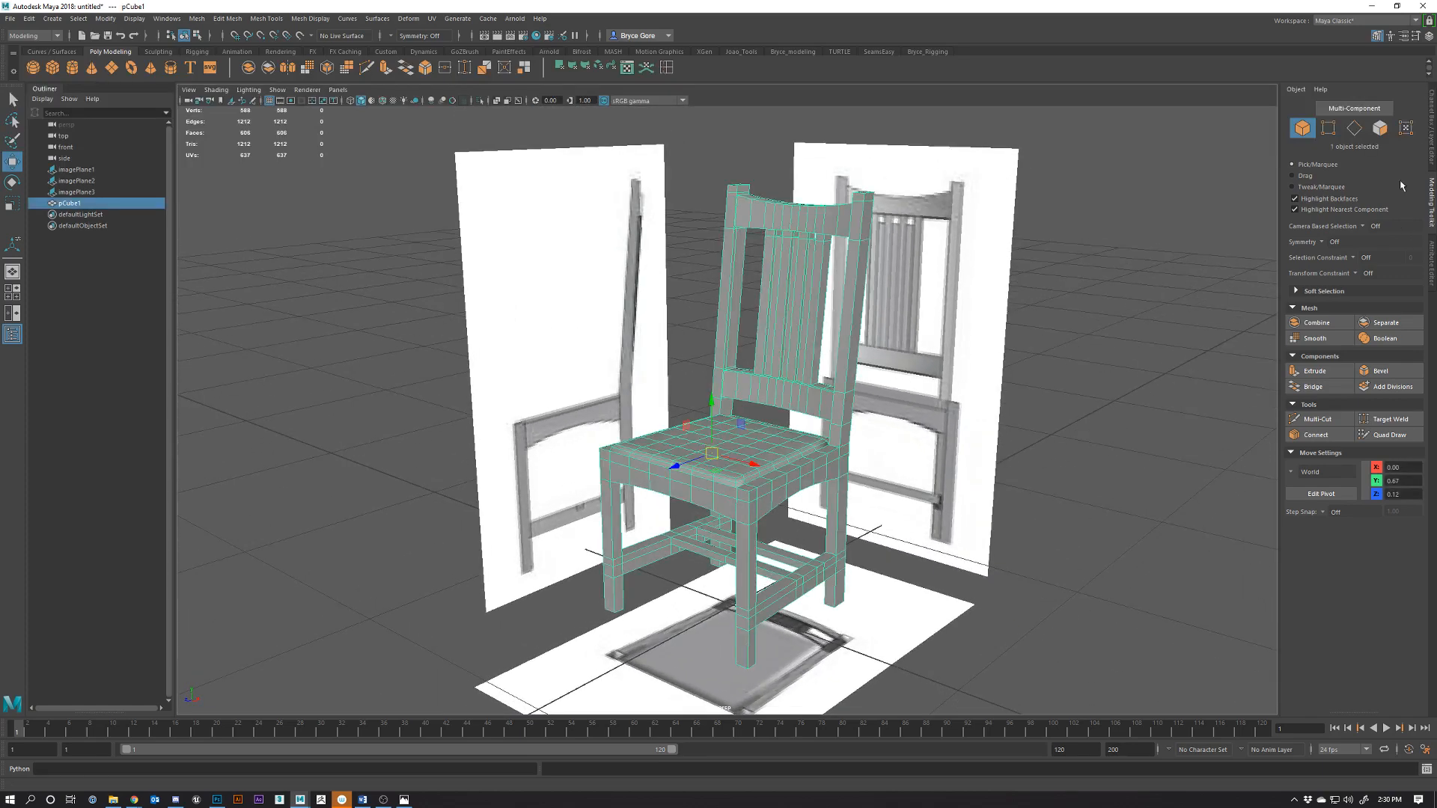
Hide the Ref display layer, keep the Geo layer visible and deselect the chair
{"action": "left_click", "coordinate": [1431, 129]}
{"action": "left_click", "coordinate": [1292, 577]}
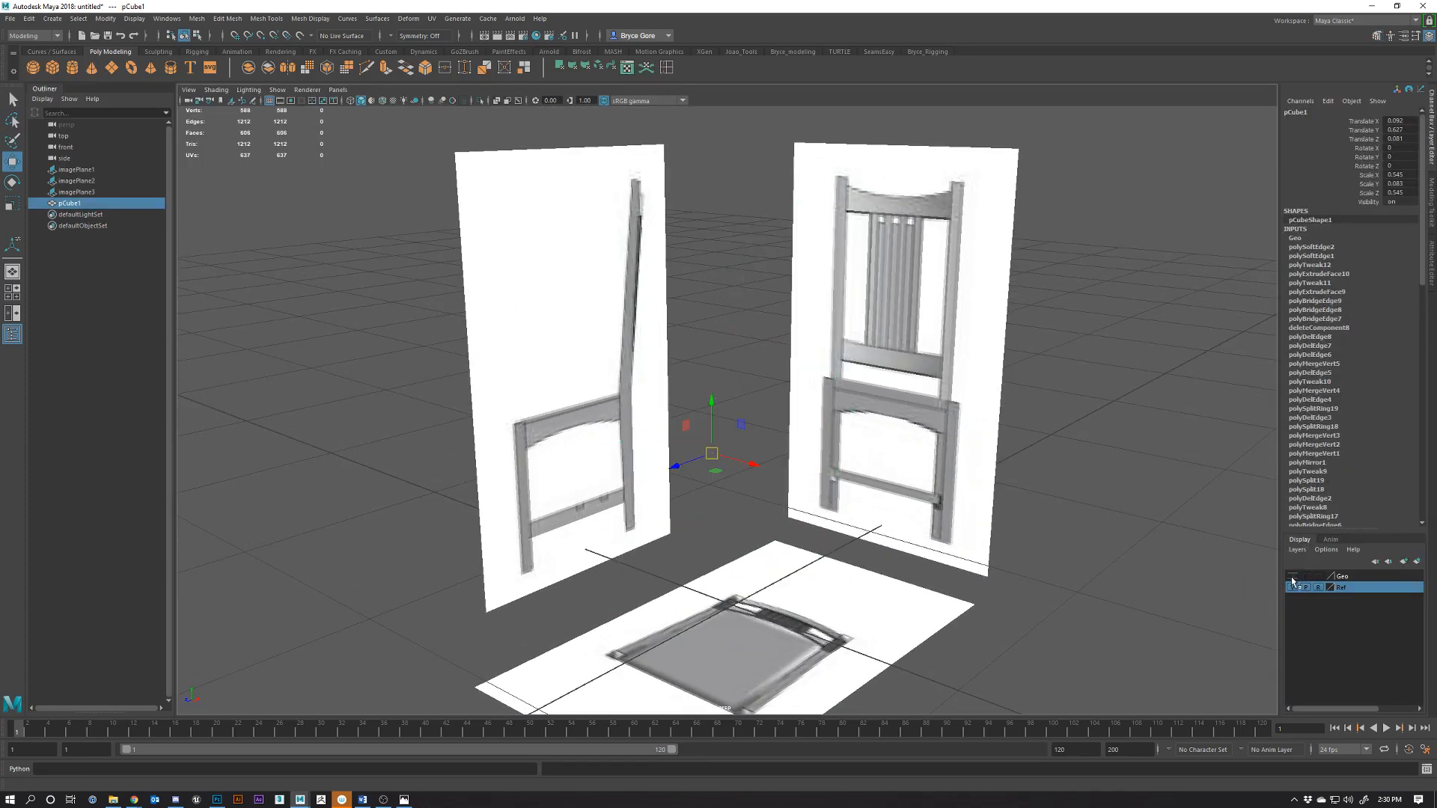
{"action": "left_click", "coordinate": [1292, 576]}
{"action": "left_click", "coordinate": [1292, 587]}
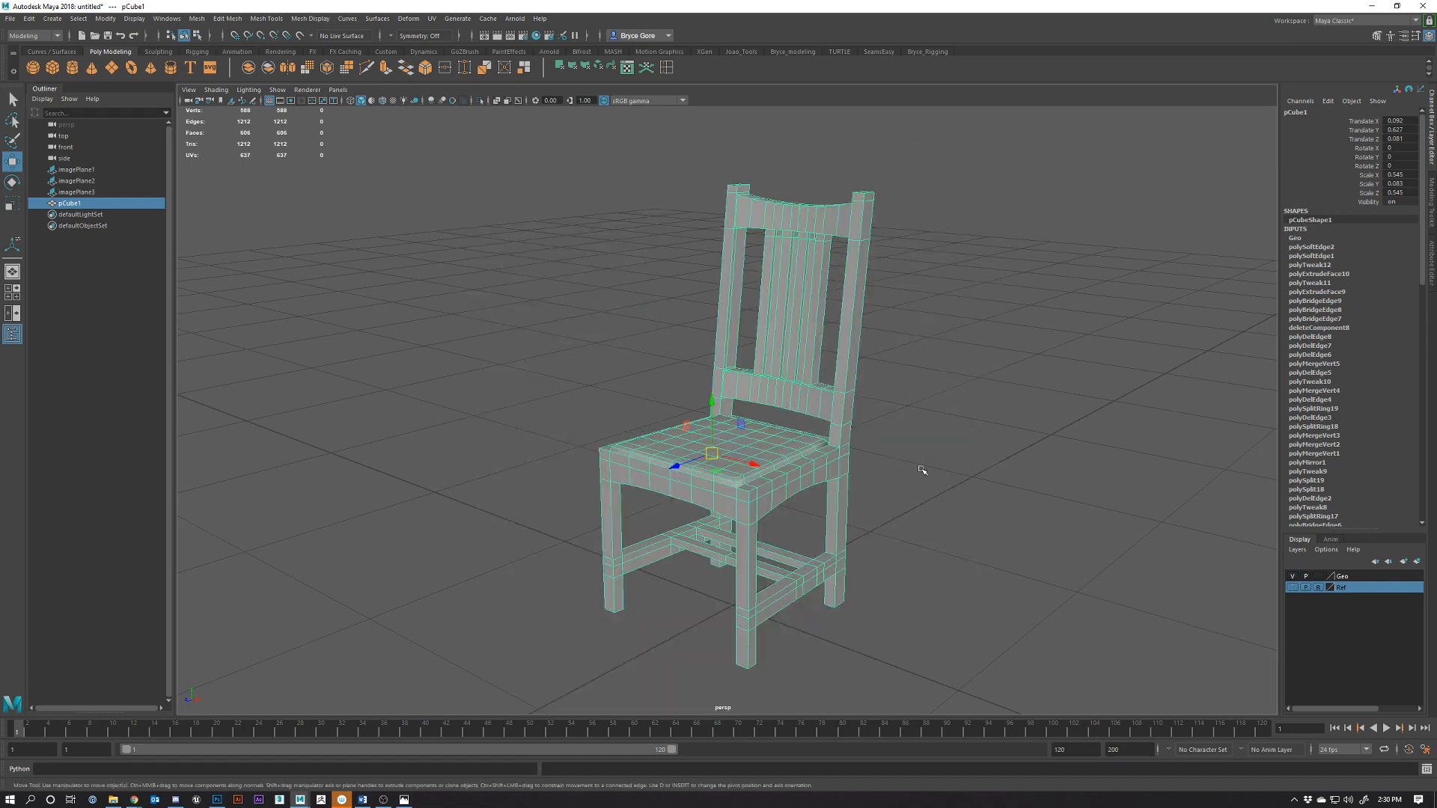
{"action": "left_click", "coordinate": [991, 555]}
{"action": "left_click", "coordinate": [784, 510]}
{"action": "left_click_drag", "start_coordinate": [783, 510], "coordinate": [793, 498], "text": "alt"}
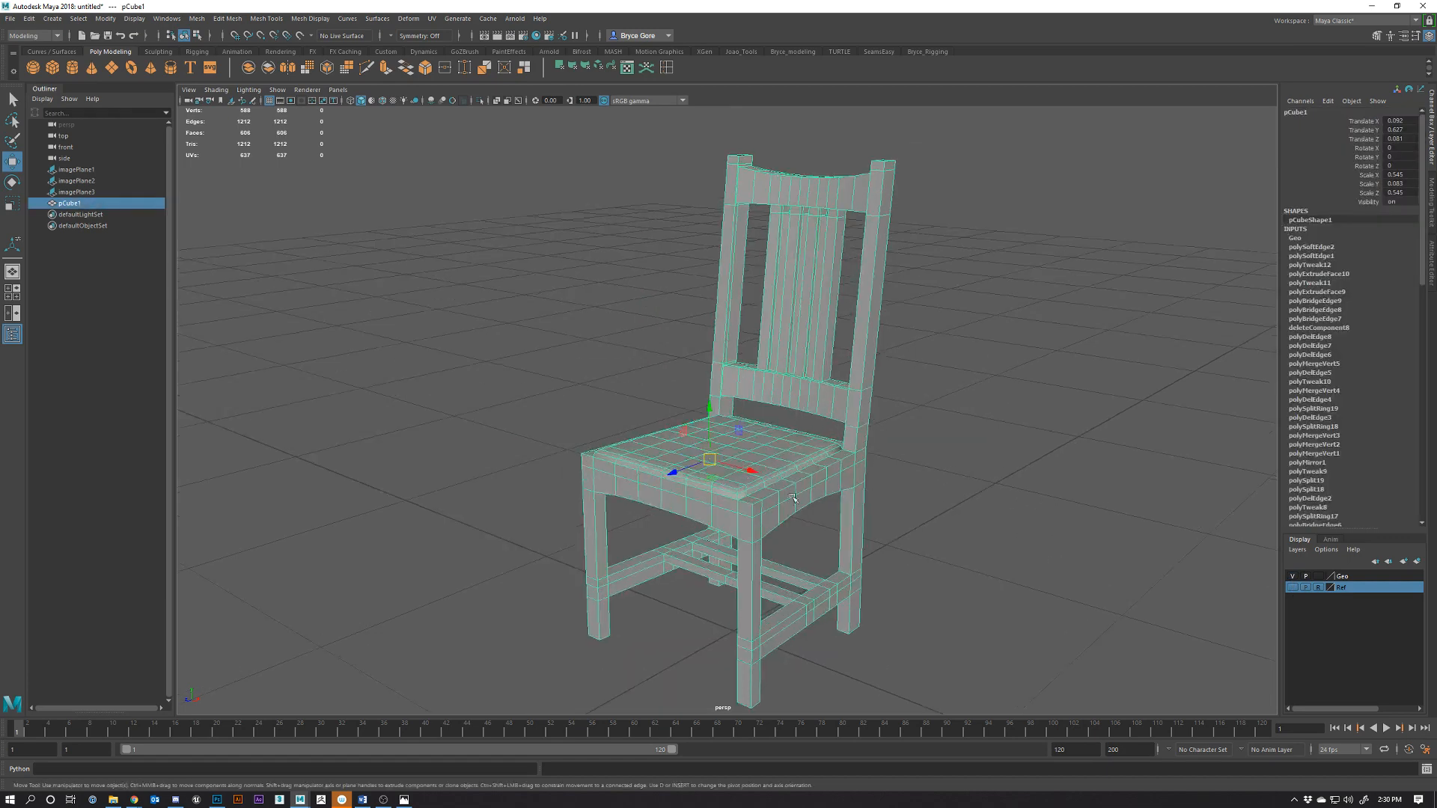
{"action": "left_click", "coordinate": [810, 510]}
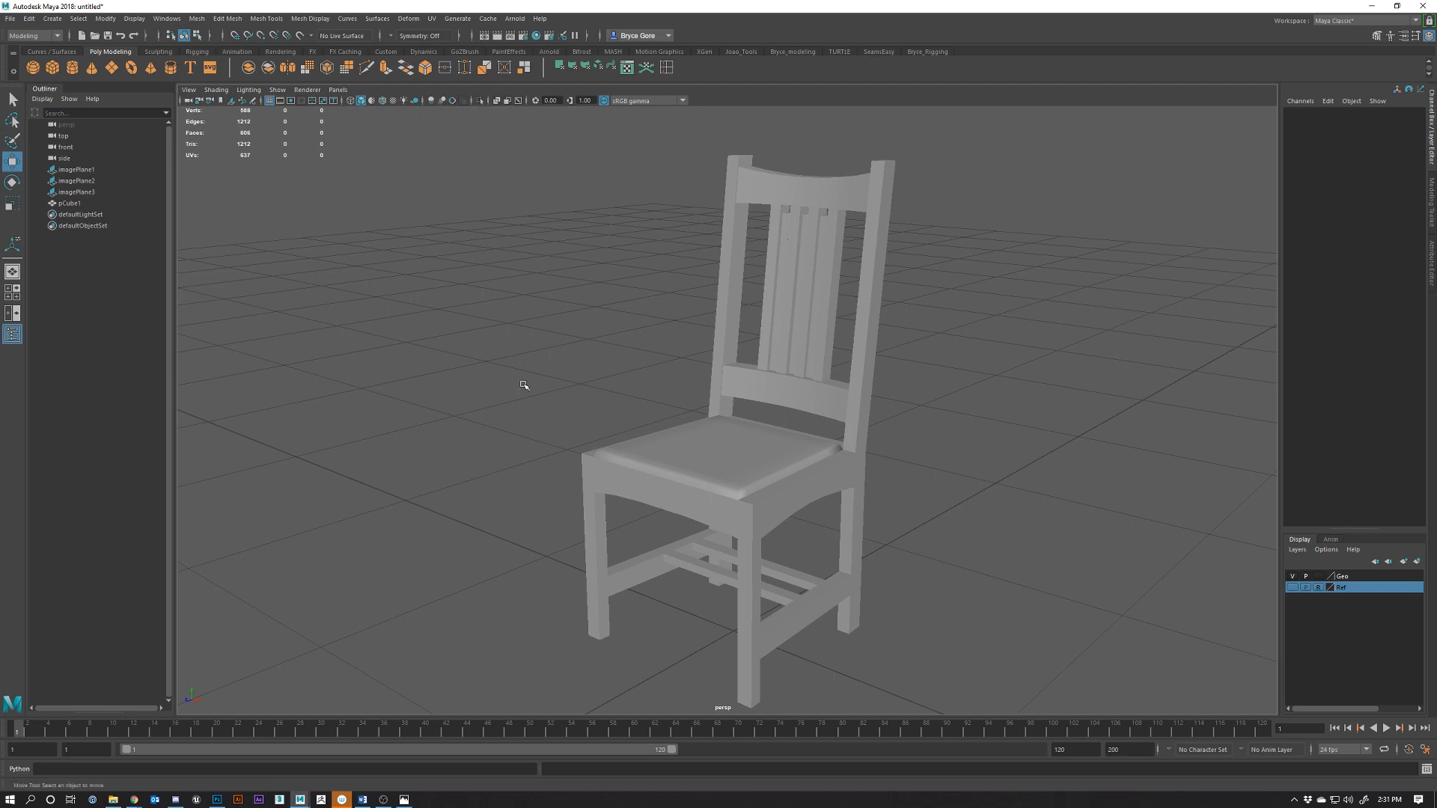
Turn on wireframe on shaded display and examine the finished chair's topology from several angles
{"action": "key", "text": "4"}
{"action": "key", "text": "5"}
{"action": "left_click", "coordinate": [383, 101]}
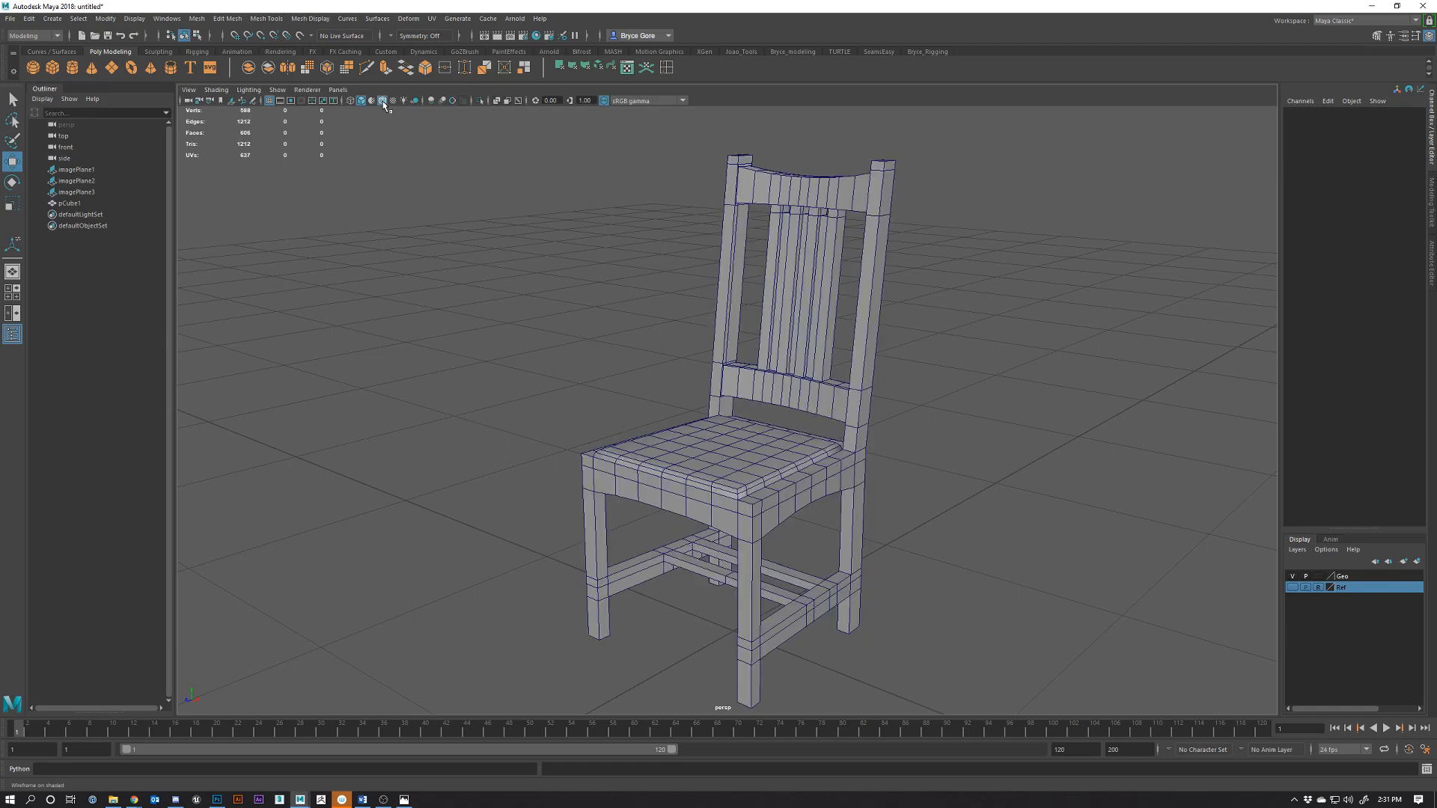
{"action": "mouse_move", "coordinate": [914, 532]}
{"action": "left_mouse_down", "text": "alt"}
{"action": "mouse_move", "coordinate": [765, 441]}
{"action": "mouse_move", "coordinate": [927, 506]}
{"action": "mouse_move", "coordinate": [924, 545]}
{"action": "mouse_move", "coordinate": [838, 527]}
{"action": "mouse_move", "coordinate": [886, 539]}
{"action": "mouse_move", "coordinate": [875, 570]}
{"action": "mouse_move", "coordinate": [804, 537]}
{"action": "mouse_move", "coordinate": [744, 532]}
{"action": "mouse_move", "coordinate": [798, 577]}
{"action": "mouse_move", "coordinate": [784, 574]}
{"action": "left_mouse_up", "text": "alt"}
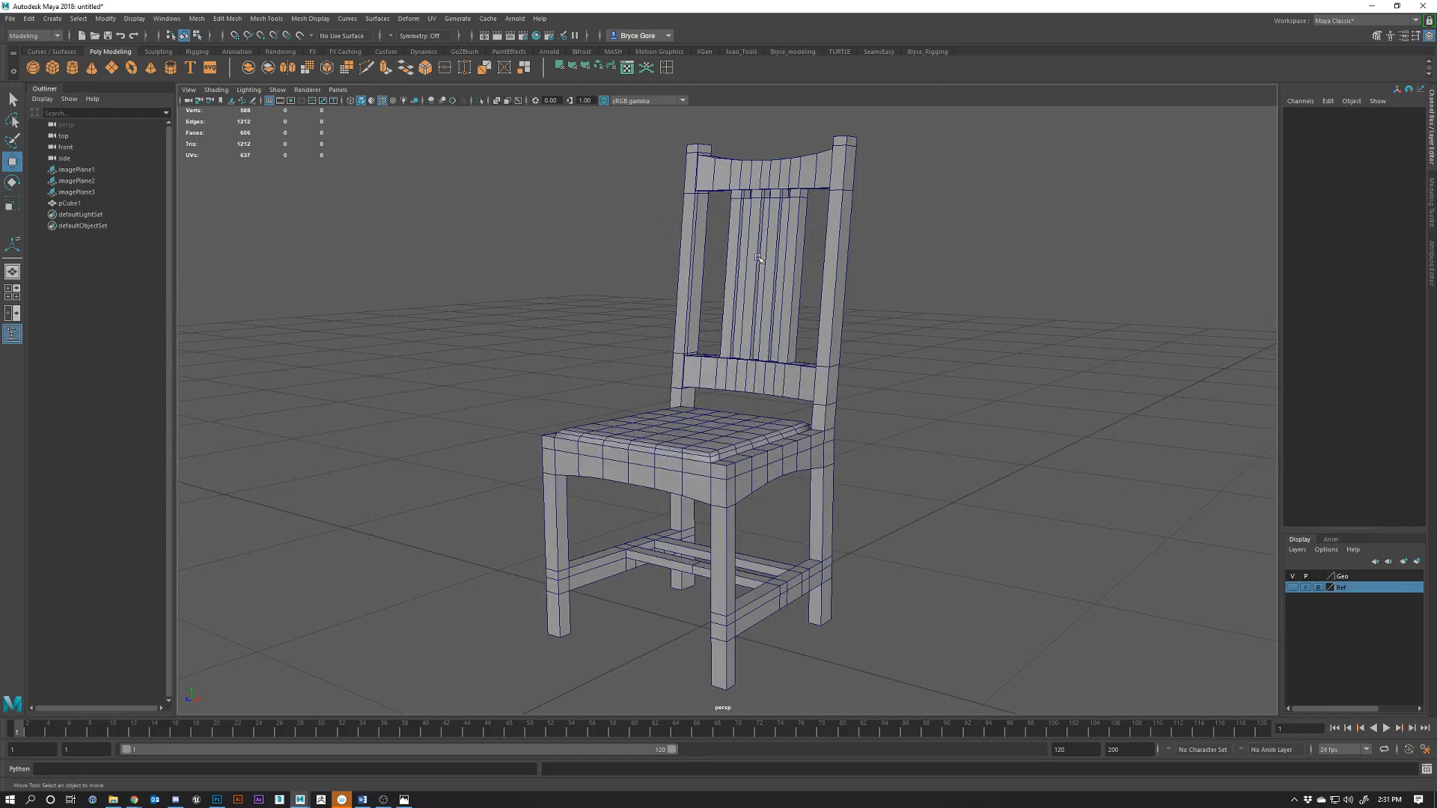
{"action": "left_click_drag", "start_coordinate": [758, 258], "coordinate": [779, 297], "text": "alt"}
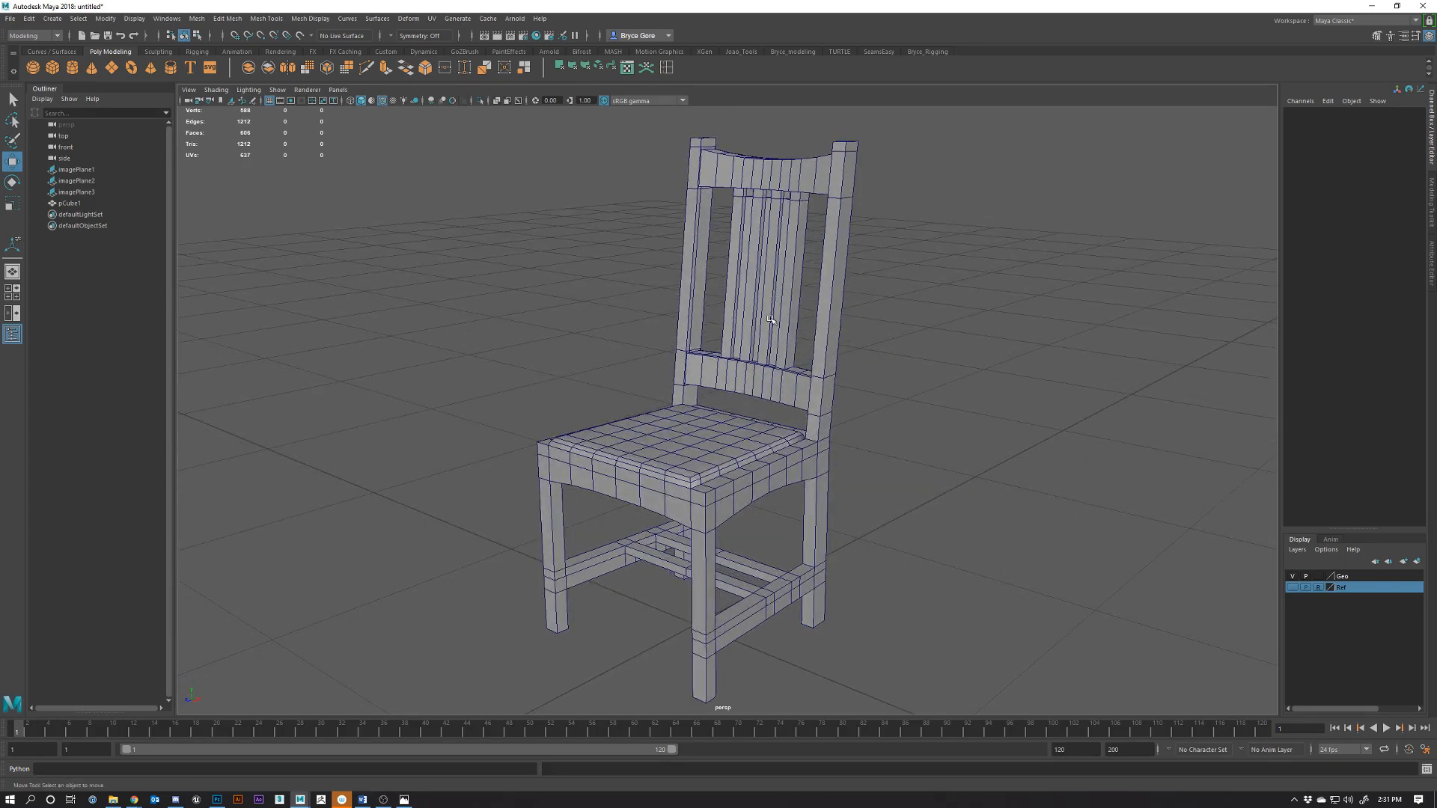
{"action": "left_click_drag", "start_coordinate": [770, 321], "coordinate": [849, 475], "text": "alt"}
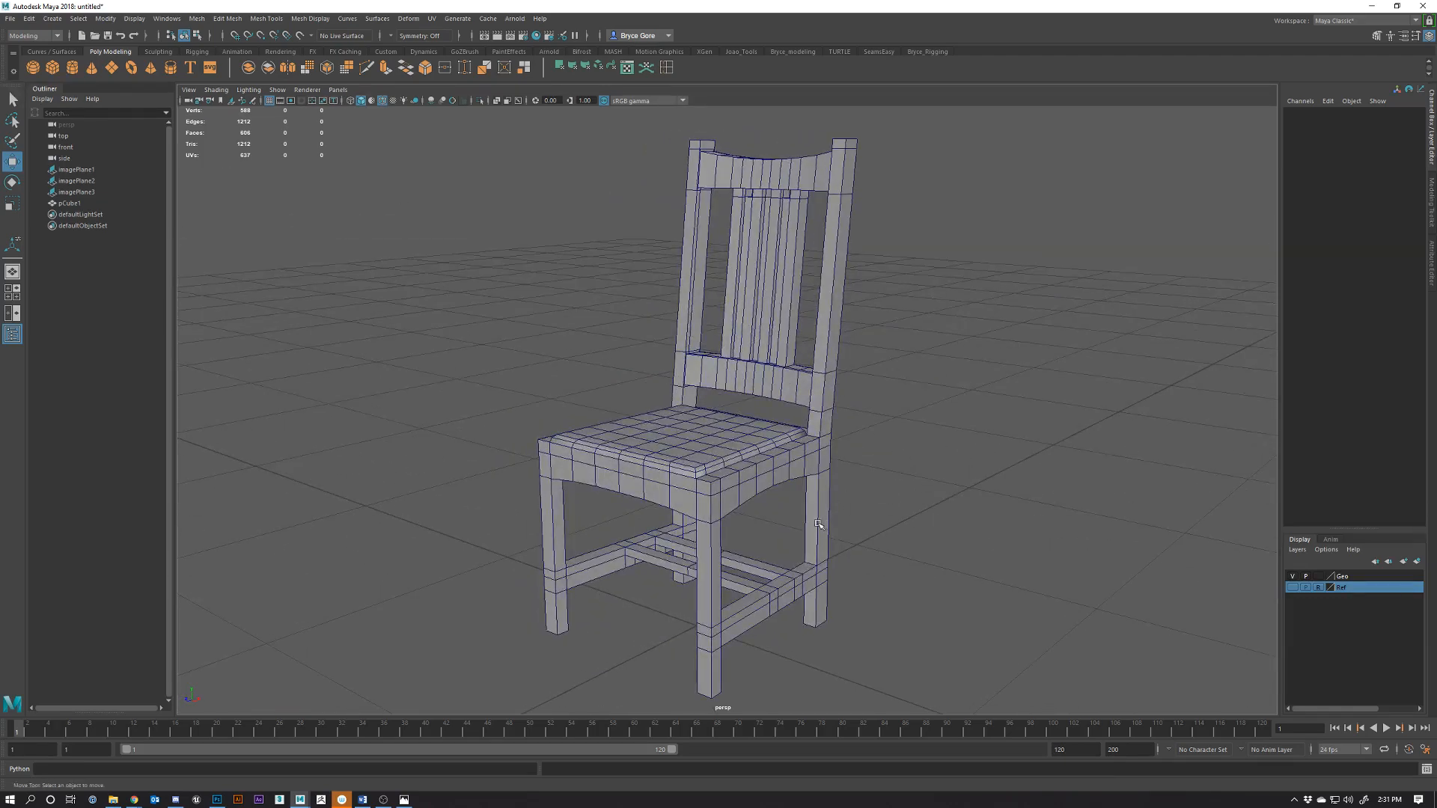
{"action": "left_click_drag", "start_coordinate": [818, 525], "coordinate": [739, 507], "text": "alt"}
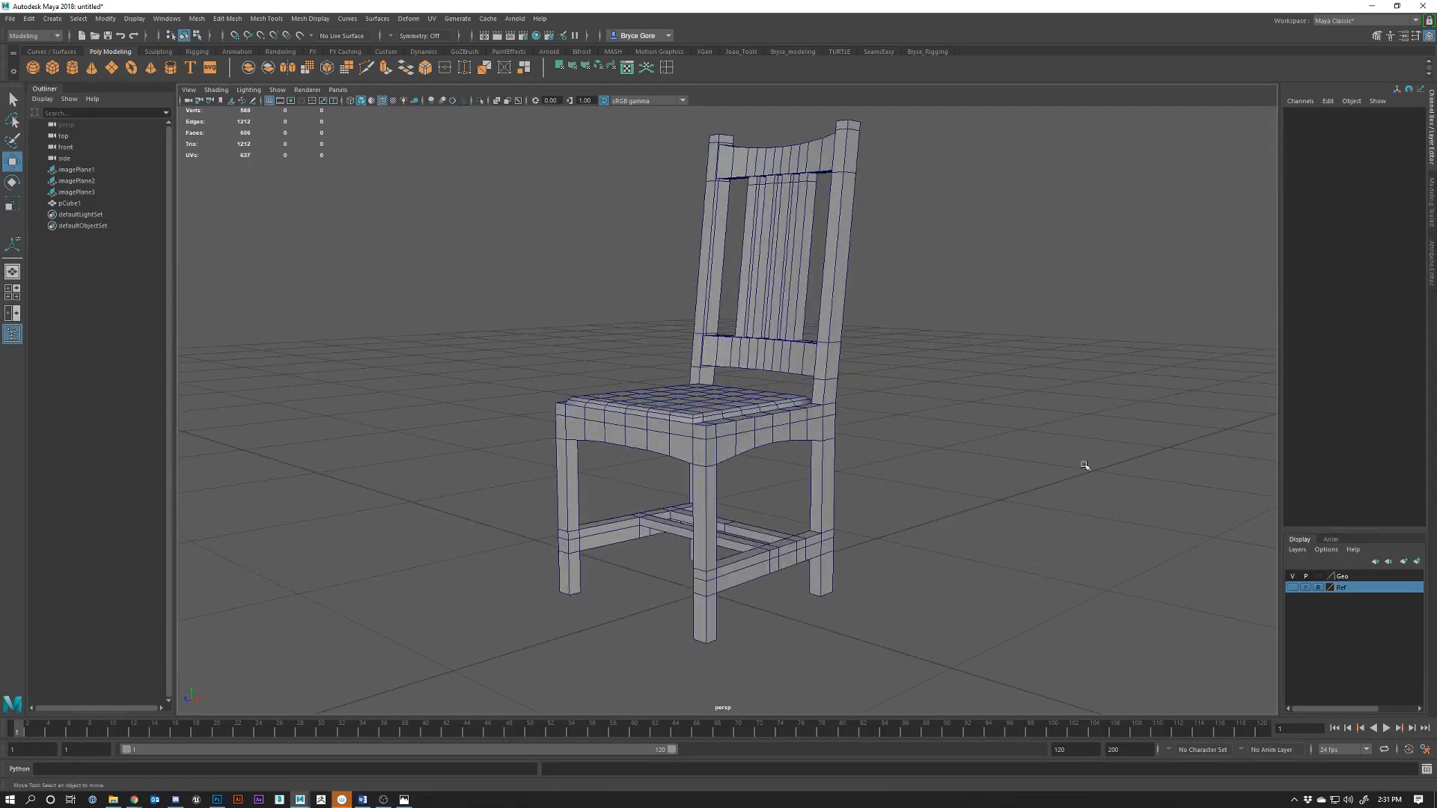